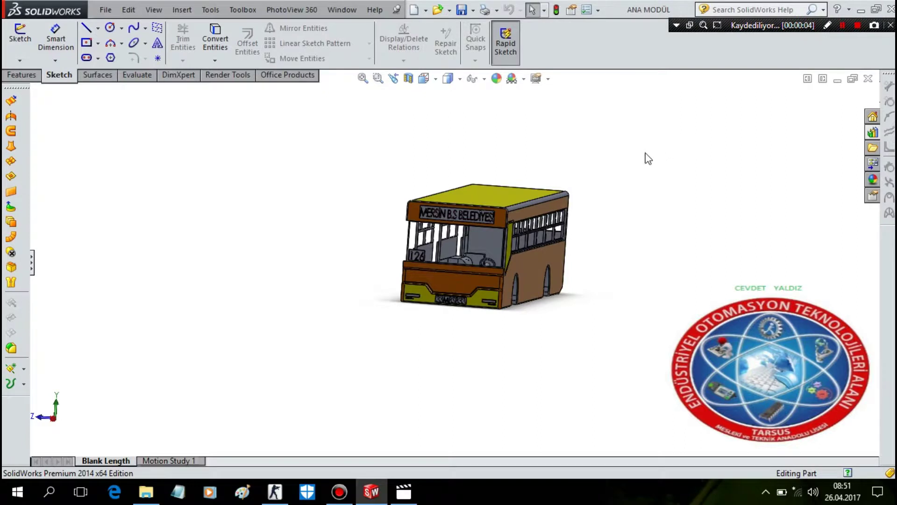
- Orbit the finished bus to inspect both sides, then close the bus model
middle_drag(575, 212, 495, 217)
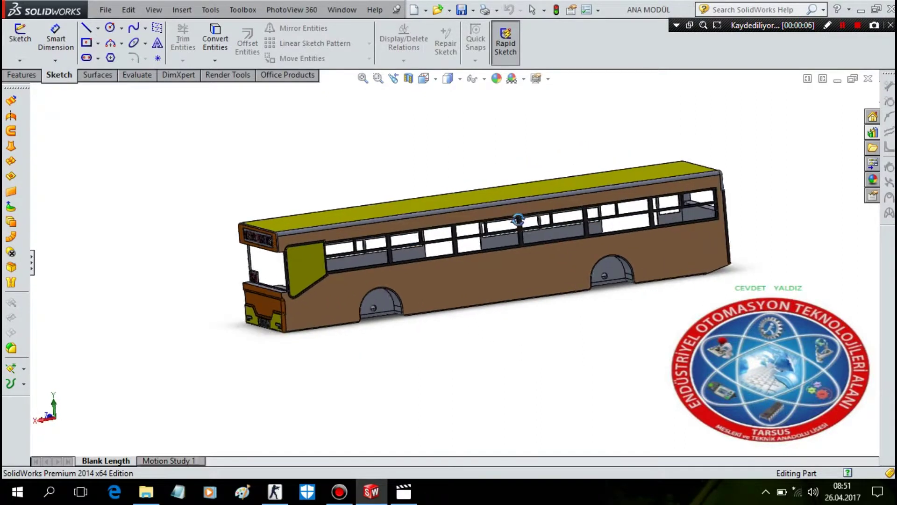
mouse_move(494, 216)
middle_down()
mouse_move(615, 208)
mouse_move(457, 222)
middle_up()
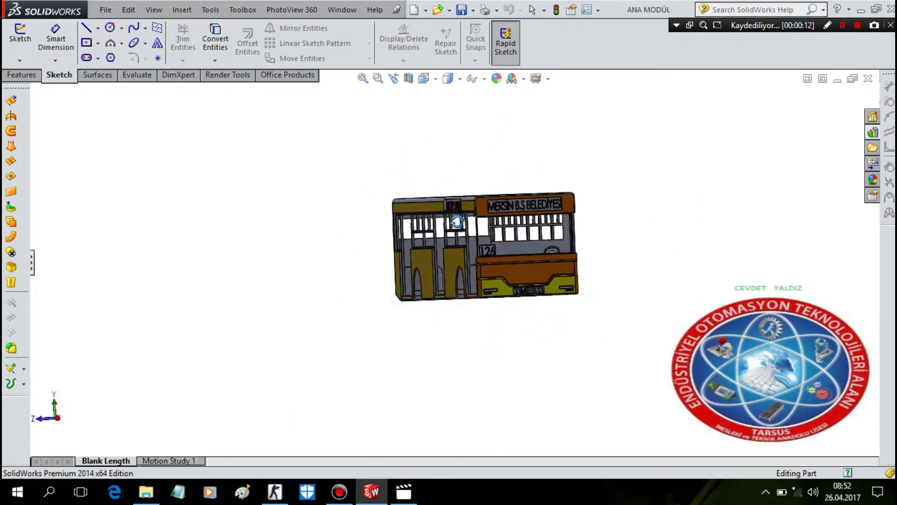
click(868, 78)
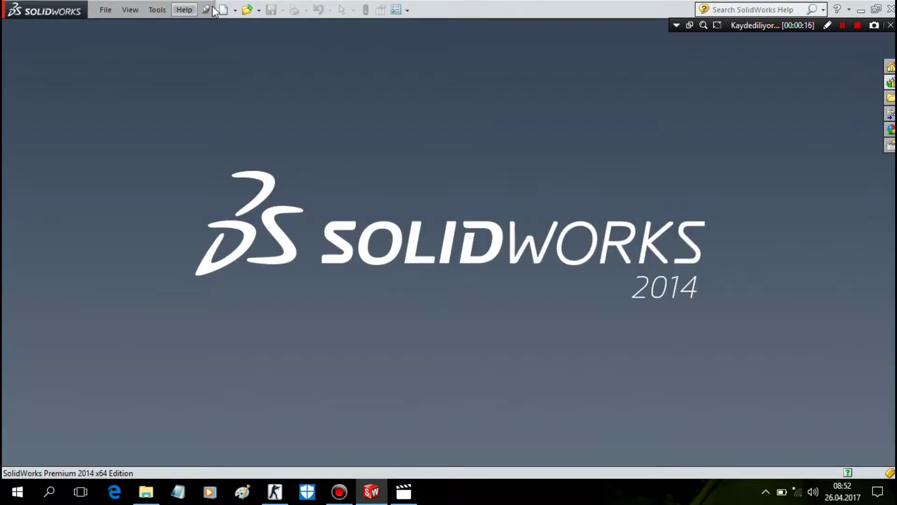
- Create a new part and view its Front Plane with Normal To
click(226, 9)
double_click(257, 234)
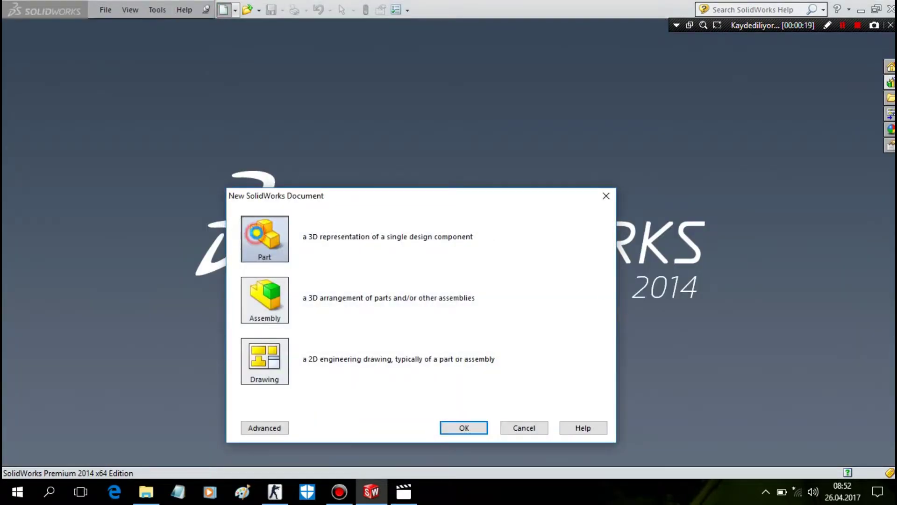
click(77, 182)
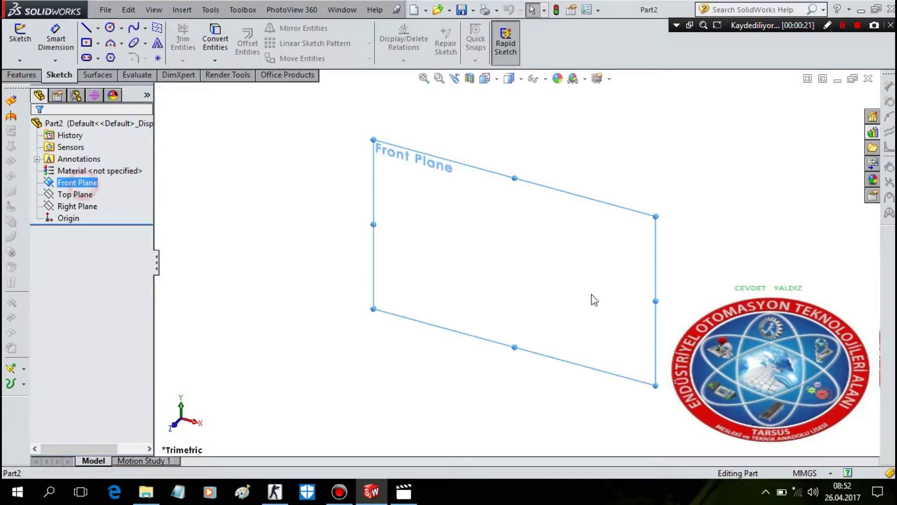
right_click(565, 285)
click(639, 264)
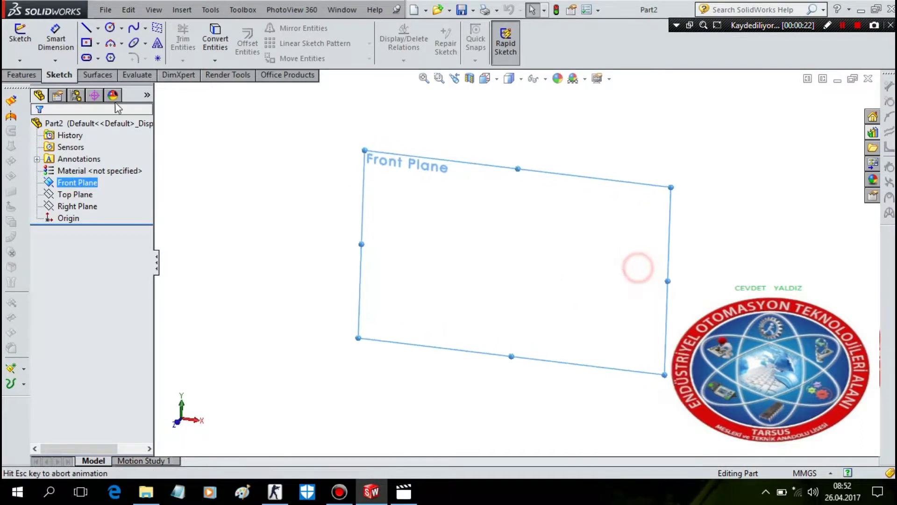
- Draw a center rectangle starting from the origin on the Front Plane
click(99, 43)
click(112, 68)
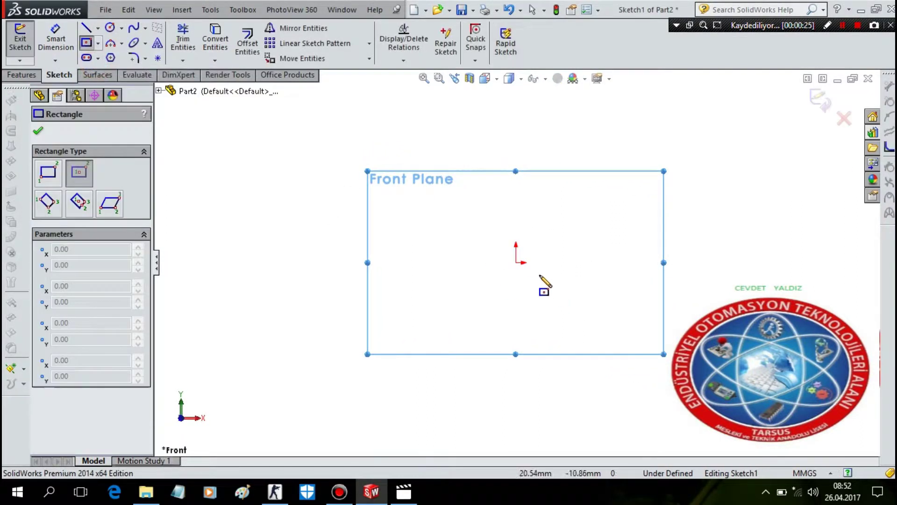
click(516, 262)
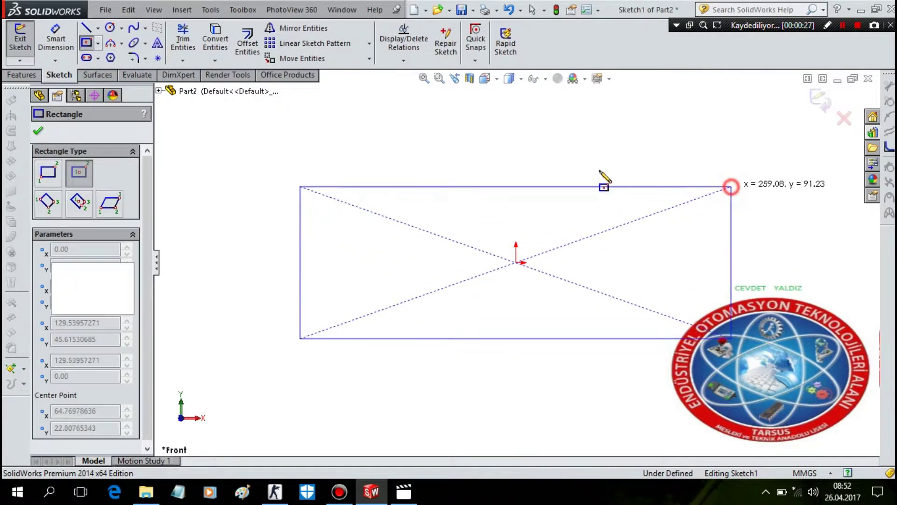
click(731, 186)
- Dimension the rectangle 120 mm wide across the top and 25 mm tall
click(51, 51)
click(428, 186)
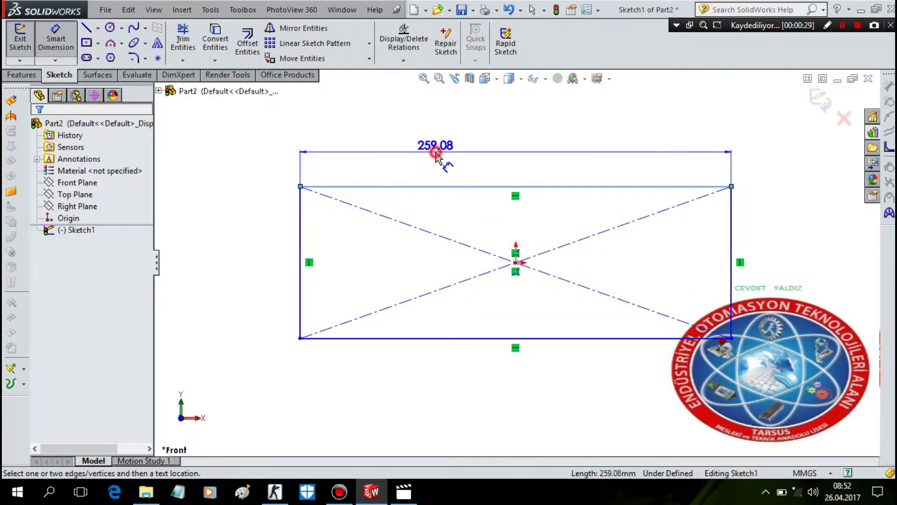
click(439, 153)
text(120)
key(Return)
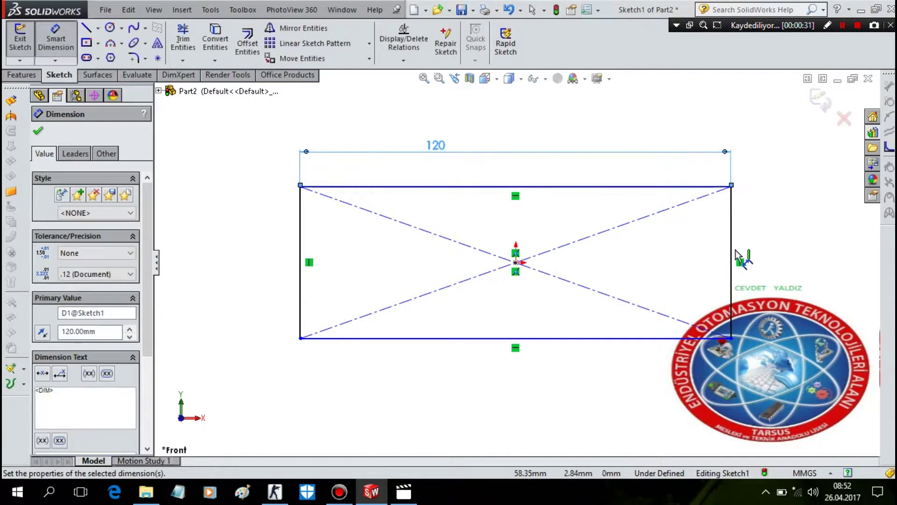
click(729, 250)
click(685, 253)
text(25)
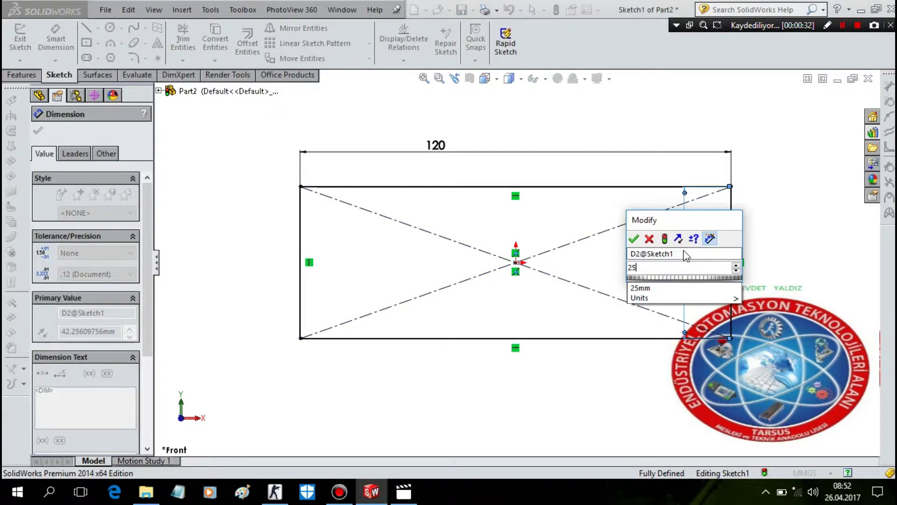
key(Return)
click(146, 58)
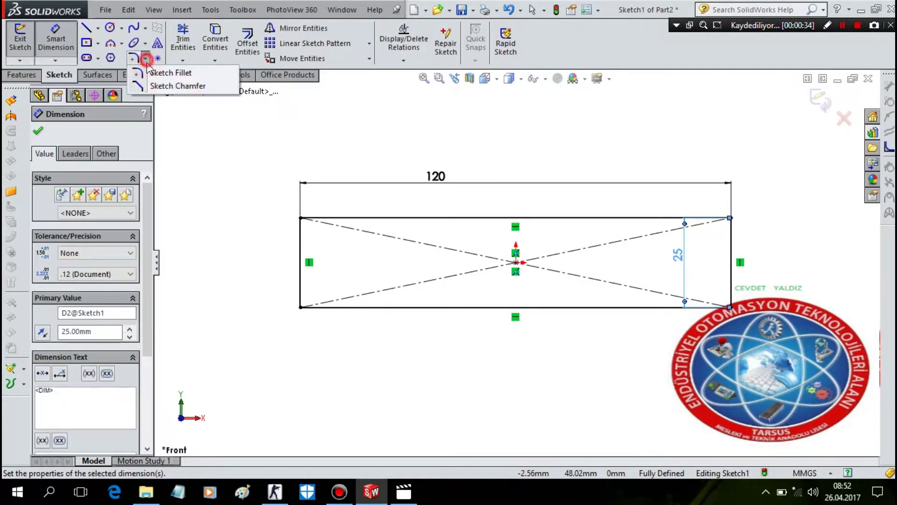
- Add a Distance-distance sketch chamfer (D1 8 mm, D2 2 mm) at the lower-left corner
click(148, 89)
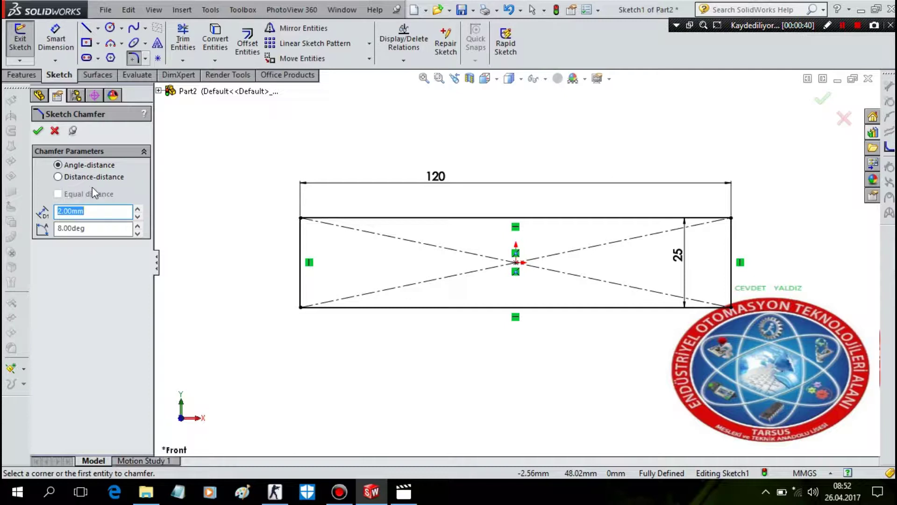
click(98, 212)
click(105, 226)
drag(70, 226, 62, 225)
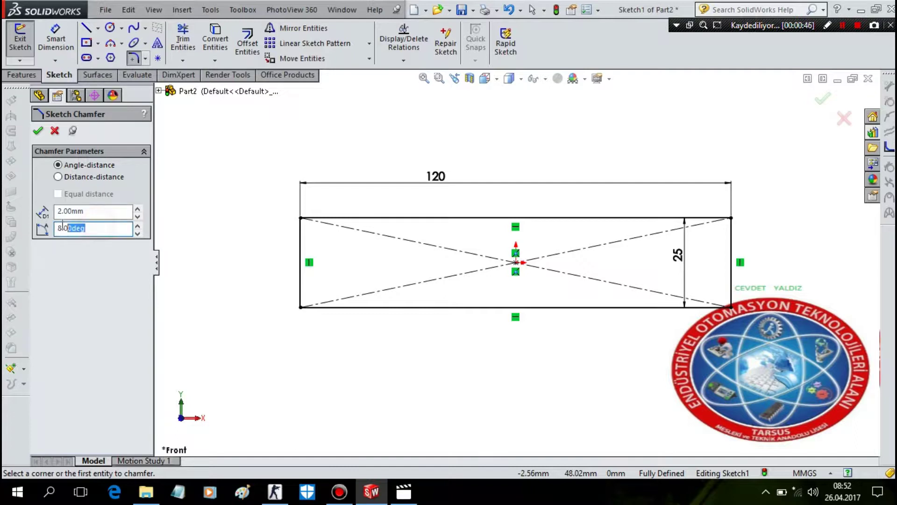
click(59, 177)
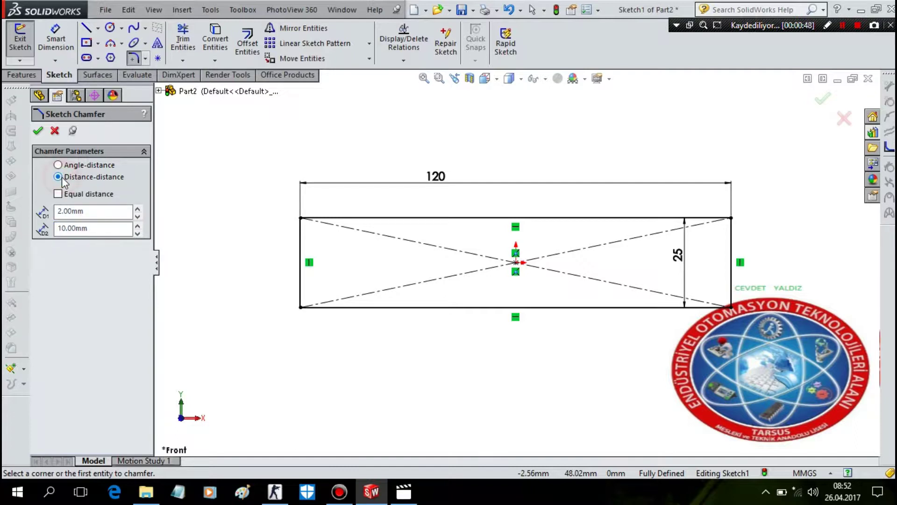
double_click(97, 228)
text(2)
double_click(76, 211)
text(8)
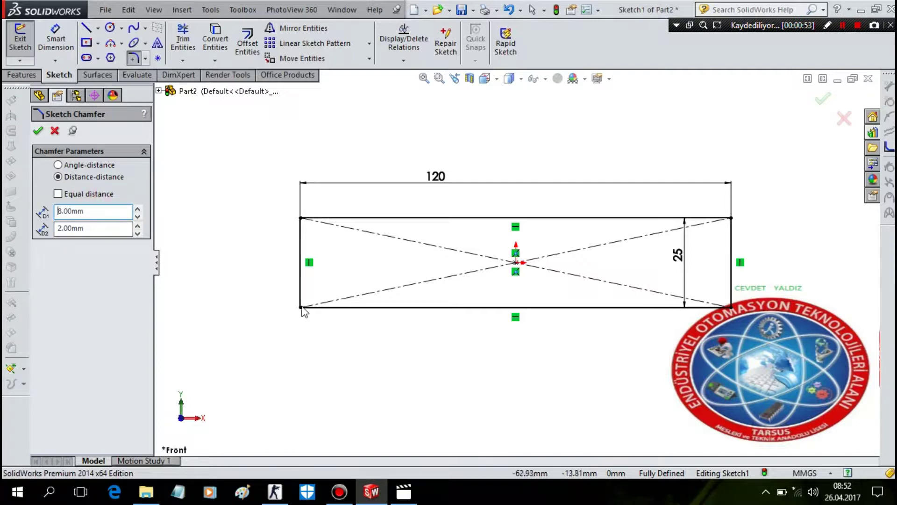
click(301, 308)
key(Escape)
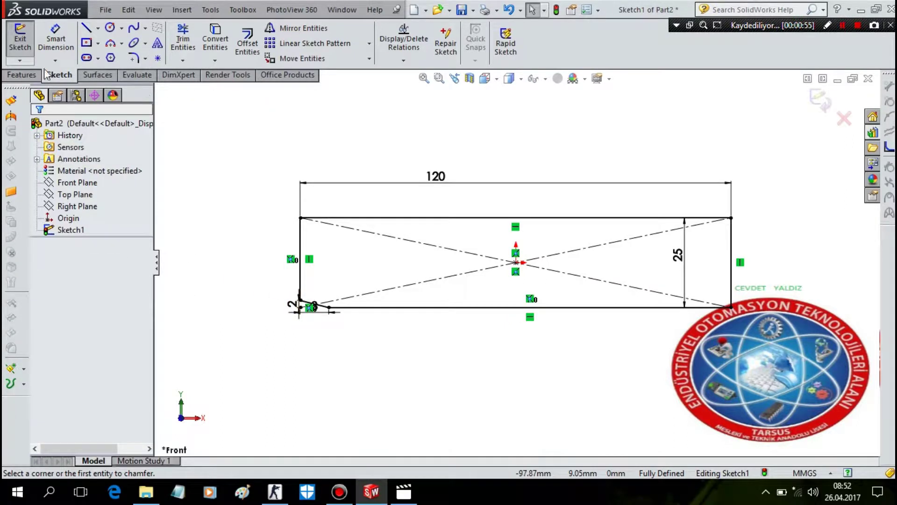
- Extrude the chamfered sketch Mid Plane 25 mm deep as Boss-Extrude1
click(27, 75)
click(26, 40)
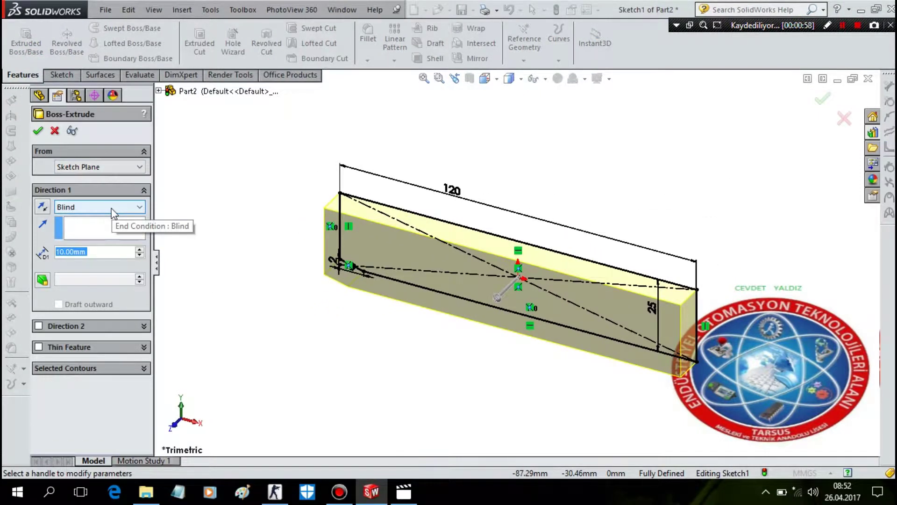
click(111, 168)
click(104, 208)
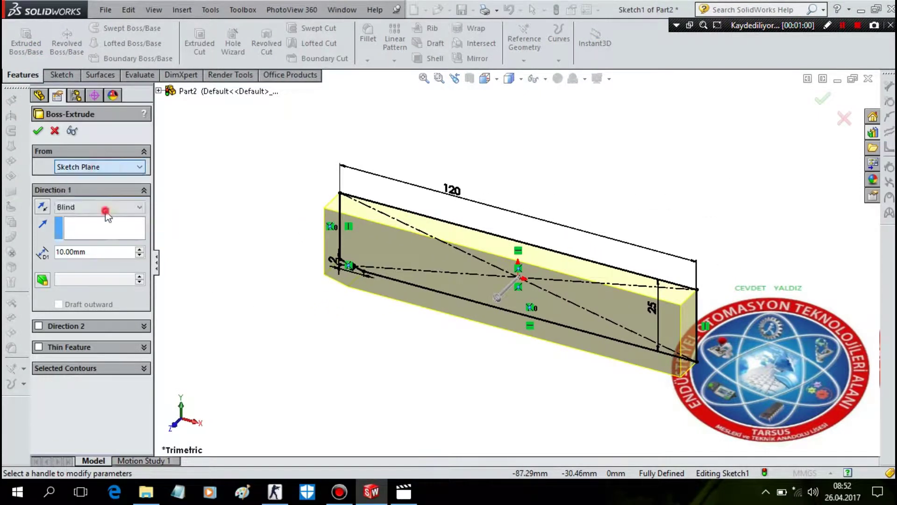
click(89, 264)
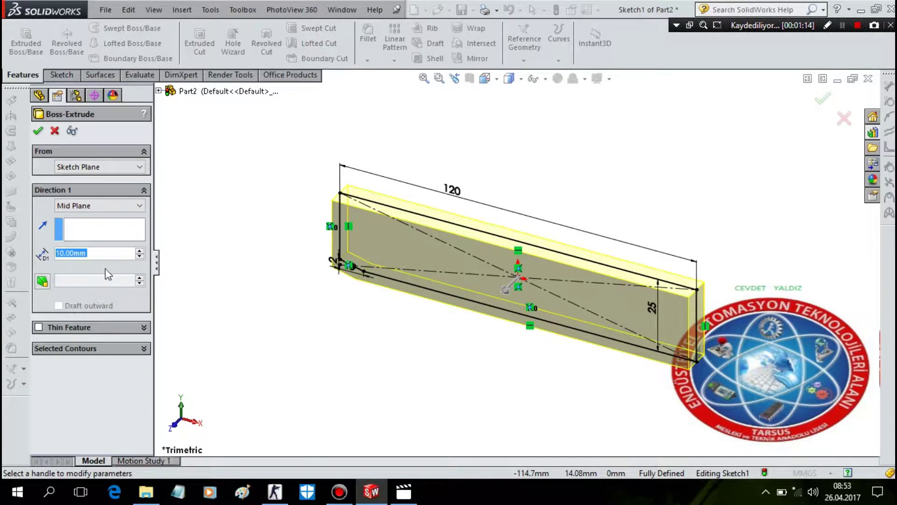
text(25)
key(Return)
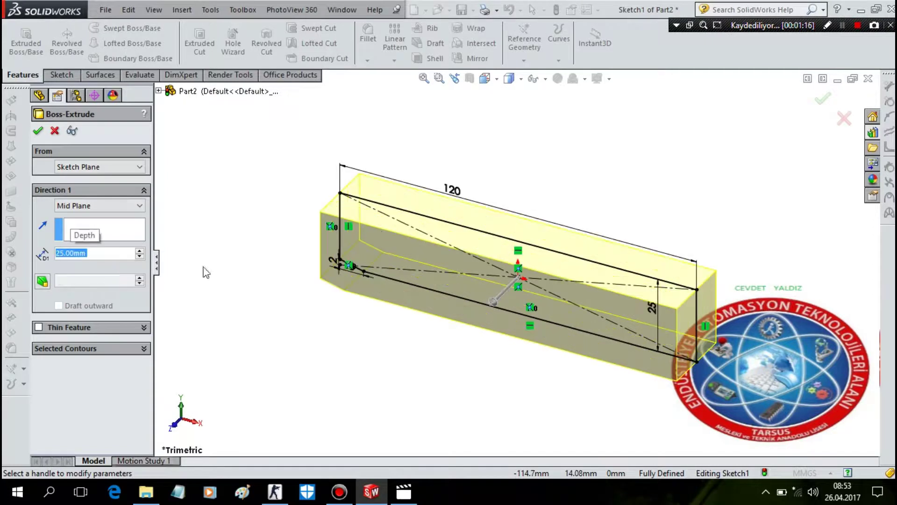
mouse_move(449, 204)
middle_down()
mouse_move(358, 176)
mouse_move(378, 204)
mouse_move(427, 180)
middle_up()
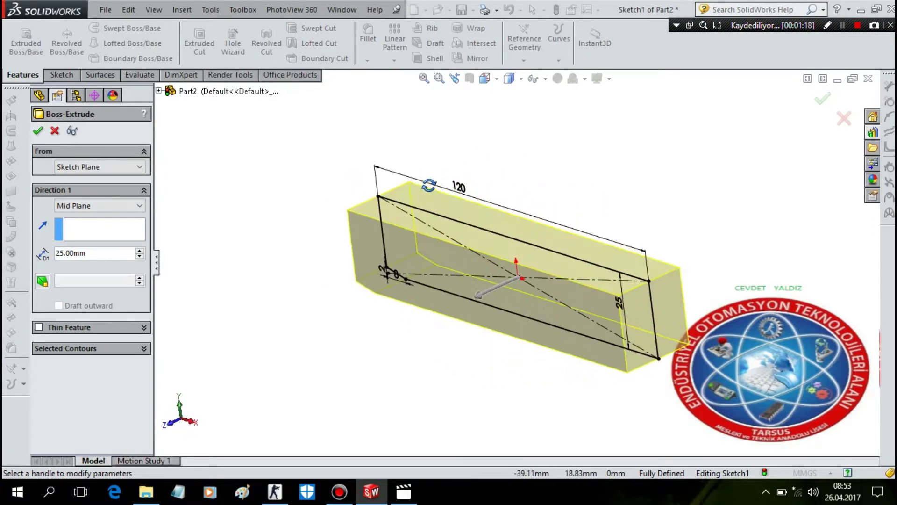
click(38, 132)
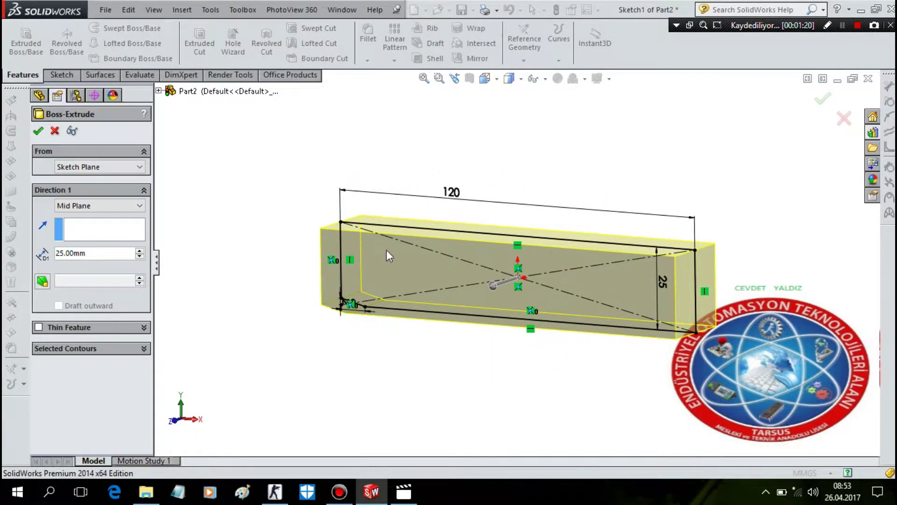
middle_drag(460, 295, 474, 278)
- Turn the block's front face normal to the view and bring up the slot shapes
right_click(474, 277)
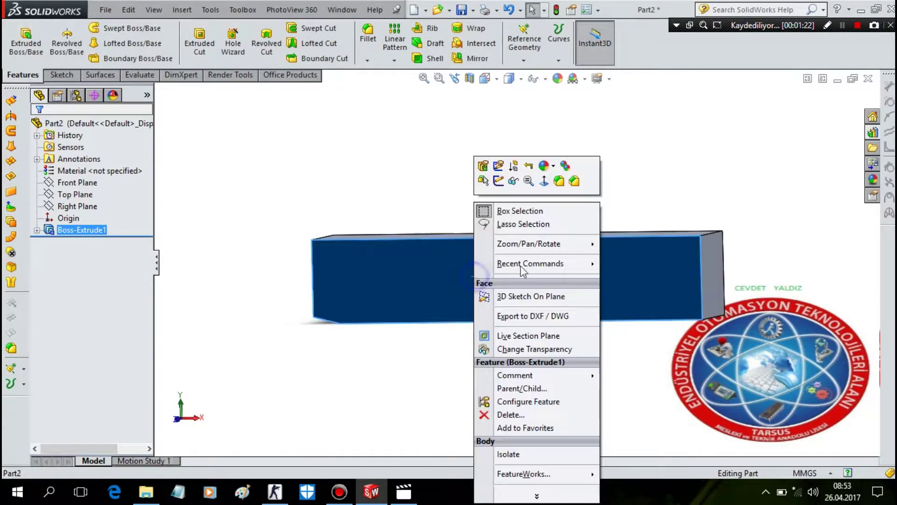
click(545, 186)
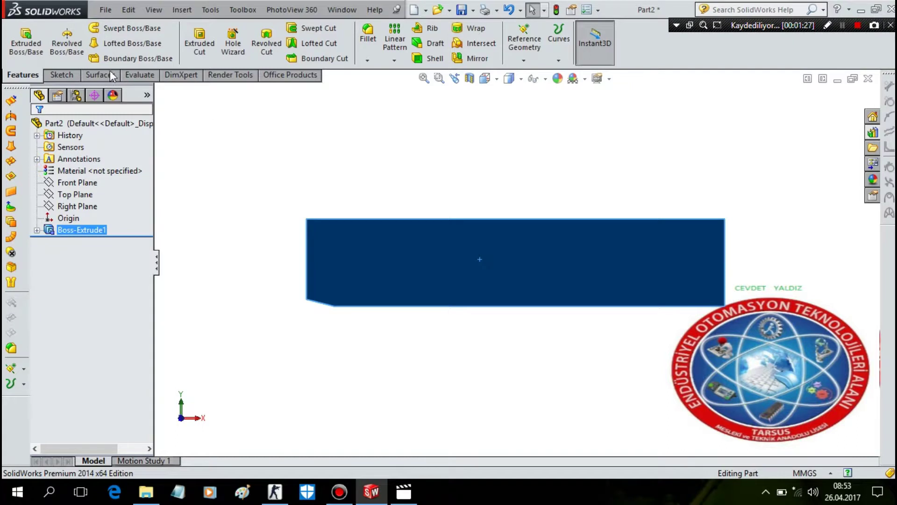
click(60, 75)
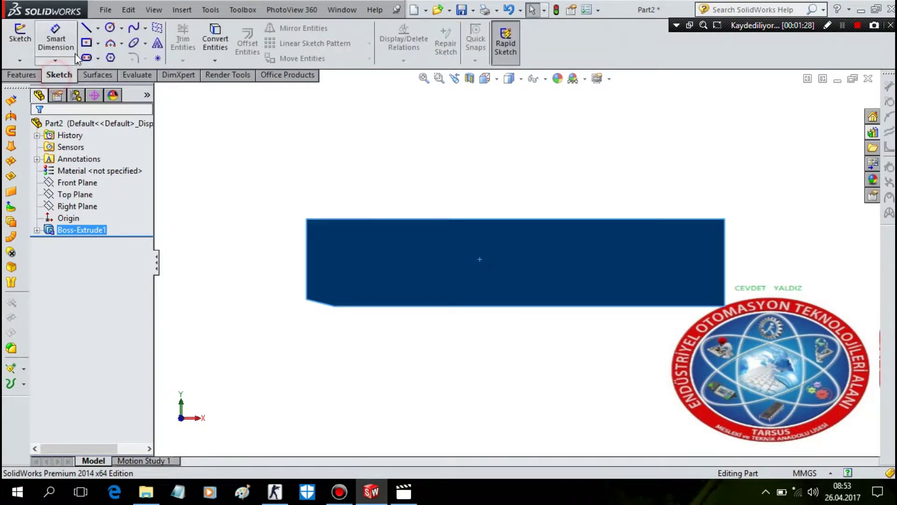
click(99, 58)
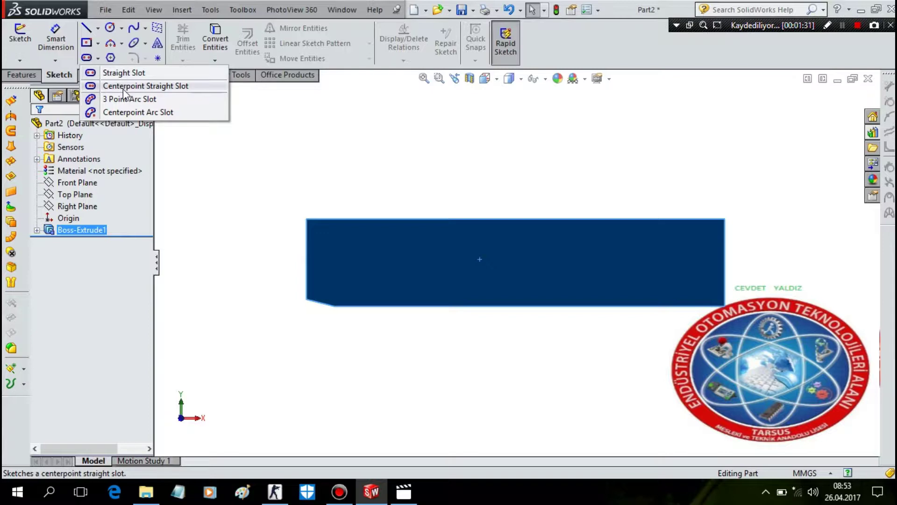
- Sketch two vertical centerpoint straight slots centred on the bottom edge, one near each end
click(124, 87)
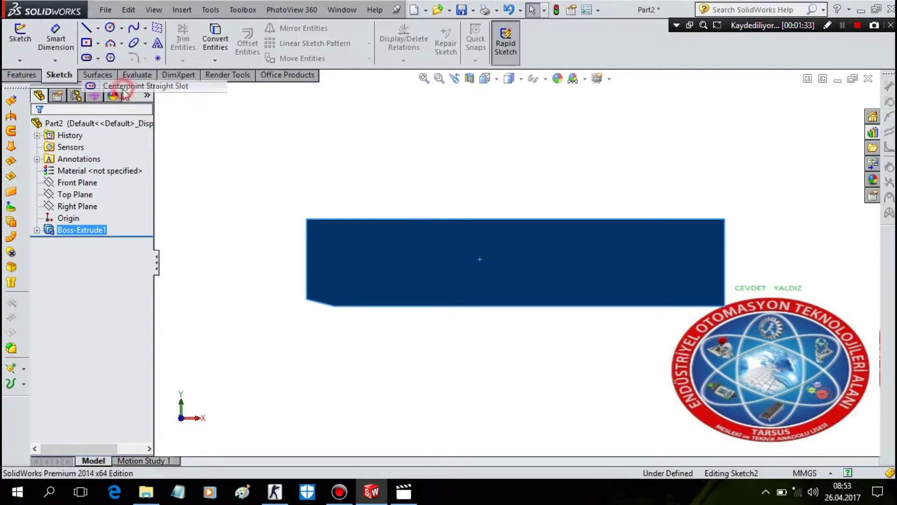
click(650, 306)
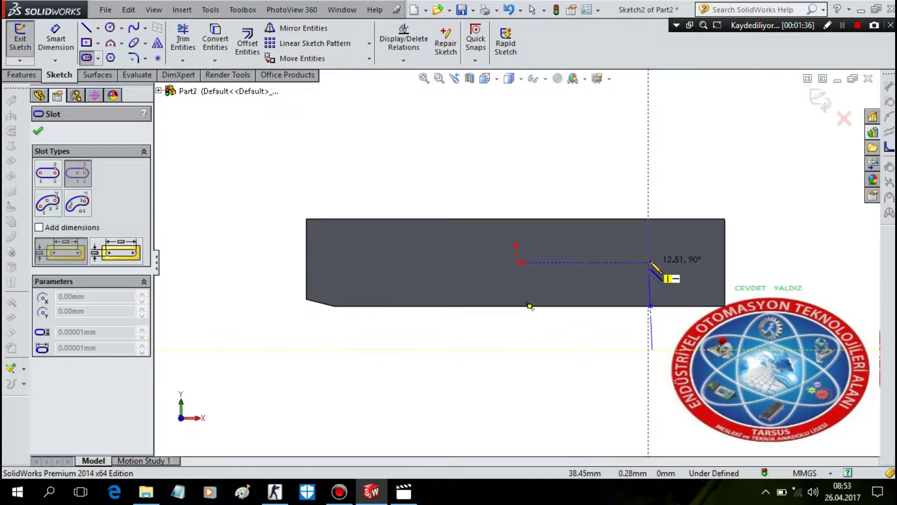
click(650, 263)
click(673, 261)
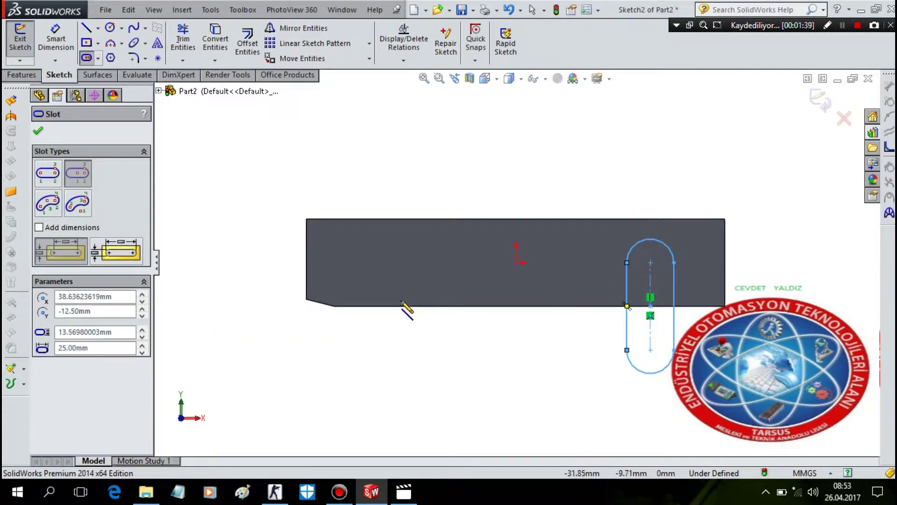
click(401, 306)
click(426, 259)
click(69, 60)
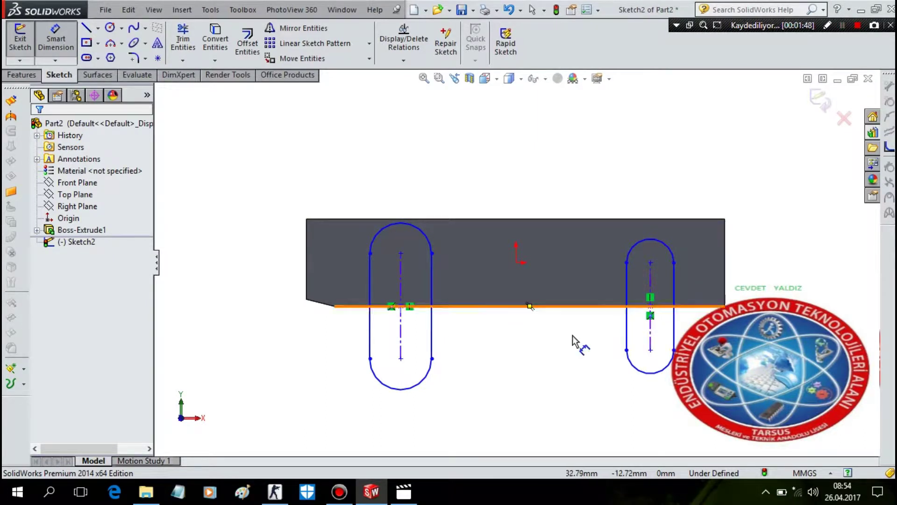
- Give the left slot's arc R5.5 and dimension its centre 4.5 mm from the bottom edge
click(414, 380)
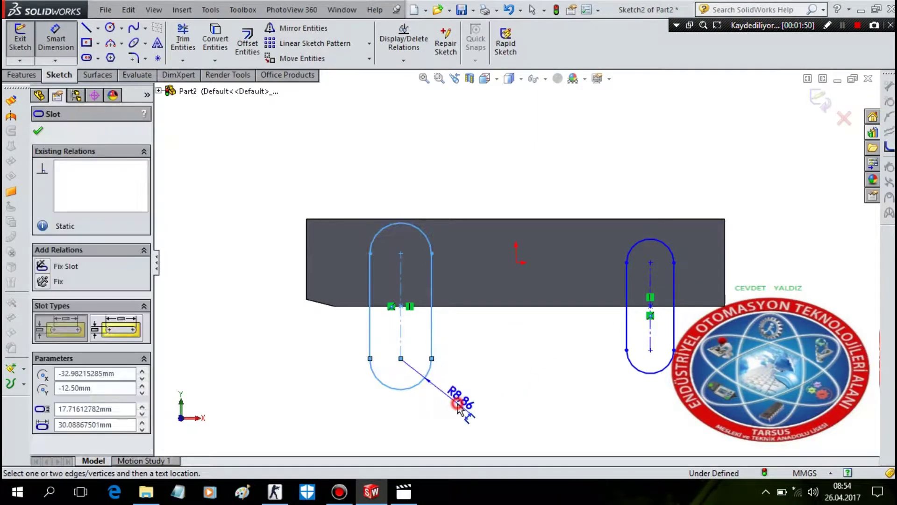
click(457, 410)
text(5.5)
key(Return)
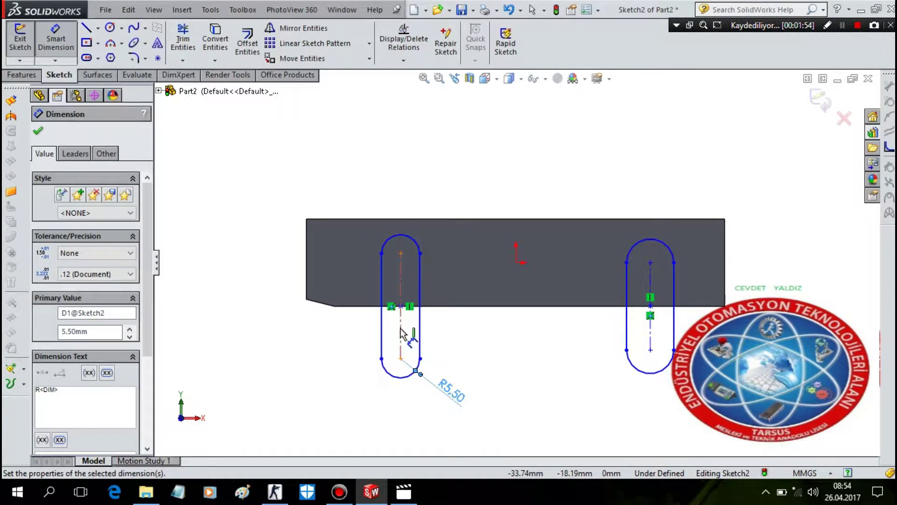
click(400, 308)
click(401, 358)
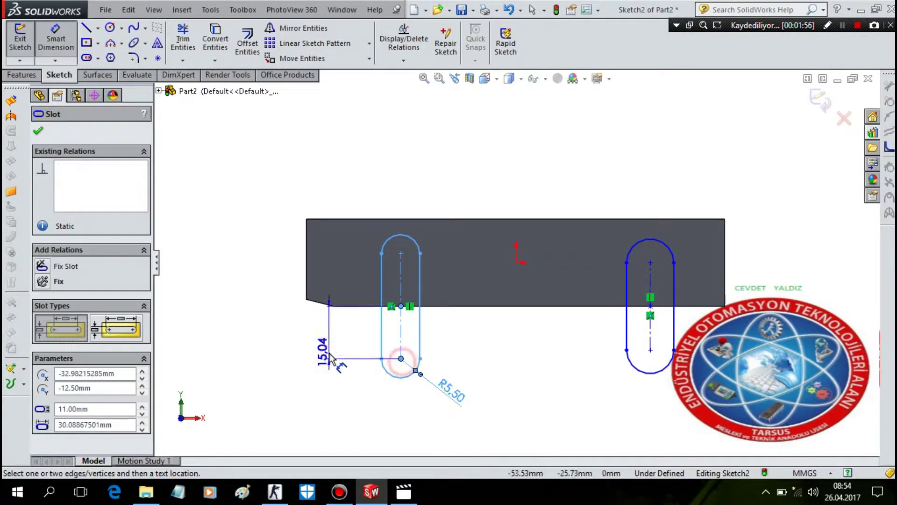
click(331, 360)
text(42)
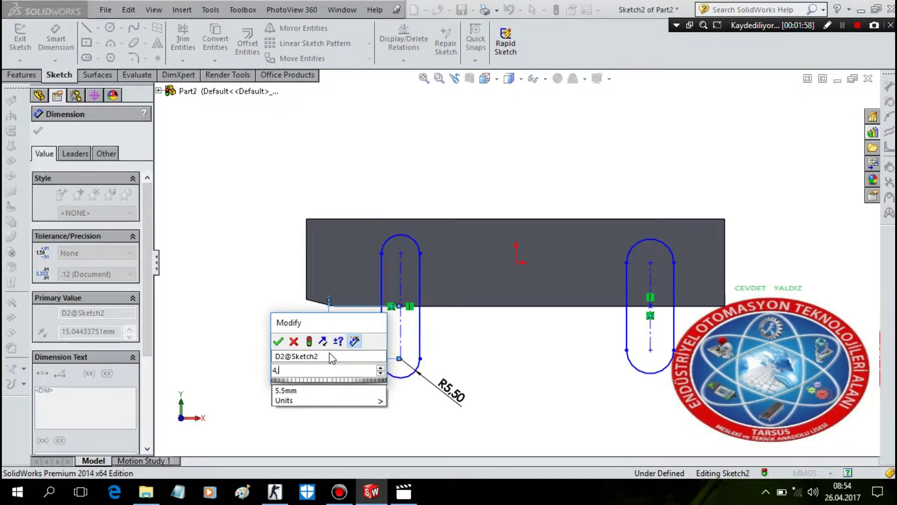
key(Escape)
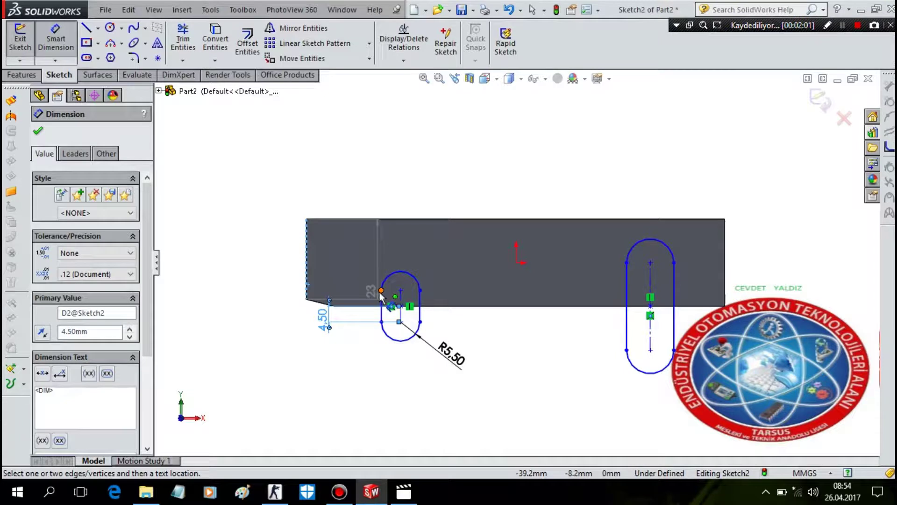
- Position the left slot 26 mm from the body's left end
click(381, 291)
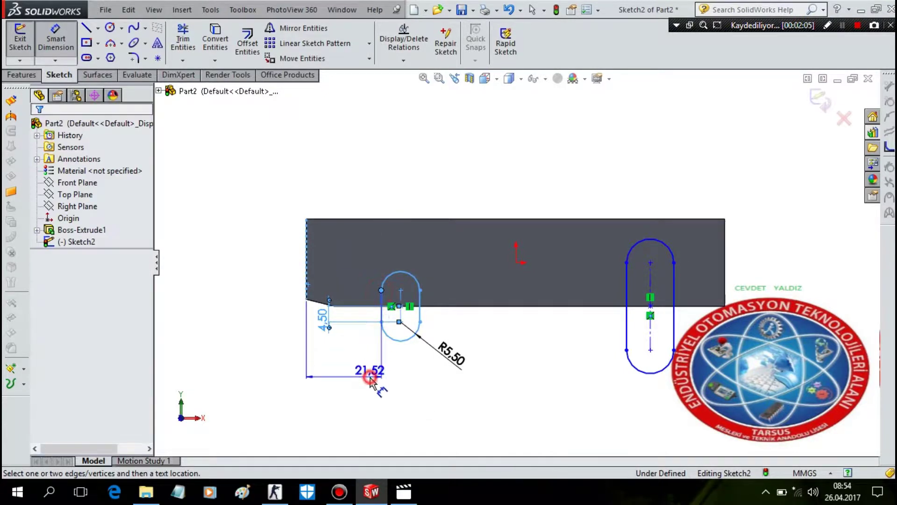
click(369, 374)
text(26)
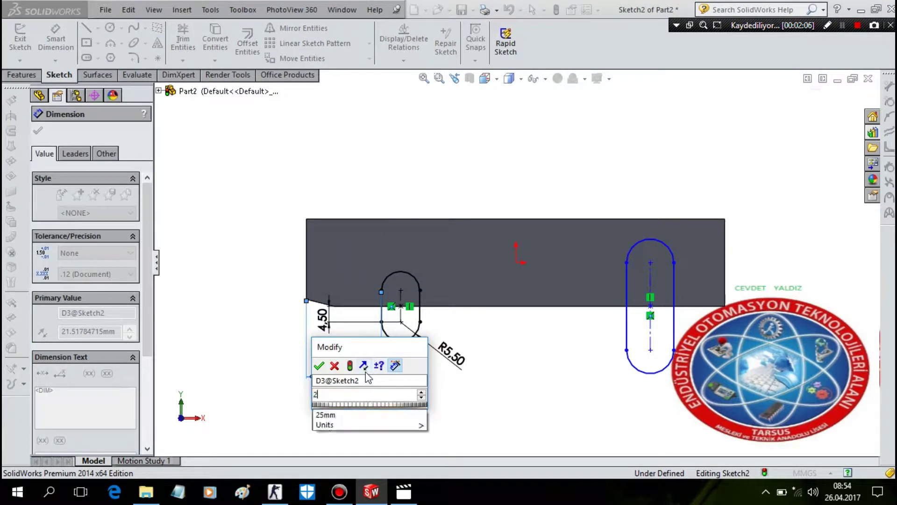
key(Return)
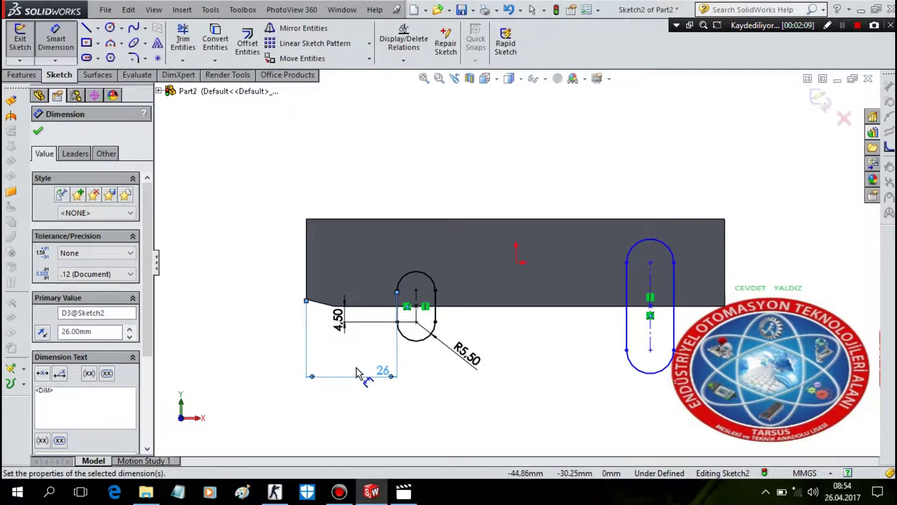
key(Escape)
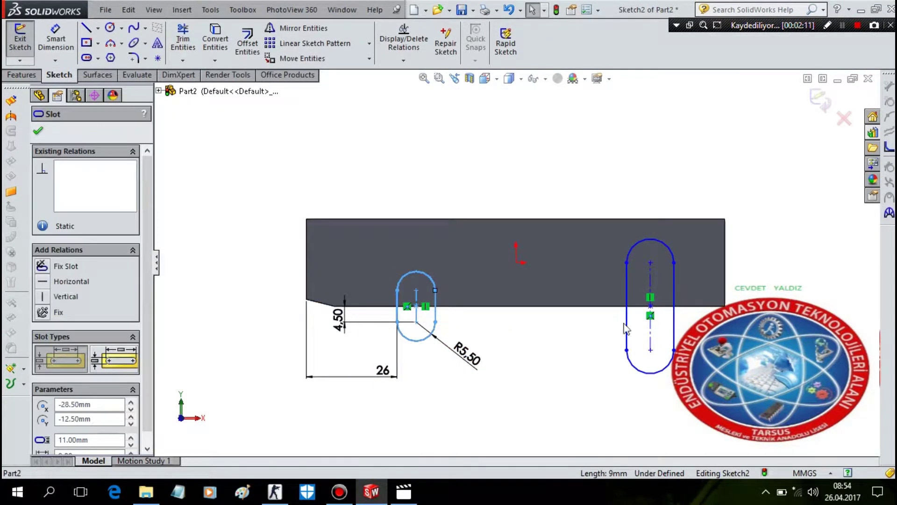
- Make the right slot and its end arc equal to the left slot
ctrl+click(628, 326)
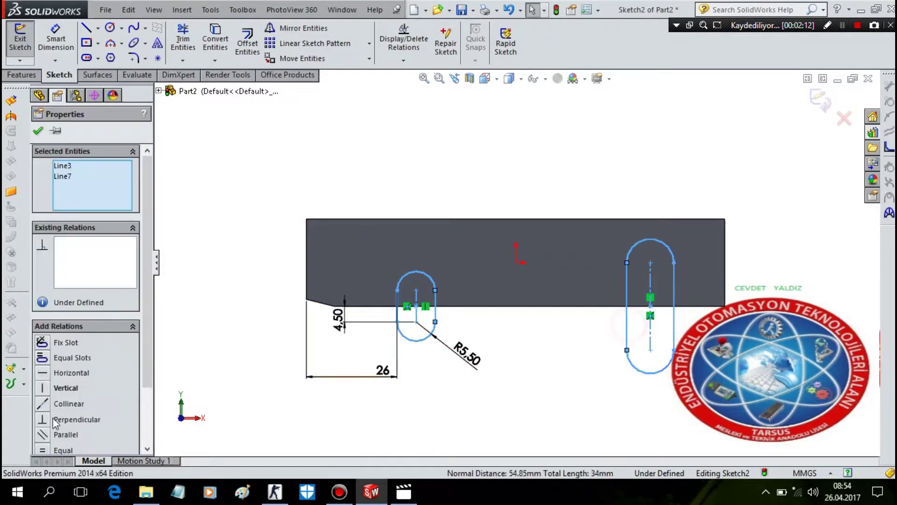
click(45, 448)
click(534, 315)
click(657, 277)
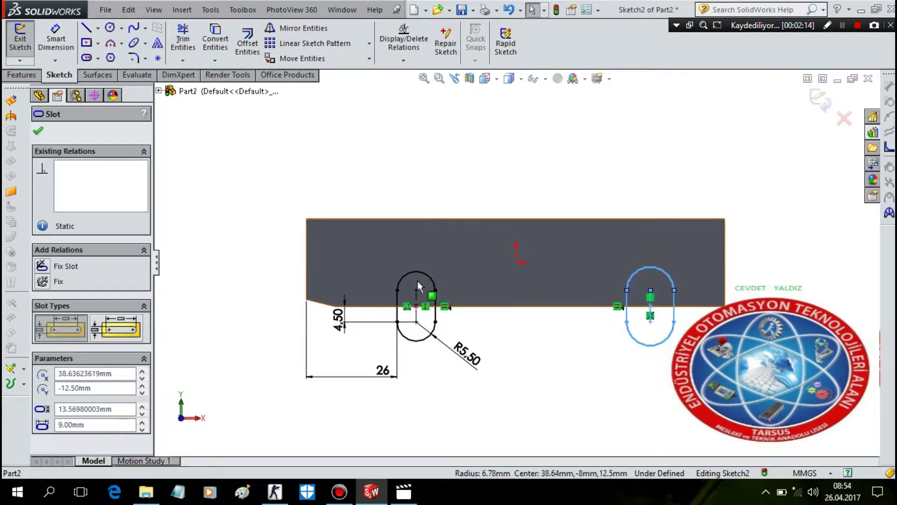
ctrl+click(416, 280)
click(45, 422)
click(447, 405)
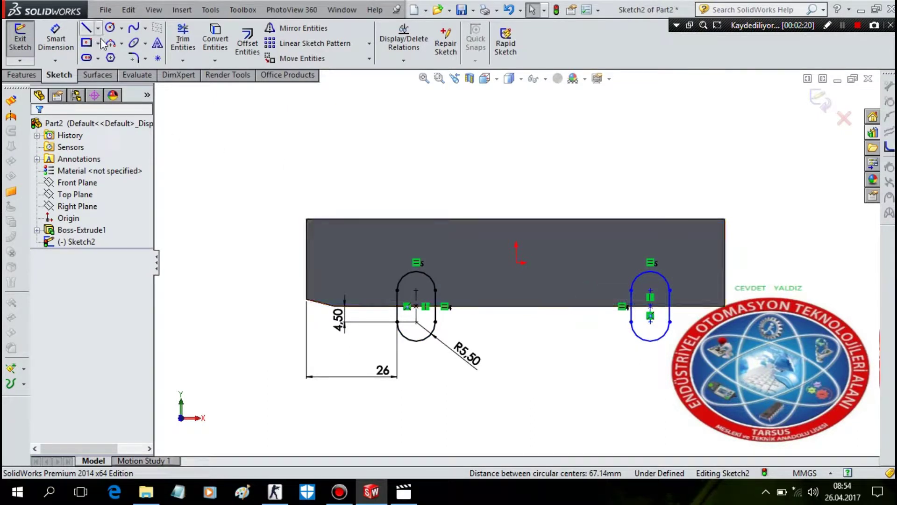
- Dimension the right slot 20.75 mm from the body's right end
click(68, 37)
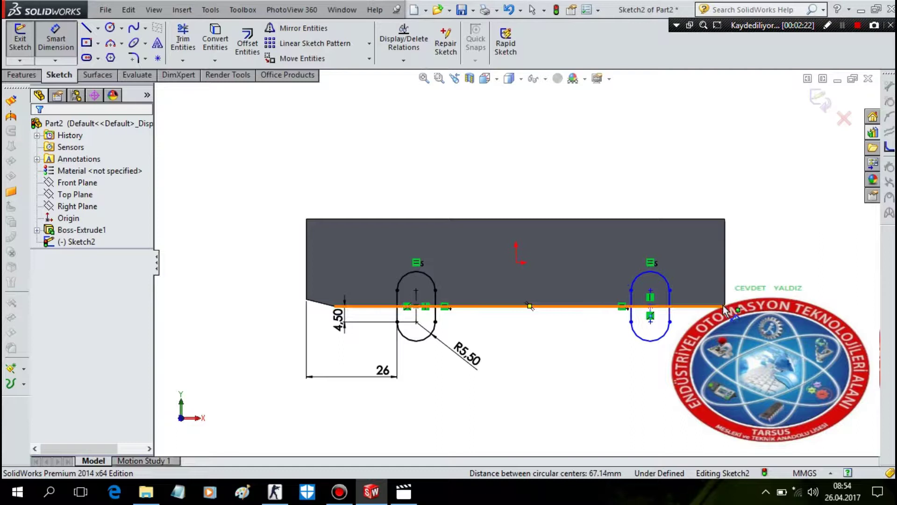
click(670, 309)
click(726, 299)
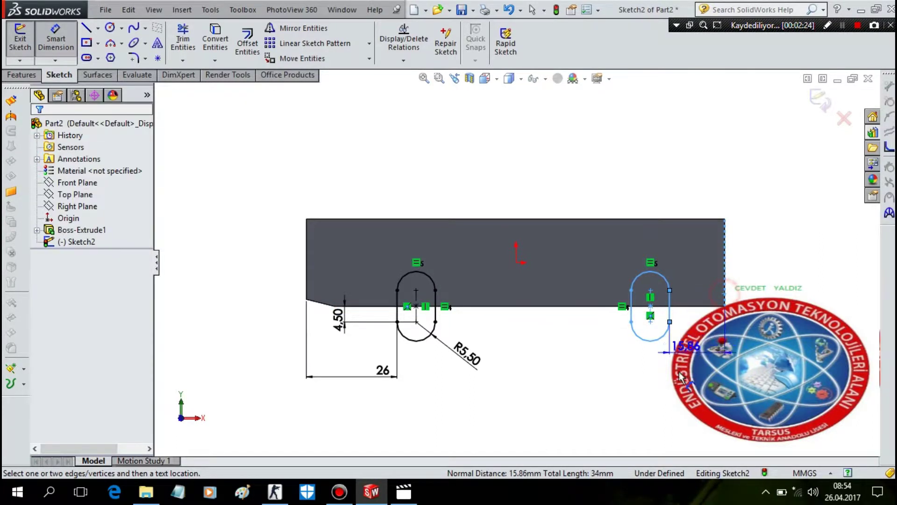
click(679, 372)
text(20.75)
key(Return)
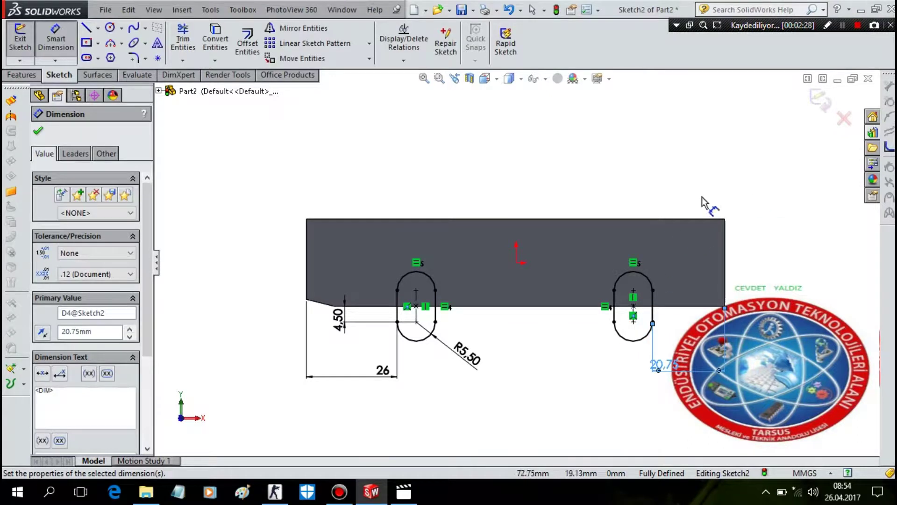
- Preview a 5 mm Extruded Boss from the slot sketch, then cancel it
click(21, 77)
click(26, 42)
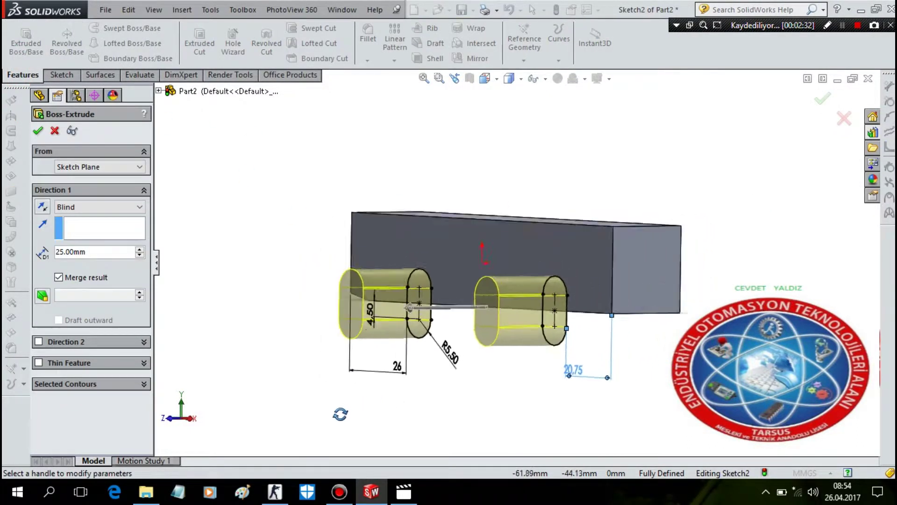
click(98, 252)
text(5)
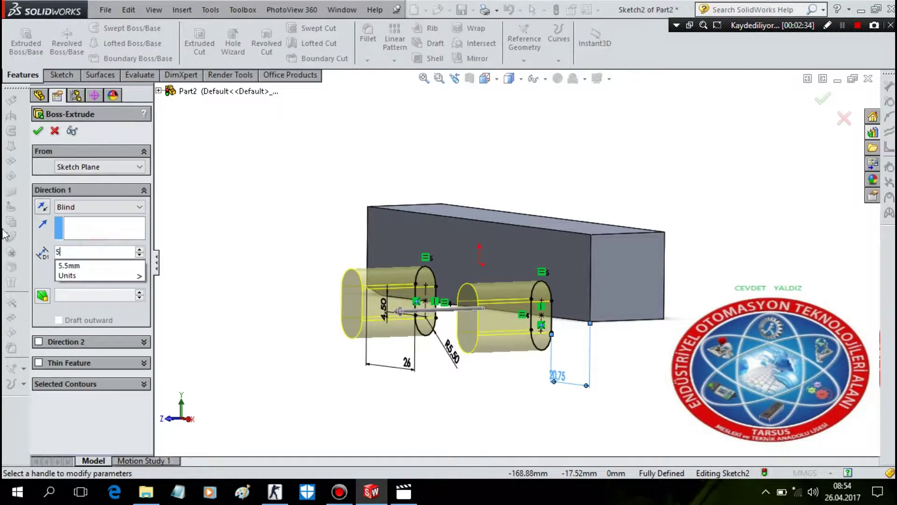
key(Return)
click(55, 133)
- Cut the slots 5 mm Blind with Extruded Cut and exit the sketch
click(200, 43)
text(5)
key(Return)
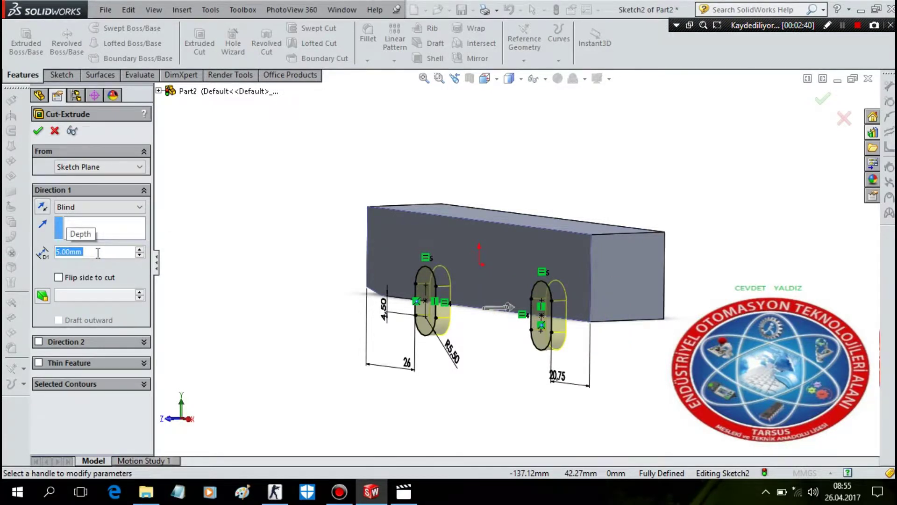
key(Escape)
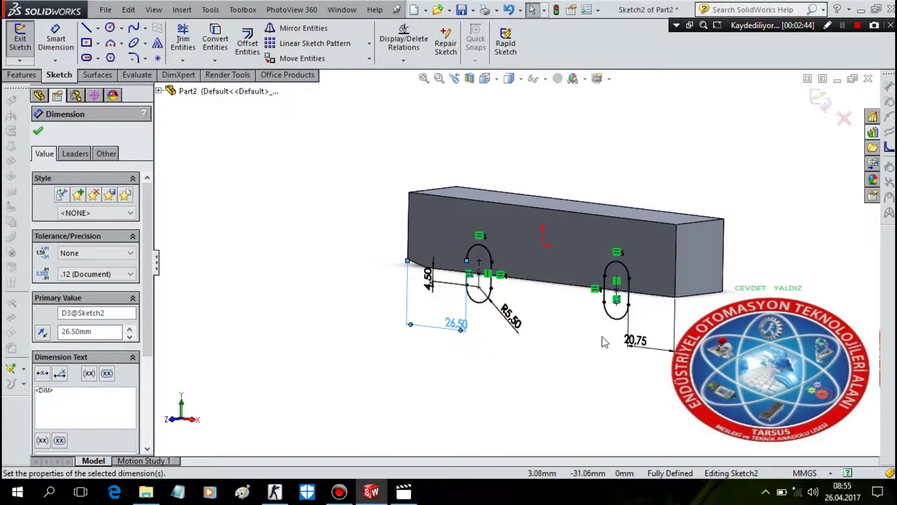
middle_drag(602, 342, 537, 332)
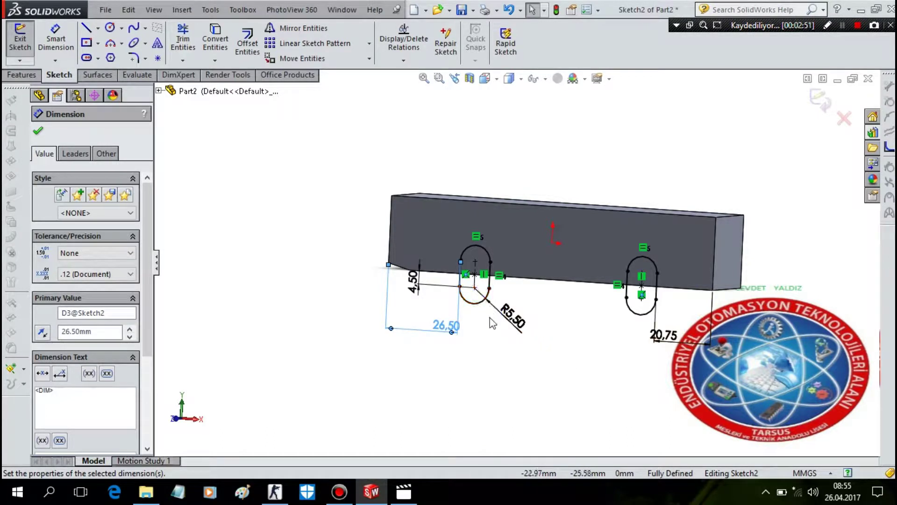
click(819, 100)
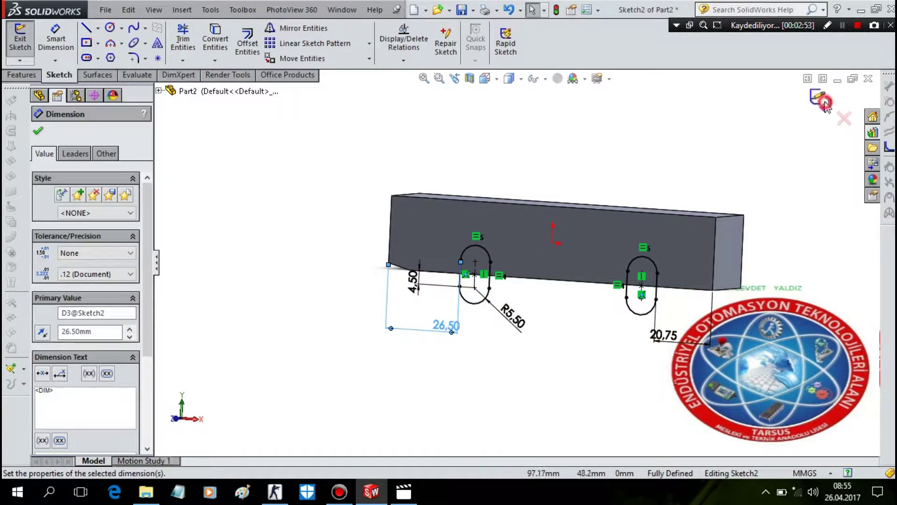
middle_drag(669, 169, 551, 181)
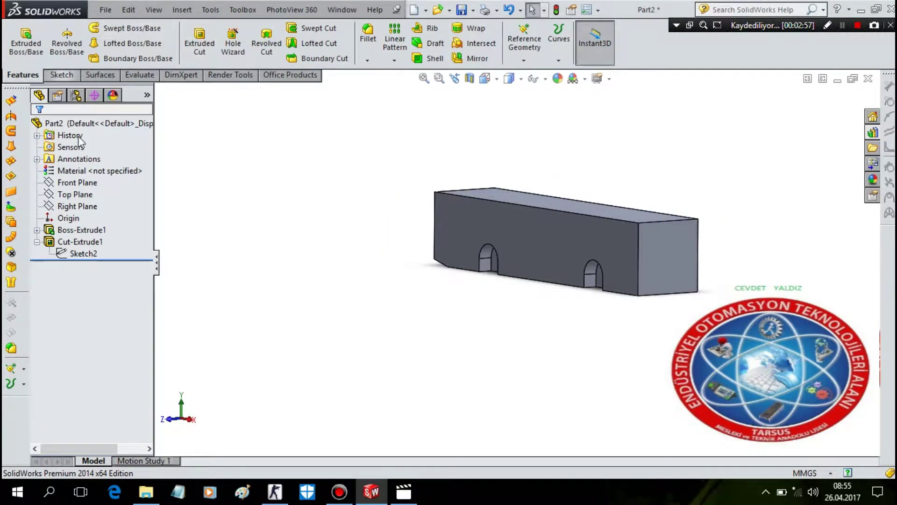
- Delete Cut-Extrude1 and recut Sketch2's slots as Cut-Extrude2
right_click(68, 242)
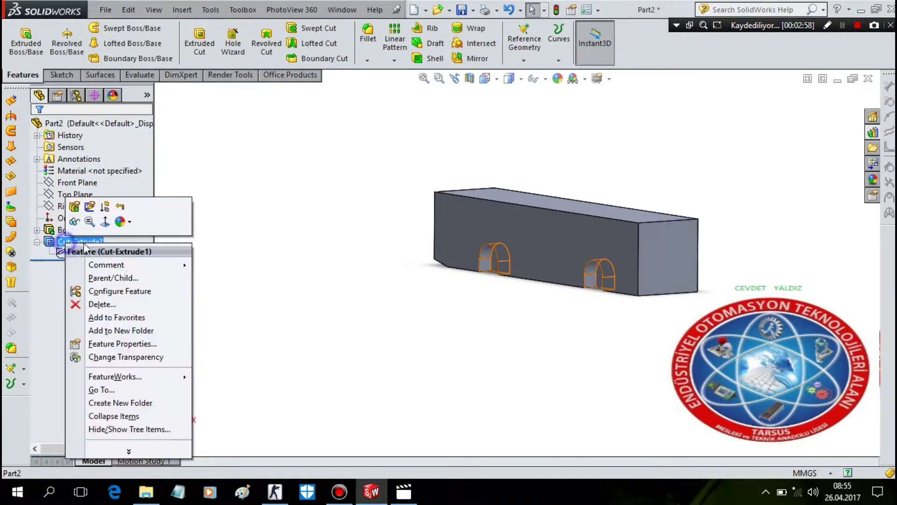
click(102, 303)
key(Return)
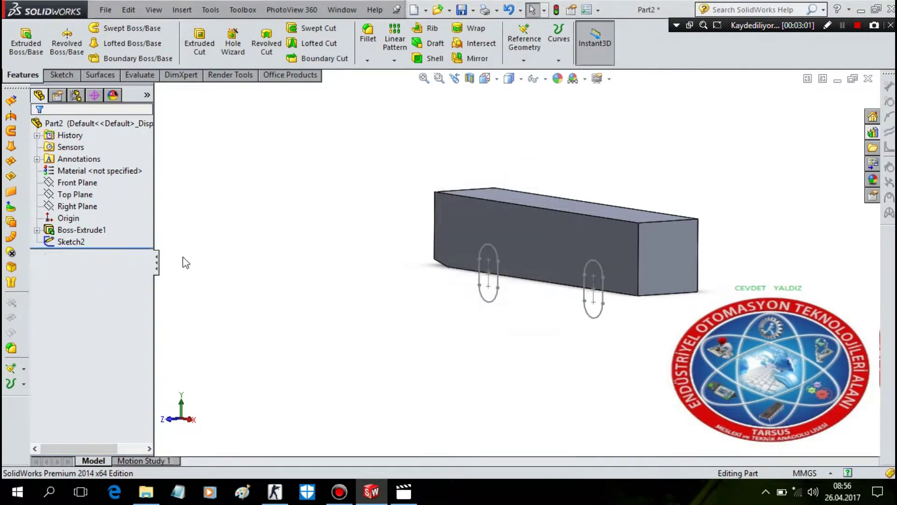
click(70, 242)
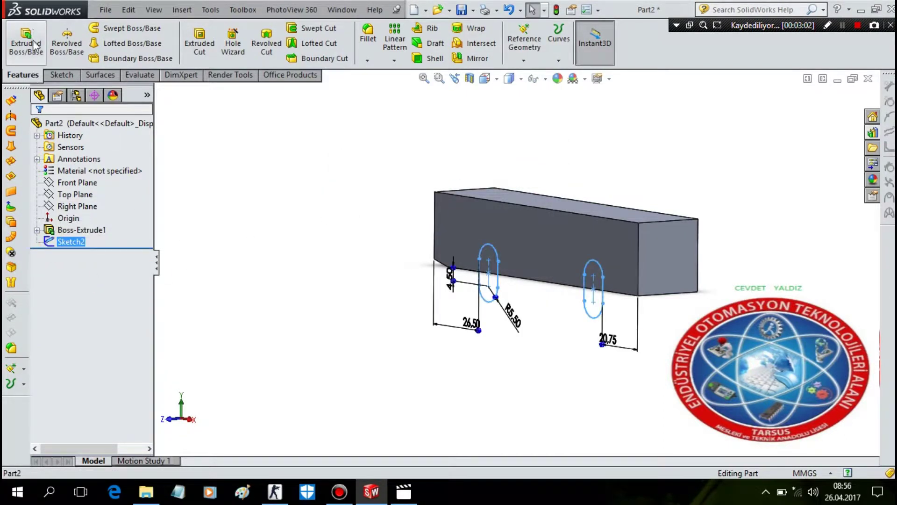
click(200, 42)
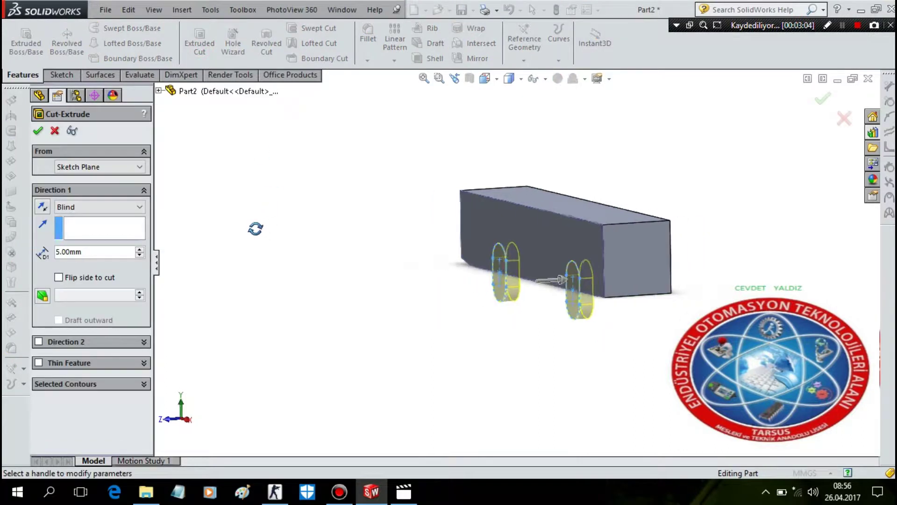
key(Return)
click(308, 202)
- Select the Front Plane in the design tree as the mirror plane
click(83, 197)
click(77, 182)
middle_drag(415, 246, 408, 212)
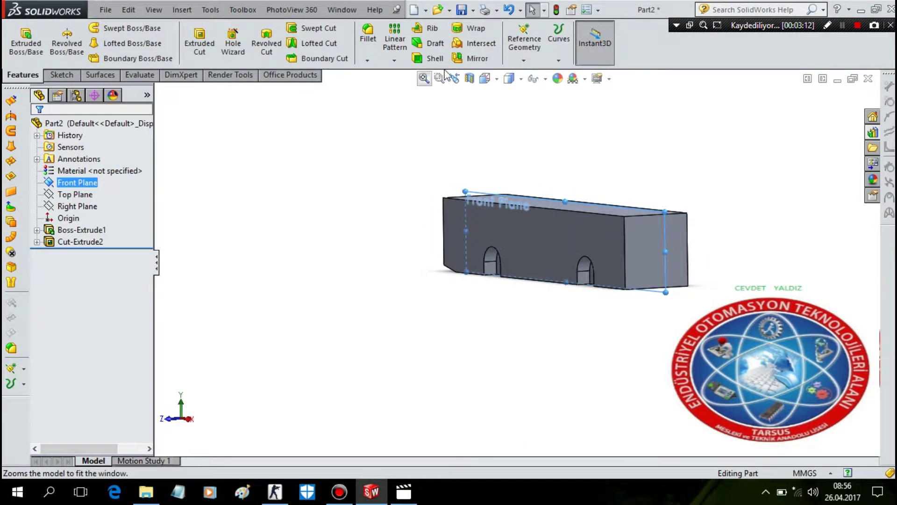
- Mirror Cut-Extrude2 across the Front Plane to create Mirror1
click(471, 58)
middle_drag(571, 294, 569, 292)
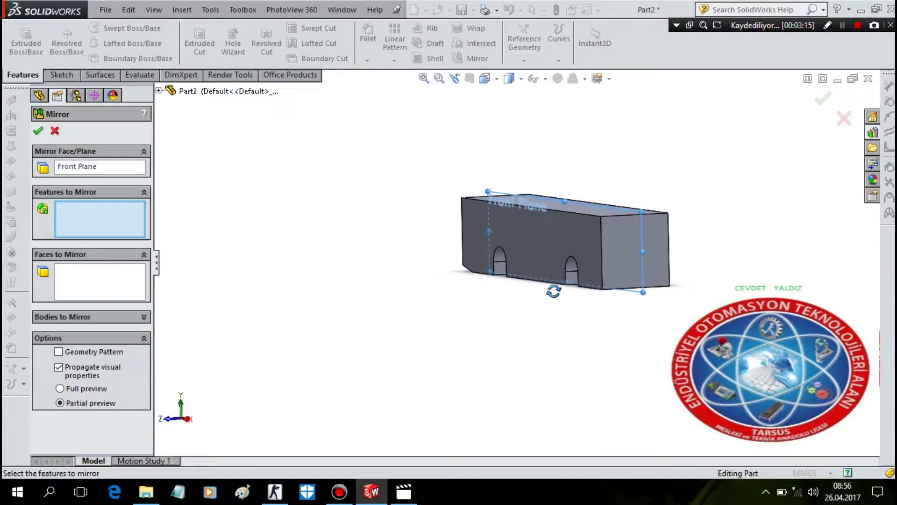
click(98, 168)
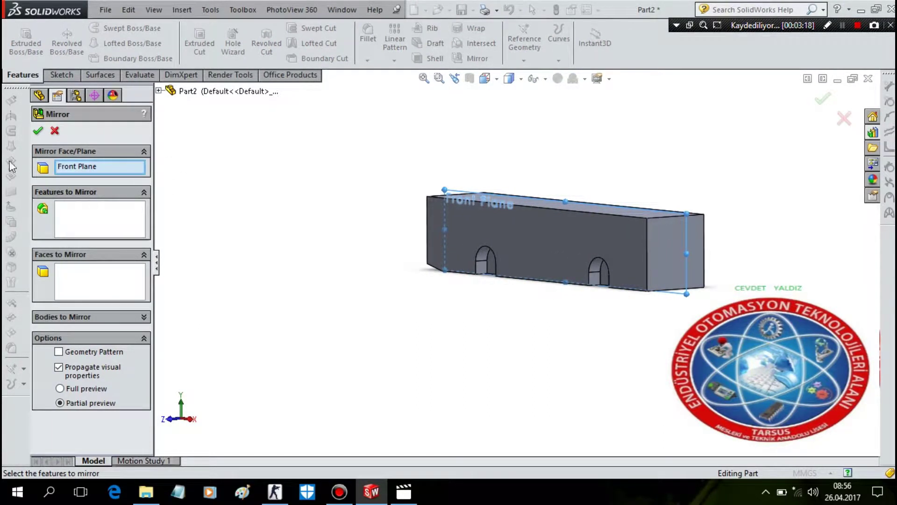
middle_drag(686, 215, 677, 216)
click(85, 224)
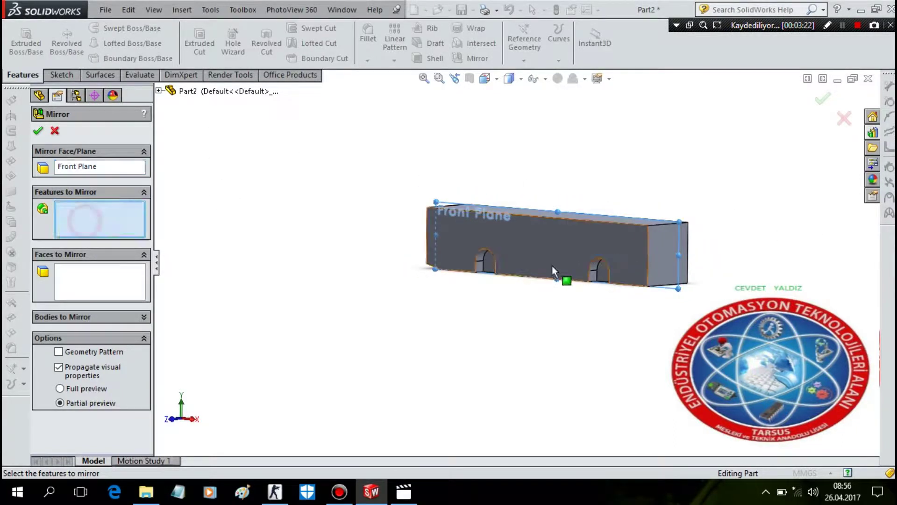
scroll(552, 266, down, 2)
click(440, 274)
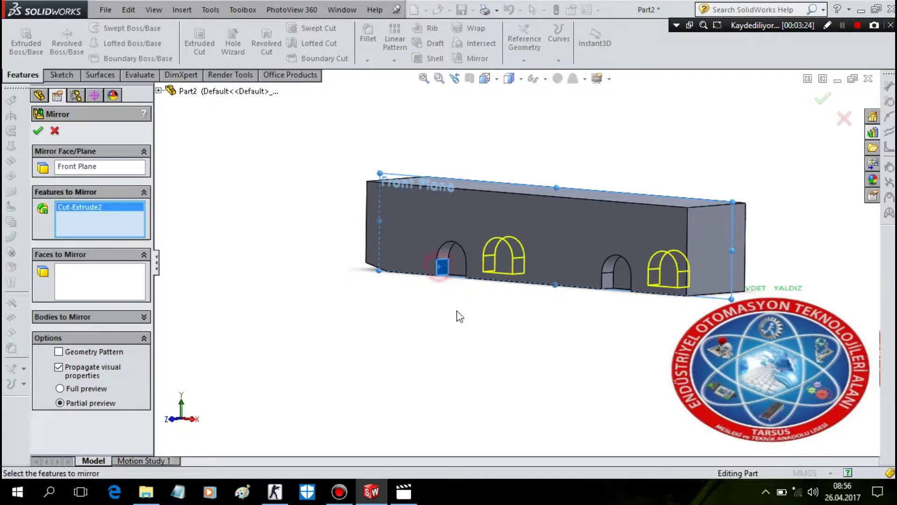
middle_drag(456, 315, 348, 318)
right_click(348, 317)
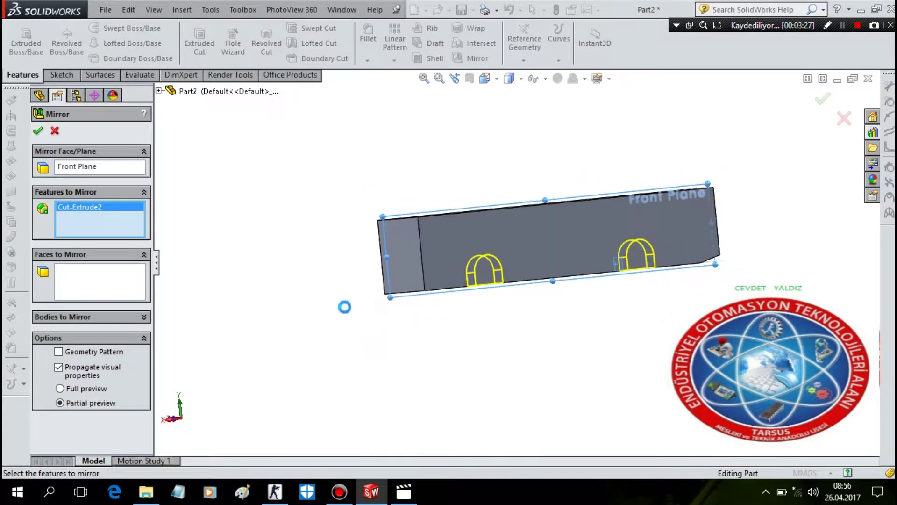
mouse_move(346, 306)
middle_down()
mouse_move(548, 254)
mouse_move(543, 239)
middle_up()
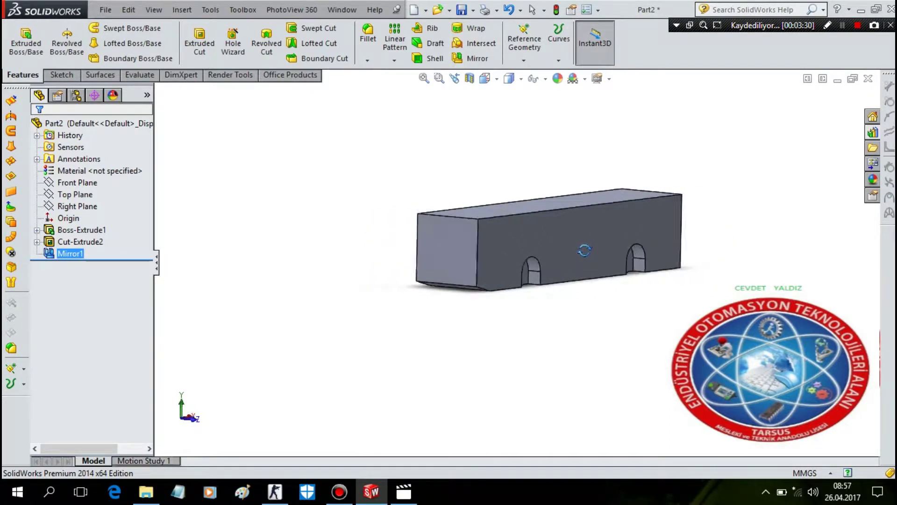
- Turn the view Normal To the bus's side face and start a sketch there
right_click(545, 239)
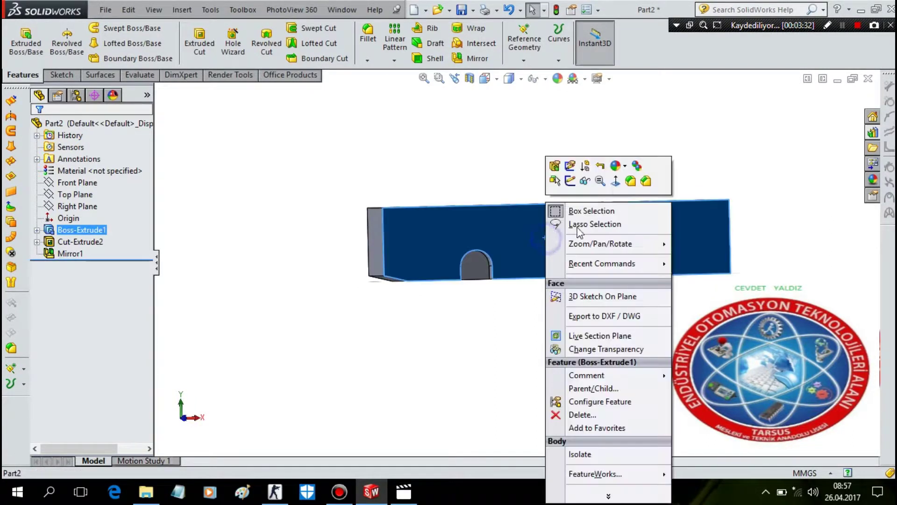
click(616, 180)
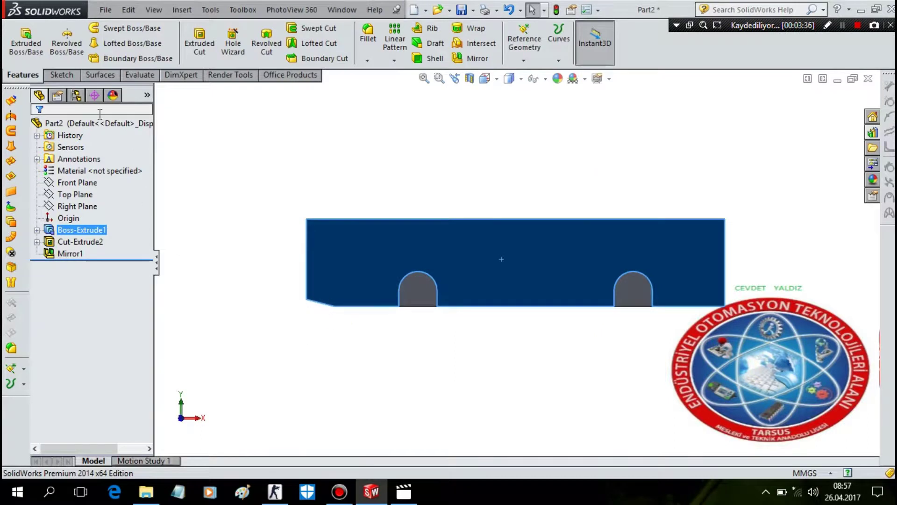
click(58, 76)
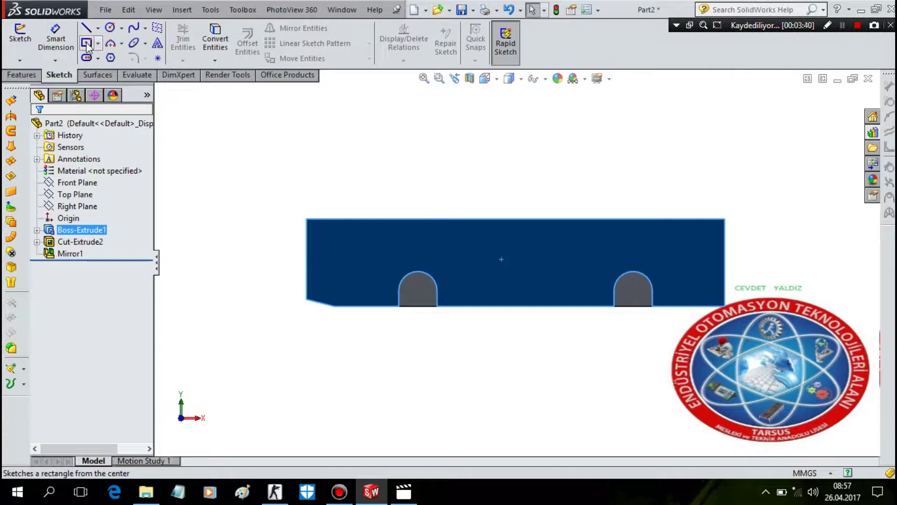
- Draw centre rectangles at the right end and in the middle of the side
click(86, 44)
click(689, 274)
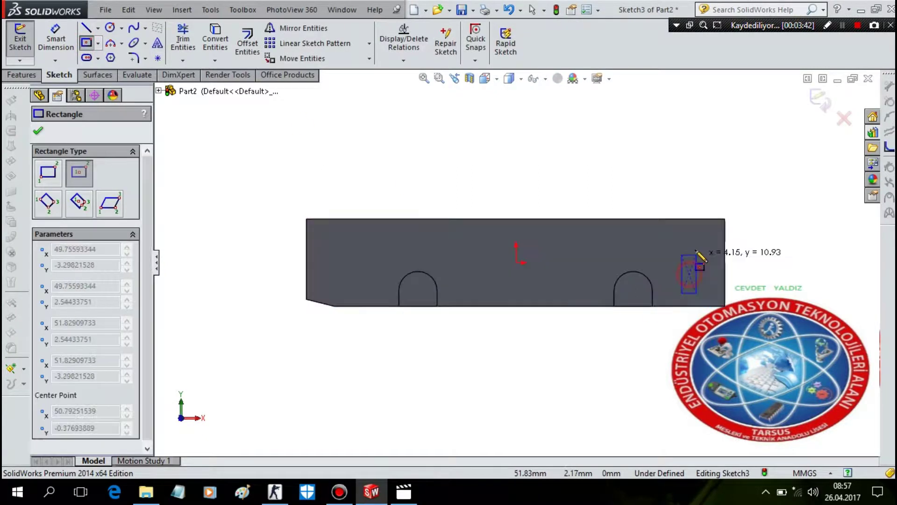
click(709, 241)
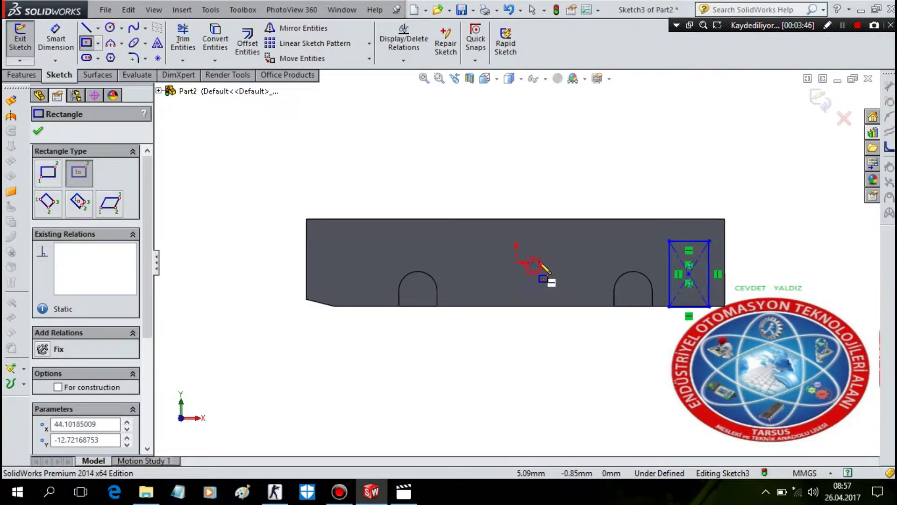
click(534, 262)
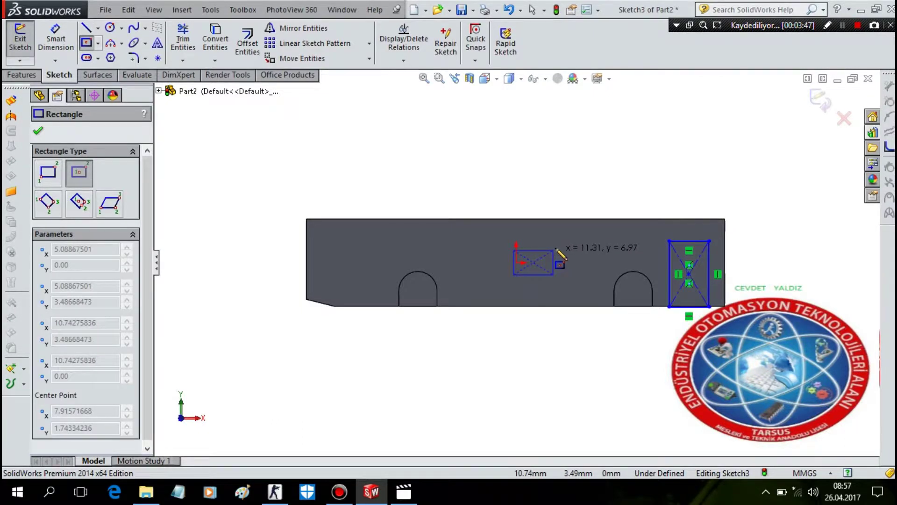
click(556, 219)
key(Escape)
key(Escape)
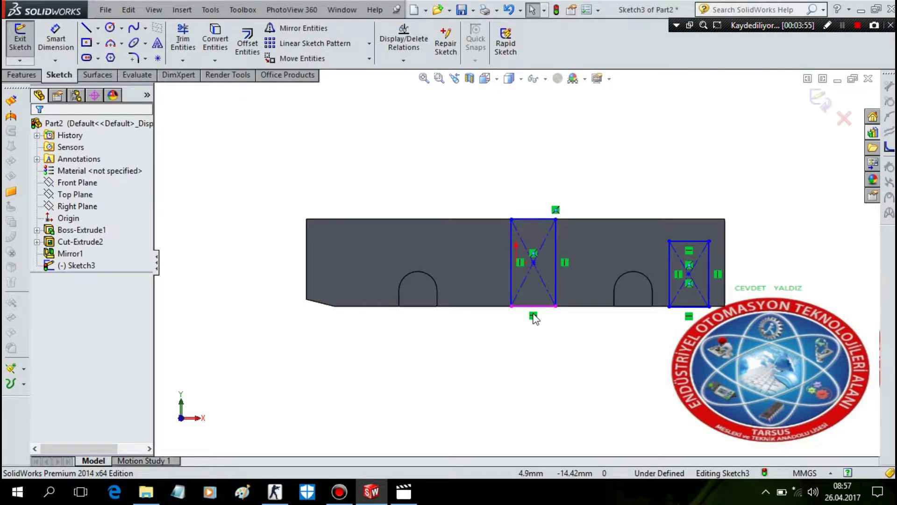
- Try to reposition the middle rectangle, then delete it once it becomes distorted
click(533, 262)
drag(532, 287, 545, 245)
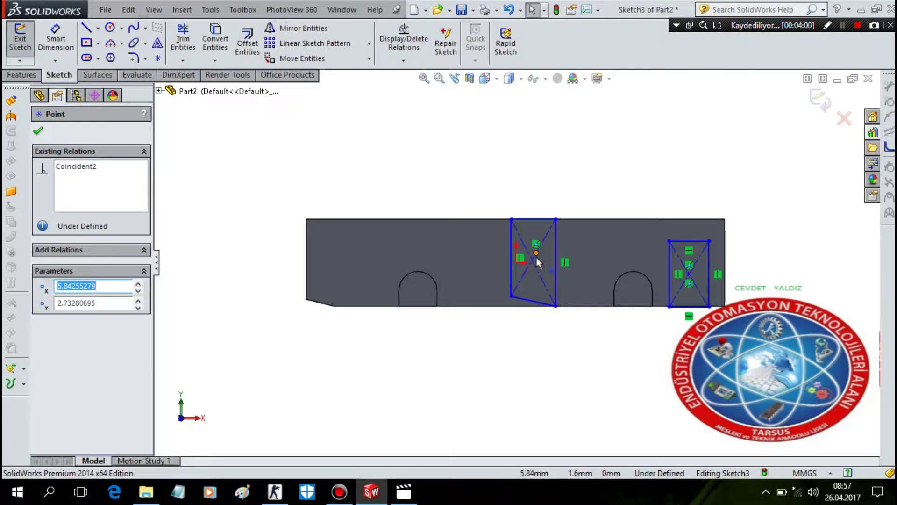
drag(536, 256, 535, 259)
drag(562, 336, 499, 185)
key(Delete)
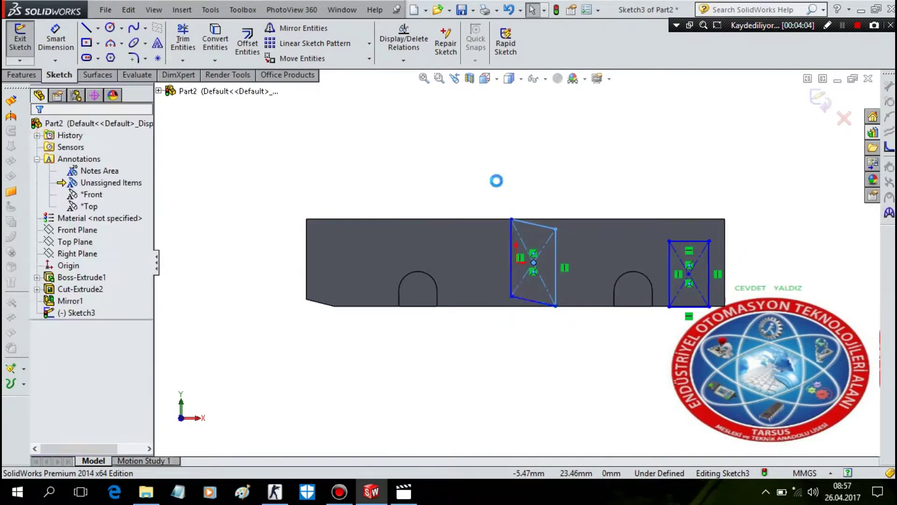
- Redraw the middle centre rectangle and add a third one near the left end
click(86, 42)
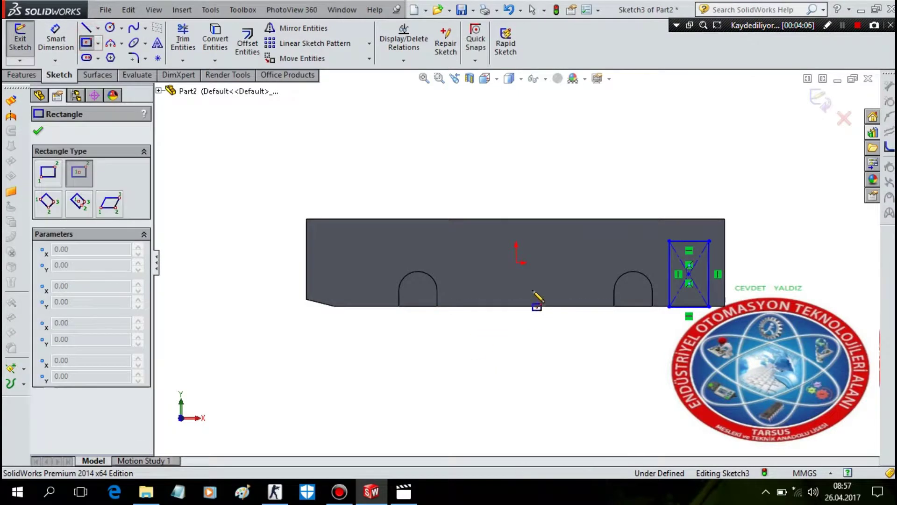
click(538, 274)
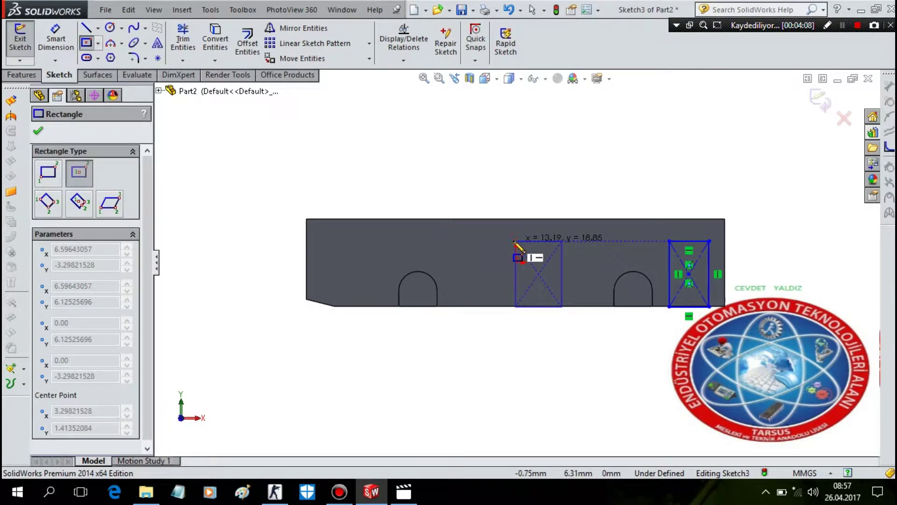
click(562, 241)
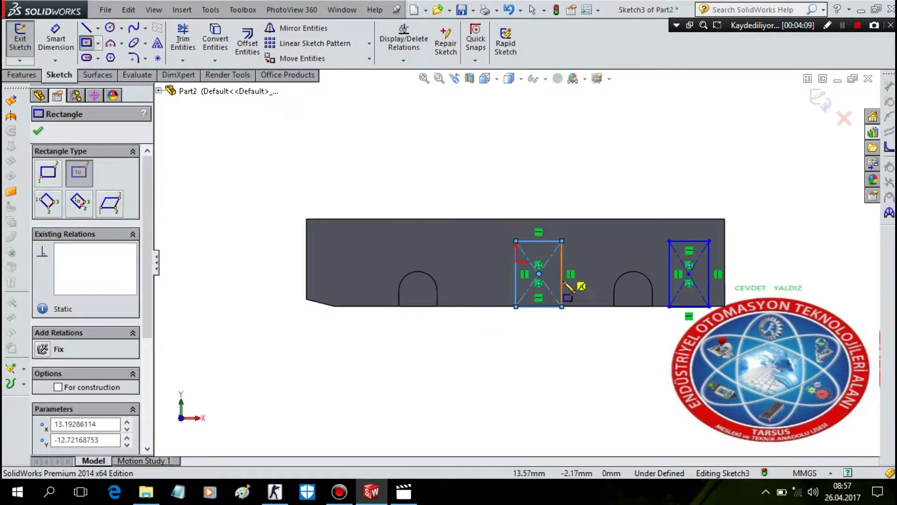
click(367, 275)
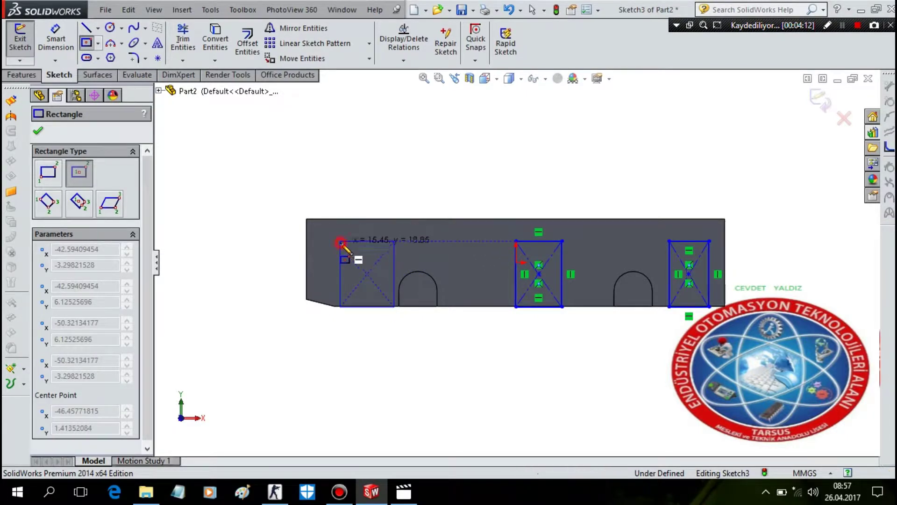
click(340, 241)
click(55, 41)
click(514, 242)
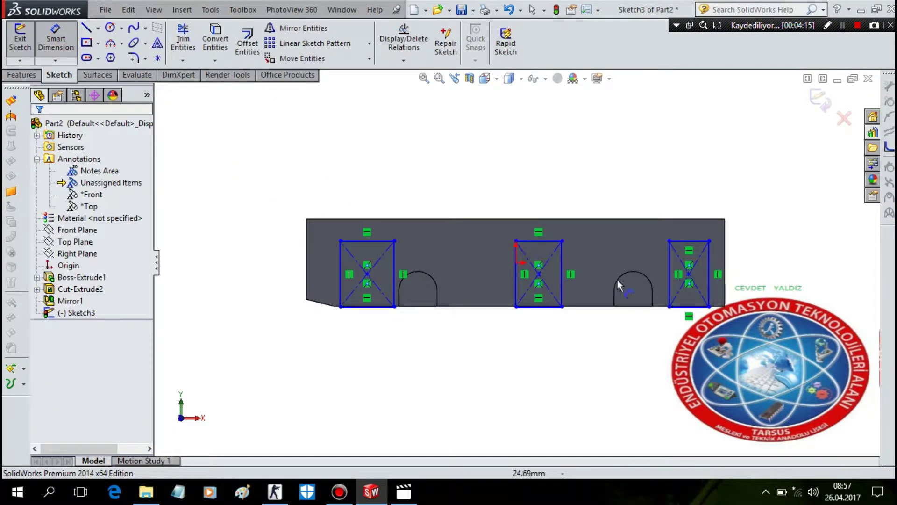
- Dimension the middle rectangle 17 mm from the right arch
click(562, 307)
click(615, 307)
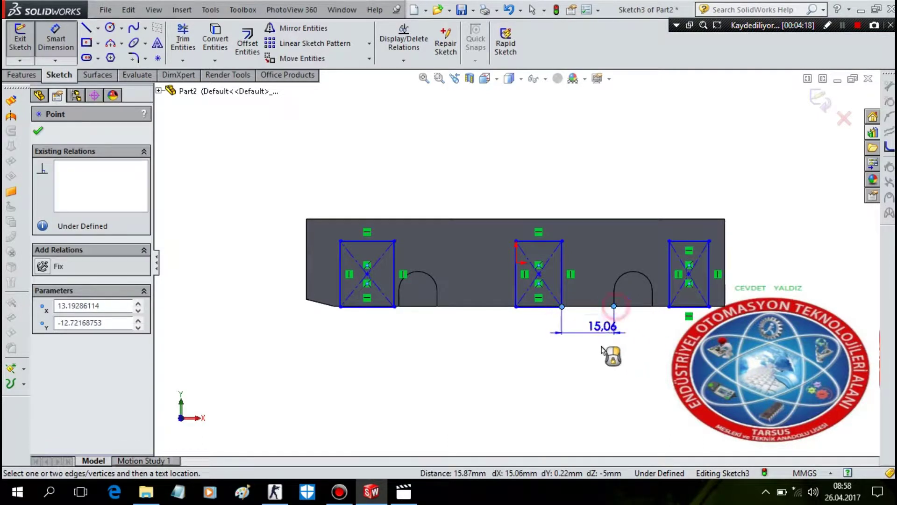
click(607, 357)
text(17)
key(Return)
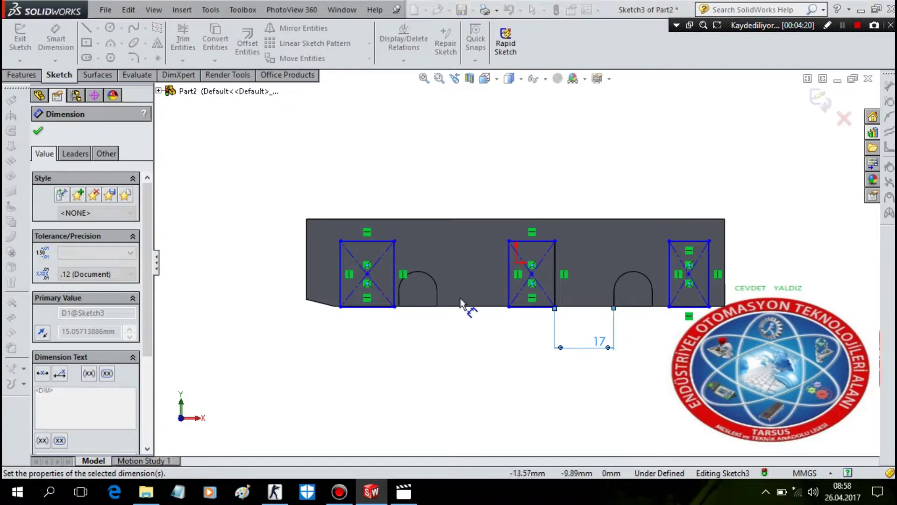
- Set a 2.50 mm gap between the left rectangle and the left arch
click(394, 301)
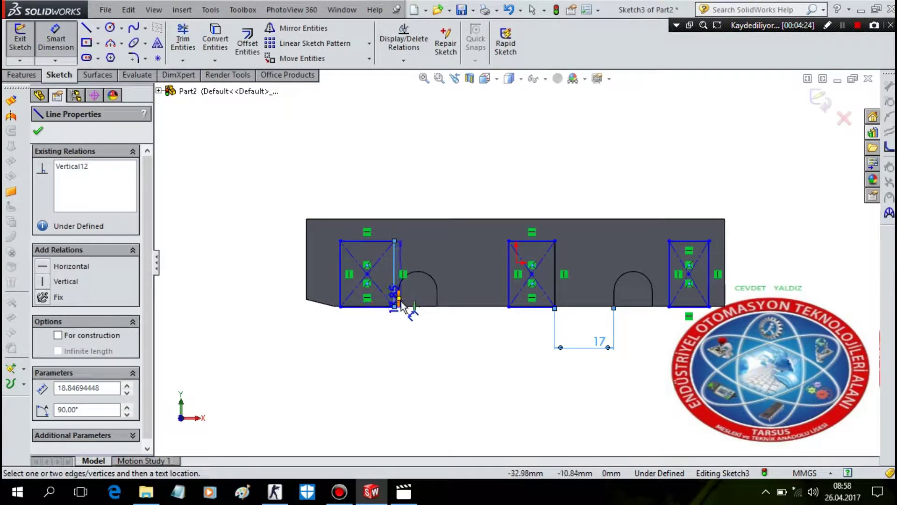
click(400, 300)
click(384, 346)
text(2.5)
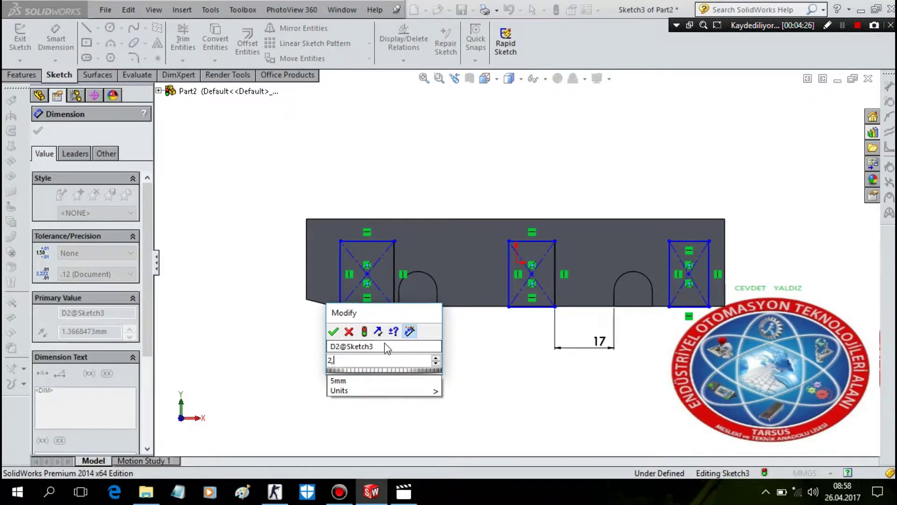
key(Return)
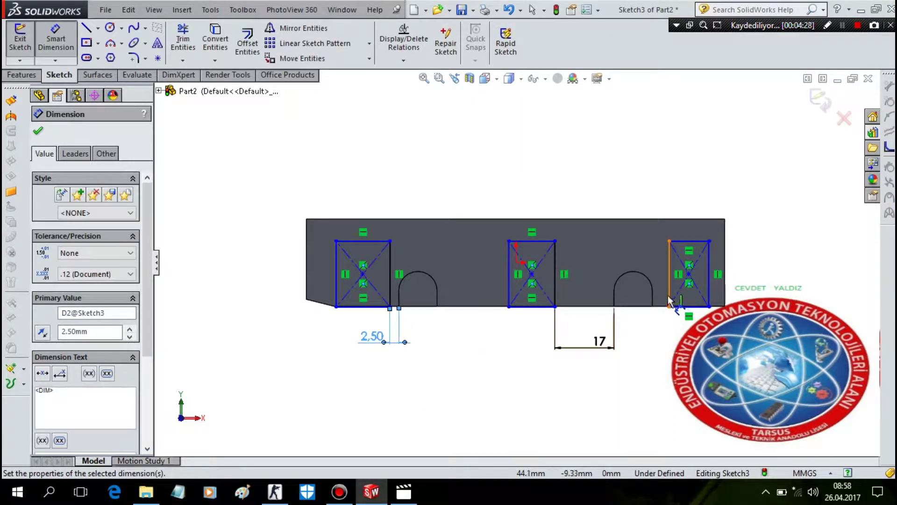
- Place the right rectangle 2.50 mm from the body's right end
click(707, 291)
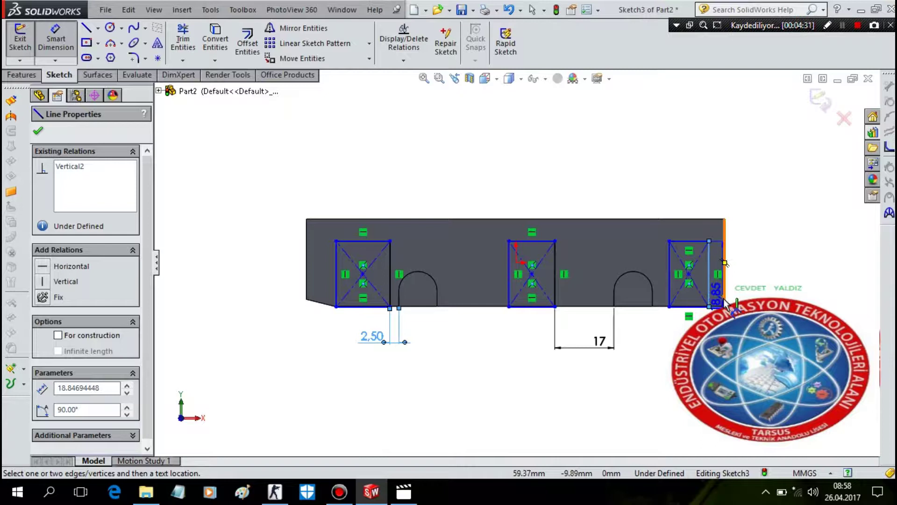
click(724, 218)
click(718, 175)
text(2,5)
key(Return)
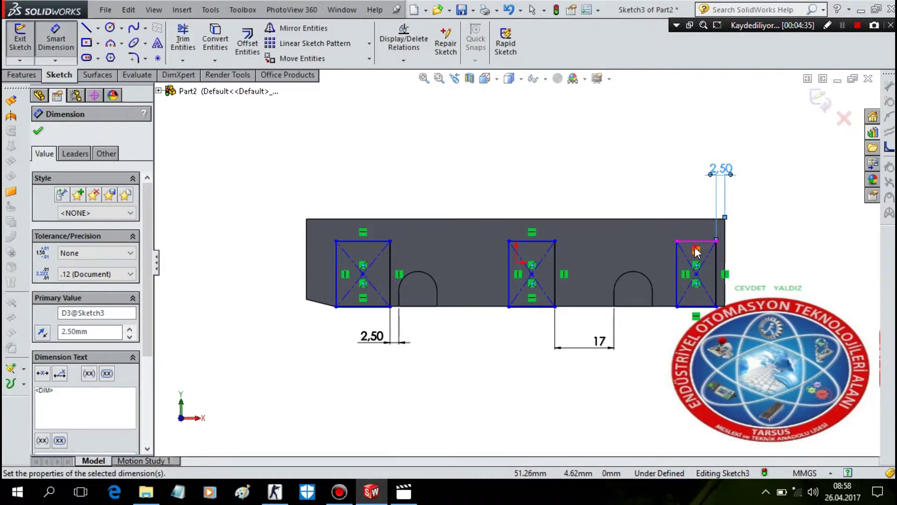
click(695, 231)
- Make the right rectangle 15 mm wide, correcting the mistyped 150
click(697, 242)
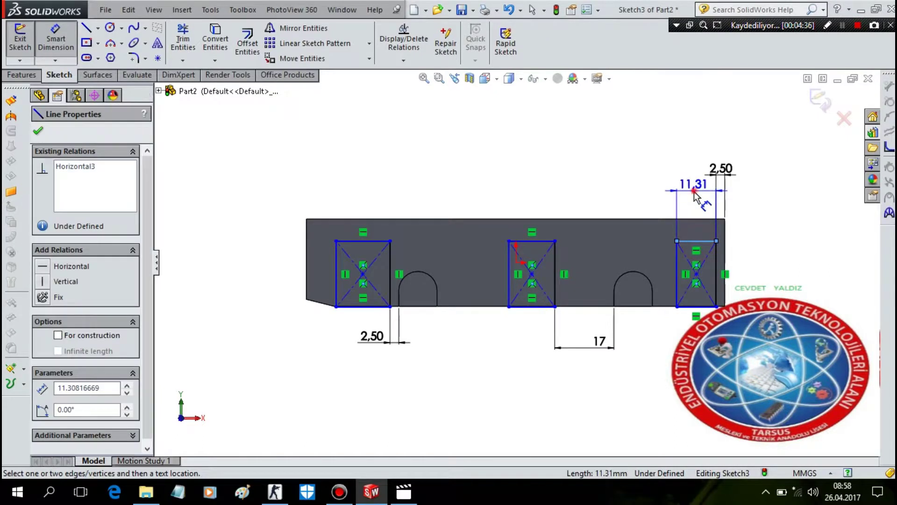
click(695, 195)
text(15)
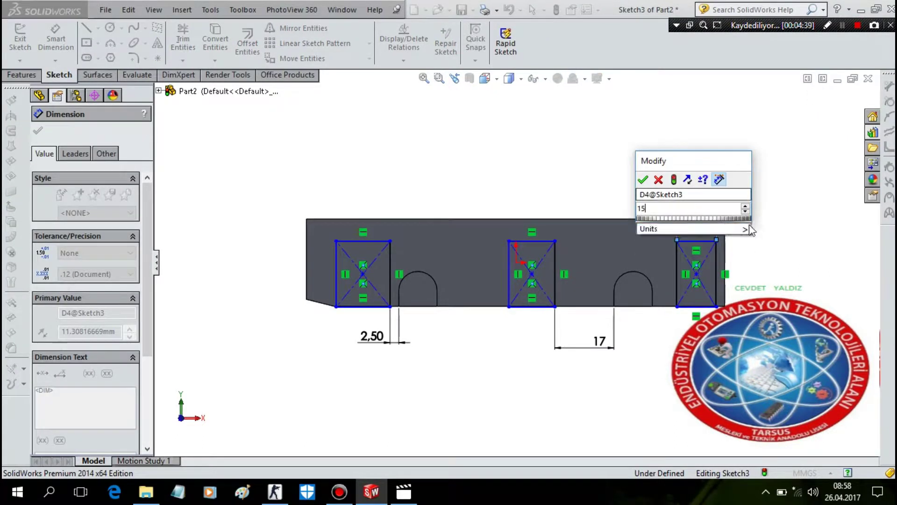
text(0)
key(Return)
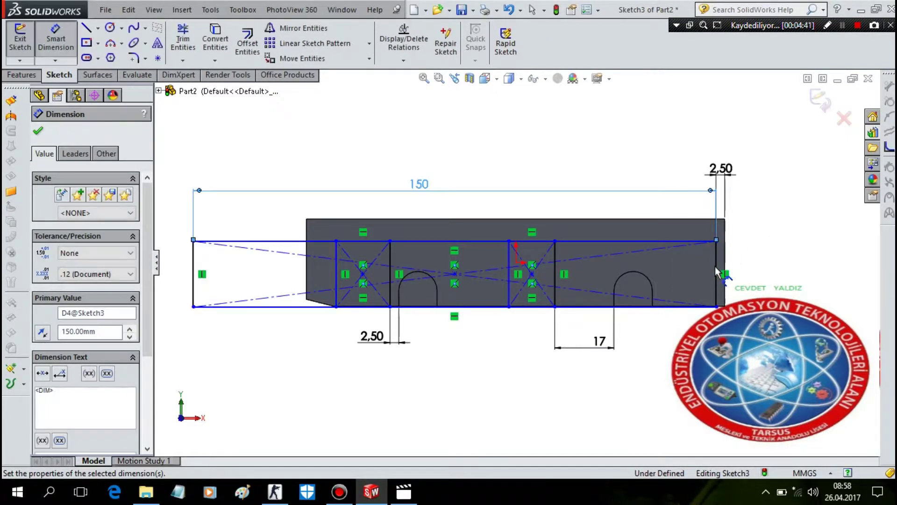
double_click(411, 184)
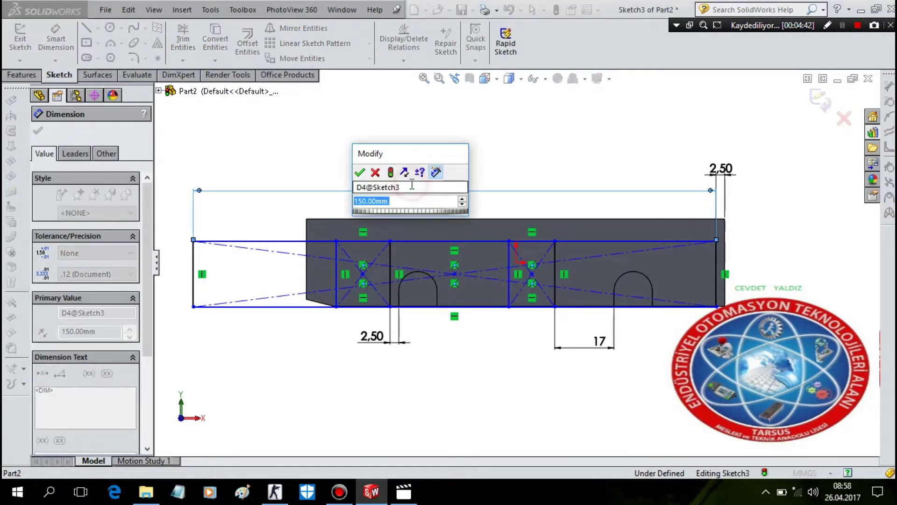
text(15)
key(Return)
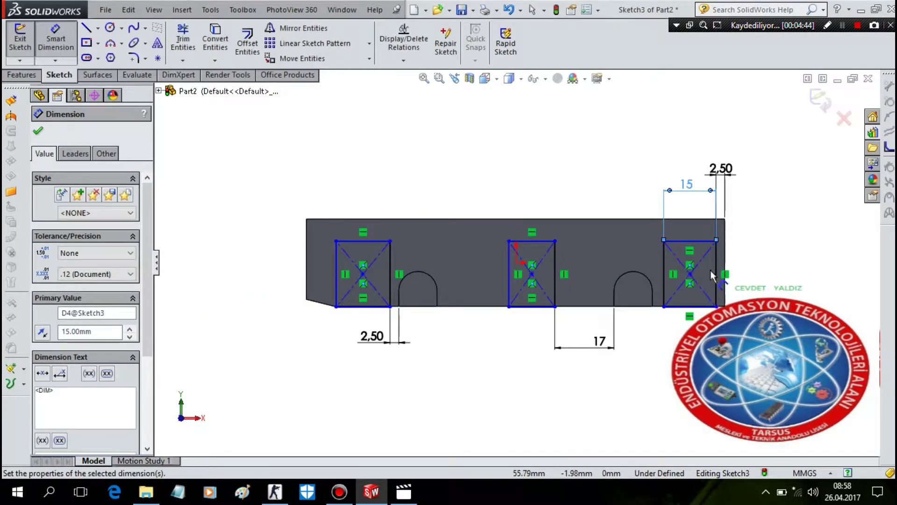
- Give the right rectangle a height of 21 mm
click(715, 275)
click(748, 275)
text(2)
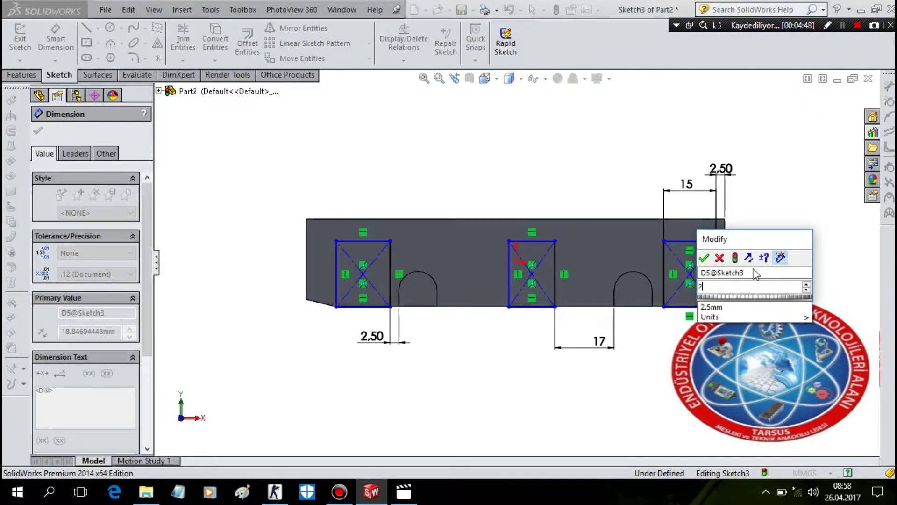
key(Escape)
double_click(750, 270)
text(21)
key(Return)
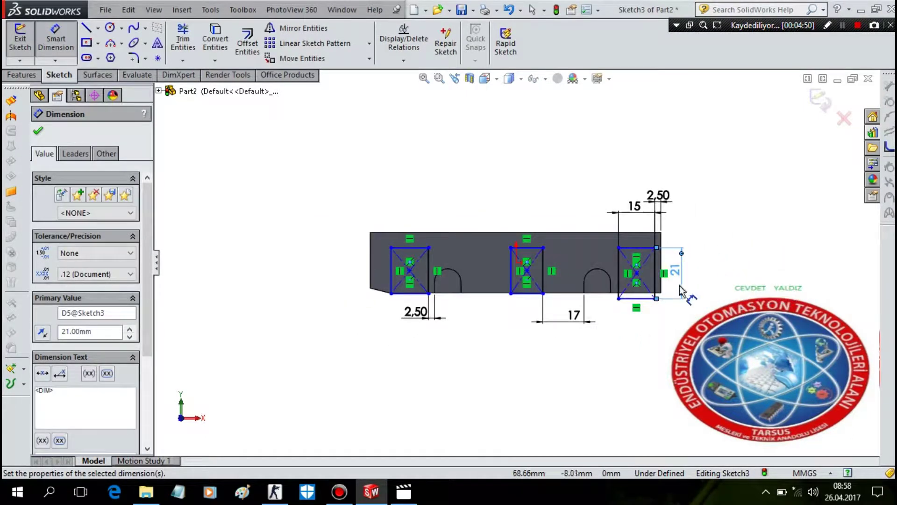
key(Escape)
- Make the right rectangle's bottom line collinear with the body's bottom edge
click(644, 302)
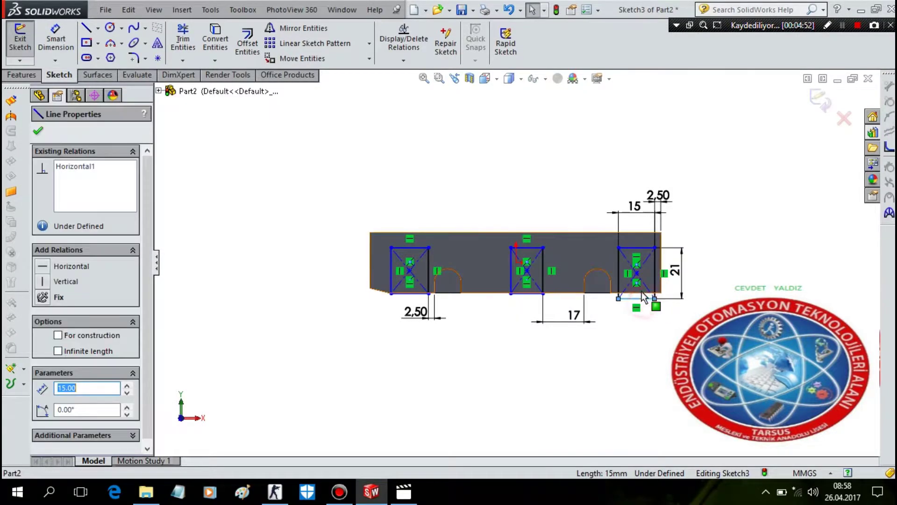
ctrl+click(640, 293)
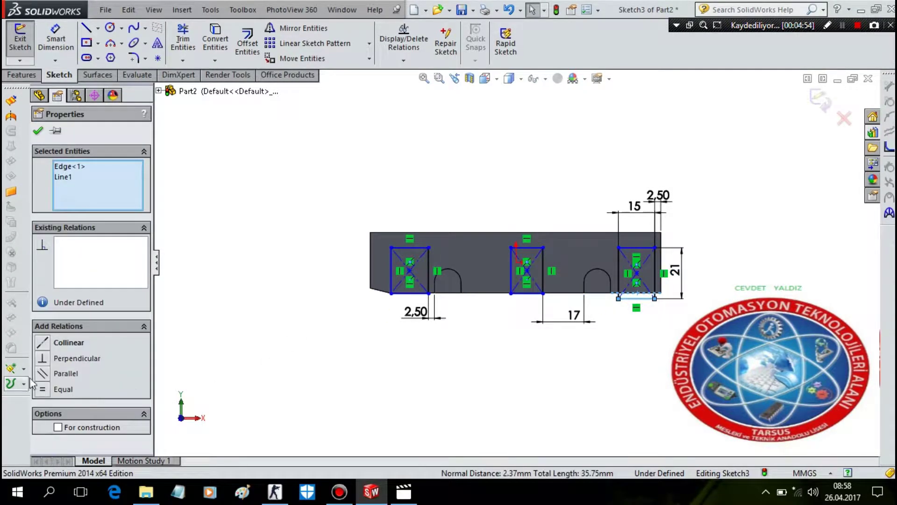
click(45, 342)
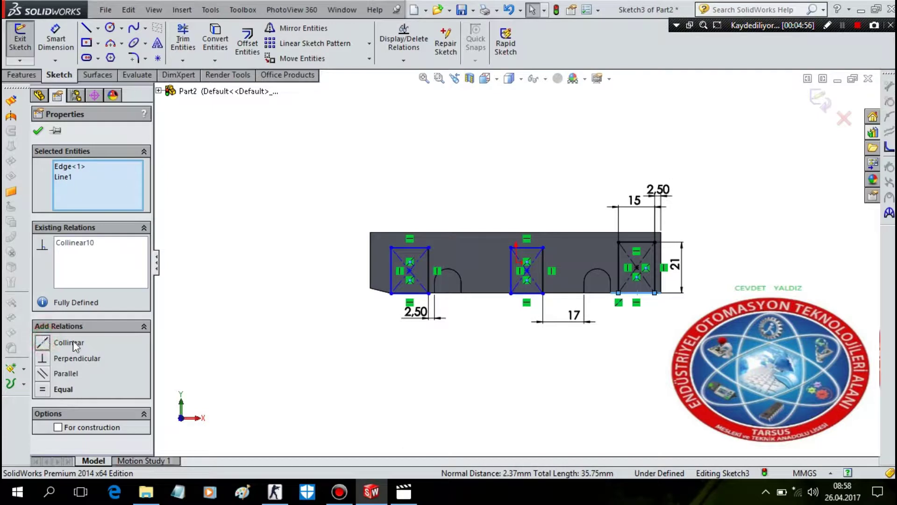
key(Escape)
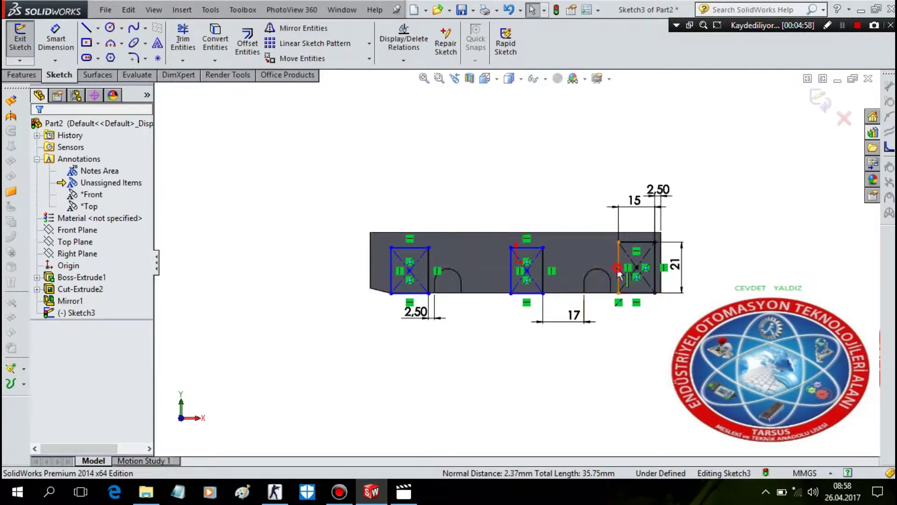
- Make the vertical sides of all three rectangles equal
click(618, 264)
click(543, 275)
ctrl+click(511, 280)
ctrl+click(404, 286)
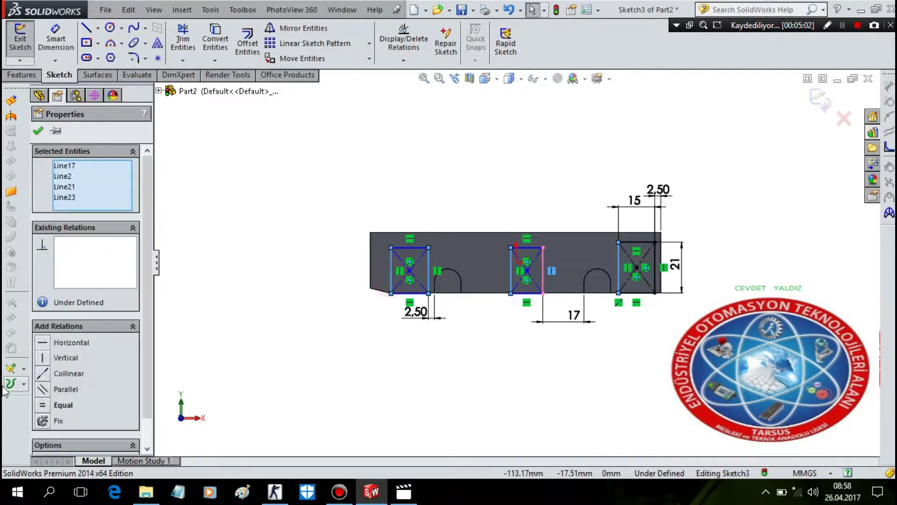
click(46, 405)
key(Escape)
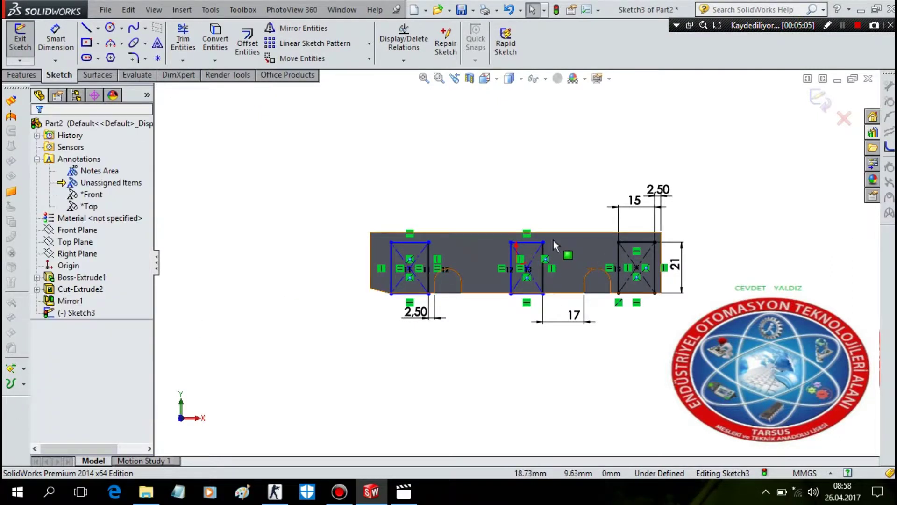
- Make the top lines of all three rectangles equal
click(537, 243)
ctrl+click(635, 242)
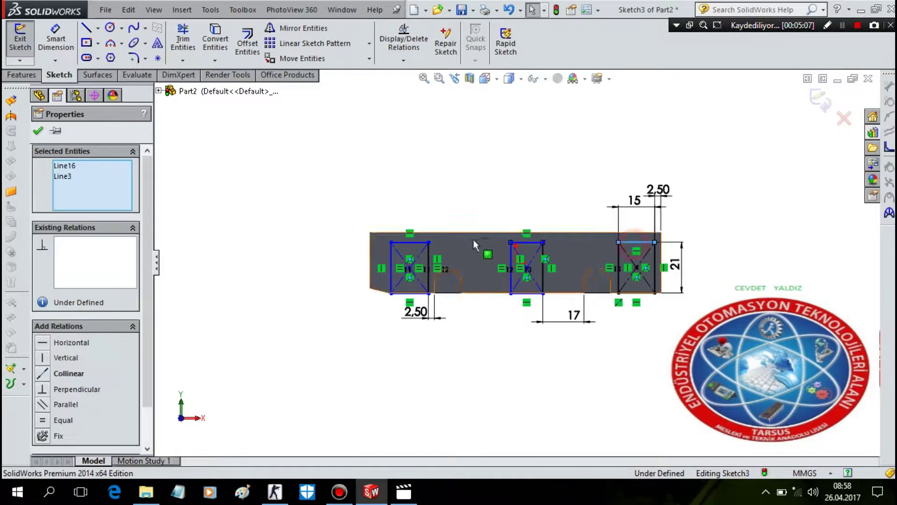
ctrl+click(417, 242)
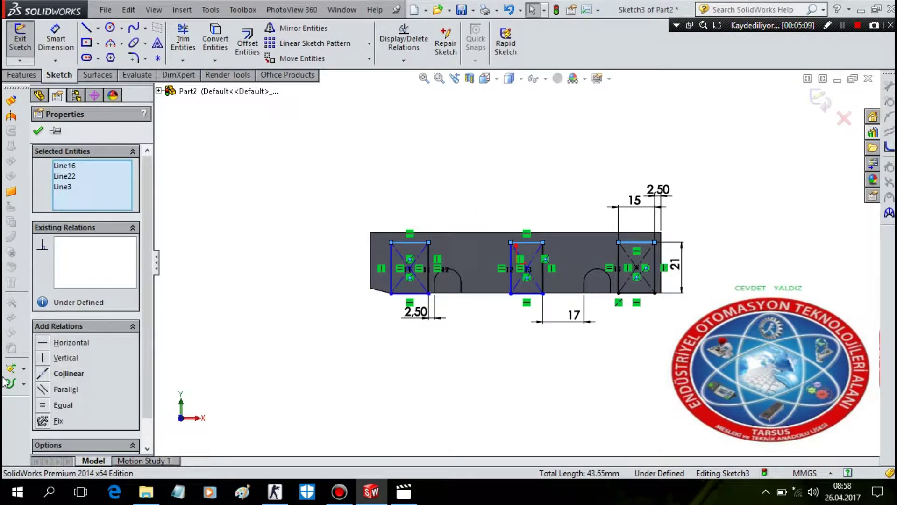
click(44, 404)
key(Escape)
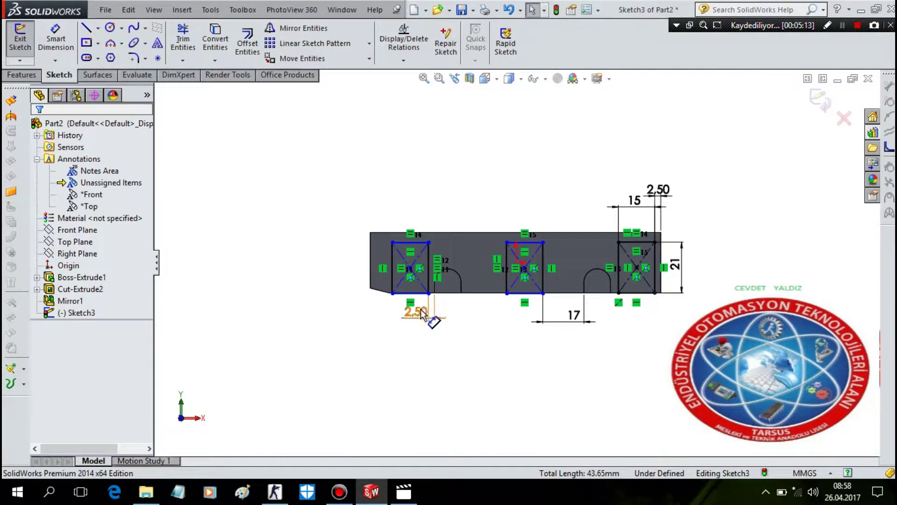
- Drag the rectangles into place and align the left rectangle's bottom collinear with the body edge
scroll(423, 314, down, 3)
drag(442, 268, 427, 157)
drag(666, 269, 666, 239)
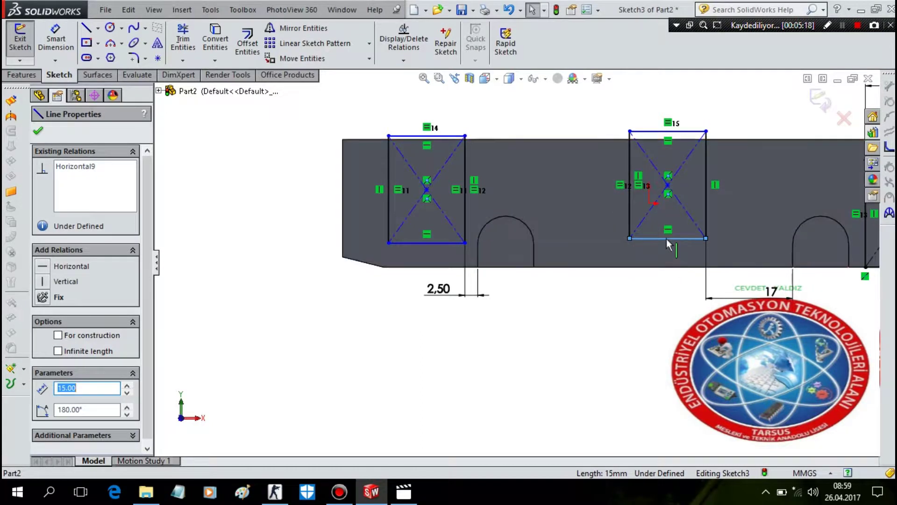
ctrl+click(414, 243)
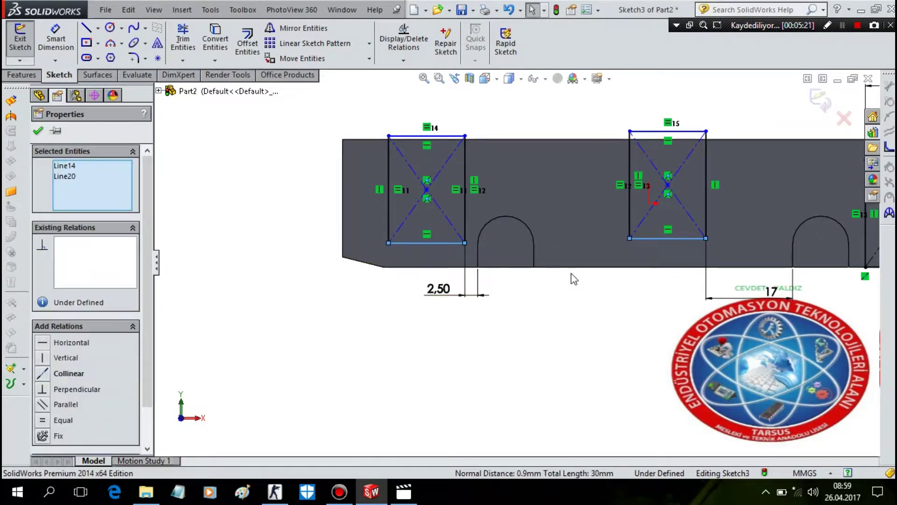
ctrl+click(571, 268)
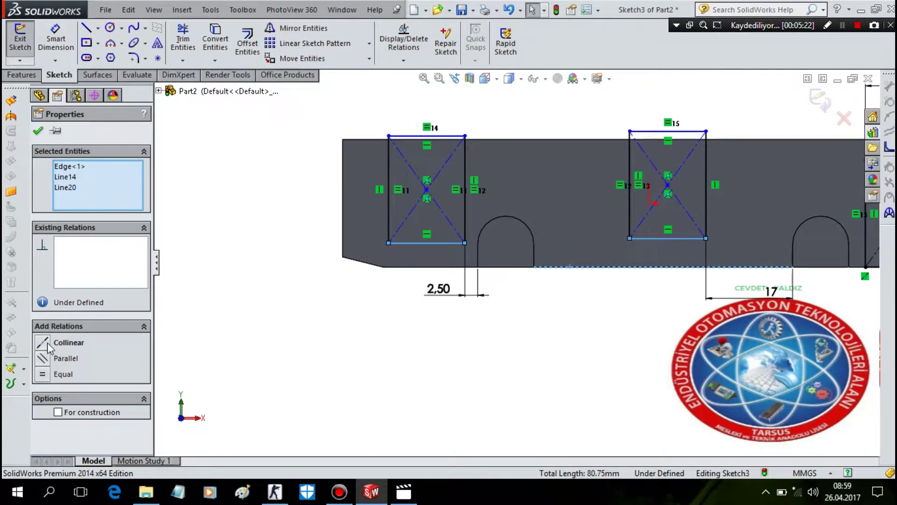
click(50, 348)
click(497, 397)
scroll(590, 306, down, 3)
scroll(708, 266, up, 3)
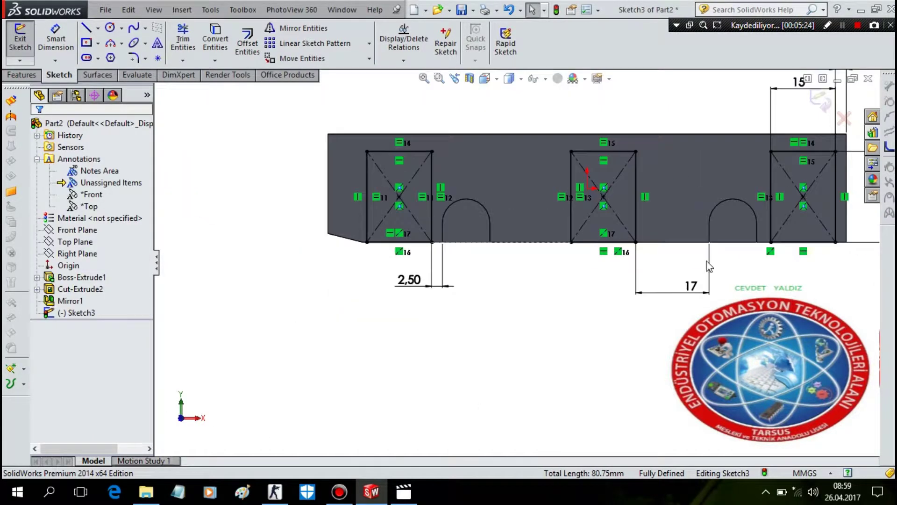
scroll(709, 266, up, 2)
scroll(680, 206, down, 1)
scroll(677, 207, down, 1)
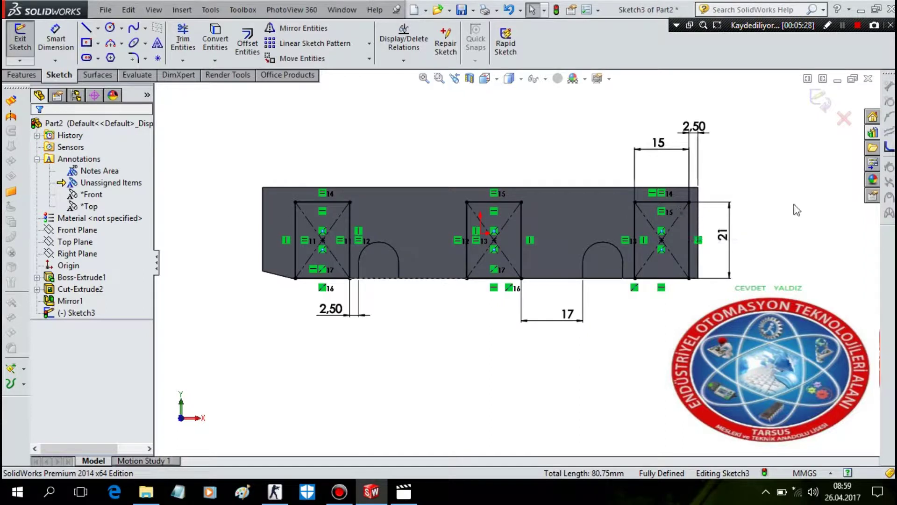
- Sketch a top line from the body's top-left corner to the right end
click(88, 28)
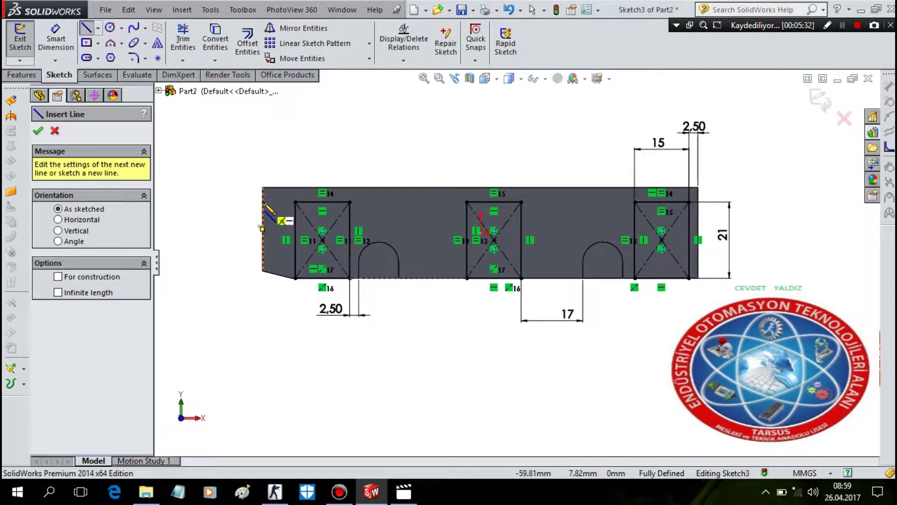
click(264, 201)
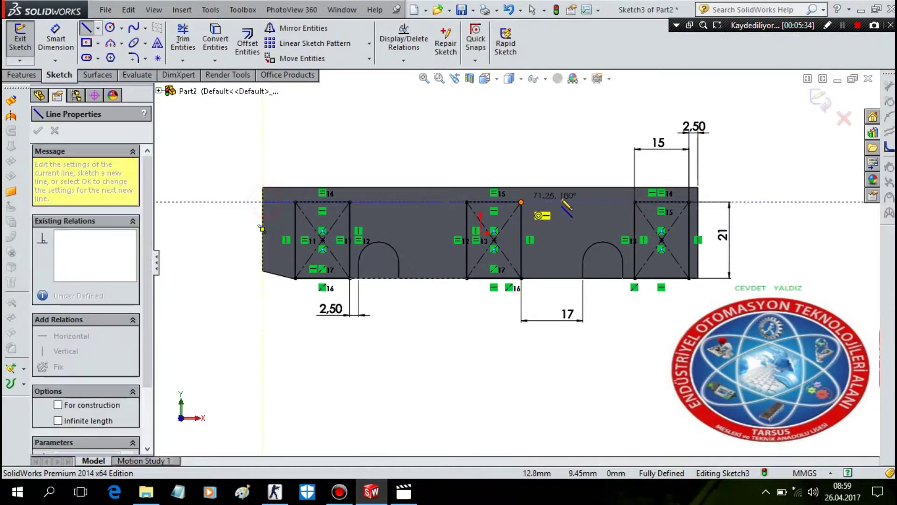
click(688, 202)
key(Escape)
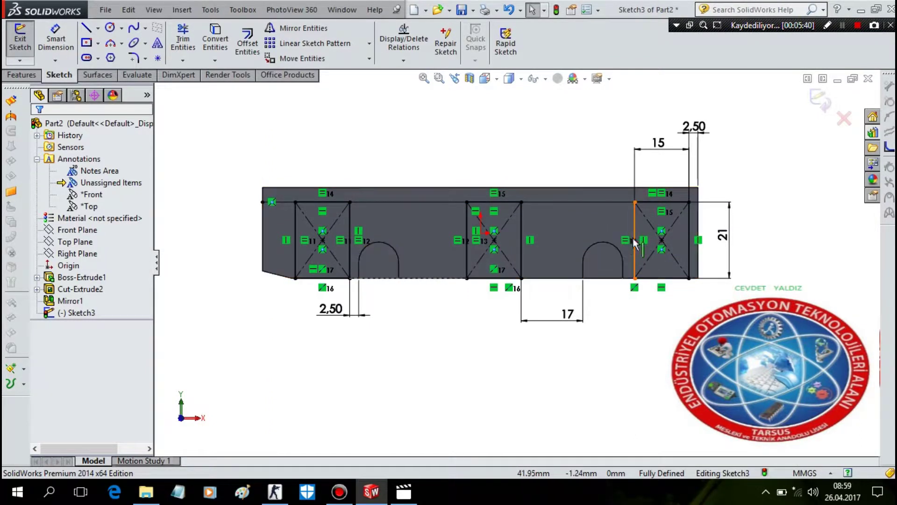
- Sketch lower horizontal lines between the right, middle and first windows
key(l)
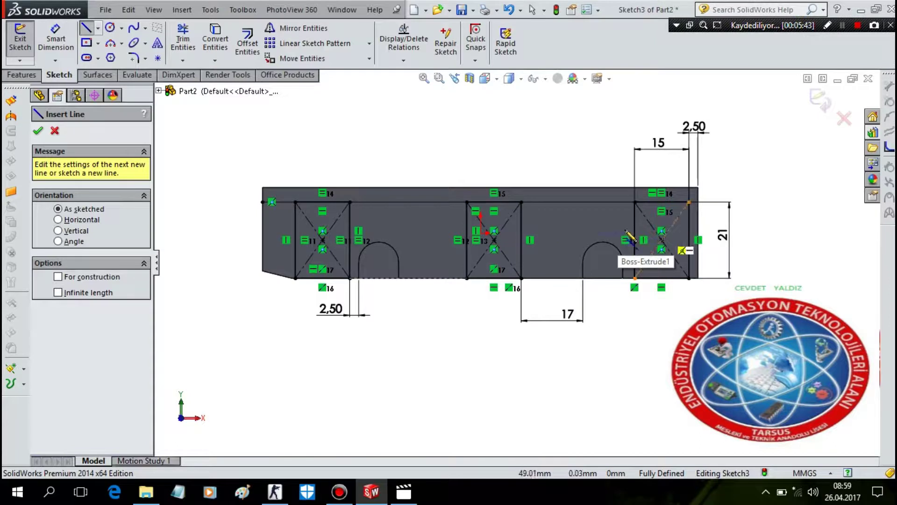
click(634, 225)
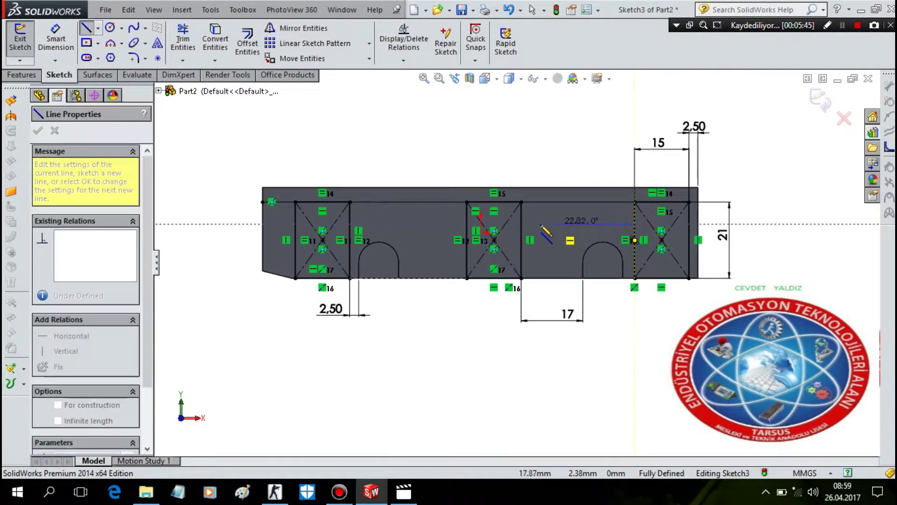
click(521, 225)
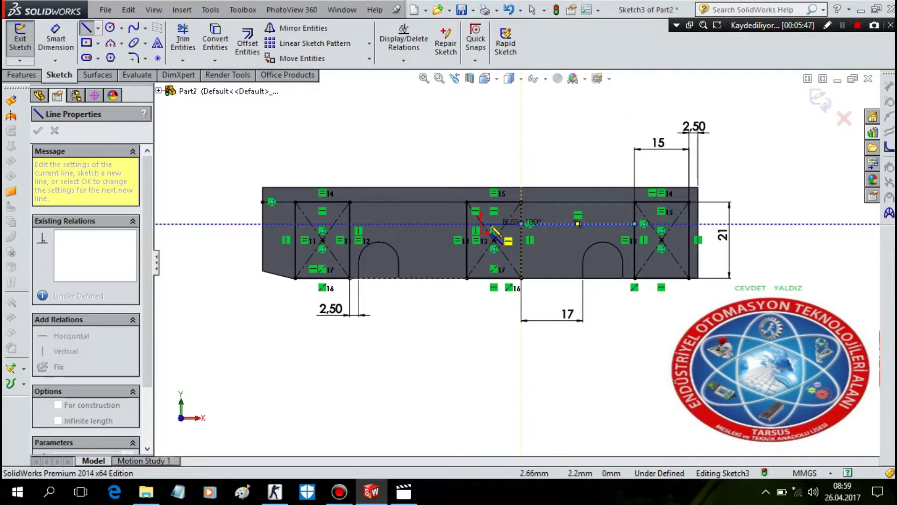
key(Escape)
key(l)
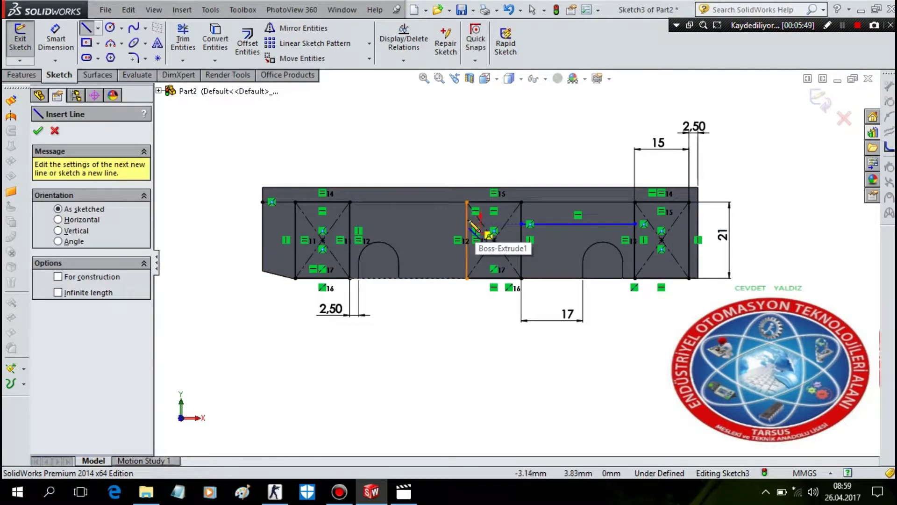
click(463, 224)
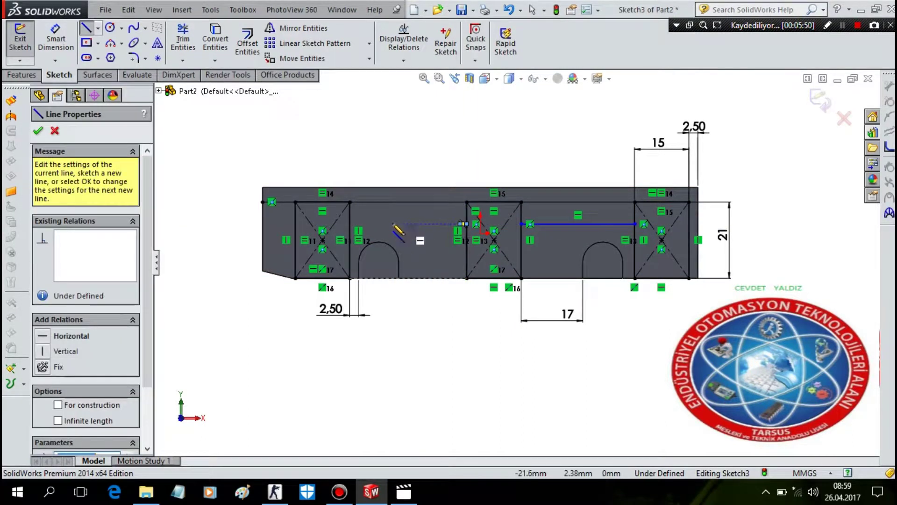
right_click(351, 228)
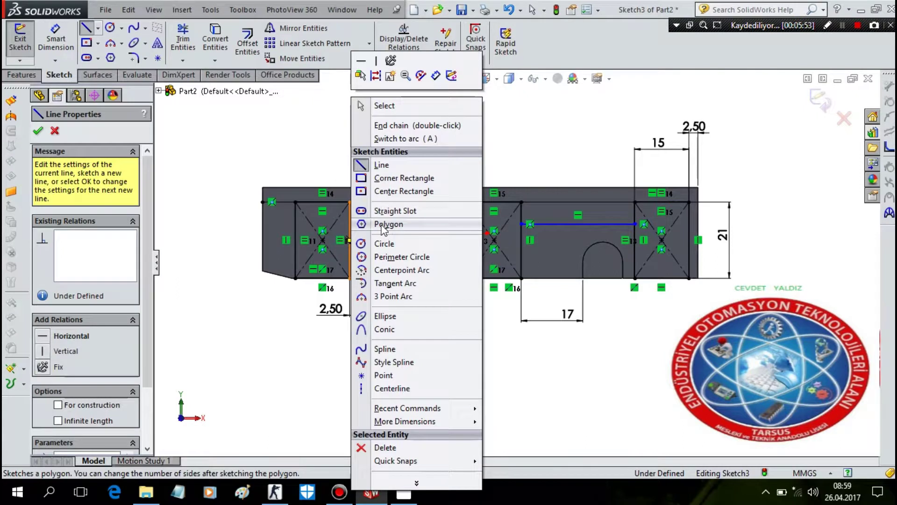
key(Escape)
click(358, 224)
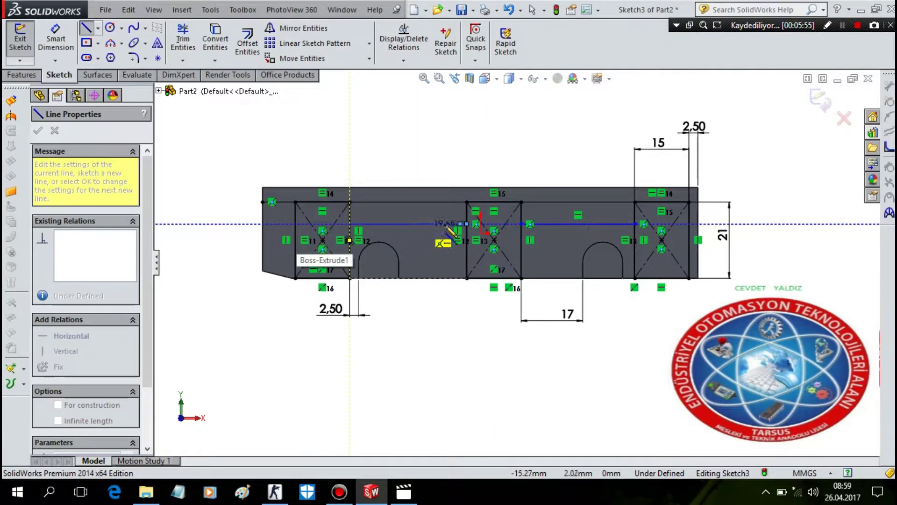
right_click(464, 225)
click(486, 95)
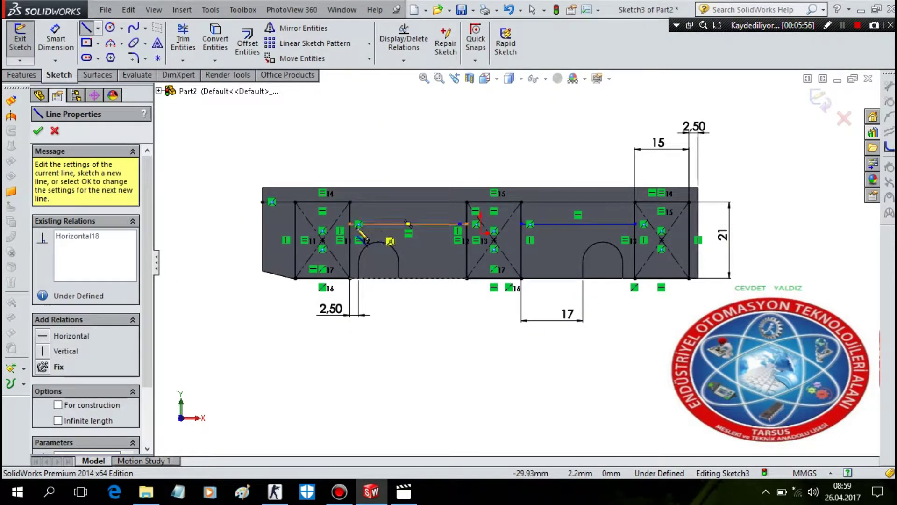
- Extend the lower line from the first window to the bus's left edge
key(l)
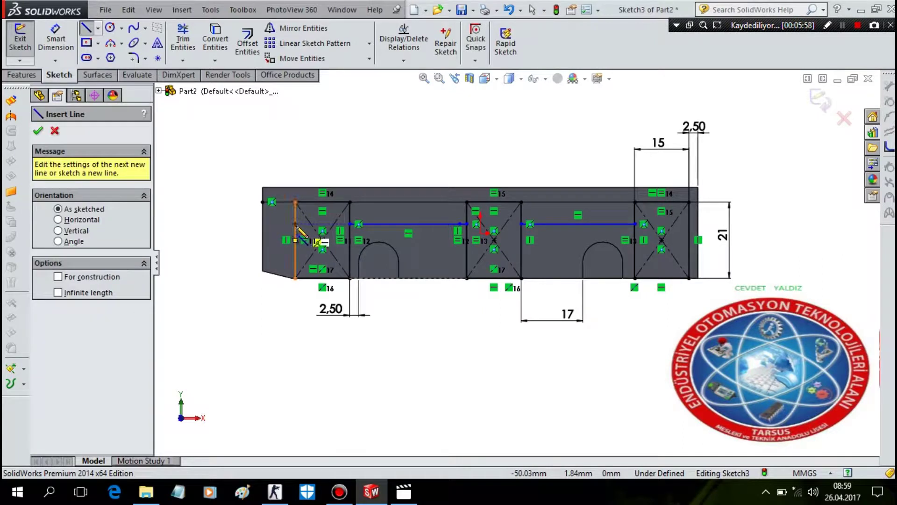
click(298, 228)
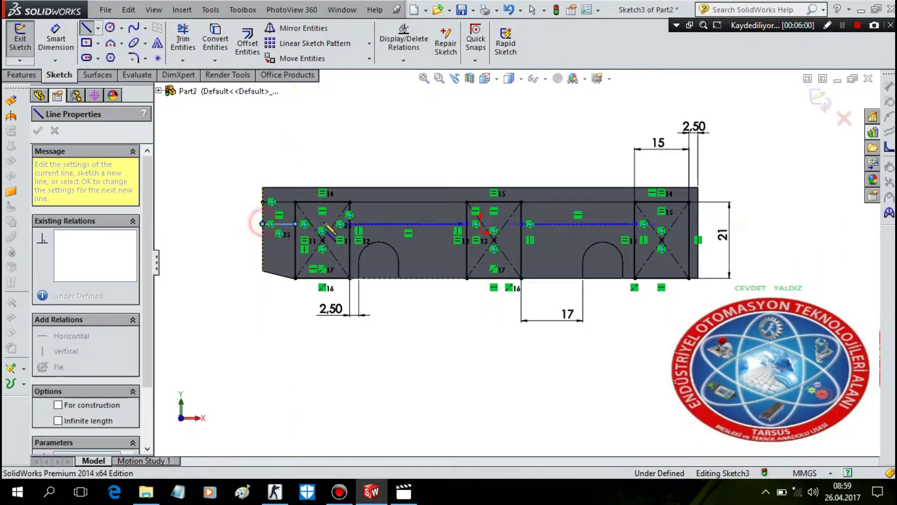
click(261, 224)
key(Escape)
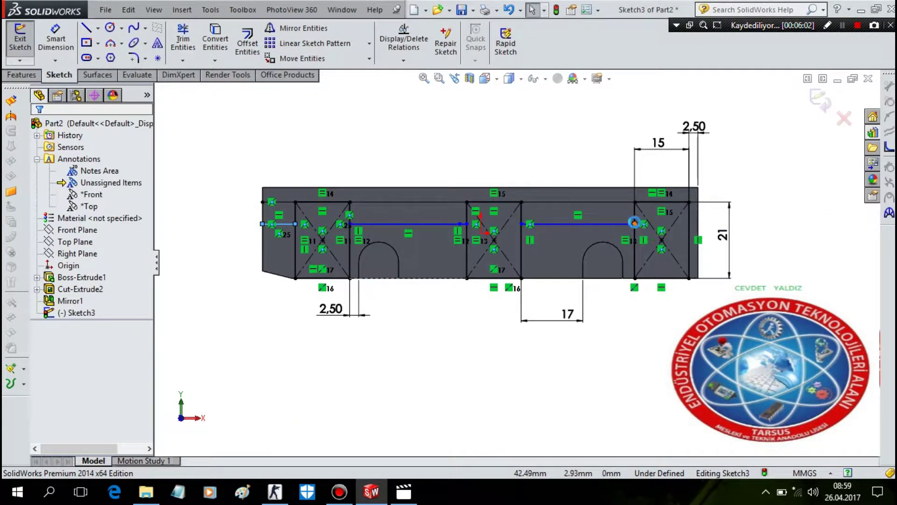
- Sketch the upper horizontal line from the right window across to the bus's left edge
key(l)
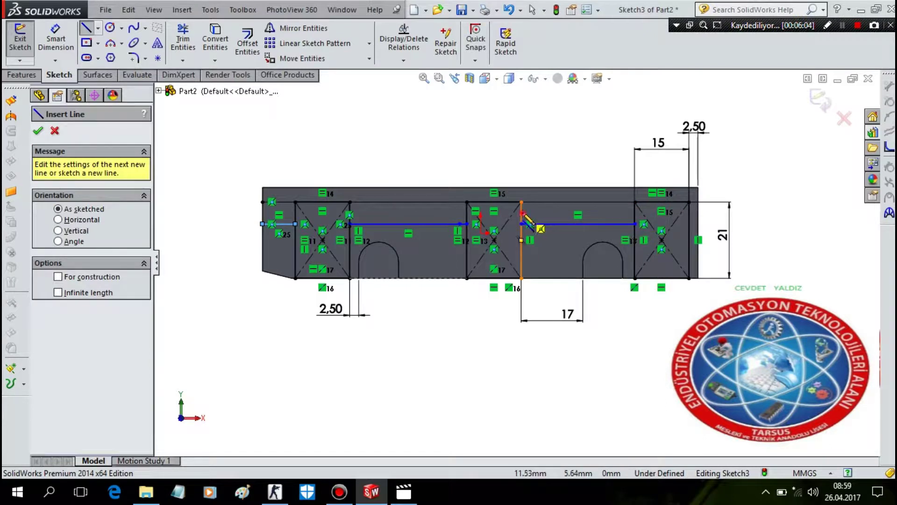
click(522, 213)
click(634, 213)
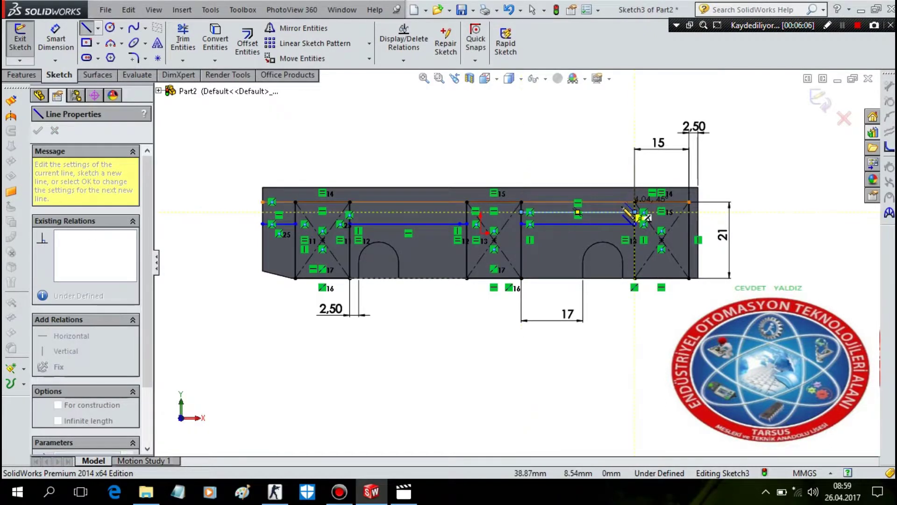
key(Escape)
key(Escape)
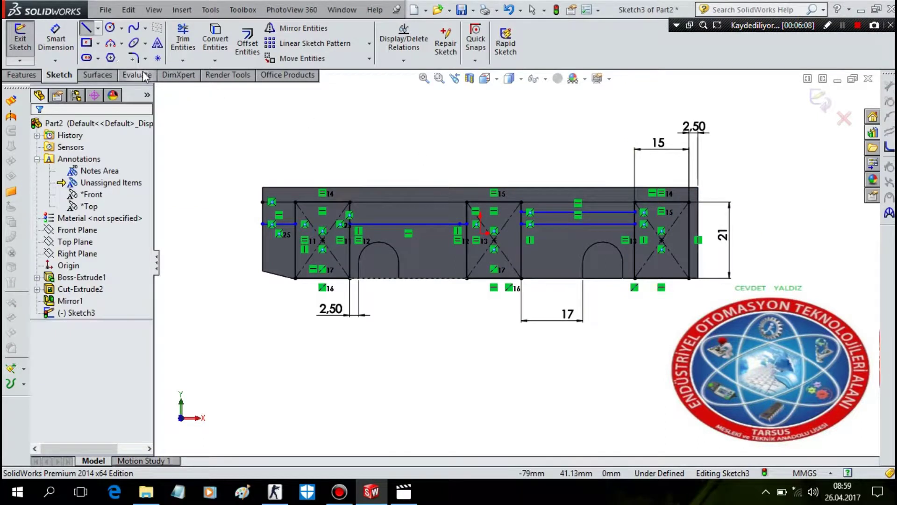
click(87, 30)
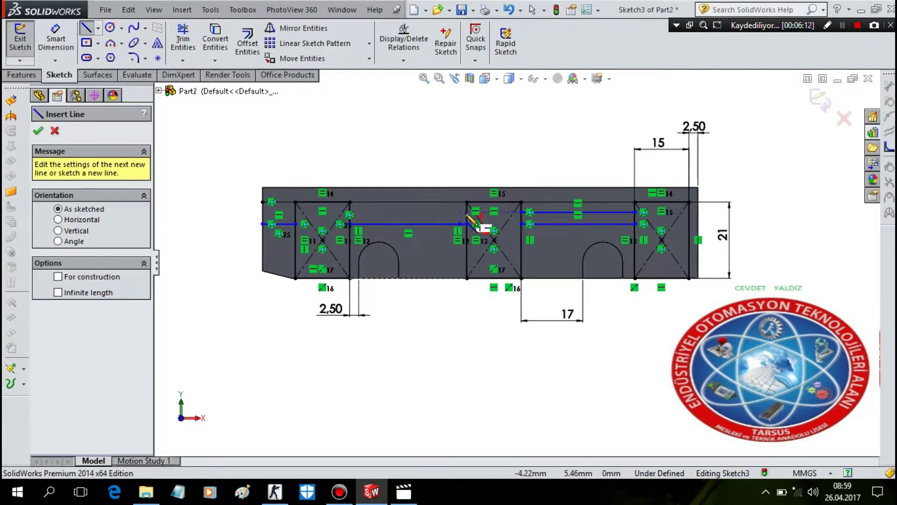
click(467, 214)
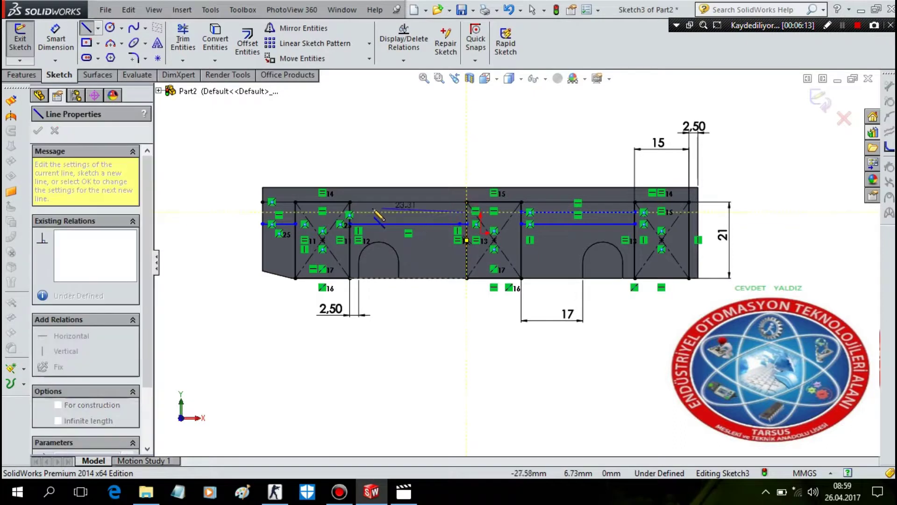
click(350, 212)
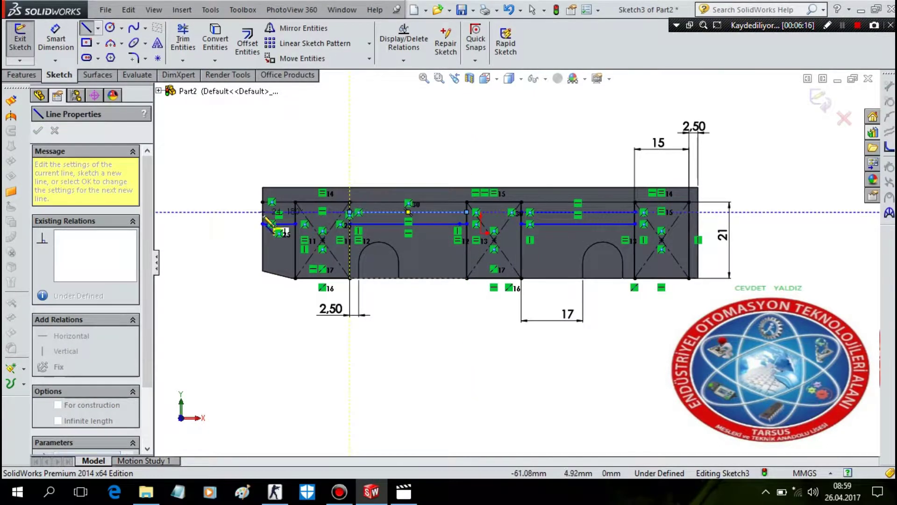
click(295, 213)
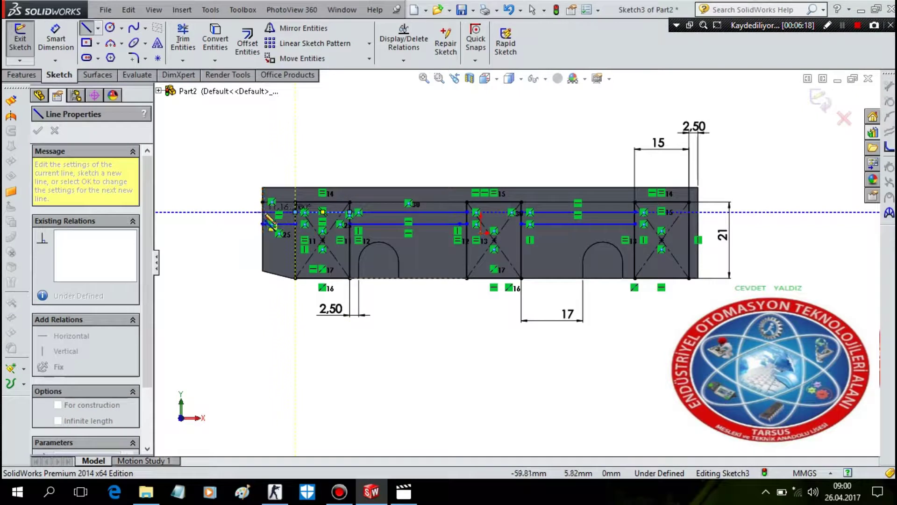
click(261, 212)
key(Escape)
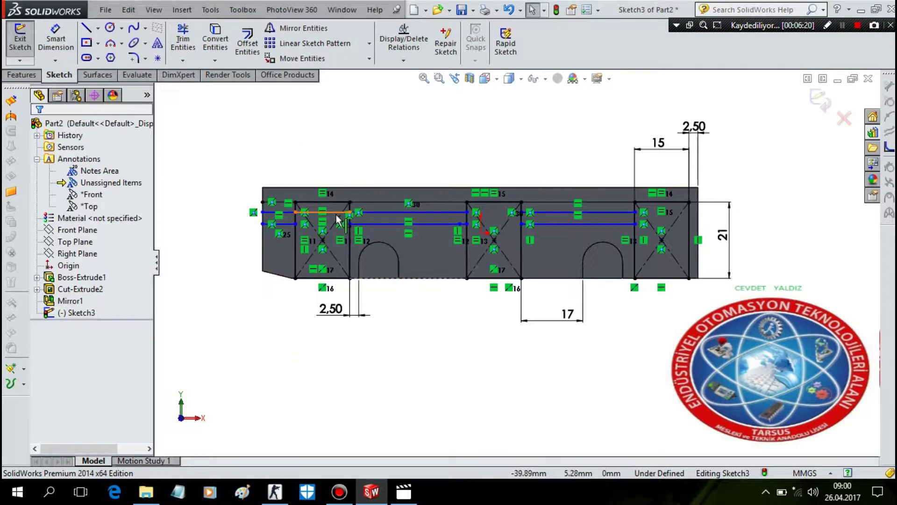
click(335, 213)
key(Escape)
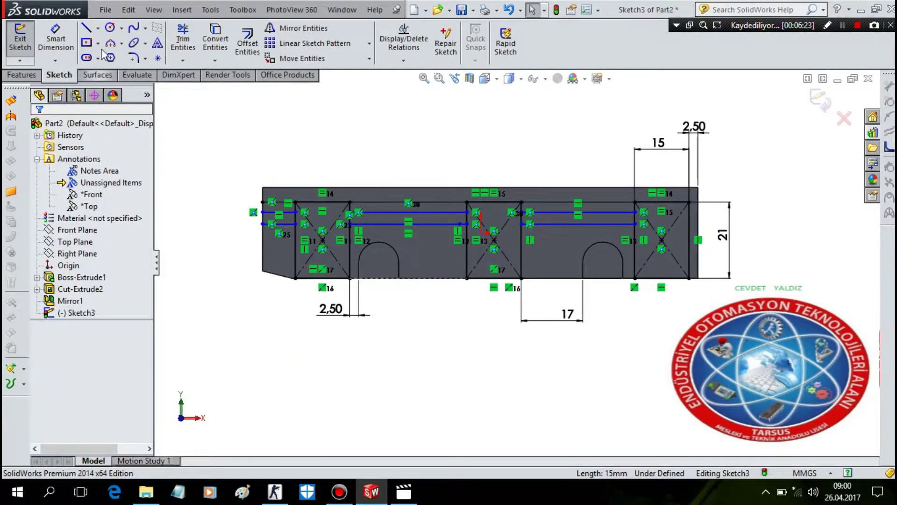
- Add a short line at the left end and trim away the leftover stubs
click(86, 30)
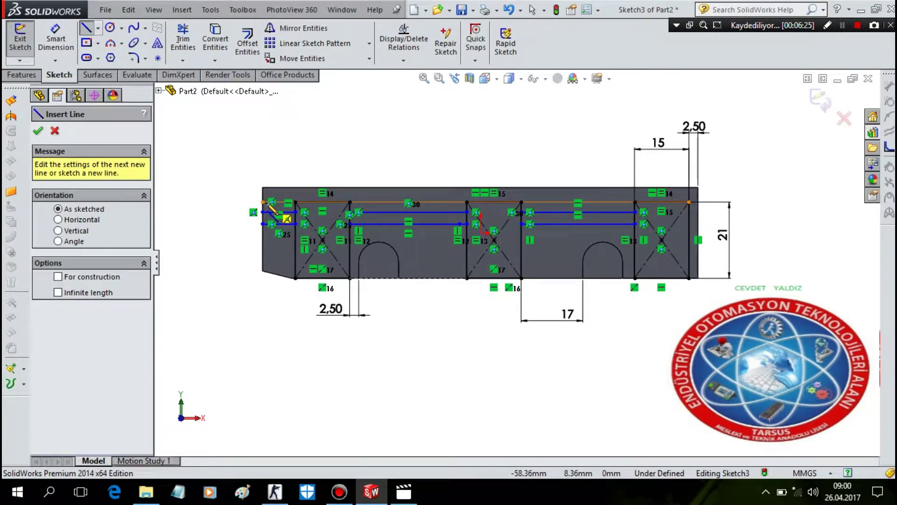
click(273, 225)
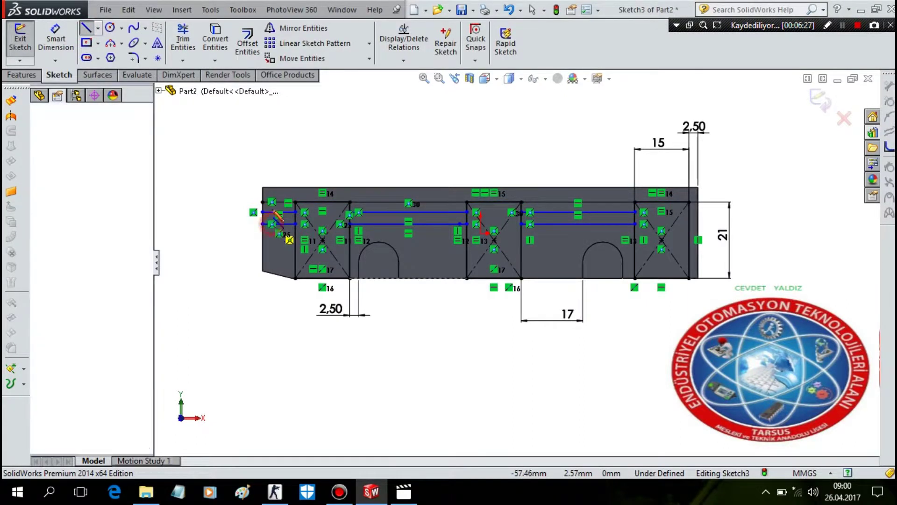
click(262, 234)
key(Escape)
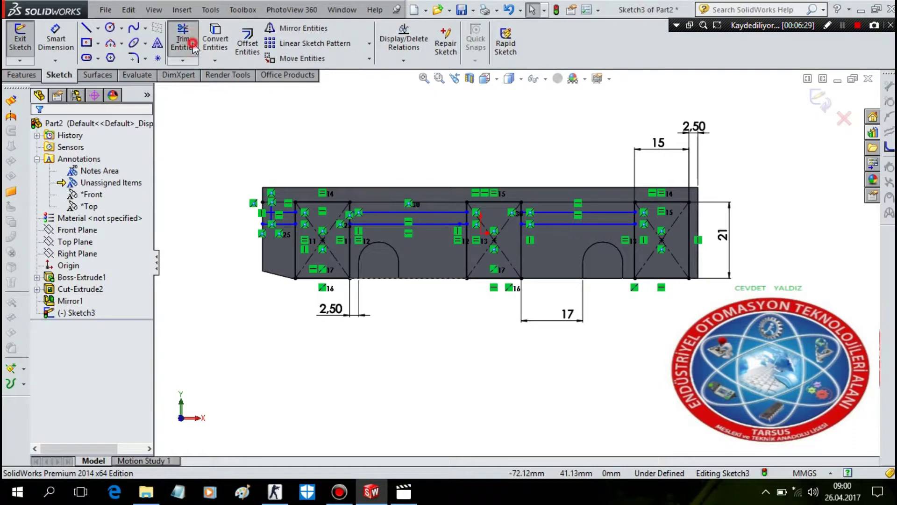
click(183, 40)
drag(259, 183, 264, 239)
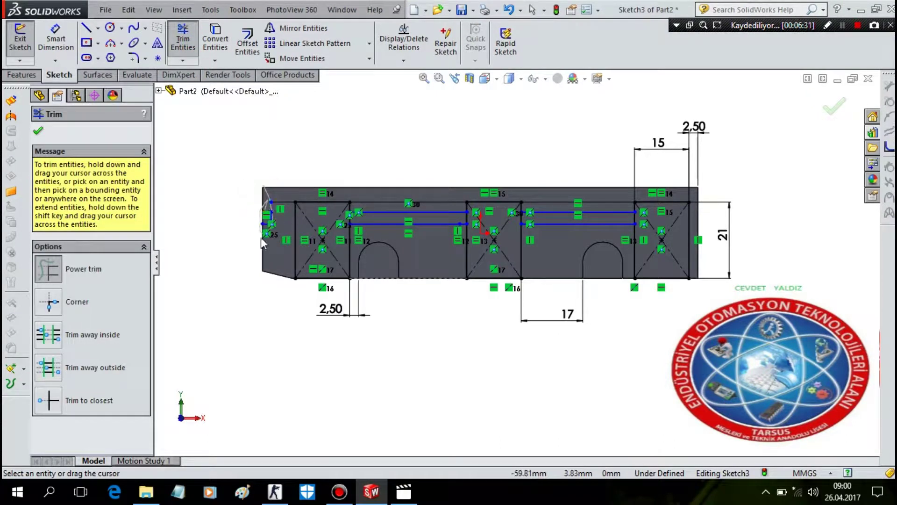
key(Escape)
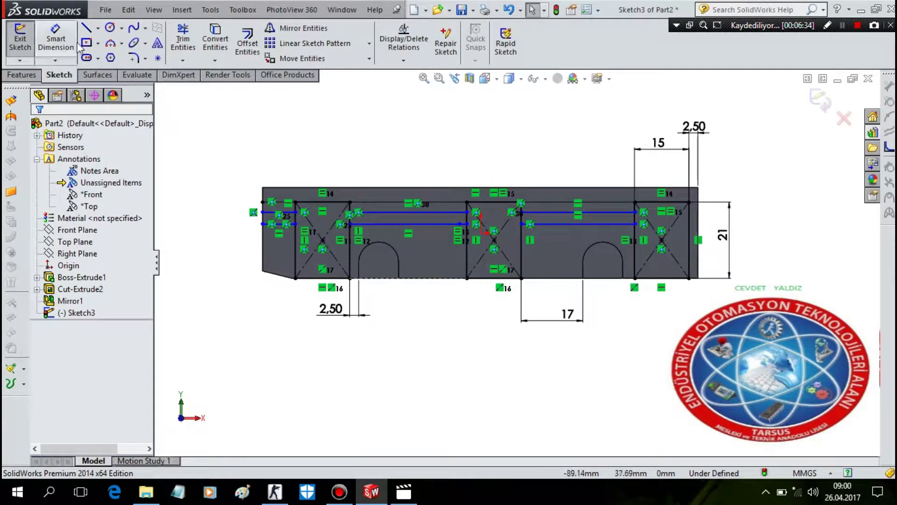
- Close the left end with a vertical line between the two horizontal lines
click(86, 28)
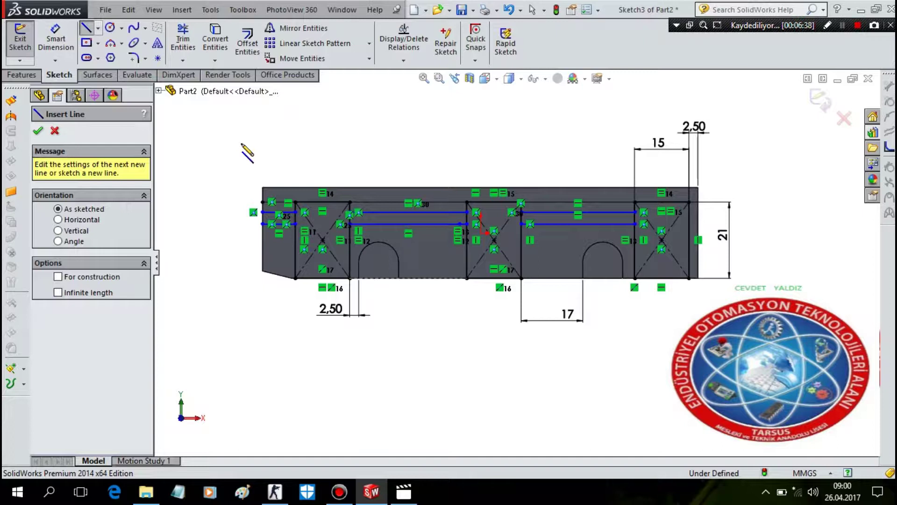
click(272, 203)
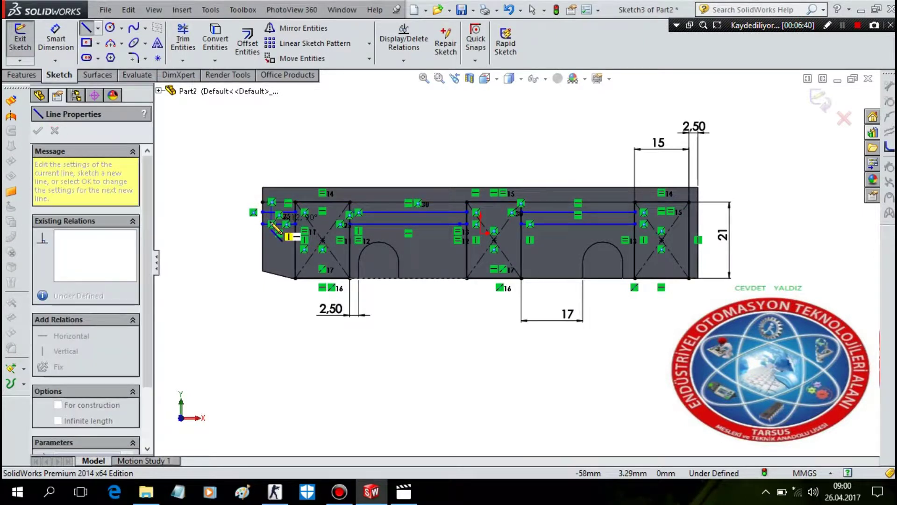
click(271, 225)
key(Escape)
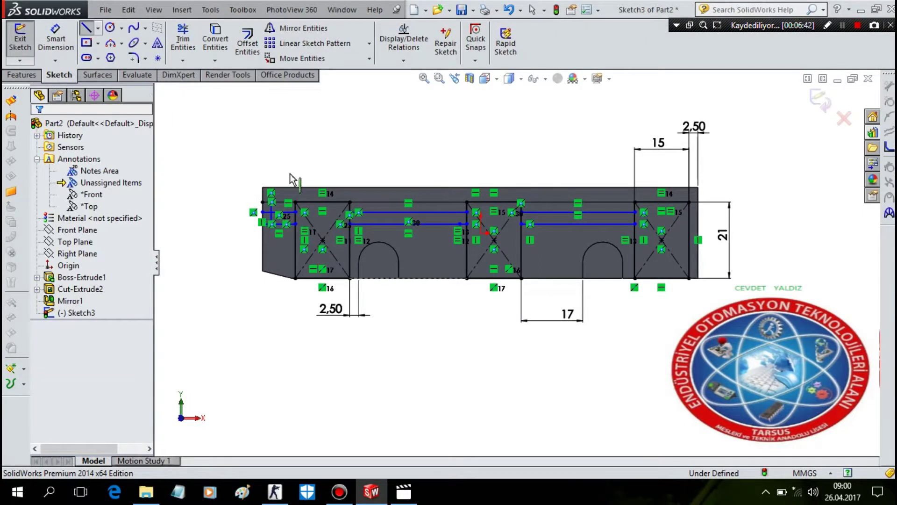
- Trim the left stubs and leftover pieces off both horizontal strip lines
click(179, 52)
scroll(287, 259, down, 4)
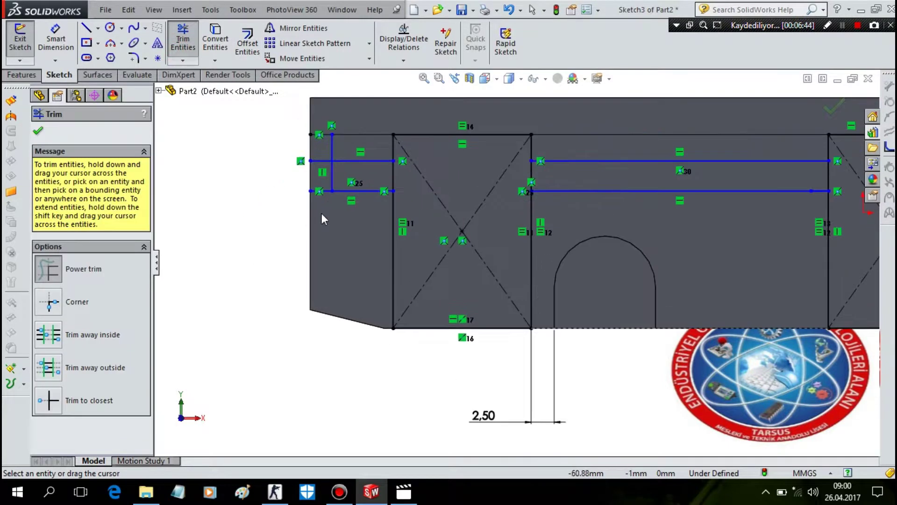
mouse_move(326, 224)
mouse_down()
mouse_move(318, 140)
mouse_move(326, 256)
mouse_up()
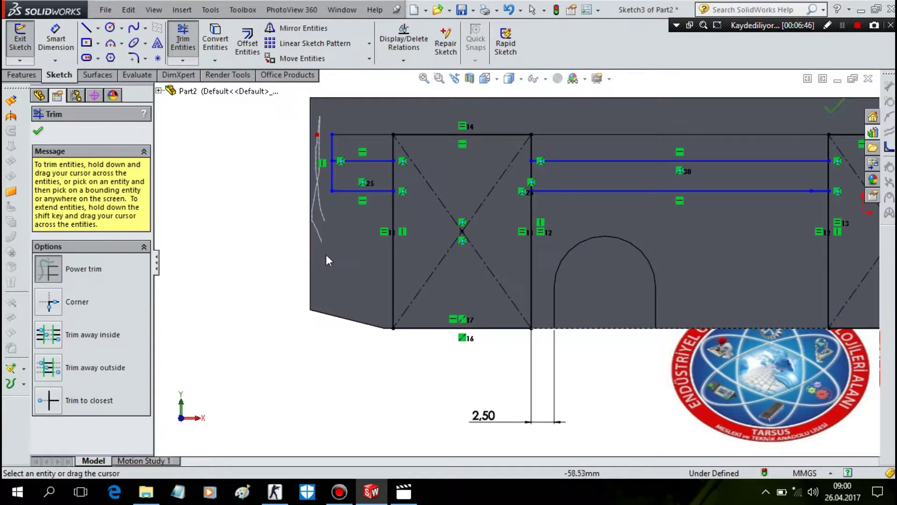
drag(327, 224, 214, 178)
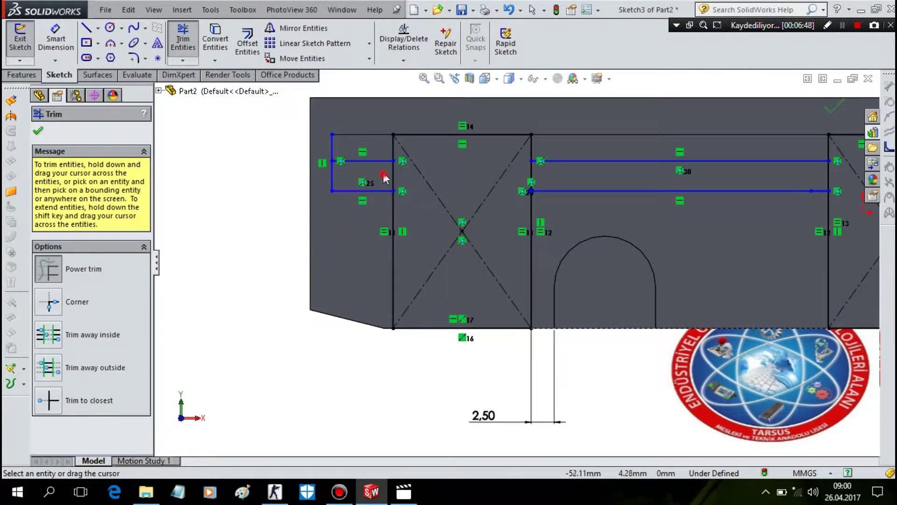
- Dimension the left closing rectangle to a 6 mm width from the first window's edge
click(56, 38)
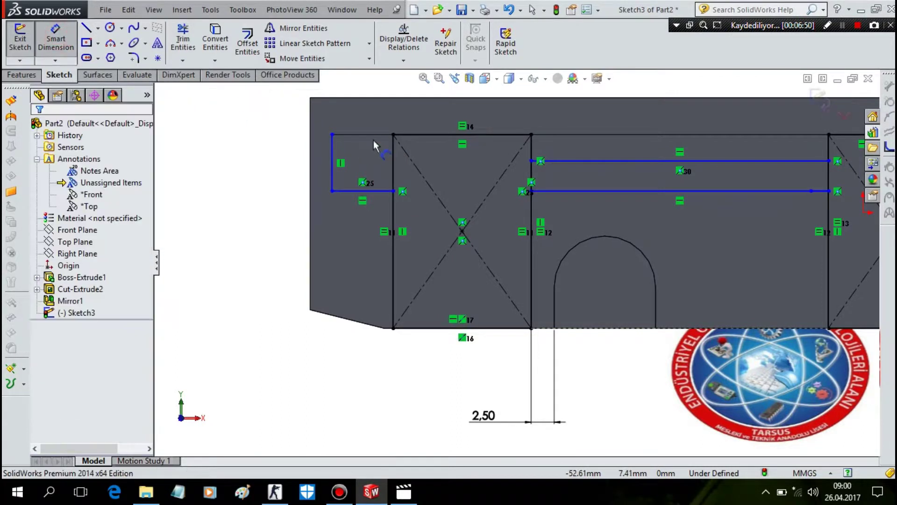
click(373, 135)
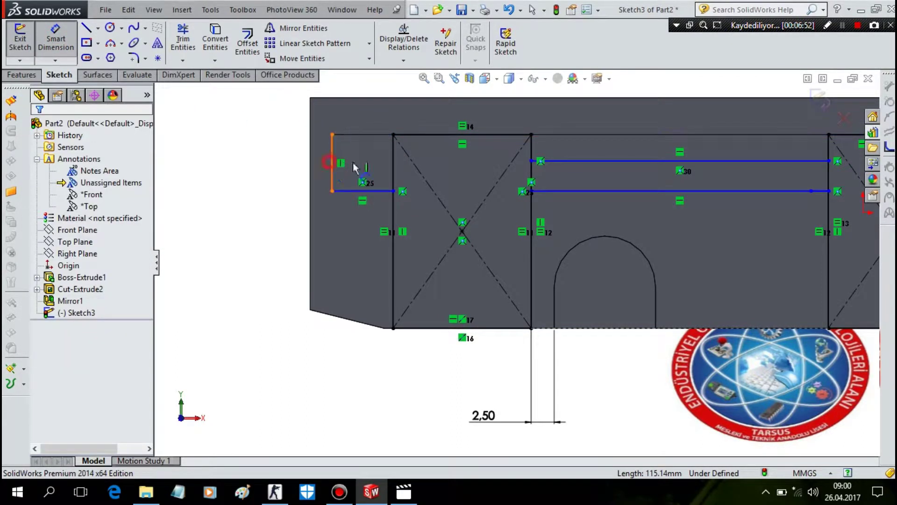
click(331, 163)
click(393, 170)
click(382, 112)
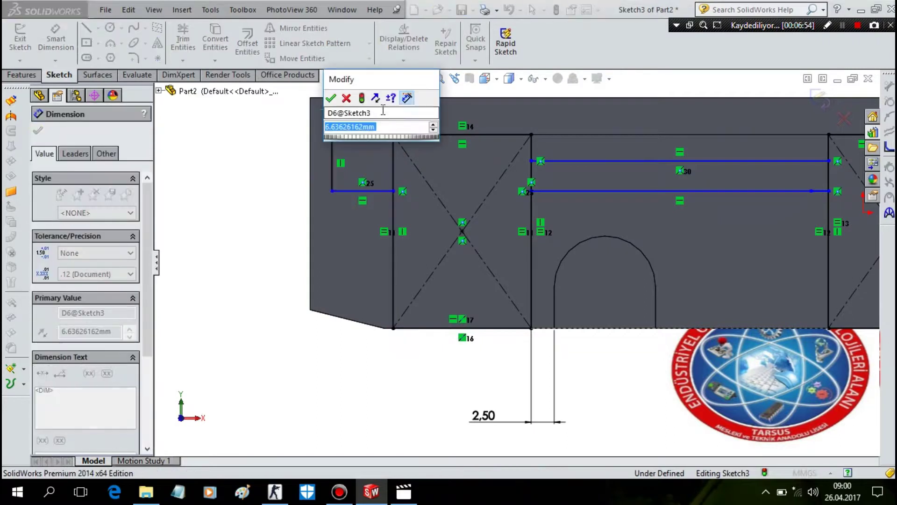
text(6)
key(Return)
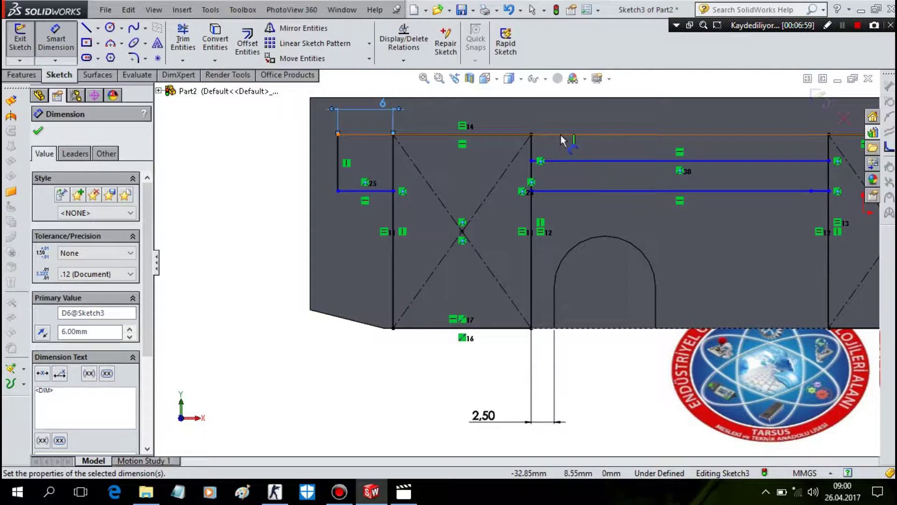
key(Escape)
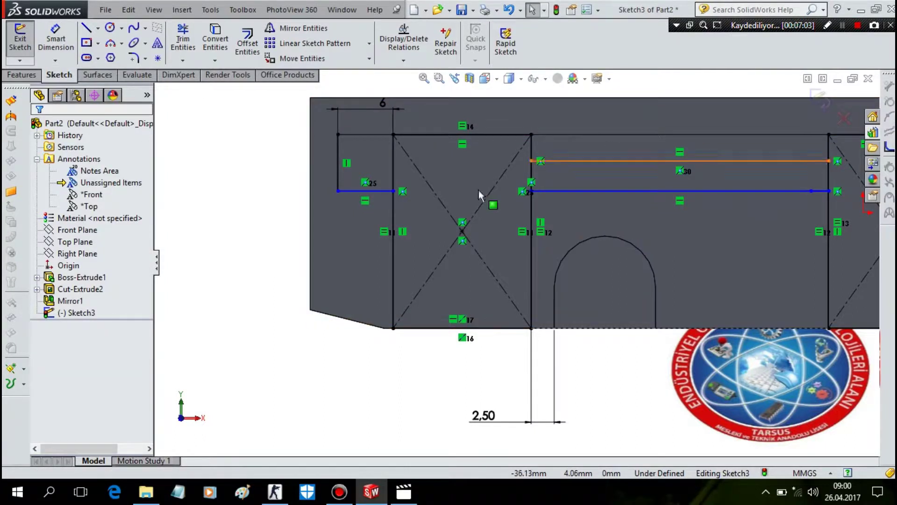
- Pull the lower strip endpoint down and dimension the upper strip line 4 mm below the top edge
mouse_move(531, 190)
mouse_down()
mouse_move(531, 208)
mouse_move(535, 194)
mouse_up()
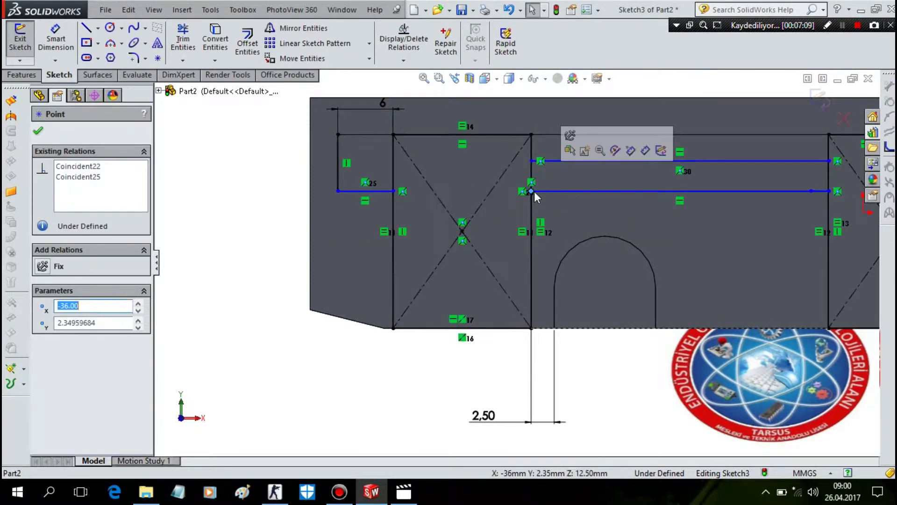
key(Escape)
key(f)
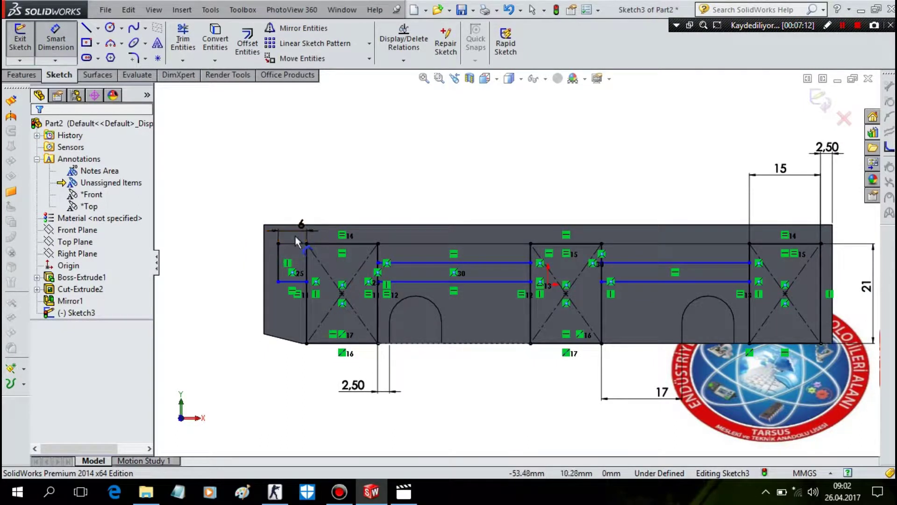
click(411, 262)
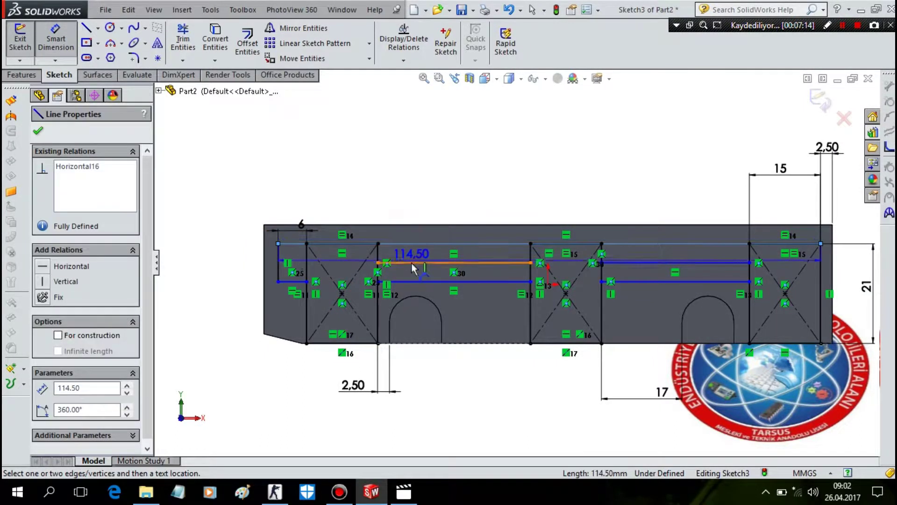
click(258, 255)
key(Return)
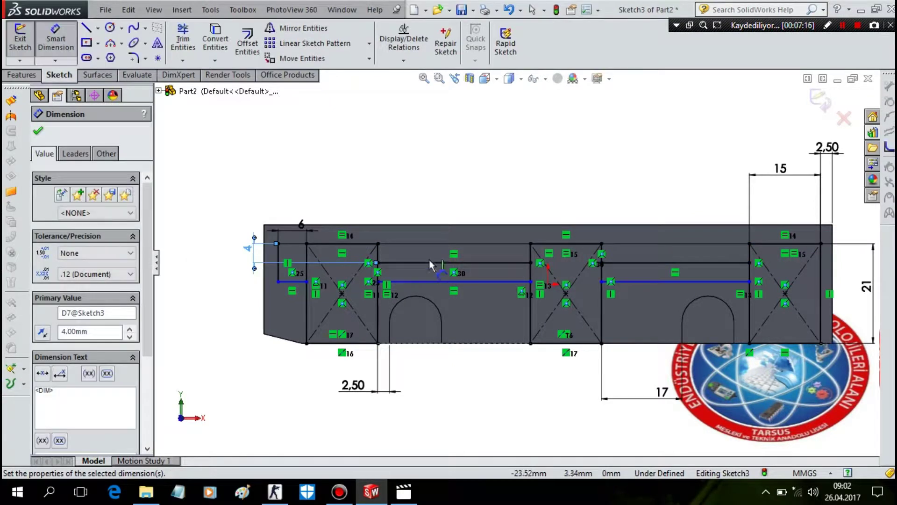
- Dimension the left and right strip line pairs 4 mm apart
click(429, 263)
click(420, 282)
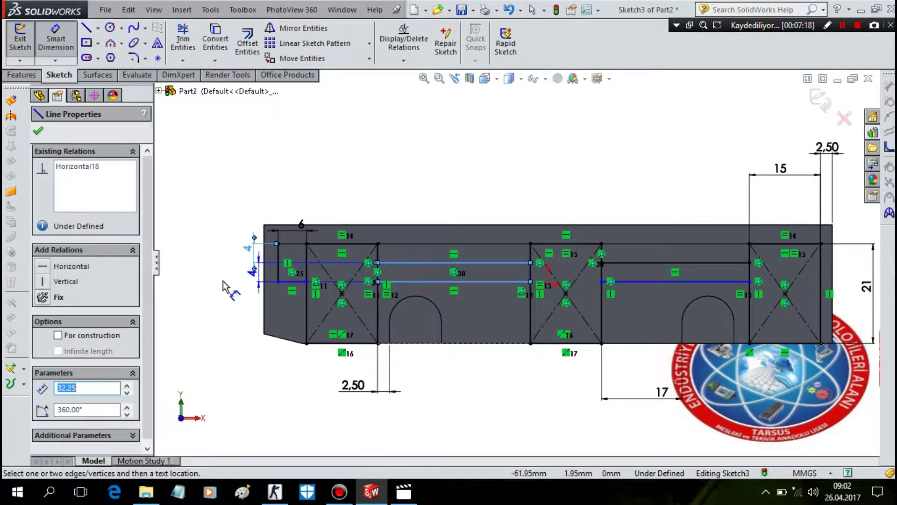
click(223, 282)
key(Return)
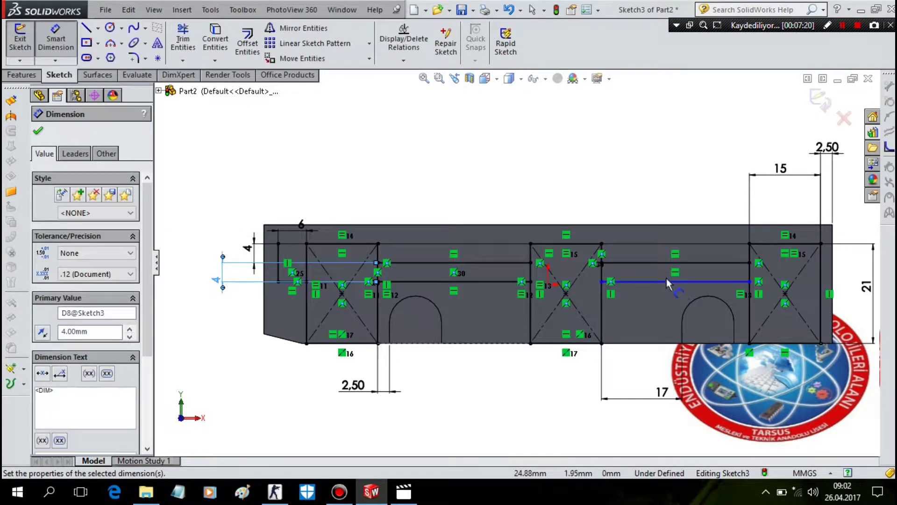
click(658, 280)
click(644, 263)
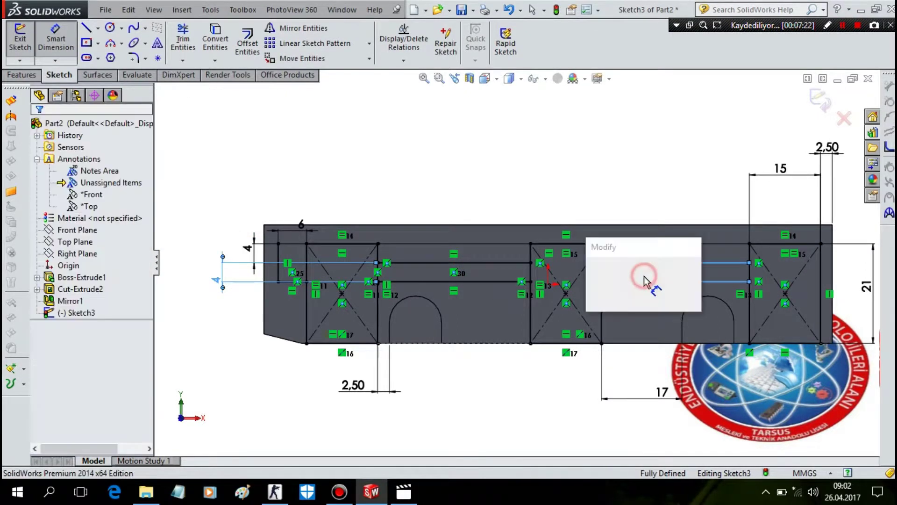
key(Return)
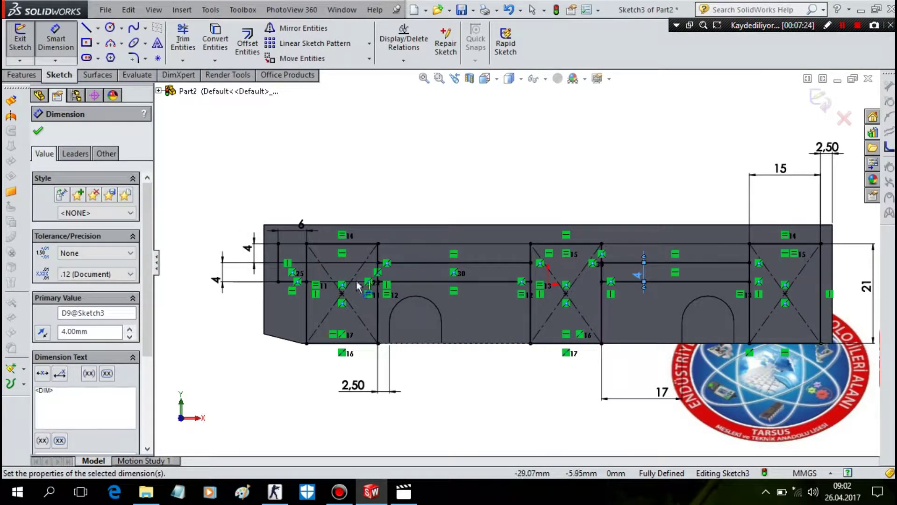
scroll(486, 287, down, 1)
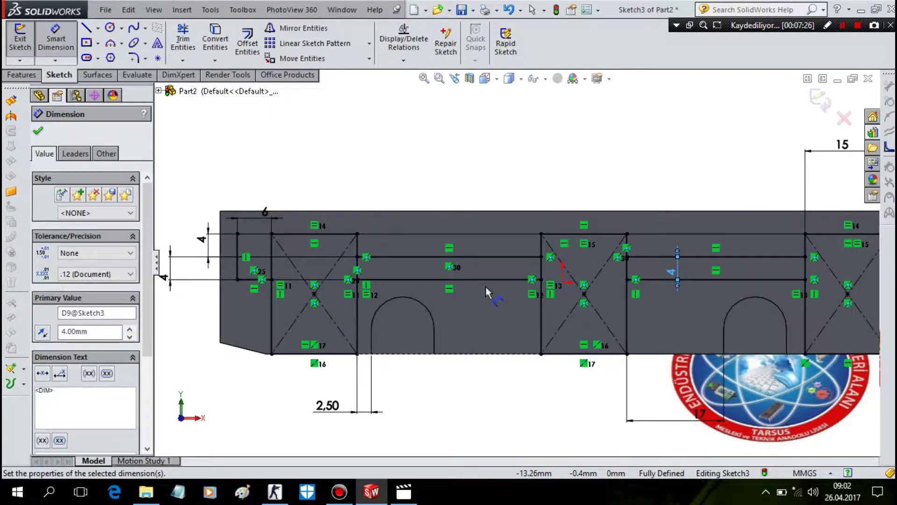
scroll(486, 287, down, 1)
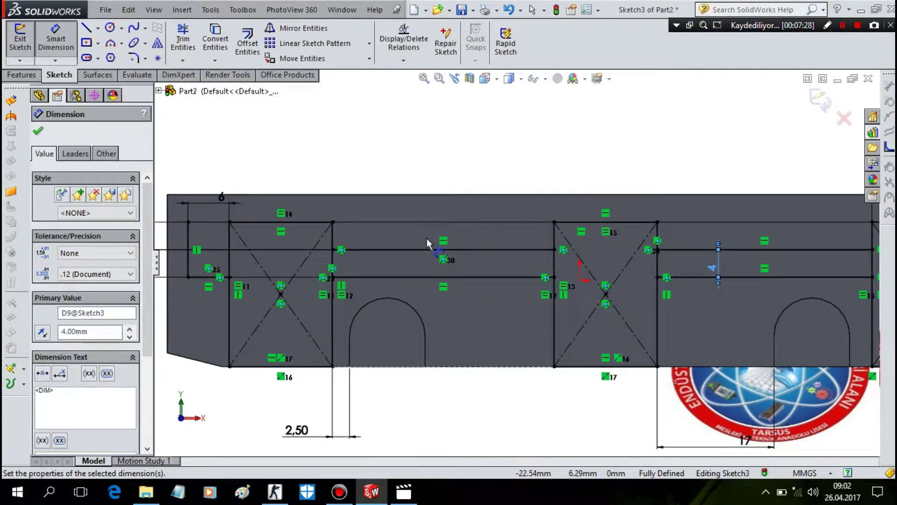
- Draw a vertical line from the upper strip line up to the top edge
click(87, 29)
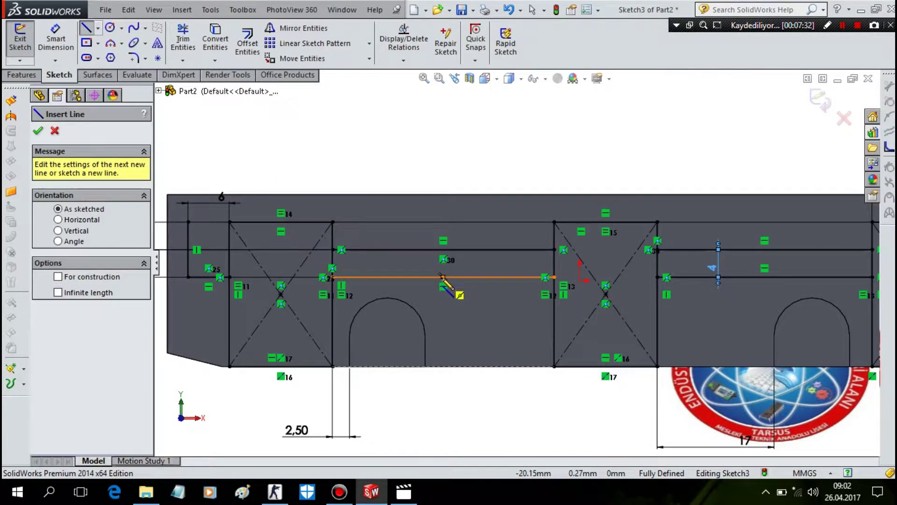
drag(442, 276, 442, 222)
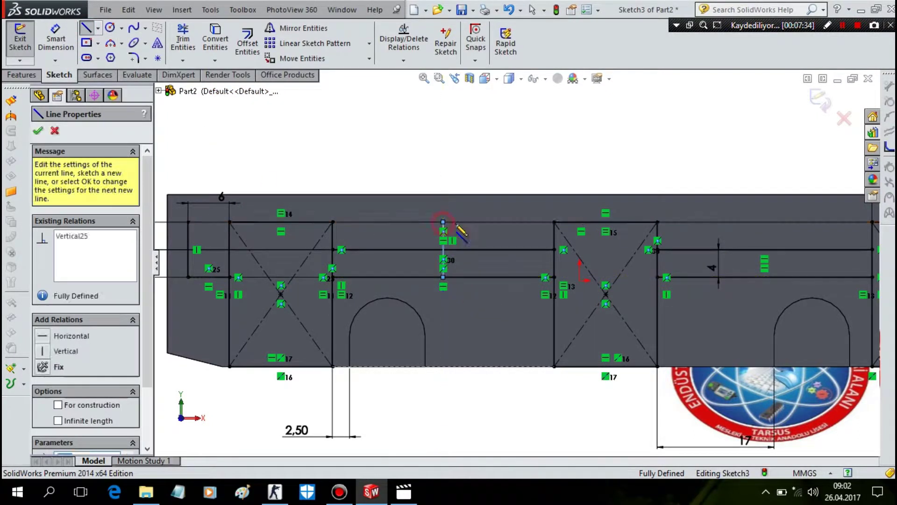
key(Escape)
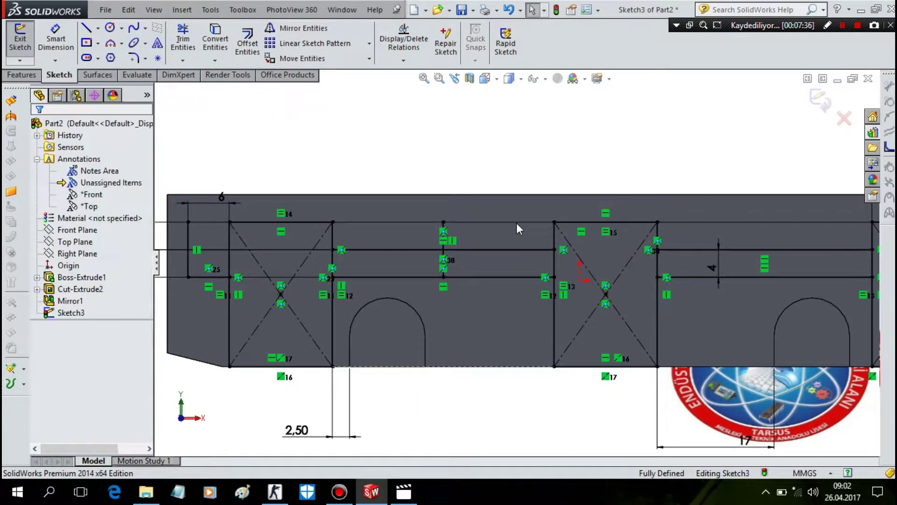
scroll(517, 223, down, 2)
scroll(718, 284, up, 3)
scroll(684, 268, down, 3)
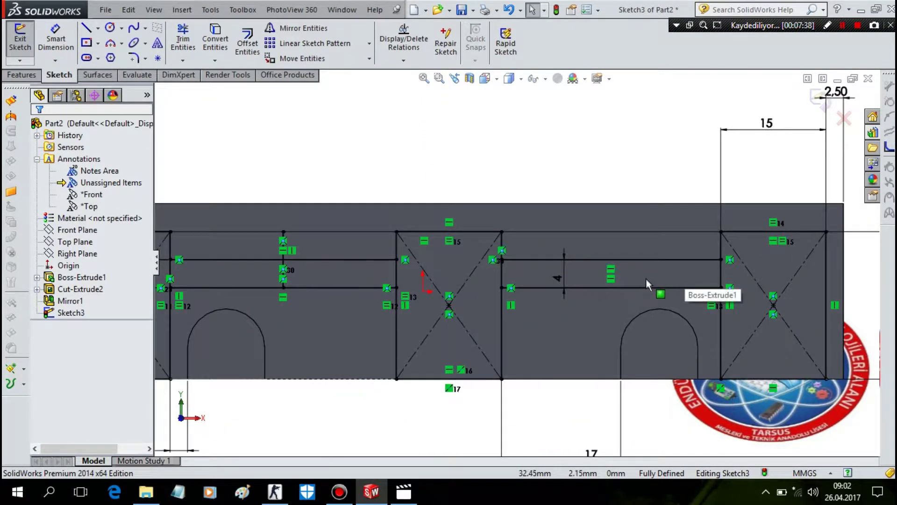
- Draw two more vertical lines from the strip line to the top edge on the right
click(86, 28)
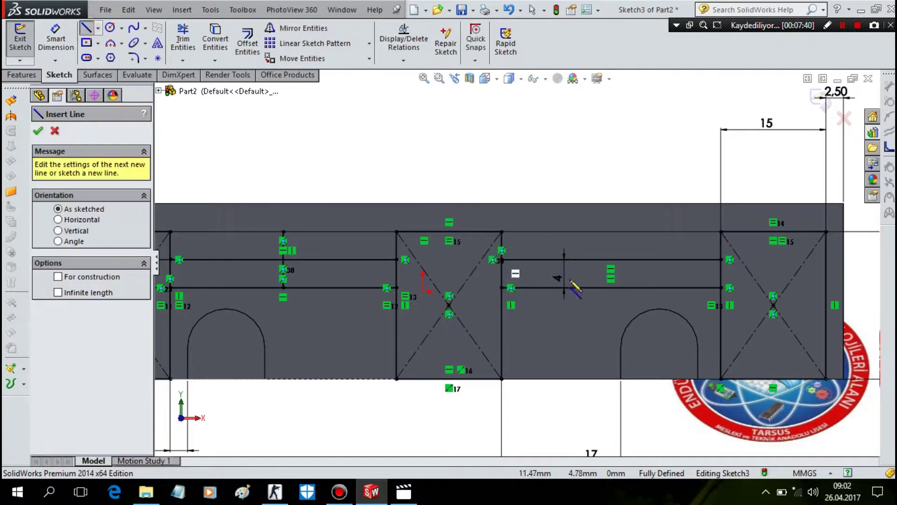
click(611, 287)
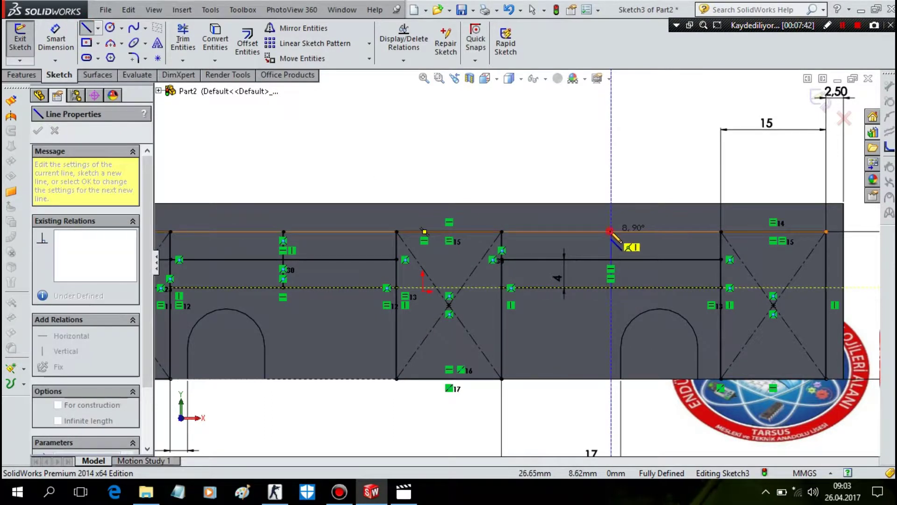
double_click(609, 230)
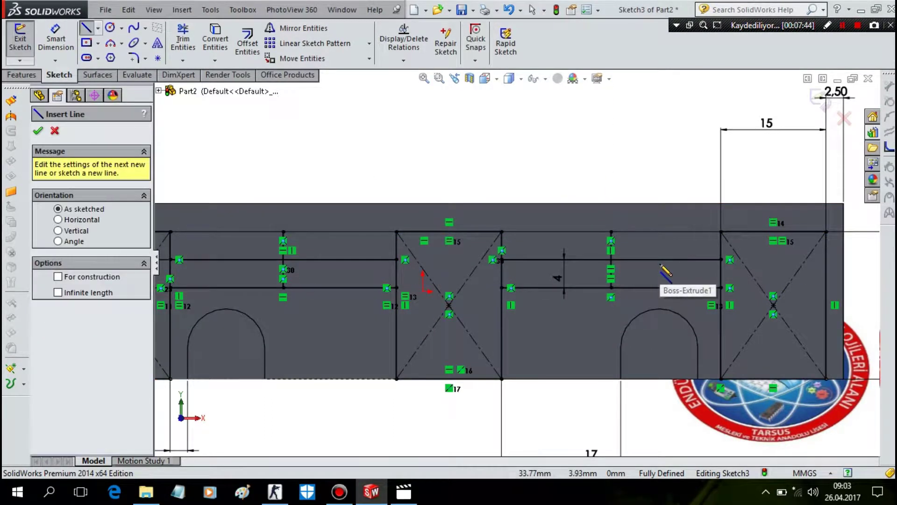
click(667, 260)
click(666, 231)
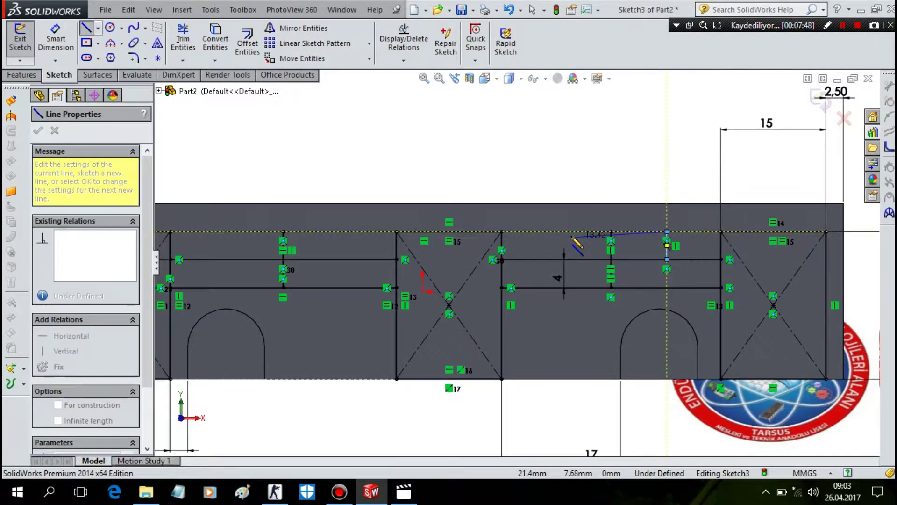
key(Escape)
key(Return)
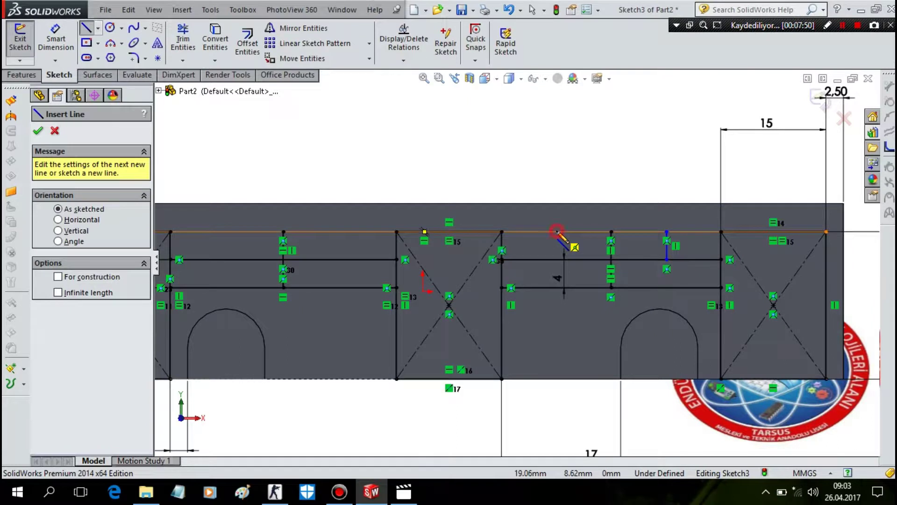
- Draw a vertical line from the top edge down to the strip line, discarding a stray line
click(556, 231)
click(556, 260)
right_click(556, 262)
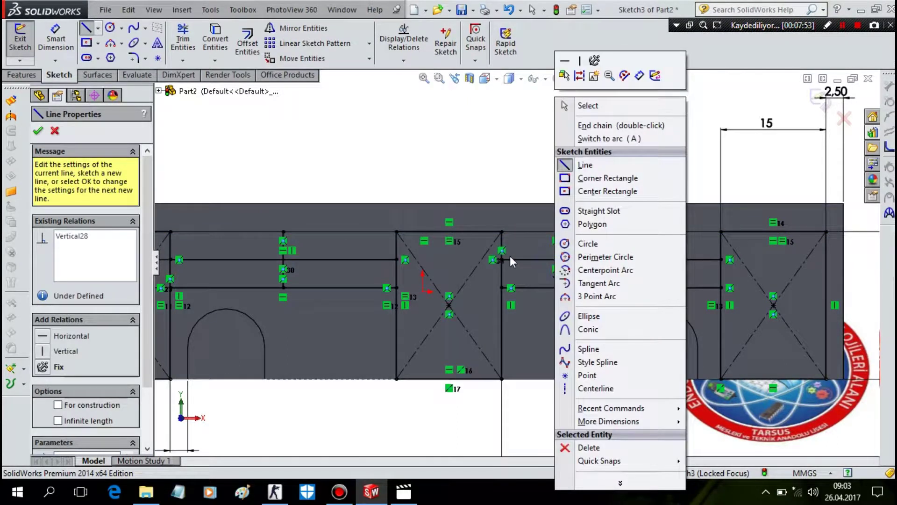
click(512, 262)
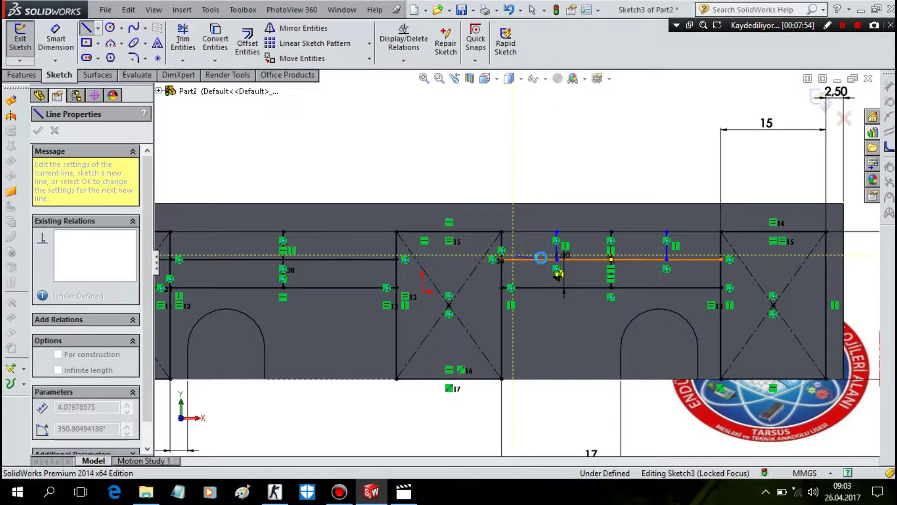
key(Escape)
key(Return)
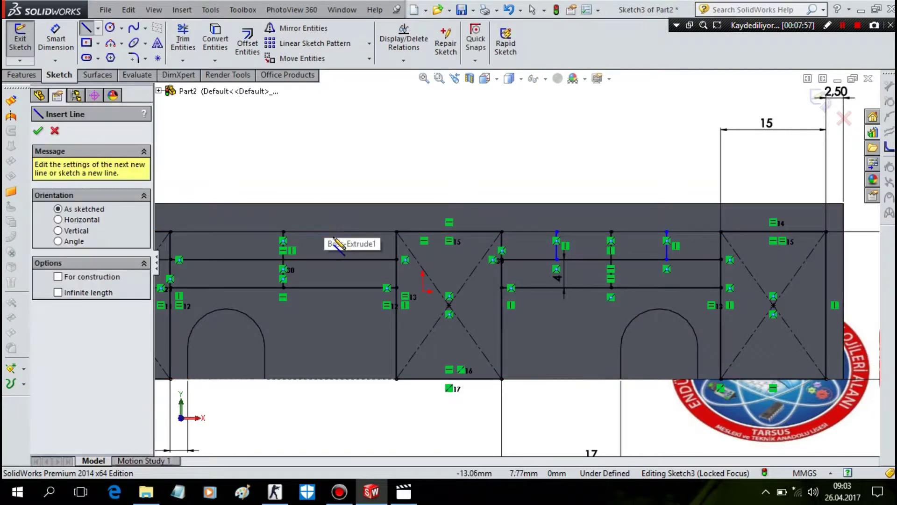
- Draw two more vertical lines from the top edge to the strip line at the left
click(336, 231)
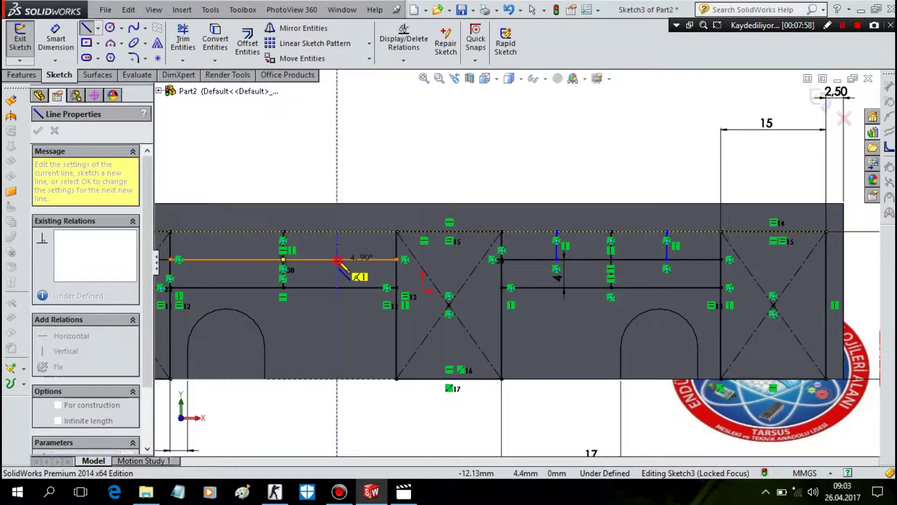
click(338, 259)
key(Escape)
key(Escape)
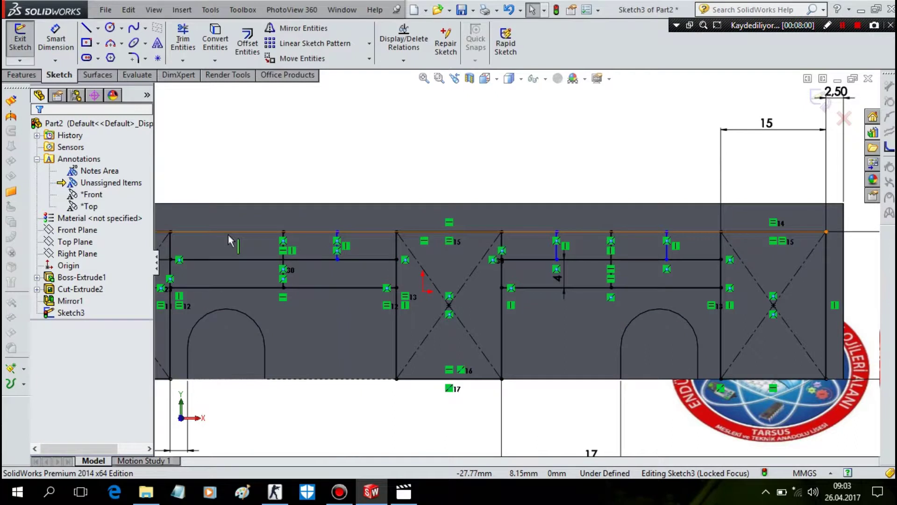
key(Return)
click(227, 232)
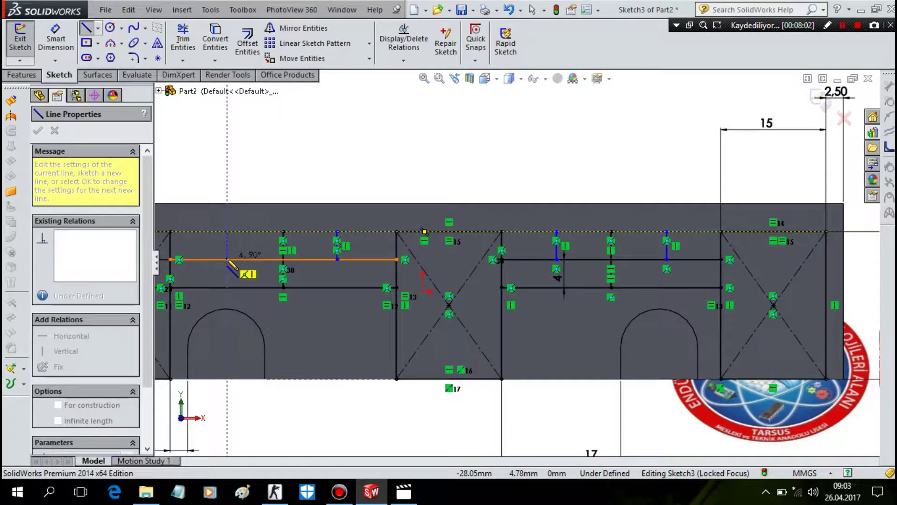
click(227, 259)
key(Escape)
key(Escape)
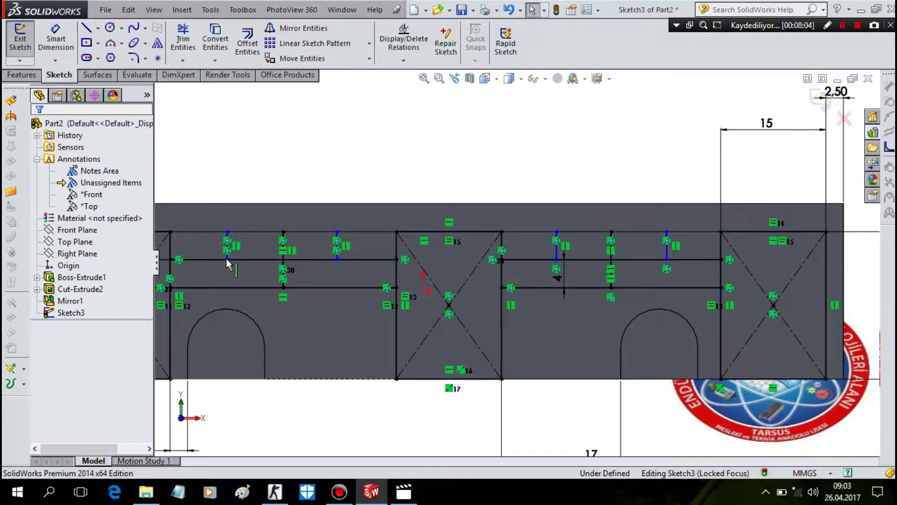
click(59, 42)
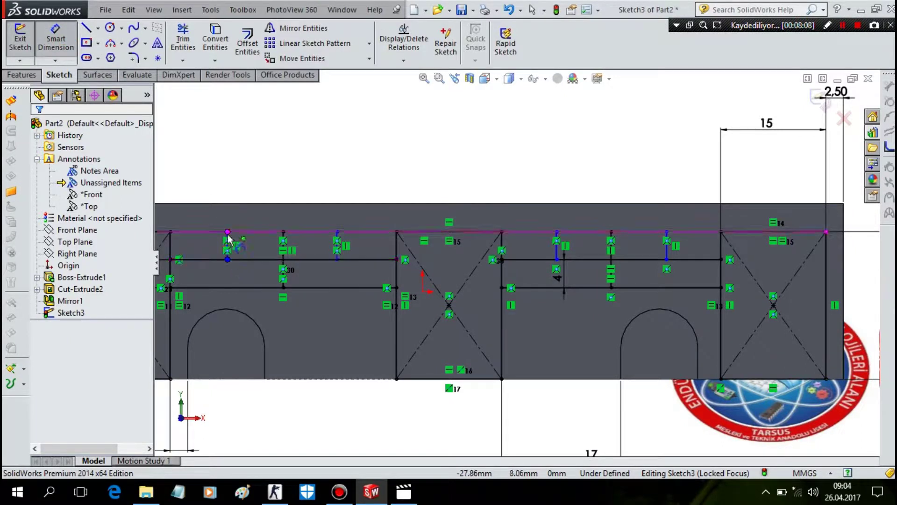
- Space the first two divider lines 7.5 mm apart
scroll(230, 242, down, 2)
click(280, 262)
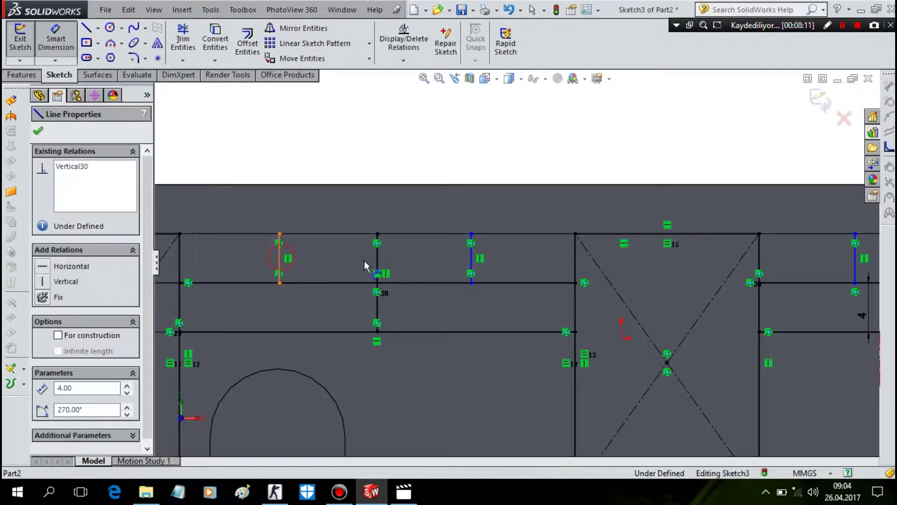
click(377, 260)
click(385, 122)
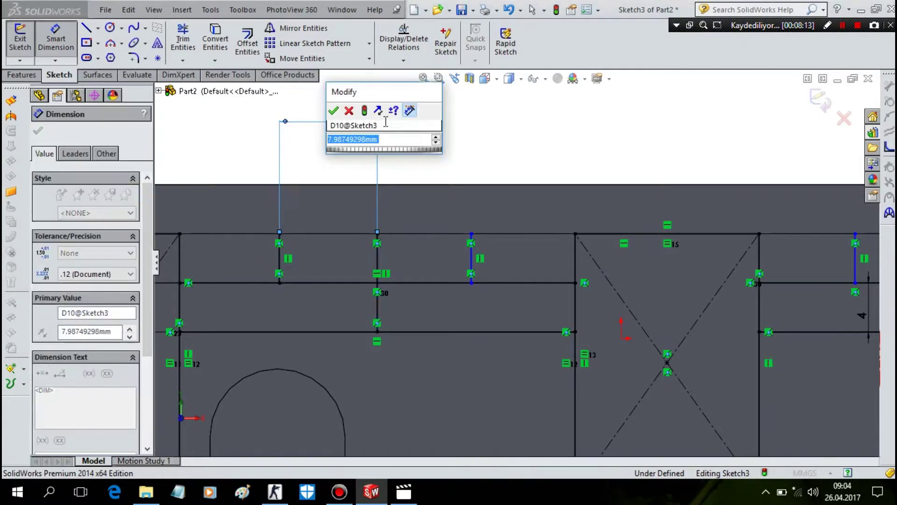
text(7.5)
key(Return)
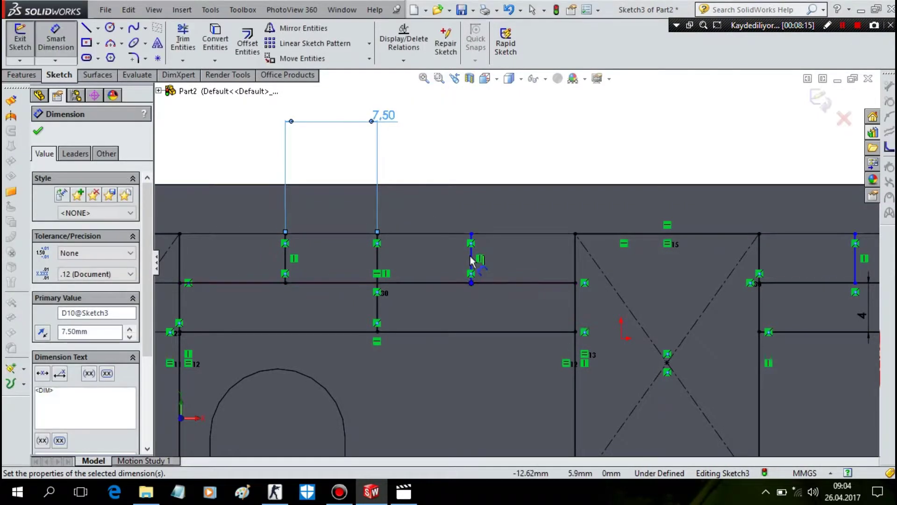
- Cancel the driven-dimension prompt and set the divider 7.5 mm from the crossed box's left edge
click(471, 247)
click(578, 264)
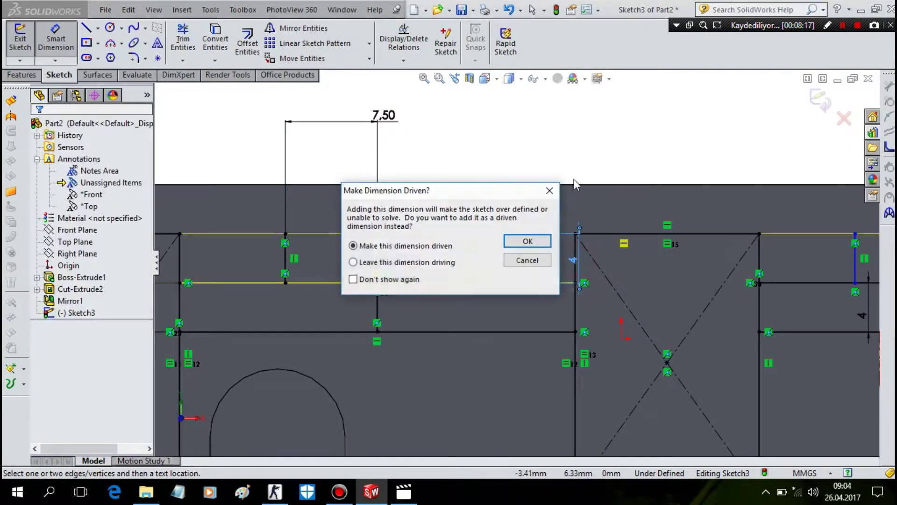
click(537, 260)
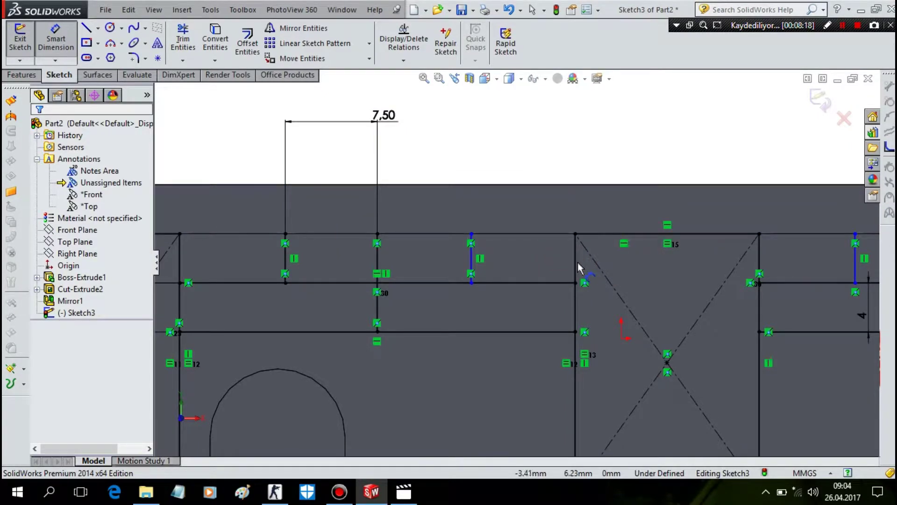
click(471, 257)
click(575, 257)
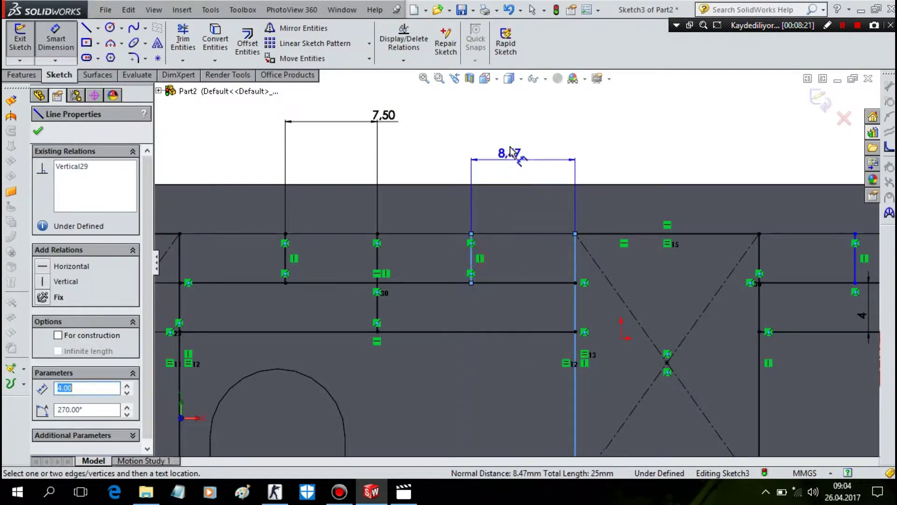
click(510, 150)
text(7,5)
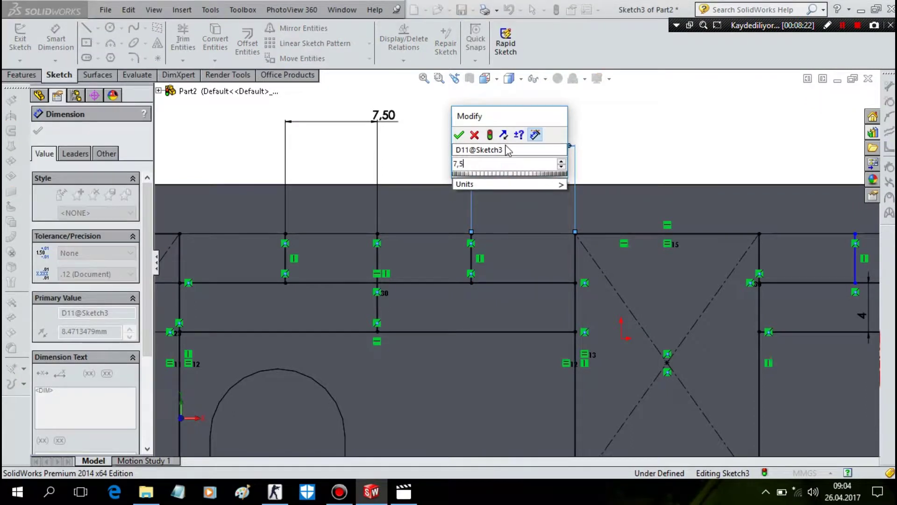
key(Escape)
scroll(533, 194, up, 2)
scroll(718, 268, up, 3)
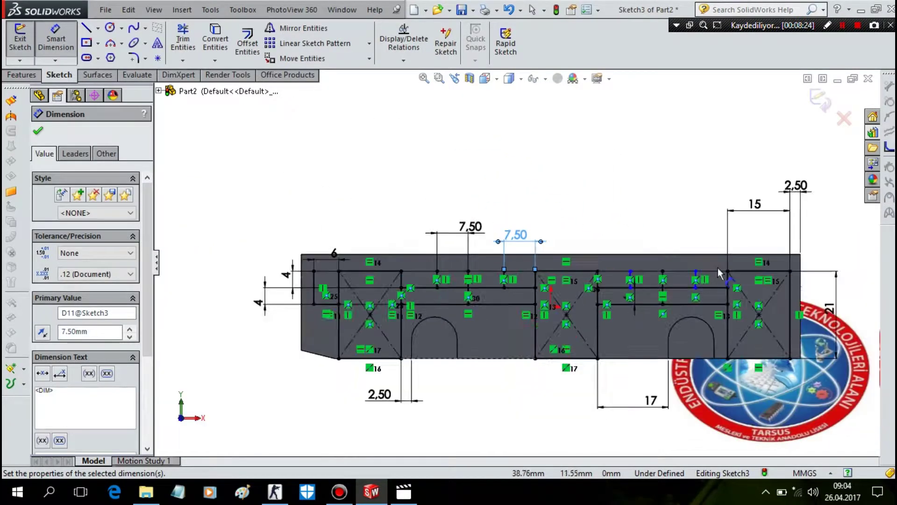
scroll(637, 285, up, 2)
scroll(636, 285, down, 3)
scroll(425, 247, down, 2)
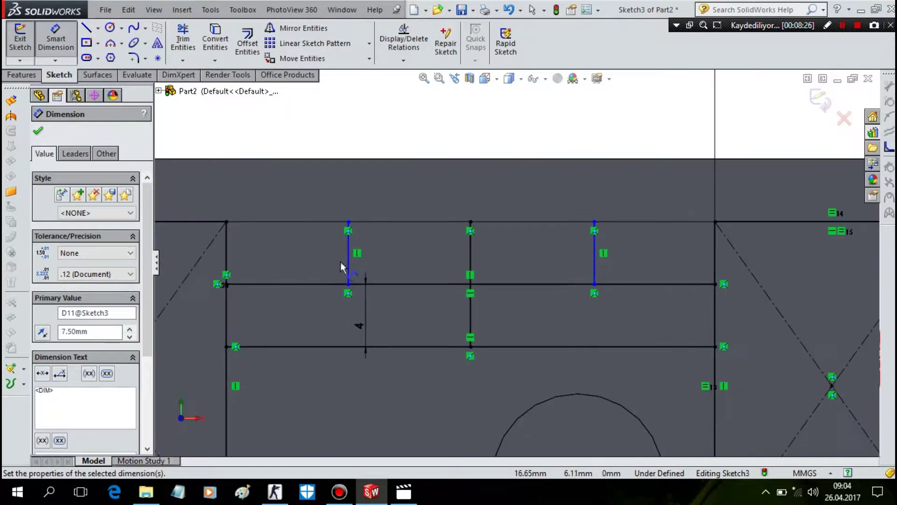
- Space the next window group's divider and the right-hand divider 7.5 mm from their neighbours
click(348, 267)
click(470, 262)
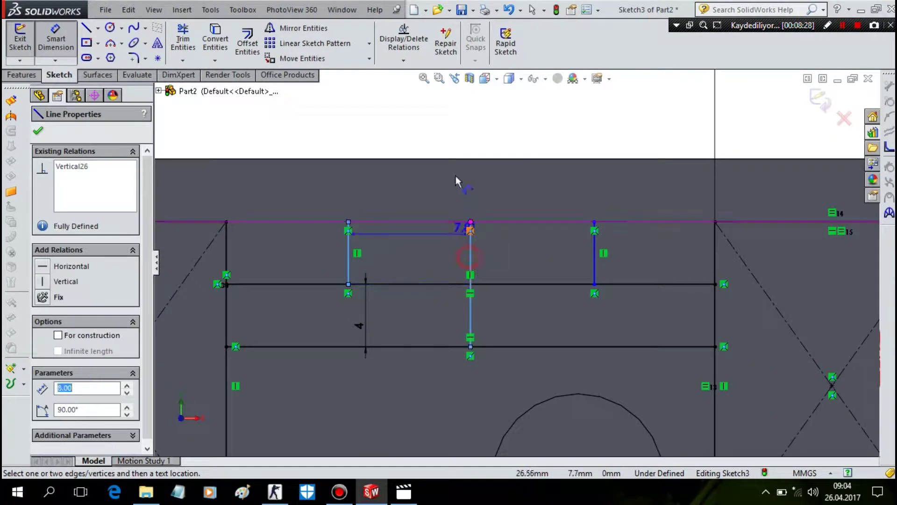
click(452, 123)
text(7.5)
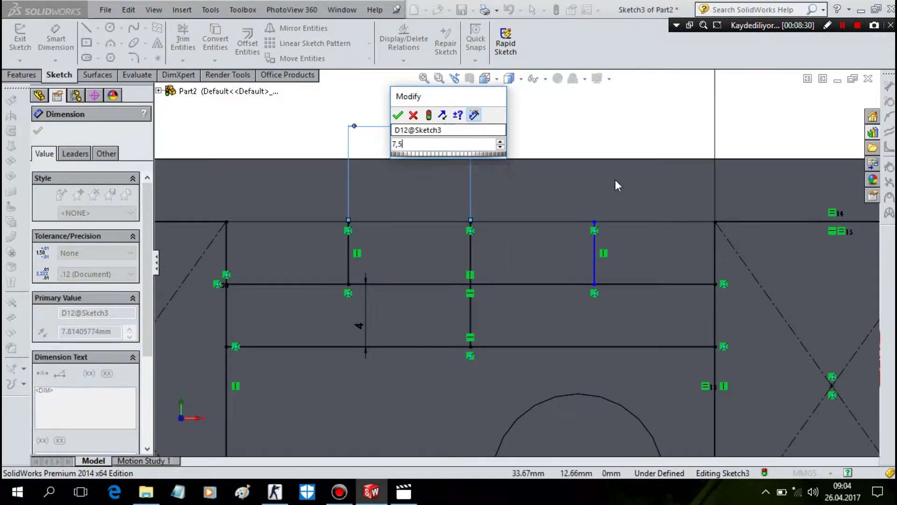
key(Return)
click(594, 274)
click(716, 263)
click(680, 128)
text(7.5)
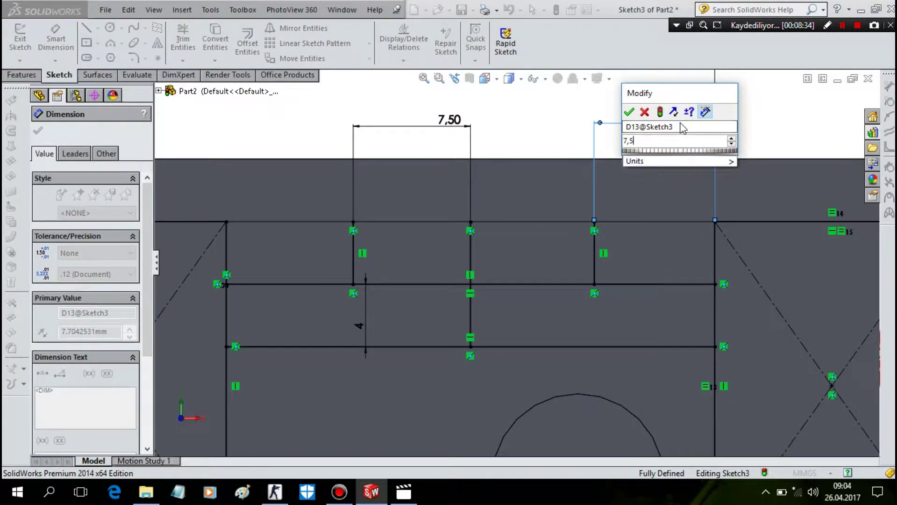
key(Return)
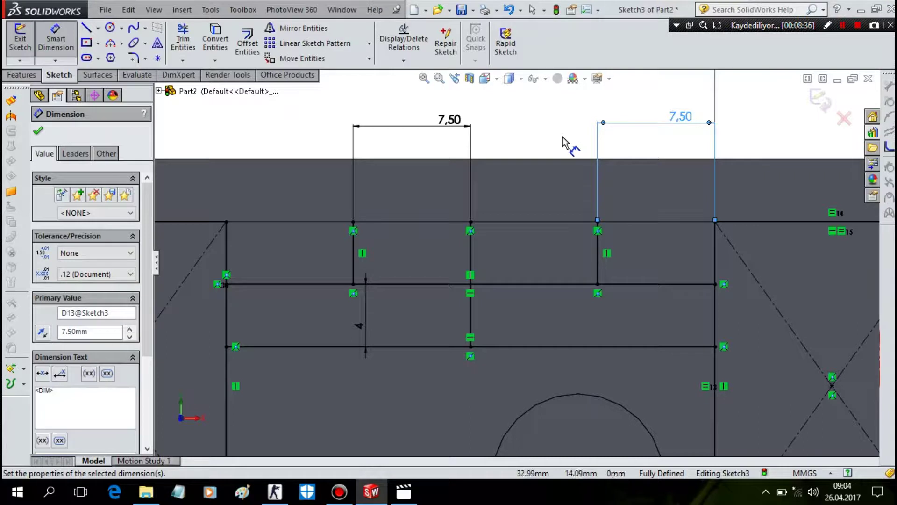
scroll(560, 139, down, 3)
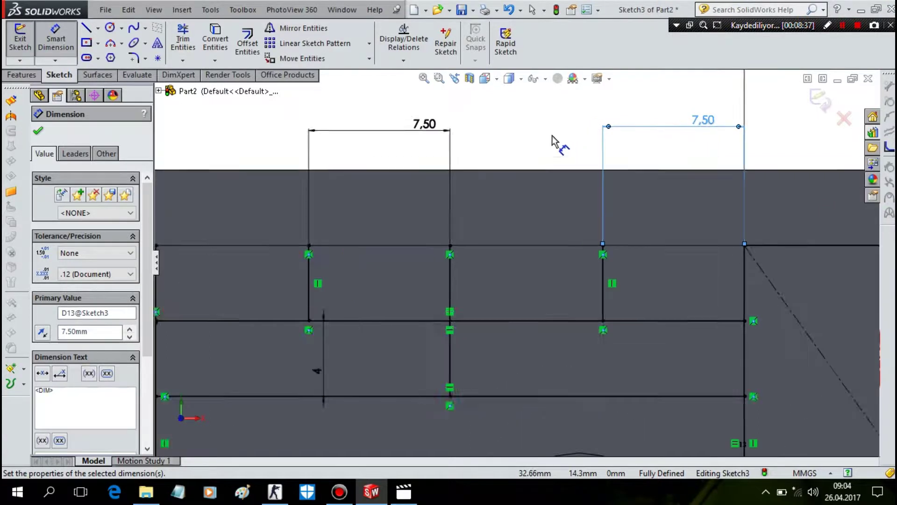
- Start a thin Extruded Cut with 0.5 mm thickness and 0.5 mm Blind depth
click(22, 76)
click(200, 42)
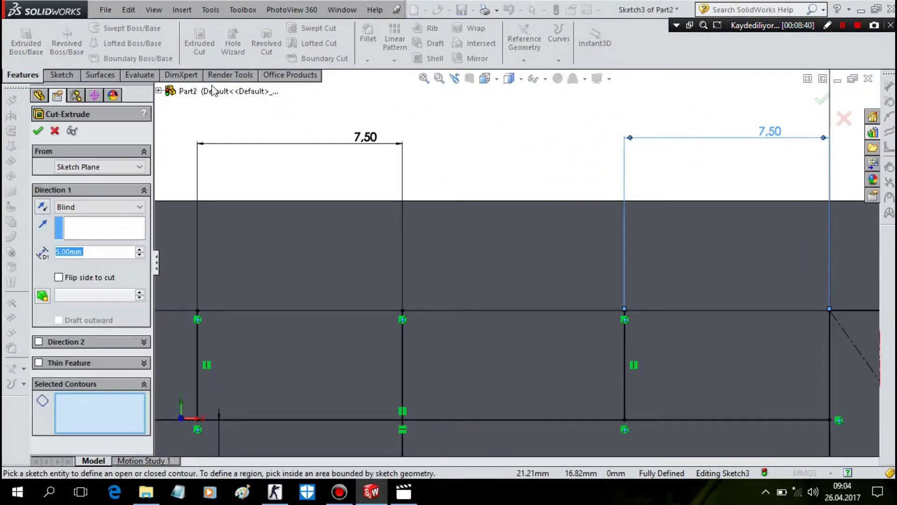
click(39, 363)
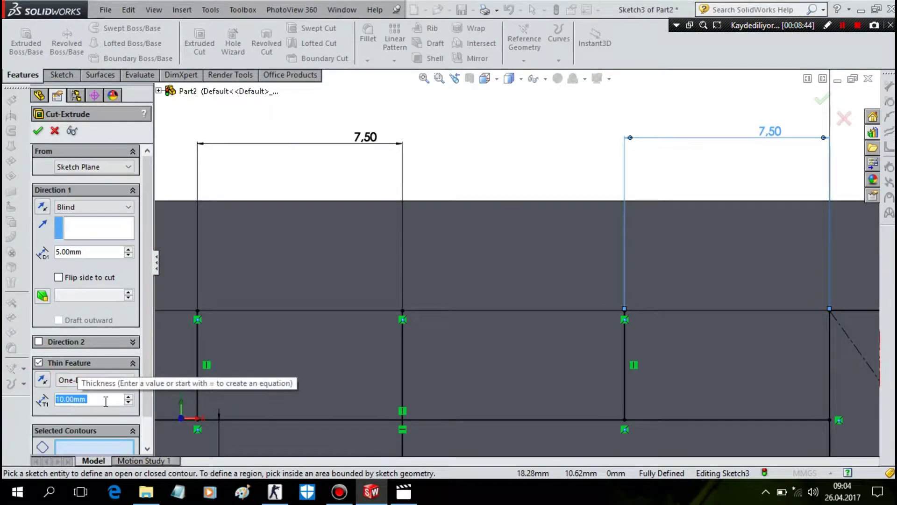
text(0.5)
key(Return)
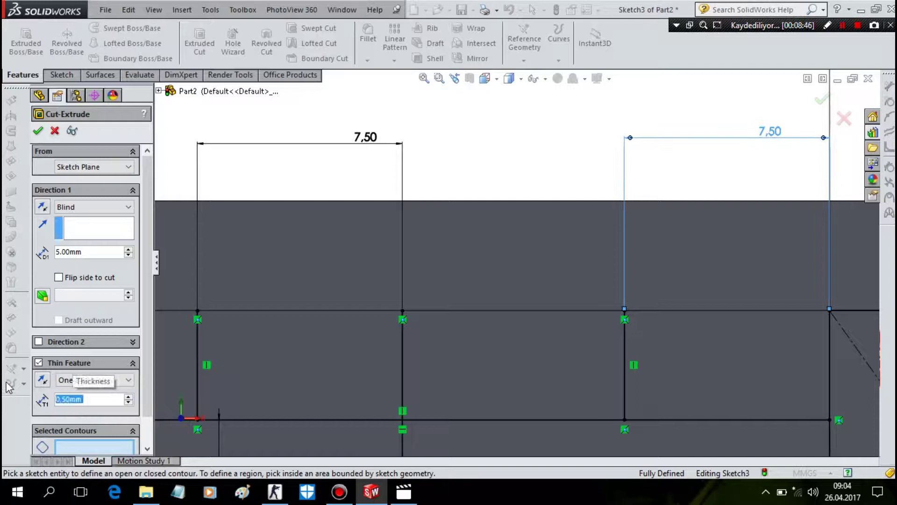
double_click(97, 251)
text(,)
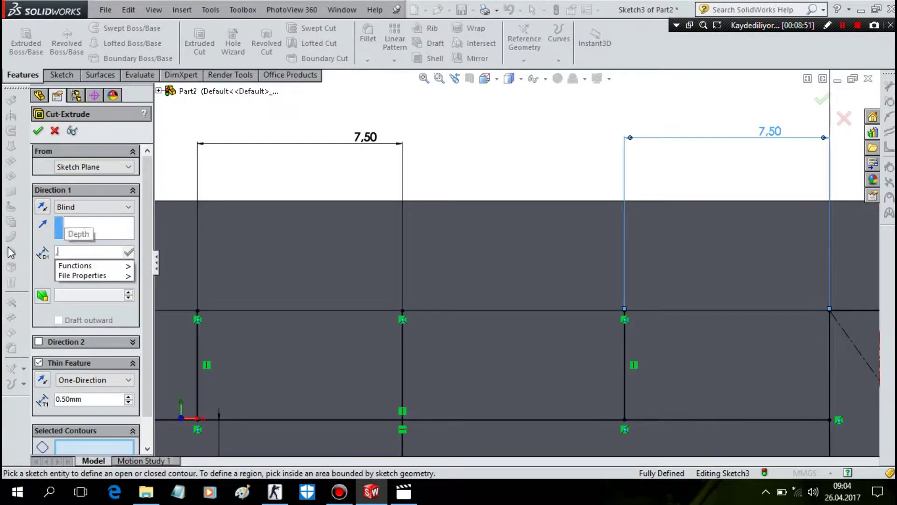
text(5)
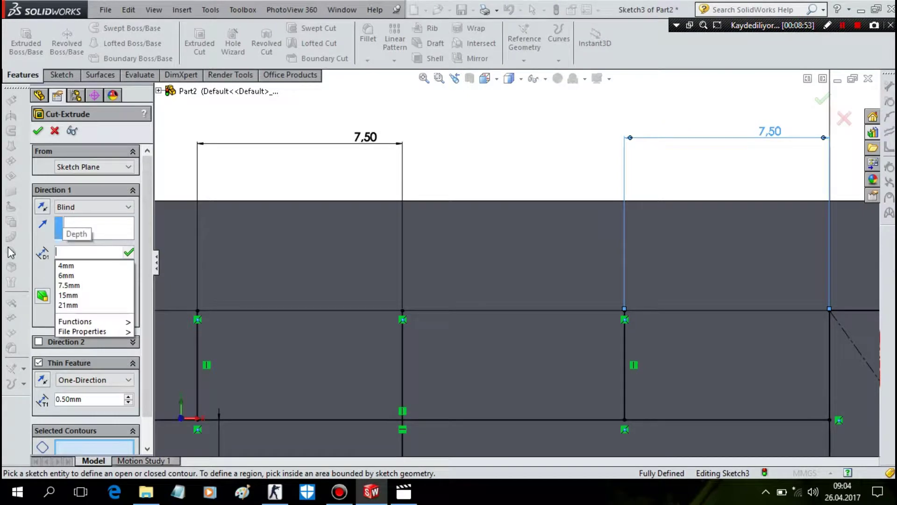
key(Return)
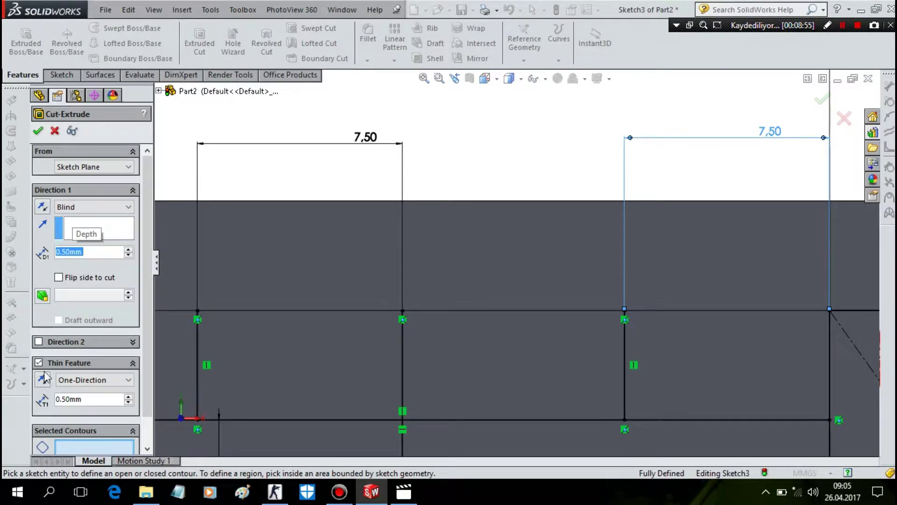
- Pick the left rectangle, the region beside it, the left strip and upper-left box as cut contours
click(260, 367)
scroll(261, 367, down, 2)
scroll(257, 363, down, 2)
scroll(367, 371, up, 3)
scroll(281, 370, up, 2)
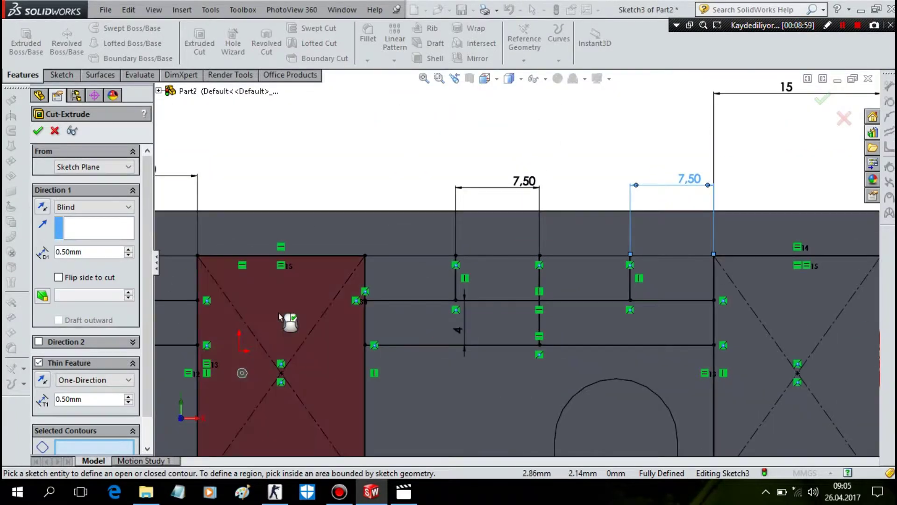
scroll(280, 320, up, 1)
click(230, 319)
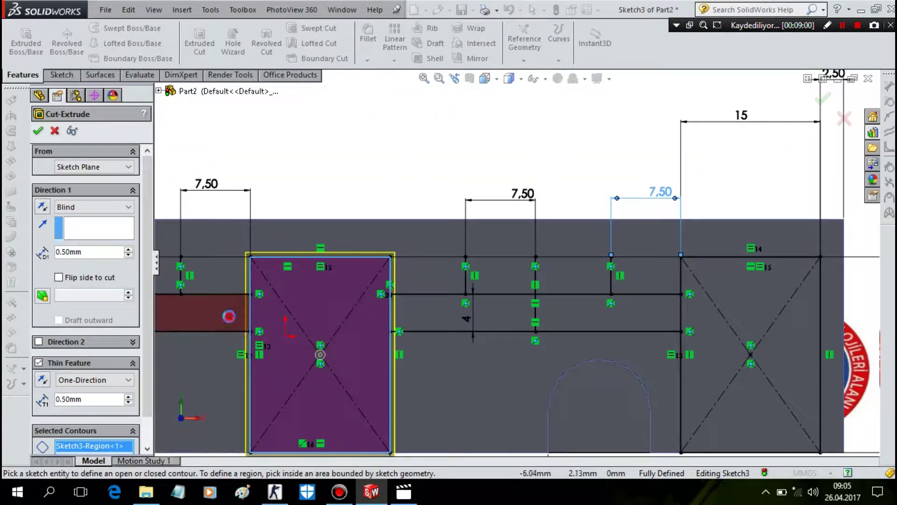
click(228, 316)
click(224, 281)
- Add the upper-right box, both middle-strip halves and the right window boxes
click(430, 276)
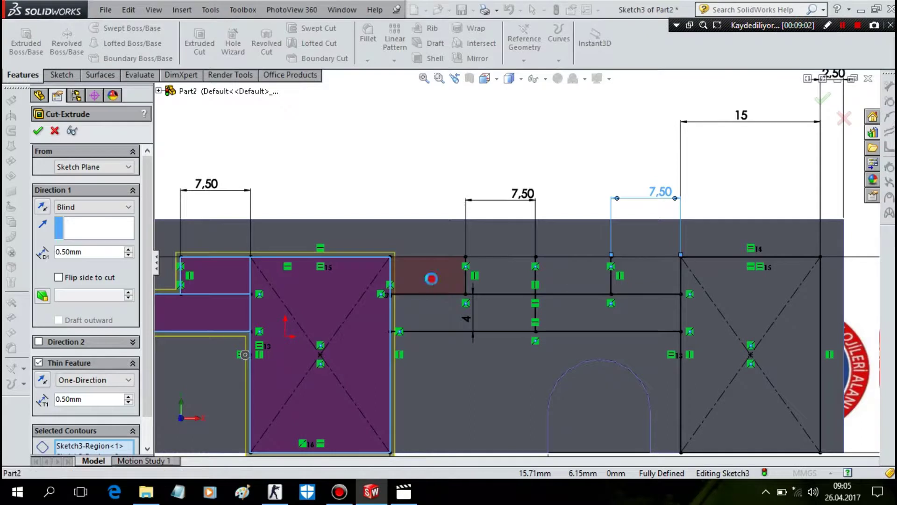
click(456, 312)
click(502, 280)
click(601, 306)
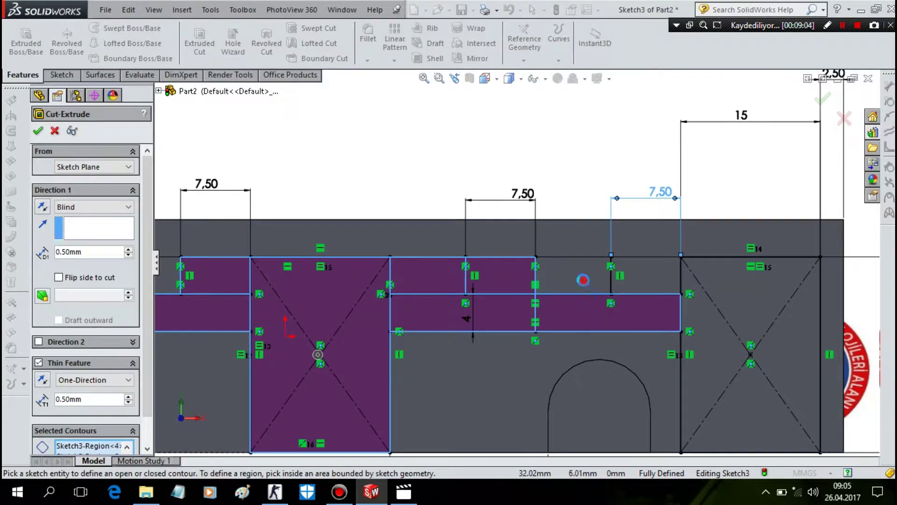
click(581, 278)
click(651, 286)
scroll(650, 286, up, 5)
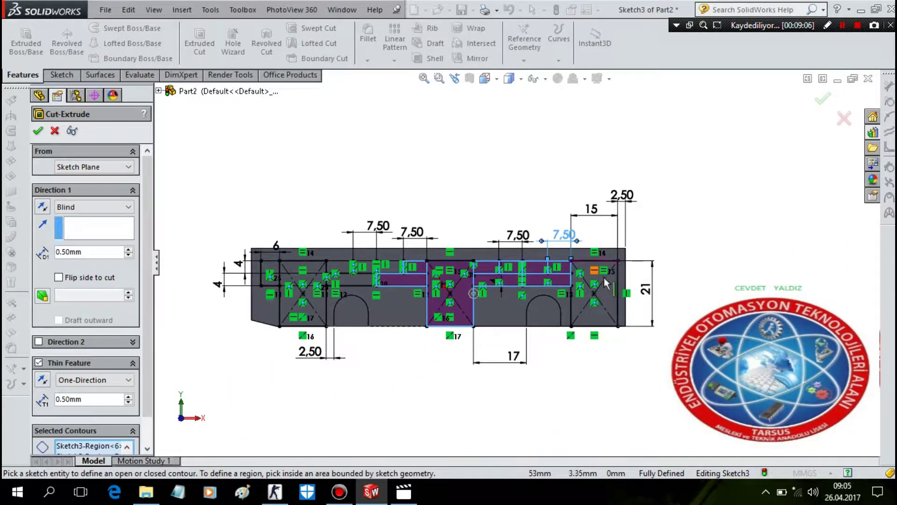
click(604, 283)
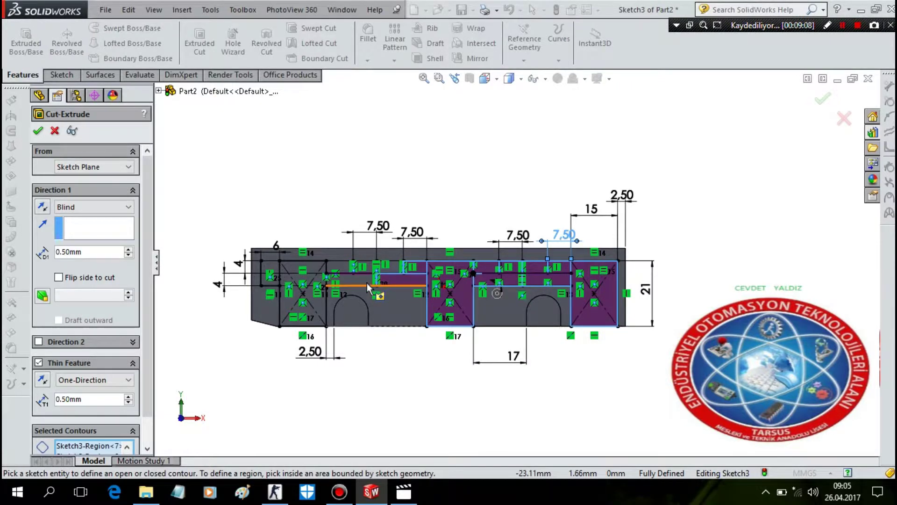
- Add the middle and upper strip segments, the large crossed box and the small left region
scroll(369, 281, down, 3)
click(421, 267)
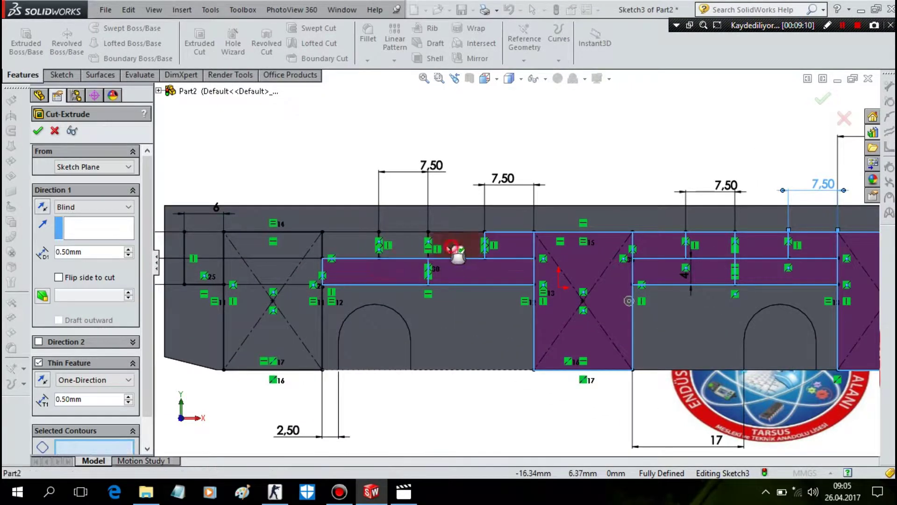
click(456, 252)
click(396, 248)
click(346, 253)
click(301, 251)
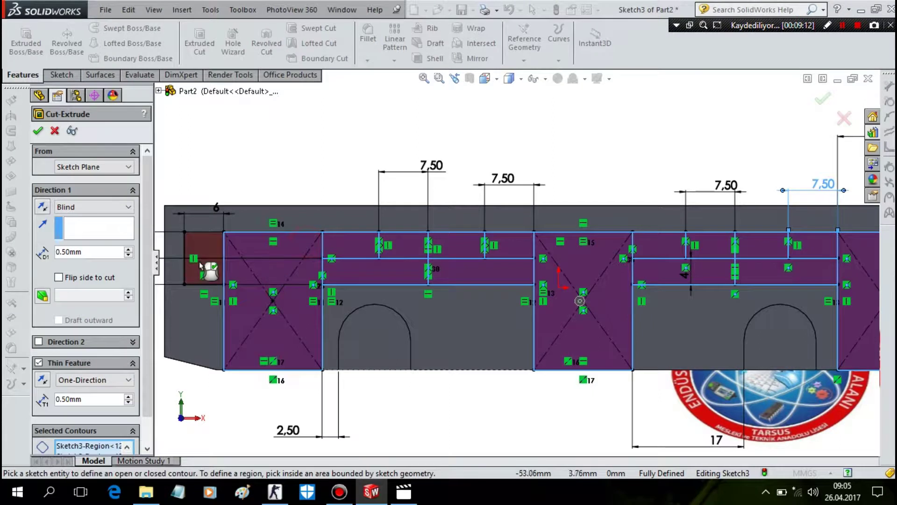
click(206, 269)
scroll(276, 273, down, 1)
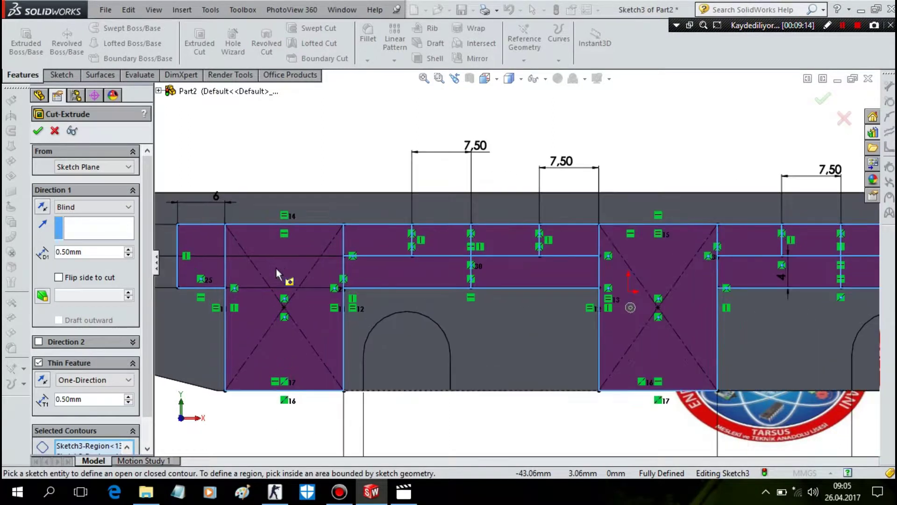
scroll(276, 268, down, 1)
scroll(277, 268, down, 1)
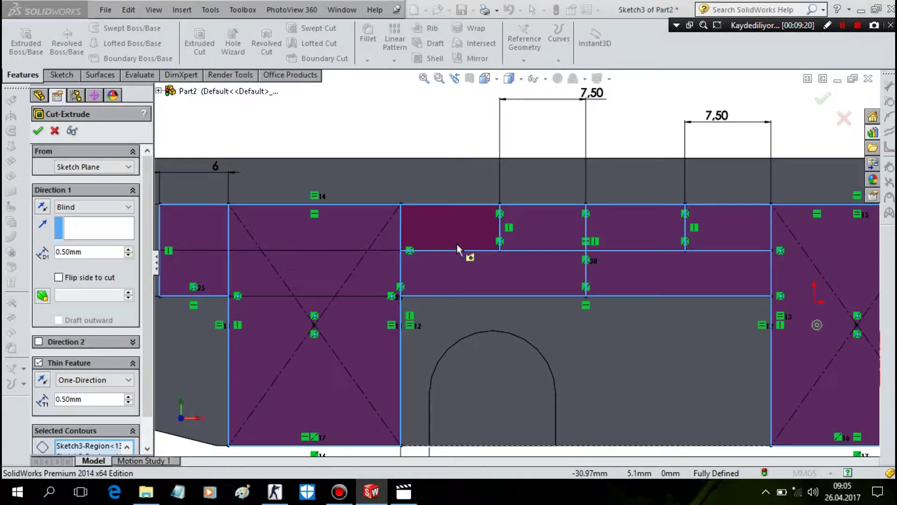
- Cancel the cut and restart Extruded Cut as a Thin Feature with 0.5 mm values
key(Escape)
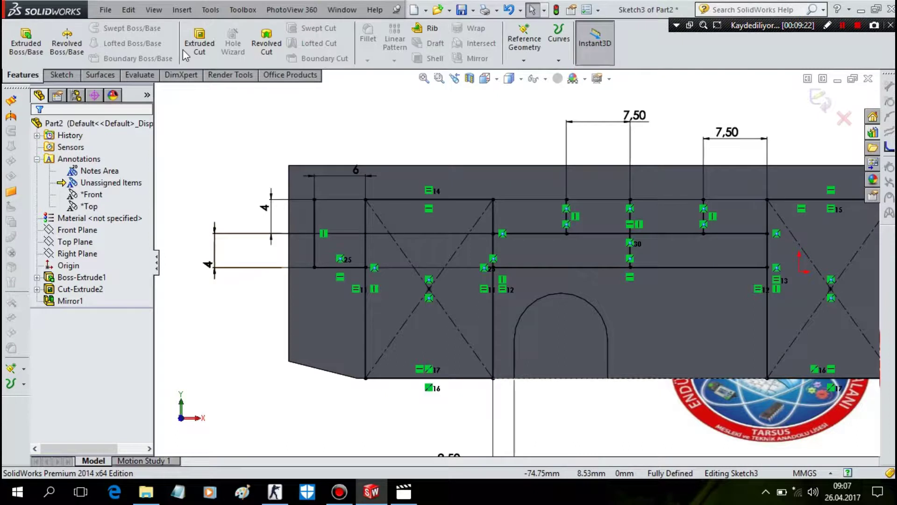
click(198, 46)
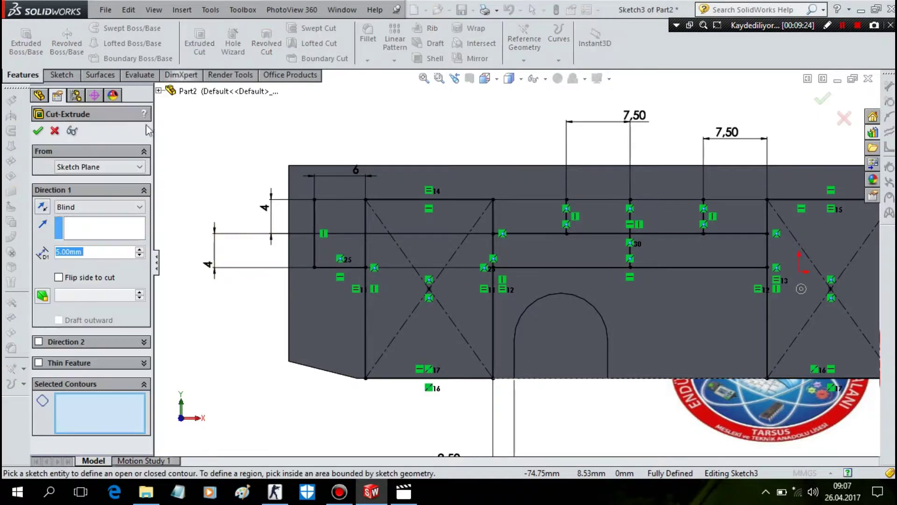
click(39, 363)
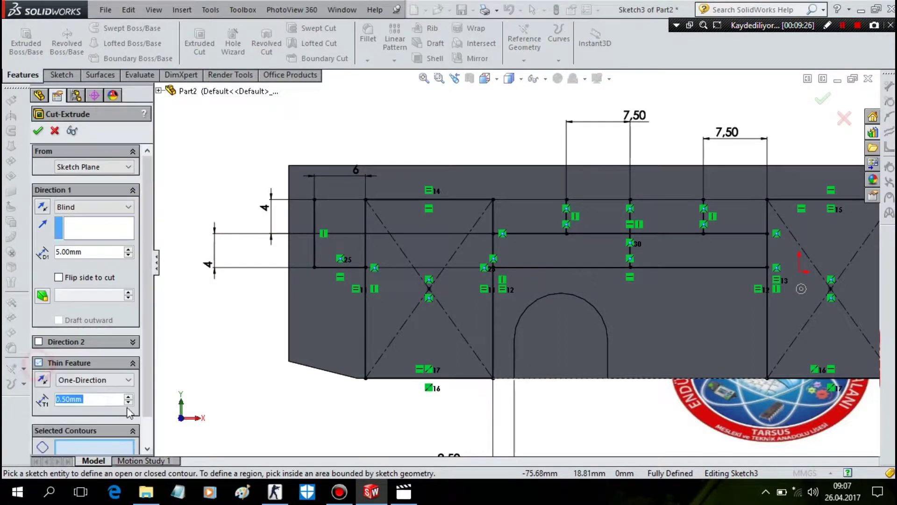
click(103, 400)
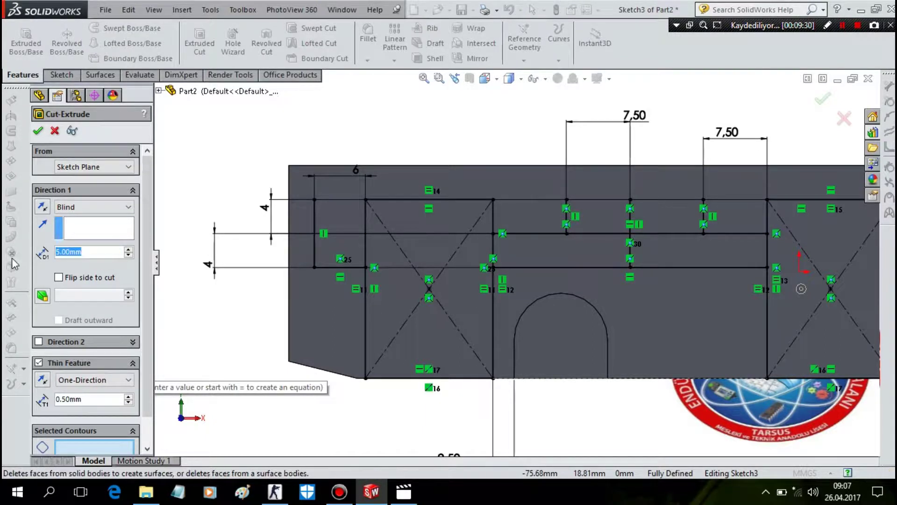
text(0.5)
key(Return)
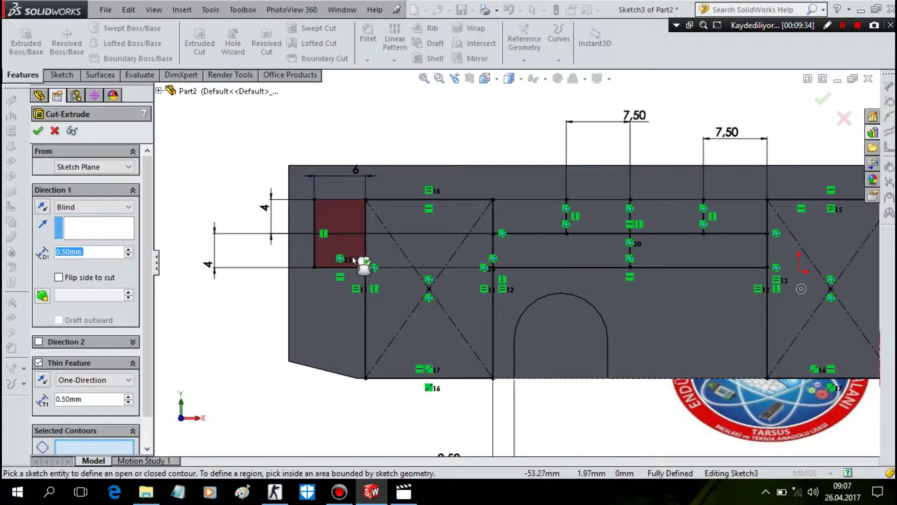
- Select the left door, small left window, middle strip and upper slot outlines as thin-cut contours
click(364, 260)
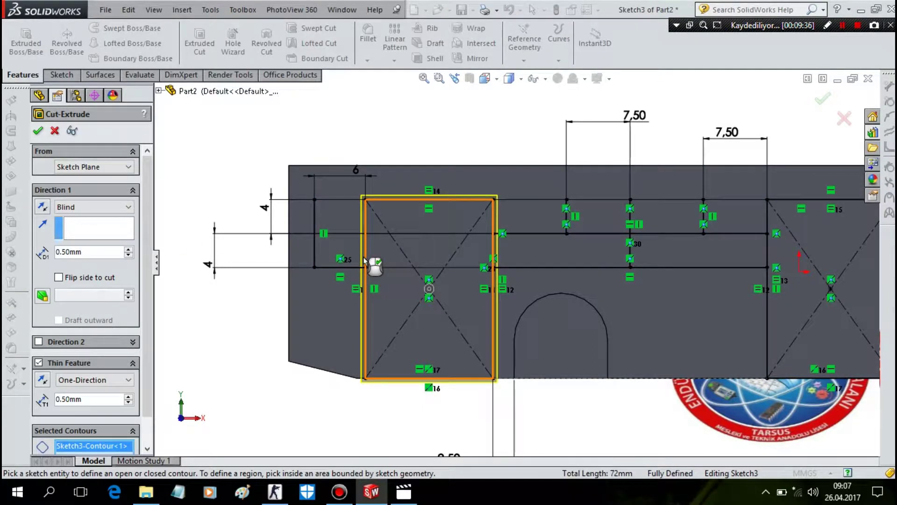
click(346, 266)
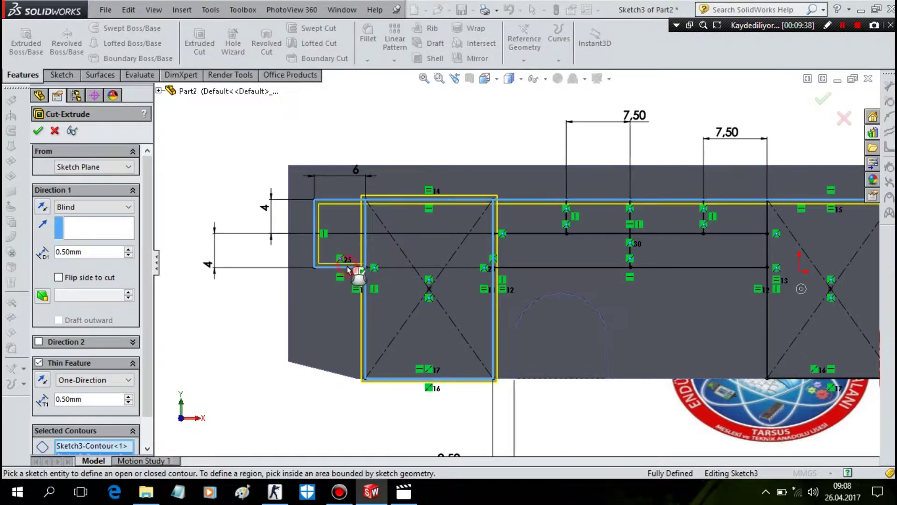
click(540, 267)
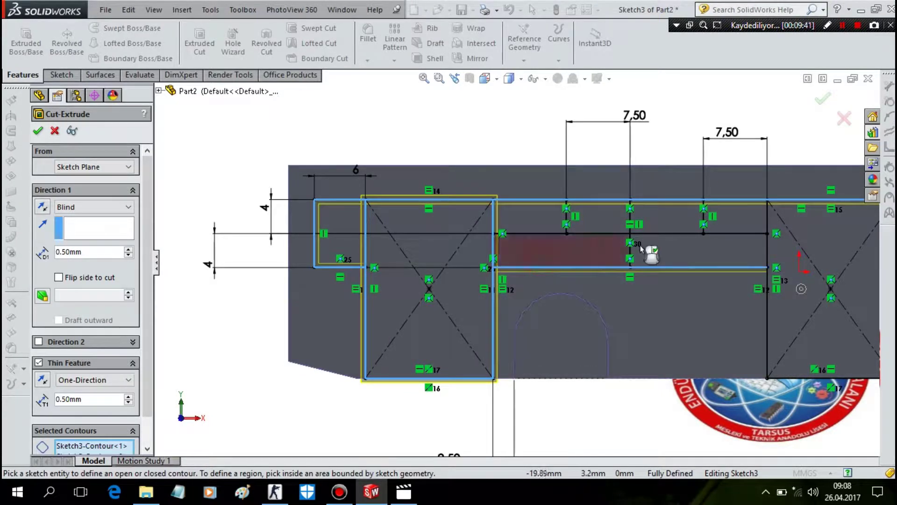
click(636, 234)
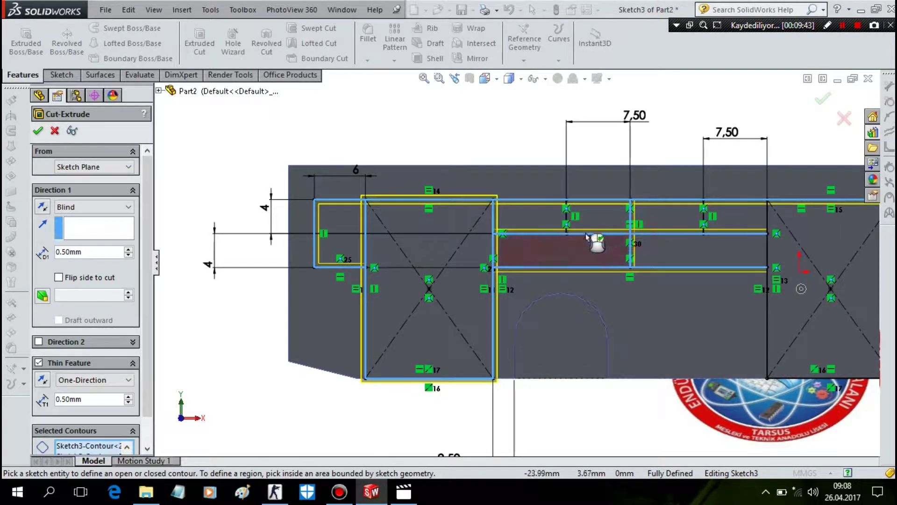
click(565, 222)
click(704, 214)
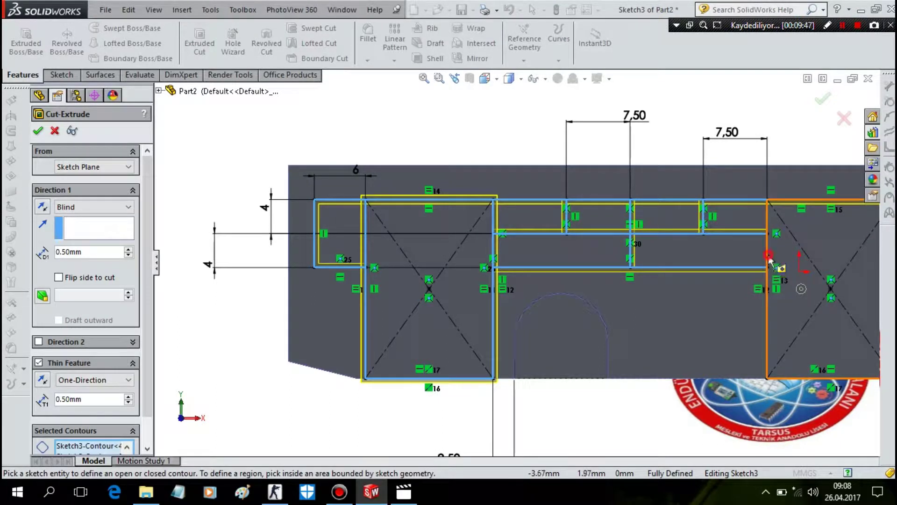
click(770, 264)
scroll(770, 263, up, 1)
scroll(770, 263, up, 2)
scroll(702, 263, down, 3)
scroll(596, 271, down, 2)
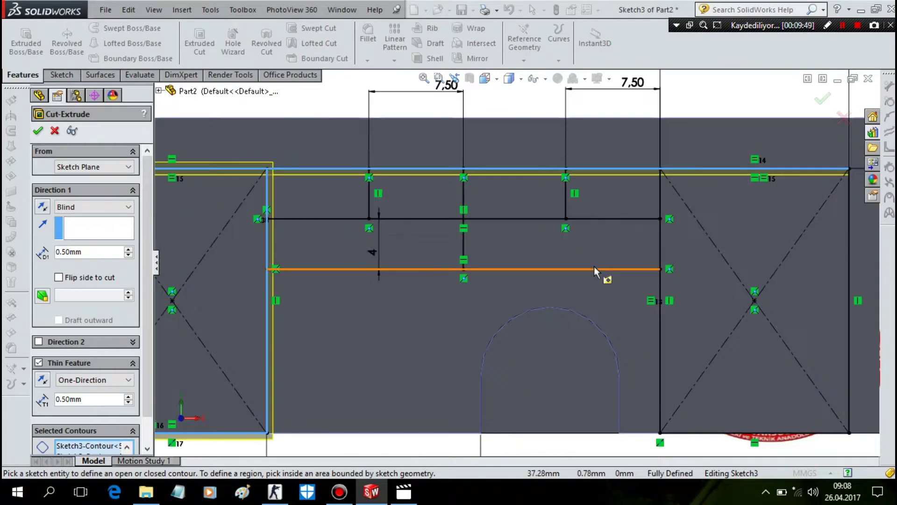
- Add the lower strip, remaining upper slots and right door outline, then accept Cut-Extrude-Thin3
click(592, 268)
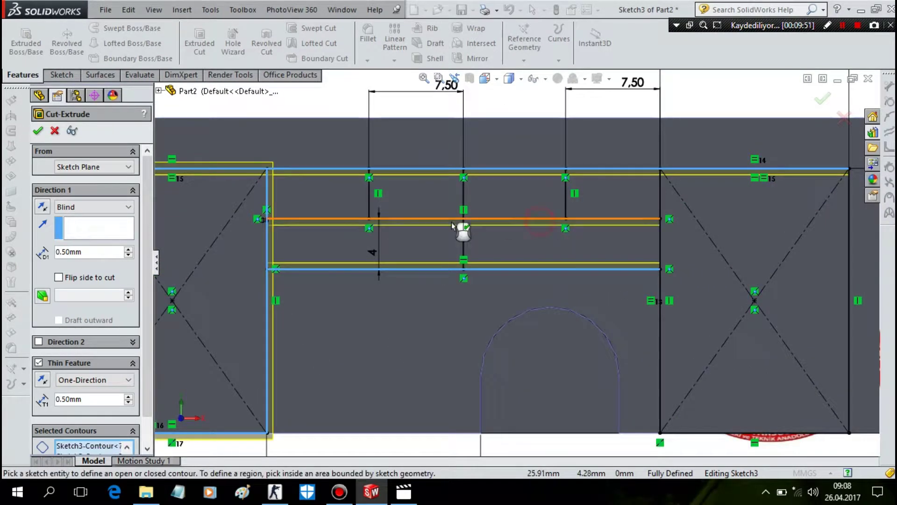
click(370, 206)
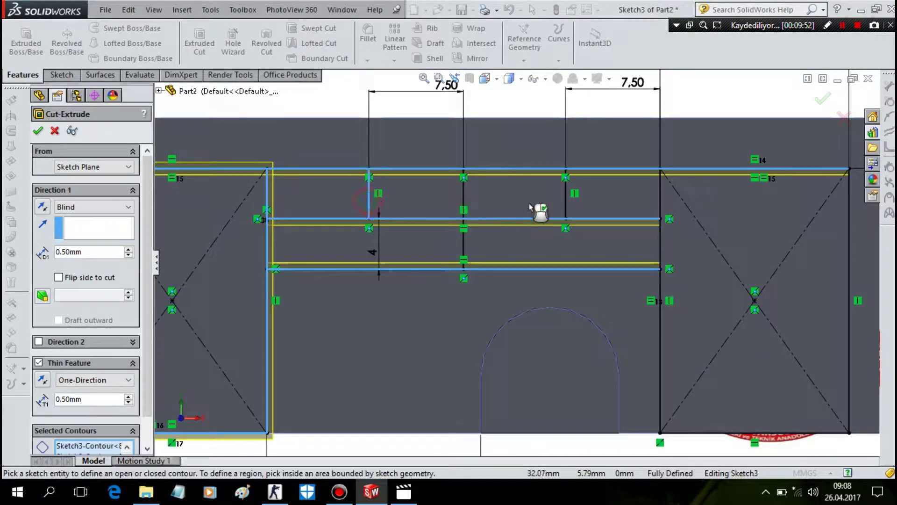
click(565, 204)
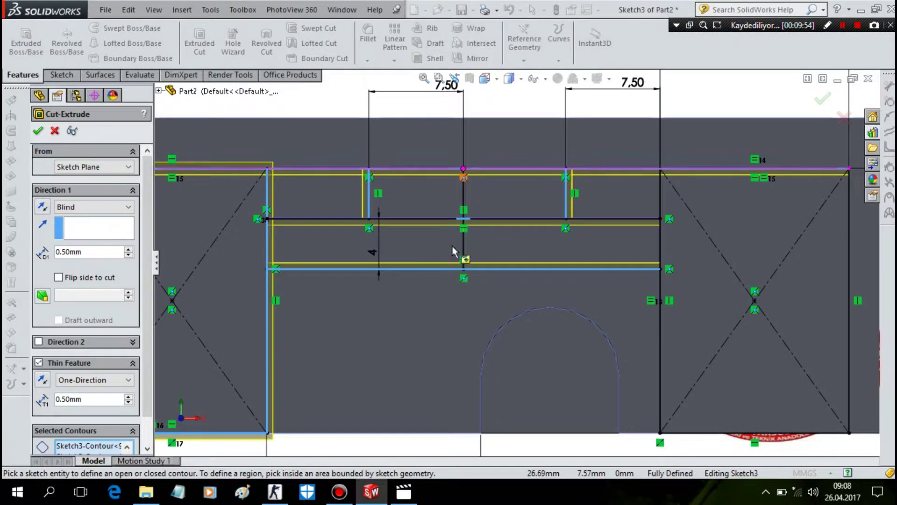
scroll(663, 274, down, 3)
scroll(669, 274, up, 3)
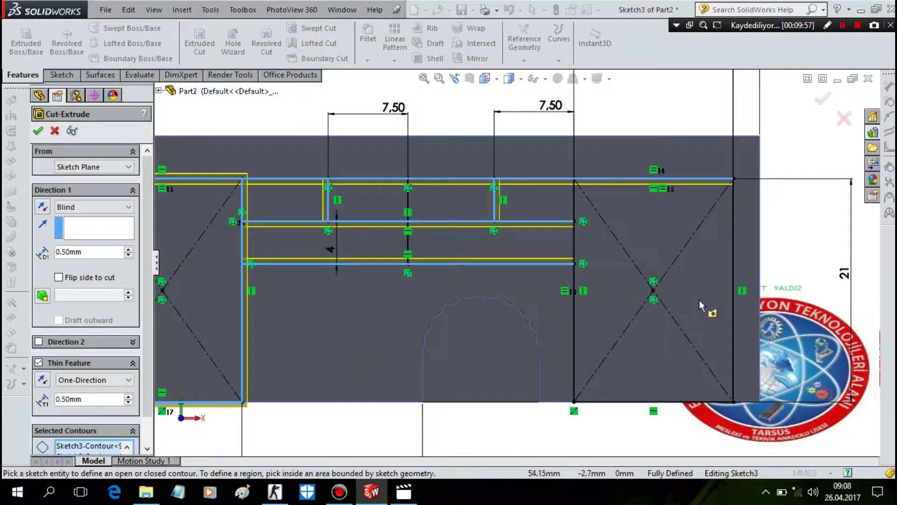
click(737, 296)
right_click(737, 297)
scroll(625, 276, down, 3)
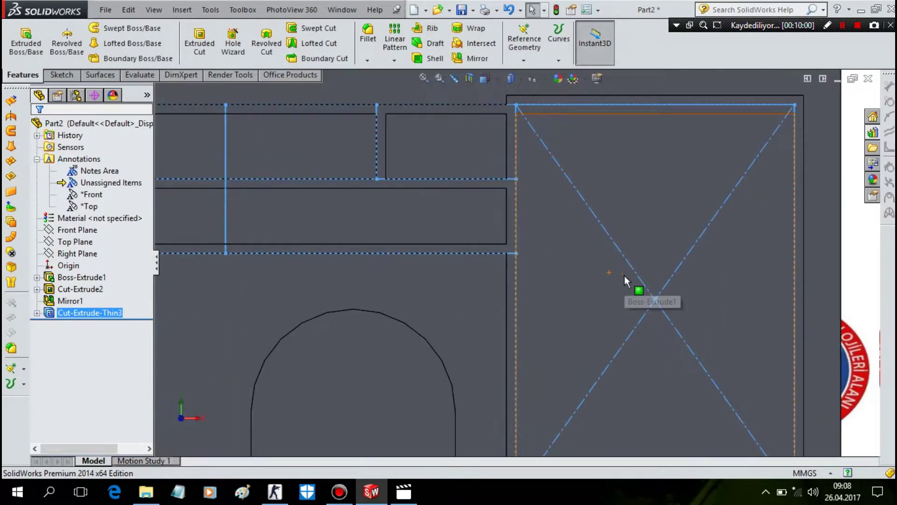
scroll(624, 276, up, 5)
middle_drag(623, 277, 637, 355)
- Apply a pale yellow colour appearance to the whole Boss-Extrude1 bus body
click(598, 363)
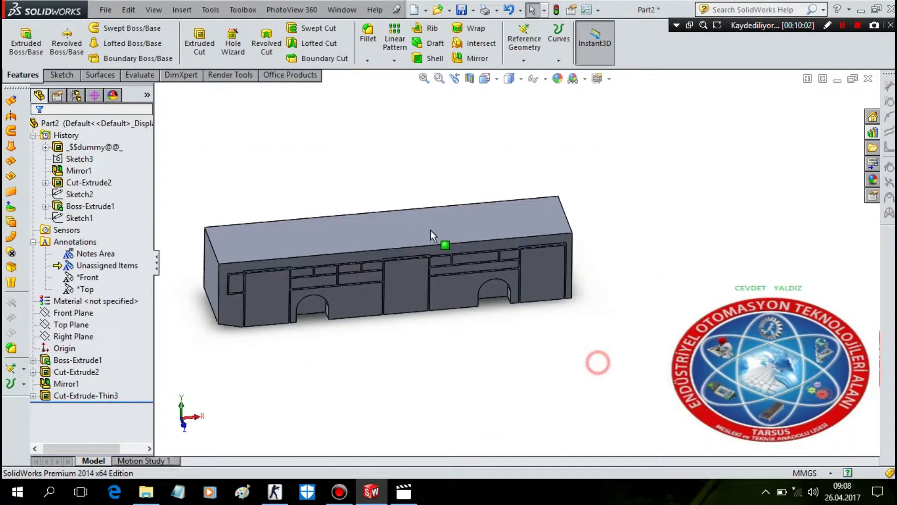
right_click(420, 229)
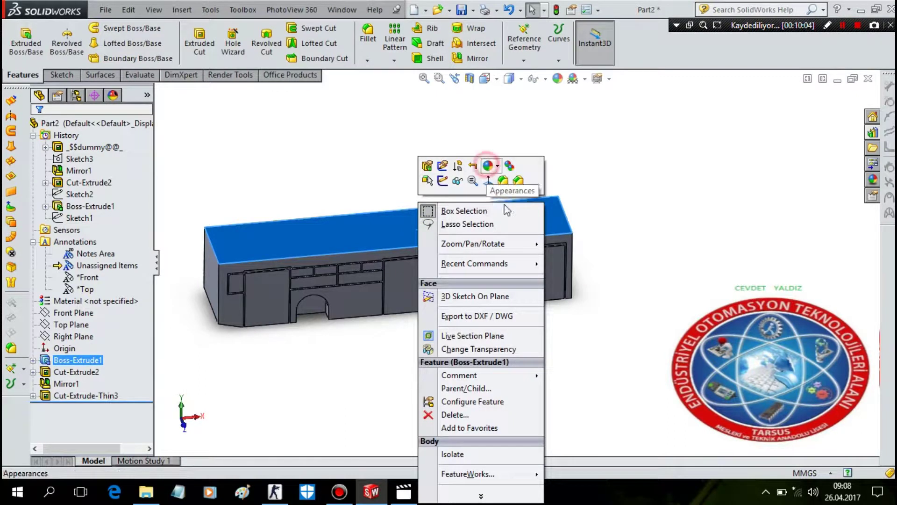
click(489, 165)
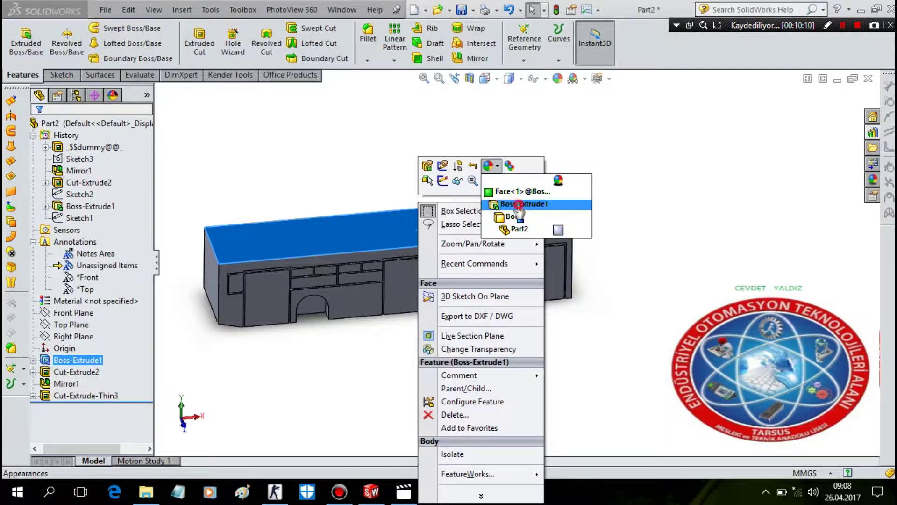
click(522, 204)
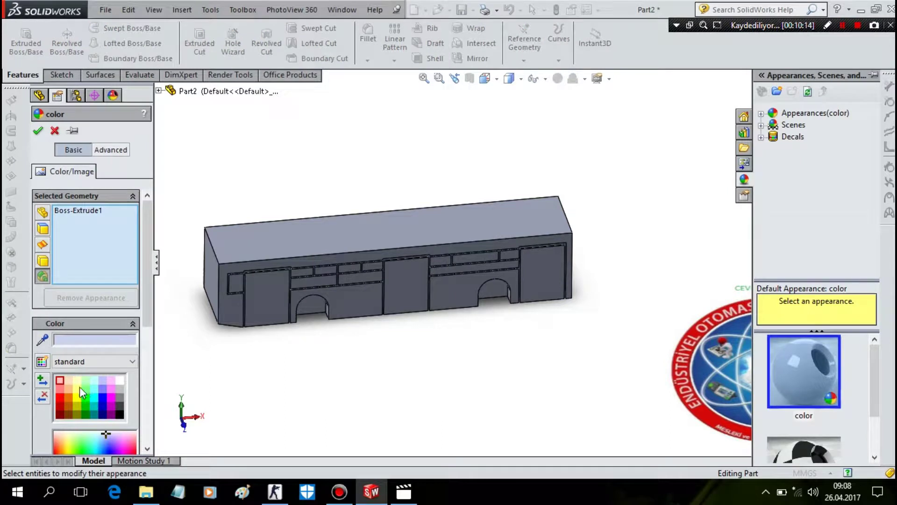
click(78, 388)
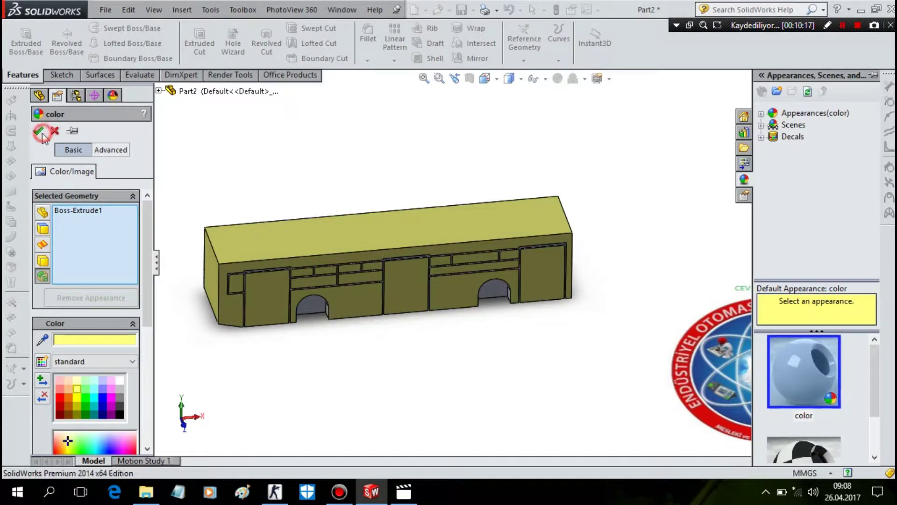
click(38, 131)
mouse_move(200, 170)
middle_down()
mouse_move(246, 147)
mouse_move(292, 215)
mouse_move(224, 178)
middle_up()
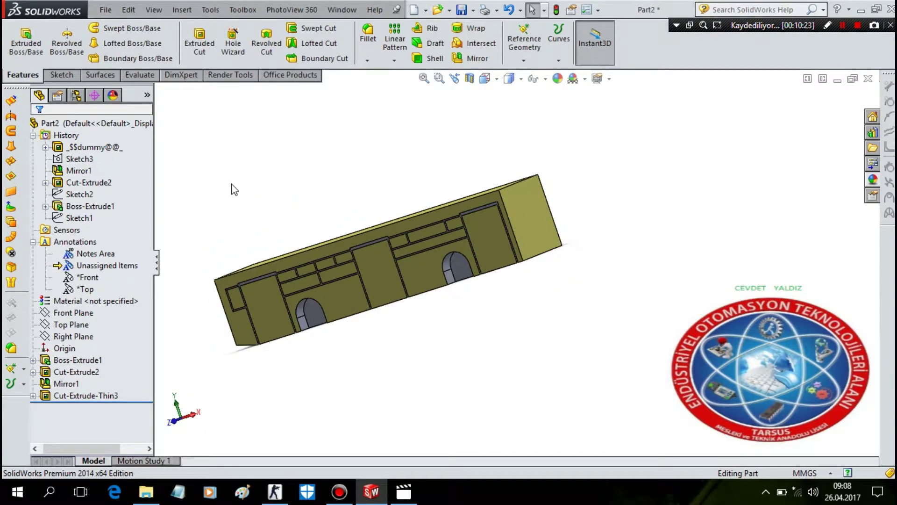
- Select the door, arched and upper window faces on the windowed side, then clear the selection
mouse_move(374, 183)
middle_down()
mouse_move(339, 233)
mouse_move(336, 297)
mouse_move(363, 255)
middle_up()
scroll(362, 255, down, 3)
click(423, 300)
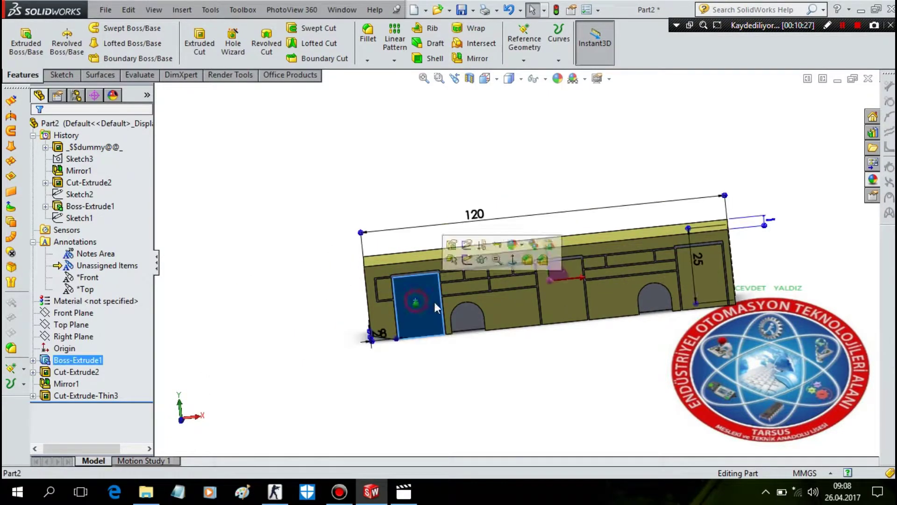
ctrl+click(504, 306)
ctrl+click(455, 287)
ctrl+click(476, 270)
ctrl+click(479, 275)
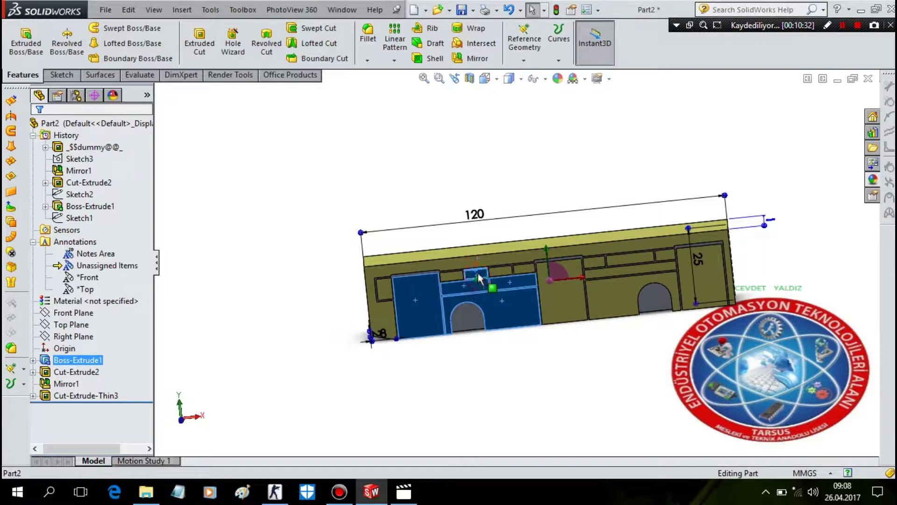
ctrl+click(481, 275)
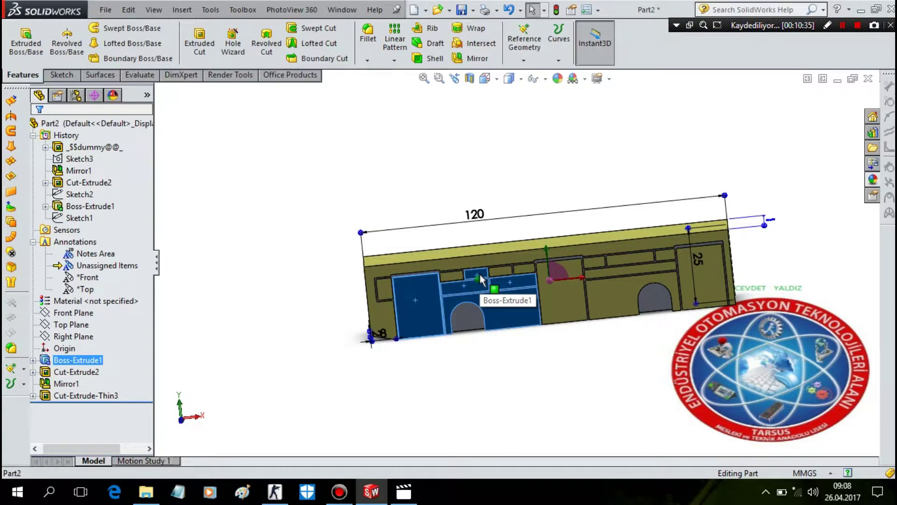
click(542, 420)
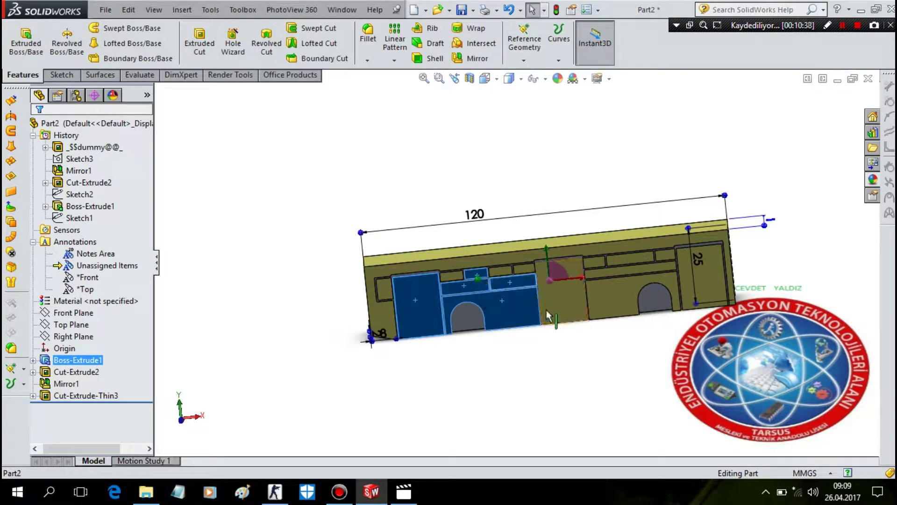
- Orbit to the plain opposite side and set that face Normal To the view
middle_drag(542, 421, 539, 311)
right_click(532, 241)
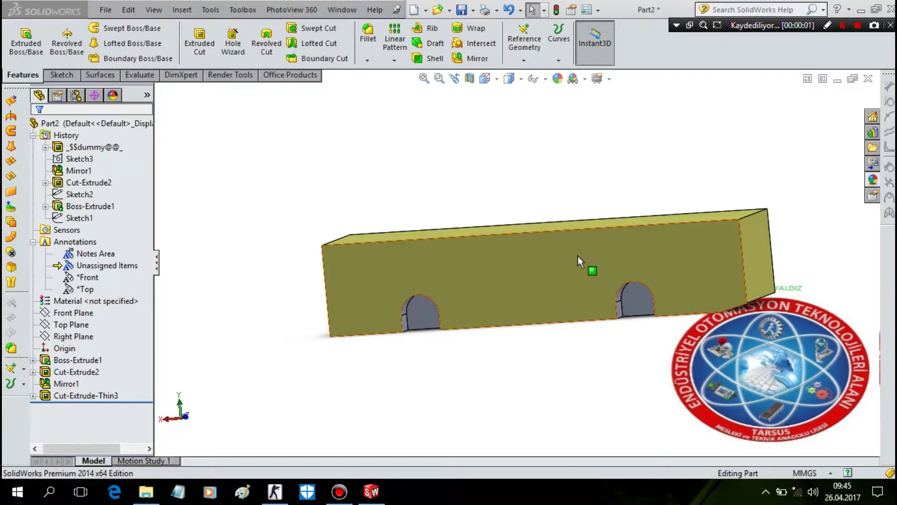
right_click(577, 256)
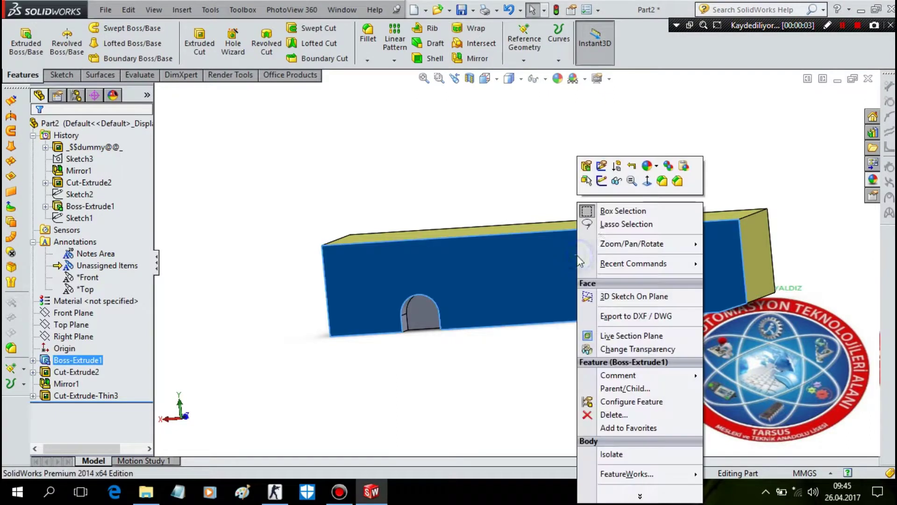
middle_drag(593, 194, 564, 229)
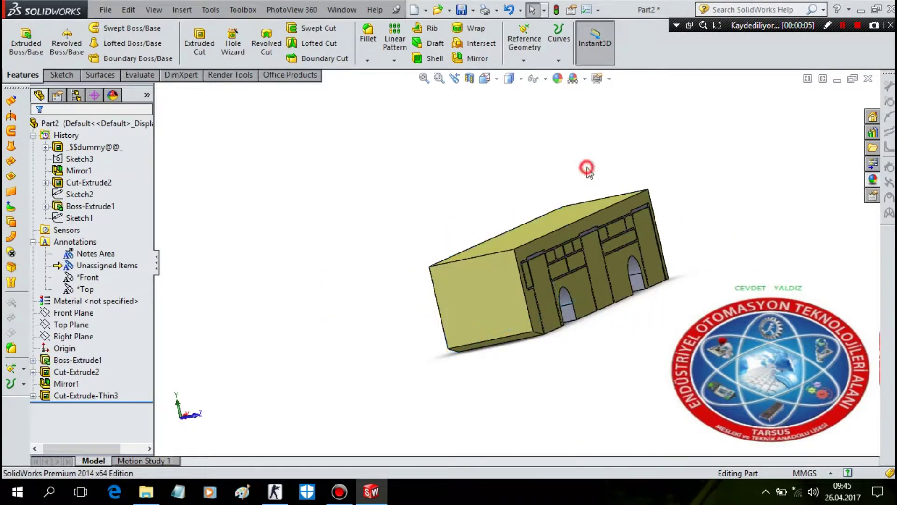
right_click(565, 229)
click(584, 176)
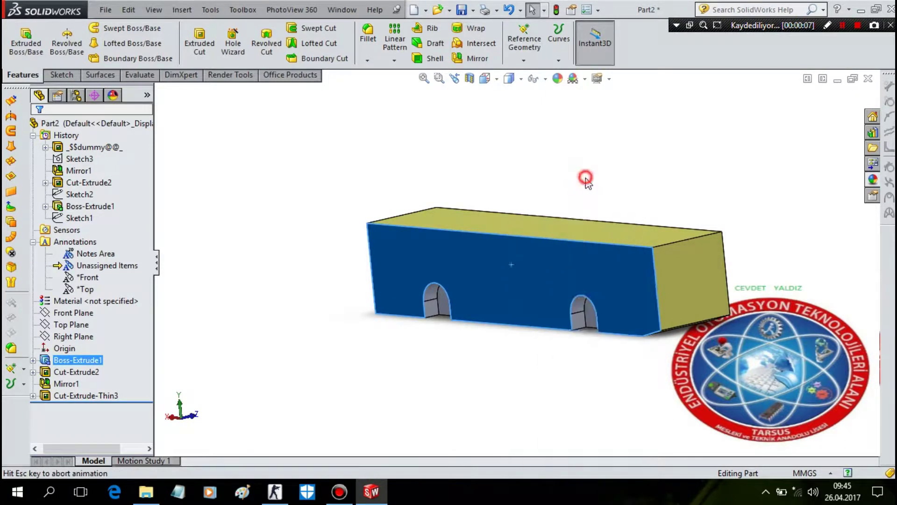
- Draw a center rectangle near the right end of the plain side face
click(62, 79)
click(86, 44)
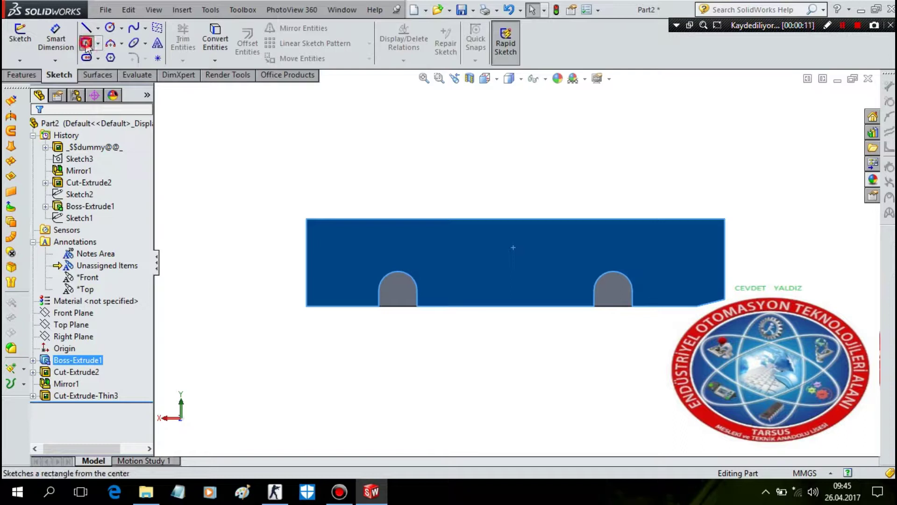
click(663, 251)
click(705, 233)
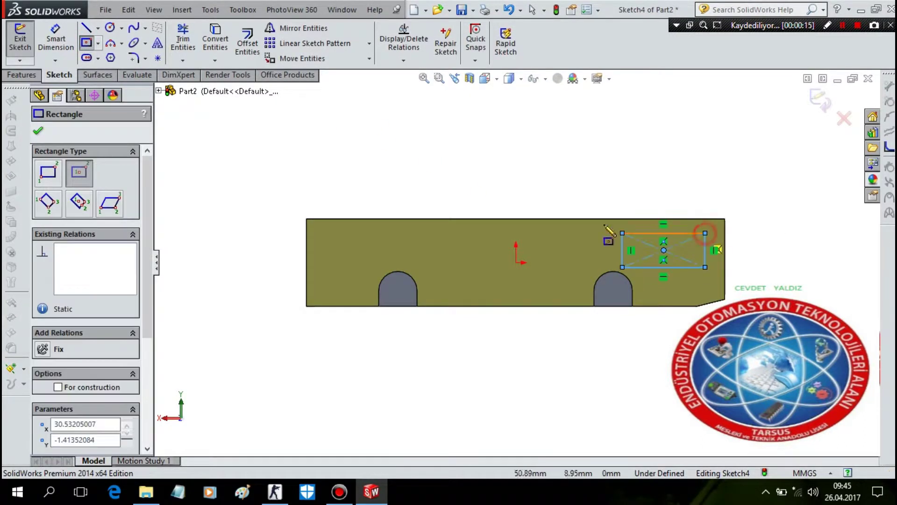
key(Escape)
- Dimension the rectangle 2.5 mm from the body's right end and 17.5 mm wide
click(56, 39)
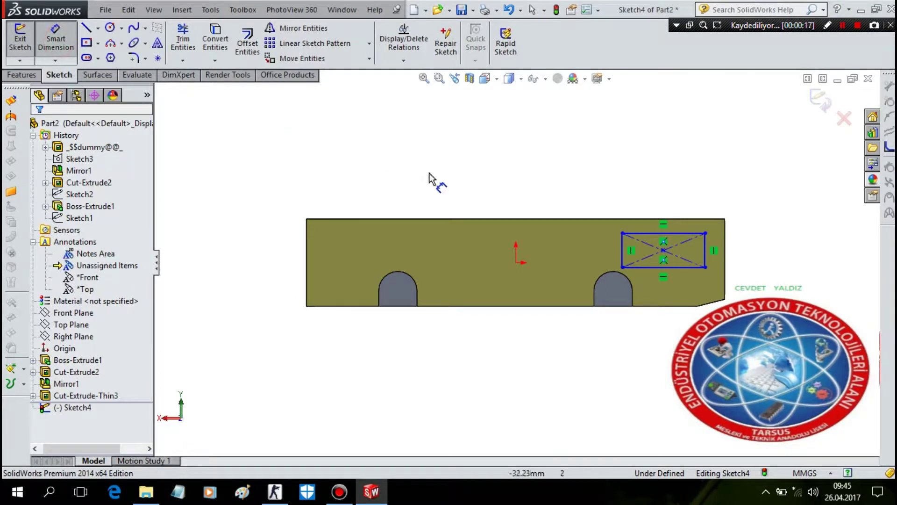
click(708, 255)
click(725, 186)
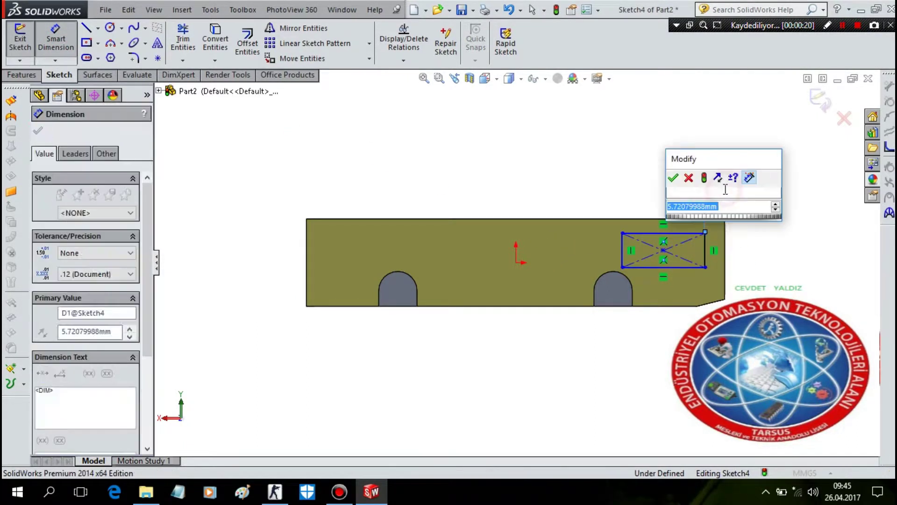
text(2.5)
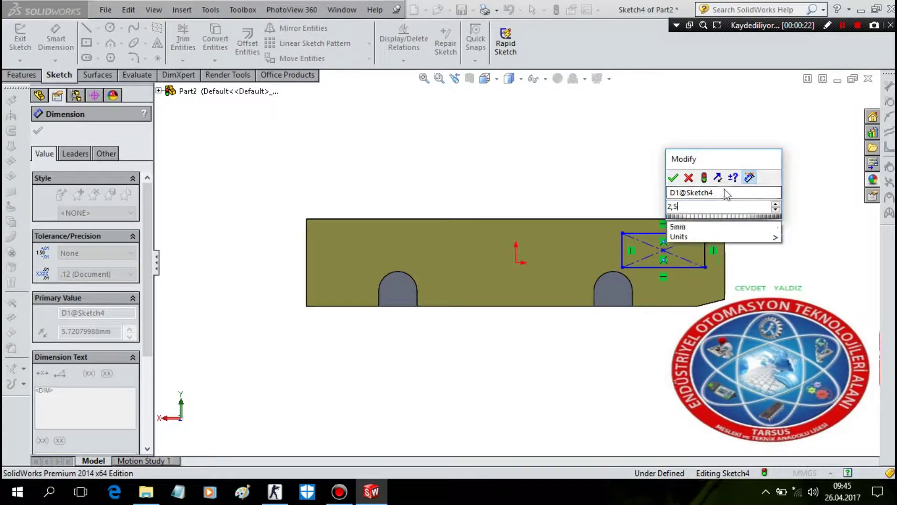
key(Return)
click(675, 232)
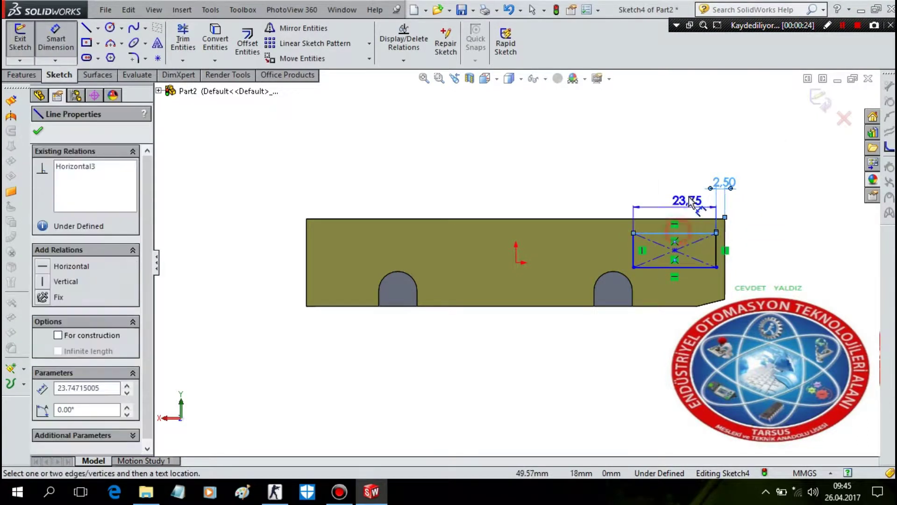
click(687, 196)
text(17.5)
key(Return)
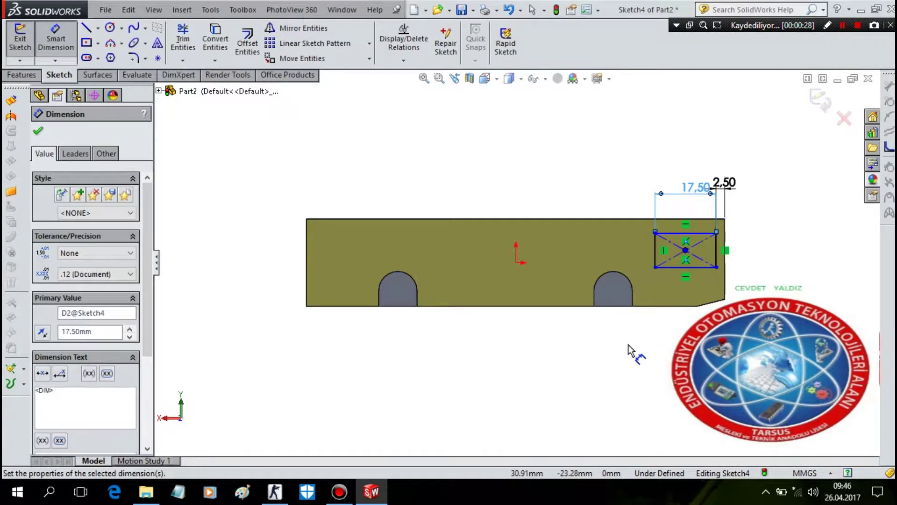
- Set the rectangle height to 8 mm and its top 4 mm below the body's top edge
click(658, 260)
click(579, 253)
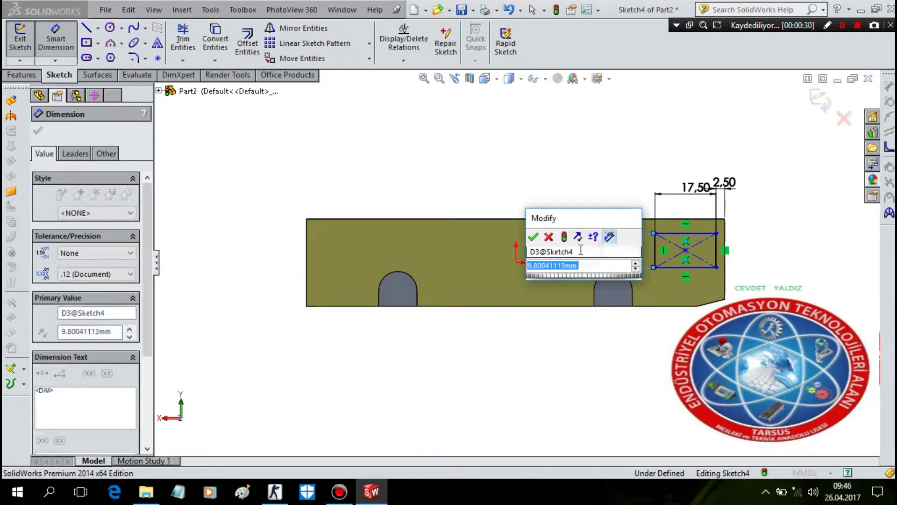
text(8)
key(Return)
text(8)
key(Return)
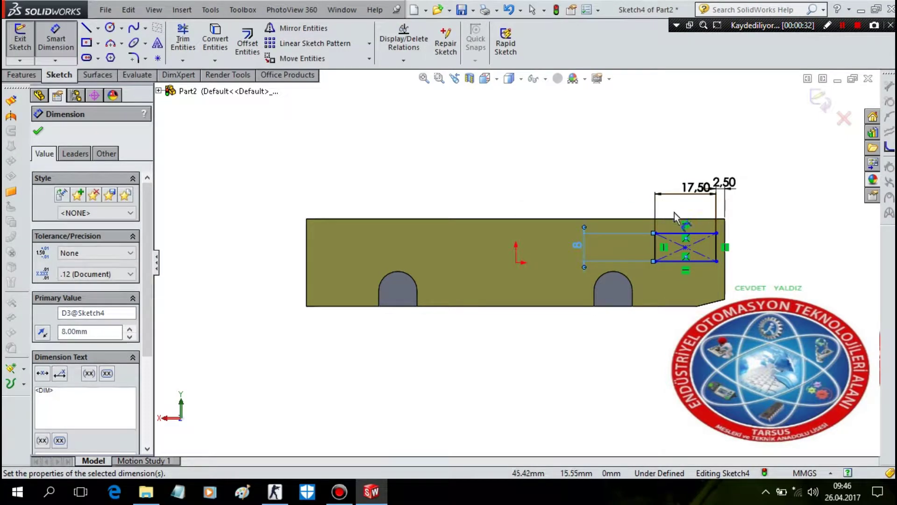
click(668, 233)
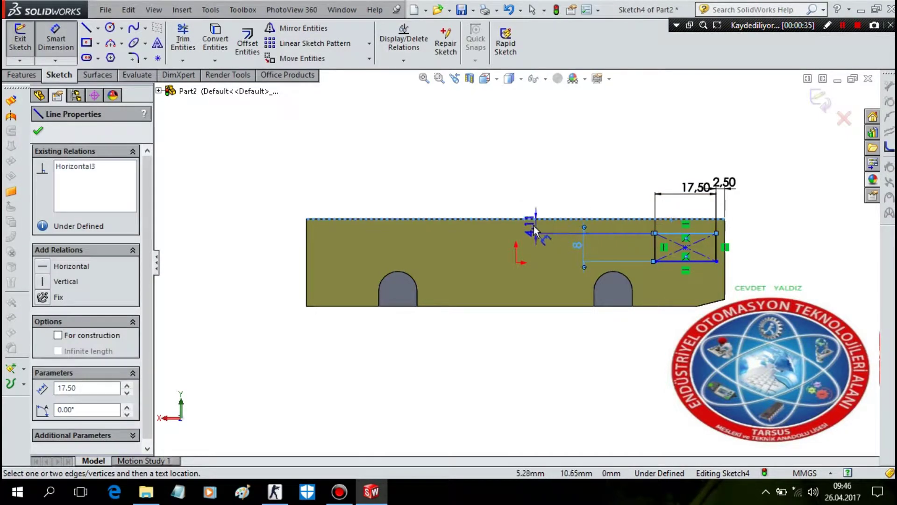
click(533, 226)
text(4)
key(Return)
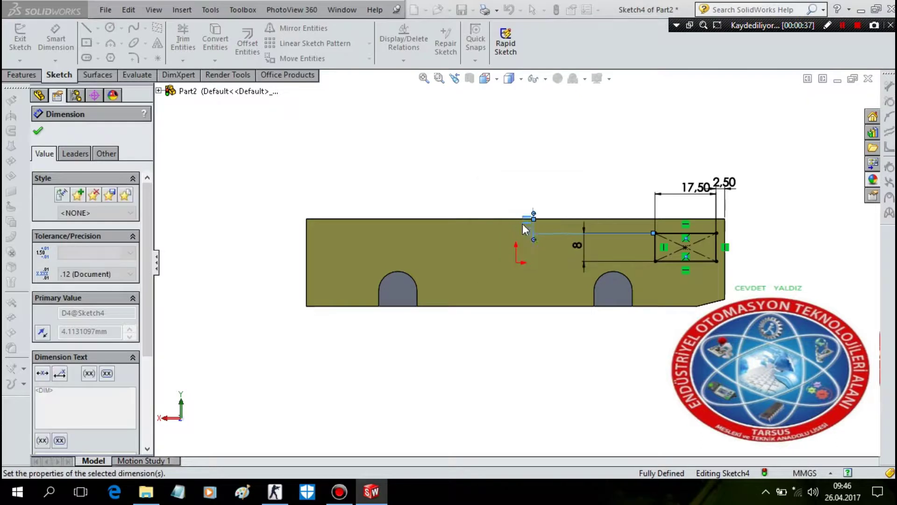
scroll(705, 228, down, 2)
scroll(710, 259, down, 2)
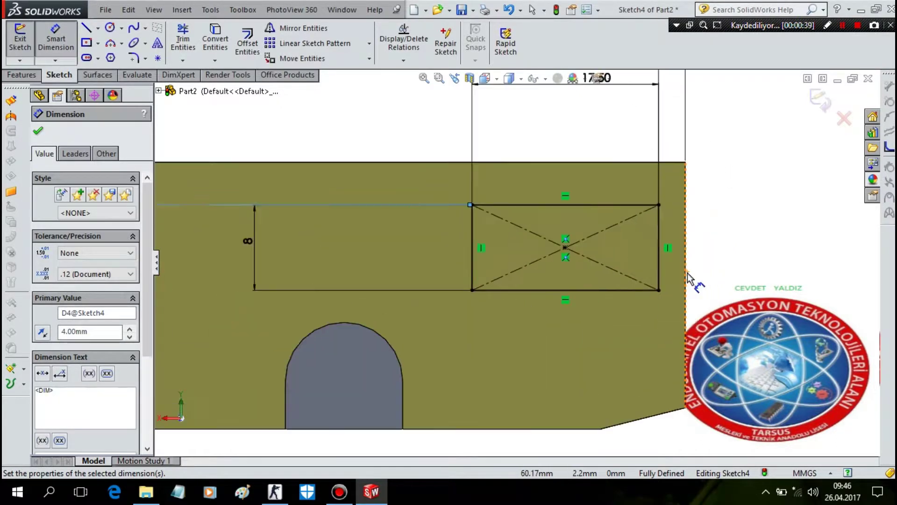
- Draw a horizontal line between the rectangle's left and right edge midpoints
click(86, 28)
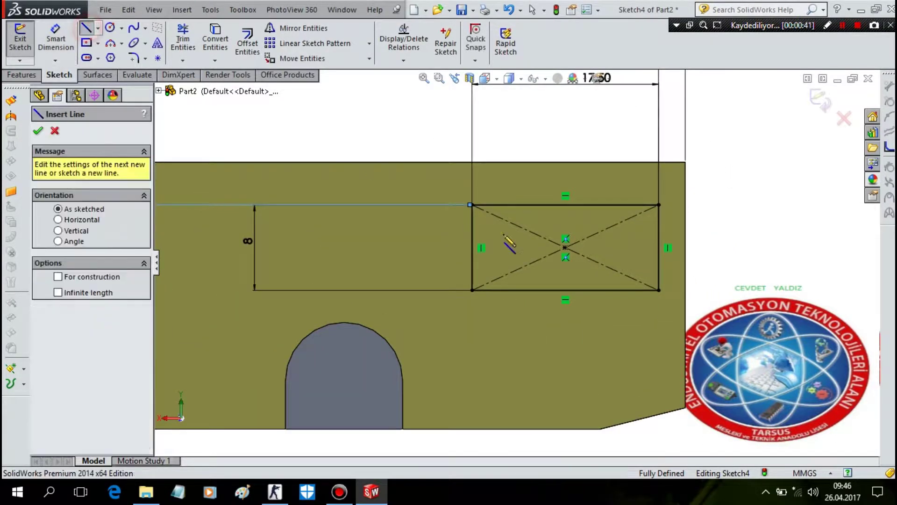
click(472, 248)
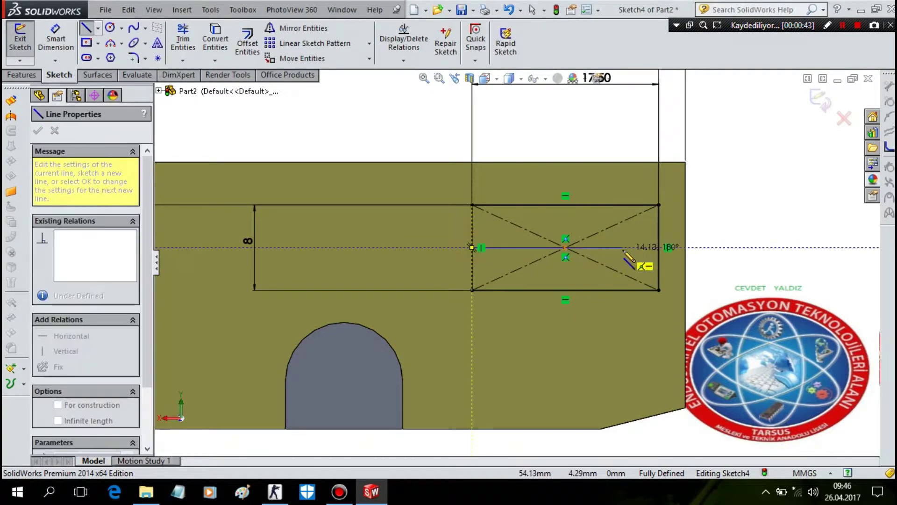
click(658, 247)
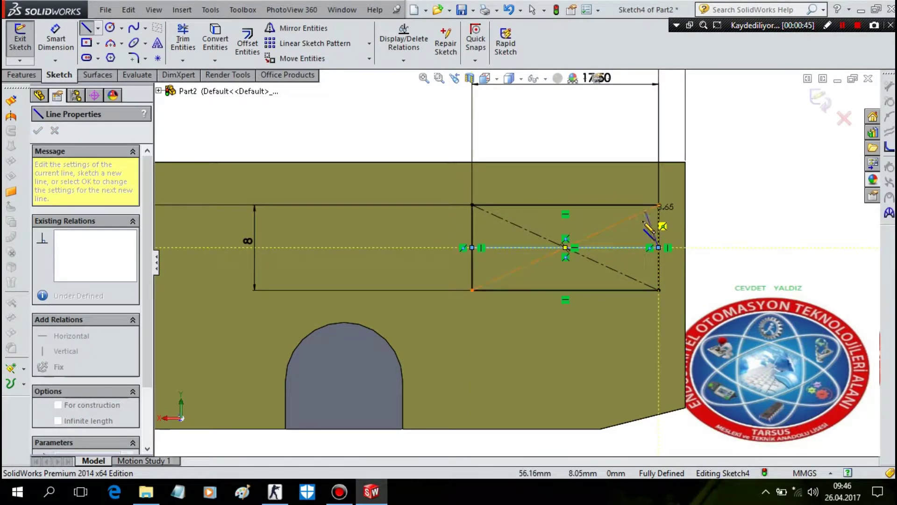
key(Escape)
- Draw a vertical line from the rectangle's centre up to its top-edge midpoint
key(Return)
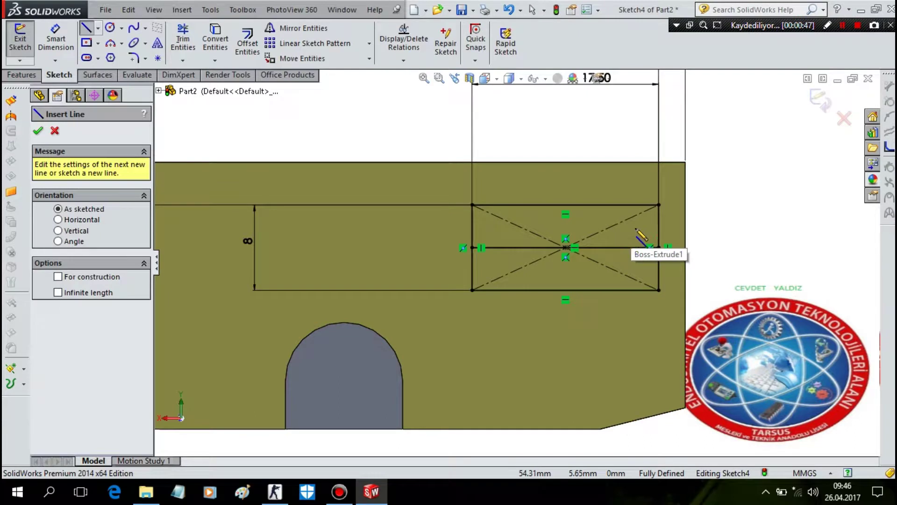
click(565, 247)
double_click(565, 204)
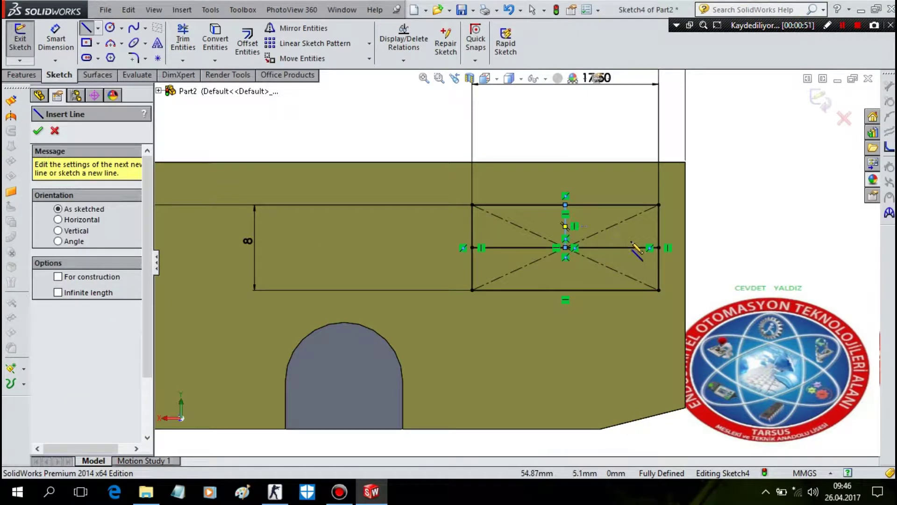
key(Escape)
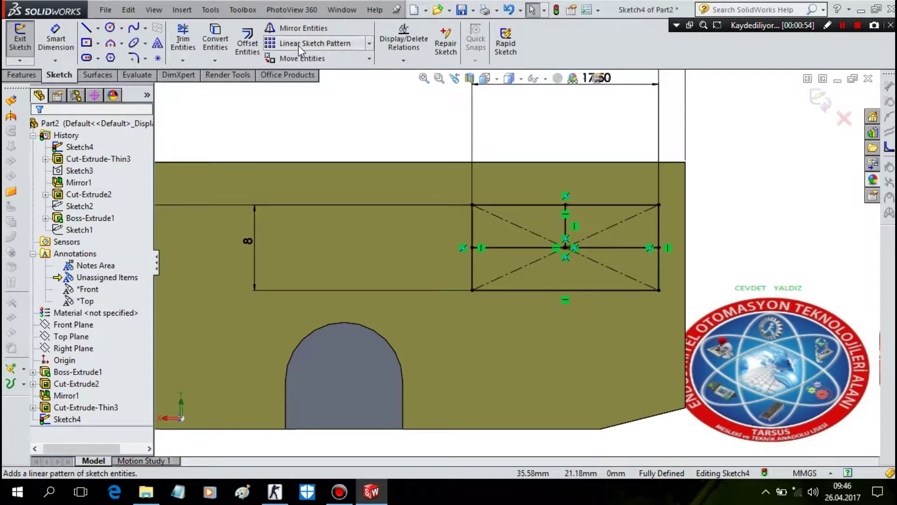
click(22, 75)
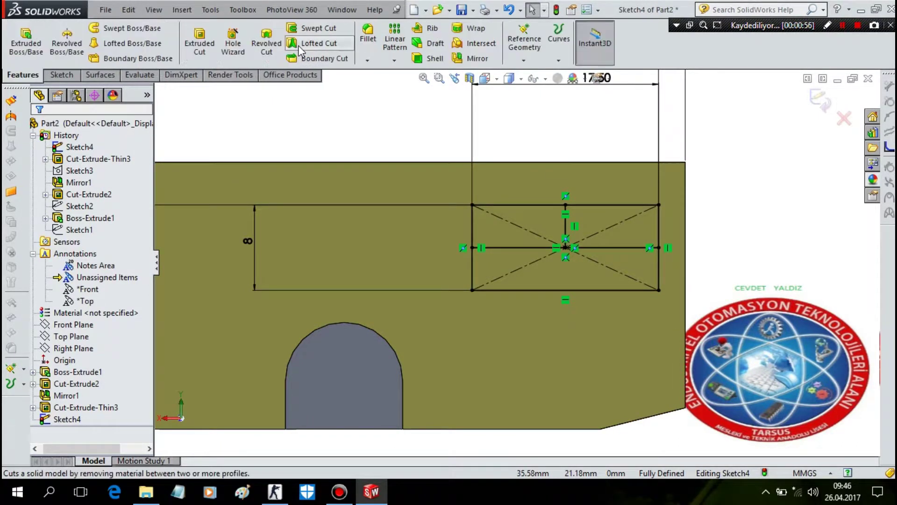
click(98, 75)
click(63, 75)
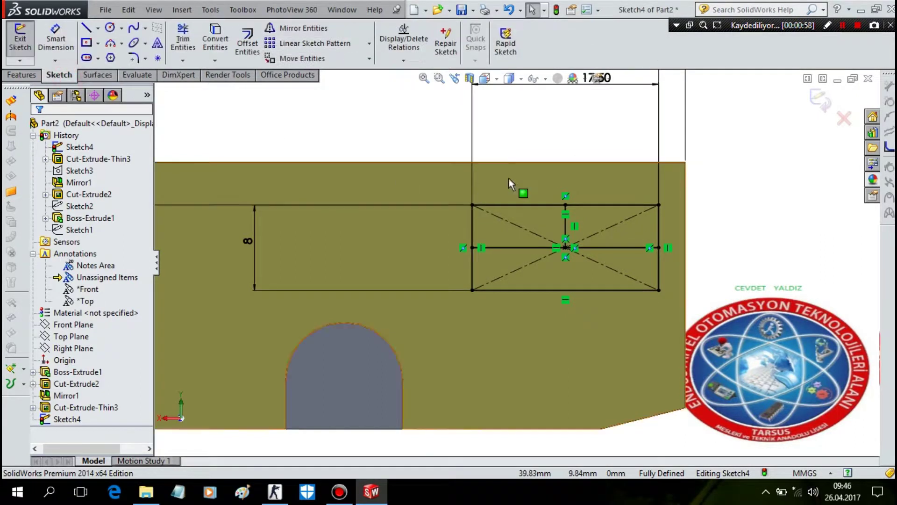
- Set up a Linear Sketch Pattern along the top edge with the rectangle edges and horizontal centre line
click(309, 43)
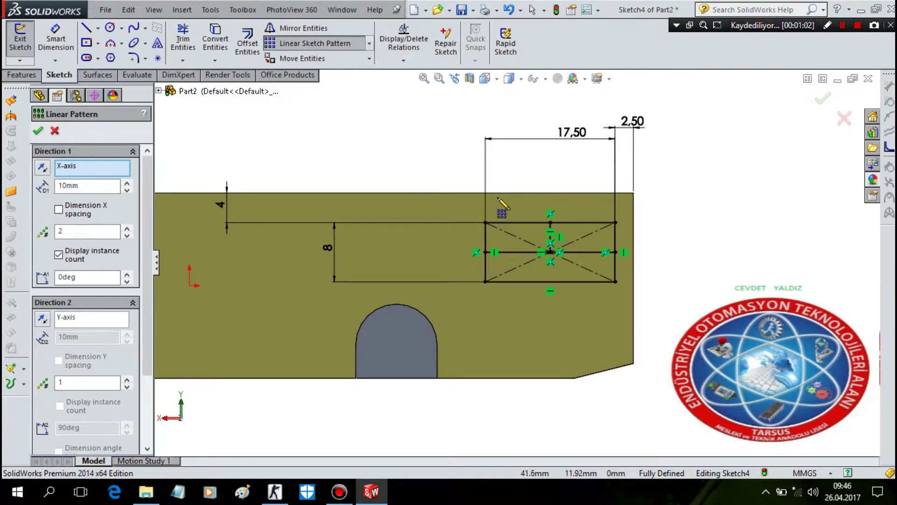
click(454, 192)
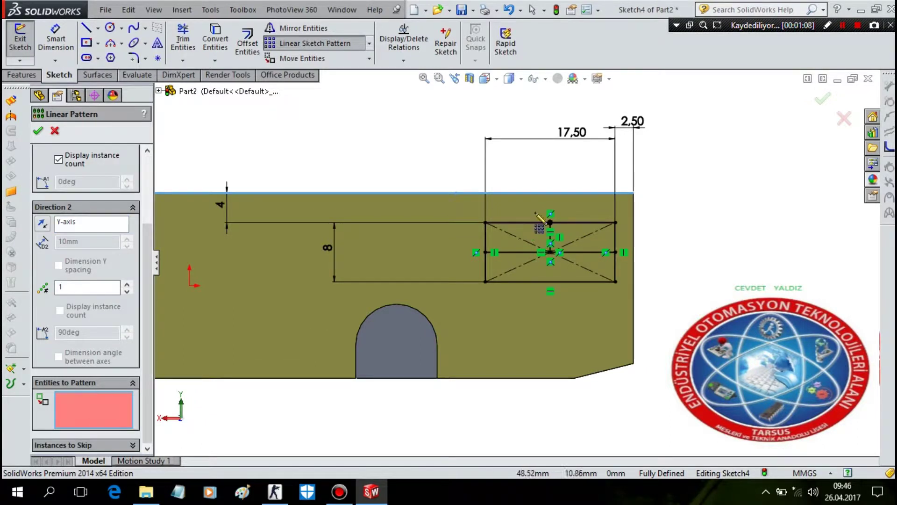
click(488, 252)
click(486, 240)
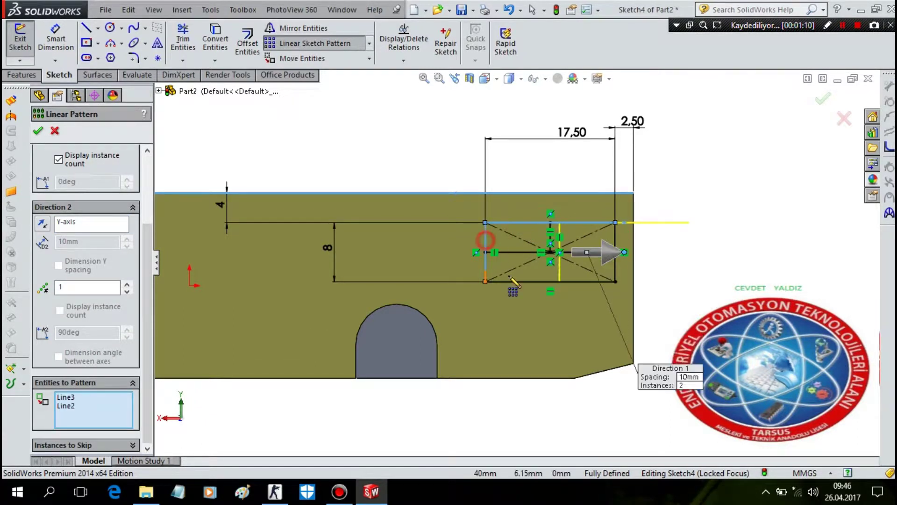
click(527, 283)
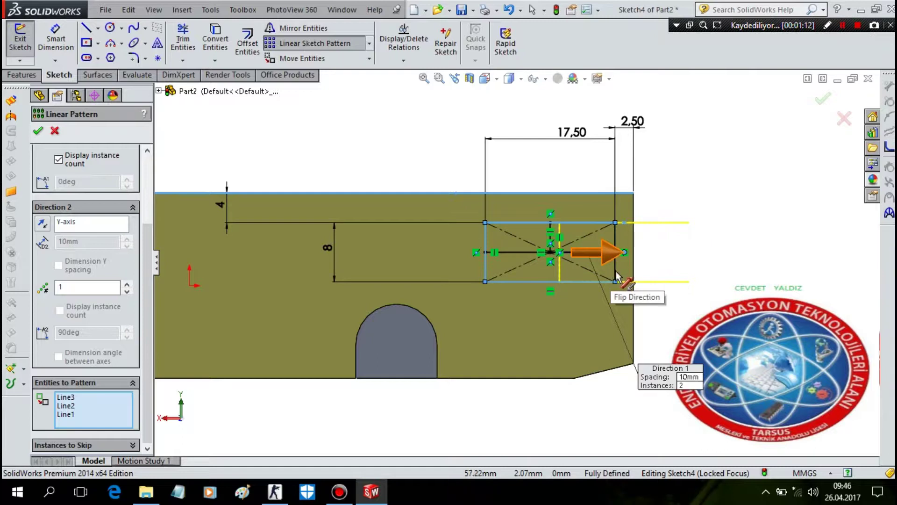
click(615, 270)
click(519, 254)
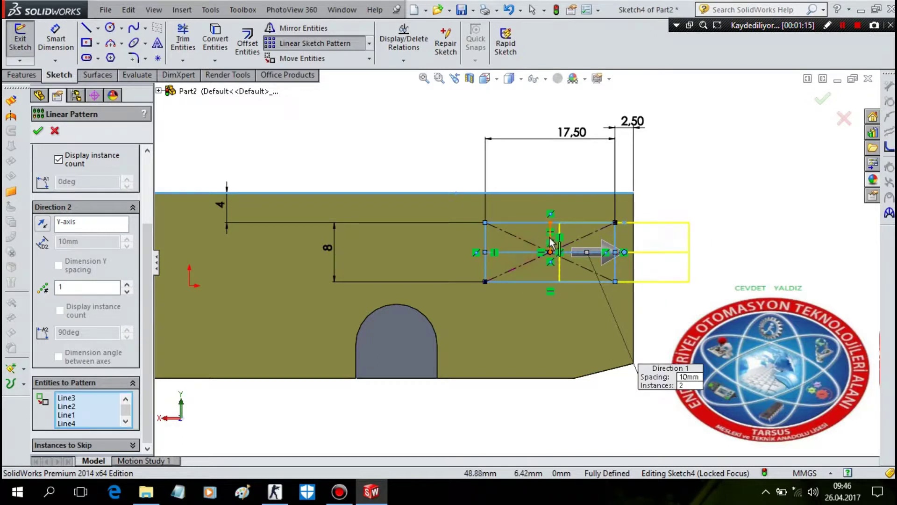
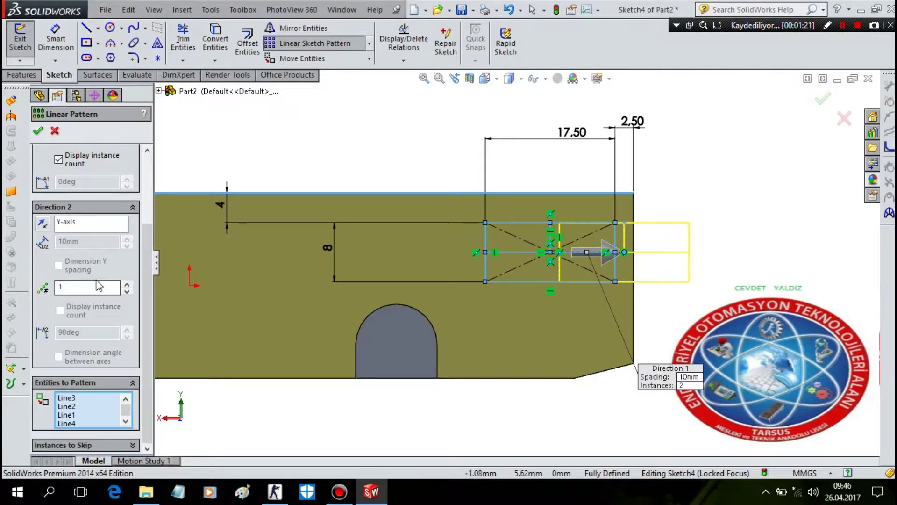
- Reverse the pattern direction and set 6 window instances spaced 17.5 mm apart
scroll(93, 291, up, 3)
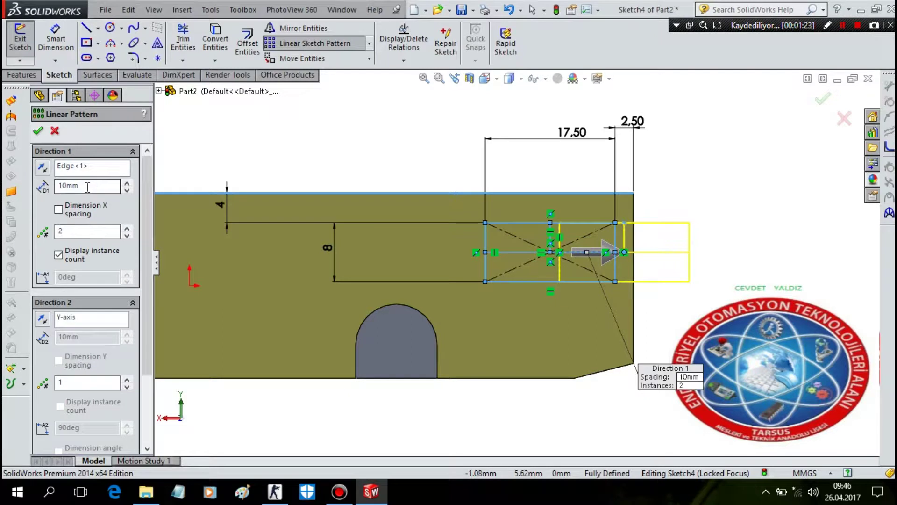
click(42, 167)
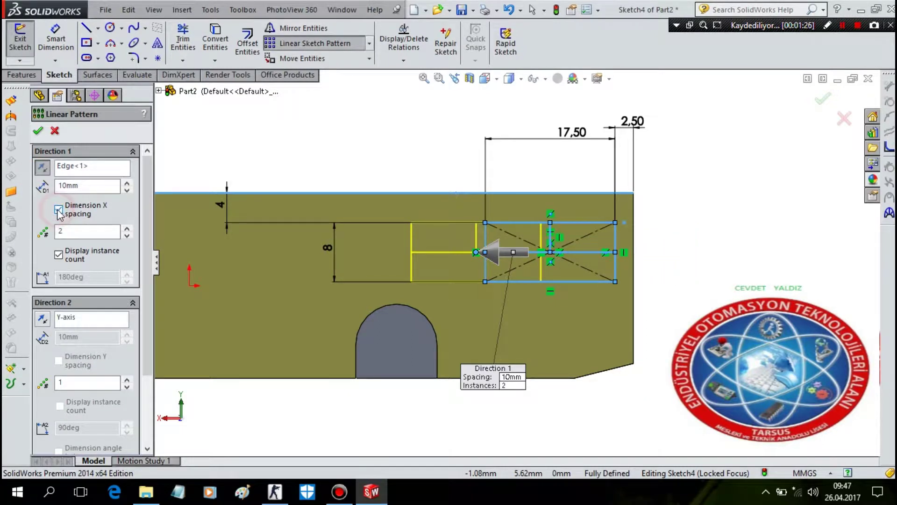
drag(56, 235, 4, 232)
text(6)
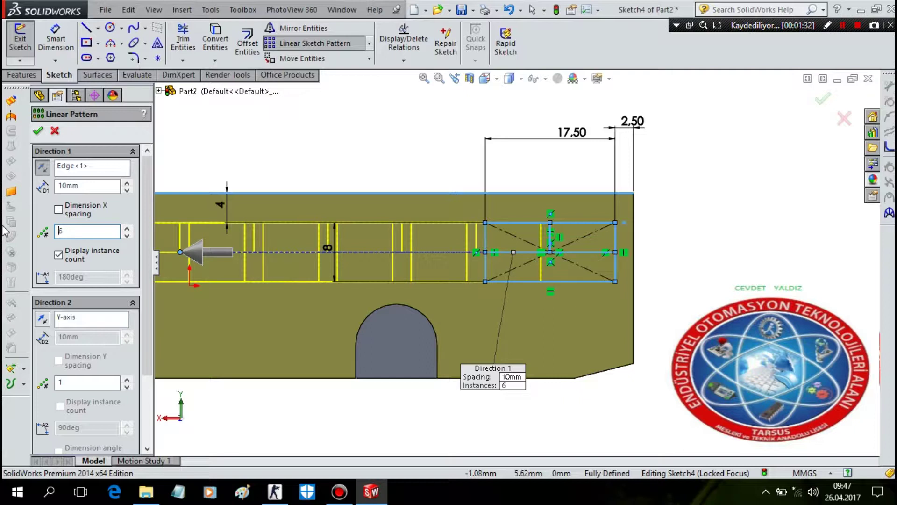
click(96, 186)
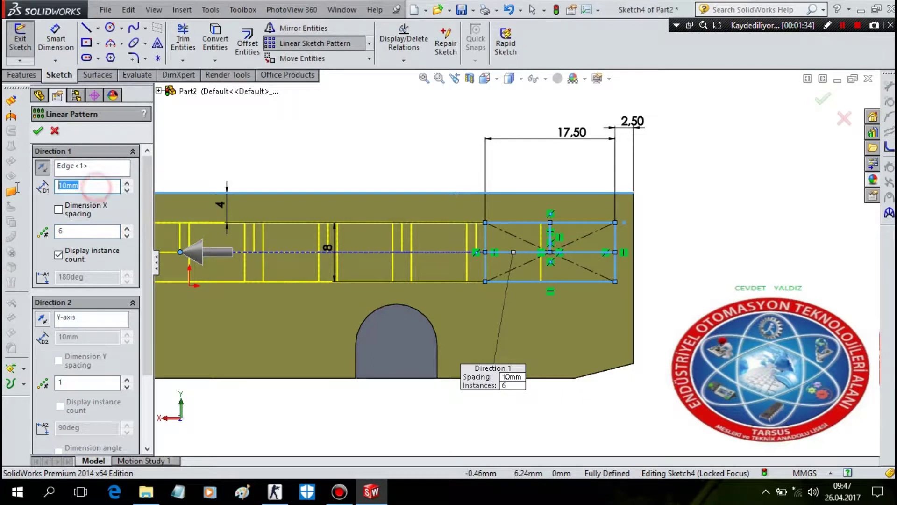
text(17.)
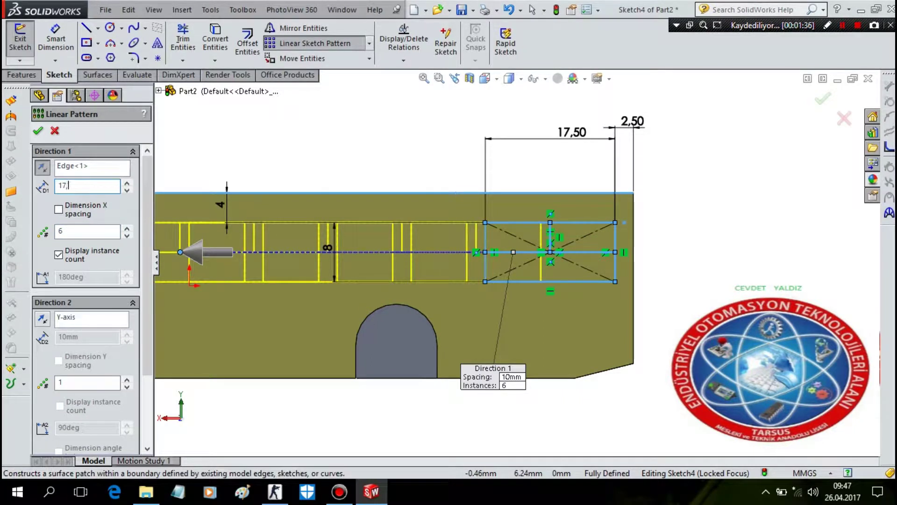
text(5)
key(Return)
click(99, 232)
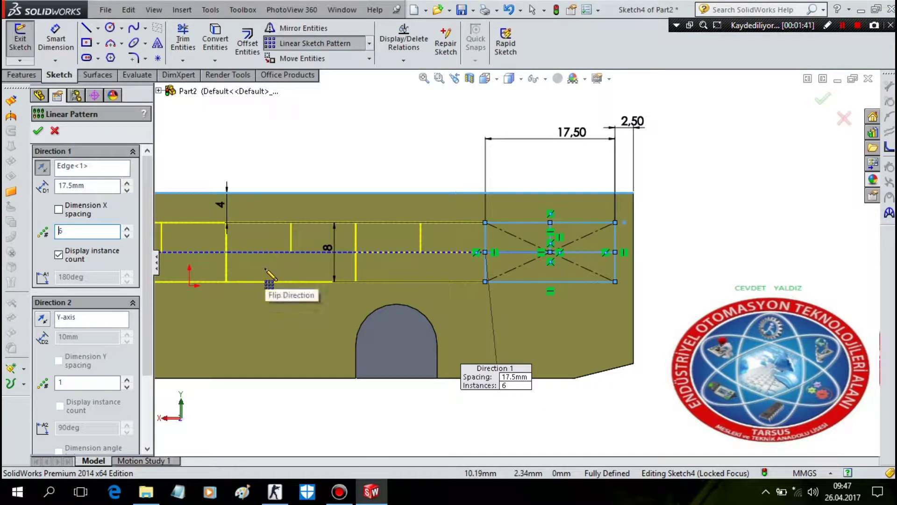
scroll(327, 175, up, 4)
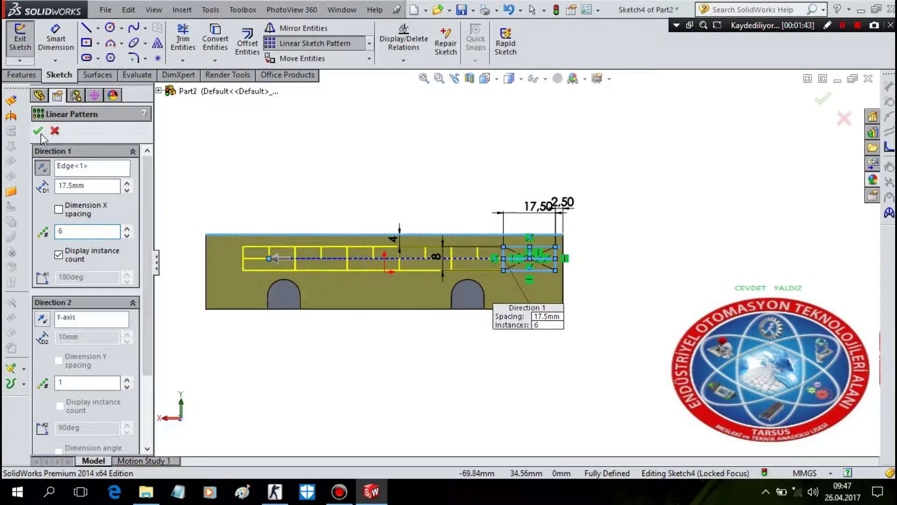
- Accept the six-window pattern and start a thin-feature extruded cut from Sketch4
click(38, 131)
scroll(354, 279, down, 4)
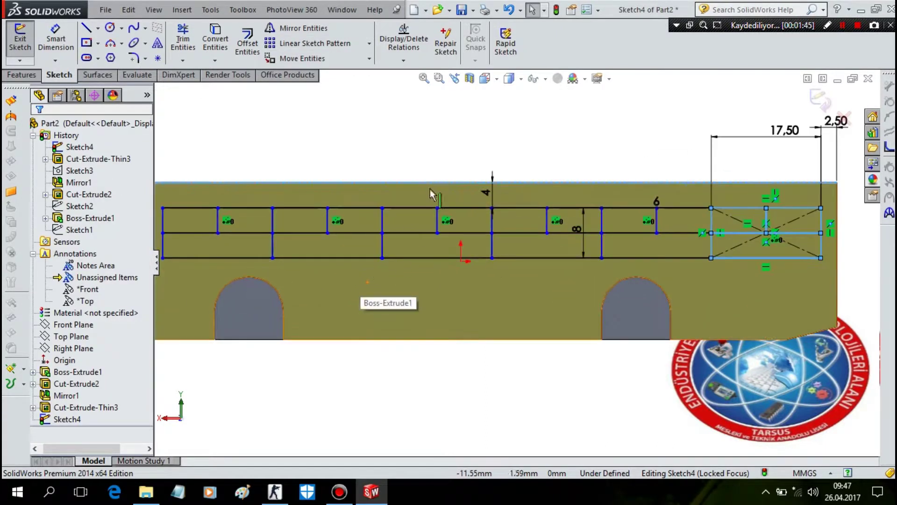
key(z)
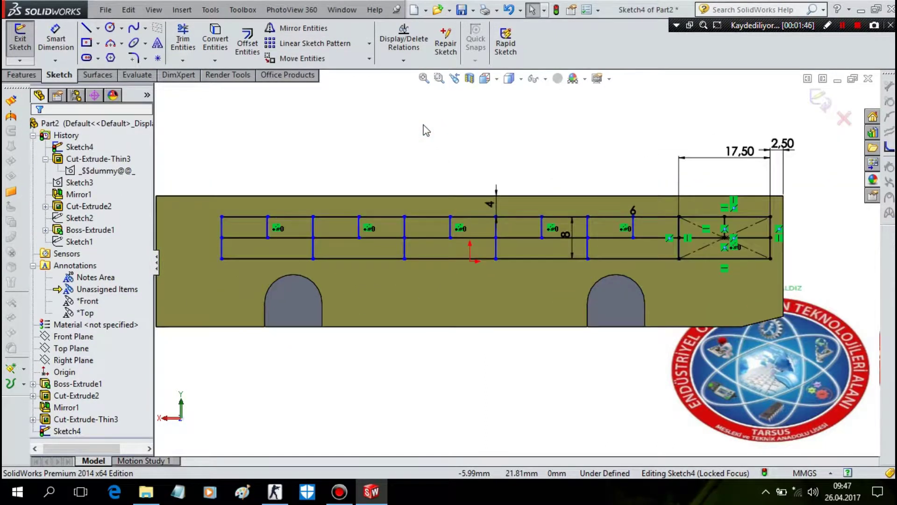
key(z)
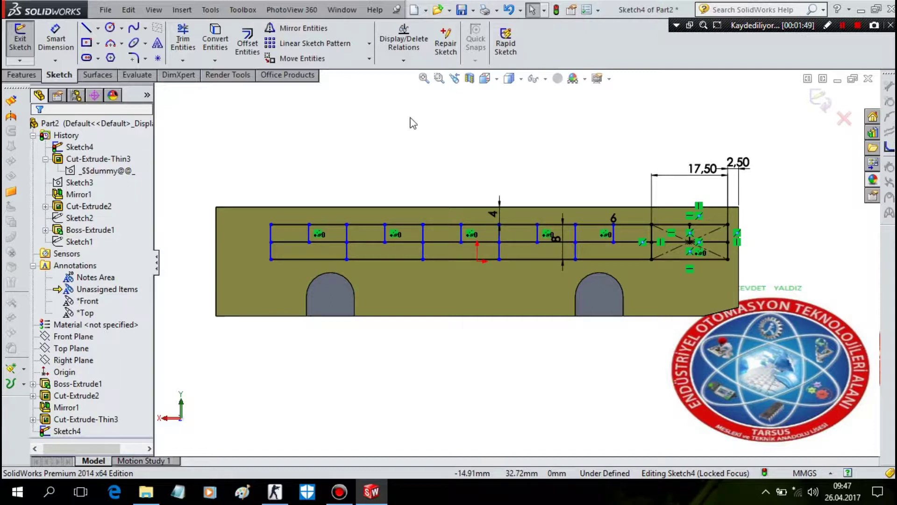
click(23, 76)
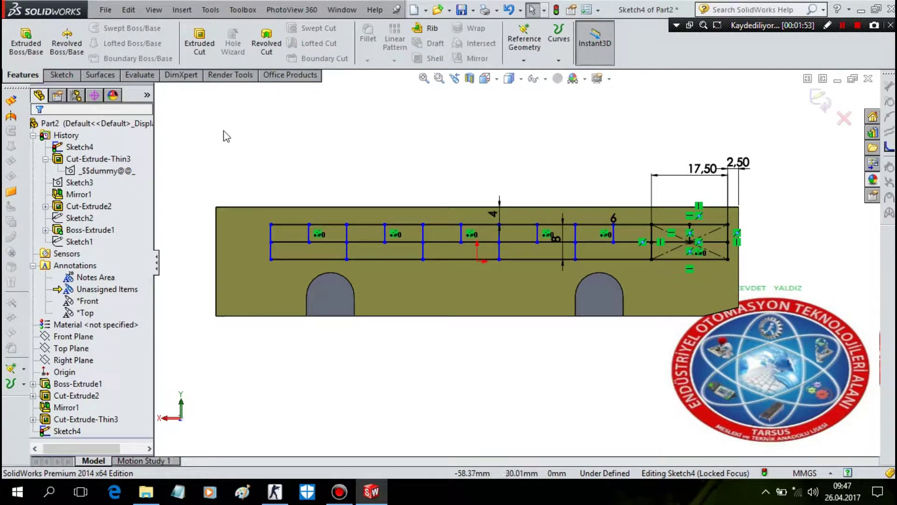
click(200, 42)
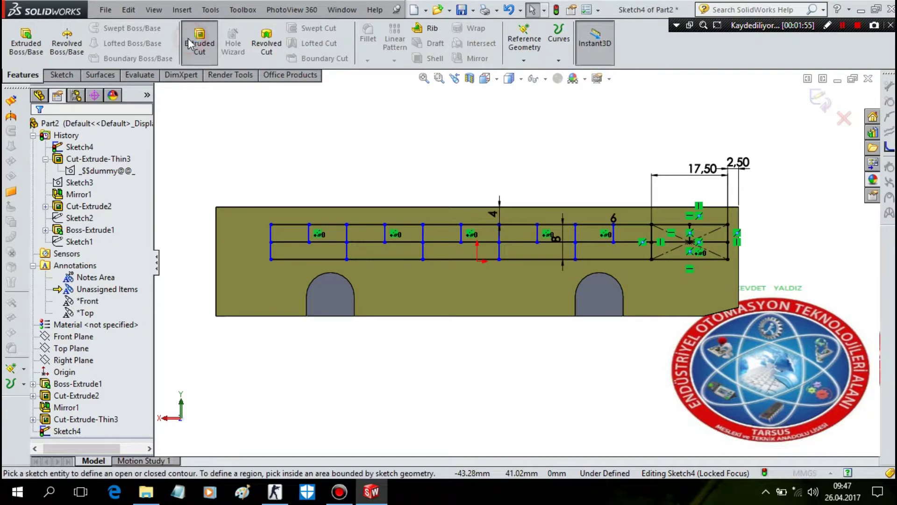
click(39, 364)
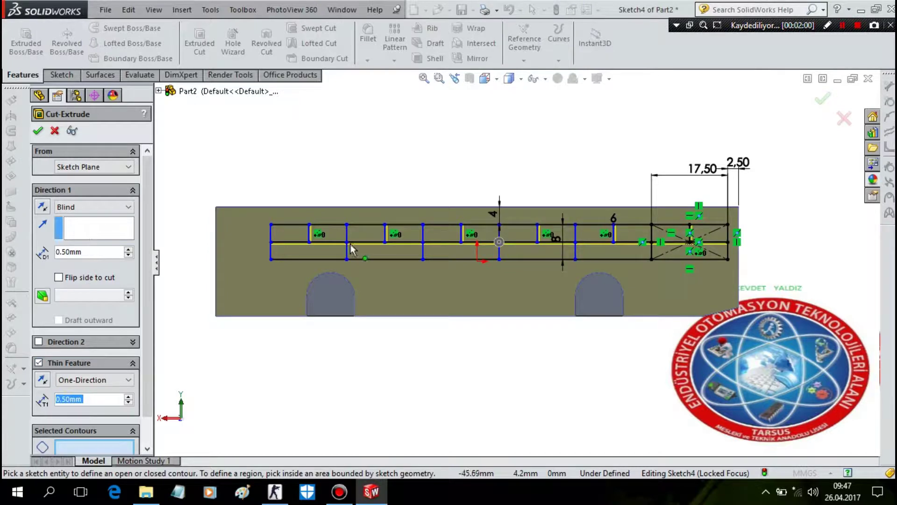
- Select the six window contours and the centre dividing line for the cut
click(329, 260)
click(381, 261)
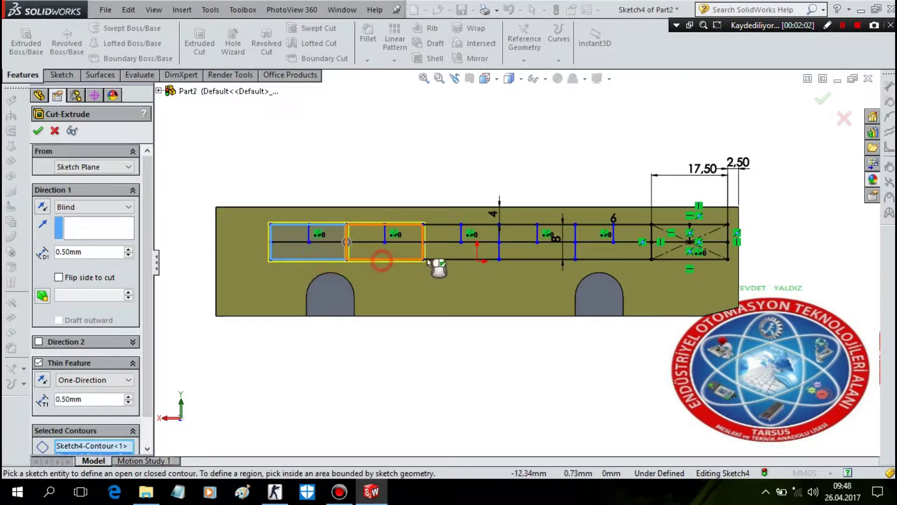
click(466, 259)
click(537, 259)
click(622, 259)
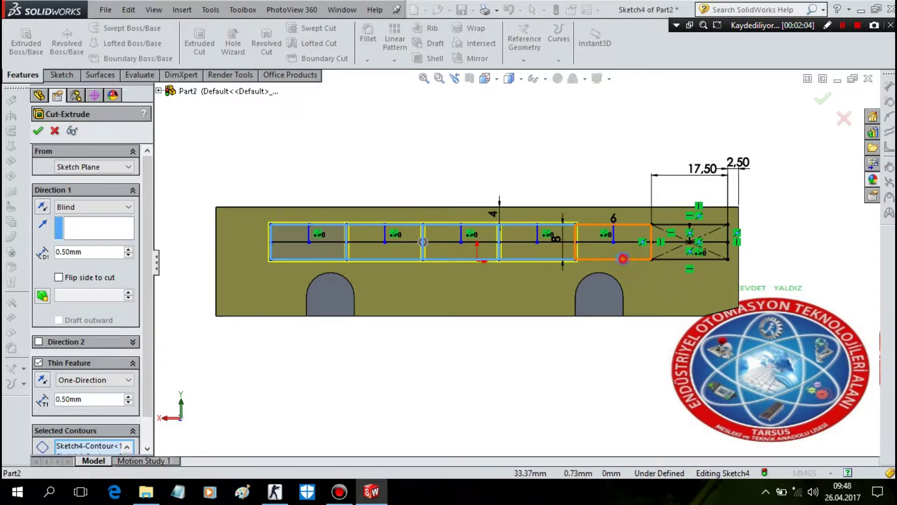
click(710, 262)
click(621, 243)
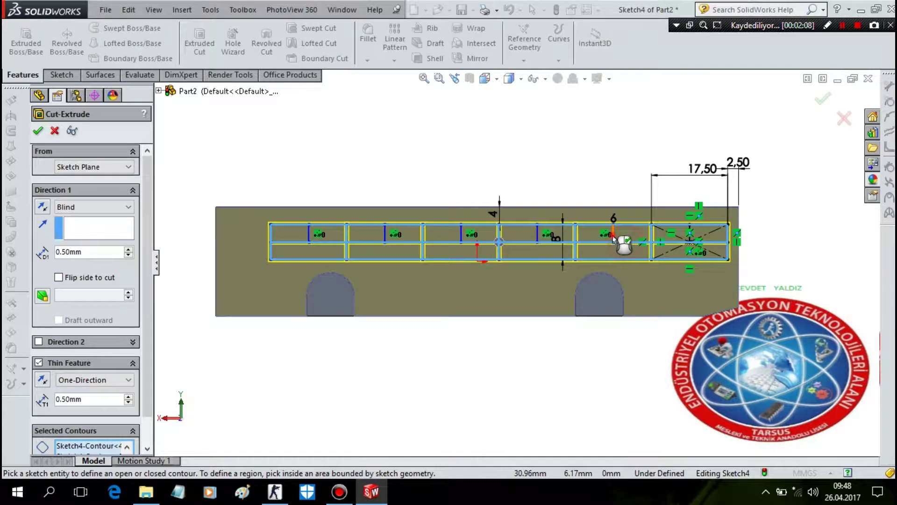
scroll(690, 235, down, 2)
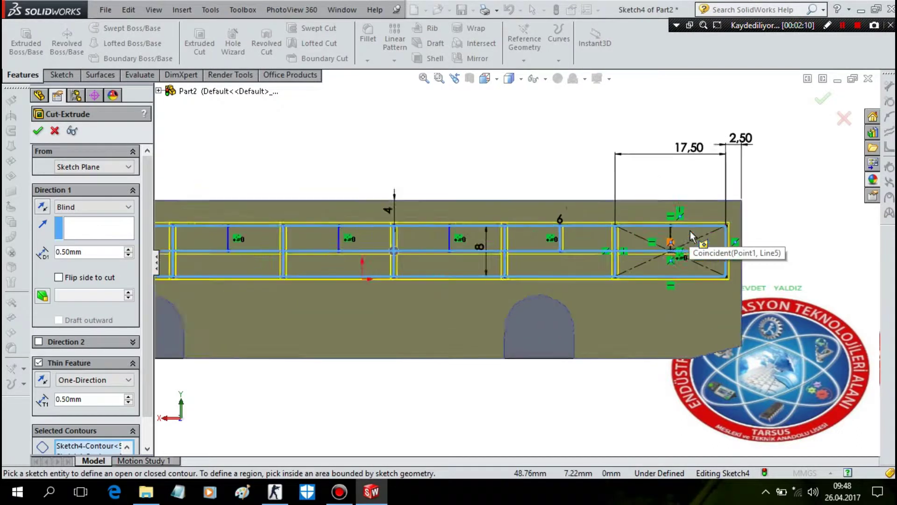
scroll(691, 235, down, 1)
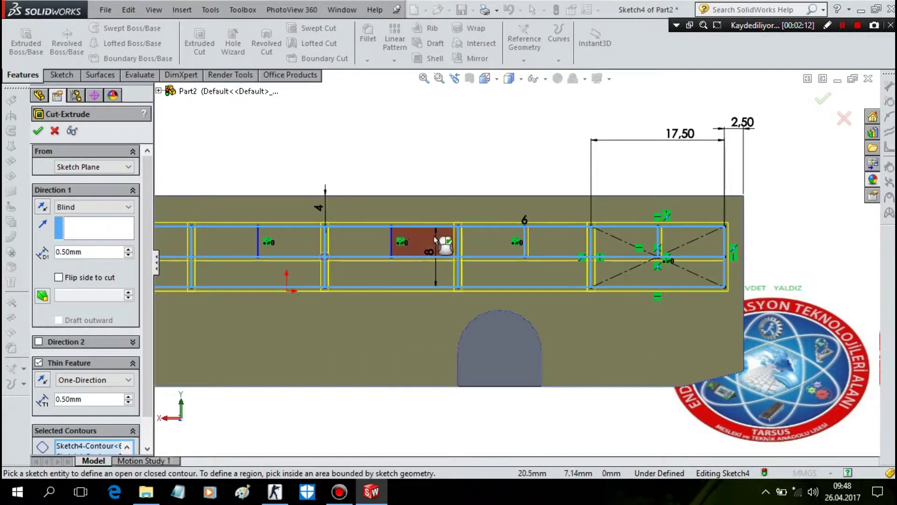
- Add the remaining left-end window contours and apply the 0.5 mm thin cut
click(401, 252)
click(253, 240)
scroll(256, 245, up, 2)
scroll(259, 253, up, 1)
click(262, 256)
click(326, 256)
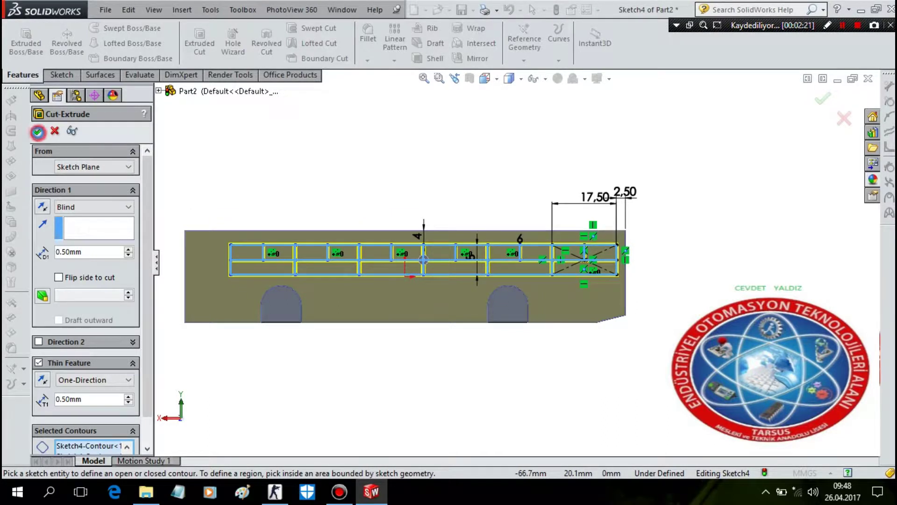
click(38, 133)
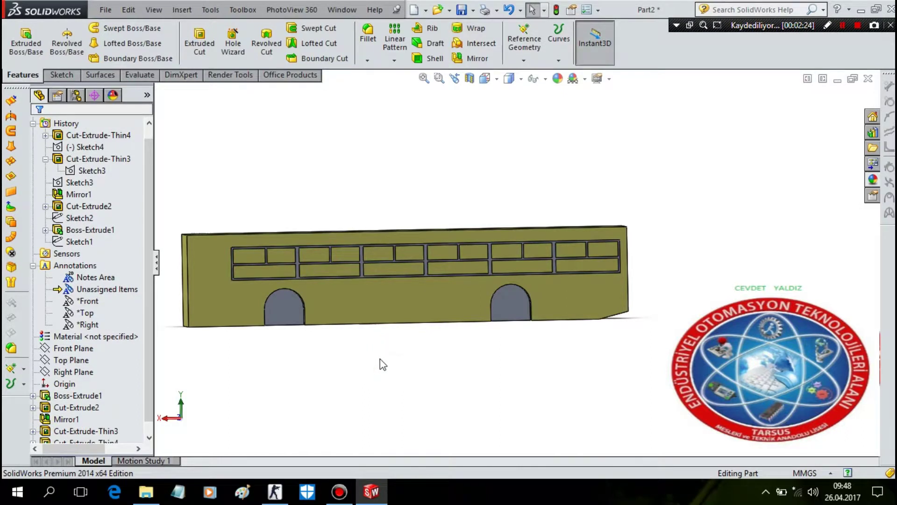
- Turn the bus side face Normal To the view and start a line sketch on it
right_click(351, 312)
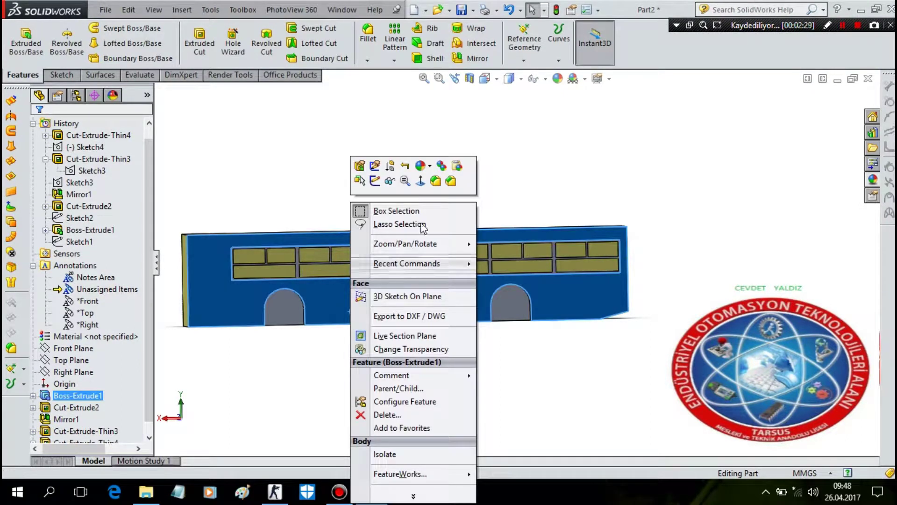
click(420, 180)
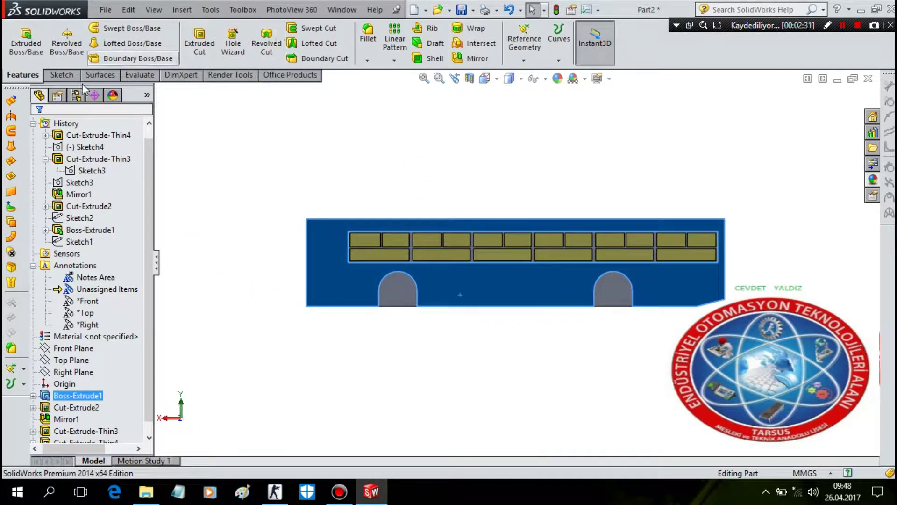
click(62, 75)
click(85, 29)
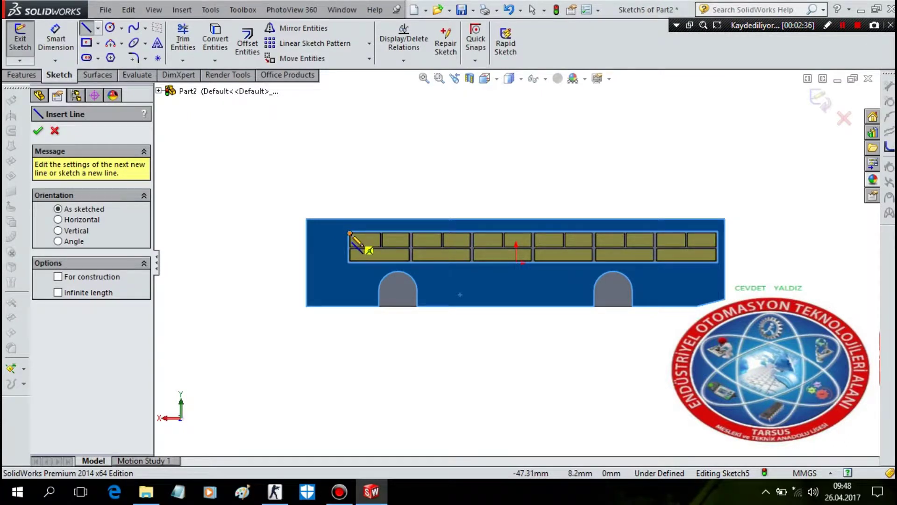
- Draw a closed line outline left of the windows, aligning its top with the frame
click(348, 231)
click(312, 232)
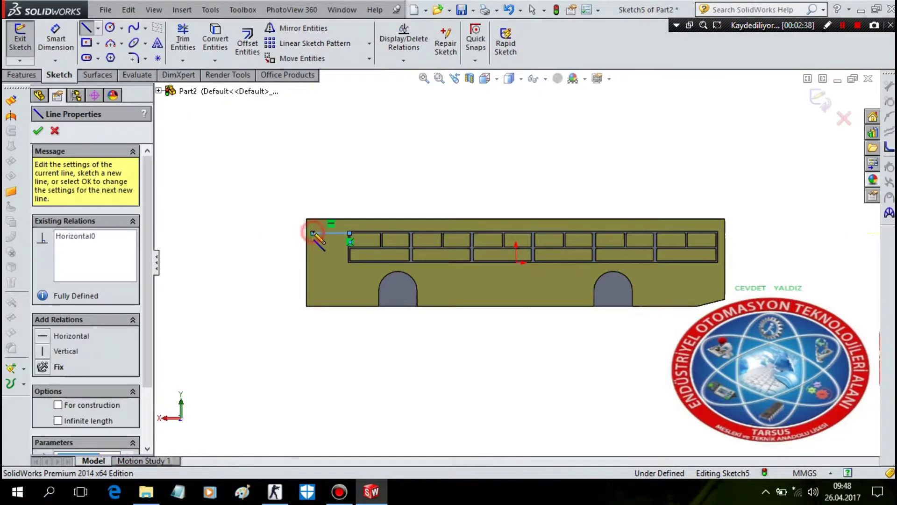
click(313, 276)
click(348, 261)
key(Escape)
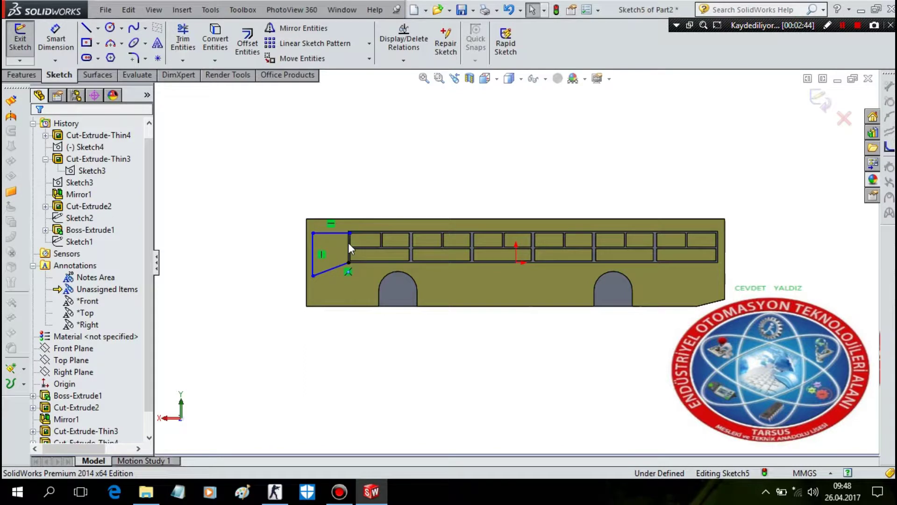
scroll(349, 244, down, 5)
mouse_move(429, 244)
mouse_down()
mouse_move(429, 234)
mouse_move(464, 237)
mouse_up()
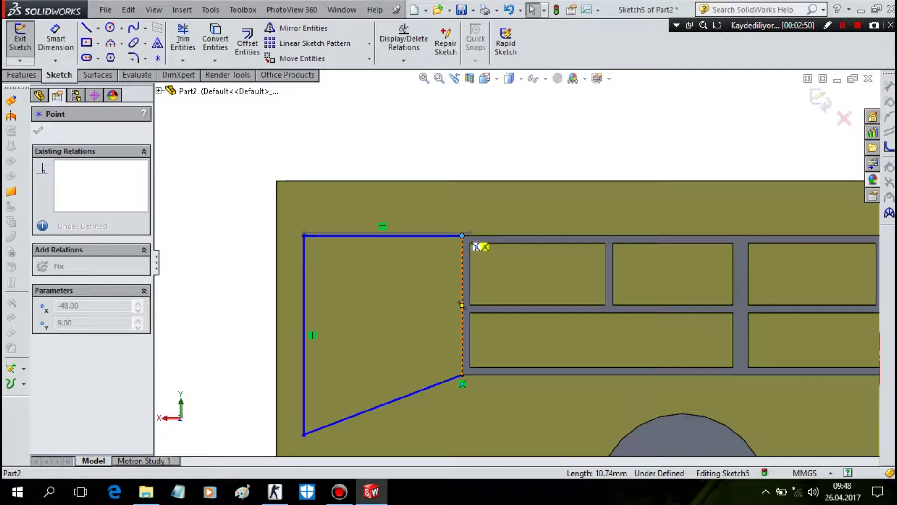
scroll(464, 239, up, 3)
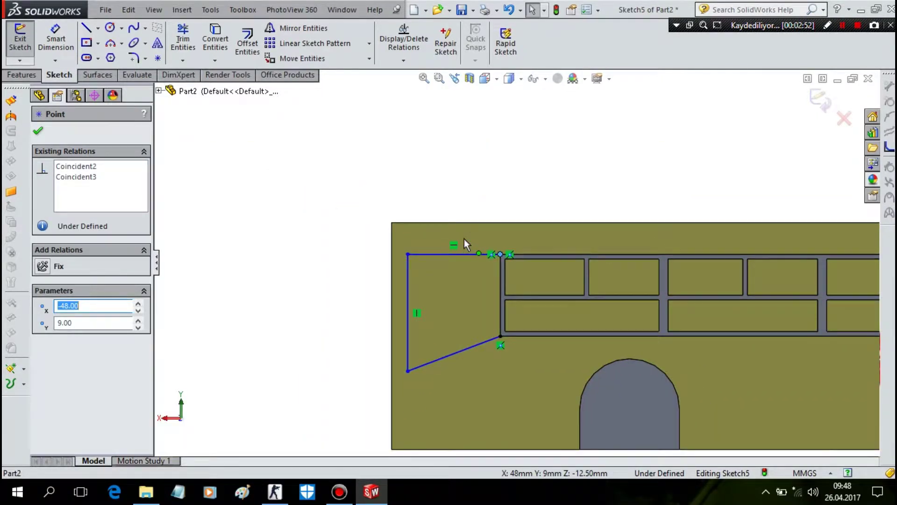
- Dimension the outline 2.5 mm from the bus's front edge and 13 mm tall
key(d)
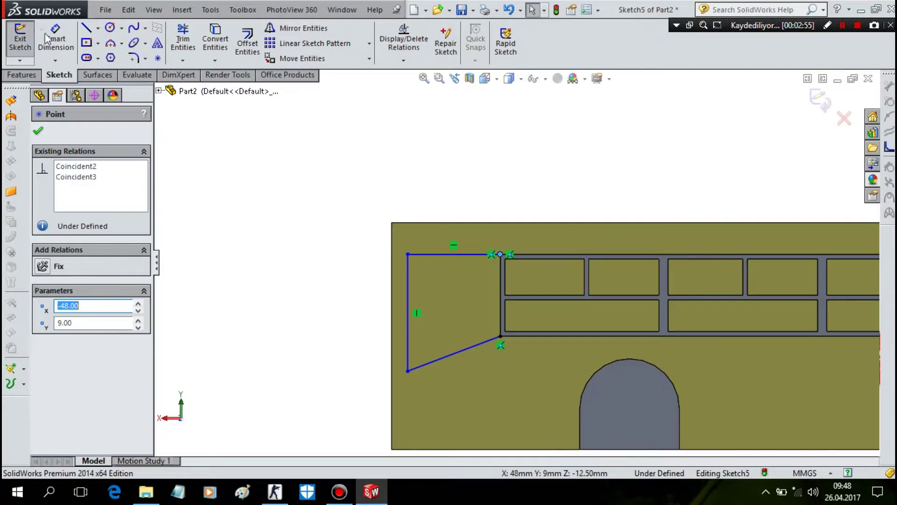
click(409, 275)
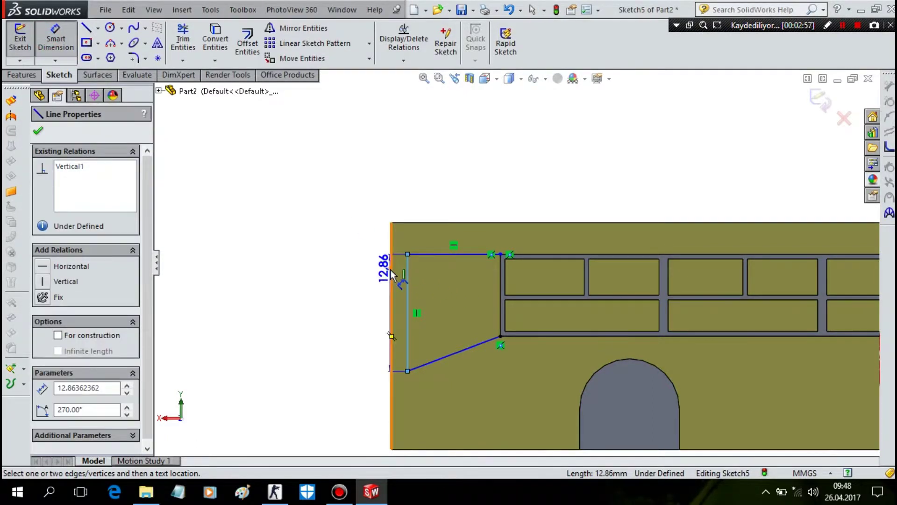
click(392, 280)
click(427, 158)
text(2.5)
key(Return)
click(414, 279)
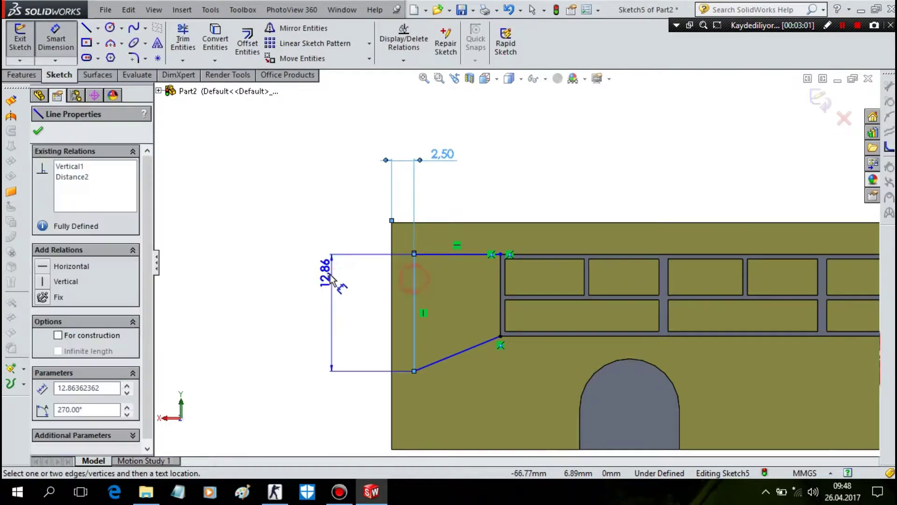
click(331, 278)
text(13)
key(Return)
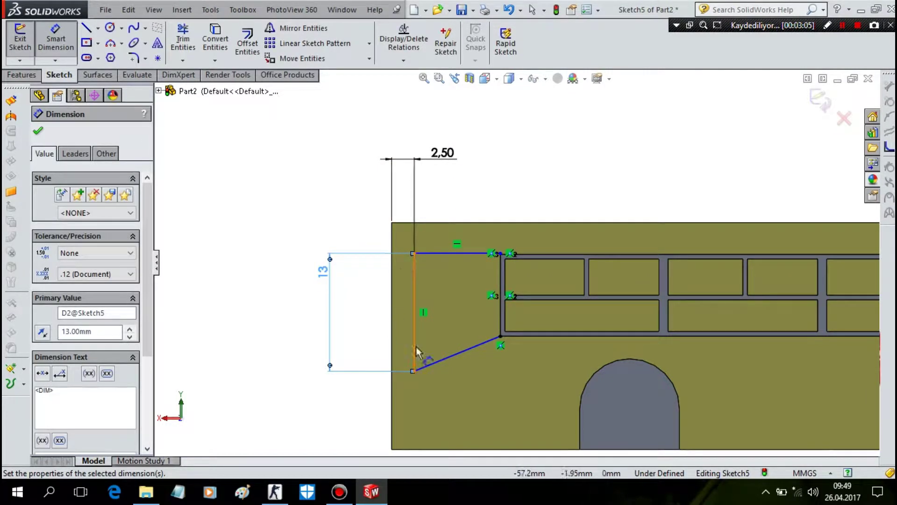
- Round the outline's top-left and bottom-left corners with 1 mm sketch fillets
click(133, 58)
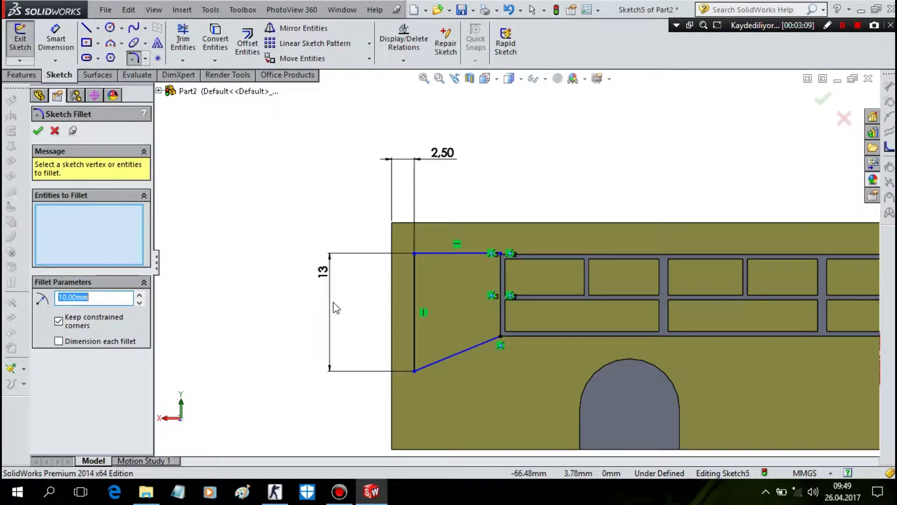
text(1)
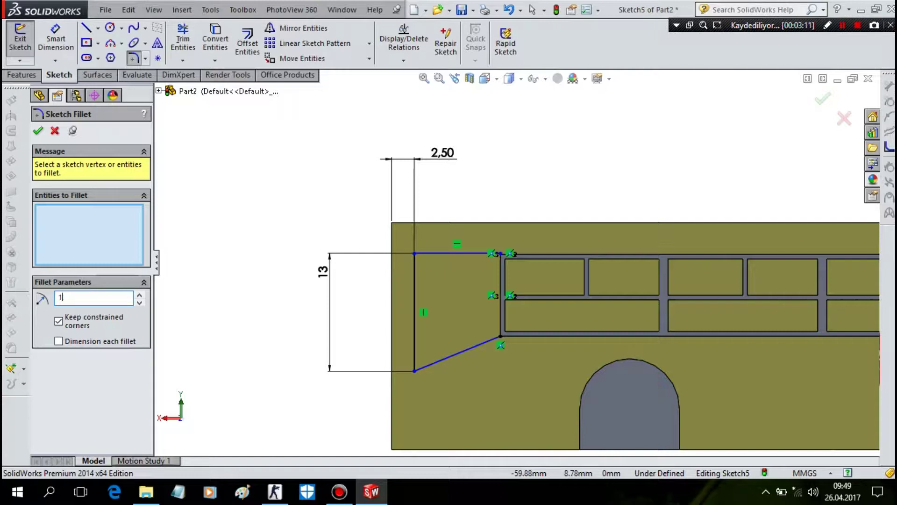
click(414, 253)
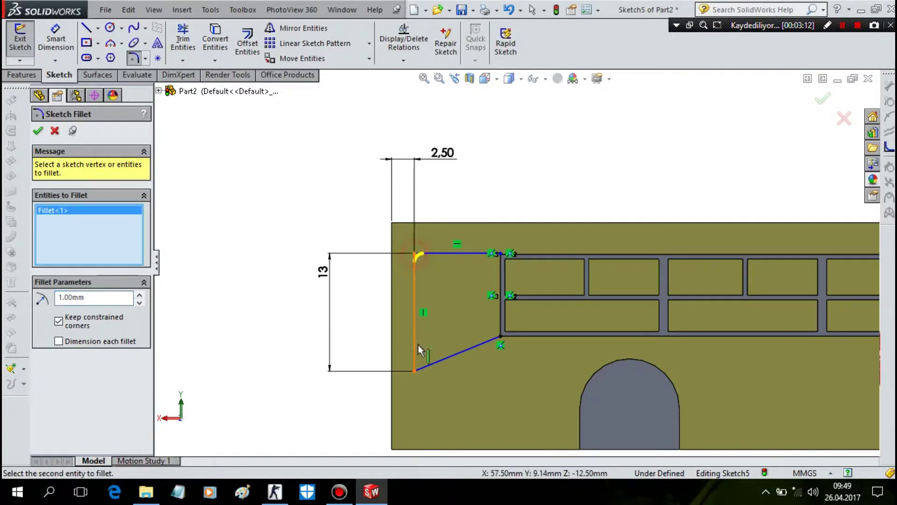
click(414, 369)
key(Return)
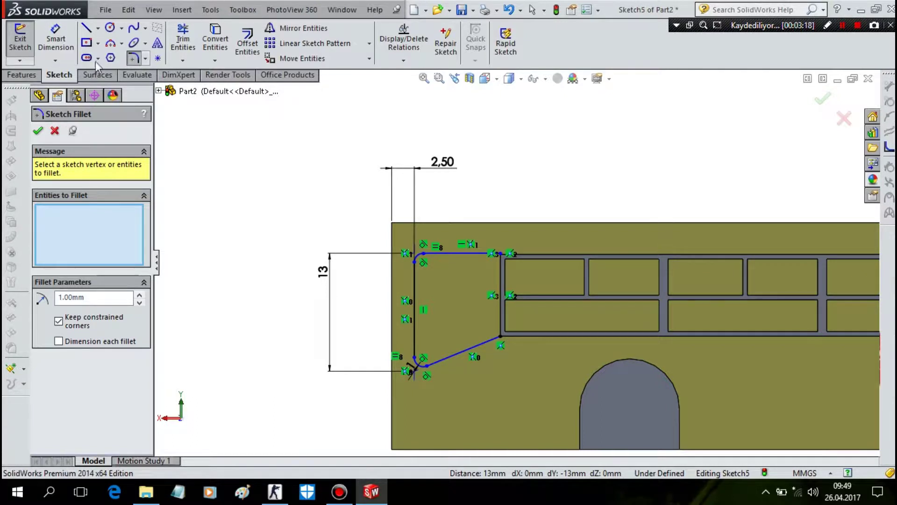
click(15, 77)
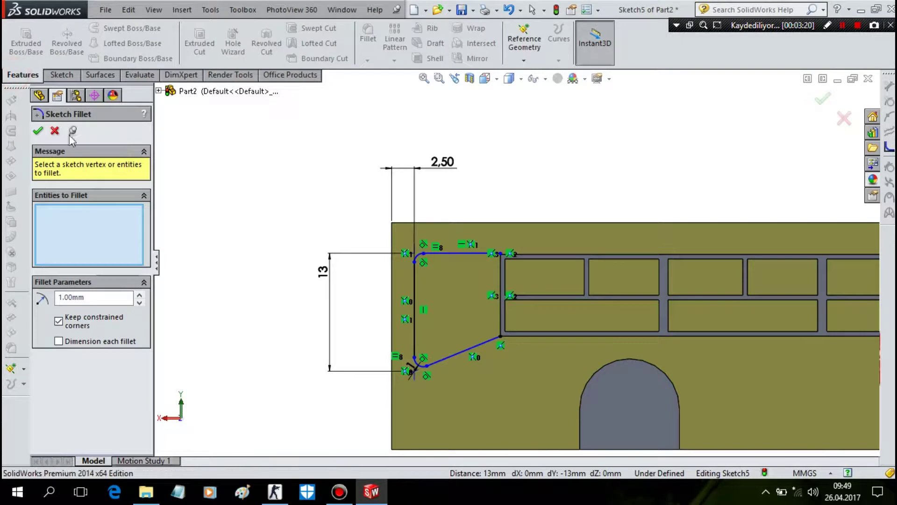
click(36, 132)
click(203, 46)
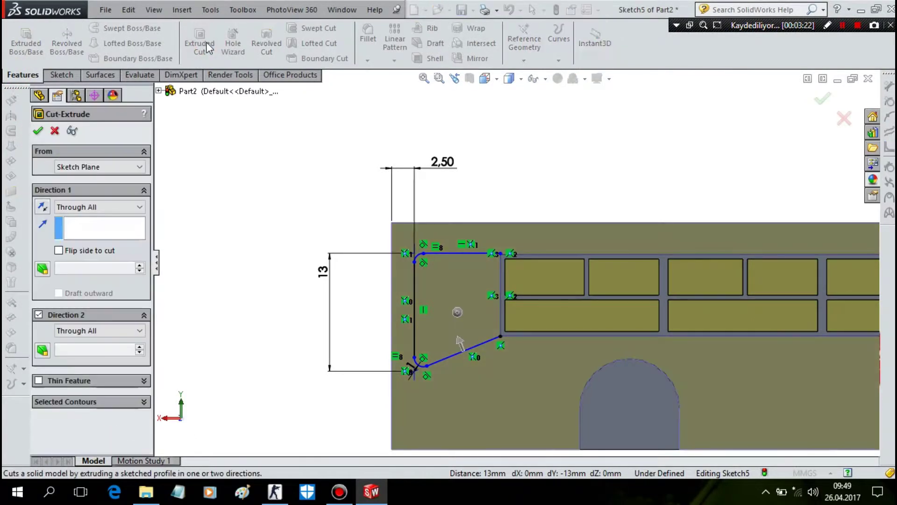
click(39, 381)
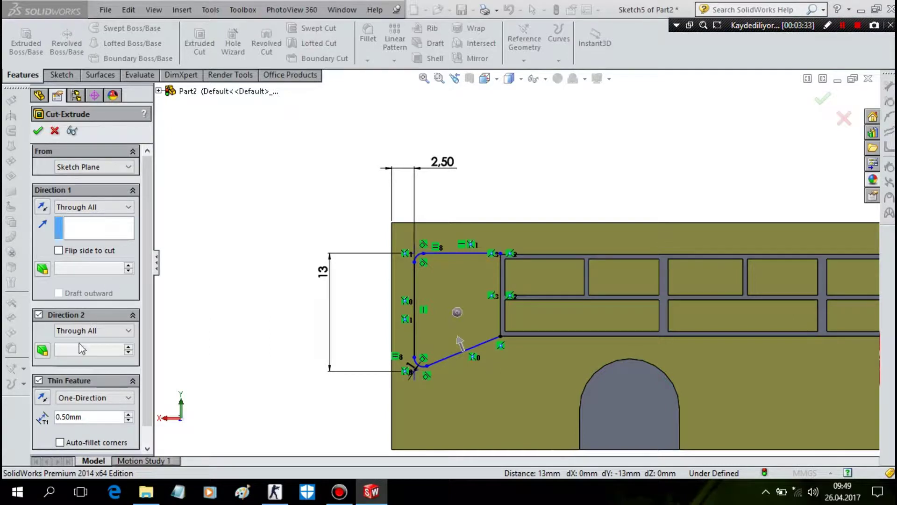
scroll(69, 374, down, 1)
scroll(105, 377, down, 2)
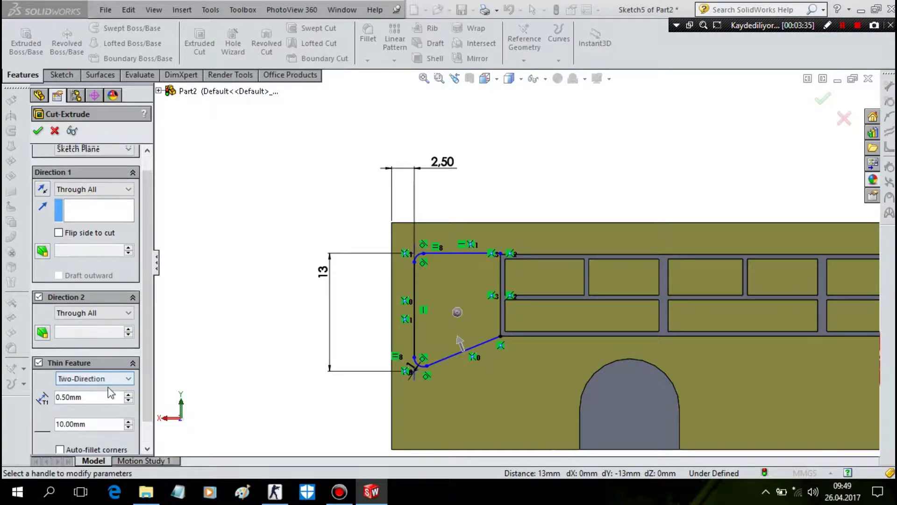
scroll(104, 408, down, 1)
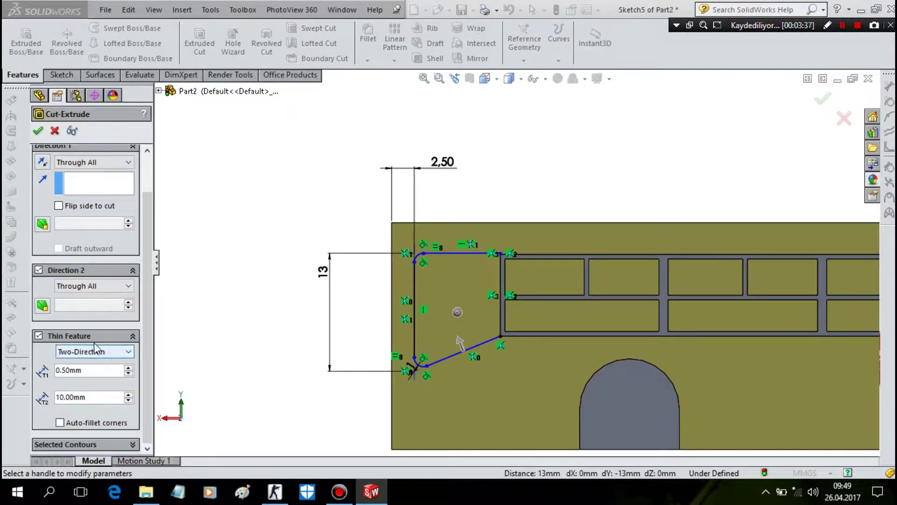
click(39, 337)
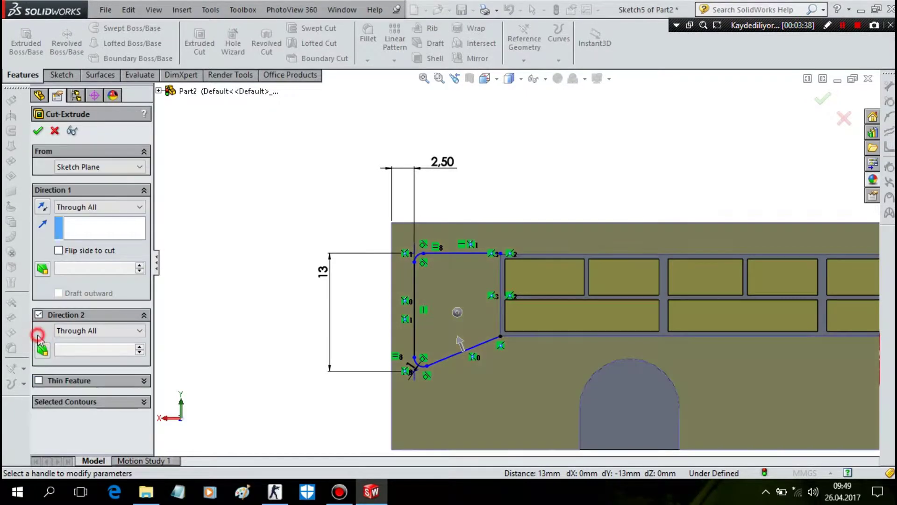
click(38, 315)
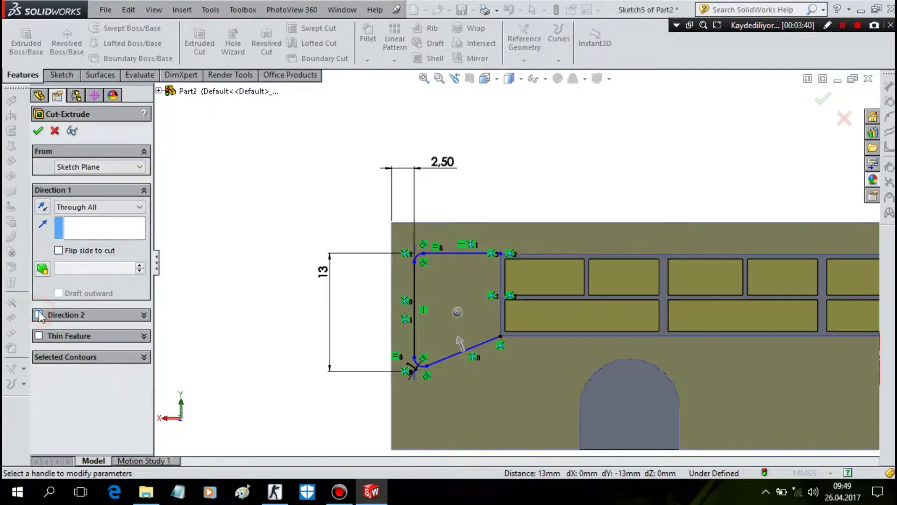
click(39, 336)
double_click(127, 397)
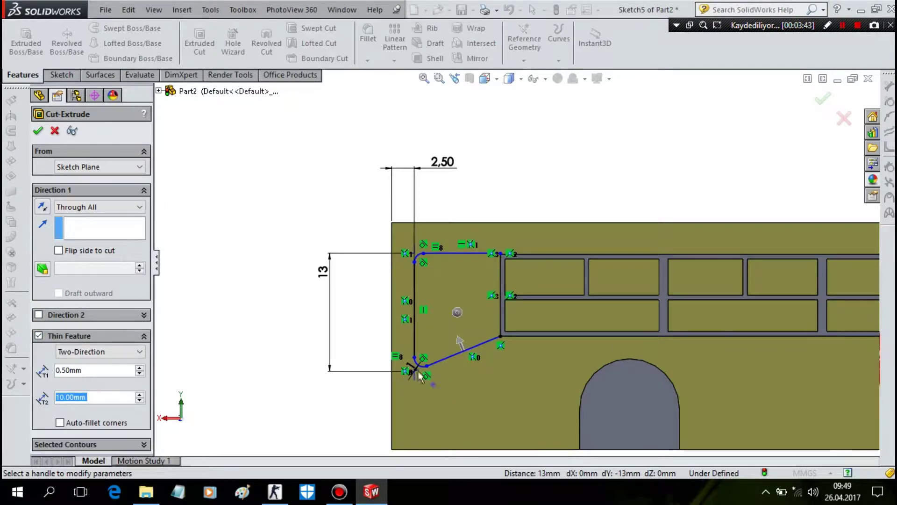
key(Return)
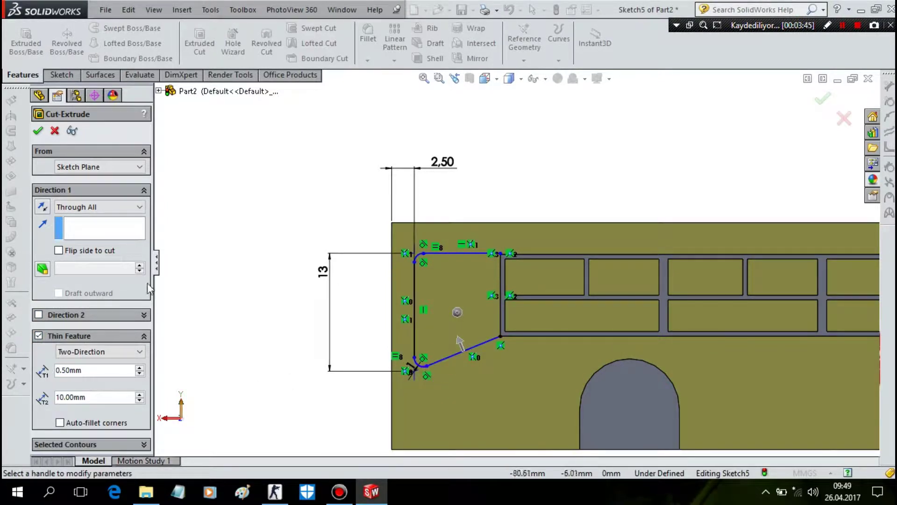
click(116, 443)
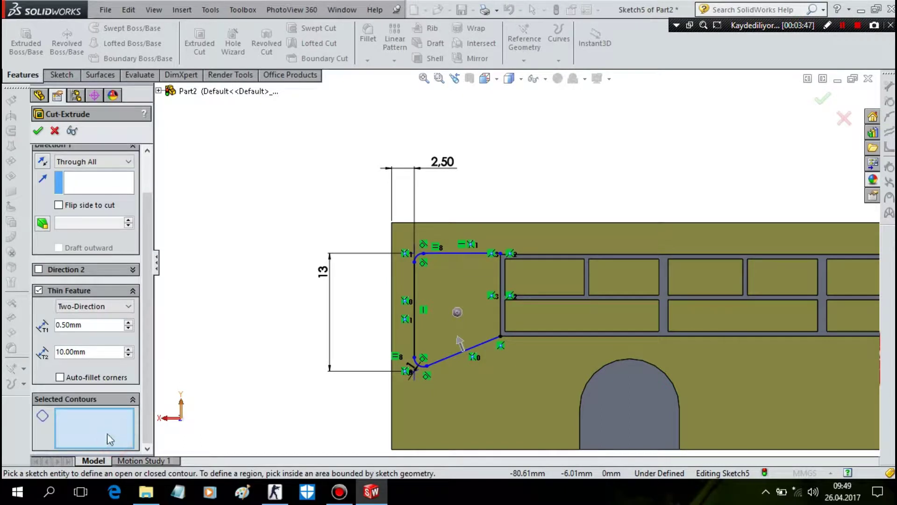
click(440, 361)
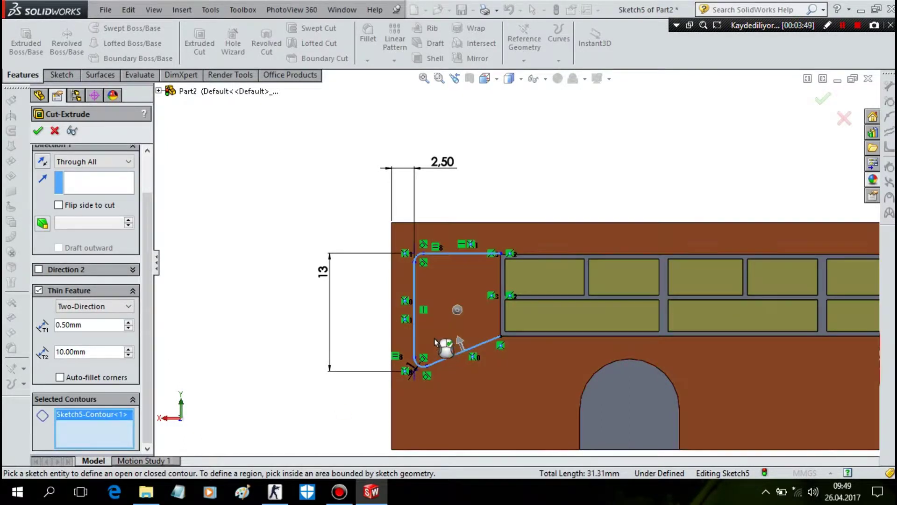
scroll(86, 237, up, 2)
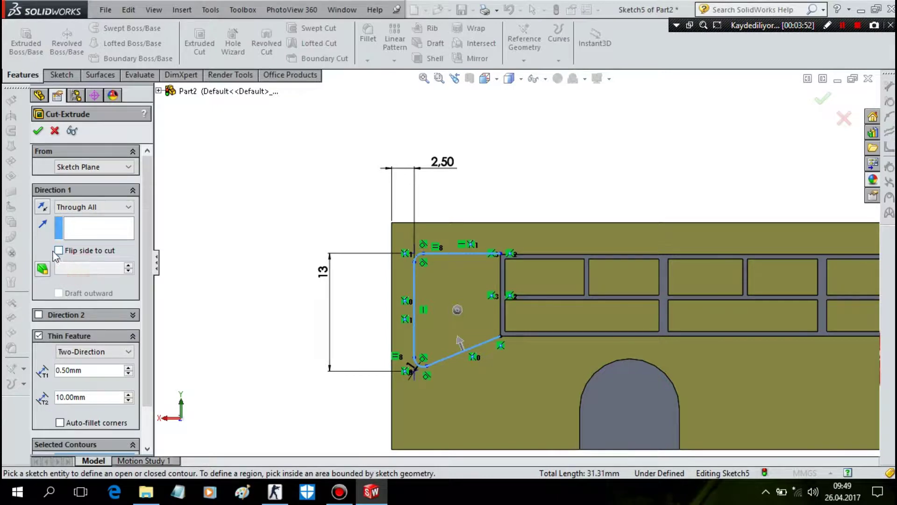
click(92, 206)
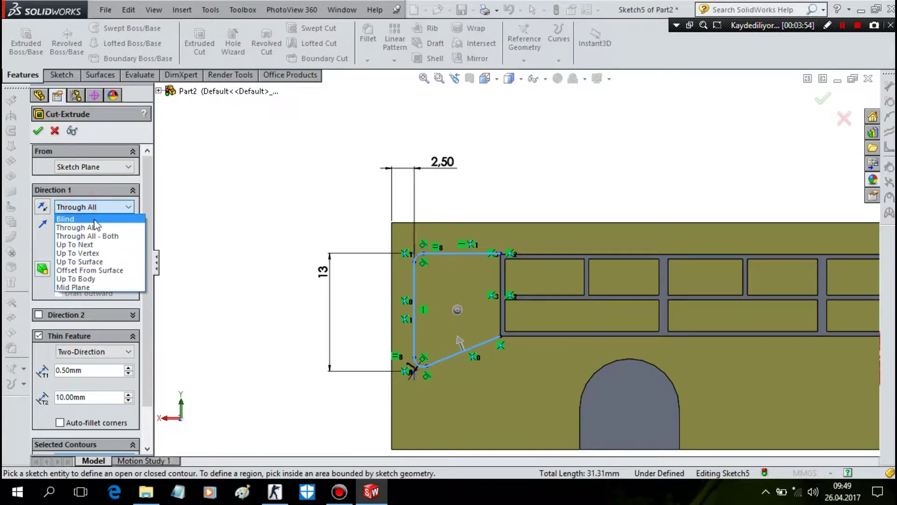
click(93, 219)
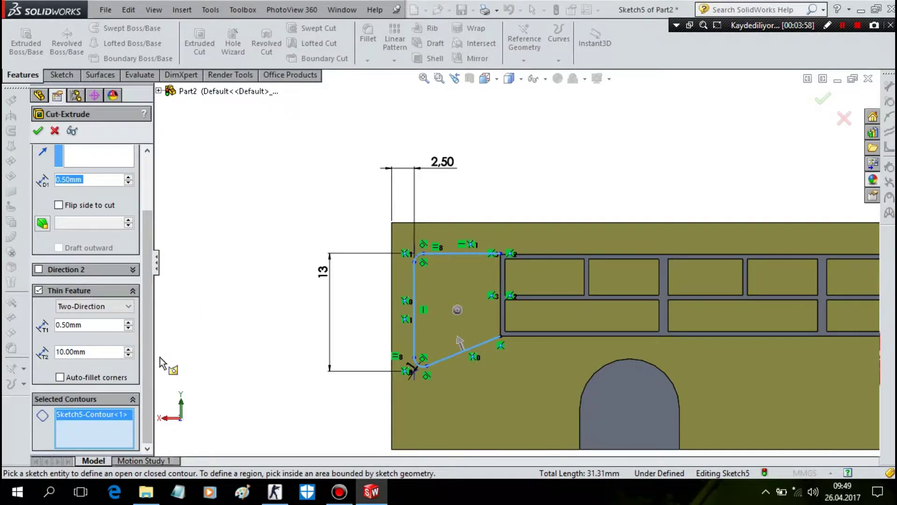
scroll(535, 346, up, 1)
click(527, 356)
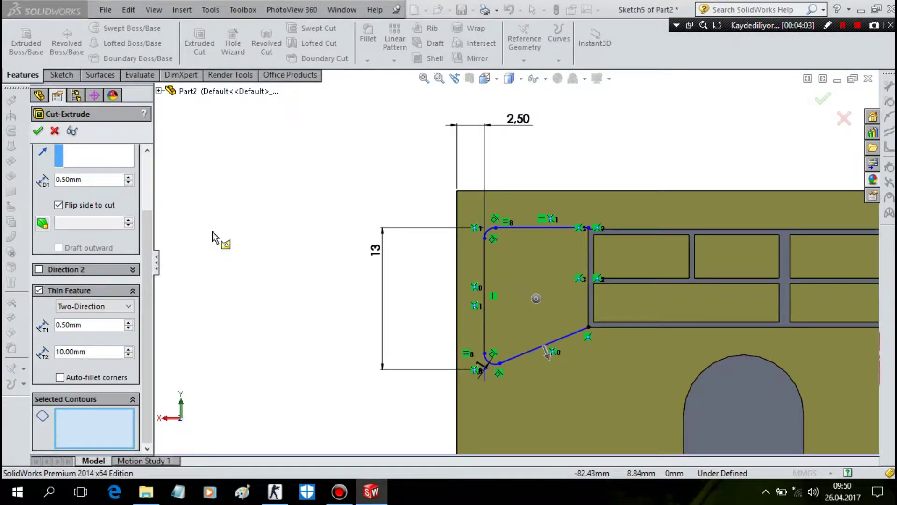
scroll(84, 211, up, 3)
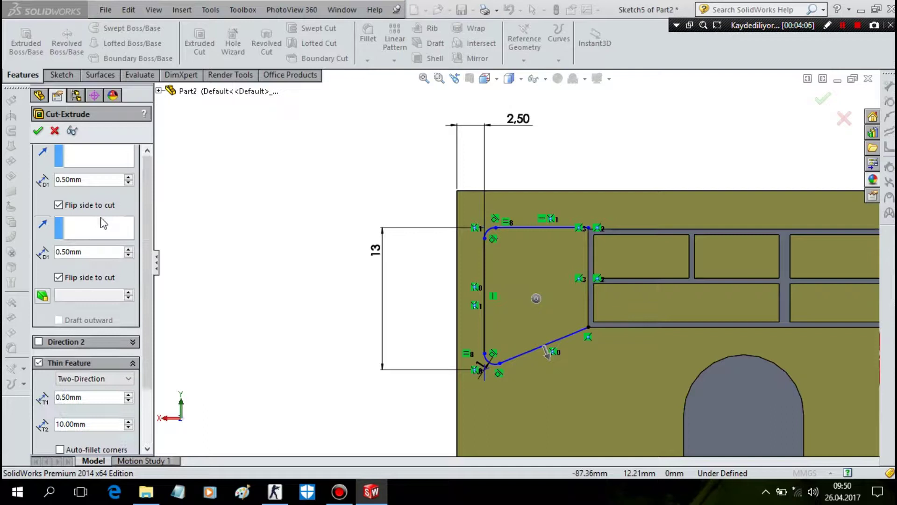
click(54, 131)
- Start an extruded cut, review its end-condition and start options, then cancel it
click(212, 40)
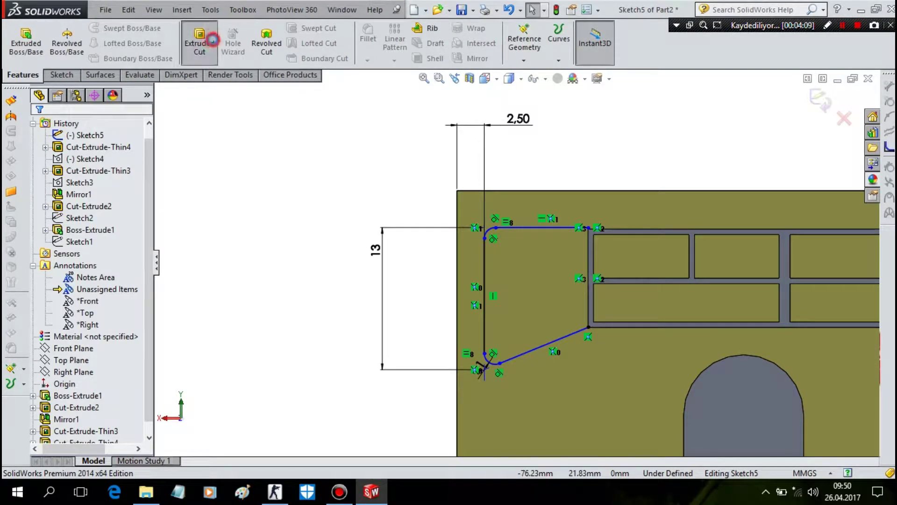
click(112, 208)
click(260, 193)
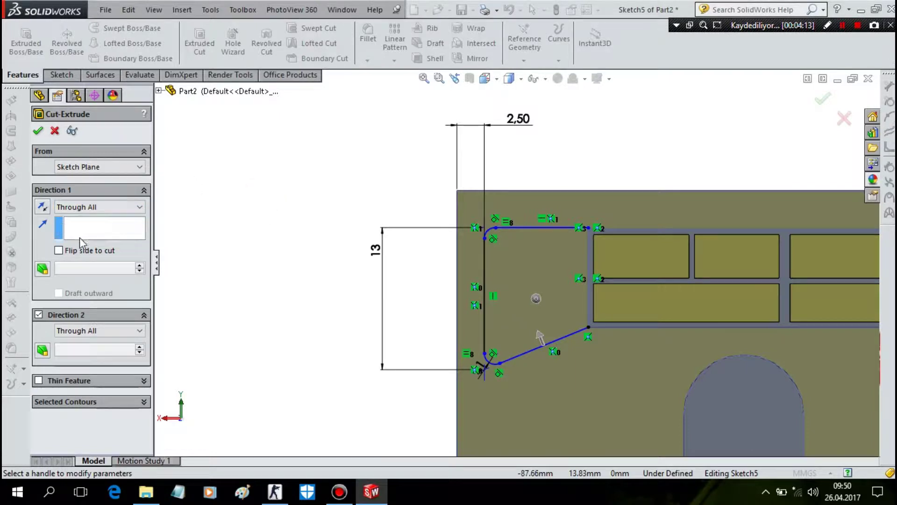
click(69, 264)
click(96, 169)
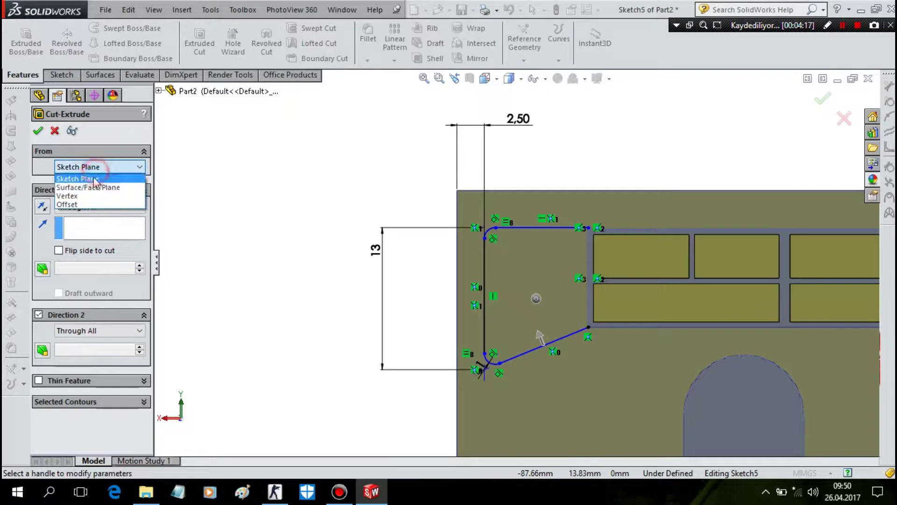
click(275, 171)
click(55, 131)
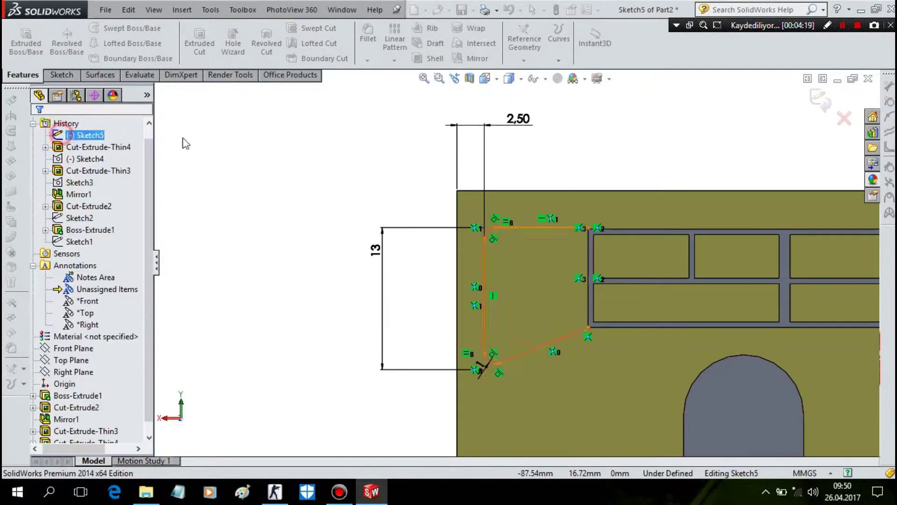
- Exit the sketch and reopen Sketch5 for editing
click(270, 140)
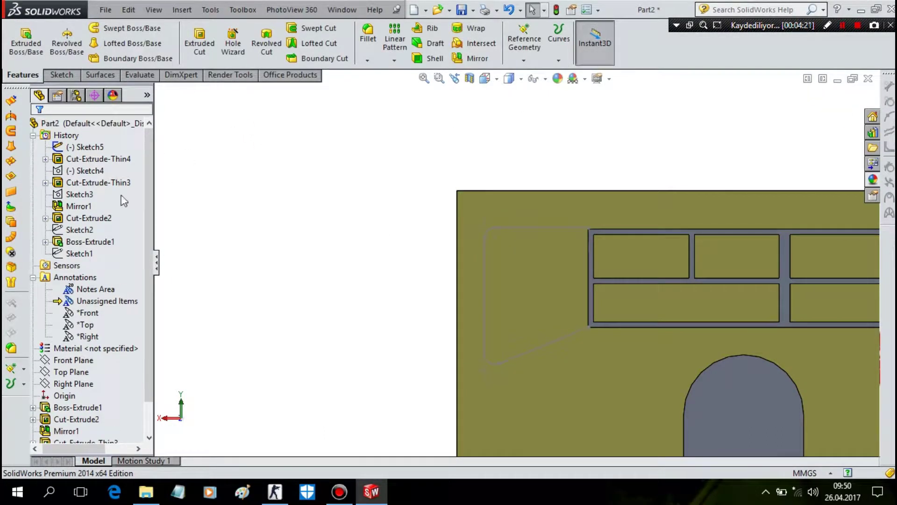
click(80, 408)
scroll(77, 417, down, 1)
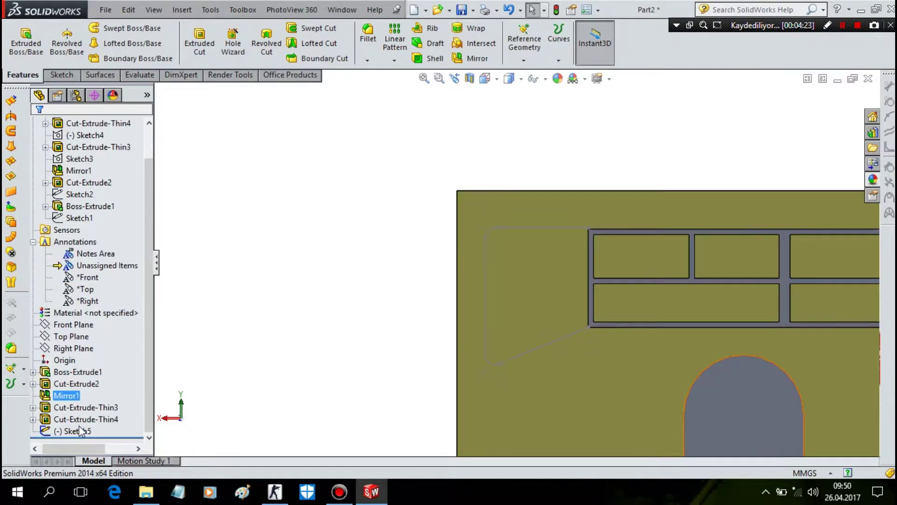
right_click(67, 431)
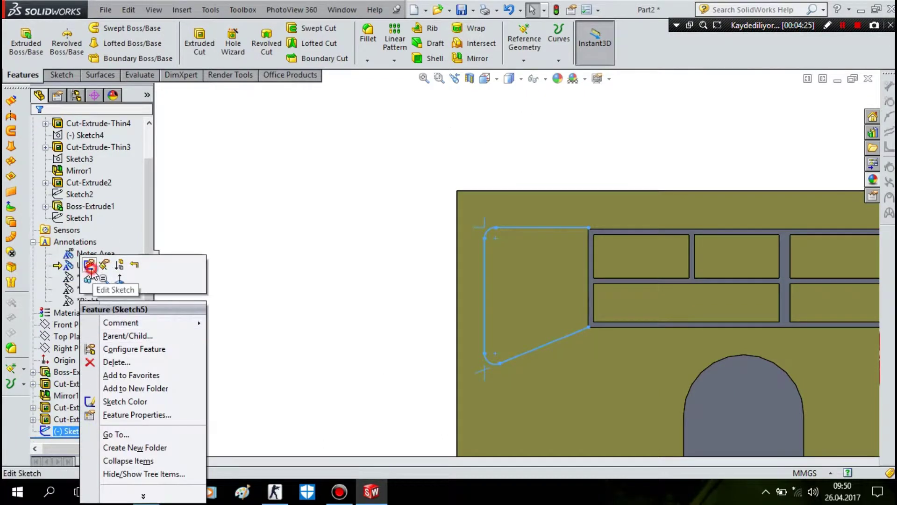
click(105, 265)
- Set up a Blind 0.50 mm cut with a 0.50 mm thin feature on the outline
click(21, 75)
click(197, 41)
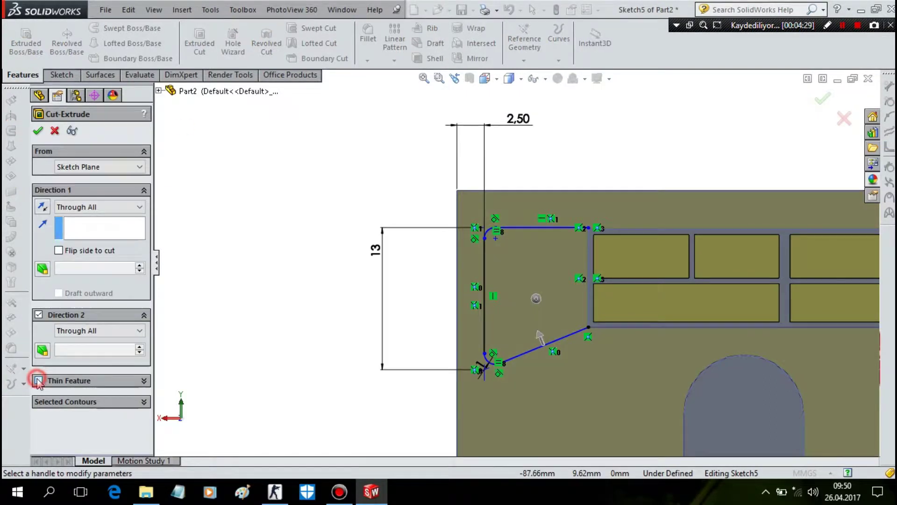
click(37, 380)
click(107, 208)
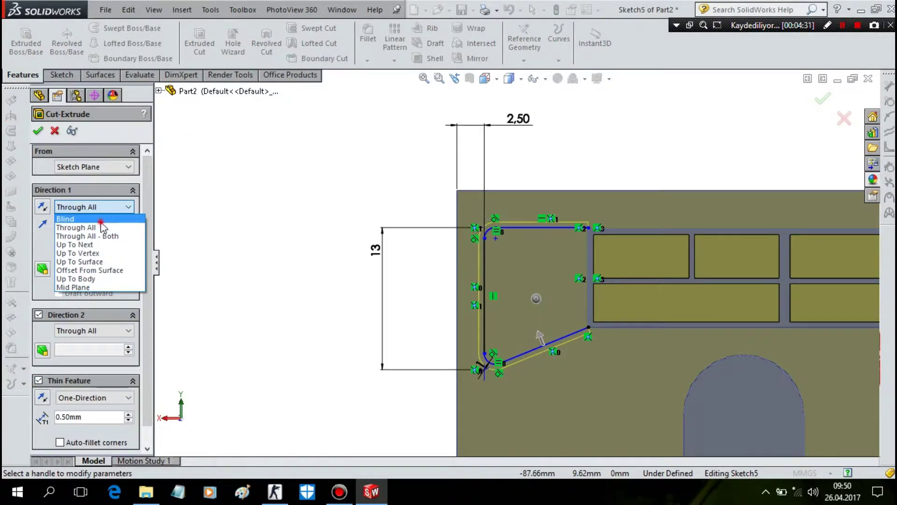
click(66, 219)
drag(151, 369, 151, 391)
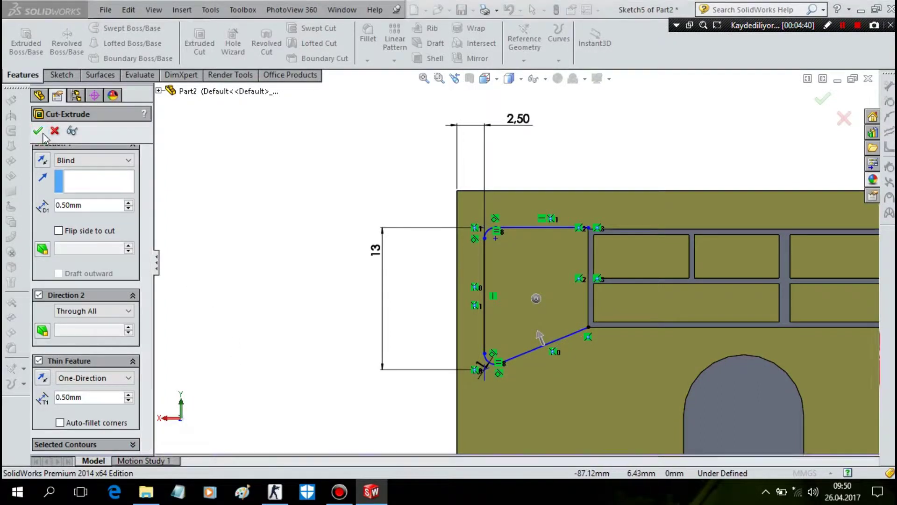
click(538, 228)
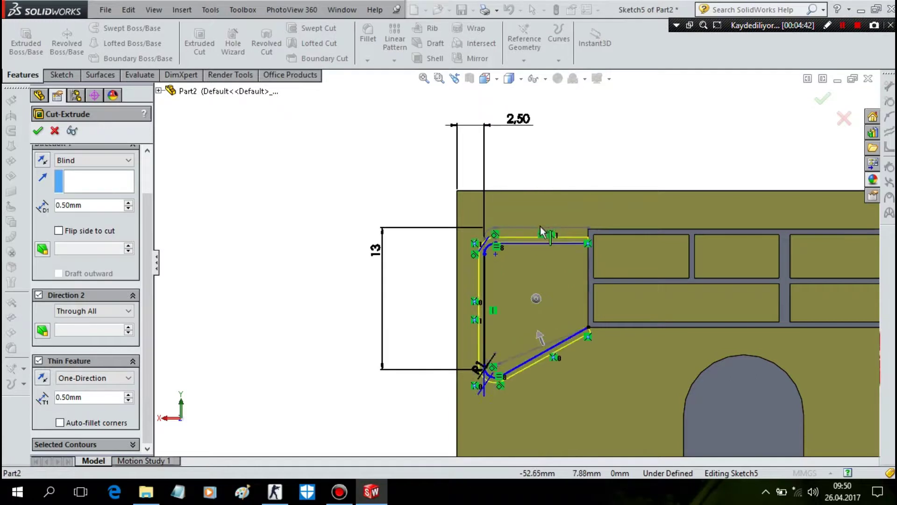
- Make the outline's loose endpoint coincident with the window frame's top-left corner
scroll(650, 269, down, 3)
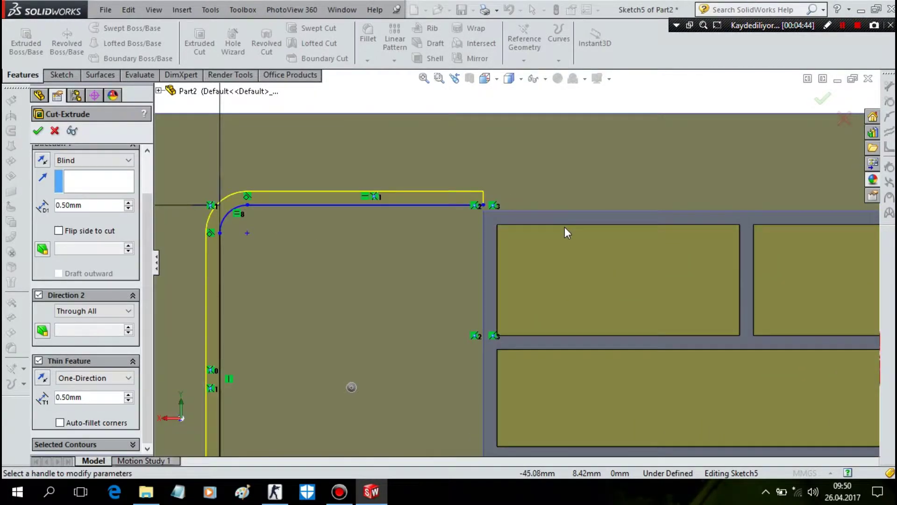
scroll(564, 226, down, 2)
key(Escape)
click(442, 207)
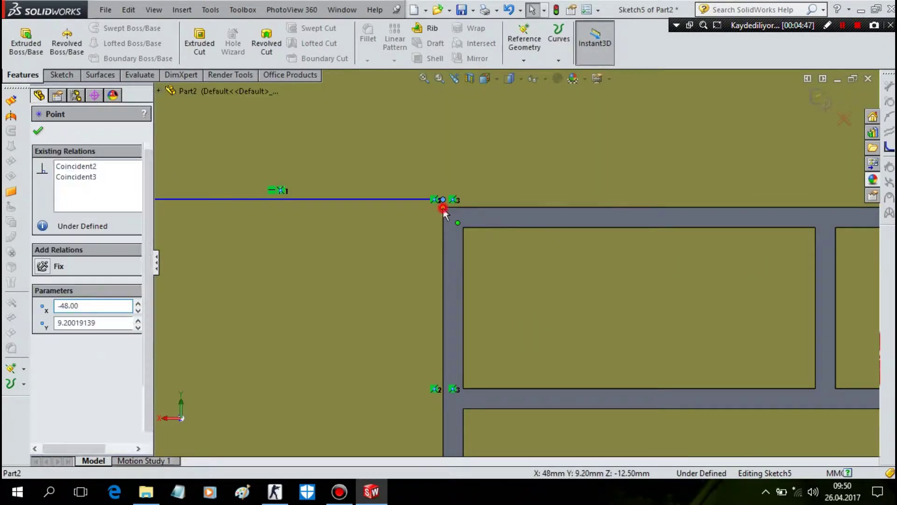
ctrl+click(443, 208)
click(42, 373)
click(201, 312)
- Restart the Blind 0.5 mm extruded cut with a 0.5 mm thin wall
scroll(402, 210, up, 4)
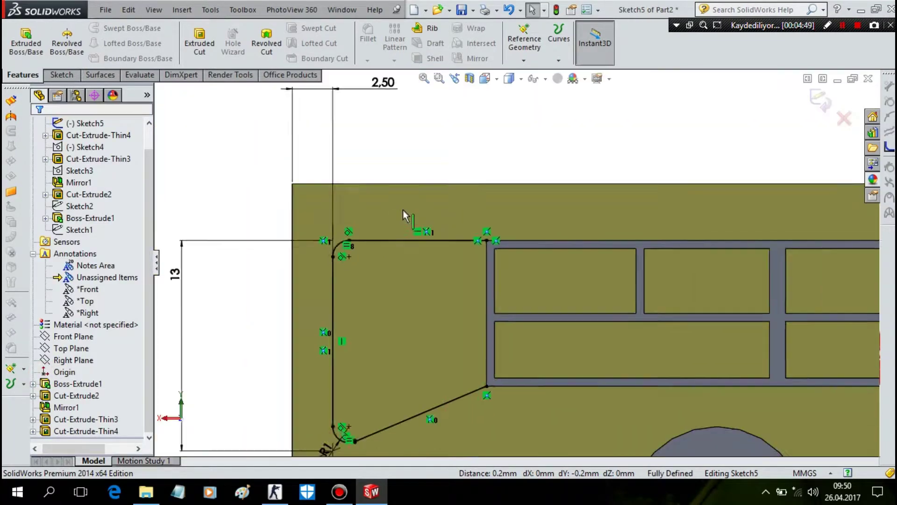
click(213, 38)
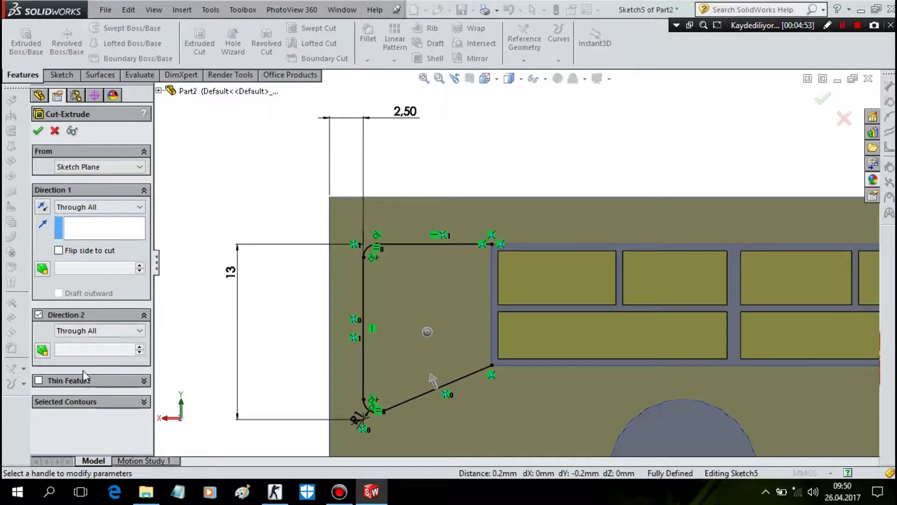
click(41, 380)
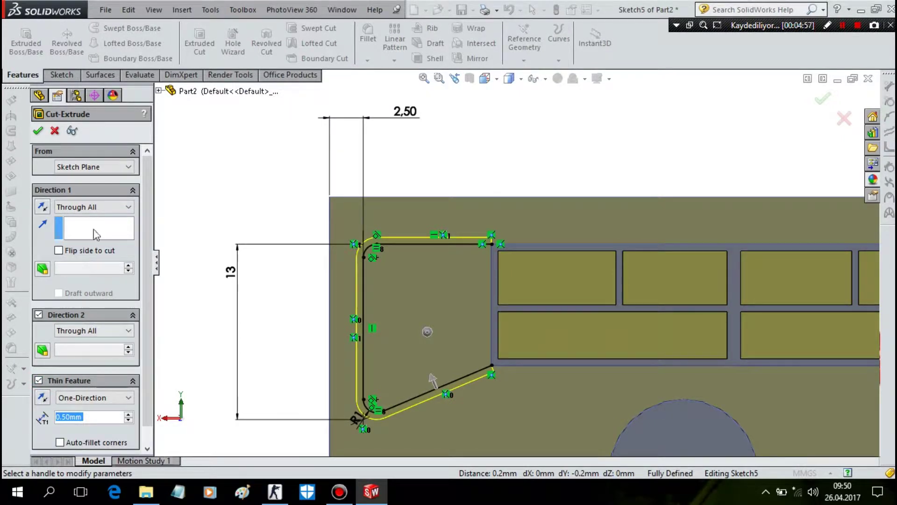
click(96, 208)
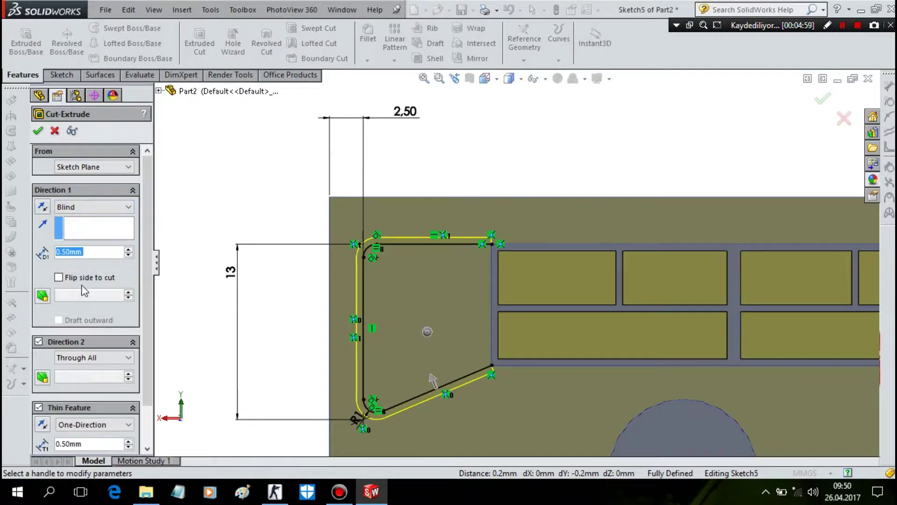
click(37, 132)
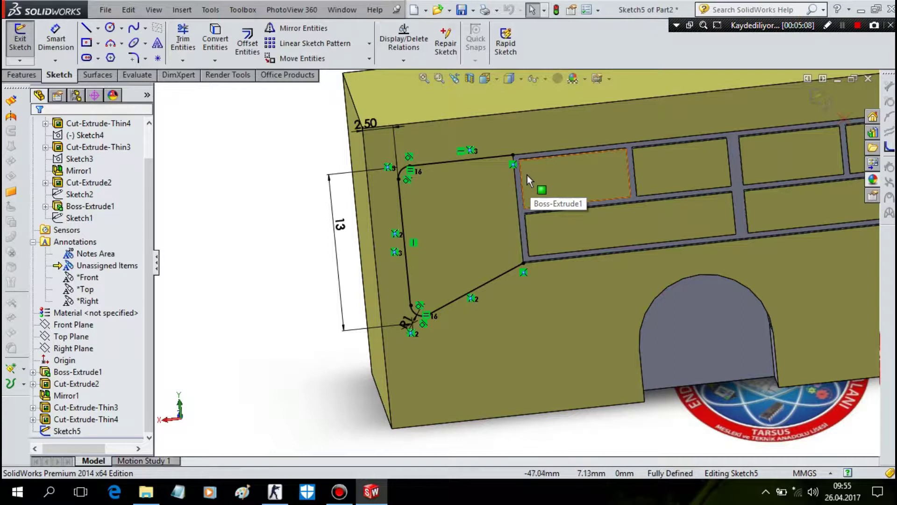
- Draw a vertical line down from the frame corner to close the outline
scroll(523, 154, down, 3)
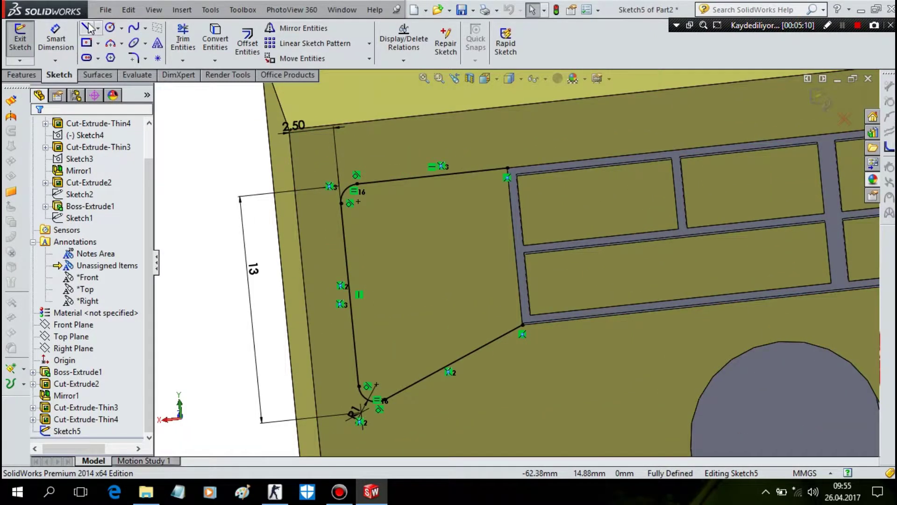
click(87, 29)
click(508, 168)
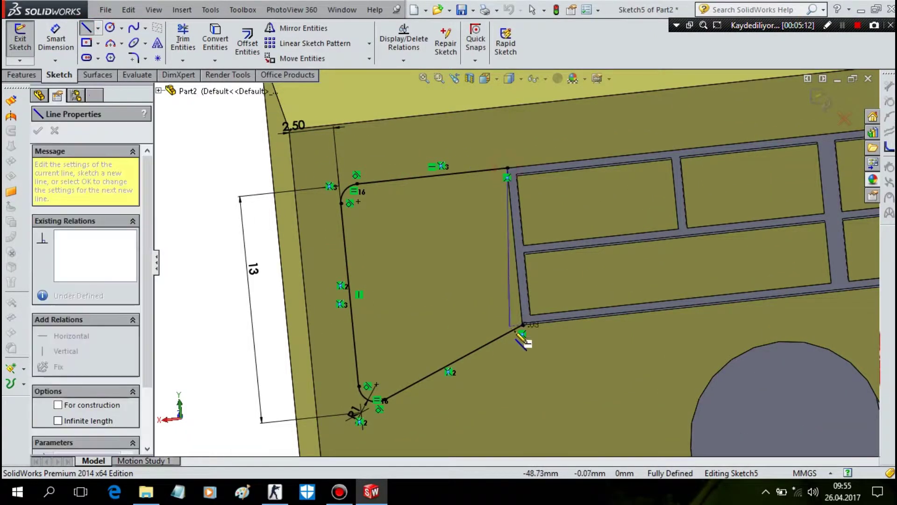
click(522, 325)
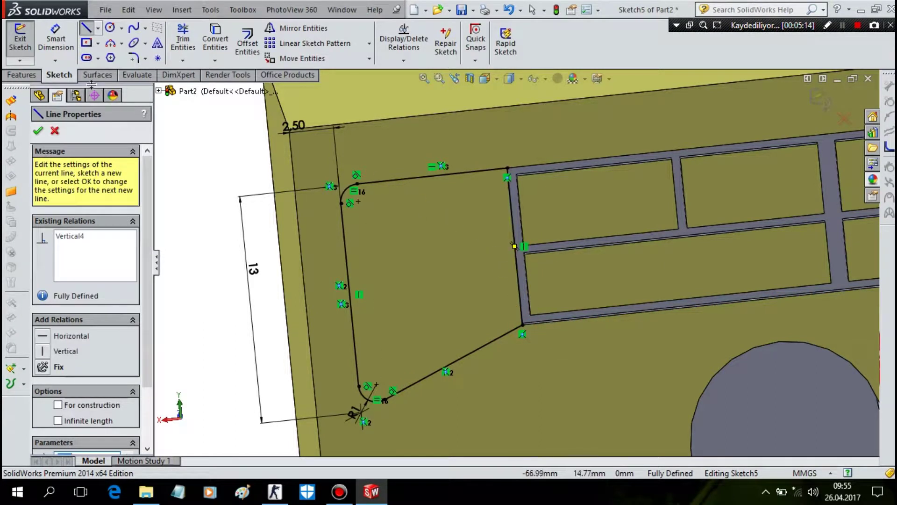
- Cut the closed outline as a 0.5 mm thin groove and orbit to view the bus
click(21, 75)
click(199, 43)
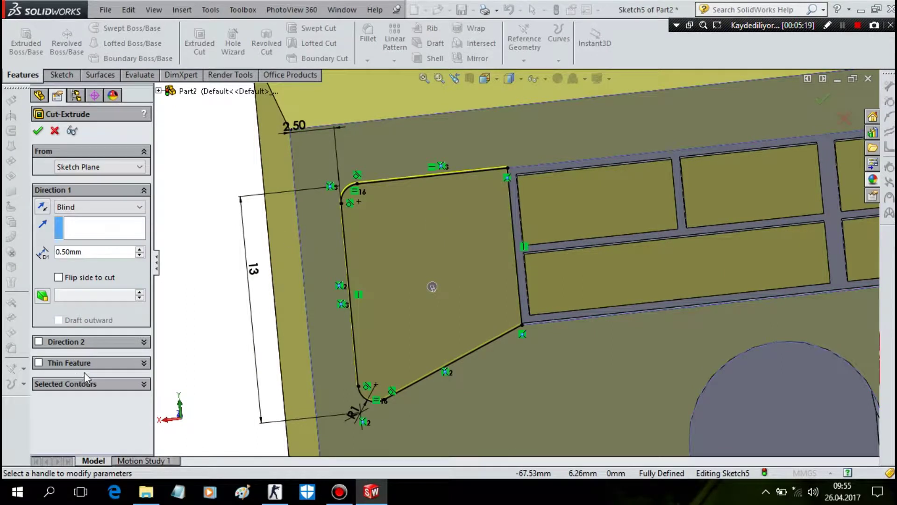
click(39, 362)
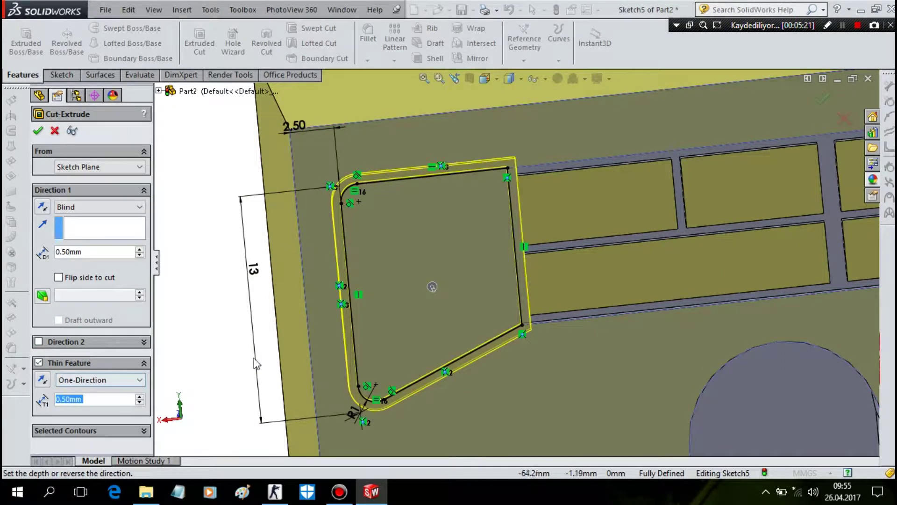
key(Return)
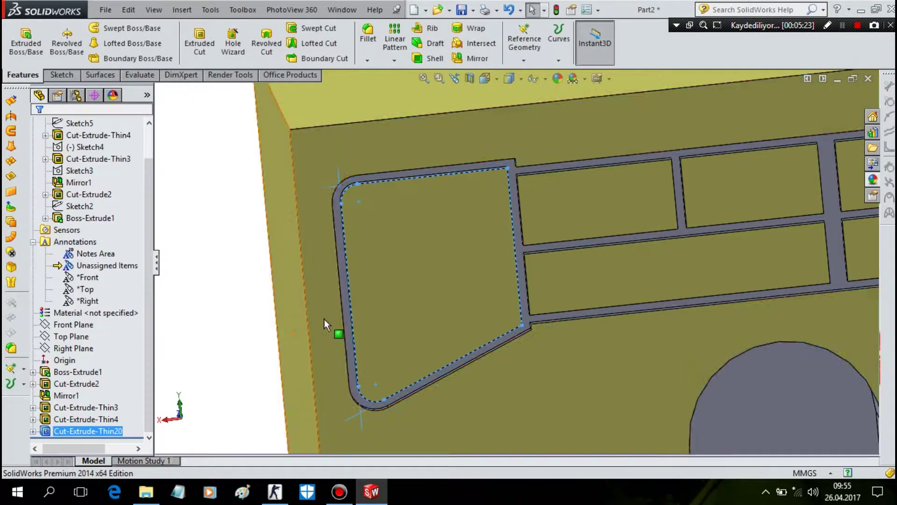
middle_drag(498, 286, 511, 276)
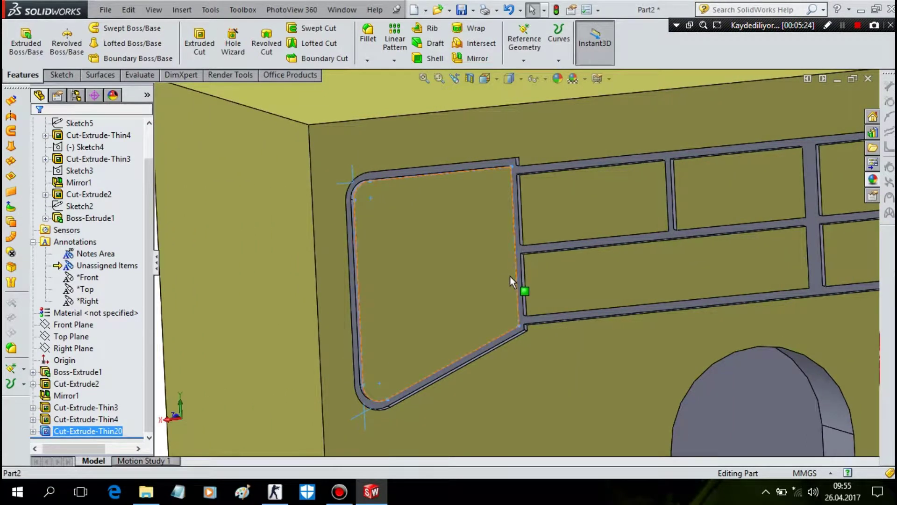
scroll(503, 286, up, 5)
mouse_move(297, 247)
middle_down()
mouse_move(360, 271)
mouse_move(341, 270)
mouse_move(282, 313)
mouse_move(308, 318)
mouse_move(341, 261)
mouse_move(414, 274)
mouse_move(296, 288)
mouse_move(305, 290)
middle_up()
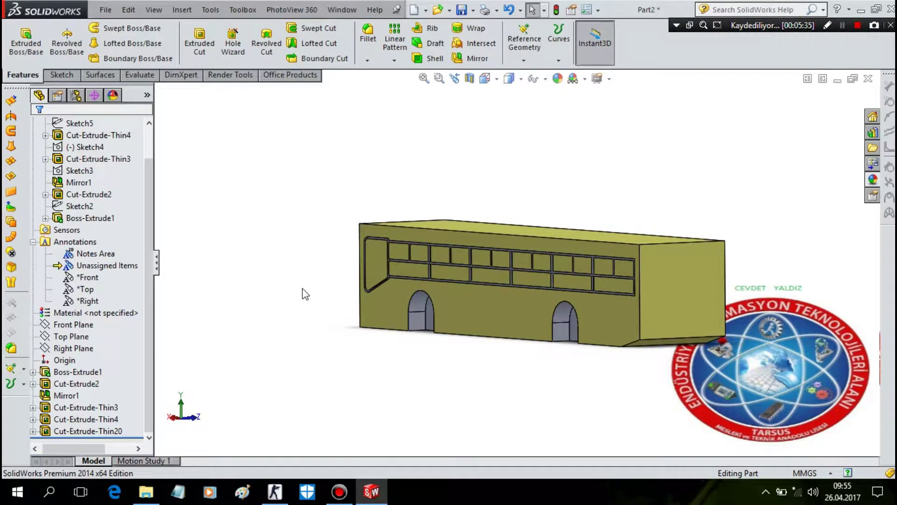
- Sketch a full-width center rectangle on the bus's end face, viewed straight on
click(714, 306)
right_click(708, 274)
click(715, 187)
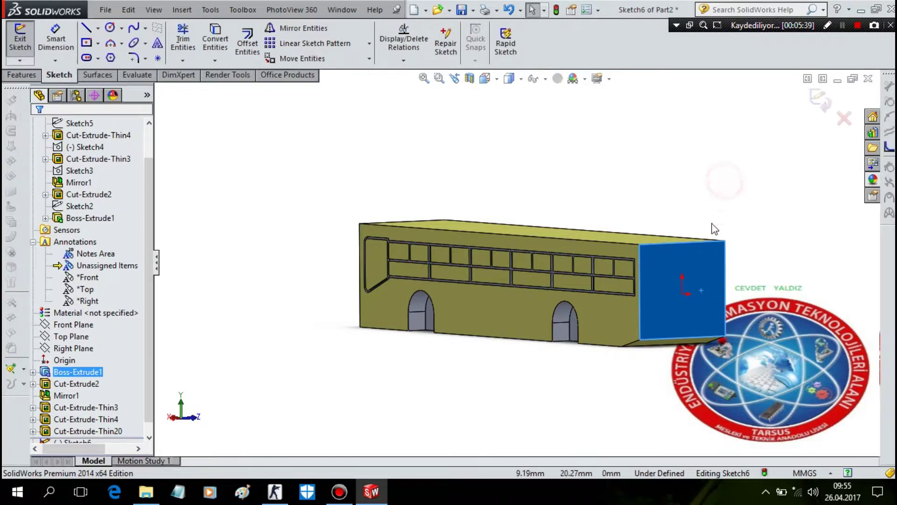
key(space)
click(370, 202)
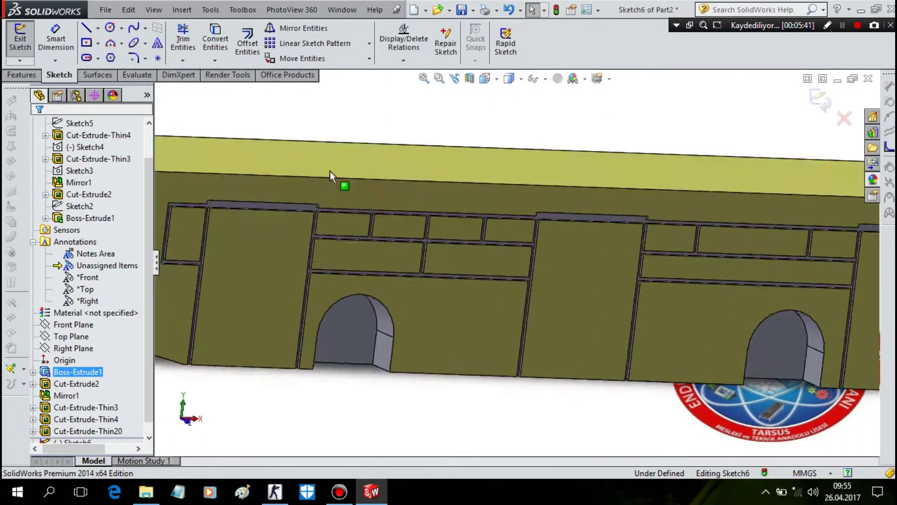
click(87, 43)
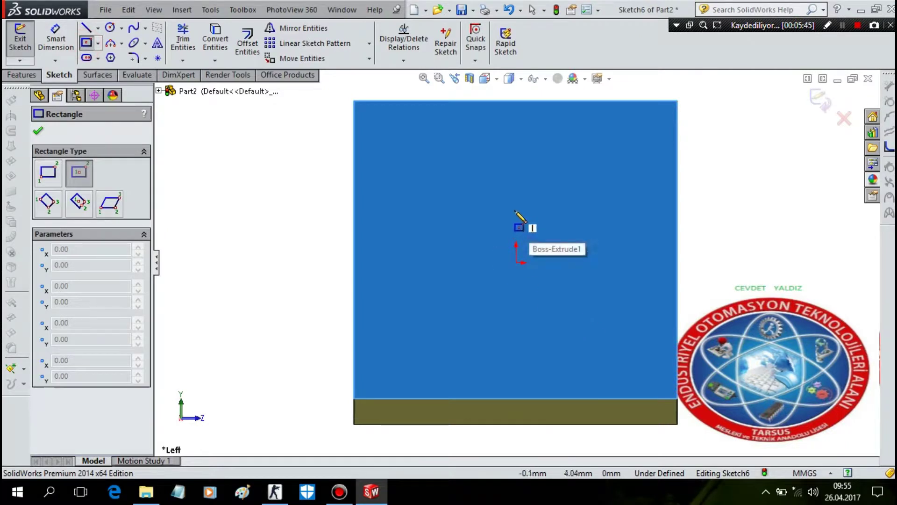
click(516, 210)
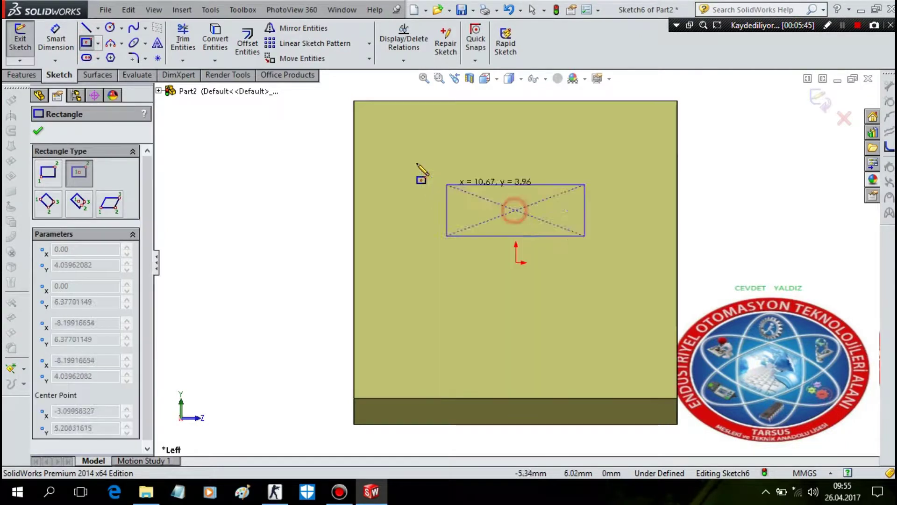
click(355, 131)
- Dimension the rectangle 10 mm tall, 5 mm below the top edge (corrected from 5.5)
click(57, 46)
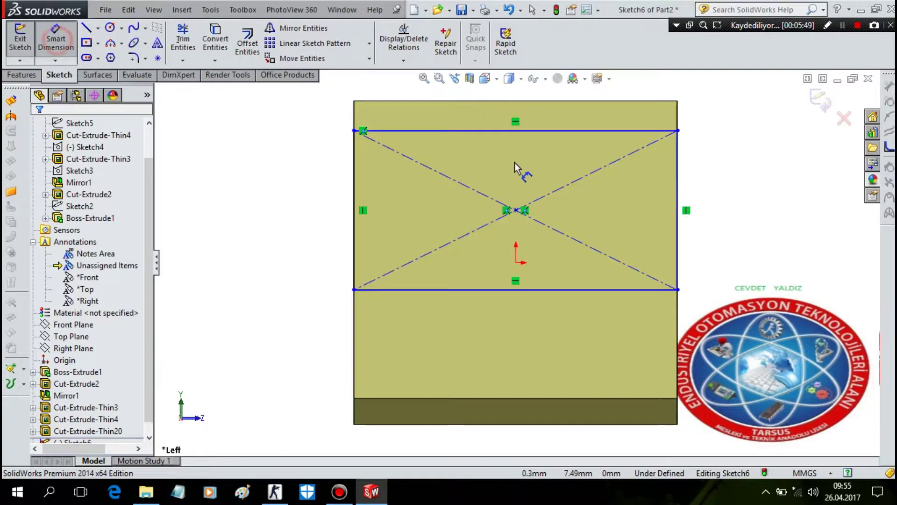
click(484, 101)
click(179, 105)
text(5.5)
key(Return)
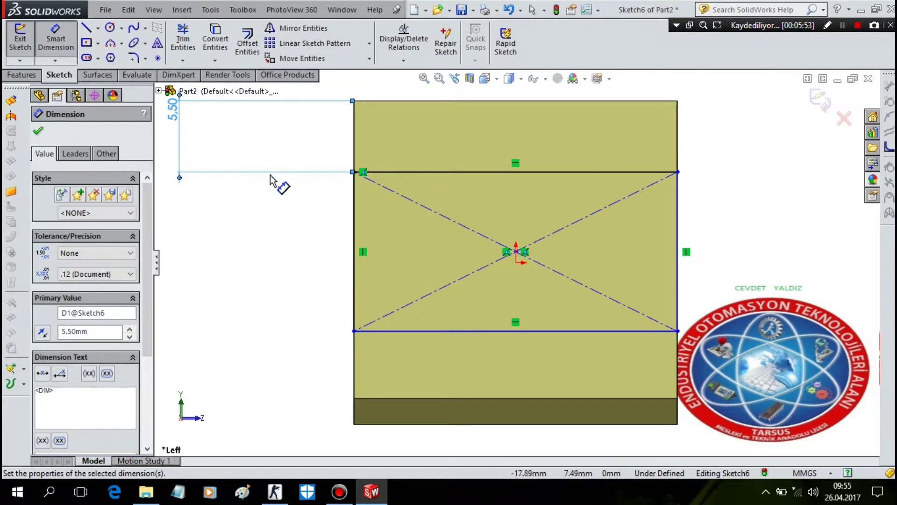
click(354, 241)
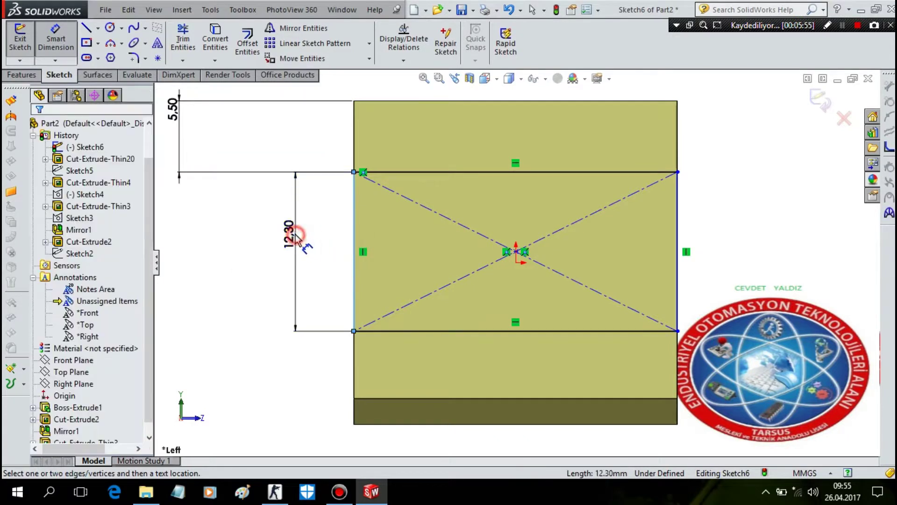
click(299, 238)
text(10)
key(Return)
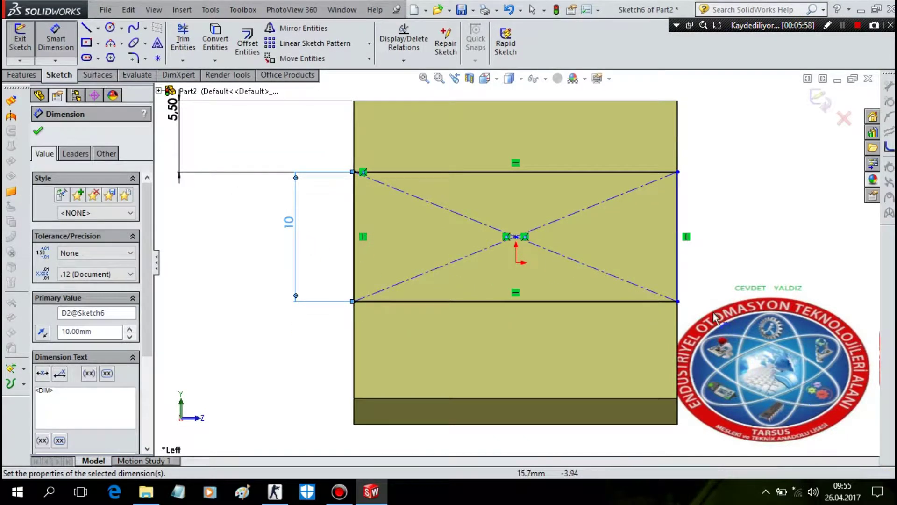
double_click(177, 114)
text(5)
key(Return)
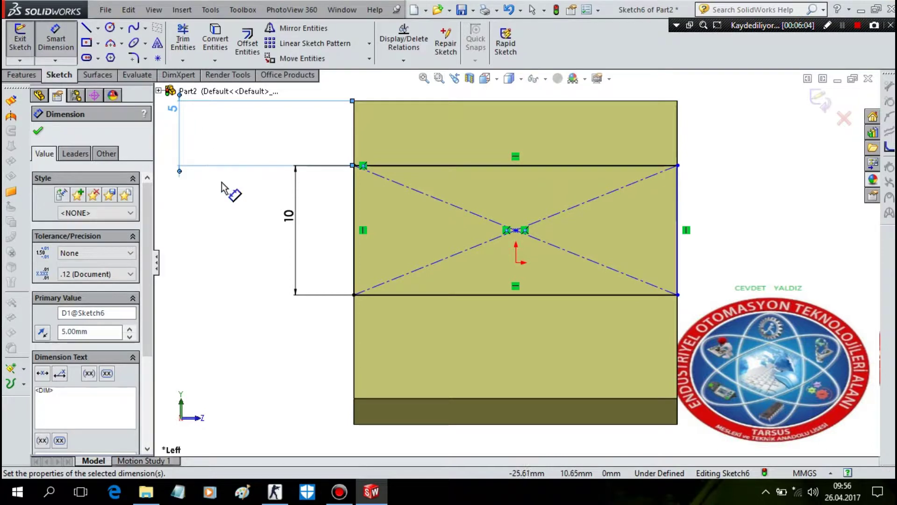
key(Escape)
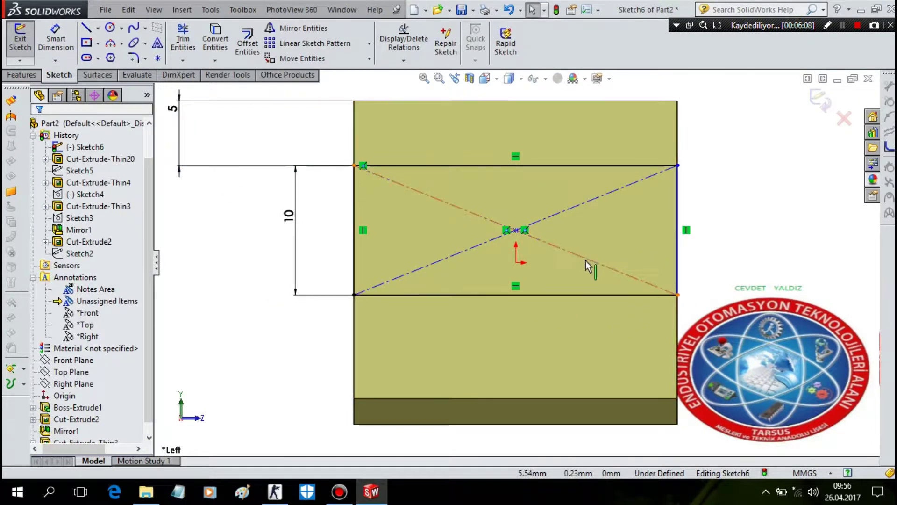
- Draw corner rectangles for a strip above the panel and one below it
click(98, 42)
click(154, 54)
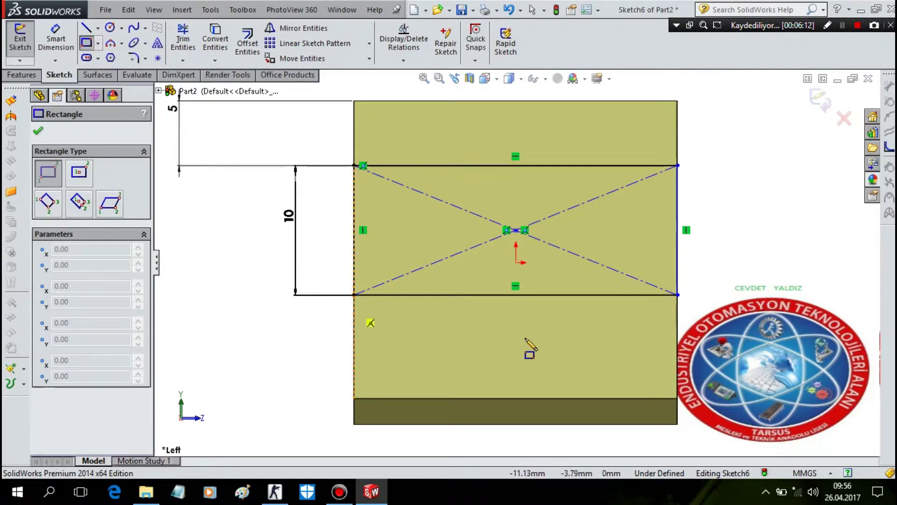
click(353, 165)
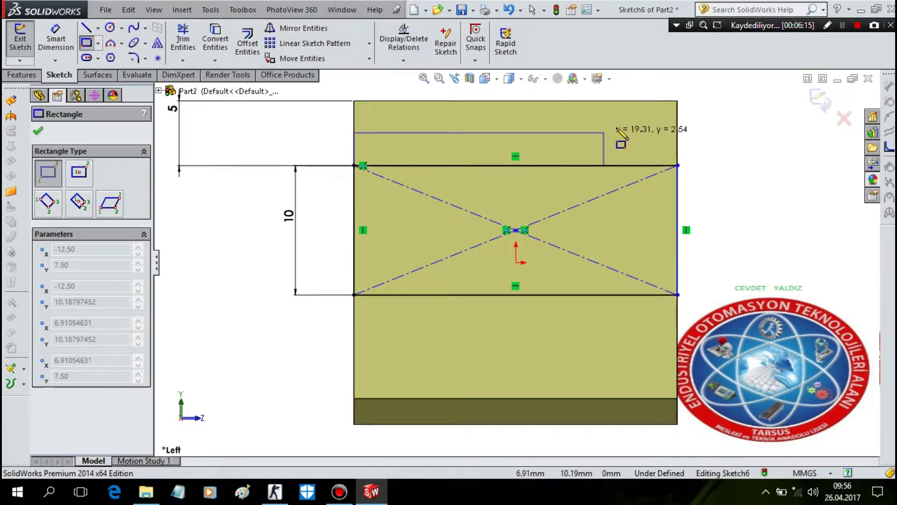
click(678, 101)
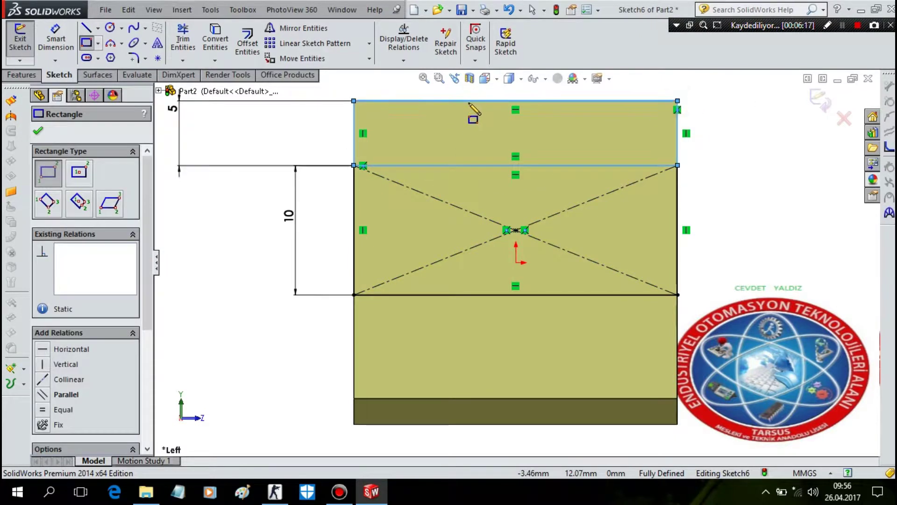
click(354, 295)
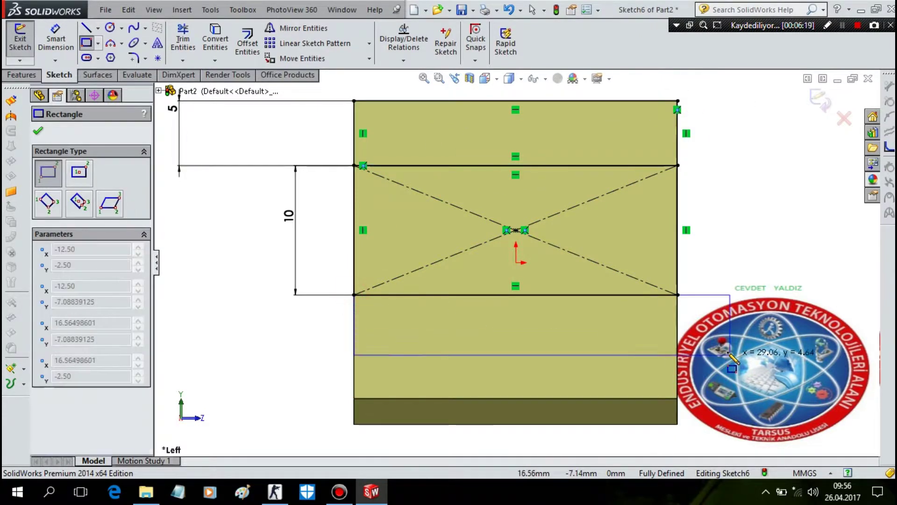
click(677, 323)
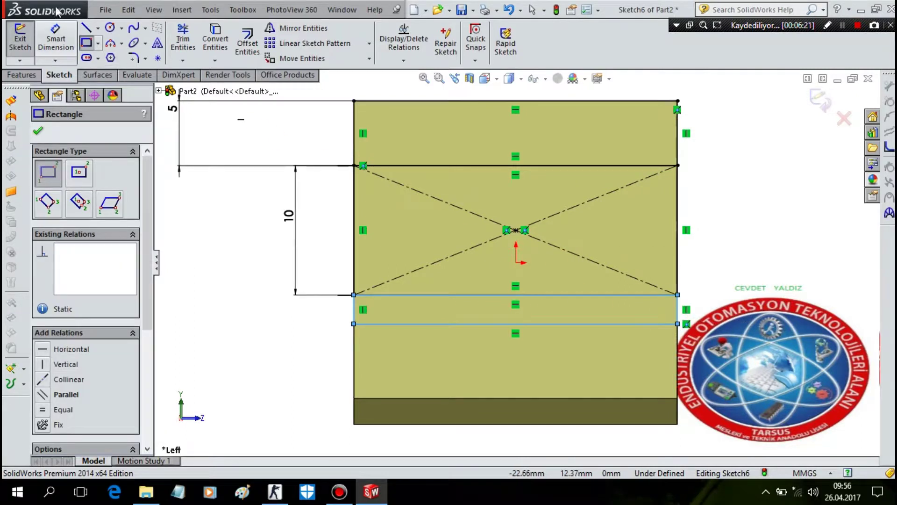
- Dimension the lower strip 1.5 mm tall and open a Blind 0.5 mm extruded cut
click(55, 40)
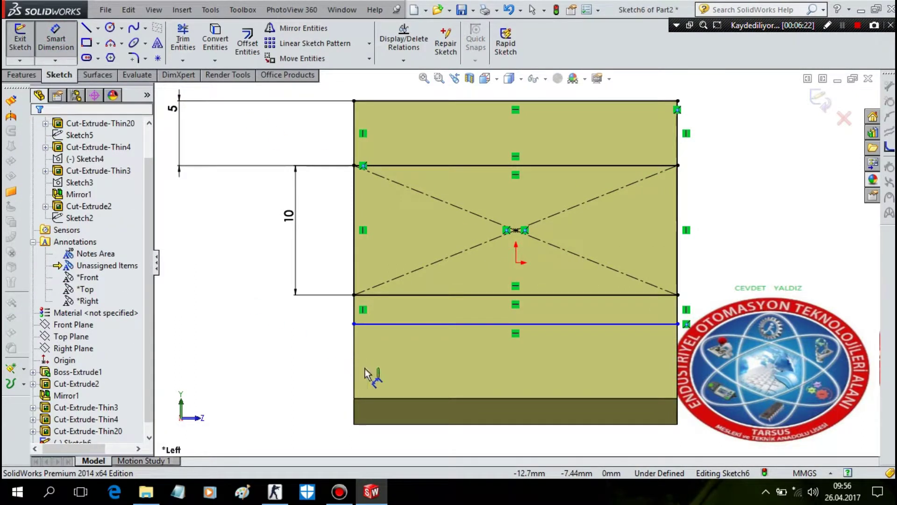
click(354, 318)
click(299, 311)
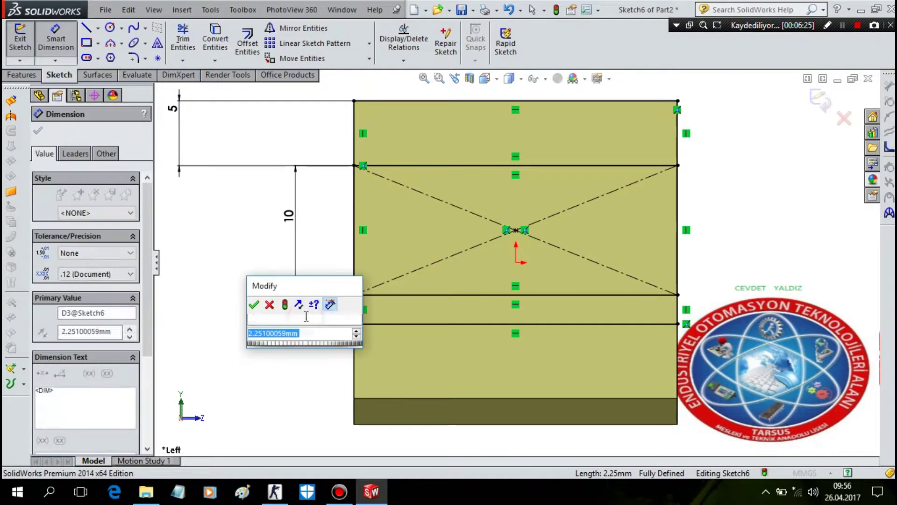
text(1,5)
key(Return)
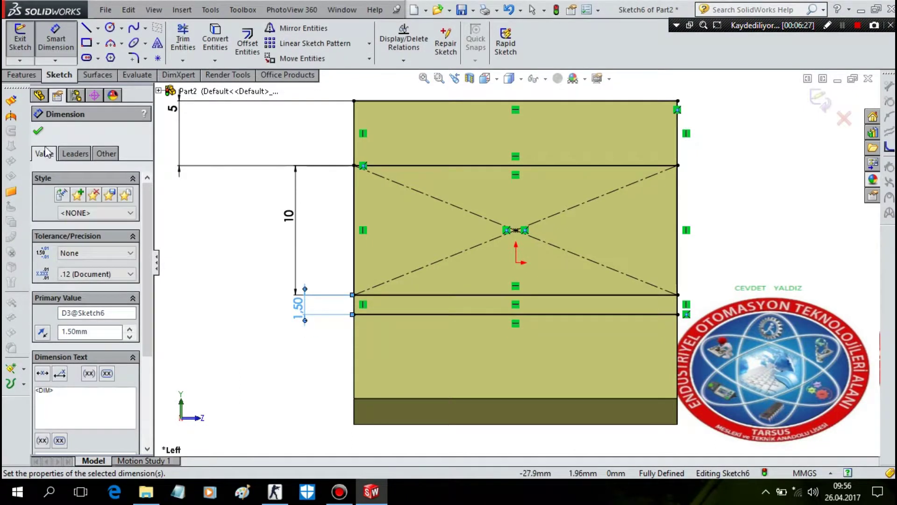
click(24, 76)
click(200, 42)
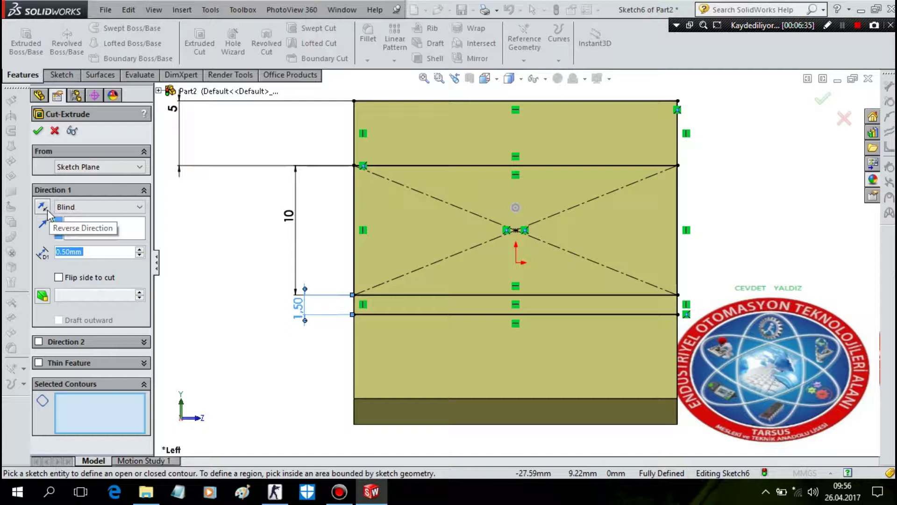
- Cut Sketch6's top band and thin strip regions 0.25 mm deep into the end face
text(0,)
text(25)
click(533, 285)
middle_drag(394, 239, 430, 234)
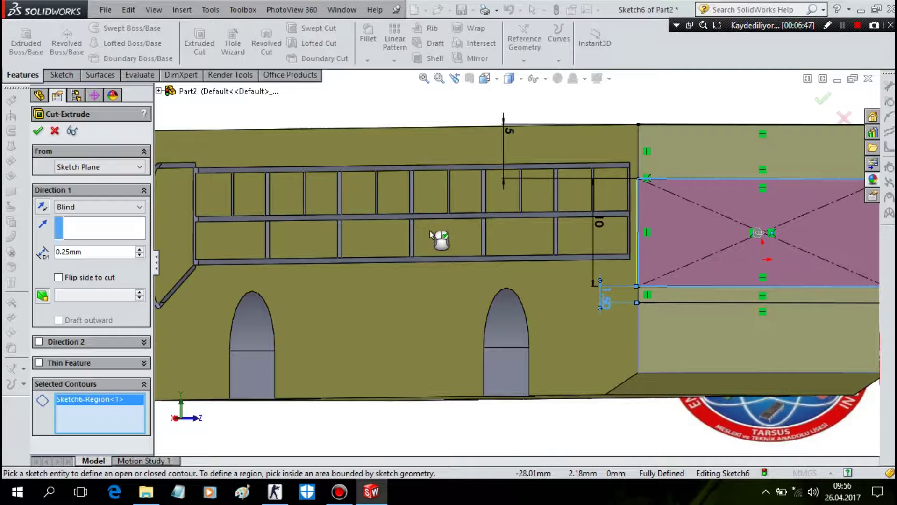
click(688, 233)
click(688, 164)
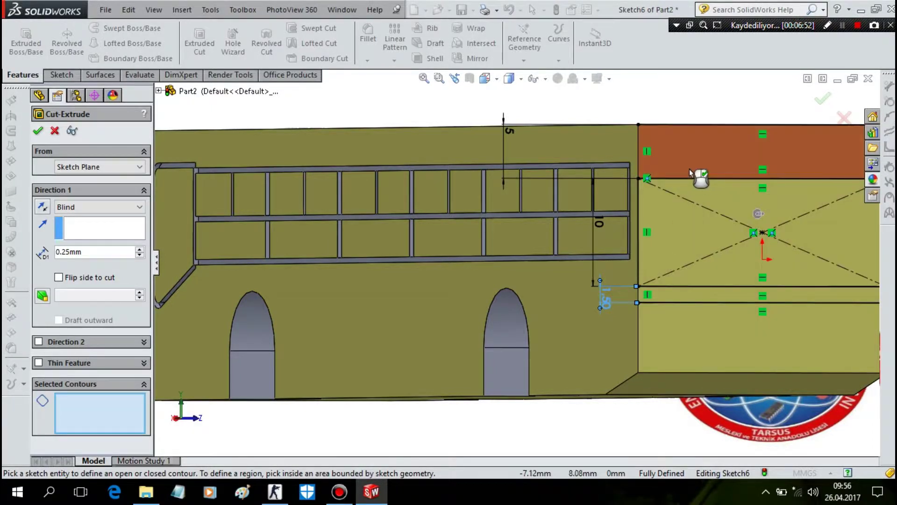
click(700, 296)
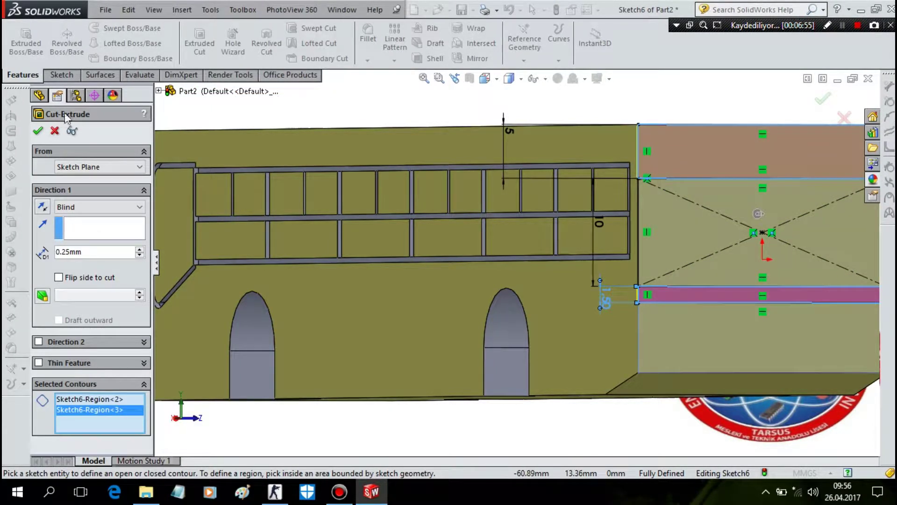
click(39, 133)
mouse_move(610, 295)
middle_down()
mouse_move(565, 308)
mouse_move(220, 240)
middle_up()
mouse_move(240, 140)
middle_down()
mouse_move(273, 145)
mouse_move(270, 61)
mouse_move(276, 123)
middle_up()
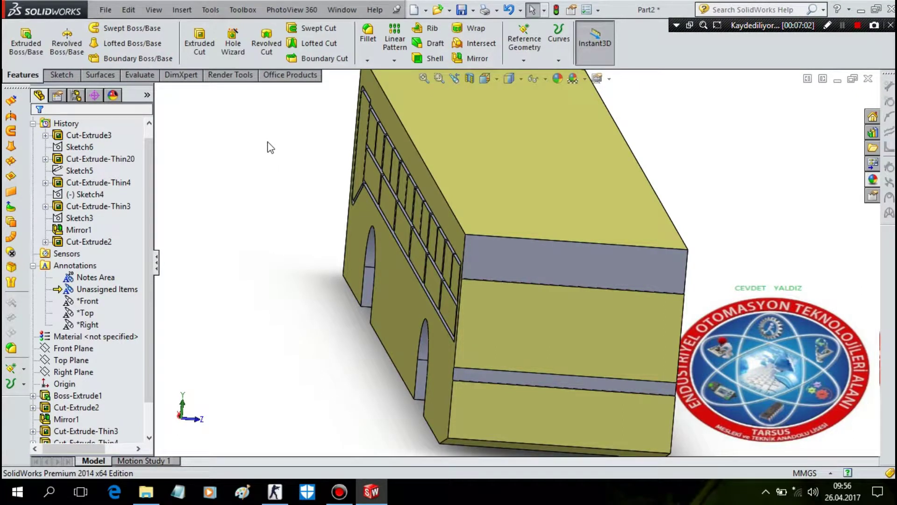
- Orbit to an end-on view and show the Linear Pattern list of pattern and mirror features
mouse_move(270, 147)
middle_down()
mouse_move(422, 174)
mouse_move(411, 170)
mouse_move(471, 162)
mouse_move(443, 159)
middle_up()
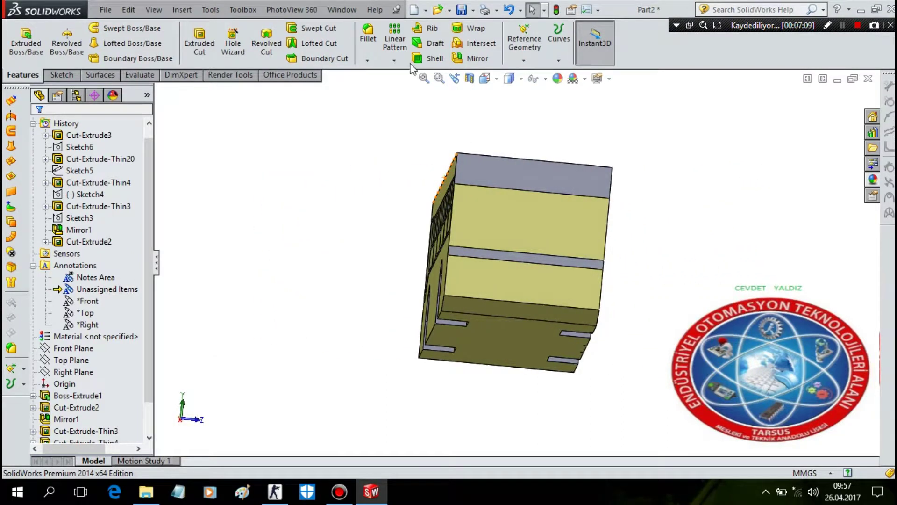
click(395, 61)
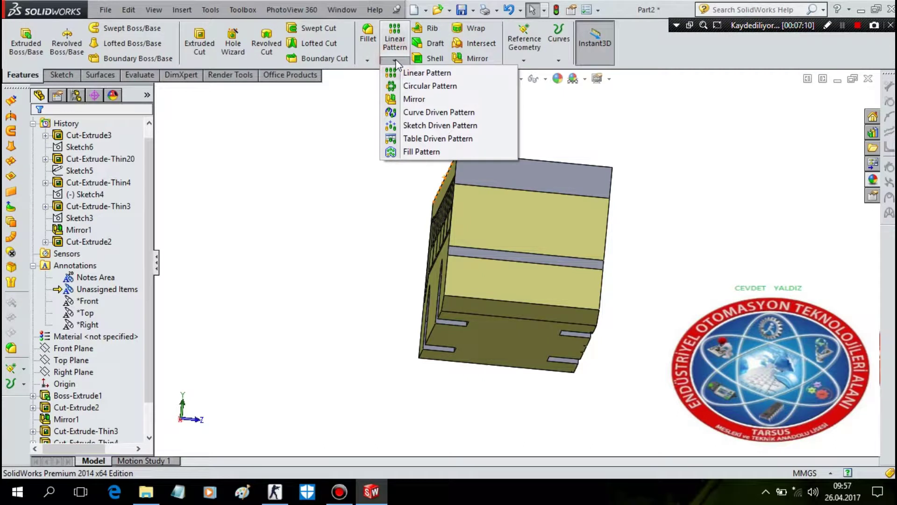
- Mirror Cut-Extrude3 across the Right Plane as Mirror2
click(414, 99)
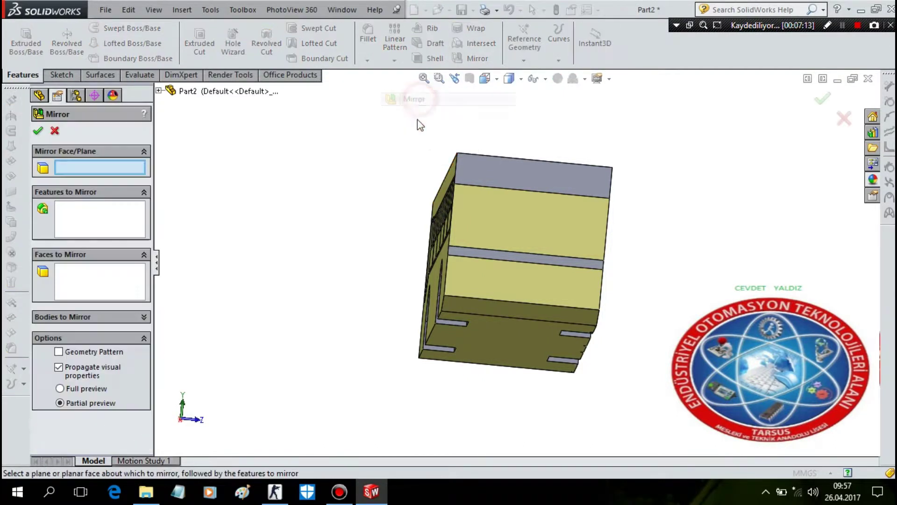
middle_drag(424, 142, 425, 161)
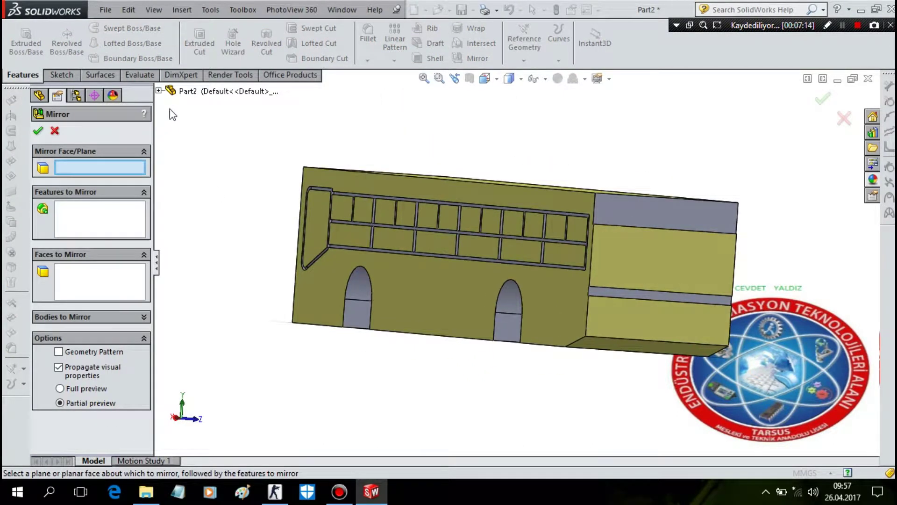
click(160, 91)
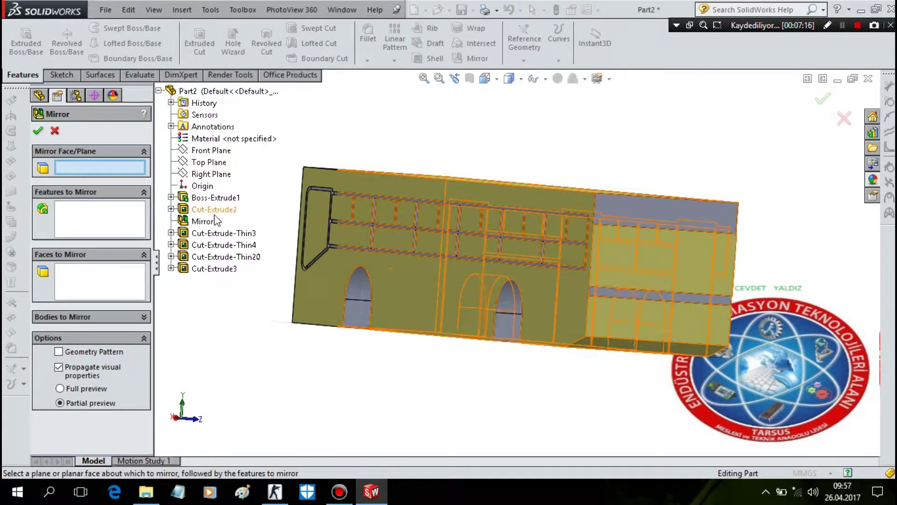
click(211, 174)
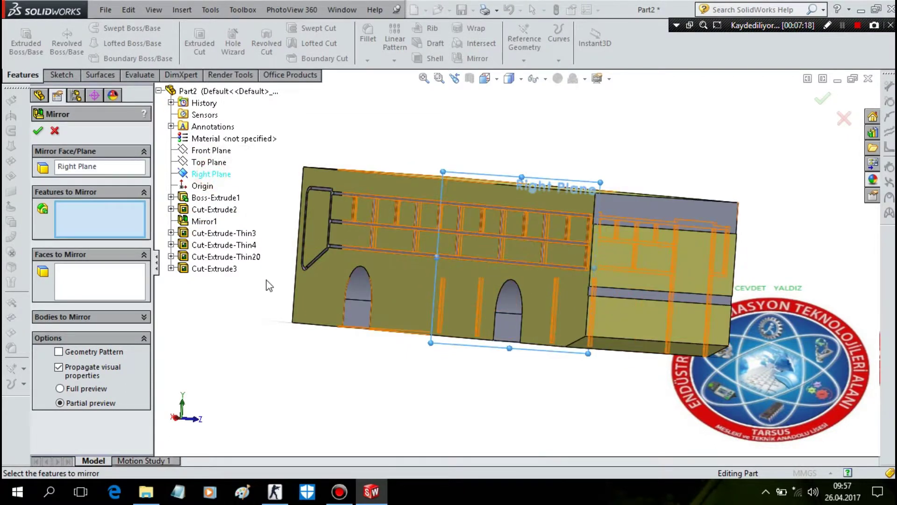
middle_drag(273, 317, 276, 326)
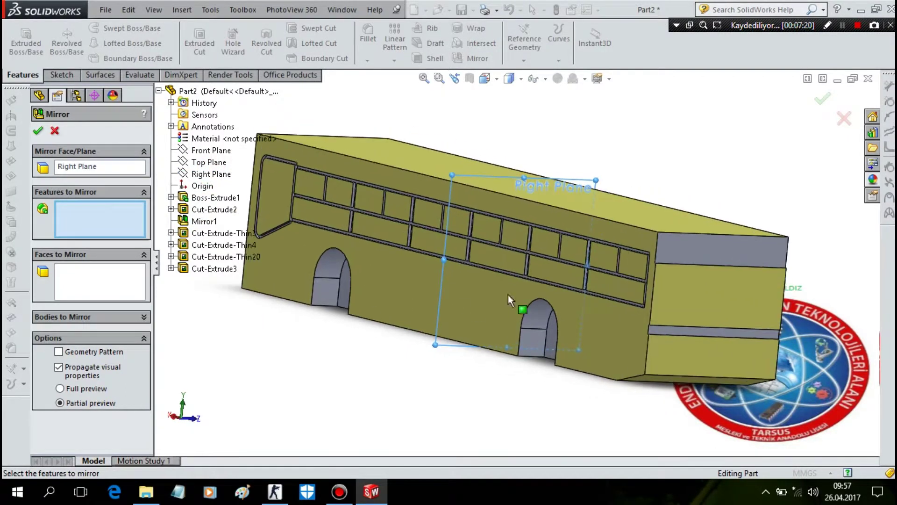
click(691, 262)
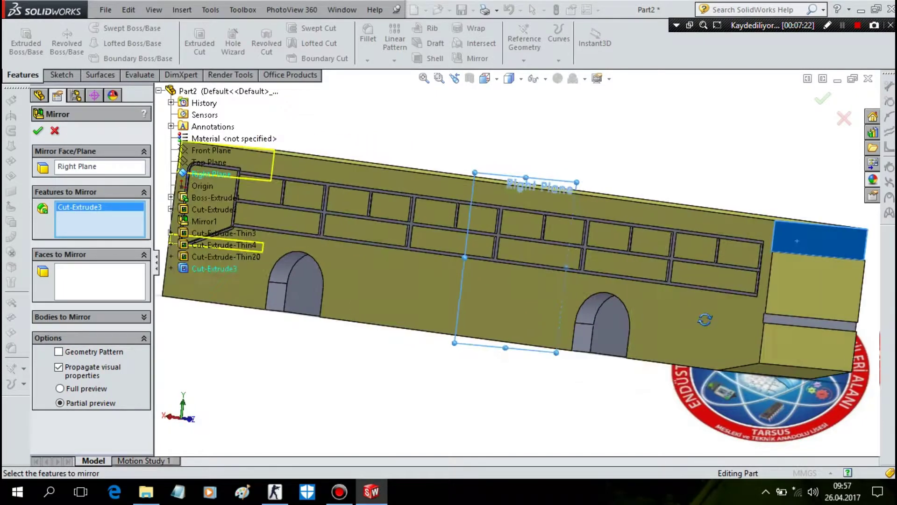
scroll(705, 322, down, 4)
key(Return)
mouse_move(503, 368)
middle_down()
mouse_move(574, 363)
mouse_move(527, 376)
middle_up()
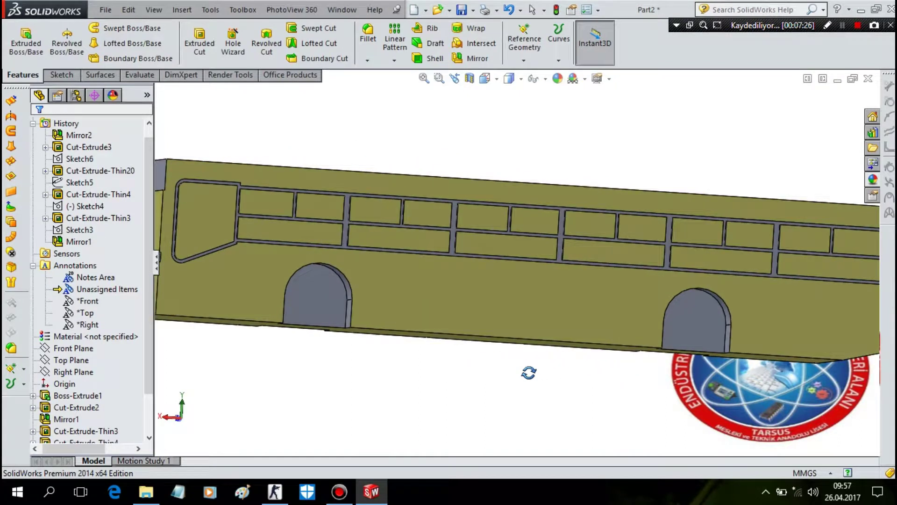
- Turn the view normal to the bus's long side face
middle_drag(801, 194, 595, 192)
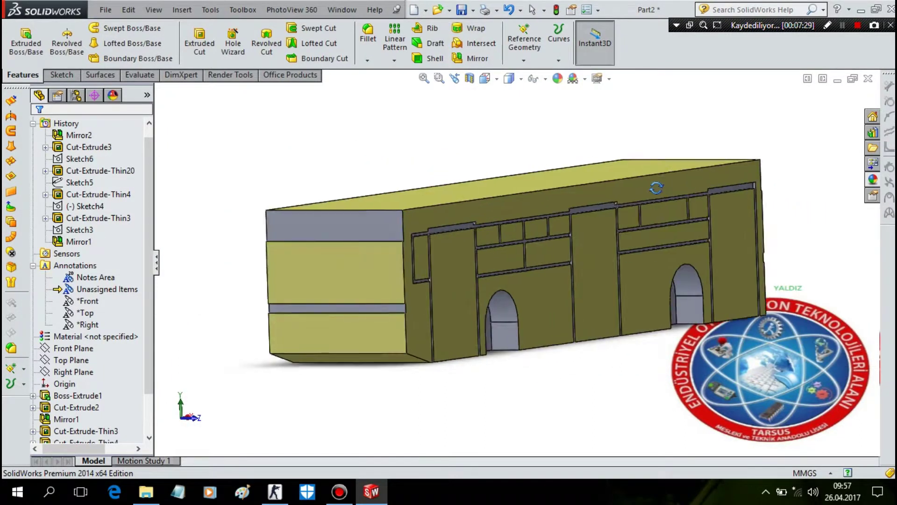
right_click(595, 193)
click(658, 165)
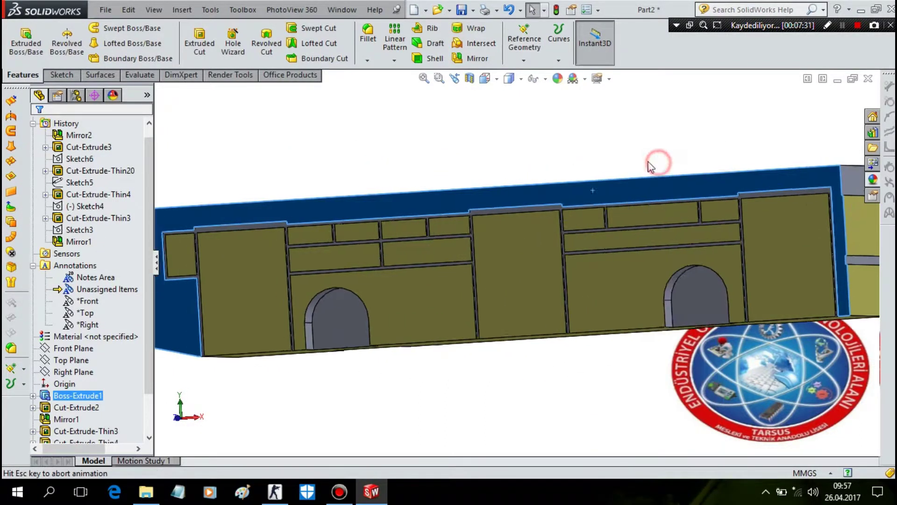
click(58, 75)
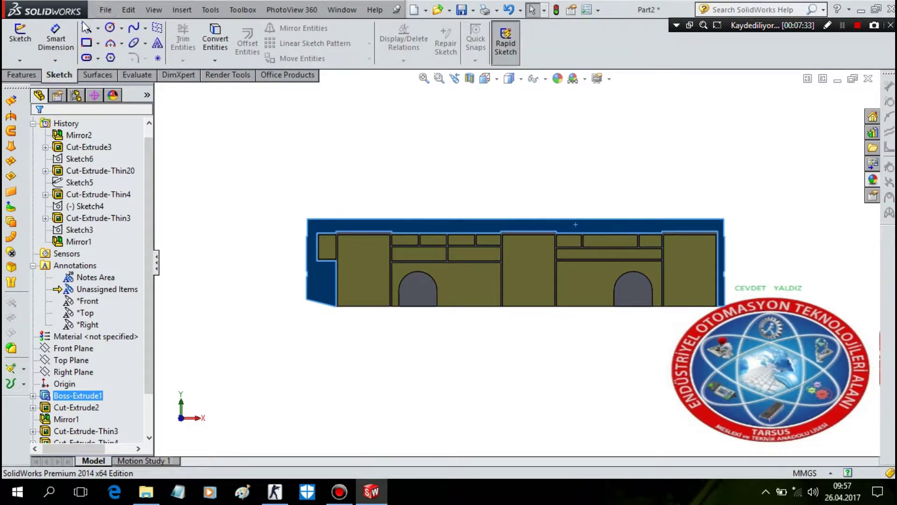
- Draw a rectangle near the top edge of the bus side
click(87, 42)
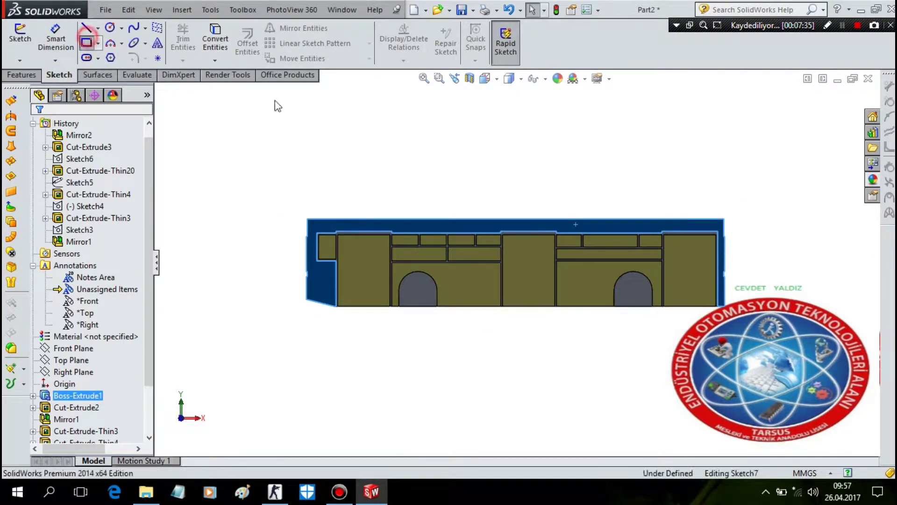
scroll(602, 222, down, 3)
click(532, 236)
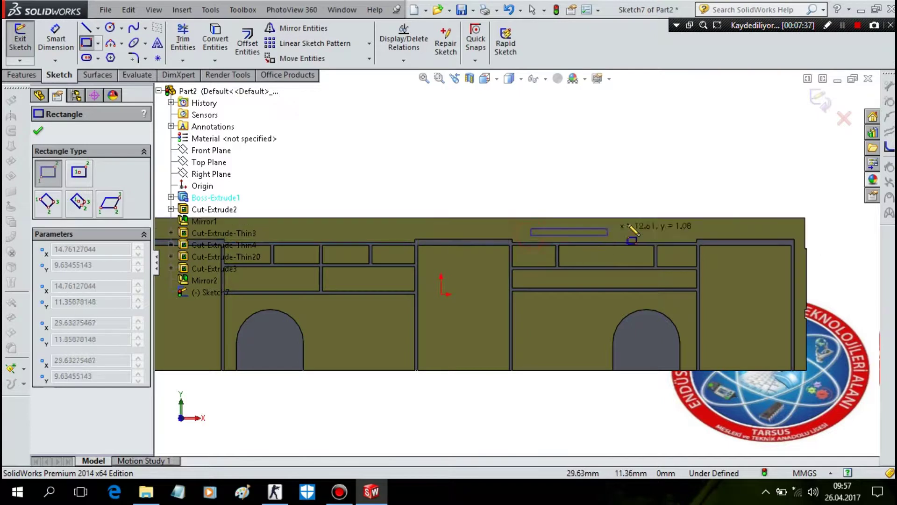
click(677, 223)
key(Escape)
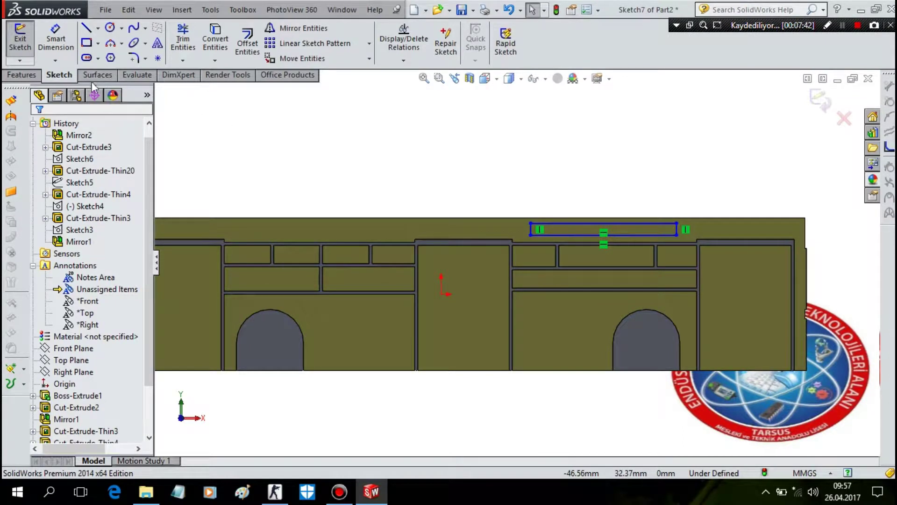
- Dimension the rectangle's height, correcting it from 27 to 2.75 mm
click(56, 40)
click(532, 233)
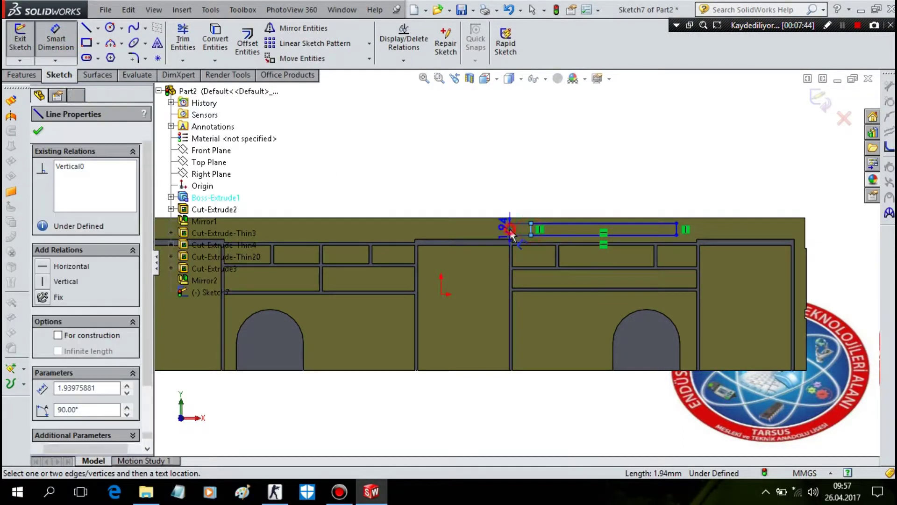
text(27)
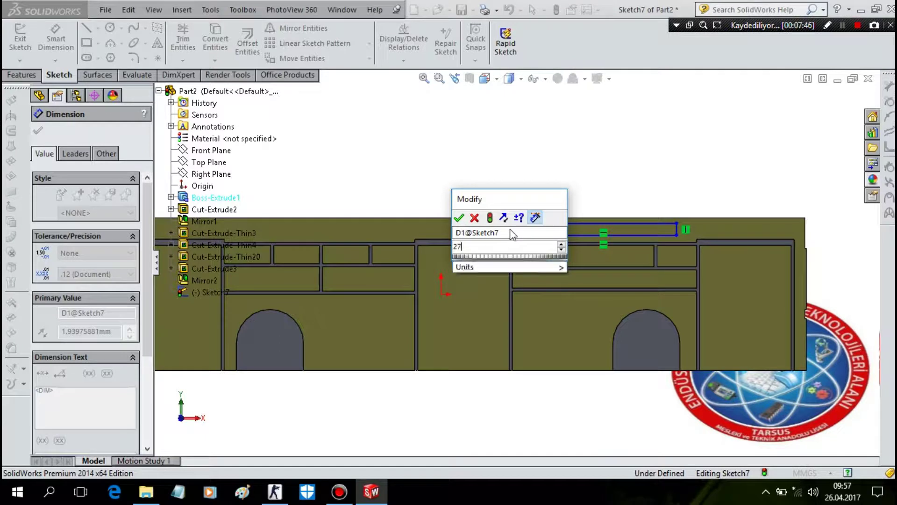
key(Return)
scroll(608, 231, up, 3)
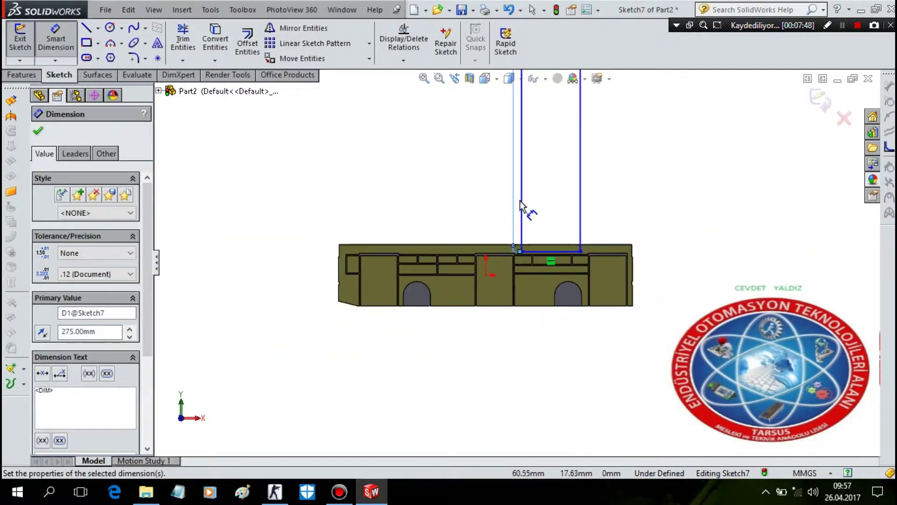
scroll(509, 191, up, 2)
scroll(506, 184, up, 2)
double_click(511, 140)
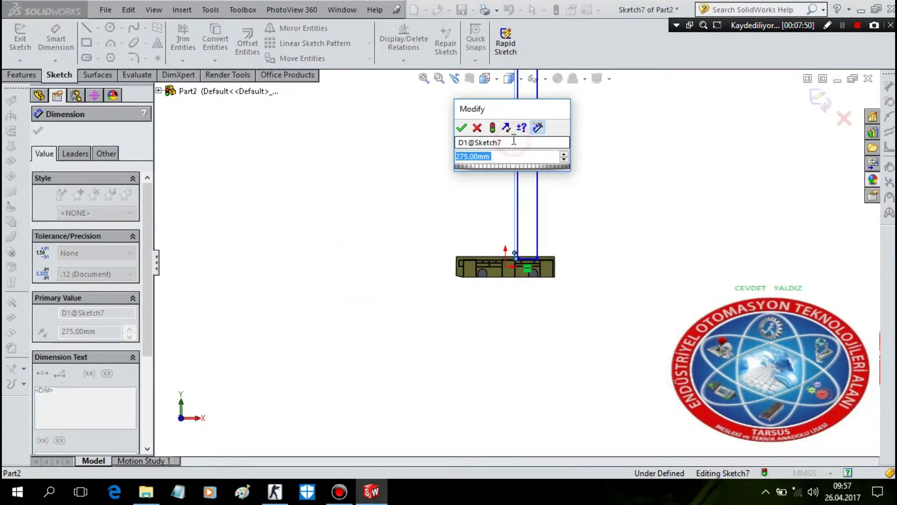
text(2.75)
key(Return)
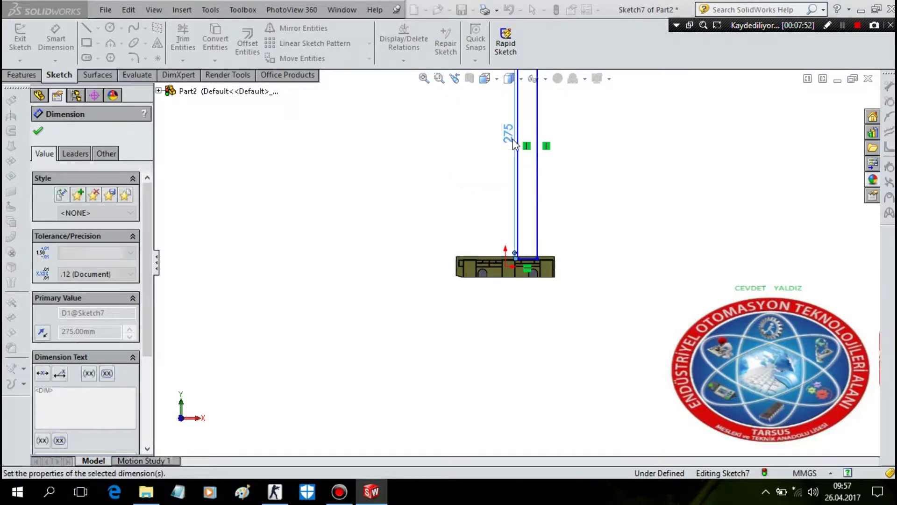
scroll(569, 243, down, 3)
scroll(492, 268, down, 3)
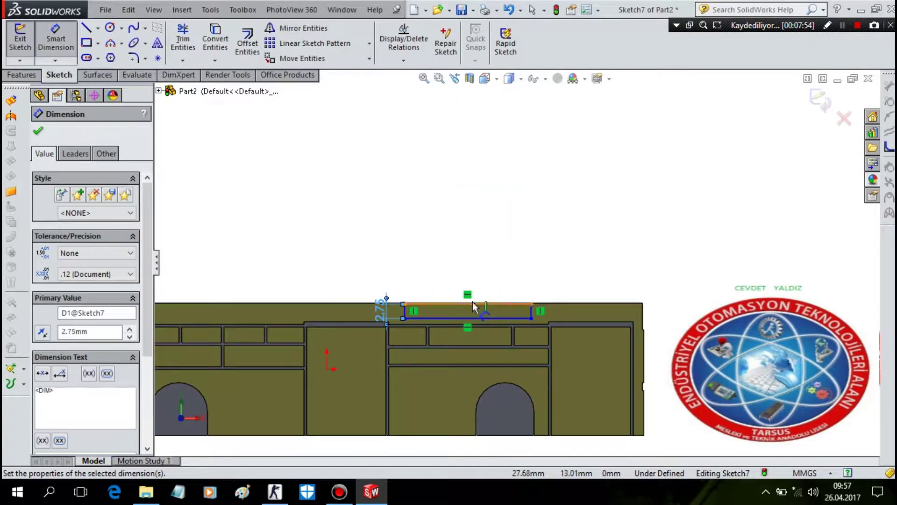
- Set the rectangle width to 25 mm and its gap below the top edge to 0.5 mm
click(494, 263)
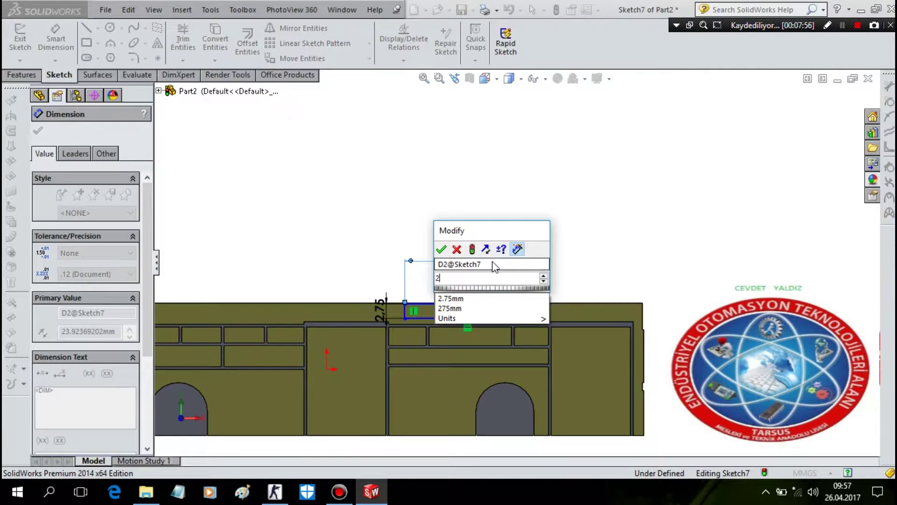
key(Return)
text(25)
key(Return)
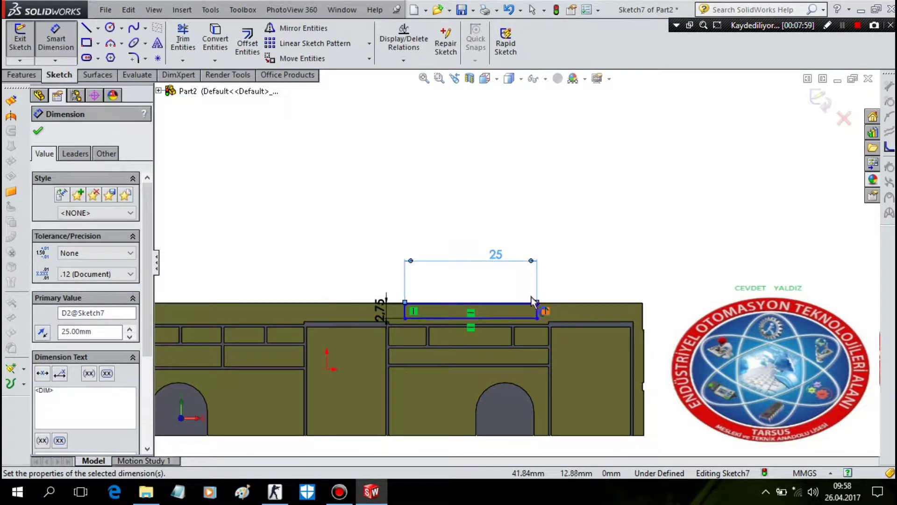
scroll(528, 311, down, 2)
scroll(527, 290, down, 1)
scroll(529, 276, down, 1)
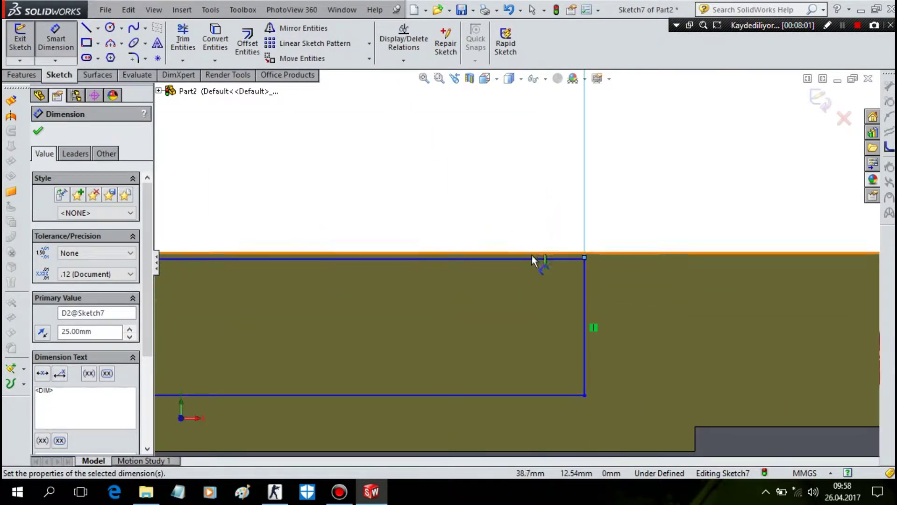
click(533, 259)
click(537, 237)
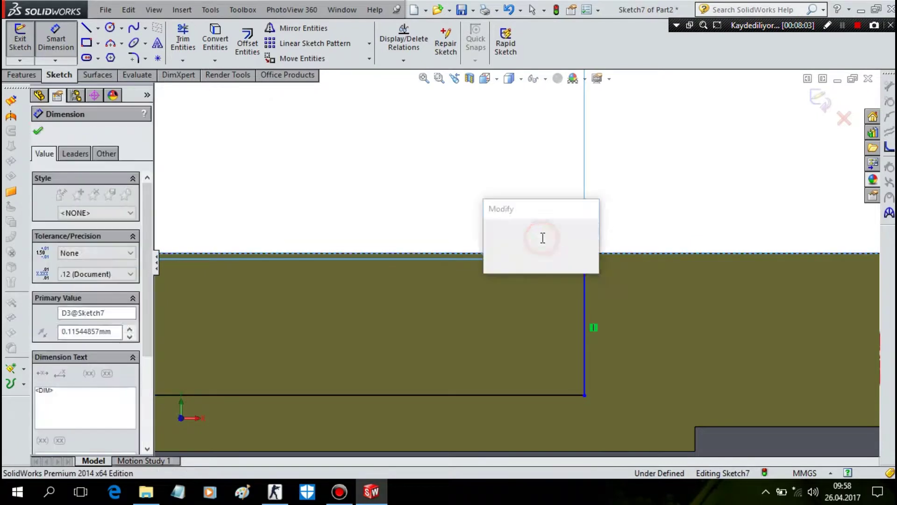
text(0.5)
key(Return)
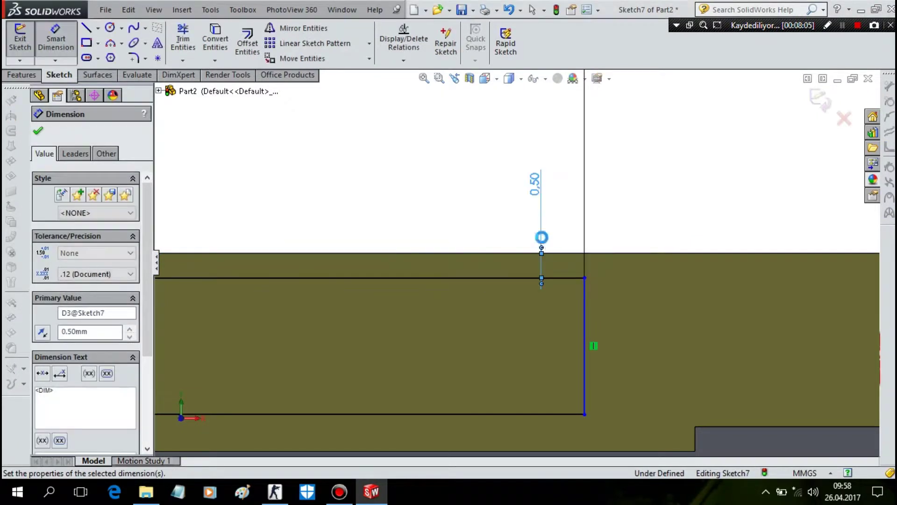
- Dimension the slot's right end to the body's right edge
scroll(553, 292, up, 3)
click(537, 279)
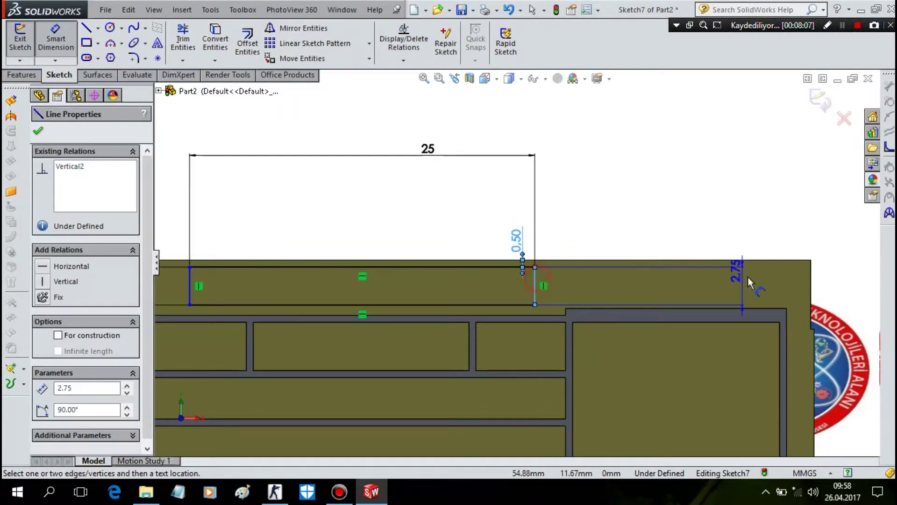
click(811, 285)
click(802, 216)
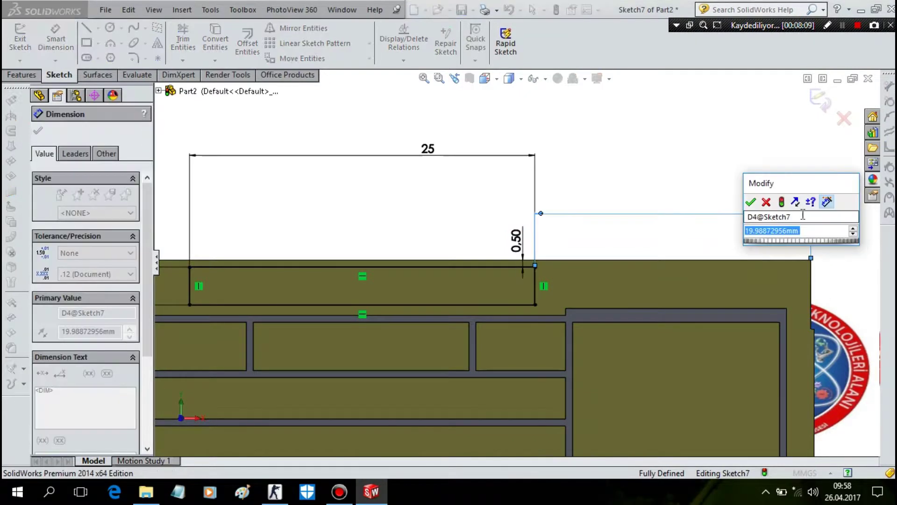
- Set the 20 mm edge distance and cut the slot 0.75 mm deep as Cut-Extrude4
text(20)
key(Return)
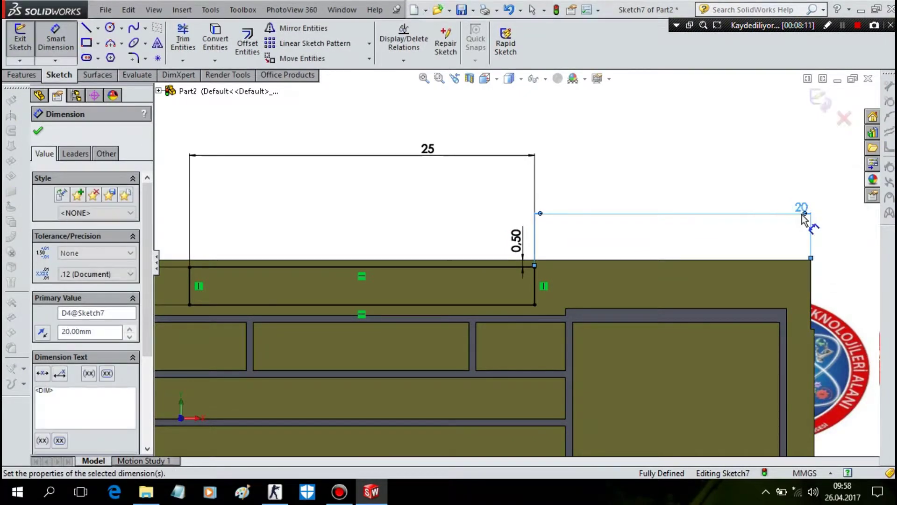
click(19, 75)
click(199, 42)
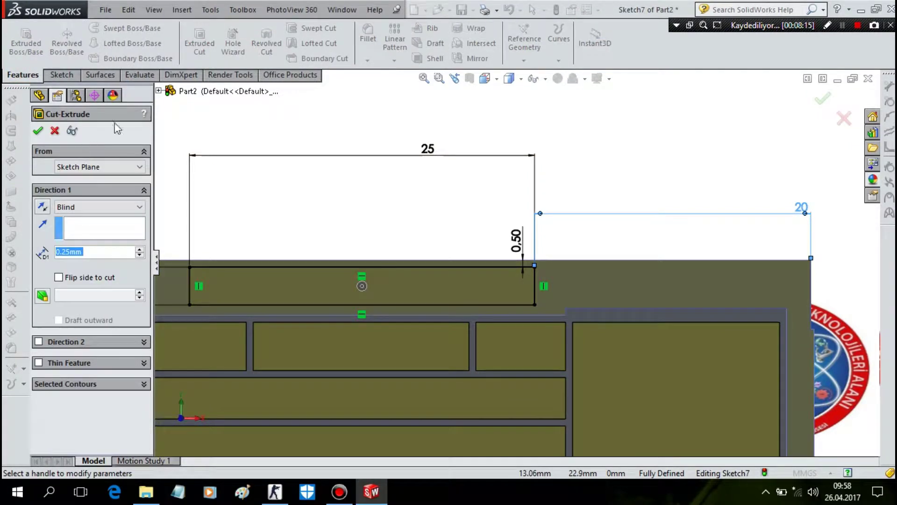
text(0.75)
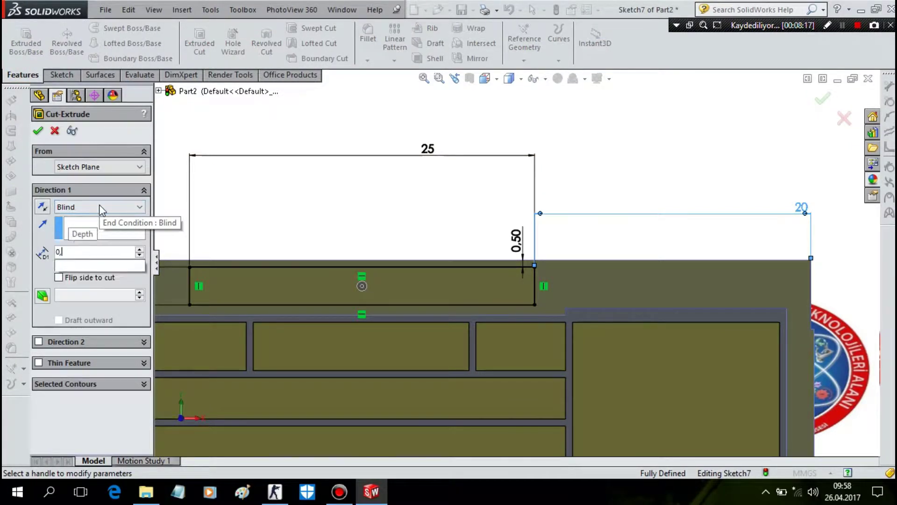
key(Return)
click(317, 284)
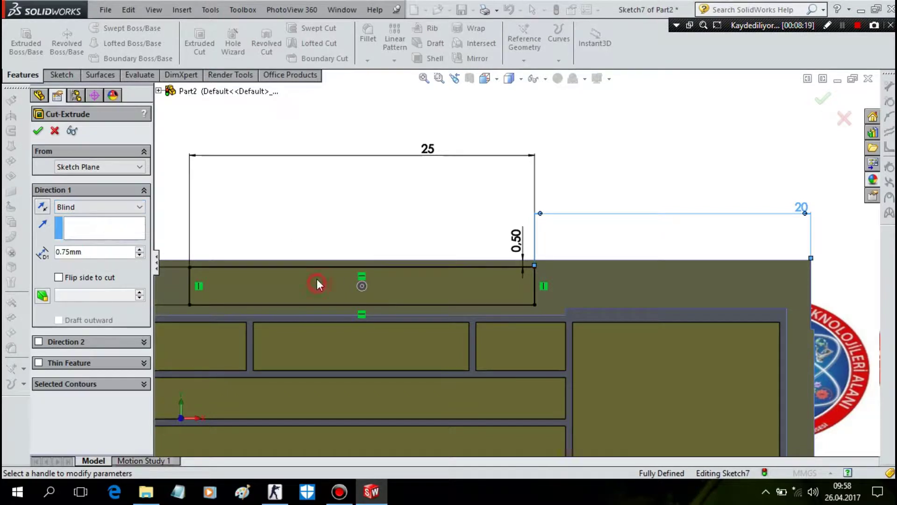
mouse_move(355, 258)
middle_down()
mouse_move(362, 281)
mouse_move(325, 263)
middle_up()
key(Return)
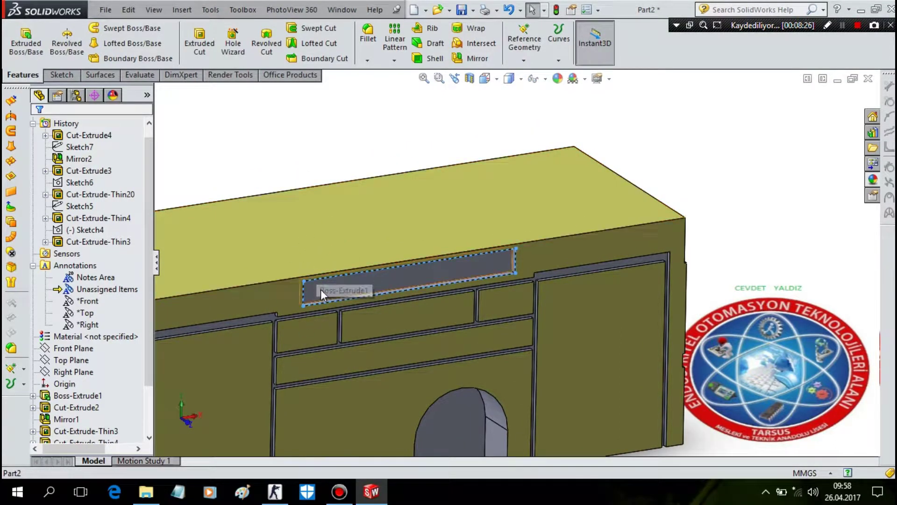
- Start a new sketch on the recessed slot face with the Centerline tool
click(61, 75)
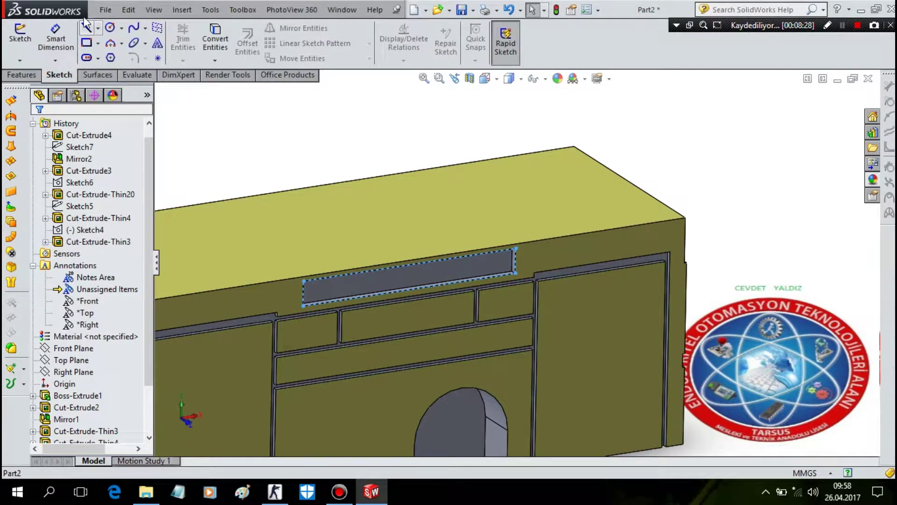
click(98, 29)
click(100, 54)
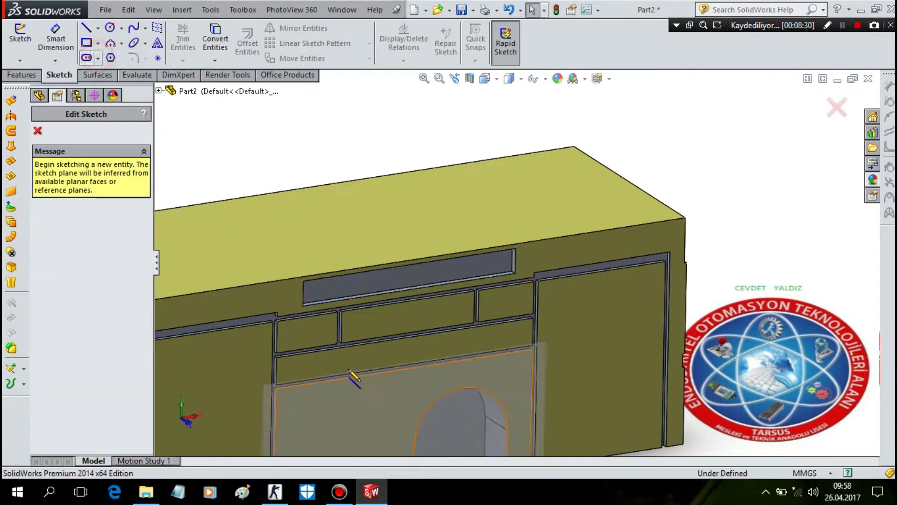
scroll(346, 290, down, 4)
right_click(338, 262)
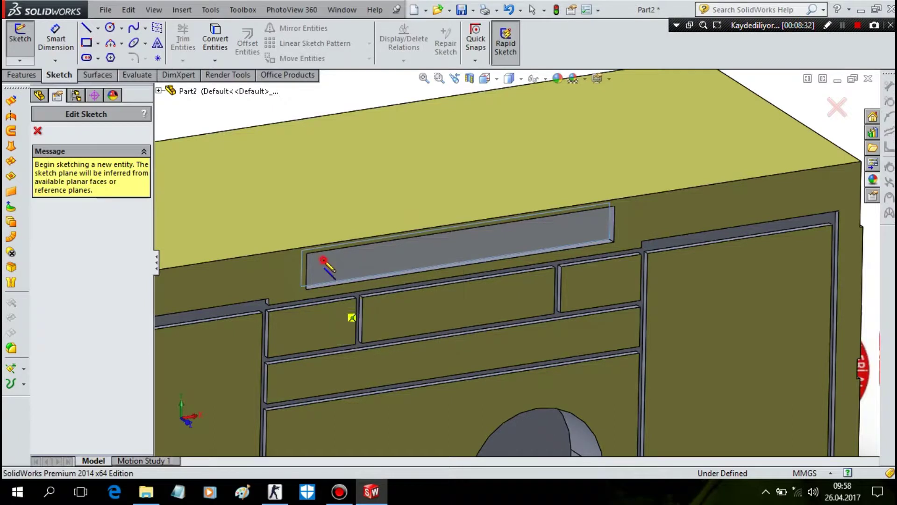
click(340, 260)
middle_drag(309, 242, 289, 236)
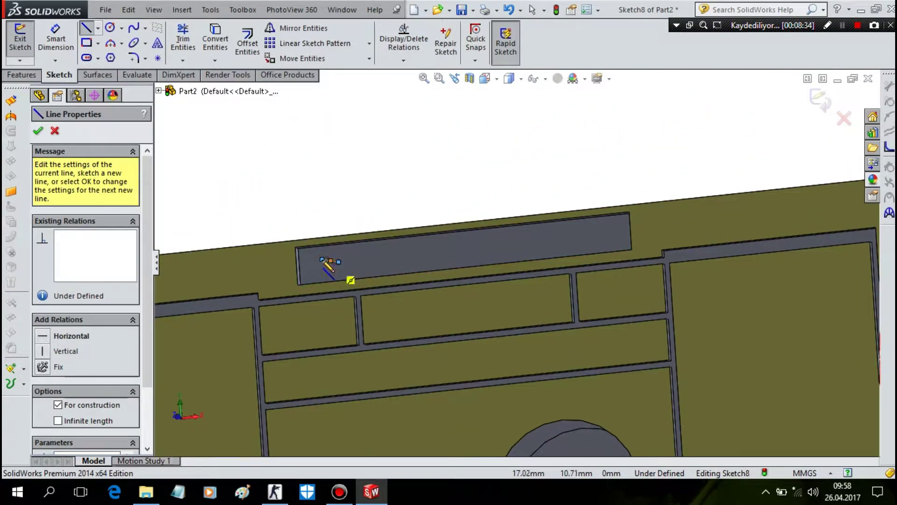
key(ctrl+z)
- In Front view, draw a horizontal construction line spanning the slot
key(space)
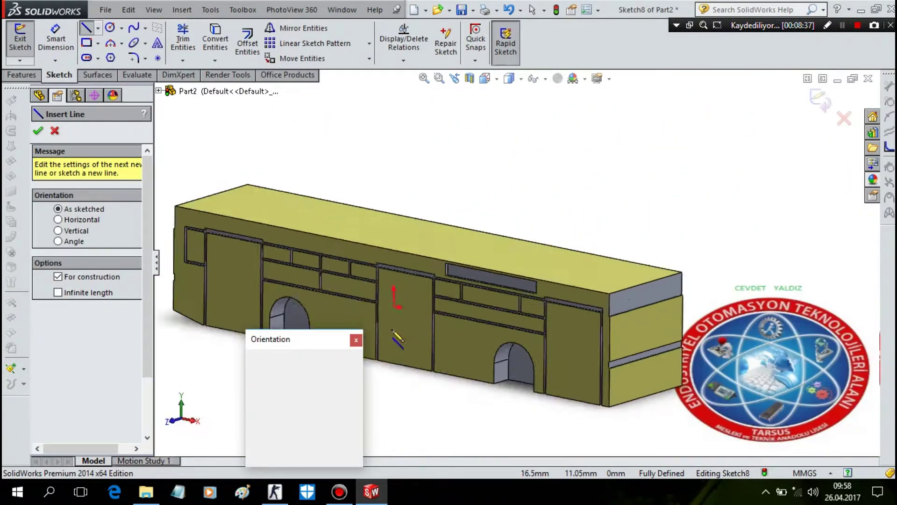
key(ctrl+1)
scroll(570, 240, down, 3)
scroll(518, 241, down, 3)
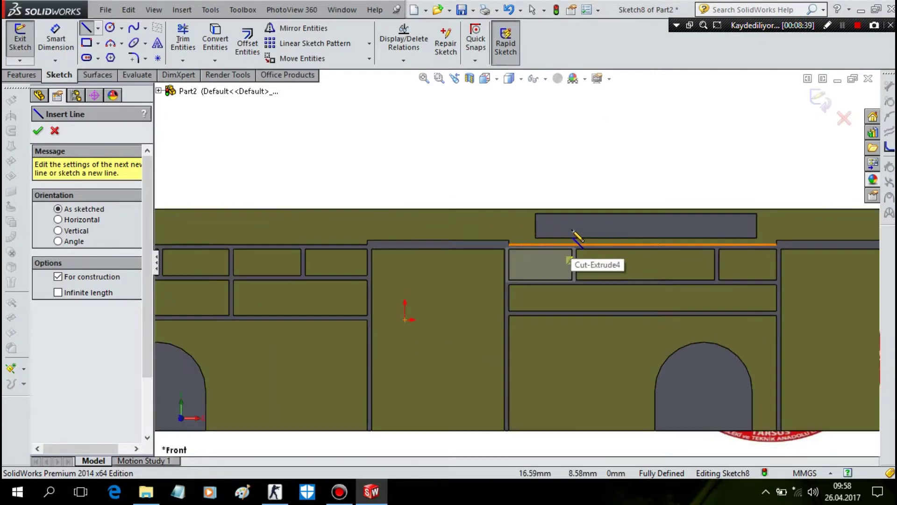
click(535, 226)
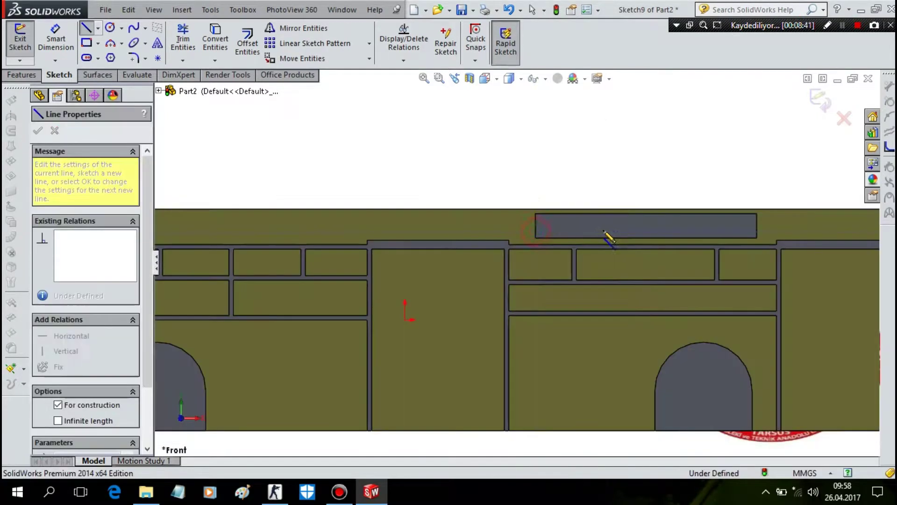
click(757, 230)
key(Escape)
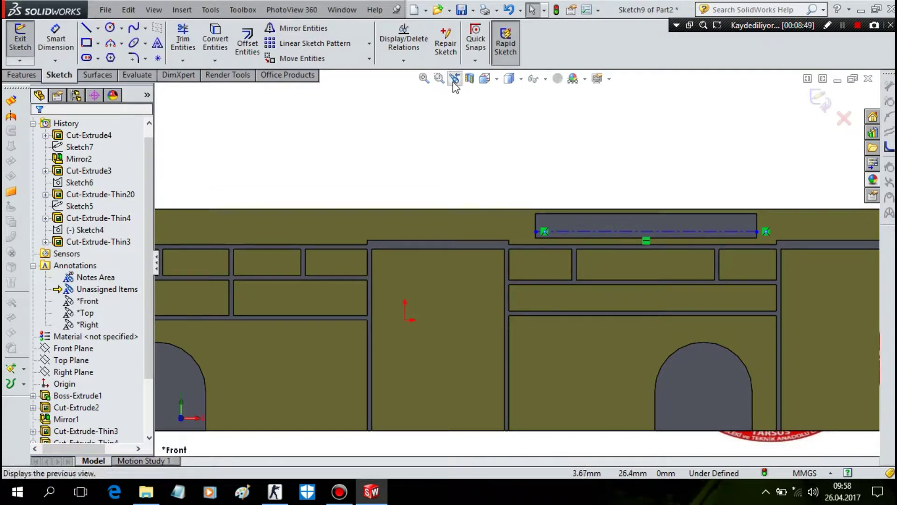
- Add sketch text 'CITY BUS' along the construction line with the document font turned off
click(154, 44)
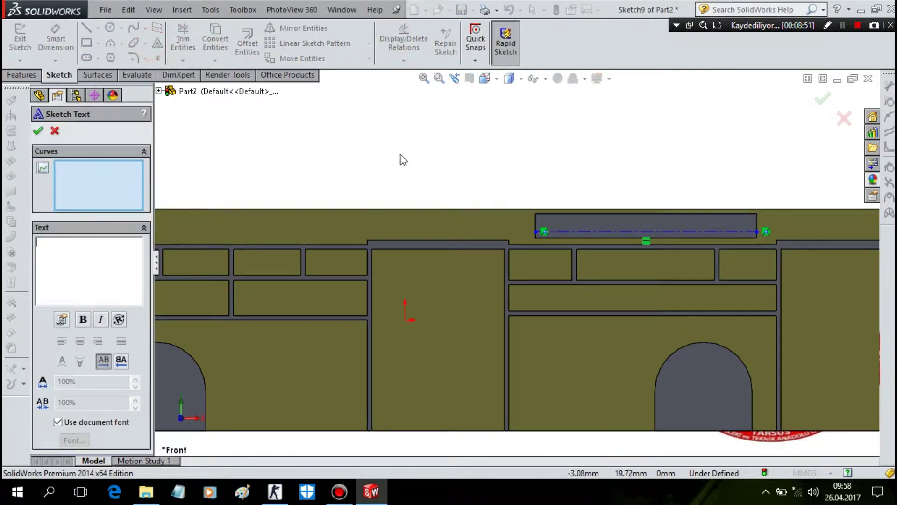
click(573, 233)
text(oto bu)
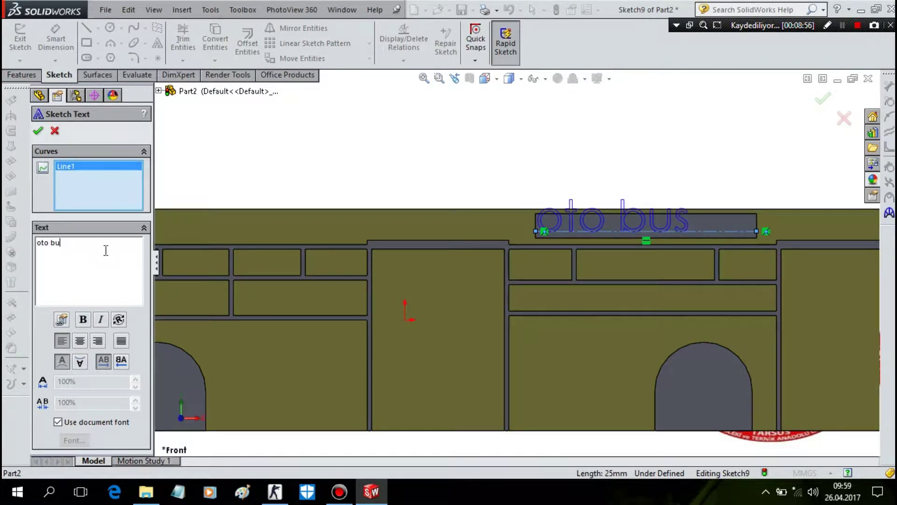
key(BackSpace)
key(BackSpace)
key(BackSpace)
text(OTO)
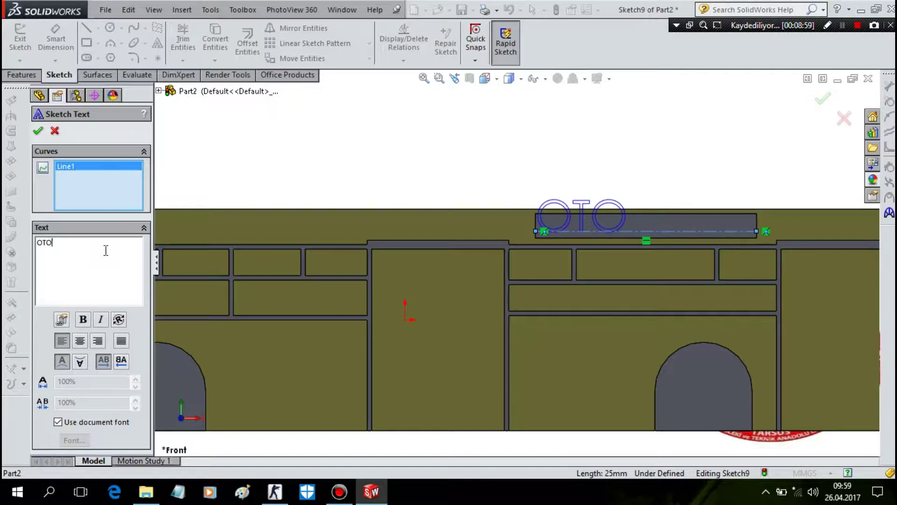
key(BackSpace)
key(BackSpace)
key(BackSpace)
text(CİTY BUS)
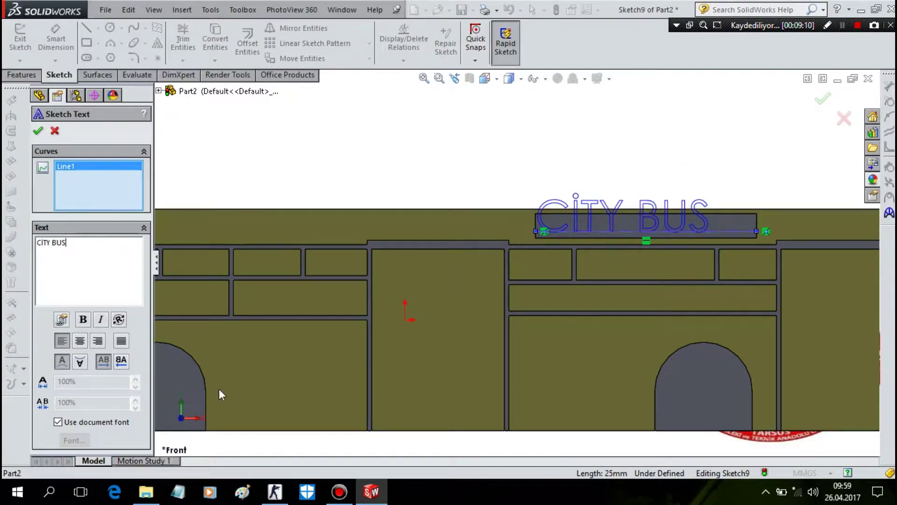
click(58, 422)
click(75, 440)
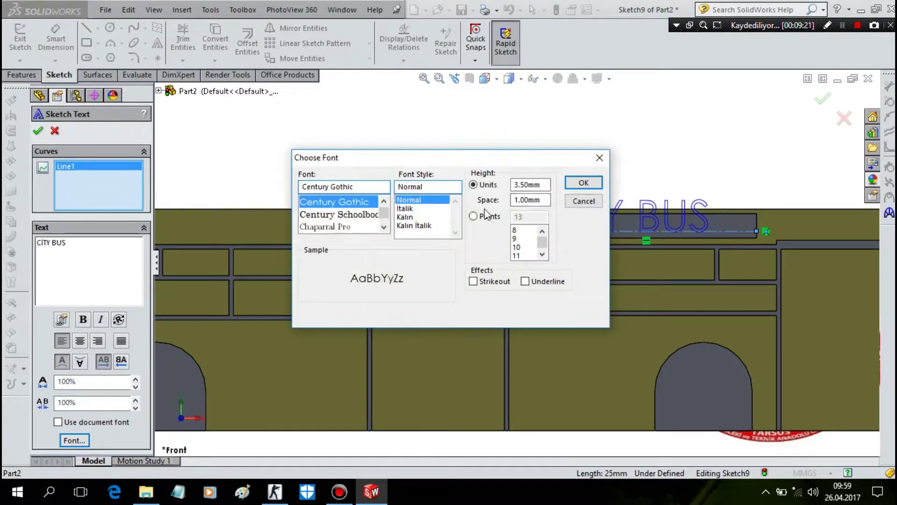
- Make the CITY BUS lettering 8 points and centre it on the line
click(473, 216)
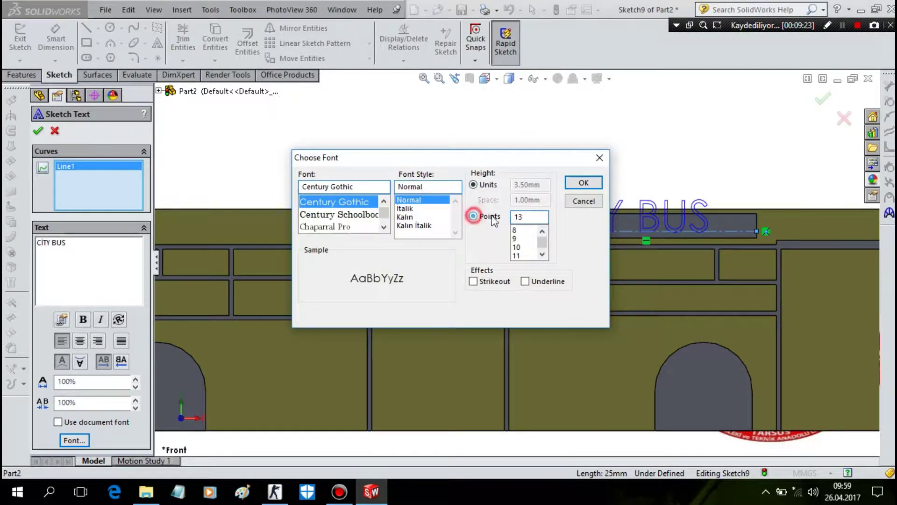
text(8)
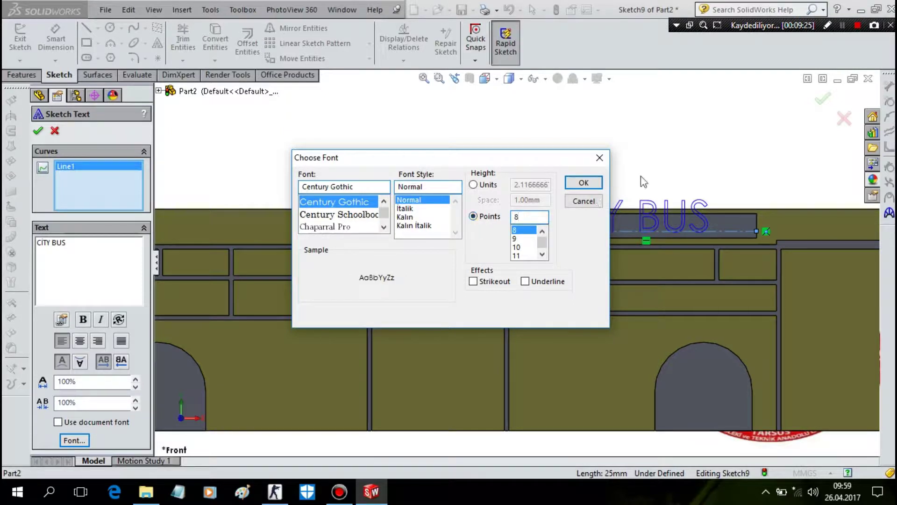
click(584, 182)
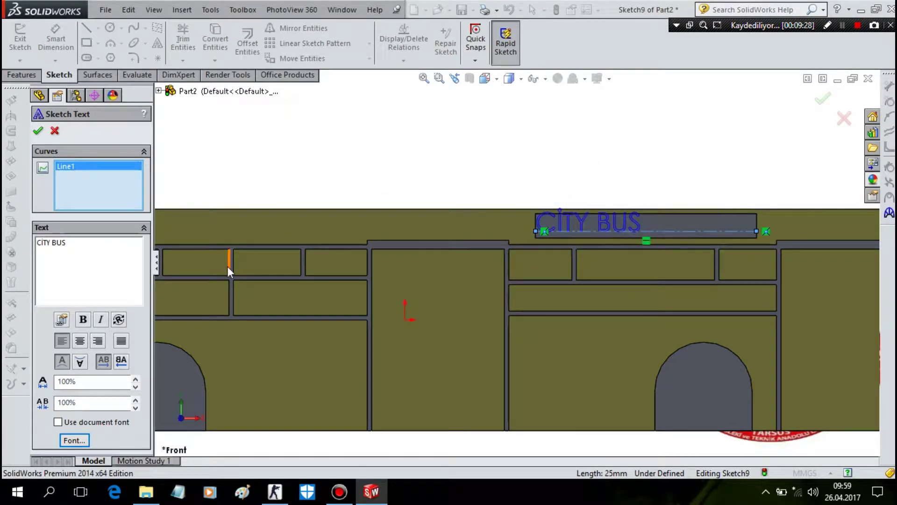
click(81, 342)
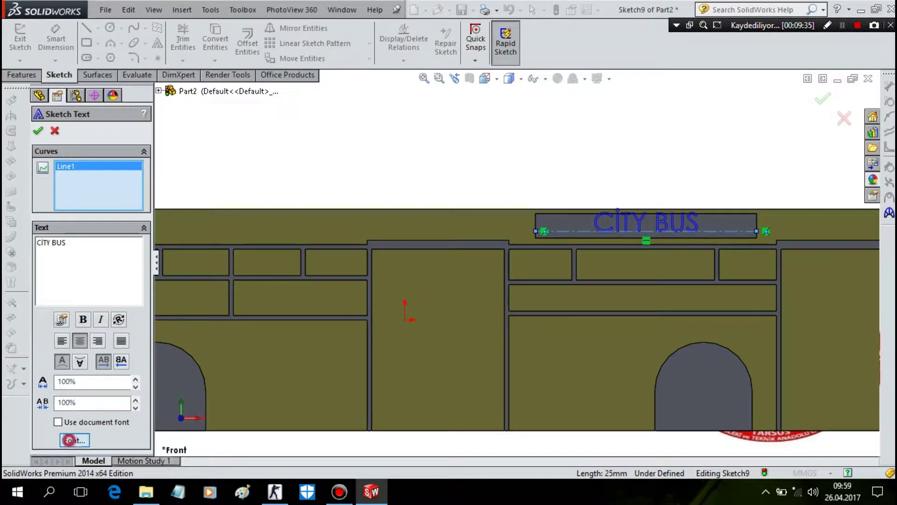
click(74, 440)
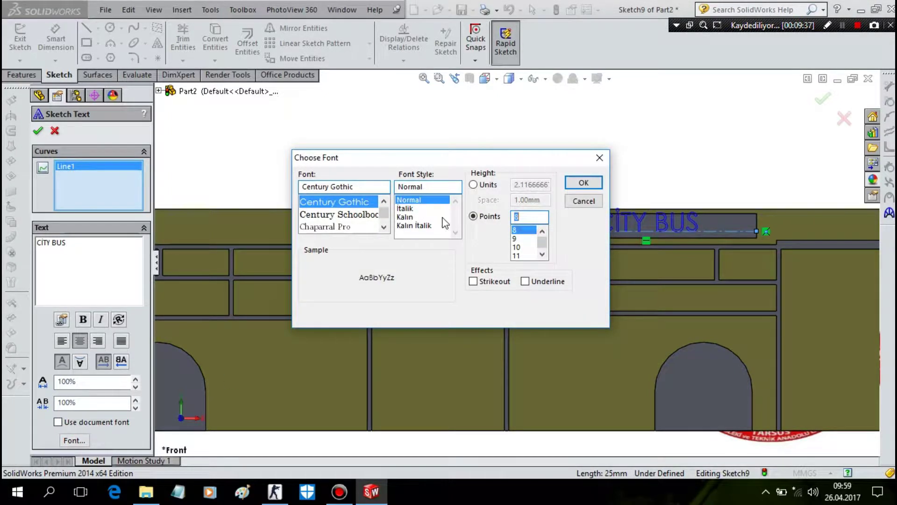
click(583, 182)
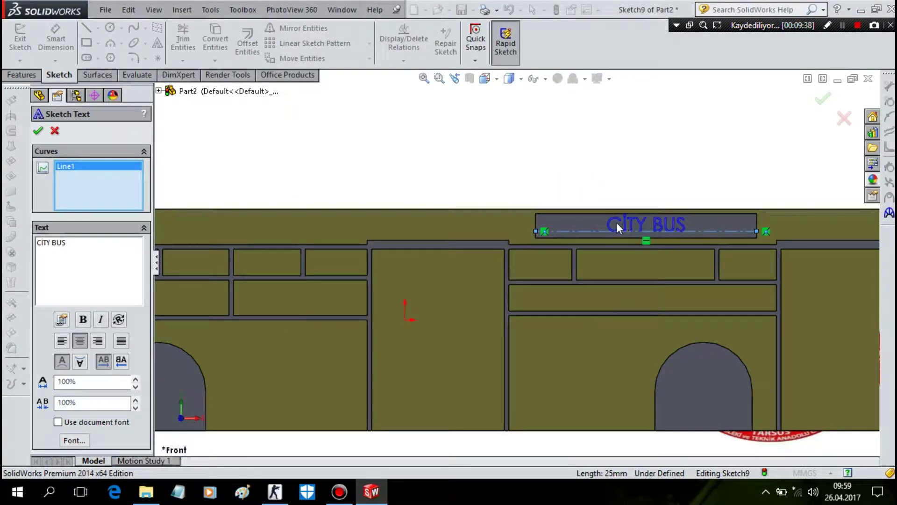
- Widen the CITY BUS letters, then close the Sketch Text panel, discarding the text
click(135, 380)
click(136, 379)
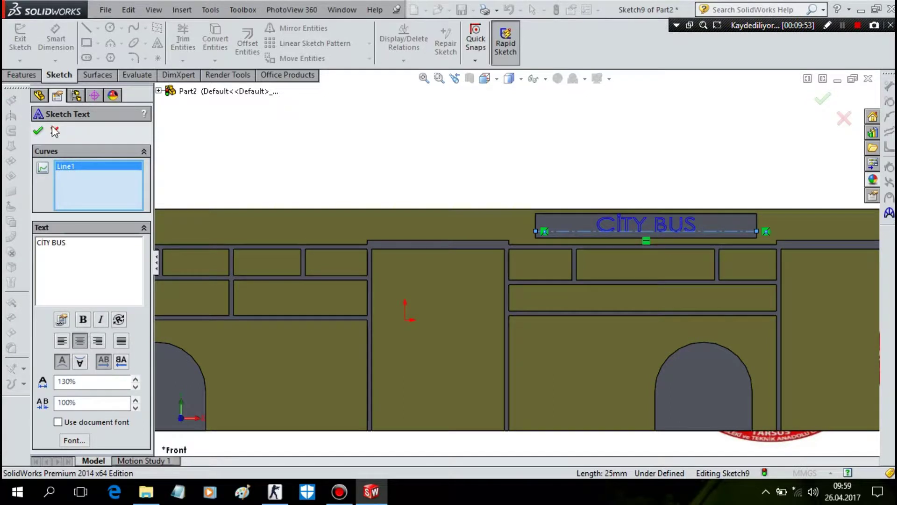
click(53, 130)
click(67, 194)
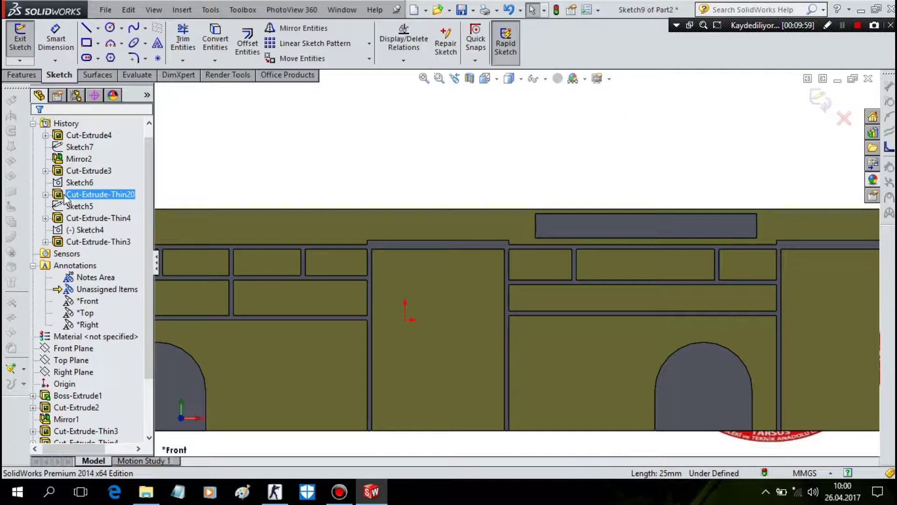
- Restore the CITY BUS text and place its centerline 0.5 mm above the slot's bottom edge
key(ctrl+z)
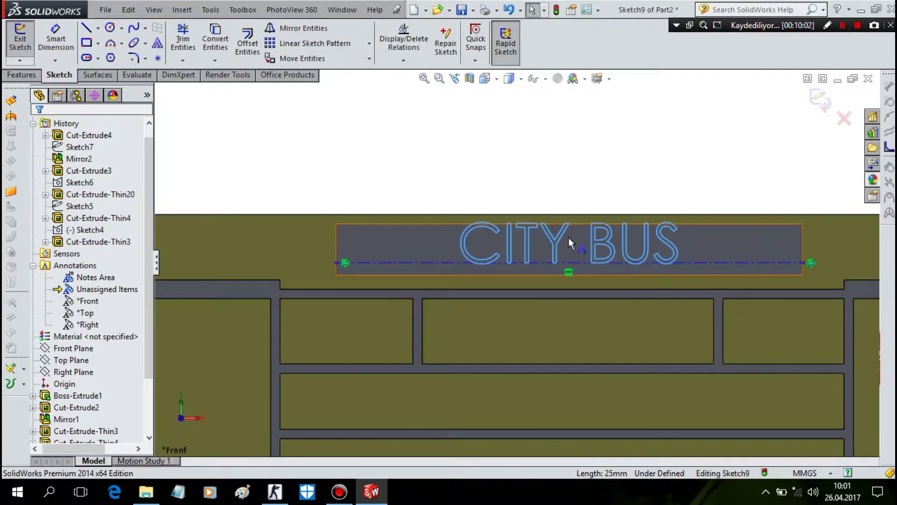
click(47, 37)
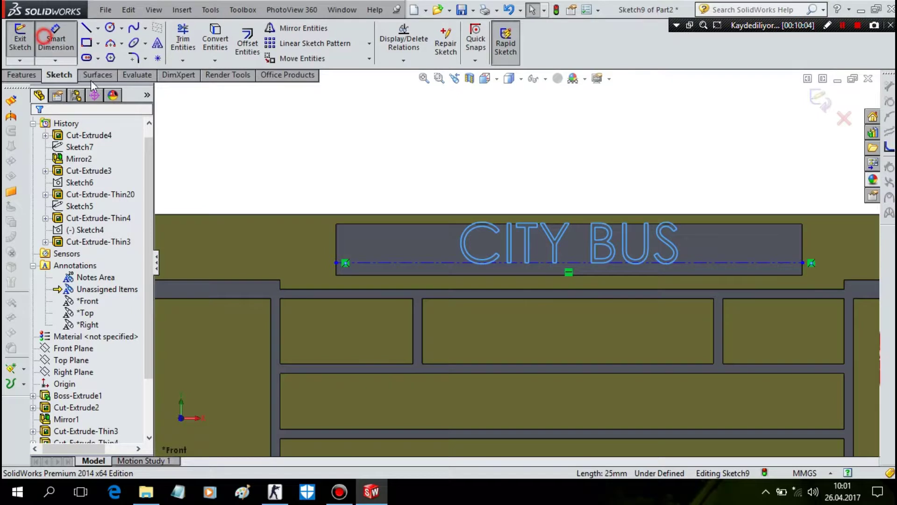
scroll(327, 259, down, 2)
scroll(357, 259, down, 2)
click(446, 270)
click(441, 300)
click(323, 281)
text(0,5)
key(Return)
scroll(679, 340, up, 2)
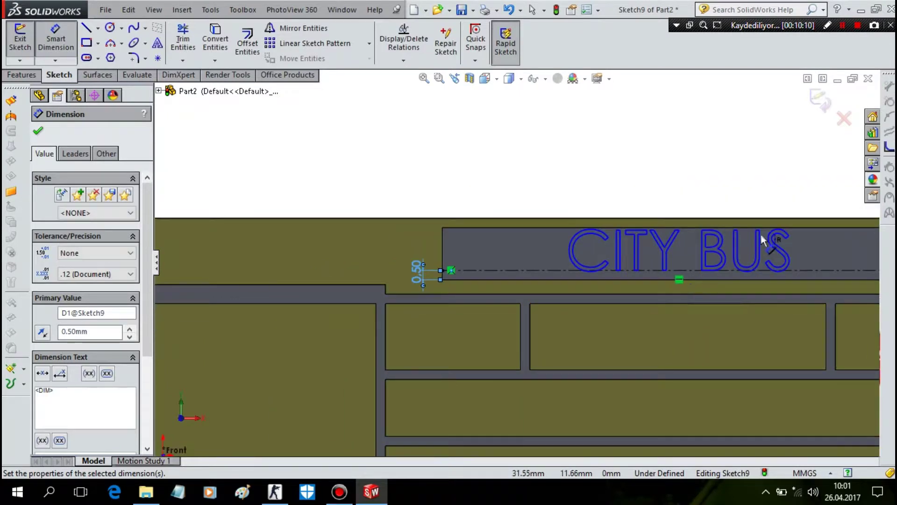
scroll(761, 234, up, 1)
- Extrude the CITY BUS text 0.5 mm as Boss-Extrude2 and orbit to inspect it
click(19, 75)
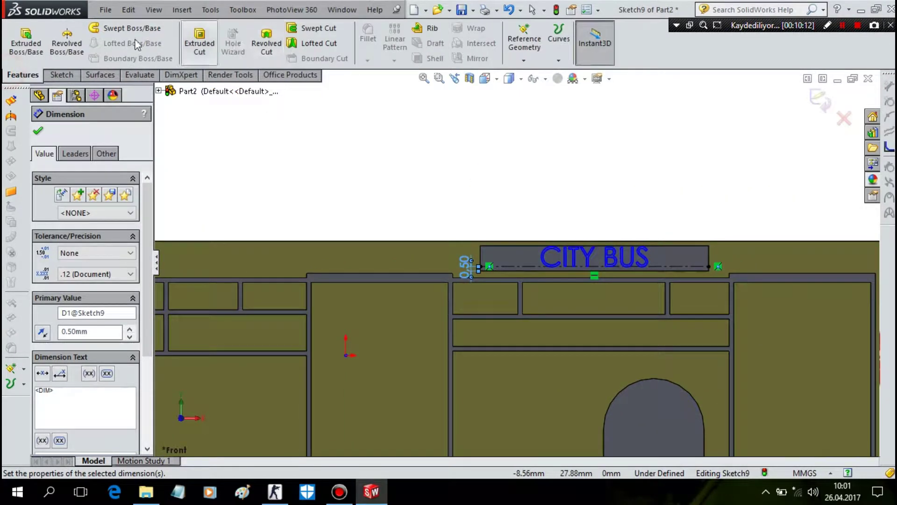
click(11, 35)
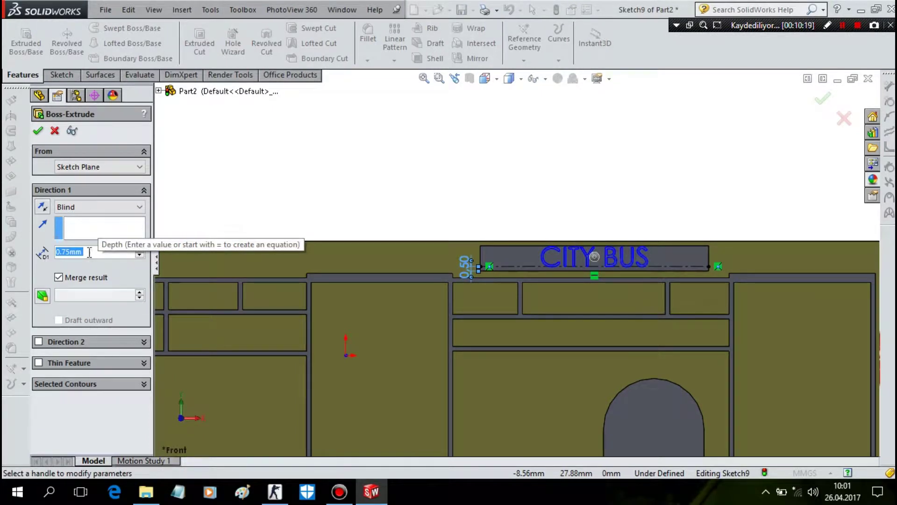
text(0.5)
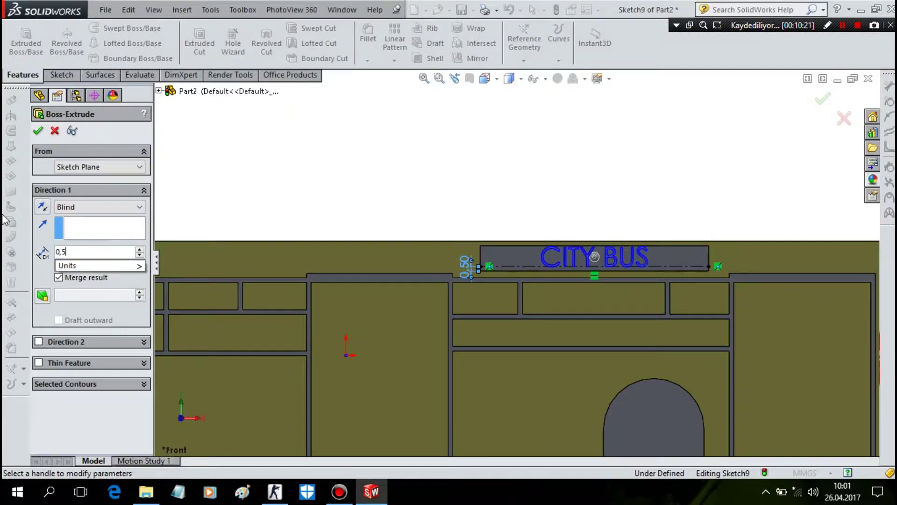
key(Return)
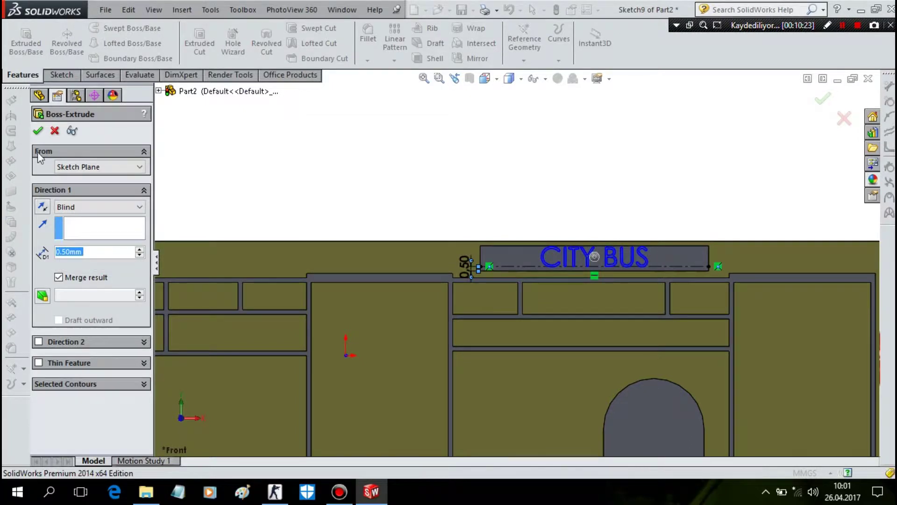
click(37, 131)
scroll(626, 264, down, 5)
scroll(602, 256, up, 2)
scroll(579, 248, up, 2)
mouse_move(525, 270)
middle_down()
mouse_move(513, 265)
mouse_move(510, 275)
mouse_move(560, 212)
middle_up()
scroll(691, 188, up, 2)
scroll(691, 188, up, 2)
- View the bus end face Normal To and draw a centre rectangle on it
middle_drag(692, 188, 674, 230)
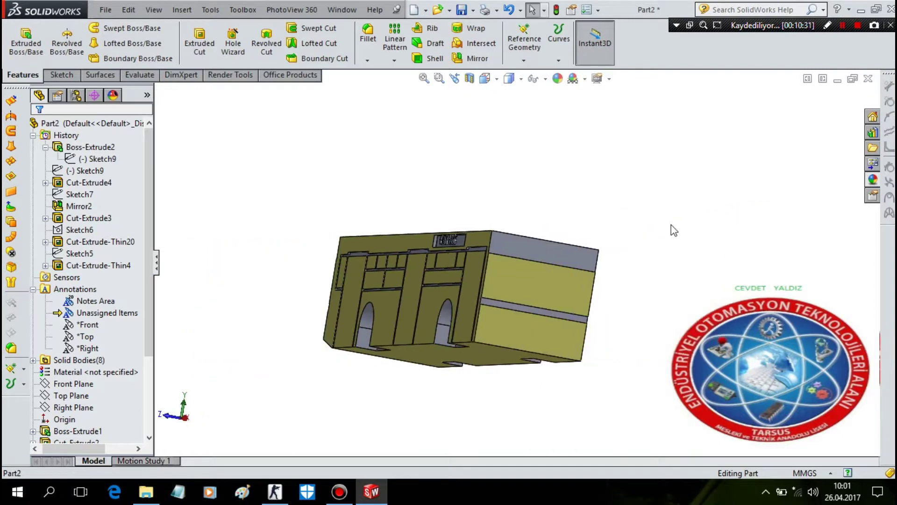
right_click(561, 248)
click(635, 155)
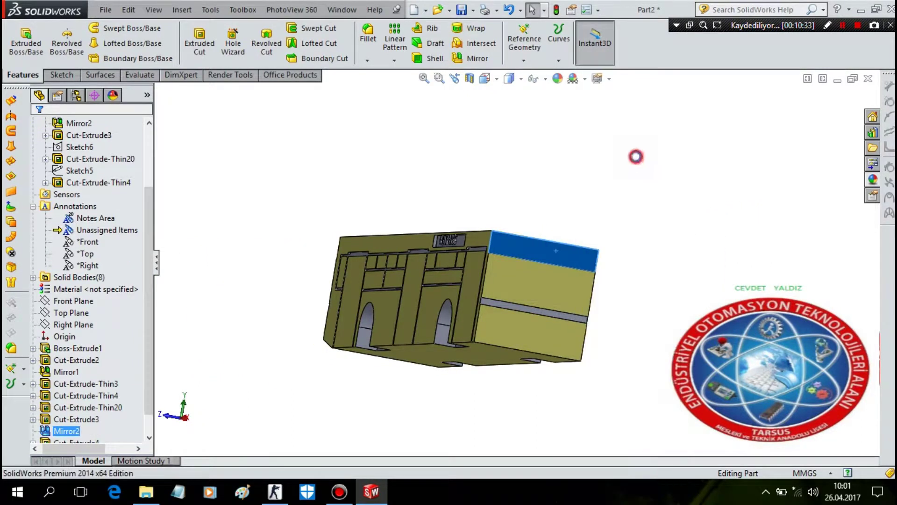
key(Escape)
right_click(529, 246)
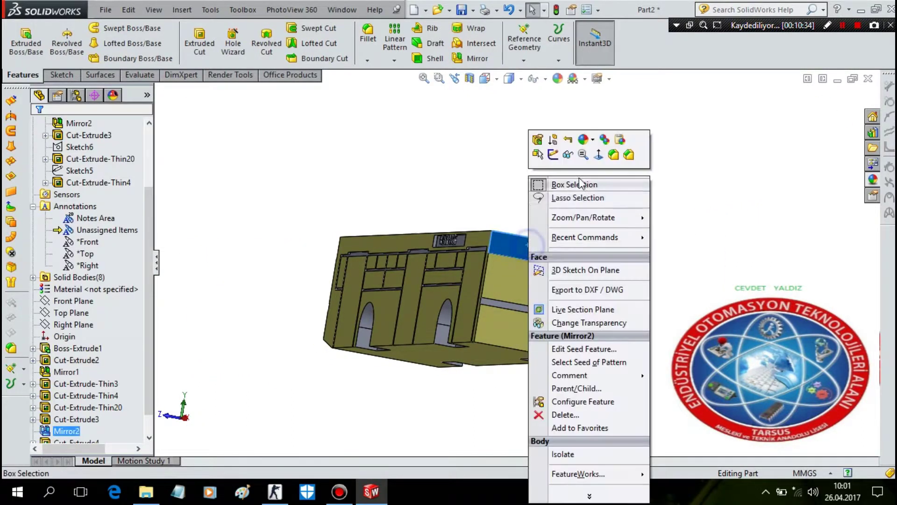
click(598, 156)
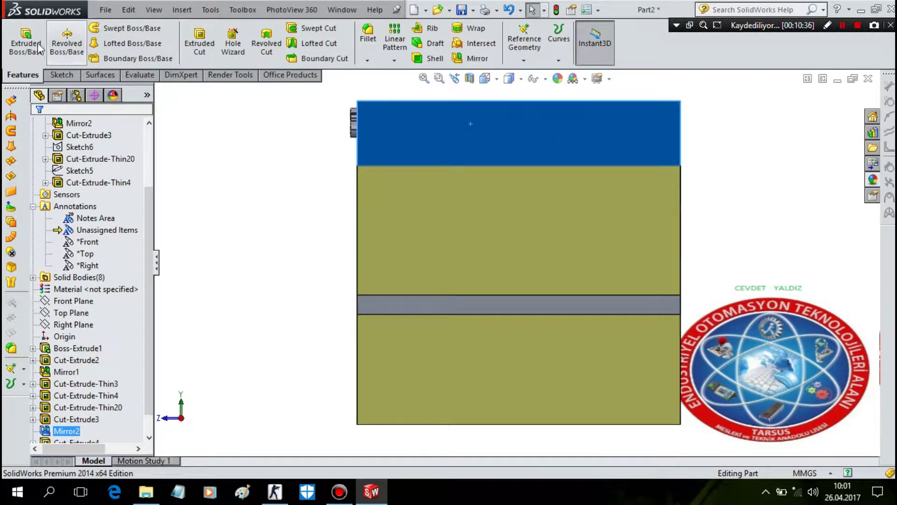
click(54, 76)
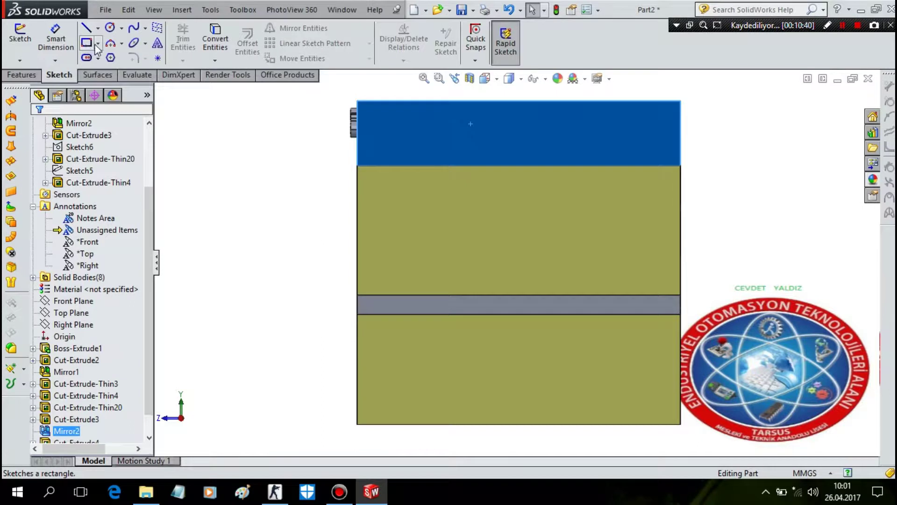
click(98, 43)
click(119, 70)
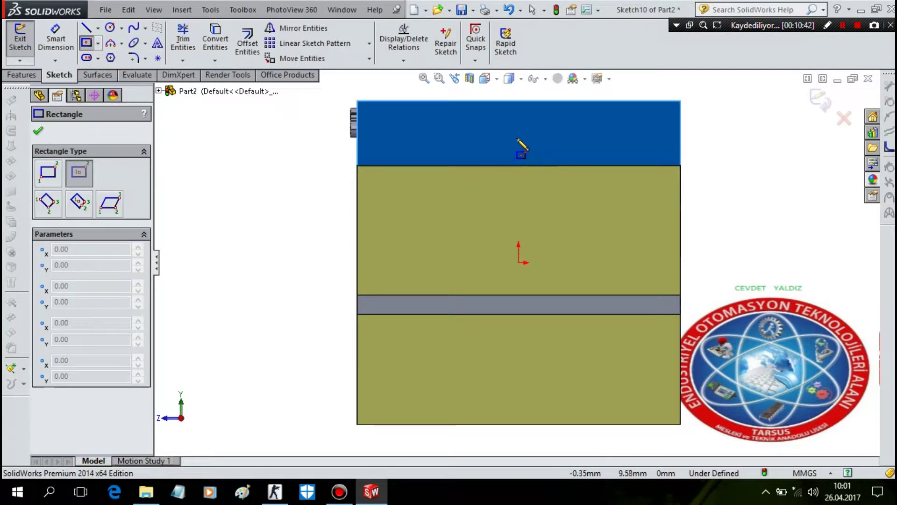
click(518, 133)
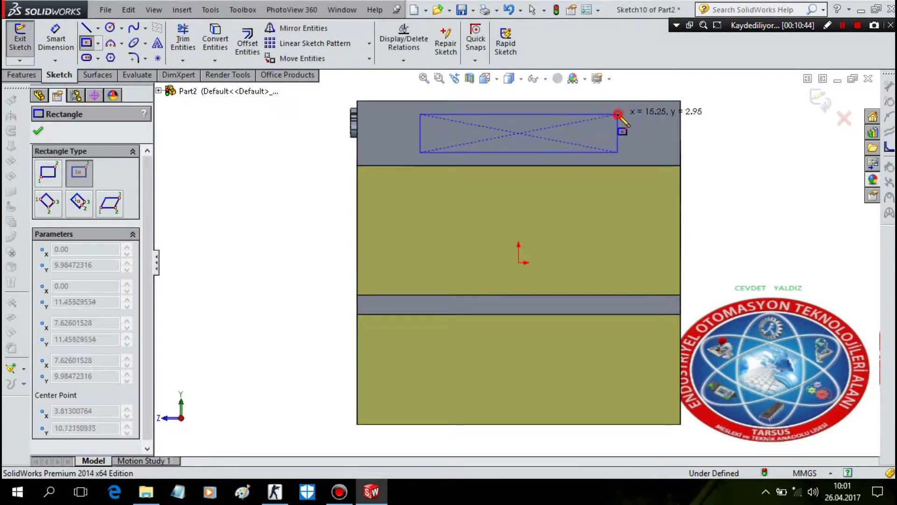
click(618, 115)
- Dimension the rectangle 3 mm high and 17.5 mm wide
click(56, 40)
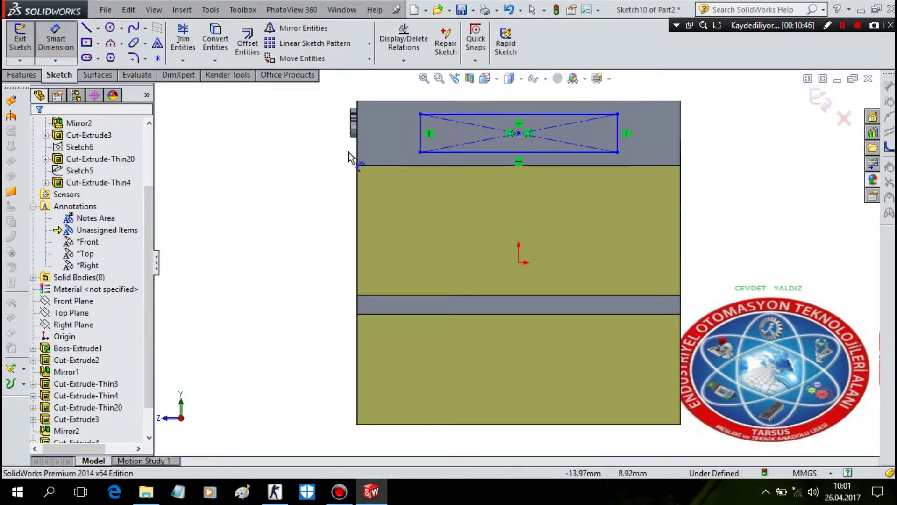
click(420, 126)
click(244, 136)
text(3)
key(Return)
click(559, 115)
click(552, 213)
text(1)
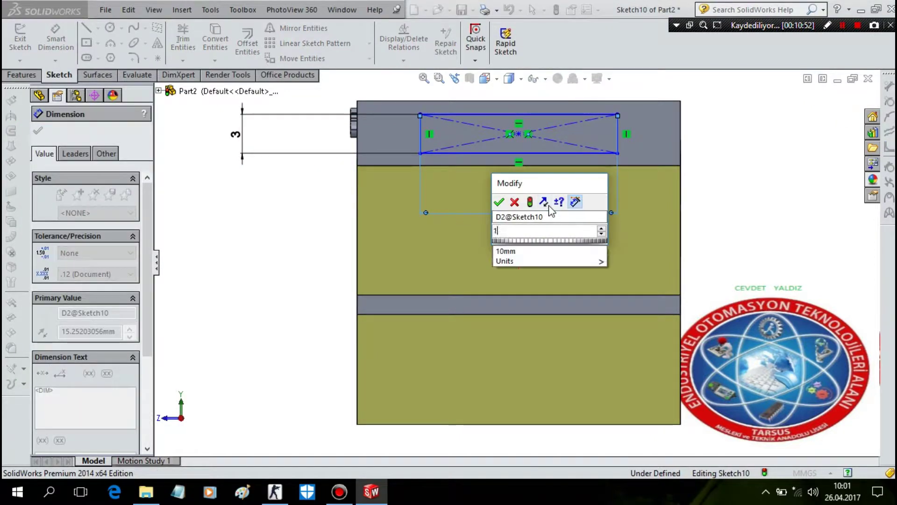
text(7.5)
key(Return)
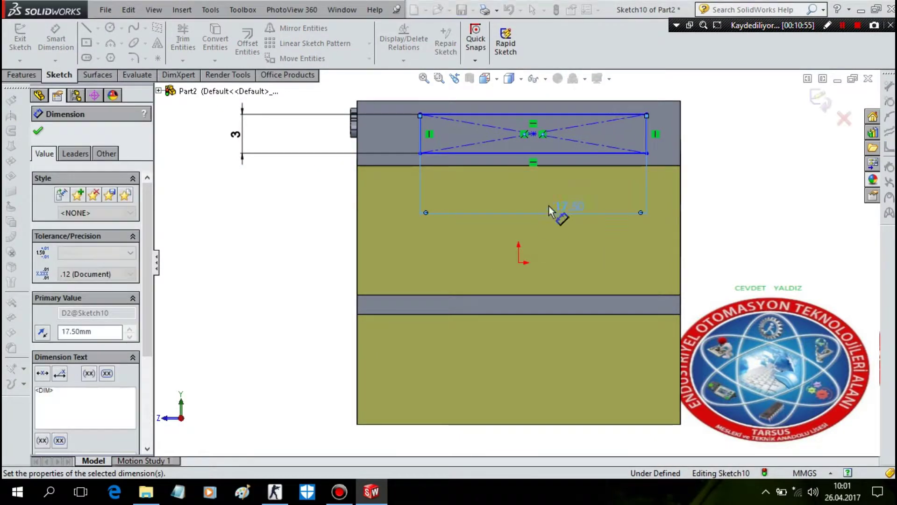
key(Escape)
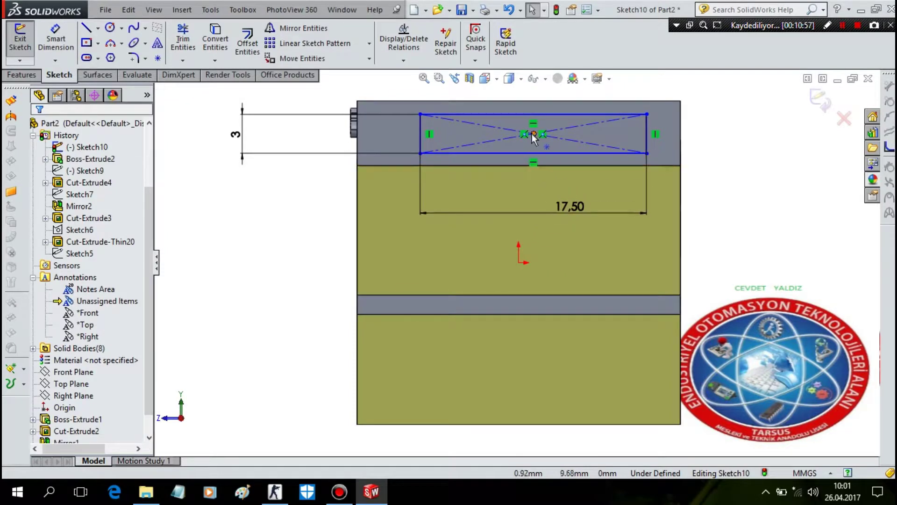
- Align the rectangle centre vertically with the origin and set a 1 mm gap above the edge below
click(533, 134)
ctrl+click(518, 262)
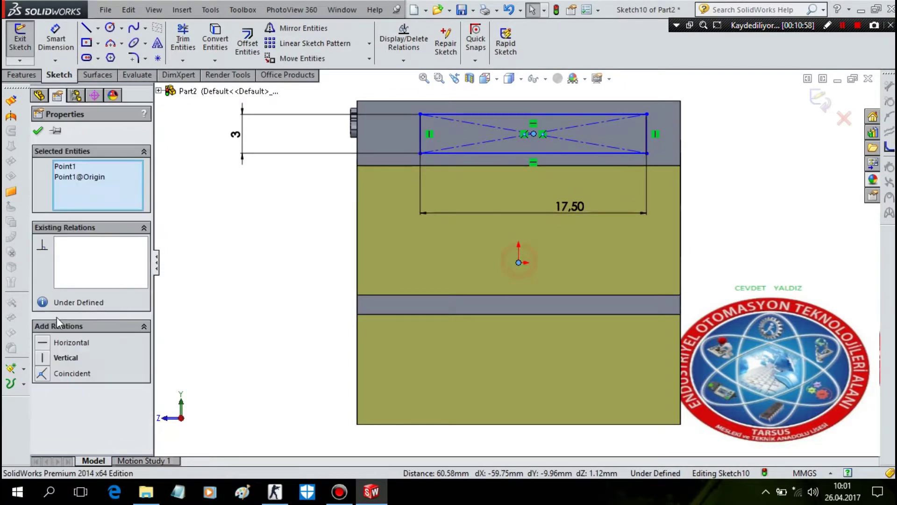
click(46, 360)
key(Escape)
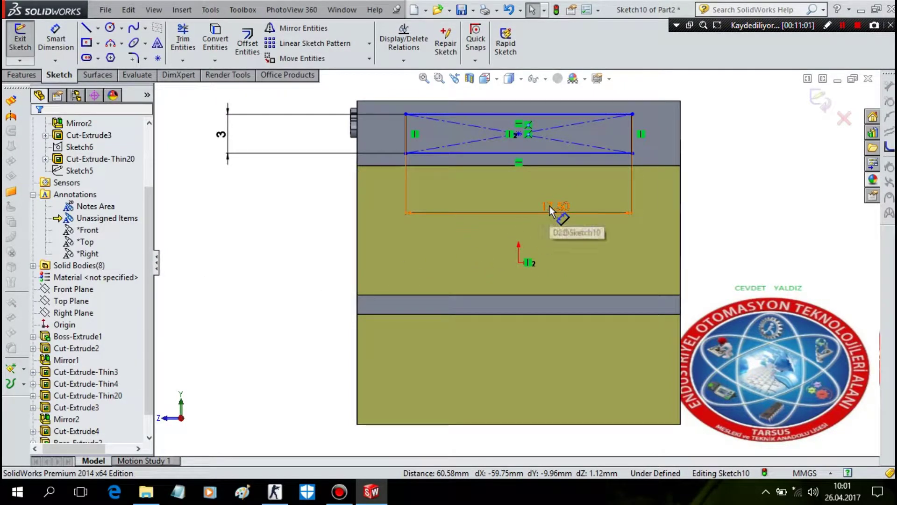
click(56, 40)
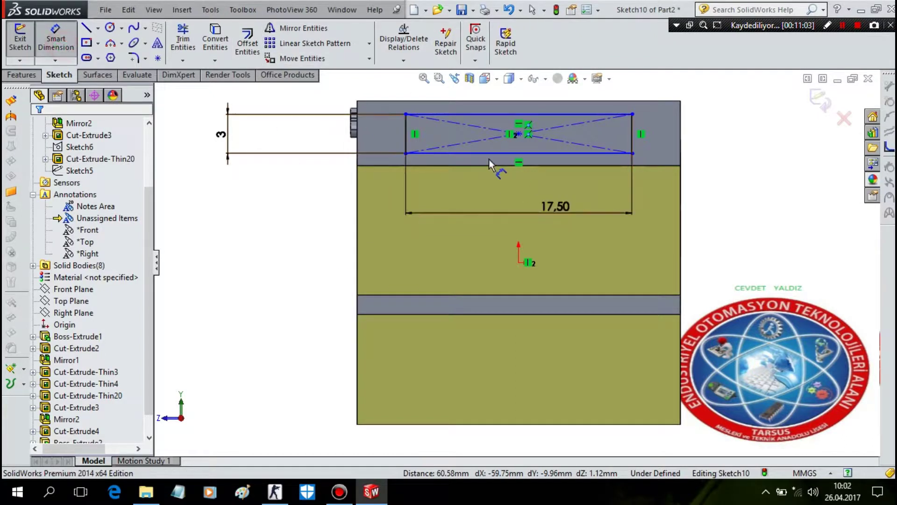
click(486, 153)
click(271, 170)
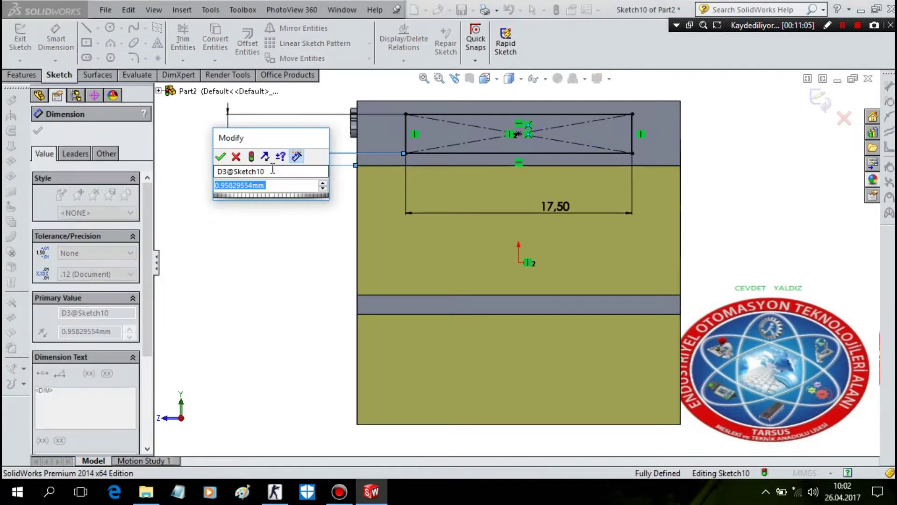
text(1)
key(Return)
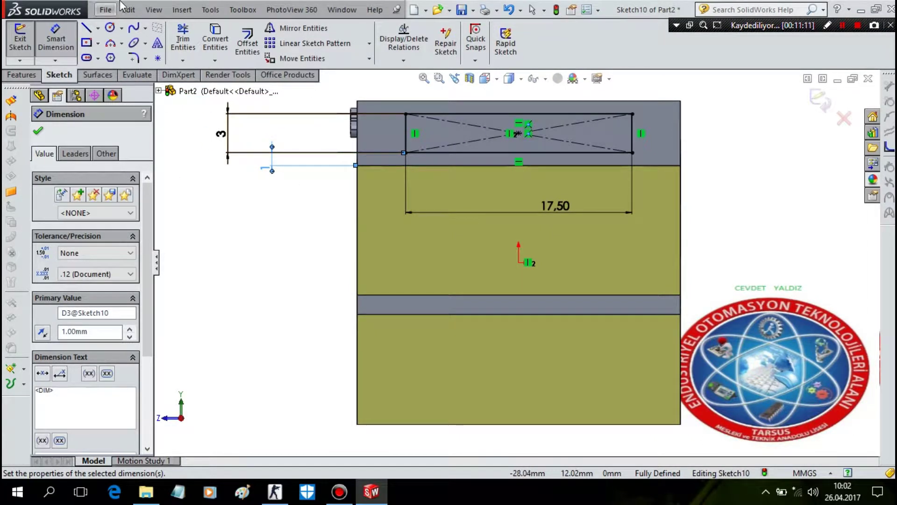
click(134, 58)
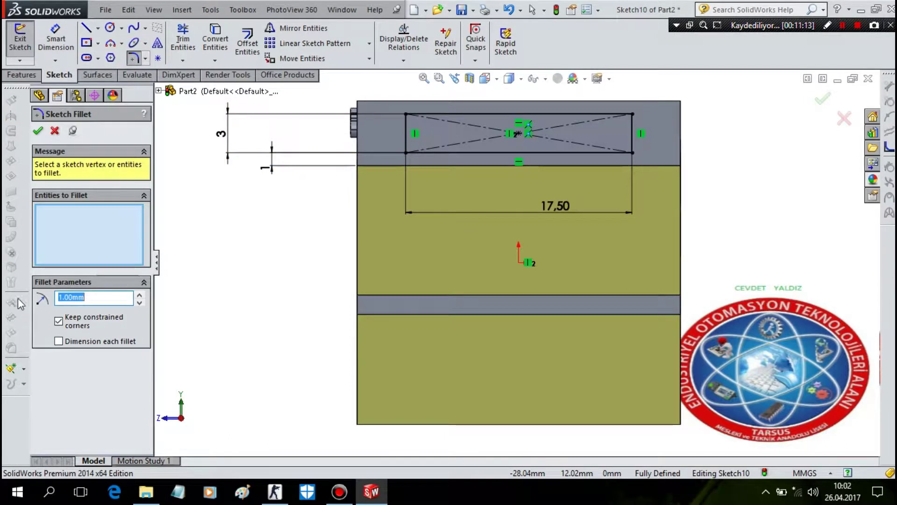
- Fillet the top-left, top-right, bottom-right and bottom-left rectangle corners at 0.25 mm radius
text(0,25)
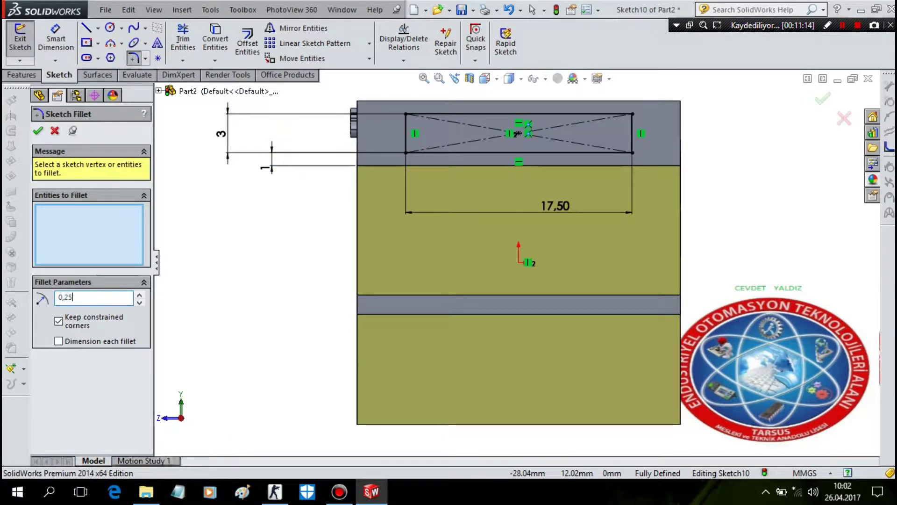
key(Return)
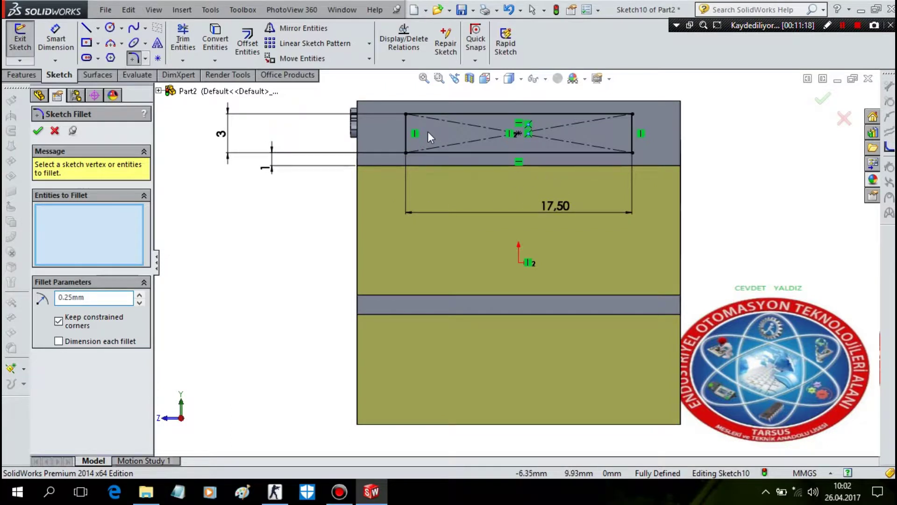
click(406, 113)
click(632, 114)
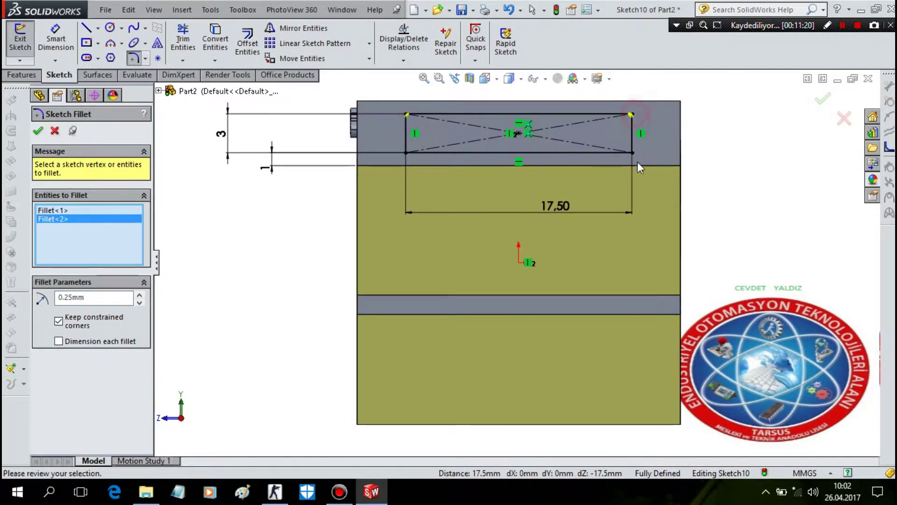
click(632, 152)
click(407, 151)
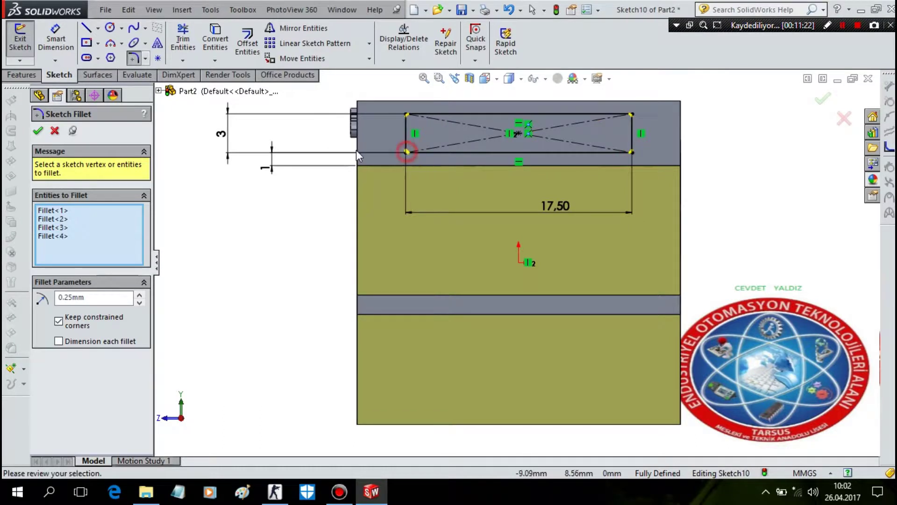
click(38, 131)
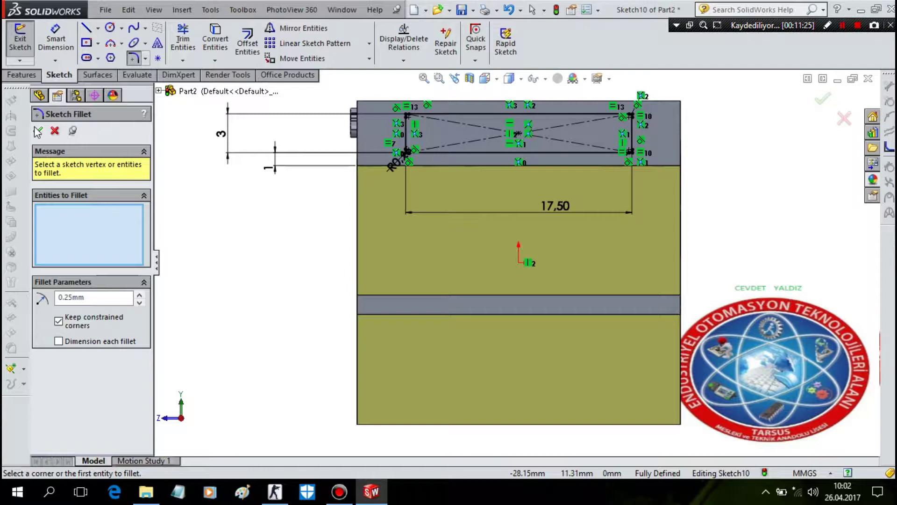
click(22, 75)
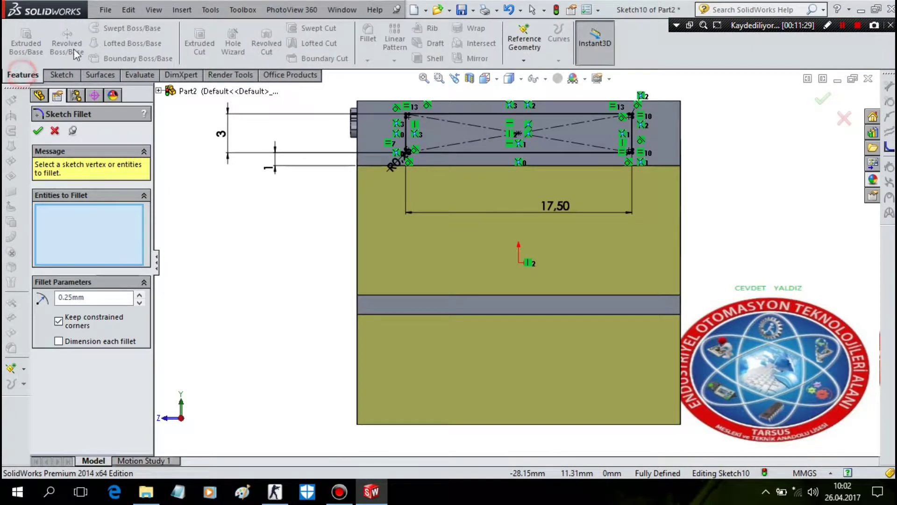
click(38, 131)
- Cut the rounded rectangle Blind 0.75 mm deep into the end face, then inspect the pocket
click(199, 42)
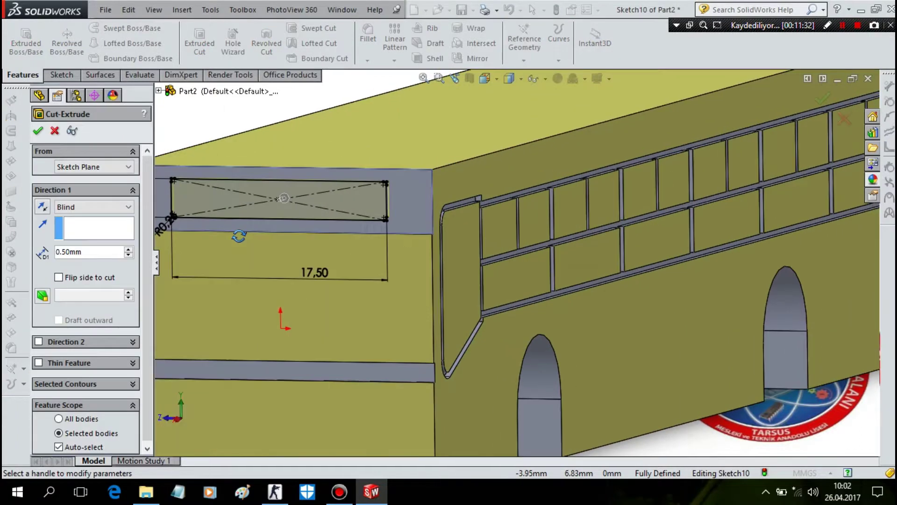
text(0,75)
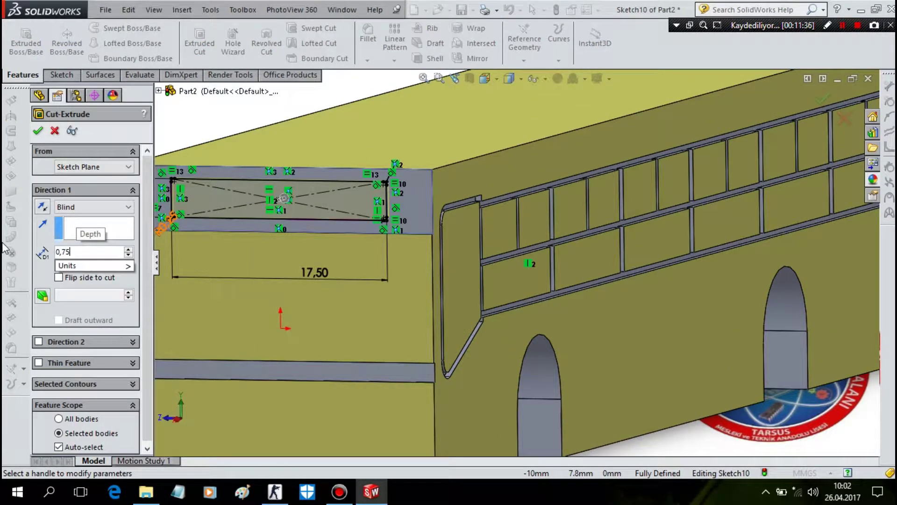
key(Return)
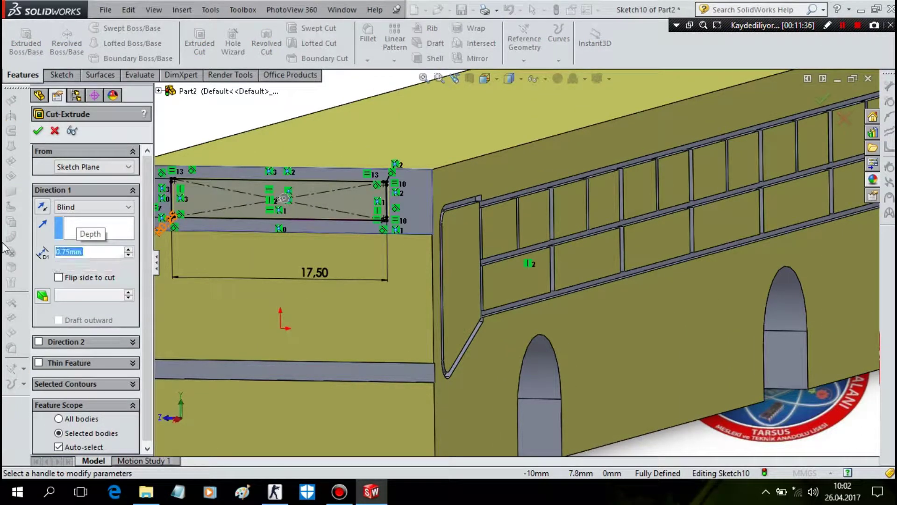
key(Return)
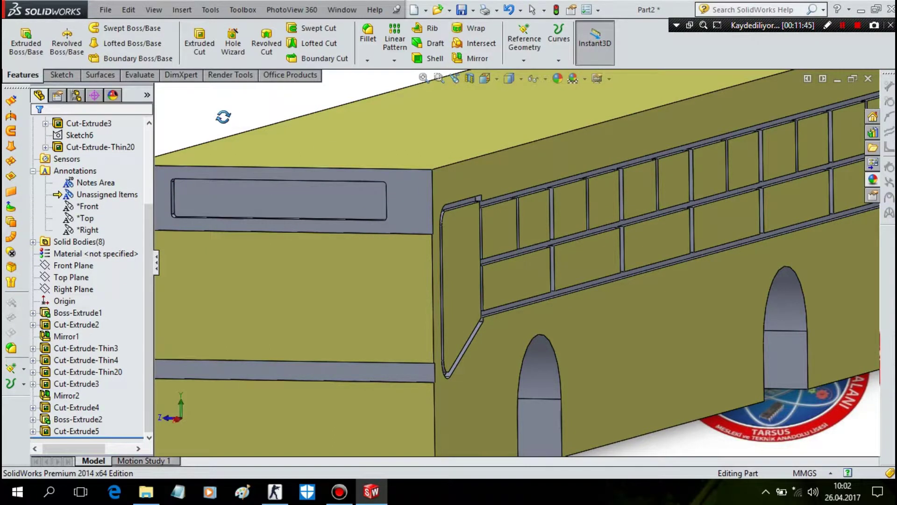
middle_drag(223, 117, 296, 147)
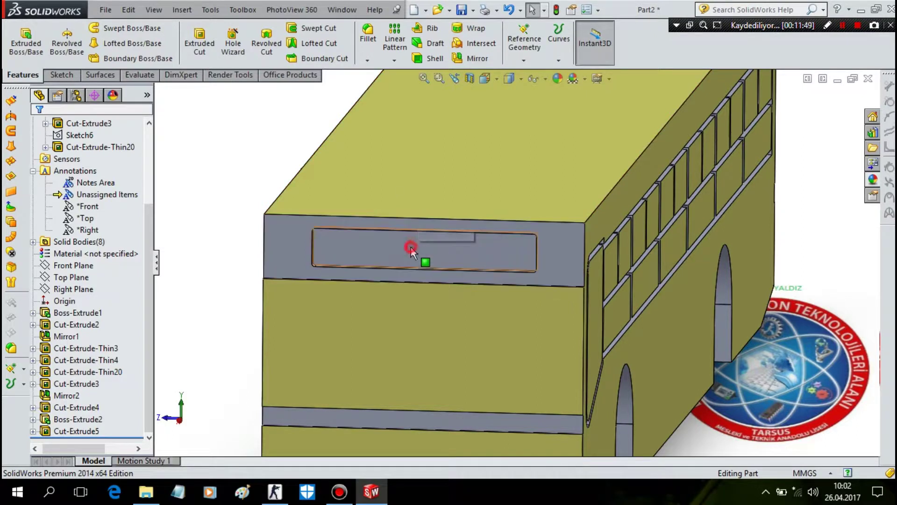
- Sketch a horizontal line across the recess from its left edge to its right edge
click(412, 245)
middle_drag(411, 246, 467, 247)
click(61, 75)
click(86, 28)
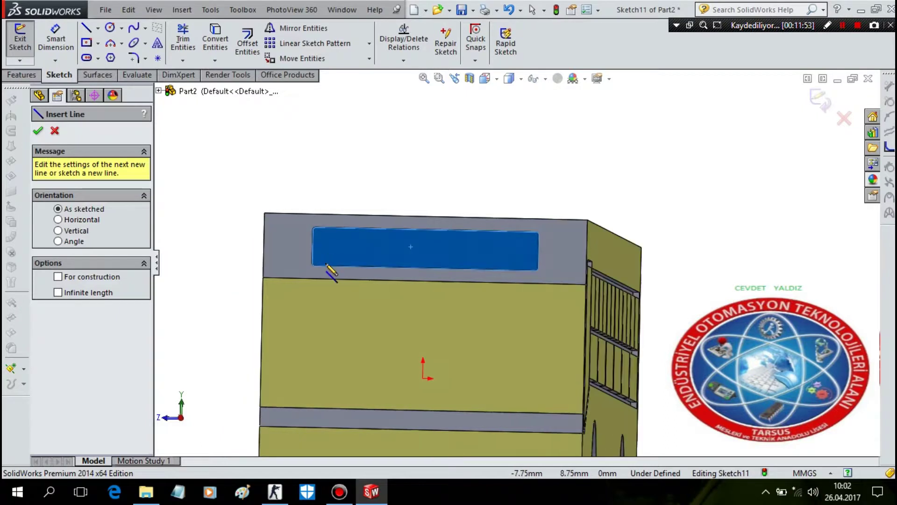
key(space)
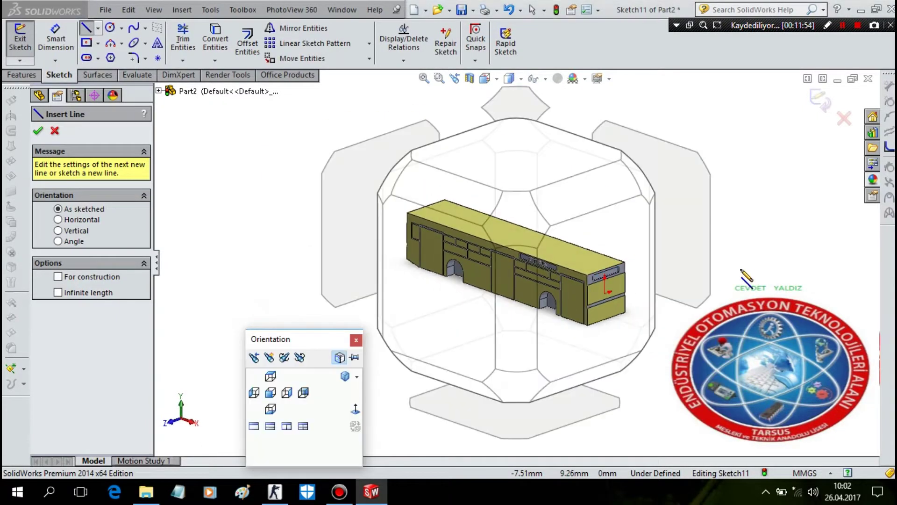
click(591, 280)
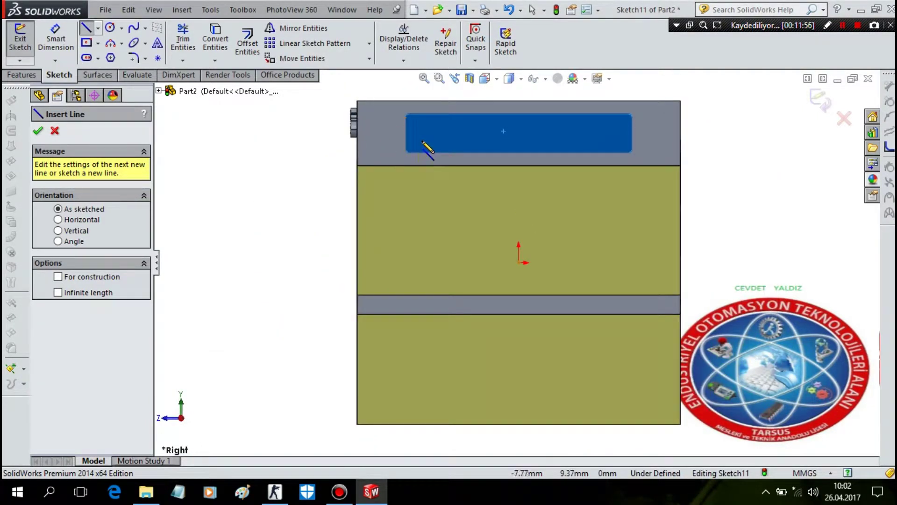
click(406, 141)
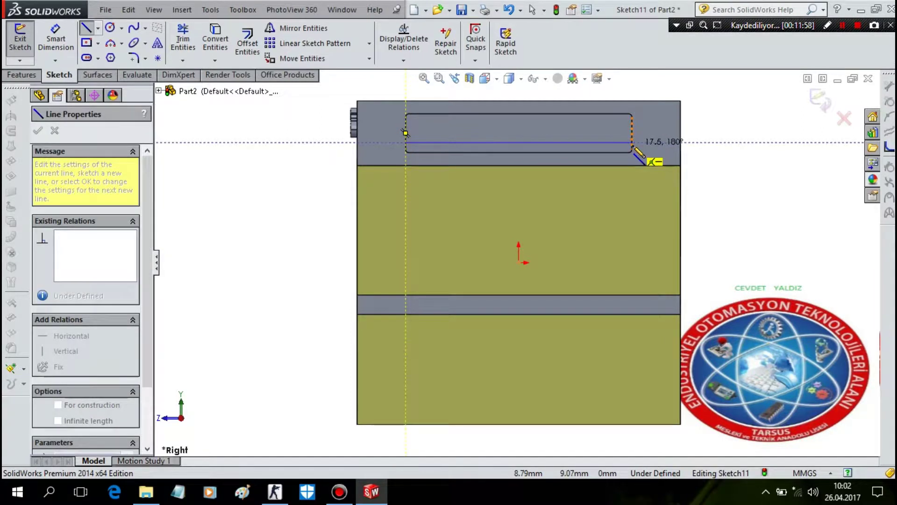
click(633, 142)
key(Escape)
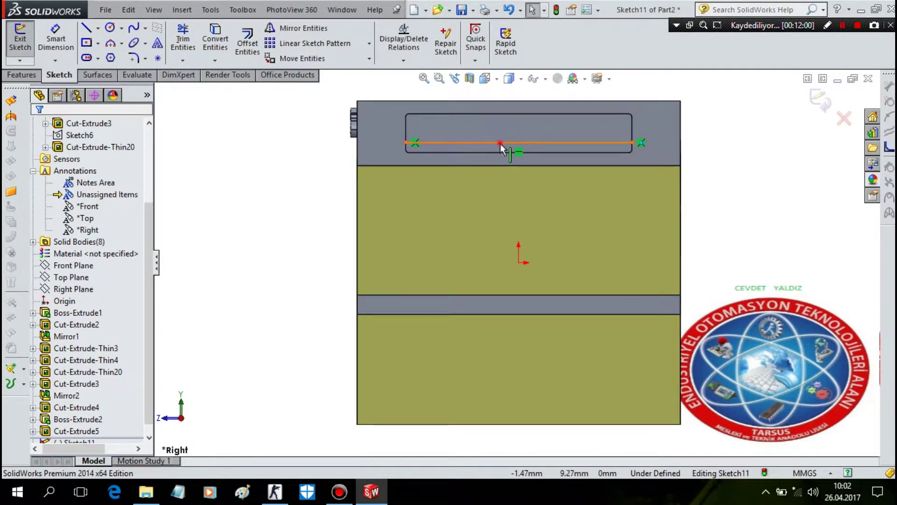
- Dimension the baseline 0.50 mm above the recess's lower edge
click(501, 147)
click(52, 37)
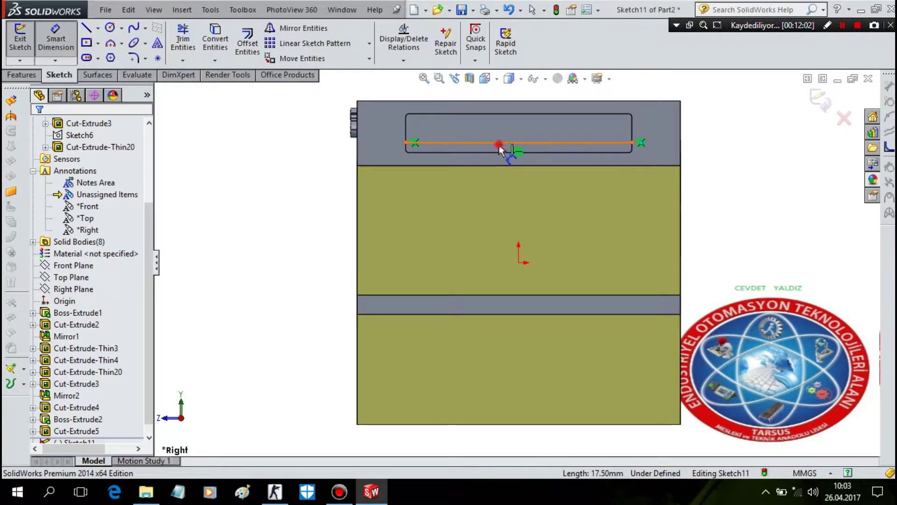
click(500, 147)
key(Escape)
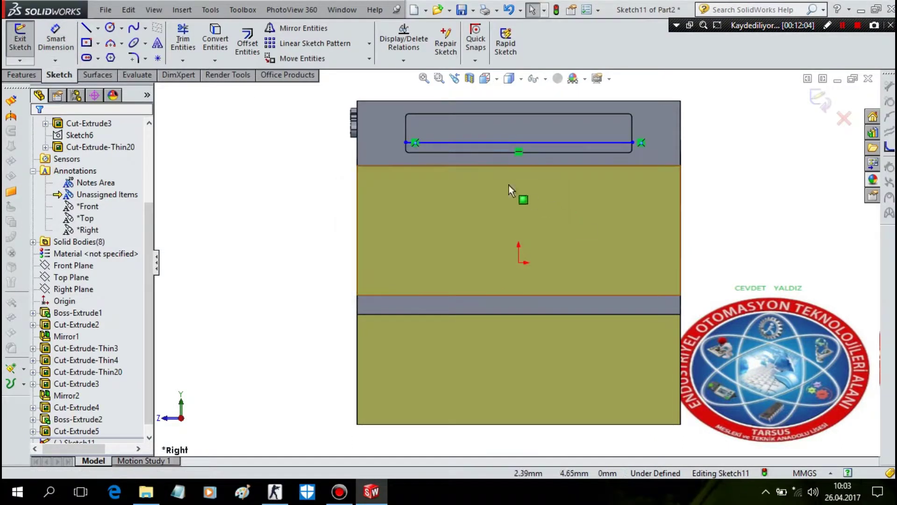
key(Escape)
click(494, 149)
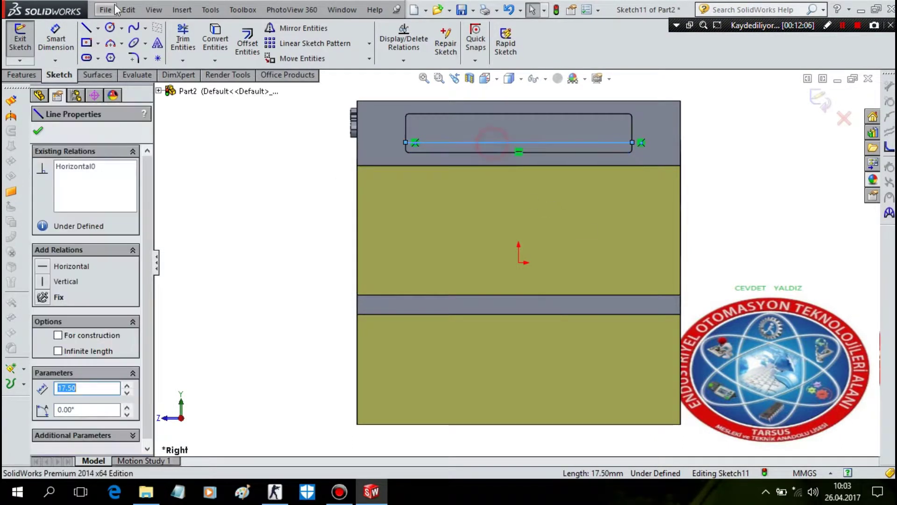
click(53, 37)
click(479, 147)
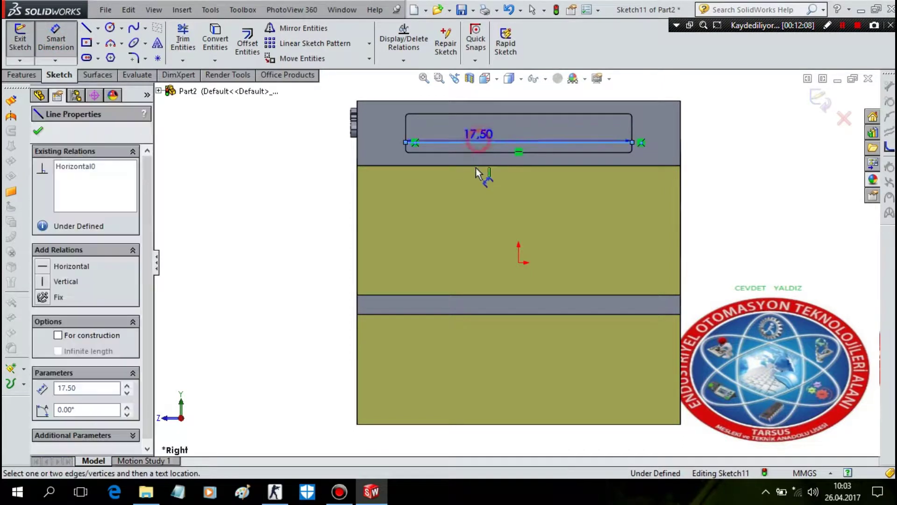
click(460, 152)
click(277, 152)
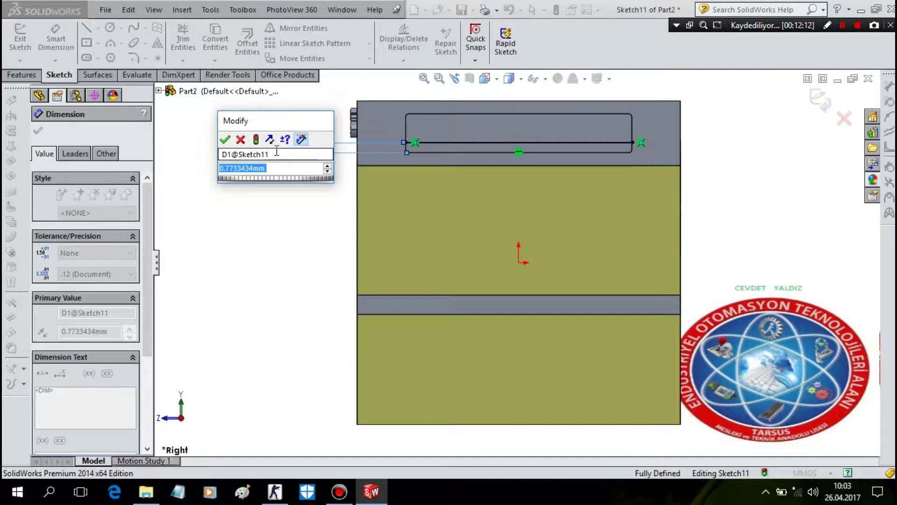
key(Escape)
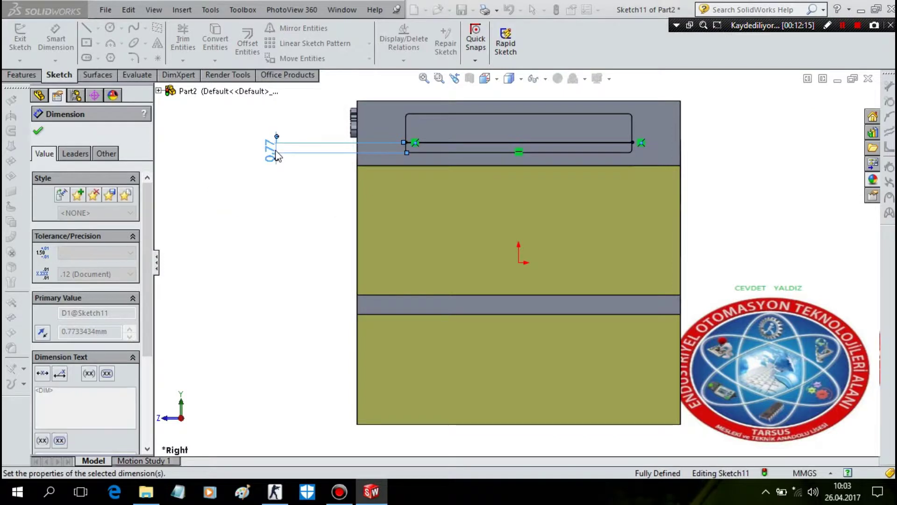
- Convert the baseline into a construction line
click(486, 146)
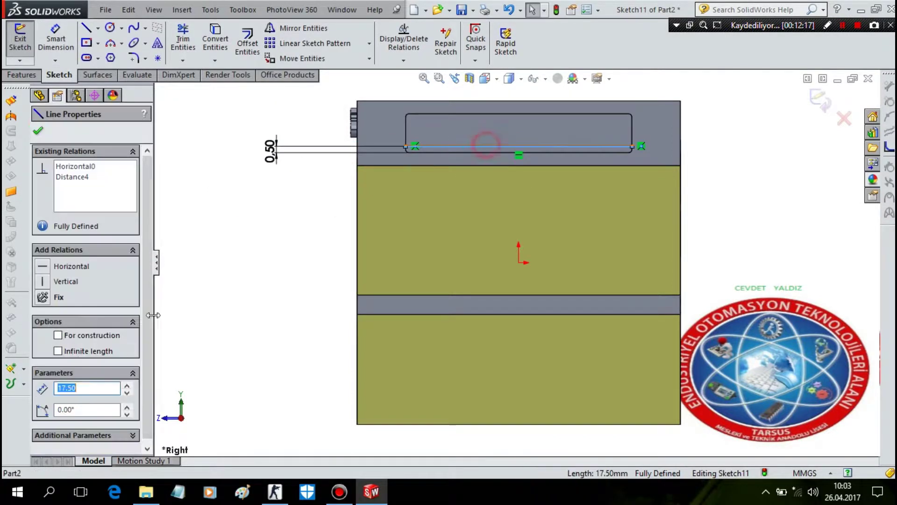
click(57, 336)
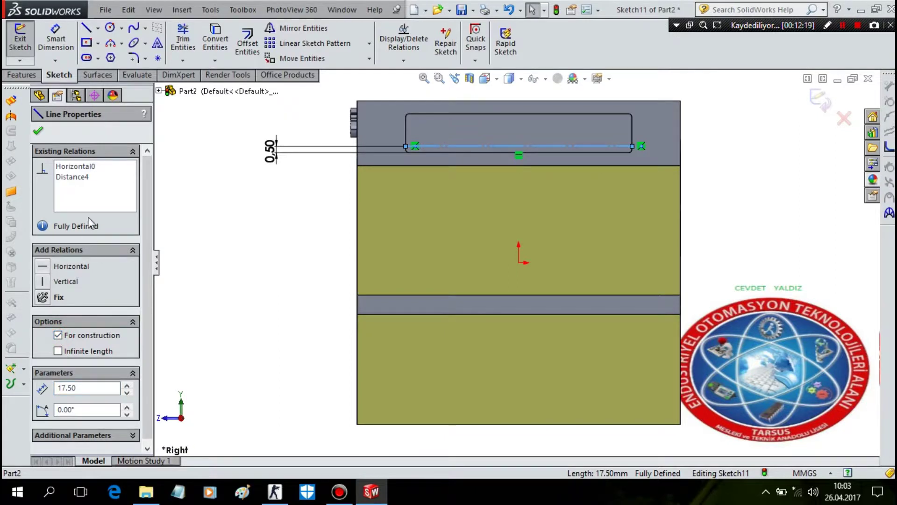
key(Escape)
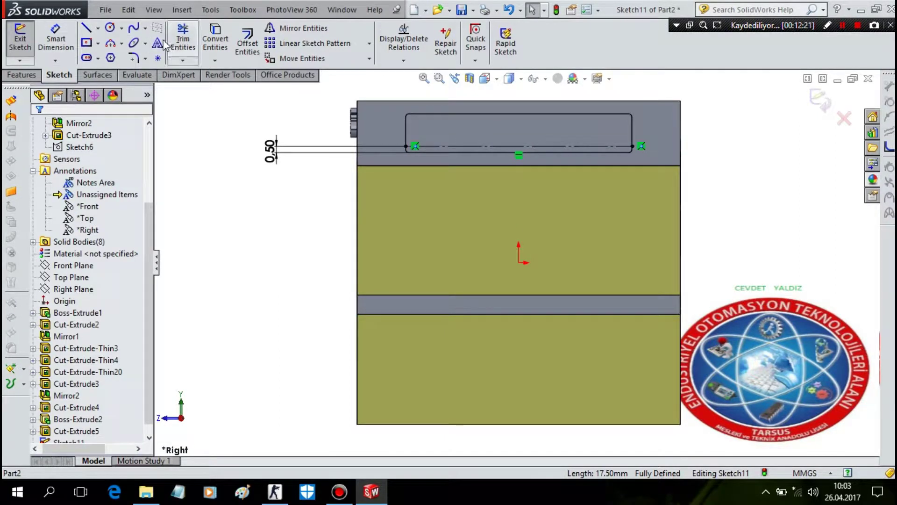
click(163, 43)
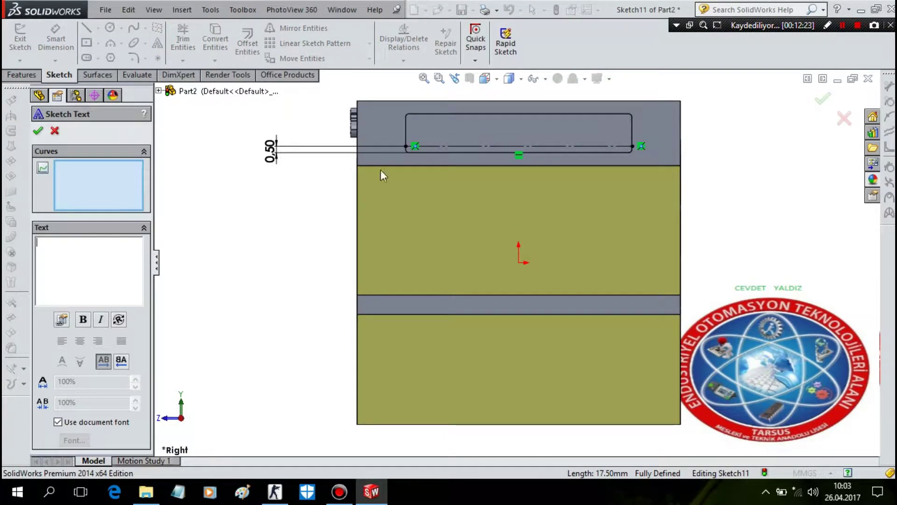
- Place the text 'CITIY BUS' along the baseline and stop using the document font
click(443, 146)
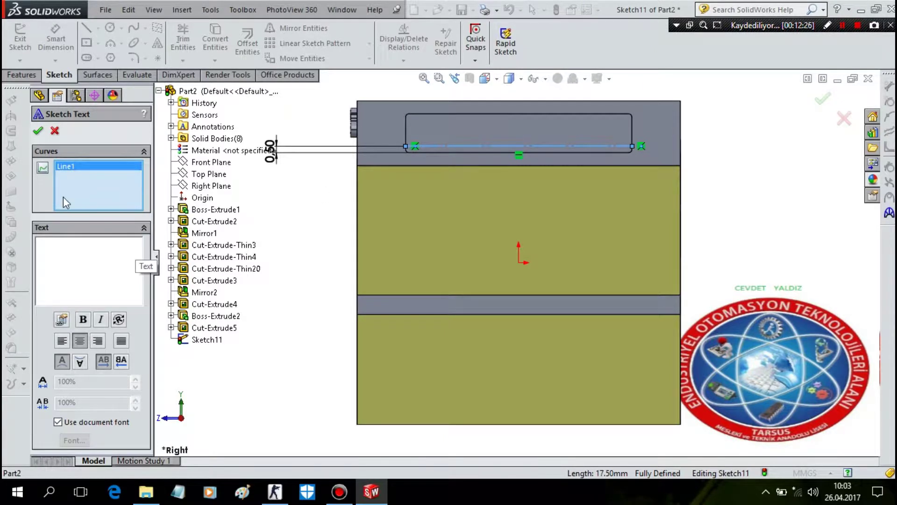
text(CITIY BU)
text(S)
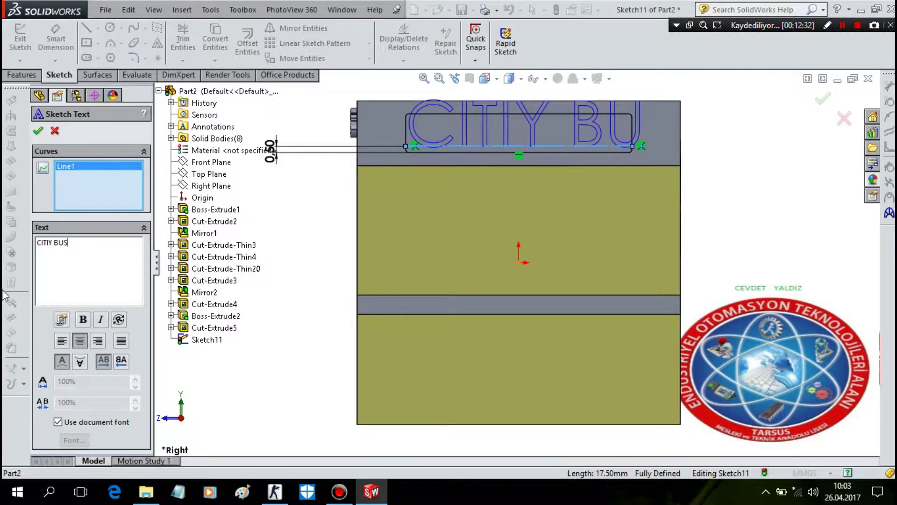
click(58, 423)
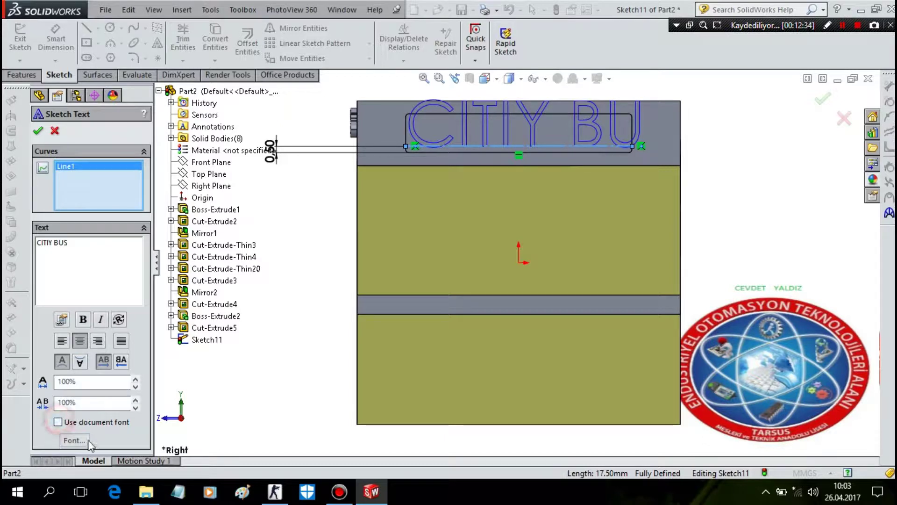
click(74, 440)
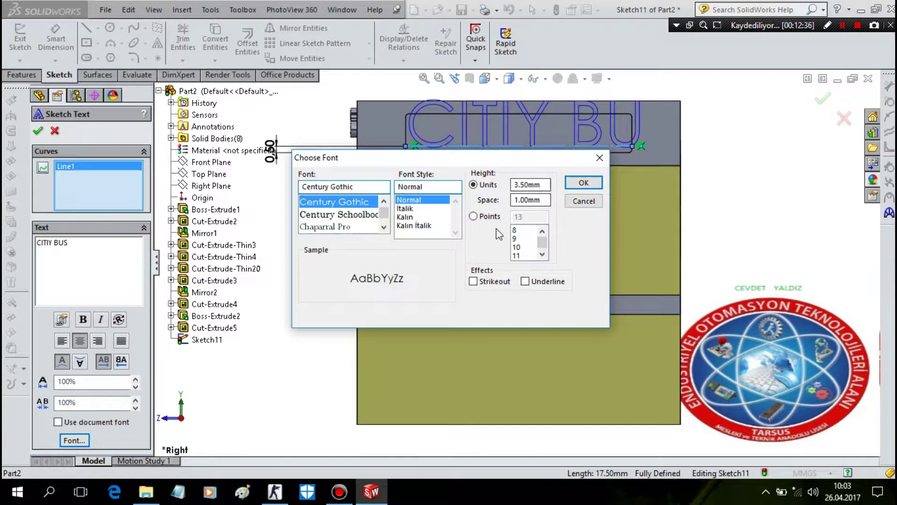
click(475, 217)
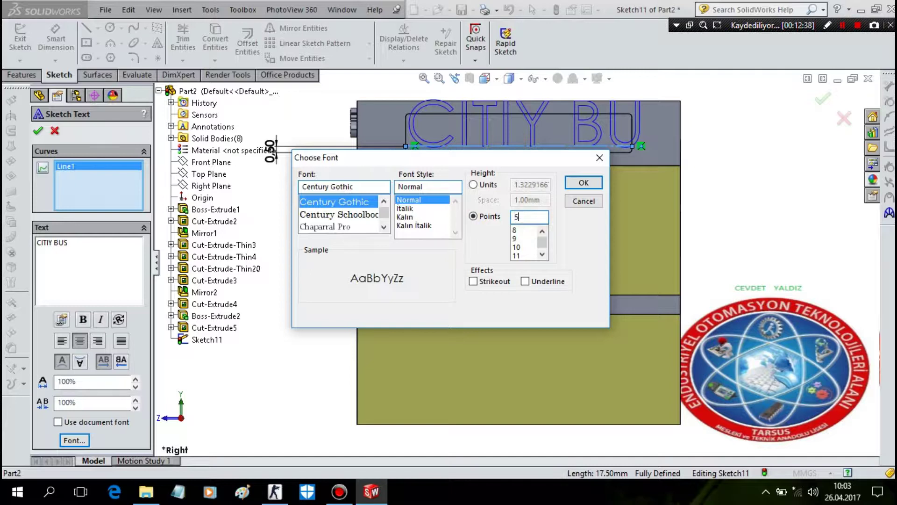
key(Return)
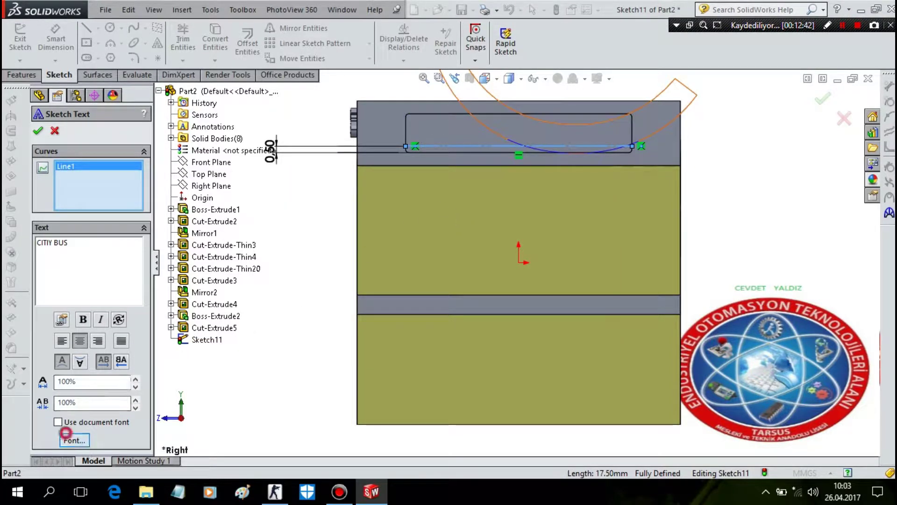
- Set the text font to 8-point Century Gothic and accept the sketch text
click(75, 440)
double_click(537, 218)
text(1)
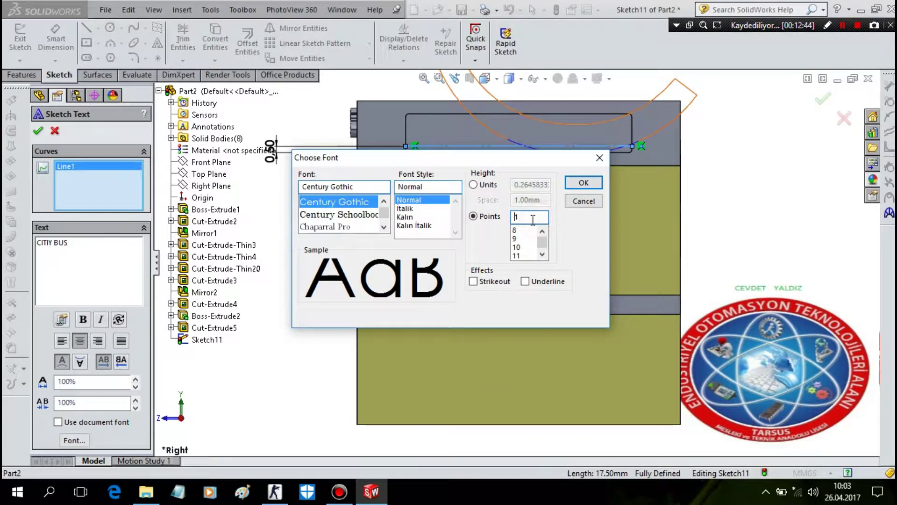
click(531, 217)
click(531, 217)
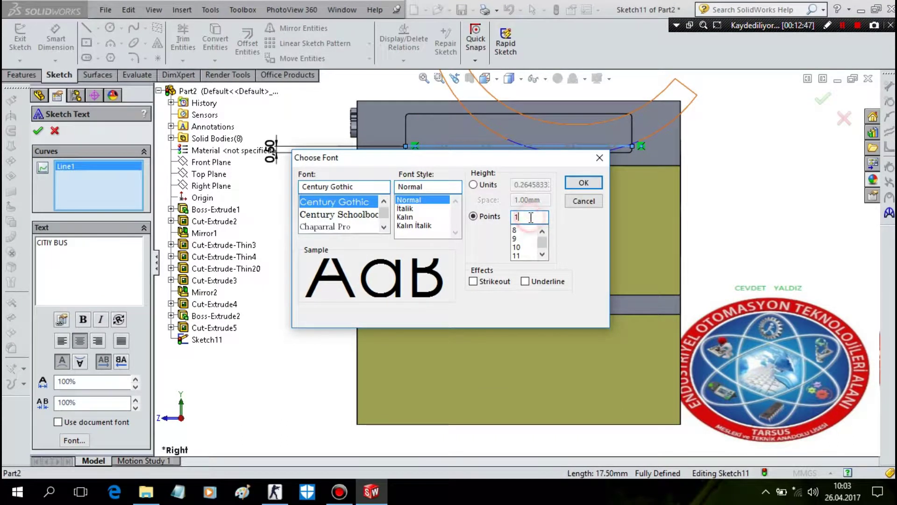
text(8)
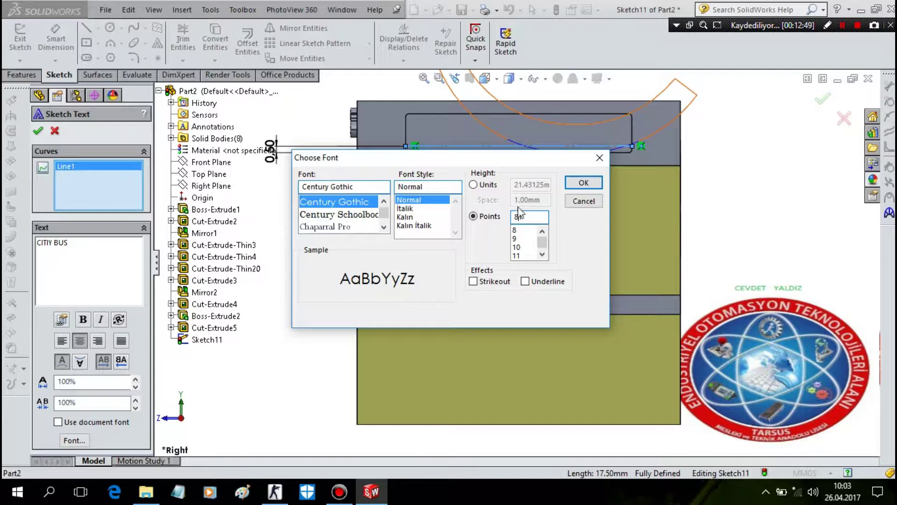
click(530, 220)
key(BackSpace)
click(583, 183)
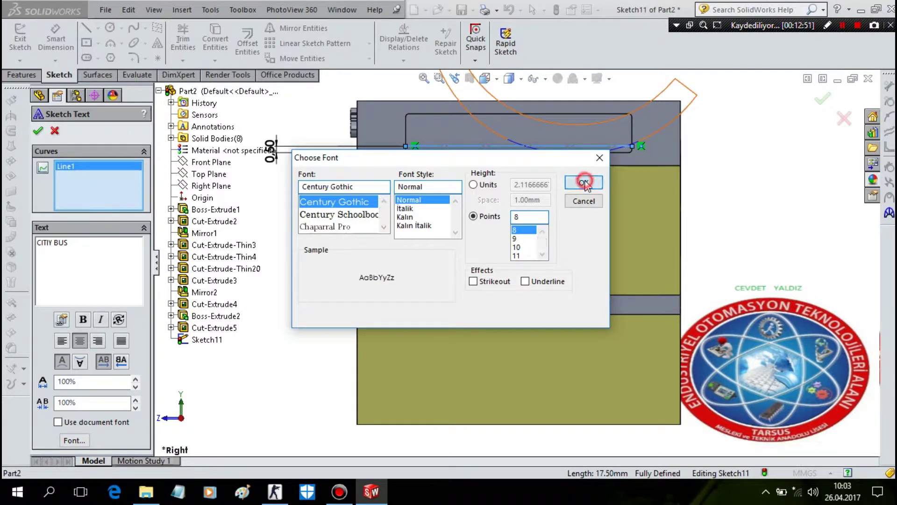
key(f)
scroll(568, 156, down, 2)
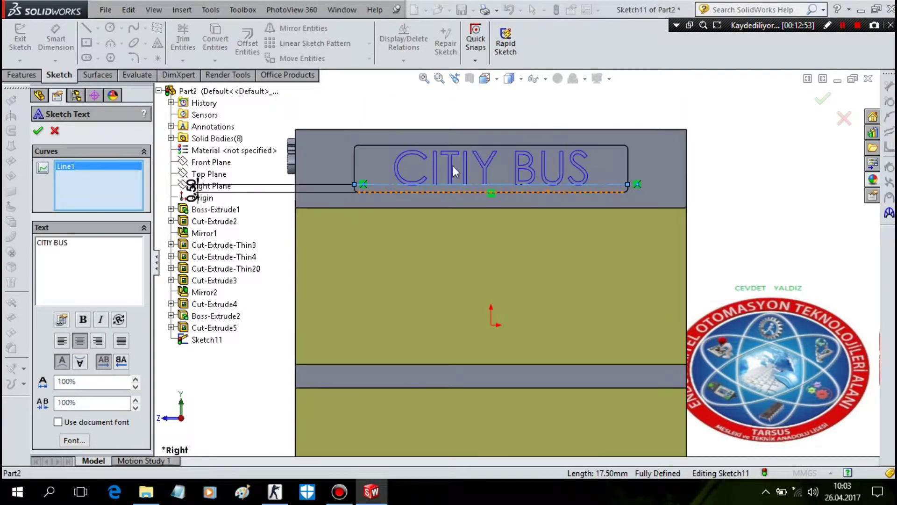
click(38, 131)
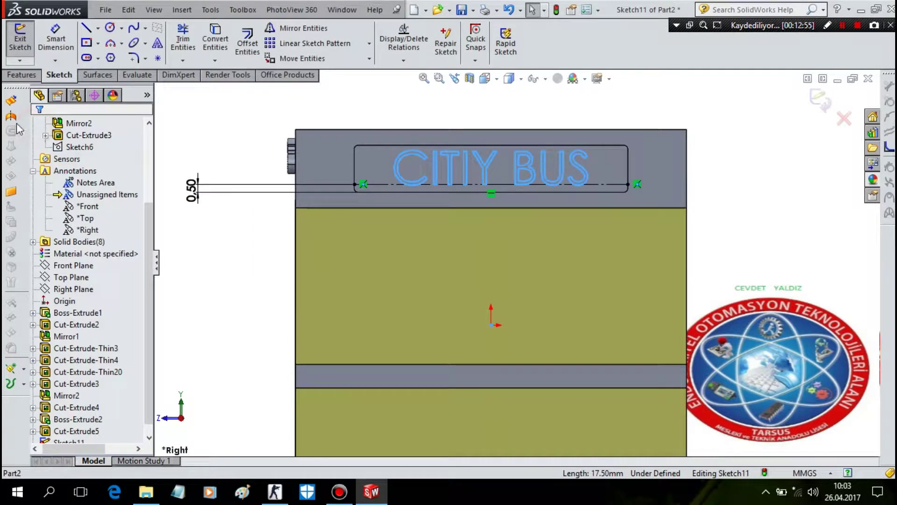
- Extrude the CITIY BUS text 0.75 mm as a raised boss and inspect the lettering
click(22, 75)
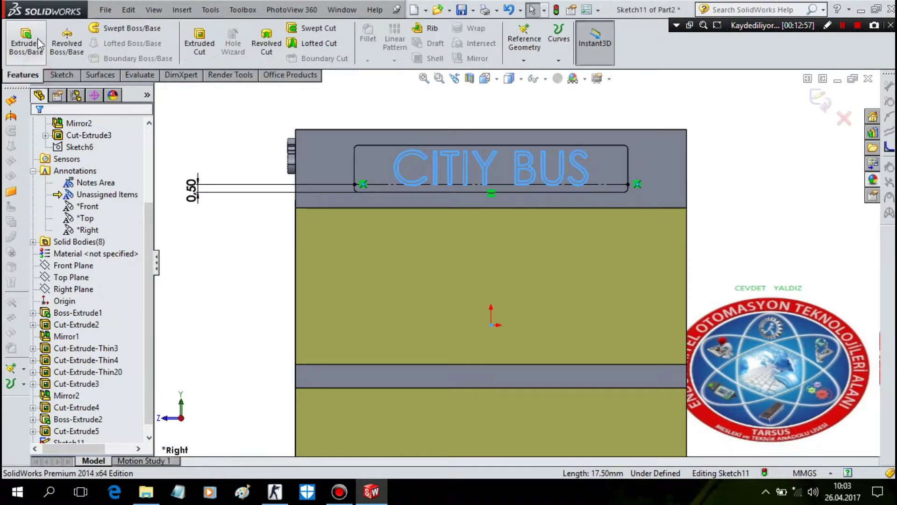
click(37, 36)
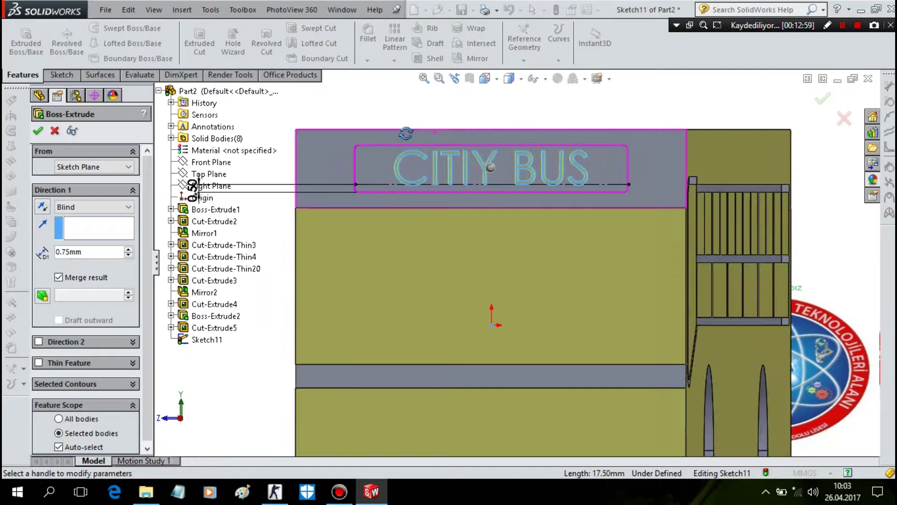
mouse_move(358, 165)
middle_down()
mouse_move(345, 100)
mouse_move(346, 159)
middle_up()
key(Return)
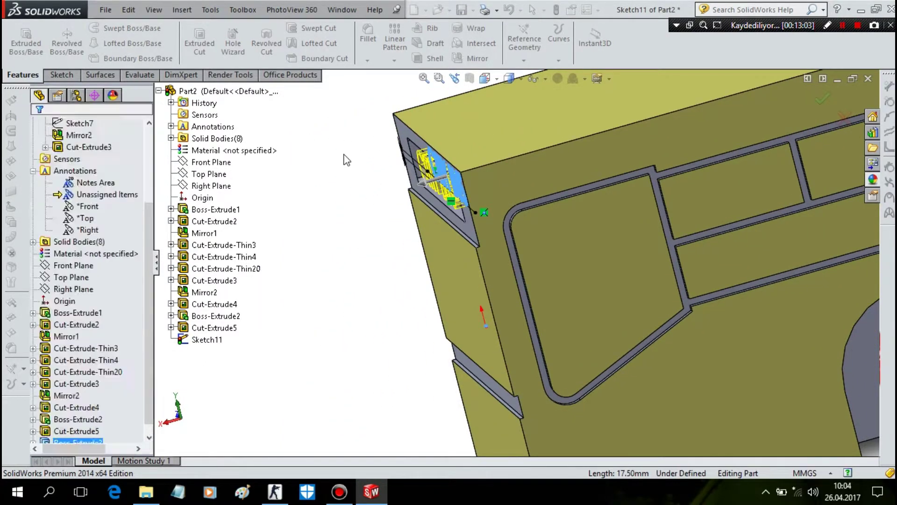
mouse_move(374, 196)
middle_down()
mouse_move(386, 176)
mouse_move(338, 180)
middle_up()
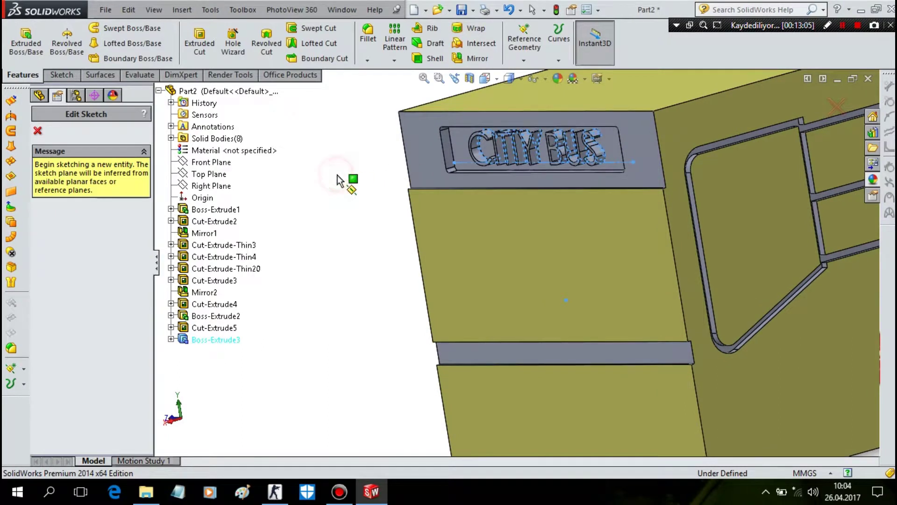
click(570, 360)
- Start a sketch on the lower end face and draw a vertical line down from the origin
right_click(570, 360)
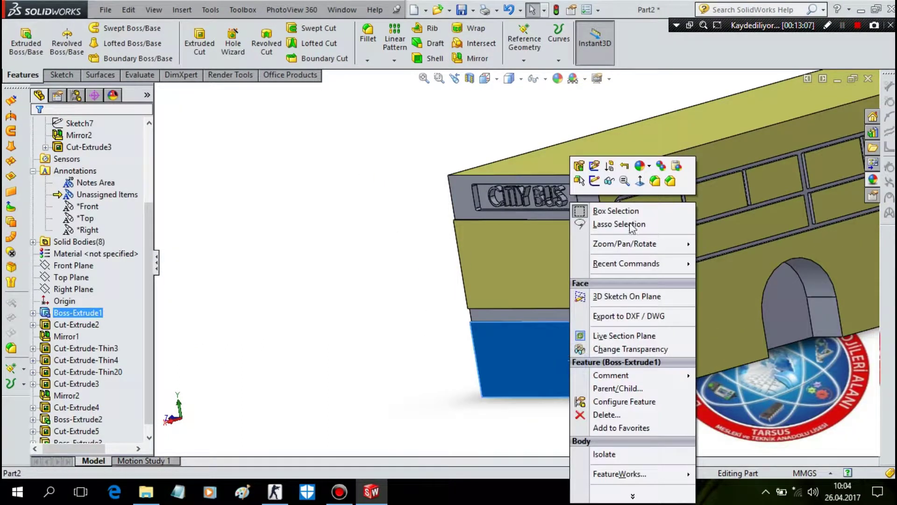
click(593, 182)
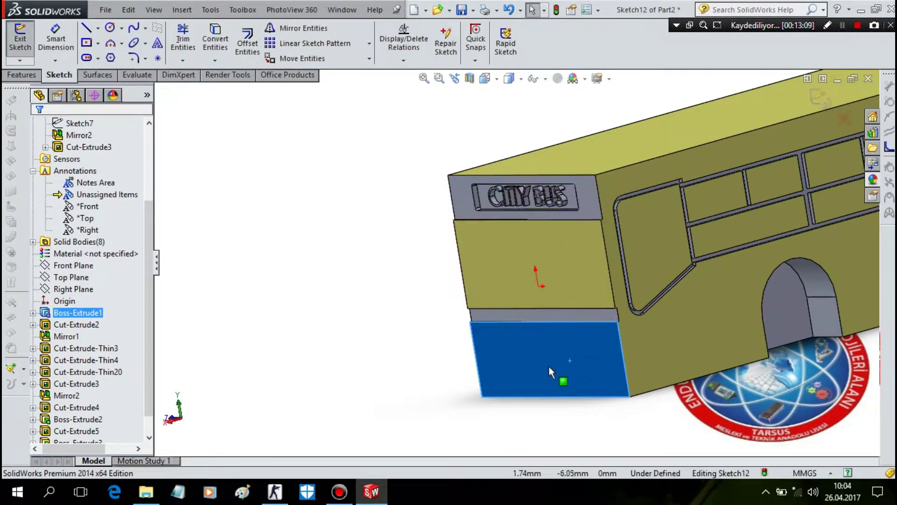
key(space)
click(604, 281)
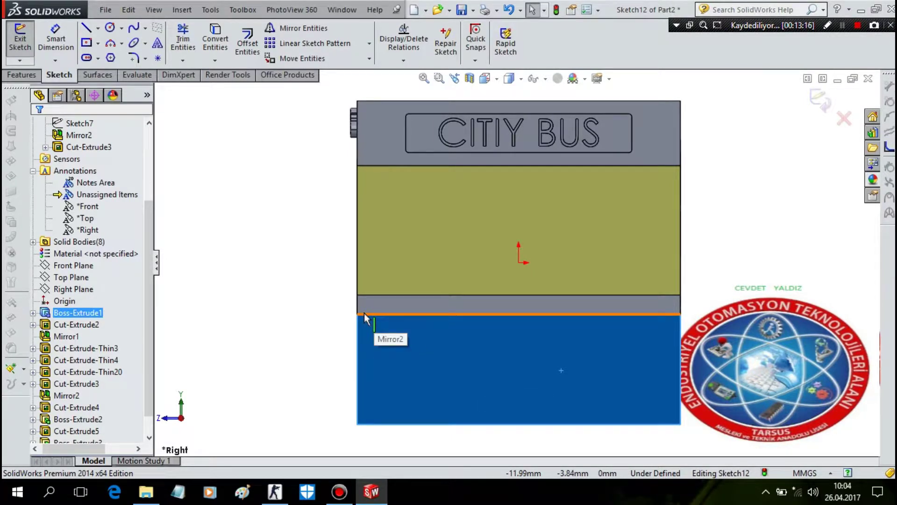
click(93, 28)
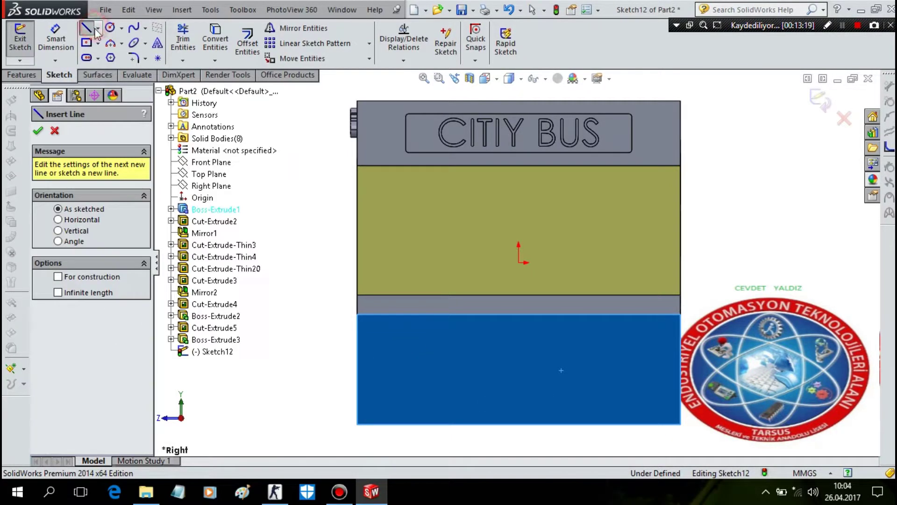
click(519, 263)
click(521, 439)
key(Escape)
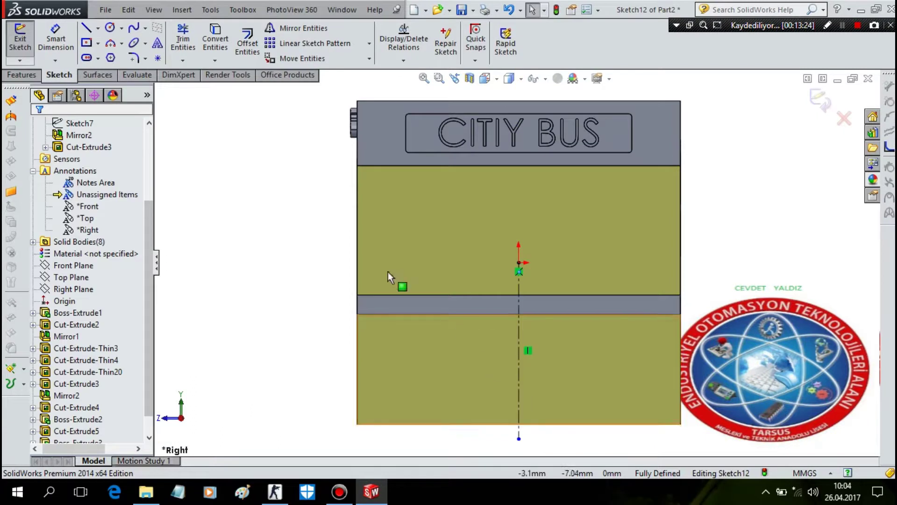
- Draw a rectangle below the grey band to the centerline, then delete its bottom line
click(89, 29)
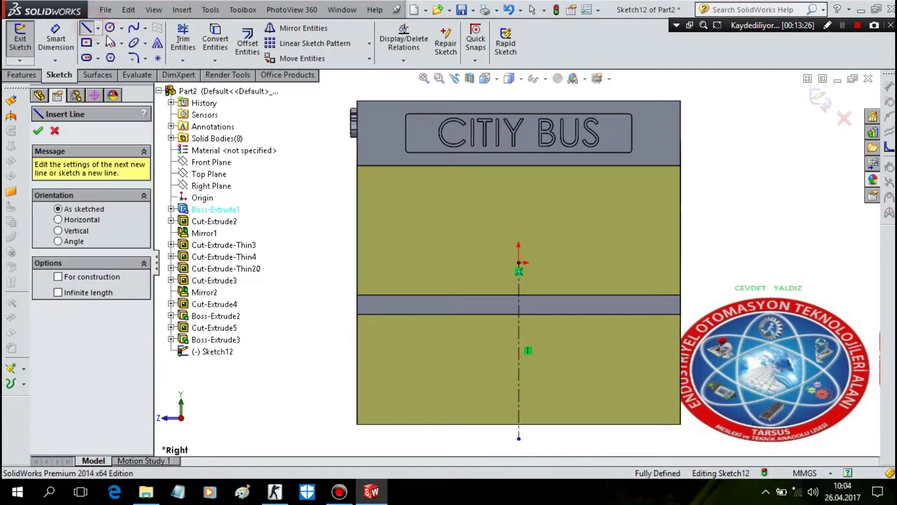
click(519, 314)
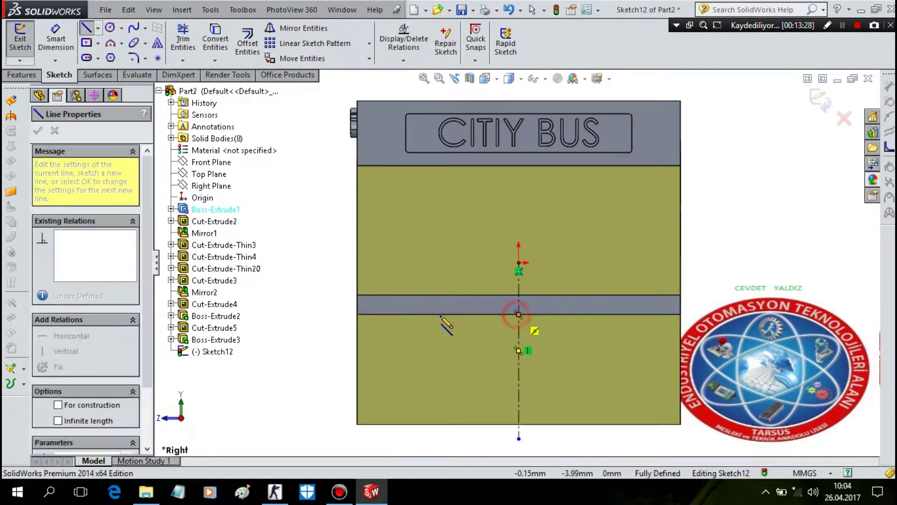
click(357, 314)
click(357, 350)
click(519, 350)
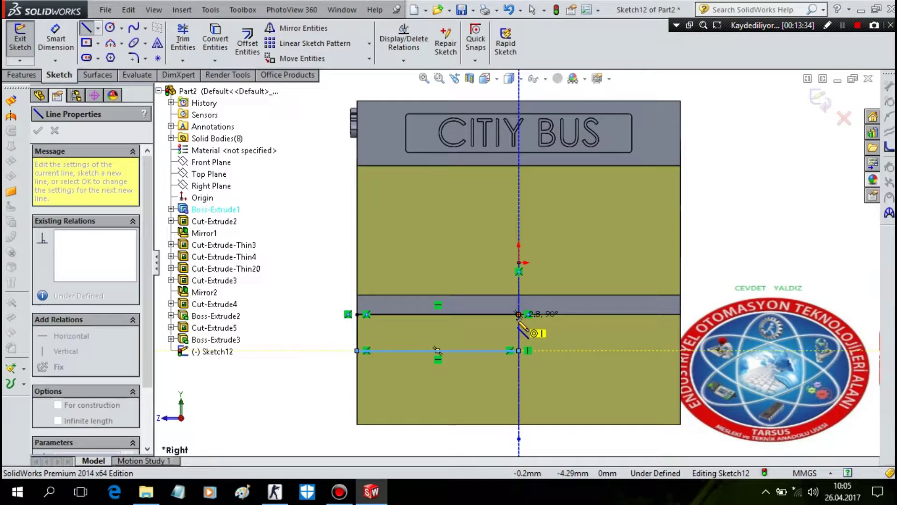
key(Escape)
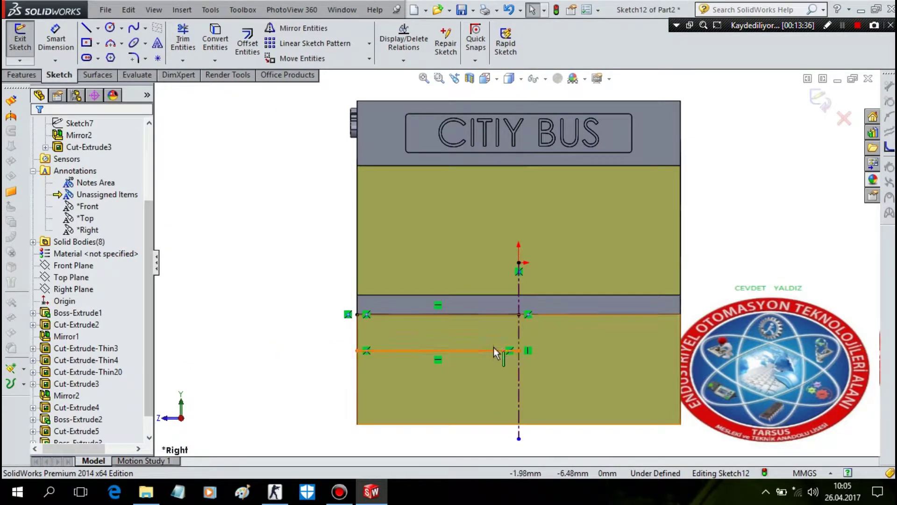
click(491, 350)
key(Delete)
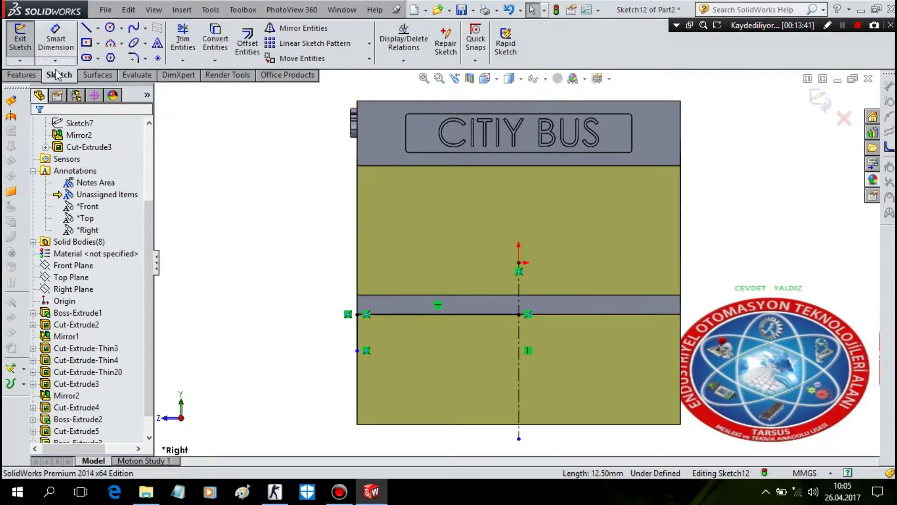
- Add a short horizontal, a 135° slant and a horizontal line back to the centerline
click(86, 28)
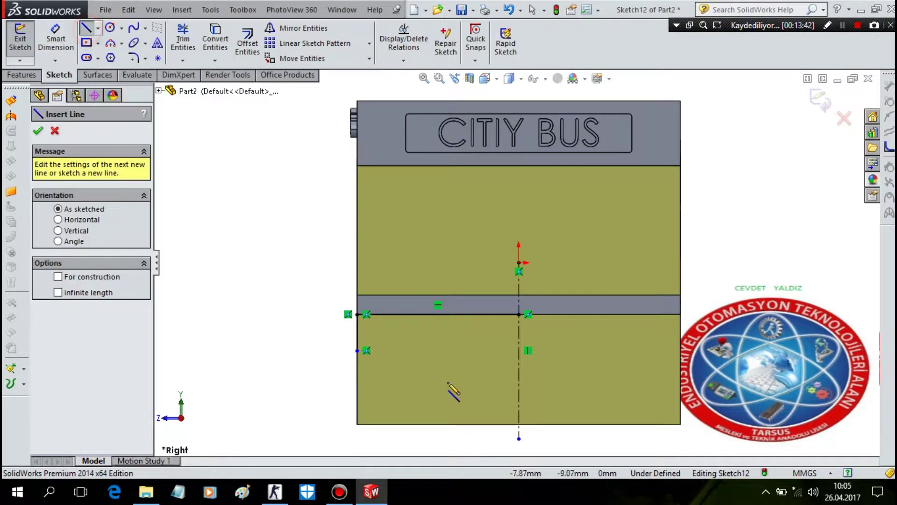
click(357, 351)
click(406, 351)
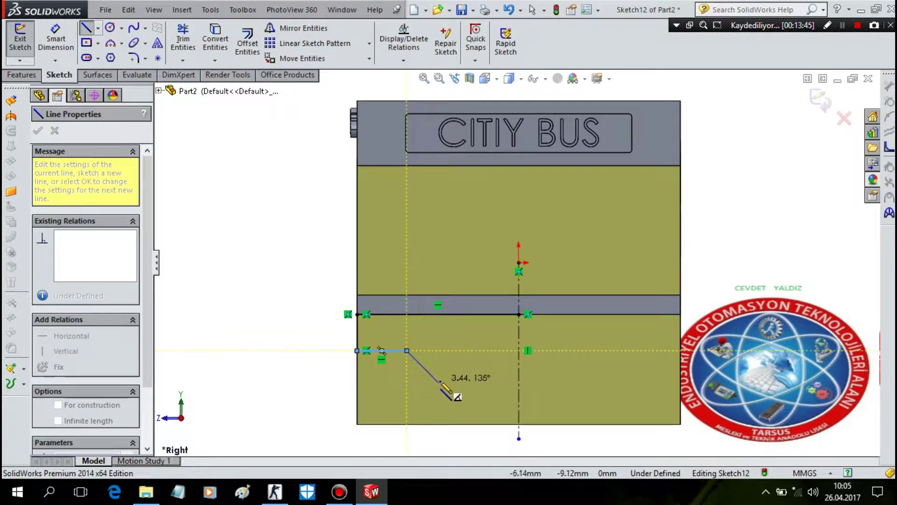
click(437, 382)
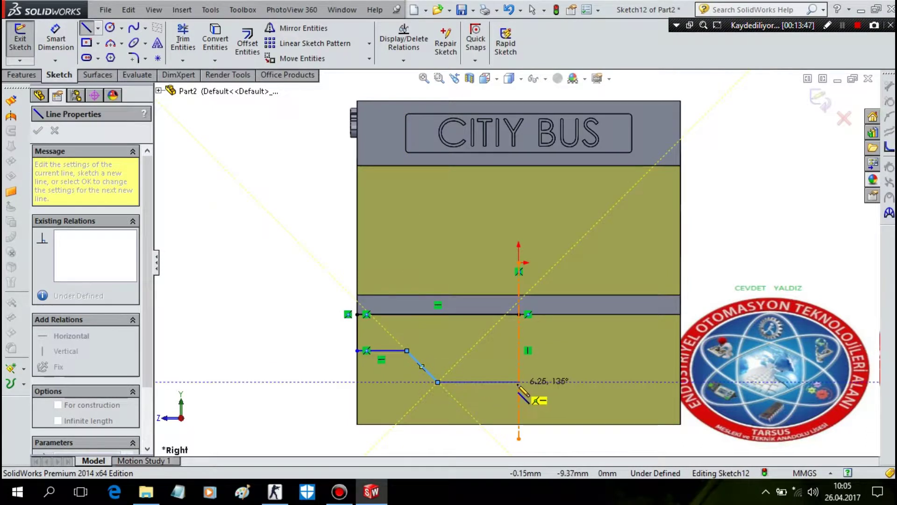
click(519, 382)
key(Escape)
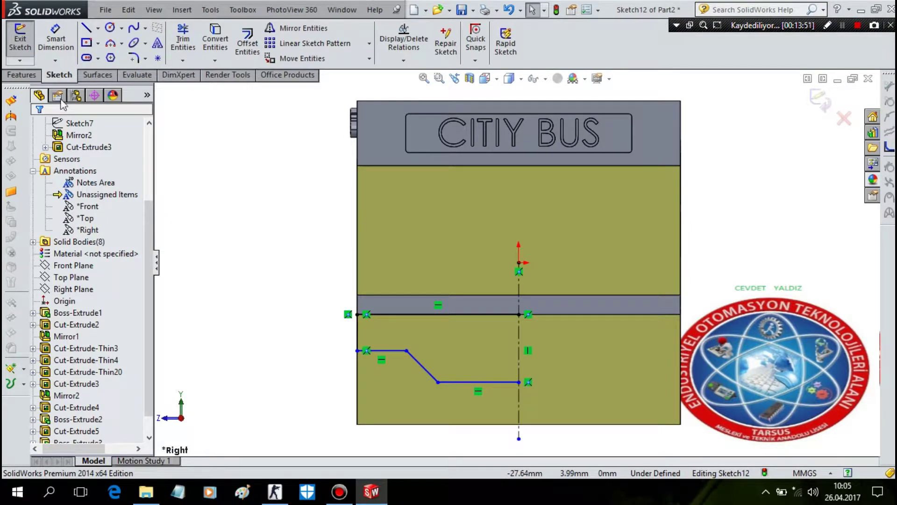
click(63, 43)
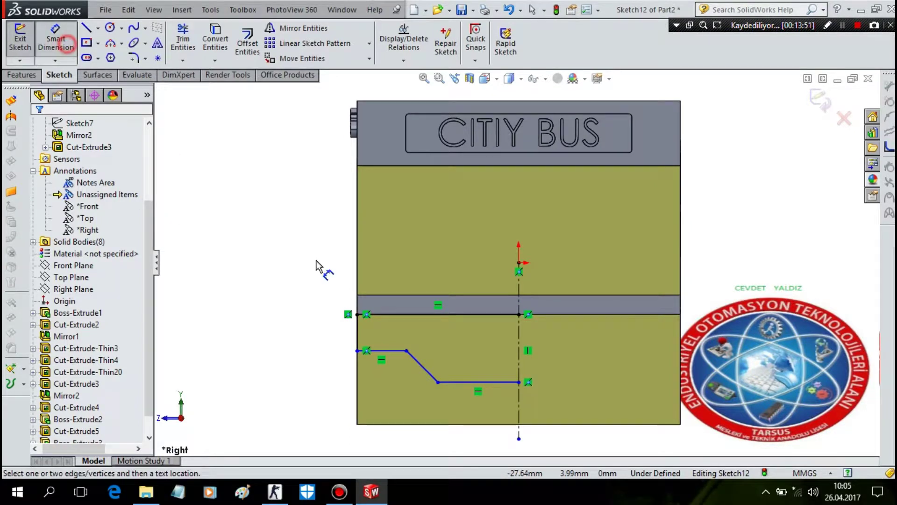
- Dimension the 2 mm step height and the 4 mm offset below the band
click(421, 365)
click(275, 362)
text(2)
key(Return)
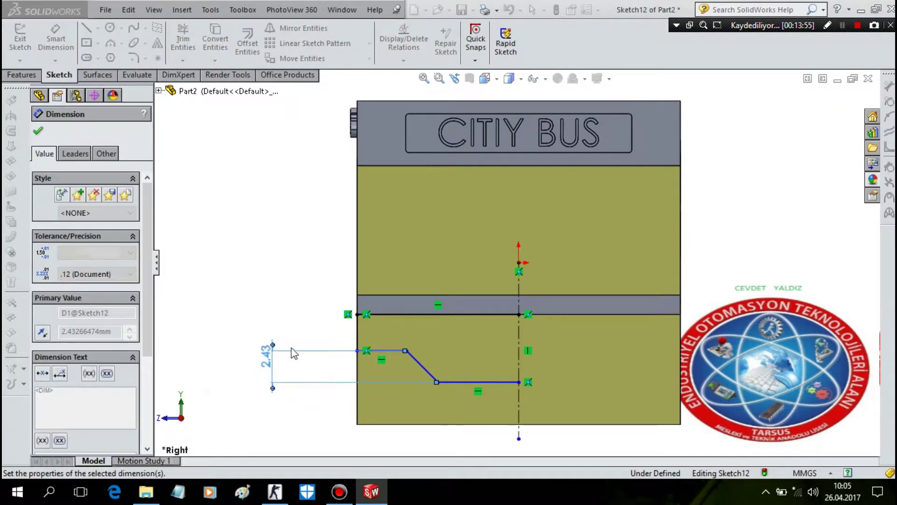
click(366, 356)
click(367, 314)
click(281, 334)
text(4)
key(Return)
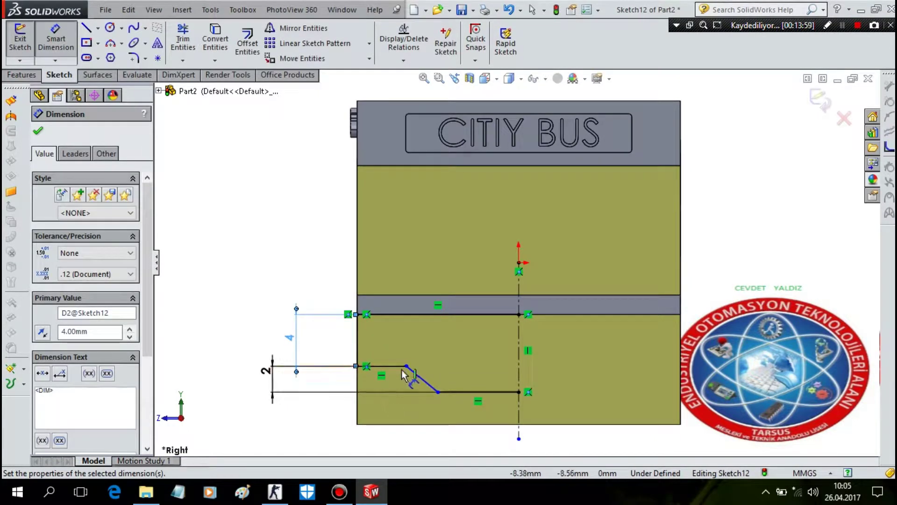
- Dimension the upper segment at 6 mm and the slope at 130°
click(391, 366)
click(388, 432)
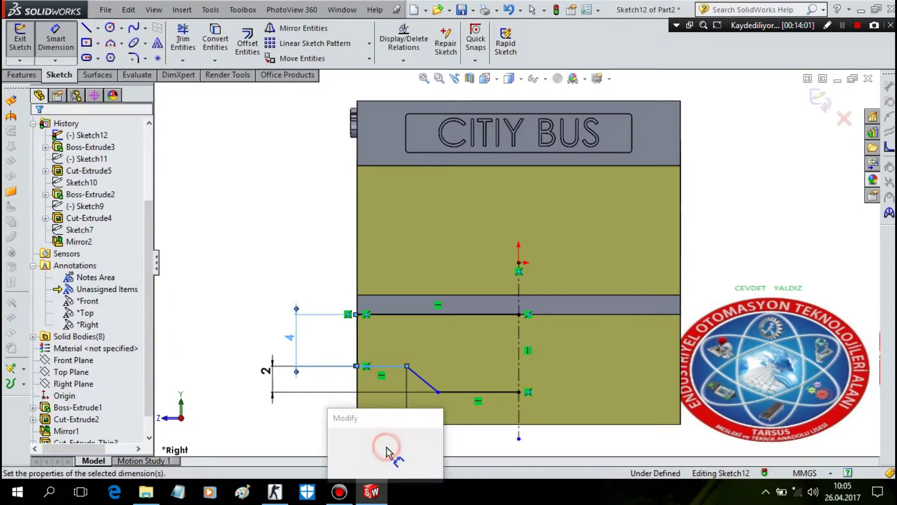
text(6)
key(Return)
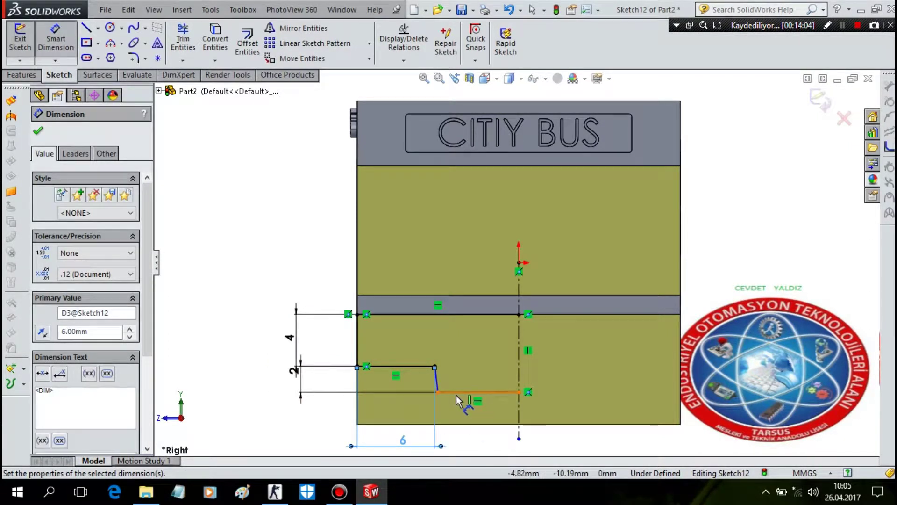
click(418, 366)
click(437, 383)
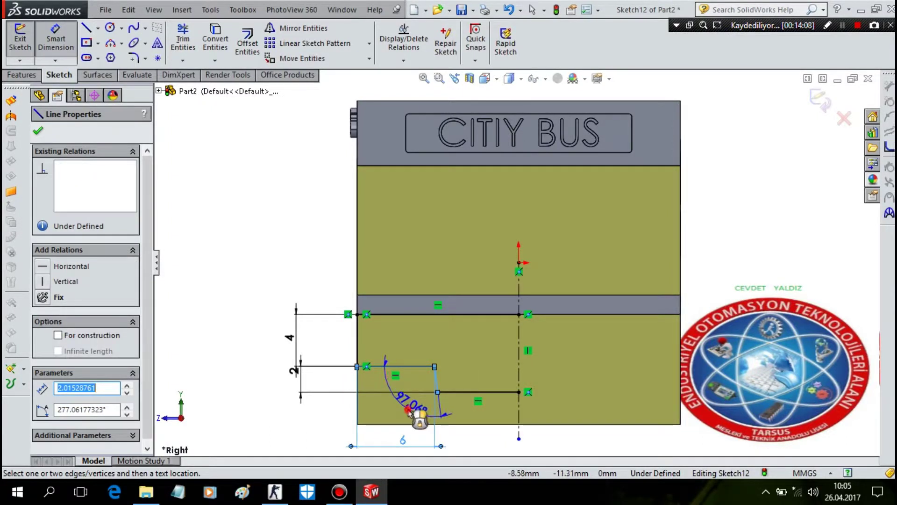
click(406, 411)
text(130)
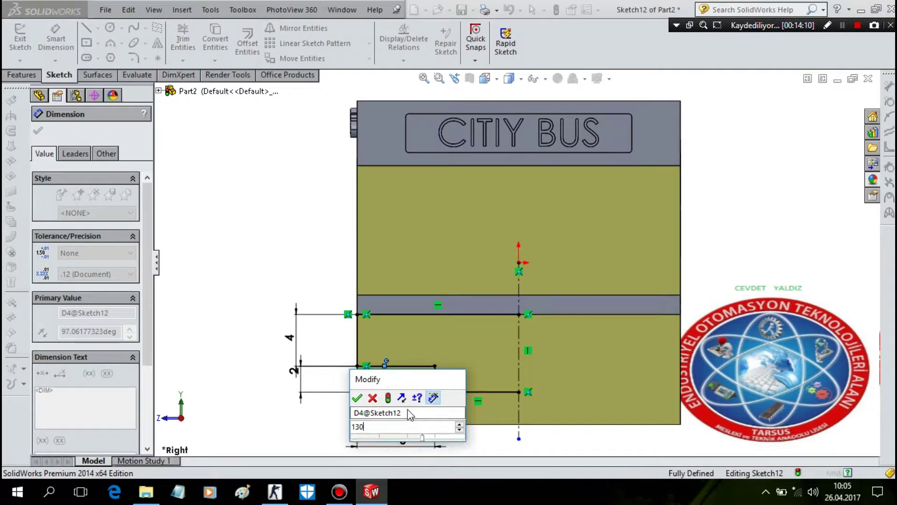
key(Return)
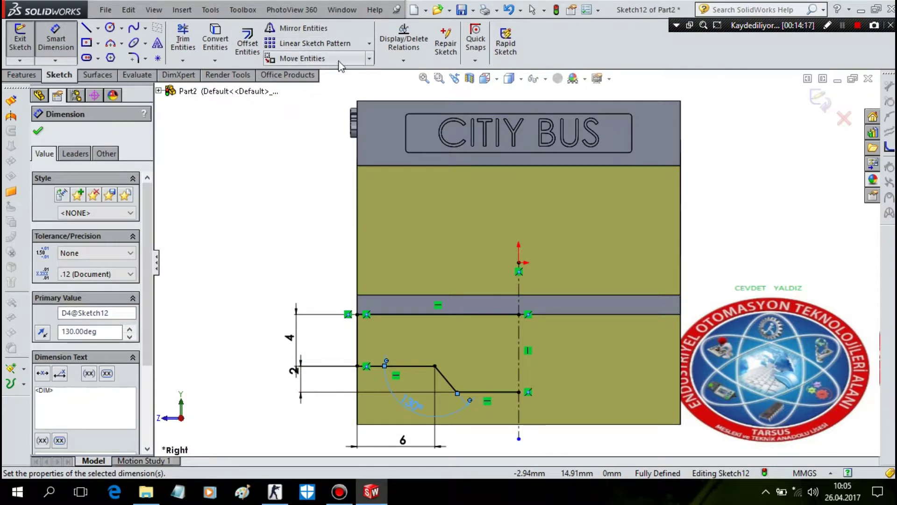
click(371, 44)
click(308, 101)
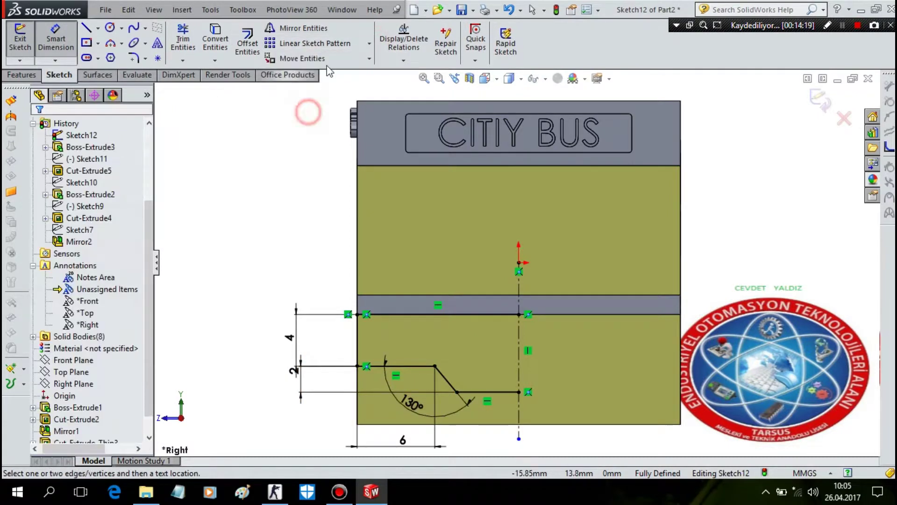
click(341, 29)
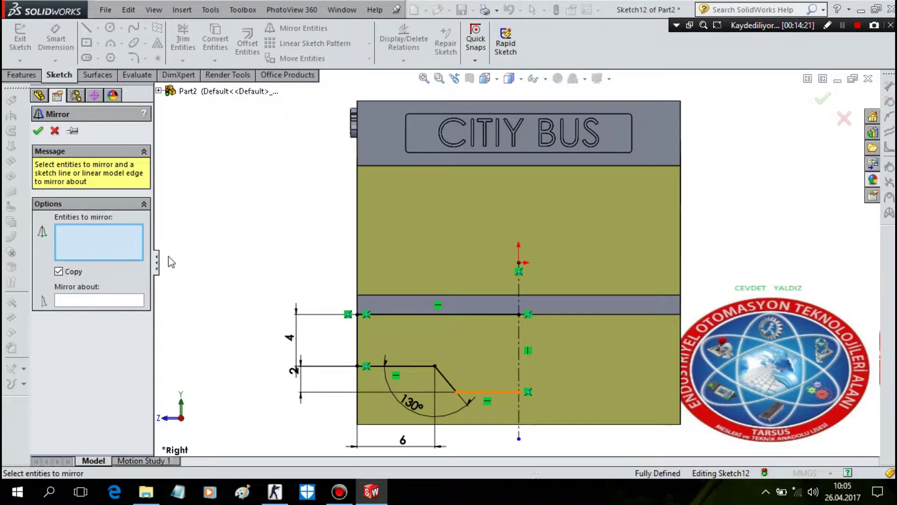
- Mirror the bumper's lower, slanted, short upper, vertical and top lines about the vertical centerline
click(105, 299)
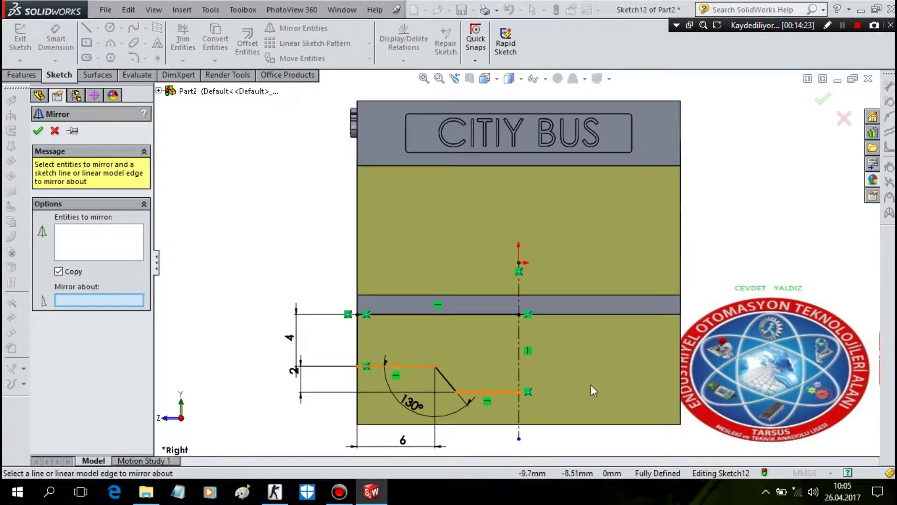
click(519, 346)
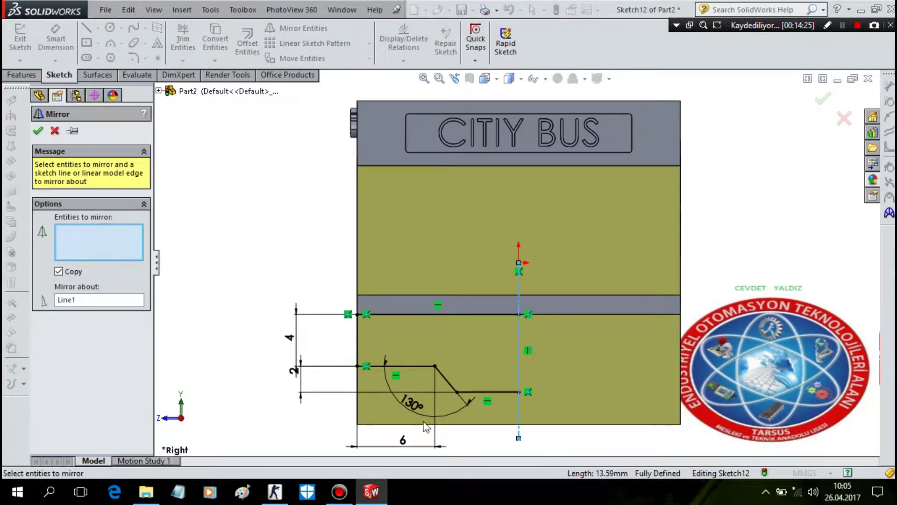
click(497, 391)
click(443, 376)
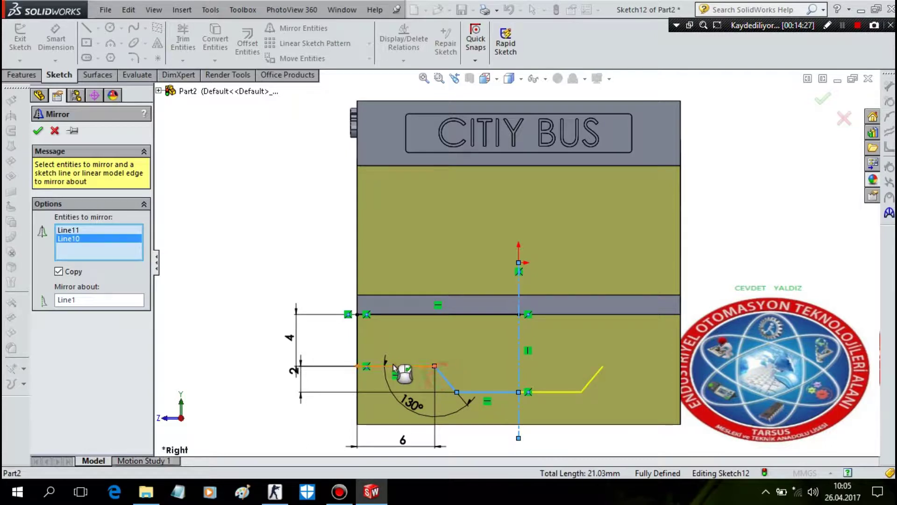
click(387, 365)
click(358, 345)
click(410, 314)
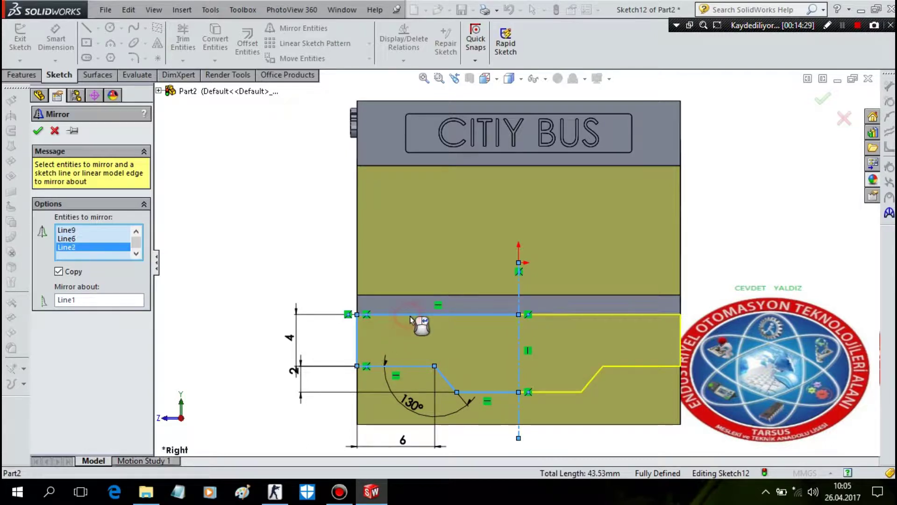
right_click(410, 316)
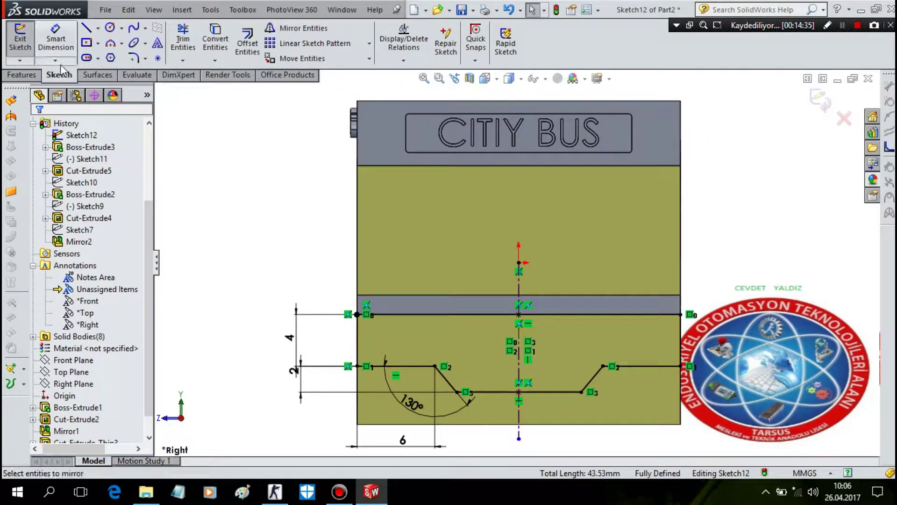
click(22, 75)
click(26, 41)
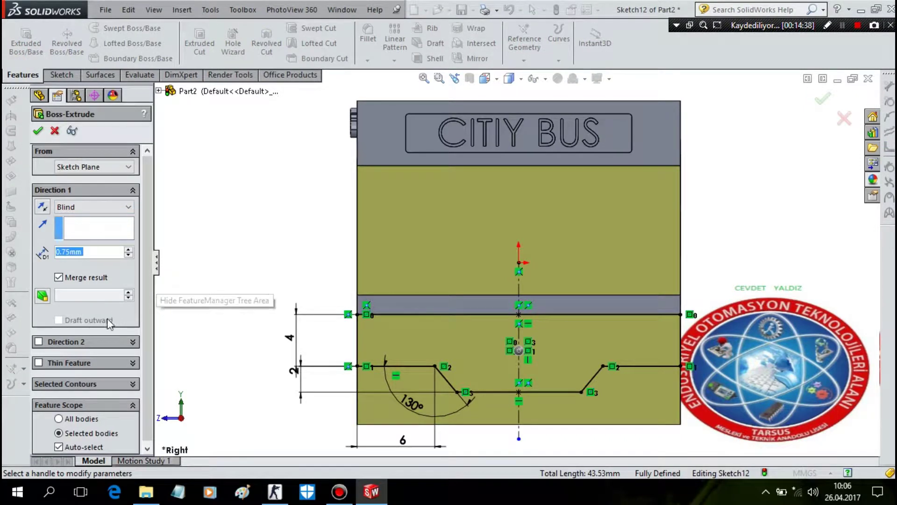
- Give the bumper boss extrusion a 60° draft and 0.25 mm depth, in the reversed direction
click(42, 295)
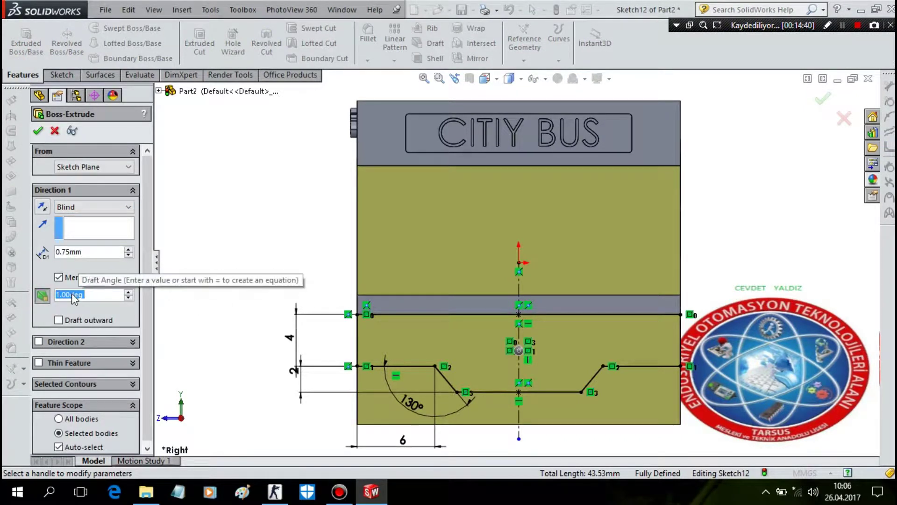
text(60)
key(Return)
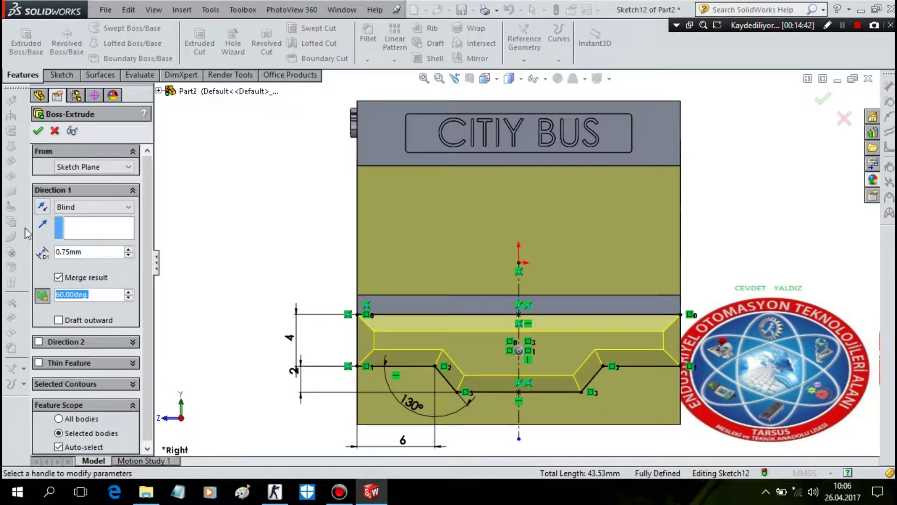
double_click(85, 252)
text(0)
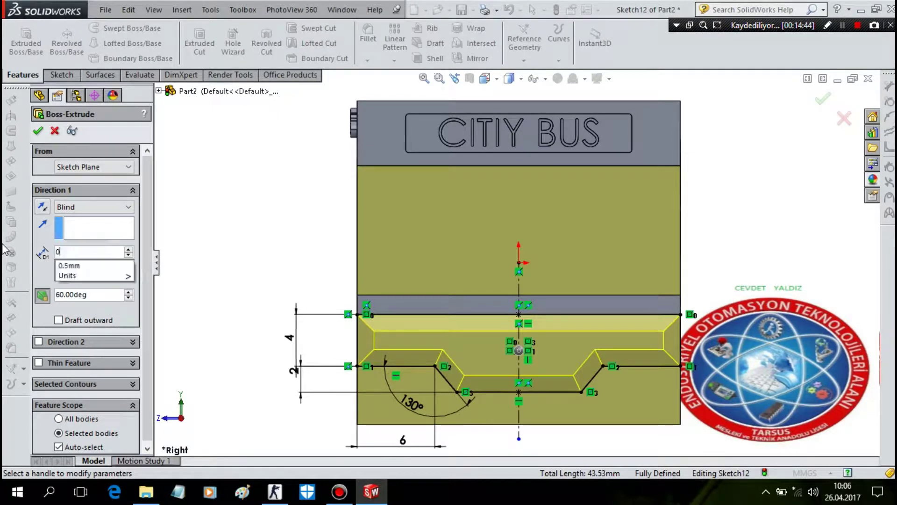
text(.25)
key(Return)
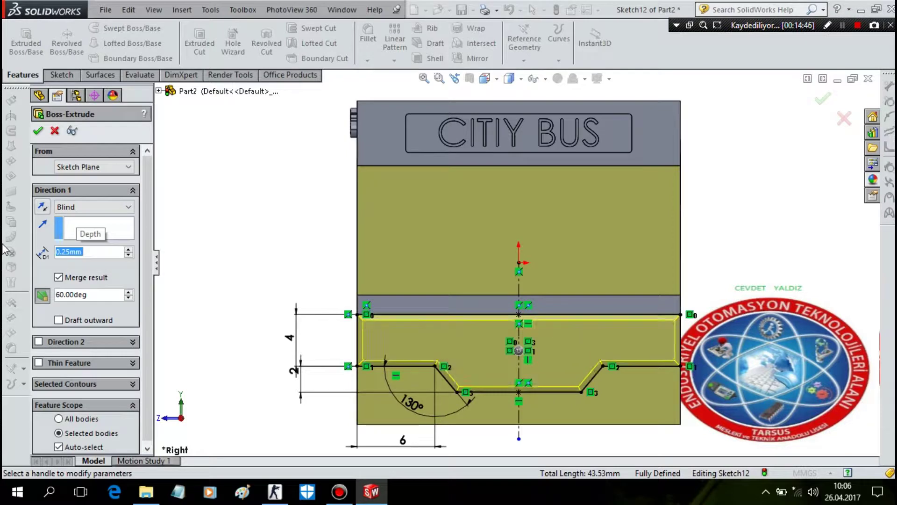
click(43, 207)
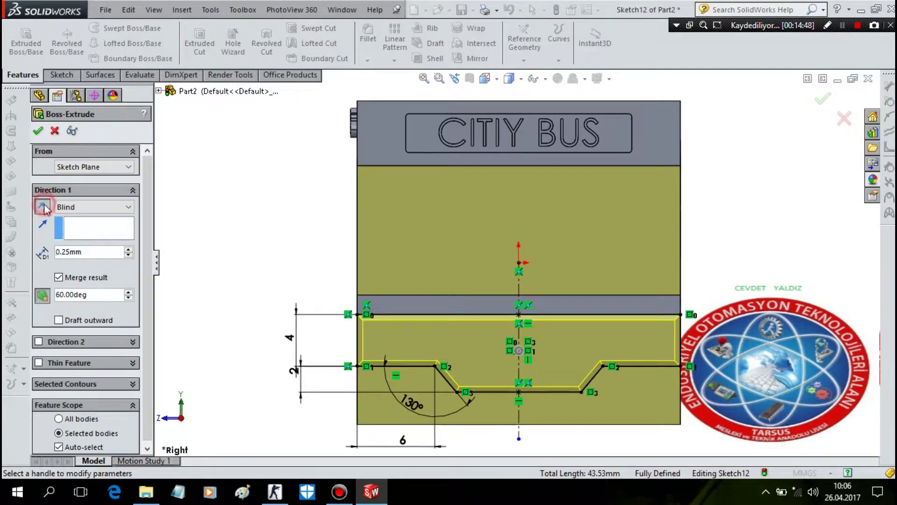
- Replace the boss with a 0.25 mm Extruded Cut with a 60° draft on the lower front panel
click(55, 132)
click(199, 43)
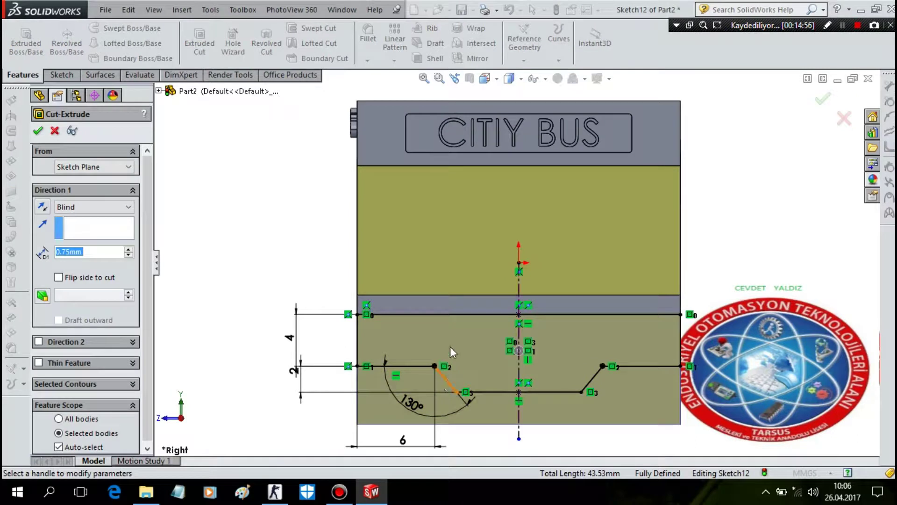
click(43, 296)
text(60)
key(Return)
text(0.25)
key(Return)
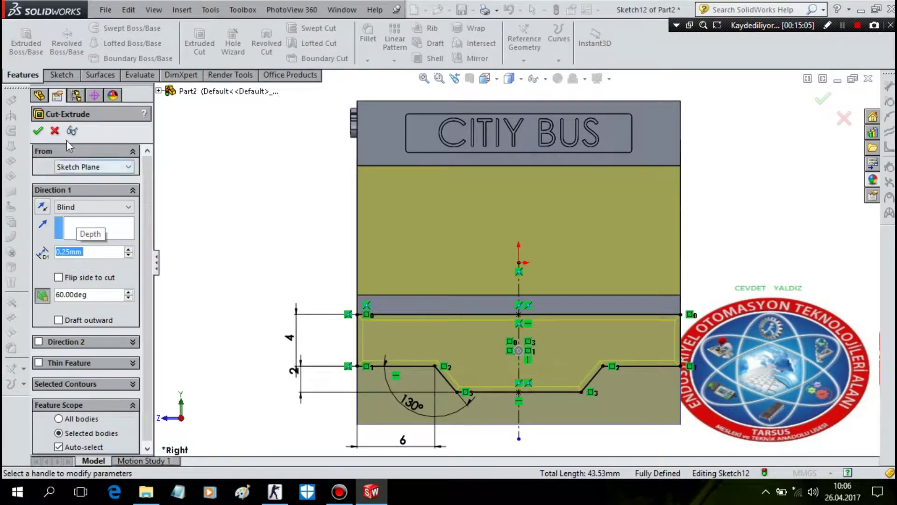
click(37, 131)
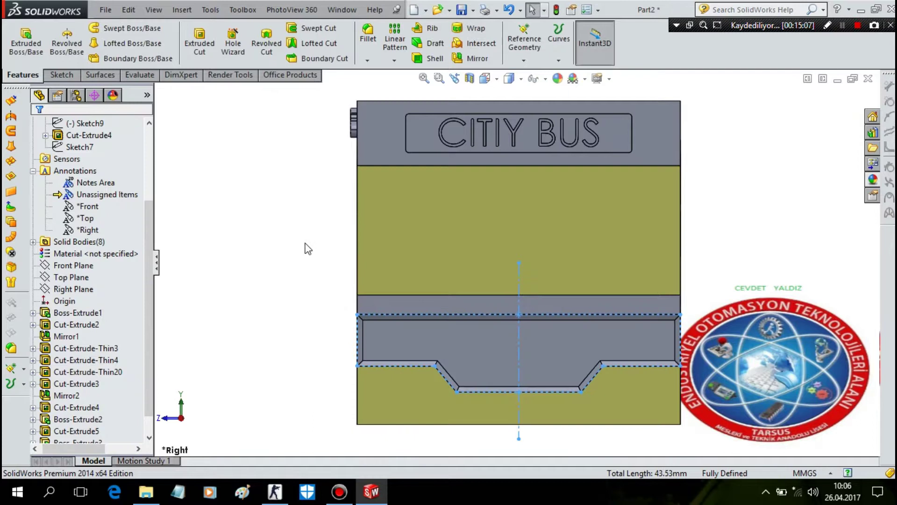
middle_drag(304, 248, 270, 245)
- Start a 1 mm fillet on the bus's top front edge and long top side edge
key(f)
click(221, 240)
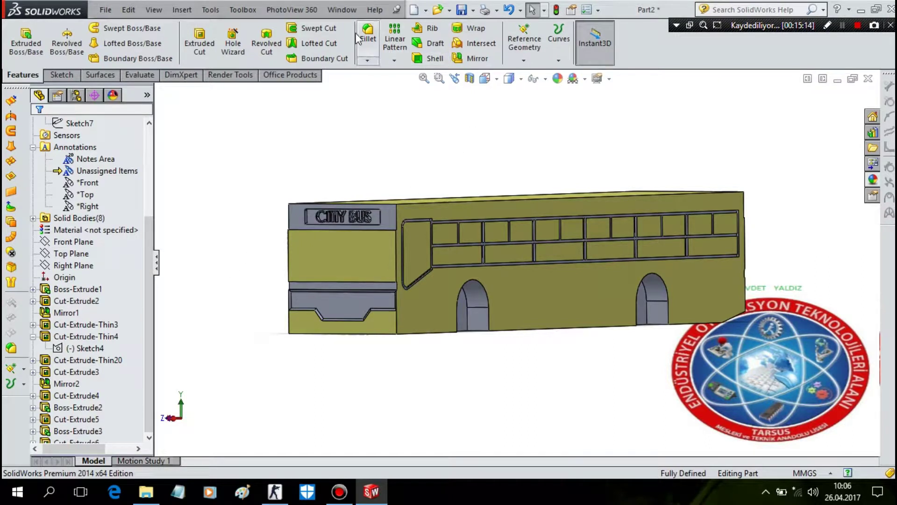
click(360, 52)
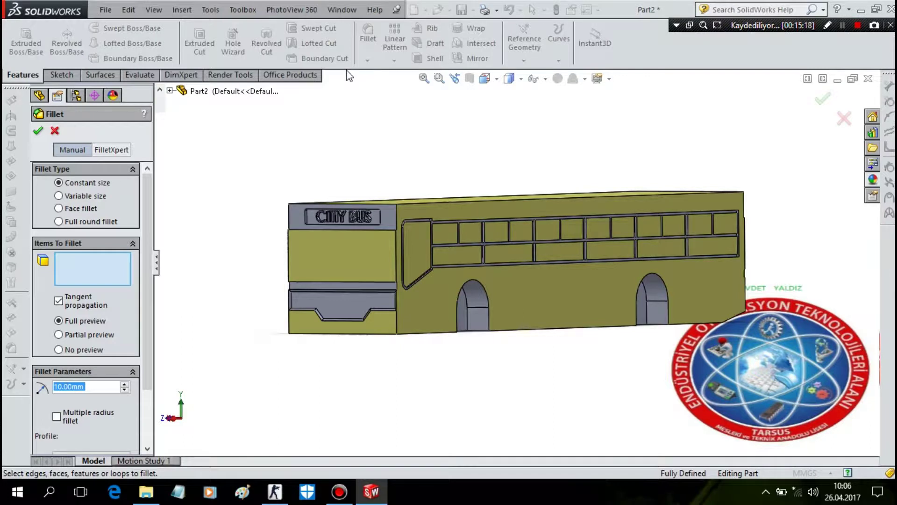
text(1)
key(Return)
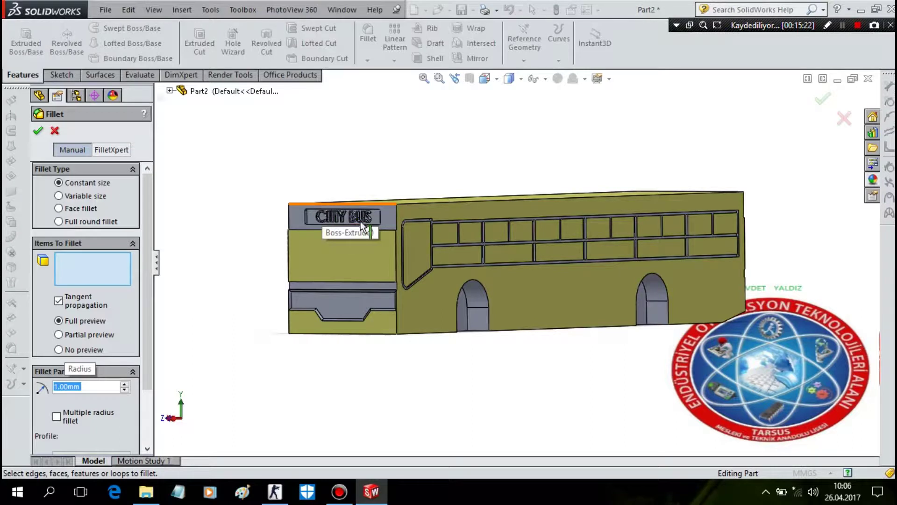
scroll(419, 214, down, 2)
scroll(412, 235, down, 2)
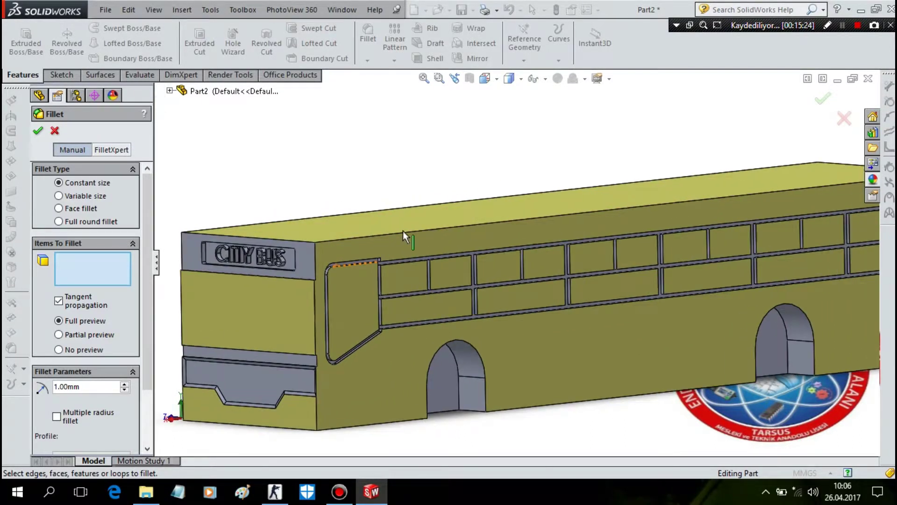
click(432, 229)
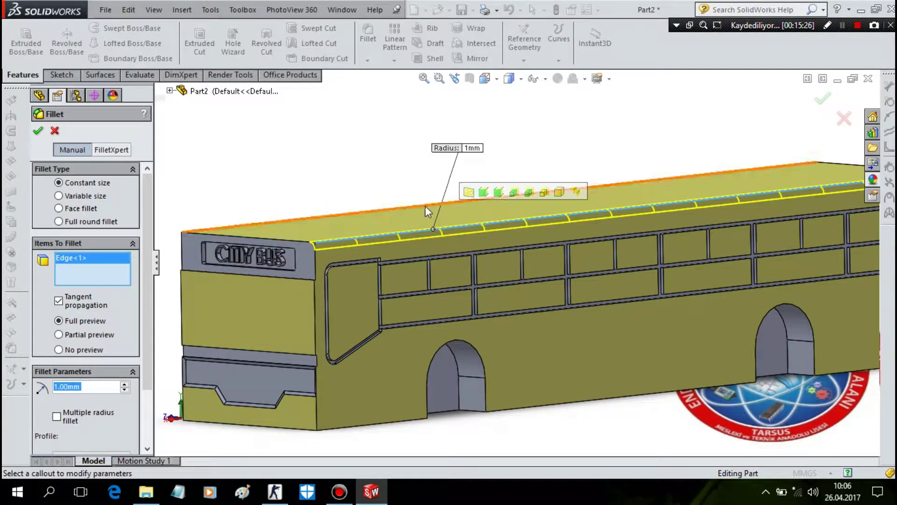
click(425, 205)
- Add the top rear, rear vertical, front vertical and bottom rear edges, then apply the fillet
scroll(425, 202, up, 3)
middle_drag(627, 196, 553, 248)
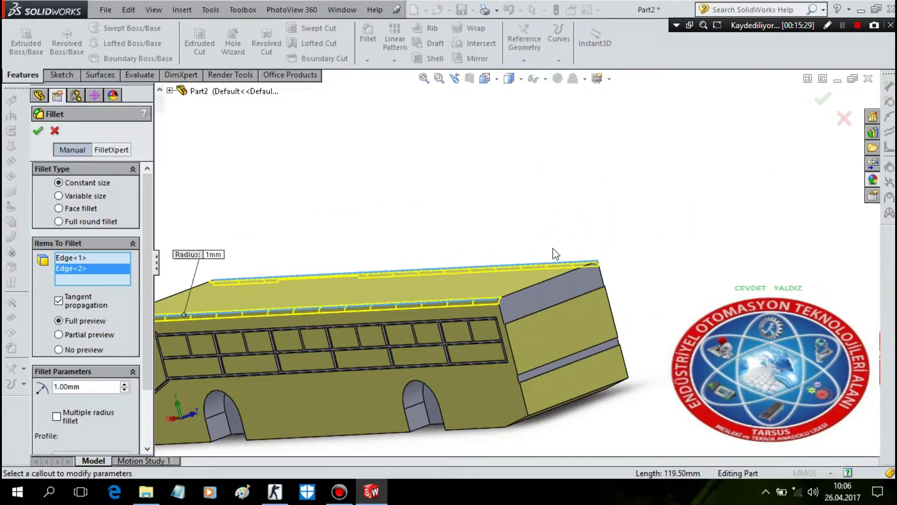
click(554, 276)
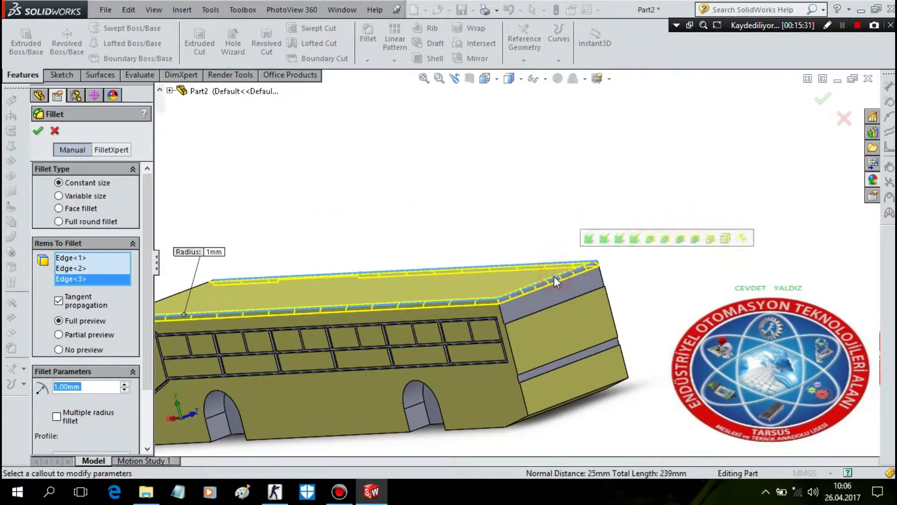
click(601, 276)
click(500, 315)
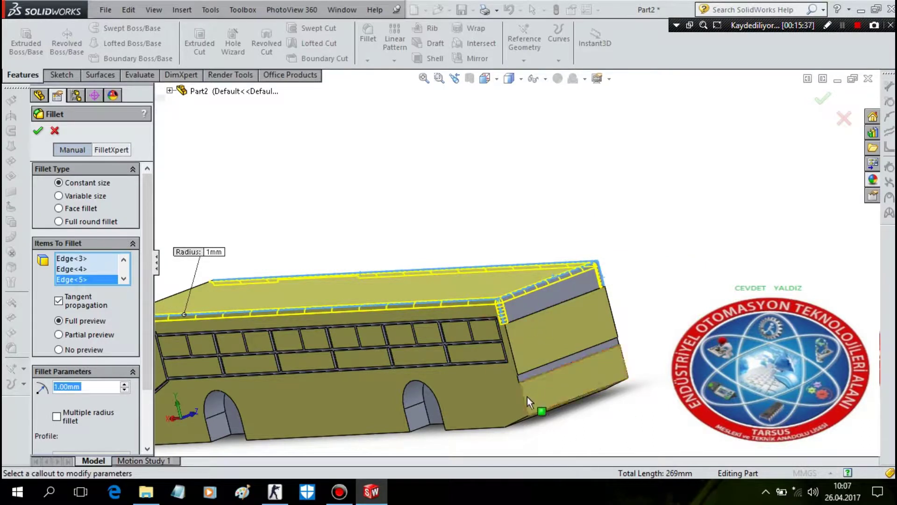
click(627, 379)
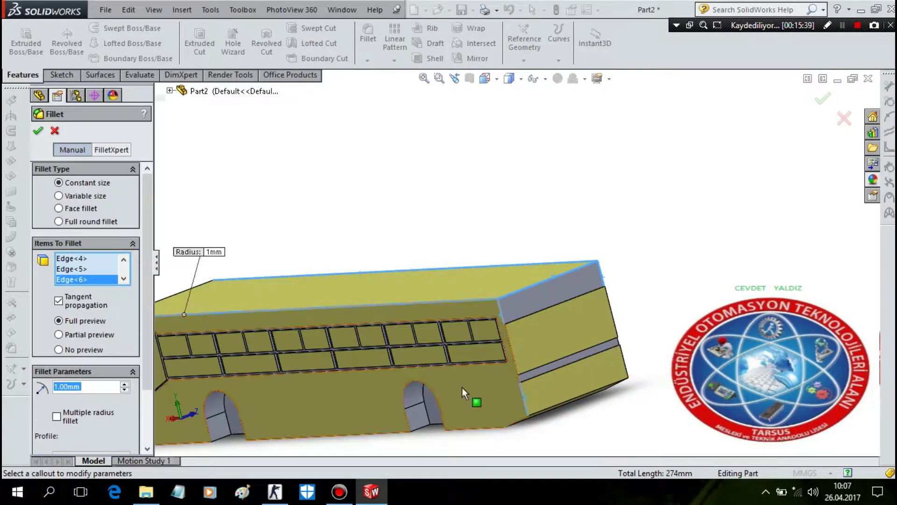
click(524, 394)
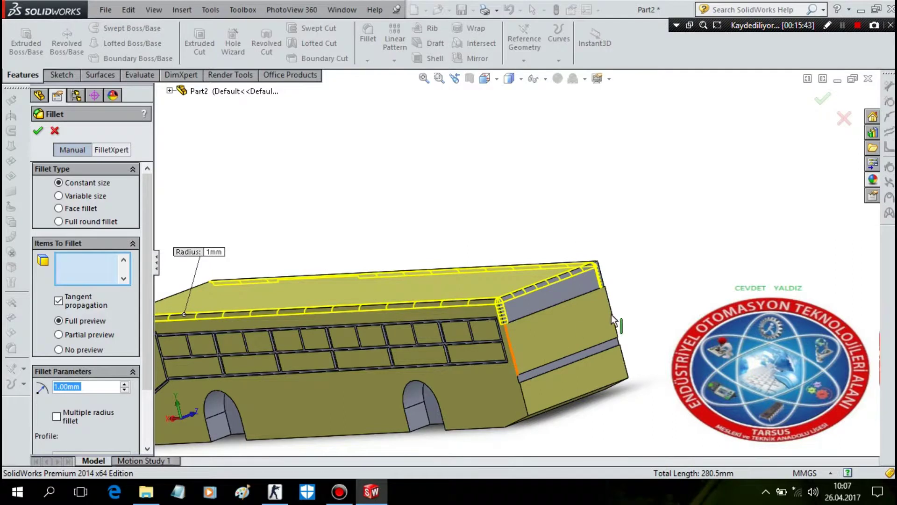
right_click(674, 282)
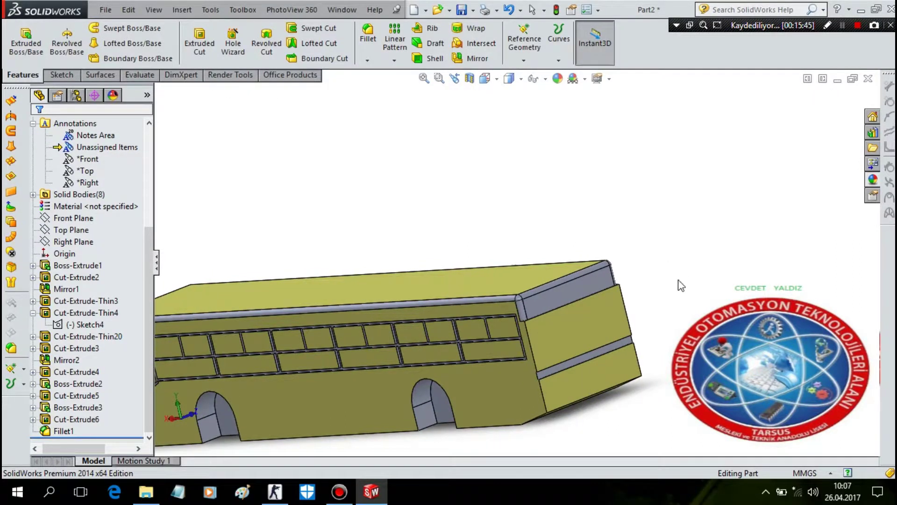
scroll(572, 268, down, 2)
- Fillet the top edge above the front sign with a 0.25 mm radius
middle_drag(483, 269, 617, 206)
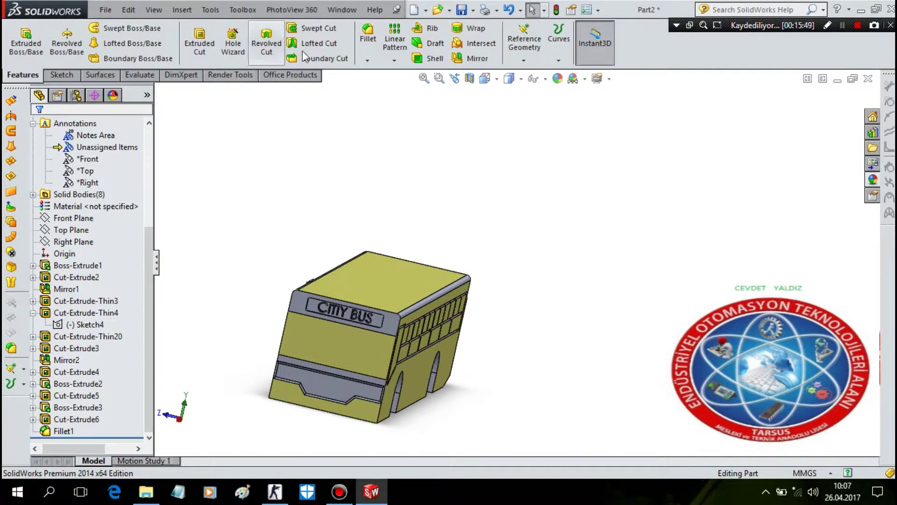
click(368, 41)
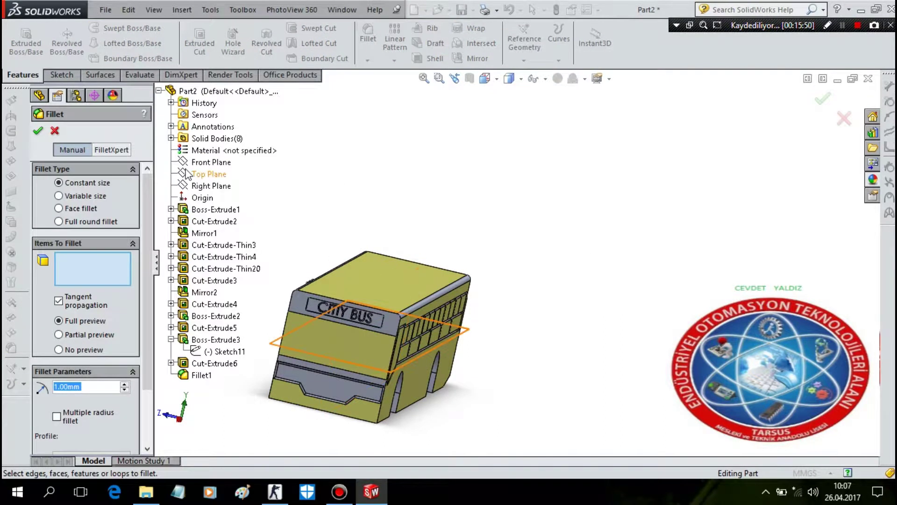
text(0.25)
key(Return)
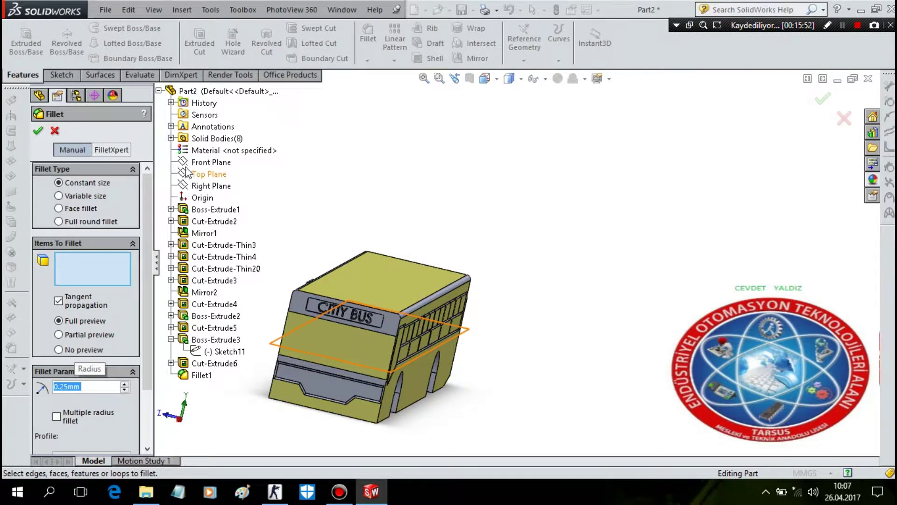
scroll(355, 418, down, 4)
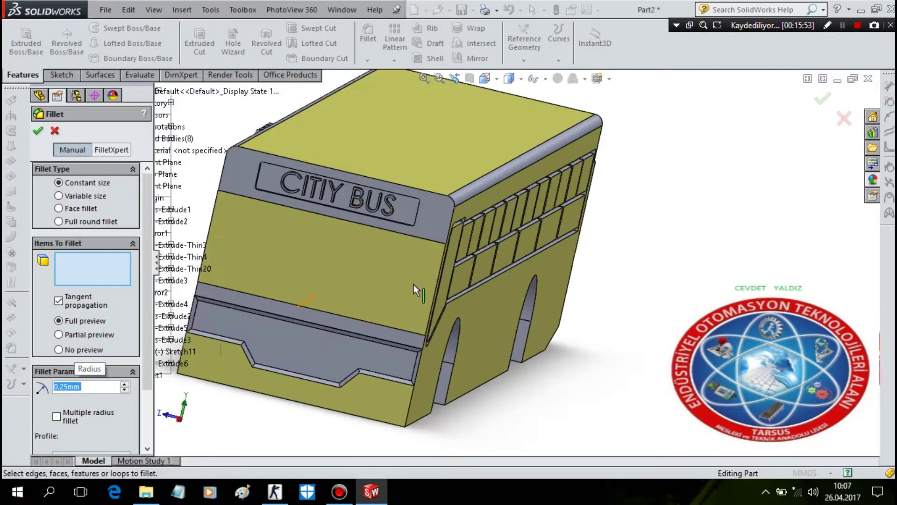
click(383, 182)
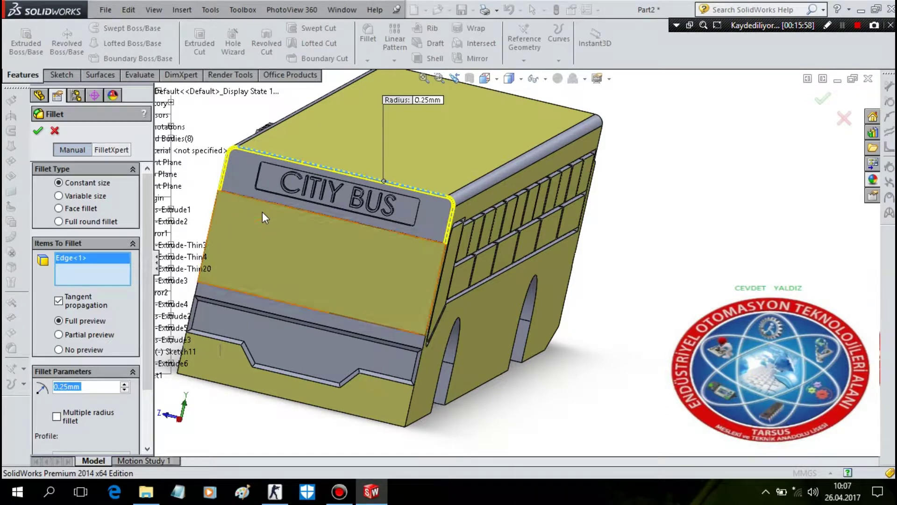
key(Return)
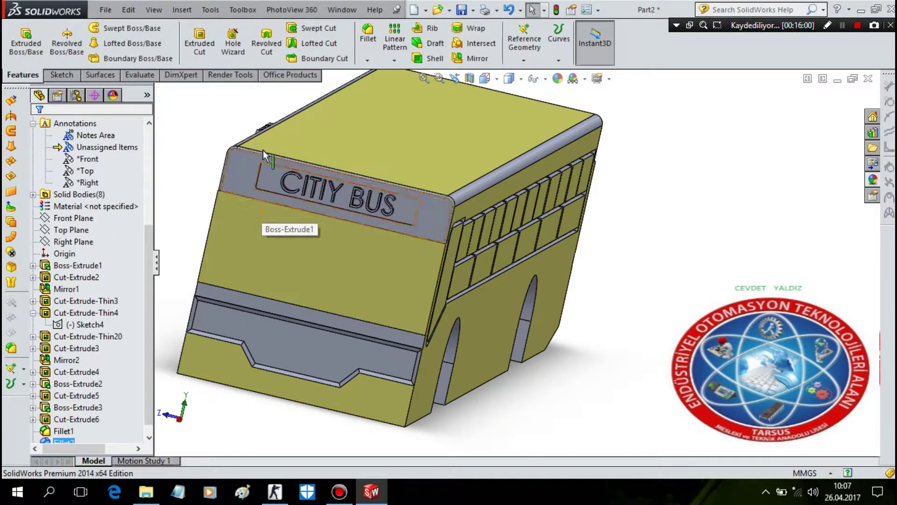
- Start another fillet and inspect the front corner and roof sign edges
click(368, 35)
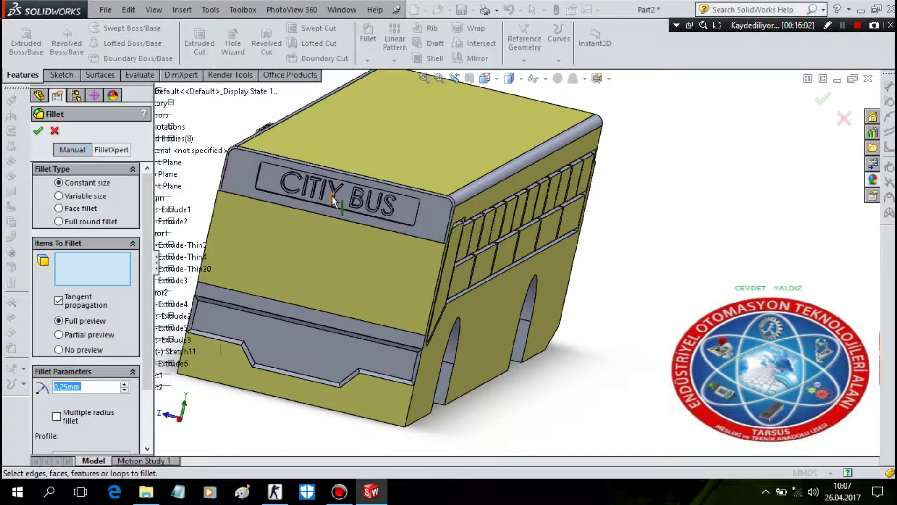
middle_drag(349, 241, 386, 242)
scroll(402, 173, down, 5)
scroll(409, 187, down, 3)
scroll(409, 187, up, 3)
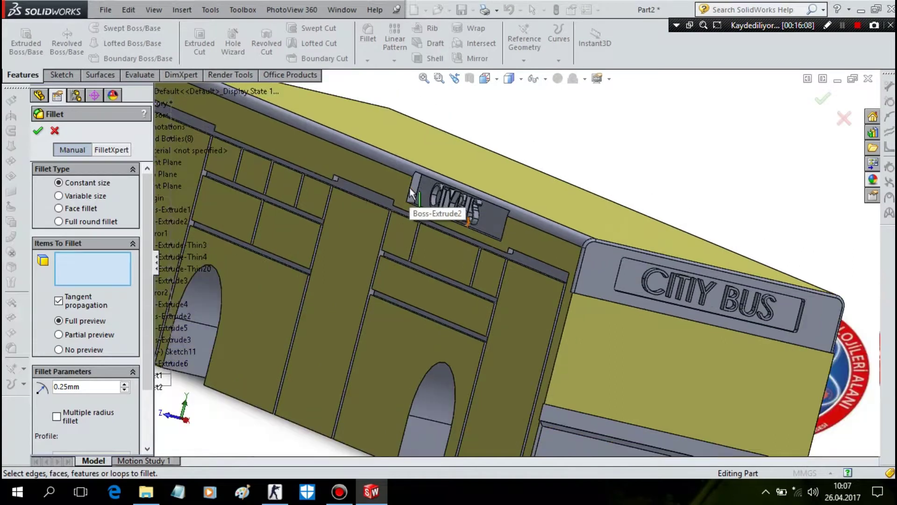
scroll(292, 190, down, 2)
click(292, 189)
middle_drag(366, 196, 313, 171)
mouse_move(312, 217)
middle_down()
mouse_move(332, 217)
mouse_move(269, 192)
middle_up()
scroll(324, 216, down, 3)
mouse_move(324, 216)
middle_down()
mouse_move(306, 221)
mouse_move(309, 211)
mouse_move(314, 222)
middle_up()
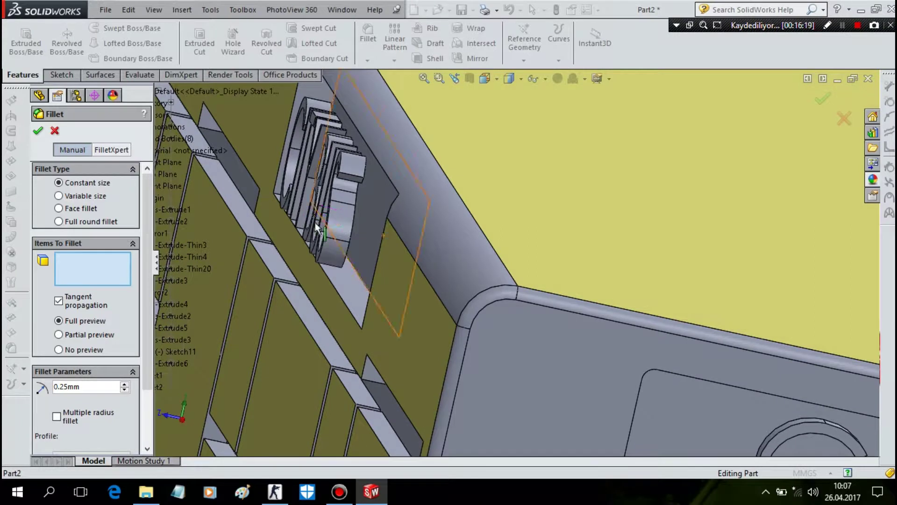
click(55, 131)
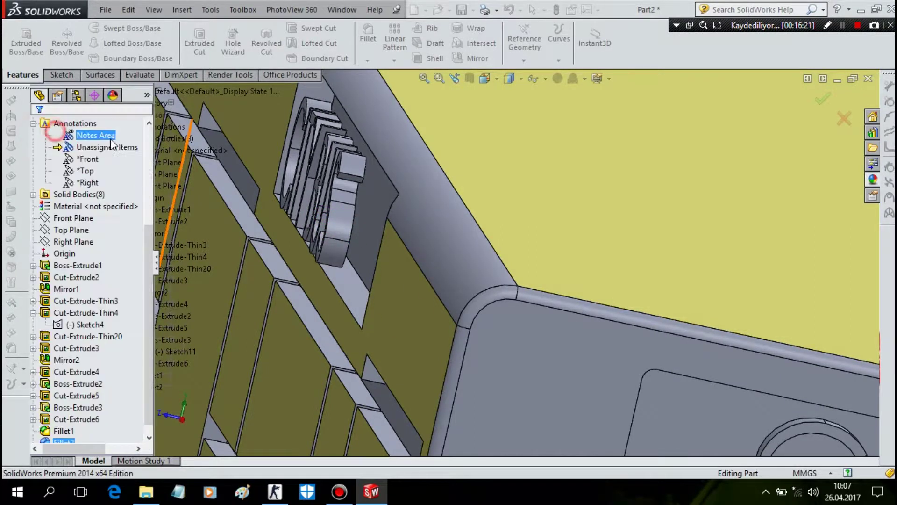
middle_drag(411, 262, 391, 232)
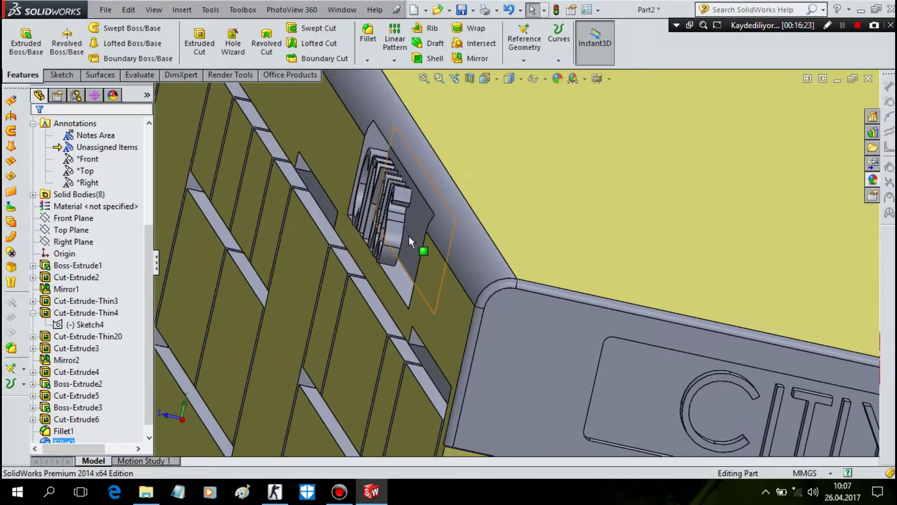
scroll(71, 397, down, 1)
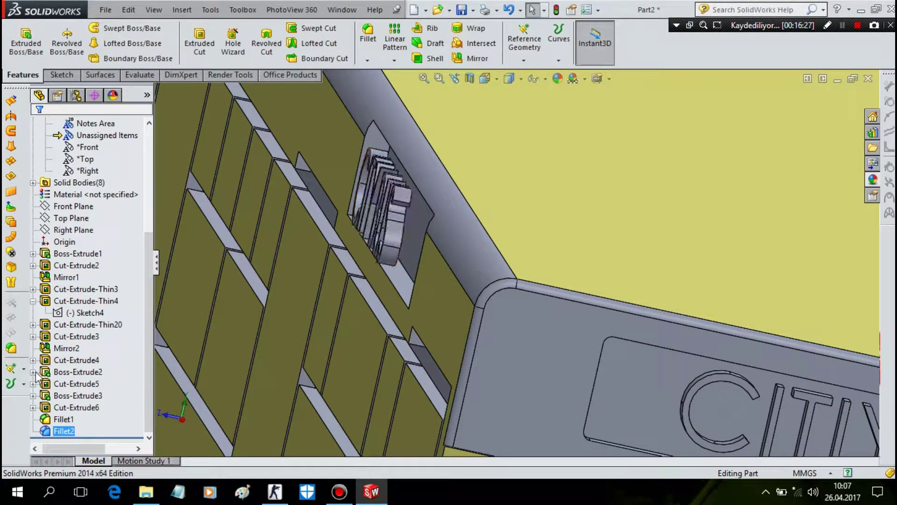
click(33, 372)
right_click(76, 384)
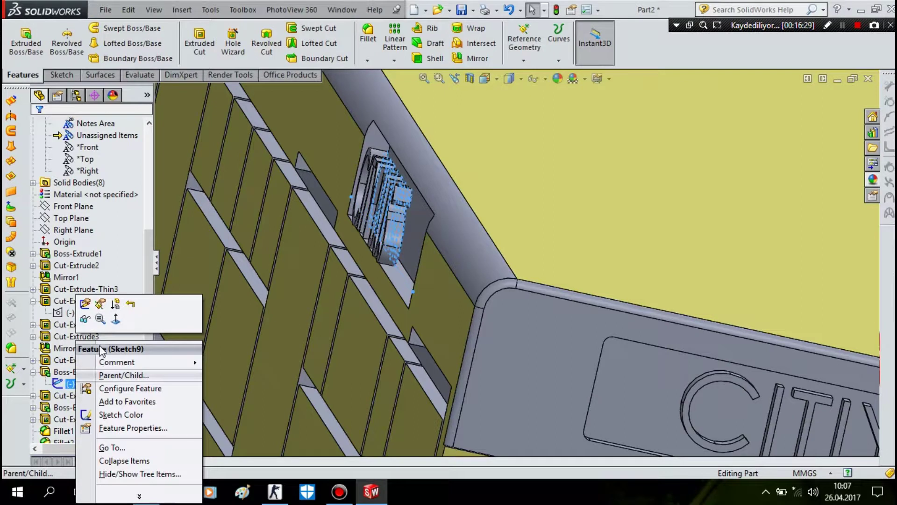
click(106, 307)
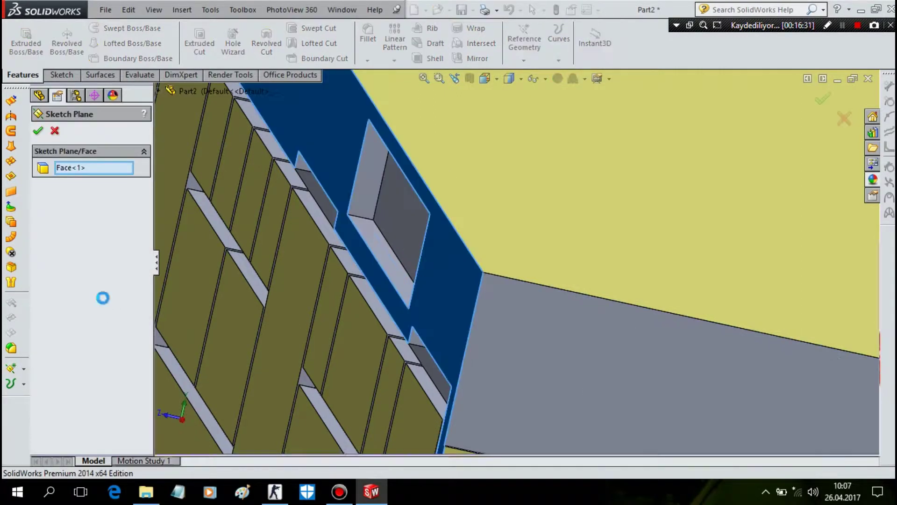
click(409, 228)
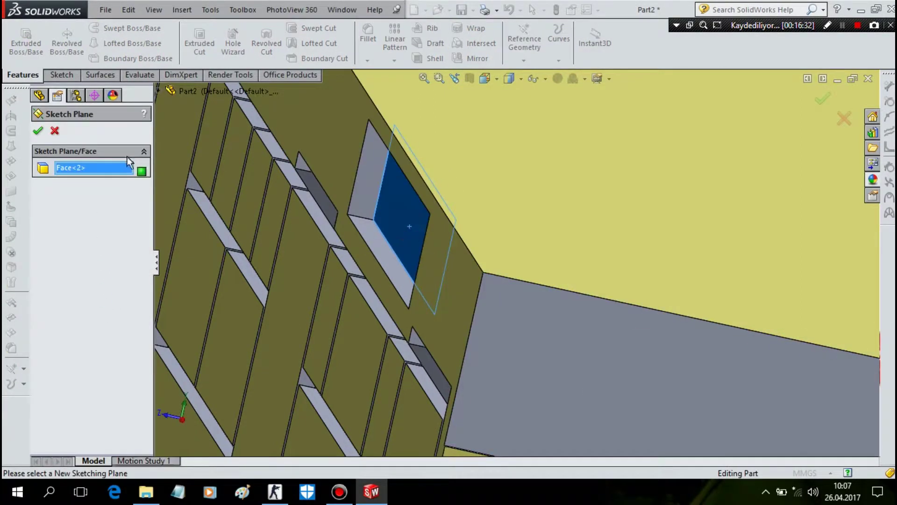
click(36, 132)
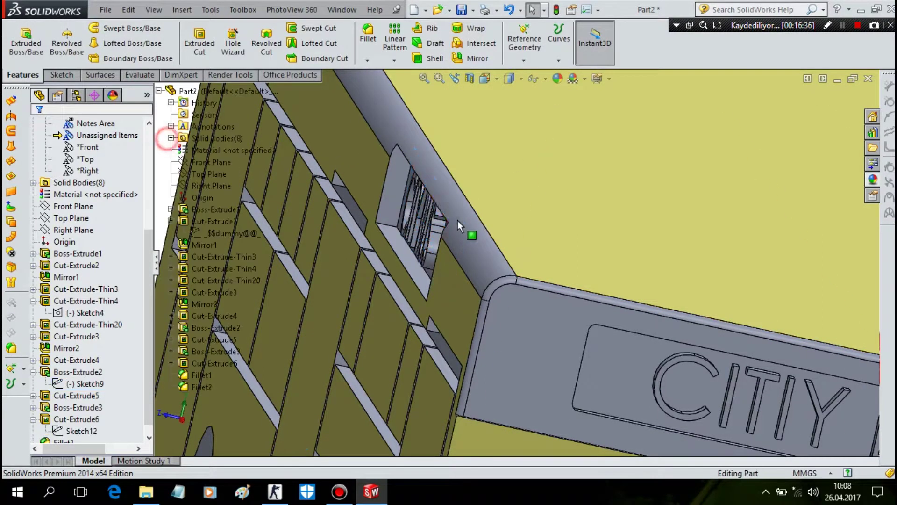
mouse_move(447, 225)
middle_down()
mouse_move(643, 391)
mouse_move(533, 363)
mouse_move(616, 377)
mouse_move(626, 387)
mouse_move(625, 426)
mouse_move(620, 398)
mouse_move(432, 246)
middle_up()
scroll(643, 391, up, 4)
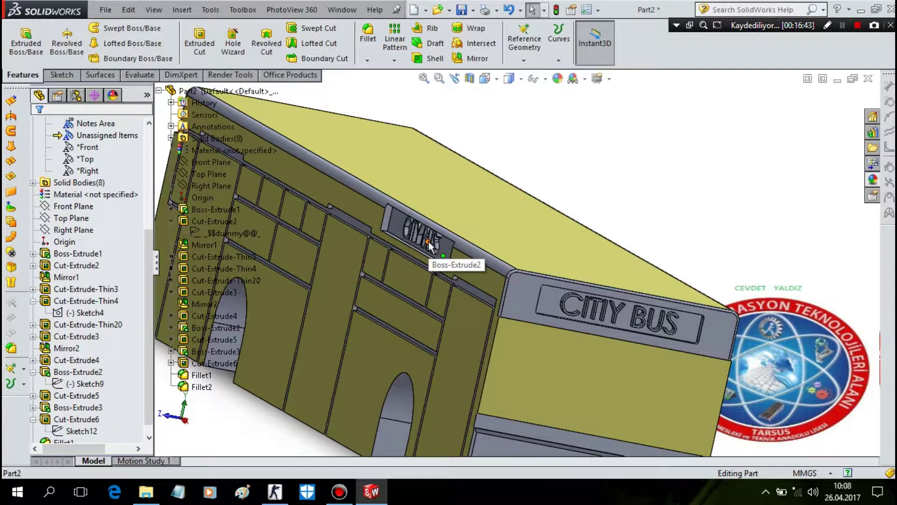
- Start a fillet on the first rear vertical corner edge with a 1 mm radius
click(368, 40)
scroll(519, 355, up, 3)
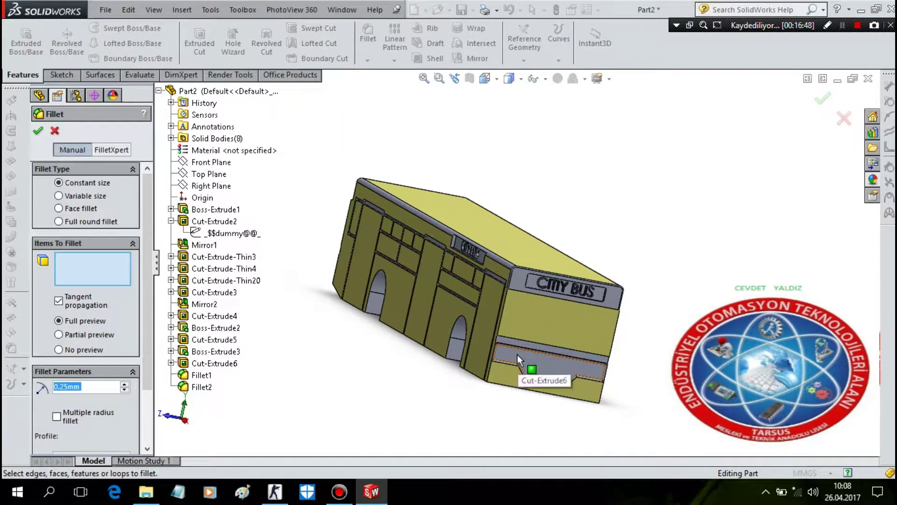
middle_drag(517, 354, 673, 427)
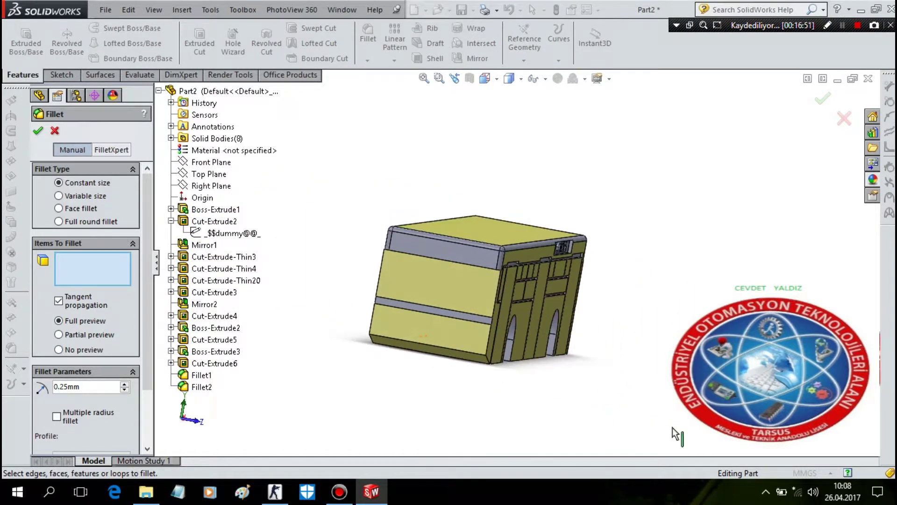
scroll(503, 346, down, 3)
scroll(527, 352, down, 3)
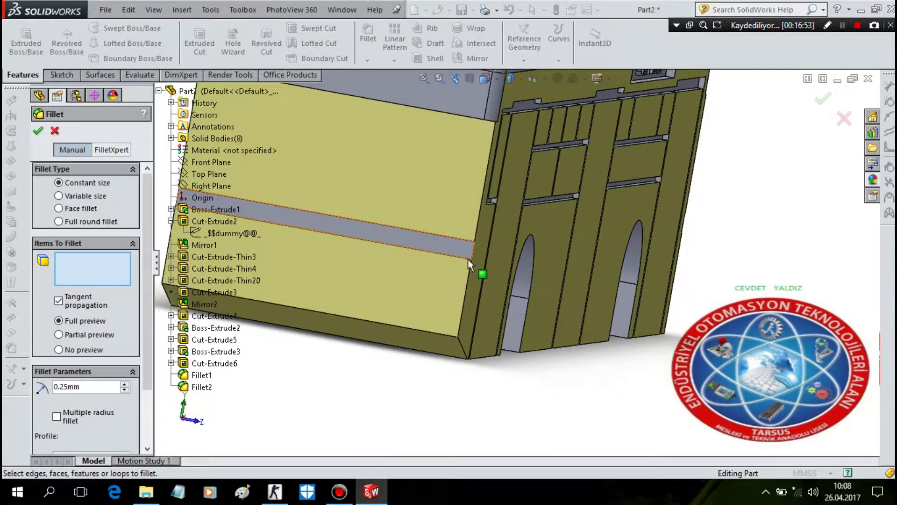
click(467, 273)
scroll(467, 273, up, 3)
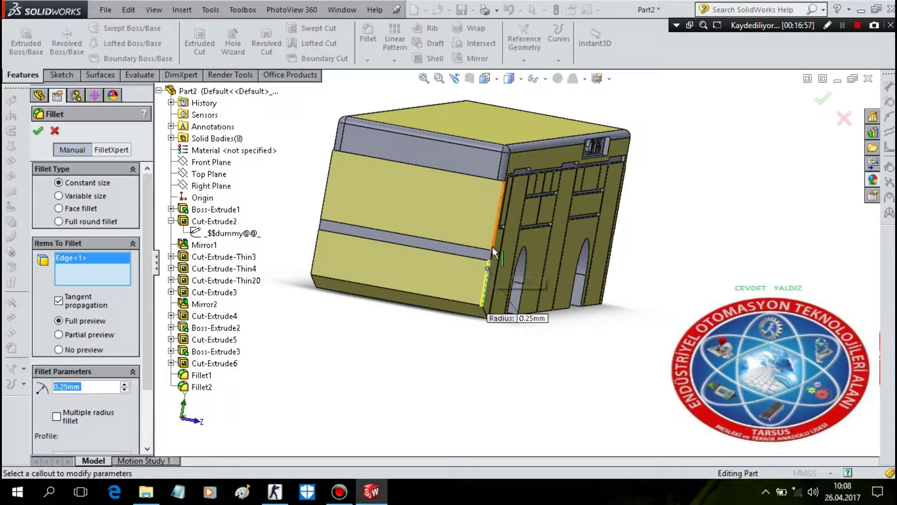
text(1)
key(Return)
- Add the second rear corner edge and create the 1 mm rear-corner fillet
middle_drag(362, 319, 358, 286)
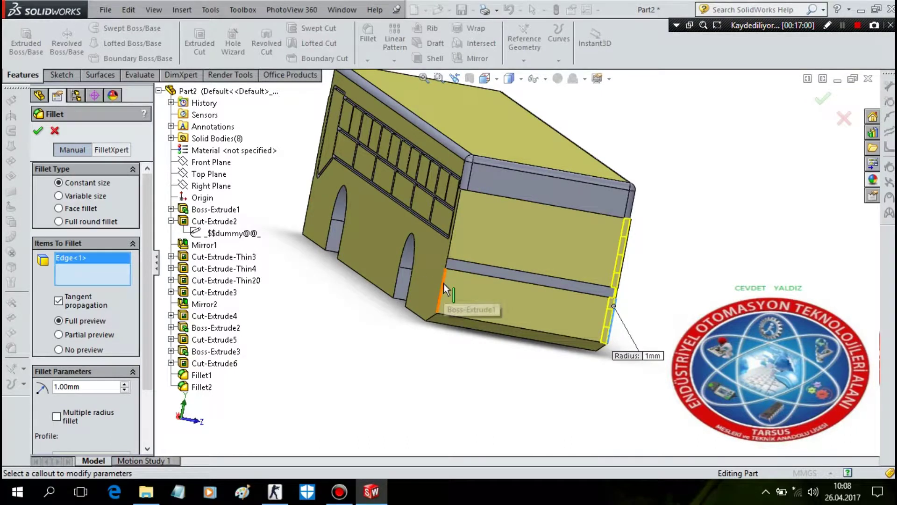
click(443, 287)
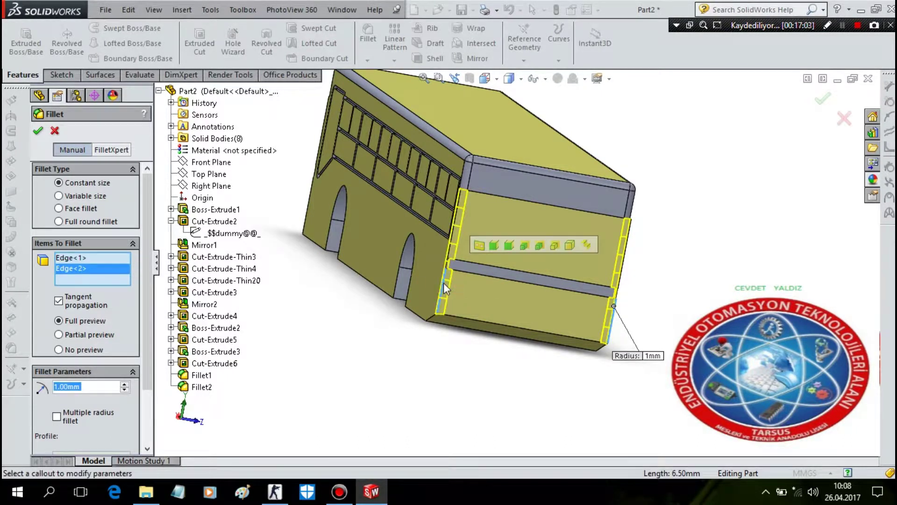
key(Return)
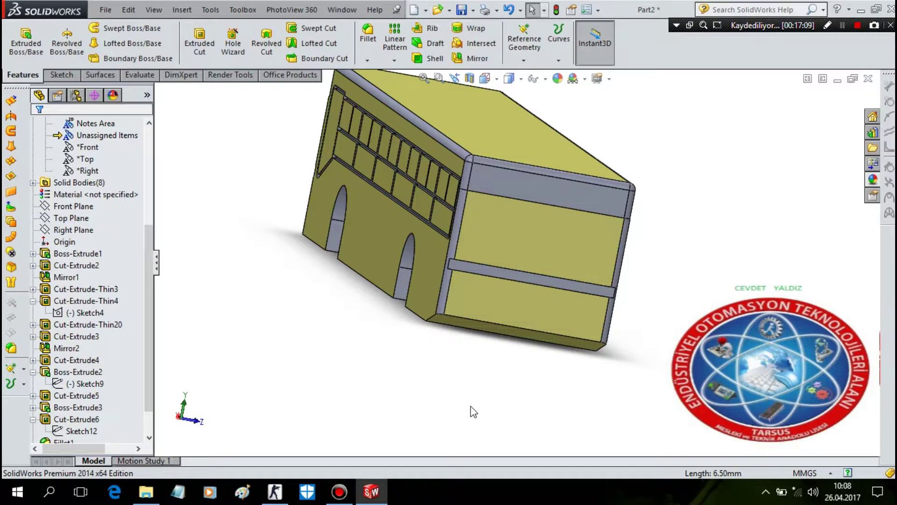
click(368, 35)
mouse_move(338, 380)
middle_down()
mouse_move(339, 270)
mouse_move(282, 262)
mouse_move(330, 233)
middle_up()
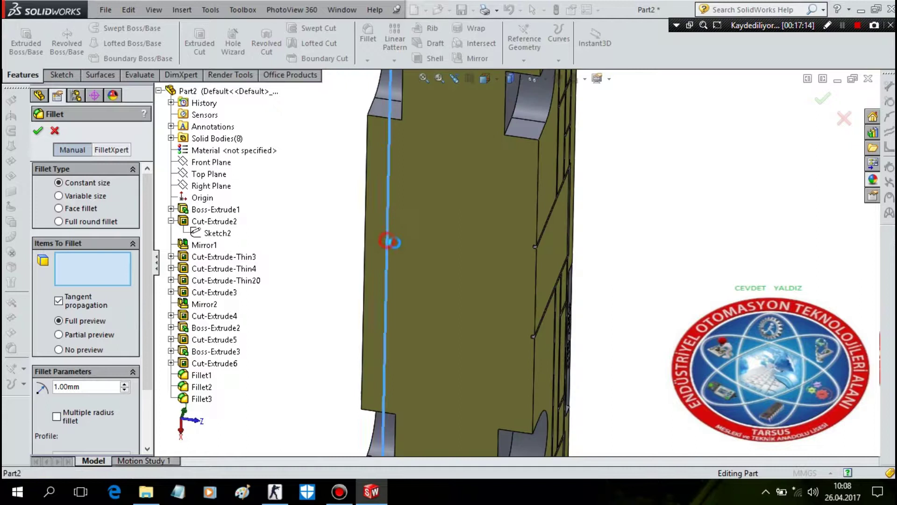
- Try filleting the bus side face, dismiss the failure message, and set a 3 mm radius
click(385, 236)
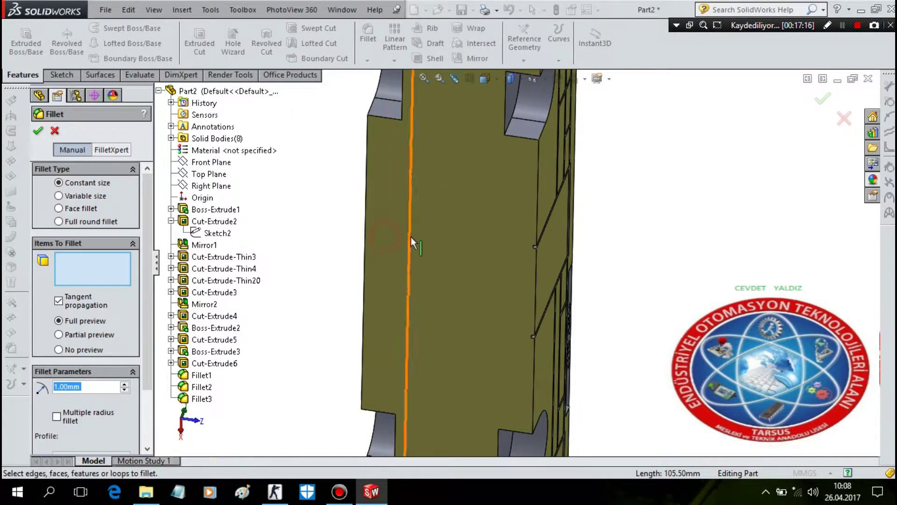
click(449, 230)
middle_drag(492, 242, 355, 299)
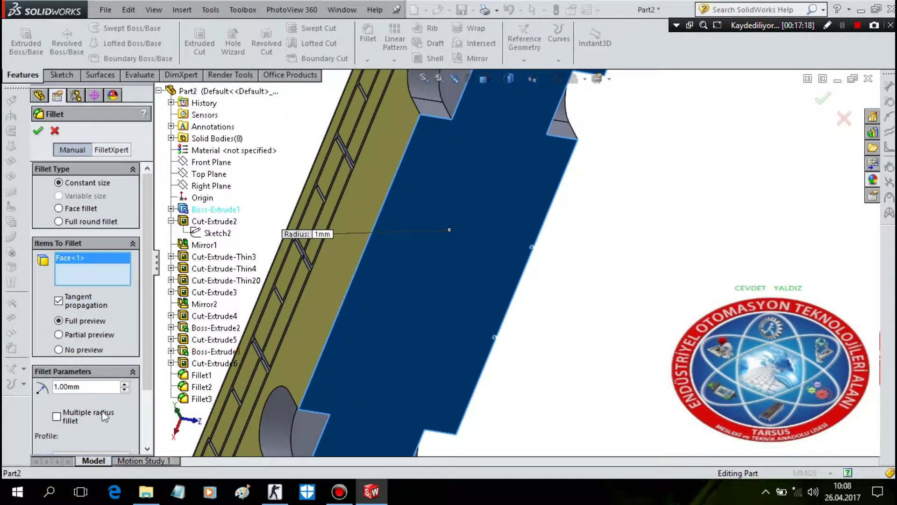
key(Return)
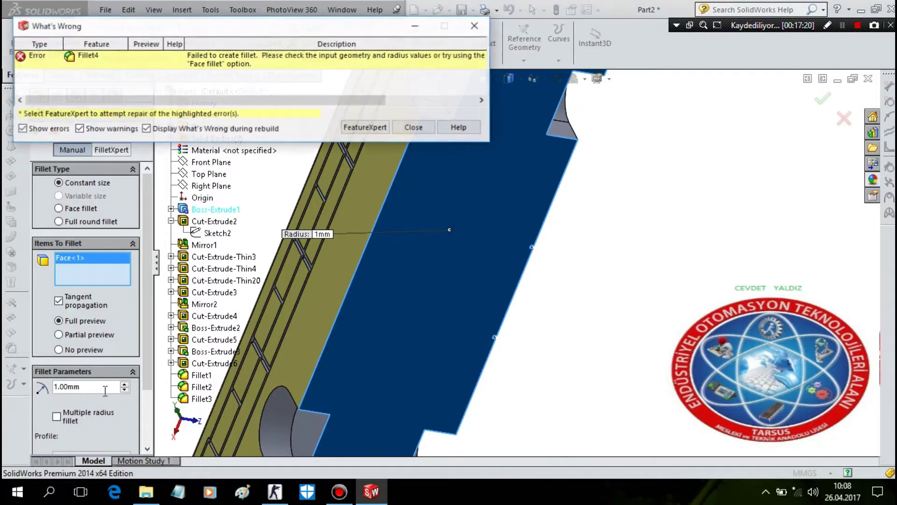
click(414, 127)
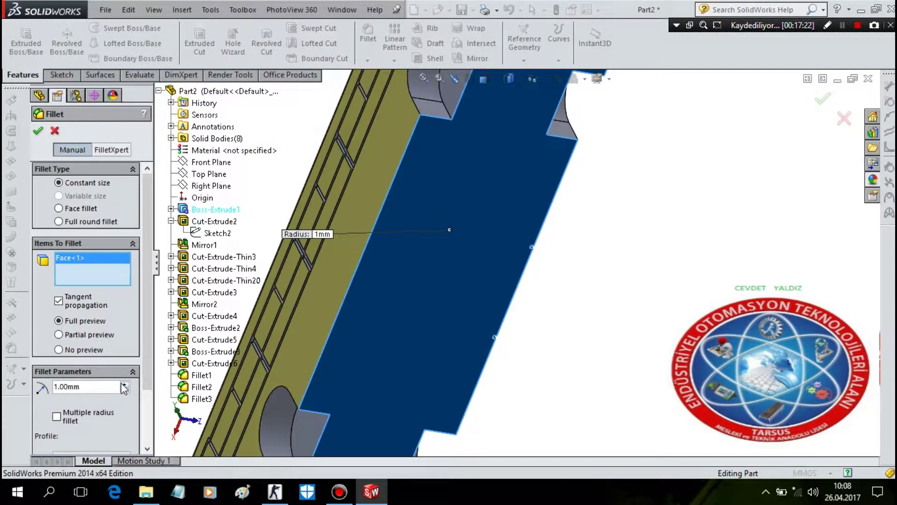
text(3)
key(Return)
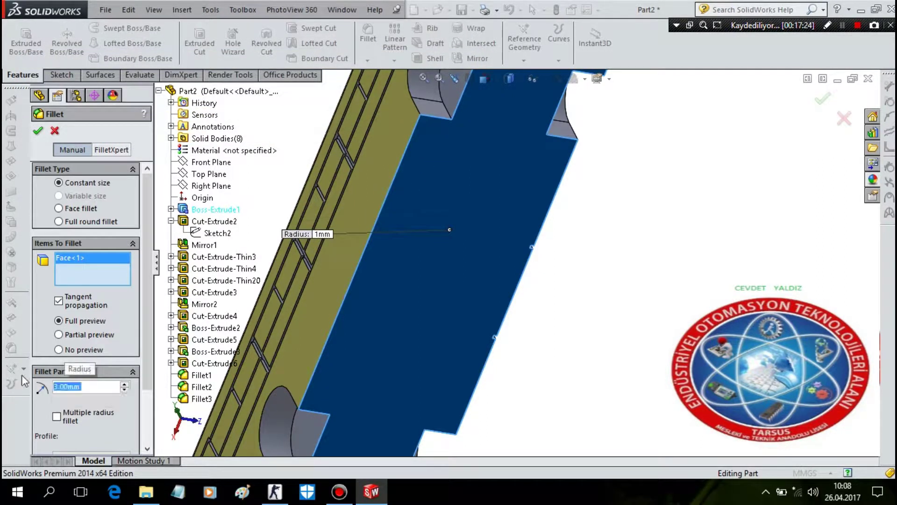
- Switch the selection to the long lower edge between the wheel arches at 2 mm radius
scroll(367, 371, up, 2)
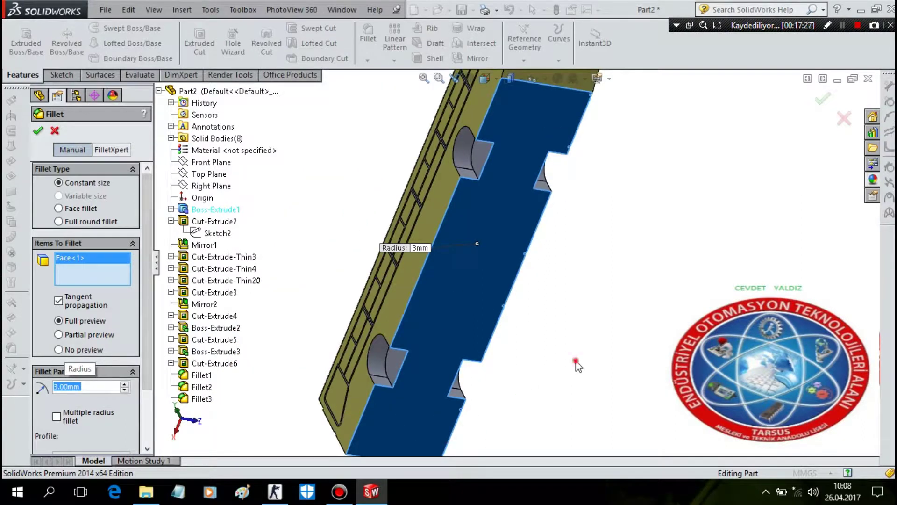
mouse_move(592, 366)
middle_down()
mouse_move(602, 368)
mouse_move(524, 309)
middle_up()
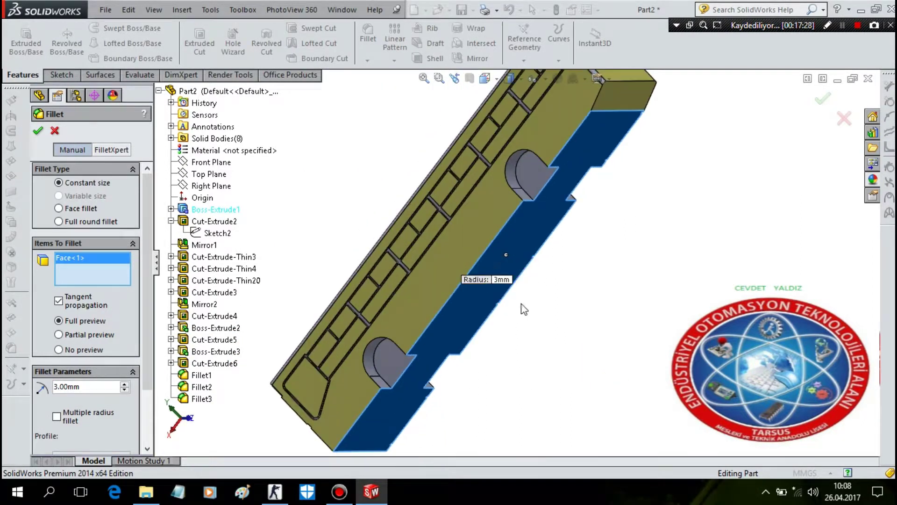
click(501, 283)
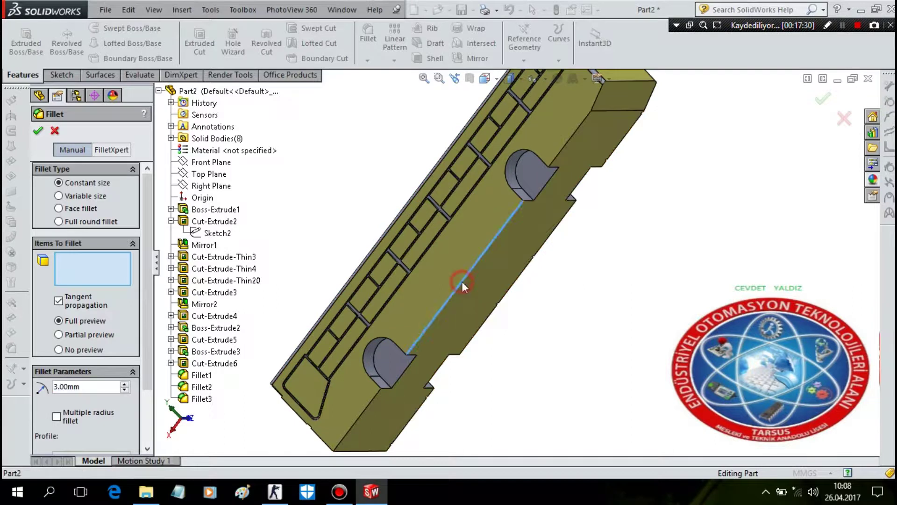
click(461, 282)
click(536, 230)
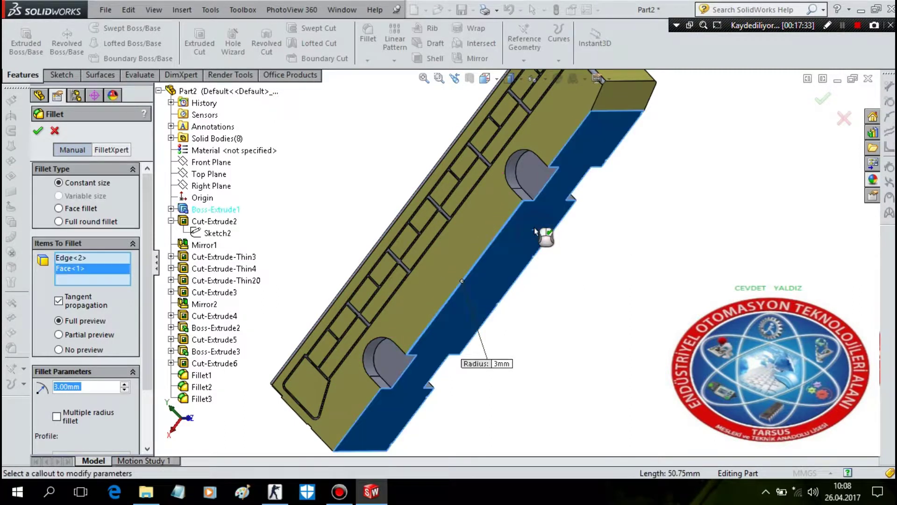
click(531, 225)
text(2)
key(Return)
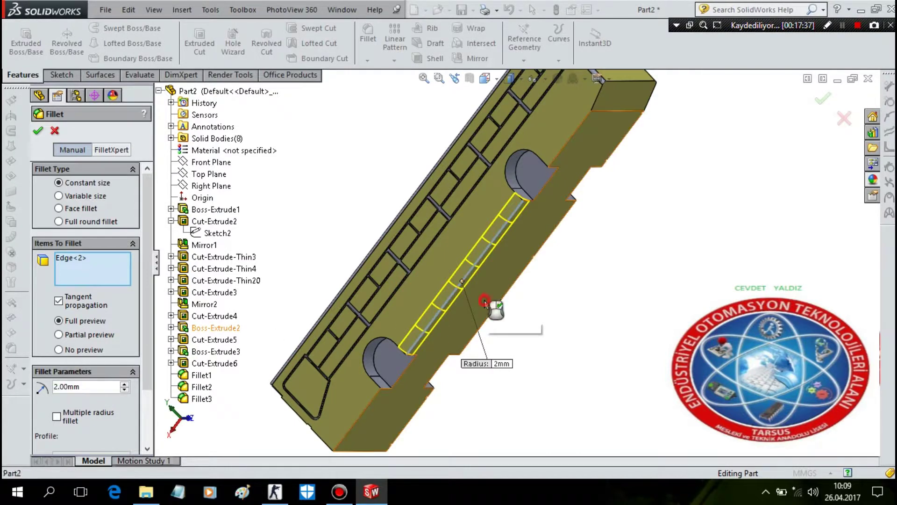
click(485, 300)
click(497, 256)
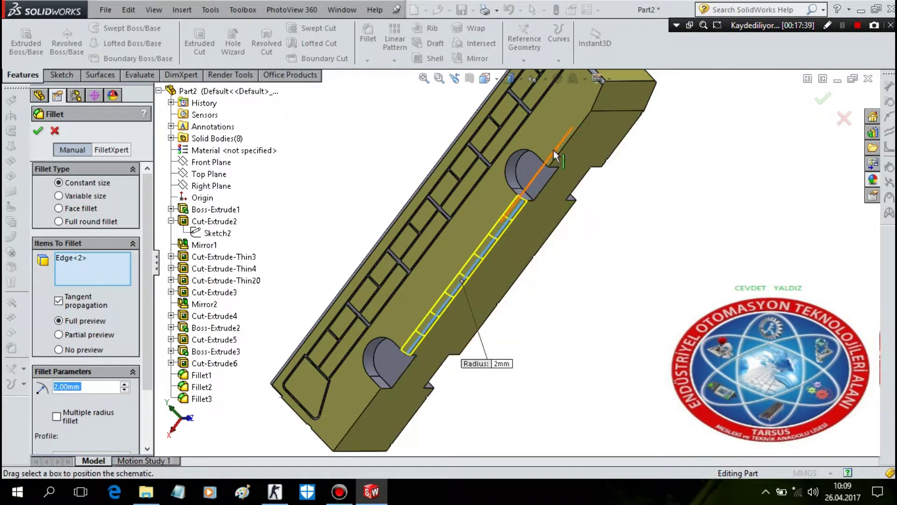
- Add the edges around the notch beside the rear wheel arch
text(2)
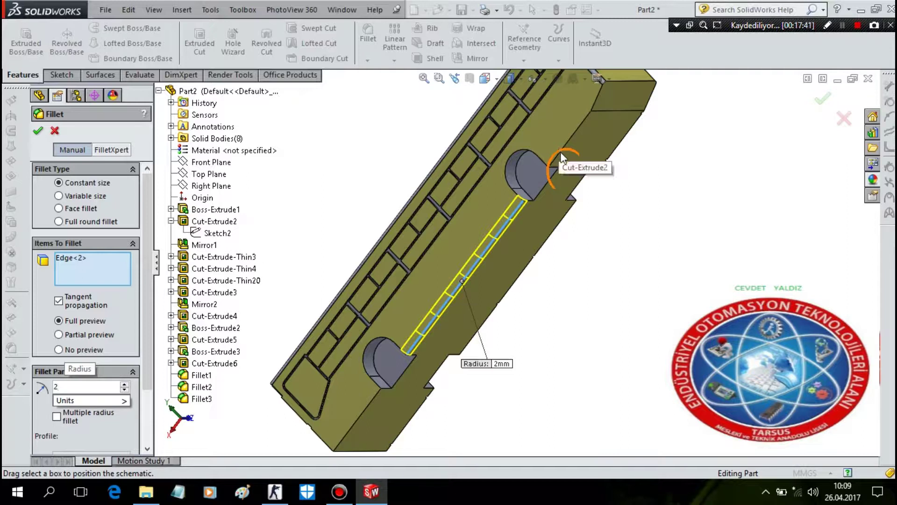
middle_drag(560, 153, 543, 122)
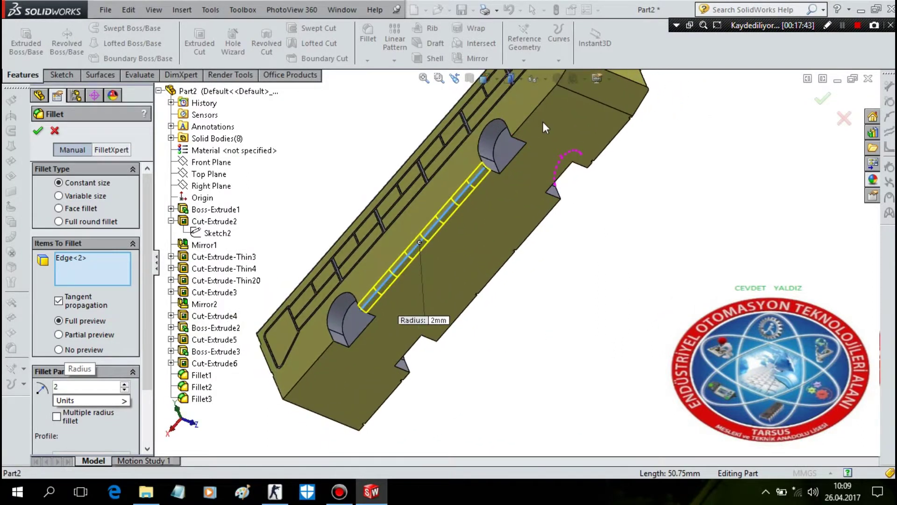
click(510, 160)
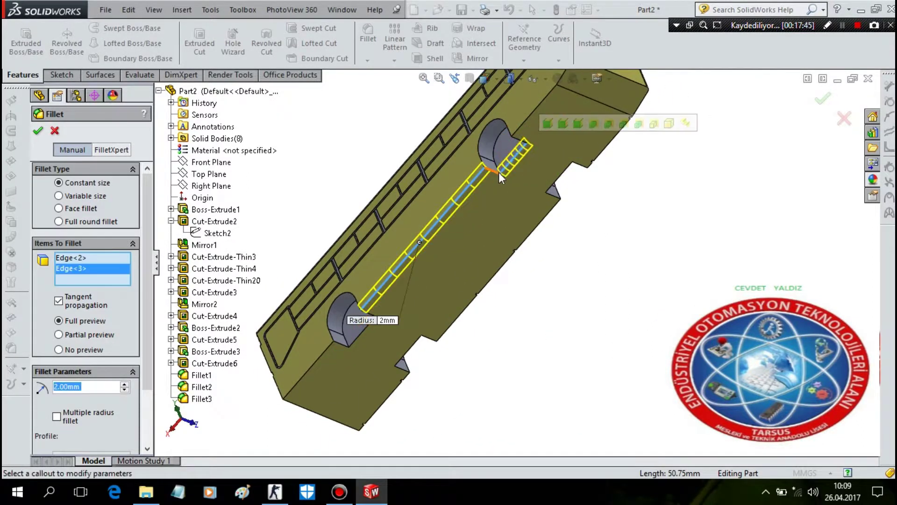
click(525, 139)
click(529, 140)
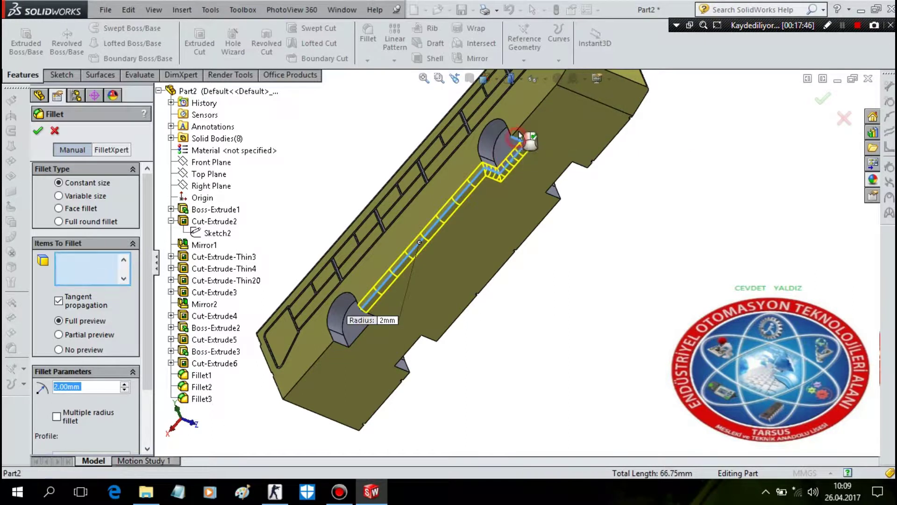
click(525, 124)
click(619, 125)
click(577, 165)
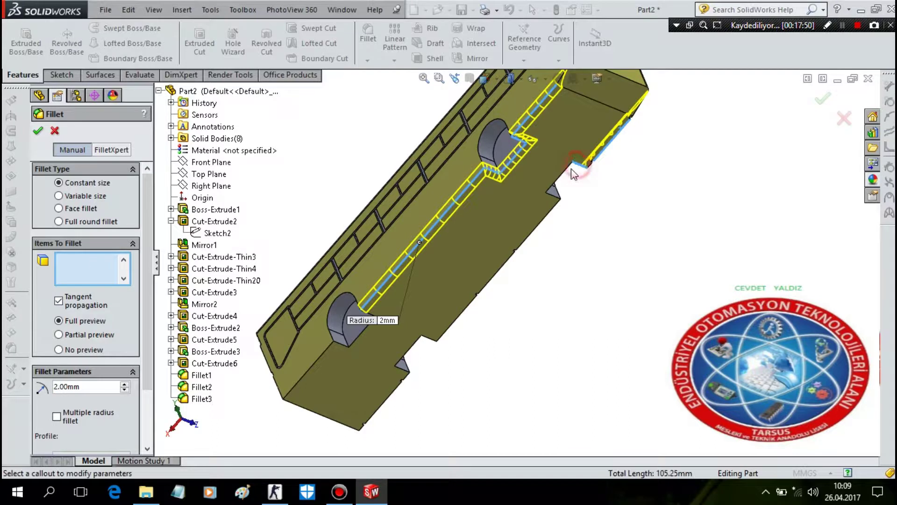
click(561, 182)
click(556, 201)
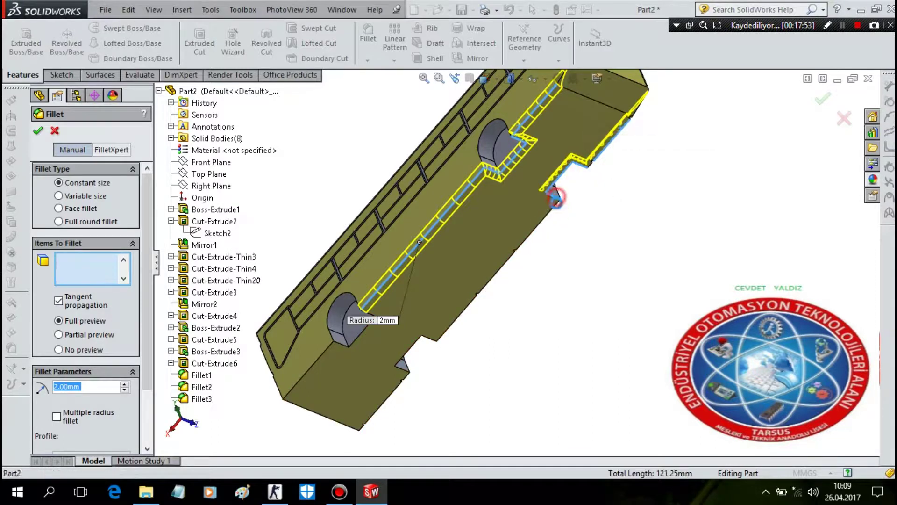
click(535, 228)
- Add the lower notch, long lower, lower-left and bottom edges to the fillet
click(413, 340)
click(350, 340)
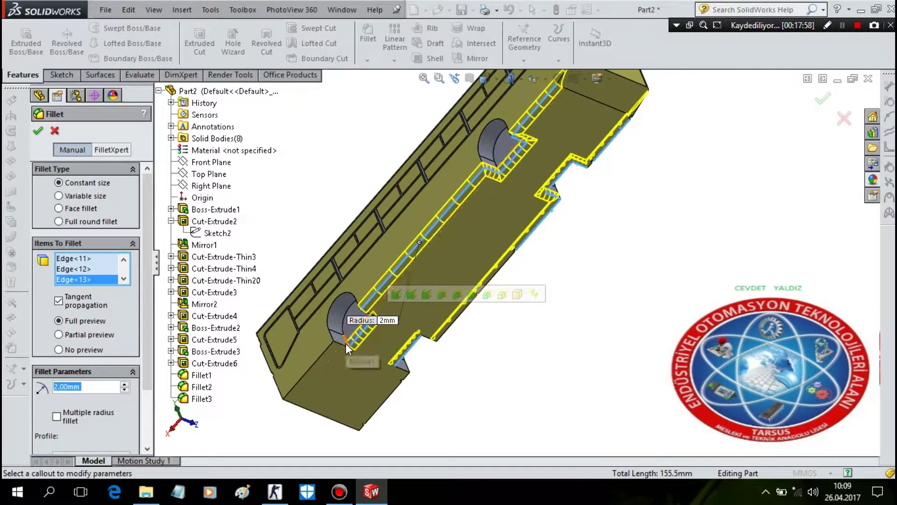
click(371, 316)
click(322, 353)
click(314, 413)
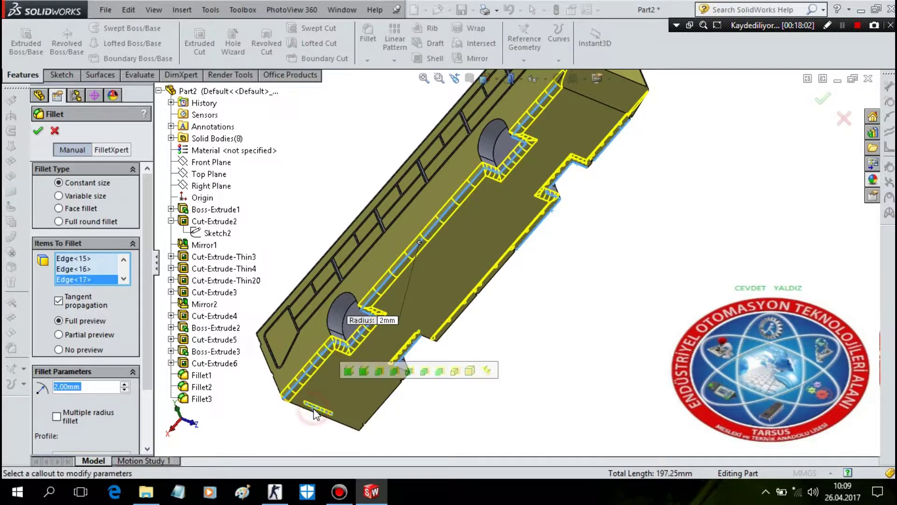
click(315, 413)
click(317, 414)
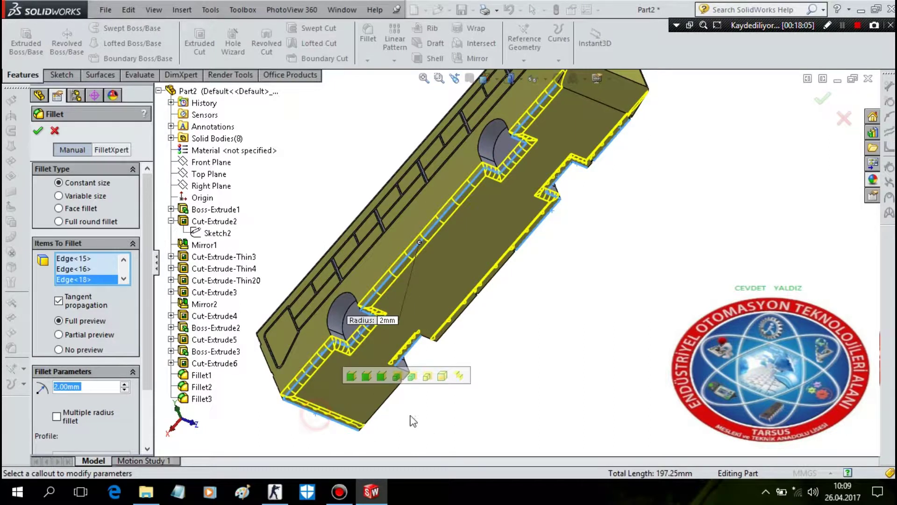
click(389, 403)
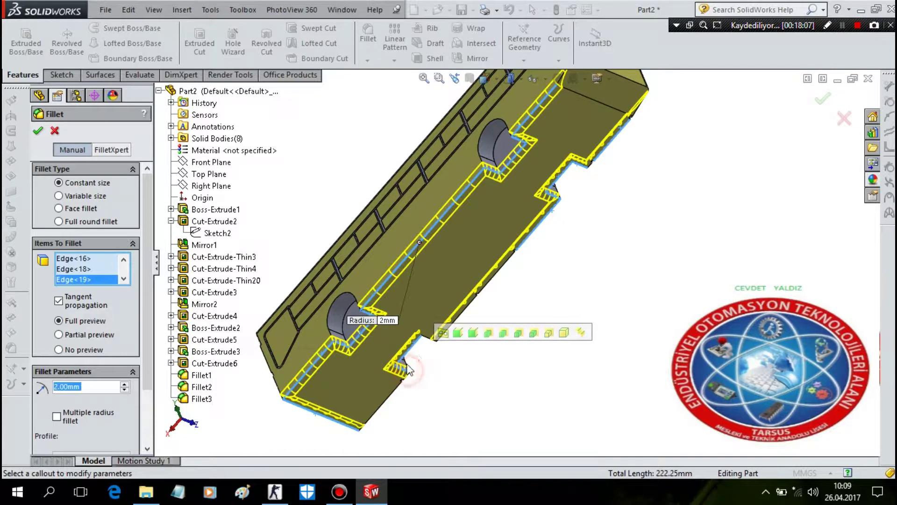
- Add another notch edge and remove a wrongly picked edge
scroll(425, 351, down, 2)
scroll(432, 348, down, 3)
click(472, 299)
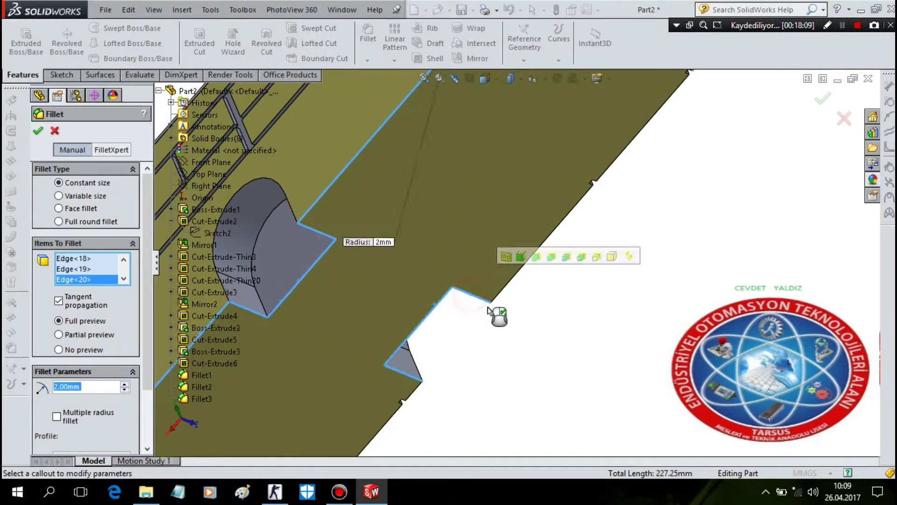
scroll(496, 314, up, 5)
scroll(500, 304, down, 2)
scroll(496, 286, down, 3)
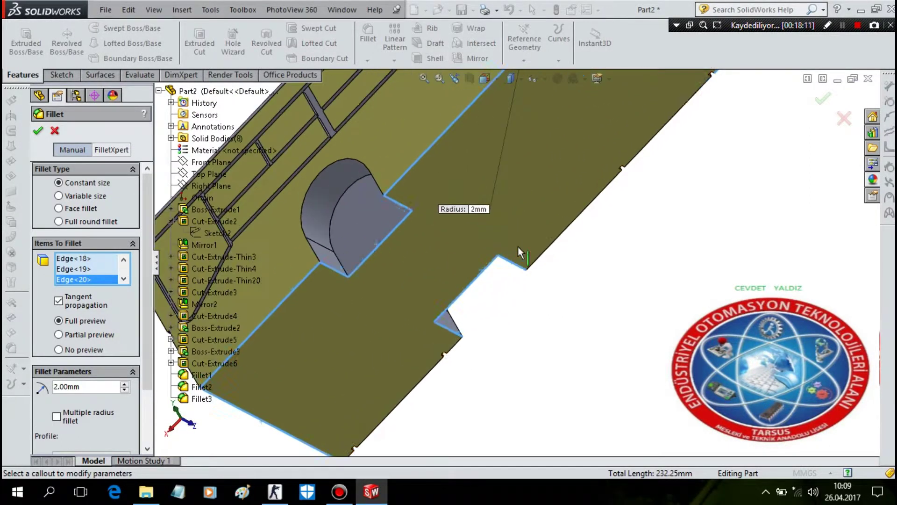
click(519, 270)
- Add the remaining cutout edges and accept the 2 mm fillet
mouse_move(540, 280)
middle_down()
mouse_move(473, 79)
mouse_move(811, 234)
middle_up()
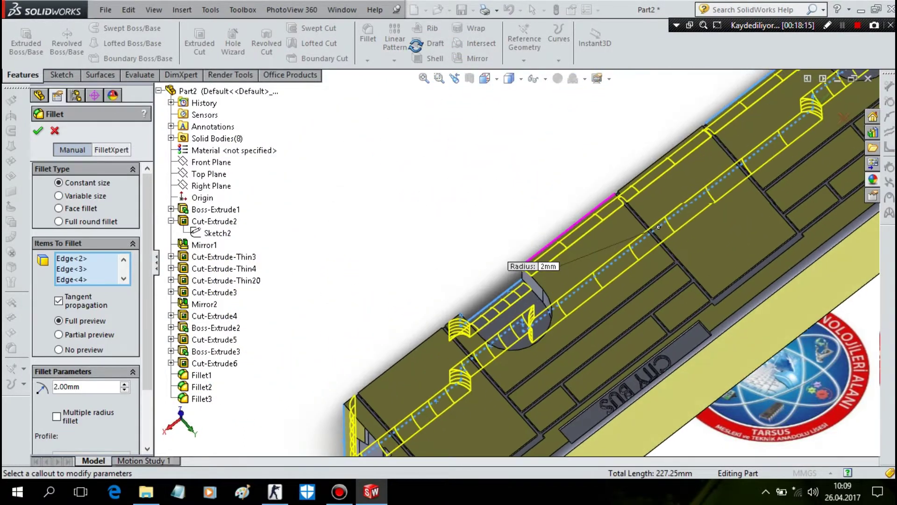
scroll(812, 234, up, 5)
scroll(741, 134, down, 3)
scroll(532, 190, down, 2)
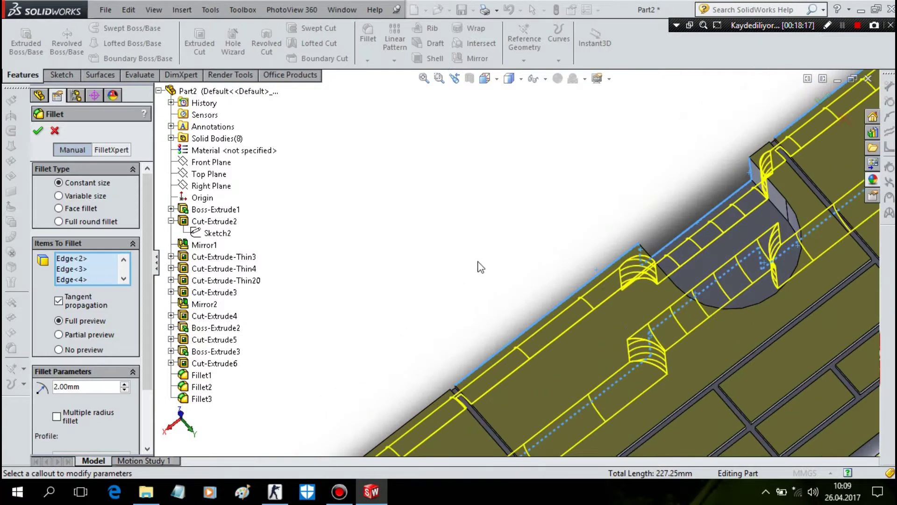
scroll(467, 275, down, 1)
scroll(327, 322, up, 2)
middle_drag(386, 330, 449, 288)
scroll(448, 288, down, 3)
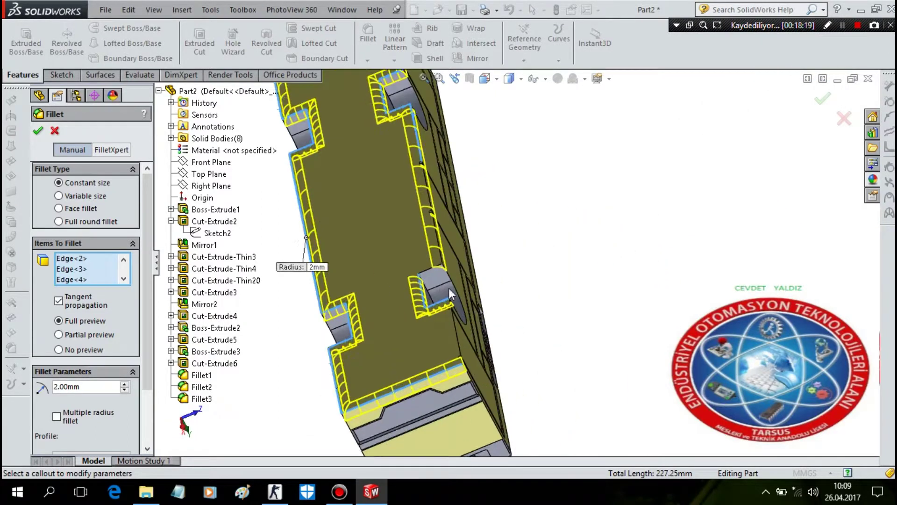
scroll(496, 264, down, 3)
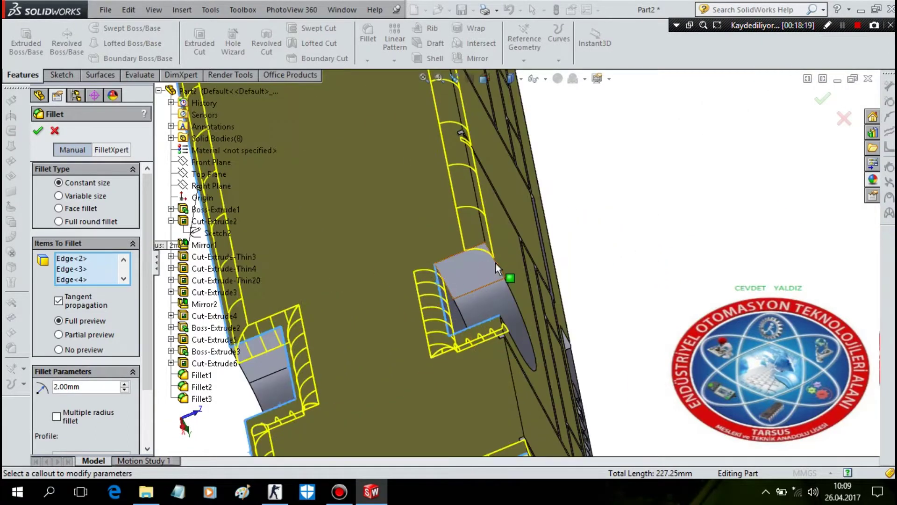
click(451, 256)
key(Return)
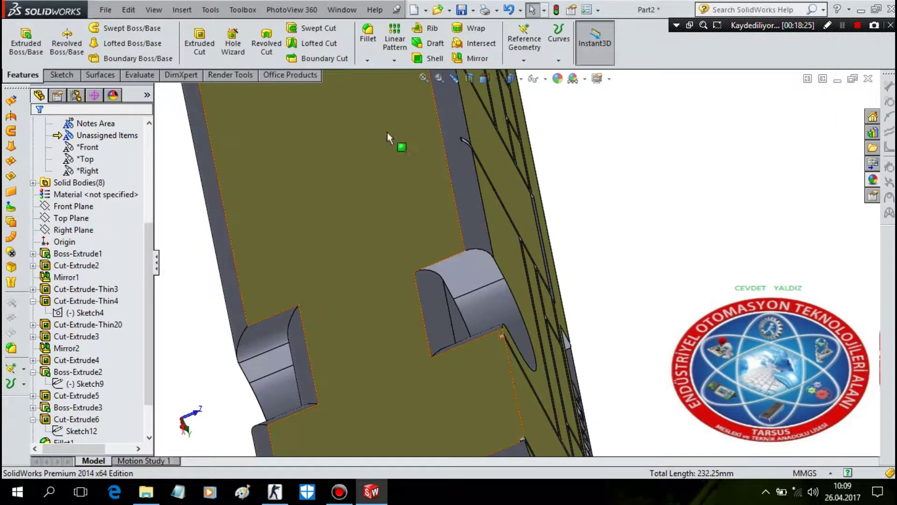
click(369, 47)
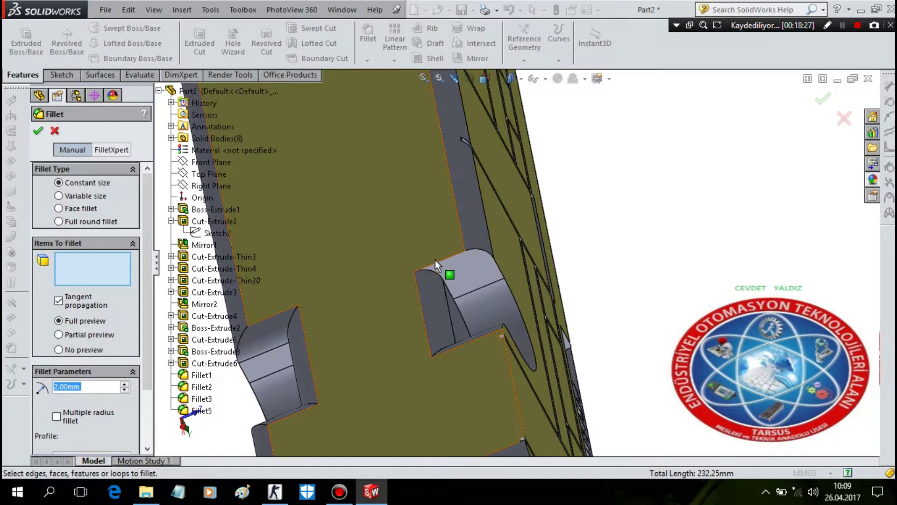
click(441, 265)
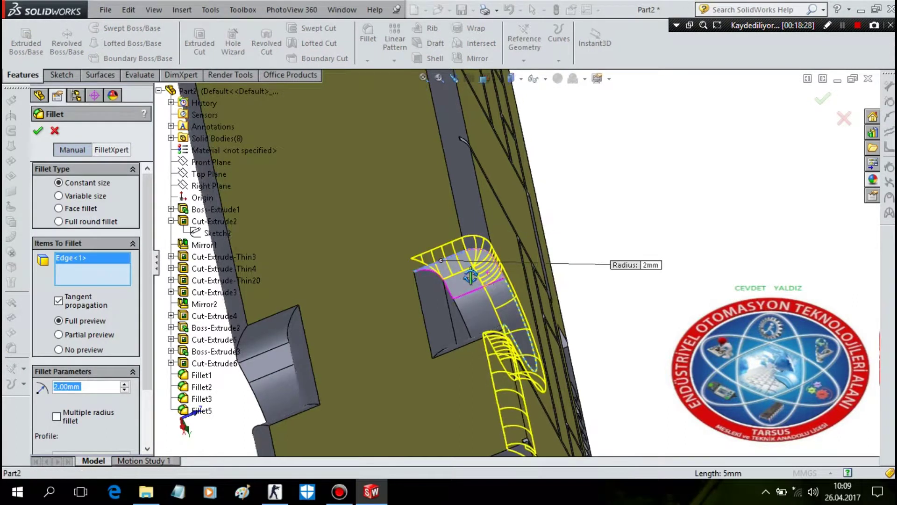
middle_drag(486, 278, 438, 286)
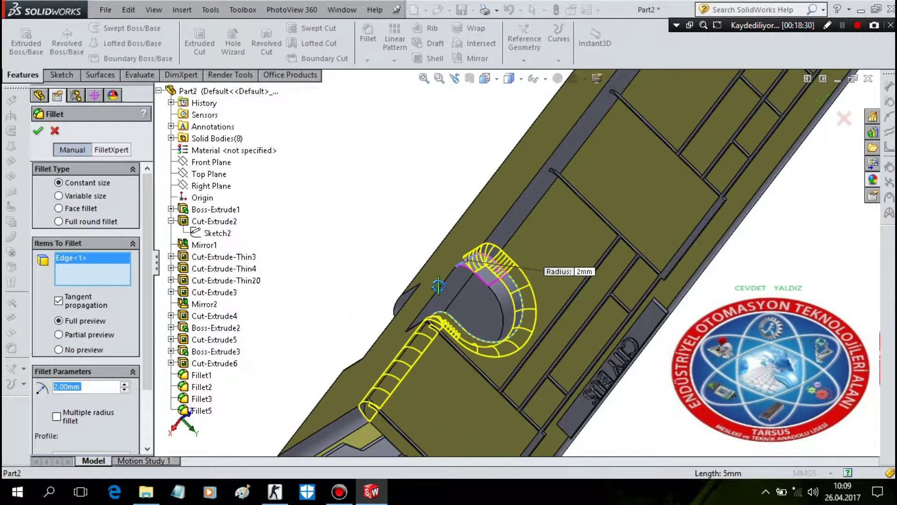
click(520, 283)
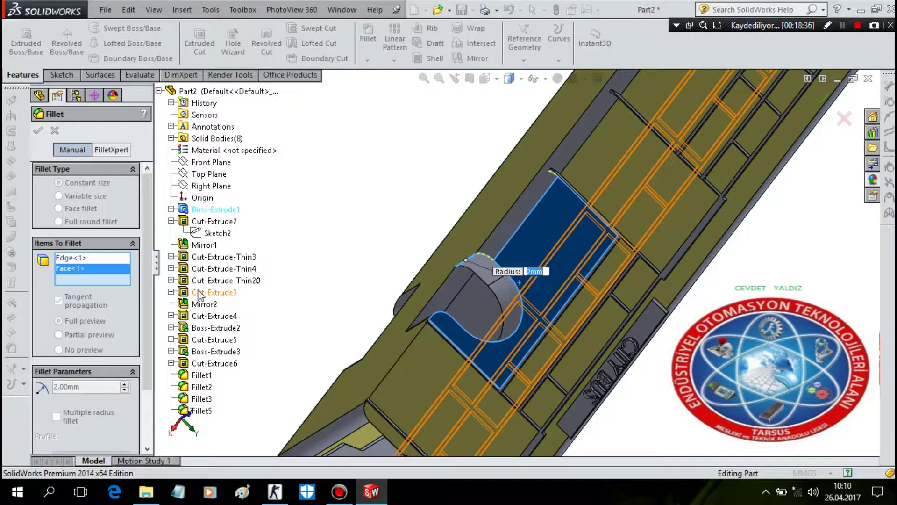
key(Delete)
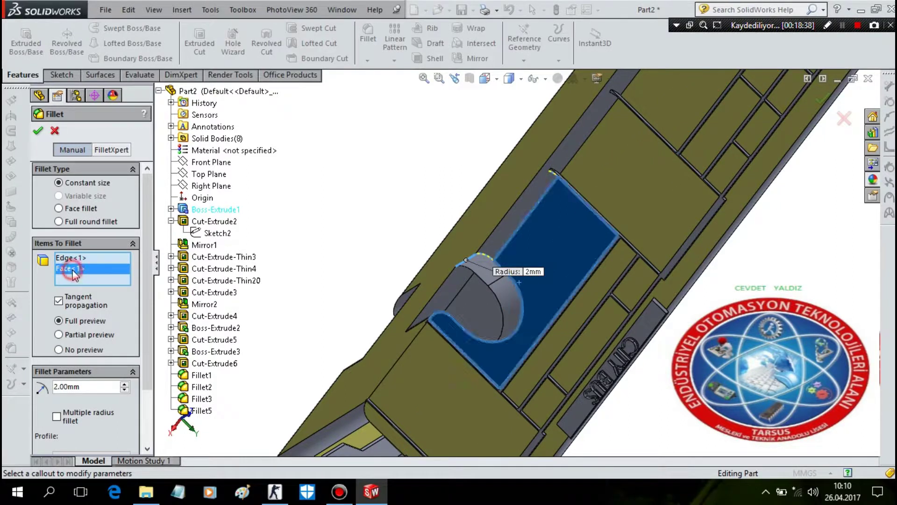
click(517, 325)
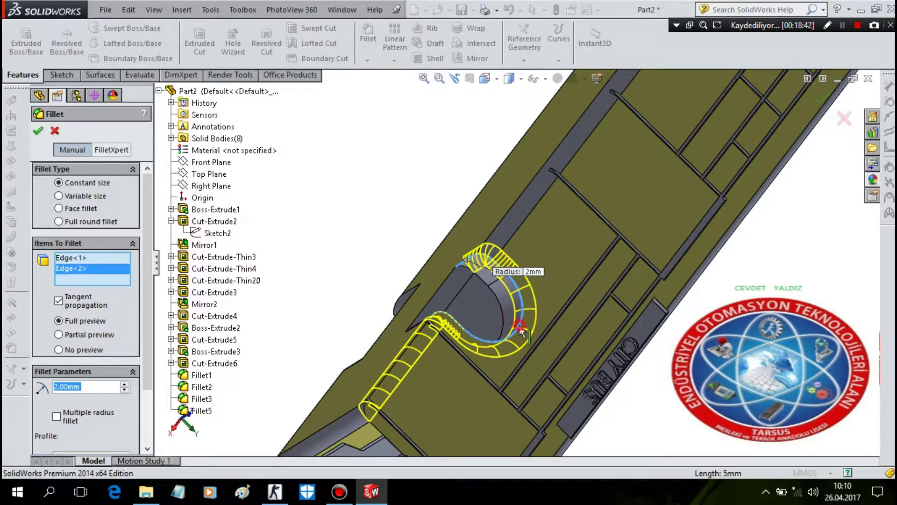
click(56, 258)
middle_drag(323, 206, 344, 210)
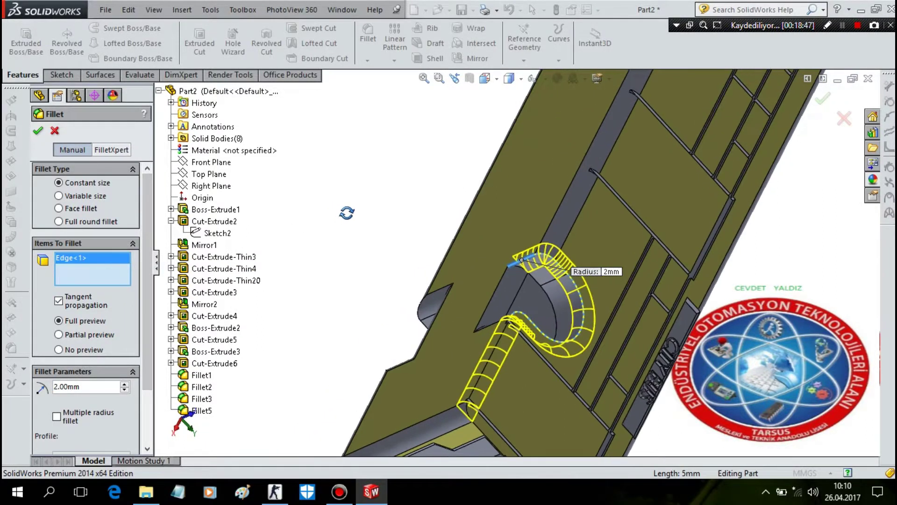
right_click(78, 273)
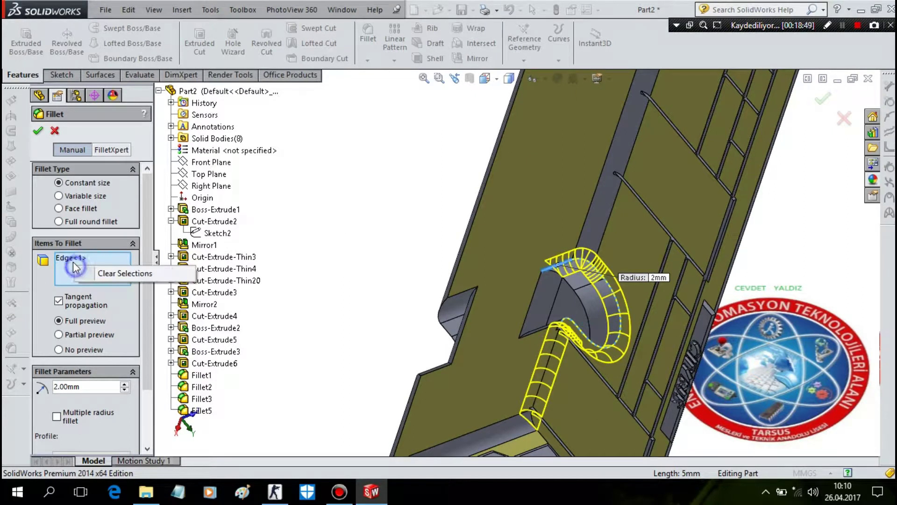
click(110, 267)
scroll(509, 287, down, 5)
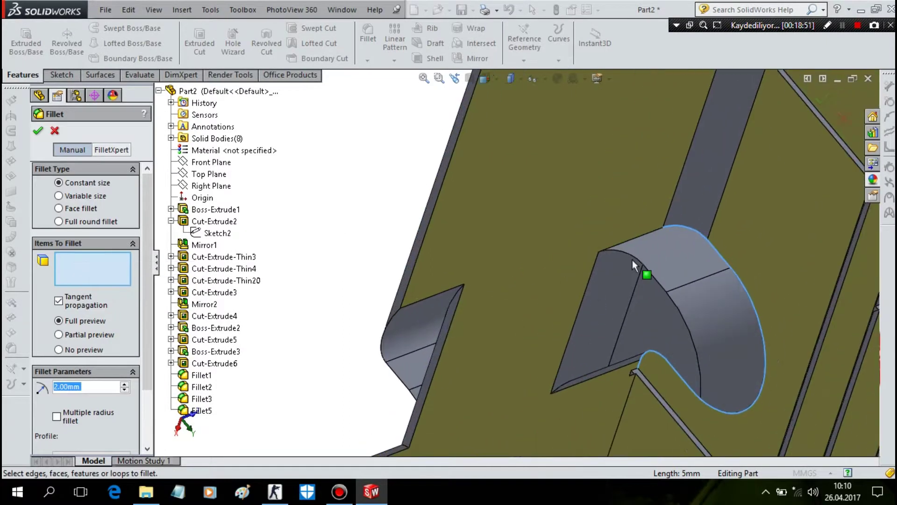
click(647, 236)
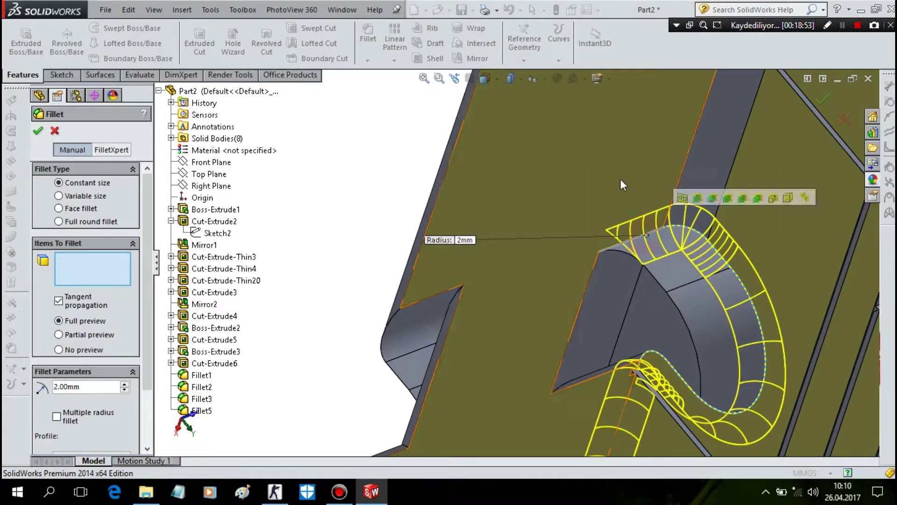
scroll(711, 291, up, 3)
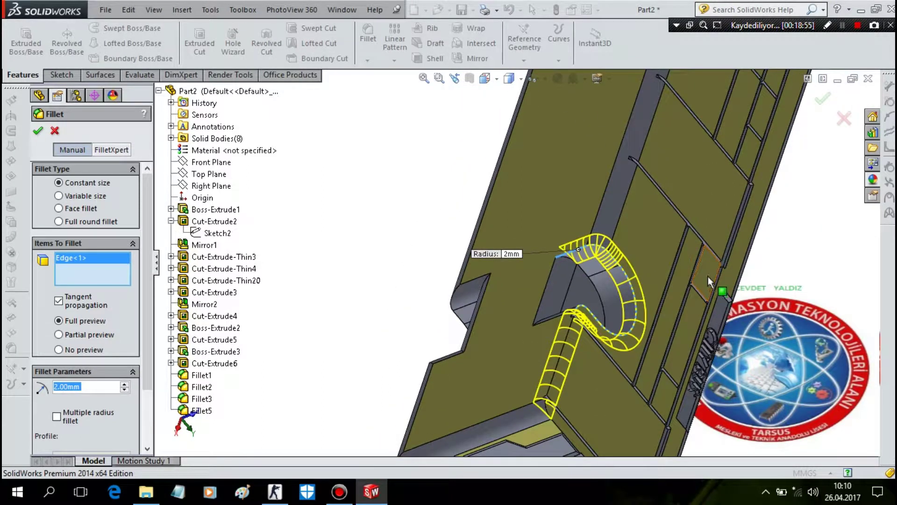
mouse_move(668, 256)
middle_down()
mouse_move(629, 257)
mouse_move(576, 283)
middle_up()
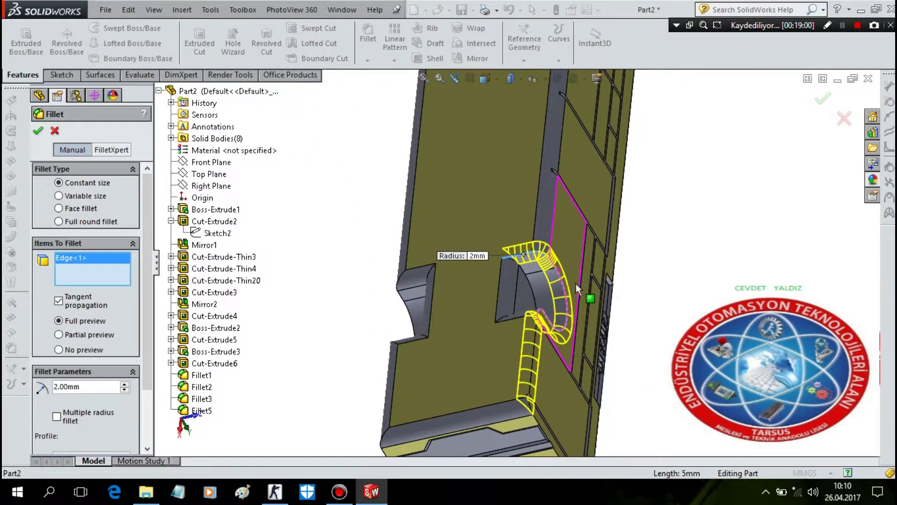
key(Return)
scroll(187, 384, down, 5)
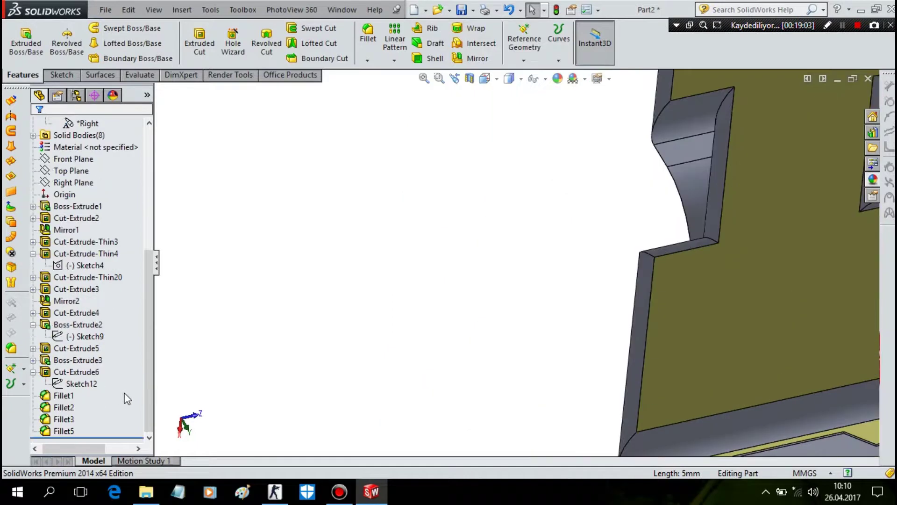
- Reopen Fillet5 for editing and adjust its wheel-arch edge selection
right_click(65, 431)
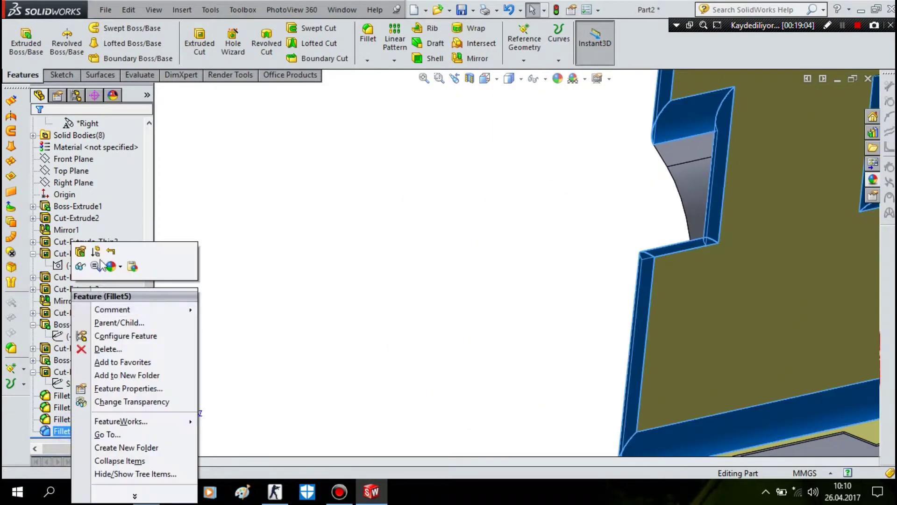
click(88, 255)
scroll(669, 249, up, 3)
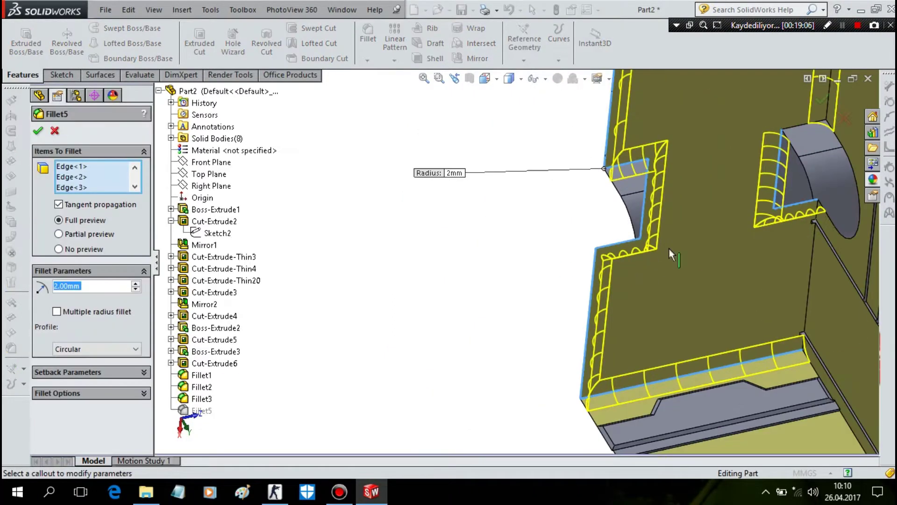
scroll(750, 254, up, 2)
click(724, 273)
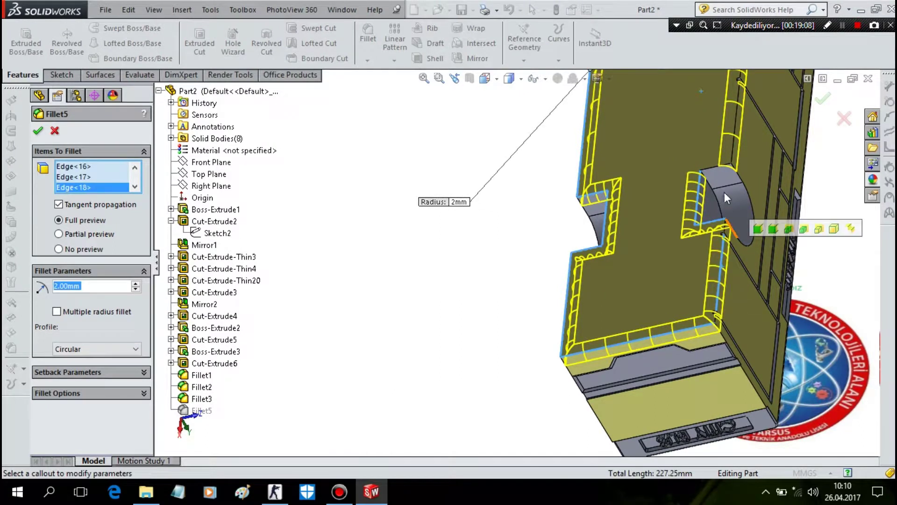
click(700, 169)
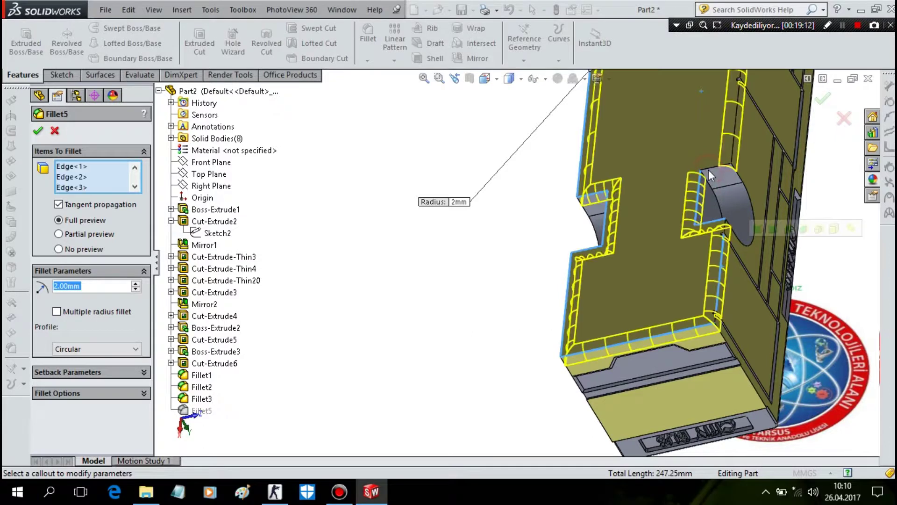
click(713, 166)
- Add an arch edge, reduce the radius to 1.00 mm, and swap the arch top edge for the top face
scroll(713, 167, down, 2)
scroll(700, 169, down, 4)
scroll(663, 187, down, 3)
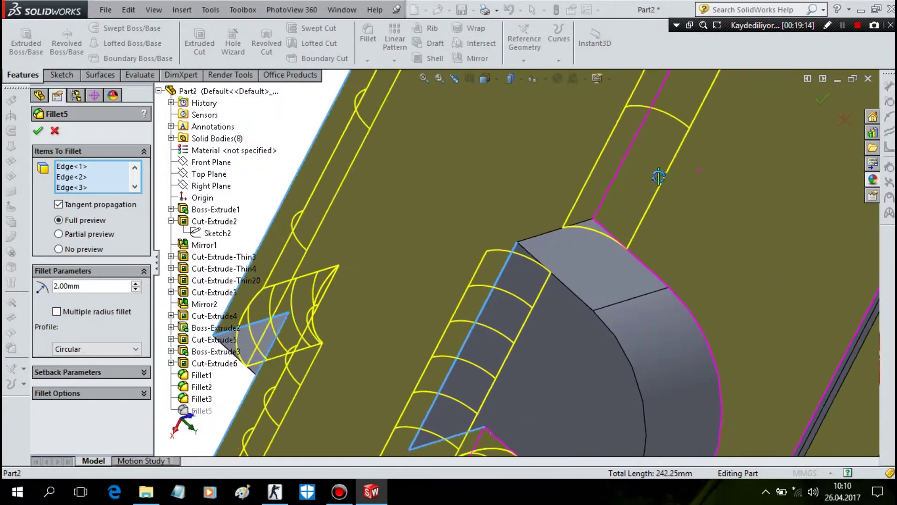
scroll(629, 212, down, 2)
scroll(635, 229, up, 3)
scroll(626, 247, up, 3)
scroll(621, 238, up, 3)
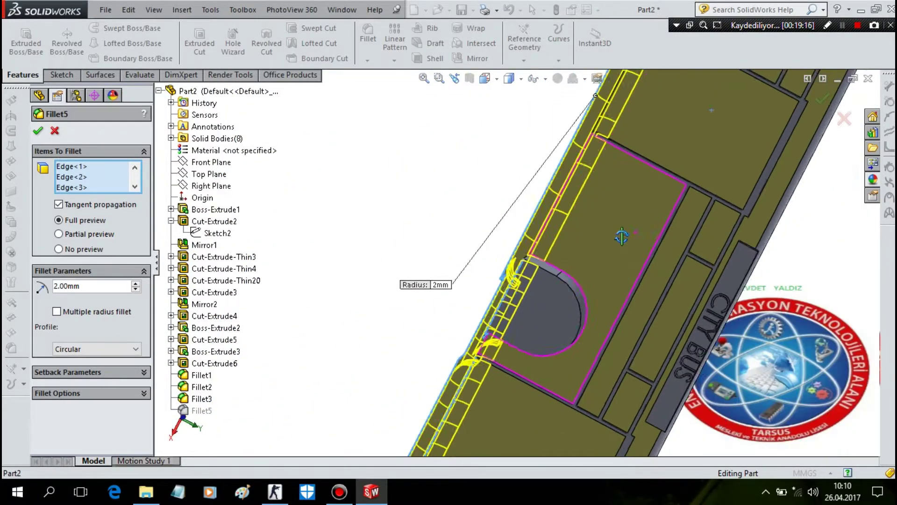
scroll(635, 271, up, 1)
middle_drag(641, 286, 509, 130)
click(504, 125)
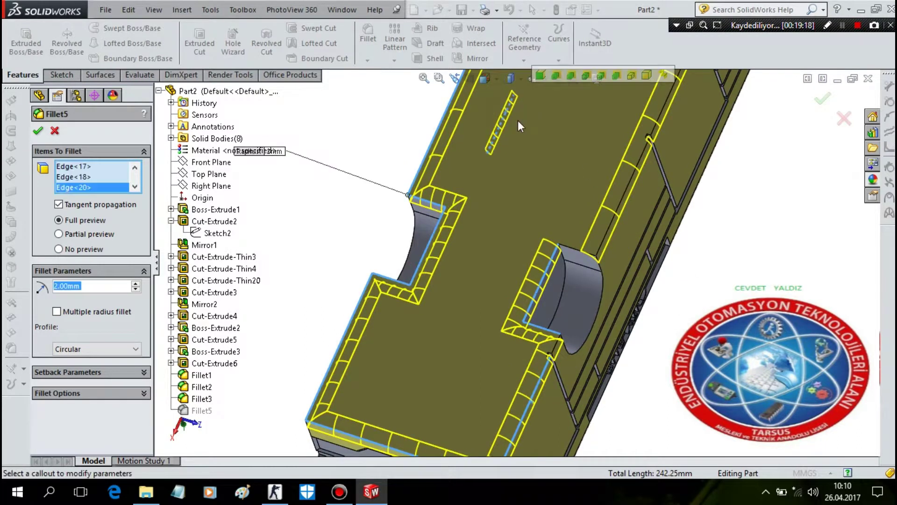
click(135, 290)
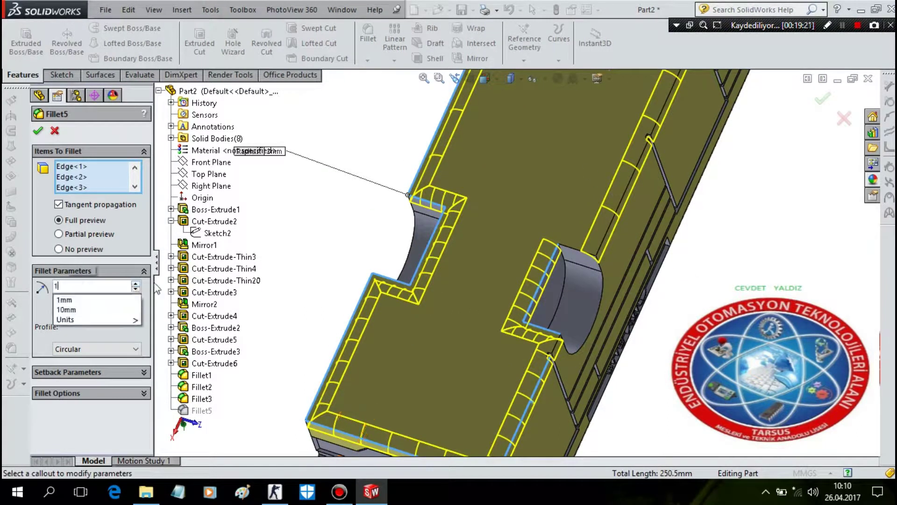
click(573, 253)
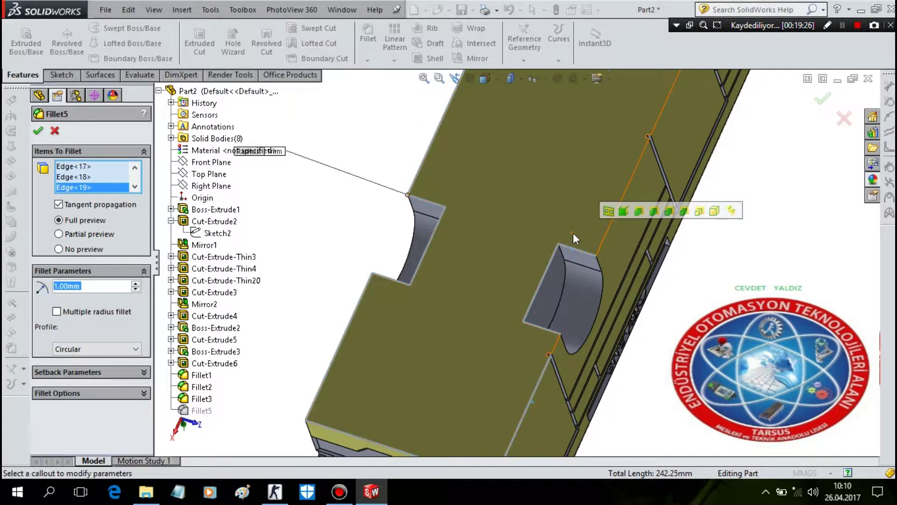
click(582, 235)
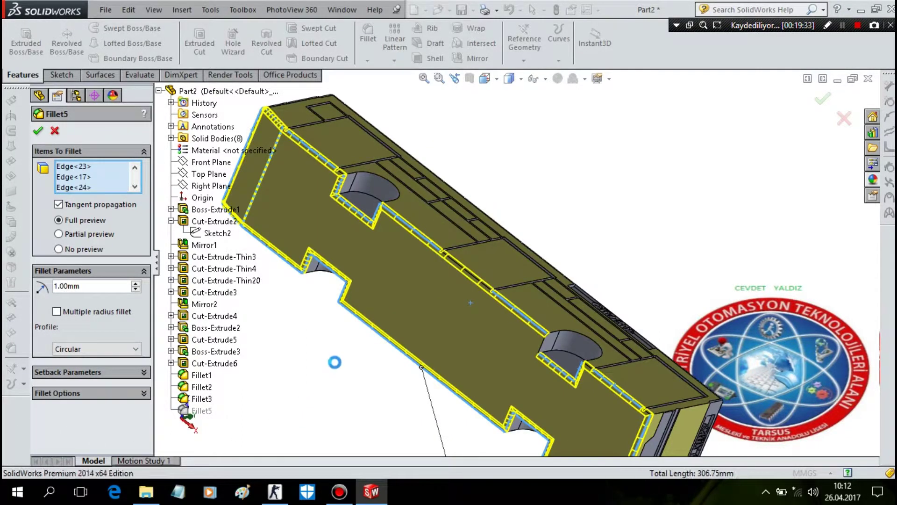
- Accept the 1 mm Fillet5, check roof and underside, and start a 10 mm, 45° chamfer
key(Return)
mouse_move(300, 306)
middle_down()
mouse_move(214, 351)
mouse_move(199, 292)
middle_up()
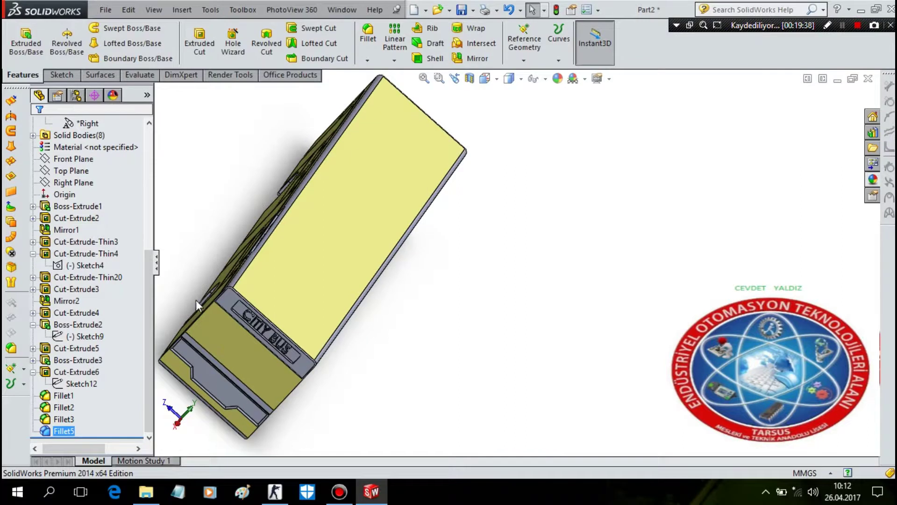
middle_drag(334, 336, 400, 308)
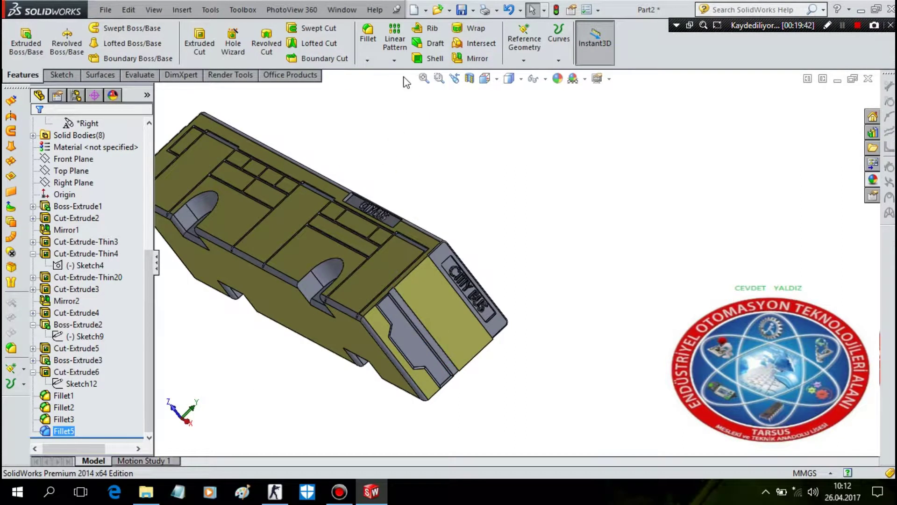
click(367, 61)
- Reopen Fillet5 at 2 mm, add the right wheel-arch edge, and apply it
click(394, 86)
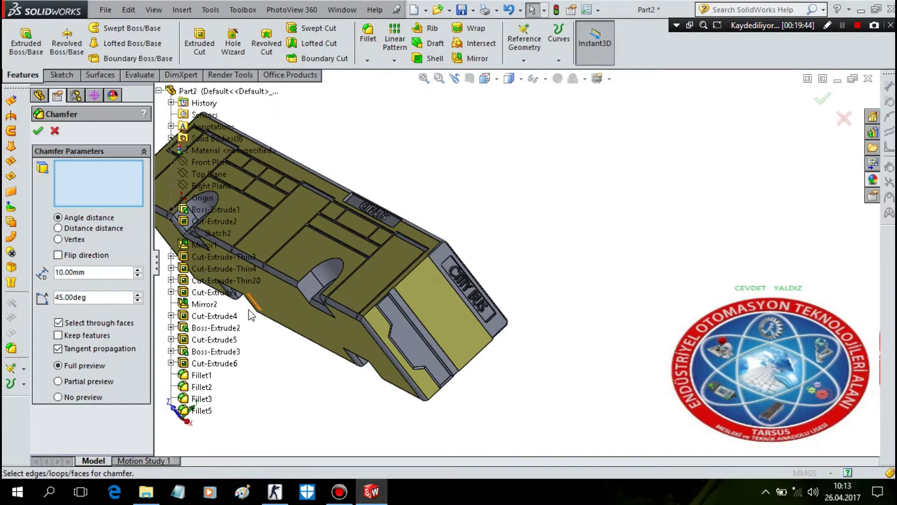
click(283, 299)
middle_drag(305, 323, 411, 281)
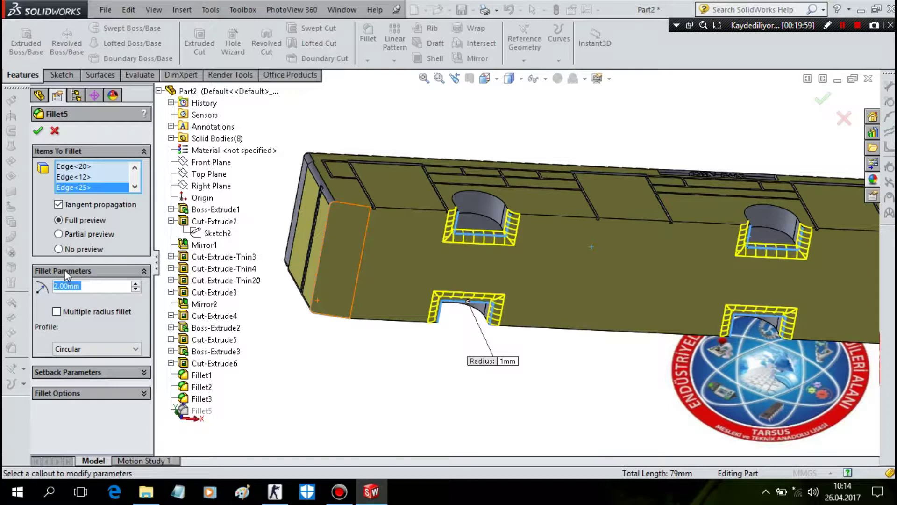
middle_drag(603, 255, 475, 298)
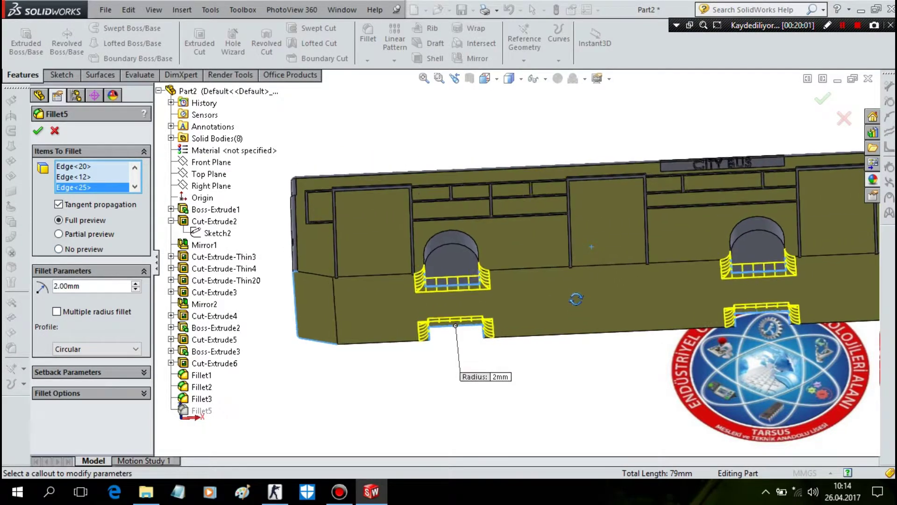
mouse_move(738, 299)
middle_down()
mouse_move(753, 307)
mouse_move(750, 210)
middle_up()
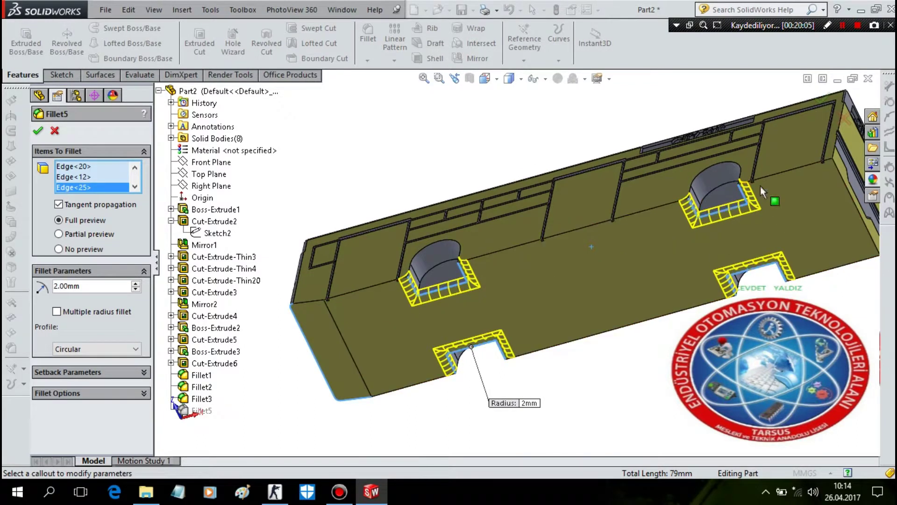
click(691, 224)
right_click(591, 132)
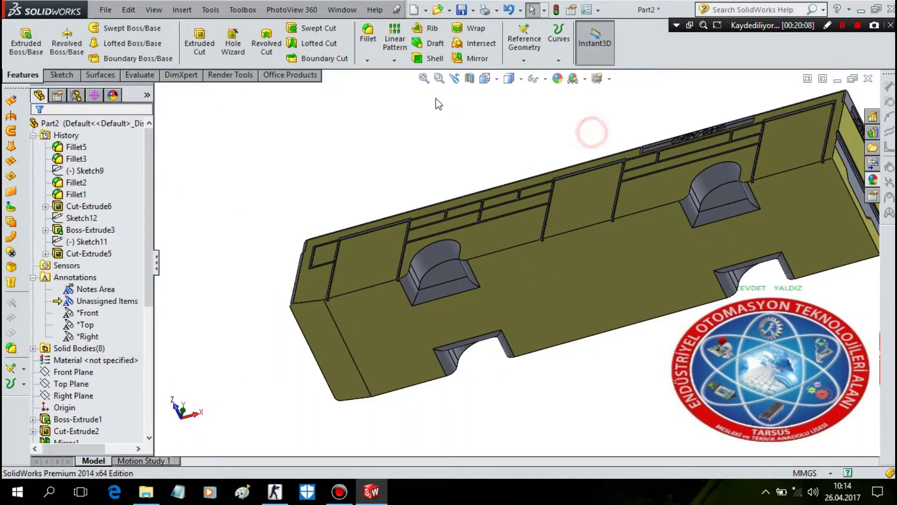
- Start a chamfer on the large bottom face with equal 0.25 mm distances
click(366, 61)
click(397, 84)
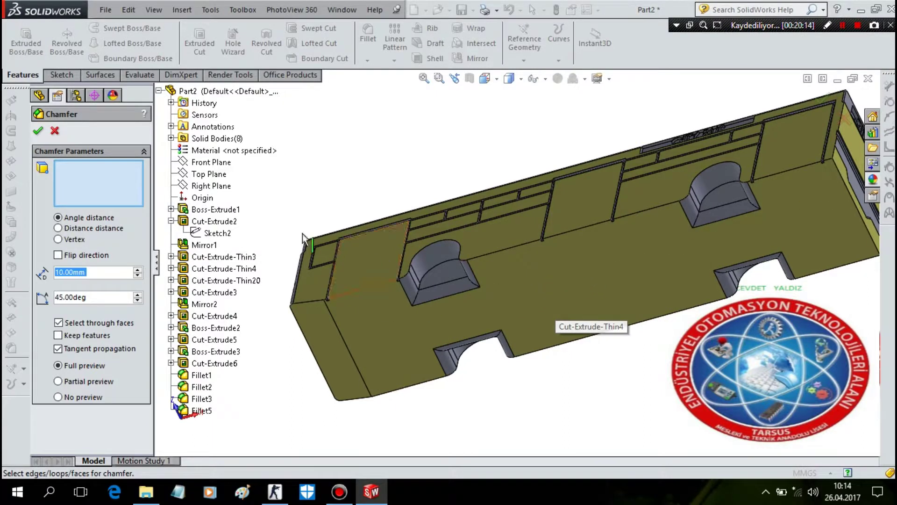
click(632, 331)
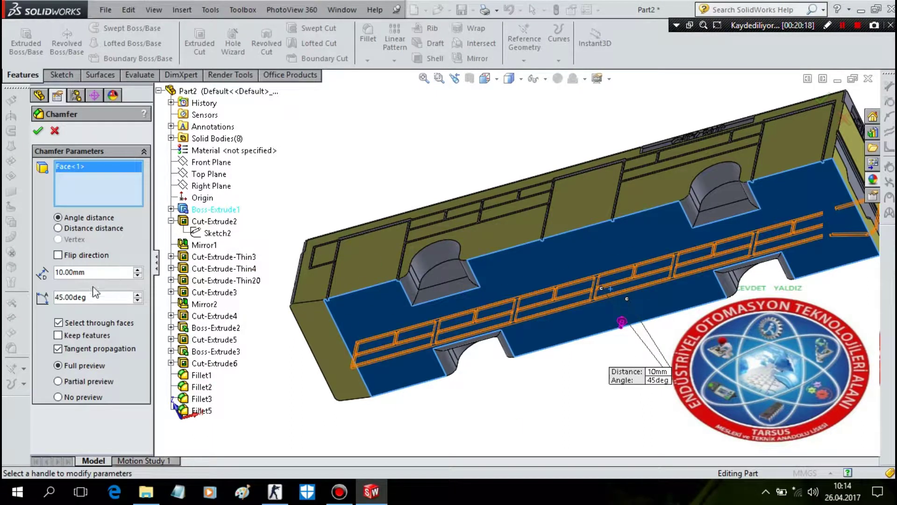
text(0.25)
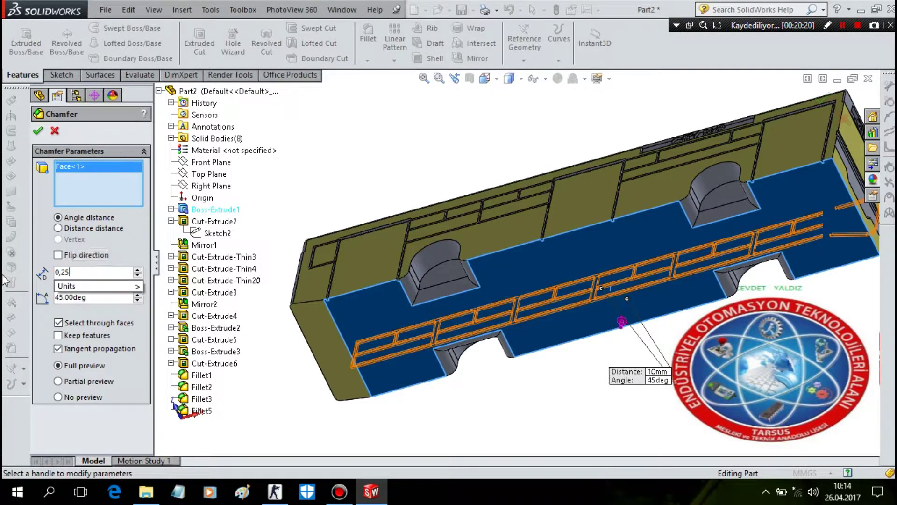
key(Return)
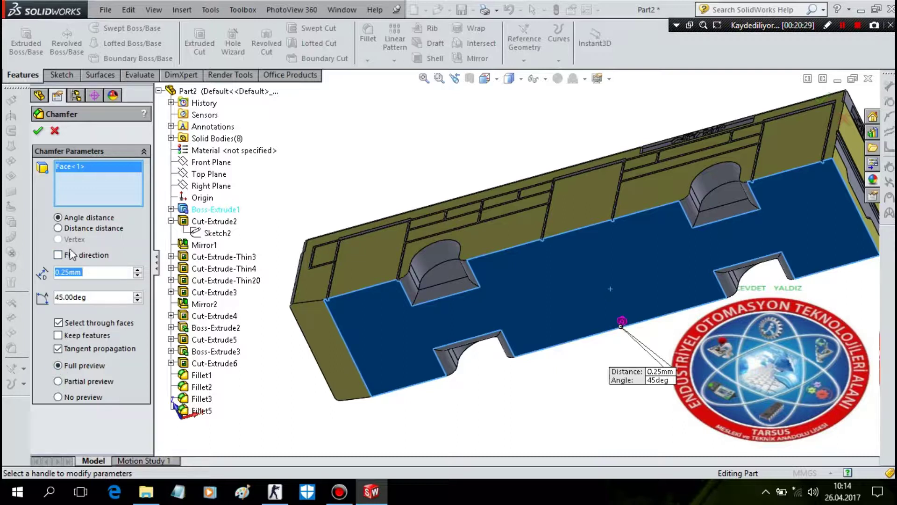
click(58, 228)
click(58, 254)
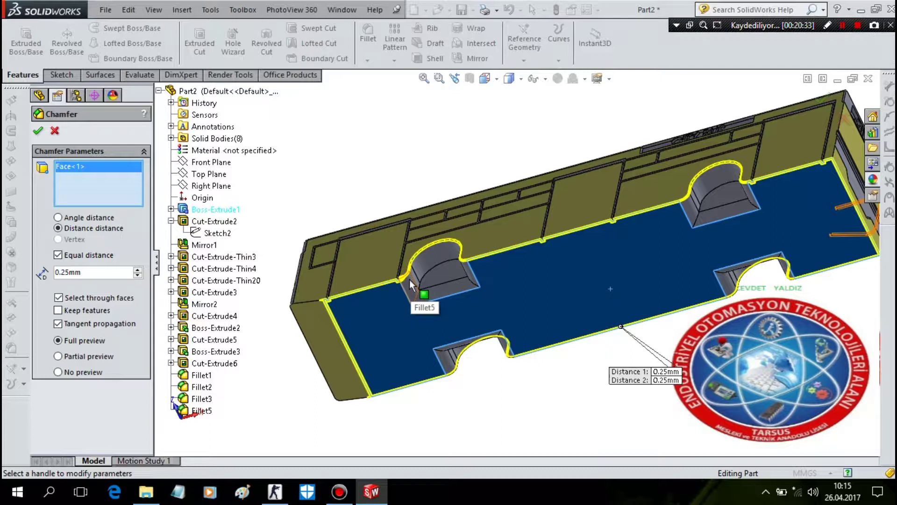
- Adjust the chamfer's bottom-edge selection and apply the 0.25 mm chamfer
click(585, 306)
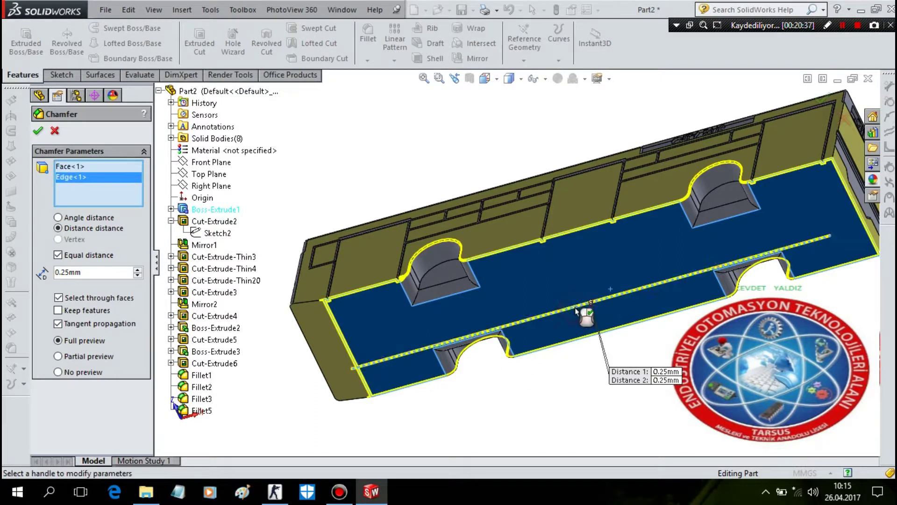
click(586, 305)
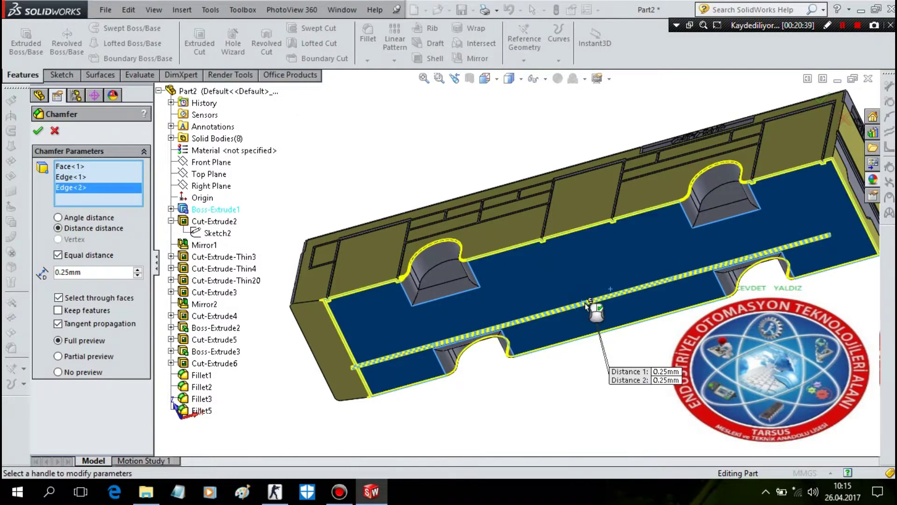
click(586, 305)
click(595, 299)
click(616, 299)
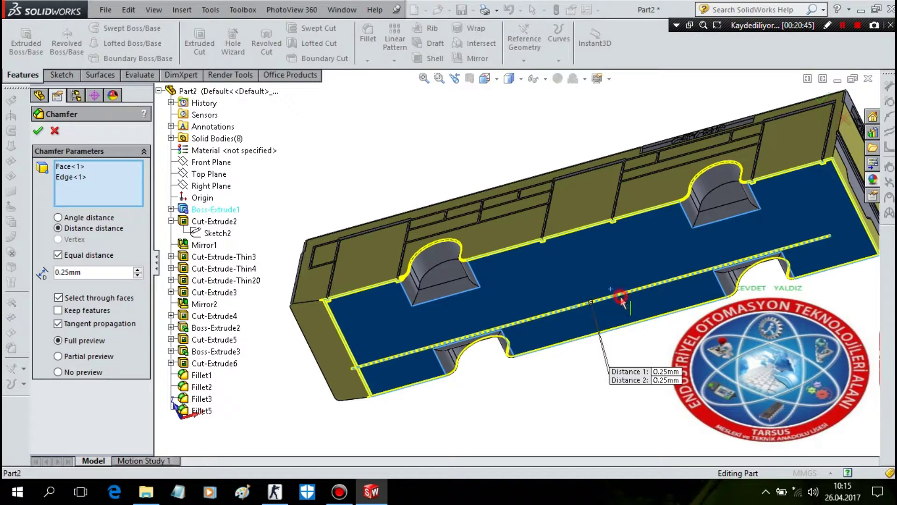
click(618, 297)
click(38, 130)
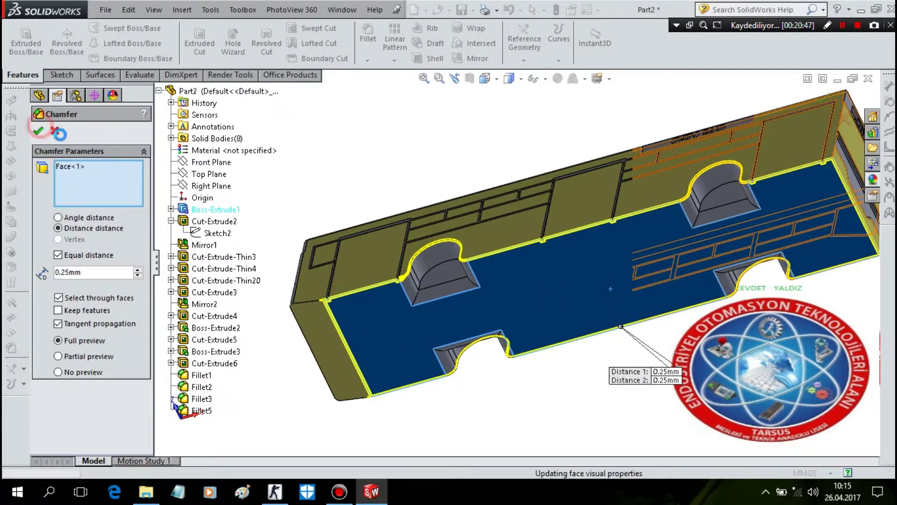
- Orbit the bus, then snap to the Right view facing its front and CITY BUS sign
middle_drag(551, 416, 552, 393)
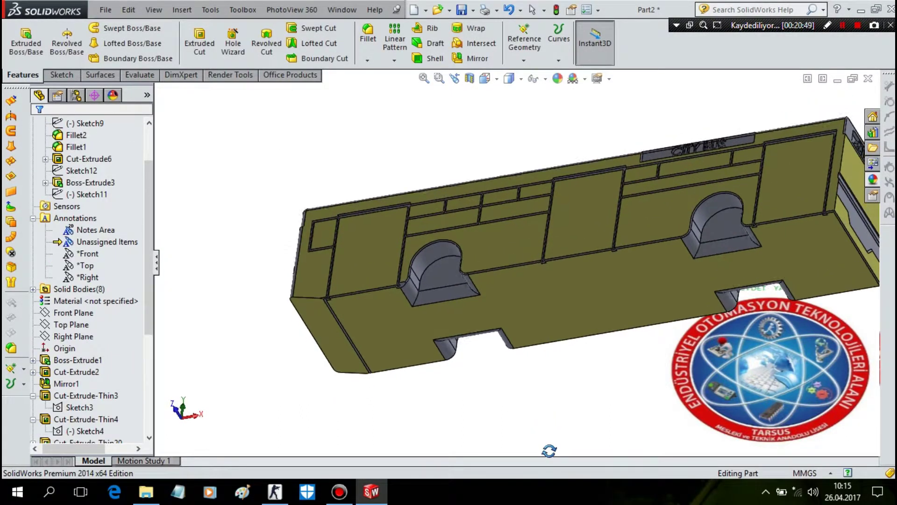
mouse_move(613, 372)
middle_down()
mouse_move(537, 404)
mouse_move(485, 376)
middle_up()
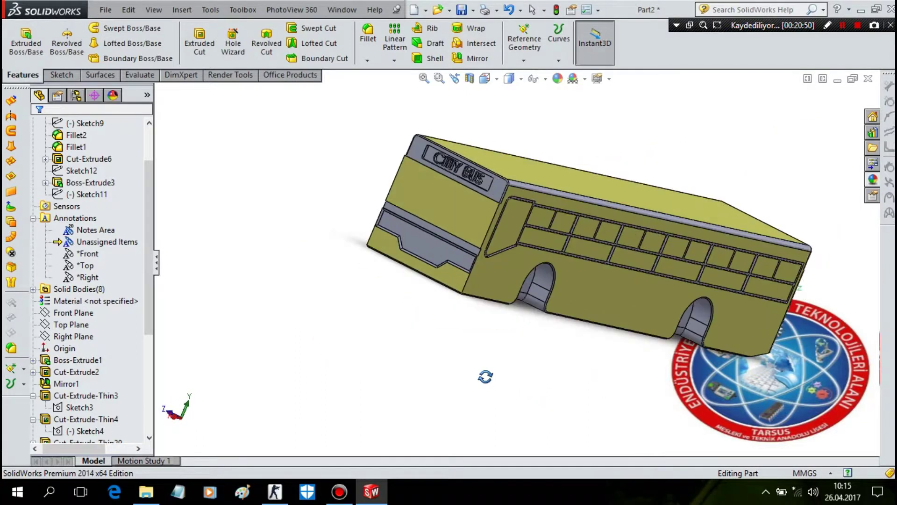
key(space)
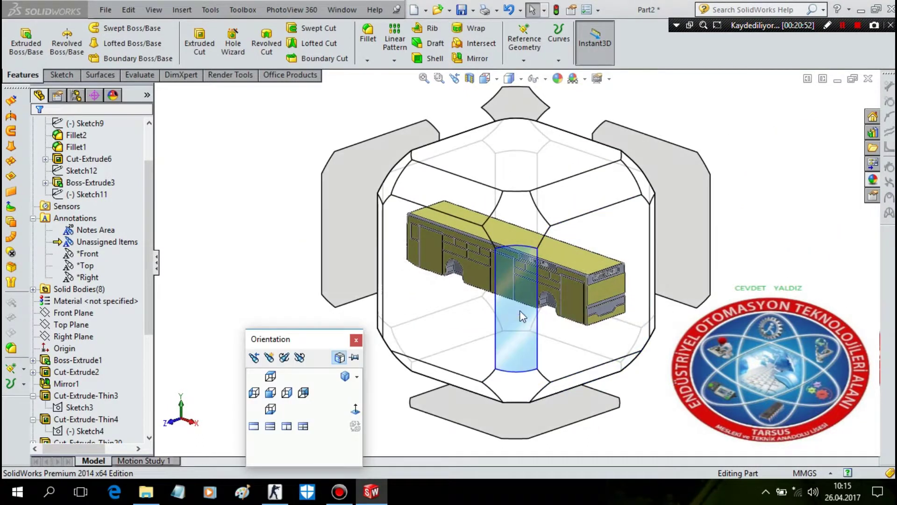
click(614, 322)
key(space)
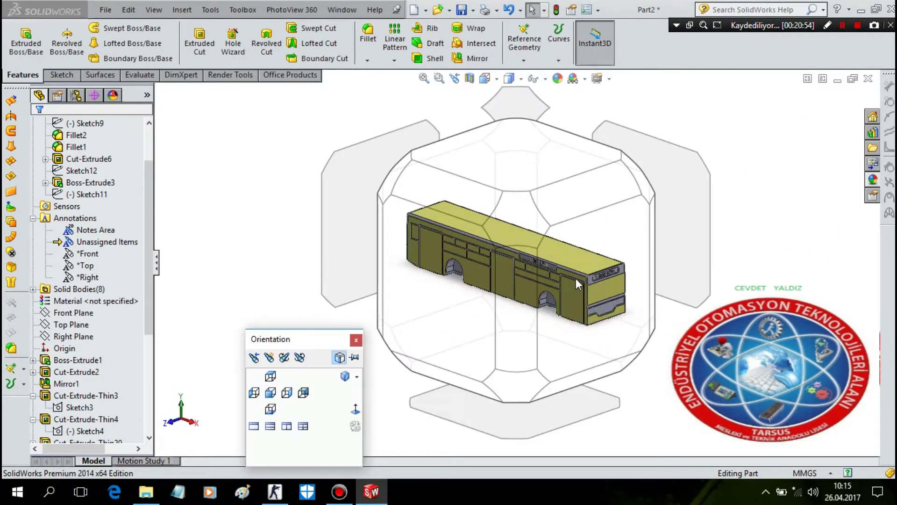
click(597, 267)
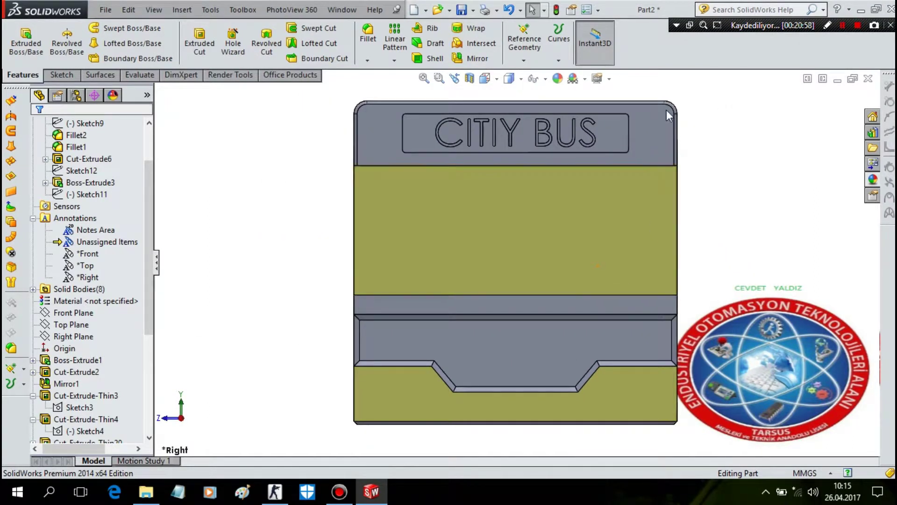
- Fillet the five front-notch edges (bottom, two slanted, two top panel) at 0.25 mm
click(376, 45)
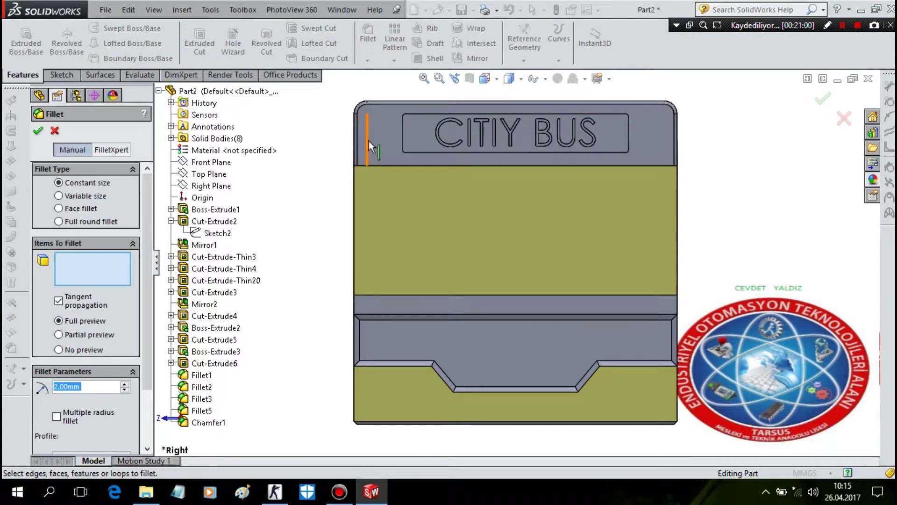
text(0,25)
key(Return)
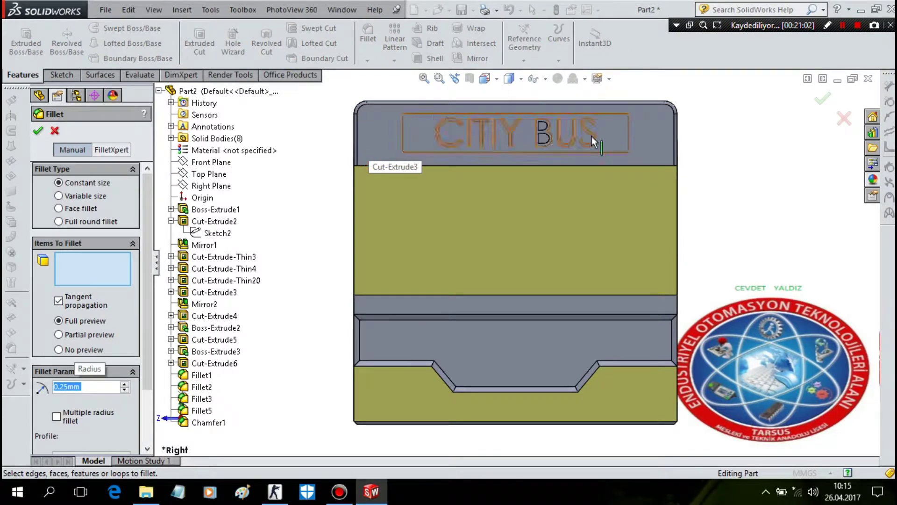
click(497, 391)
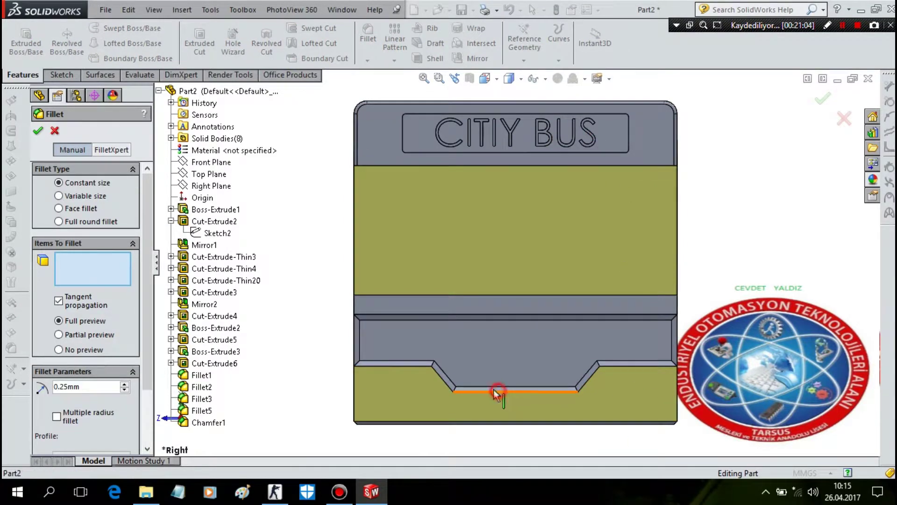
click(443, 381)
click(419, 367)
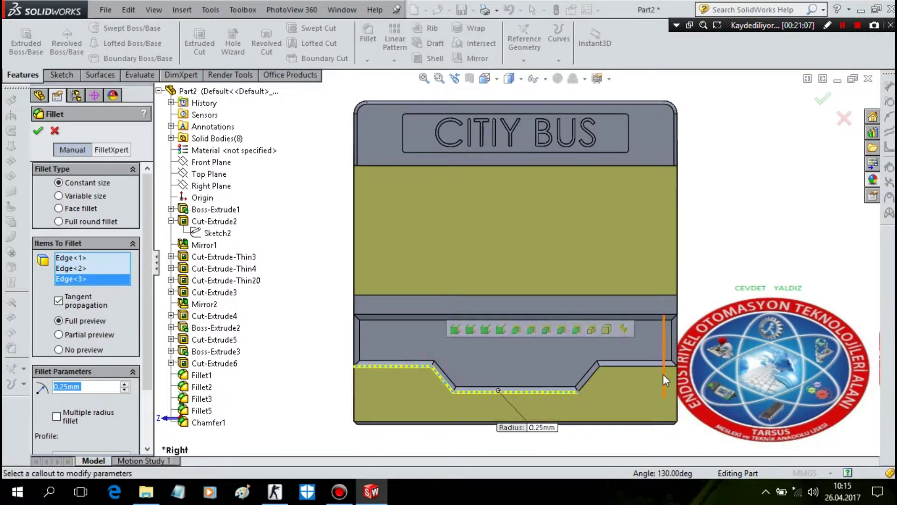
click(640, 367)
click(596, 372)
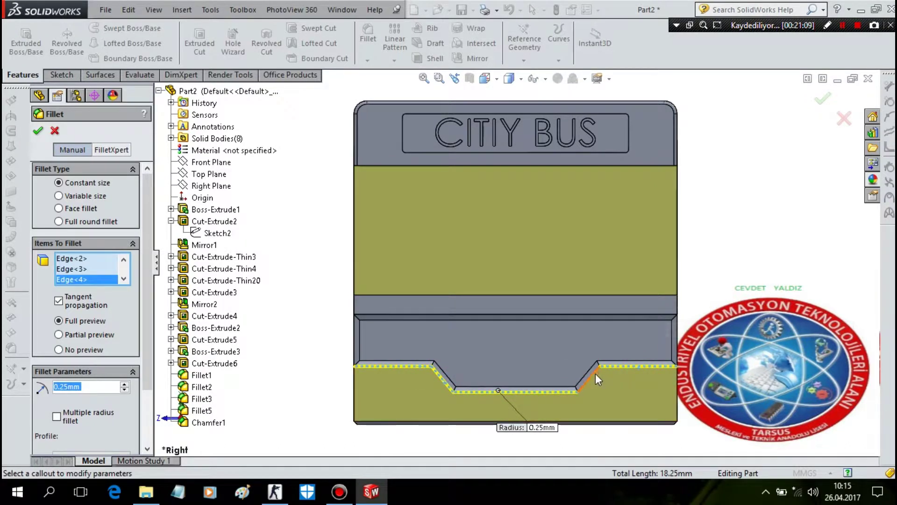
key(Return)
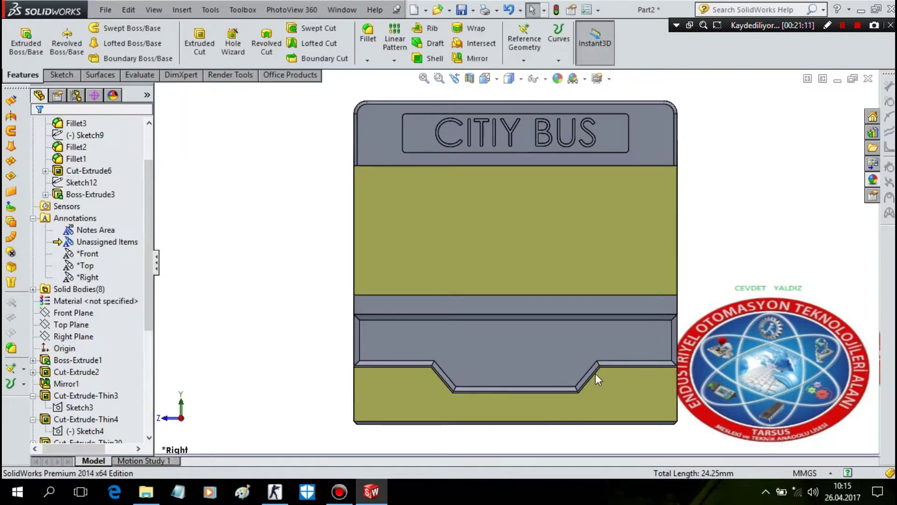
- Start a second 0.25 mm fillet on the stepped, slanted and bottom step edges
click(361, 37)
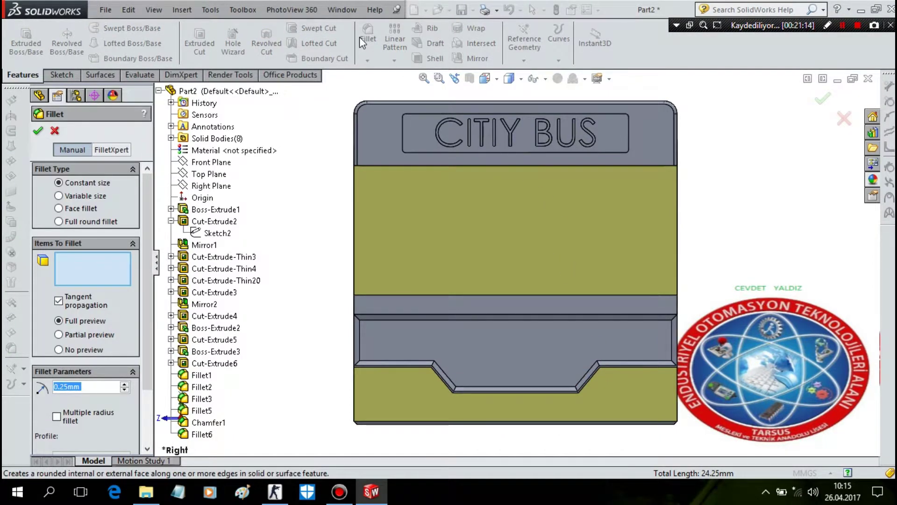
scroll(415, 216, down, 2)
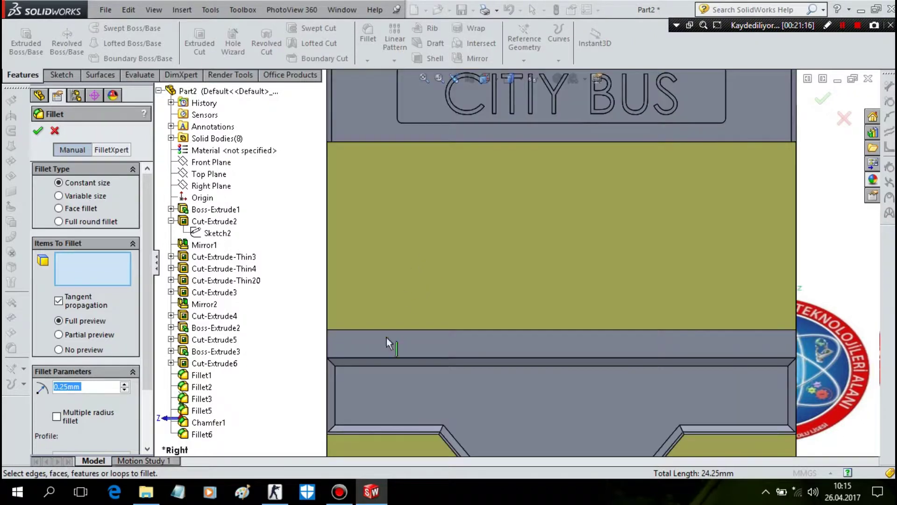
click(407, 423)
key(f)
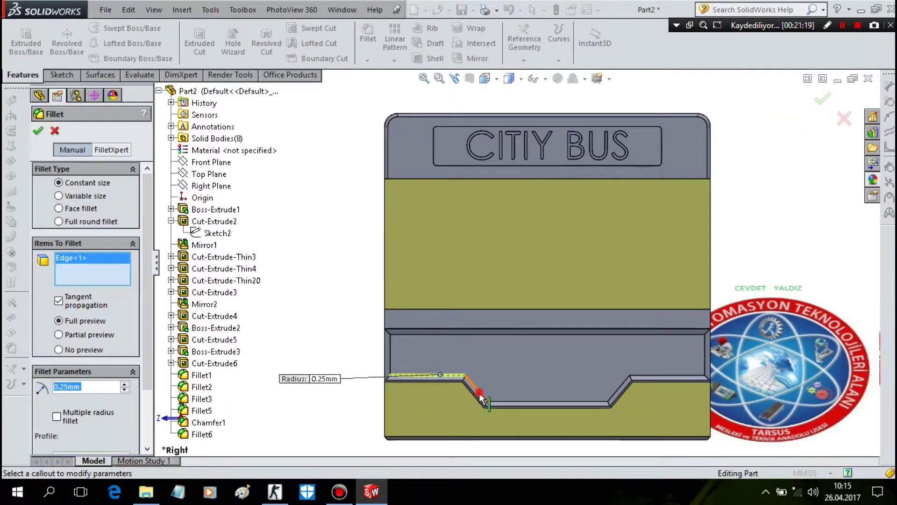
click(481, 396)
click(515, 402)
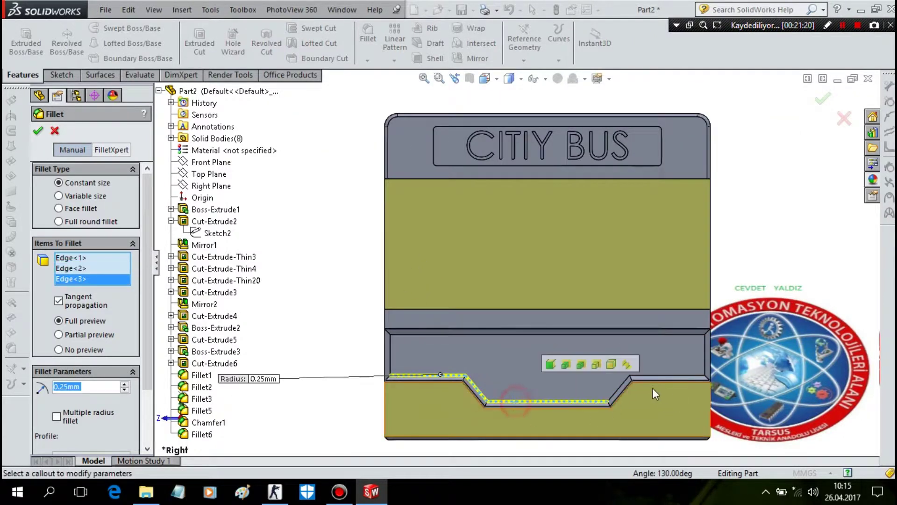
click(626, 383)
- Add the right end edge to the stepped-edge fillet and apply it
key(f)
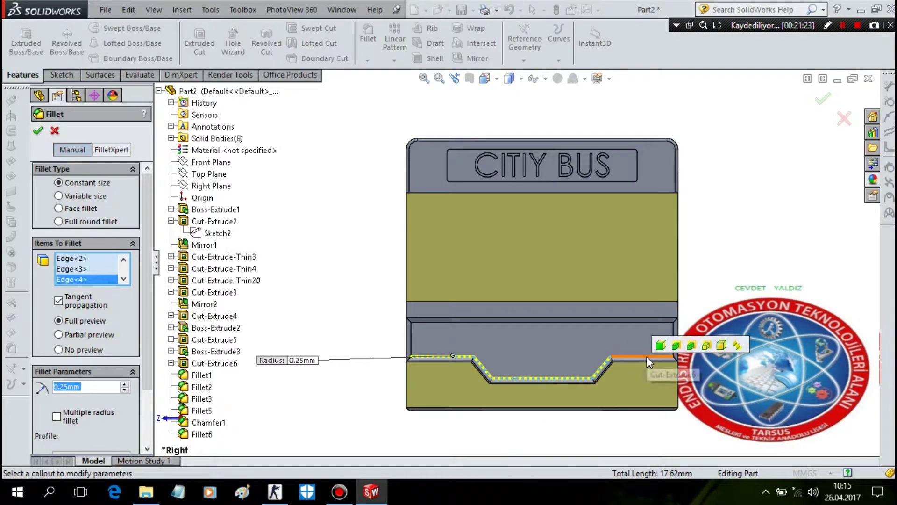
click(647, 356)
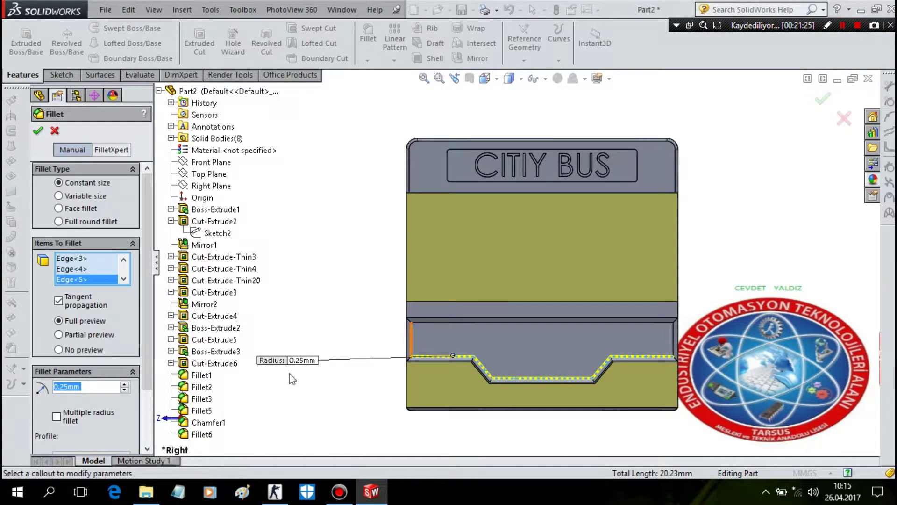
scroll(428, 355, down, 5)
click(353, 345)
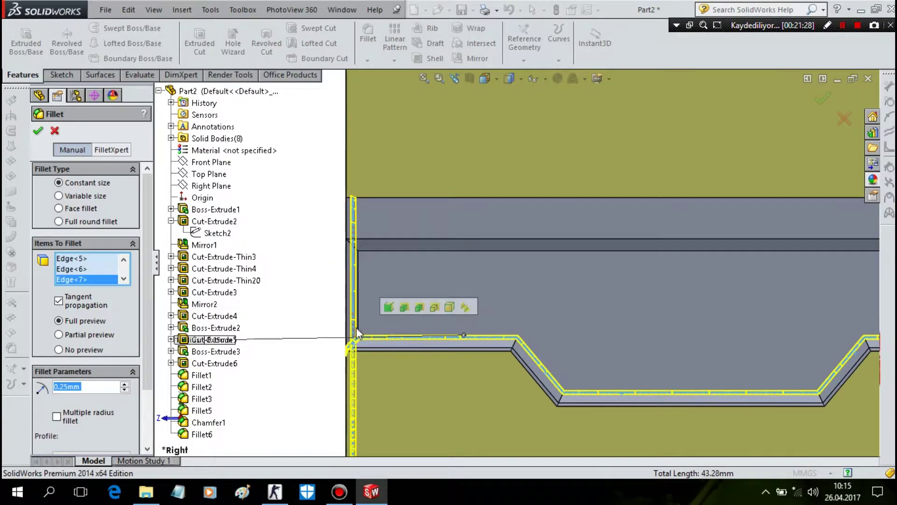
click(353, 309)
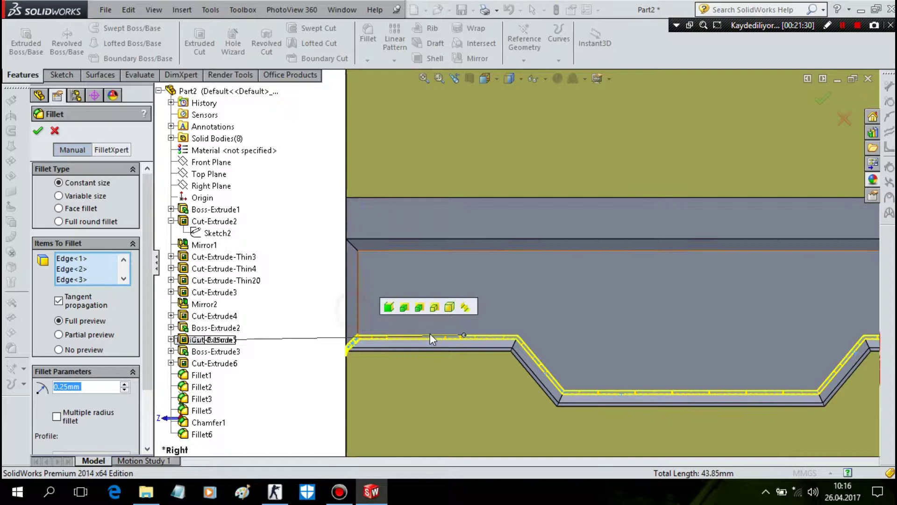
scroll(430, 335, up, 2)
scroll(429, 335, up, 3)
scroll(430, 334, up, 3)
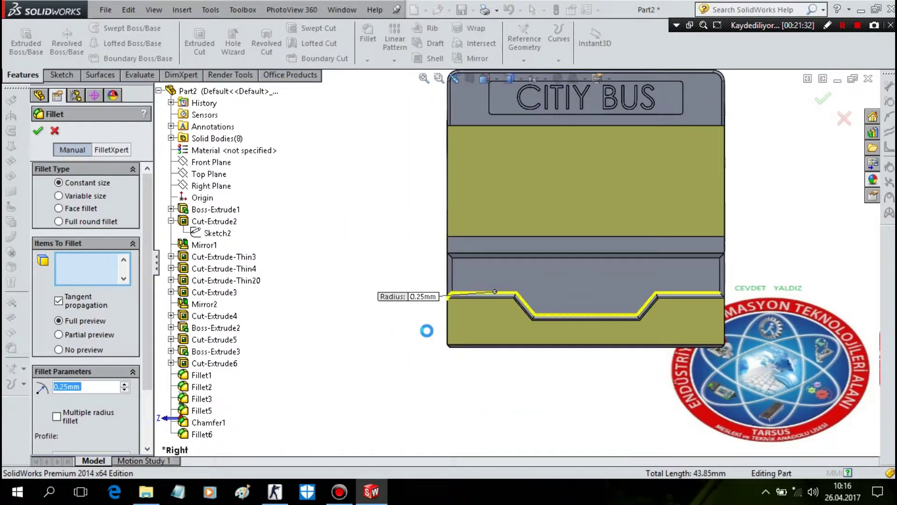
key(Return)
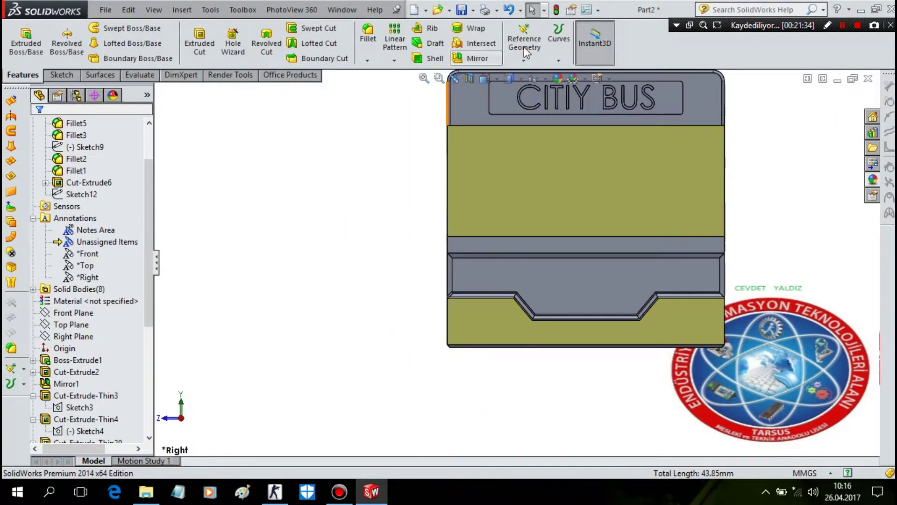
- Fillet the left and right vertical recess edges at 0.75 mm
click(368, 35)
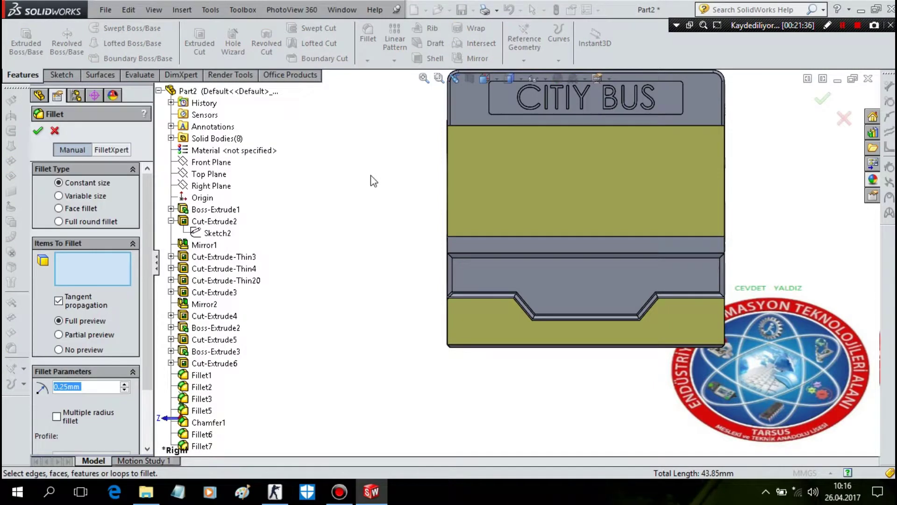
text(0,75)
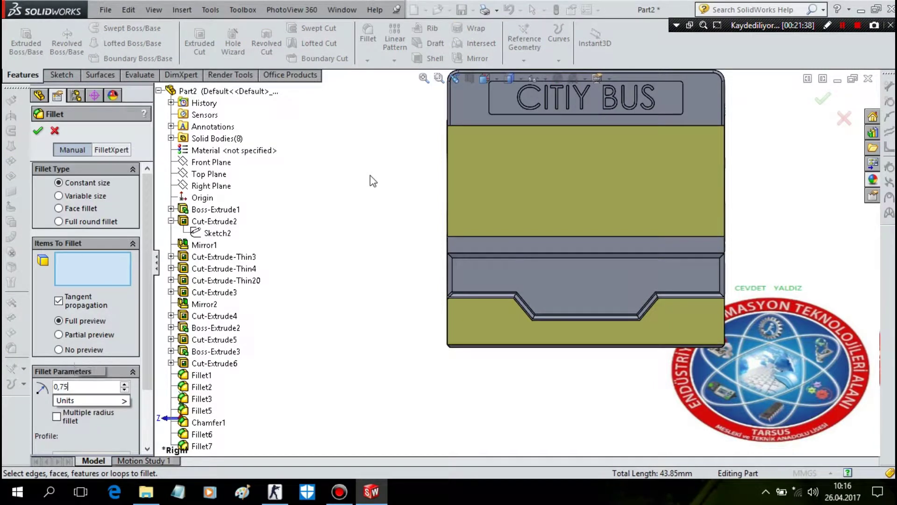
key(Return)
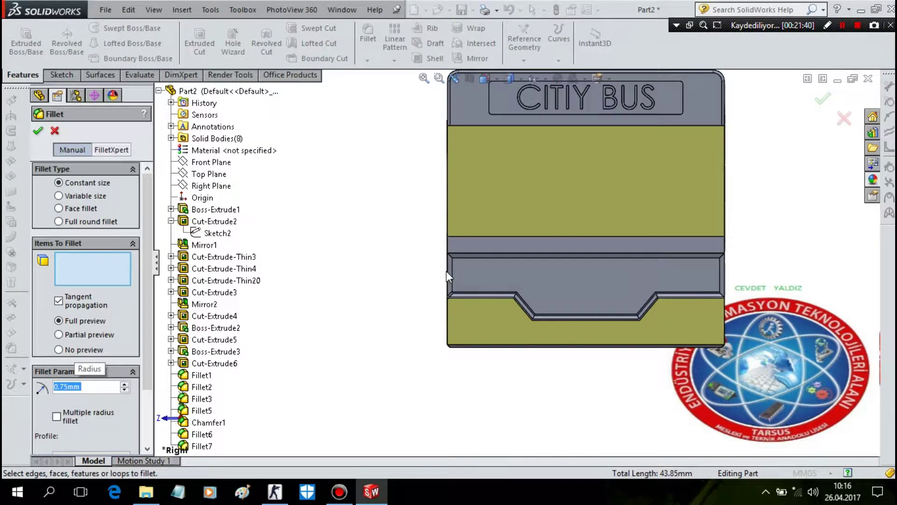
click(447, 271)
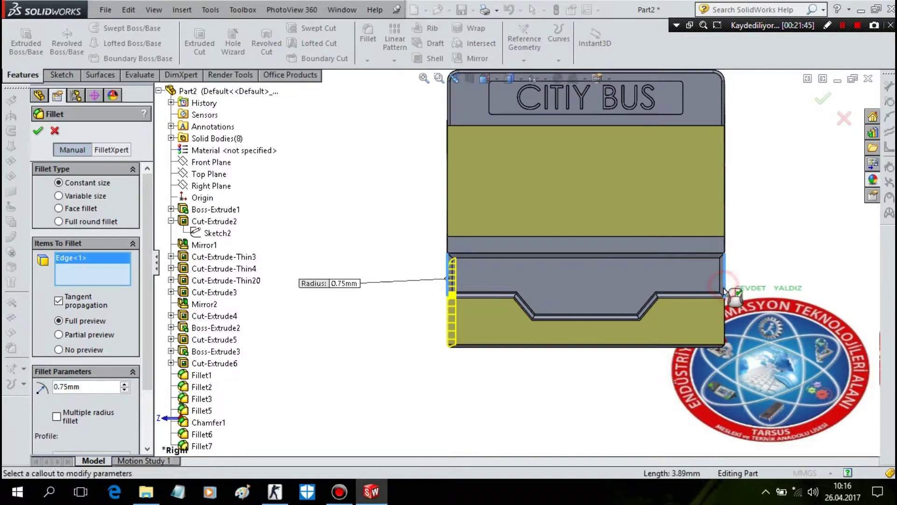
click(723, 287)
key(Return)
scroll(711, 286, down, 3)
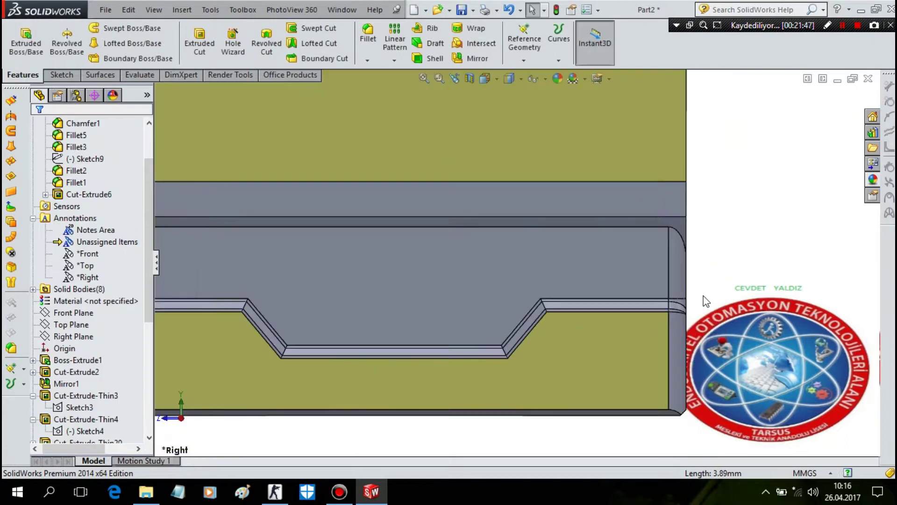
scroll(682, 308, up, 2)
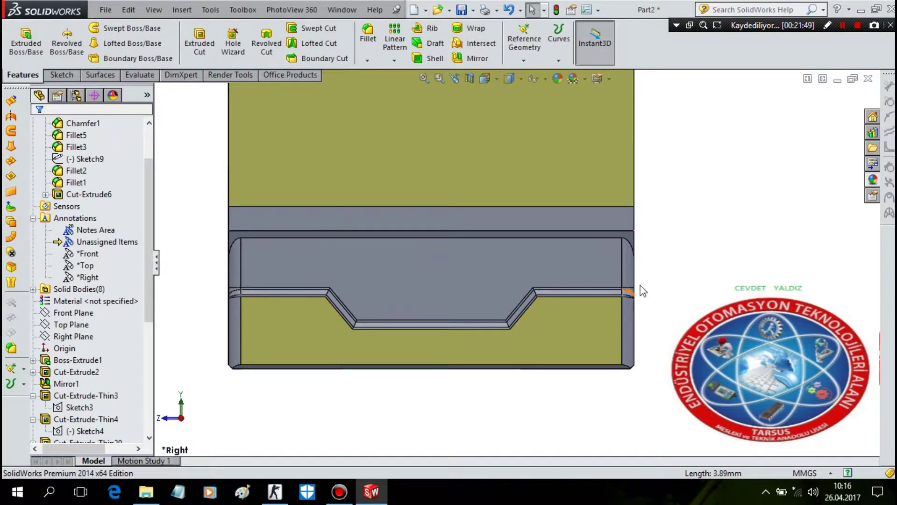
- Fillet the upper right and upper left corner edges at 0.5 mm
click(358, 48)
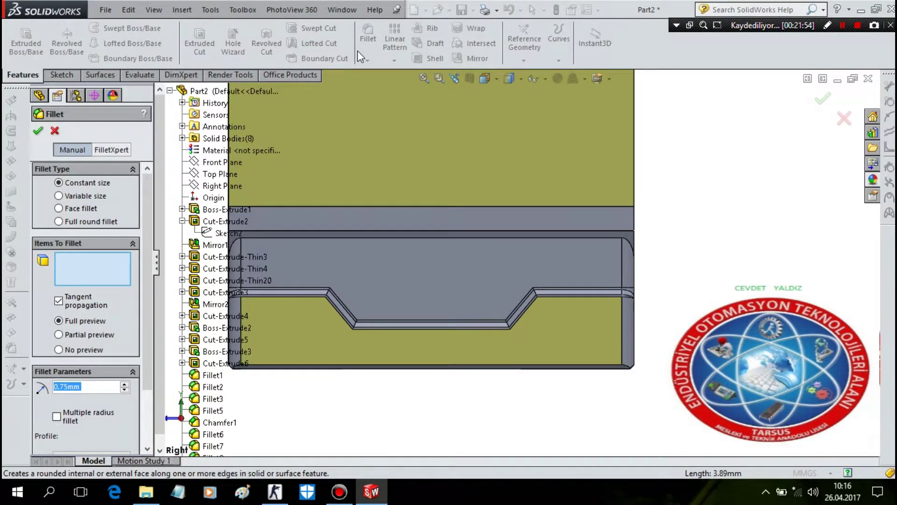
text(0.5)
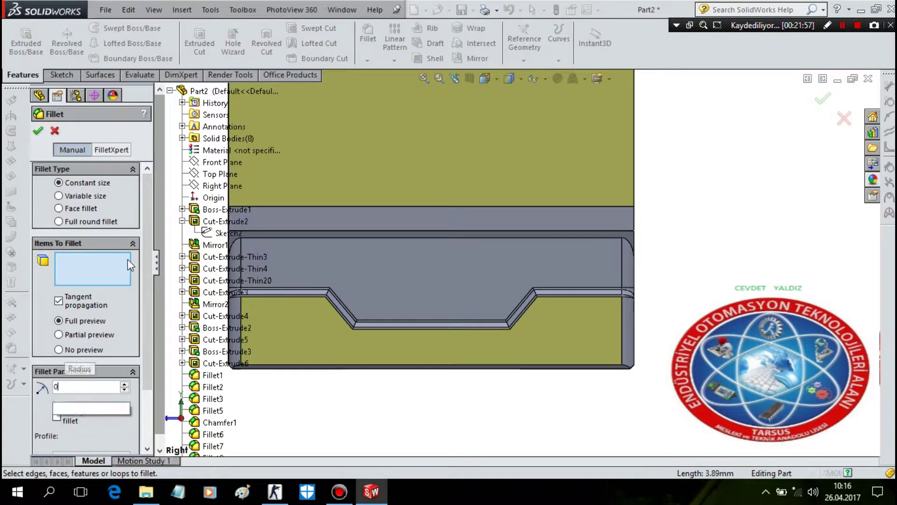
key(Return)
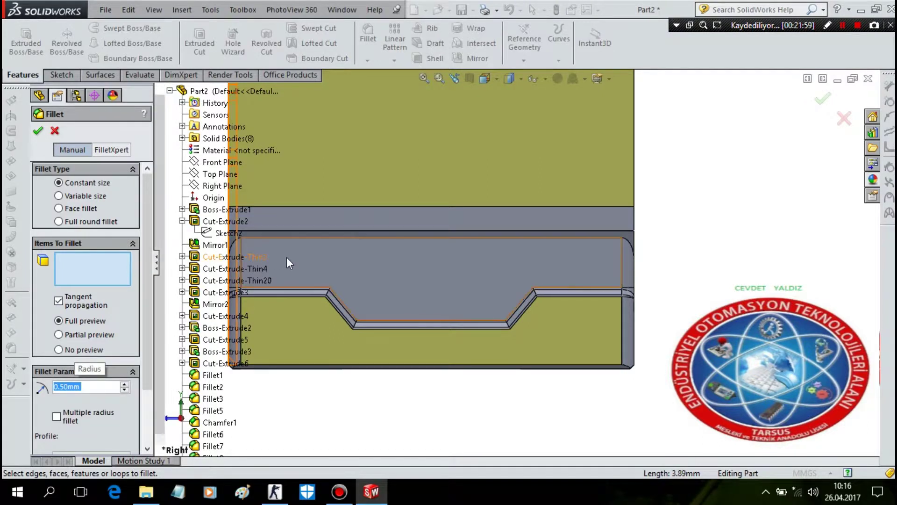
scroll(645, 224, down, 2)
scroll(649, 220, down, 2)
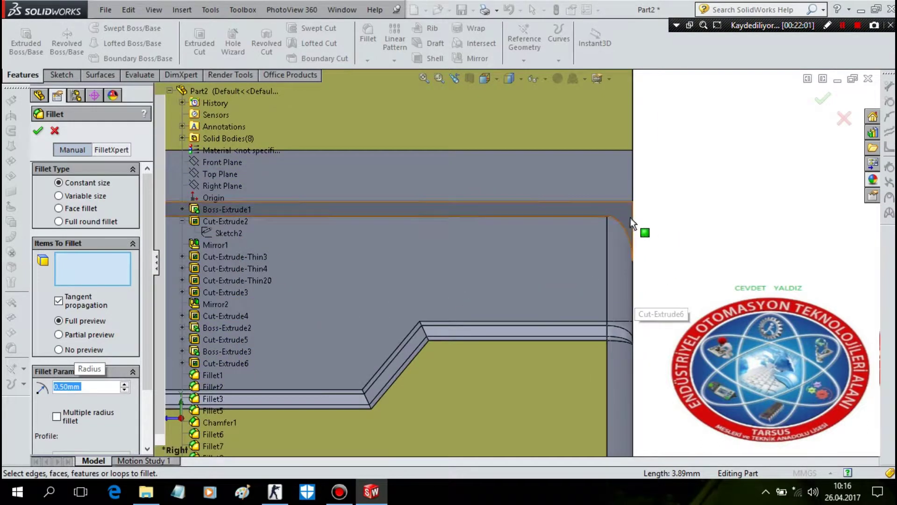
click(631, 218)
scroll(512, 255, up, 3)
scroll(511, 255, up, 2)
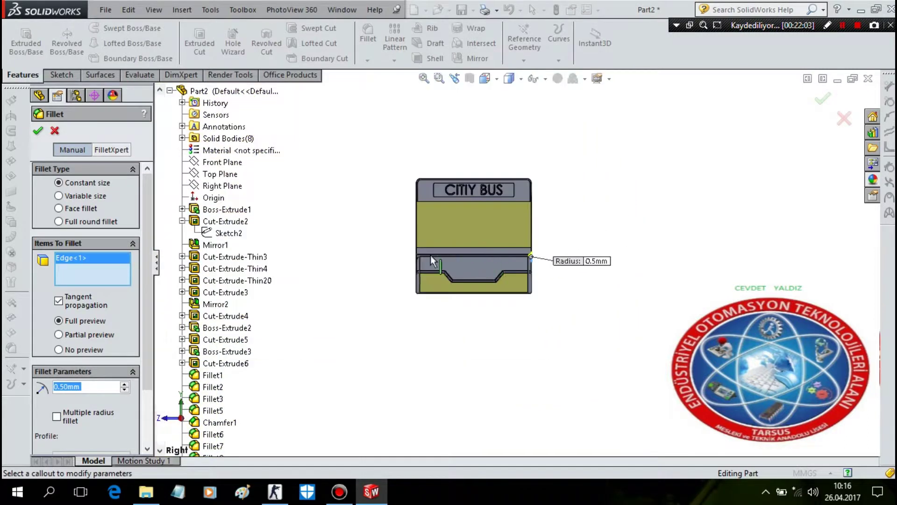
scroll(432, 255, down, 2)
scroll(436, 261, down, 3)
scroll(428, 263, down, 3)
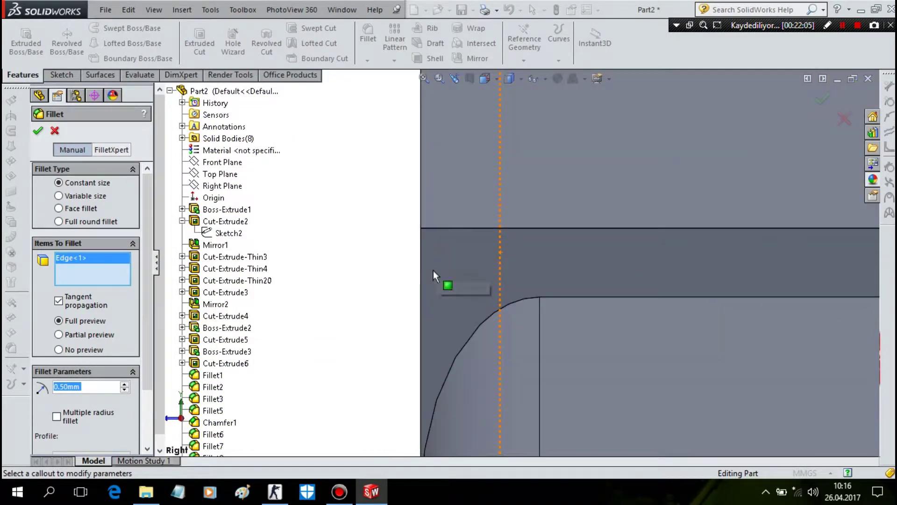
click(420, 265)
key(Return)
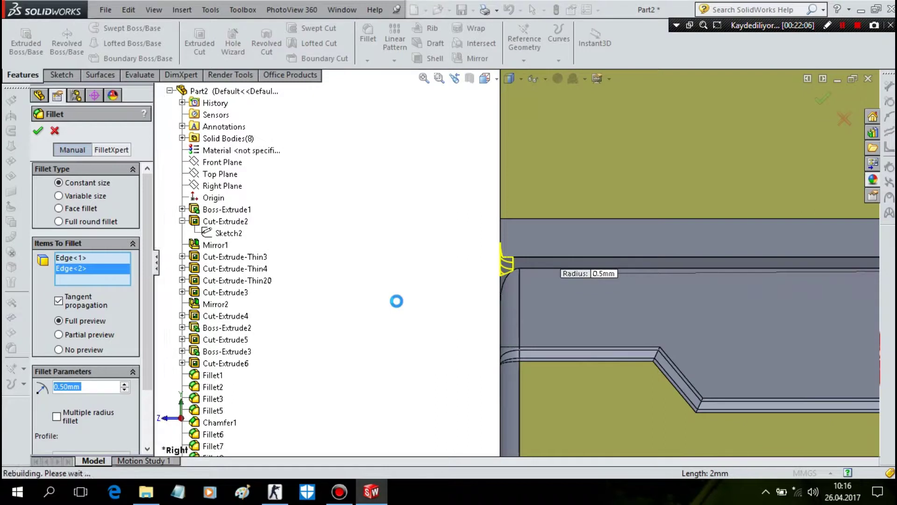
scroll(451, 314, up, 3)
scroll(695, 299, up, 2)
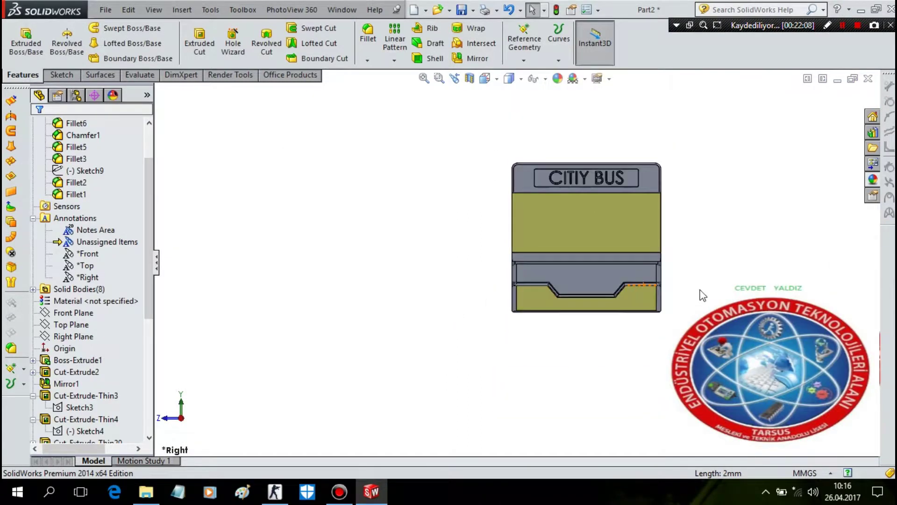
- Zoom and orbit the bus to an angled view of its front and side windows
scroll(699, 289, down, 2)
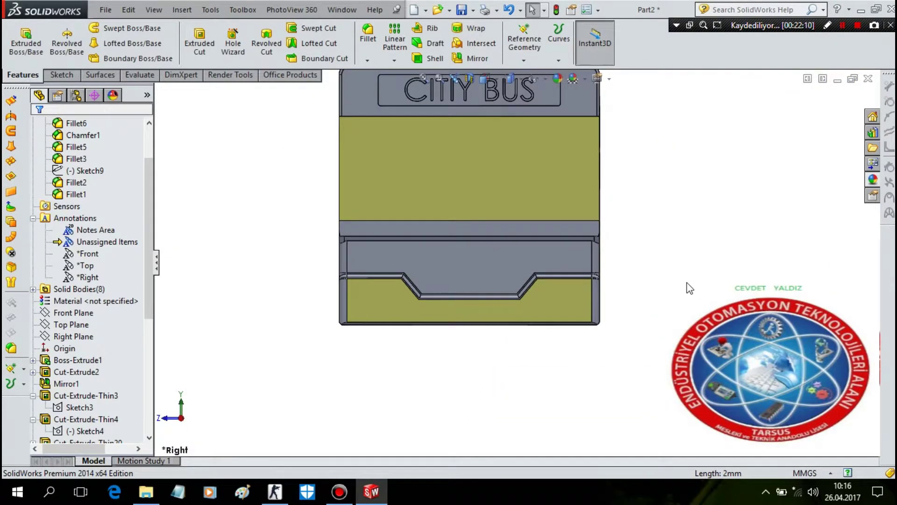
scroll(686, 282, up, 2)
mouse_move(630, 258)
middle_down()
mouse_move(598, 274)
mouse_move(588, 269)
middle_up()
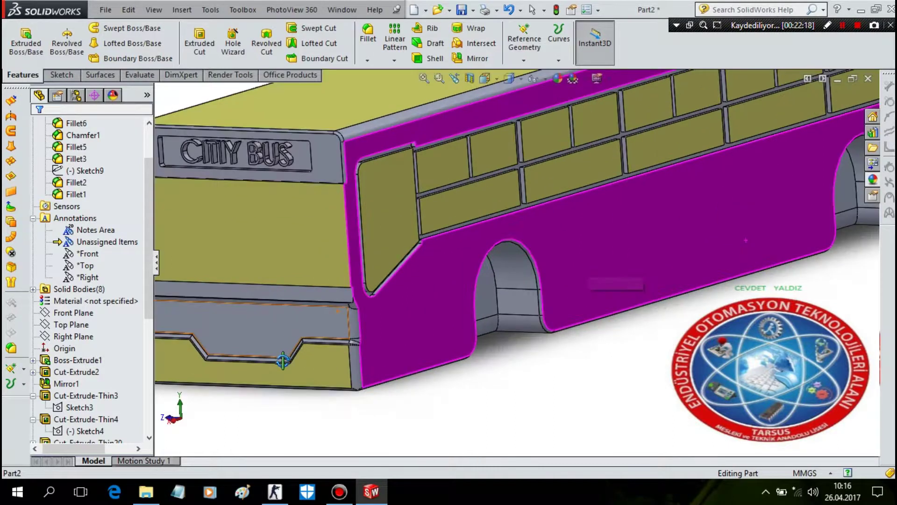
scroll(320, 418, down, 3)
click(369, 29)
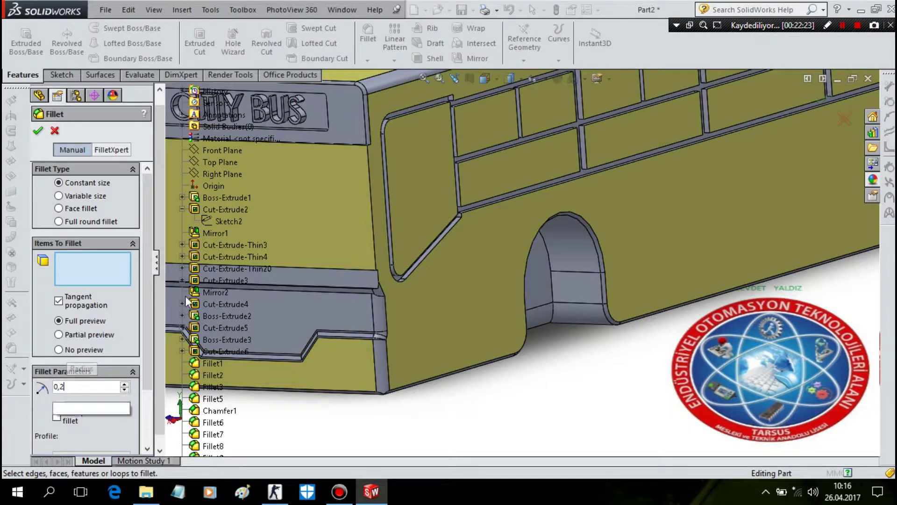
- Apply a 0.25 mm fillet to the top edge of the lower front recess
click(337, 287)
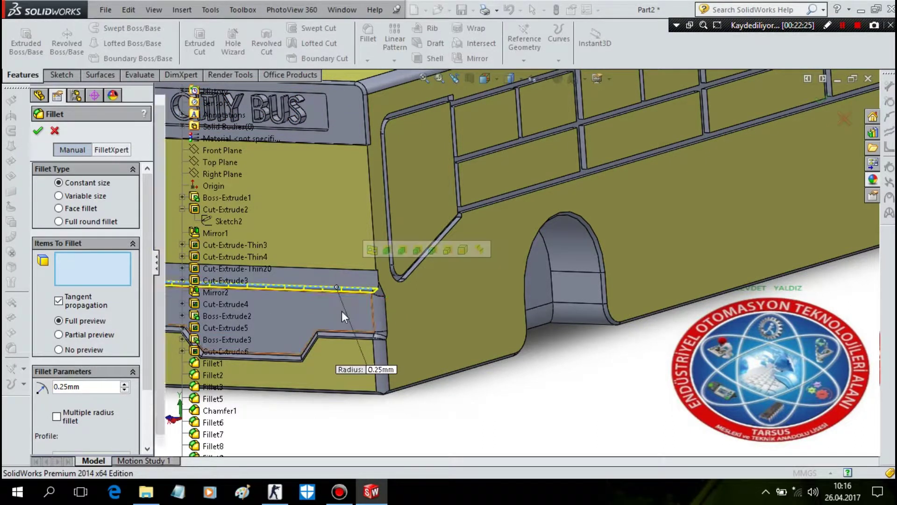
scroll(341, 310, down, 3)
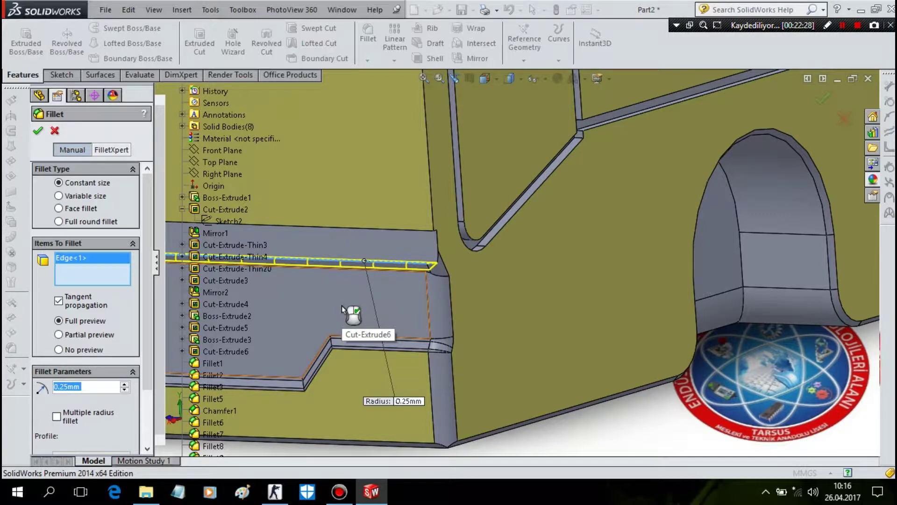
right_click(342, 304)
right_click(344, 302)
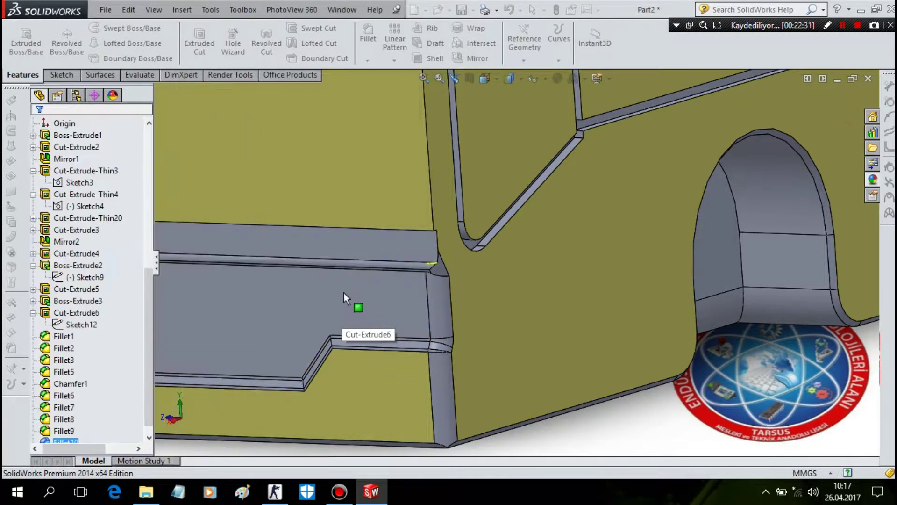
- View the lower front face head-on using Normal To
key(Right)
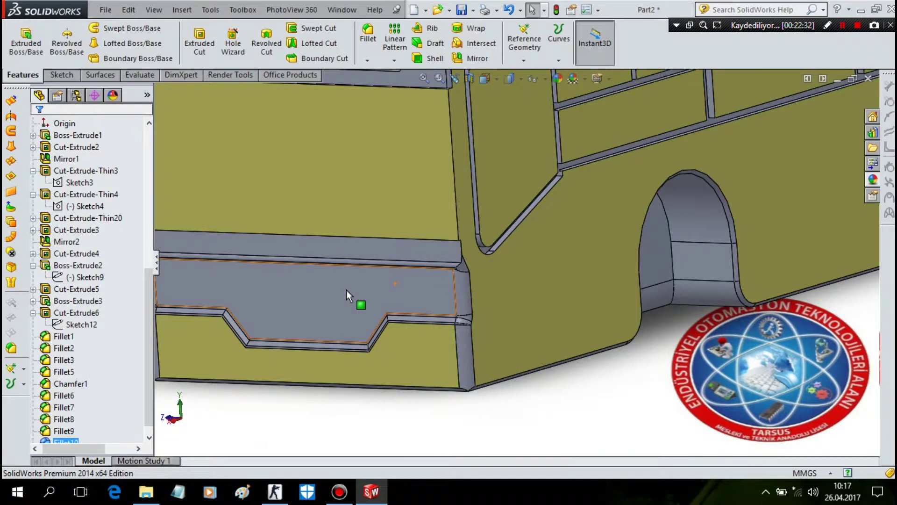
scroll(347, 290, up, 2)
right_click(408, 343)
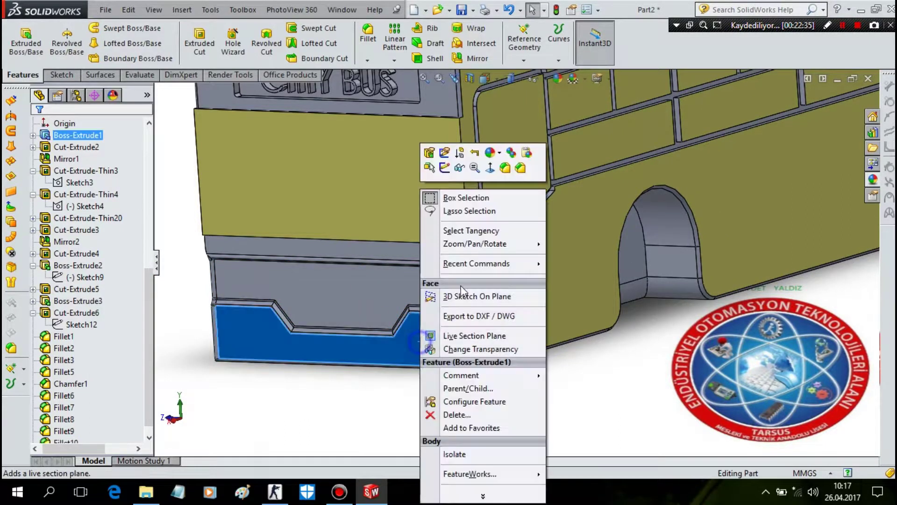
click(490, 168)
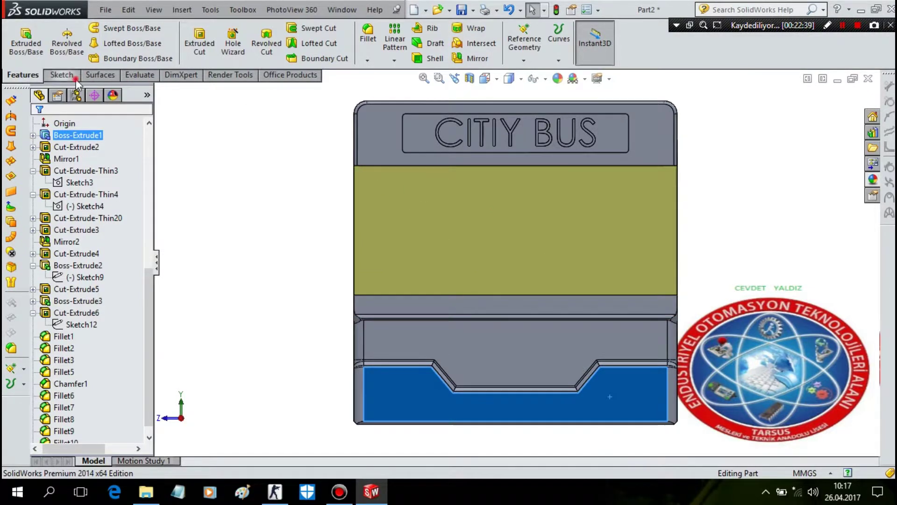
- Start a sketch on the lower front face with the corner rectangle tool
click(61, 75)
click(86, 43)
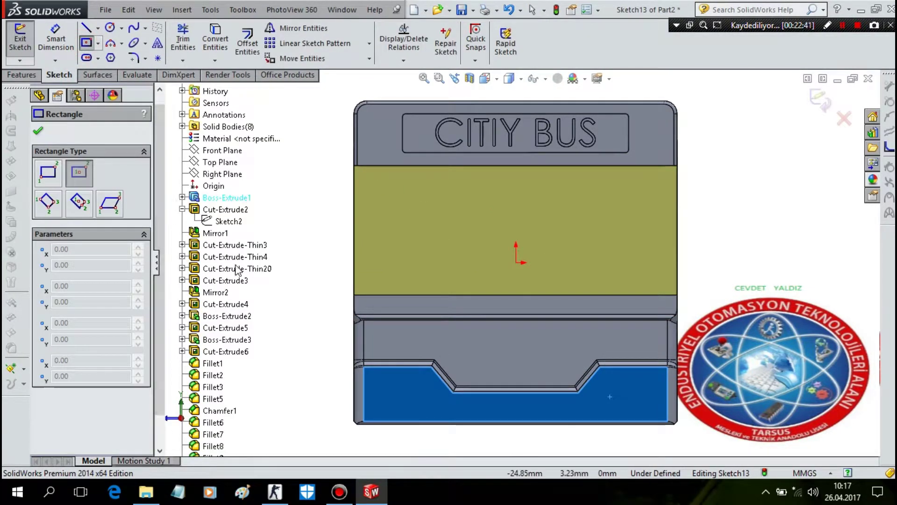
click(377, 396)
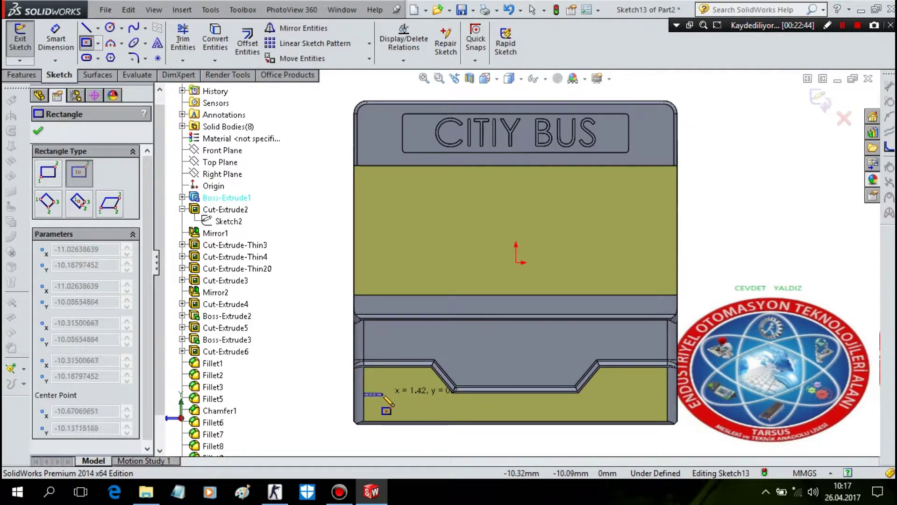
key(Escape)
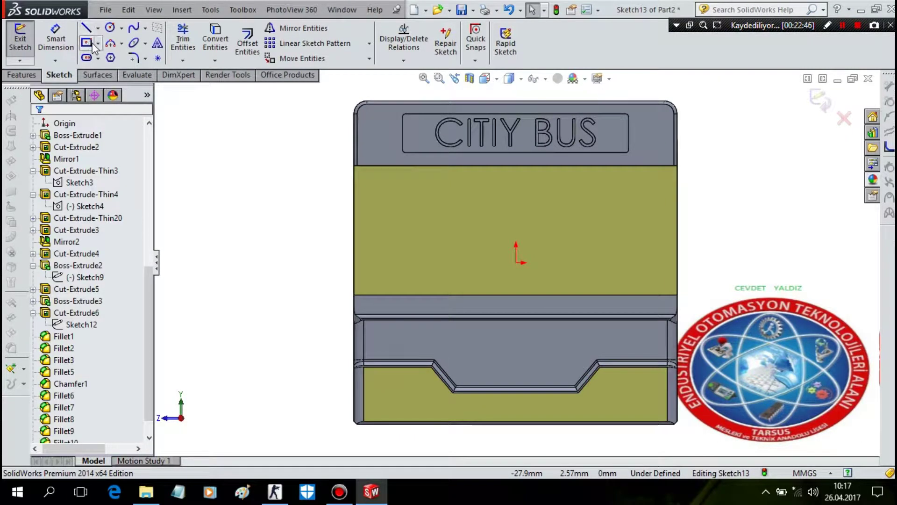
click(97, 42)
click(114, 56)
- Draw two small stacked rectangles near the panel's lower-left corner
scroll(356, 337, down, 2)
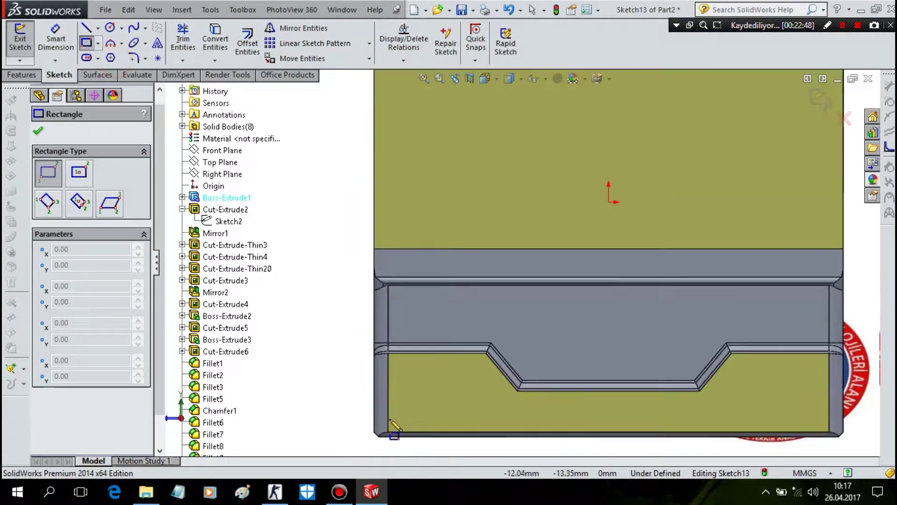
scroll(372, 394, down, 2)
click(432, 355)
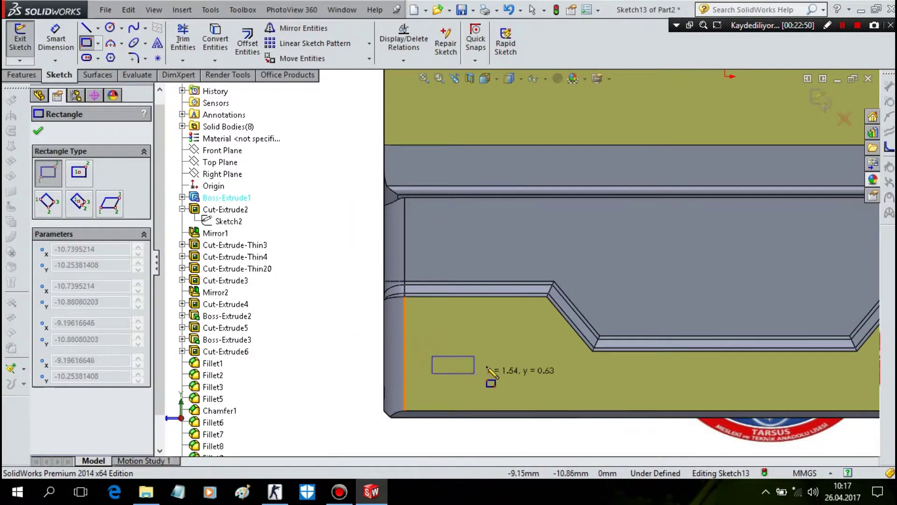
click(487, 366)
click(432, 377)
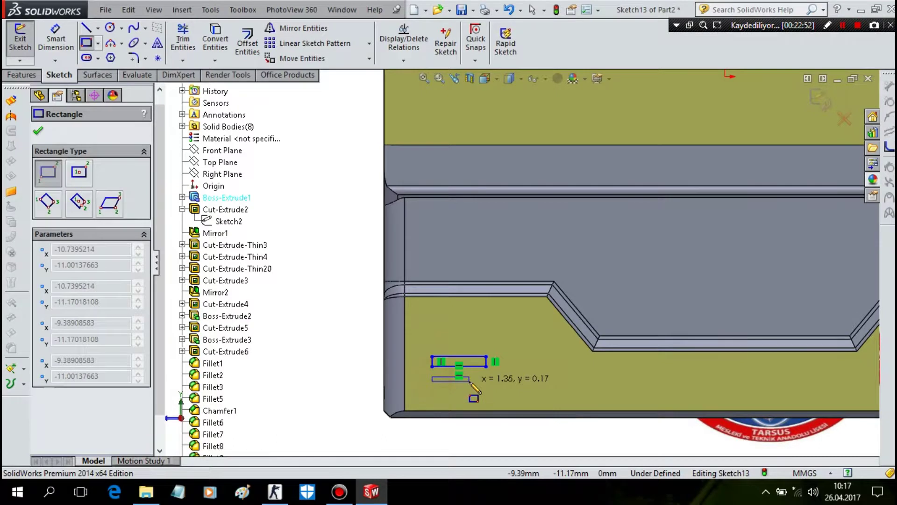
click(468, 388)
key(Escape)
key(Escape)
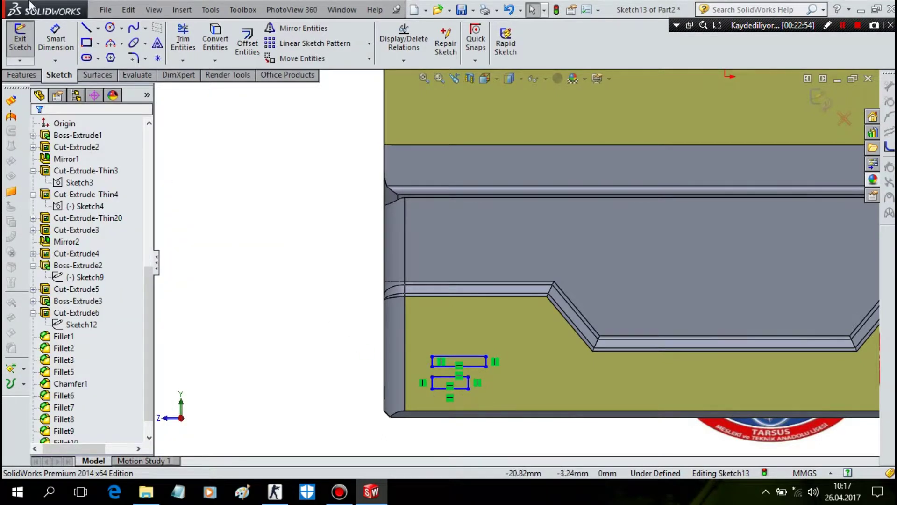
click(55, 33)
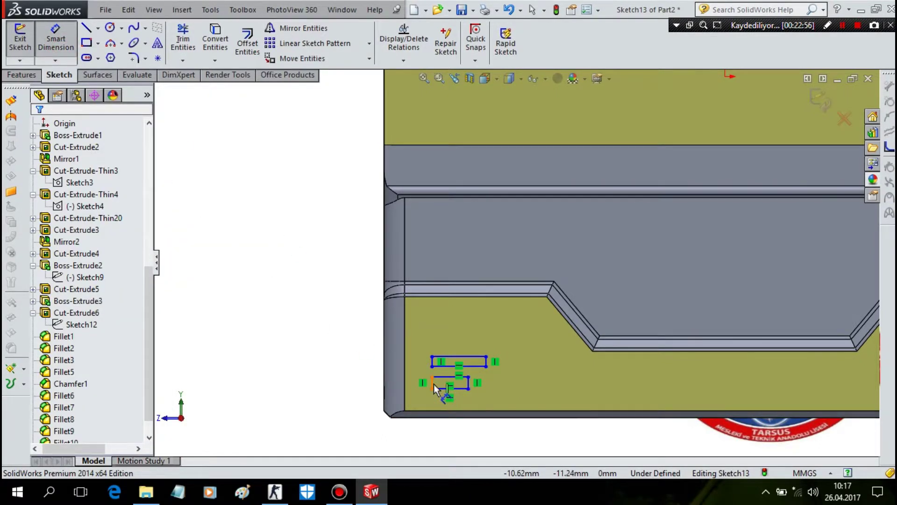
- Dimension the upper rectangle 3.50 mm wide and 0.75 mm tall
click(433, 383)
click(451, 371)
click(458, 363)
click(462, 343)
key(Return)
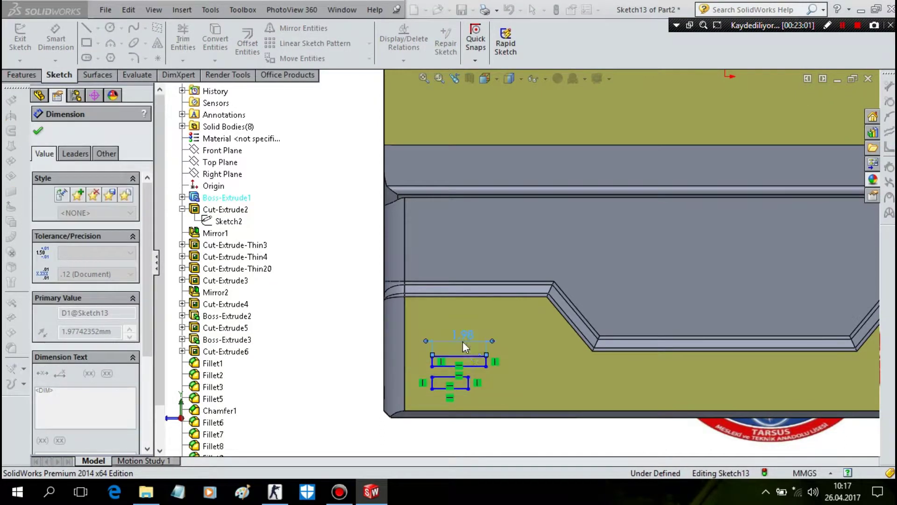
click(430, 361)
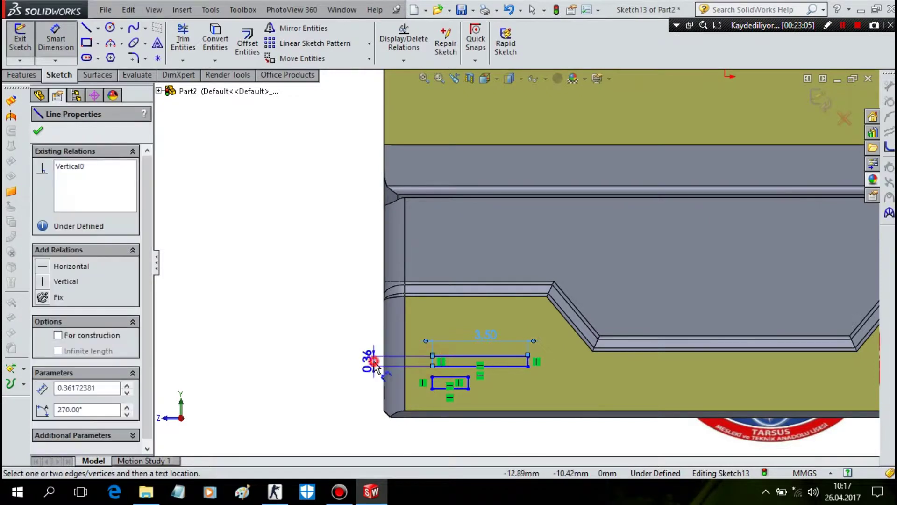
click(371, 361)
text(0,)
text(75)
key(Return)
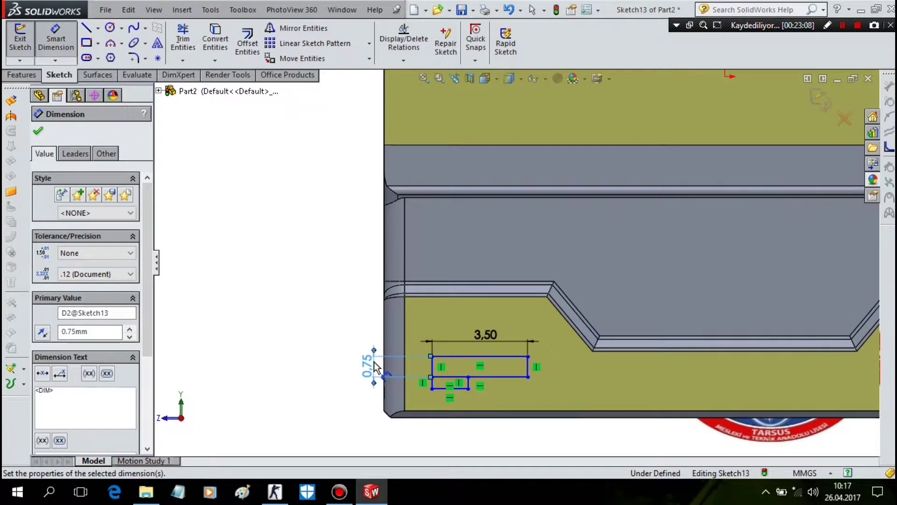
key(Escape)
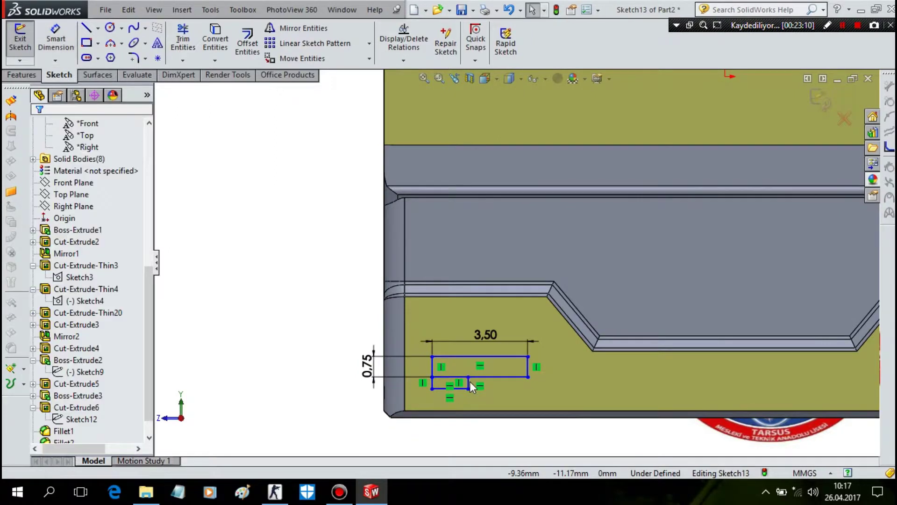
- Box-select and delete the lower small rectangle's lines from Sketch13
drag(469, 382, 456, 383)
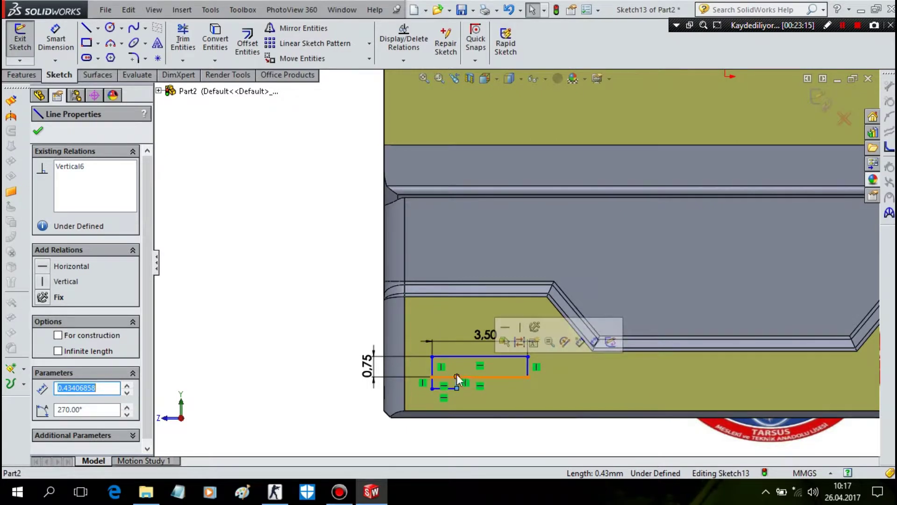
key(Escape)
click(472, 392)
key(Escape)
click(456, 388)
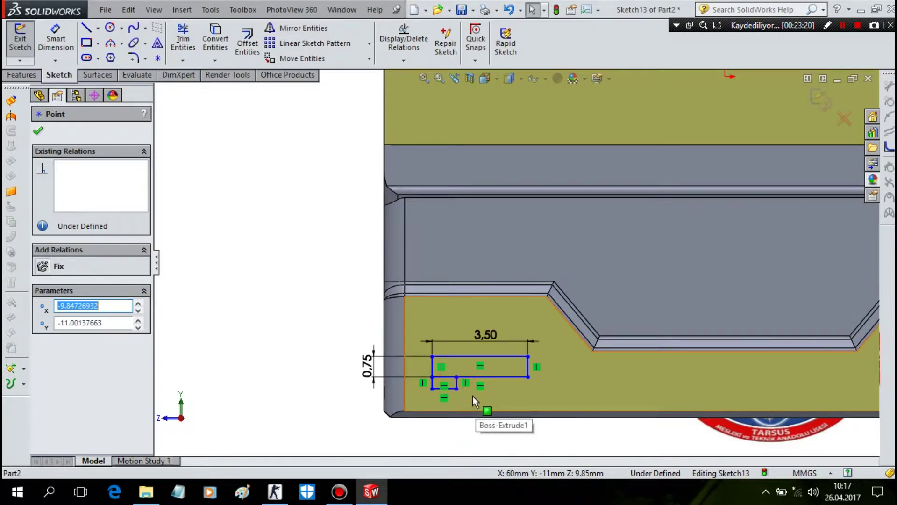
scroll(462, 385, up, 5)
drag(529, 349, 362, 284)
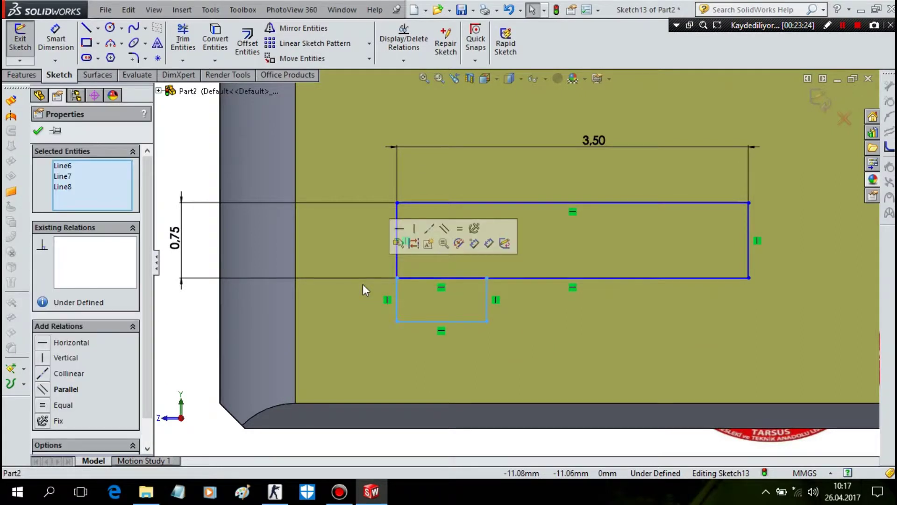
key(Delete)
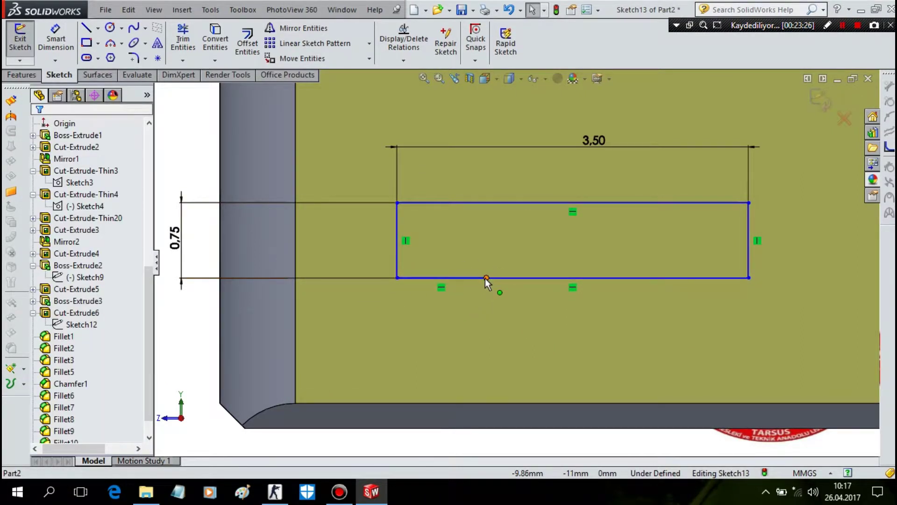
click(486, 277)
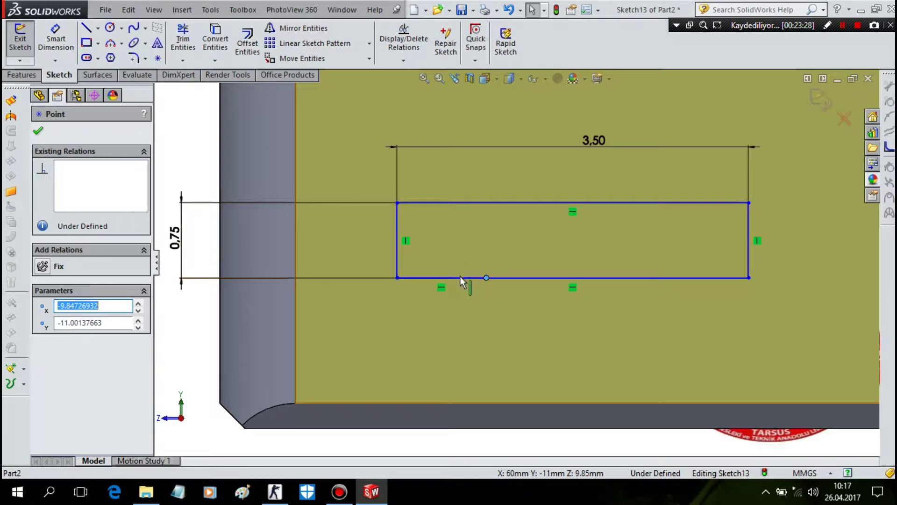
scroll(455, 277, down, 5)
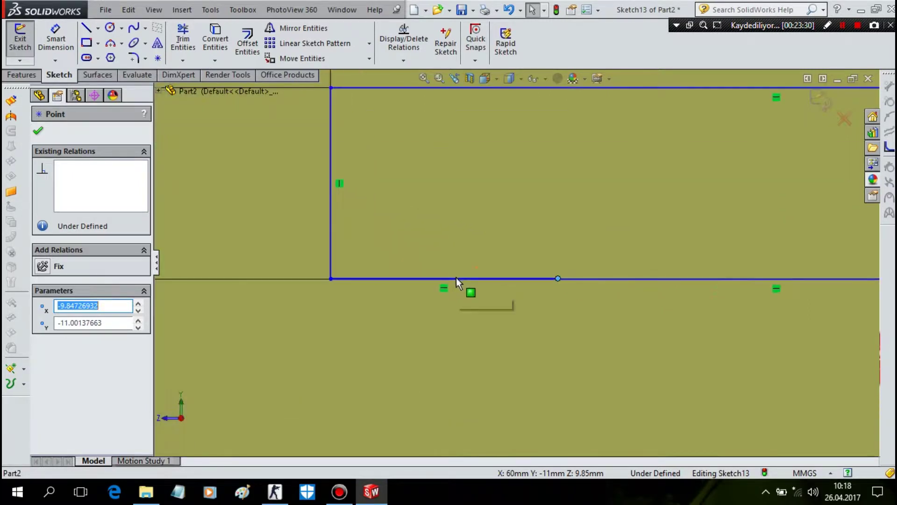
scroll(439, 280, down, 3)
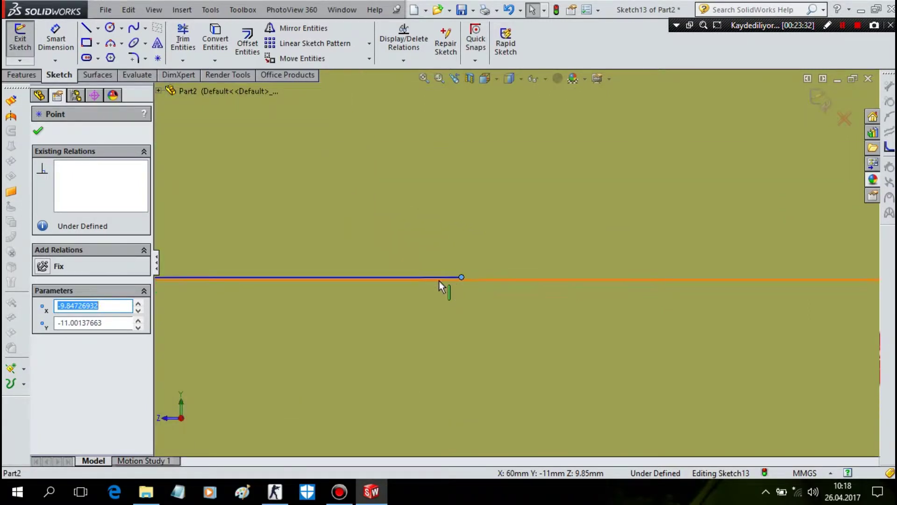
key(Escape)
scroll(449, 254, up, 1)
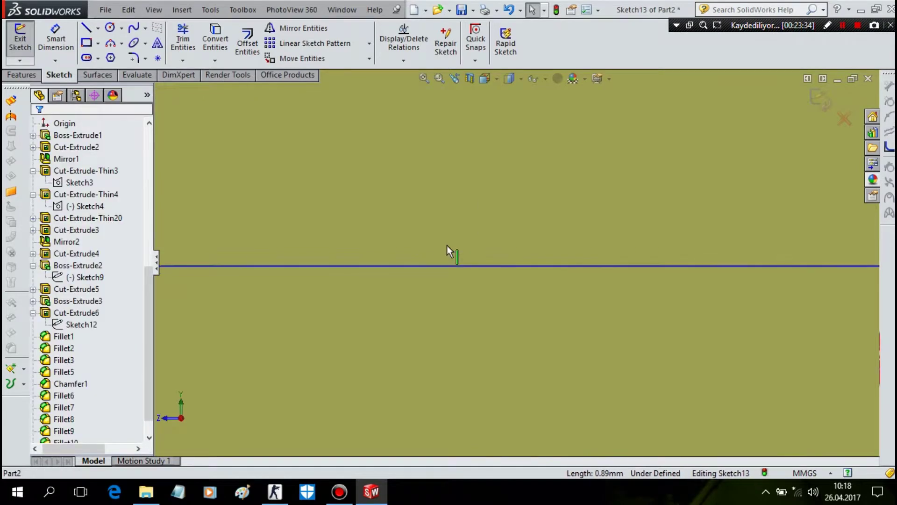
scroll(441, 242, up, 3)
- Draw a second rectangle below the upper one and place the upper rectangle 1.35 above the bottom edge
click(88, 42)
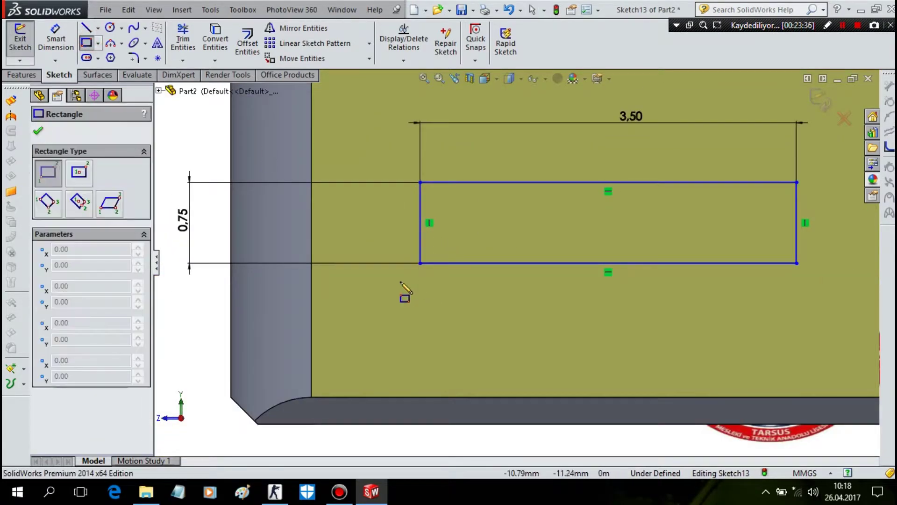
click(420, 277)
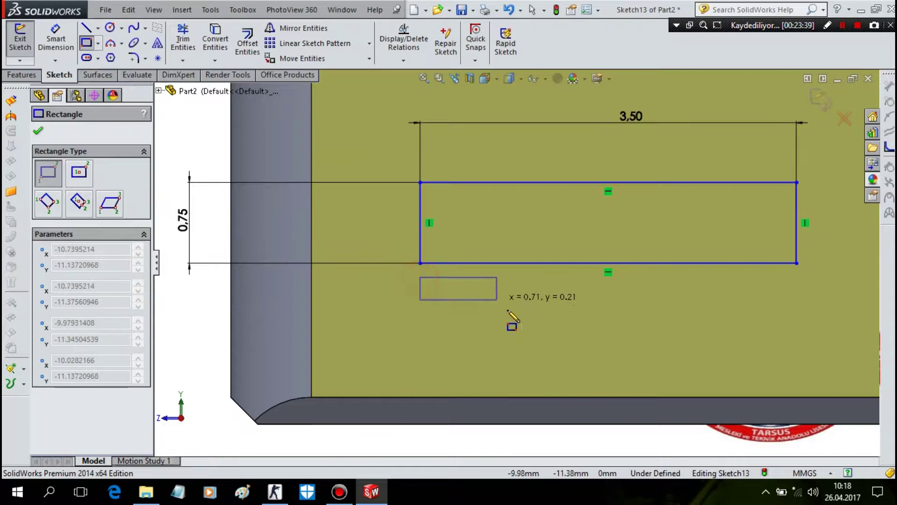
click(555, 300)
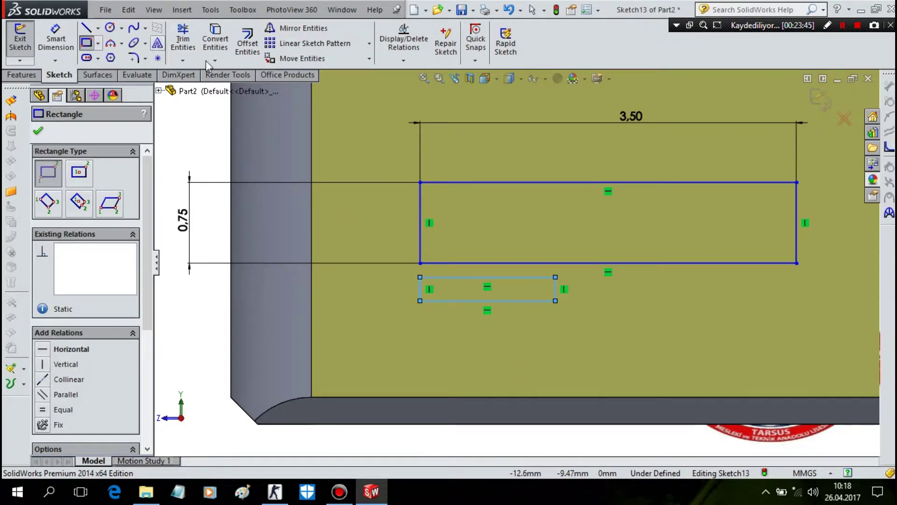
click(55, 36)
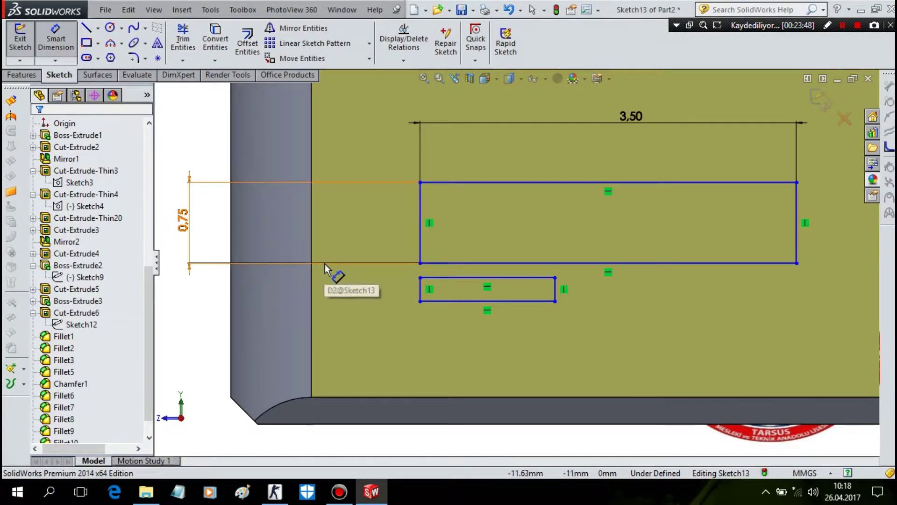
click(441, 264)
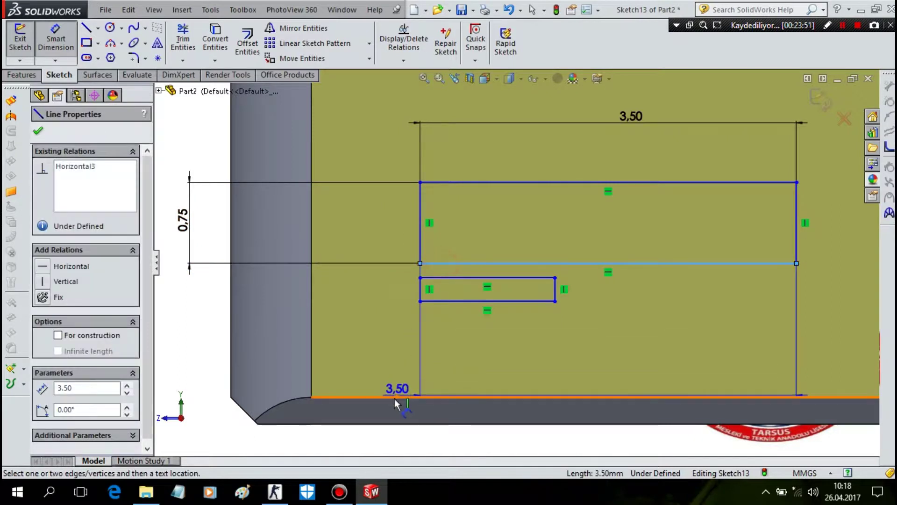
click(386, 424)
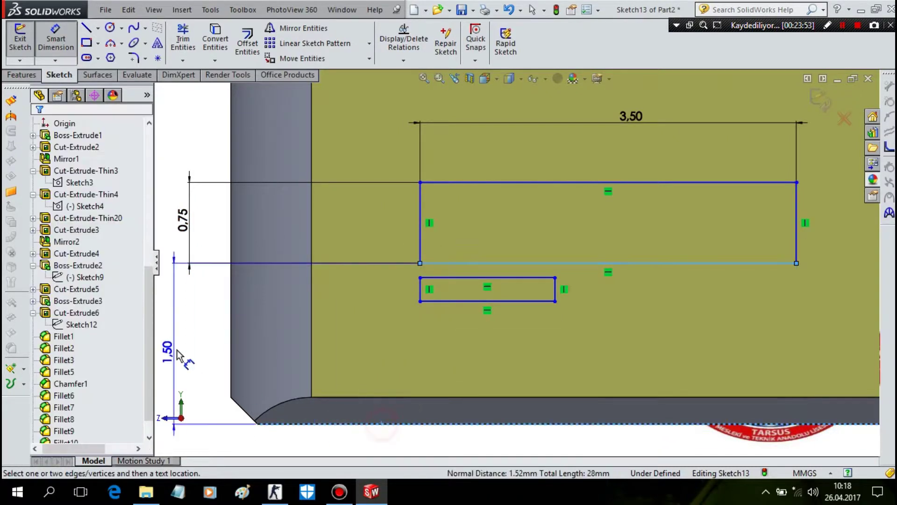
click(178, 353)
text(1,35)
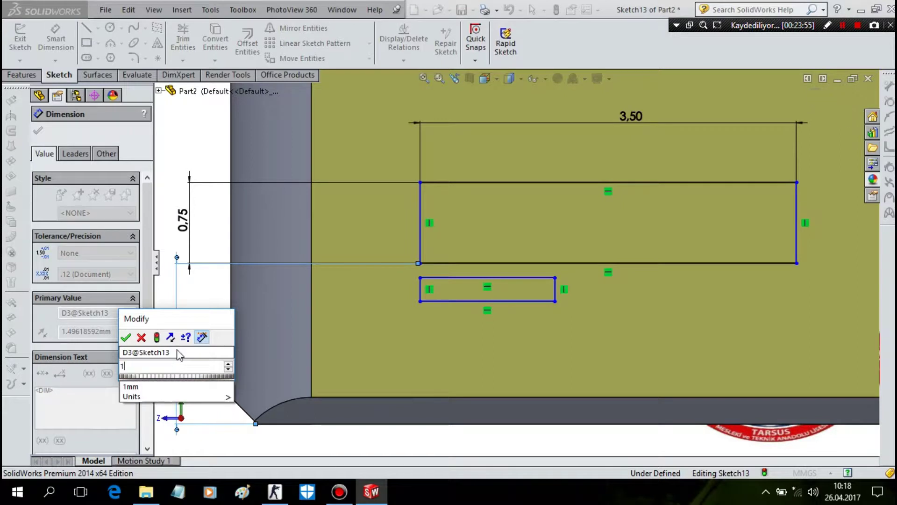
key(Return)
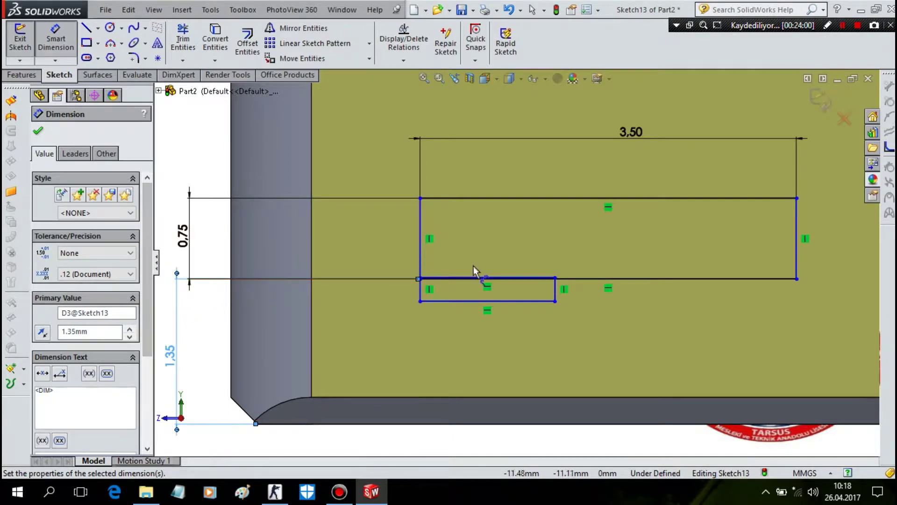
- Dimension the small rectangle's height to 0.25
click(423, 294)
click(379, 292)
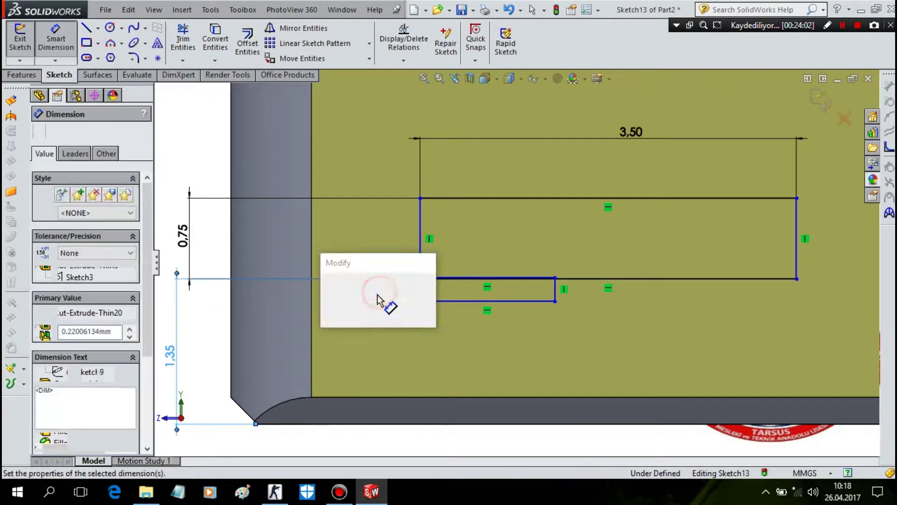
text(0,25)
key(Return)
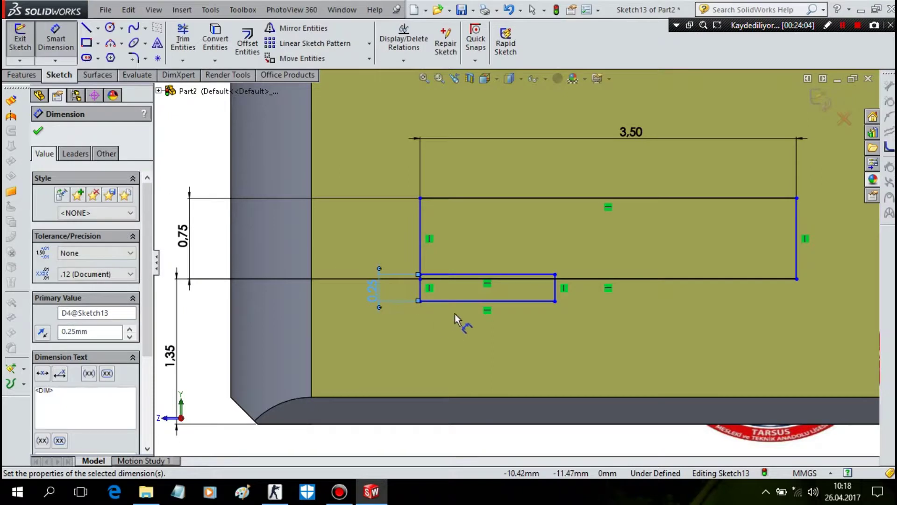
scroll(455, 313, down, 5)
- Offset the small rectangle's top edge 0.25 below the horizontal centerline
click(456, 222)
click(452, 232)
click(242, 215)
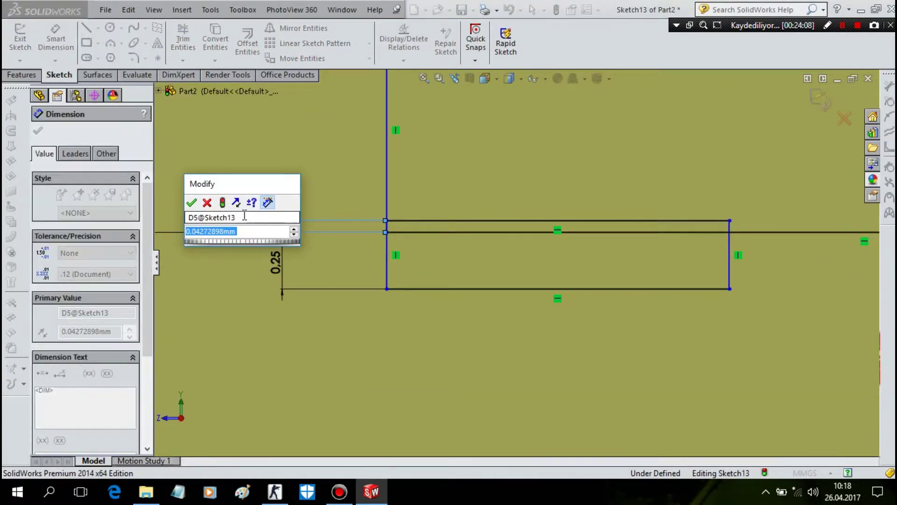
text(=)
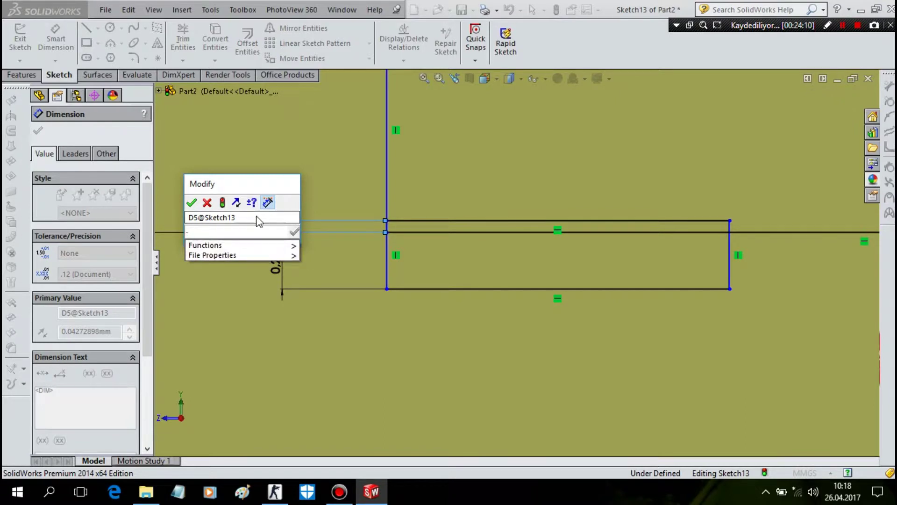
text(0,255)
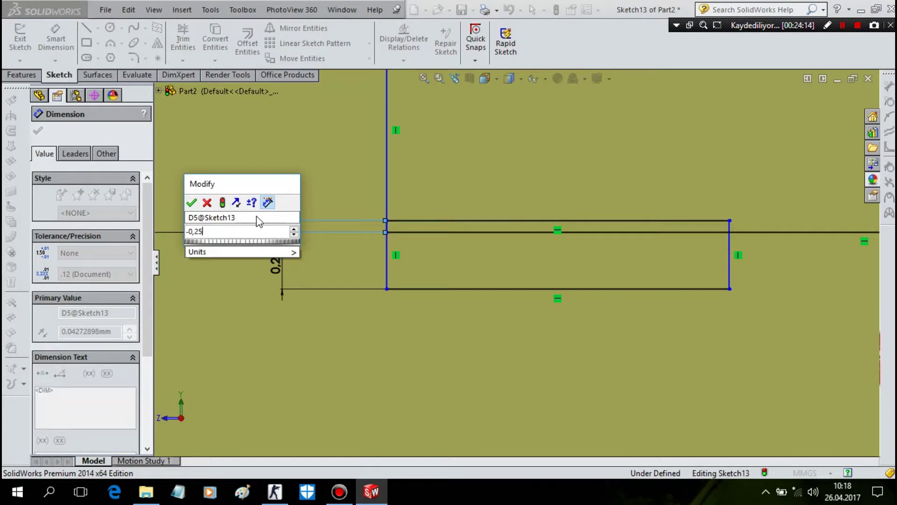
key(Return)
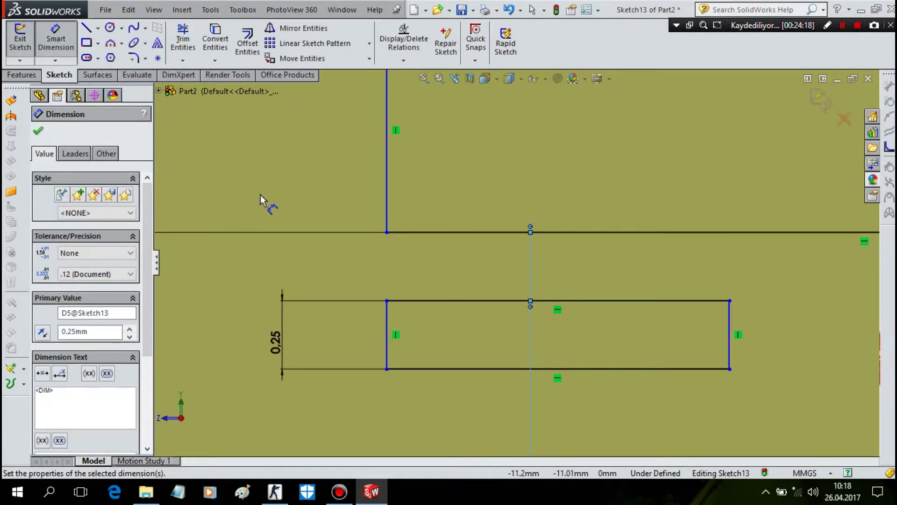
scroll(260, 194, down, 1)
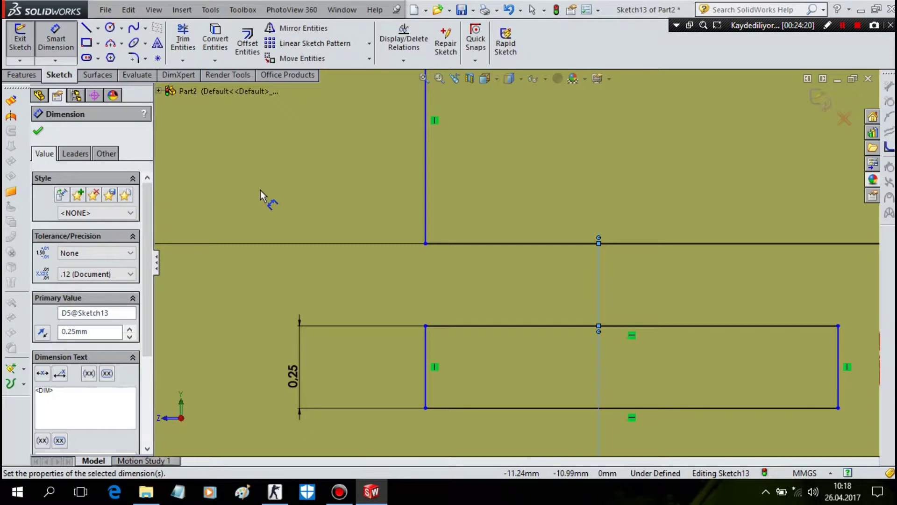
key(z)
key(z)
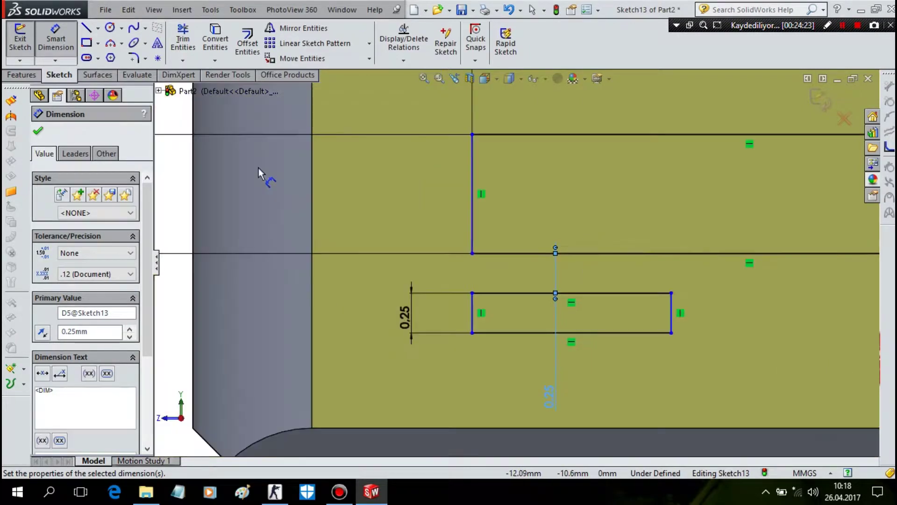
key(z)
key(Escape)
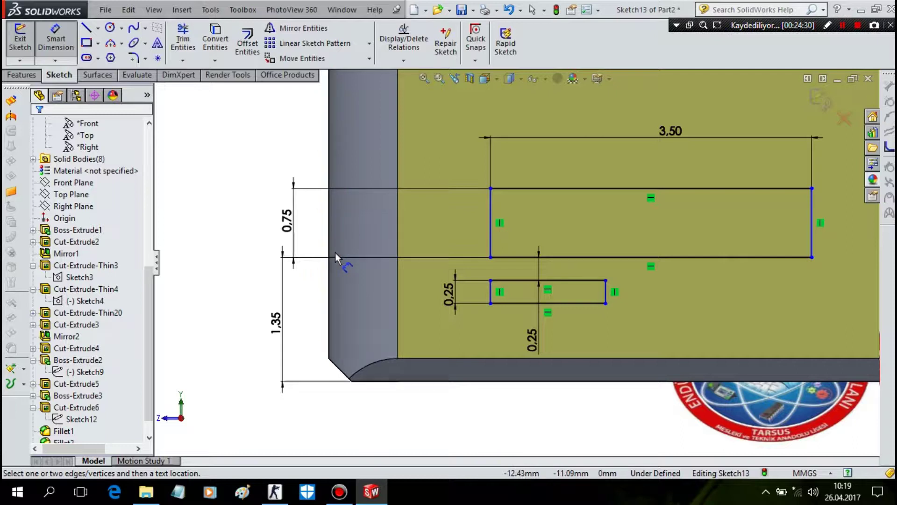
- Dimension the small rectangle's left line 1.25 from the part's left edge
click(329, 240)
click(490, 233)
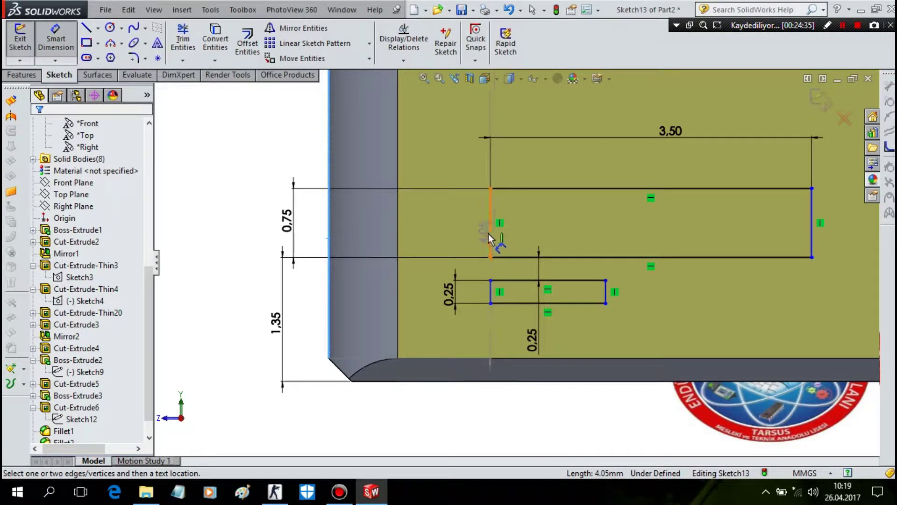
click(434, 393)
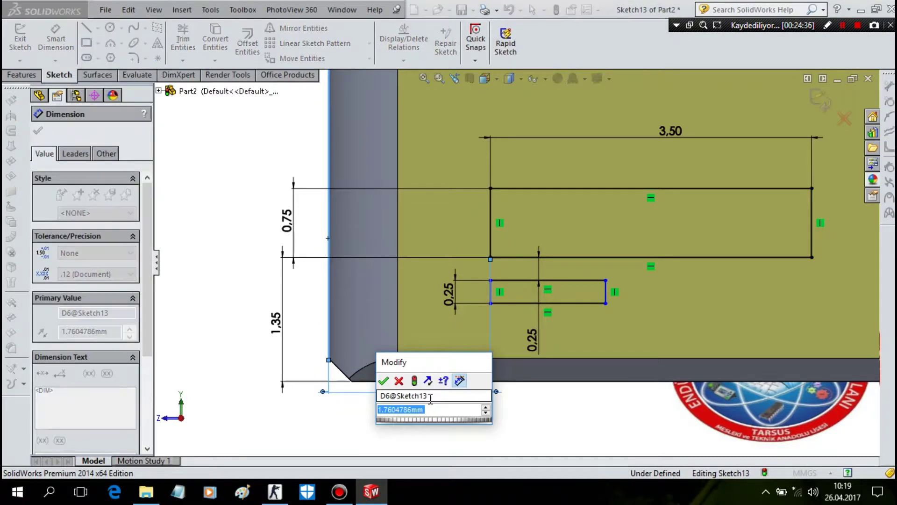
text(1,25)
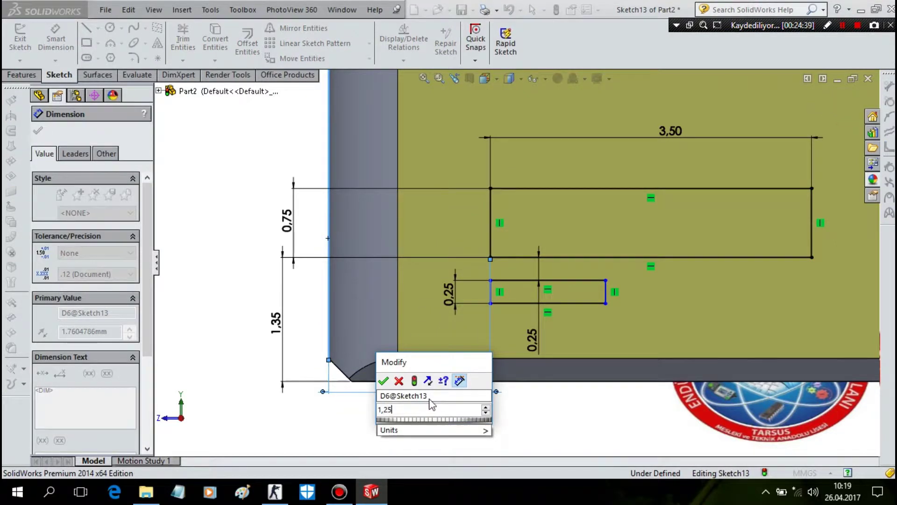
key(Return)
key(Escape)
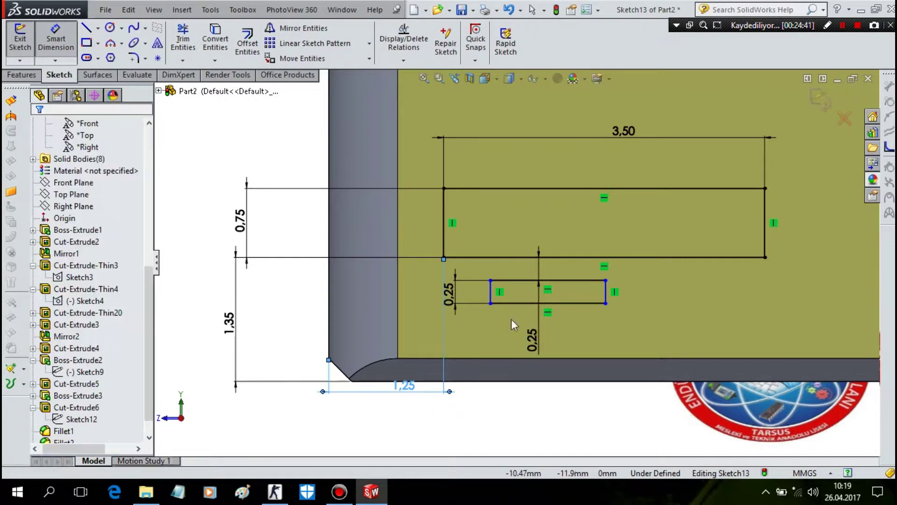
key(Escape)
- Add a Vertical relation between the small rectangle's upper-left corner and the large rectangle's lower-left corner
click(490, 292)
ctrl+click(444, 245)
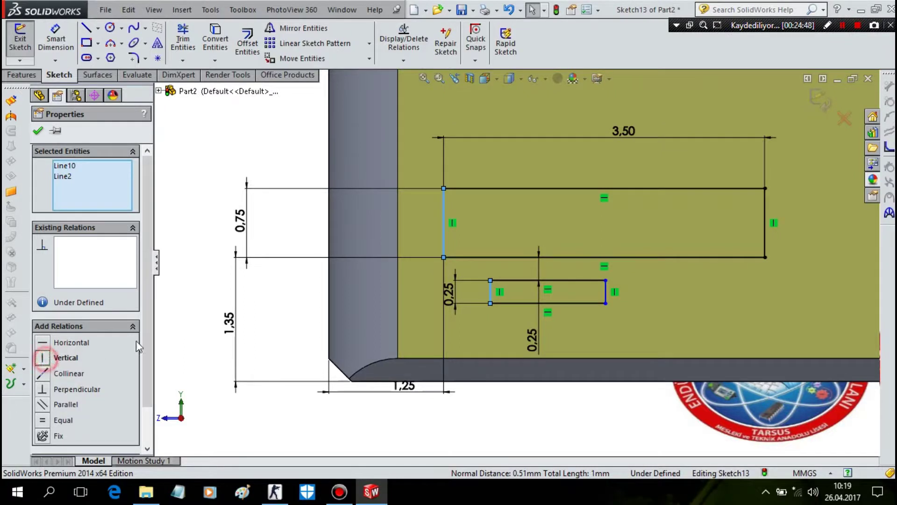
key(Escape)
drag(490, 295, 443, 257)
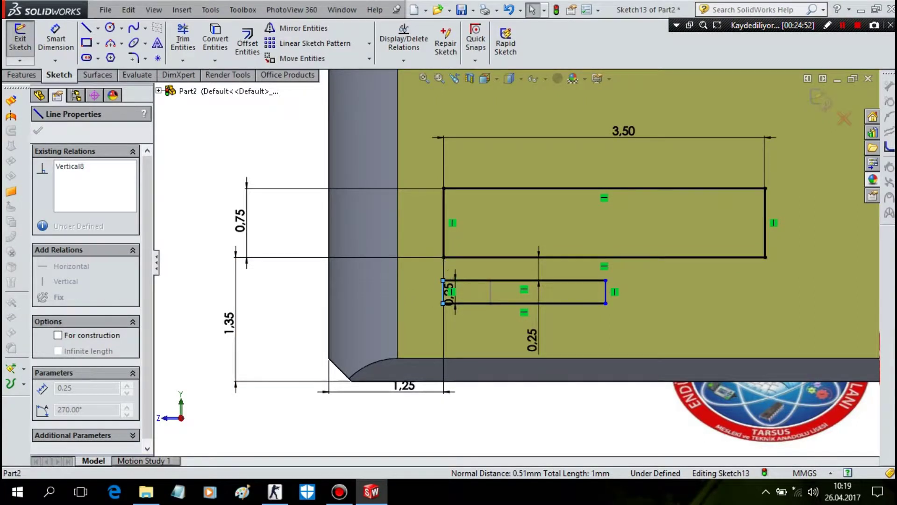
key(Escape)
click(443, 279)
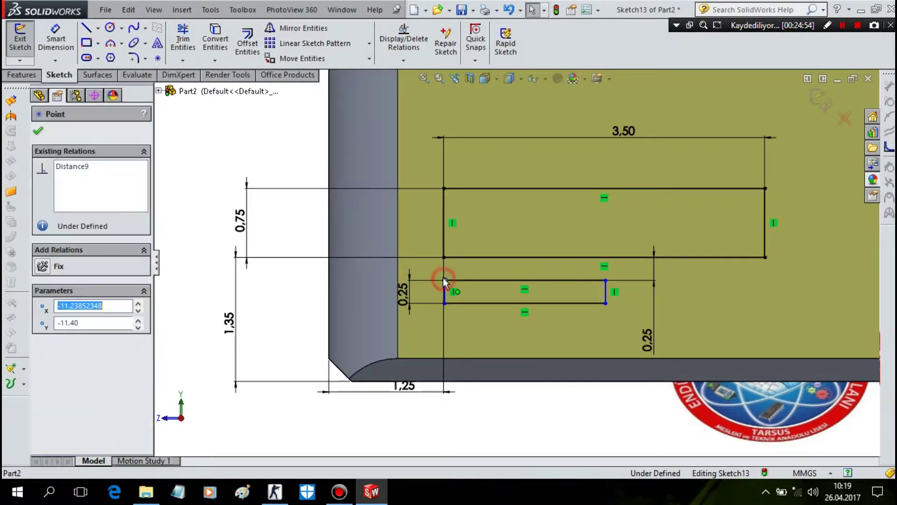
ctrl+click(443, 257)
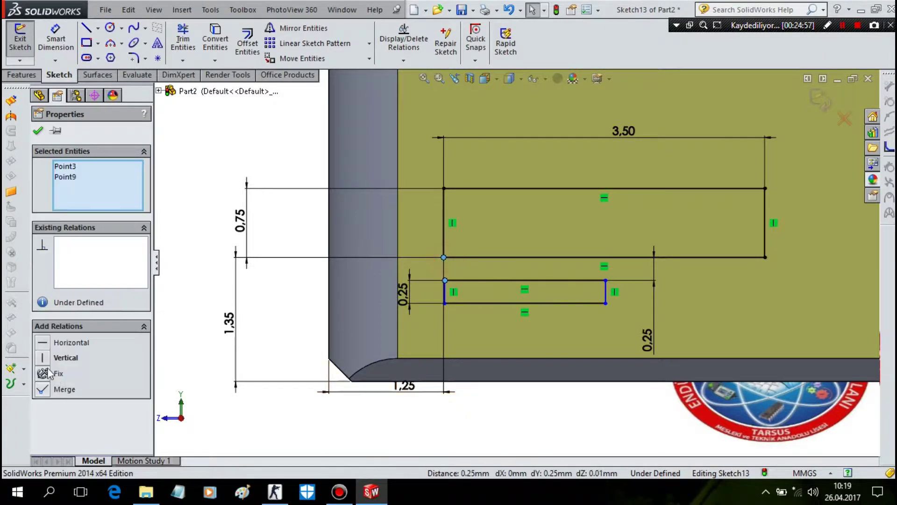
click(46, 360)
key(Escape)
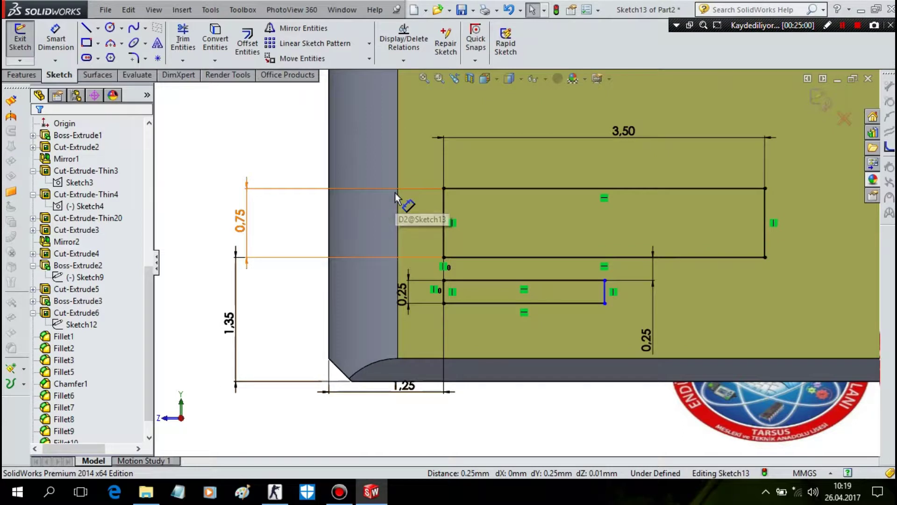
- Dimension the small rectangle's width to 2, fully defining Sketch13
key(d)
click(520, 303)
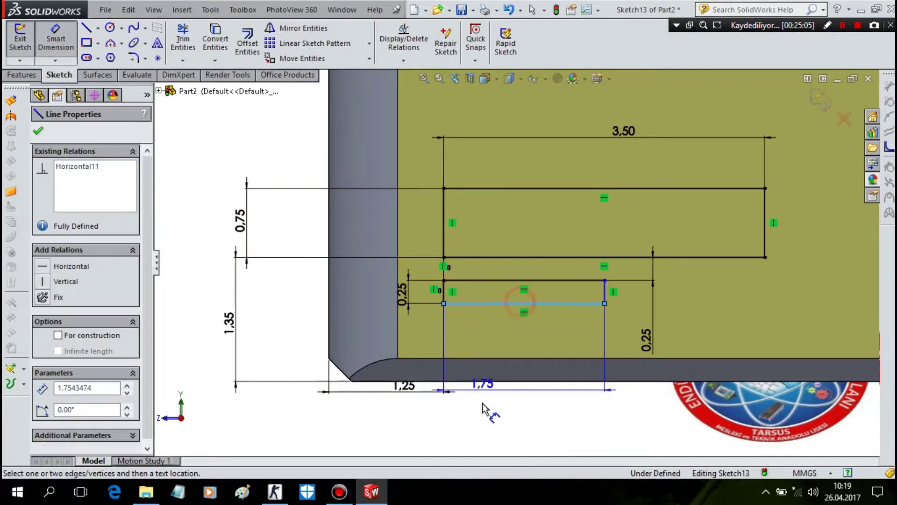
click(481, 403)
key(Return)
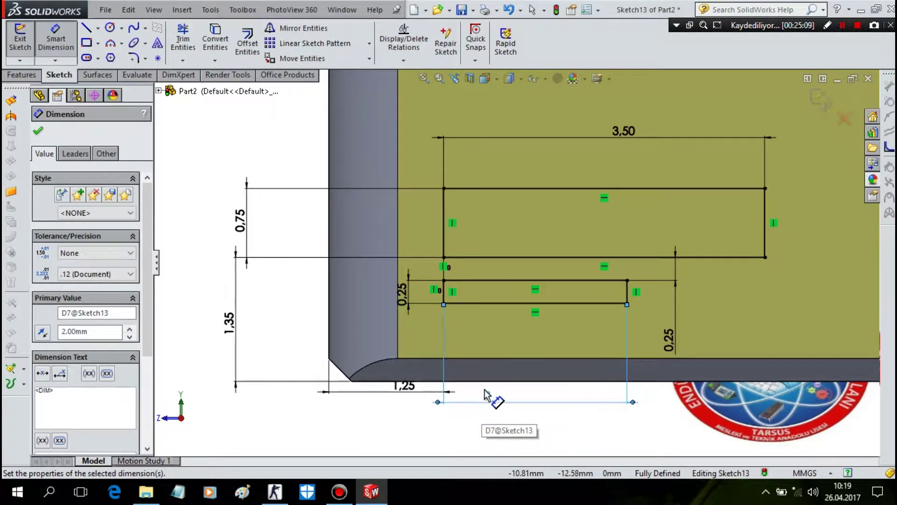
key(Escape)
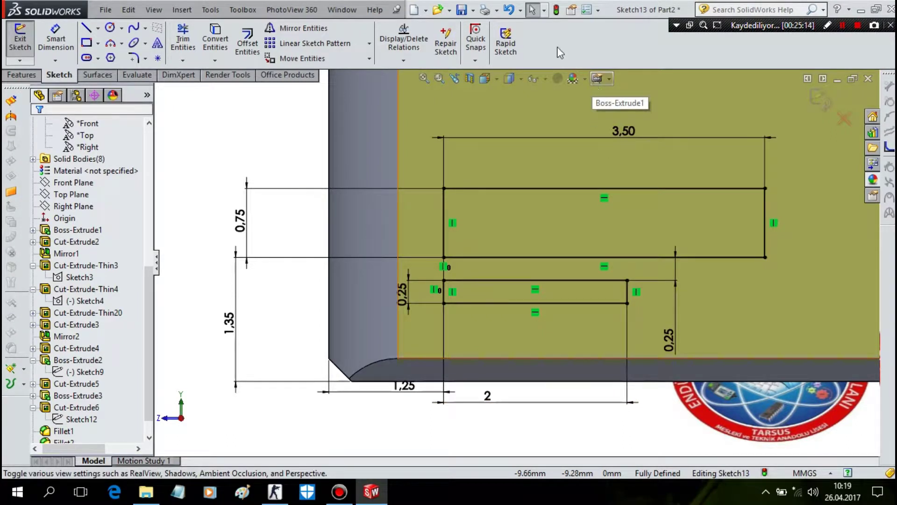
- Extrude-cut both Sketch13 rectangles Blind 0.12 mm deep with a 40° draft
click(28, 77)
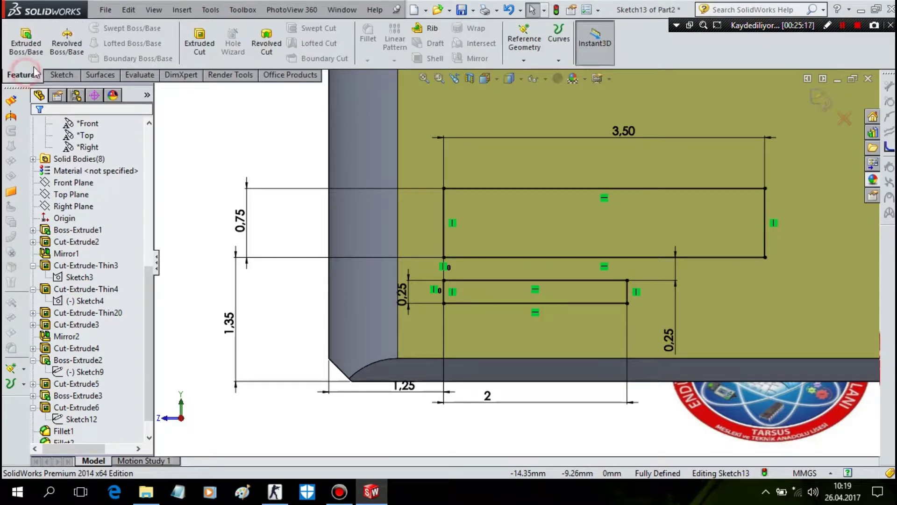
click(198, 40)
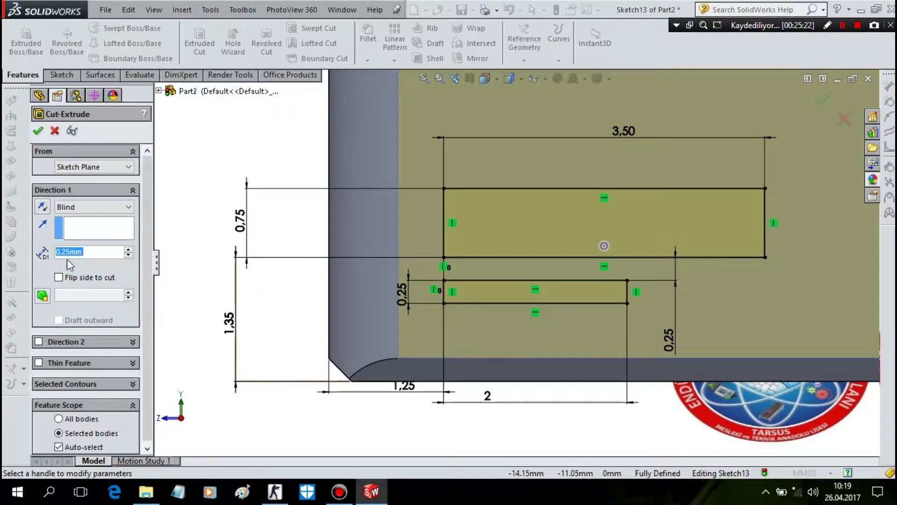
text(0,12)
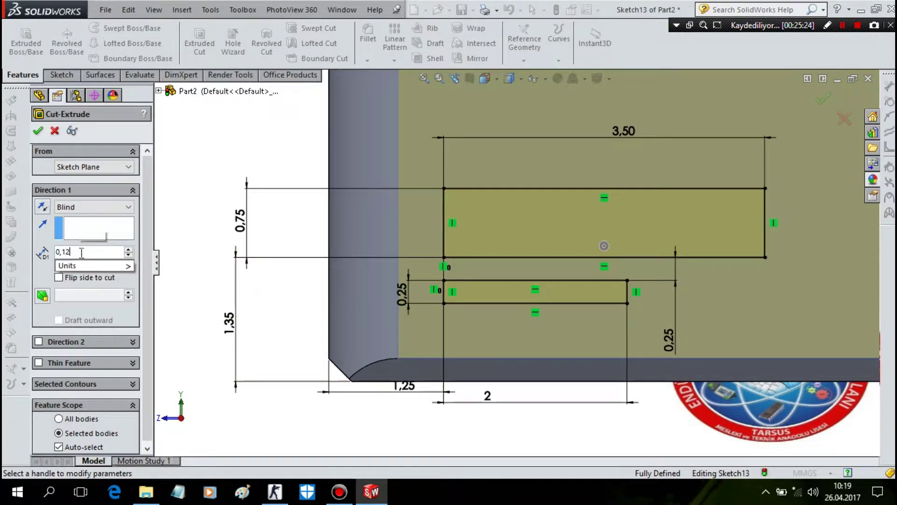
click(75, 297)
click(46, 296)
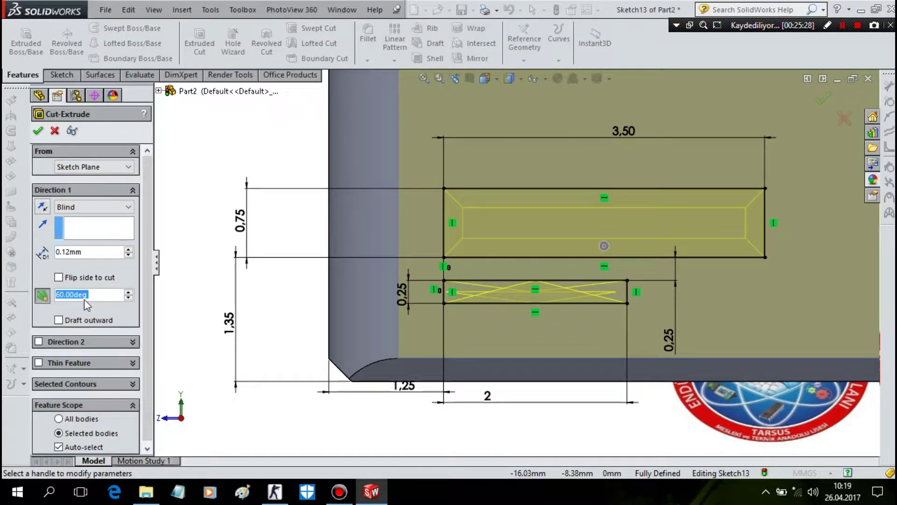
text(20)
key(Return)
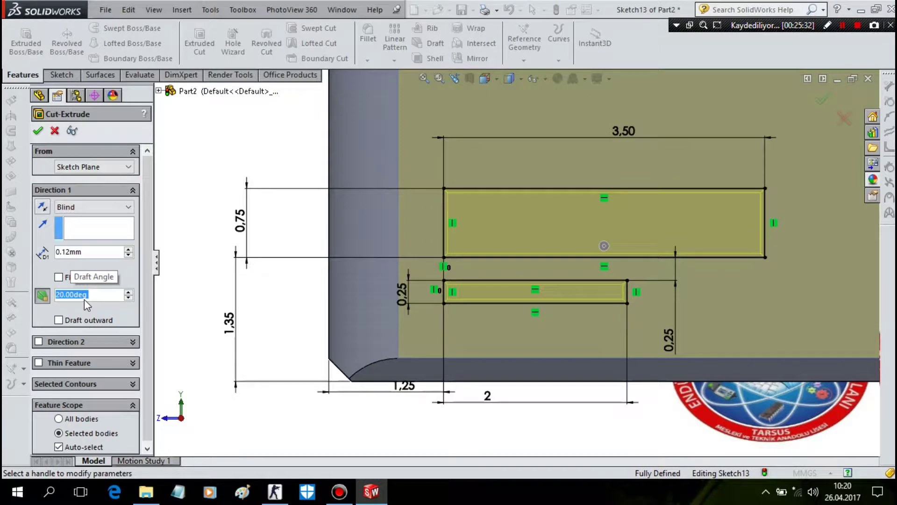
text(4)
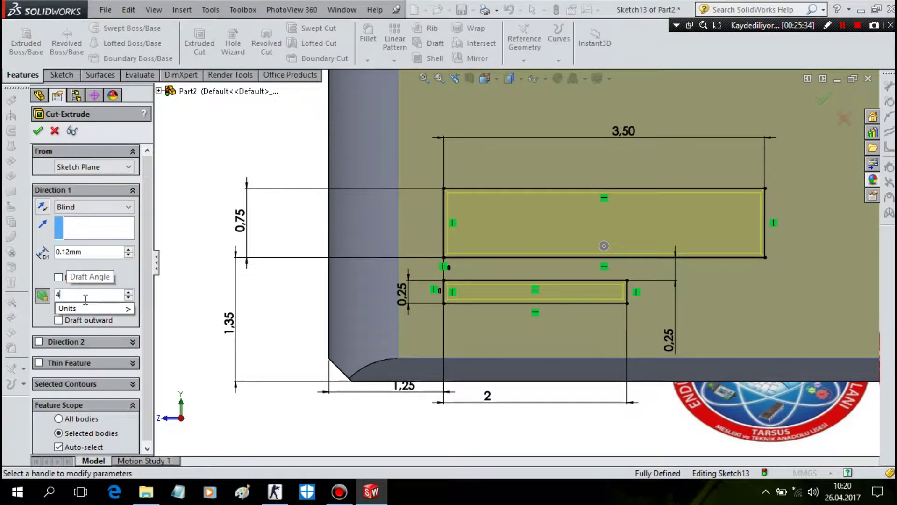
text(0)
key(Return)
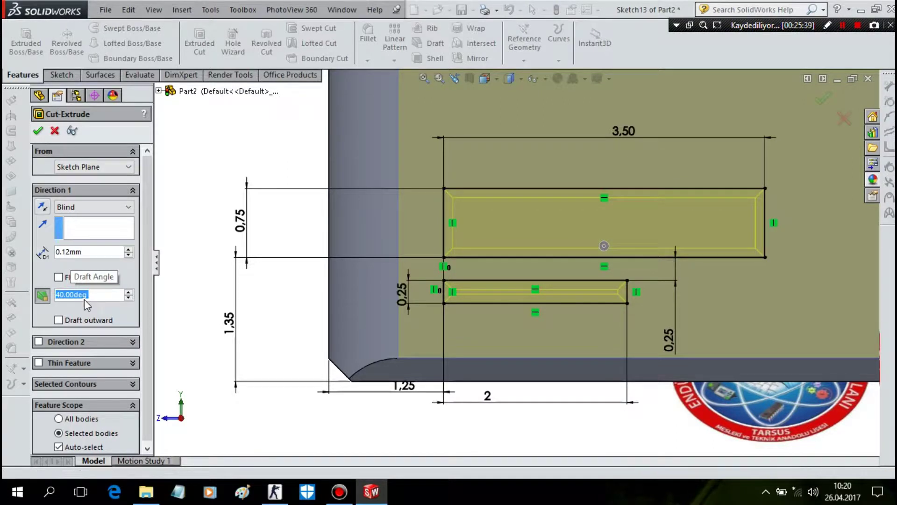
key(Return)
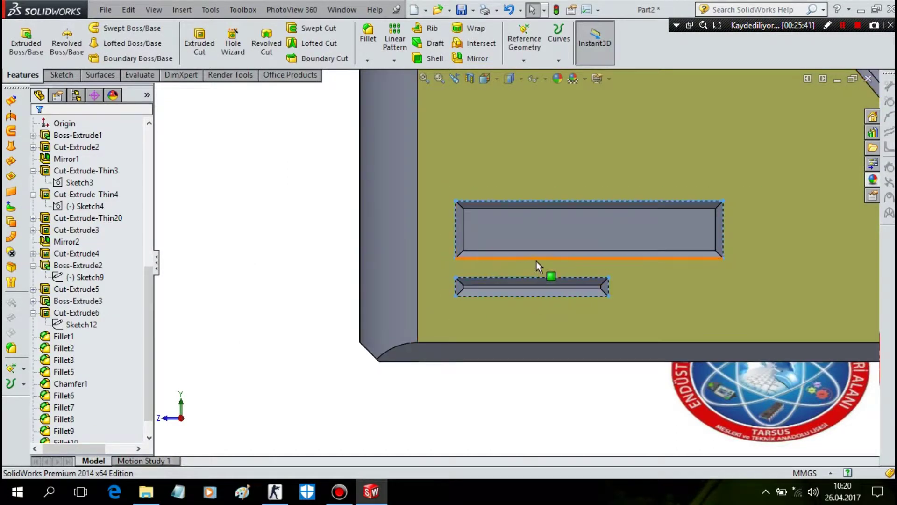
- Delete the Cut-Extrude7 feature
scroll(537, 256, down, 3)
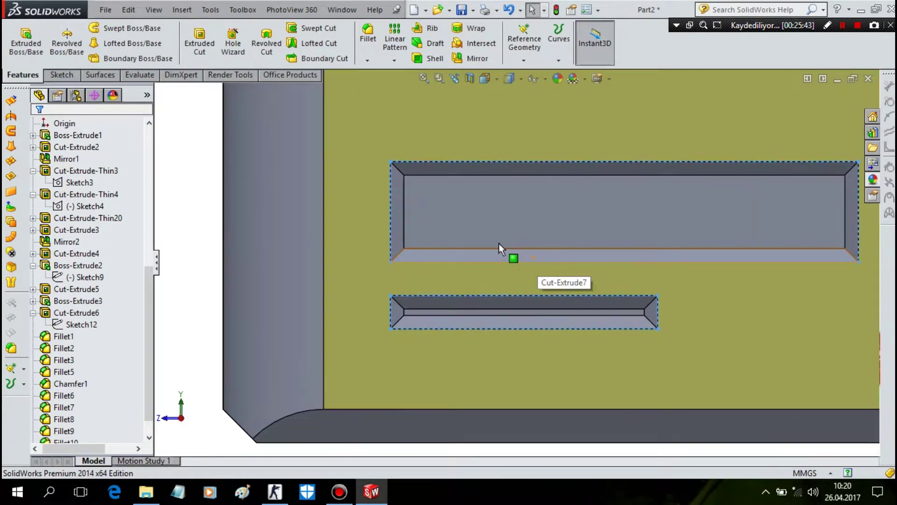
right_click(86, 431)
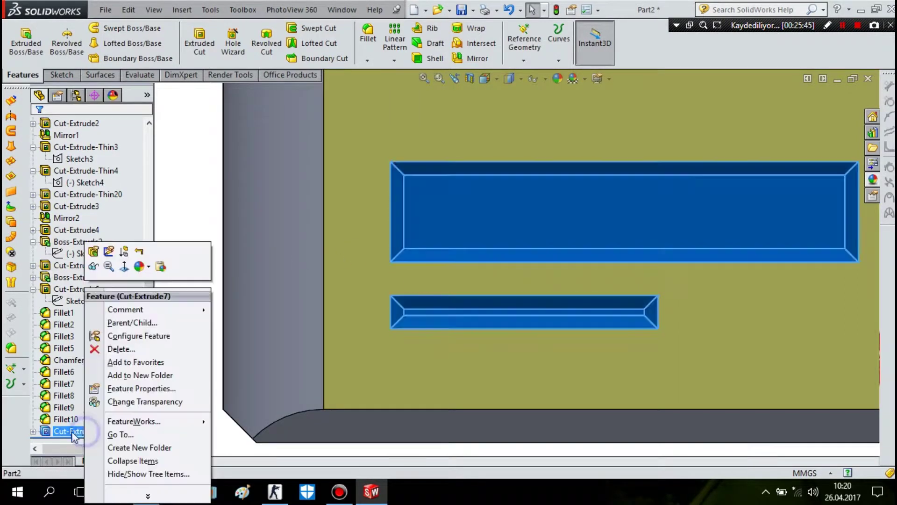
click(133, 345)
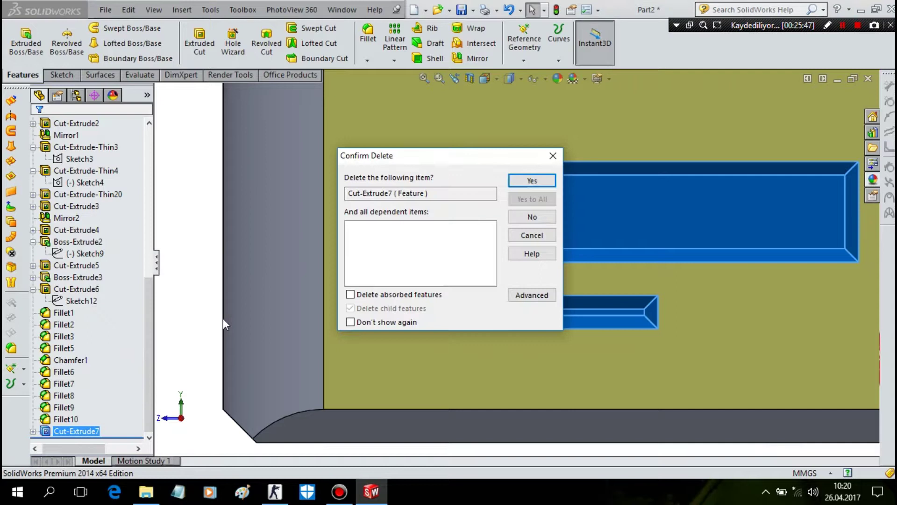
click(529, 181)
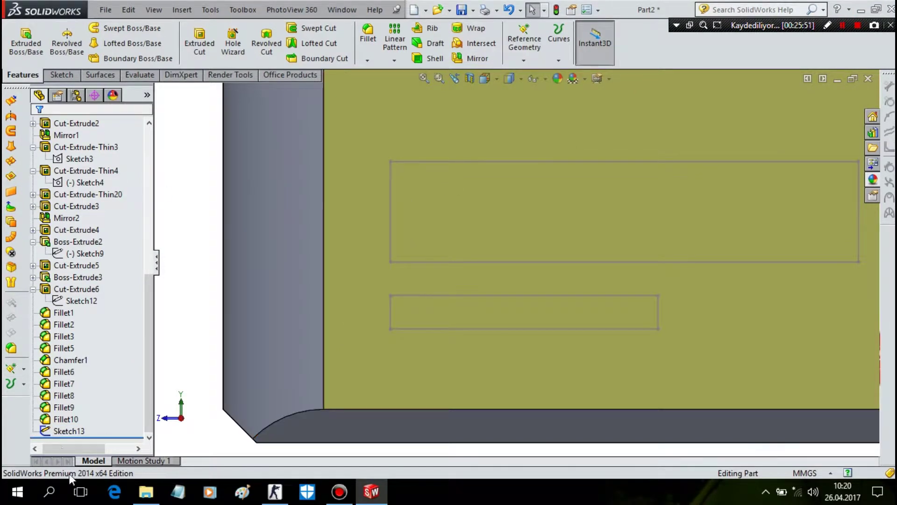
- Boss-extrude Sketch13 rectangles 0.12 mm outward with a 40° draft
right_click(70, 431)
click(82, 263)
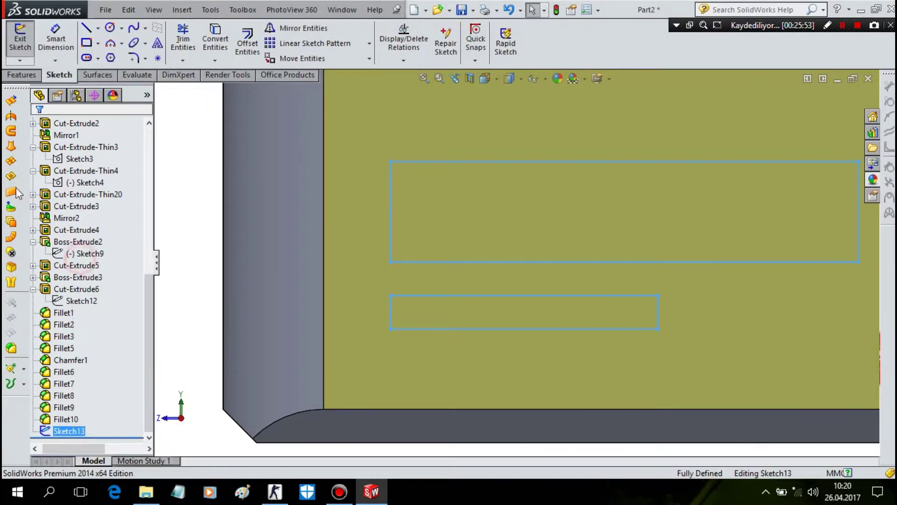
click(21, 75)
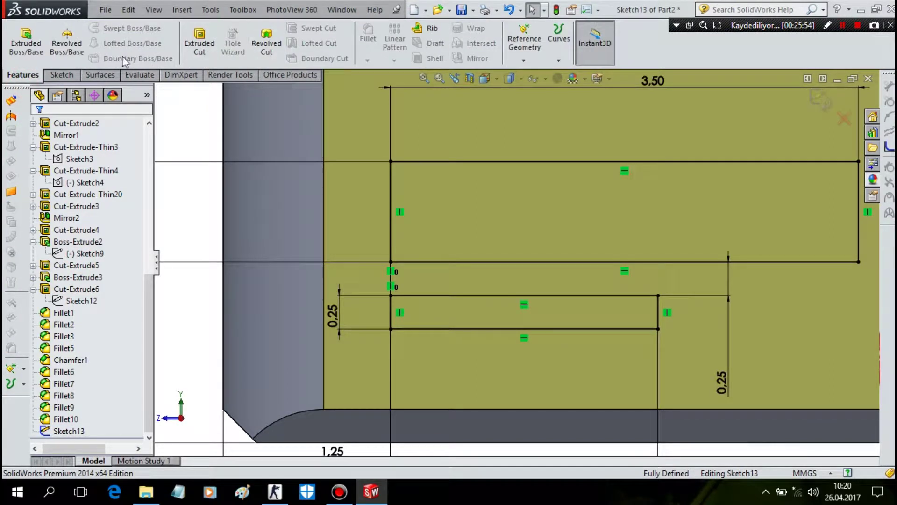
click(26, 42)
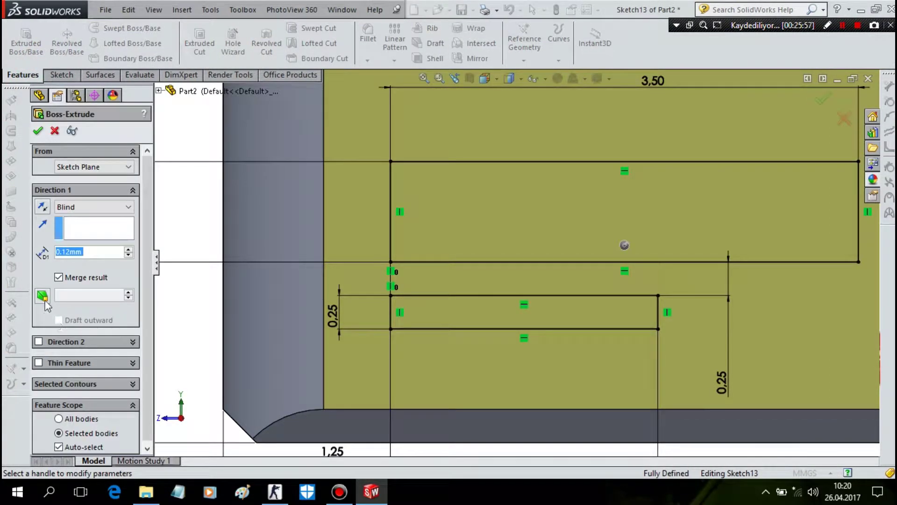
click(42, 295)
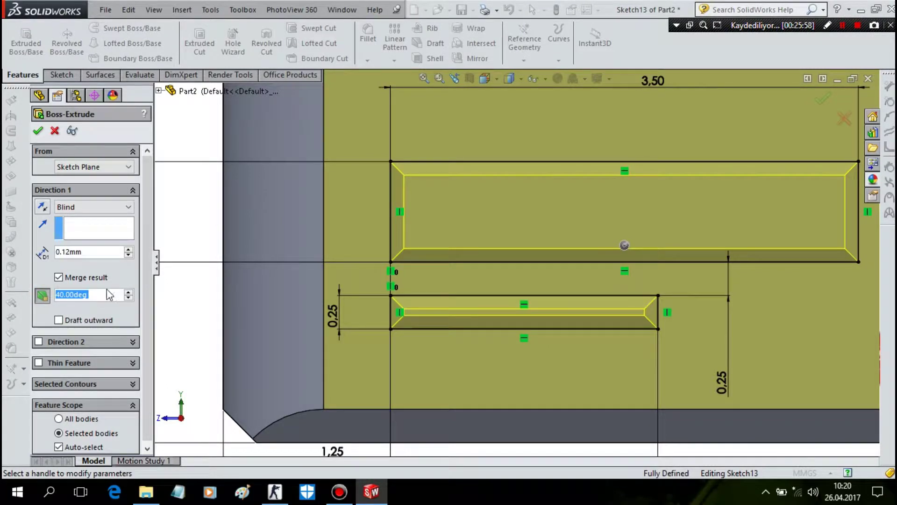
click(38, 131)
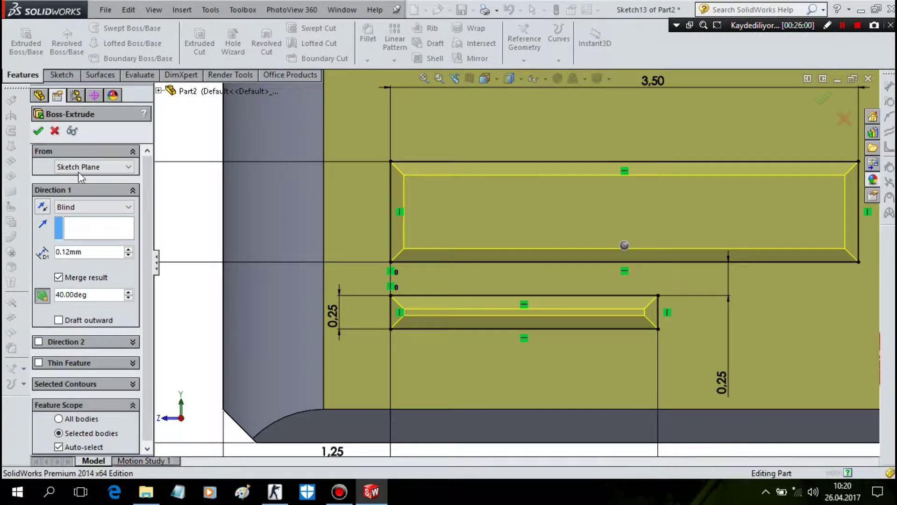
scroll(402, 280, up, 2)
- Mirror Boss-Extrude4 across the Front Plane, creating Mirror3 on the opposite lower-front corner
scroll(402, 278, up, 3)
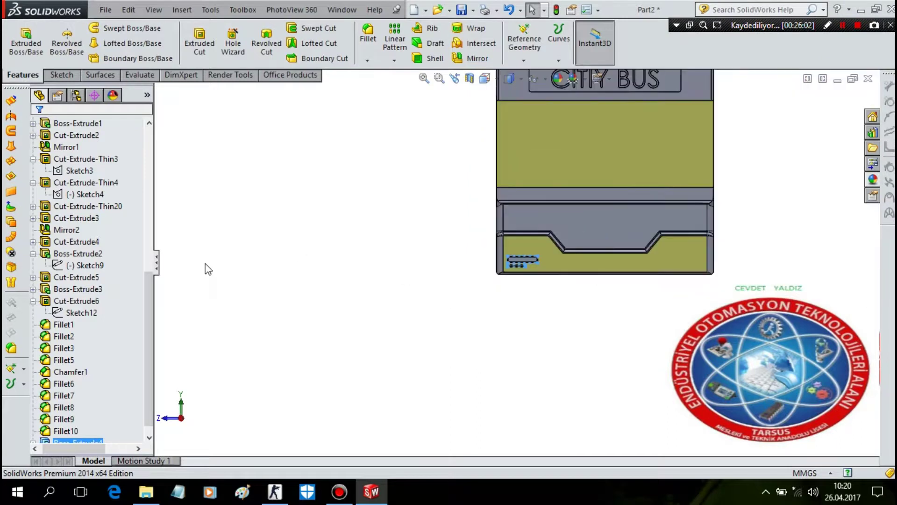
scroll(542, 266, up, 2)
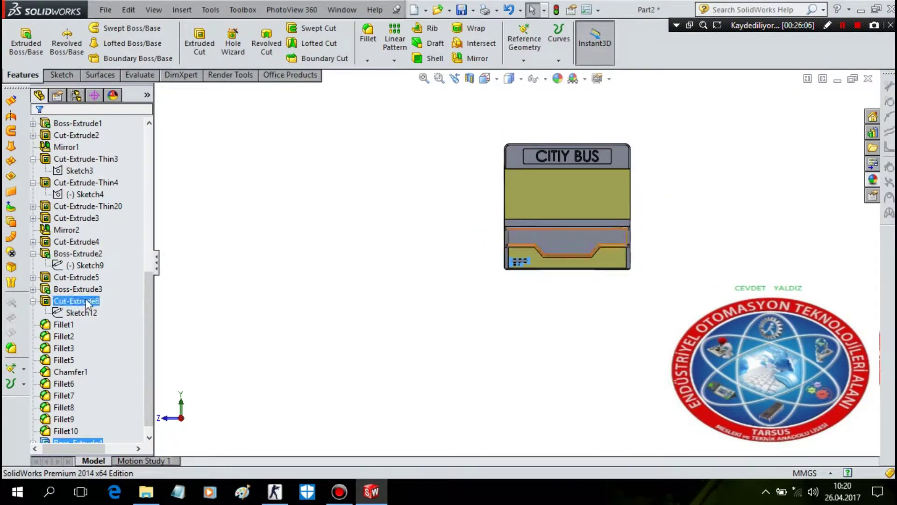
drag(145, 291, 165, 156)
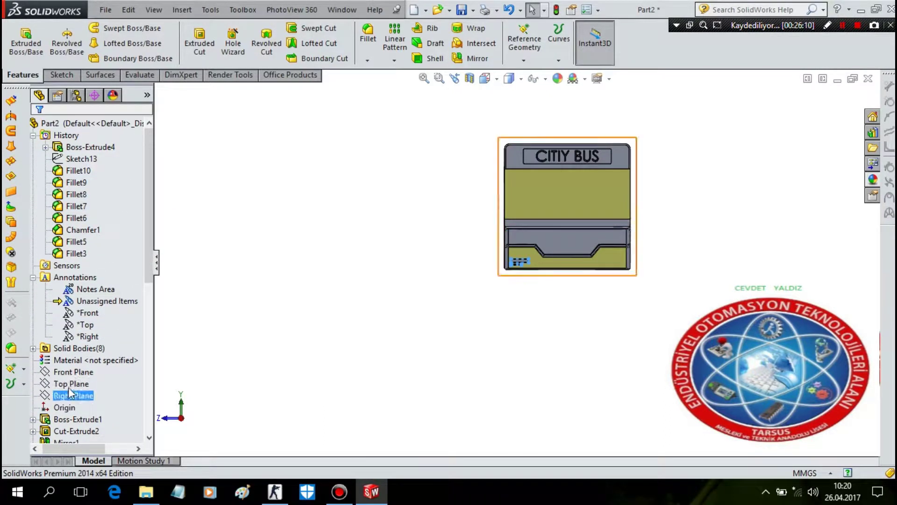
click(70, 372)
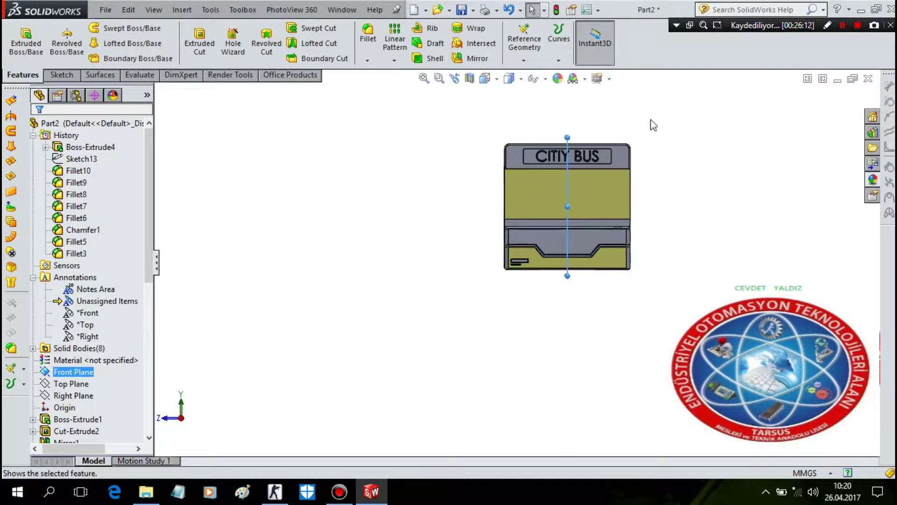
scroll(561, 197, down, 5)
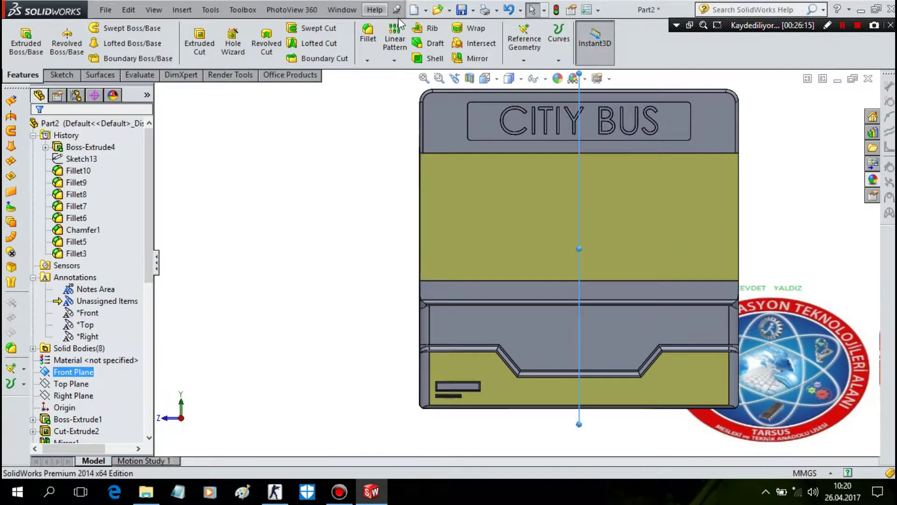
click(472, 58)
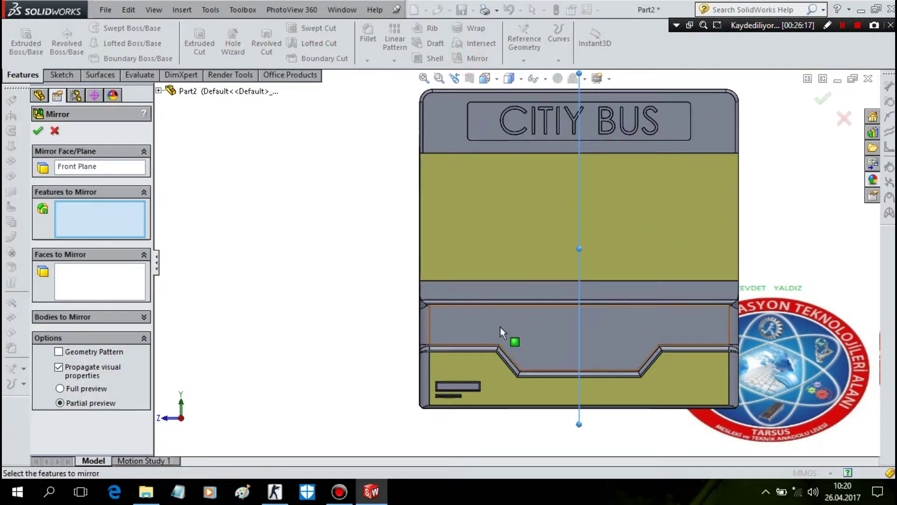
scroll(500, 355, down, 3)
scroll(467, 392, down, 2)
click(439, 378)
scroll(462, 369, up, 4)
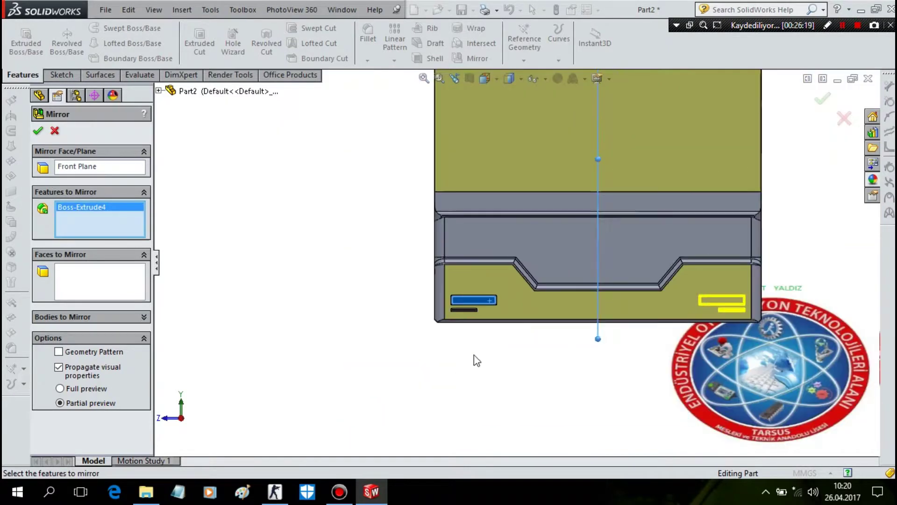
click(39, 132)
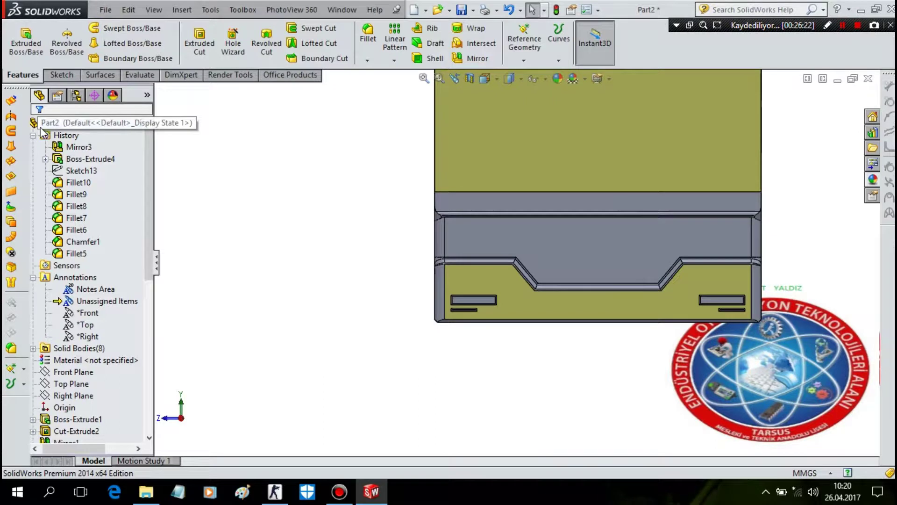
click(42, 137)
click(85, 109)
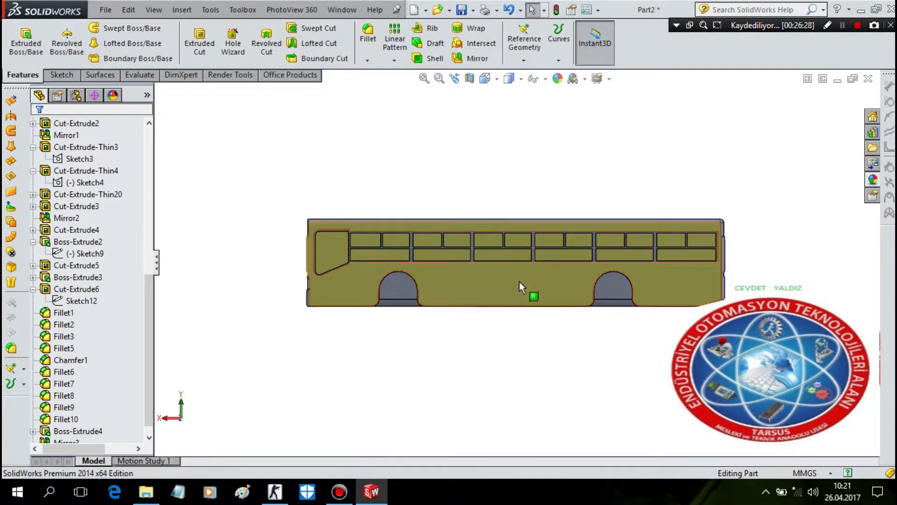
- Start a new sketch on the bus side face and select the rear window outlines
right_click(490, 282)
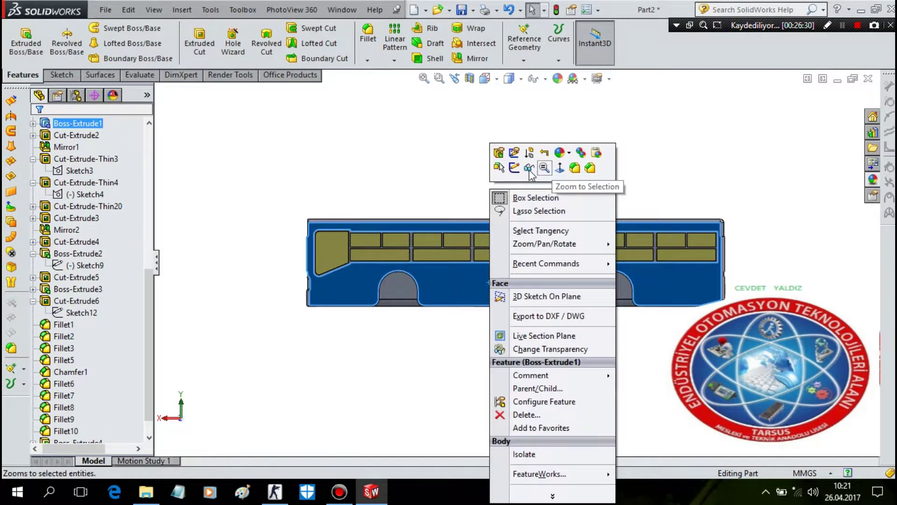
click(514, 167)
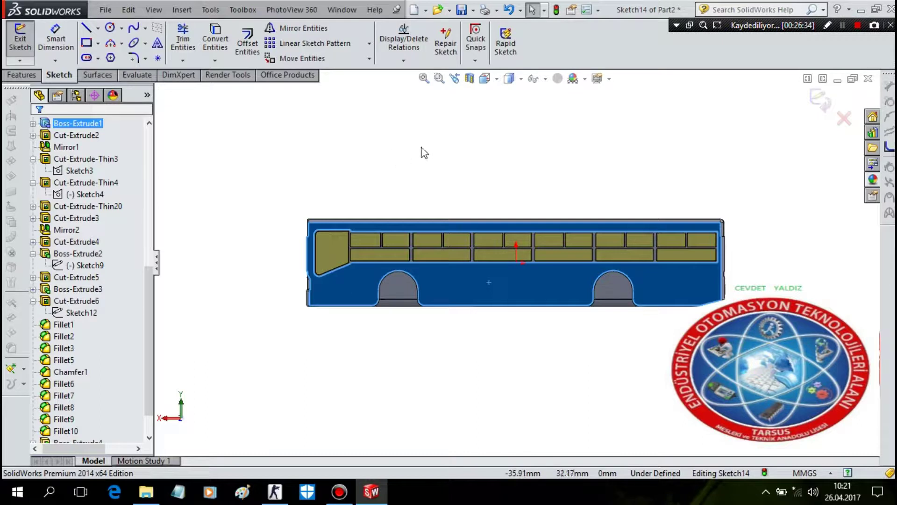
click(682, 177)
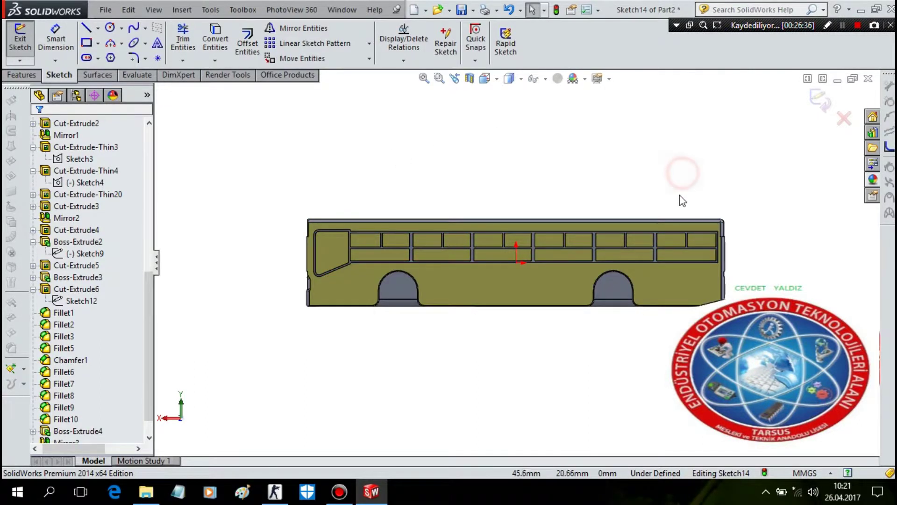
click(700, 240)
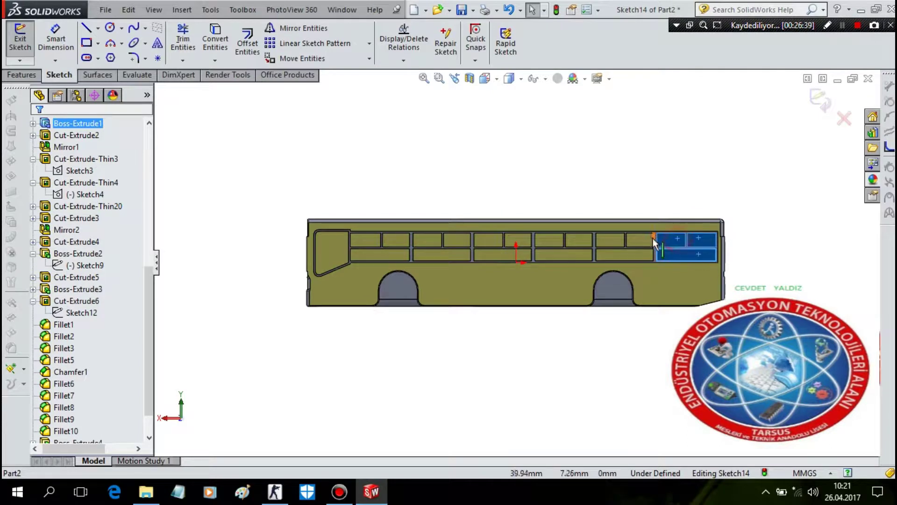
click(615, 257)
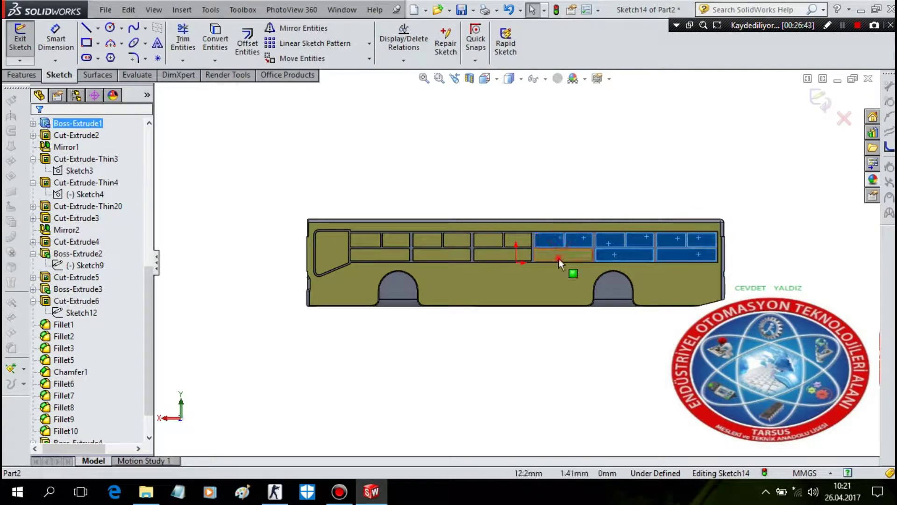
click(524, 255)
click(507, 242)
- Add the middle and front window outline edges to the selection
click(454, 242)
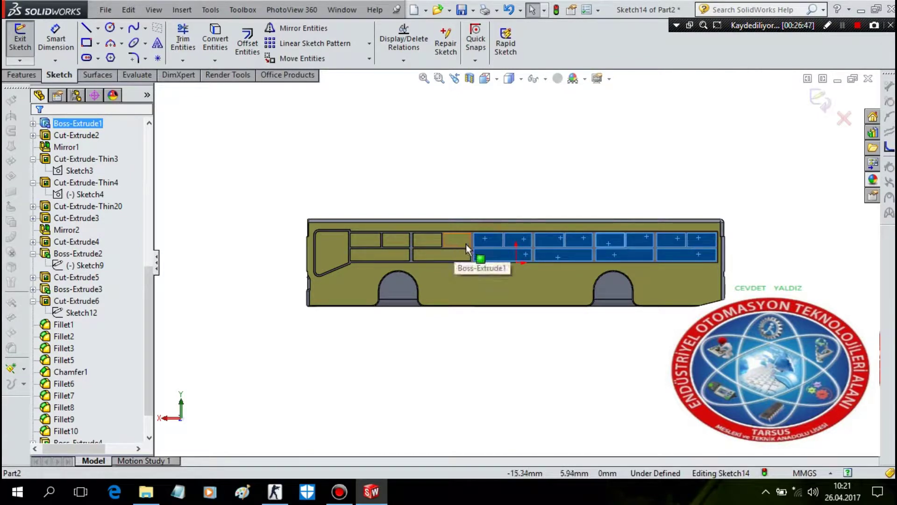
click(396, 239)
click(366, 239)
click(376, 251)
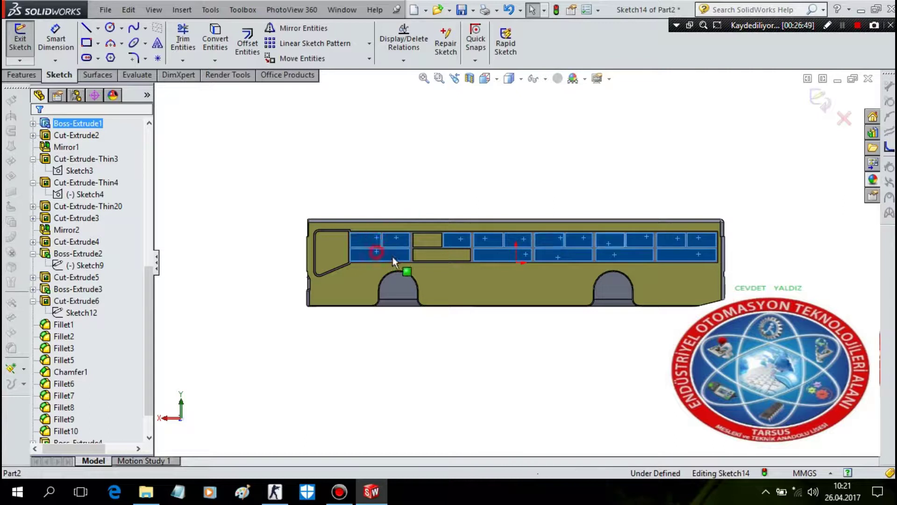
click(428, 241)
click(435, 254)
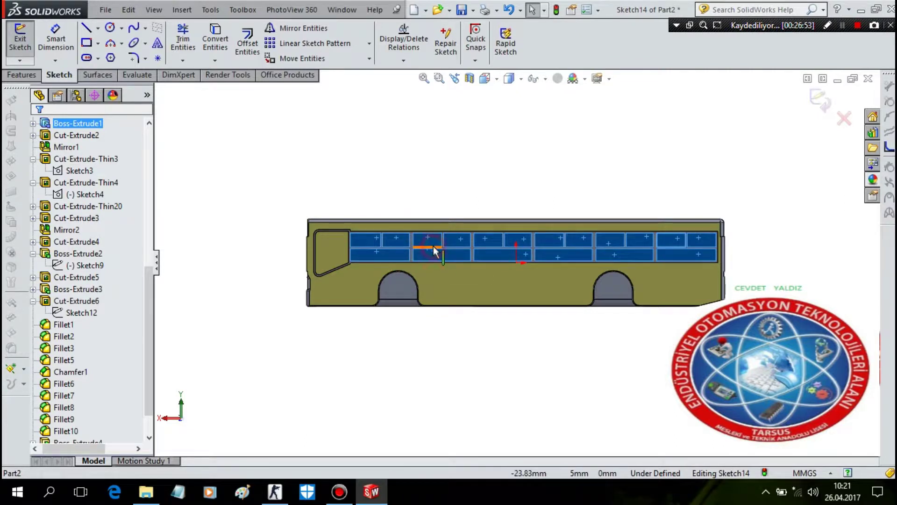
click(433, 247)
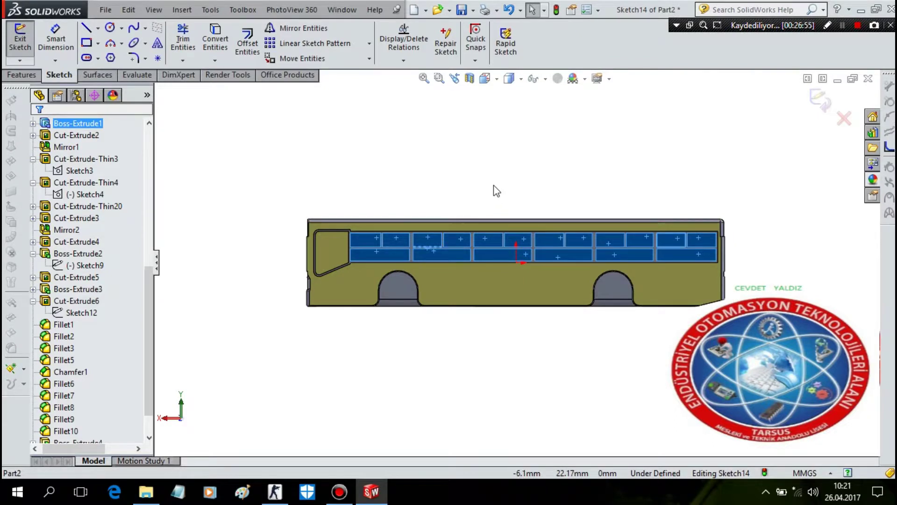
- Convert the selected window edges into Sketch14 lines and start an Extruded Cut
click(217, 47)
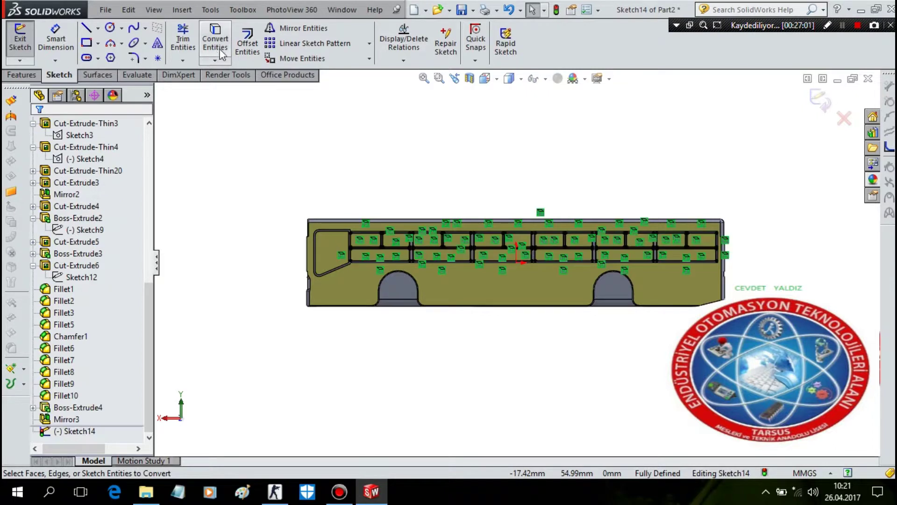
scroll(512, 211, down, 1)
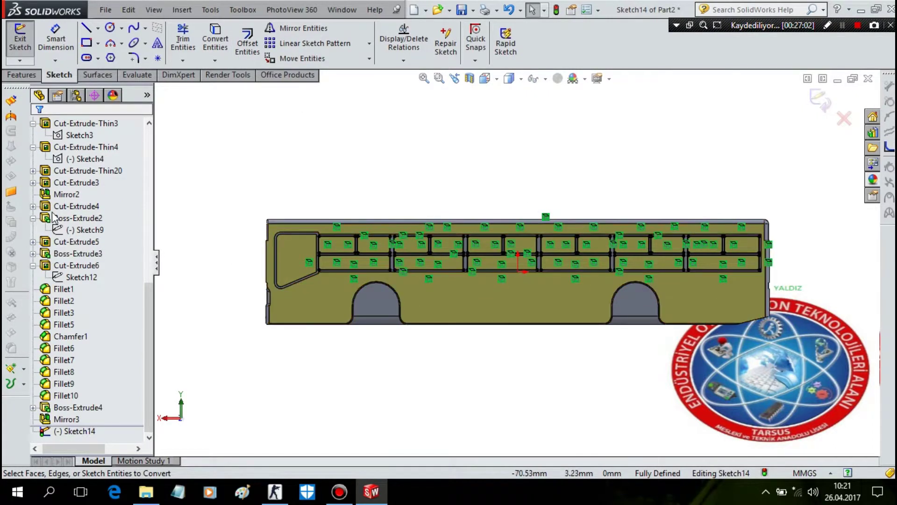
click(29, 76)
click(200, 41)
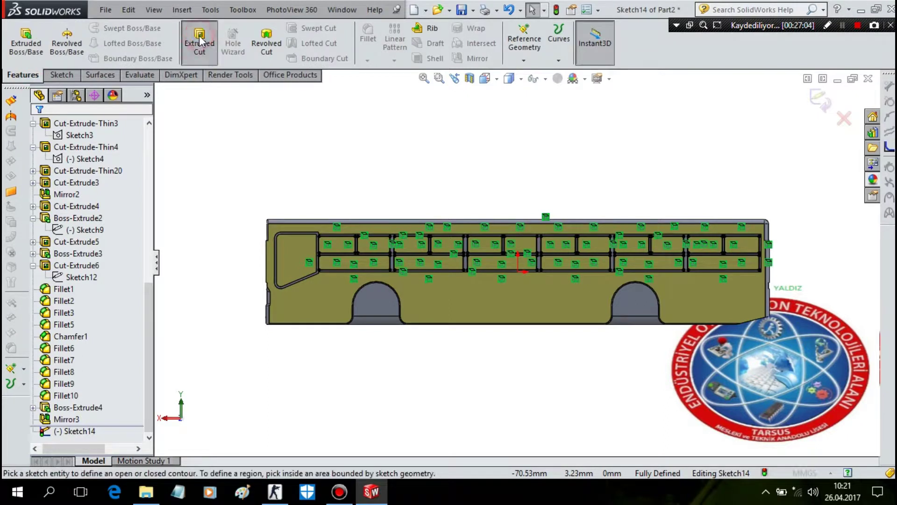
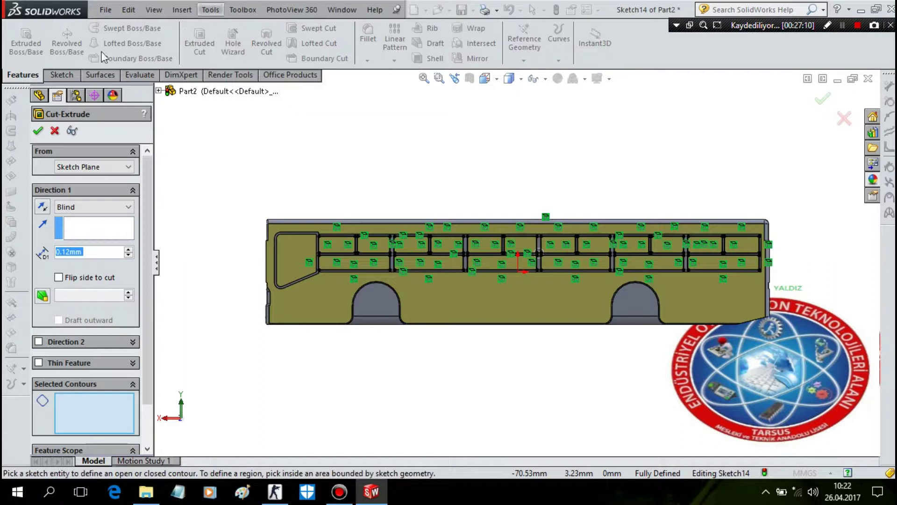
- Select all the side window regions of Sketch14 for the cut
middle_drag(371, 273, 364, 326)
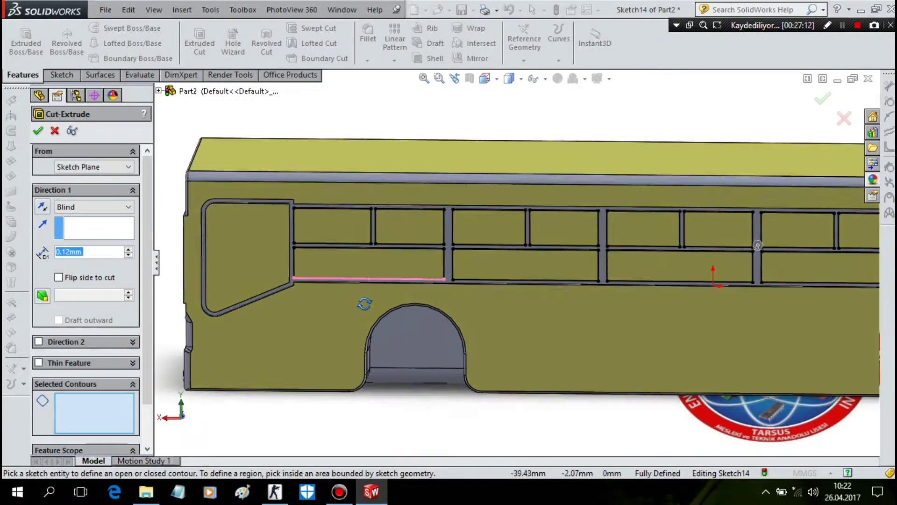
click(394, 292)
click(393, 260)
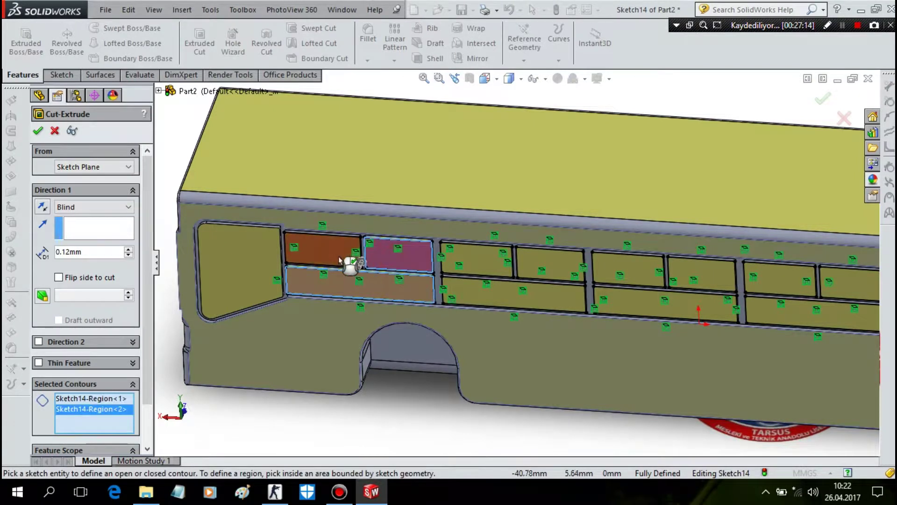
click(327, 250)
click(490, 261)
click(542, 259)
click(542, 294)
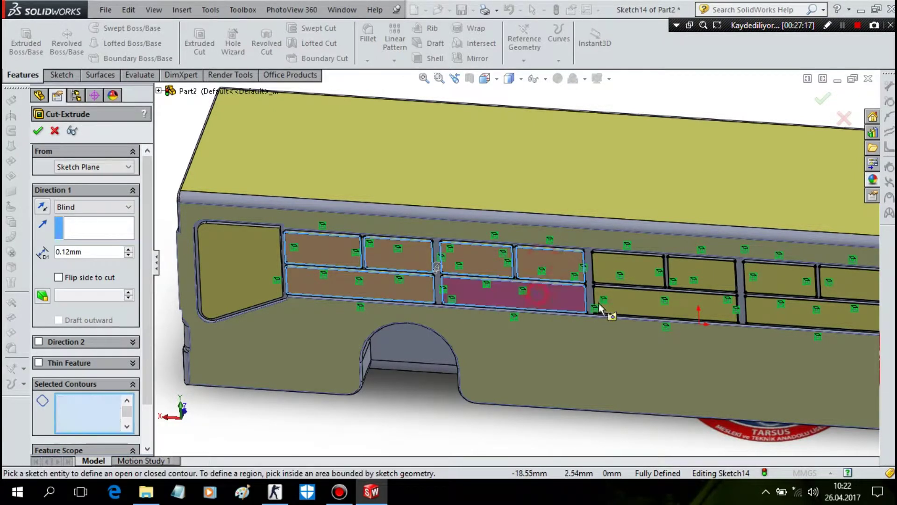
click(640, 278)
click(636, 302)
click(701, 276)
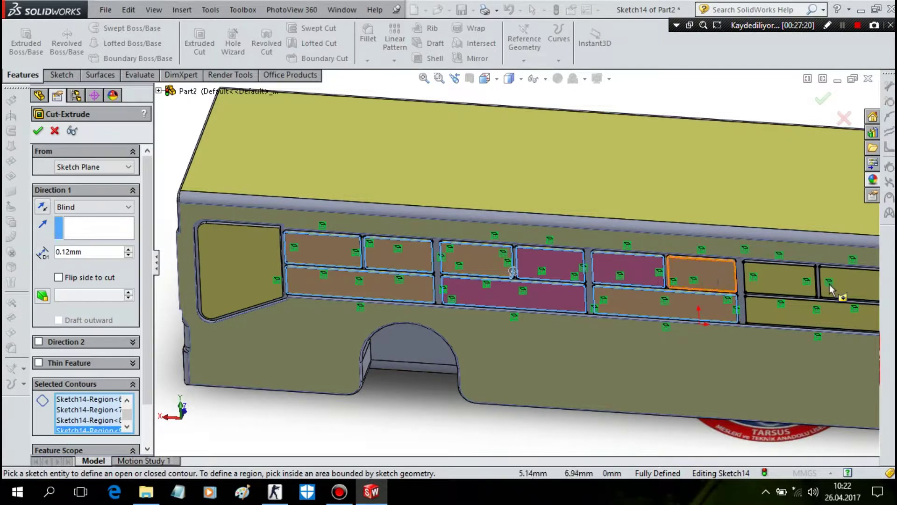
scroll(694, 281, up, 3)
scroll(641, 306, down, 2)
click(626, 276)
click(745, 296)
click(814, 313)
click(815, 290)
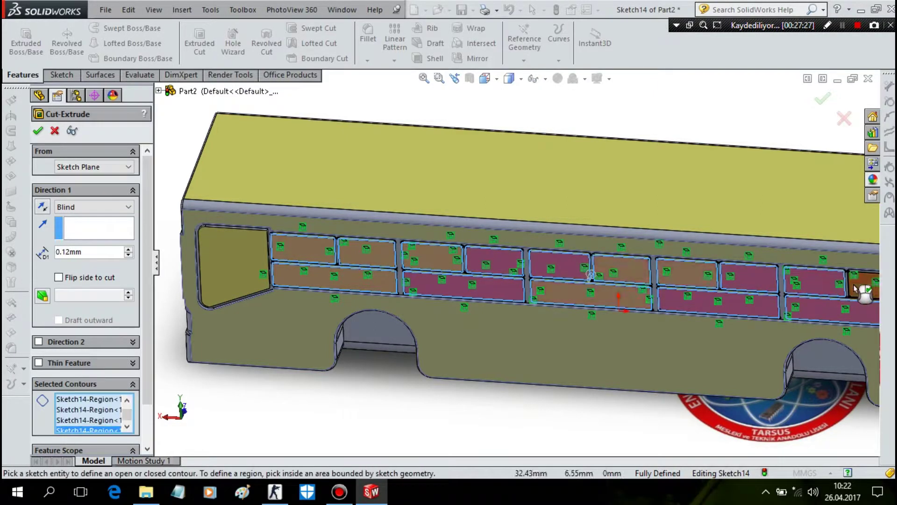
scroll(818, 299, up, 2)
click(817, 304)
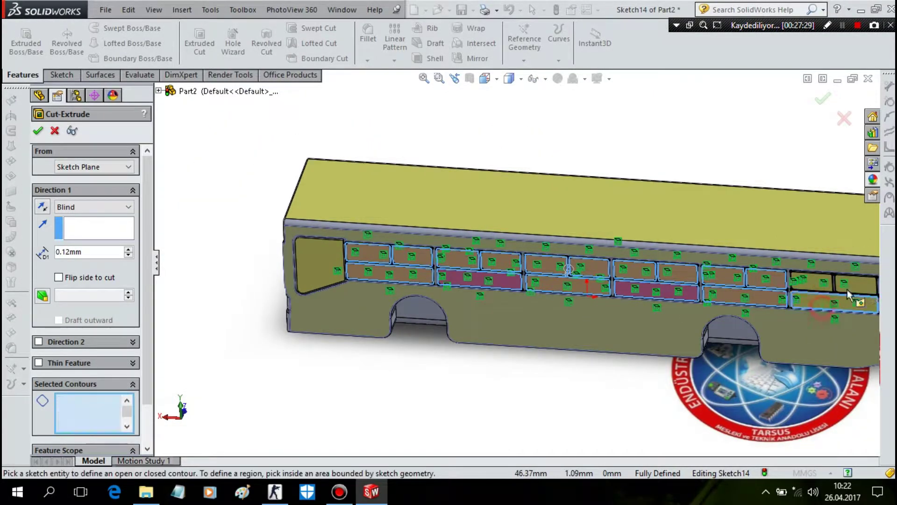
click(847, 286)
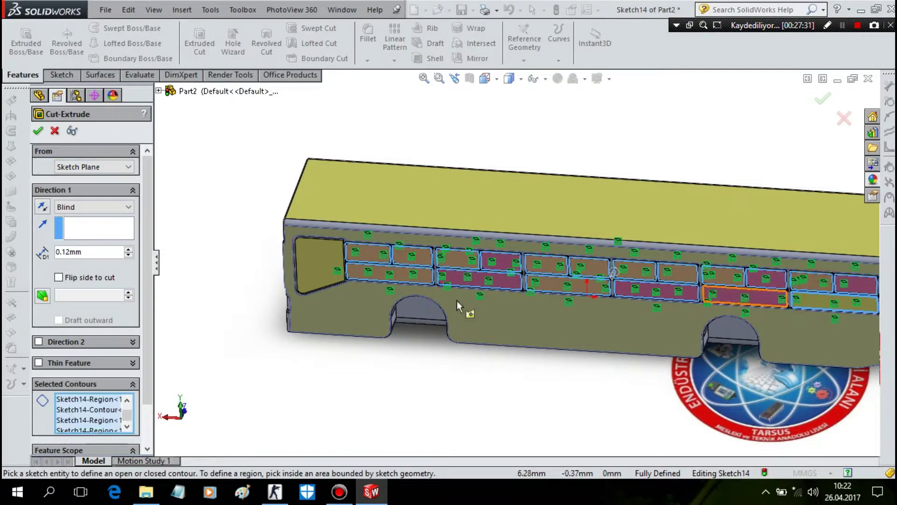
scroll(403, 273, down, 2)
scroll(467, 243, down, 3)
mouse_move(517, 206)
middle_down()
mouse_move(499, 241)
mouse_move(449, 290)
middle_up()
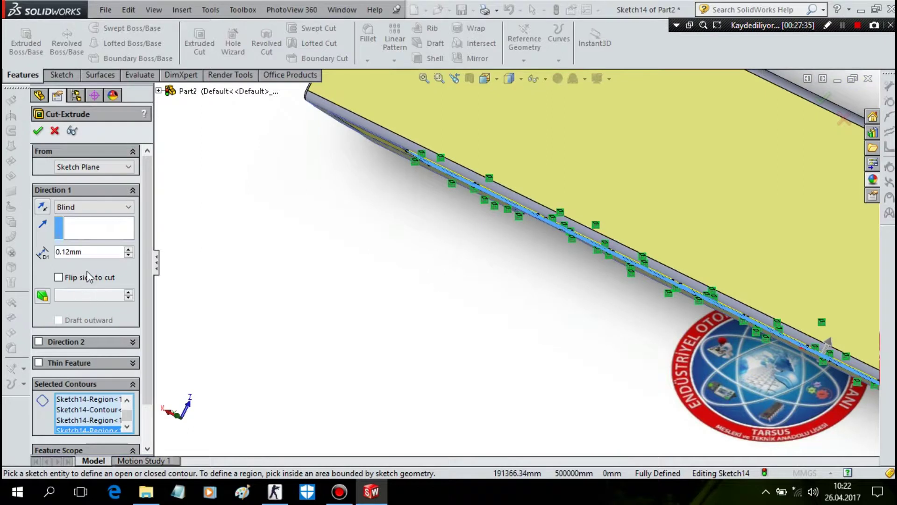
- Set the cut to Blind 15 mm deep and accept it
double_click(99, 252)
text(15)
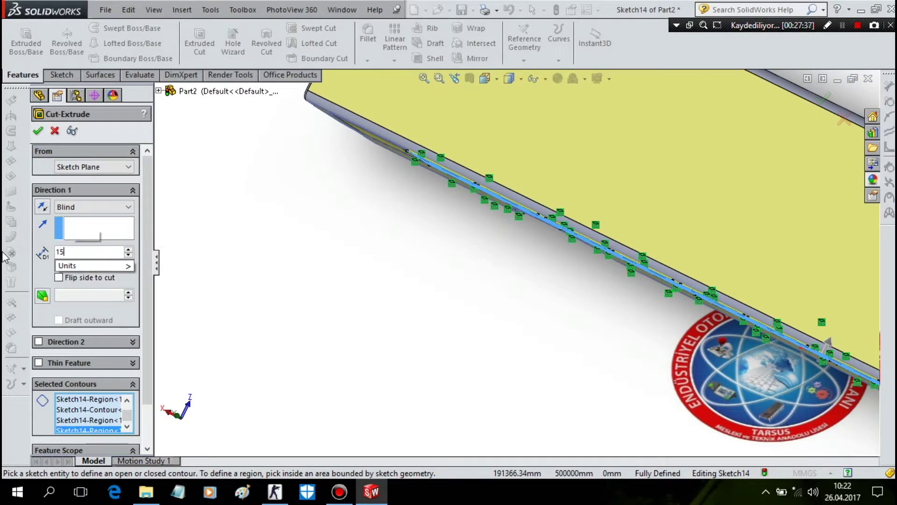
key(Return)
mouse_move(598, 294)
middle_down()
mouse_move(678, 207)
mouse_move(650, 393)
middle_up()
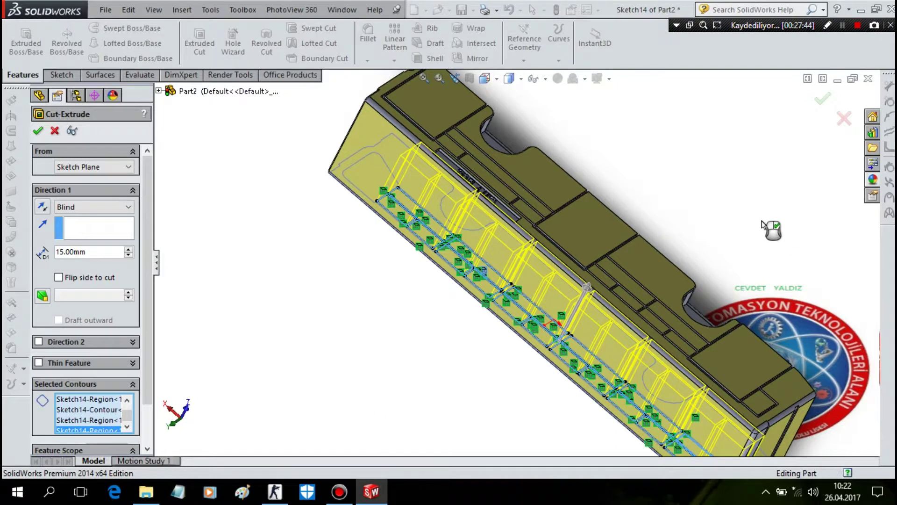
right_click(769, 226)
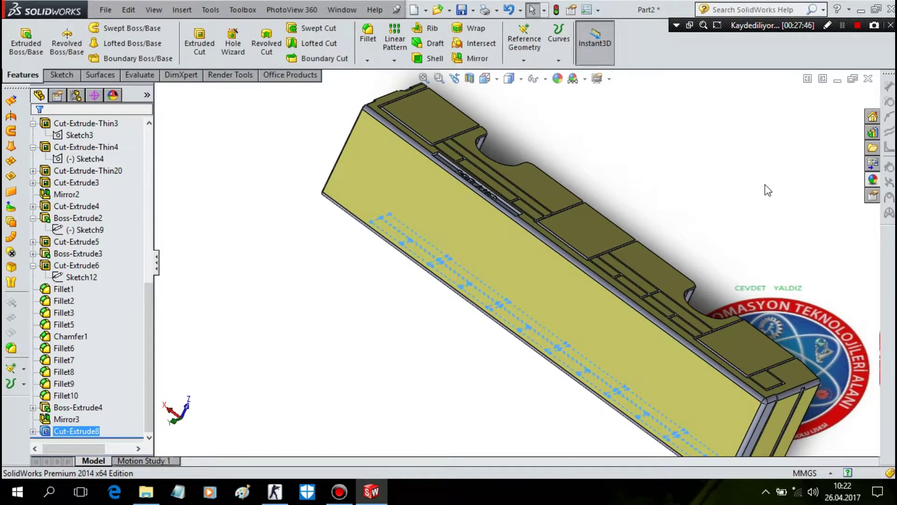
- Start a new sketch on the bus's other side face, viewed Normal To
middle_drag(768, 190, 641, 323)
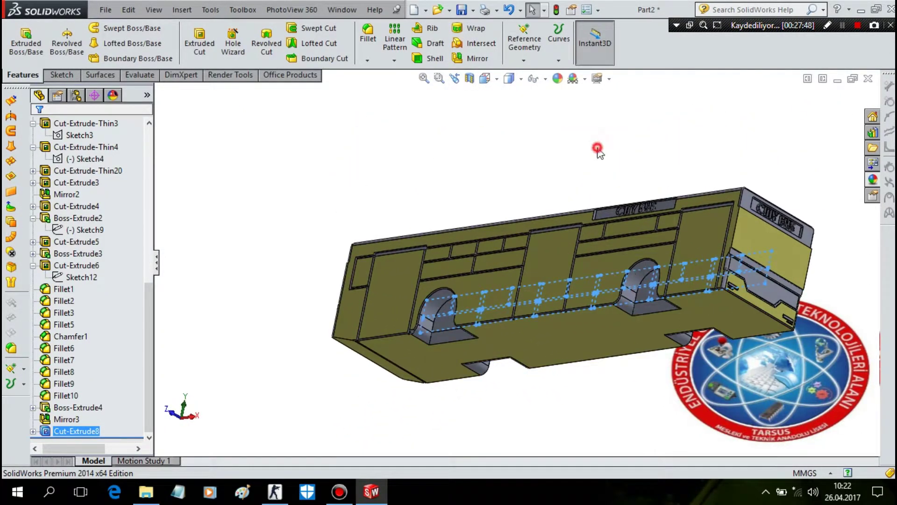
right_click(596, 279)
click(526, 183)
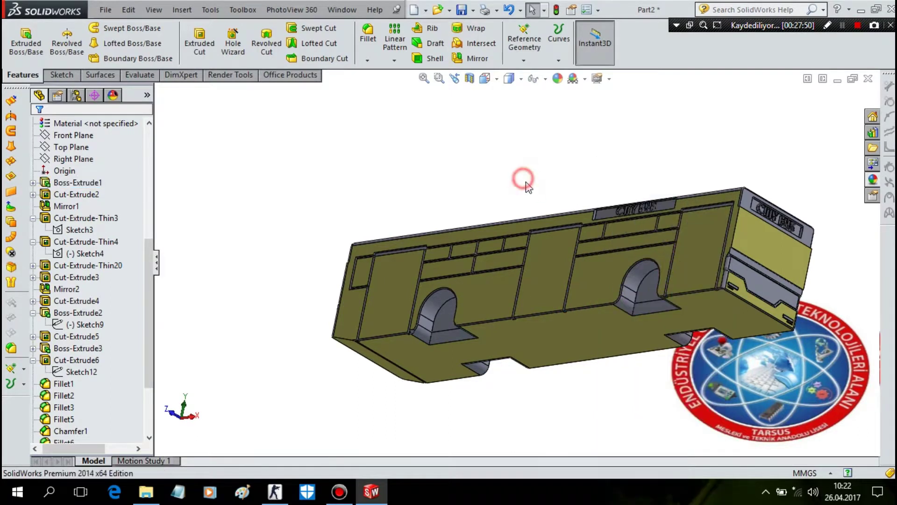
middle_drag(525, 185, 591, 304)
right_click(587, 290)
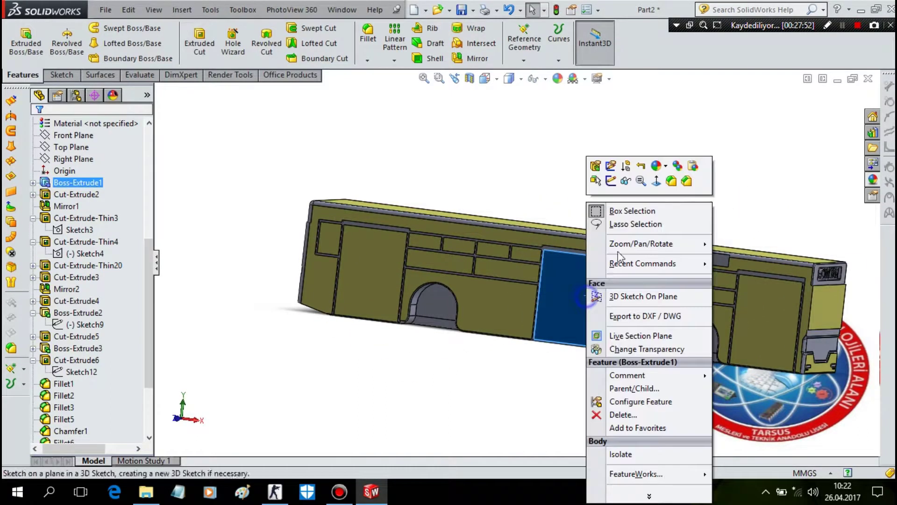
click(656, 181)
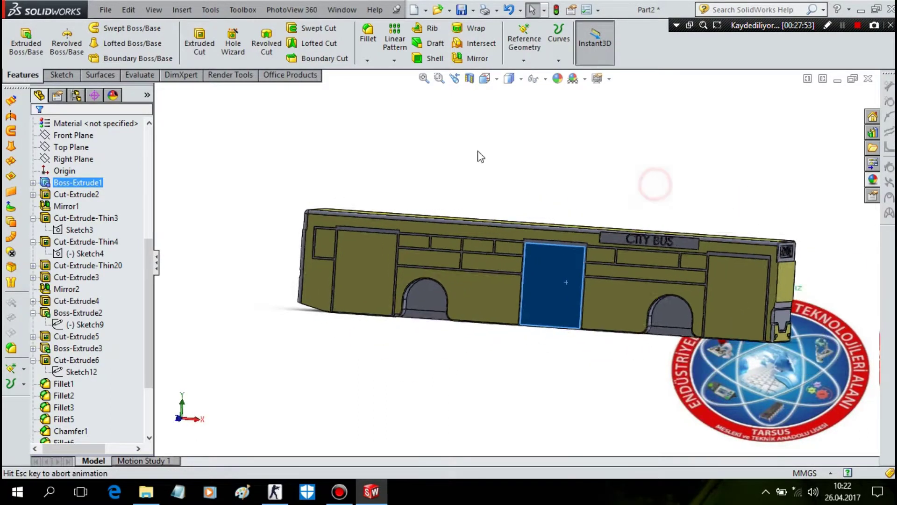
click(50, 75)
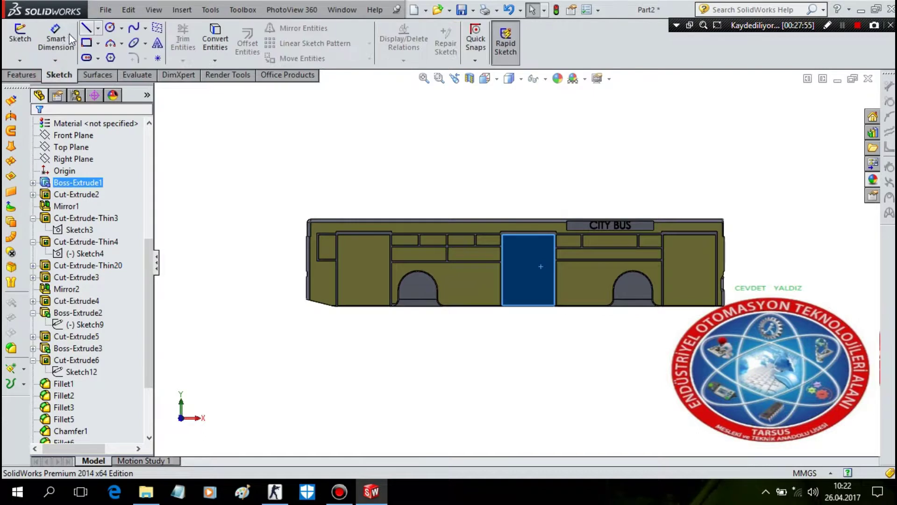
click(28, 45)
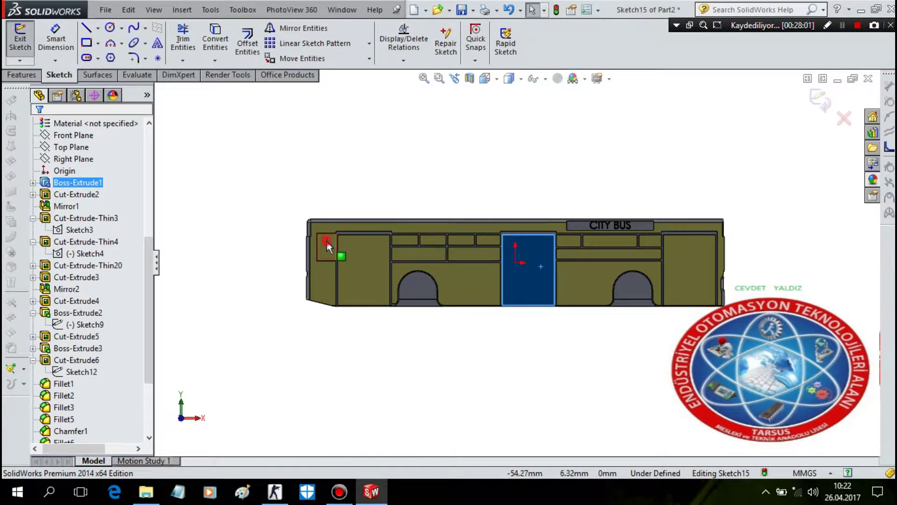
- Select the side window faces, including the top-row windows and the wide strip below them
click(418, 252)
click(406, 237)
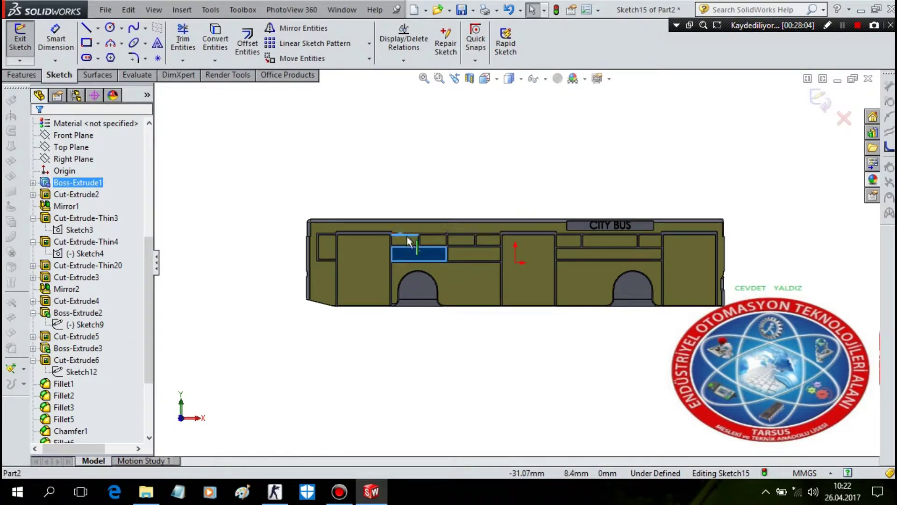
click(428, 186)
click(330, 247)
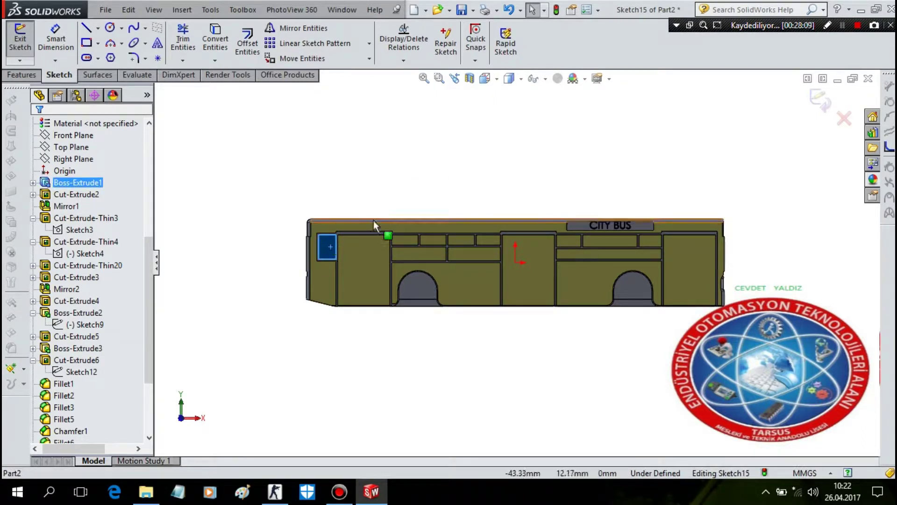
scroll(369, 219, down, 5)
ctrl+click(565, 288)
ctrl+click(610, 287)
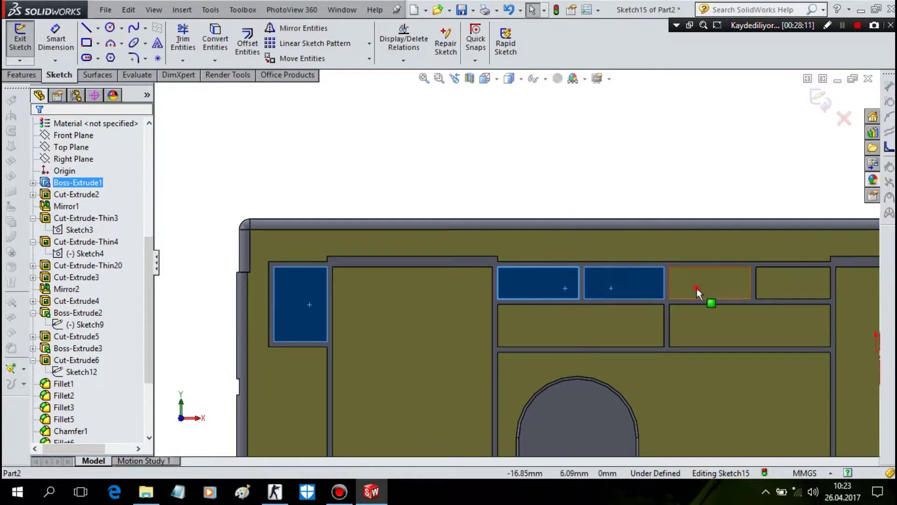
ctrl+click(696, 288)
ctrl+click(769, 282)
ctrl+click(749, 322)
ctrl+click(628, 321)
scroll(752, 330, up, 5)
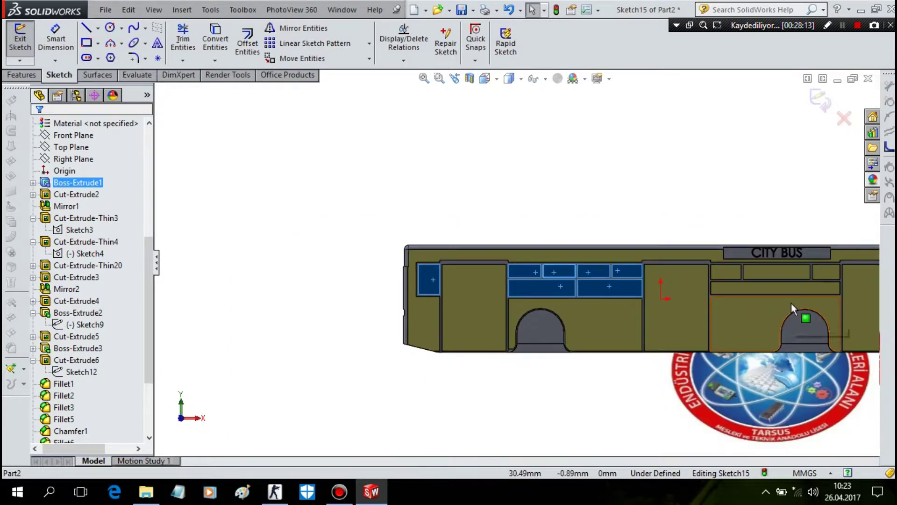
scroll(791, 302, down, 3)
ctrl+click(355, 236)
ctrl+click(417, 235)
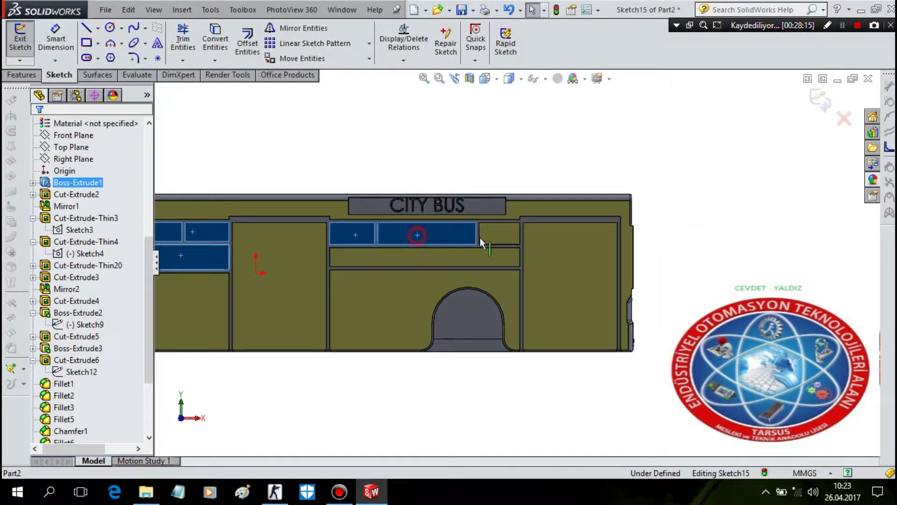
ctrl+click(463, 257)
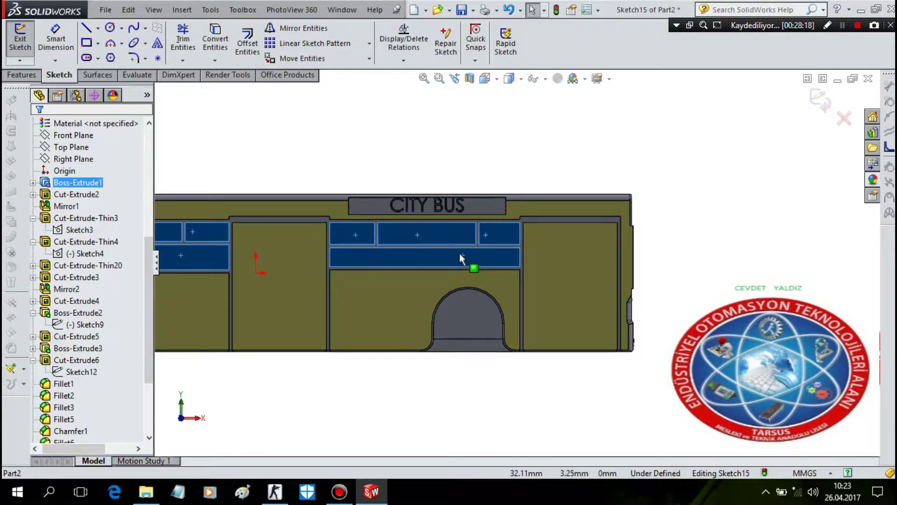
- Convert the selected window faces' edges into sketch lines and extrude-cut them
middle_drag(460, 254, 450, 287)
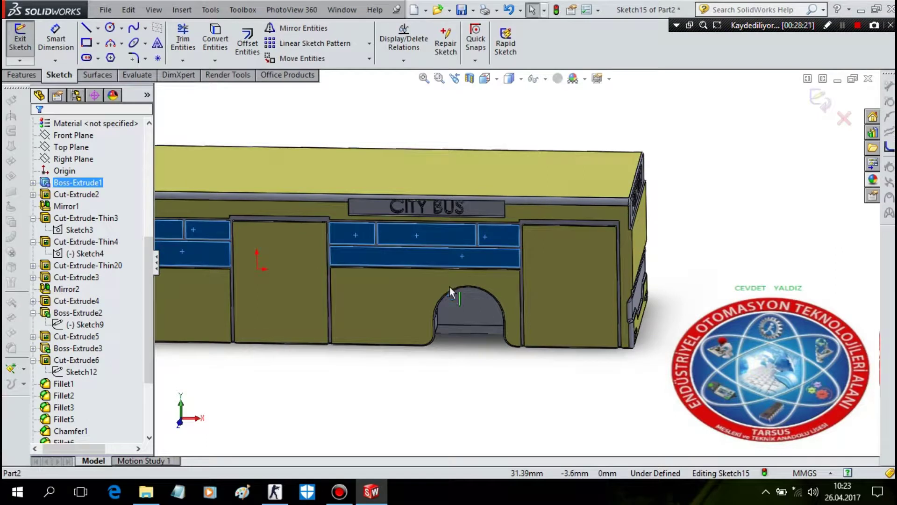
click(22, 75)
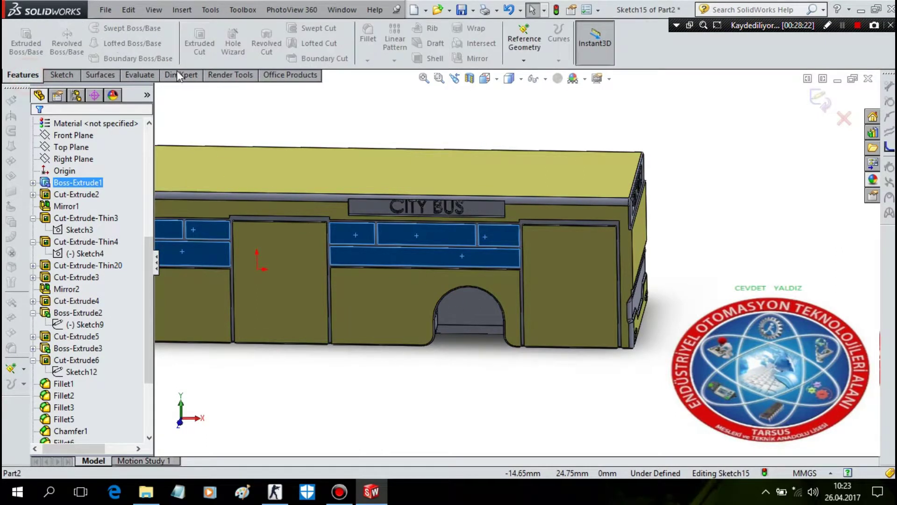
middle_drag(509, 152, 467, 131)
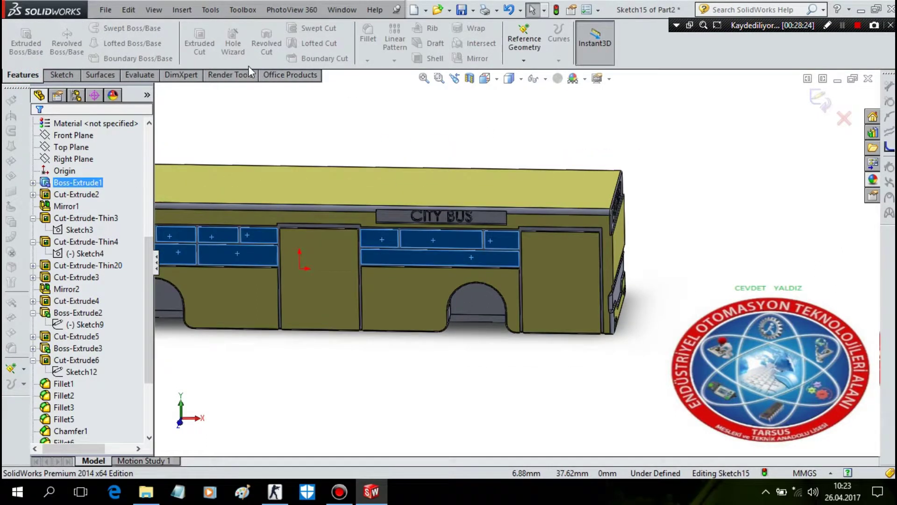
click(66, 75)
click(215, 43)
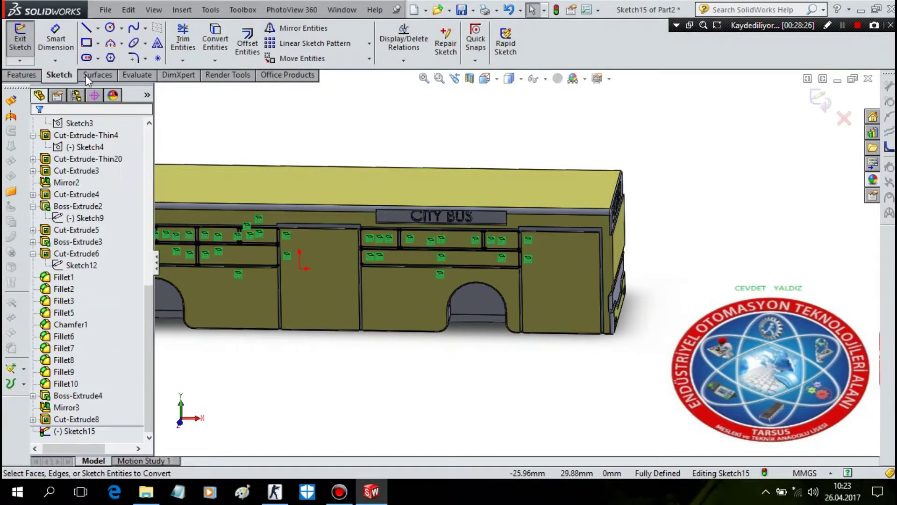
click(21, 76)
click(200, 42)
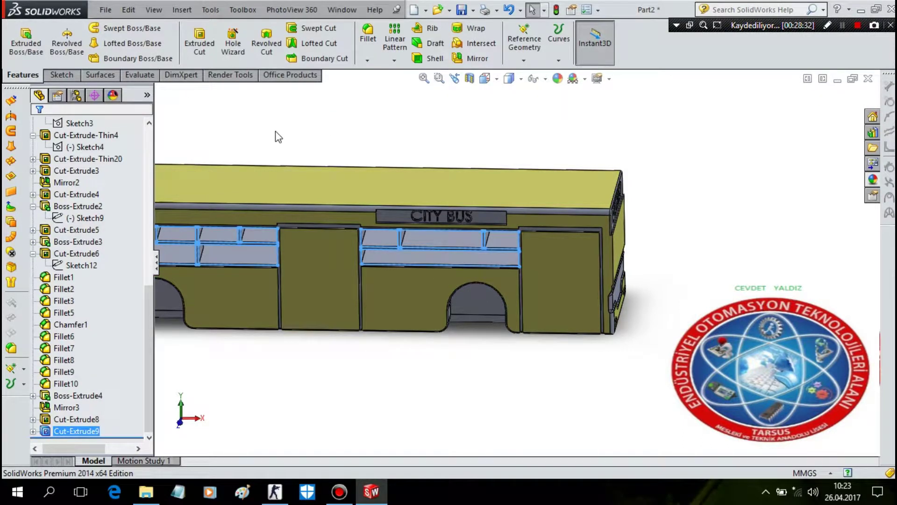
mouse_move(330, 212)
middle_down()
mouse_move(470, 392)
mouse_move(453, 367)
mouse_move(416, 388)
mouse_move(359, 381)
mouse_move(334, 395)
middle_up()
key(Escape)
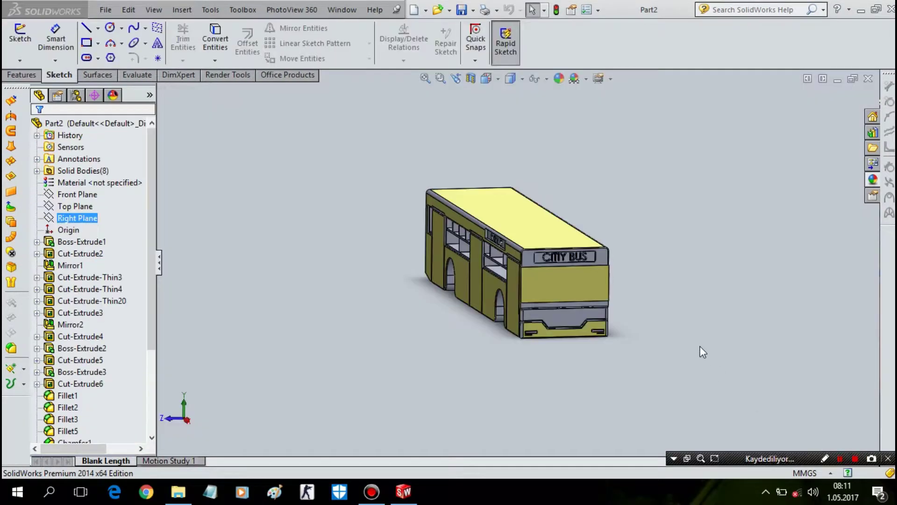
mouse_move(700, 351)
middle_down()
mouse_move(691, 344)
mouse_move(608, 363)
mouse_move(641, 336)
mouse_move(600, 406)
middle_up()
key(Escape)
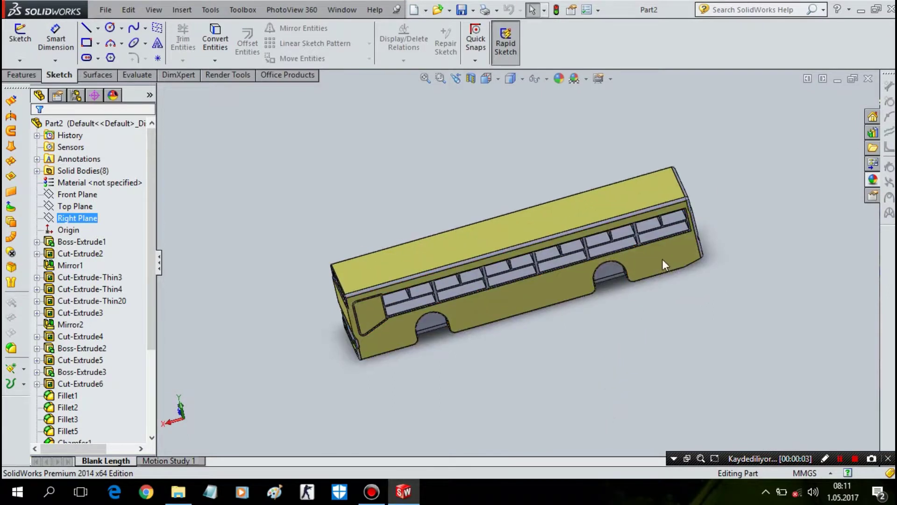
key(Escape)
click(80, 218)
key(ctrl+8)
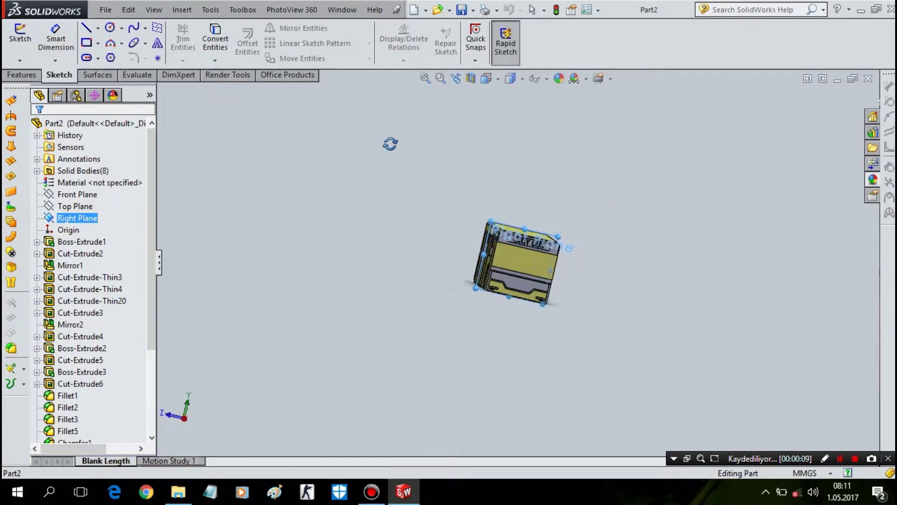
click(471, 78)
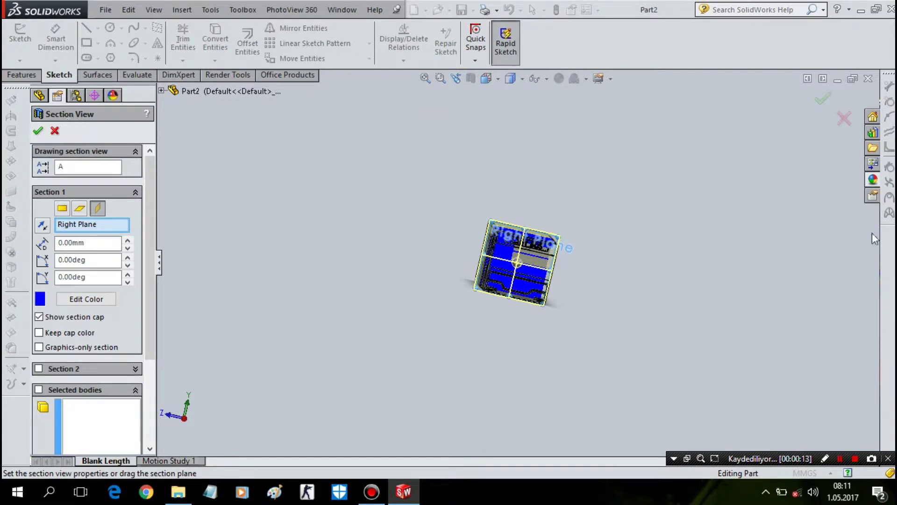
middle_drag(600, 326, 581, 329)
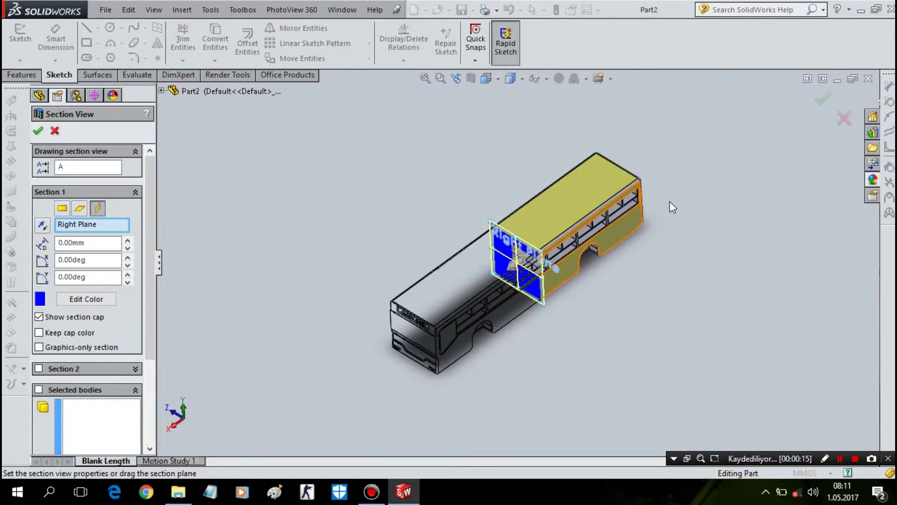
middle_drag(561, 262, 414, 345)
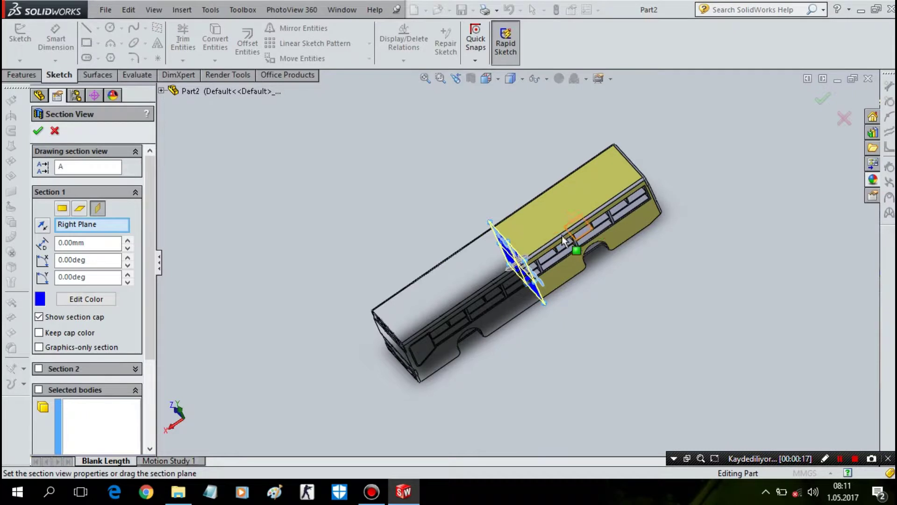
click(38, 132)
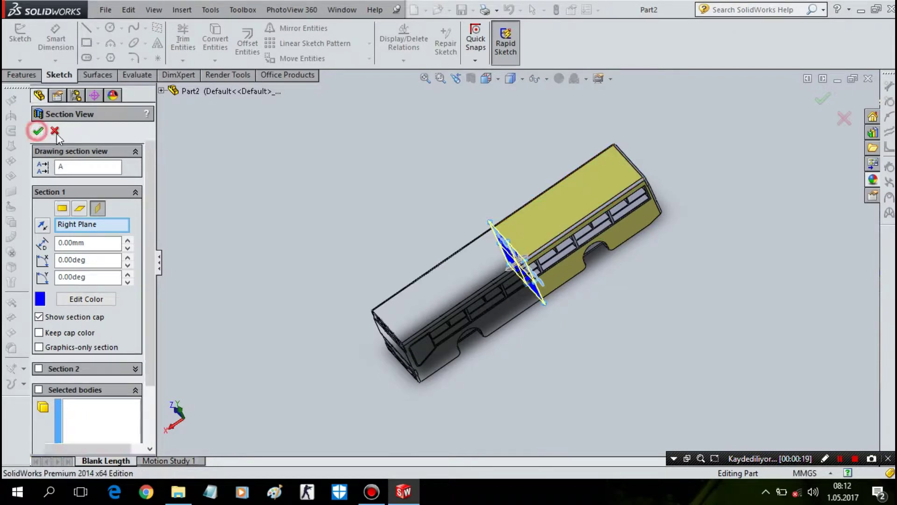
middle_drag(503, 178, 185, 191)
click(74, 218)
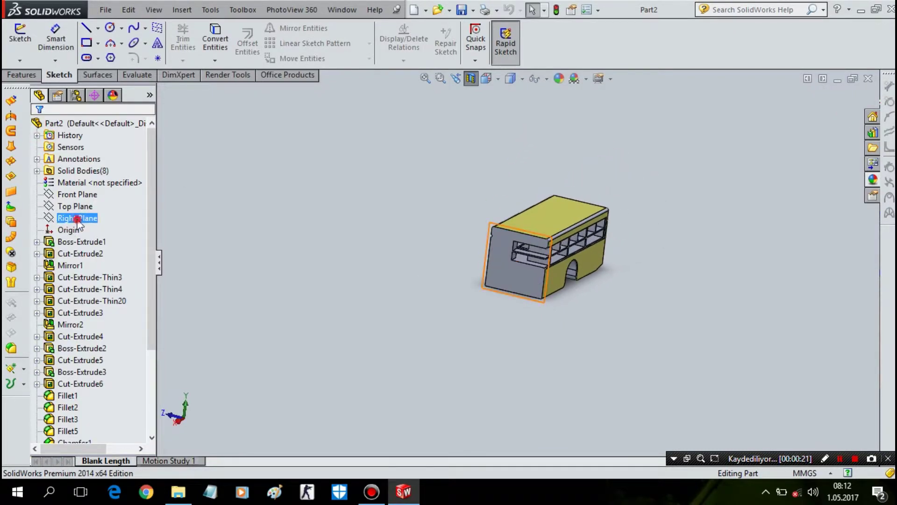
- Start a sketch on the Right Plane in Right view with hidden lines visible
middle_drag(468, 224, 591, 228)
key(space)
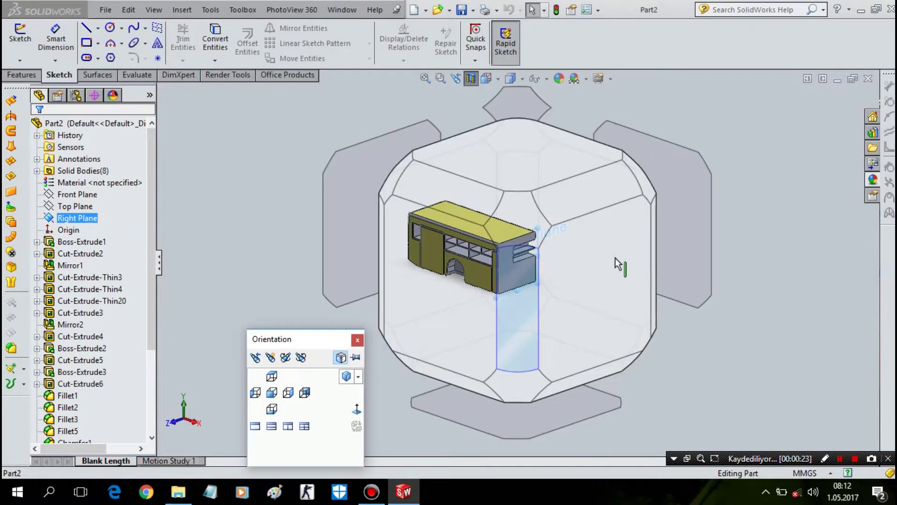
click(615, 257)
right_click(687, 201)
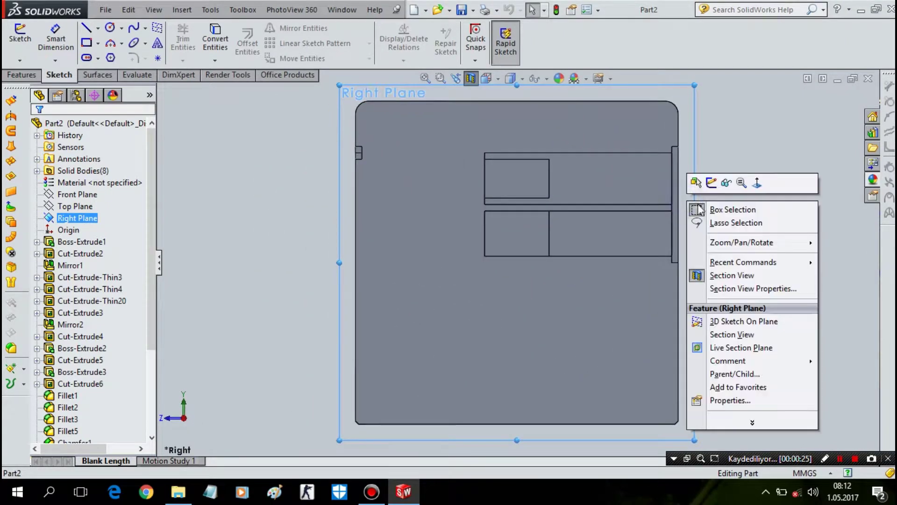
click(700, 180)
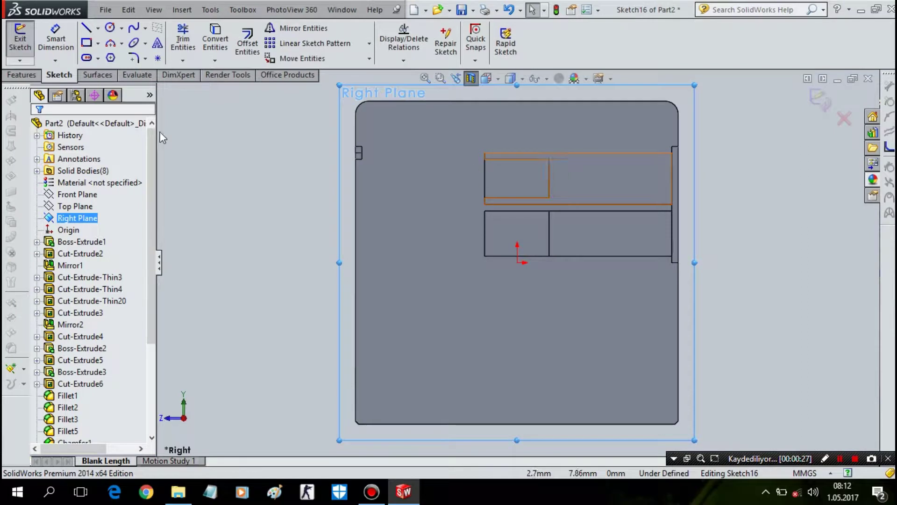
click(517, 81)
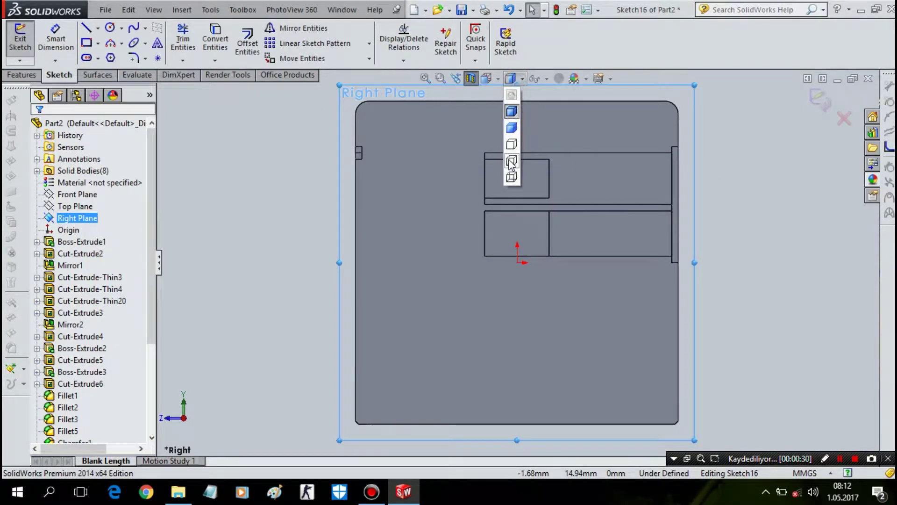
click(509, 161)
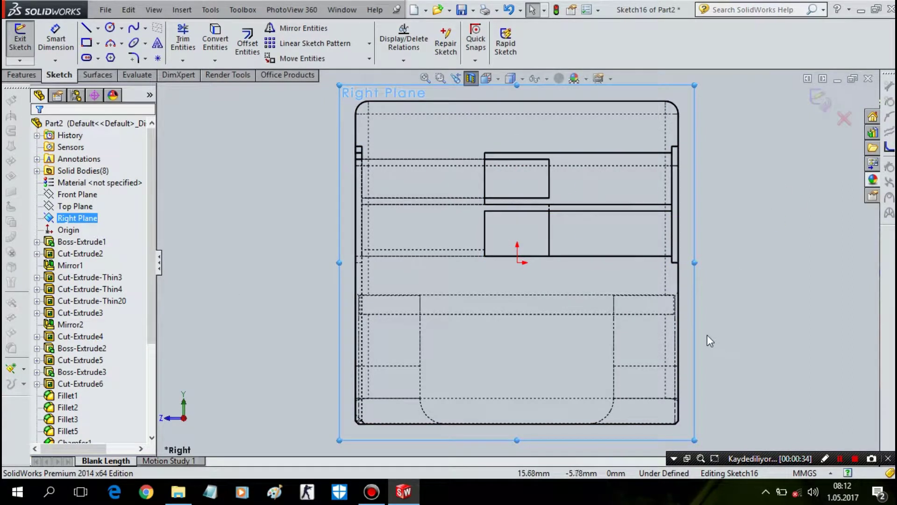
click(596, 136)
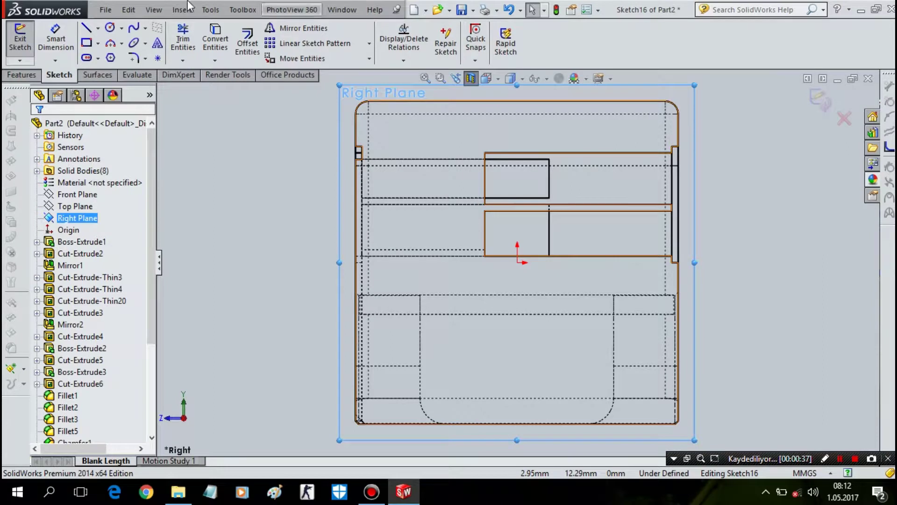
- Draw a large corner rectangle across the upper bus end and a smaller one beneath it
click(85, 43)
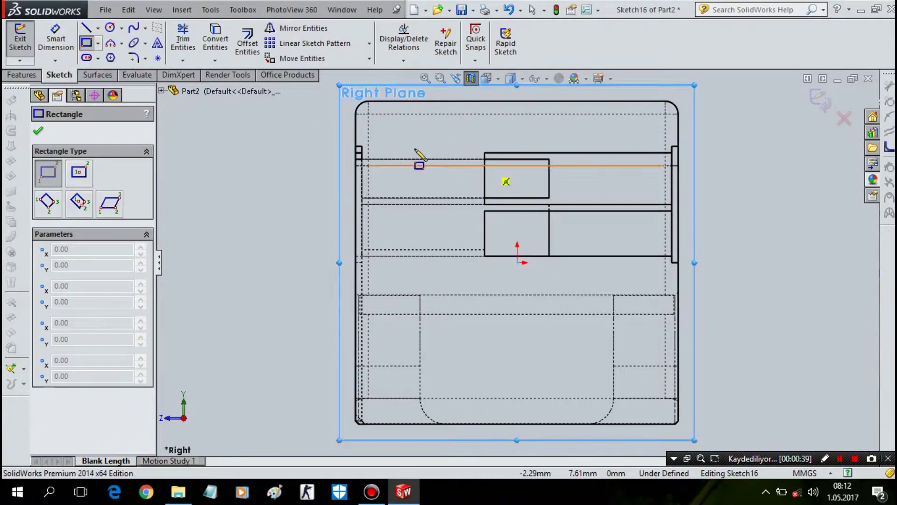
click(369, 114)
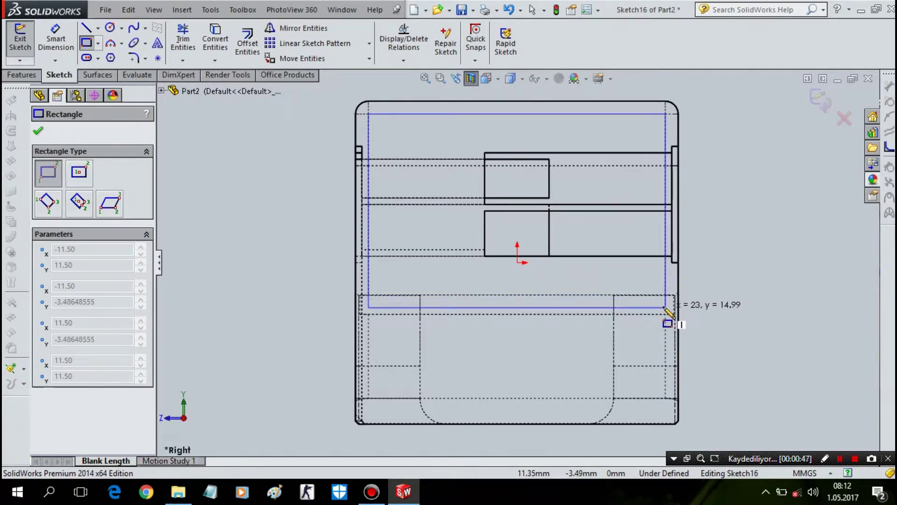
click(666, 306)
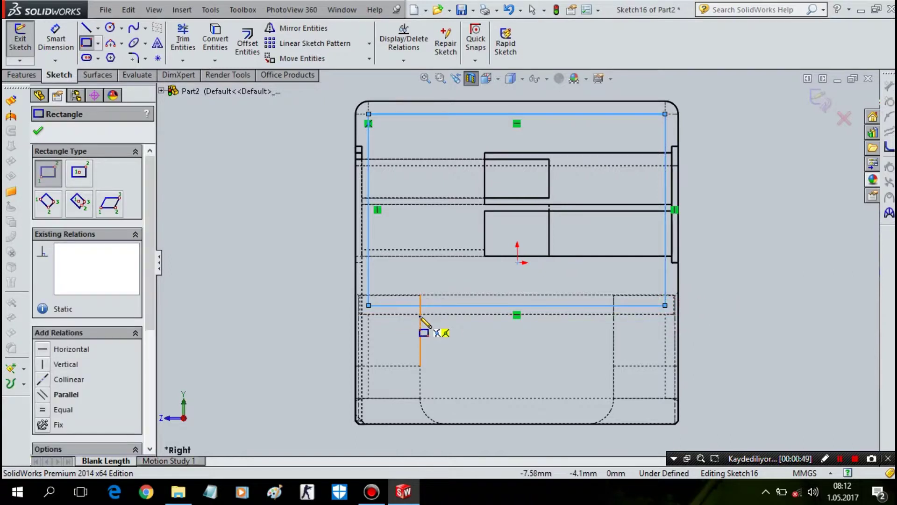
key(Escape)
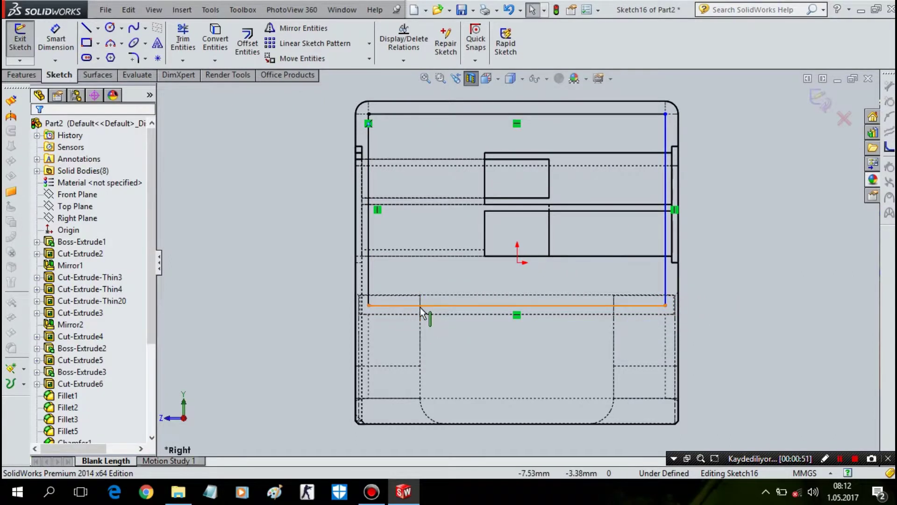
key(Return)
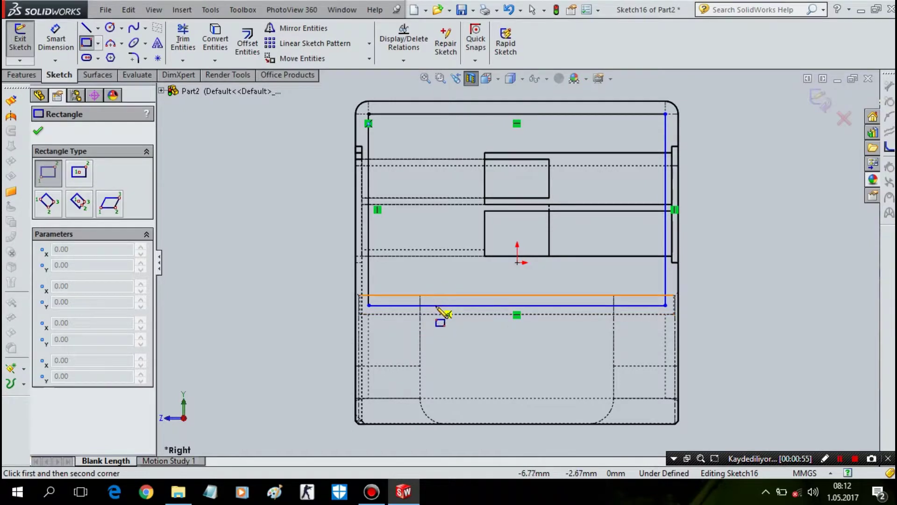
click(431, 307)
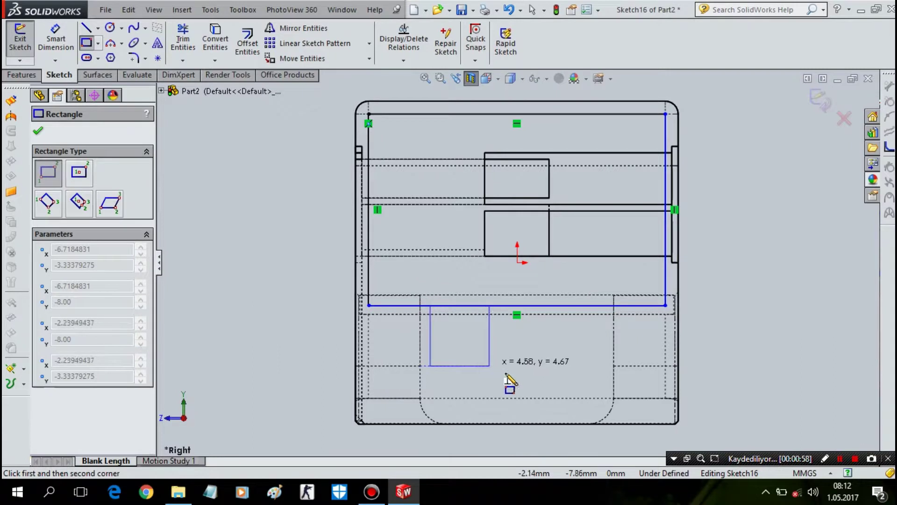
click(605, 389)
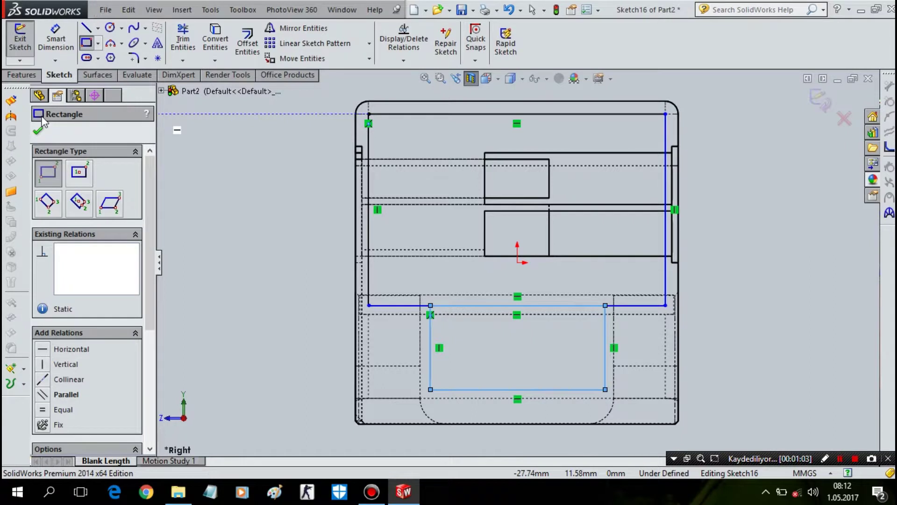
- Dimension the lower rectangle's left and right gaps to the dashed edges as 0.50 mm each
click(56, 38)
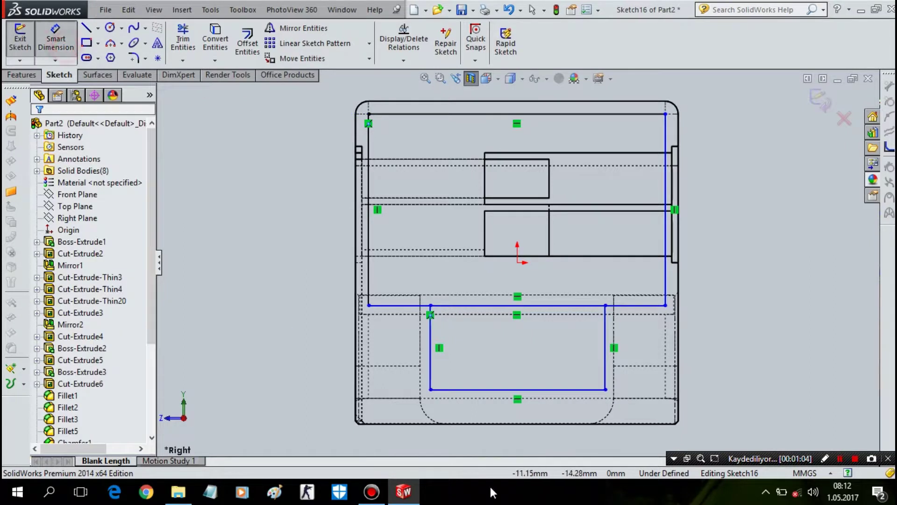
click(430, 370)
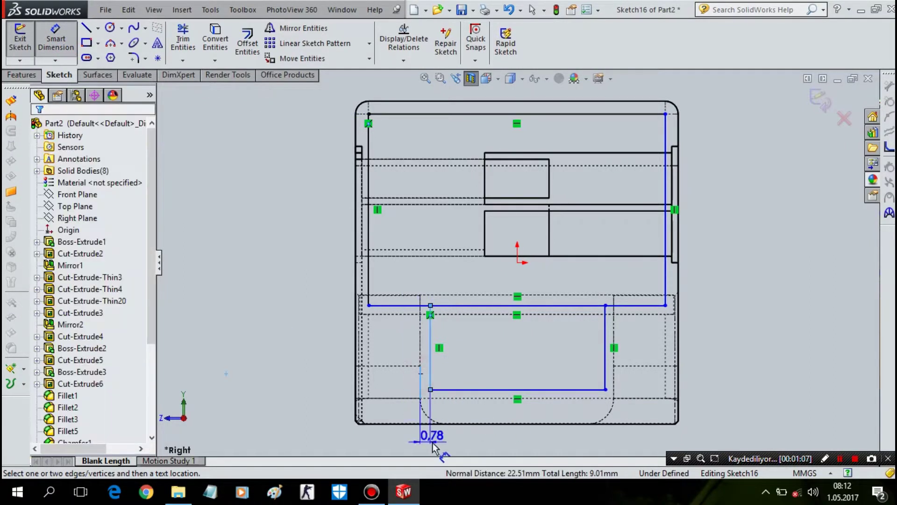
click(433, 446)
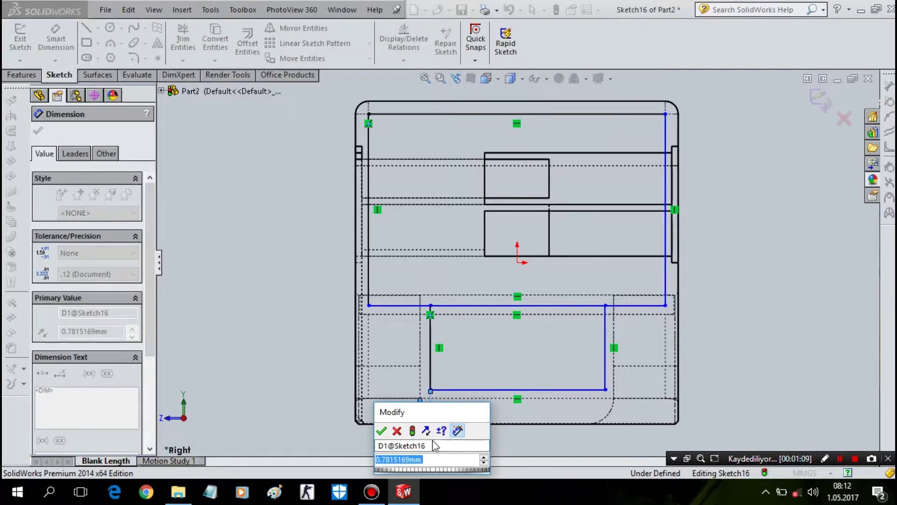
text(0,5)
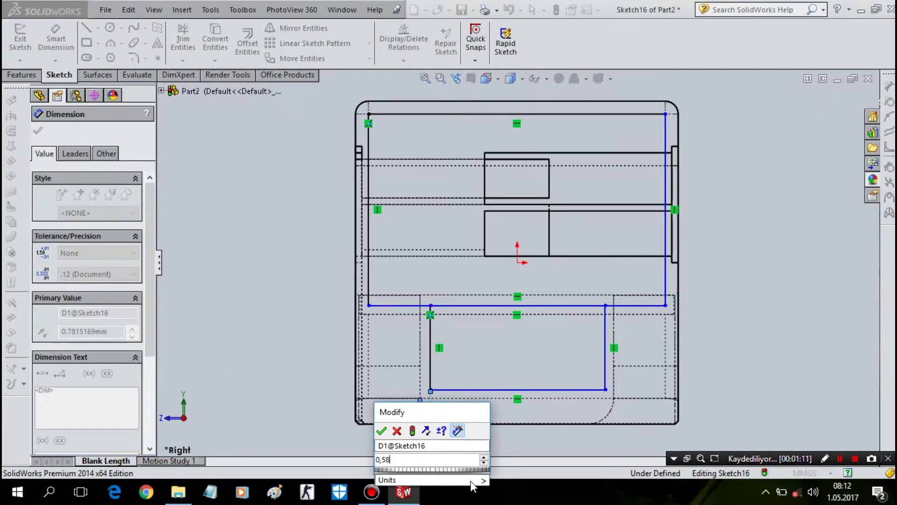
key(Return)
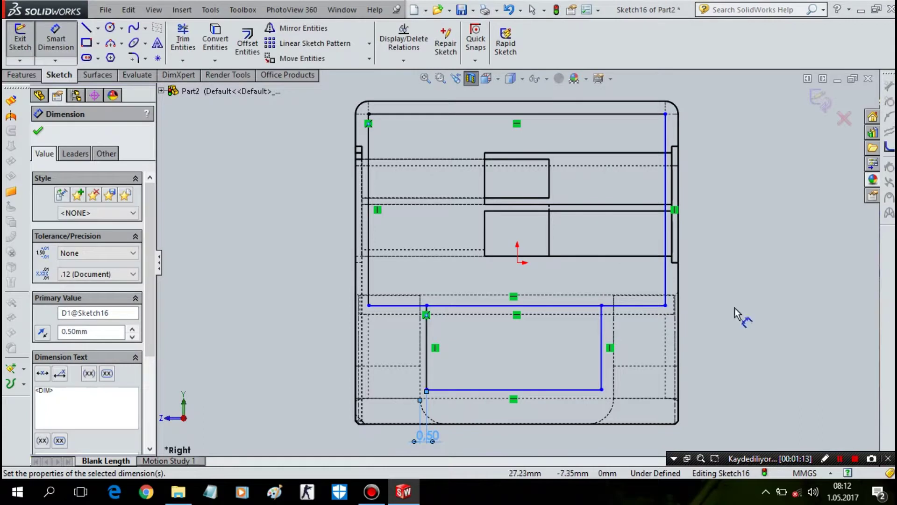
click(601, 323)
click(612, 326)
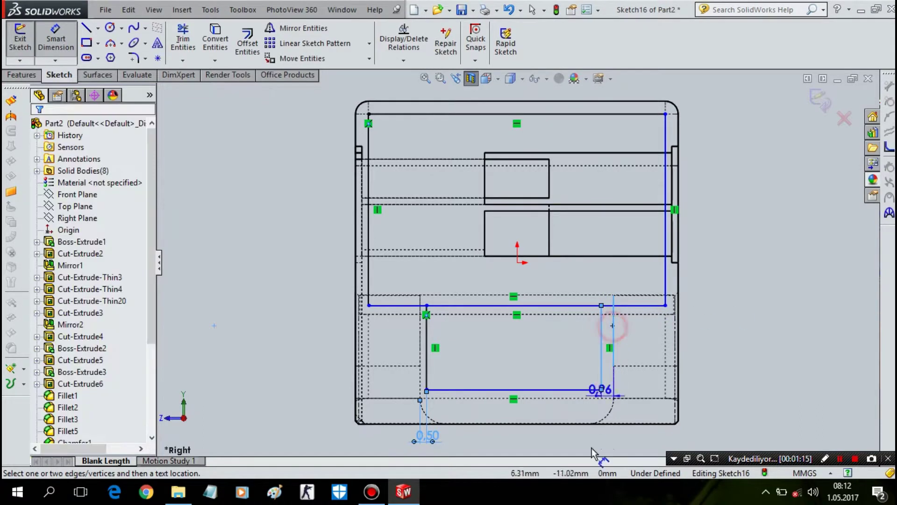
click(591, 448)
text(0,5)
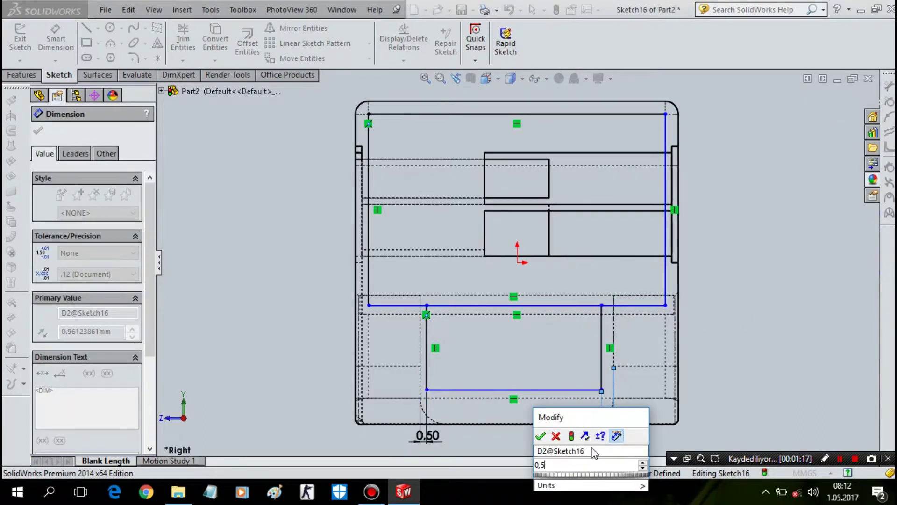
key(Return)
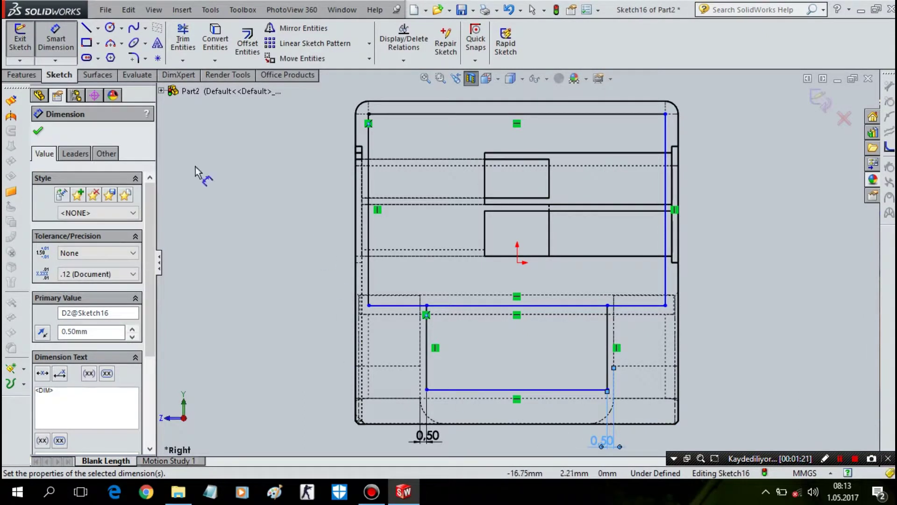
click(19, 75)
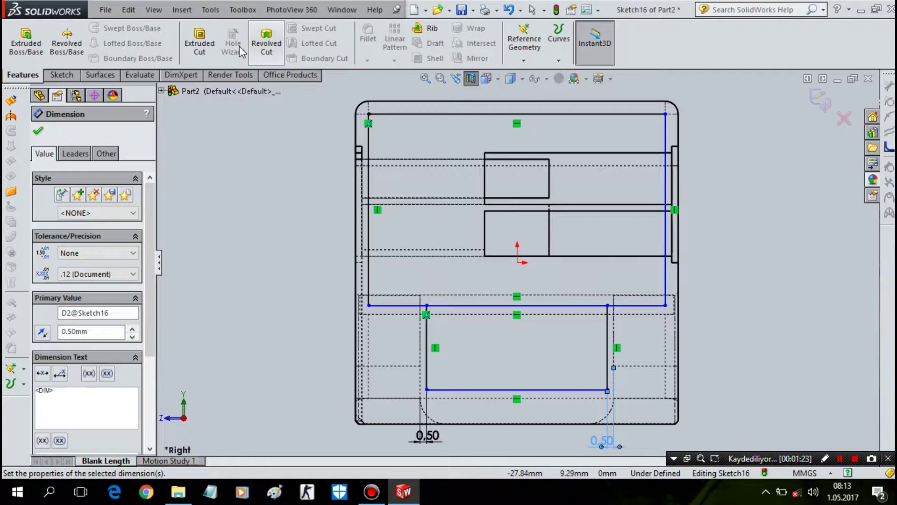
- Start an extruded cut using Sketch16's upper and lower regions
click(200, 43)
mouse_move(352, 315)
middle_down()
mouse_move(315, 305)
mouse_move(298, 363)
mouse_move(273, 370)
mouse_move(353, 366)
middle_up()
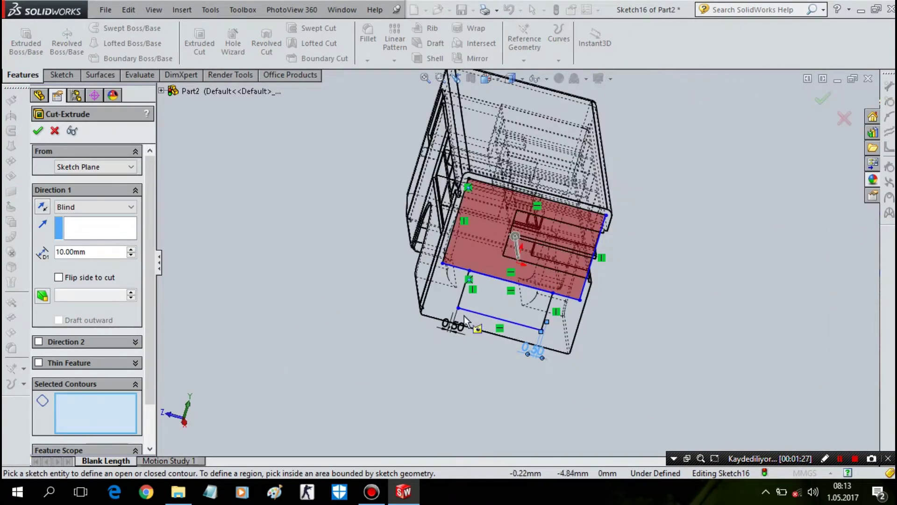
click(486, 295)
click(491, 257)
mouse_move(491, 257)
middle_down()
mouse_move(813, 246)
mouse_move(736, 256)
middle_up()
drag(581, 251, 821, 254)
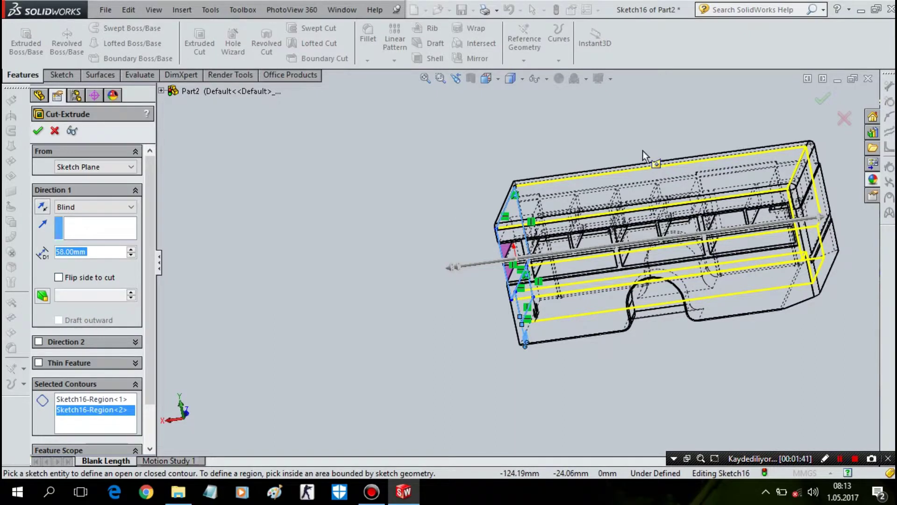
- Set the cut's end condition to Mid Plane with a 116 mm depth
click(112, 207)
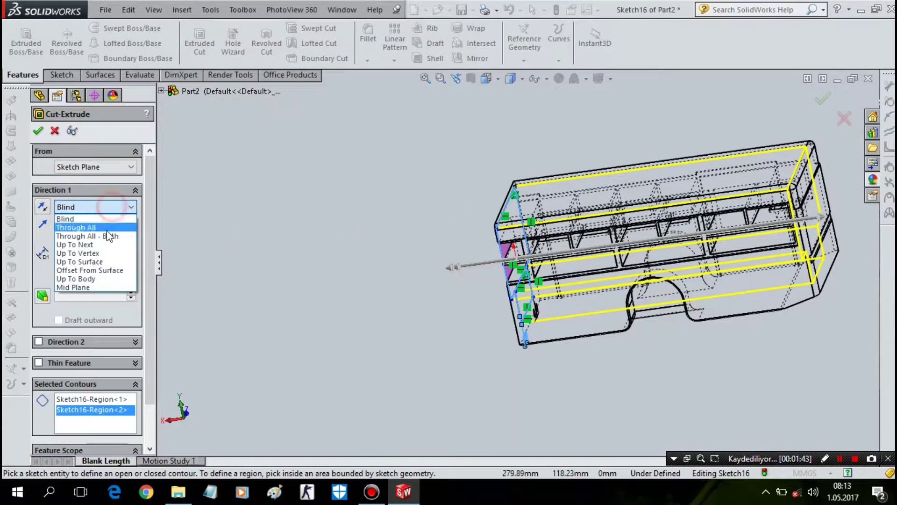
click(102, 285)
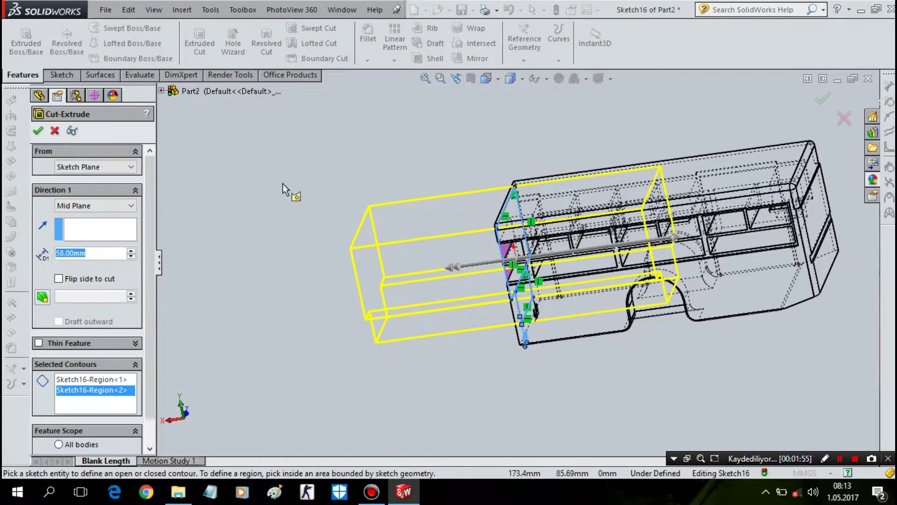
text(1)
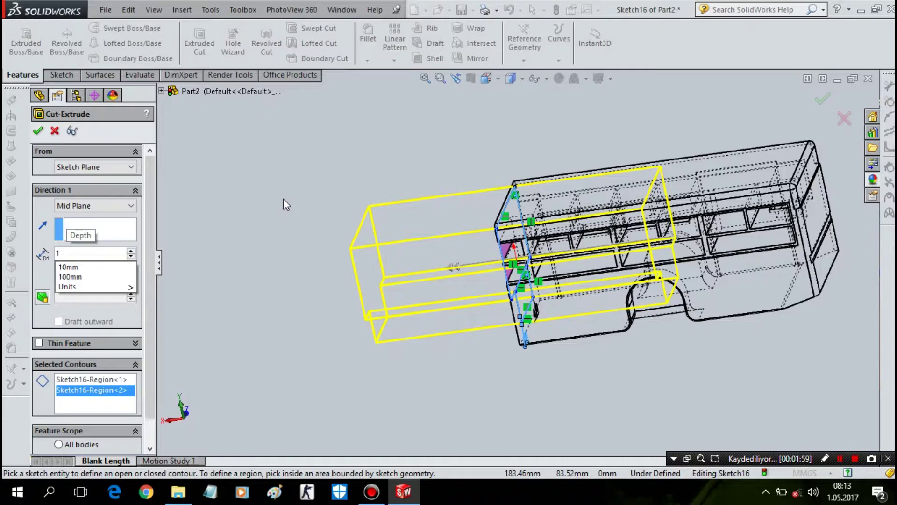
text(15)
key(Return)
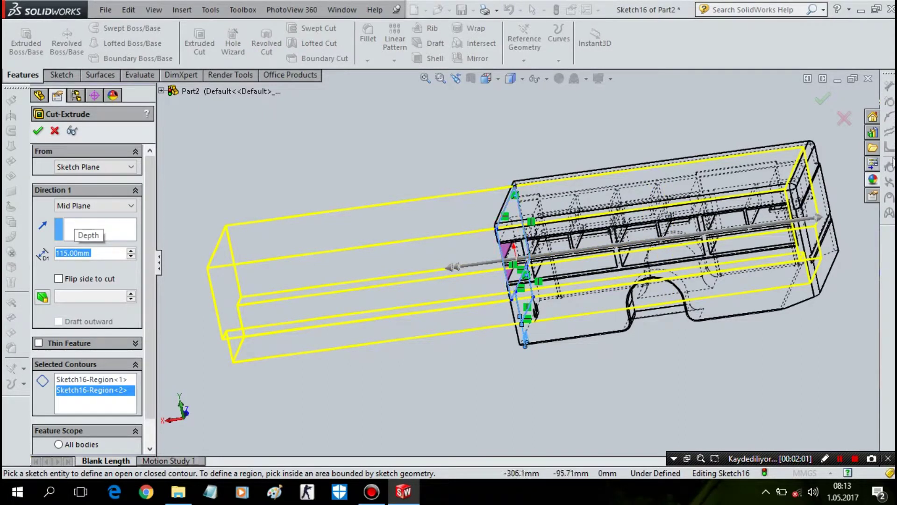
mouse_move(766, 197)
middle_down()
mouse_move(789, 167)
mouse_move(788, 175)
middle_up()
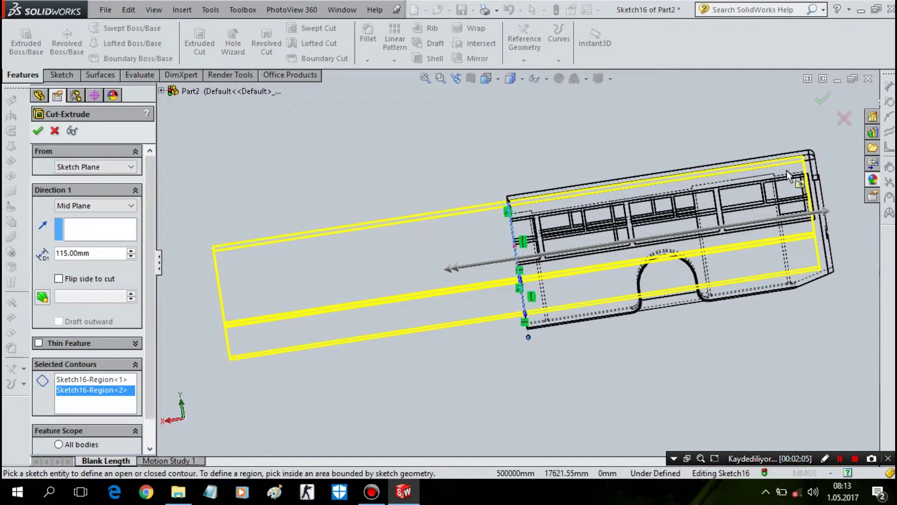
scroll(812, 187, down, 1)
scroll(767, 219, down, 2)
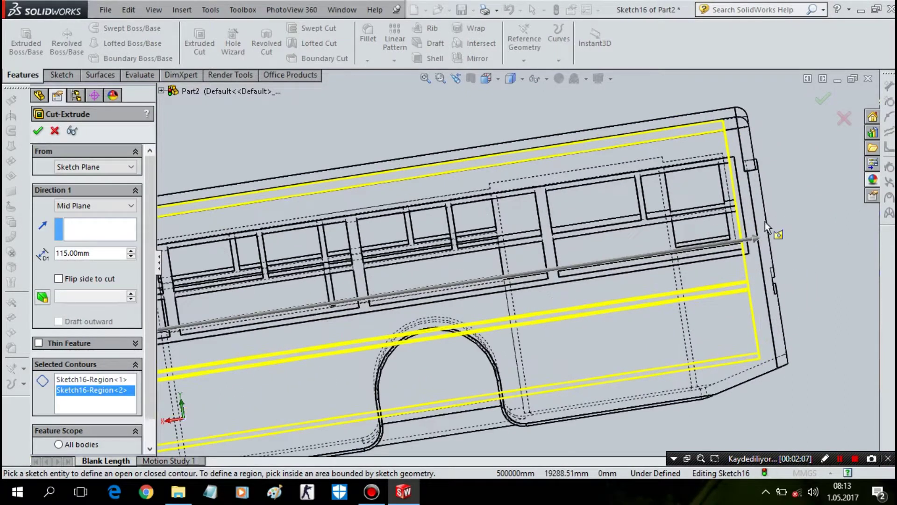
scroll(747, 236, down, 2)
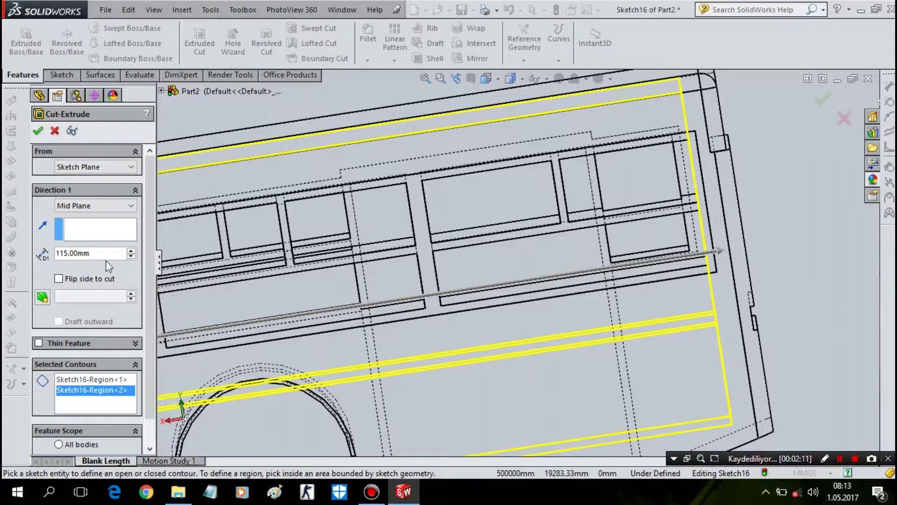
click(107, 244)
text(120)
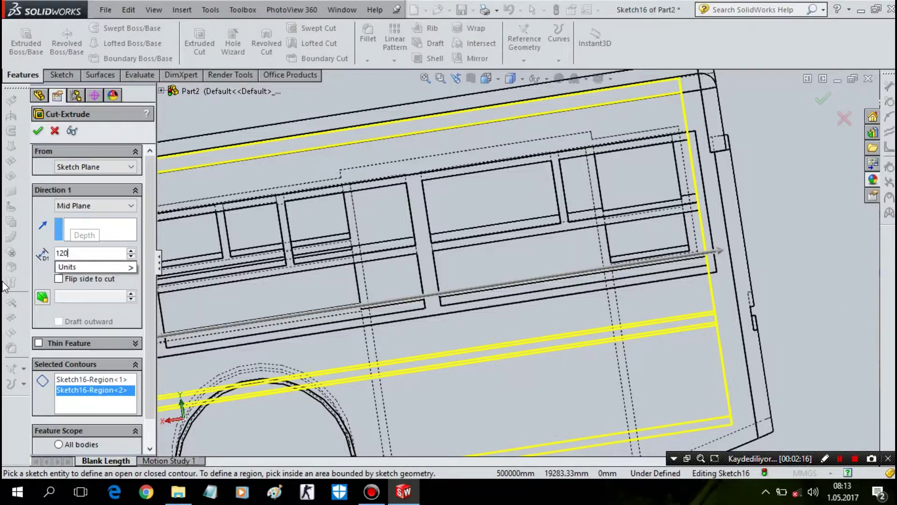
key(Return)
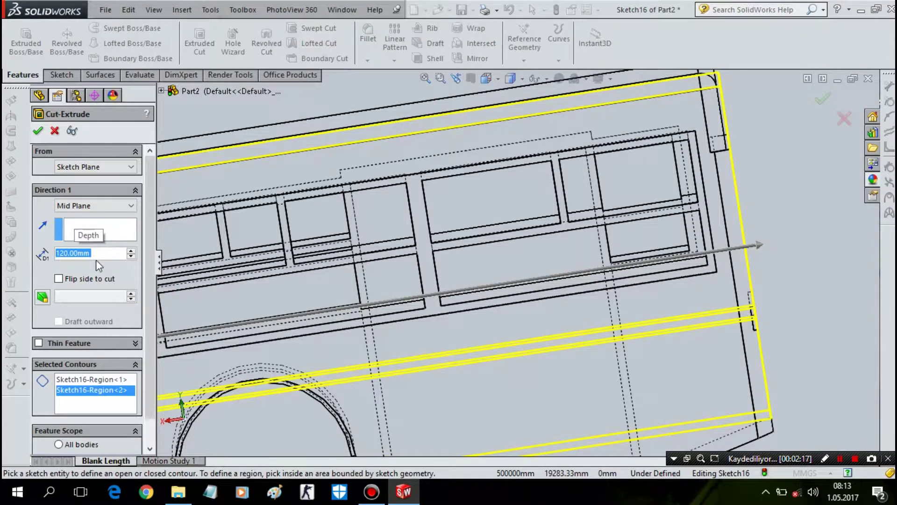
text(116)
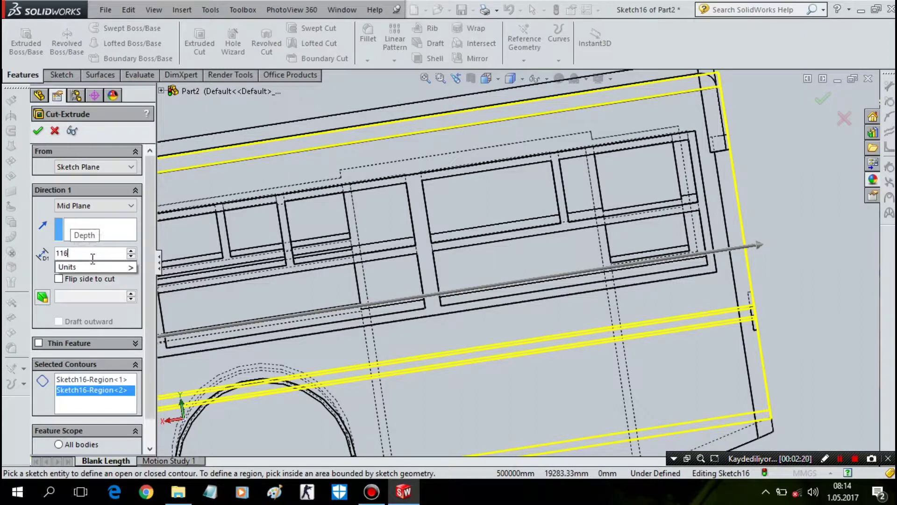
key(Return)
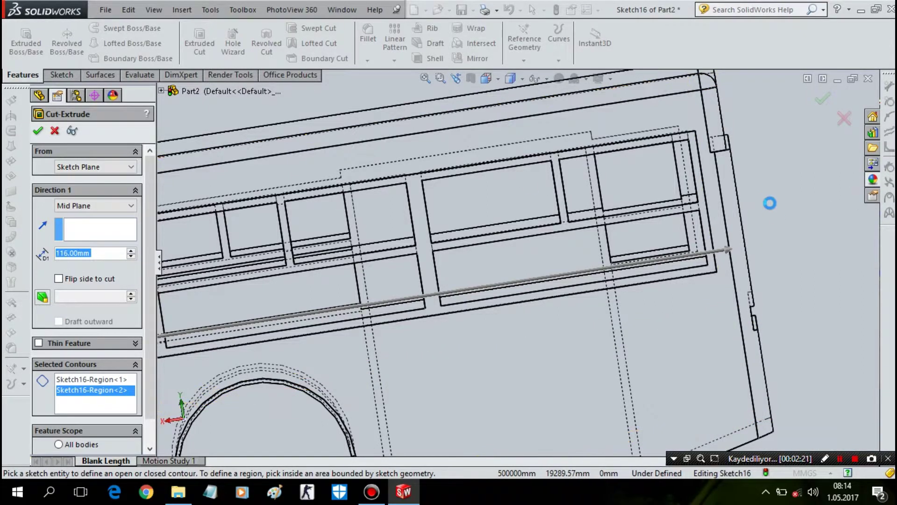
- Accept the 116 mm mid-plane cut as Cut-Extrude10
right_click(773, 215)
mouse_move(781, 180)
middle_down()
mouse_move(781, 196)
mouse_move(806, 180)
mouse_move(813, 186)
middle_up()
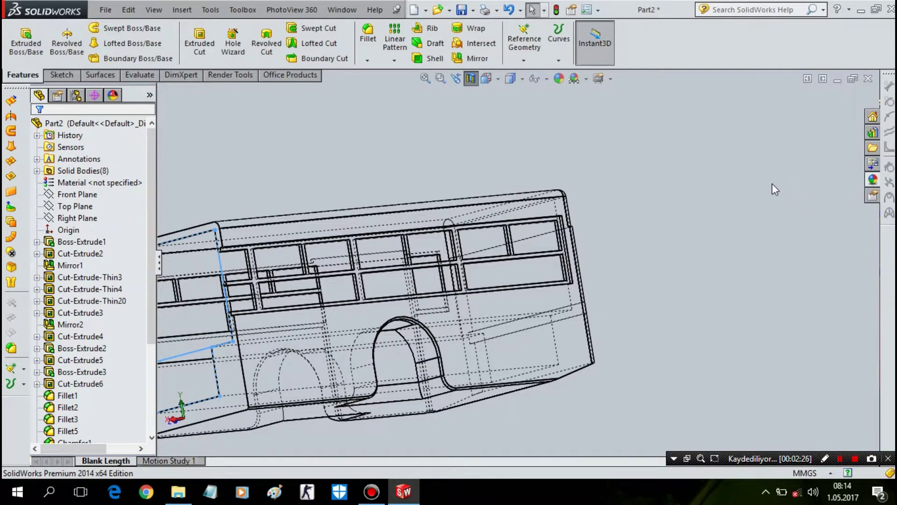
scroll(715, 138, up, 3)
mouse_move(720, 160)
middle_down()
mouse_move(738, 189)
mouse_move(757, 173)
mouse_move(707, 162)
middle_up()
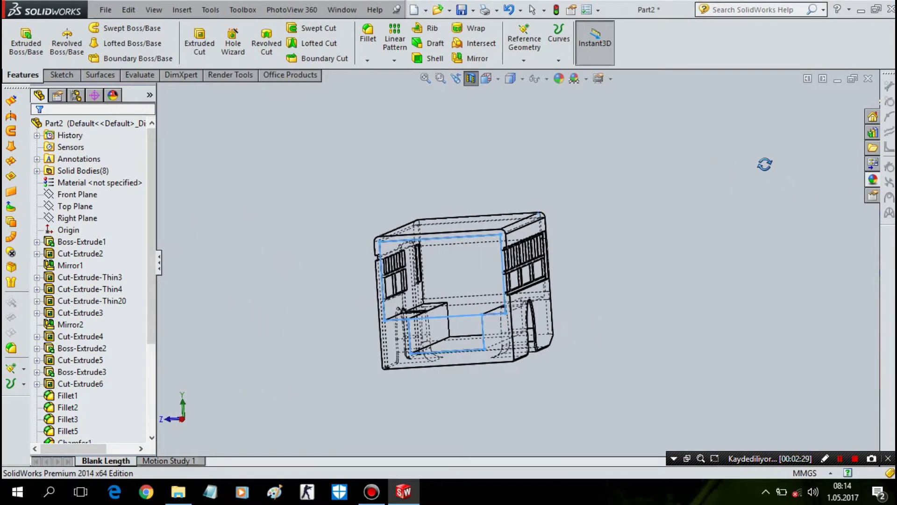
- Switch the display to Shaded With Edges and view the bus rear from above
click(521, 79)
click(516, 112)
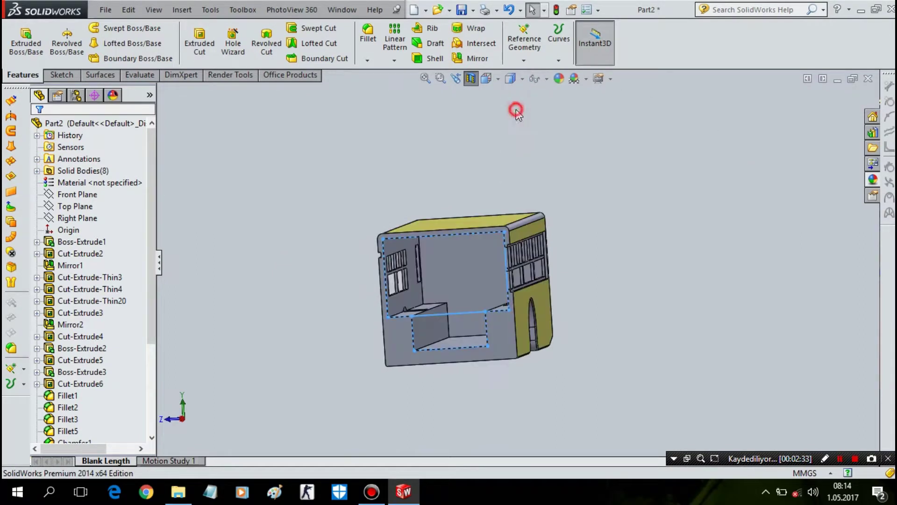
mouse_move(540, 198)
middle_down()
mouse_move(560, 187)
mouse_move(560, 220)
mouse_move(524, 199)
mouse_move(563, 184)
mouse_move(541, 196)
middle_up()
scroll(164, 352, down, 2)
scroll(93, 397, down, 6)
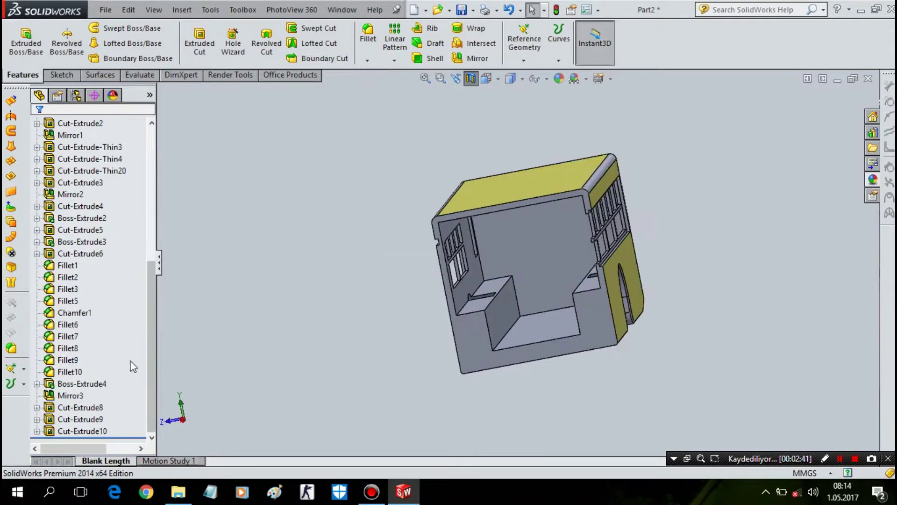
right_click(70, 430)
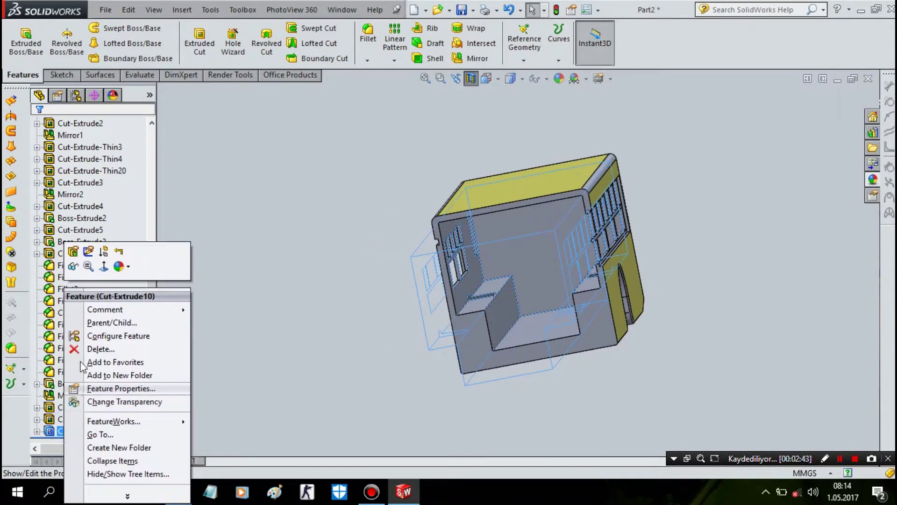
- Reopen Cut-Extrude10's sketch and view it from the Right
click(86, 255)
mouse_move(476, 331)
middle_down()
mouse_move(515, 288)
mouse_move(503, 312)
mouse_move(503, 305)
middle_up()
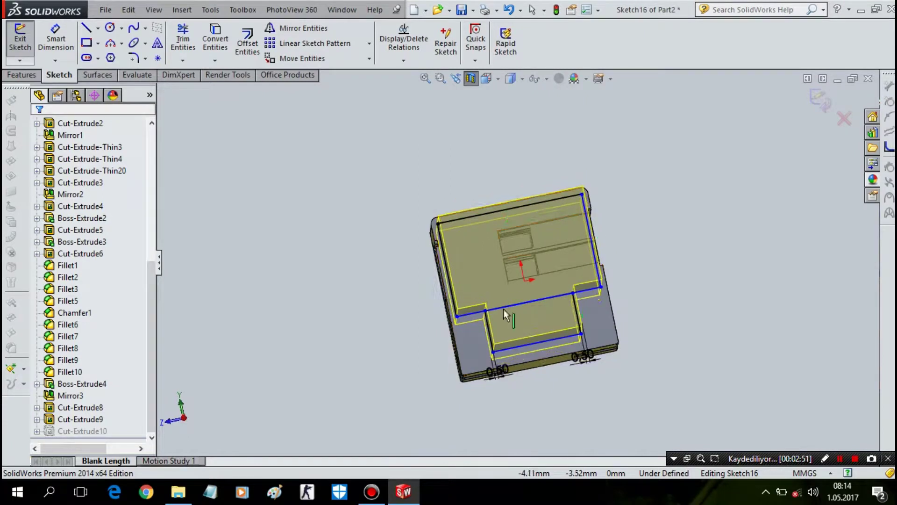
click(486, 78)
click(498, 102)
click(498, 78)
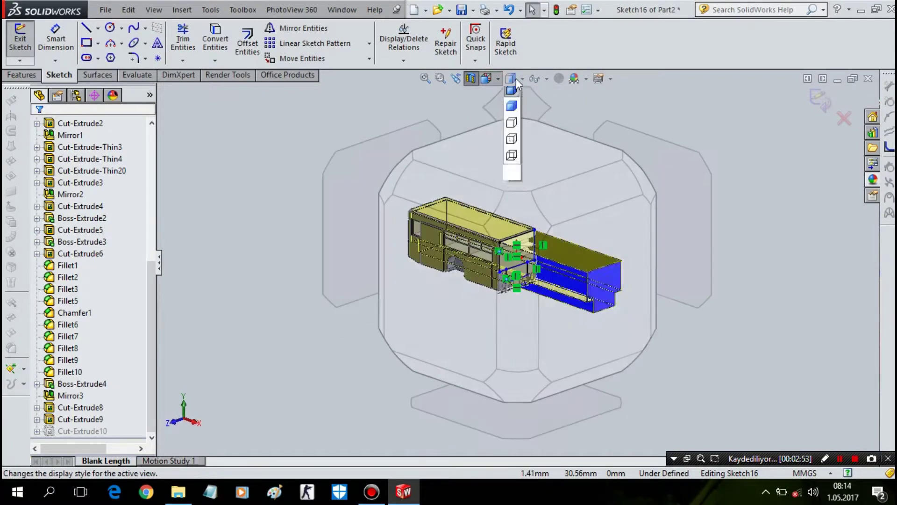
click(510, 162)
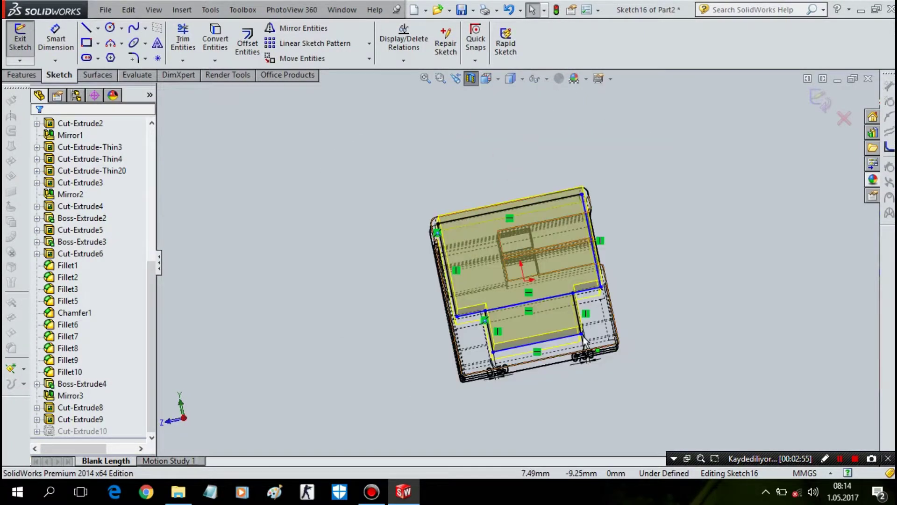
key(space)
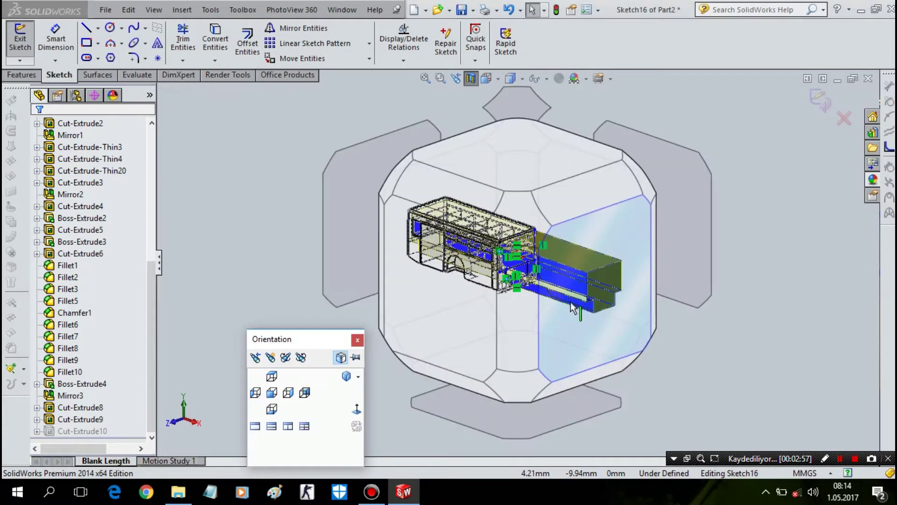
click(612, 275)
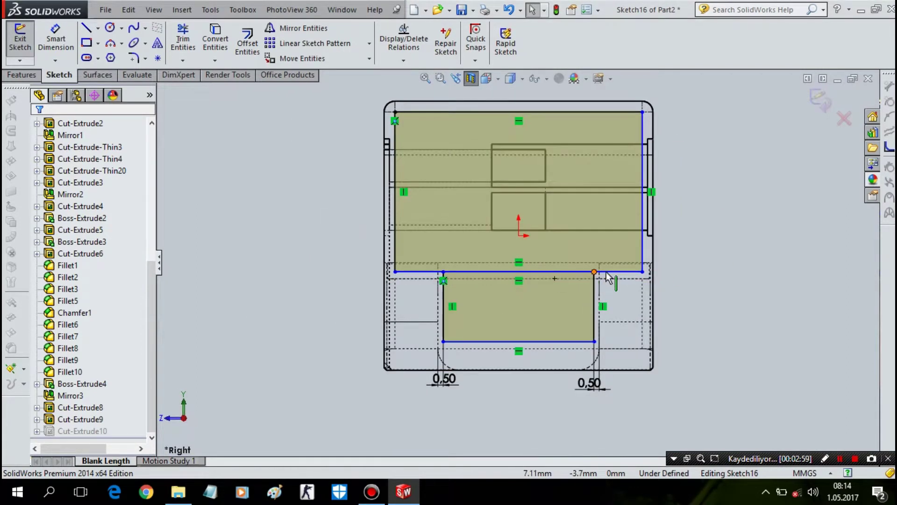
- Raise the horizontal dividing line slightly and exit the sketch to rebuild the cut
click(607, 272)
drag(606, 258, 607, 255)
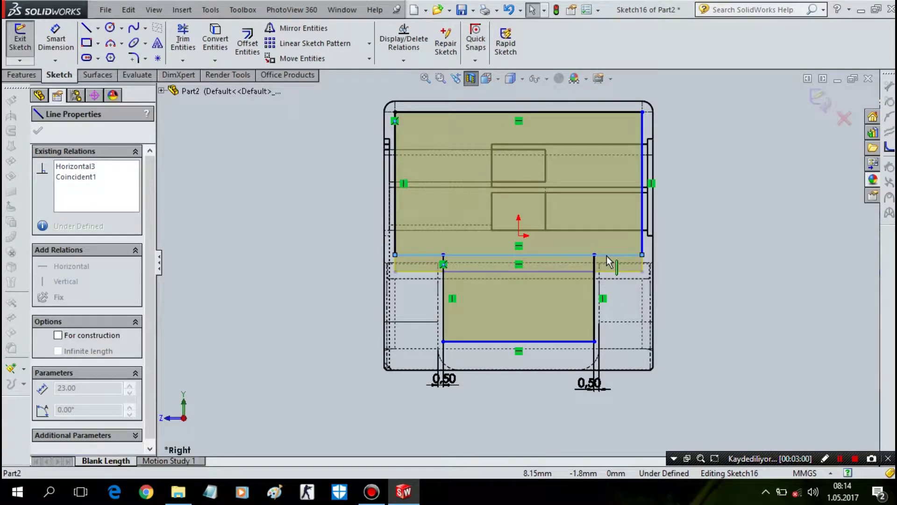
click(696, 282)
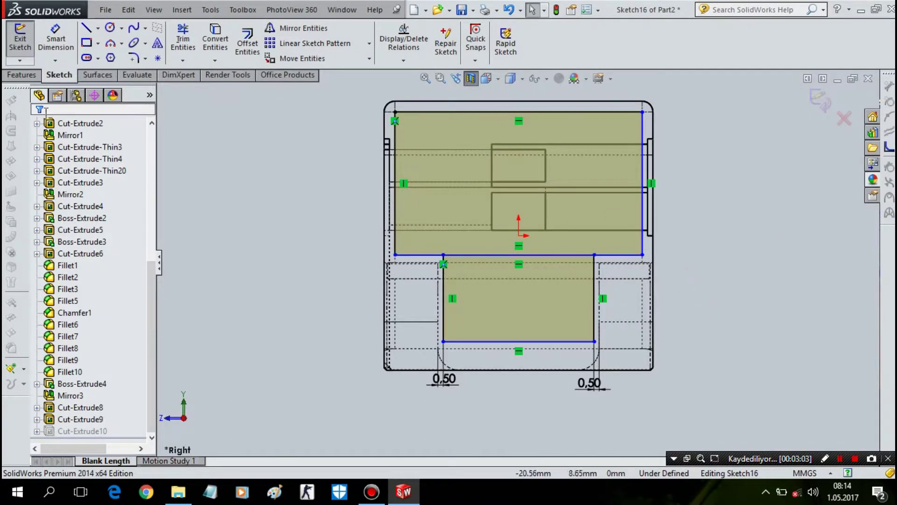
click(814, 102)
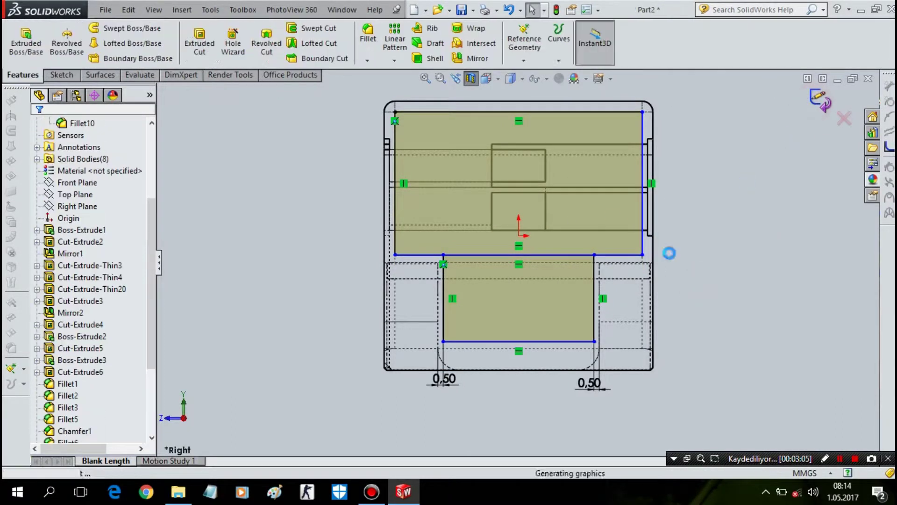
mouse_move(688, 262)
middle_down()
mouse_move(705, 290)
mouse_move(692, 270)
middle_up()
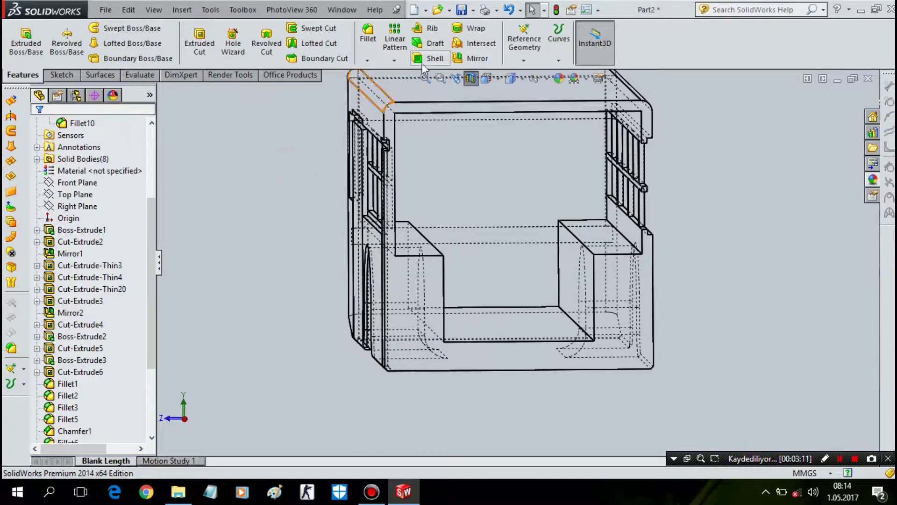
- Show the whole bus shaded with edges in isometric view, section view off
click(486, 78)
click(511, 78)
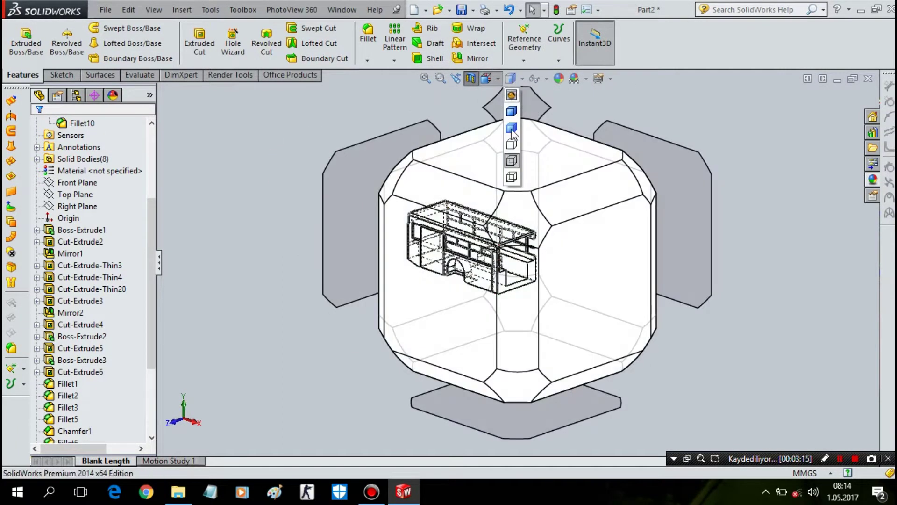
click(516, 116)
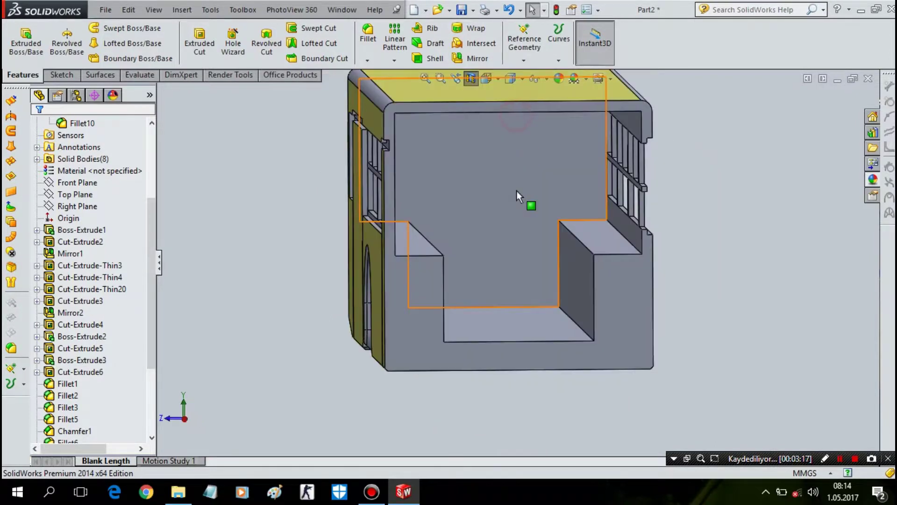
key(space)
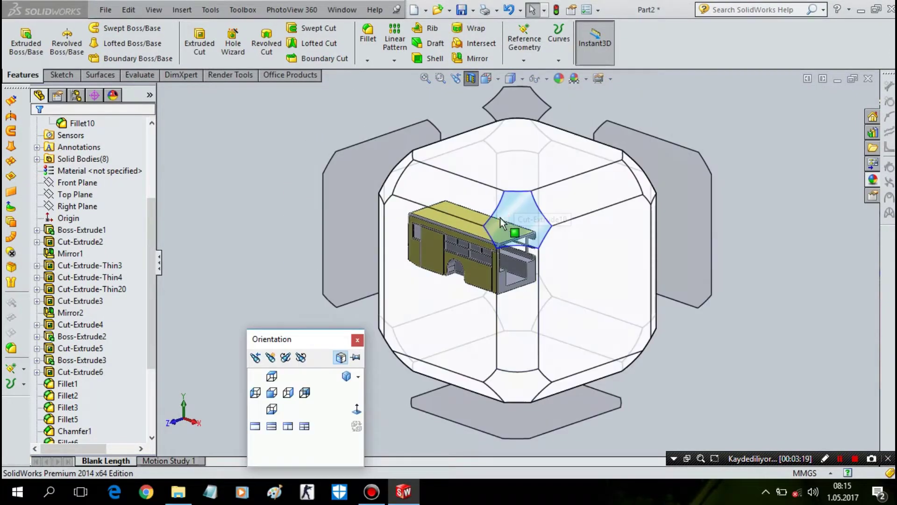
click(502, 216)
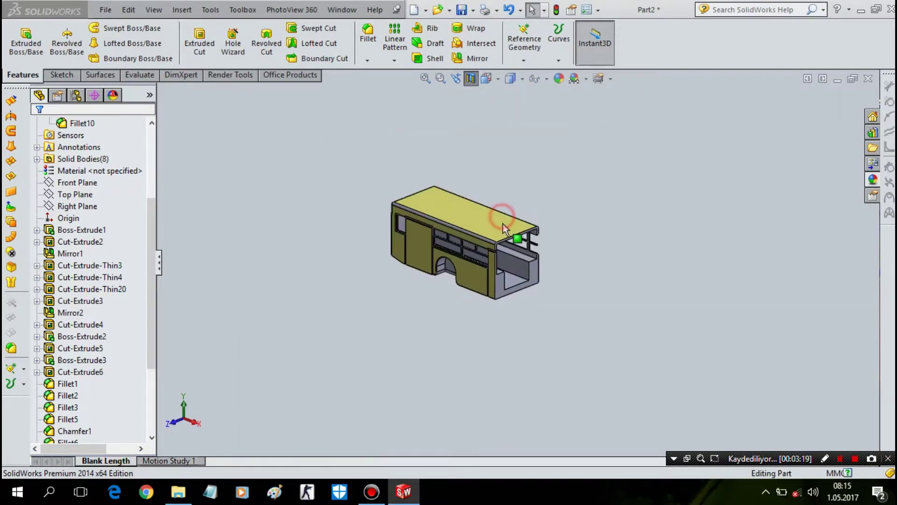
click(470, 78)
- Zoom and orbit to a close, tilted view of the roof edge and long side
mouse_move(573, 166)
middle_down()
mouse_move(709, 148)
mouse_move(627, 142)
mouse_move(608, 177)
mouse_move(427, 318)
middle_up()
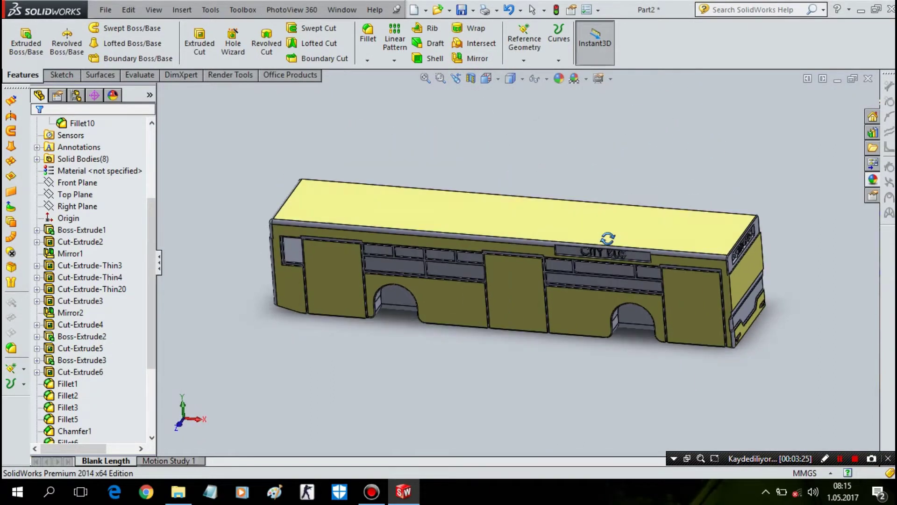
scroll(428, 317, down, 5)
mouse_move(406, 240)
middle_down()
mouse_move(410, 210)
mouse_move(481, 202)
mouse_move(480, 254)
mouse_move(457, 236)
middle_up()
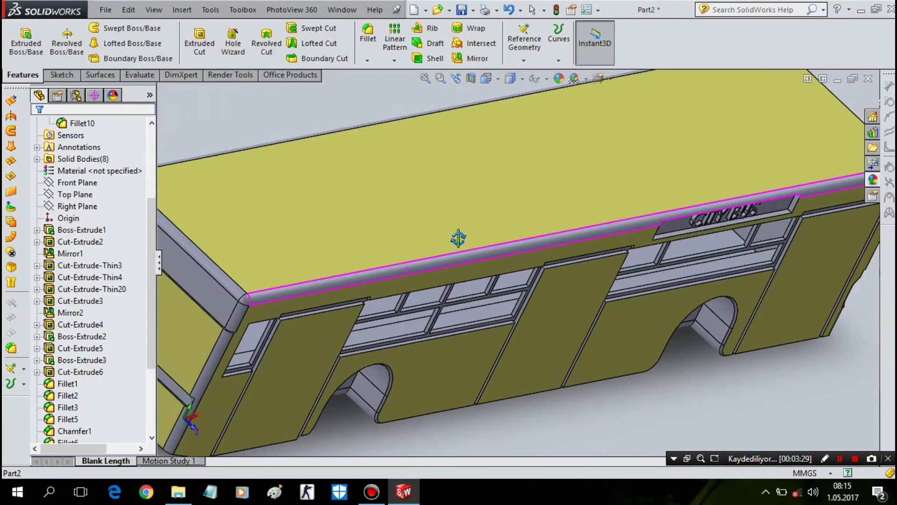
- Start a new sketch on the bus's top face, clearing the section view
right_click(466, 317)
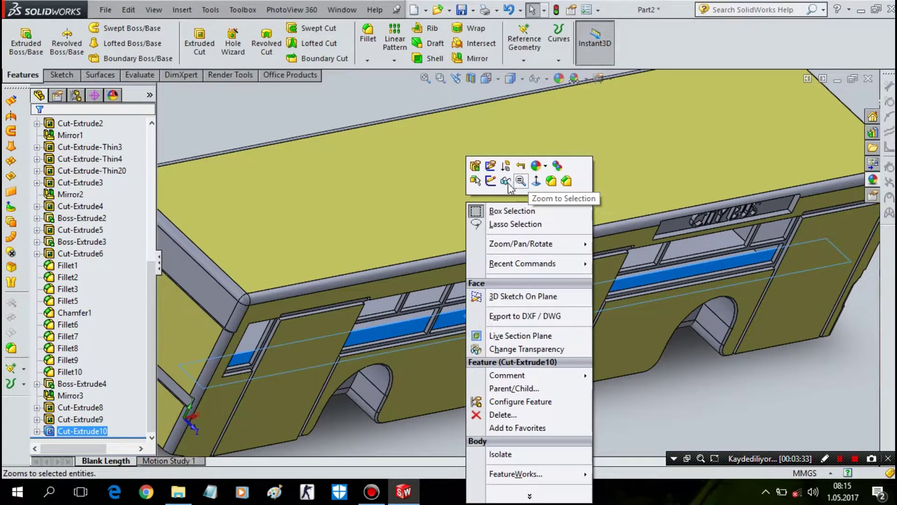
click(490, 181)
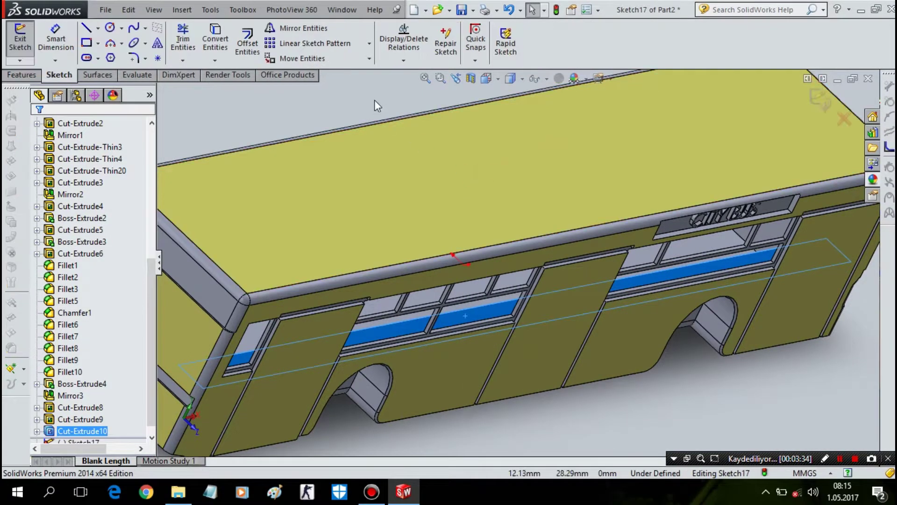
click(468, 80)
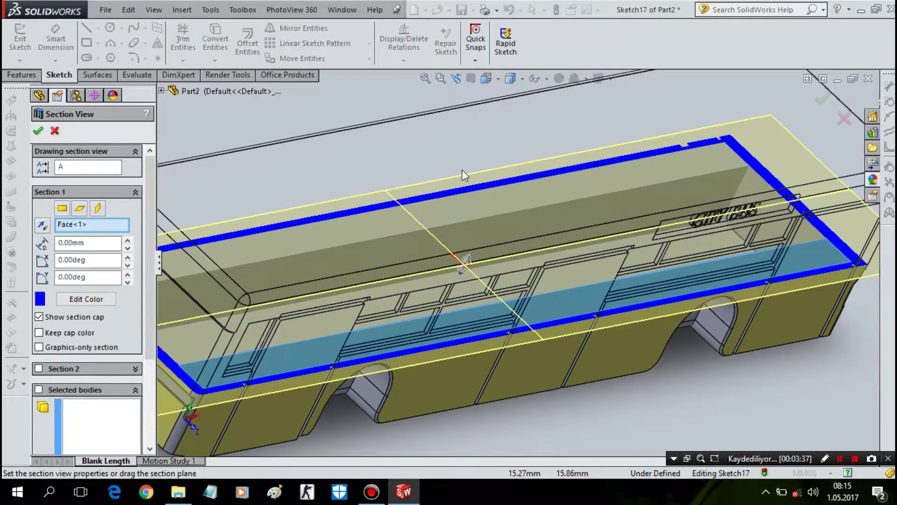
click(38, 132)
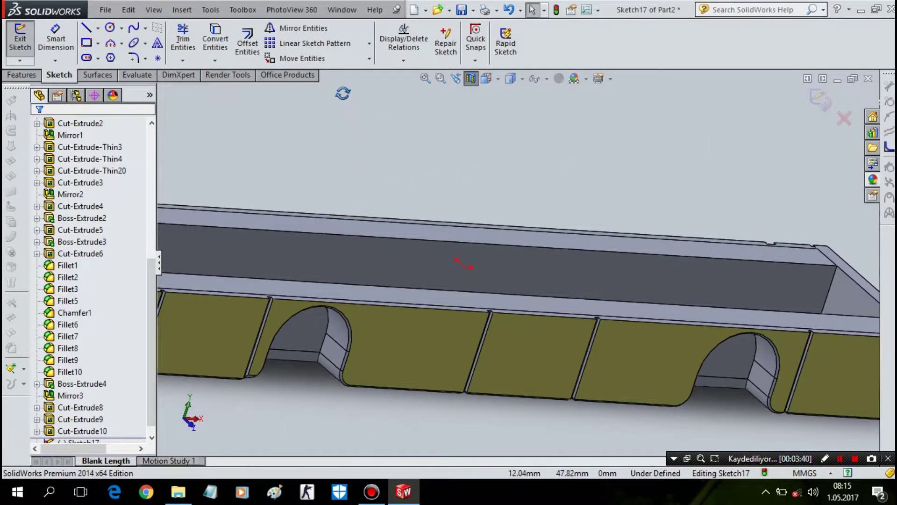
- View the sketch from the Top orientation with Hidden Lines Visible display style
scroll(310, 76, up, 1)
key(space)
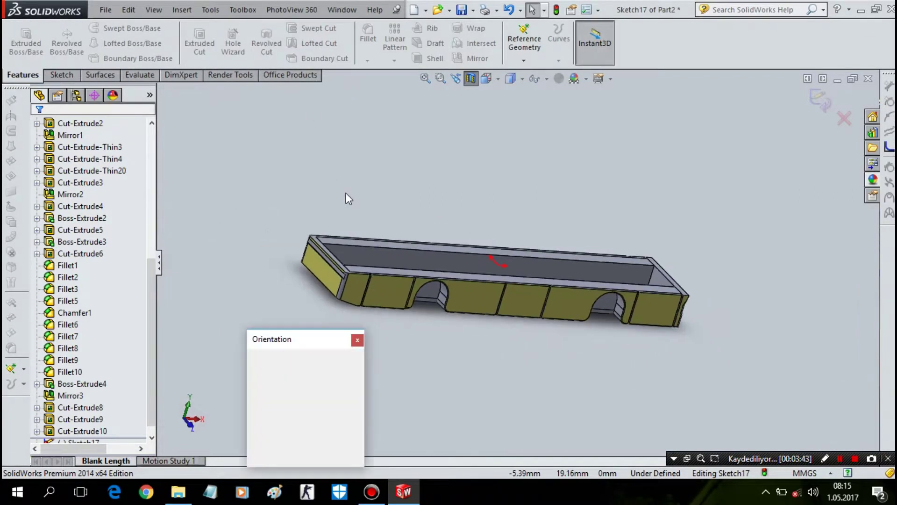
click(532, 183)
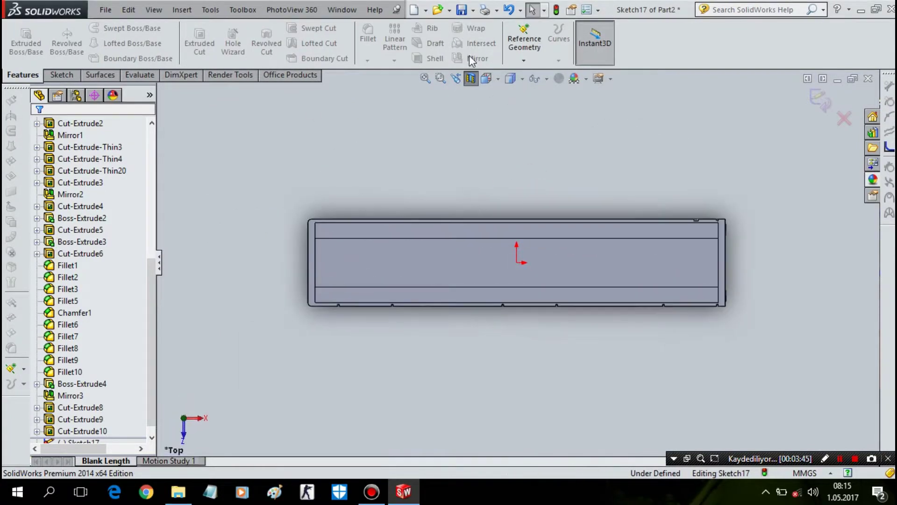
click(512, 82)
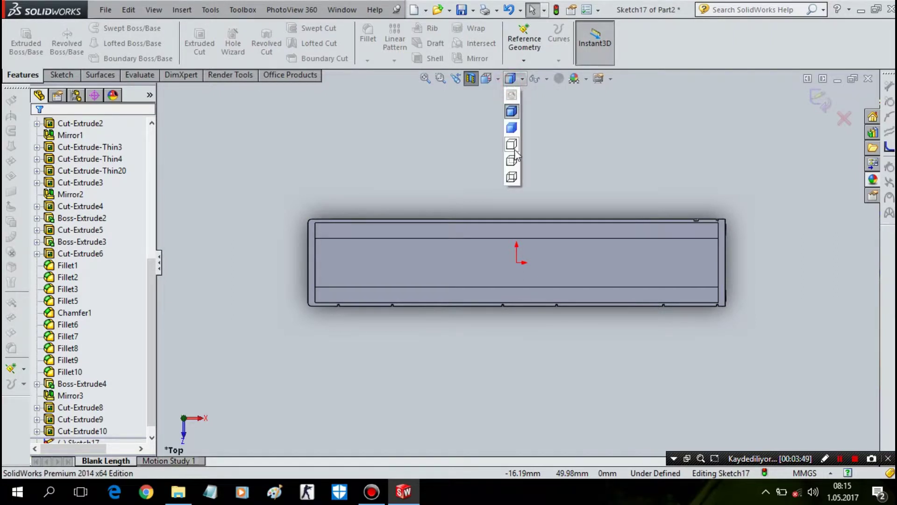
click(512, 160)
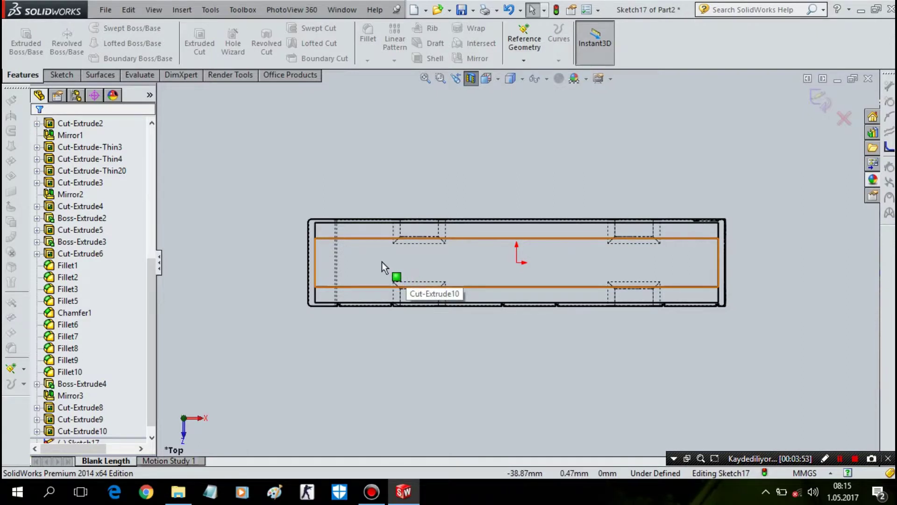
click(61, 74)
- Draw the left and long middle corner rectangles along the upper strip
click(85, 43)
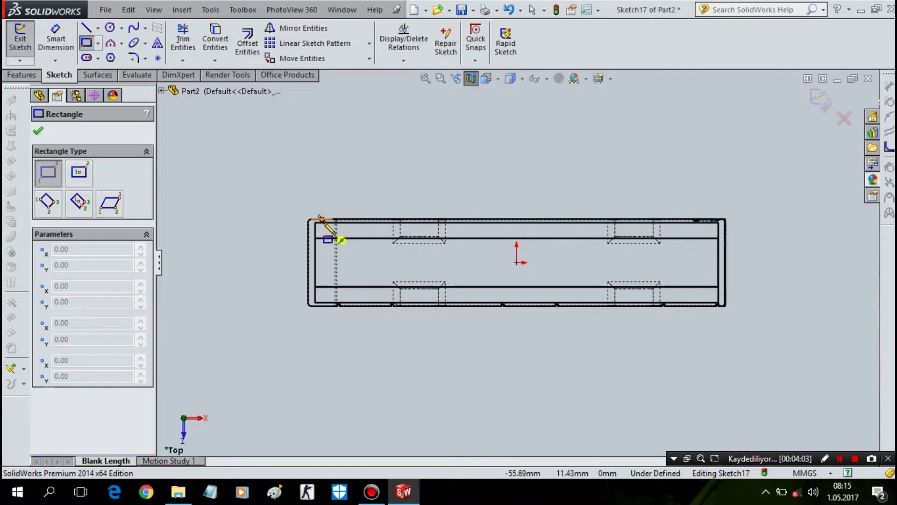
scroll(330, 229, down, 3)
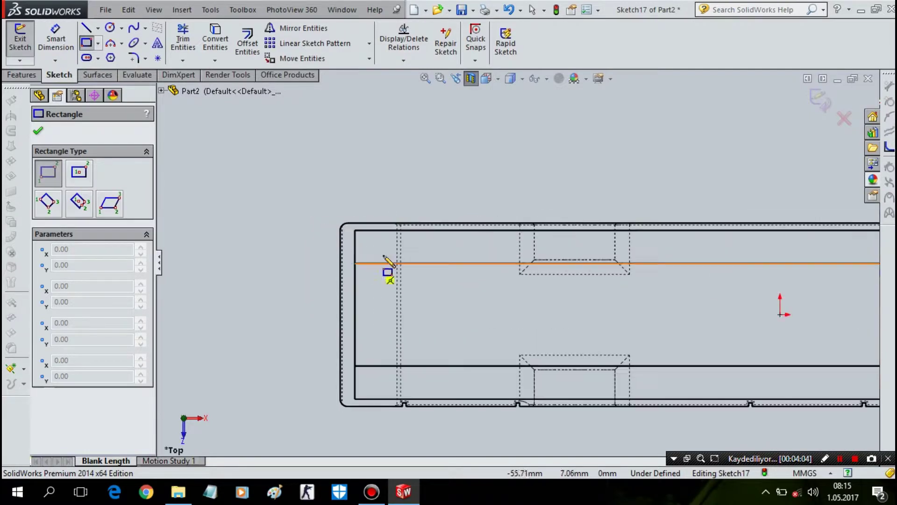
click(378, 230)
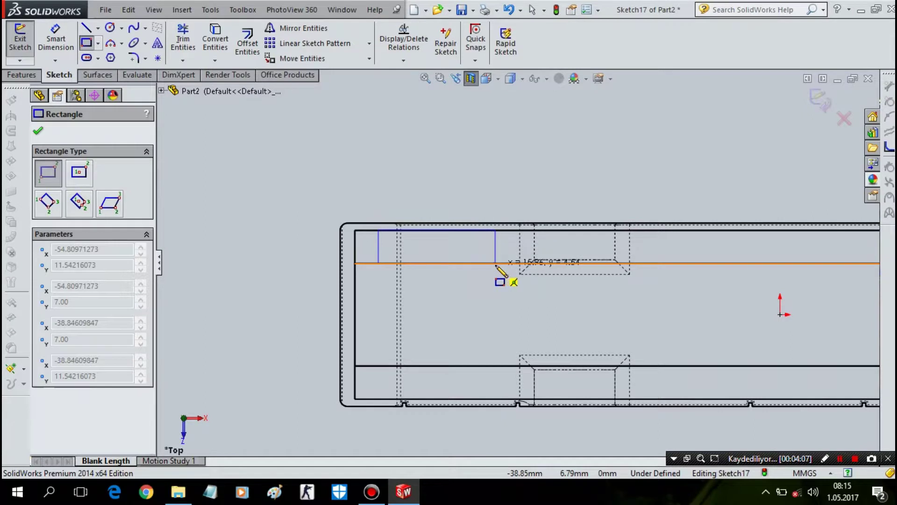
click(496, 263)
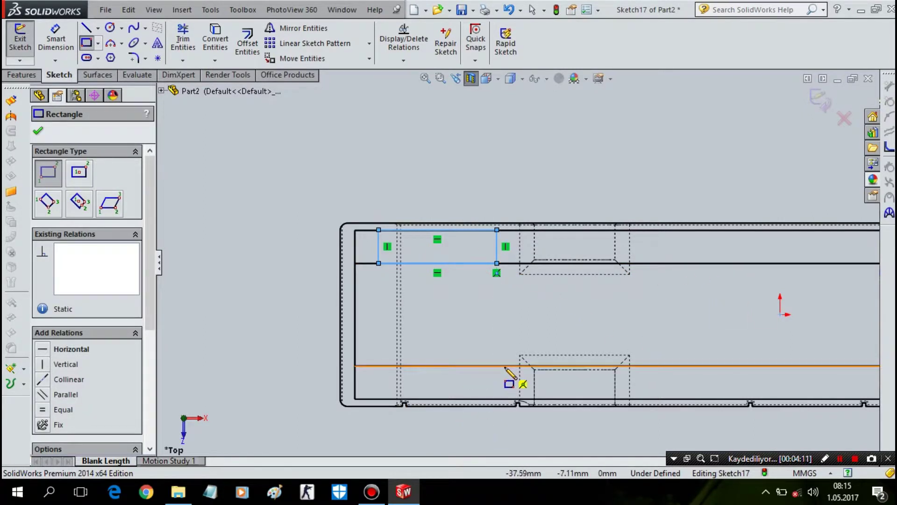
click(639, 264)
scroll(790, 257, up, 1)
scroll(747, 264, up, 1)
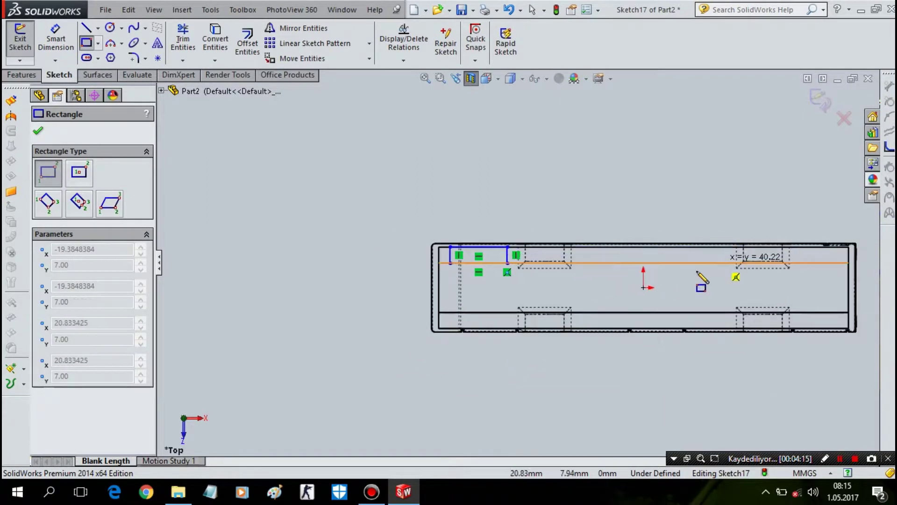
scroll(732, 253, up, 1)
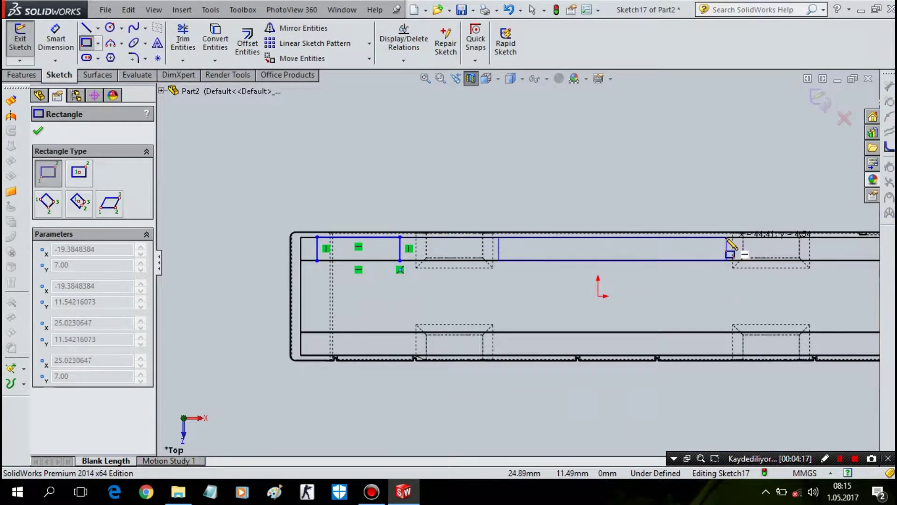
click(725, 237)
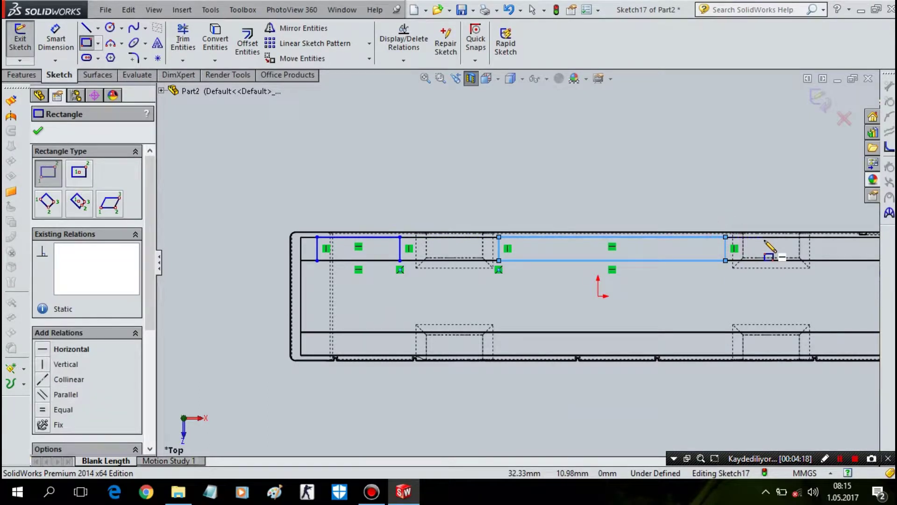
- Add the third corner rectangle at the strip's right end, up to the top-right corner
scroll(765, 253, up, 1)
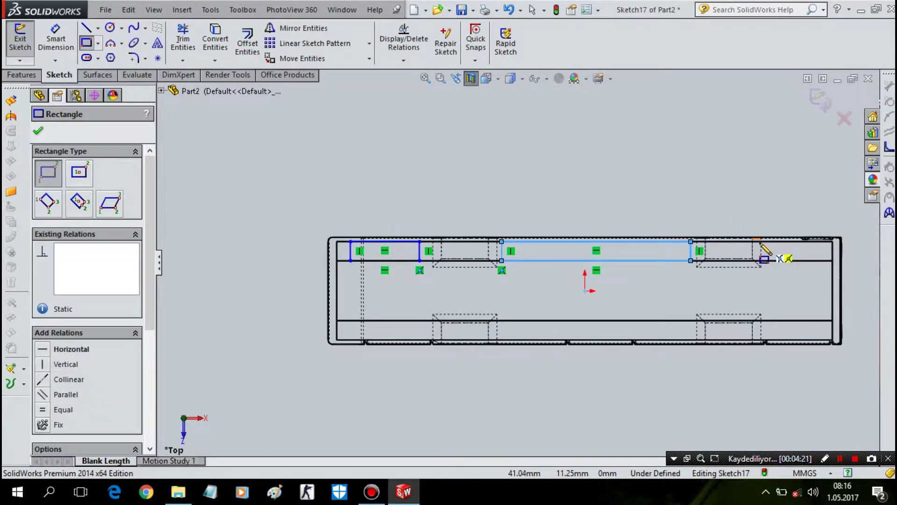
scroll(690, 239, down, 1)
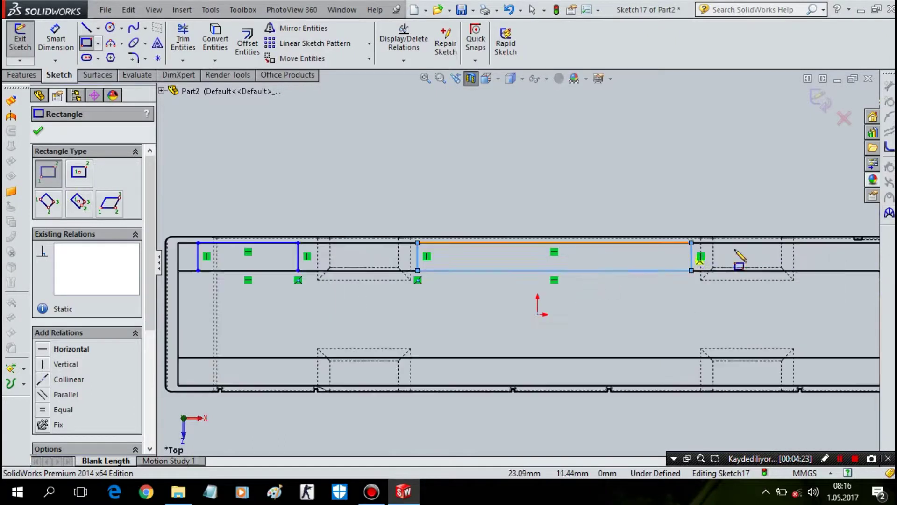
scroll(822, 284, up, 1)
scroll(715, 280, down, 1)
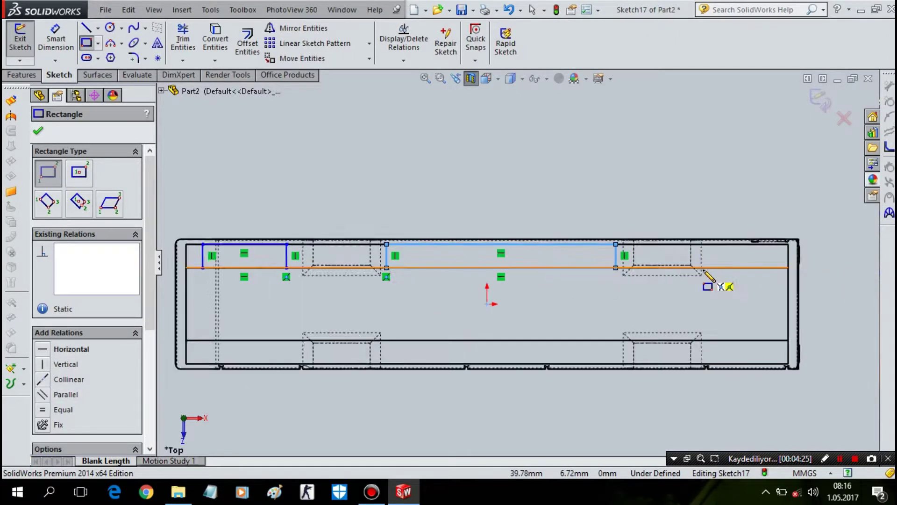
scroll(706, 275, down, 1)
click(688, 266)
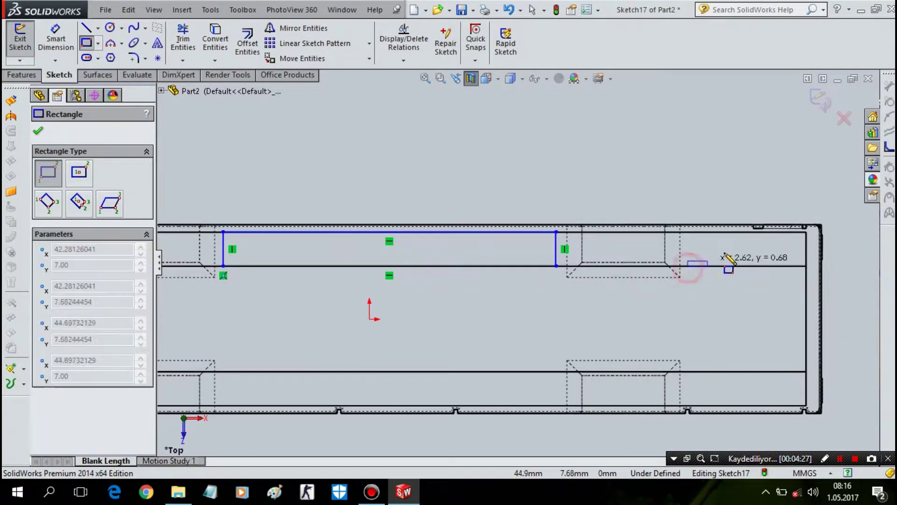
click(801, 232)
key(Escape)
click(56, 40)
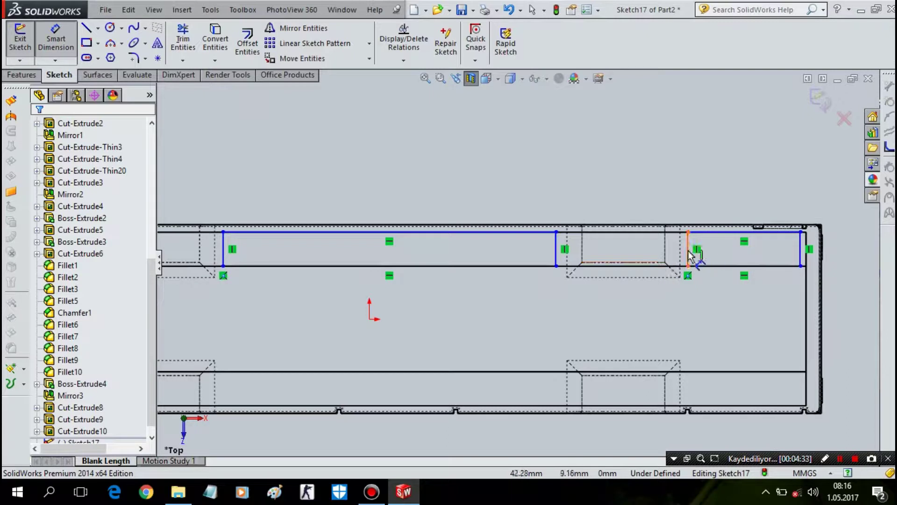
- Set 0.50 mm gaps from the right and middle rectangles to the dashed edges
click(688, 255)
click(680, 251)
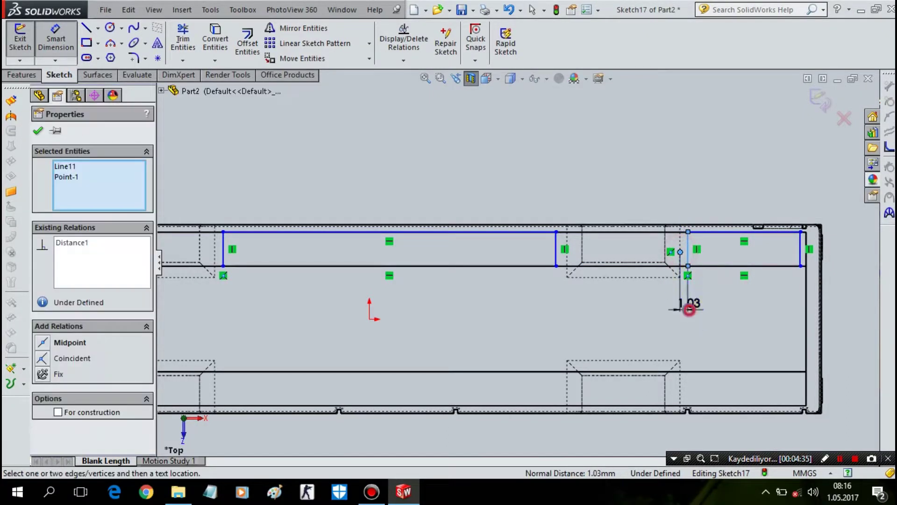
click(689, 309)
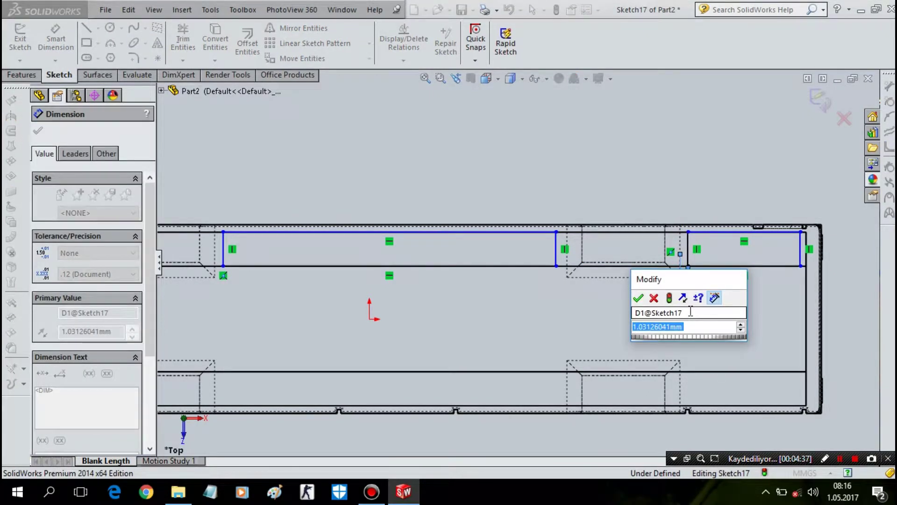
text(0,5)
key(Return)
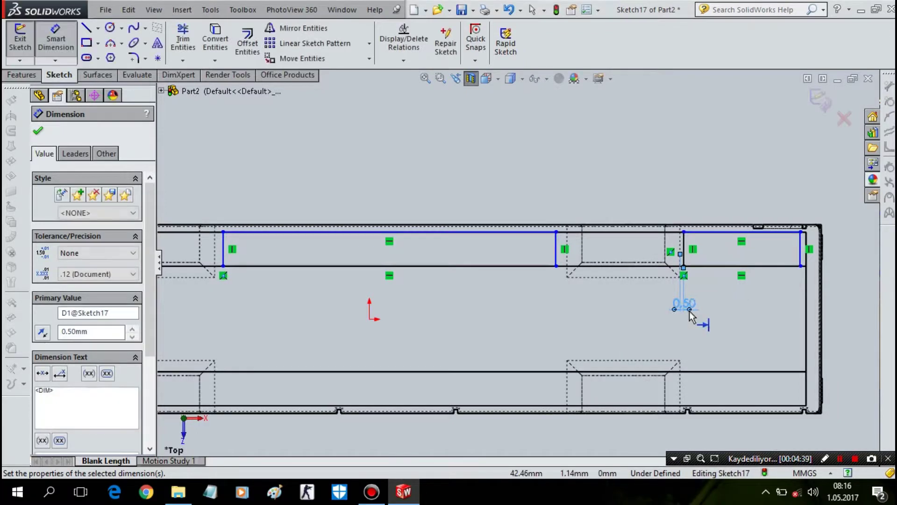
click(556, 265)
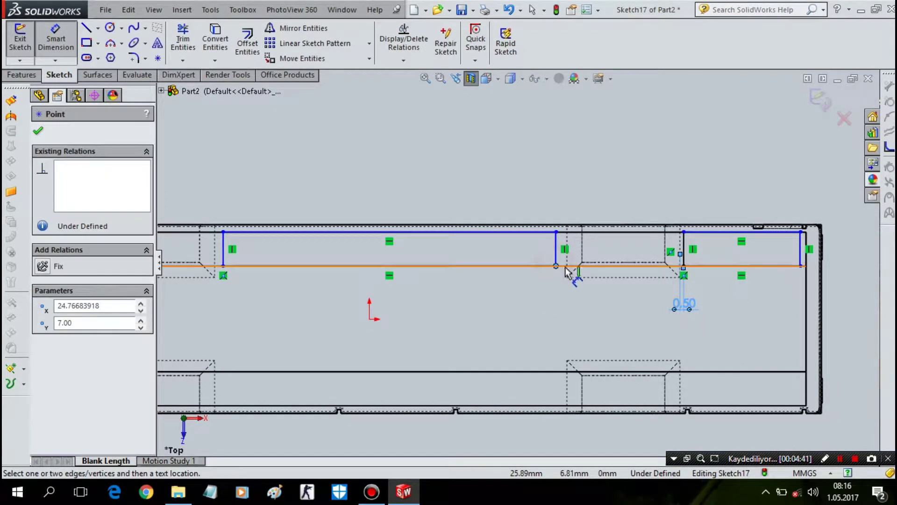
click(568, 267)
click(561, 287)
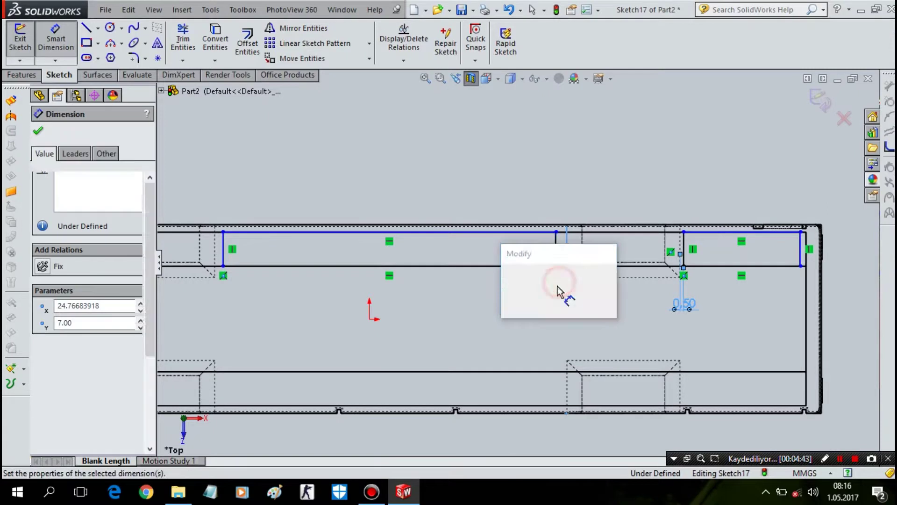
text(0,5)
key(Return)
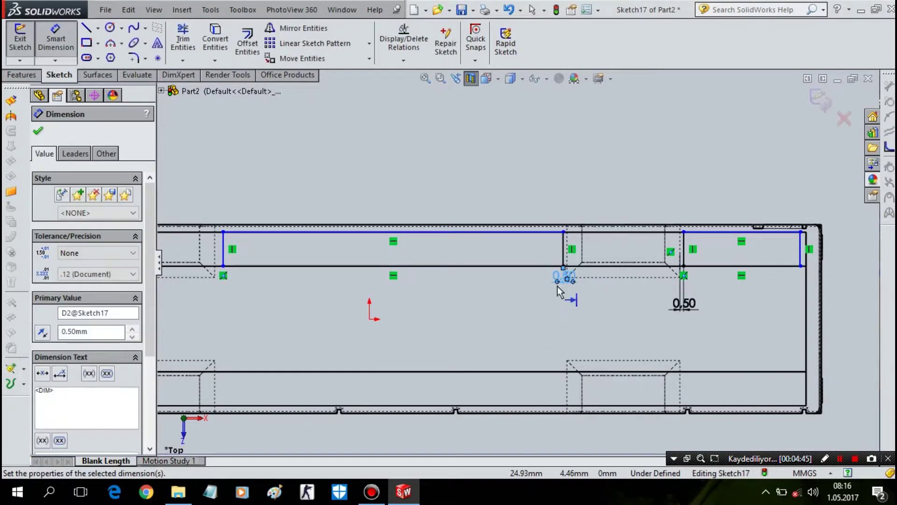
- Set the left rectangle's gap to its dashed edge to 0.50 mm as well
click(222, 254)
click(217, 264)
click(224, 280)
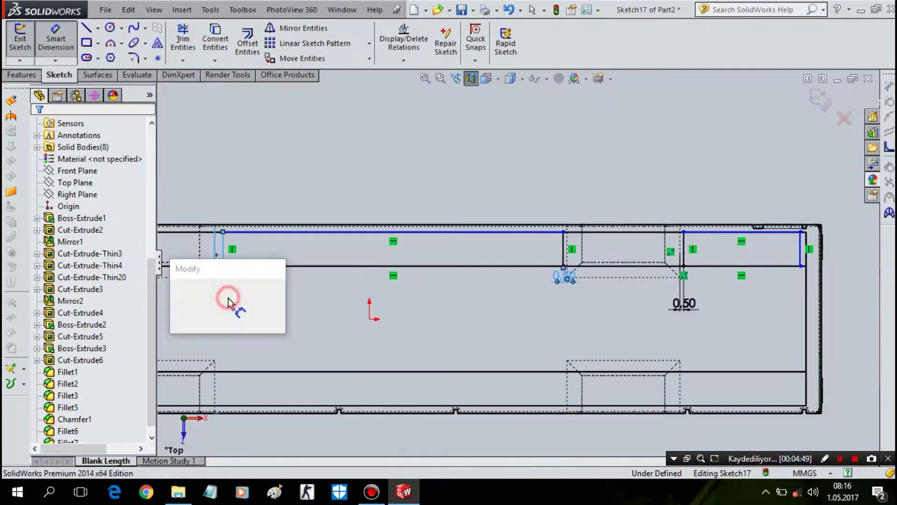
text(0,5)
key(Return)
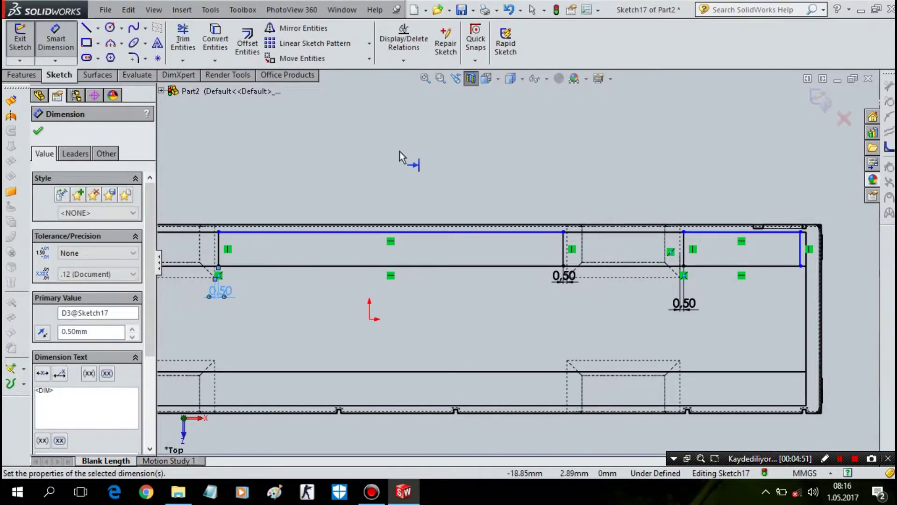
scroll(250, 355, up, 2)
scroll(327, 296, down, 1)
scroll(370, 301, down, 1)
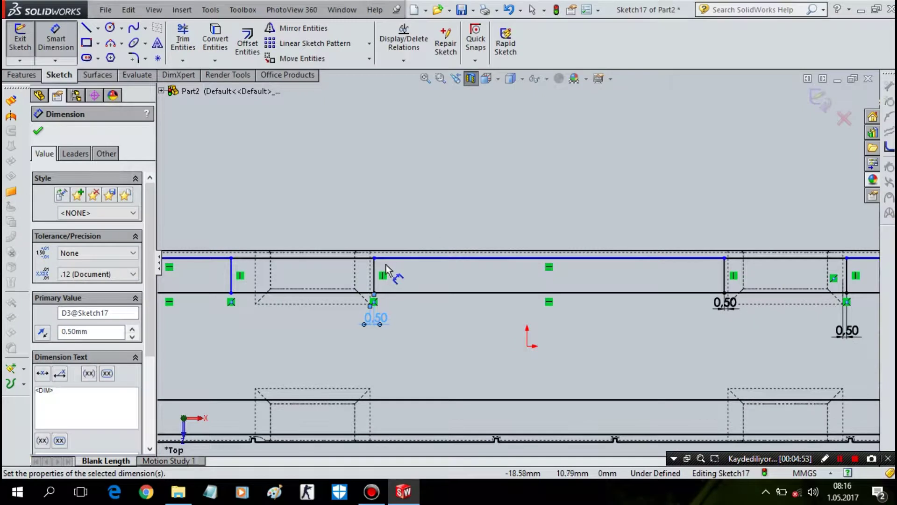
key(Escape)
- Fix the two selected horizontal strip lines in place
scroll(380, 265, down, 3)
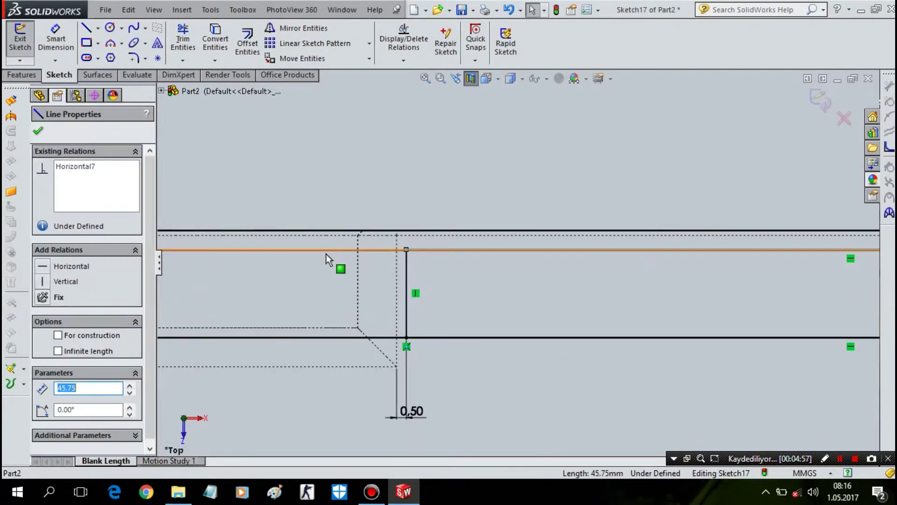
ctrl+click(333, 253)
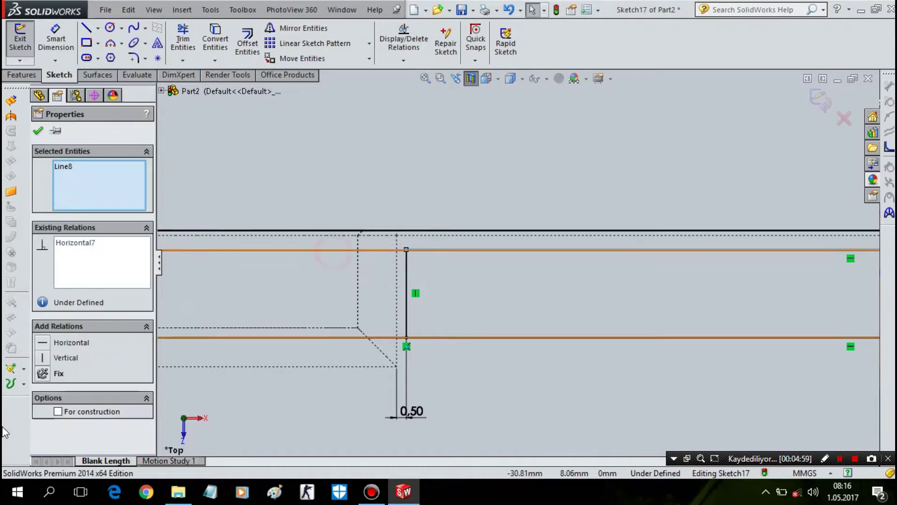
click(82, 371)
scroll(423, 266, down, 2)
scroll(422, 253, down, 2)
scroll(398, 224, down, 2)
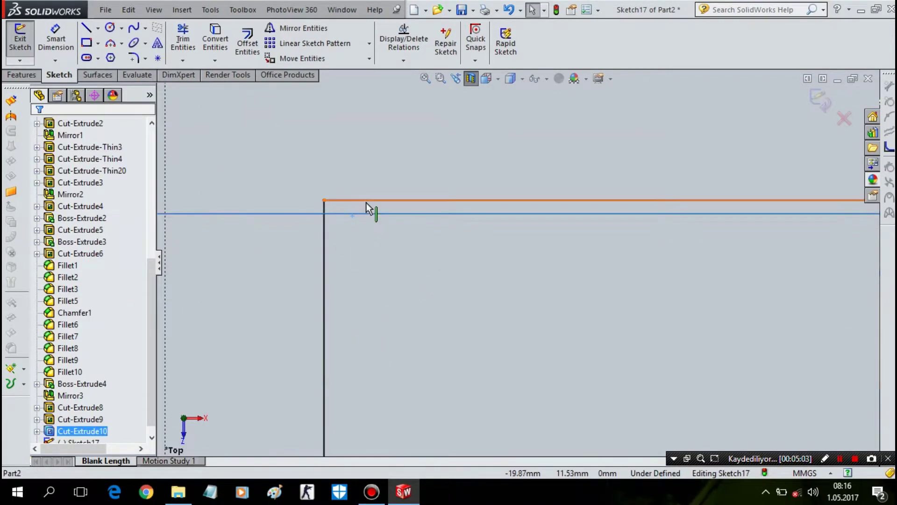
- Drag the top horizontal line down to a new height
click(366, 201)
key(Escape)
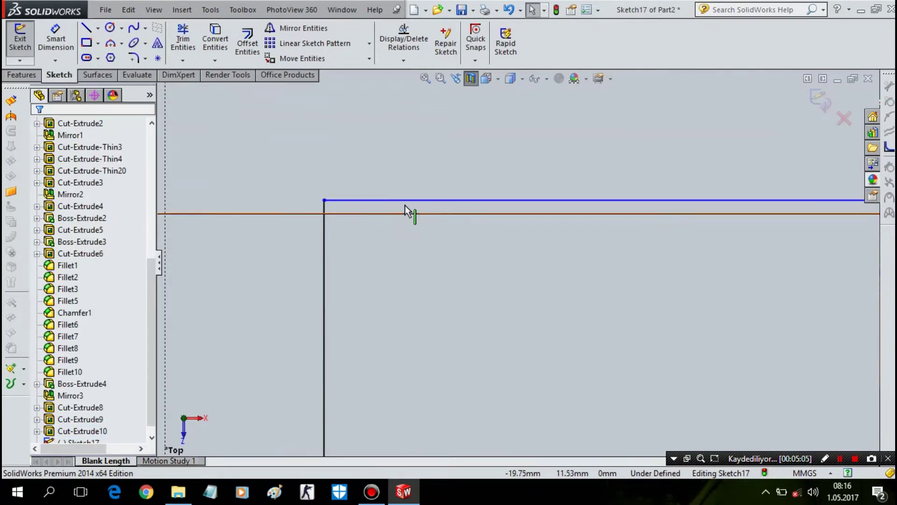
click(409, 200)
key(Escape)
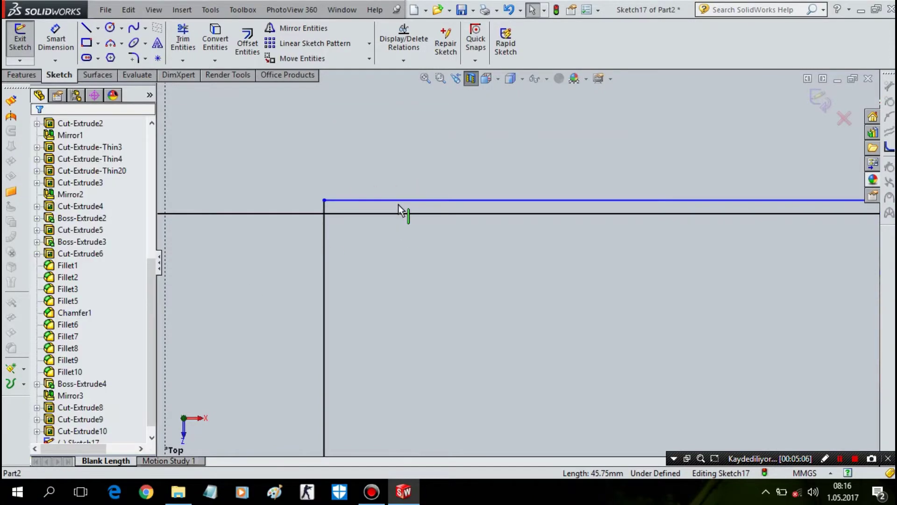
click(405, 214)
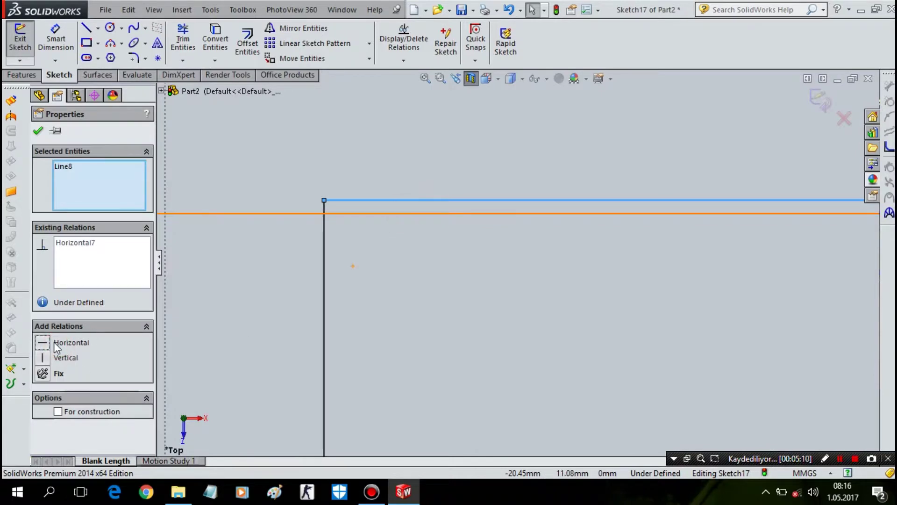
scroll(258, 320, up, 5)
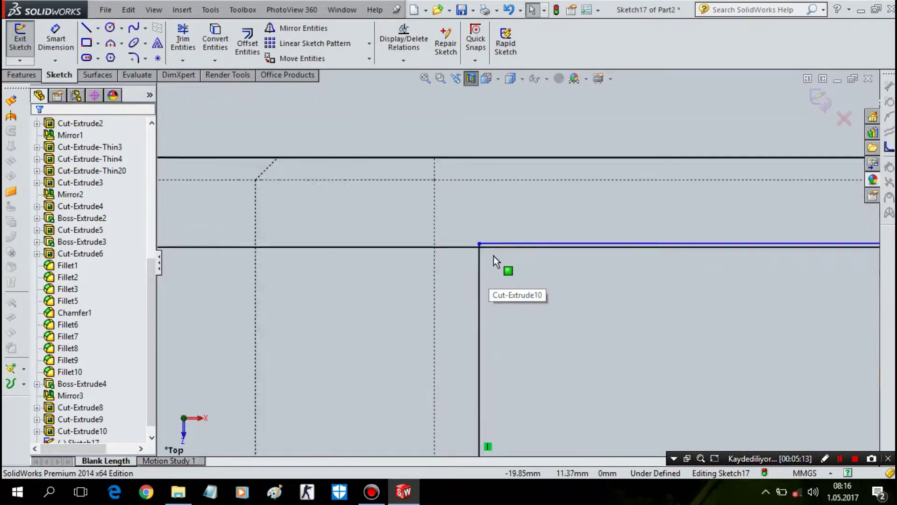
scroll(481, 243, down, 3)
scroll(496, 243, down, 2)
click(505, 239)
drag(506, 239, 498, 276)
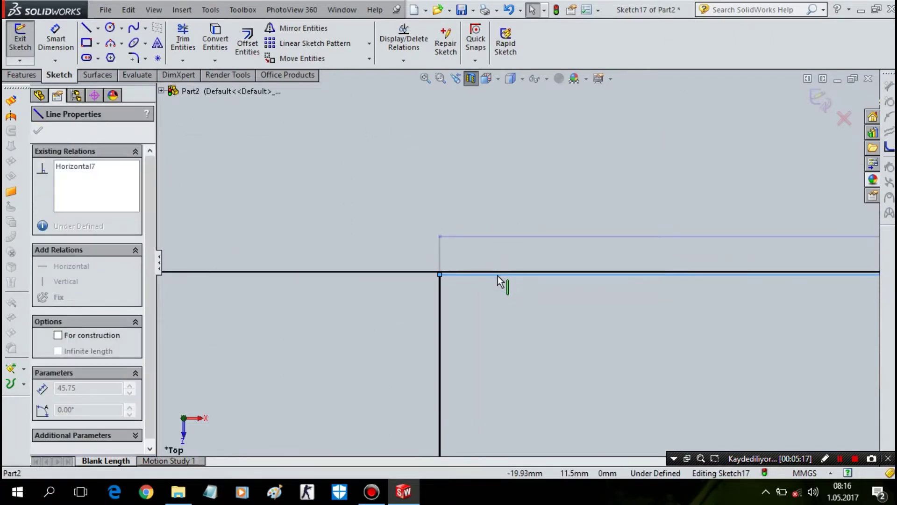
drag(498, 276, 497, 272)
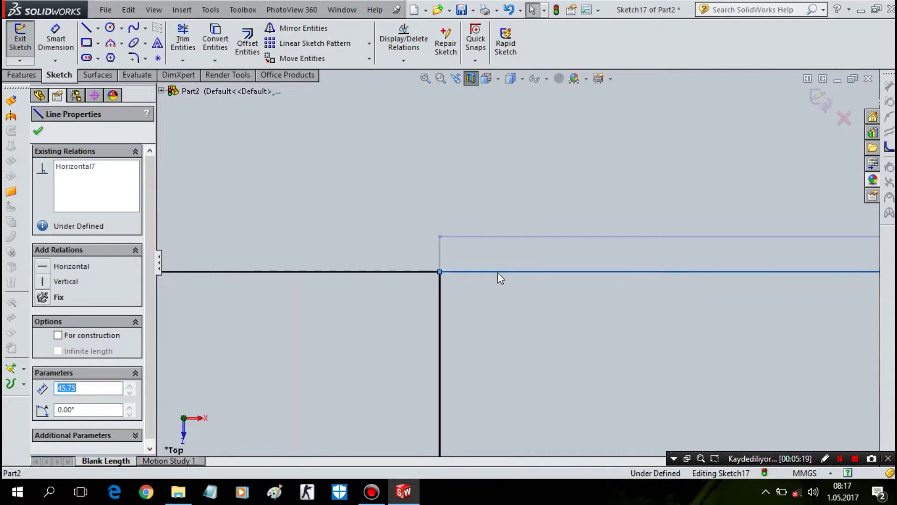
scroll(496, 284, up, 2)
scroll(628, 309, up, 2)
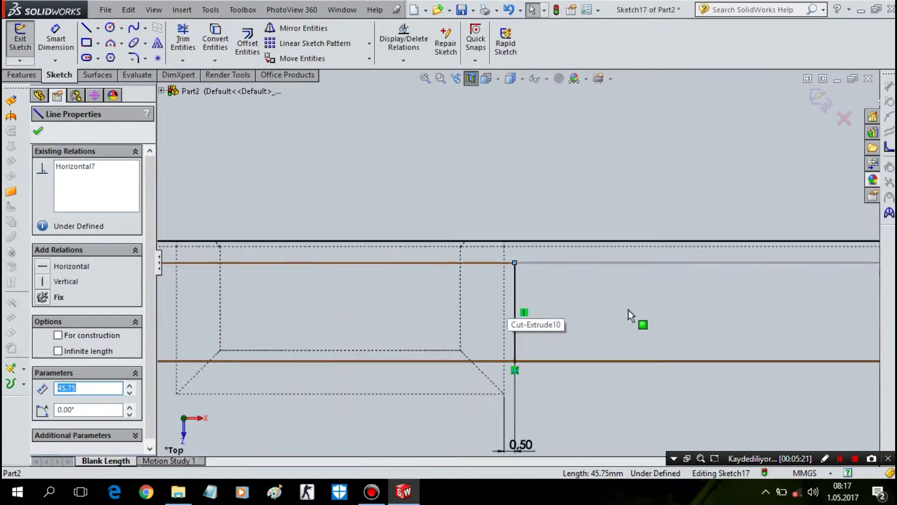
scroll(627, 310, up, 3)
scroll(794, 293, down, 3)
scroll(739, 312, down, 3)
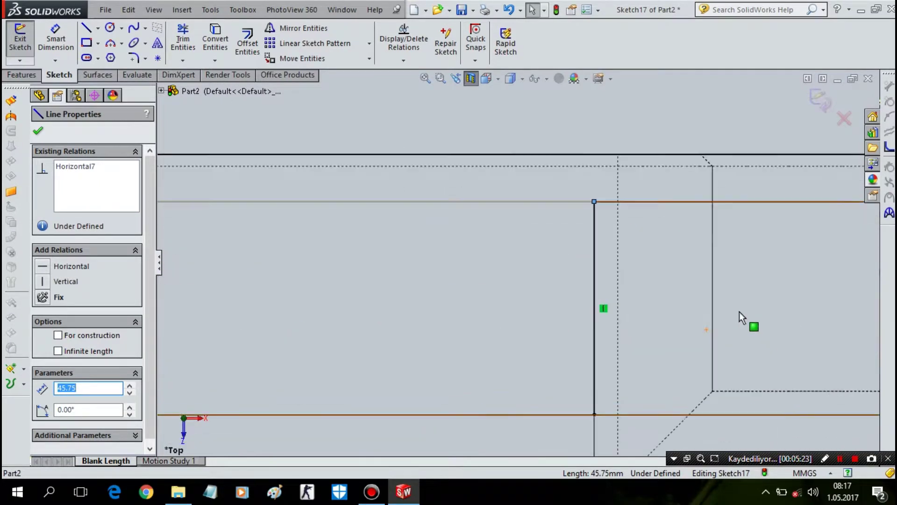
scroll(584, 196, down, 2)
scroll(560, 200, down, 2)
scroll(579, 198, down, 2)
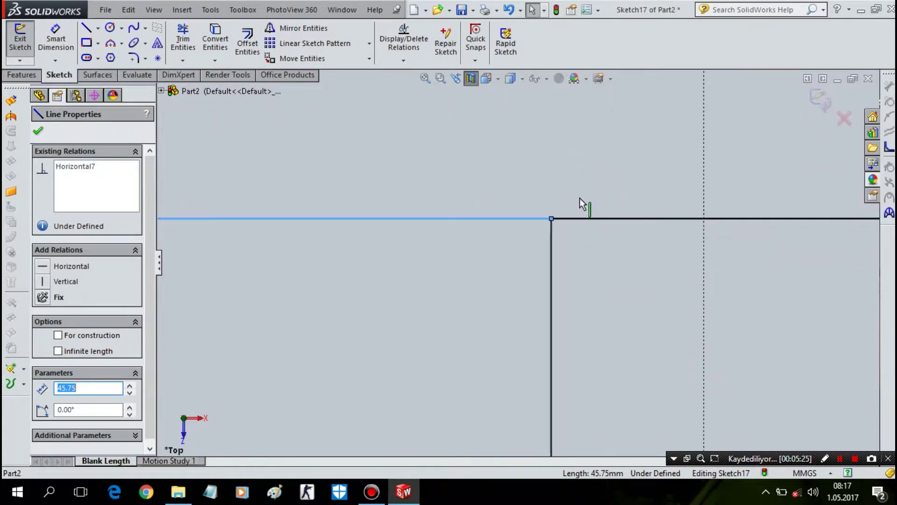
- Pull the vertical line's corner back up to the upper edge, declining the driven 45.75 dimension
drag(551, 220, 577, 154)
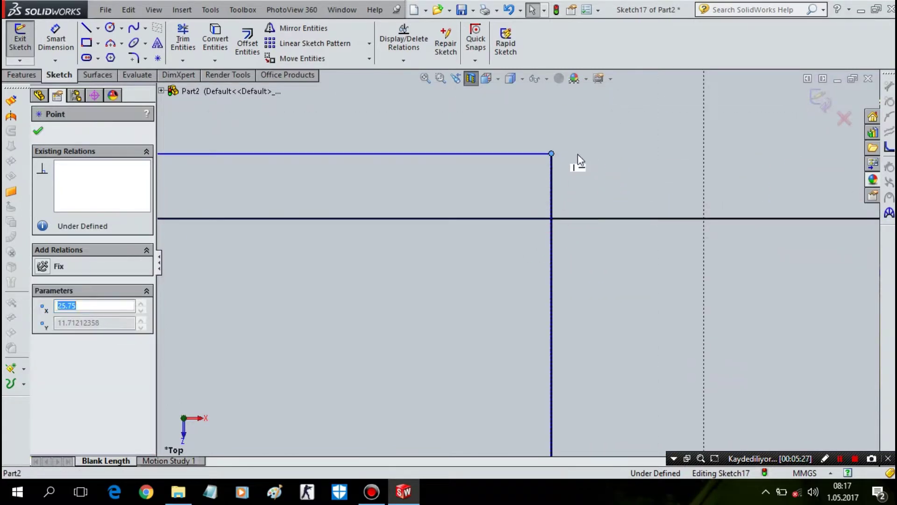
click(56, 37)
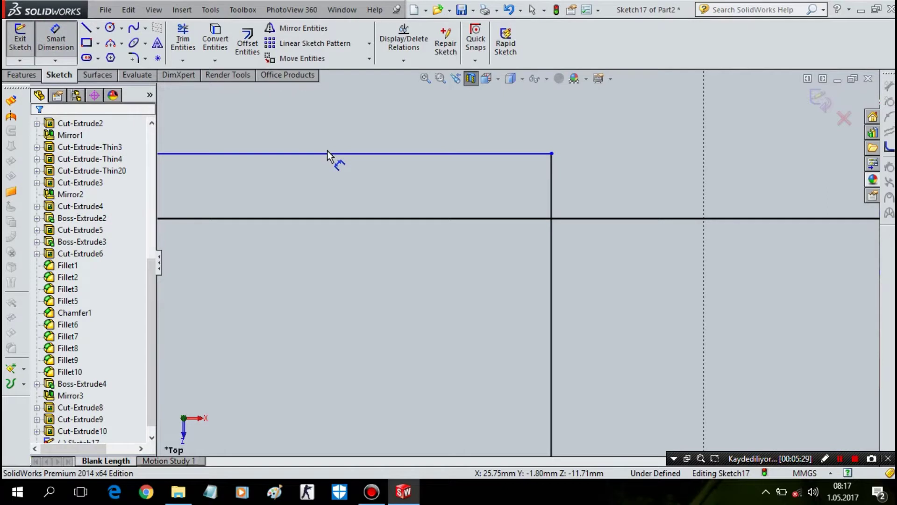
click(327, 152)
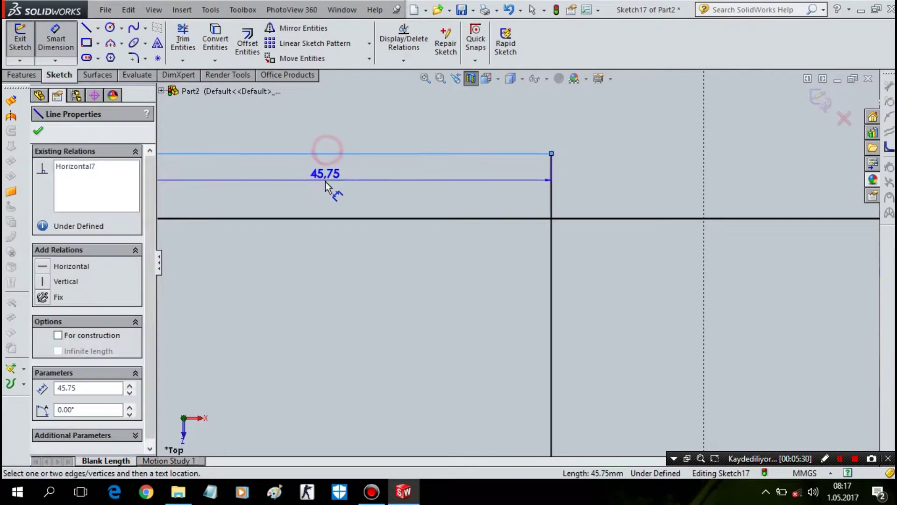
click(323, 217)
click(527, 259)
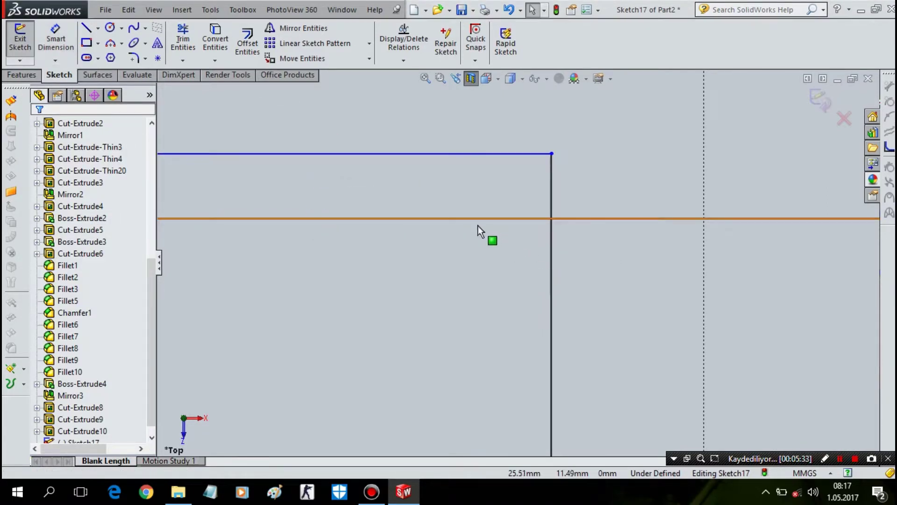
click(54, 42)
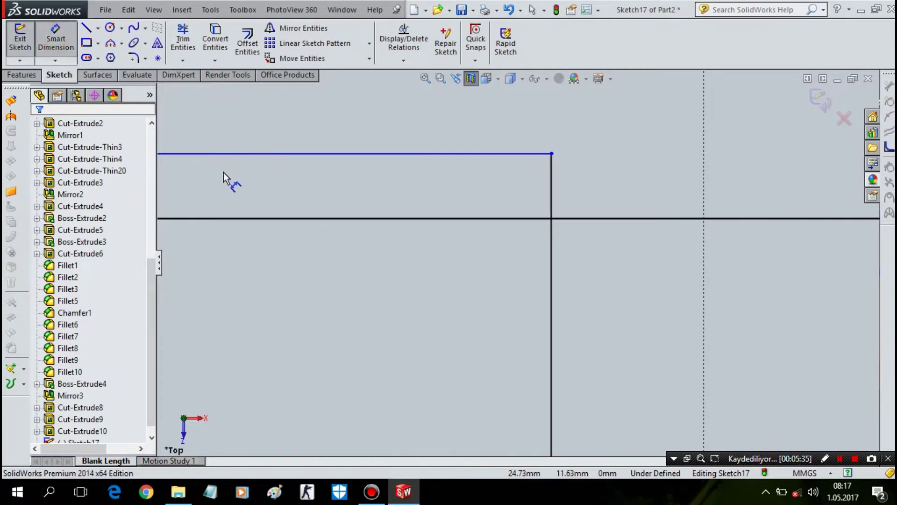
key(F10)
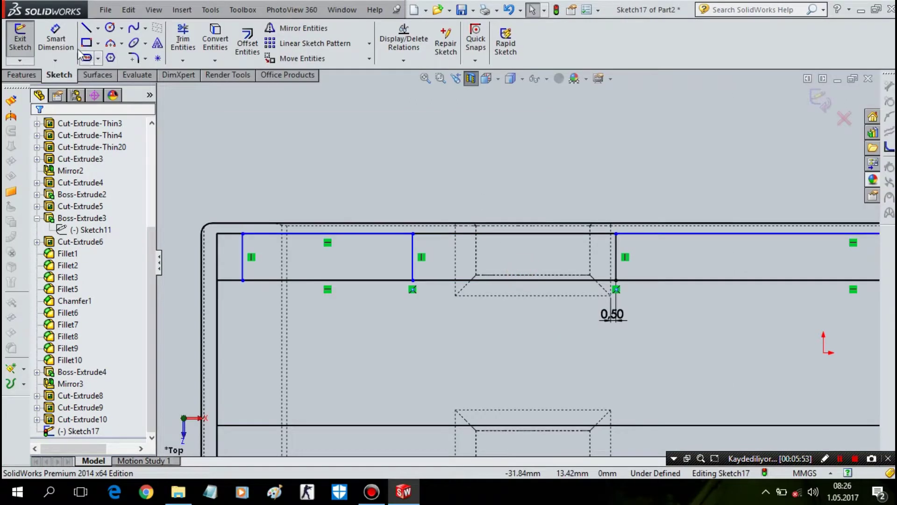
- Set the spacing between two vertical strip lines to 0.50
click(57, 32)
click(413, 264)
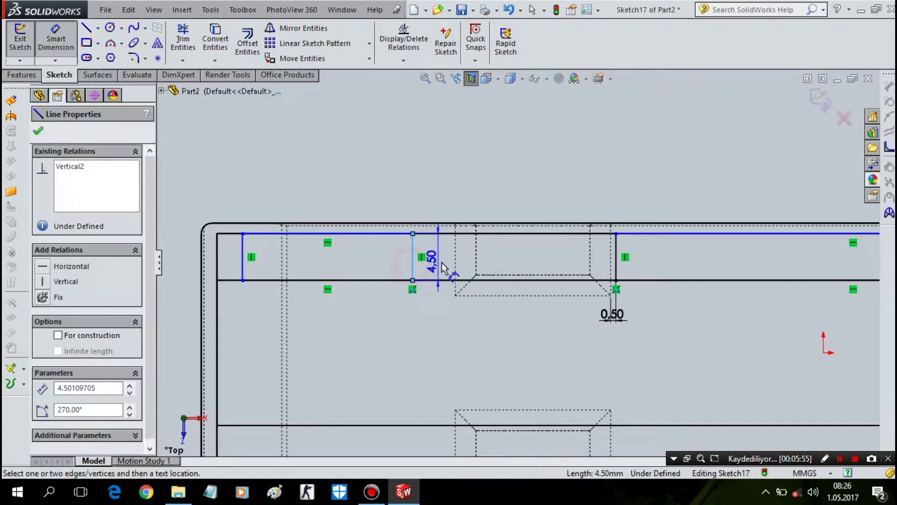
click(454, 270)
click(422, 389)
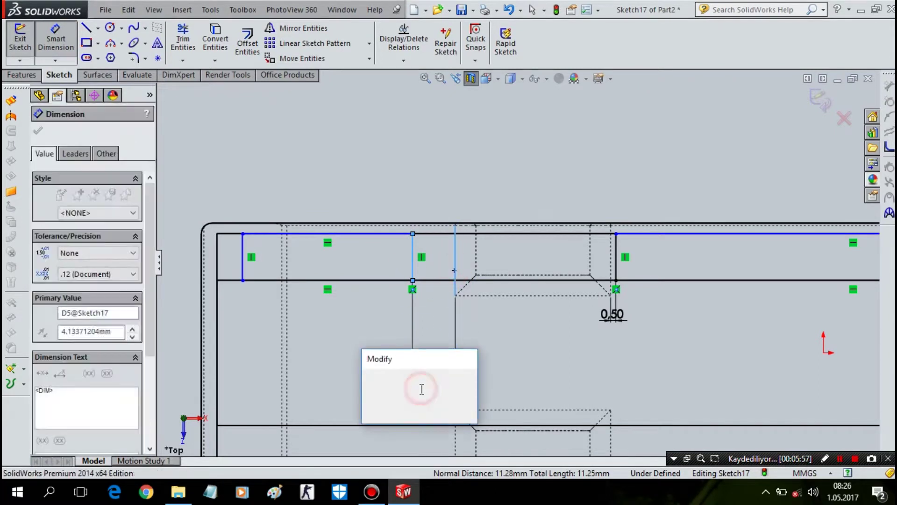
text(0.5)
key(Return)
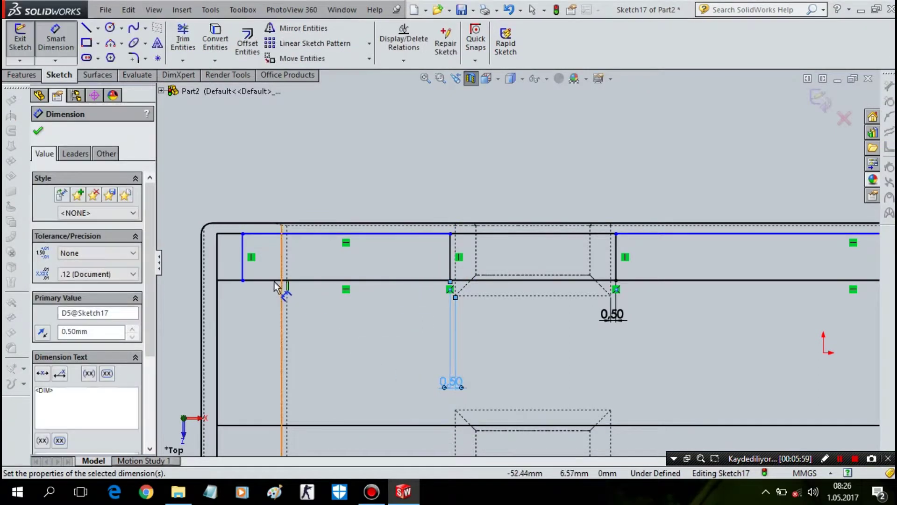
- Add a spacing dimension between the left edge line and a vertical strip line
click(243, 264)
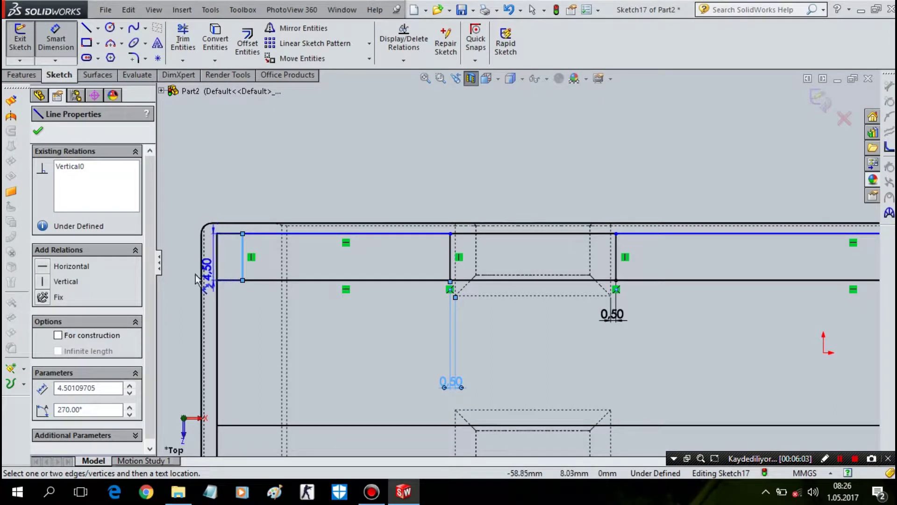
scroll(223, 273, down, 3)
key(Escape)
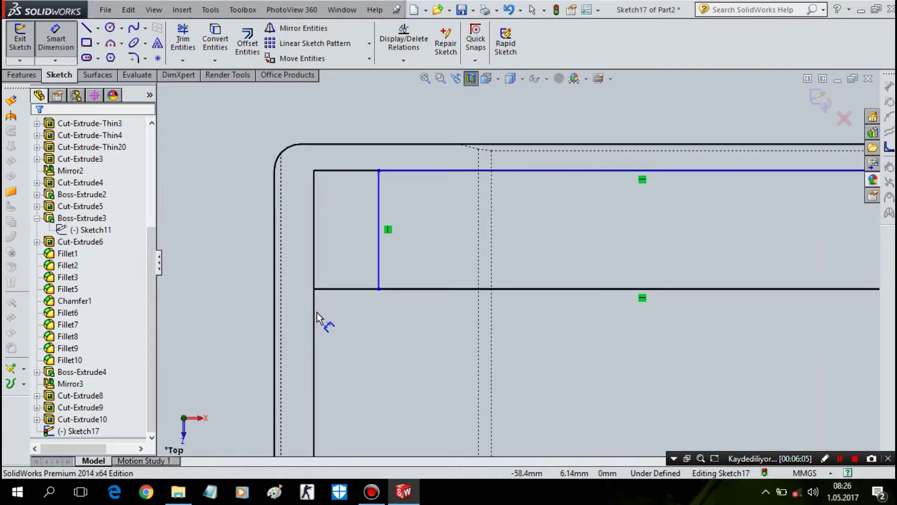
click(312, 313)
click(377, 269)
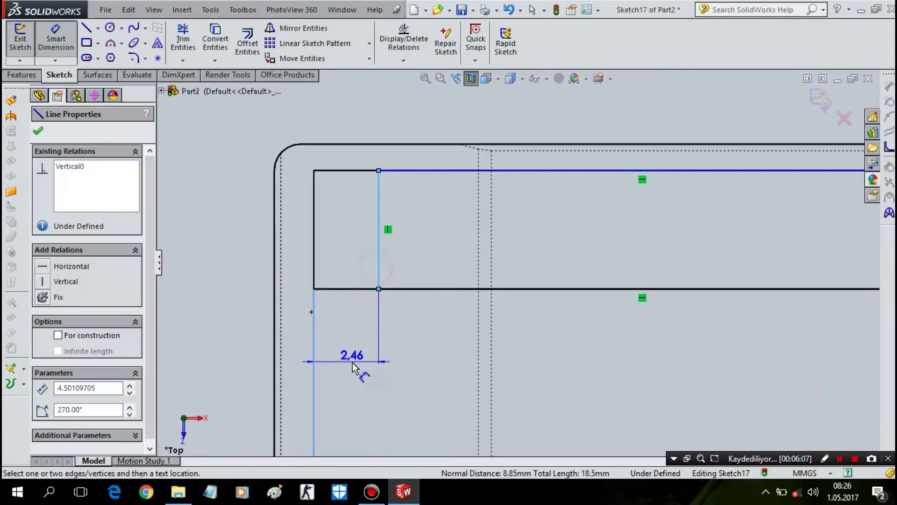
click(353, 363)
key(Escape)
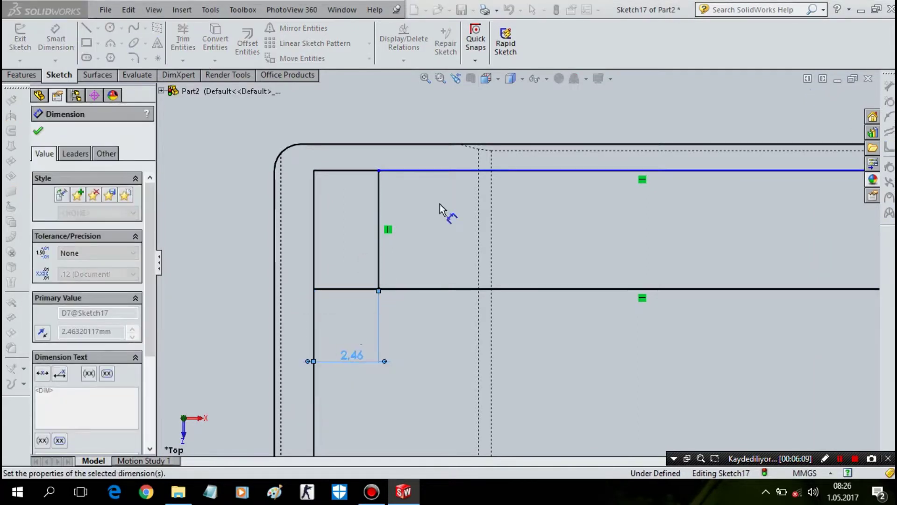
scroll(341, 217, up, 2)
scroll(355, 234, down, 4)
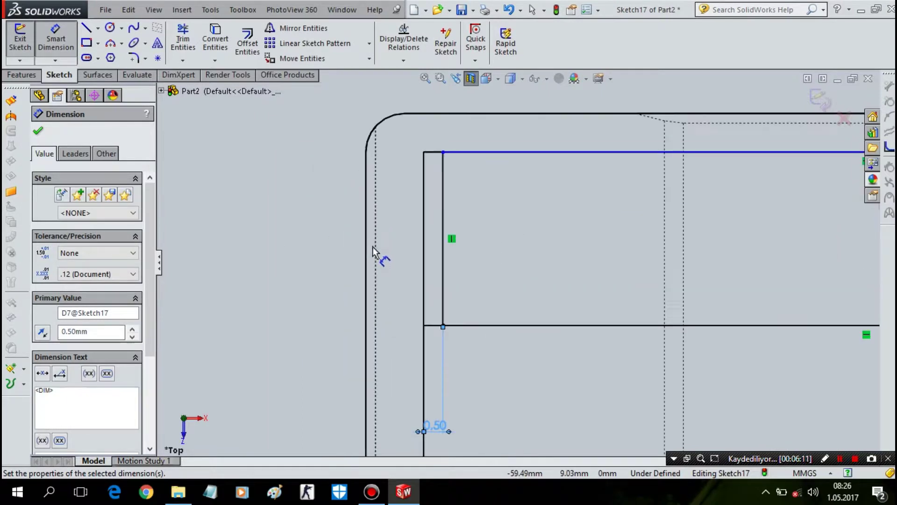
- Dimension a vertical line's length at 4.50
click(444, 279)
click(400, 292)
key(Return)
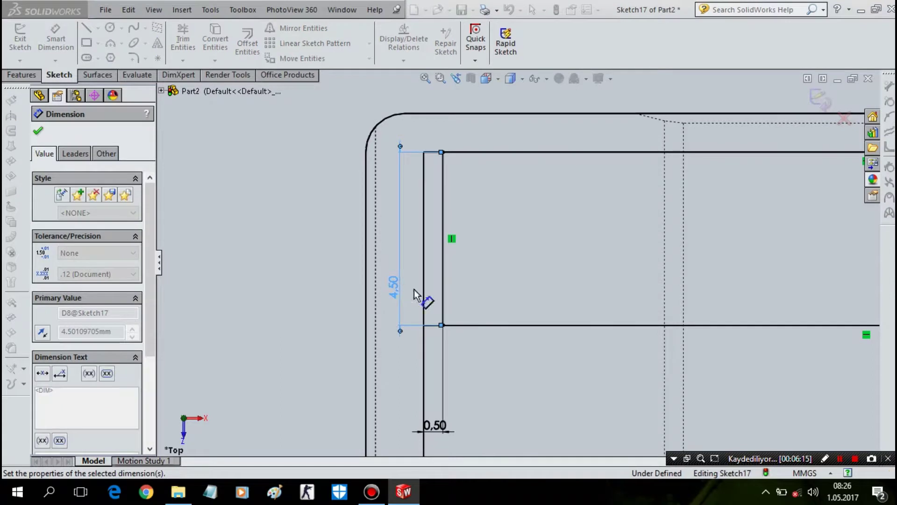
scroll(523, 263, up, 3)
scroll(790, 265, up, 3)
scroll(757, 278, up, 2)
scroll(530, 260, down, 5)
scroll(559, 288, down, 2)
- Set two more vertical rectangle edges to a 4.50 height
click(553, 299)
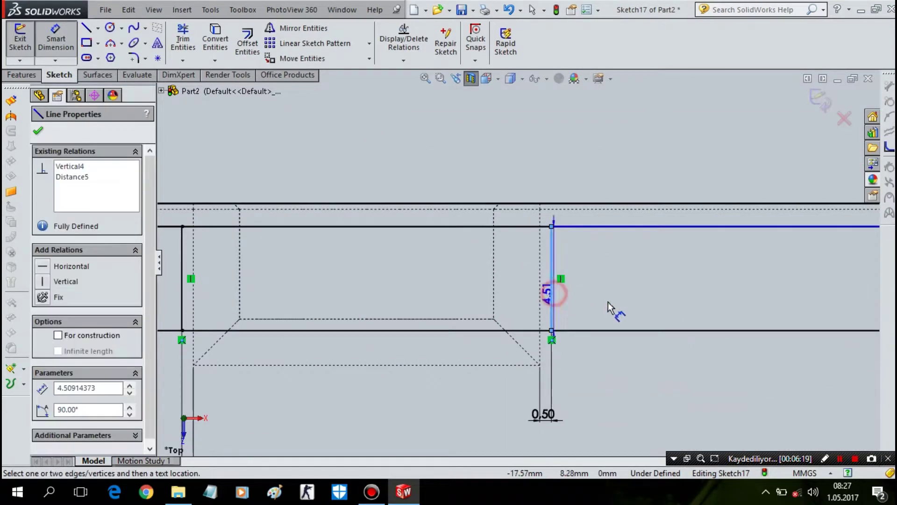
click(607, 302)
text(4.5)
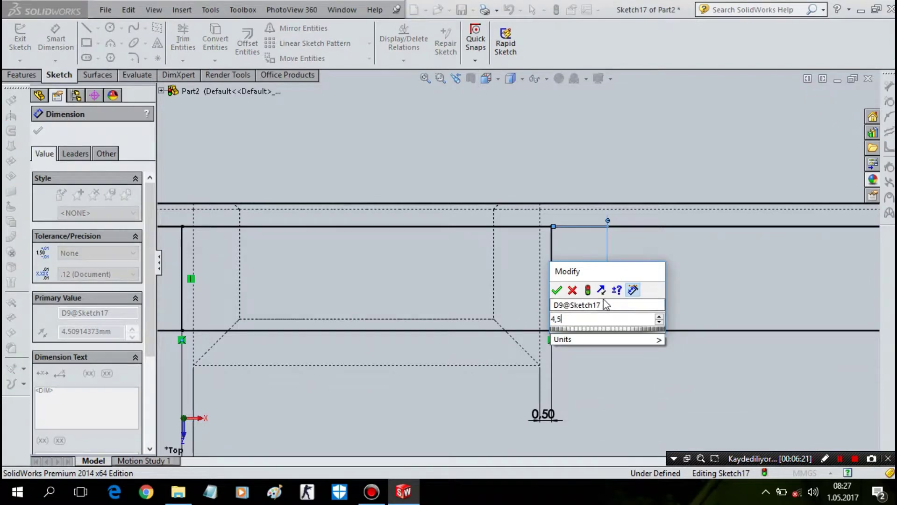
key(Return)
scroll(622, 288, up, 2)
scroll(663, 293, up, 2)
scroll(729, 271, up, 1)
scroll(729, 299, down, 3)
scroll(664, 261, down, 2)
click(640, 249)
click(687, 256)
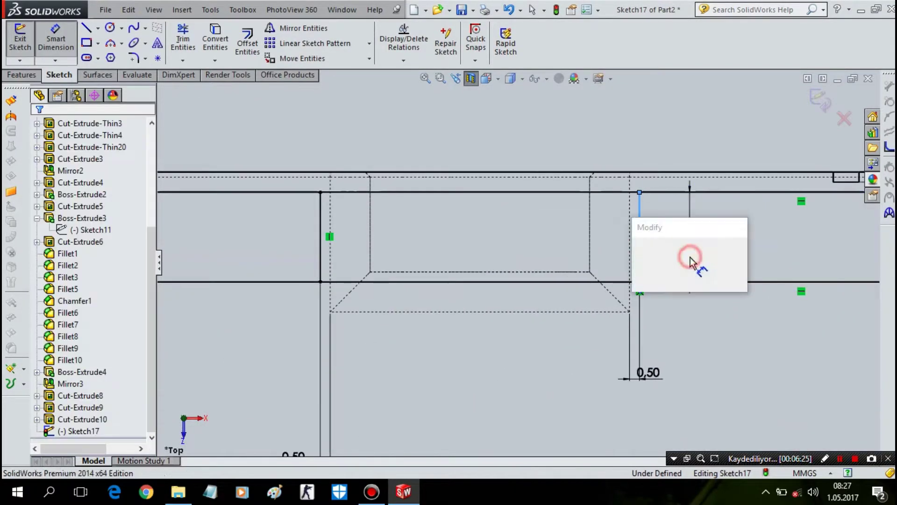
key(Return)
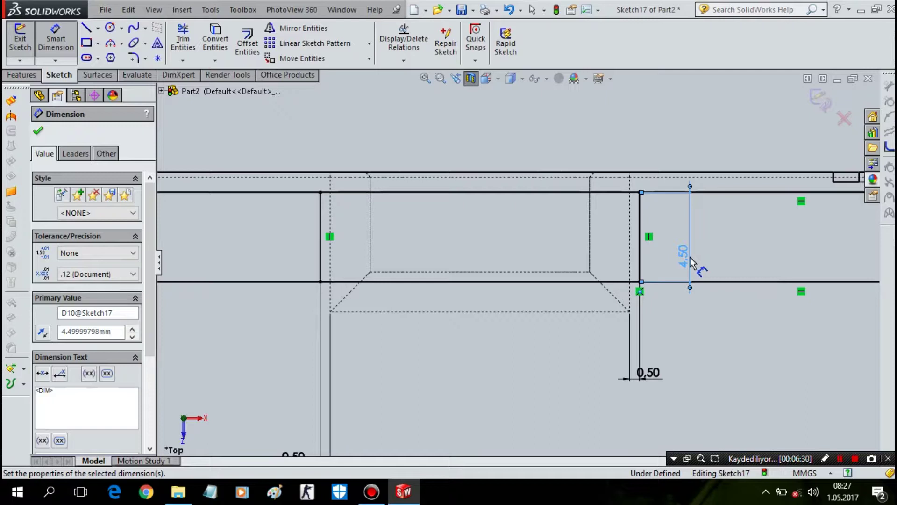
click(18, 74)
- Preview an extruded cut of the strip rectangles at 7 mm Blind depth
click(193, 36)
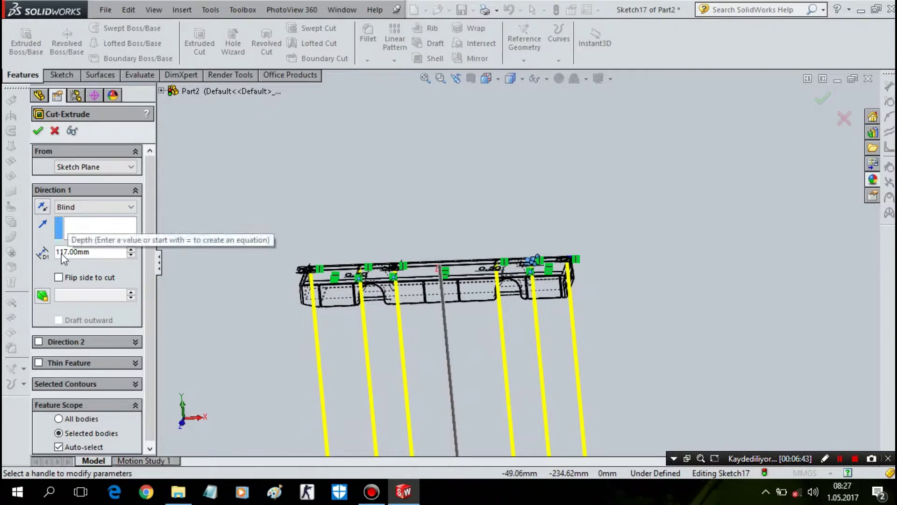
click(102, 251)
text(7)
key(Return)
mouse_move(371, 367)
middle_down()
mouse_move(456, 218)
mouse_move(449, 212)
middle_up()
scroll(462, 299, down, 2)
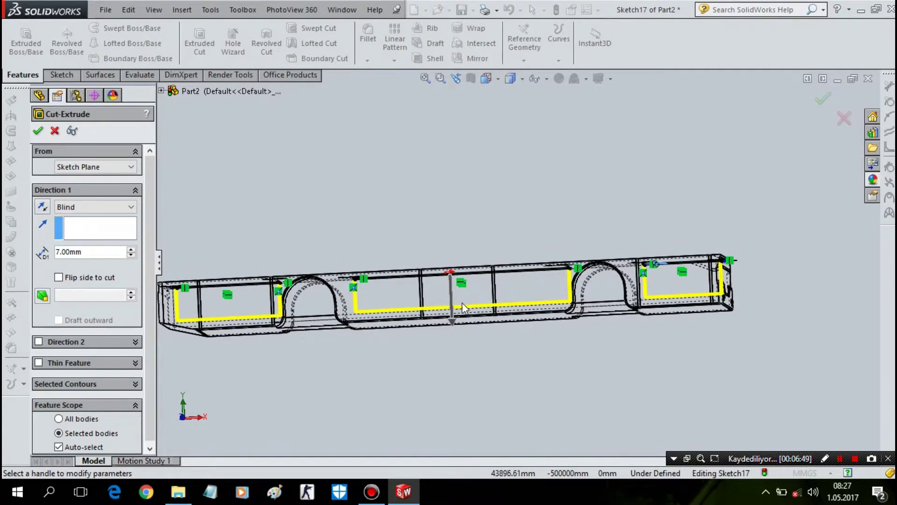
scroll(465, 280, down, 3)
scroll(469, 254, down, 3)
scroll(537, 297, down, 3)
mouse_move(538, 297)
middle_down()
mouse_move(569, 274)
mouse_move(702, 275)
mouse_move(671, 240)
mouse_move(726, 236)
mouse_move(725, 226)
middle_up()
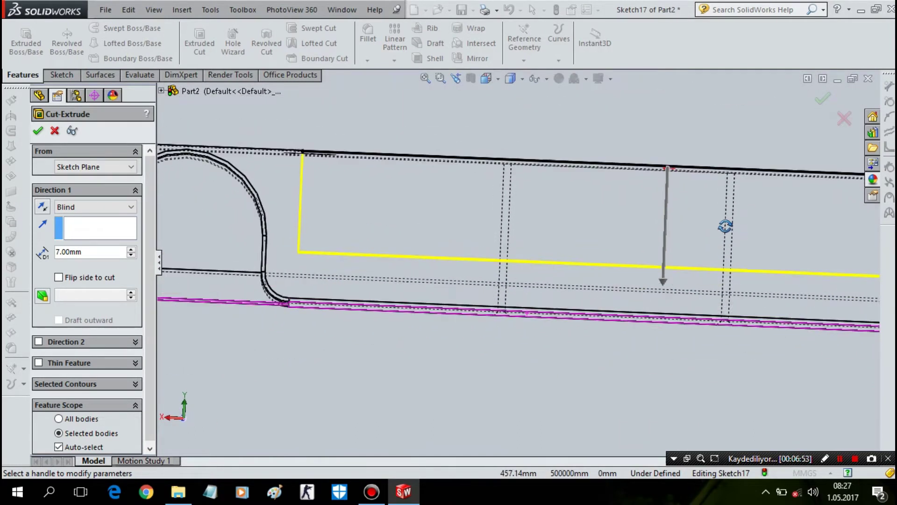
- Change the cut depth to 8 mm and accept the extruded cut
double_click(67, 251)
text(8)
key(Return)
mouse_move(256, 280)
middle_down()
mouse_move(370, 388)
mouse_move(509, 372)
mouse_move(553, 389)
mouse_move(514, 364)
mouse_move(464, 284)
mouse_move(403, 130)
mouse_move(344, 149)
mouse_move(340, 132)
mouse_move(394, 121)
mouse_move(460, 157)
middle_up()
right_click(536, 315)
click(511, 80)
- Show the bus Shaded With Edges and orbit it to an isometric view
click(512, 113)
mouse_move(512, 115)
middle_down()
mouse_move(420, 158)
mouse_move(302, 9)
mouse_move(234, 79)
mouse_move(405, 99)
middle_up()
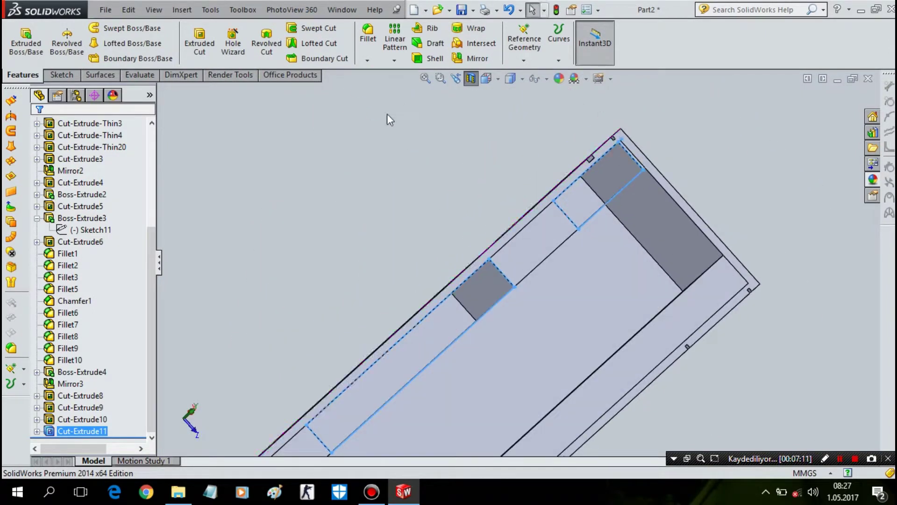
click(369, 213)
mouse_move(487, 295)
middle_down()
mouse_move(488, 236)
mouse_move(519, 343)
mouse_move(486, 317)
mouse_move(448, 236)
mouse_move(470, 278)
middle_up()
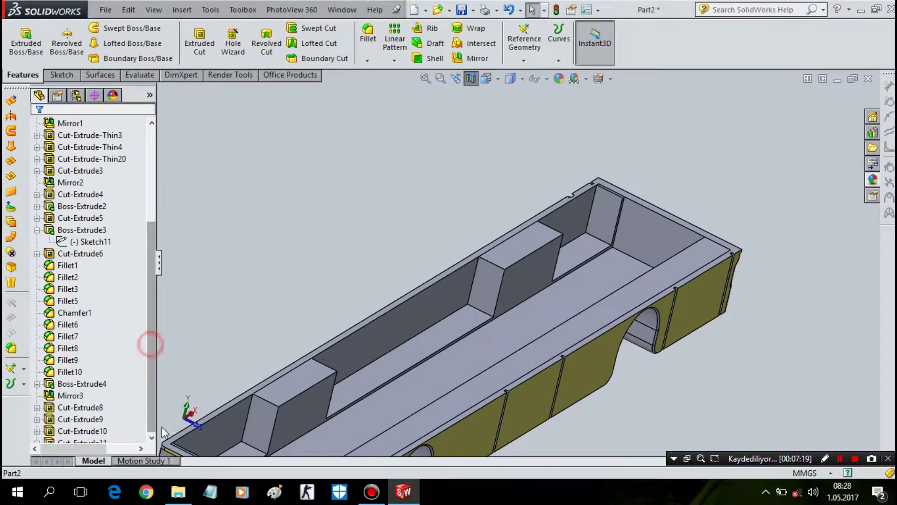
- Open Cut-Extrude11's sketch for editing from the FeatureManager tree
click(100, 441)
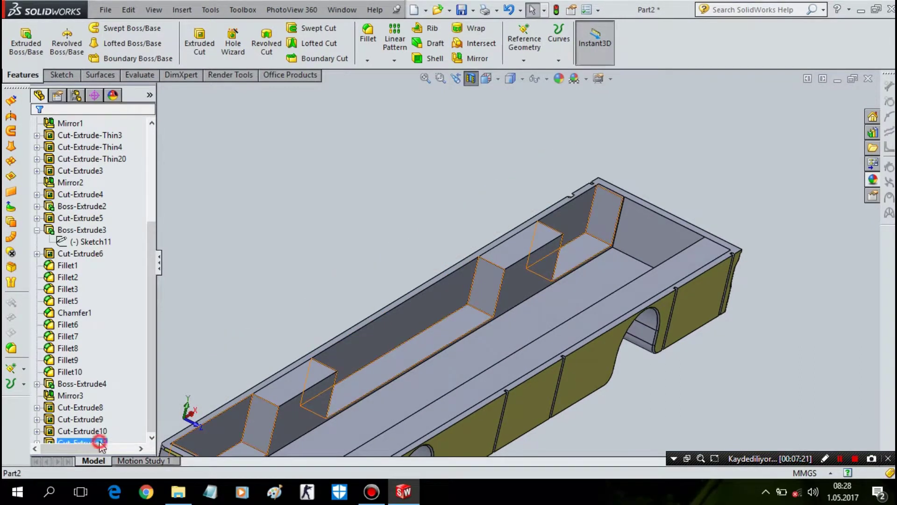
right_click(99, 446)
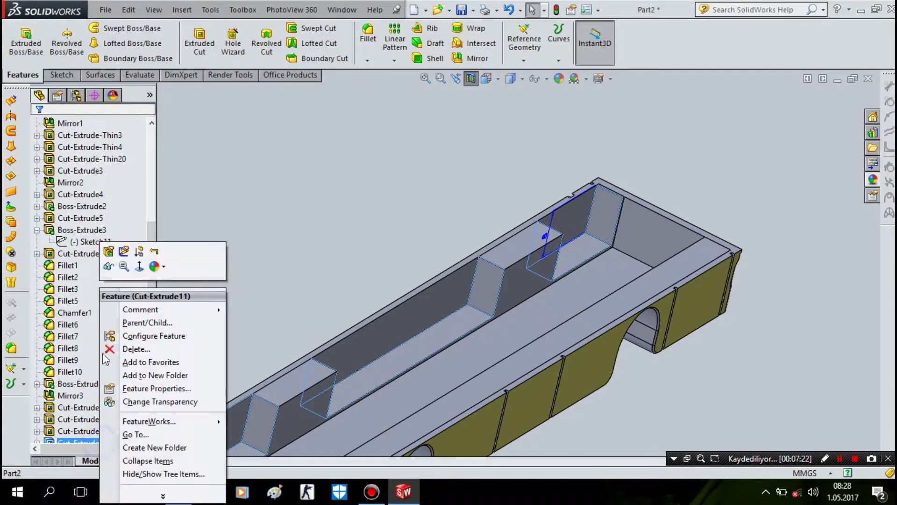
click(124, 249)
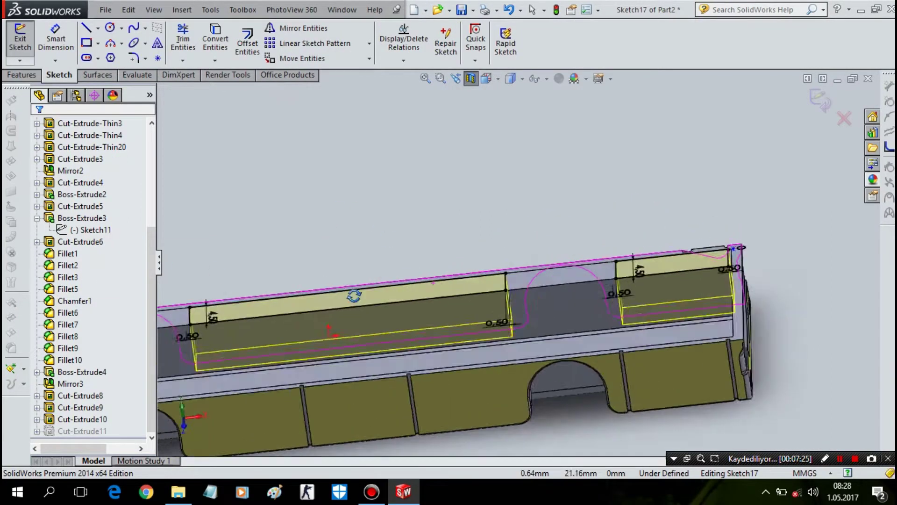
- In Top view, draw a horizontal construction centerline from the bus's left edge to its right edge
key(space)
click(512, 182)
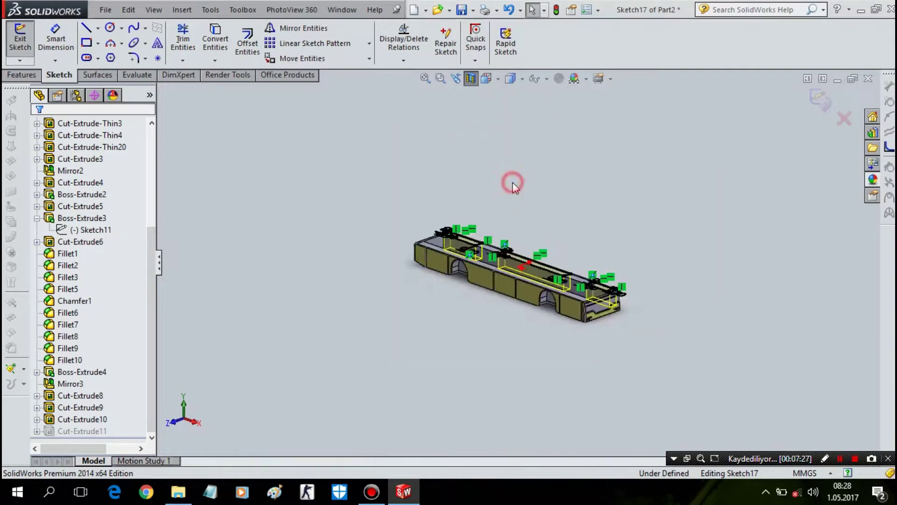
click(98, 28)
click(114, 54)
scroll(369, 336, down, 2)
scroll(369, 336, down, 2)
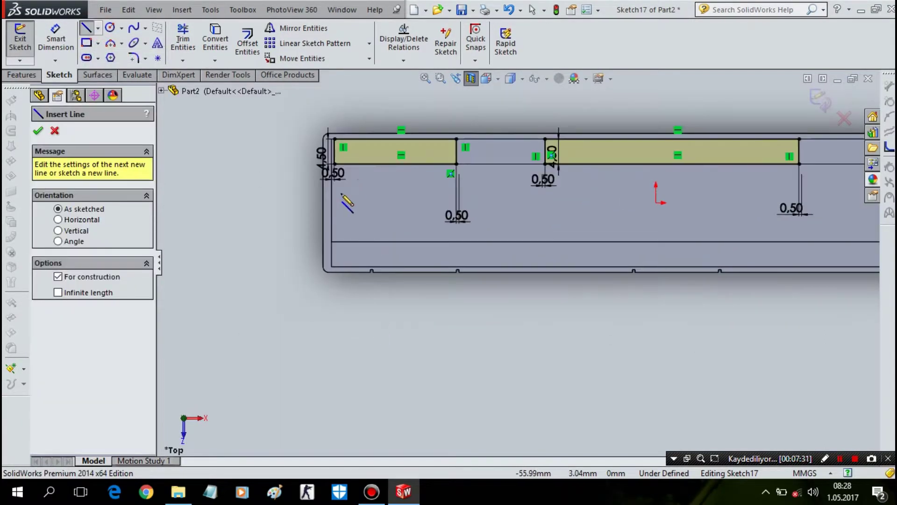
click(328, 202)
scroll(504, 250, up, 3)
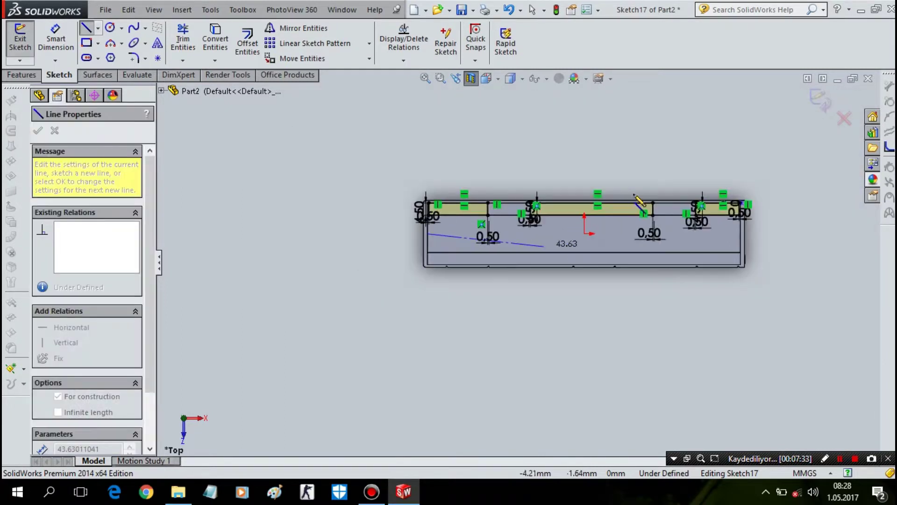
scroll(635, 309, down, 3)
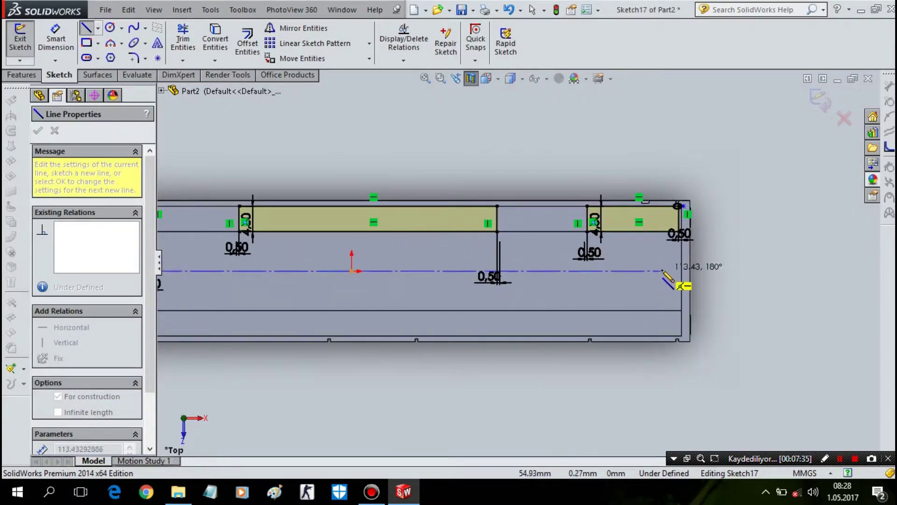
click(681, 271)
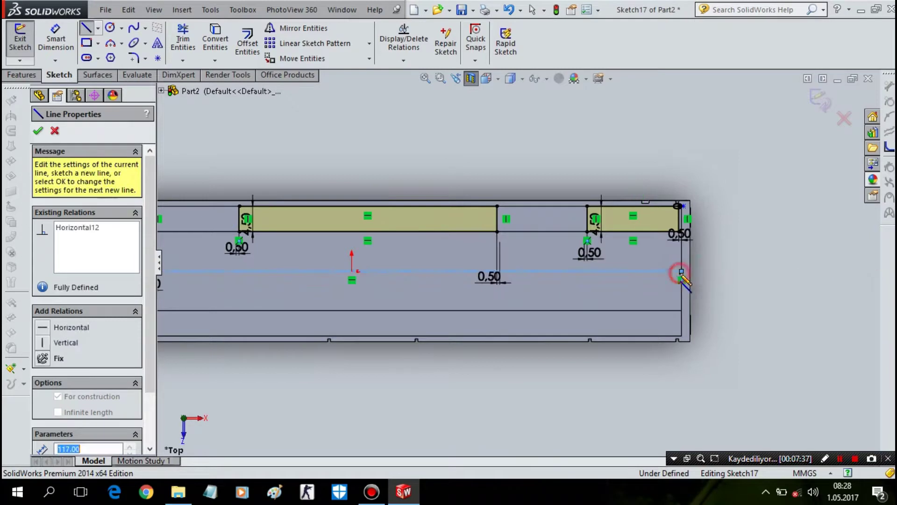
key(Escape)
scroll(607, 229, up, 2)
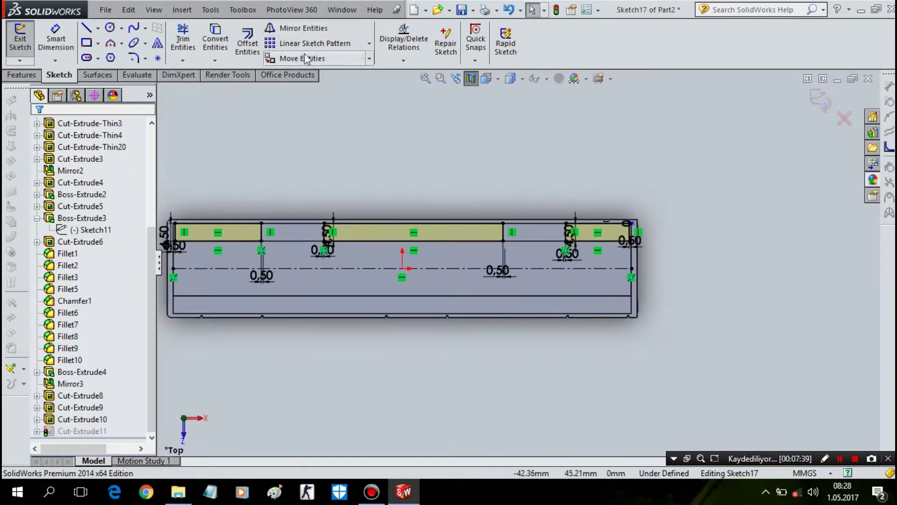
- Start Mirror Entities and set the centerline as the Mirror about line
click(299, 27)
scroll(519, 264, up, 2)
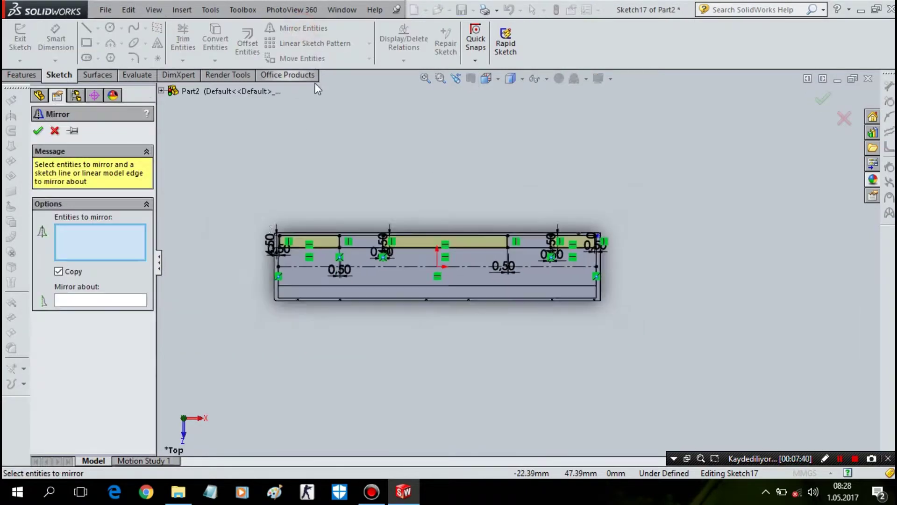
click(380, 267)
scroll(321, 241, down, 1)
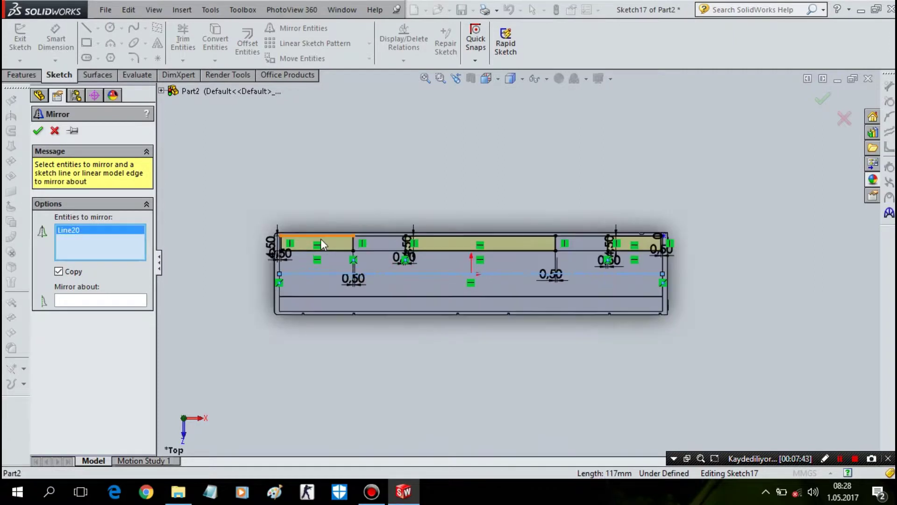
scroll(320, 240, down, 2)
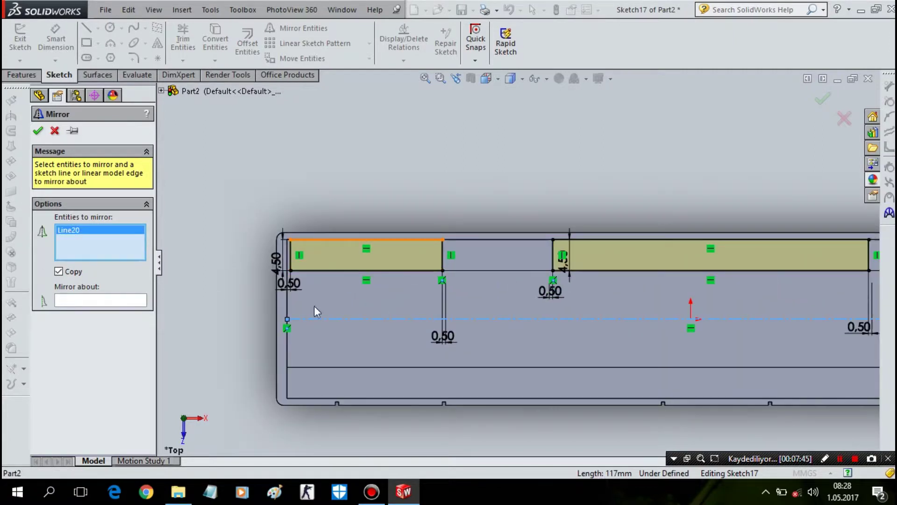
click(339, 318)
click(116, 302)
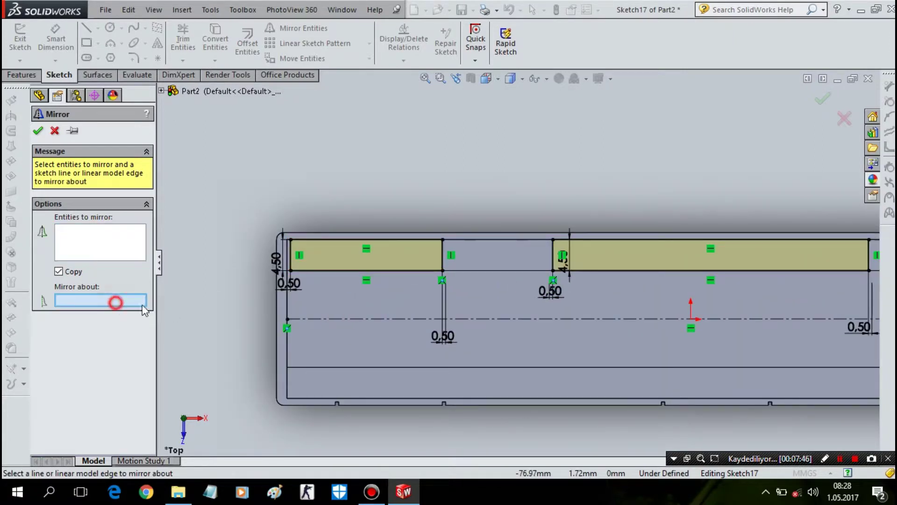
click(371, 318)
click(99, 255)
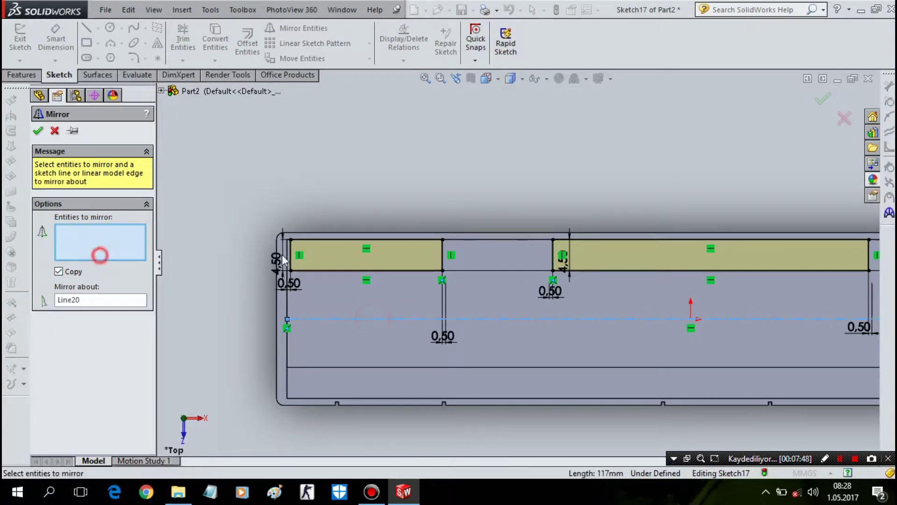
- Add all four edges of the left and middle strip rectangles to the entities to mirror
click(398, 270)
click(441, 258)
click(422, 239)
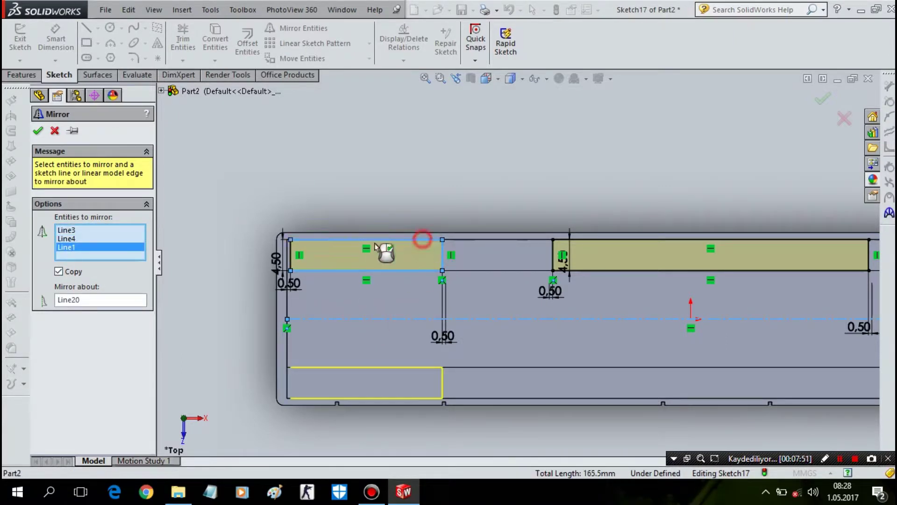
click(290, 259)
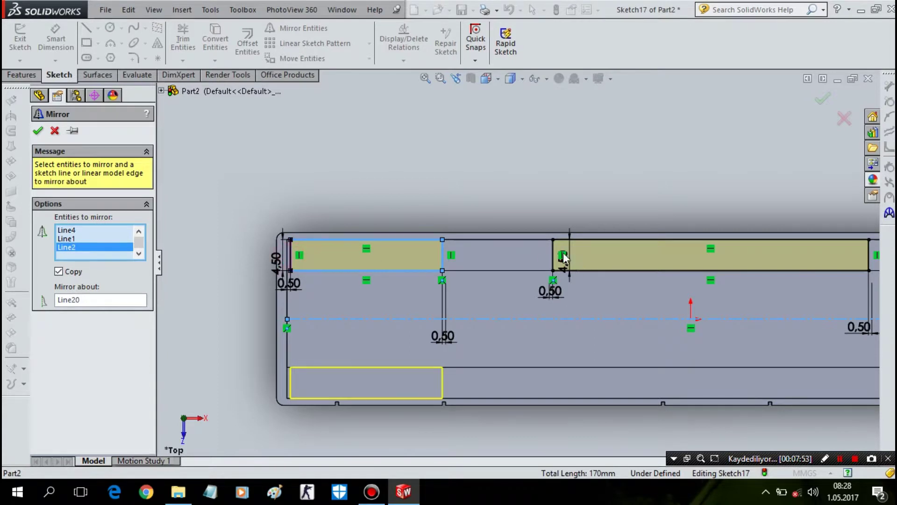
click(554, 255)
click(596, 239)
click(609, 270)
click(873, 257)
- Add the right rectangle's four edges and finish the mirror
scroll(835, 282, up, 3)
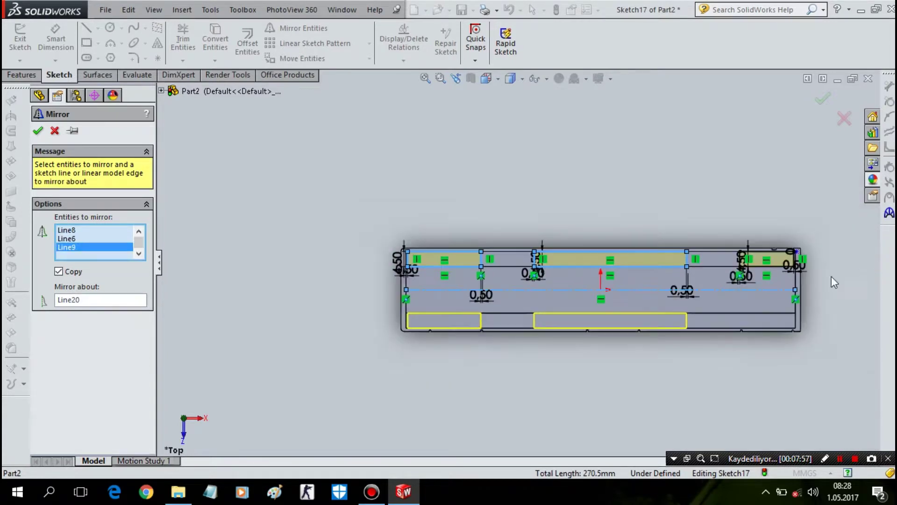
scroll(474, 261, down, 4)
click(699, 220)
click(716, 201)
click(766, 246)
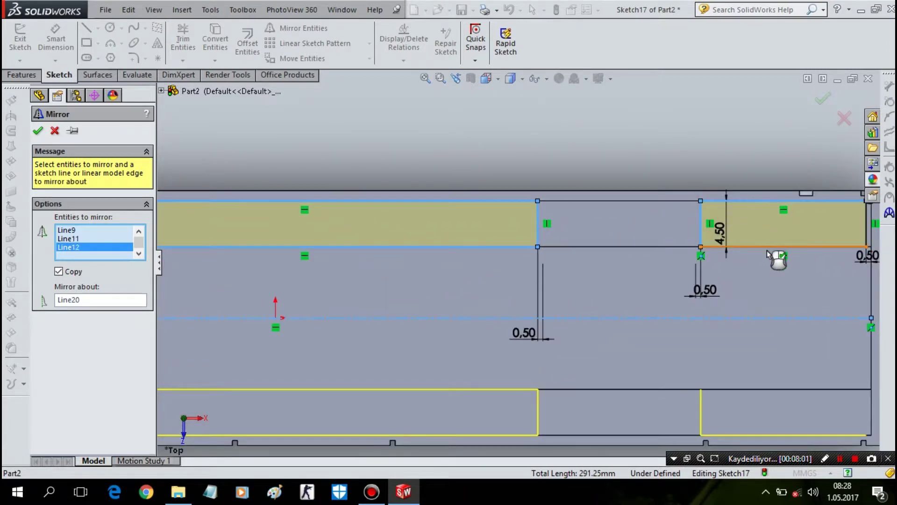
click(867, 223)
right_click(830, 218)
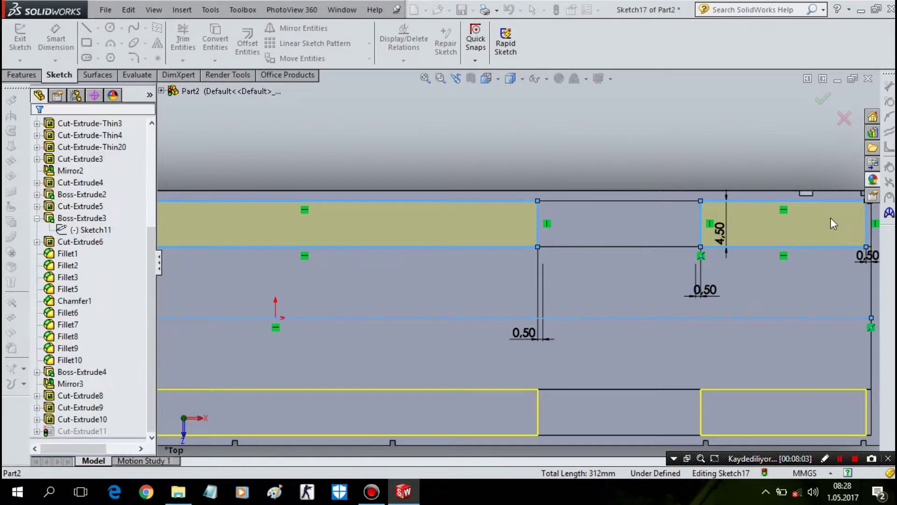
- Exit Sketch17, turn off the section view to show the whole bus, then start a fillet
click(818, 106)
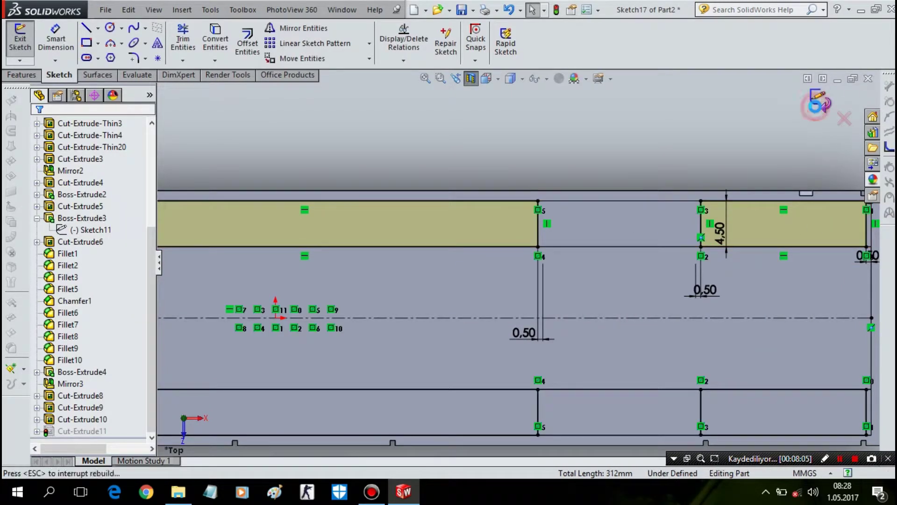
middle_drag(662, 172, 694, 221)
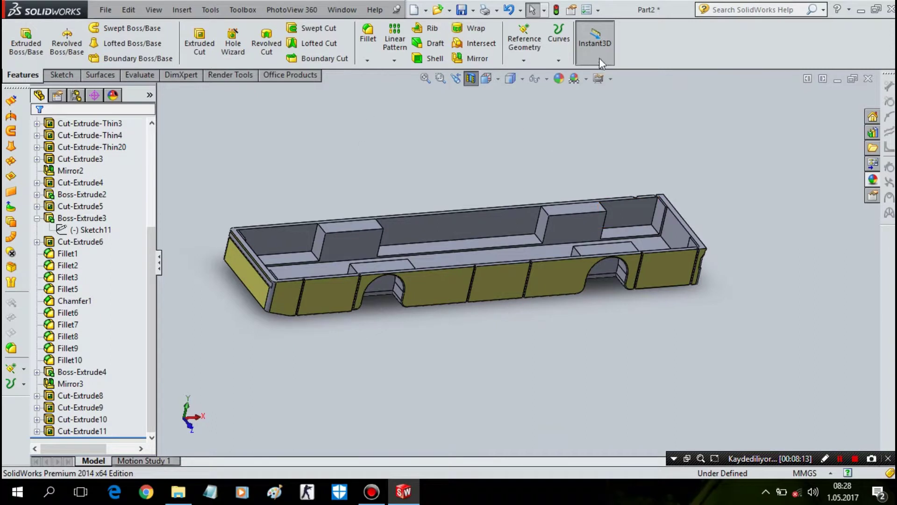
click(486, 78)
mouse_move(558, 134)
middle_down()
mouse_move(546, 123)
mouse_move(483, 113)
mouse_move(533, 131)
mouse_move(511, 168)
mouse_move(479, 123)
middle_up()
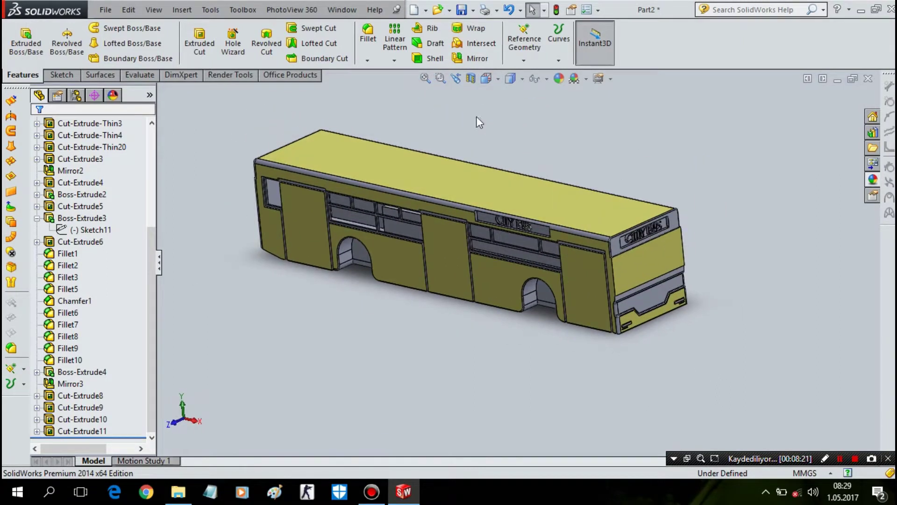
click(367, 47)
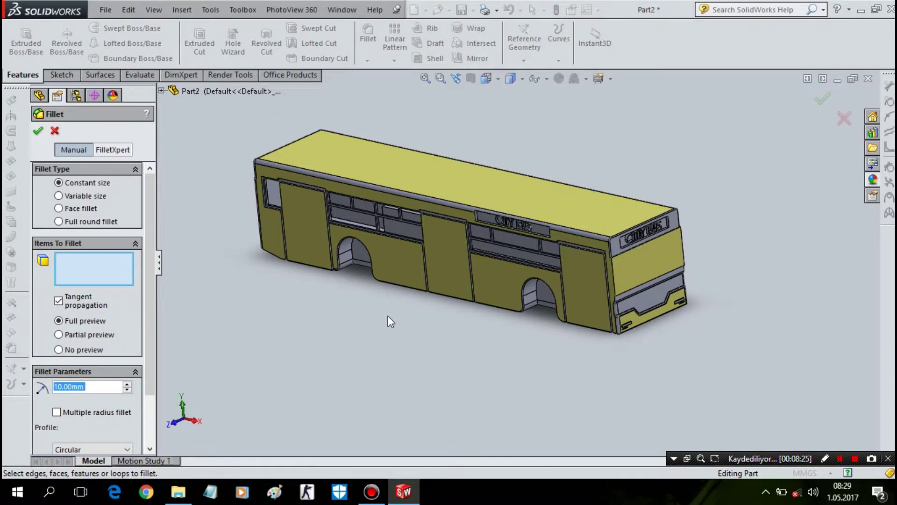
- Pick the first two vertical window edges and set the fillet radius to 2 mm
scroll(400, 347, down, 2)
scroll(399, 347, down, 2)
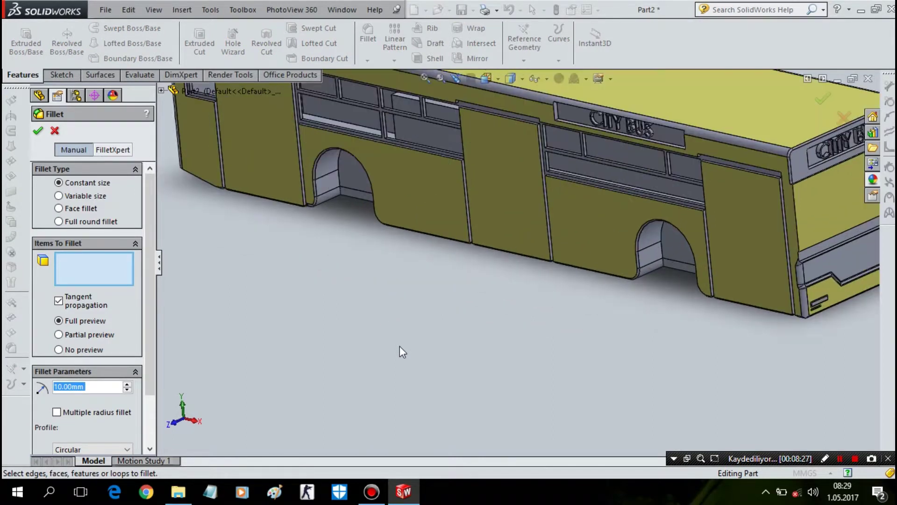
mouse_move(611, 310)
middle_down()
mouse_move(654, 244)
mouse_move(667, 294)
mouse_move(686, 275)
middle_up()
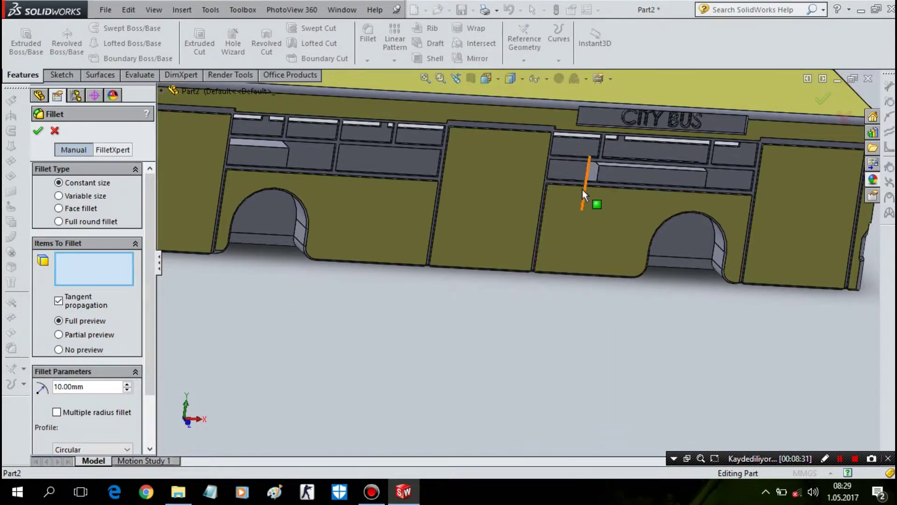
scroll(582, 190, down, 2)
scroll(598, 174, down, 2)
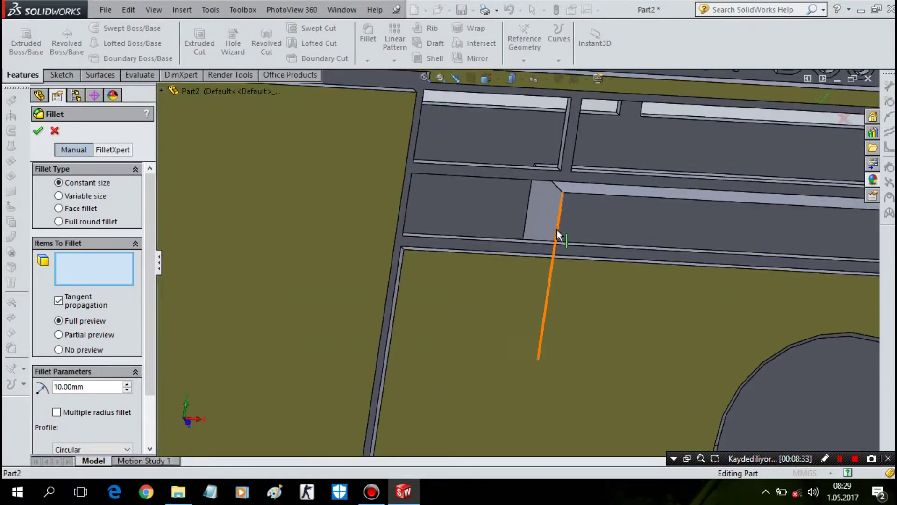
click(556, 229)
scroll(556, 229, up, 2)
scroll(630, 243, up, 2)
click(696, 253)
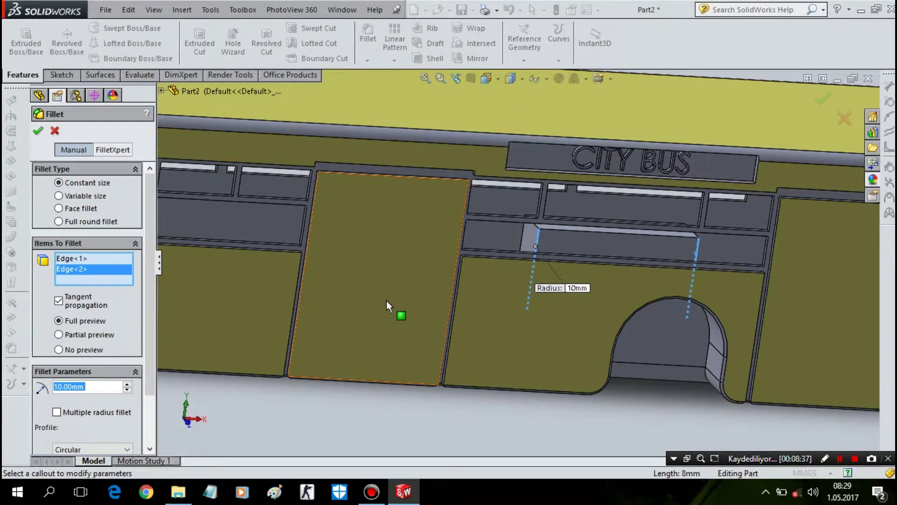
text(2)
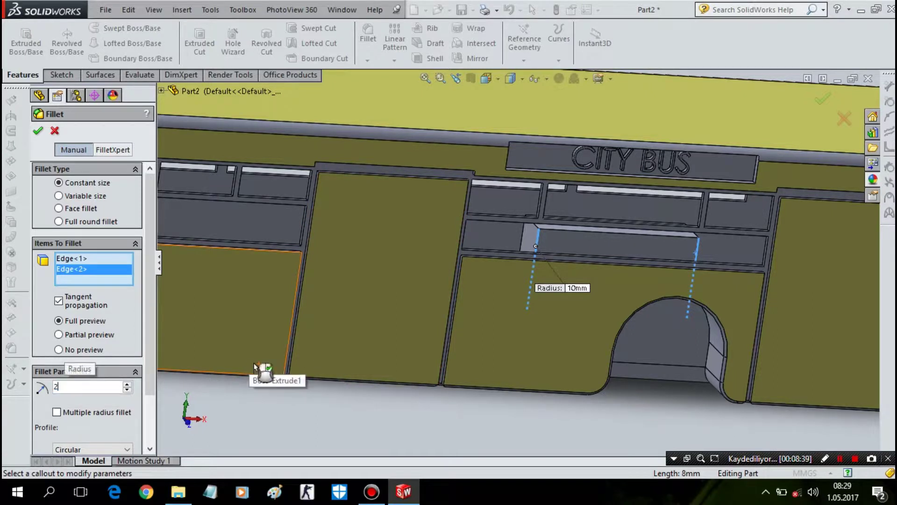
key(Return)
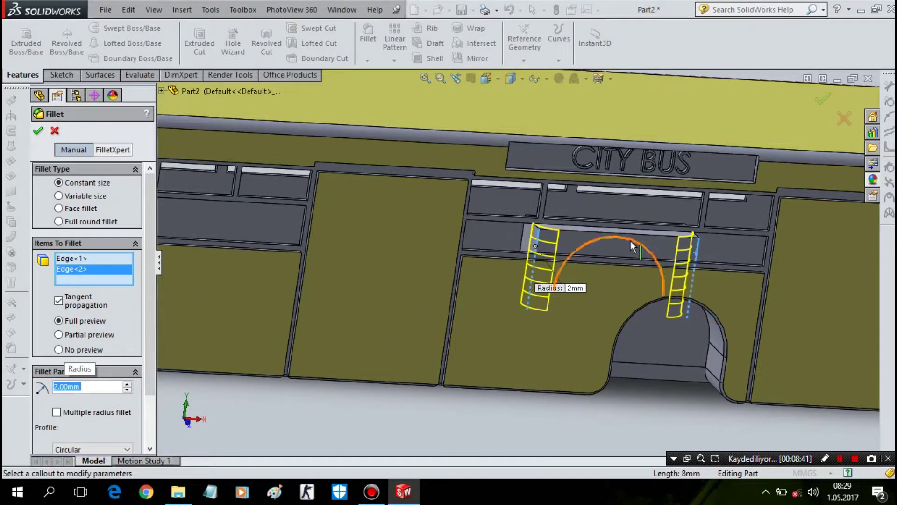
- Add the upper window recess edges and the left vertical window edge near the front
click(622, 234)
scroll(519, 253, up, 3)
scroll(349, 234, up, 3)
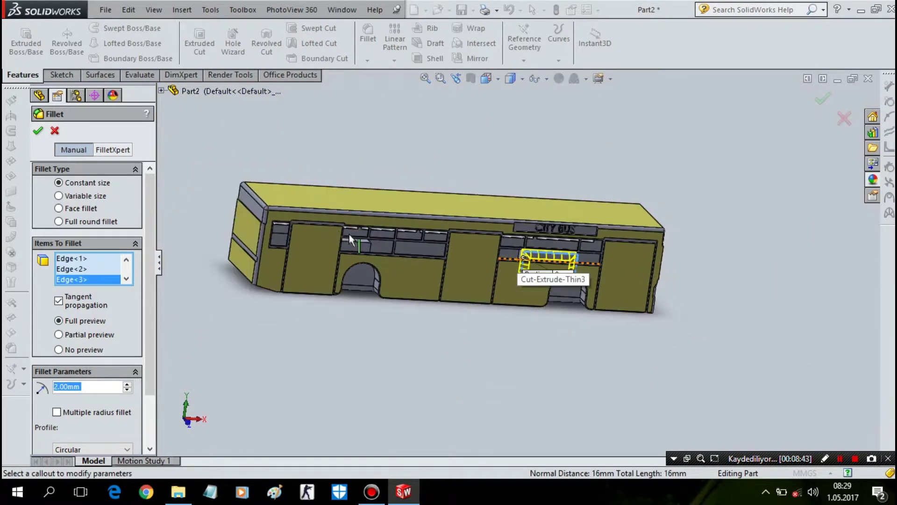
scroll(341, 257, down, 5)
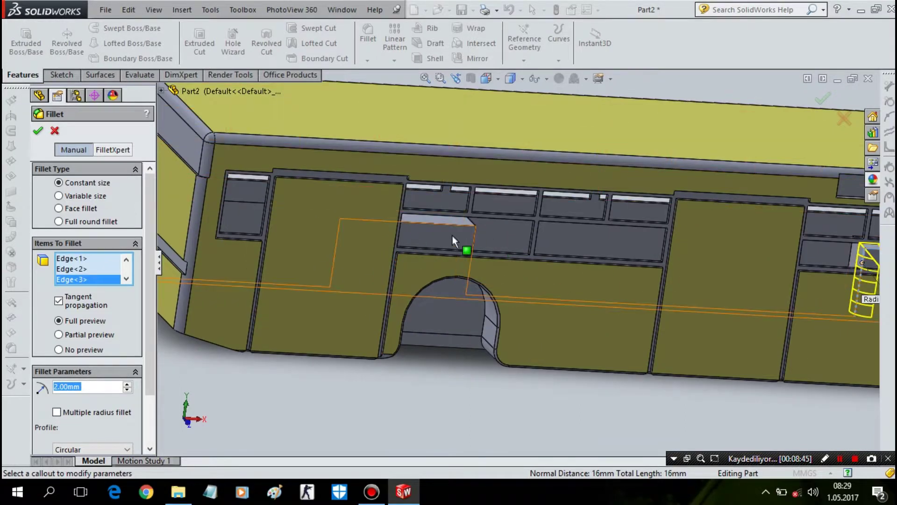
click(473, 239)
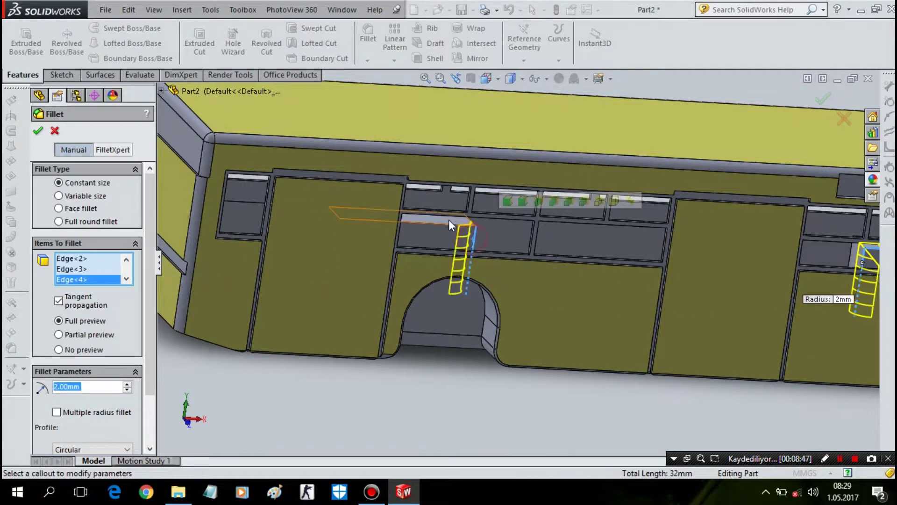
click(447, 225)
middle_drag(451, 225, 300, 254)
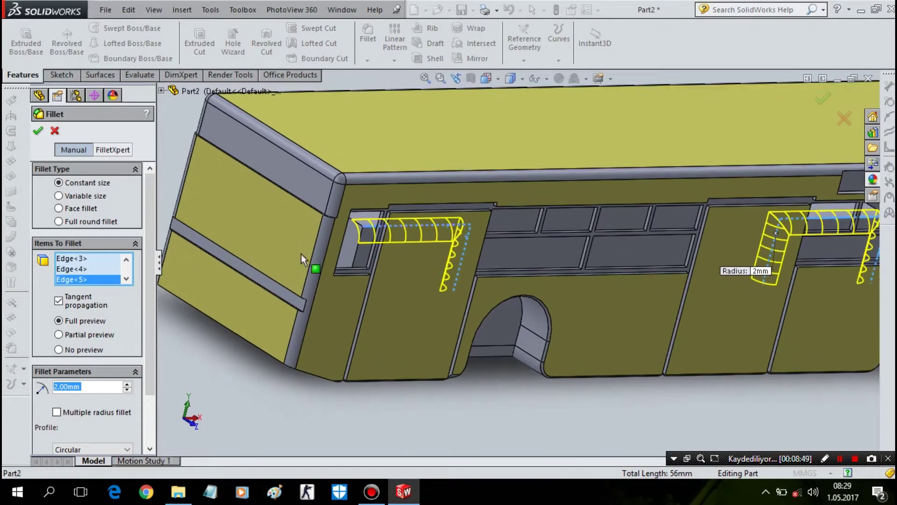
click(353, 254)
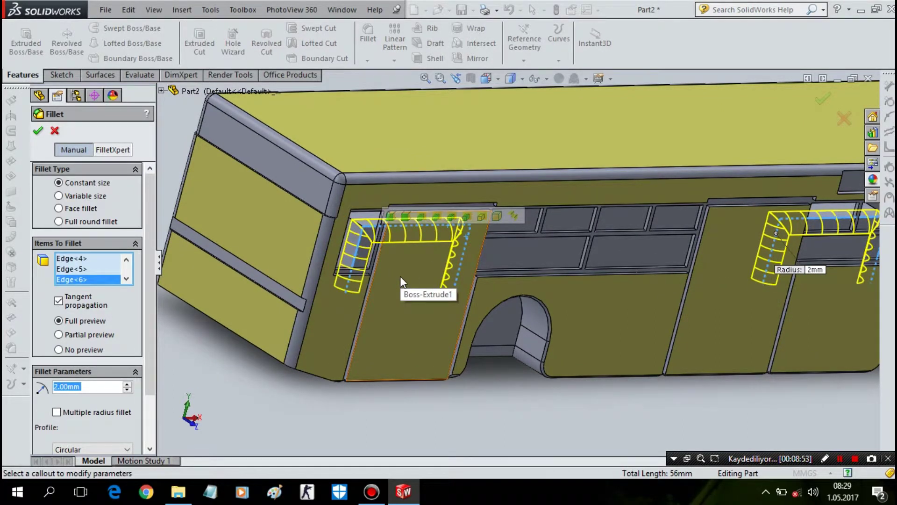
- Add the vertical and upper recess edges on the bus's other side
mouse_move(506, 270)
middle_down()
mouse_move(627, 363)
mouse_move(568, 364)
middle_up()
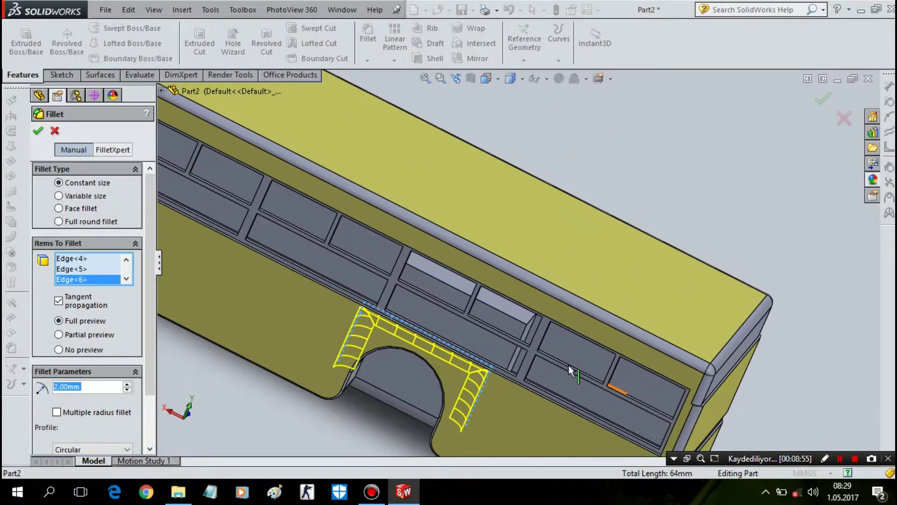
click(524, 327)
click(523, 327)
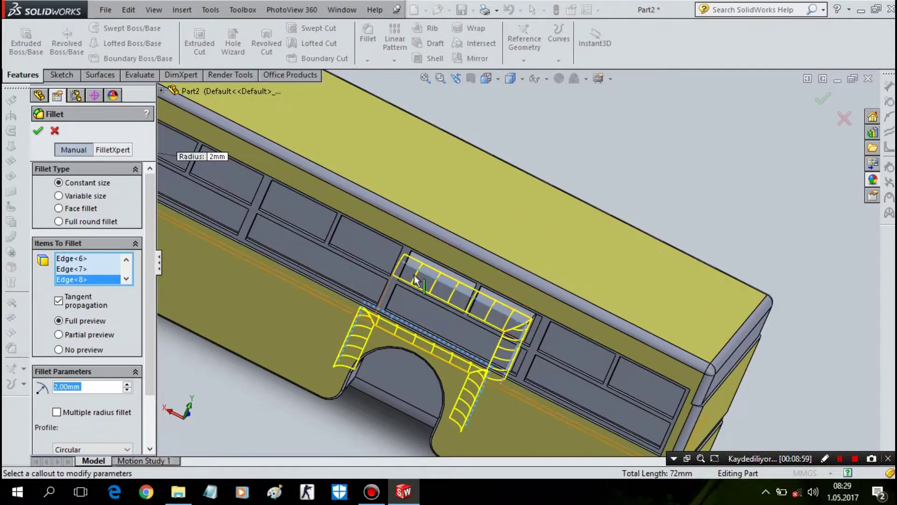
middle_drag(414, 275, 380, 280)
click(386, 284)
scroll(386, 284, up, 3)
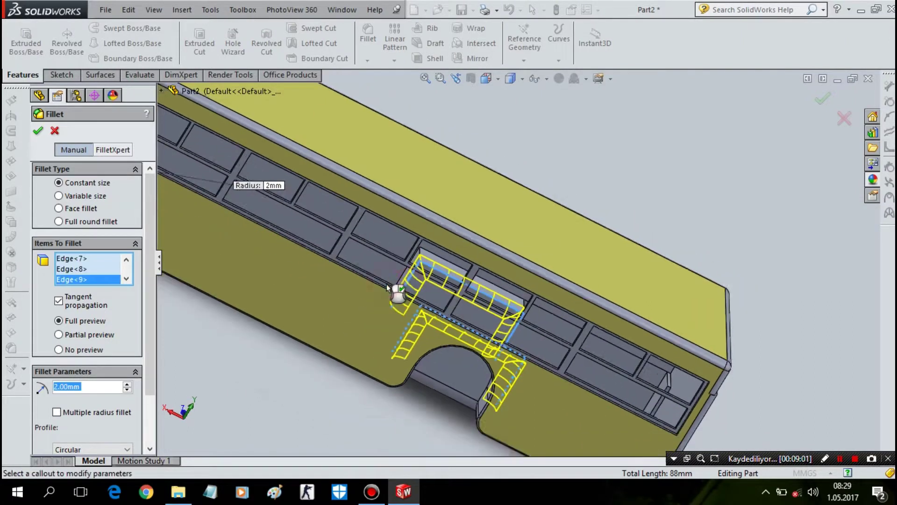
scroll(352, 231, up, 2)
scroll(304, 159, down, 5)
scroll(214, 154, down, 3)
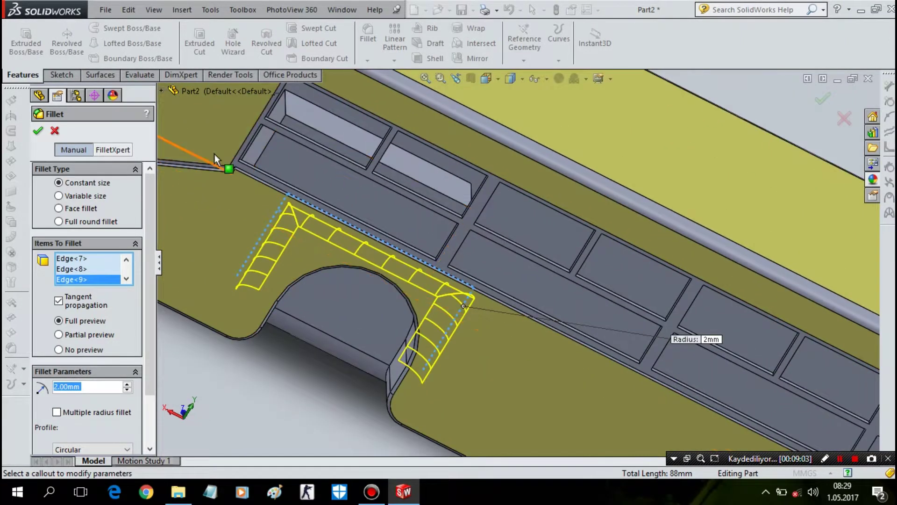
- Add the remaining upper-left and crossing edges and accept the 2 mm fillet
click(265, 148)
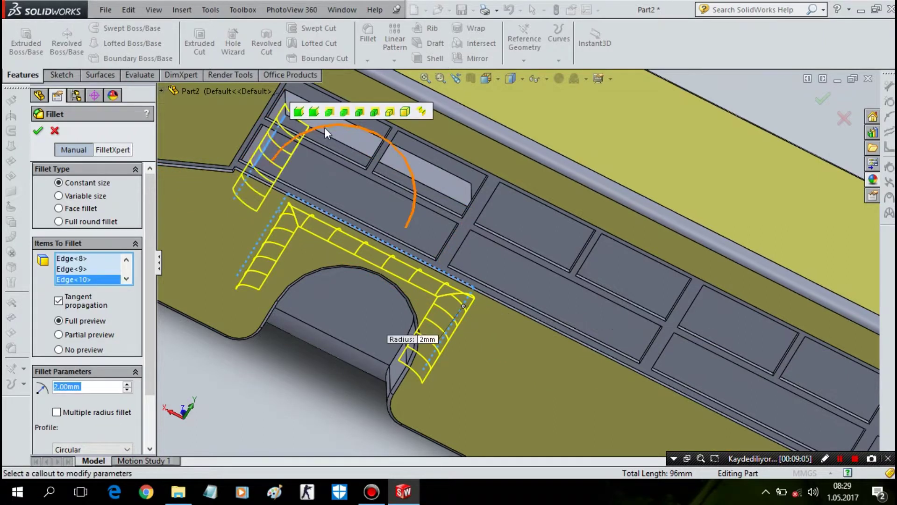
click(326, 133)
click(434, 251)
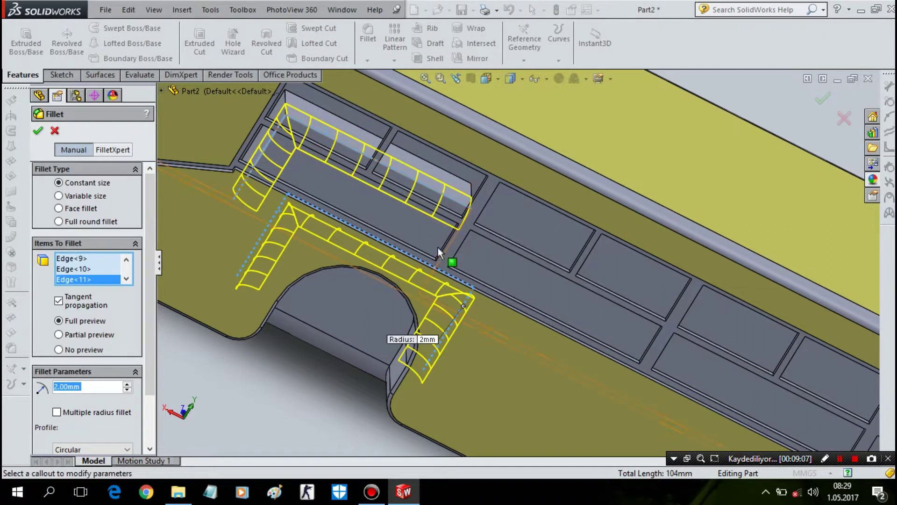
middle_drag(438, 249, 444, 259)
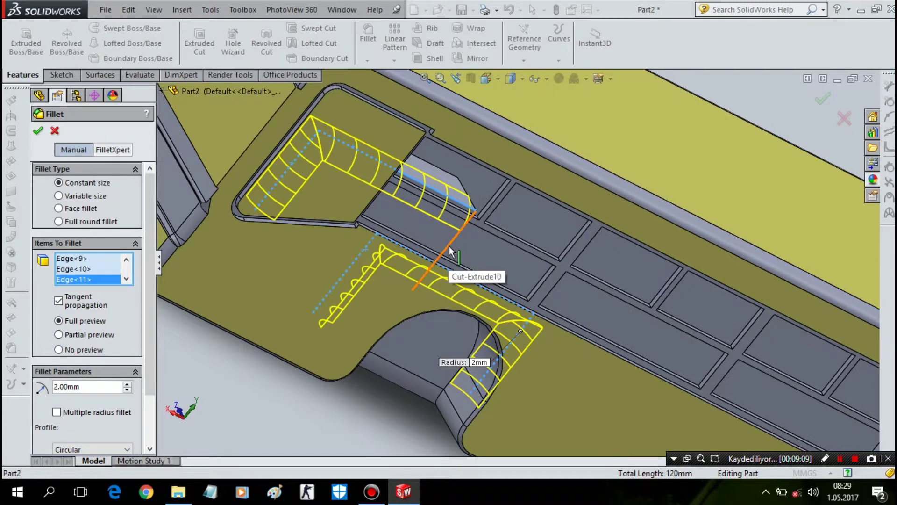
click(450, 246)
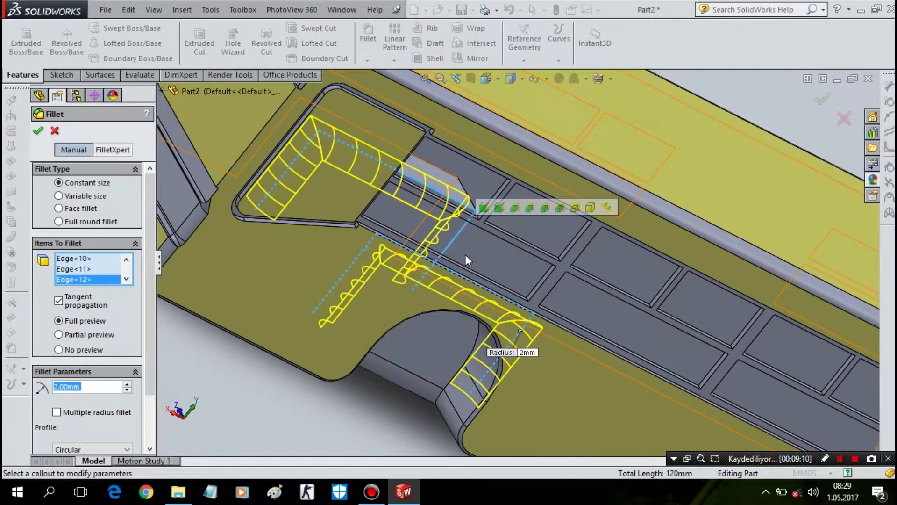
key(Return)
mouse_move(465, 254)
middle_down()
mouse_move(492, 337)
mouse_move(692, 392)
middle_up()
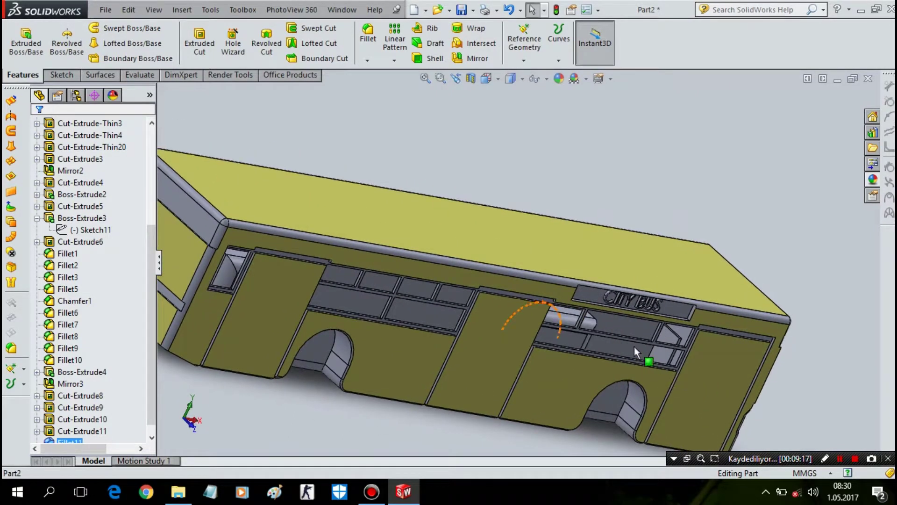
- Start a new sketch on the bus side face, viewed from the Front
right_click(748, 305)
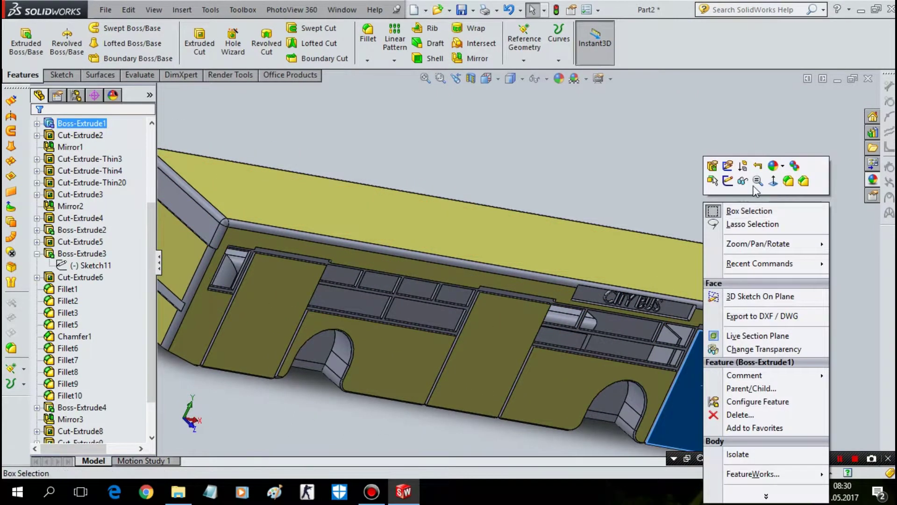
click(727, 180)
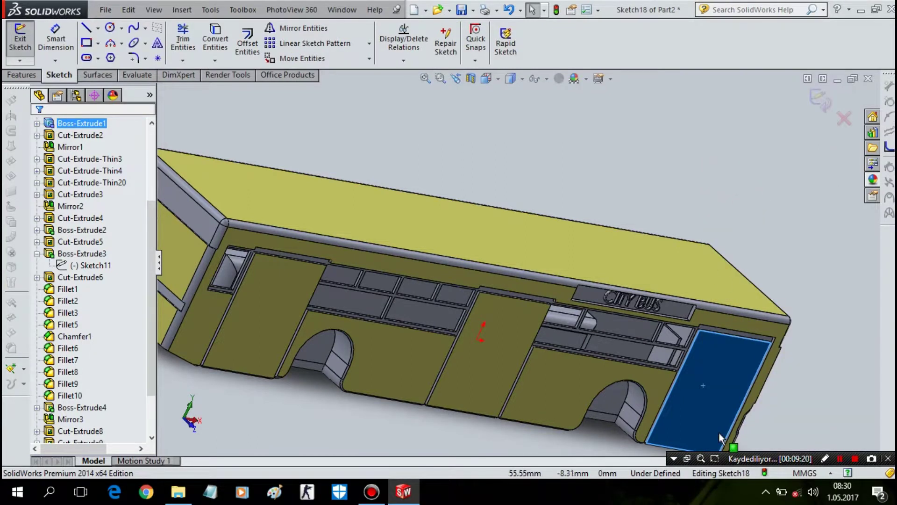
key(space)
click(489, 280)
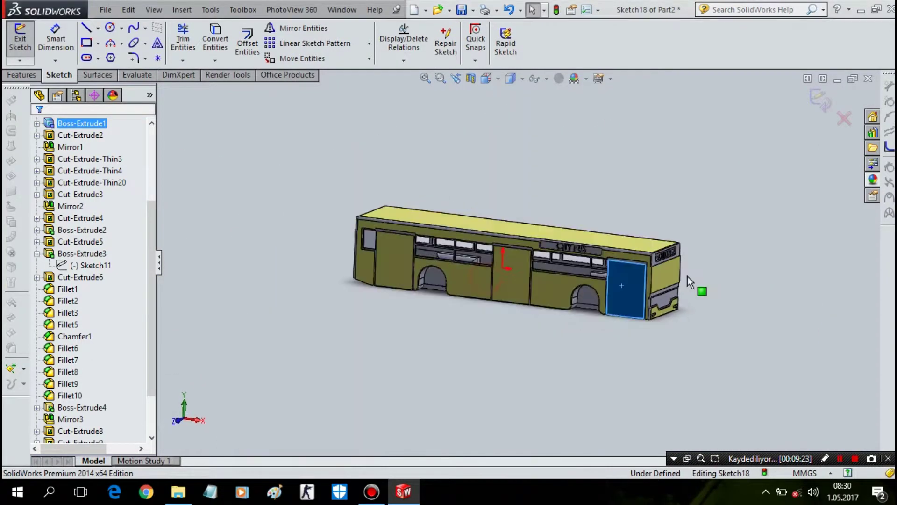
- Select the door faces and convert their outlines into sketch lines
ctrl+click(360, 280)
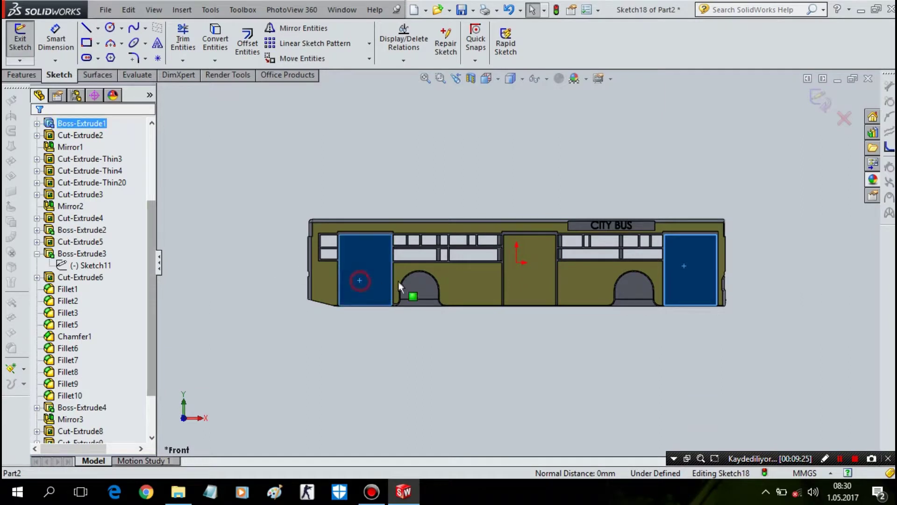
ctrl+click(539, 274)
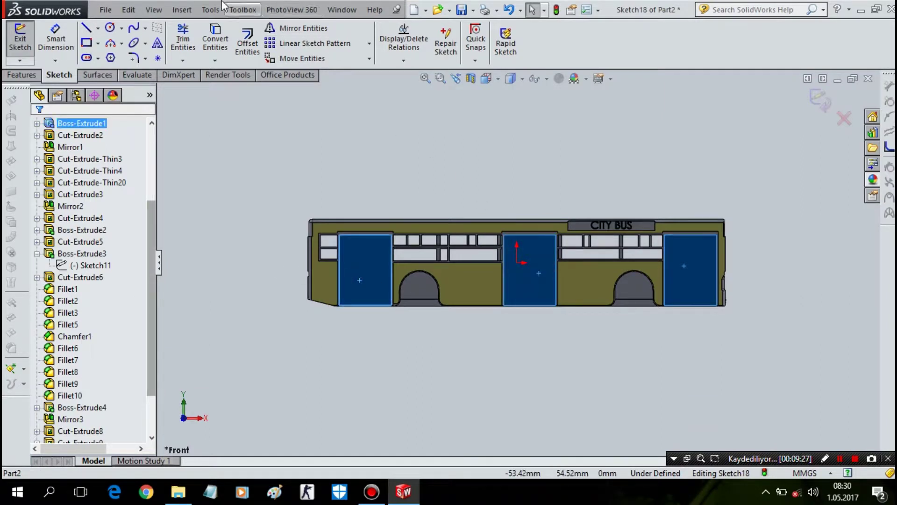
click(214, 51)
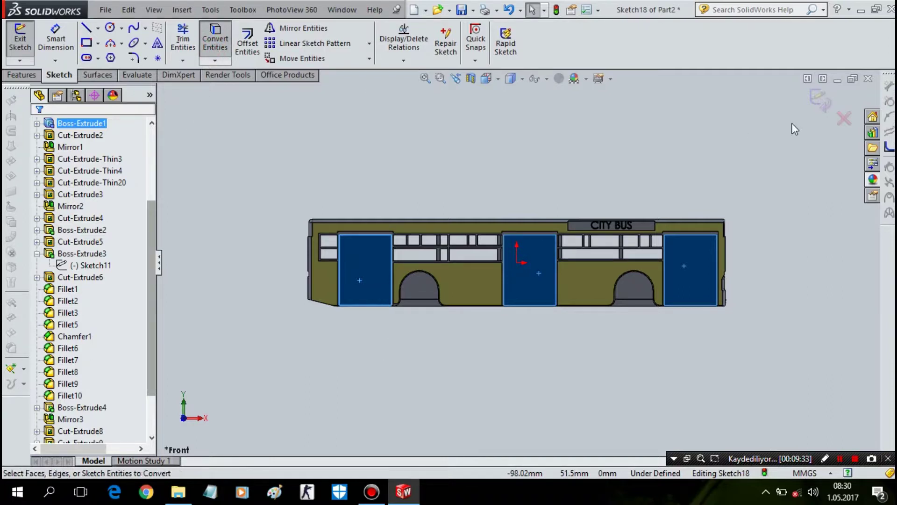
scroll(434, 232, down, 2)
scroll(318, 374, down, 3)
scroll(318, 375, down, 3)
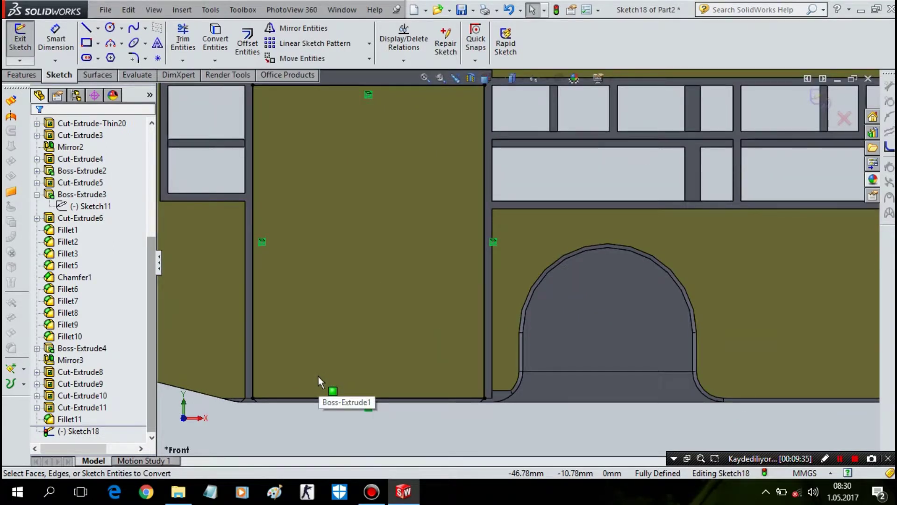
- Draw a line along the bus's lower edge from the door's lower-left corner to the rear vertical edge
click(86, 28)
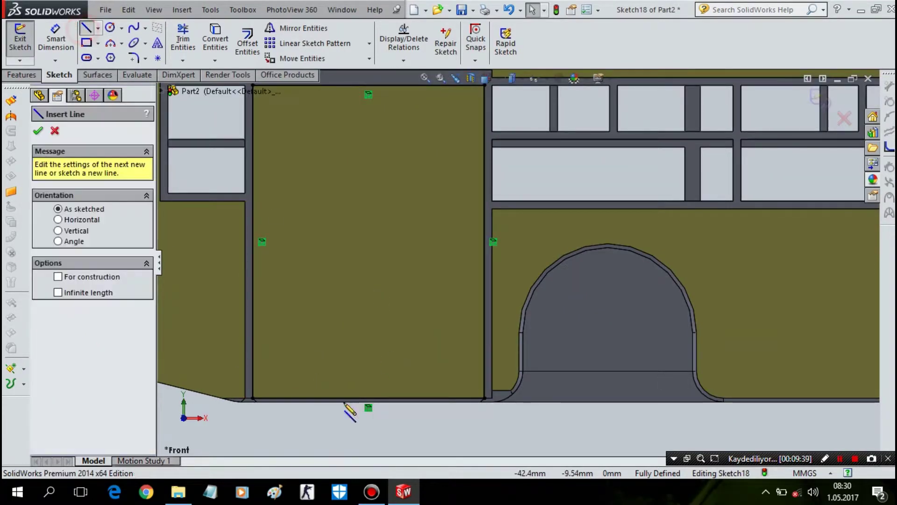
click(253, 382)
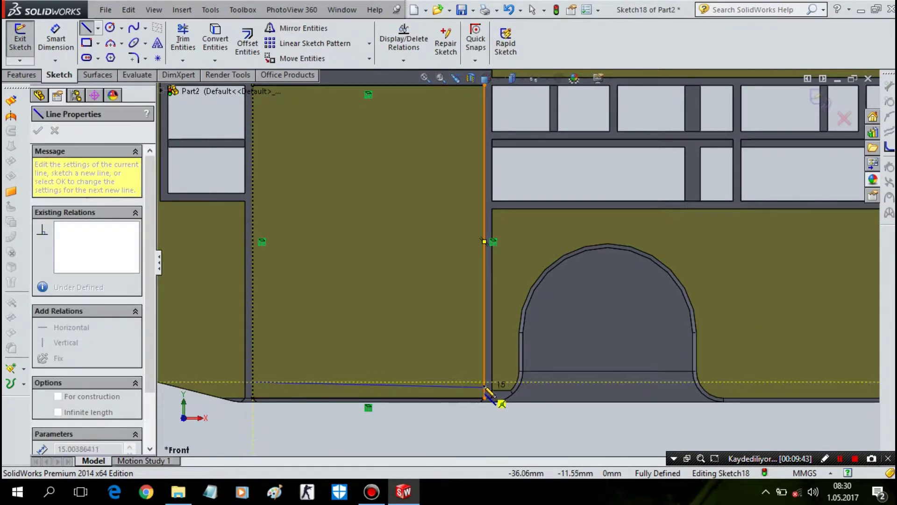
scroll(582, 409, up, 4)
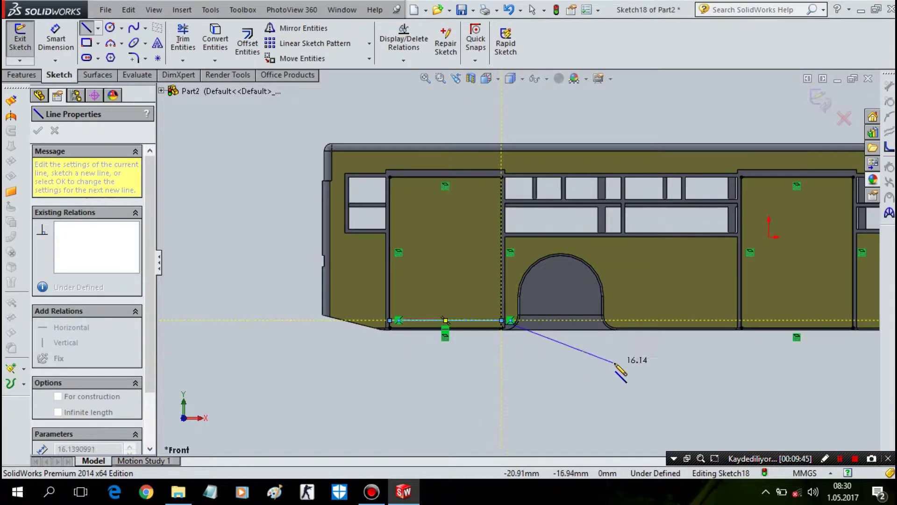
scroll(701, 327, up, 4)
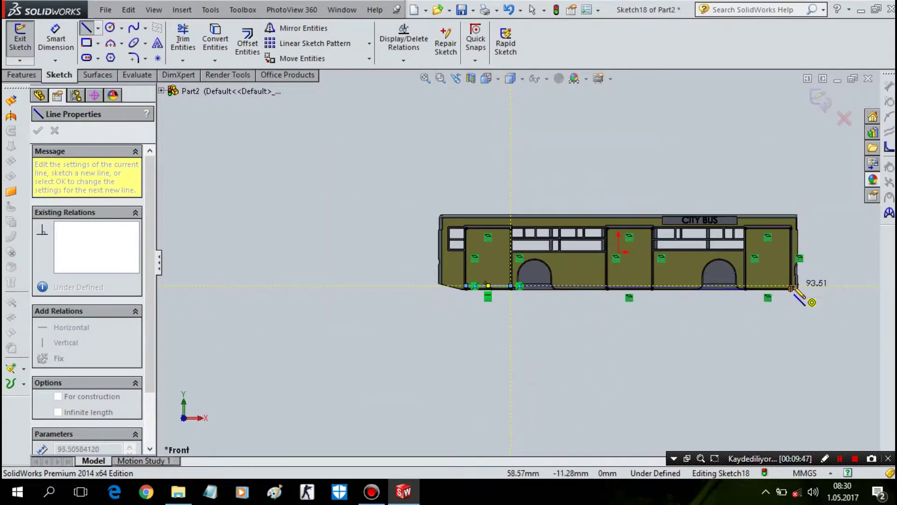
scroll(797, 292, down, 2)
scroll(724, 276, down, 5)
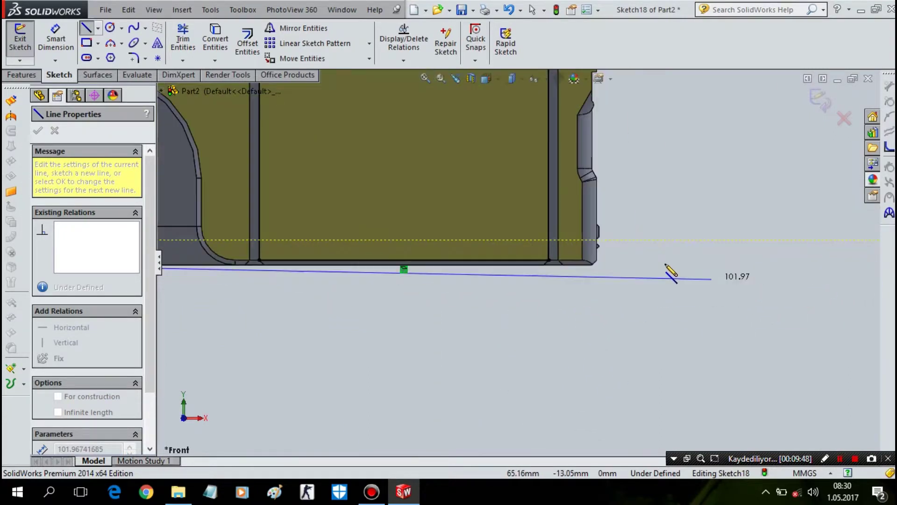
click(549, 239)
scroll(547, 243, up, 4)
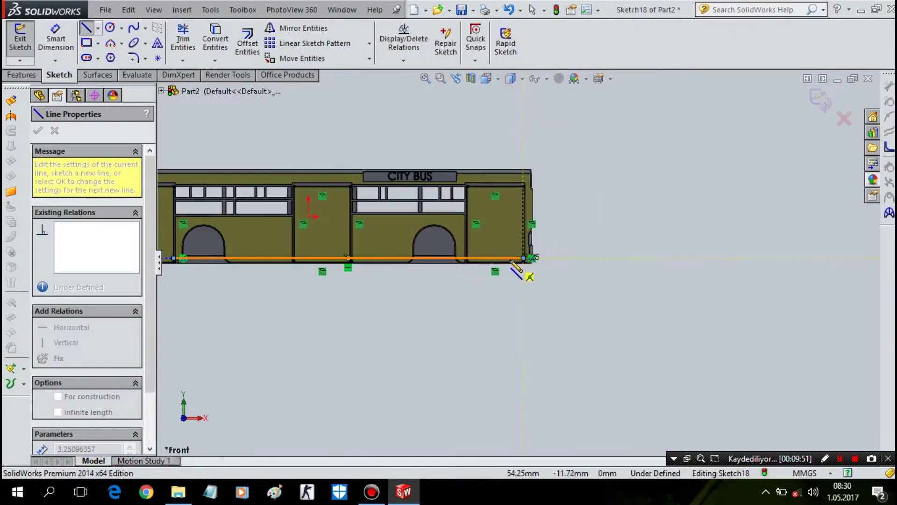
key(Escape)
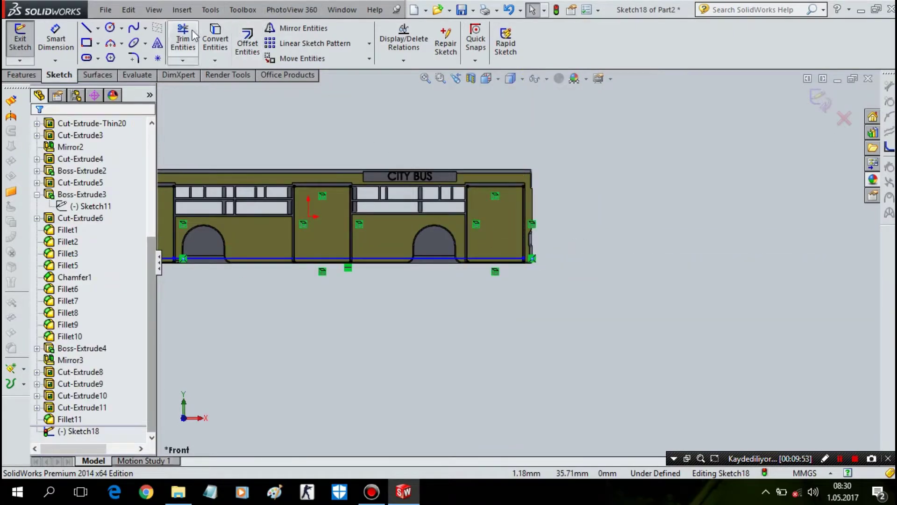
- Power-trim the bottom line away between the doors
click(183, 37)
drag(429, 240, 423, 271)
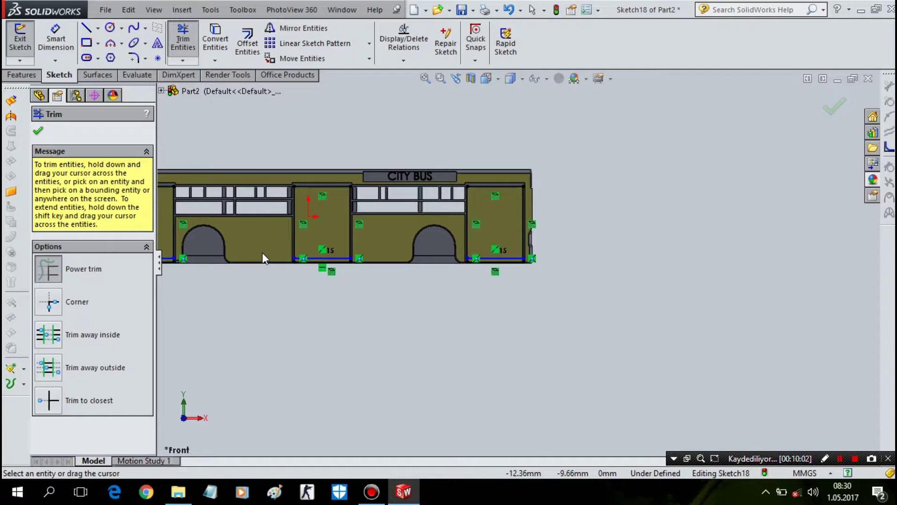
mouse_move(475, 266)
middle_down()
mouse_move(490, 281)
mouse_move(563, 286)
mouse_move(581, 302)
mouse_move(581, 334)
mouse_move(527, 300)
mouse_move(492, 306)
mouse_move(475, 345)
mouse_move(474, 331)
middle_up()
key(Escape)
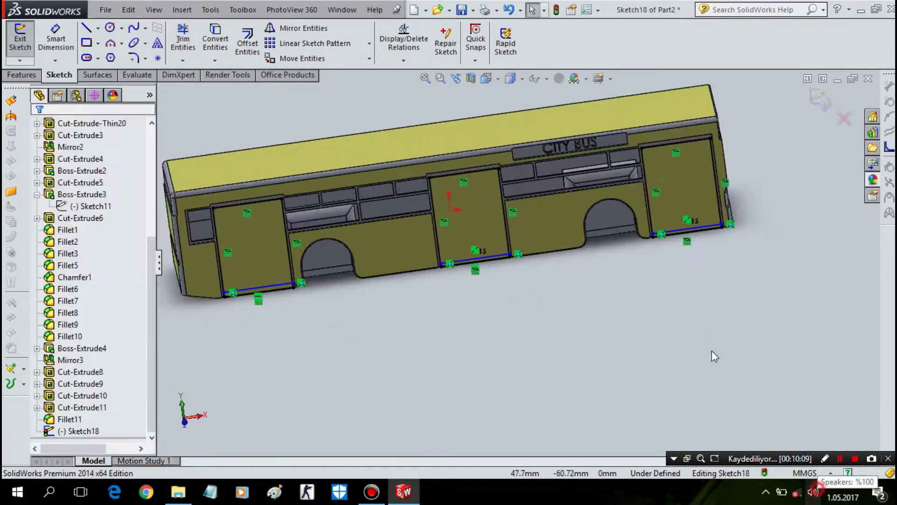
scroll(586, 317, down, 3)
scroll(279, 108, down, 3)
- Dimension the middle door's bottom line 0.7 mm above the body's lower edge
click(56, 39)
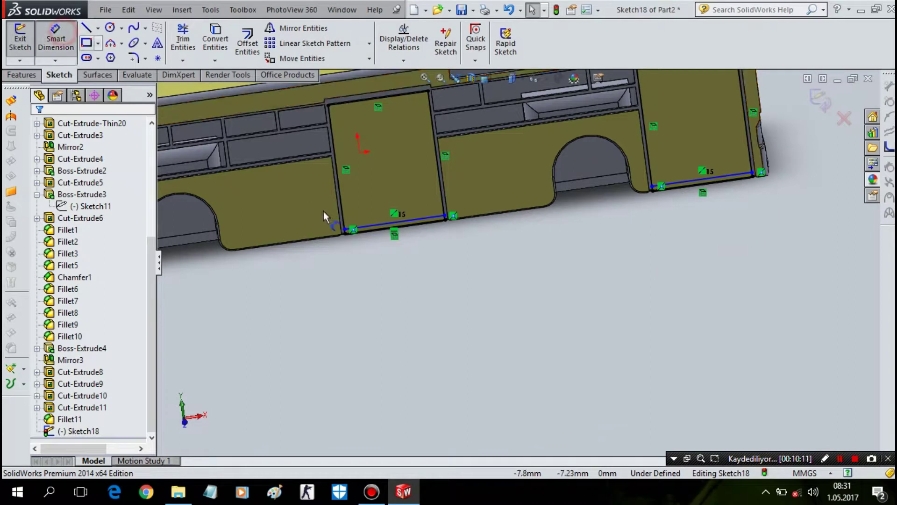
scroll(403, 229, down, 3)
scroll(411, 234, down, 3)
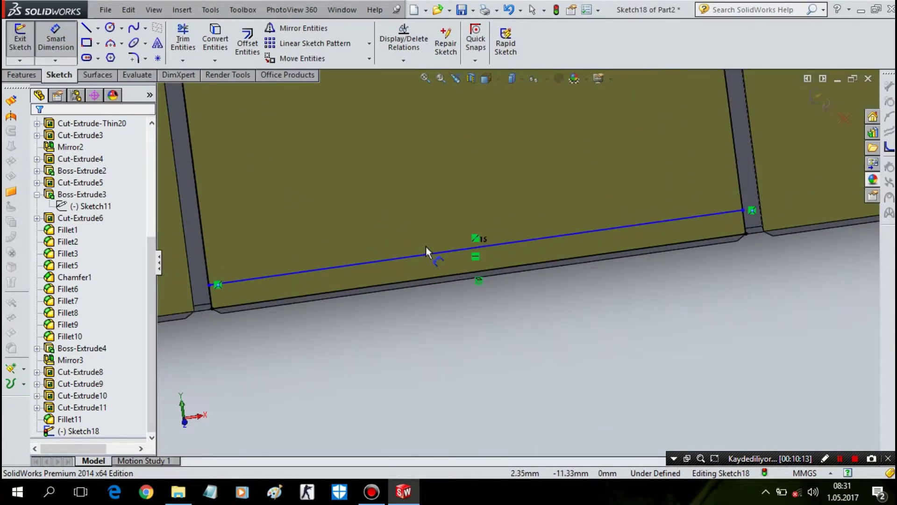
click(423, 255)
click(419, 281)
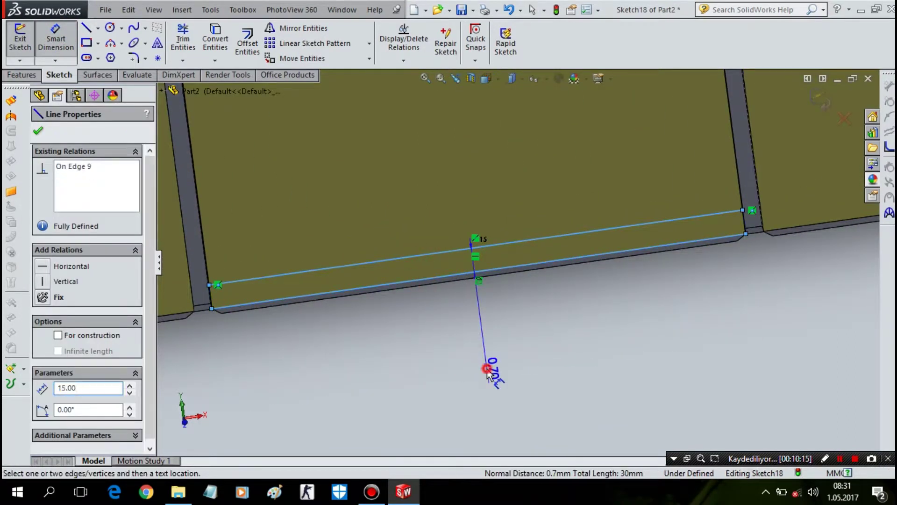
click(487, 366)
text(0)
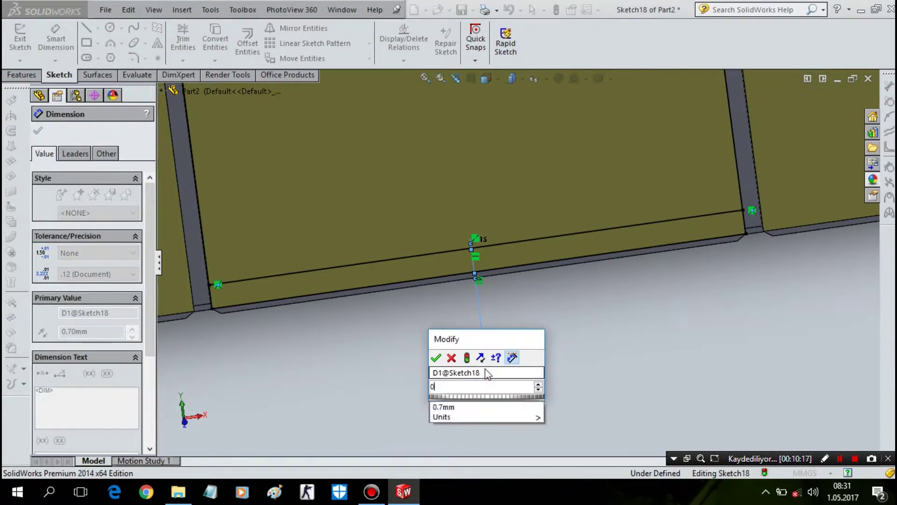
text(.7)
key(Return)
scroll(497, 359, up, 2)
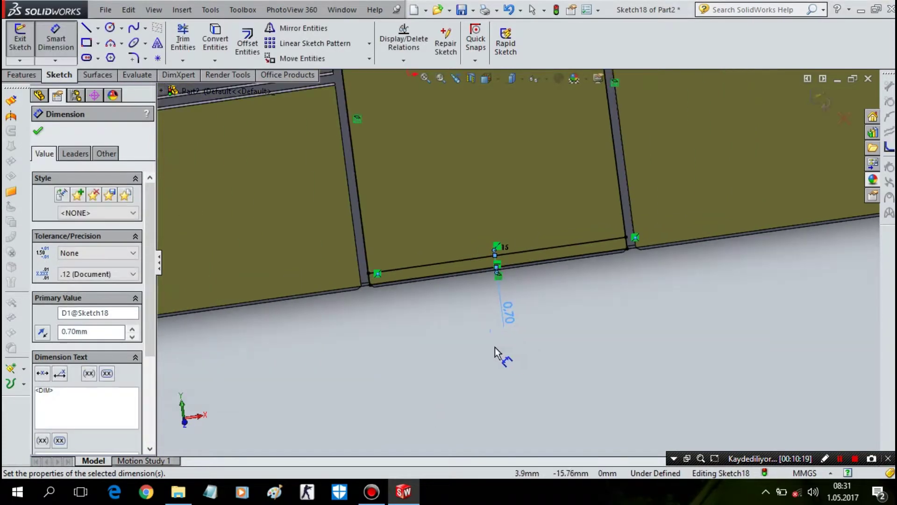
scroll(400, 327, up, 2)
key(f)
key(Escape)
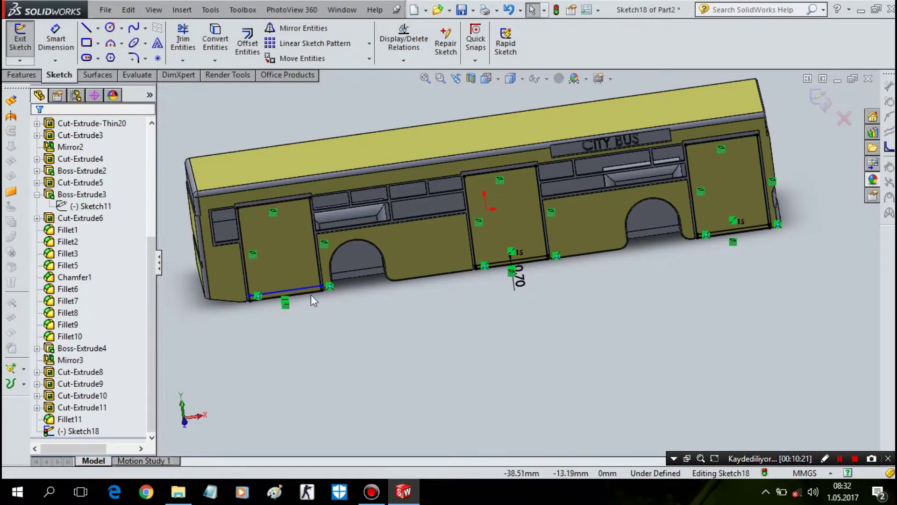
- Make the left, middle and right door bottom lines collinear to fully define the sketch
click(312, 290)
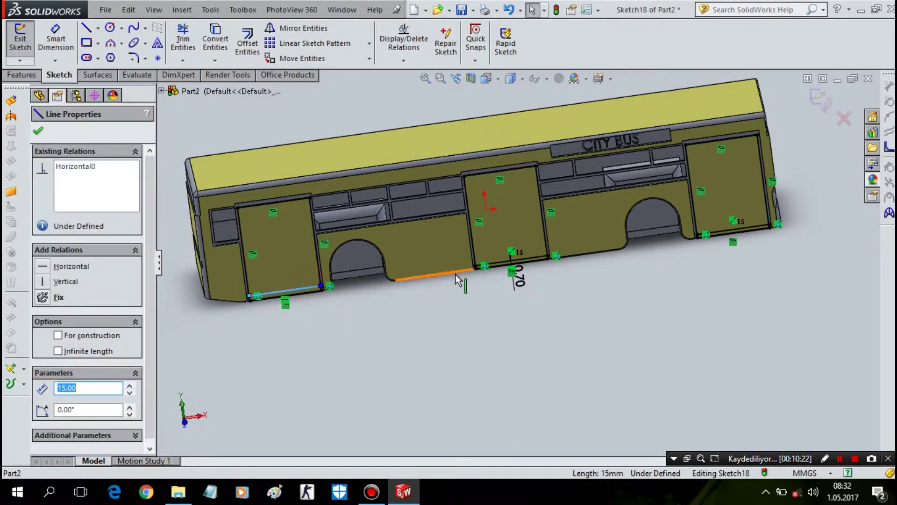
ctrl+click(495, 261)
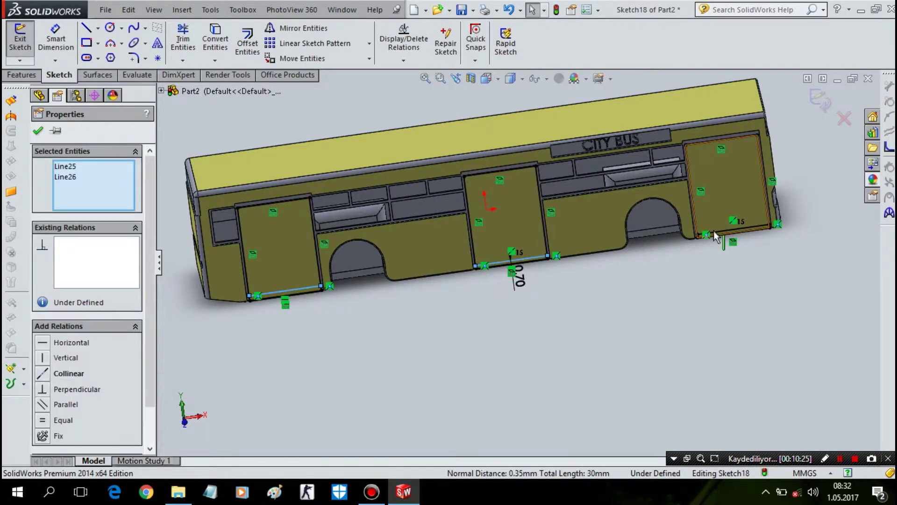
ctrl+click(713, 233)
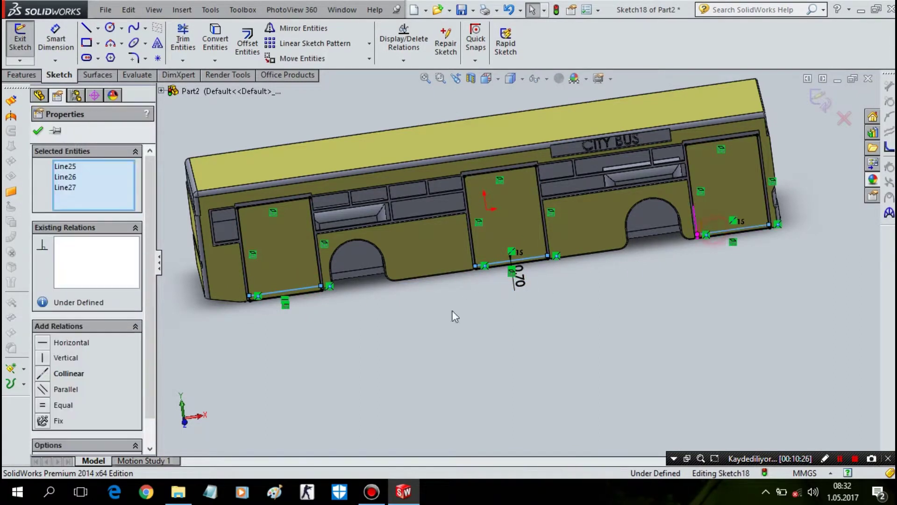
click(71, 375)
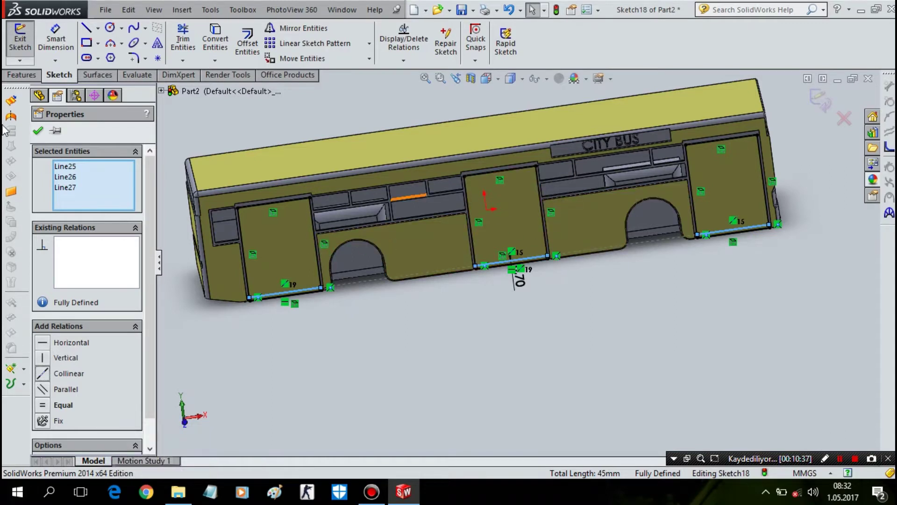
click(17, 75)
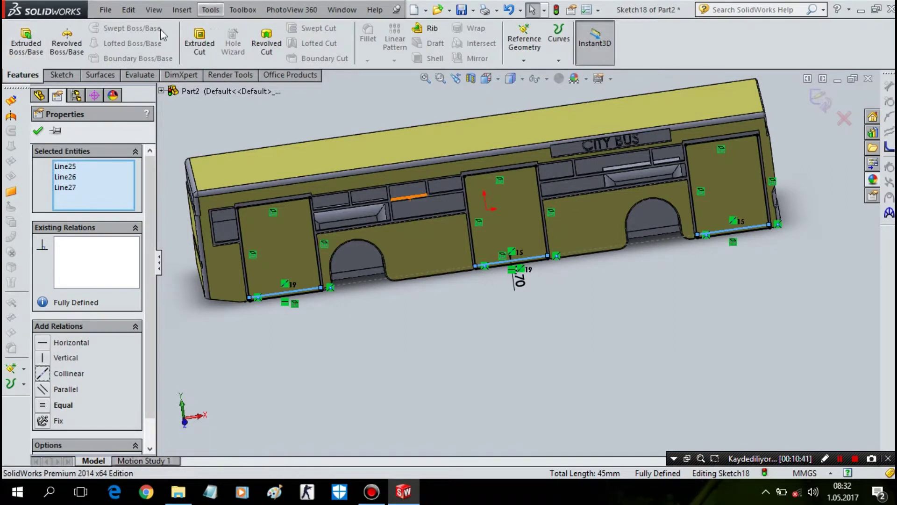
- Extruded-cut Sketch18's left, middle and right door regions Blind to a shallow 2 mm
click(199, 42)
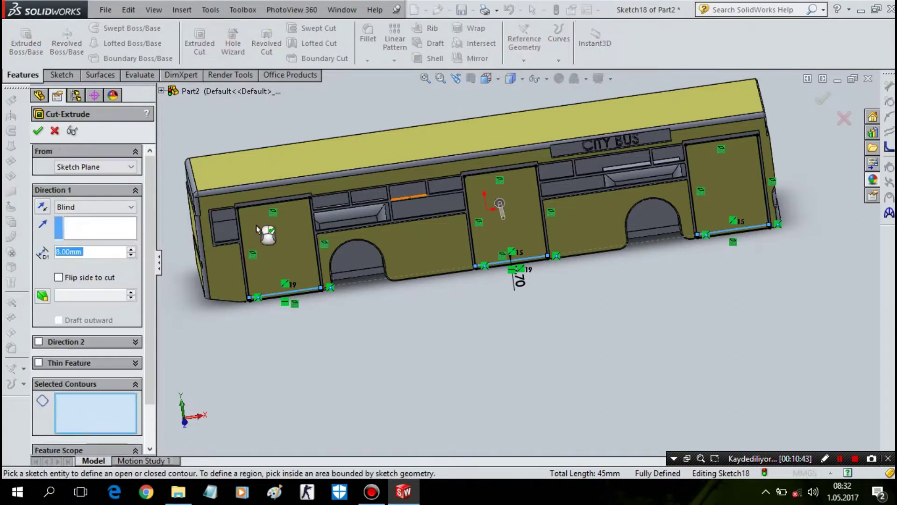
click(292, 248)
click(506, 227)
click(745, 195)
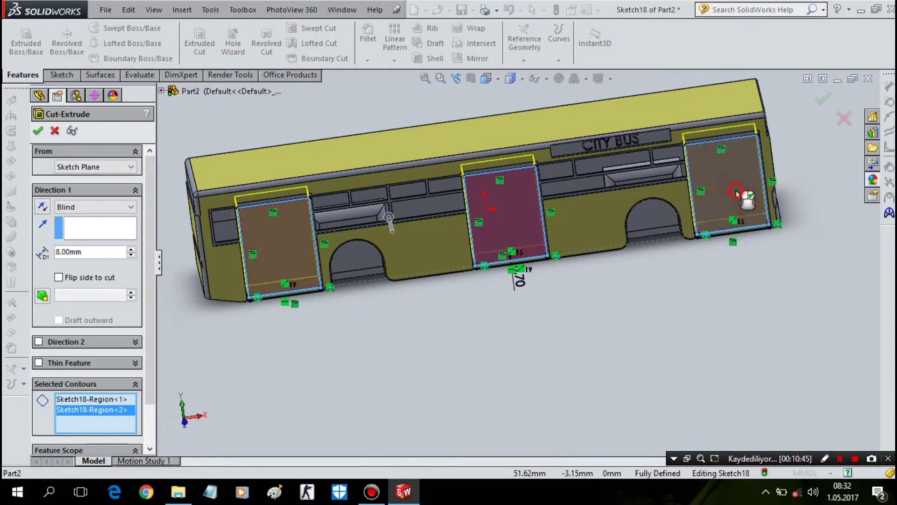
middle_drag(753, 293, 743, 256)
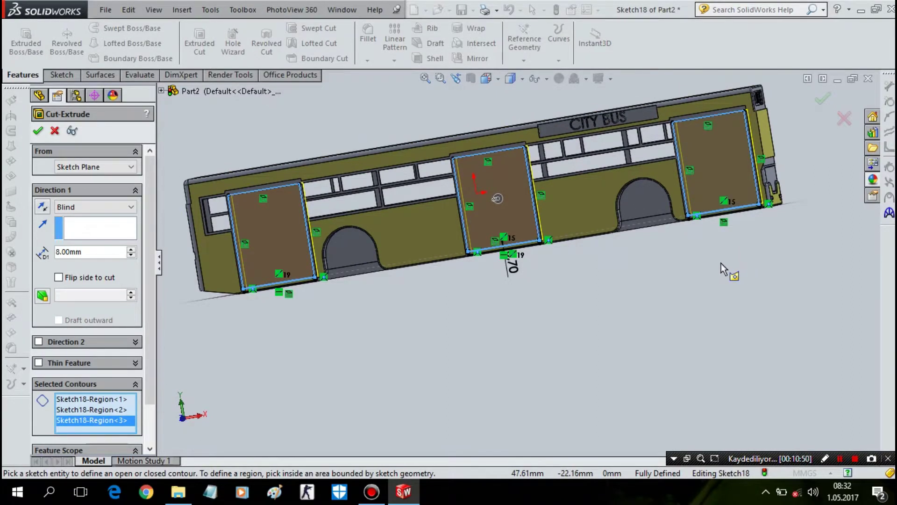
mouse_move(517, 260)
middle_down()
mouse_move(545, 300)
mouse_move(597, 306)
middle_up()
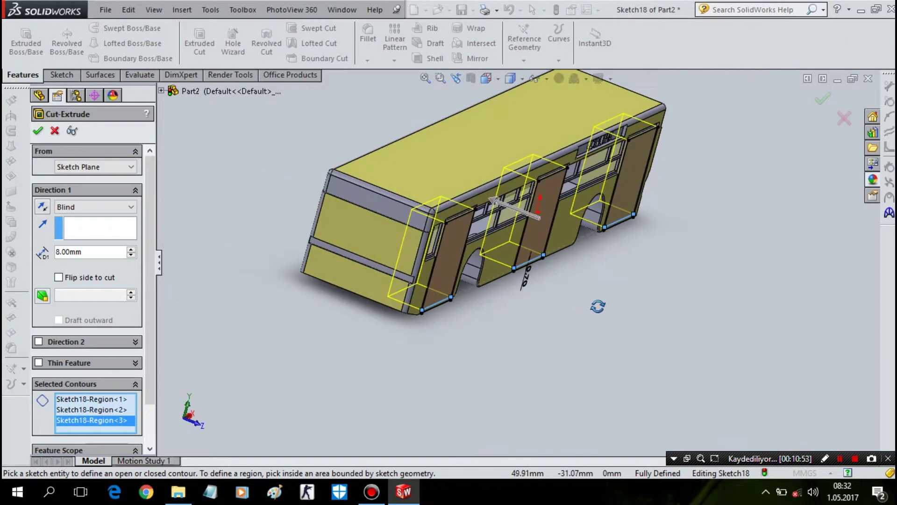
drag(495, 206, 533, 223)
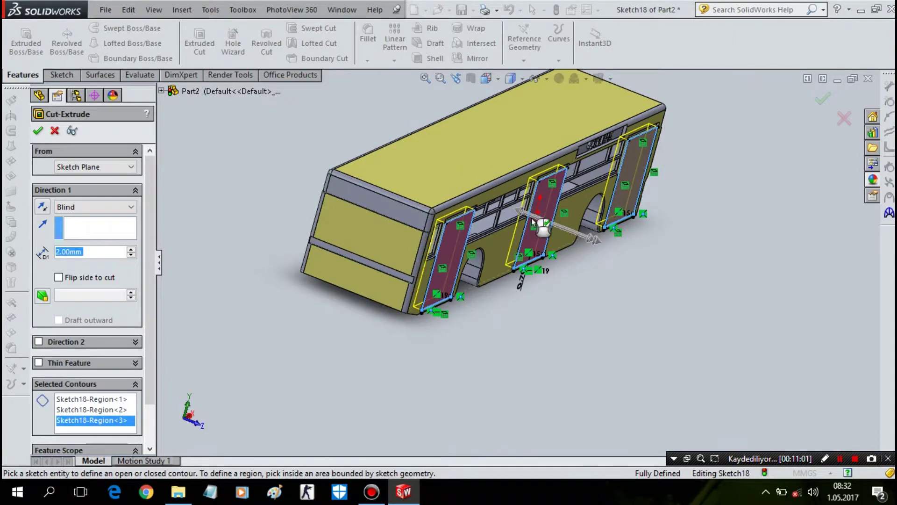
- Accept the door cut, orbit to the bus's rear, and view the rear face Normal To
right_click(671, 250)
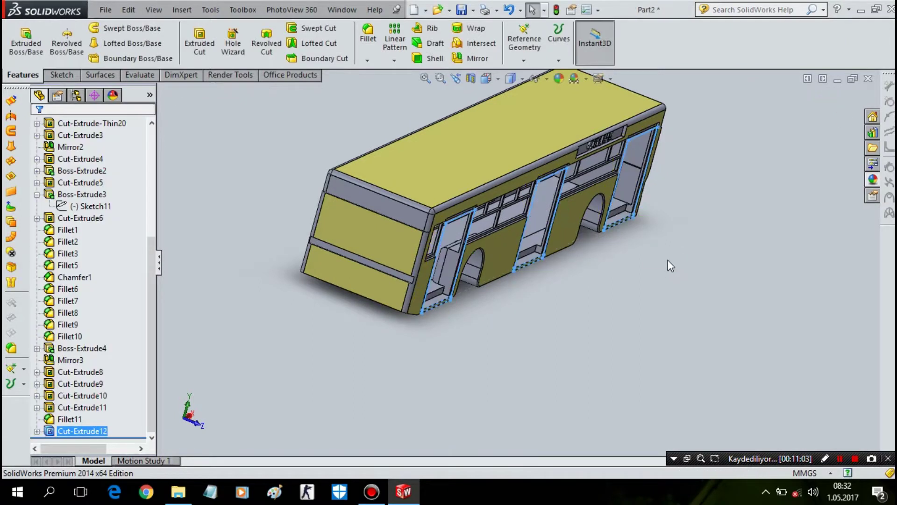
middle_drag(665, 264, 592, 226)
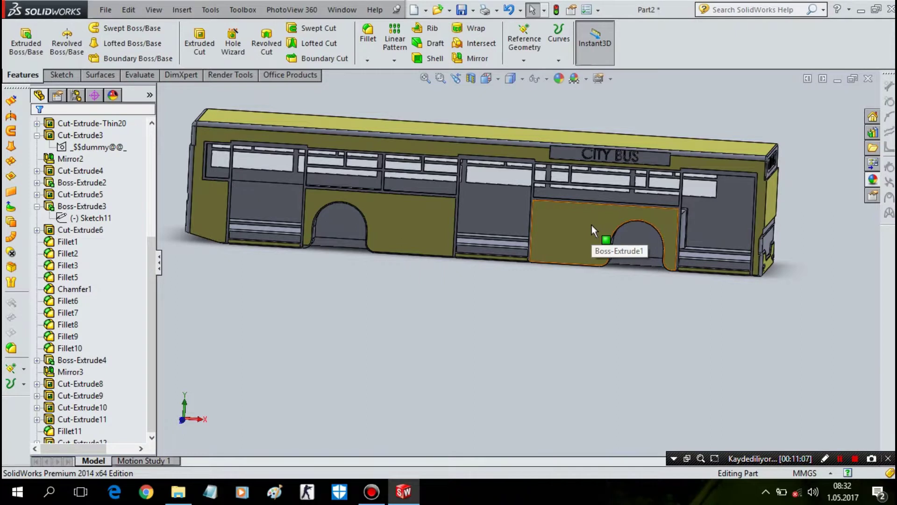
mouse_move(511, 310)
middle_down()
mouse_move(528, 298)
mouse_move(587, 291)
mouse_move(608, 272)
middle_up()
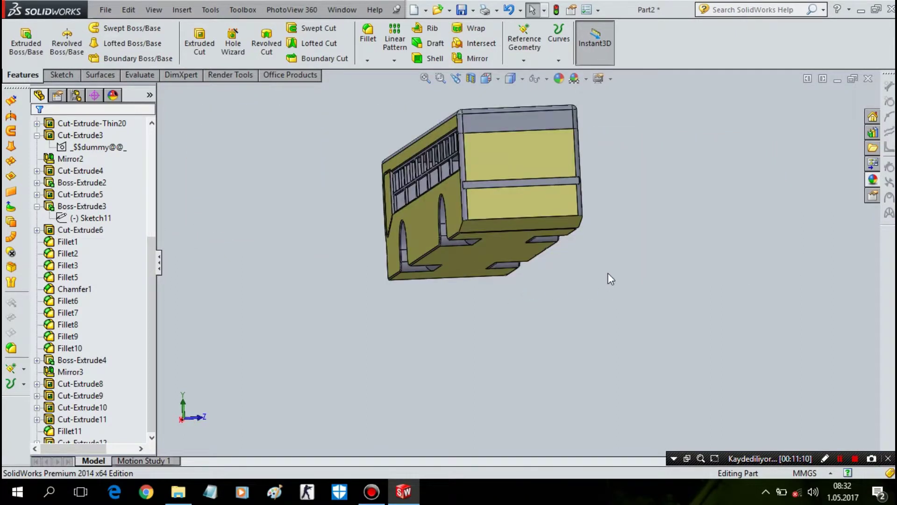
right_click(543, 158)
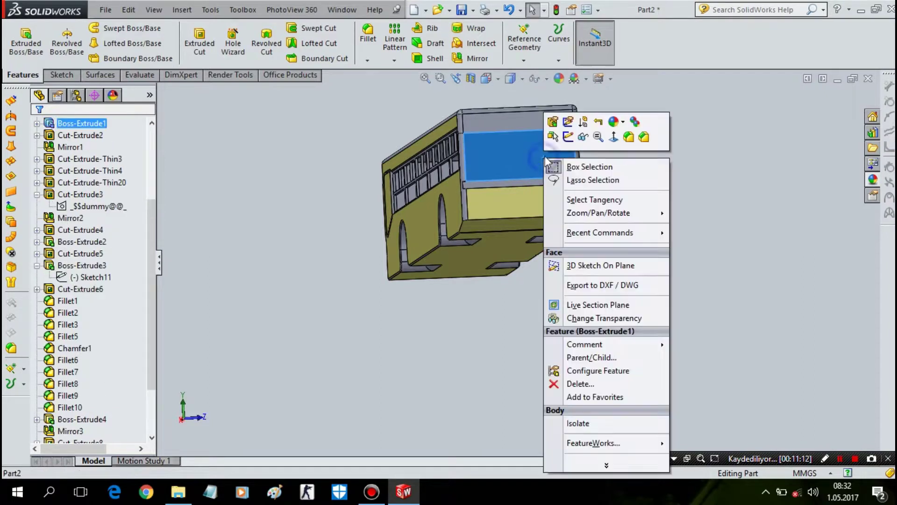
click(609, 141)
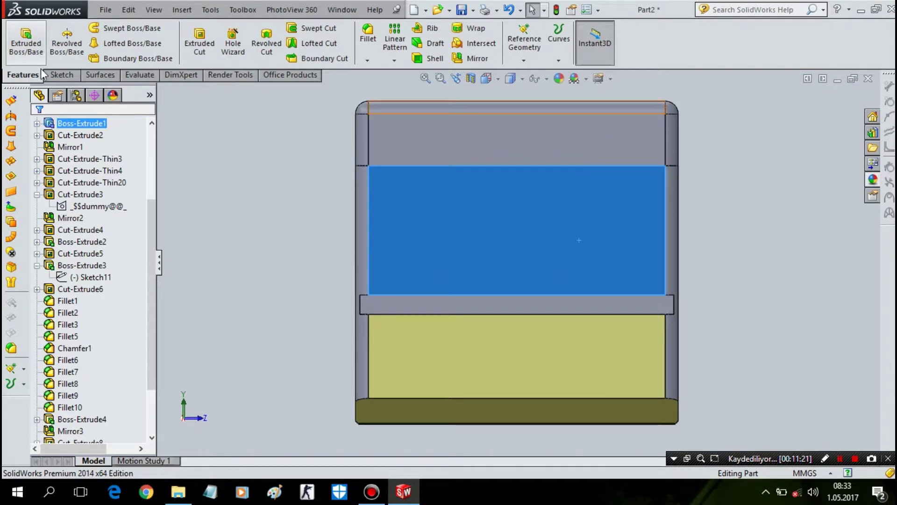
- Sketch a rectangle across the upper band of the rear face to the right edge
click(59, 75)
click(86, 42)
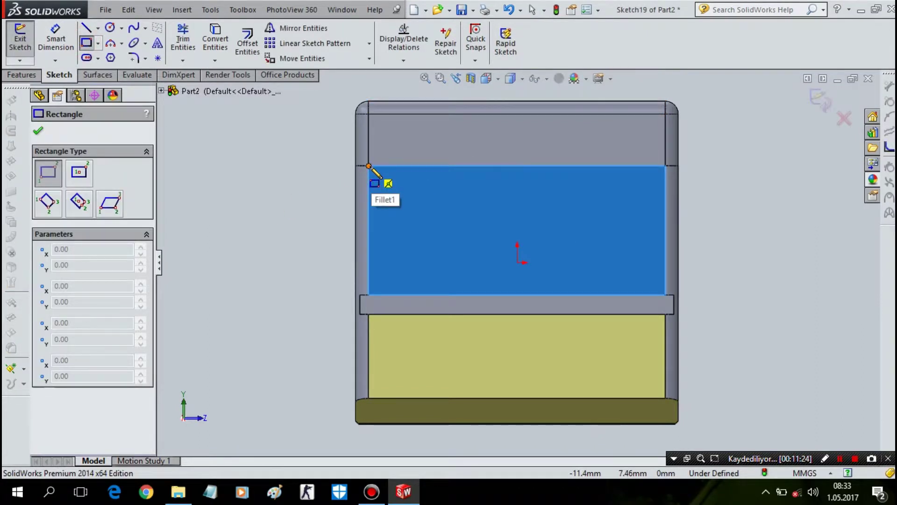
click(369, 166)
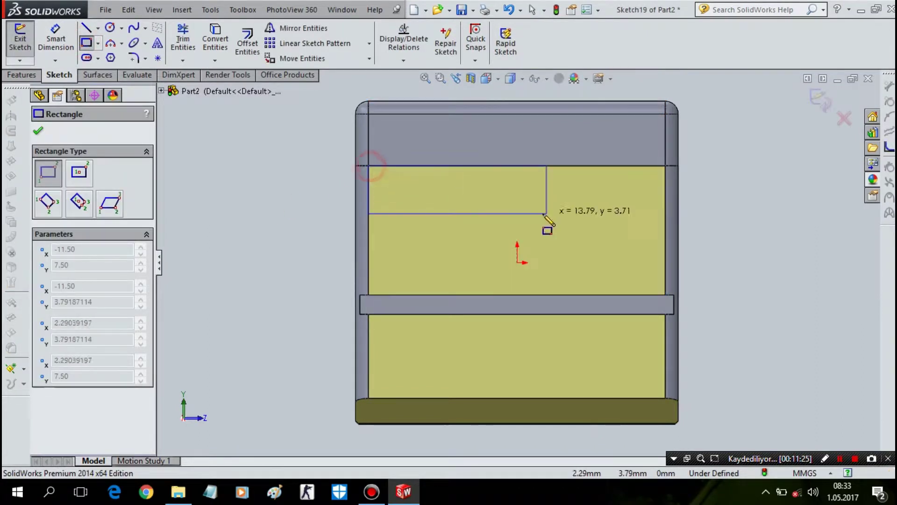
click(664, 218)
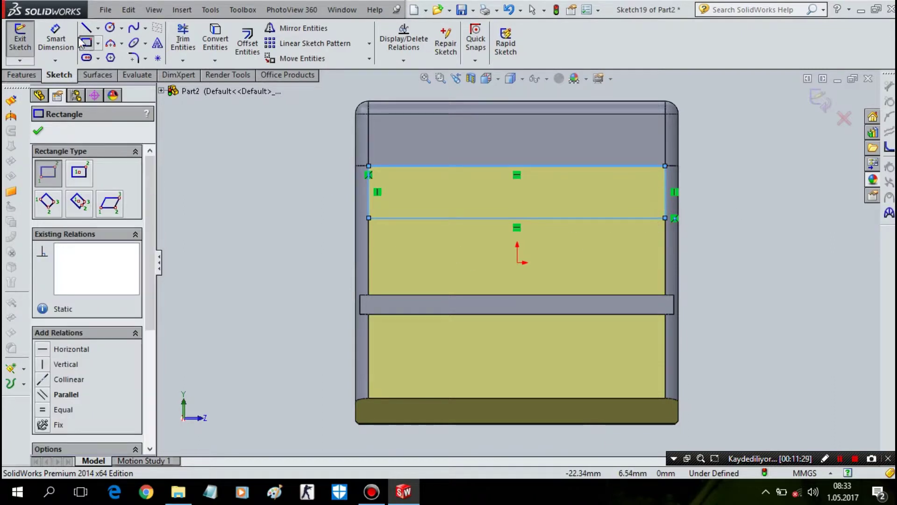
- Dimension the strip rectangle's left edge to 4 mm high
click(56, 38)
click(369, 197)
click(311, 204)
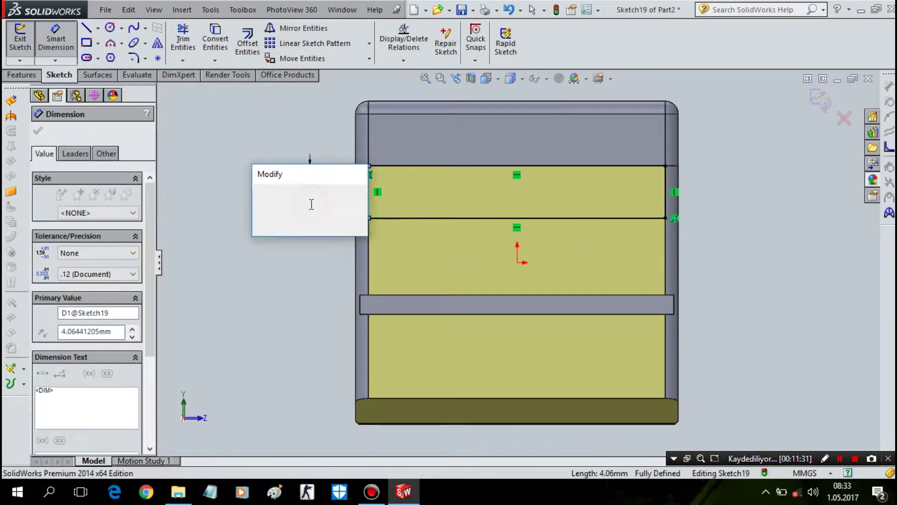
text(4)
key(Return)
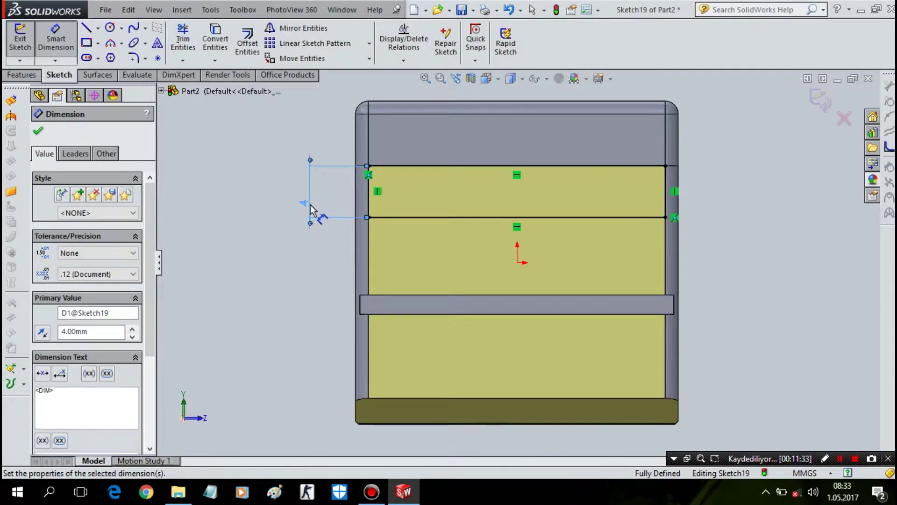
click(22, 75)
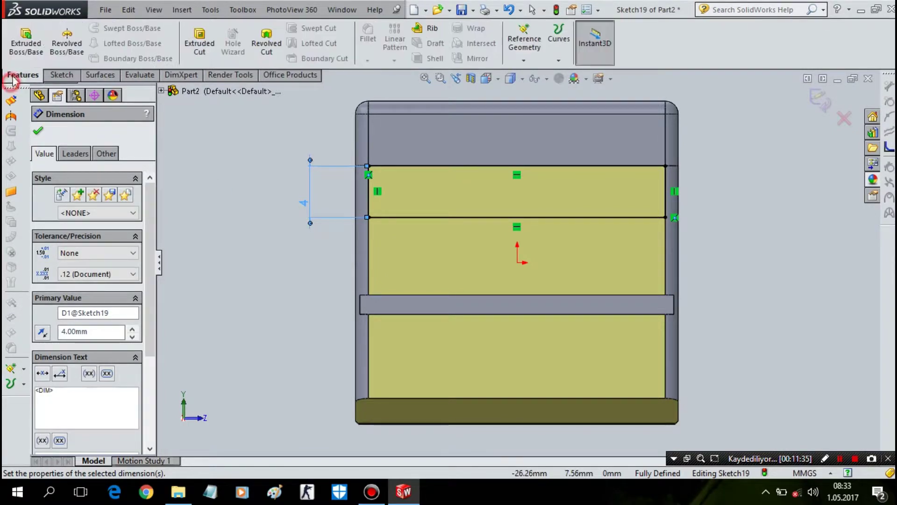
- Extrude-cut the narrow strip sketch into the bus end at a Blind depth of 1 mm
click(200, 46)
key(ctrl+2)
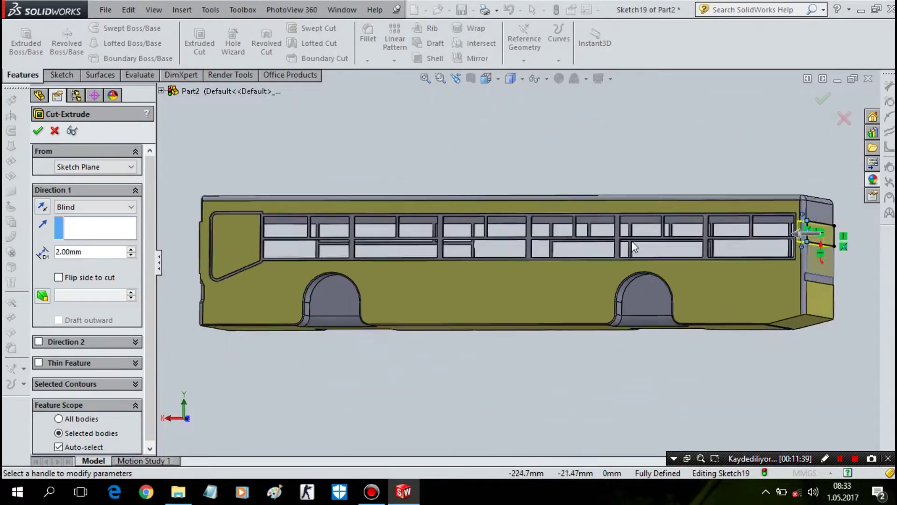
scroll(728, 260, down, 3)
scroll(369, 245, down, 3)
scroll(464, 259, down, 2)
mouse_move(464, 259)
middle_down()
mouse_move(476, 264)
mouse_move(467, 220)
middle_up()
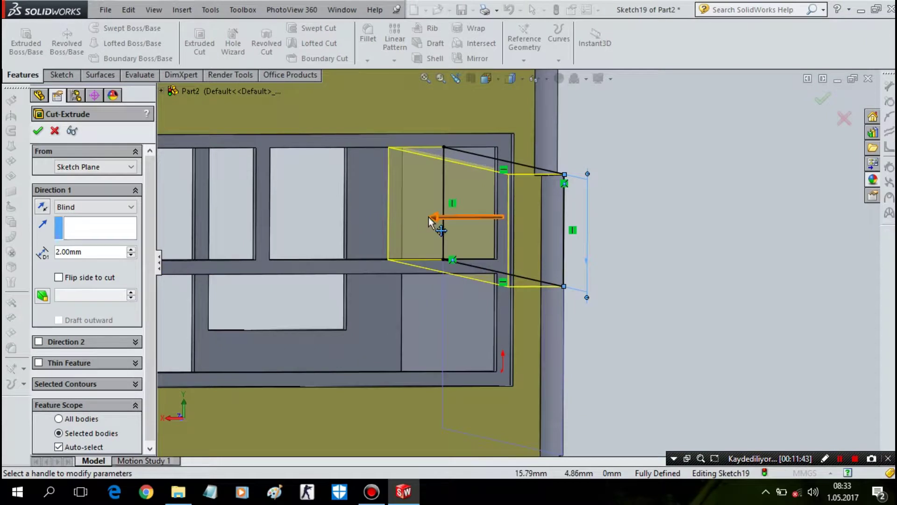
click(451, 222)
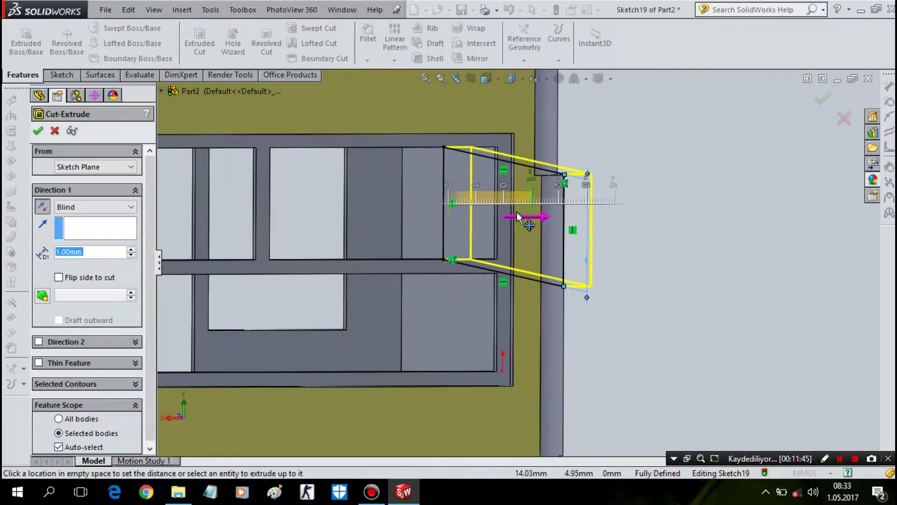
click(487, 214)
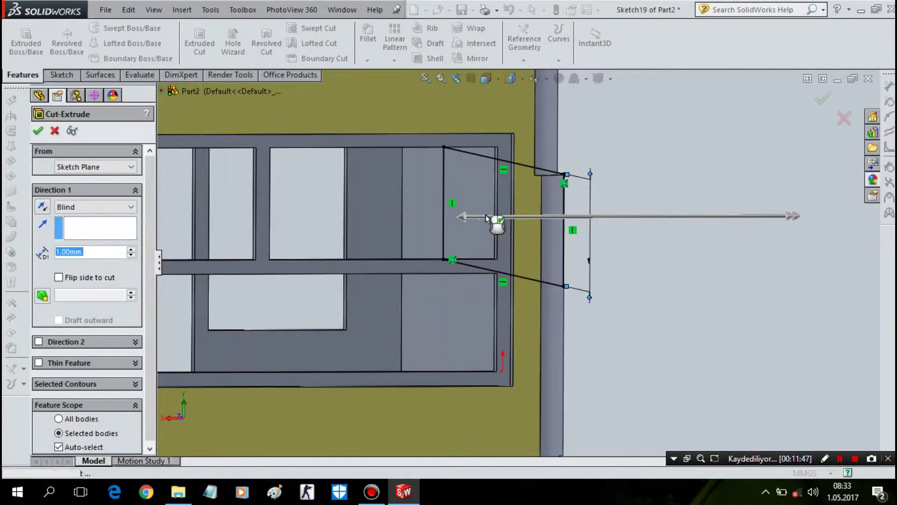
right_click(547, 229)
- Change the strip cut's depth dimension from 1 mm to 2 mm
middle_drag(639, 238, 618, 233)
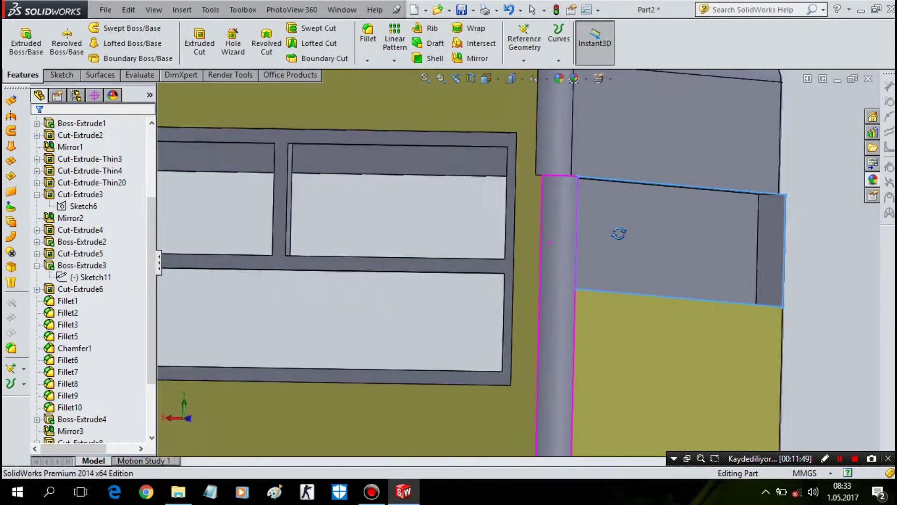
click(618, 233)
key(ctrl+2)
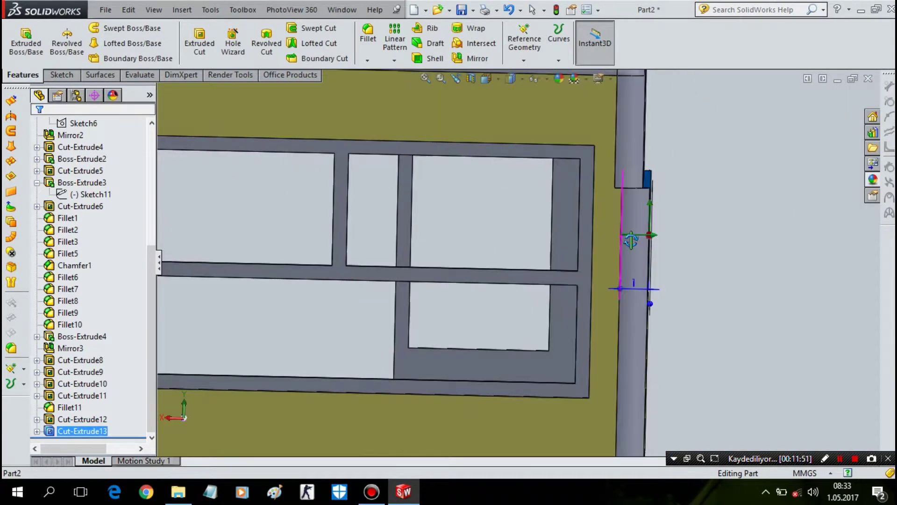
click(641, 289)
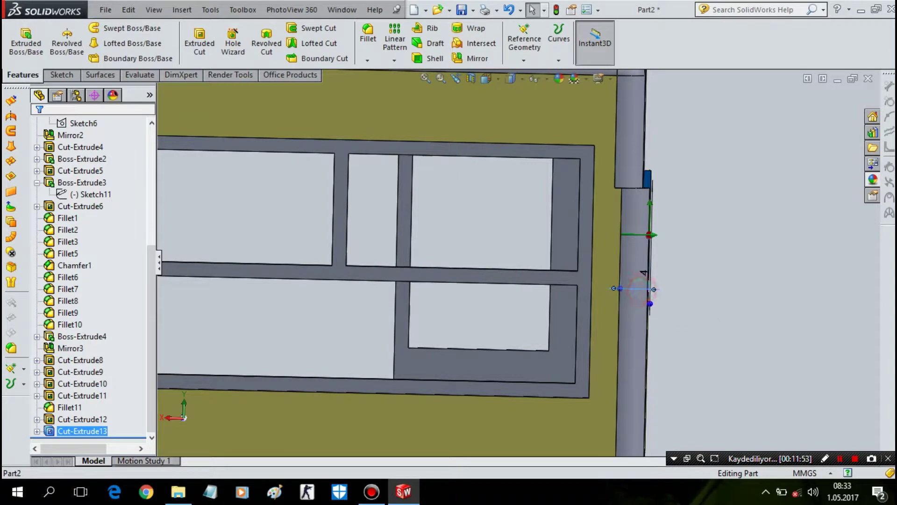
double_click(654, 292)
text(2)
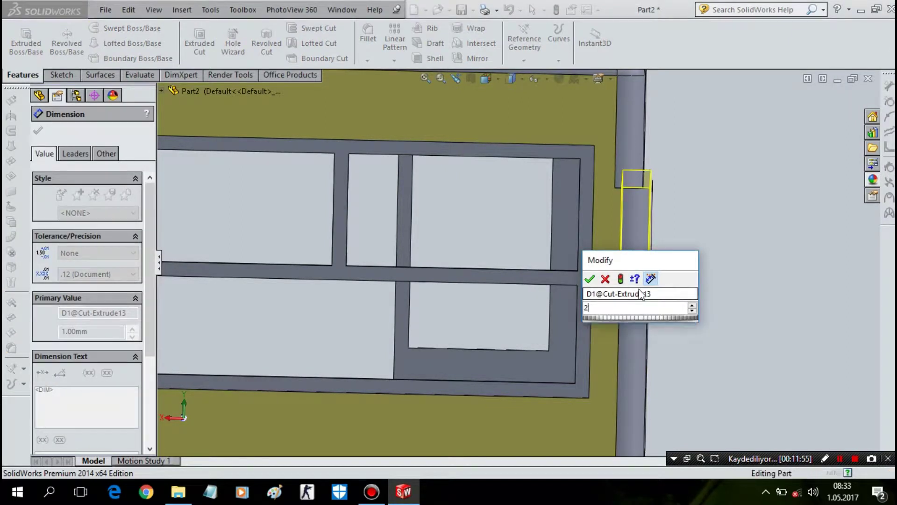
key(Return)
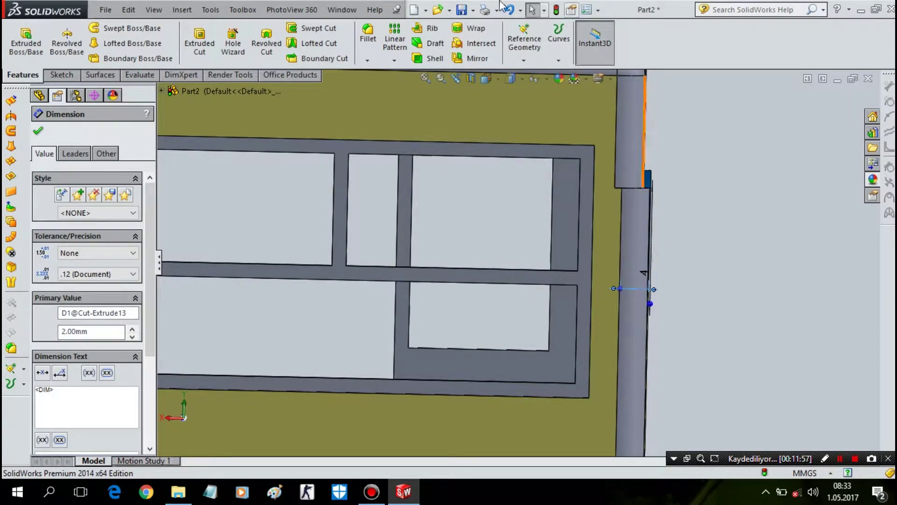
click(693, 150)
mouse_move(731, 197)
middle_down()
mouse_move(696, 180)
mouse_move(673, 208)
mouse_move(700, 245)
mouse_move(830, 290)
middle_up()
scroll(711, 245, up, 2)
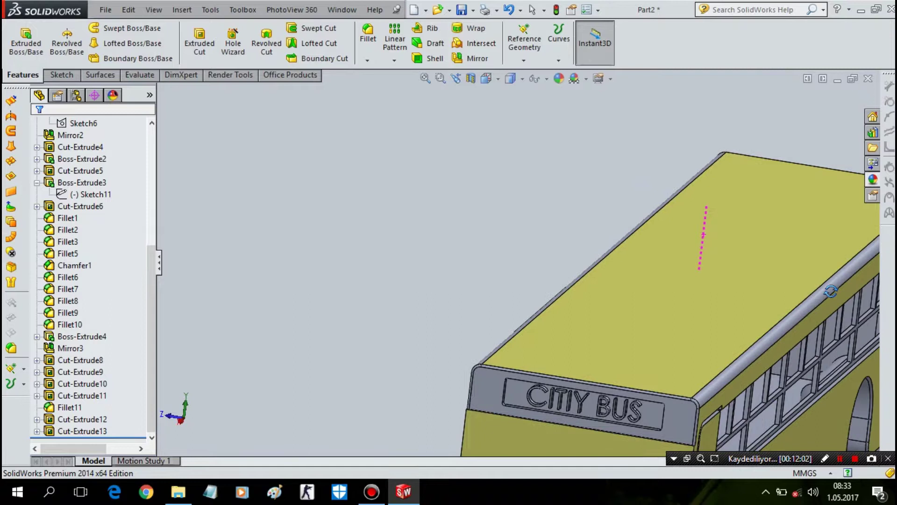
mouse_move(736, 284)
middle_down()
mouse_move(721, 143)
mouse_move(596, 176)
mouse_move(419, 132)
mouse_move(385, 188)
mouse_move(413, 187)
middle_up()
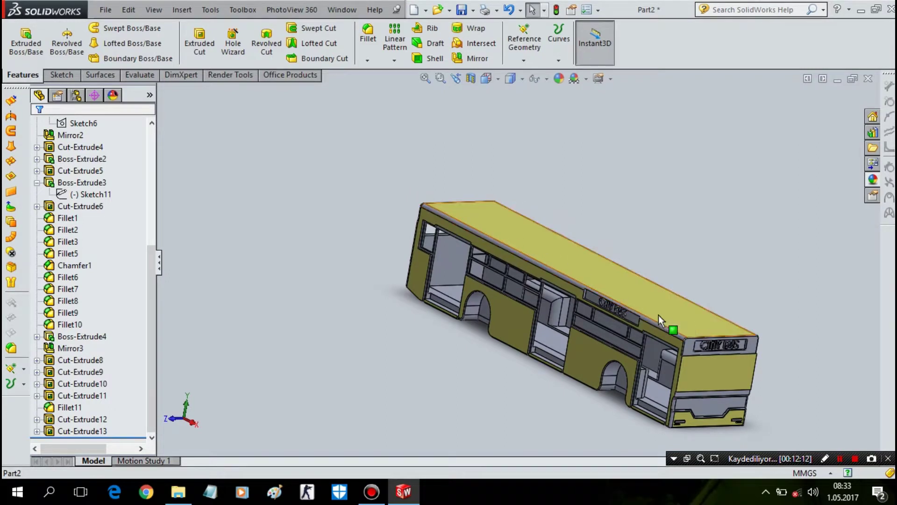
scroll(664, 323, down, 2)
scroll(667, 330, down, 2)
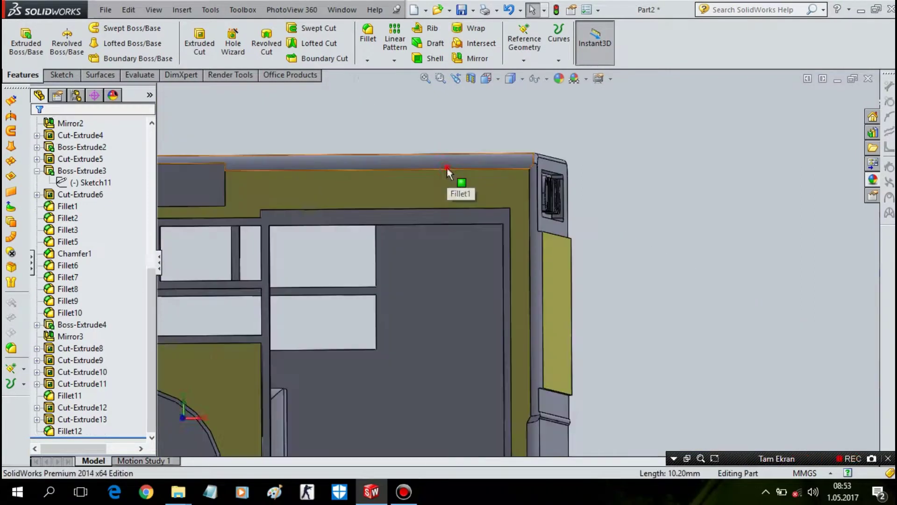
- Start a sketch on the upper side face and draw a rectangle along the bus end
right_click(452, 176)
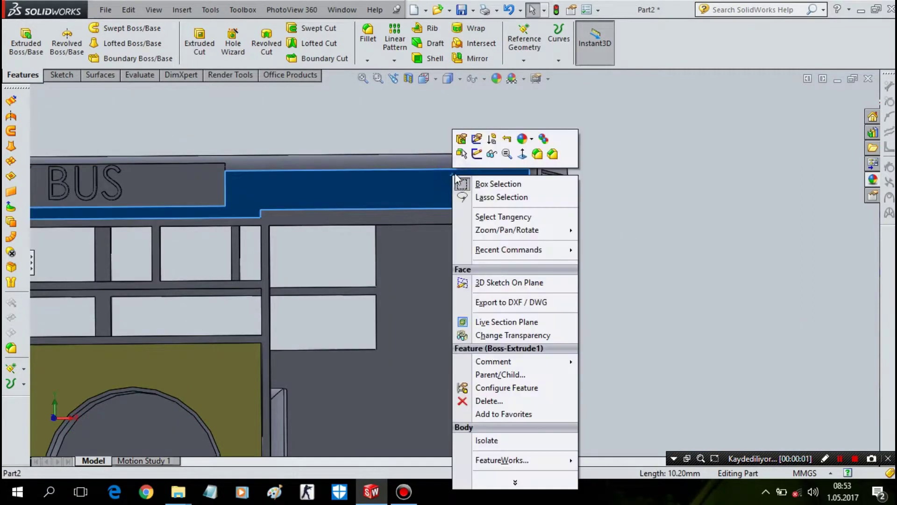
click(483, 157)
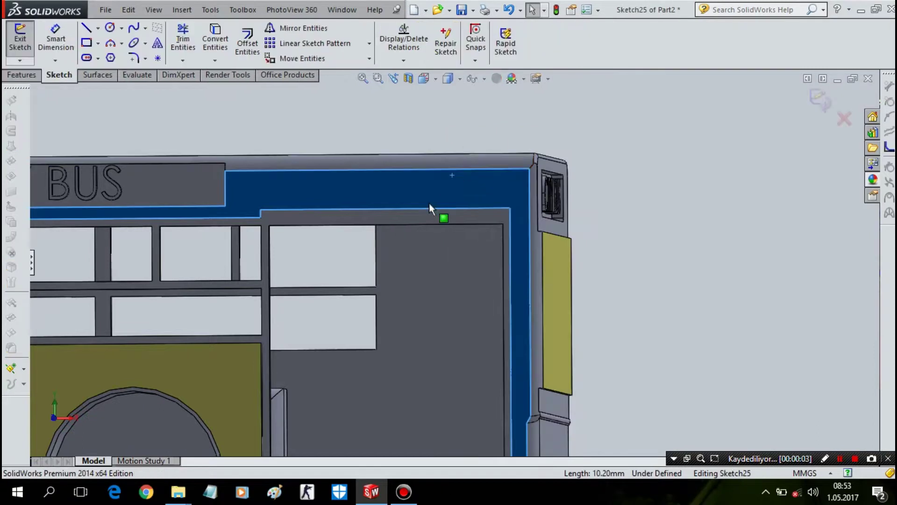
key(space)
key(ctrl+7)
click(423, 279)
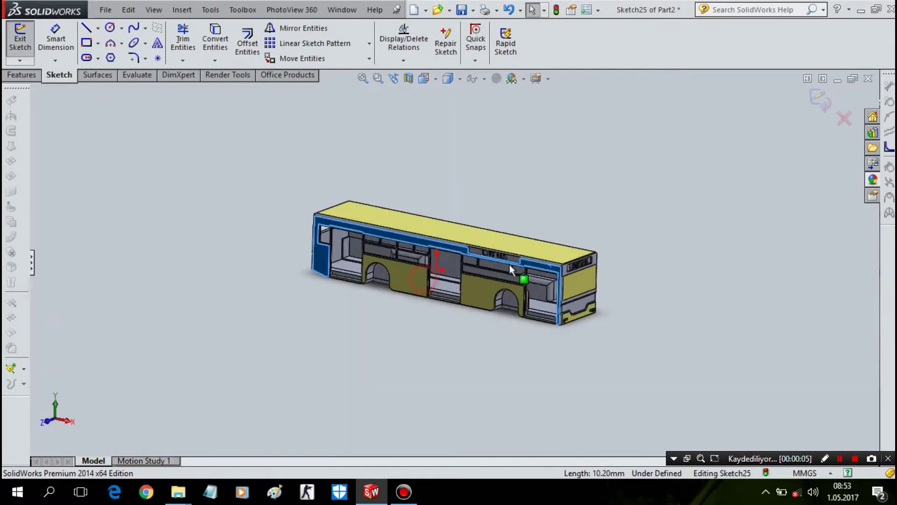
scroll(659, 246, down, 4)
scroll(584, 192, down, 3)
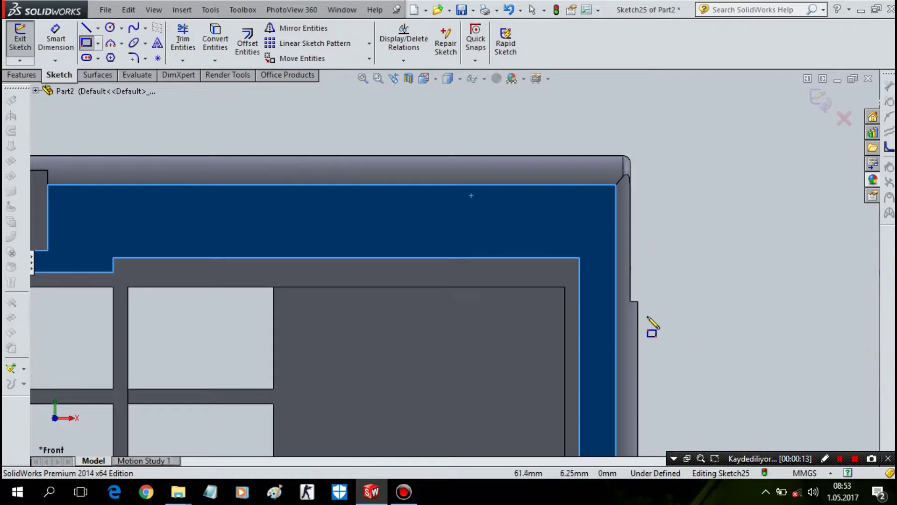
click(616, 303)
scroll(663, 402, up, 3)
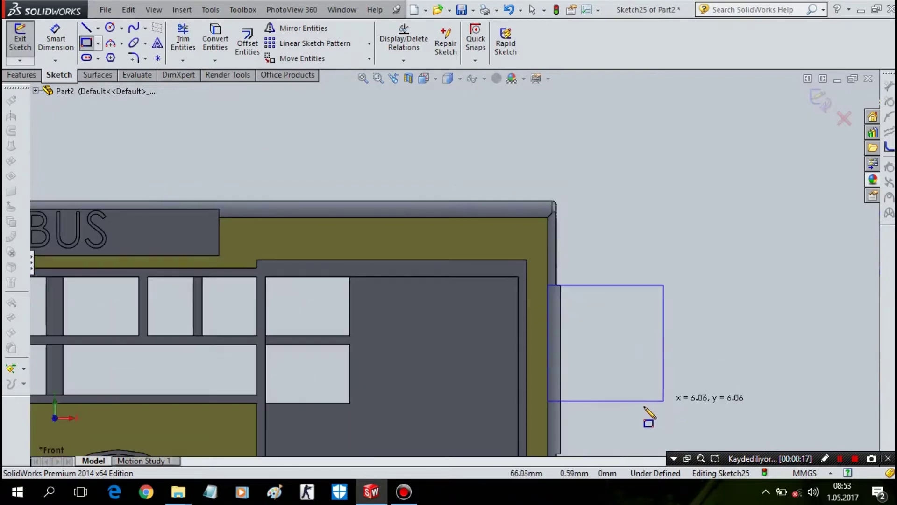
click(565, 454)
key(Escape)
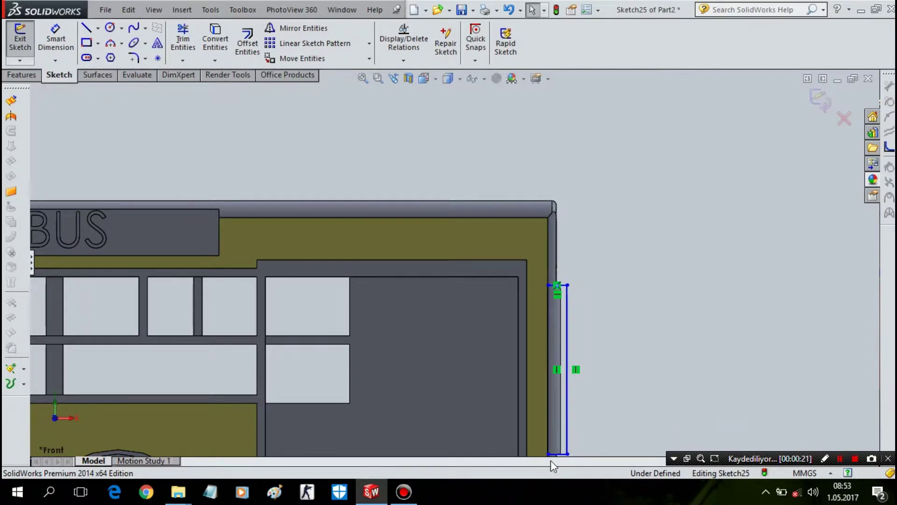
- Make the rectangle's bottom line collinear with the body edge
scroll(556, 448, down, 5)
scroll(510, 383, down, 2)
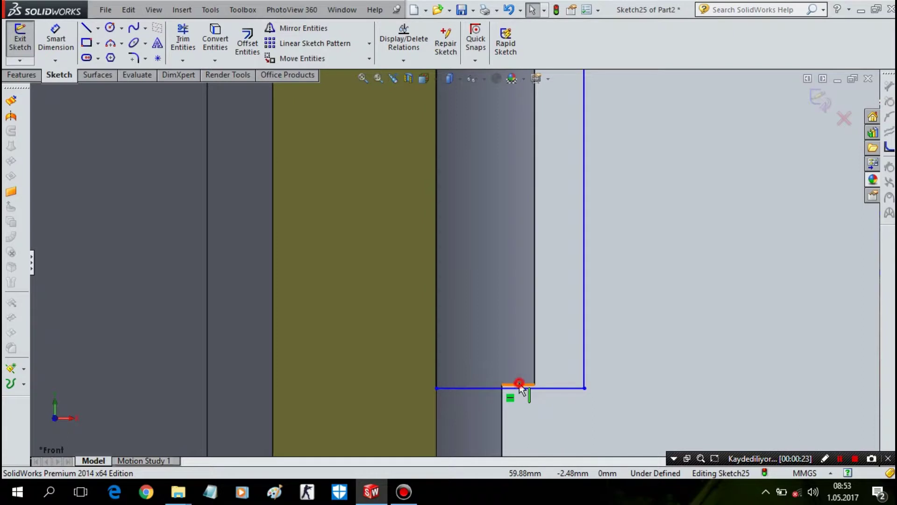
click(521, 387)
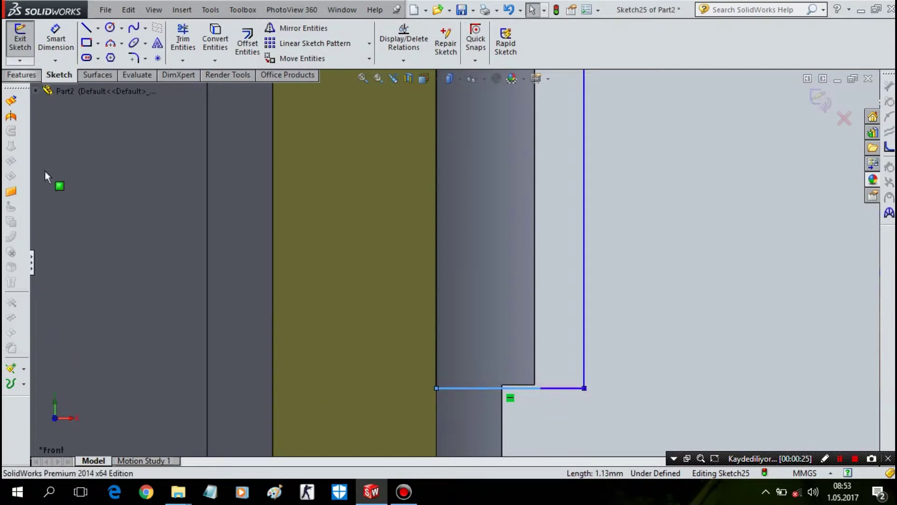
click(31, 263)
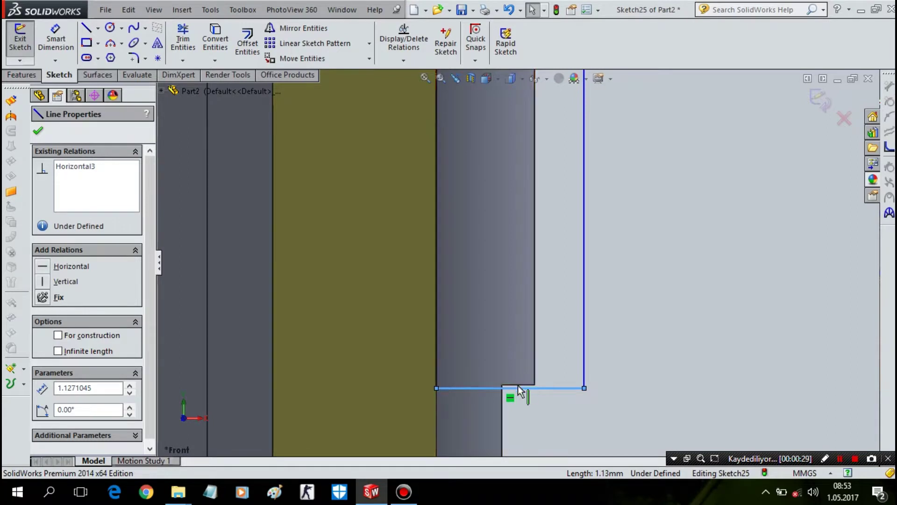
key(Escape)
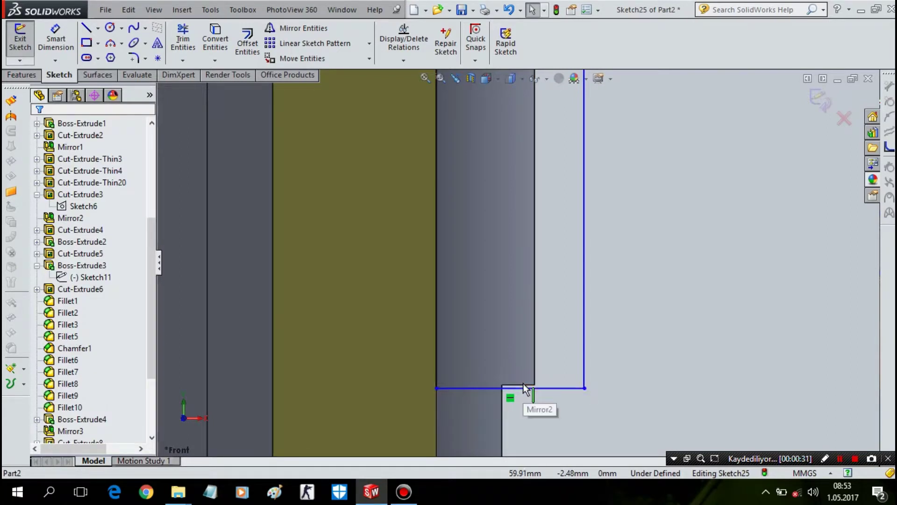
ctrl+click(526, 392)
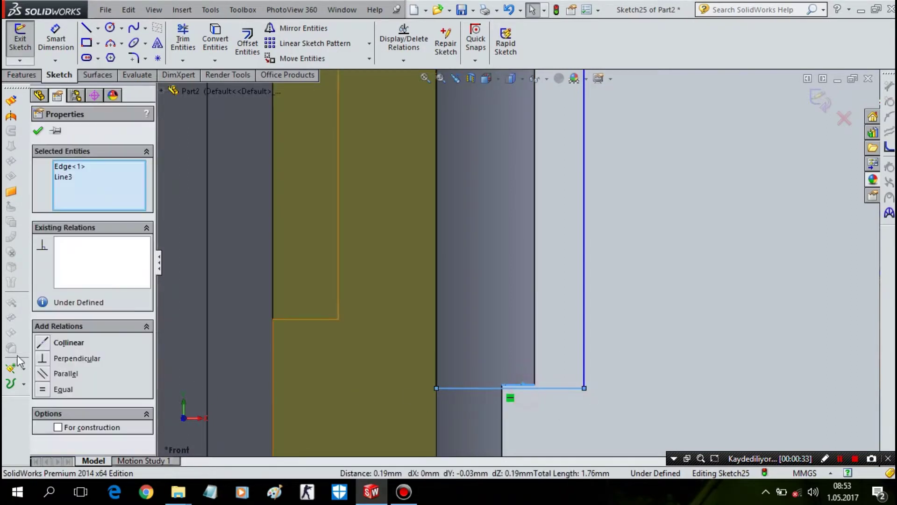
click(46, 346)
- Make the rectangle's top line collinear with the body's top edge
scroll(519, 262, up, 3)
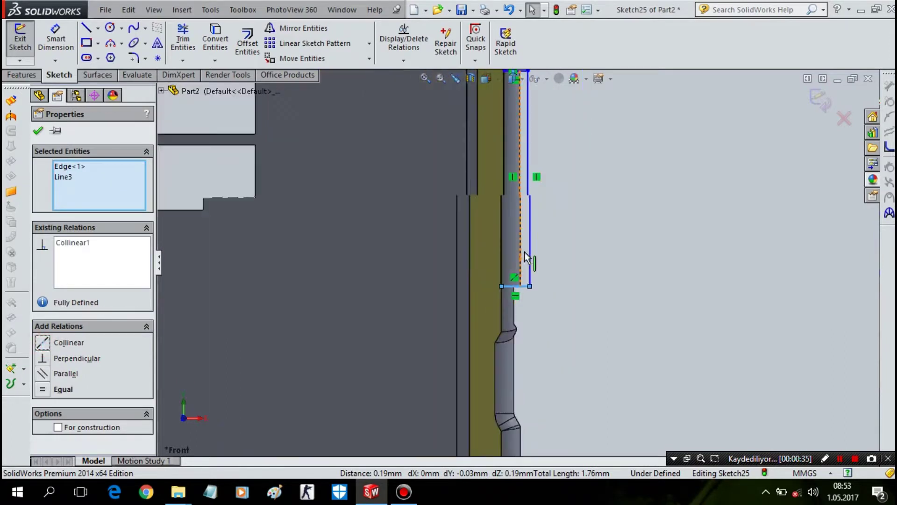
scroll(524, 252, up, 2)
scroll(494, 239, down, 3)
scroll(526, 239, down, 3)
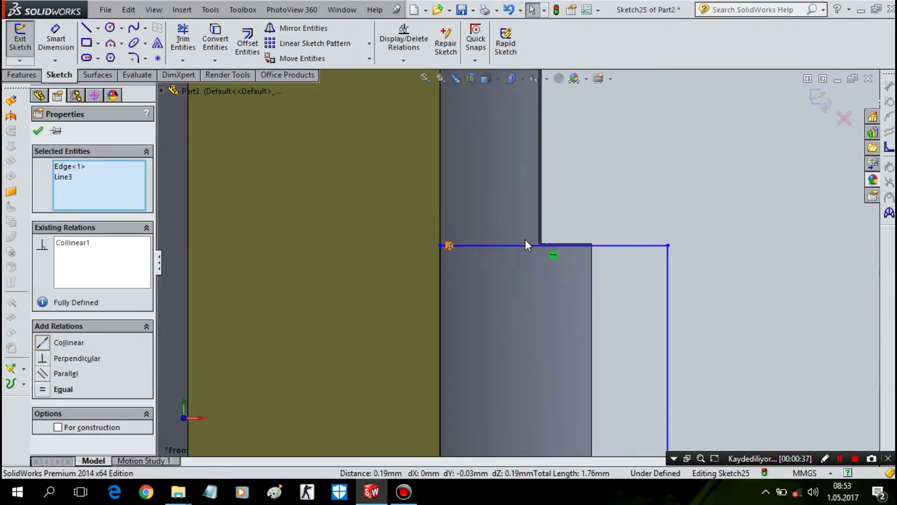
scroll(589, 257, down, 2)
scroll(621, 241, down, 2)
key(Escape)
click(622, 235)
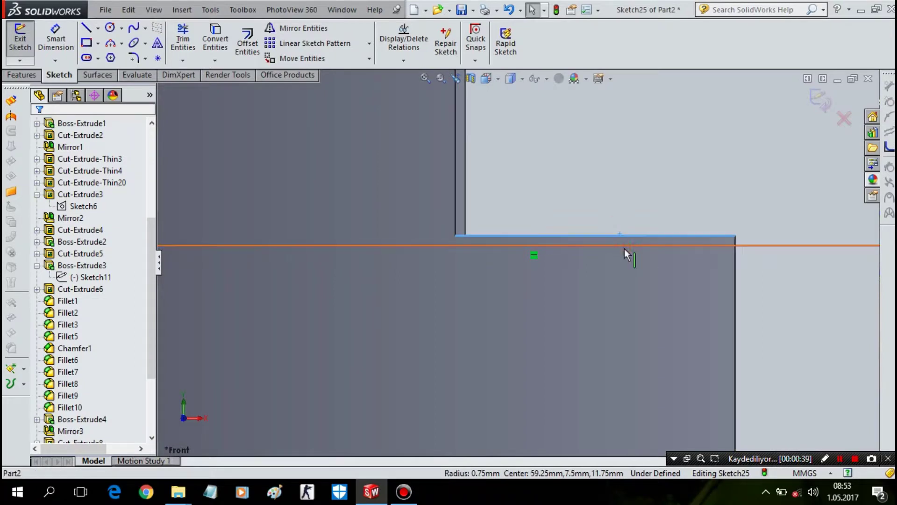
click(48, 346)
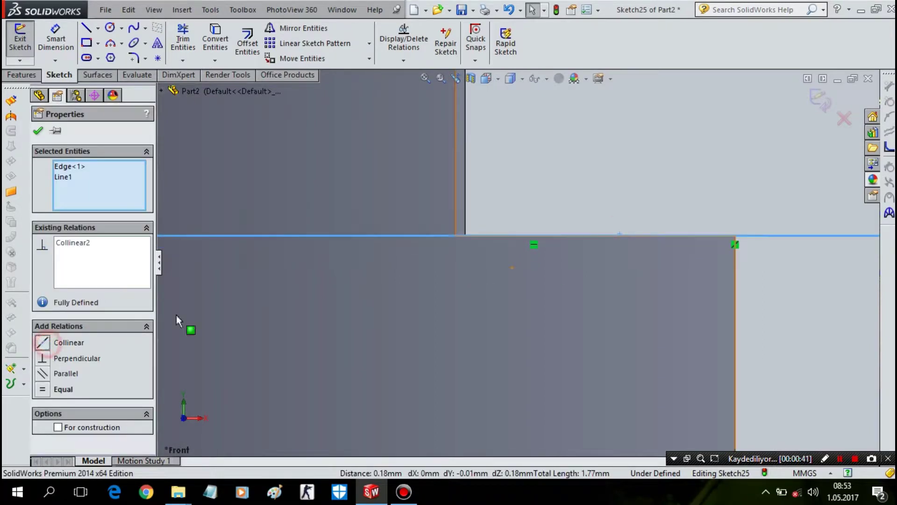
scroll(307, 304, up, 3)
scroll(310, 239, up, 2)
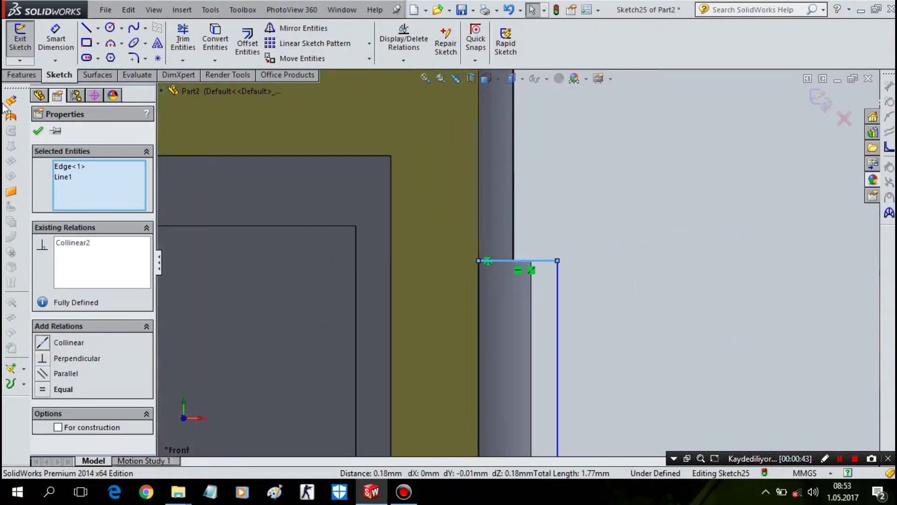
click(22, 75)
- Cut the strip sketch into the bus end as a reversed Blind cut, 29.00 mm deep
click(201, 42)
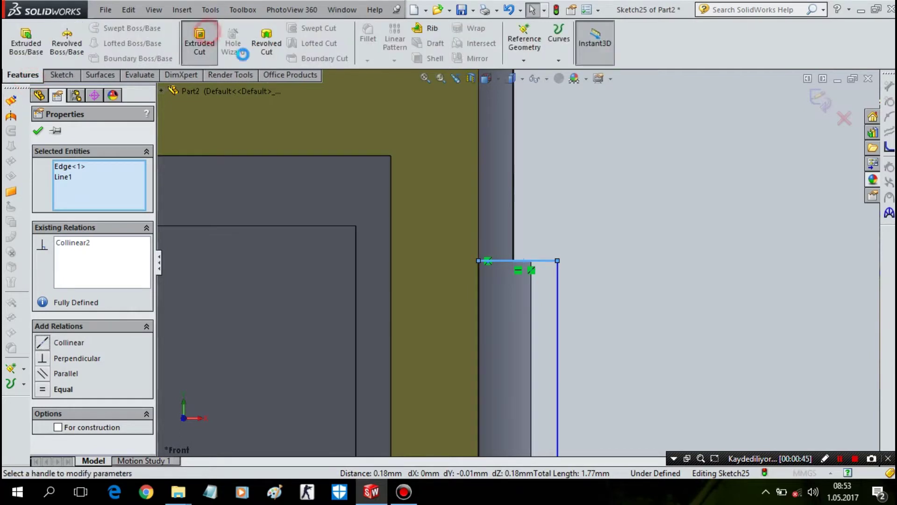
scroll(663, 239, up, 3)
mouse_move(658, 264)
middle_down()
mouse_move(576, 317)
mouse_move(539, 315)
middle_up()
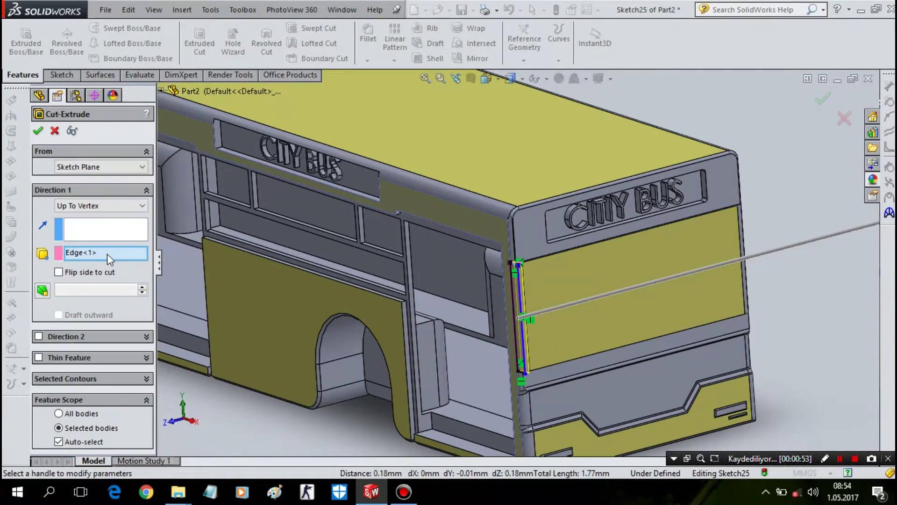
click(129, 205)
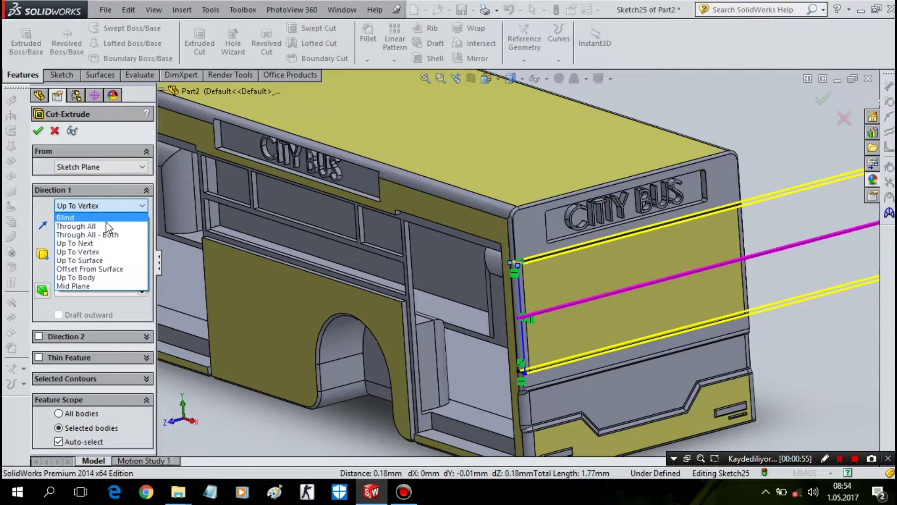
click(106, 220)
click(42, 207)
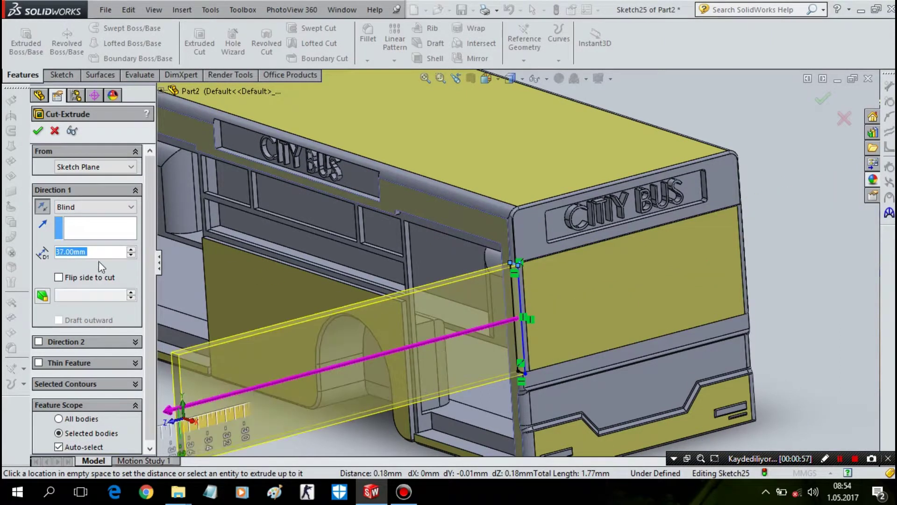
click(794, 247)
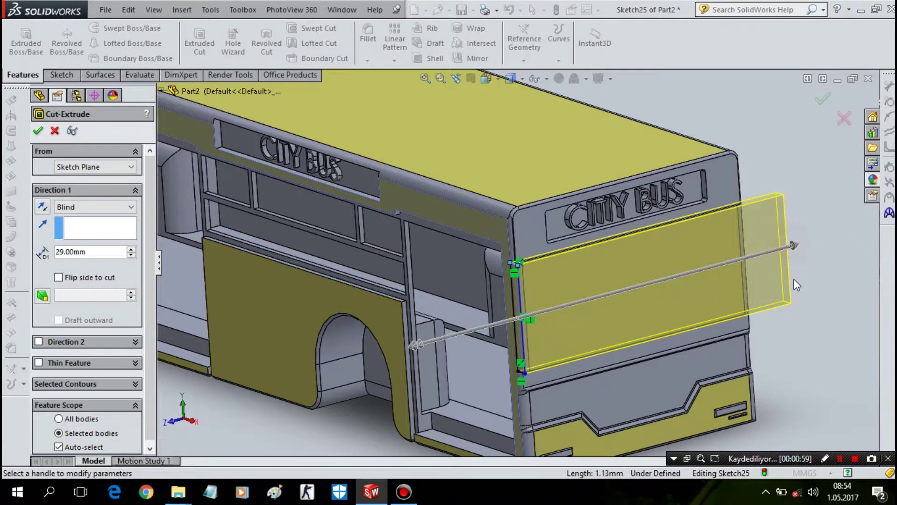
key(Return)
middle_drag(792, 316, 854, 284)
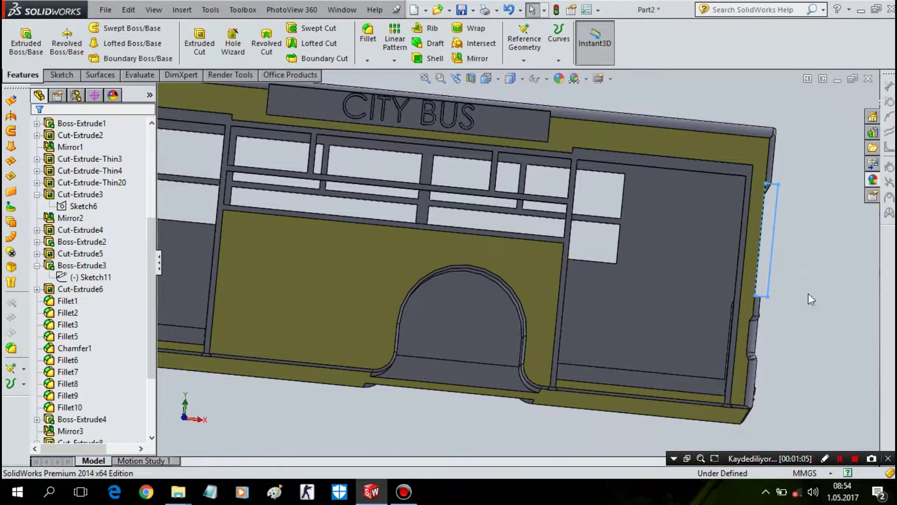
- Turn the view normal to the rear panel and start a new sketch on it
middle_drag(811, 299, 839, 254)
right_click(839, 254)
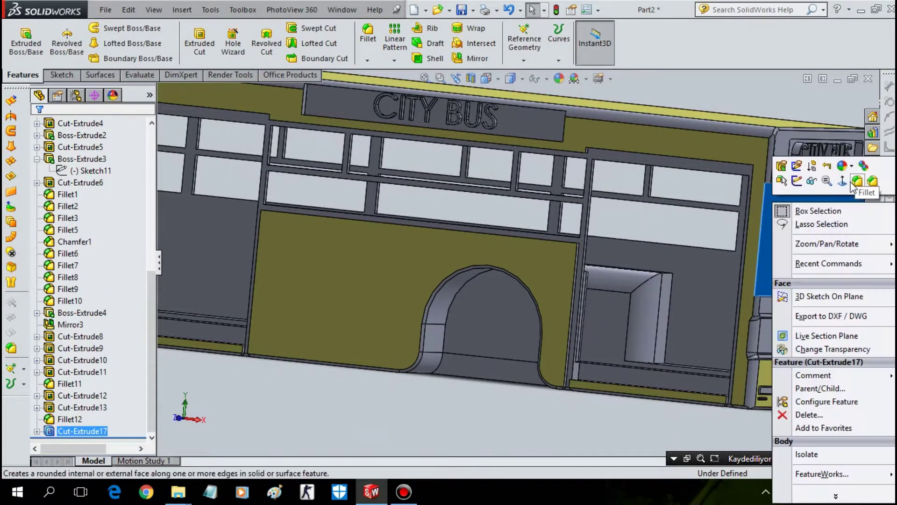
click(843, 181)
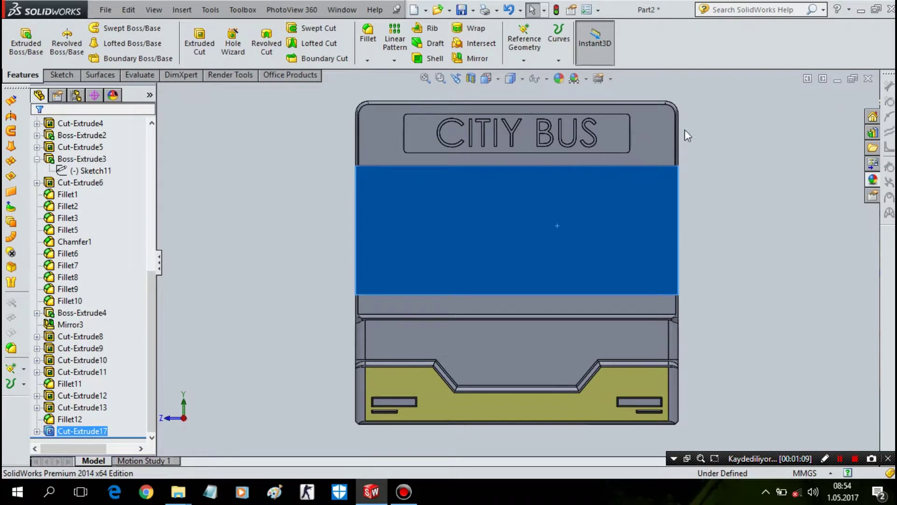
click(61, 75)
click(20, 35)
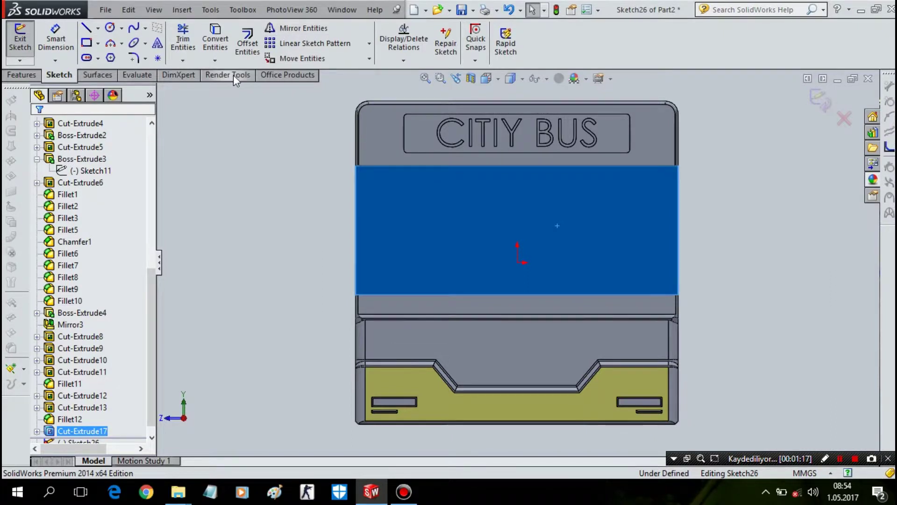
- Offset the rear panel outline 0.50 mm inward with Reverse ticked
click(246, 44)
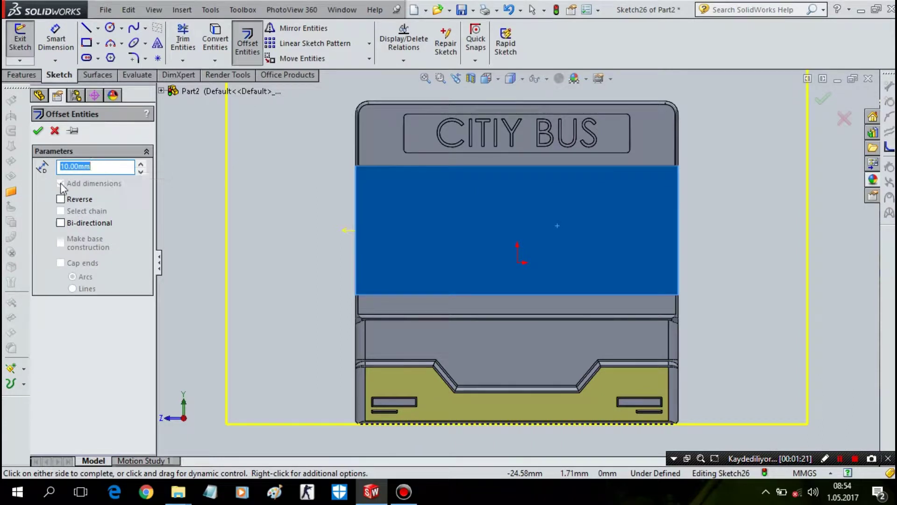
text(,)
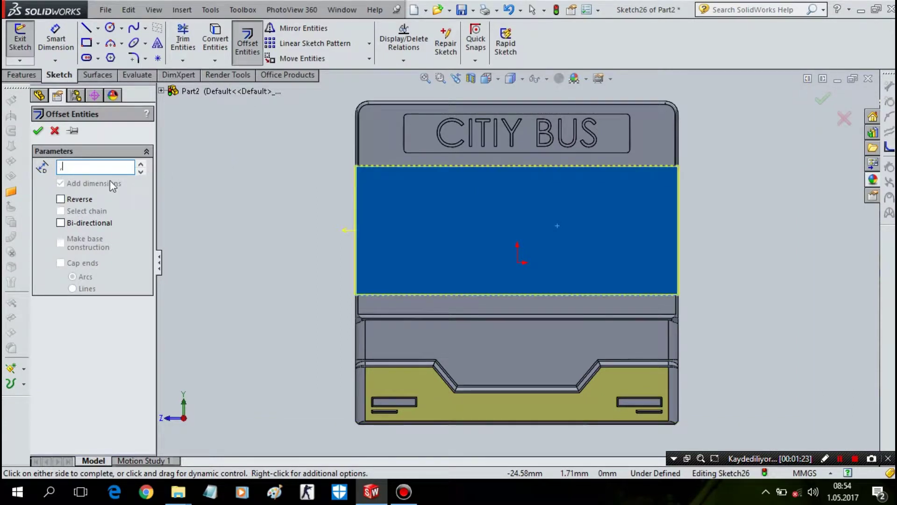
key(BackSpace)
text(5)
key(Return)
click(61, 199)
middle_drag(467, 240, 454, 243)
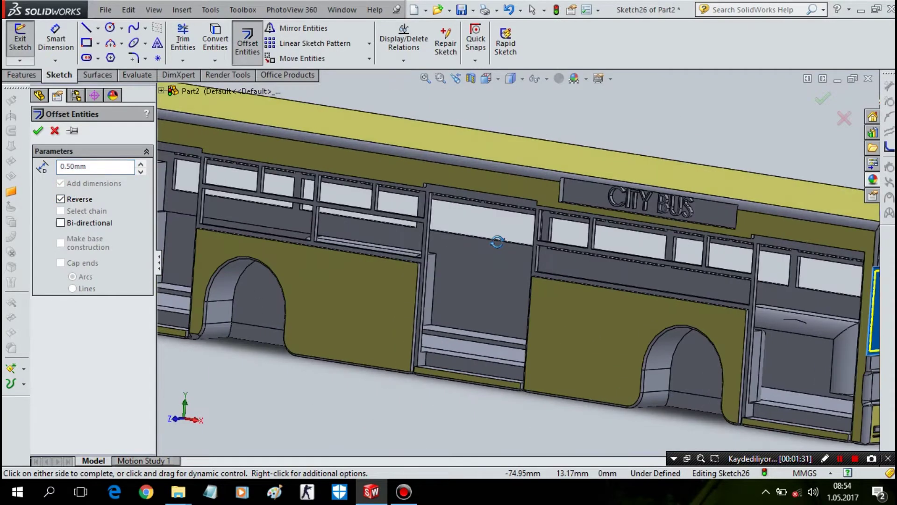
click(454, 243)
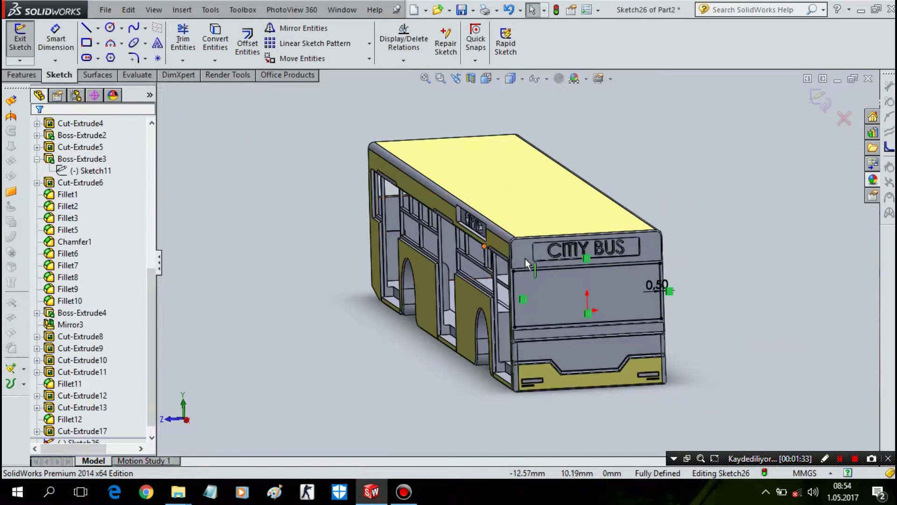
click(200, 44)
- Close out the first 29 mm rear window cut preview
mouse_move(421, 234)
middle_down()
mouse_move(536, 240)
mouse_move(612, 268)
middle_up()
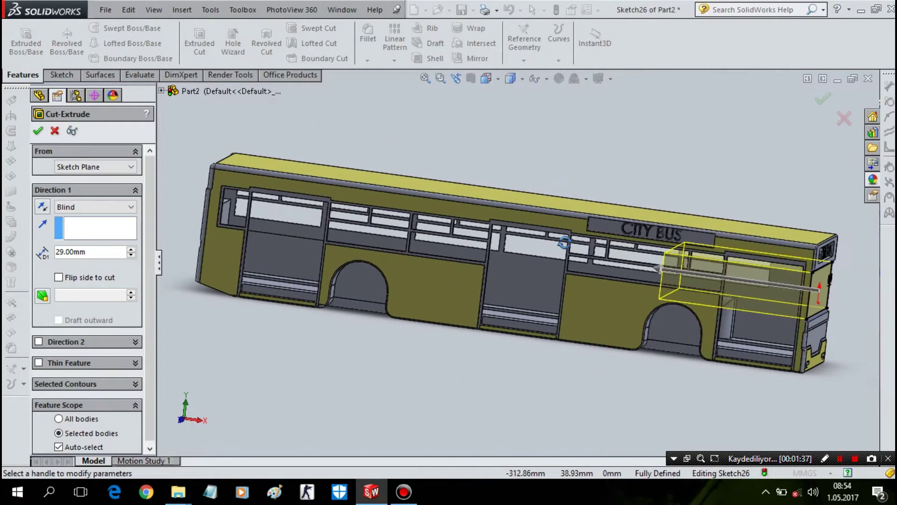
scroll(621, 273, down, 5)
scroll(530, 209, down, 4)
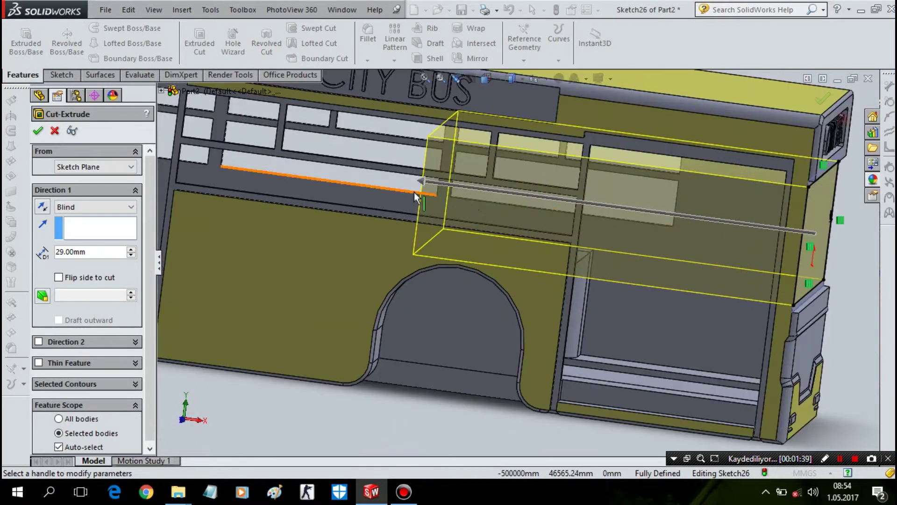
key(Return)
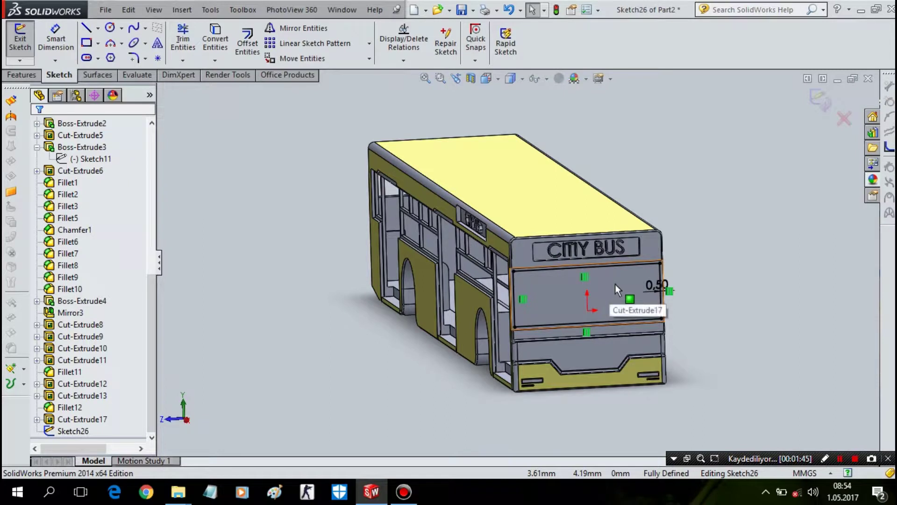
- Extrude-cut the rear window outline 1.00 mm deep through the back face
click(26, 75)
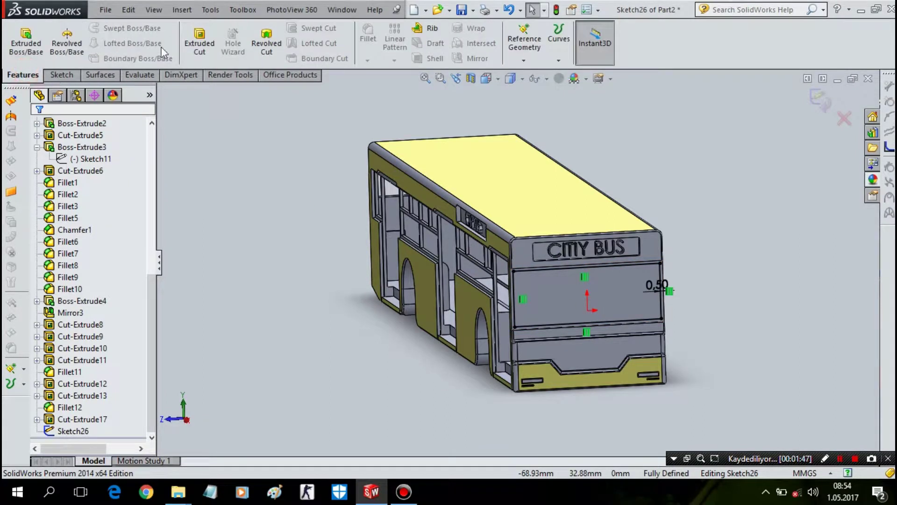
click(199, 42)
middle_drag(522, 438, 748, 352)
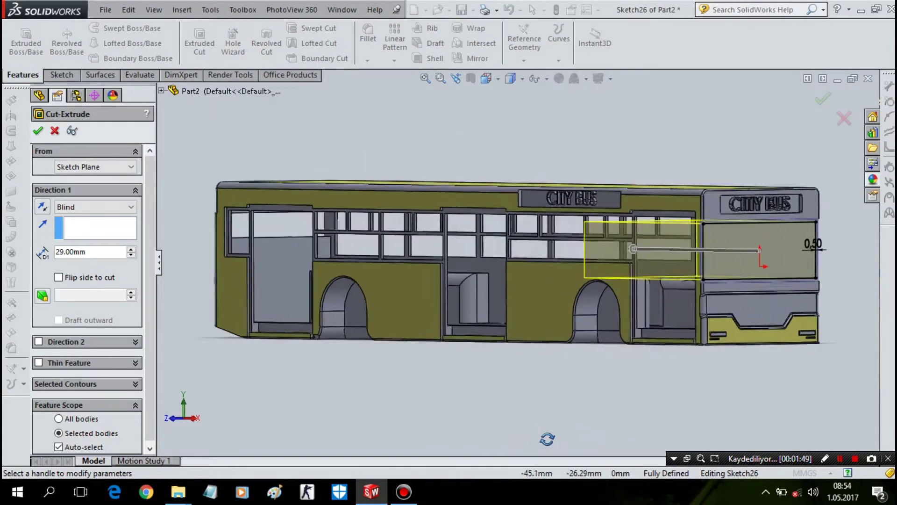
scroll(528, 250, down, 2)
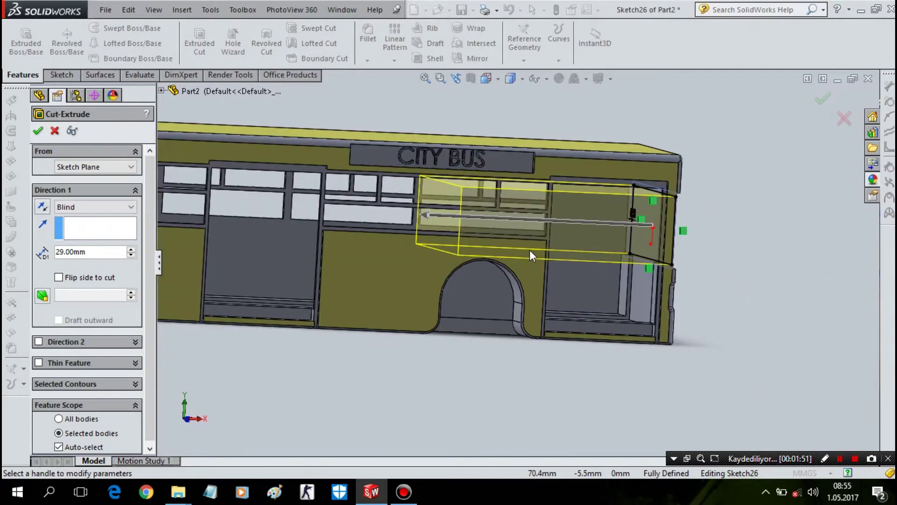
scroll(529, 250, down, 3)
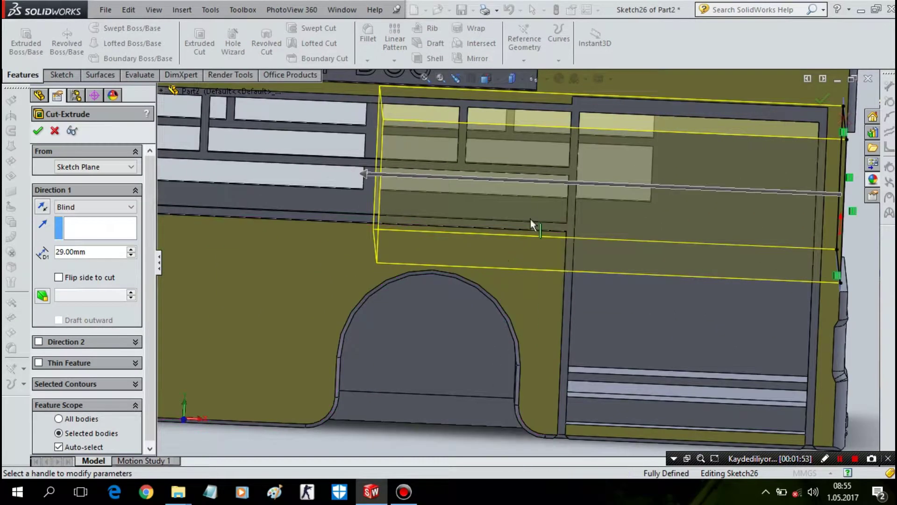
drag(364, 174, 833, 214)
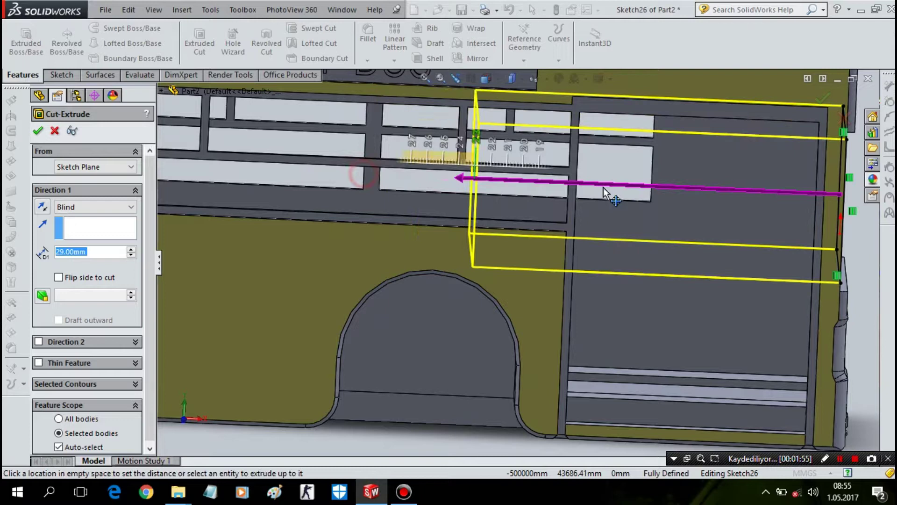
click(831, 212)
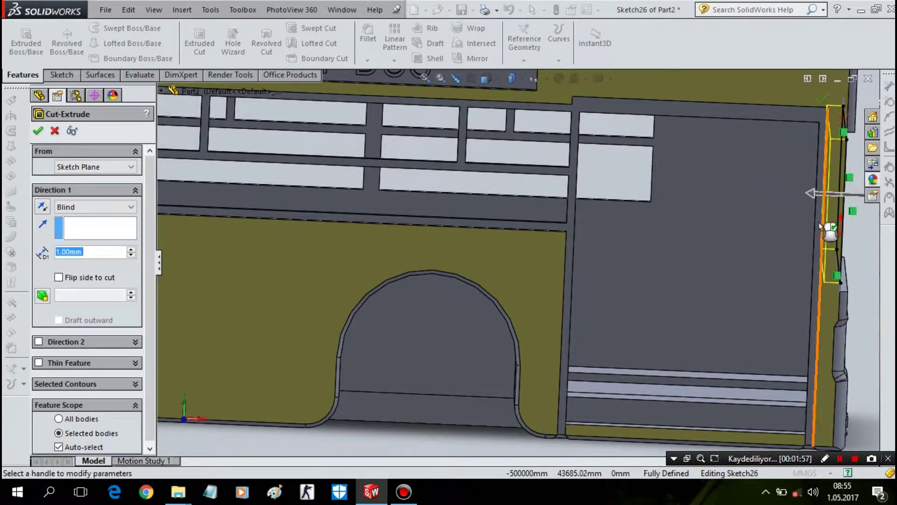
key(Return)
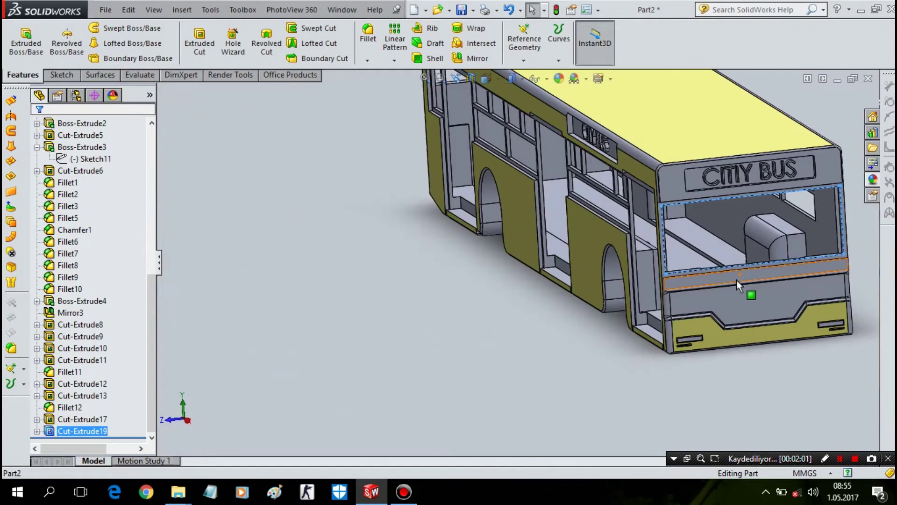
click(705, 423)
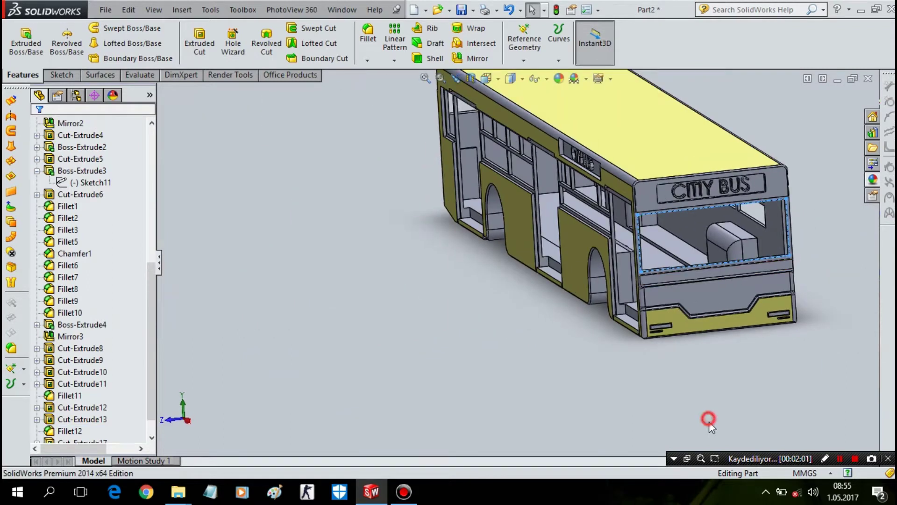
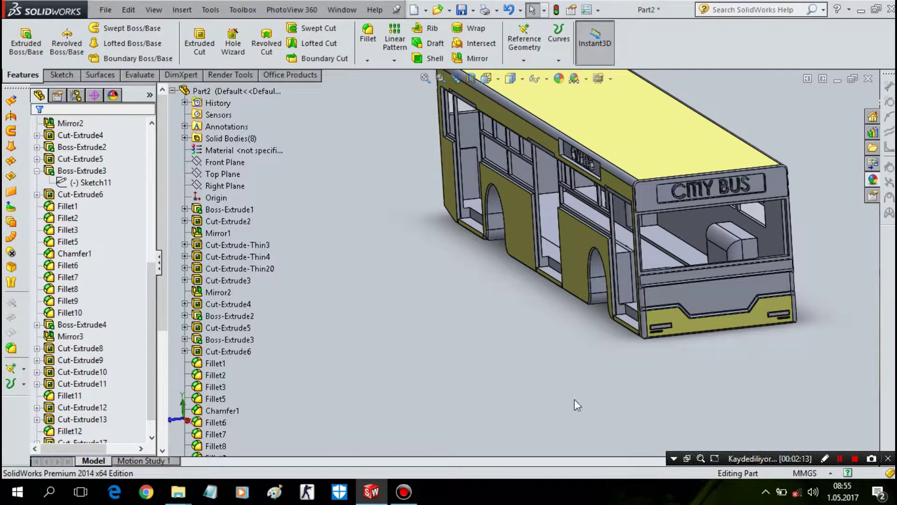
- Inspect Sketch17 behind the Cut-Extrude11 cut on the bus side, then exit it unchanged
mouse_move(855, 206)
middle_down()
mouse_move(751, 234)
mouse_move(565, 261)
mouse_move(528, 280)
mouse_move(487, 326)
mouse_move(481, 308)
mouse_move(452, 294)
middle_up()
scroll(453, 294, down, 3)
click(453, 290)
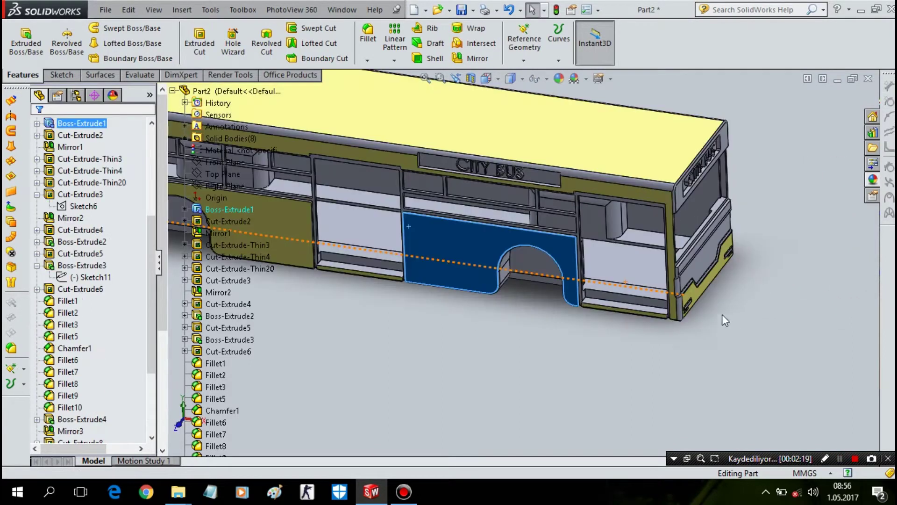
mouse_move(643, 259)
middle_down()
mouse_move(673, 280)
mouse_move(666, 233)
mouse_move(676, 258)
middle_up()
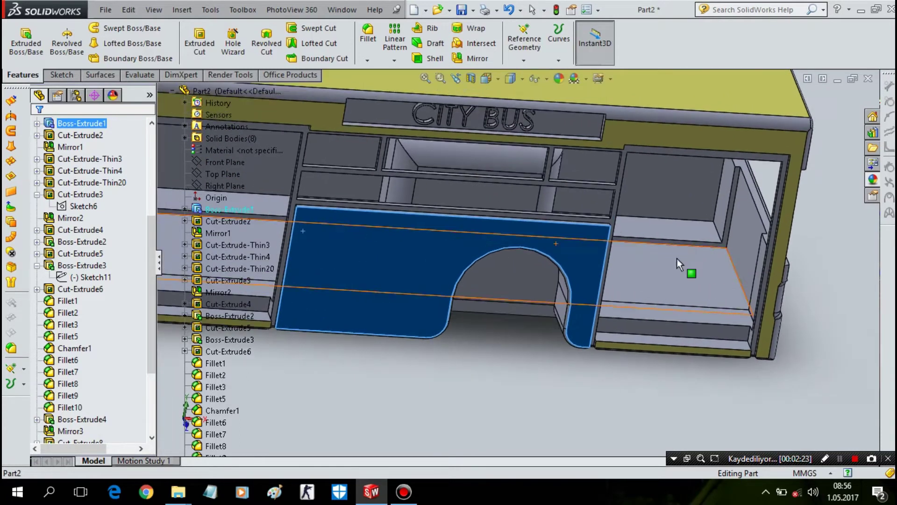
click(697, 232)
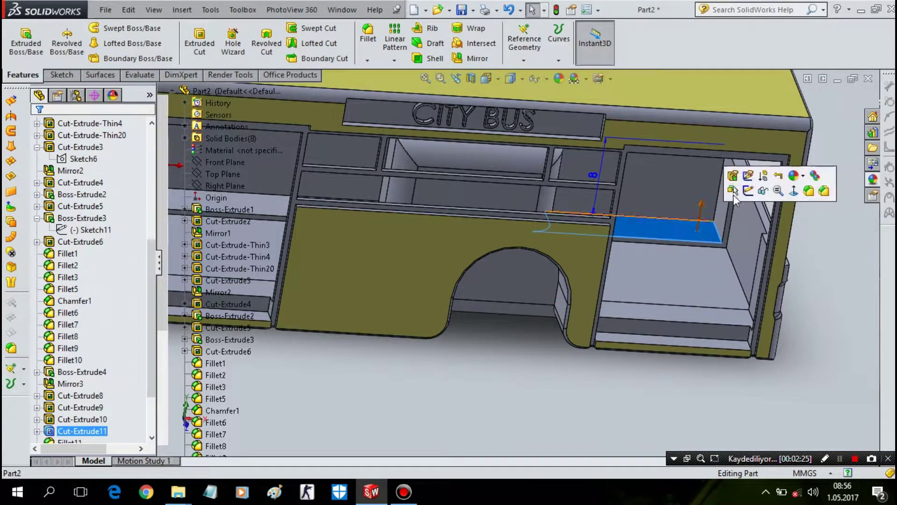
click(748, 176)
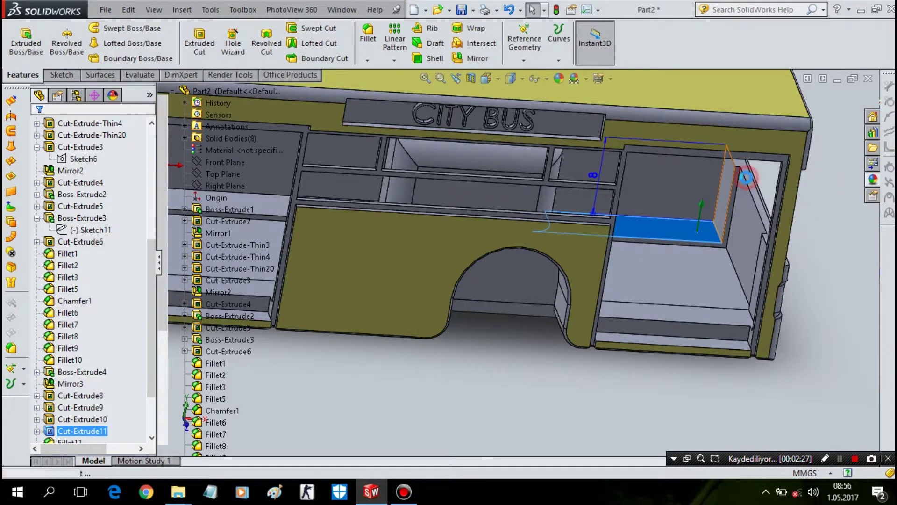
middle_drag(722, 175, 710, 185)
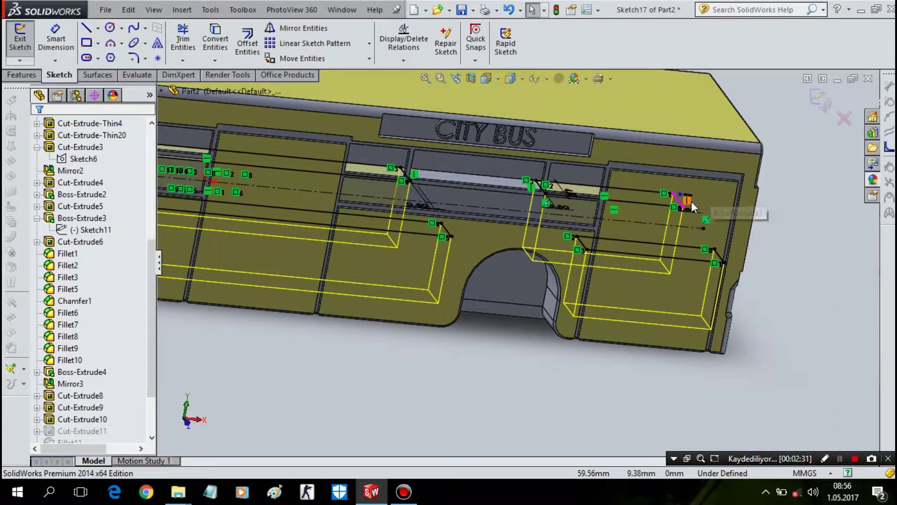
click(819, 100)
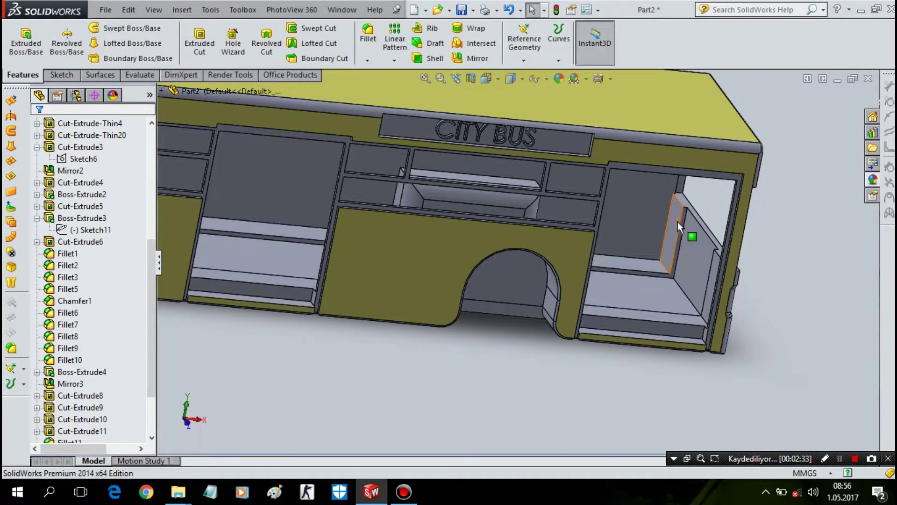
- Bring up the context menu for the Cut-Extrude11 face
right_click(630, 260)
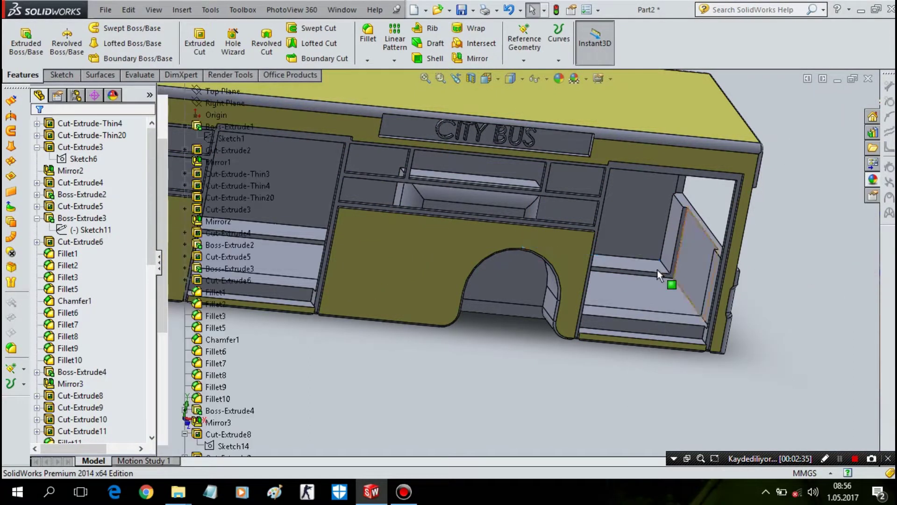
click(657, 267)
right_click(654, 262)
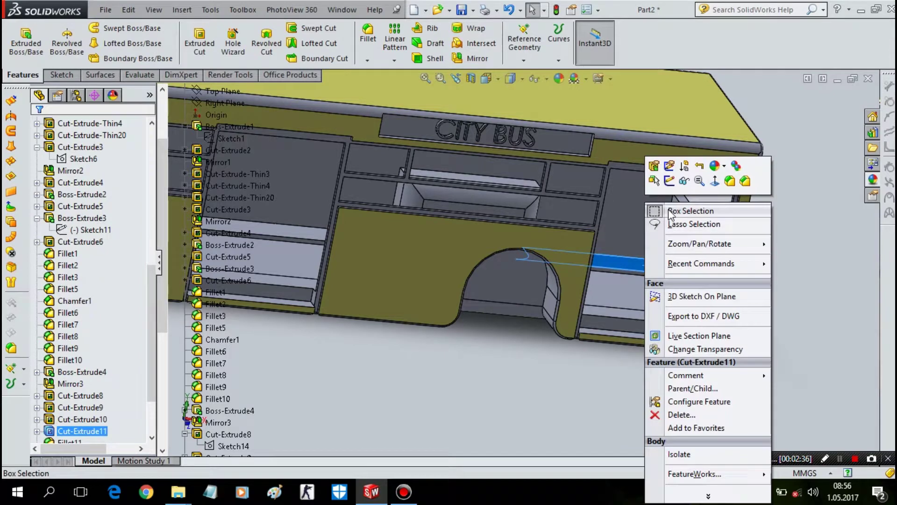
- Change Cut-Extrude11's Blind depth from 8 mm to 10 mm
click(653, 165)
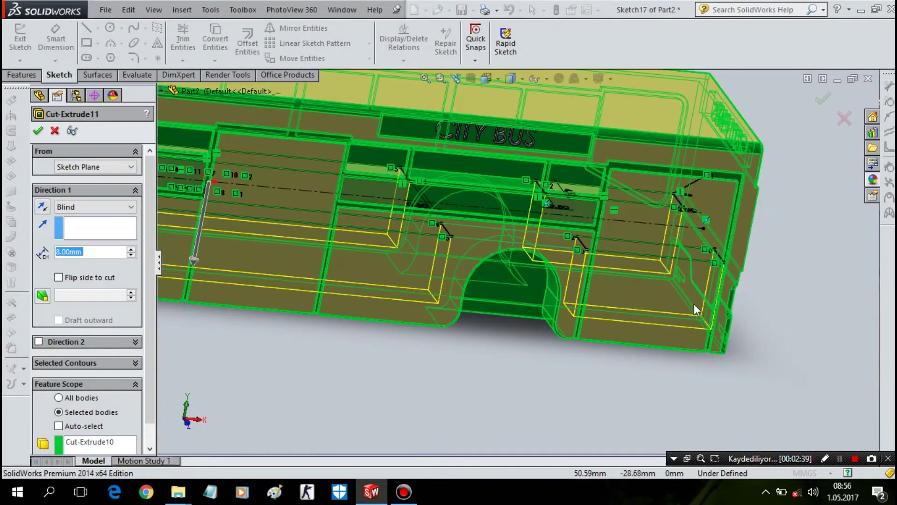
middle_drag(677, 294, 490, 246)
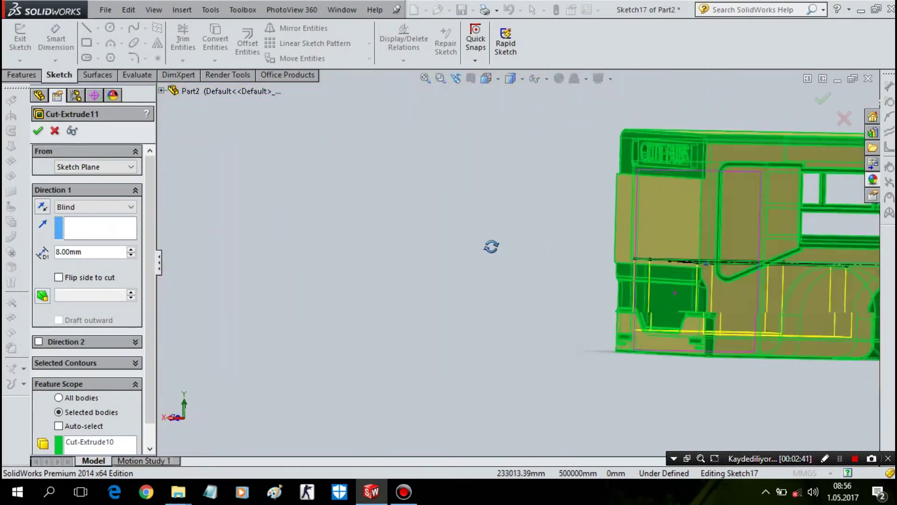
double_click(101, 251)
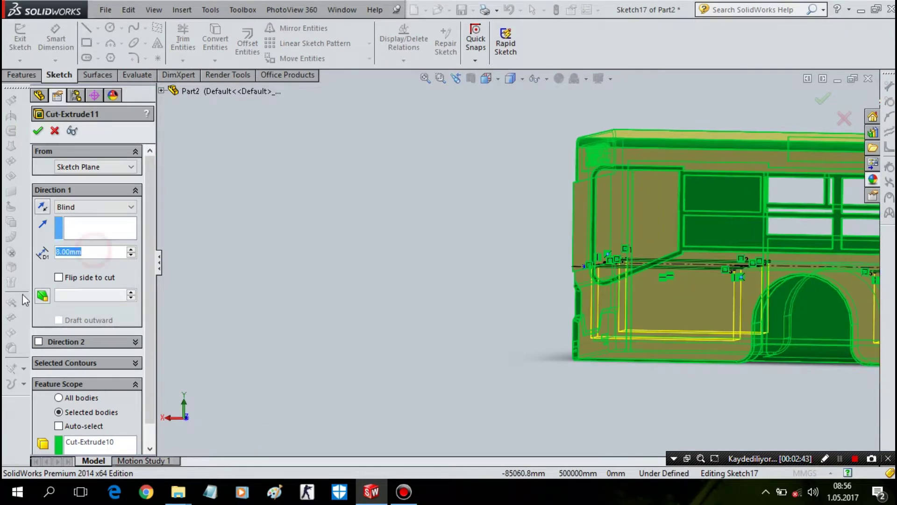
text(10)
key(Return)
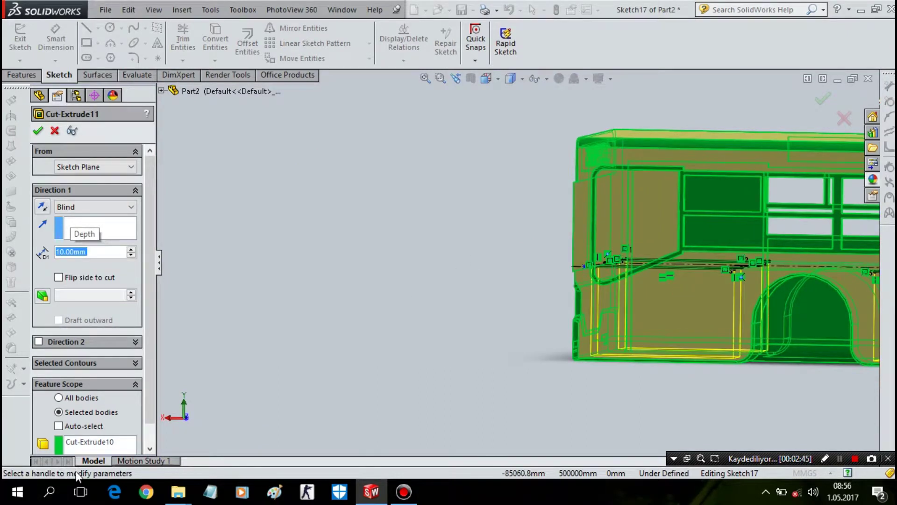
key(Return)
mouse_move(316, 235)
middle_down()
mouse_move(549, 259)
mouse_move(504, 262)
mouse_move(506, 341)
mouse_move(528, 334)
middle_up()
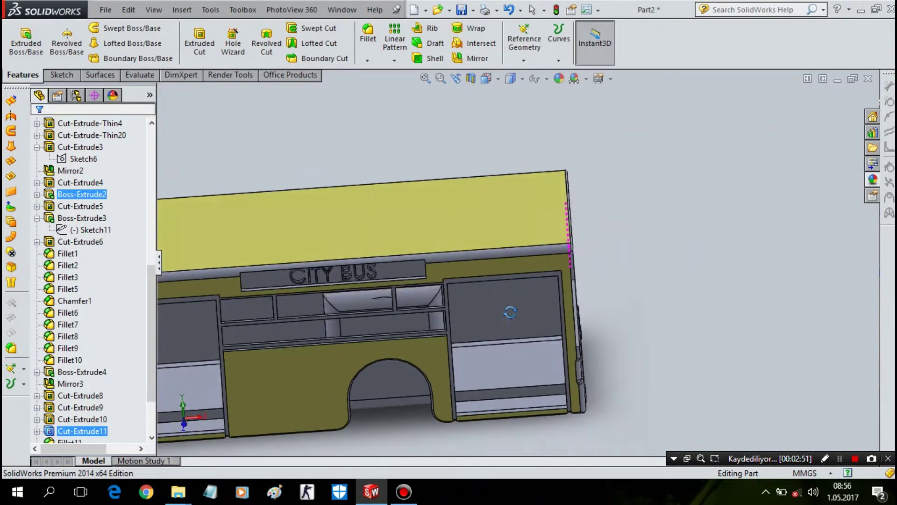
- Reopen Cut-Extrude11 from the feature tree and set its Blind depth to 9 mm
click(82, 419)
shift+click(83, 430)
right_click(81, 428)
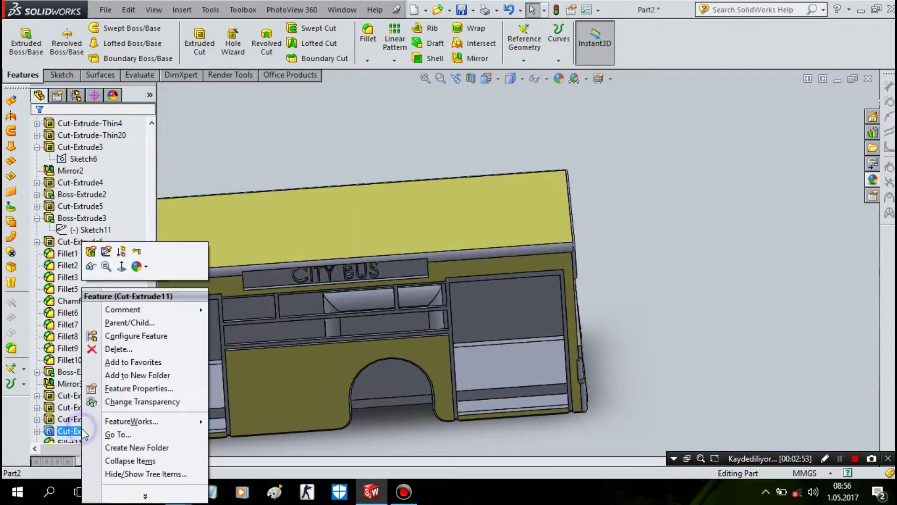
click(90, 251)
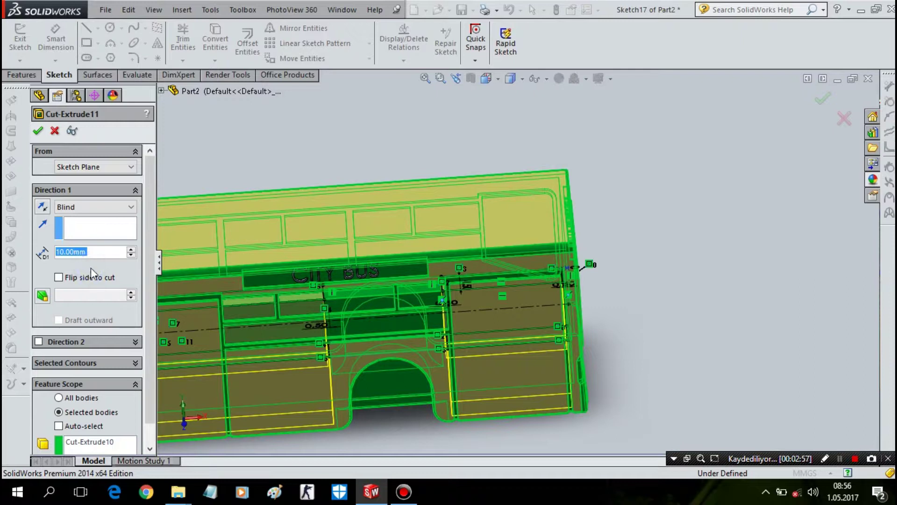
text(9)
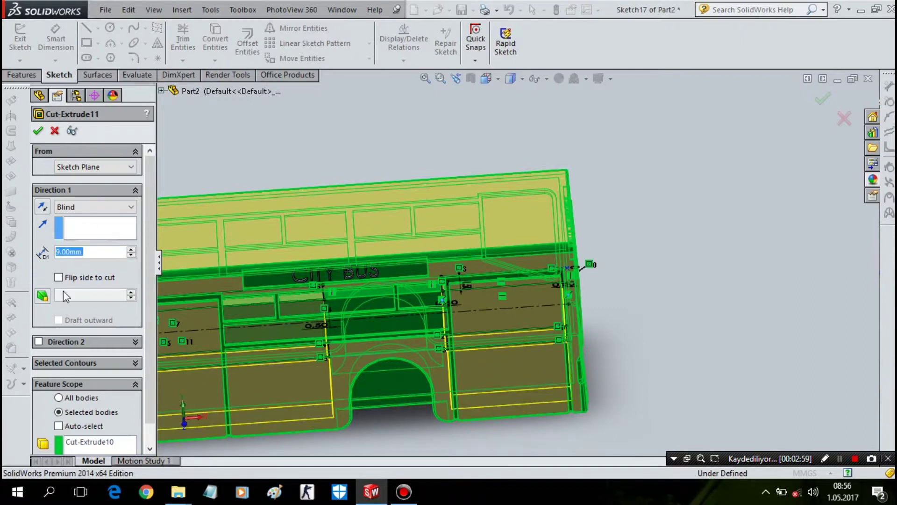
key(Return)
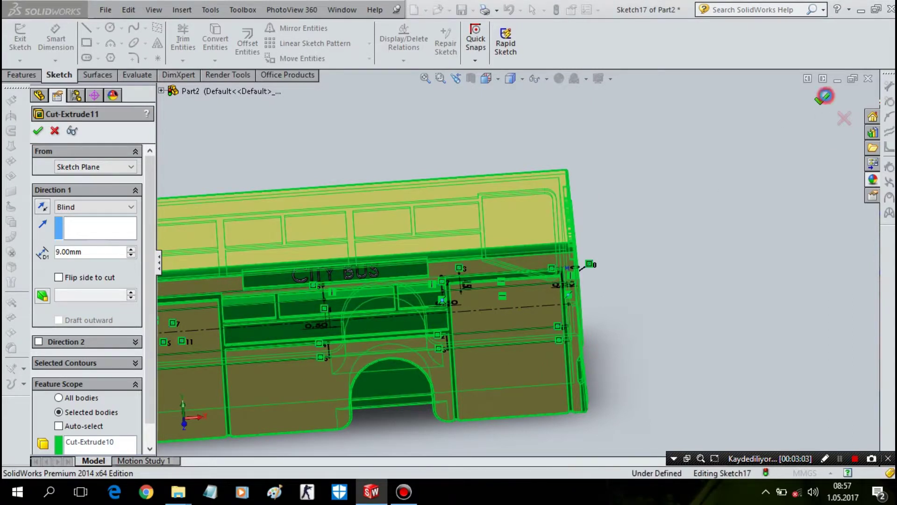
click(683, 218)
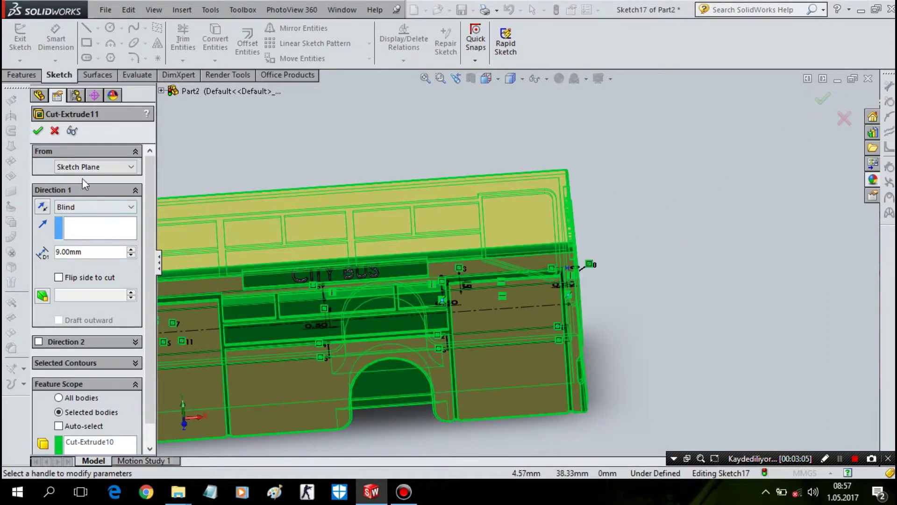
click(55, 131)
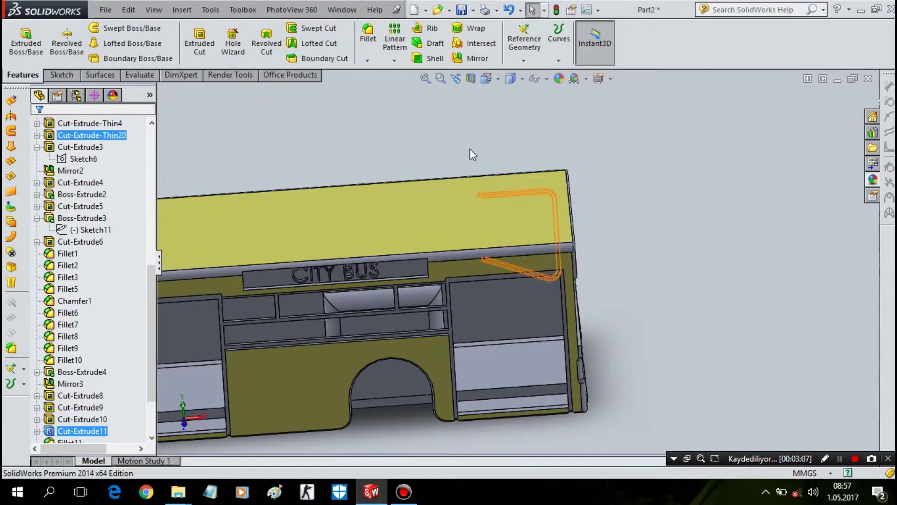
- Start a new sketch on a lower face of the bus body
click(514, 145)
mouse_move(514, 145)
middle_down()
mouse_move(492, 126)
mouse_move(535, 138)
mouse_move(481, 152)
mouse_move(501, 198)
middle_up()
click(540, 372)
right_click(540, 372)
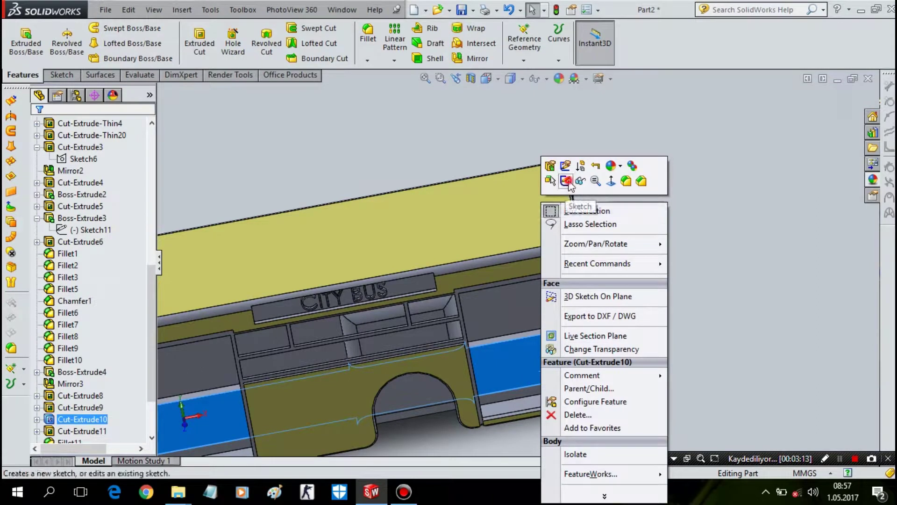
click(566, 181)
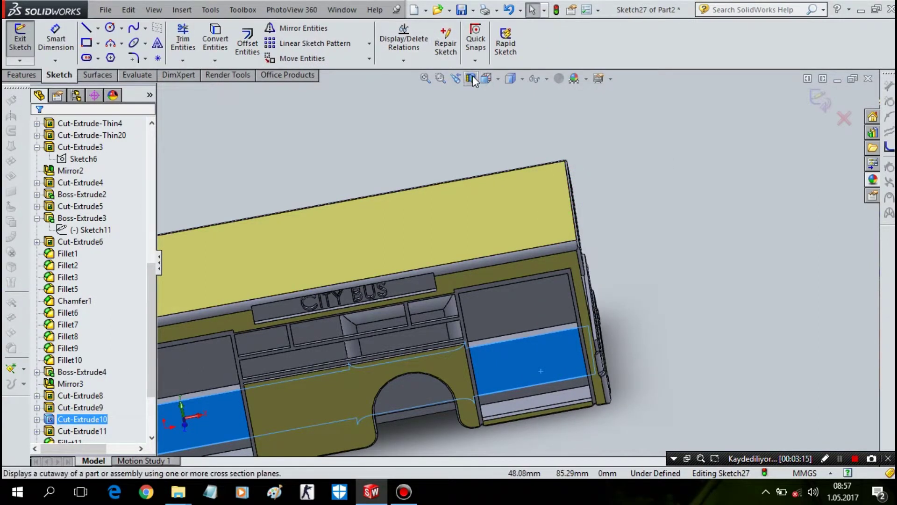
- Show the sketch as a section view looking down from the Top
click(485, 78)
key(Return)
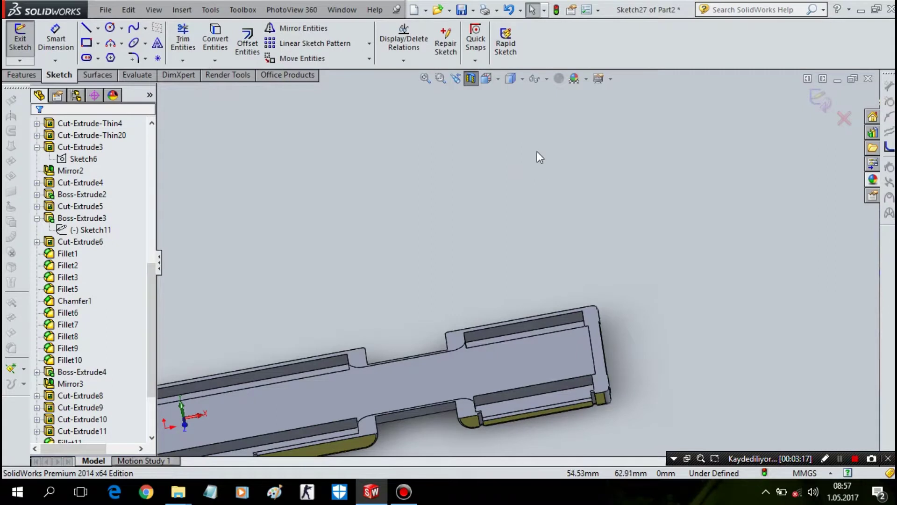
key(space)
click(510, 177)
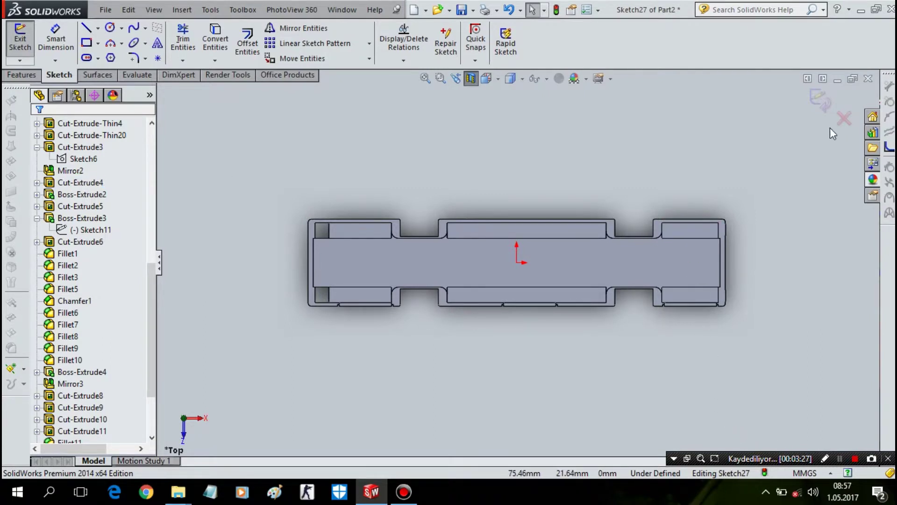
click(87, 44)
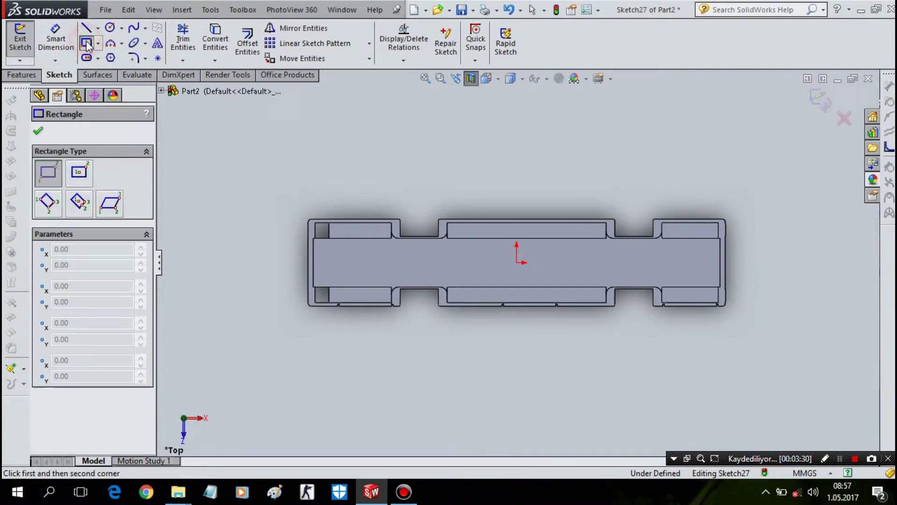
- Draw a corner rectangle at the part's right end and dimension its width 4.5 mm
click(718, 223)
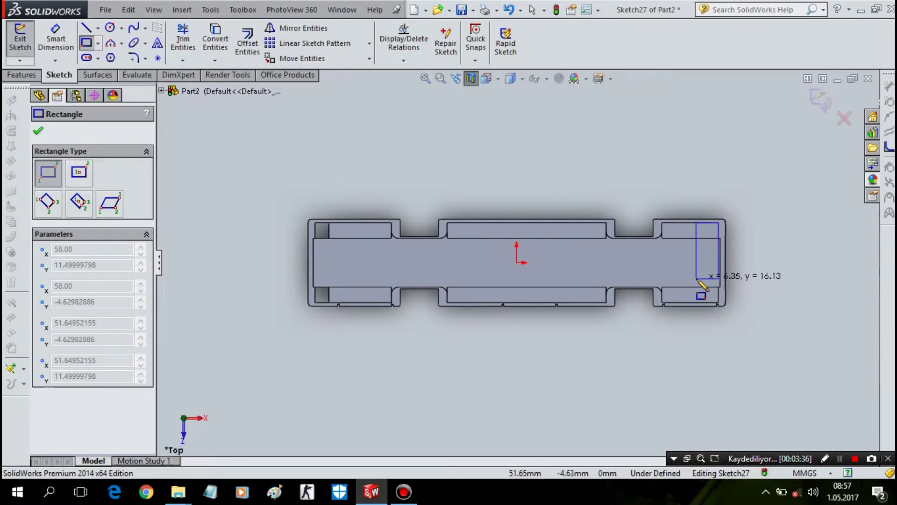
click(697, 278)
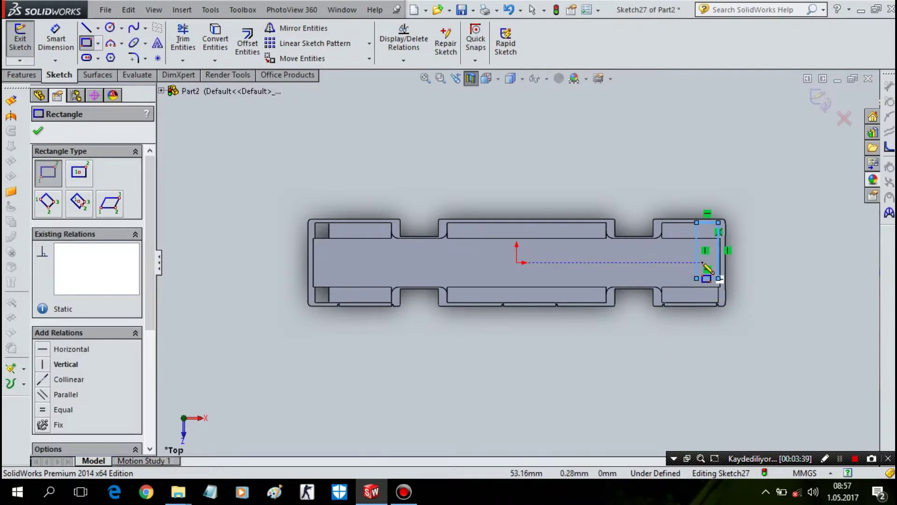
click(56, 40)
click(714, 281)
click(705, 327)
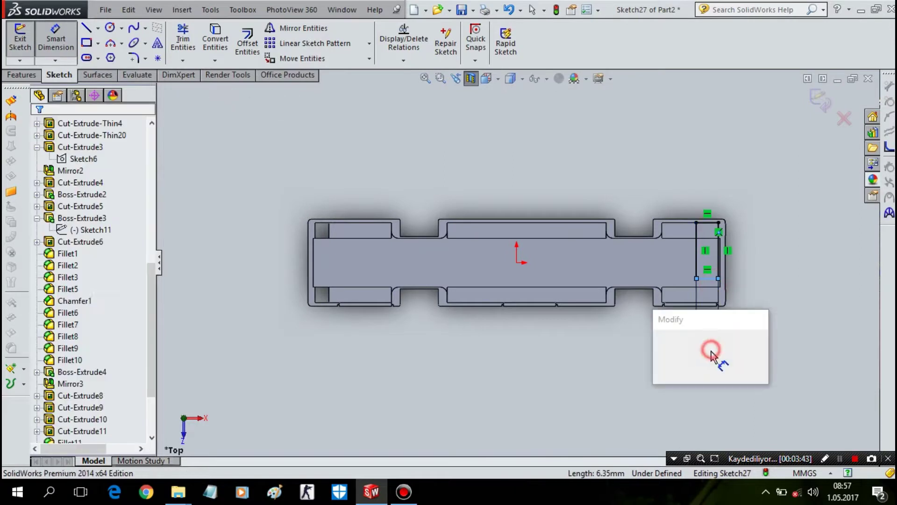
text(4,5)
key(Return)
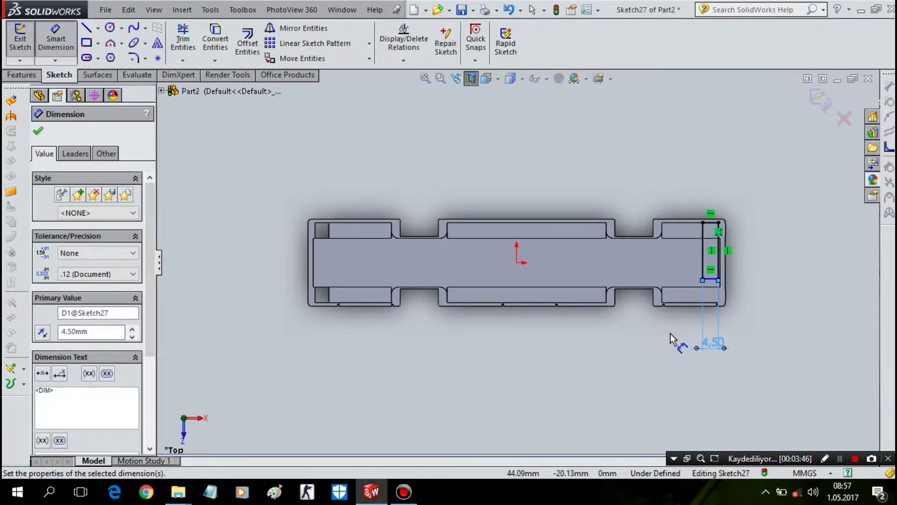
- Dimension the rectangle's vertical side at 10 mm, fully defining Sketch27
click(704, 262)
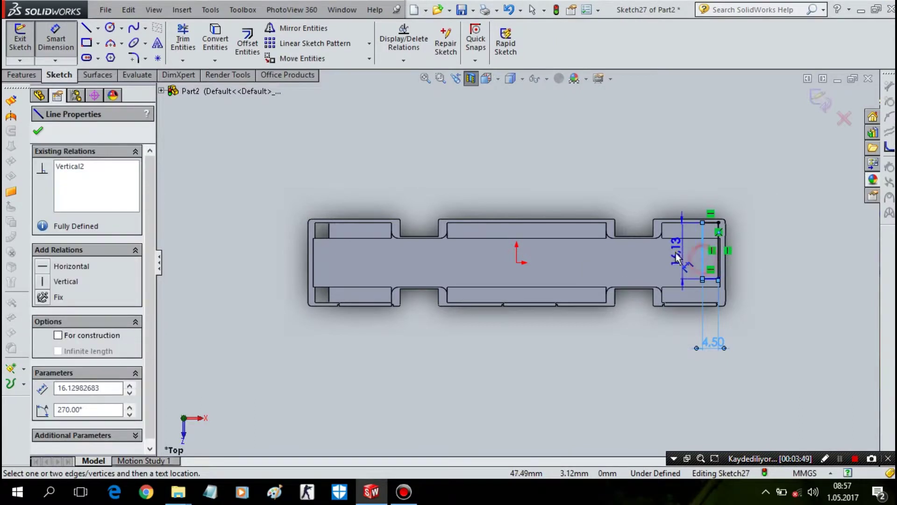
click(675, 261)
text(10)
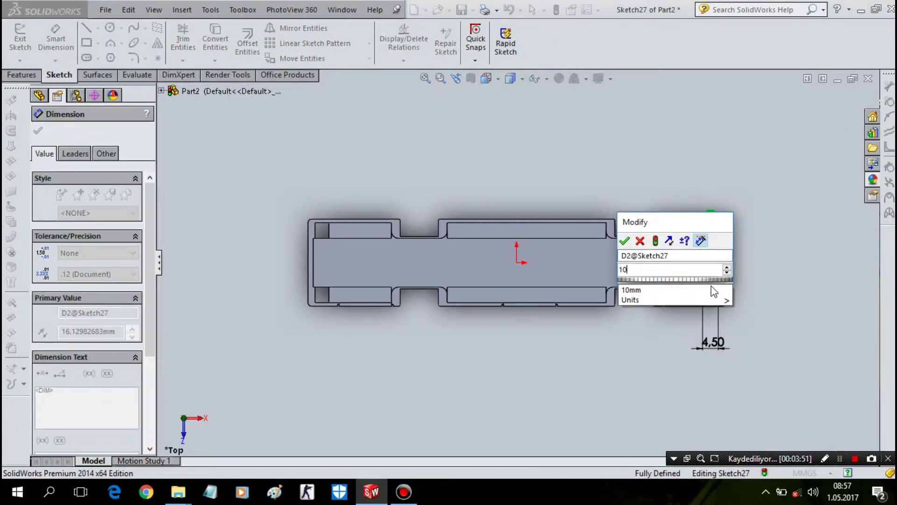
key(Return)
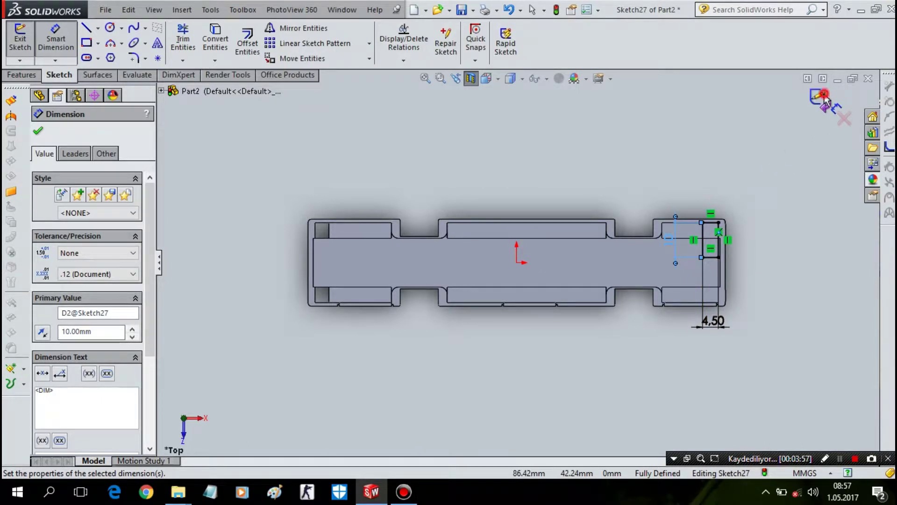
click(21, 76)
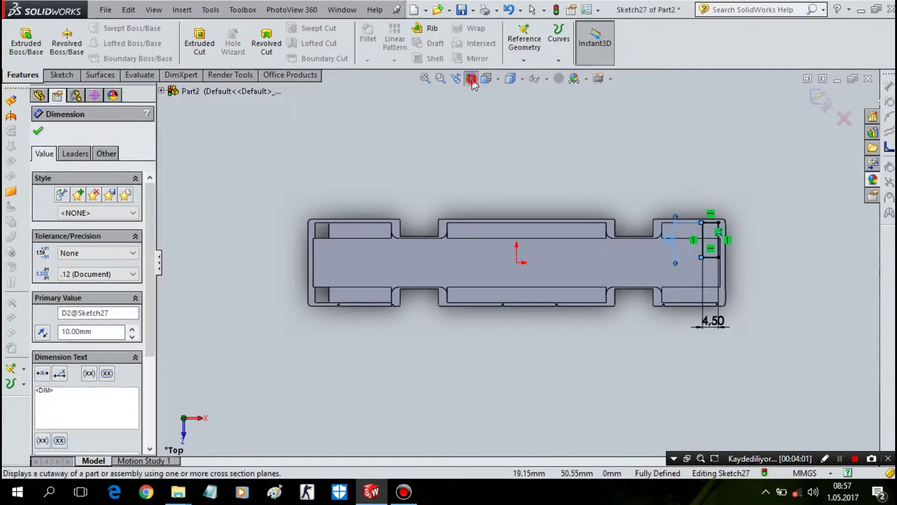
- Turn off Section View and extrude the rectangle with an 8 mm Blind depth
click(471, 78)
middle_drag(473, 85, 190, 82)
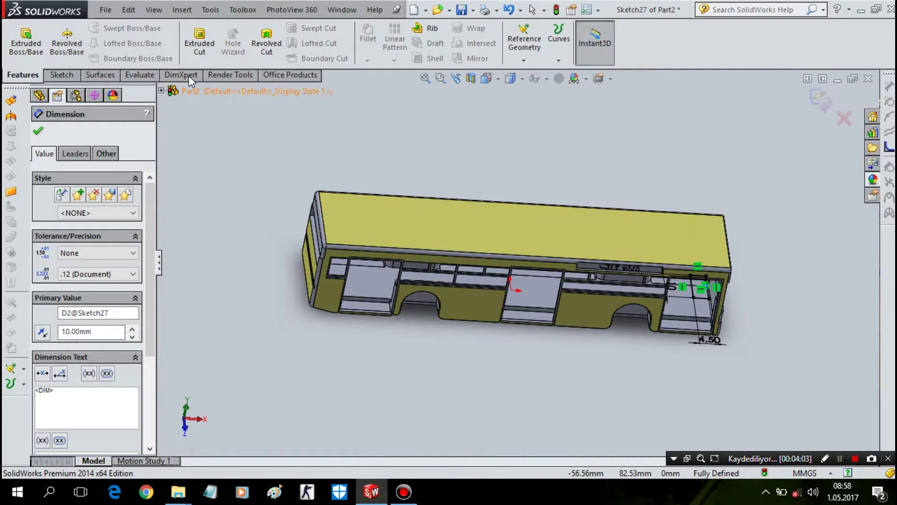
click(26, 41)
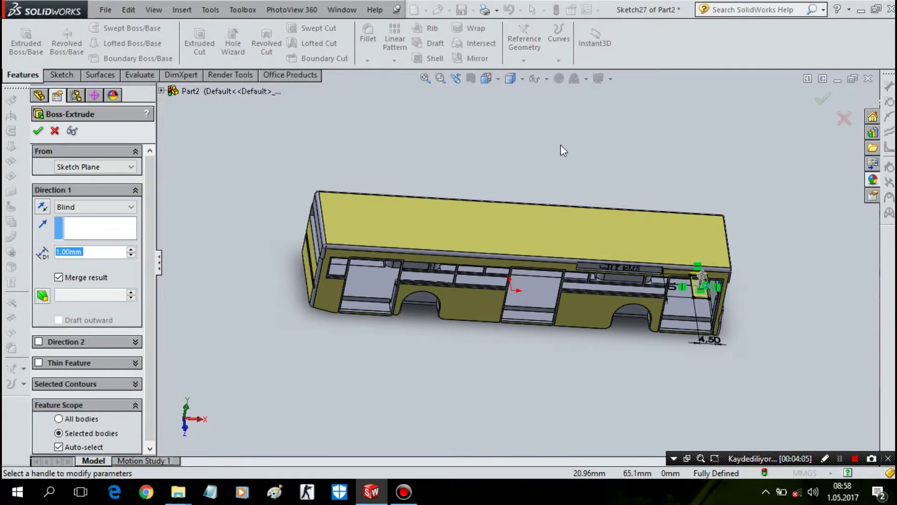
middle_drag(577, 73, 531, 6)
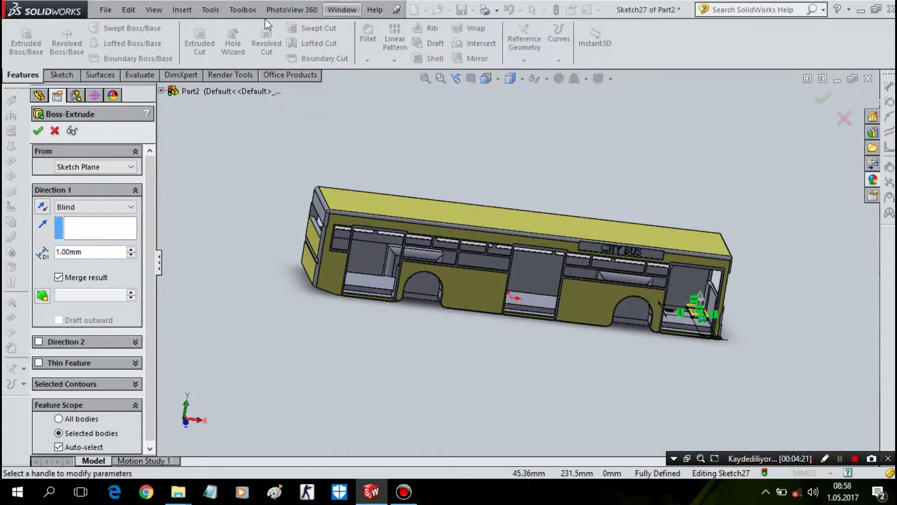
double_click(99, 256)
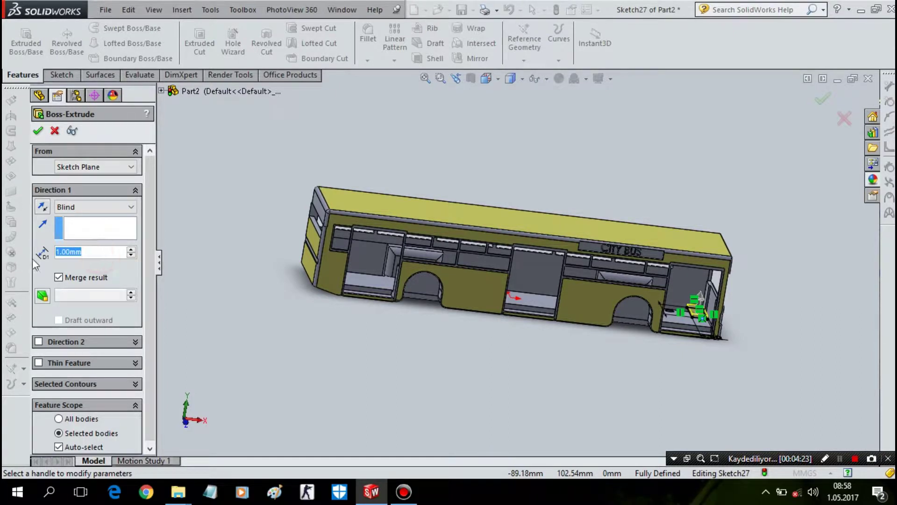
text(8)
key(Return)
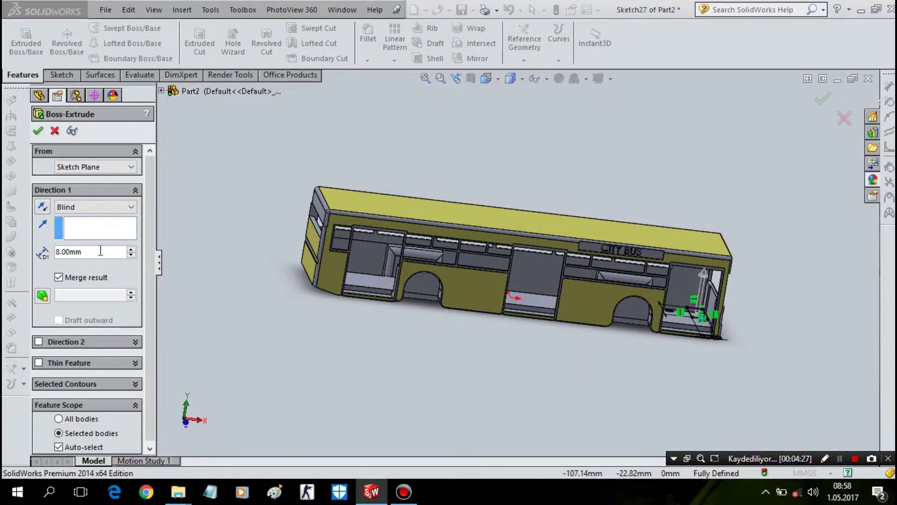
click(38, 135)
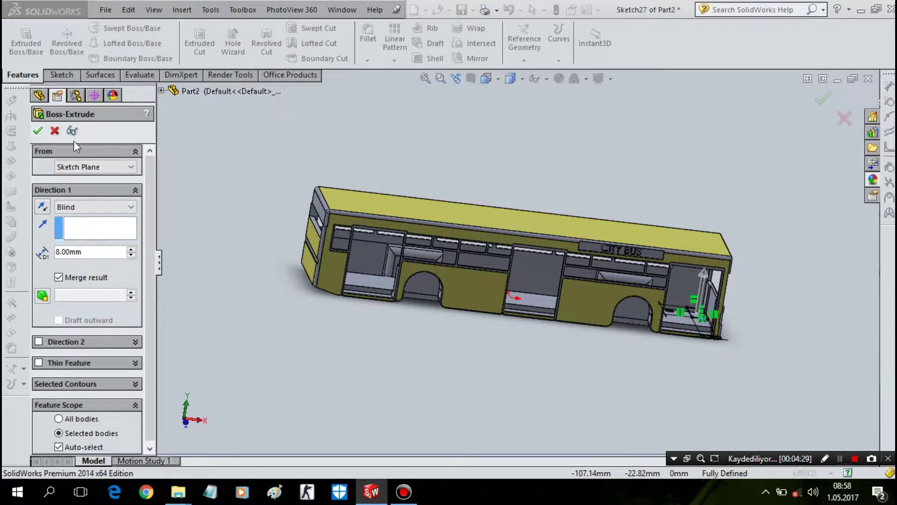
- Cancel and redo the rectangle extrusion at 8 mm depth
scroll(726, 309, down, 3)
scroll(673, 318, down, 3)
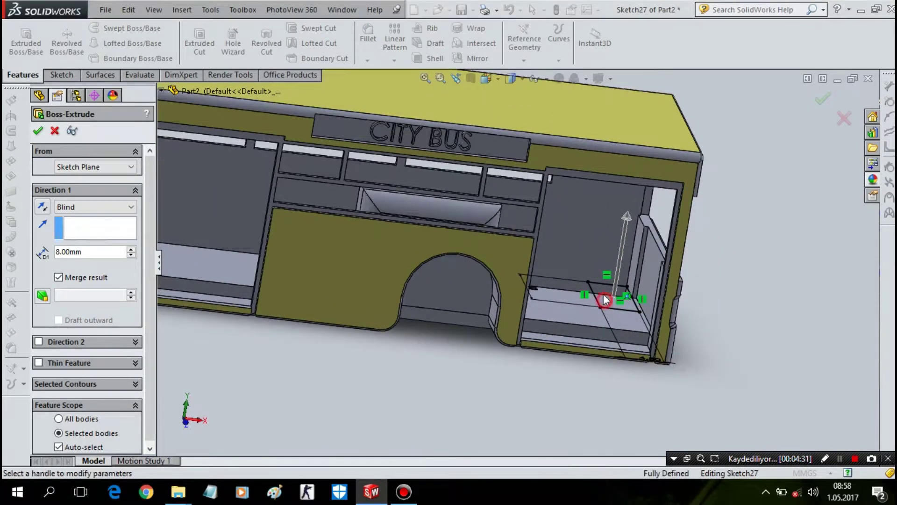
middle_drag(604, 299, 606, 283)
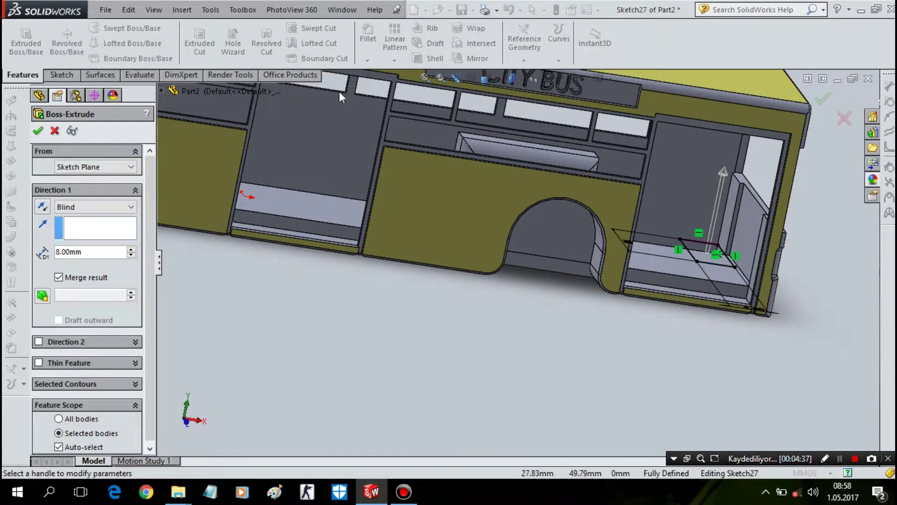
click(55, 131)
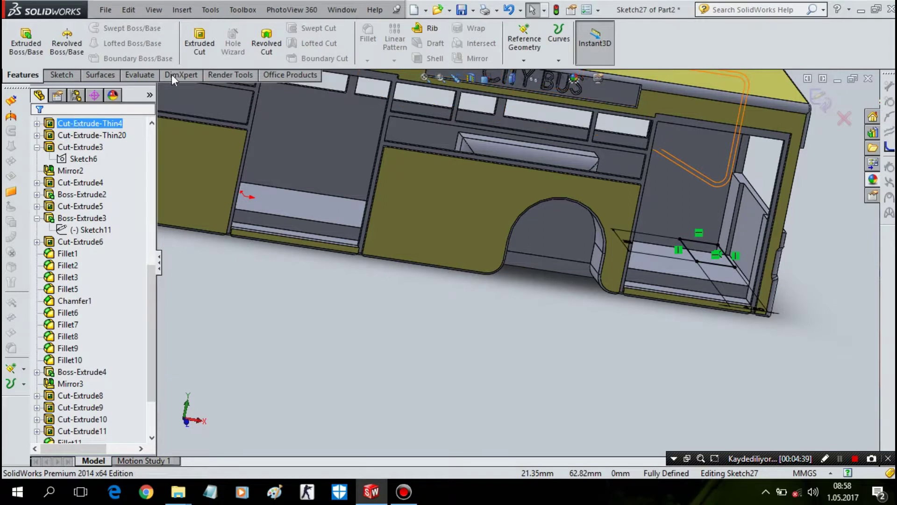
click(42, 51)
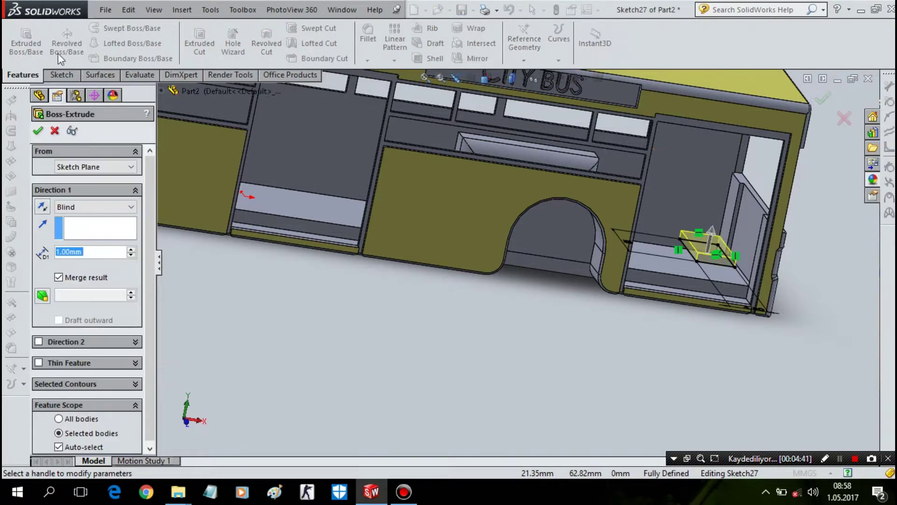
click(131, 250)
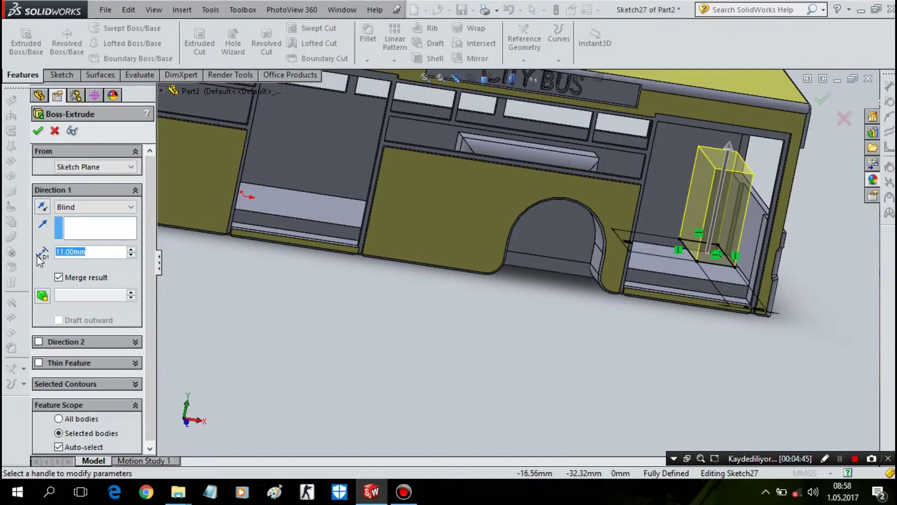
text(8)
key(Return)
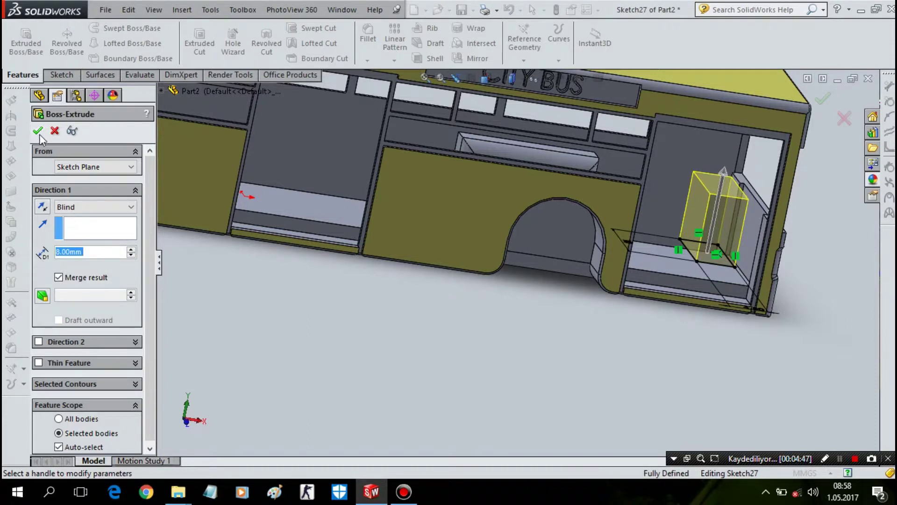
click(39, 135)
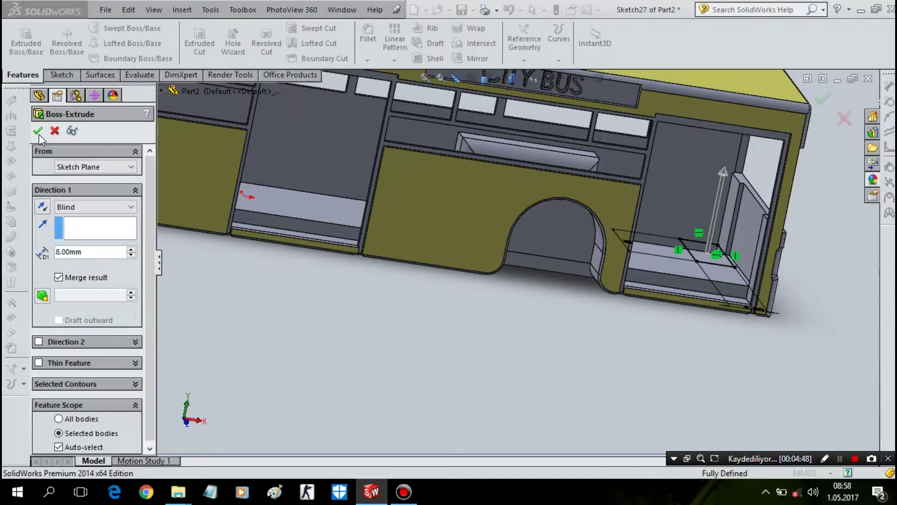
- Try Up To Vertex, then extrude the doorway rectangle Blind 6 mm into a solid box
middle_drag(741, 246, 732, 299)
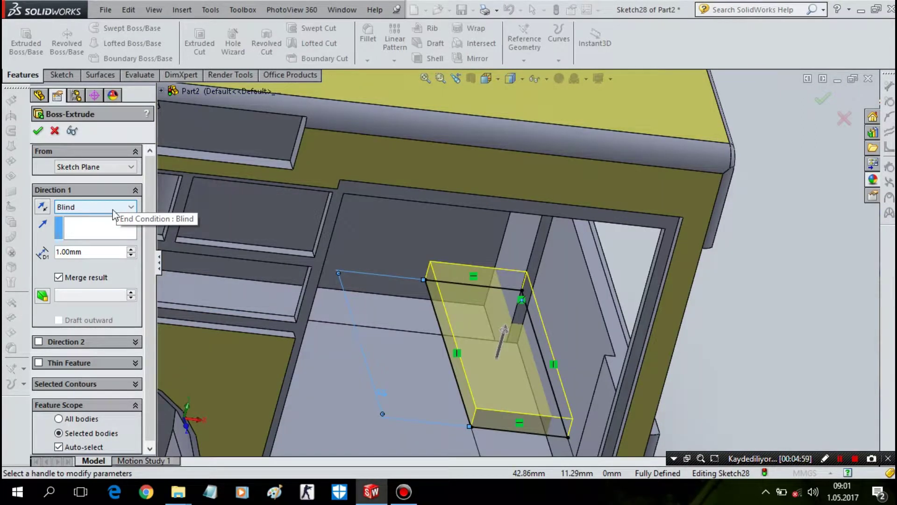
click(112, 210)
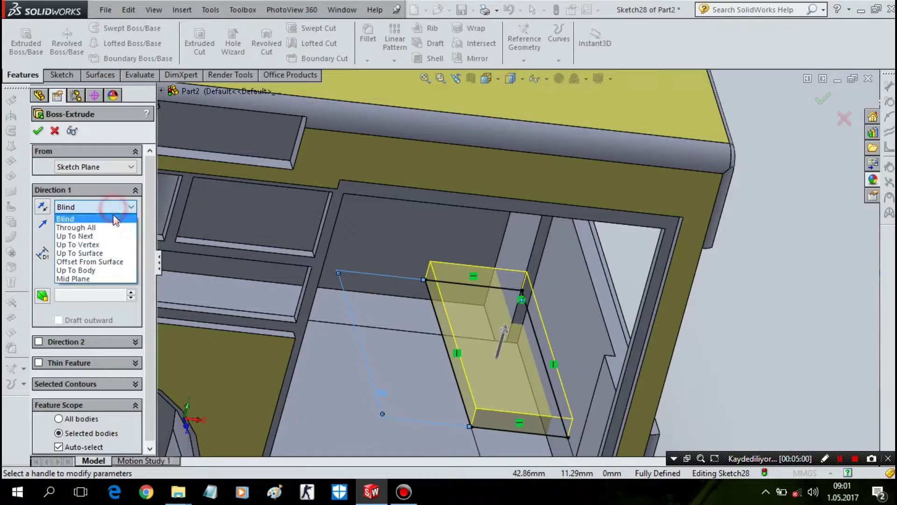
click(88, 245)
scroll(431, 267, up, 3)
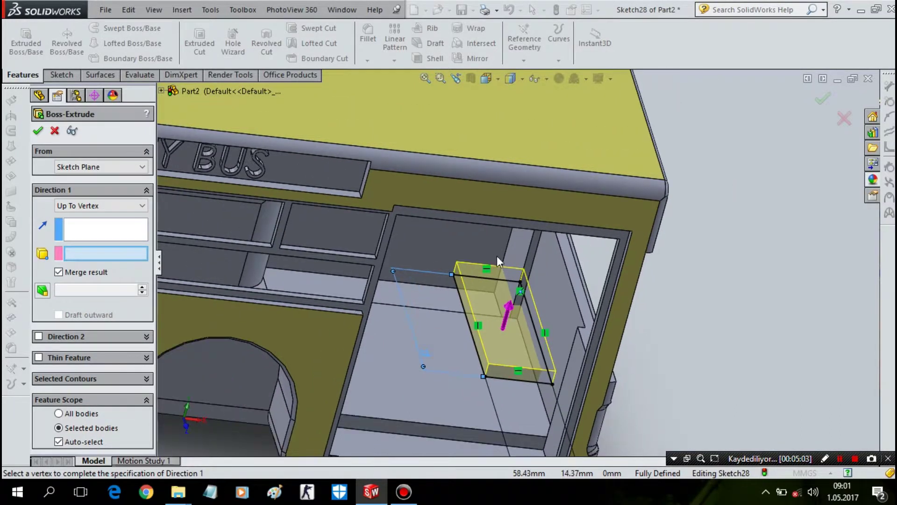
scroll(599, 262, down, 4)
click(624, 254)
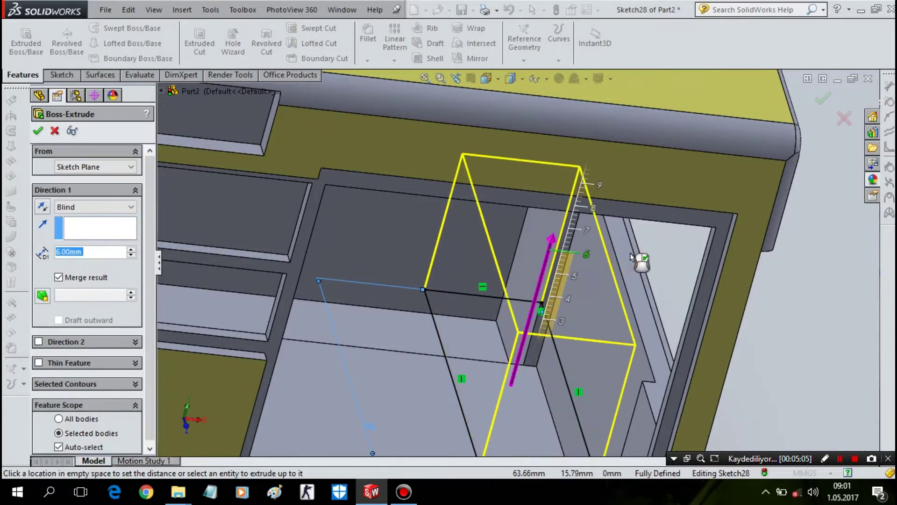
scroll(619, 268, up, 2)
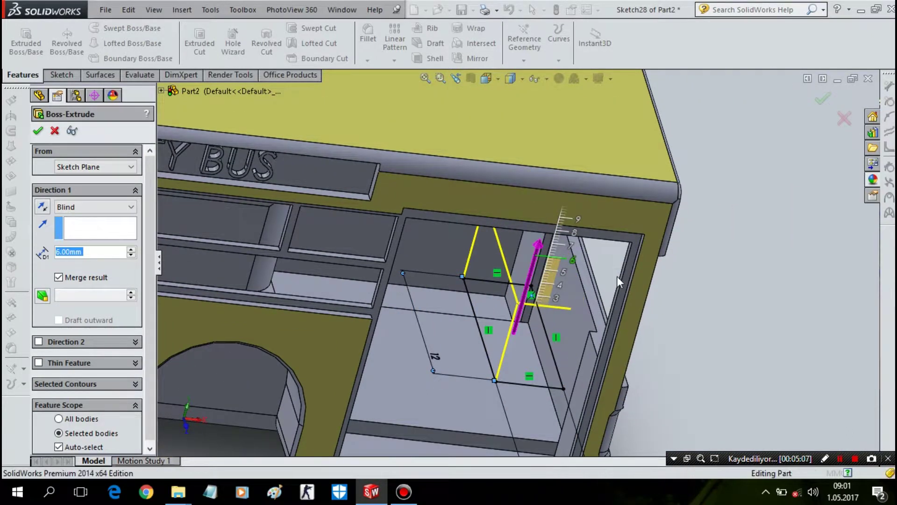
key(Return)
mouse_move(671, 295)
middle_down()
mouse_move(660, 296)
mouse_move(671, 295)
middle_up()
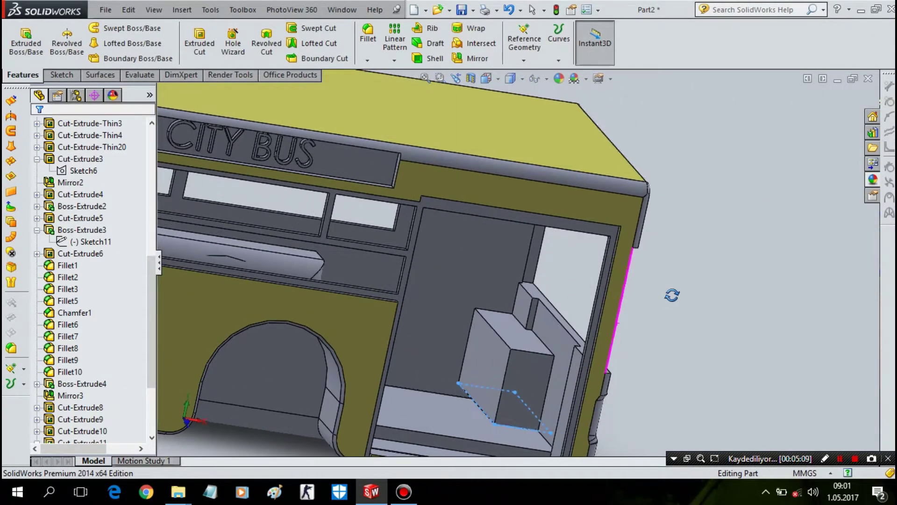
- Change the doorway block's depth dimension to 6 and rebuild
click(491, 355)
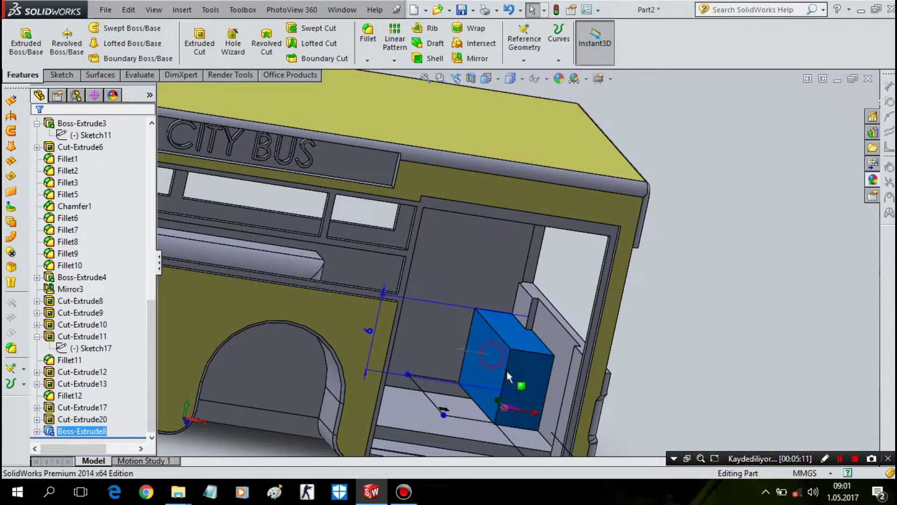
double_click(443, 409)
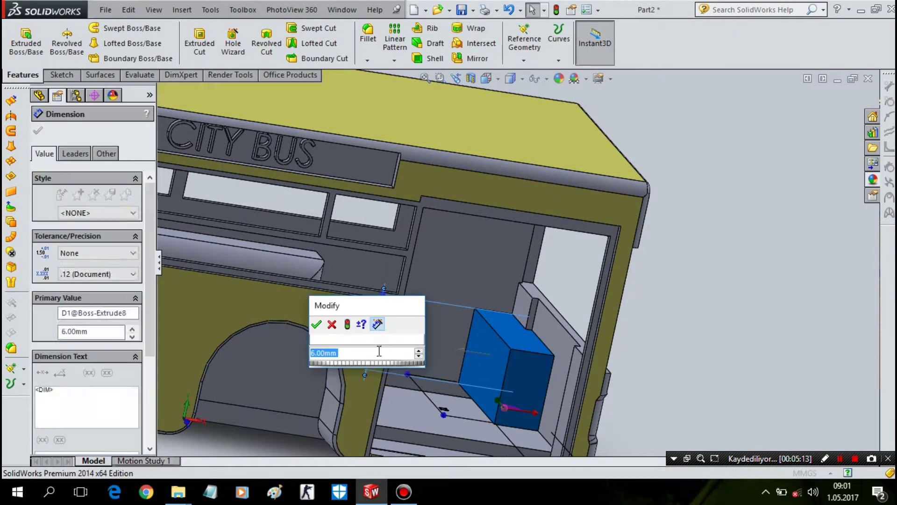
text(6)
key(Return)
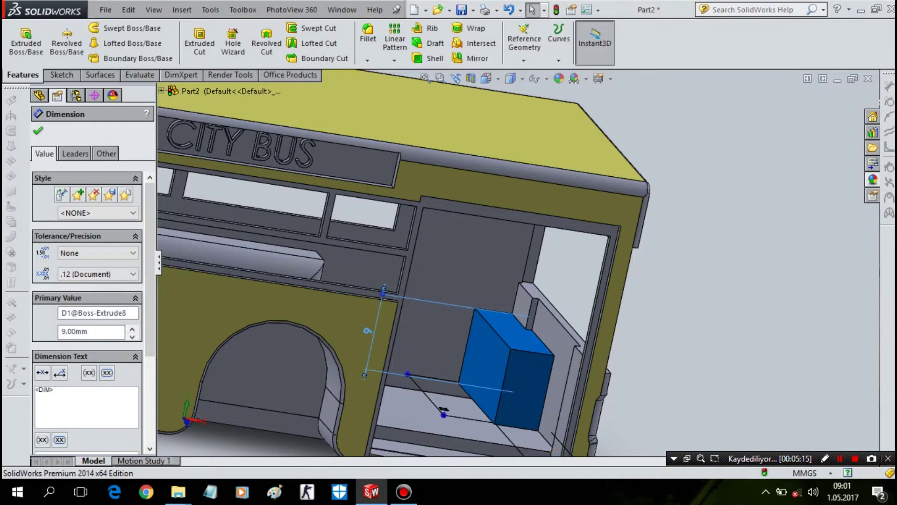
click(555, 10)
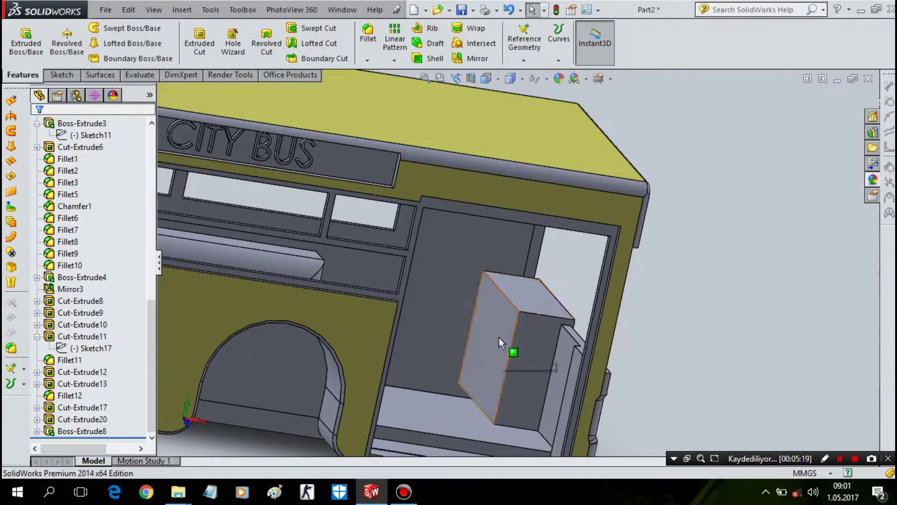
- Change the block's depth dimension D1 to 8 and rebuild
click(498, 337)
double_click(374, 311)
text(8)
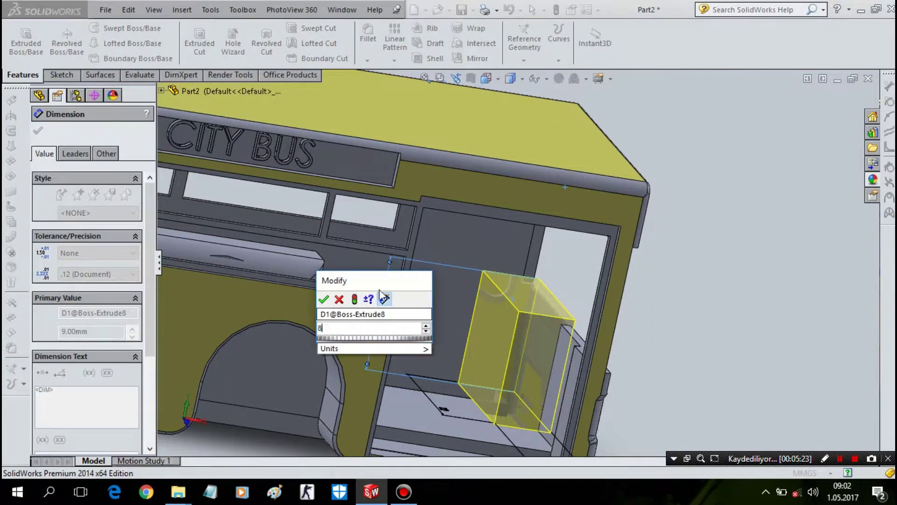
key(Return)
click(556, 10)
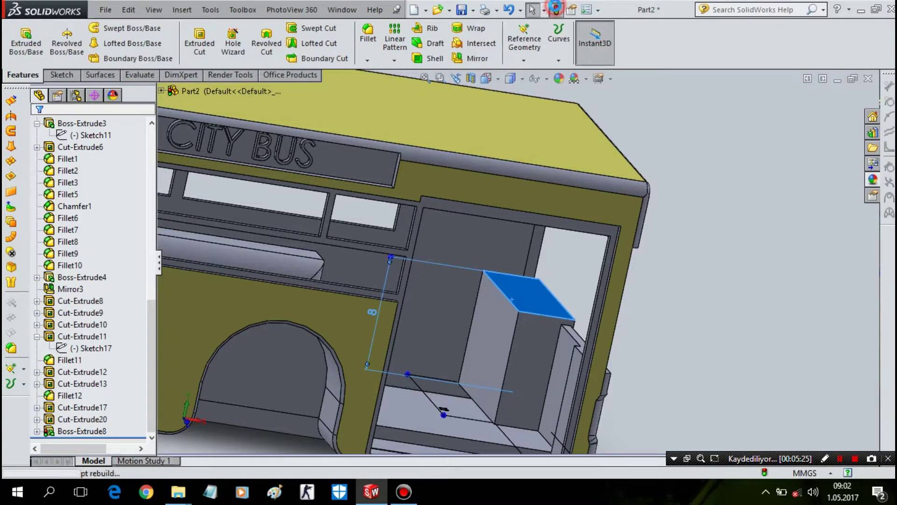
scroll(516, 313, down, 2)
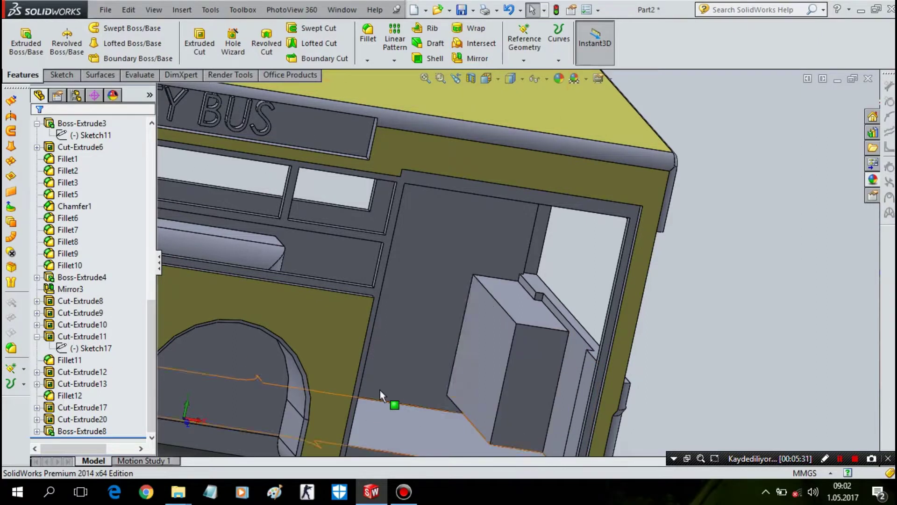
- Fillet the interior block's top edge with a 2 mm radius
click(367, 33)
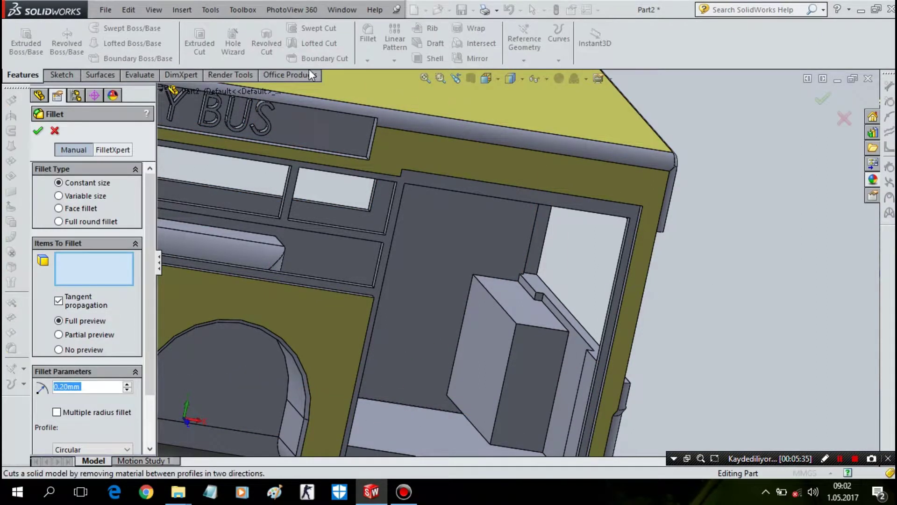
click(109, 387)
text(2)
key(Return)
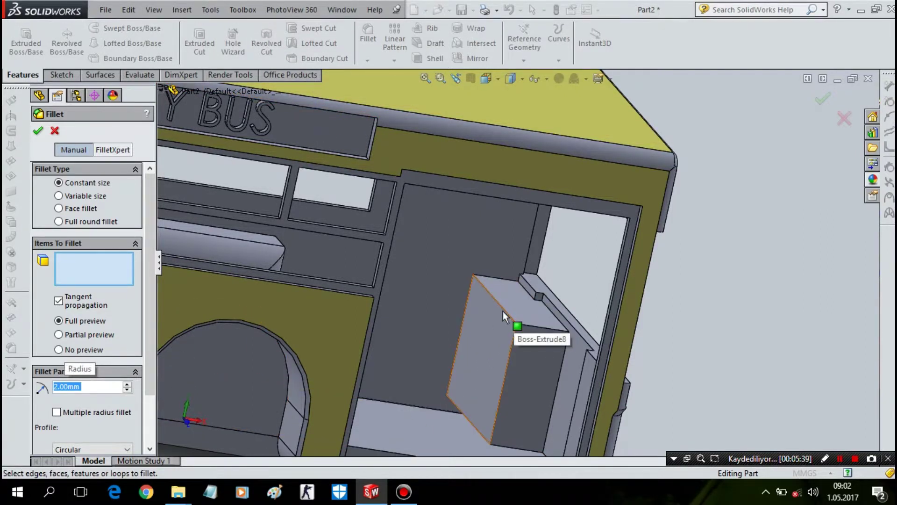
click(505, 310)
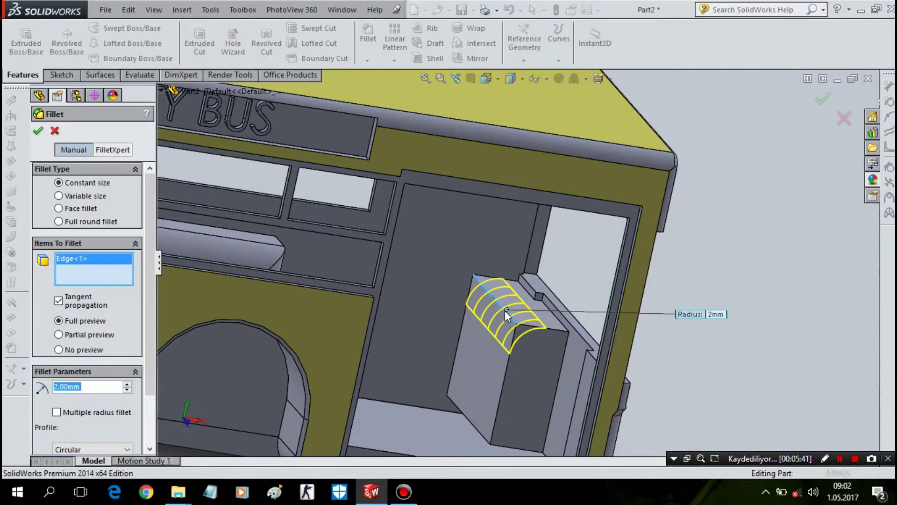
key(Return)
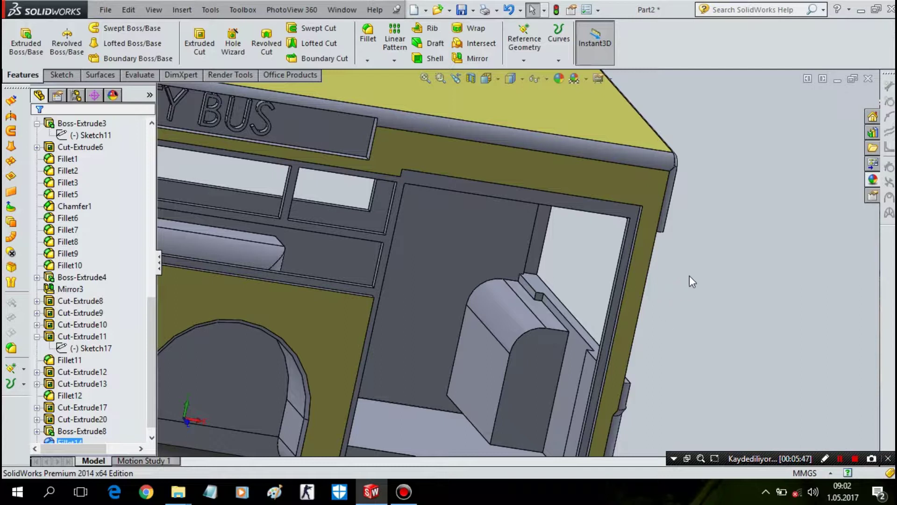
key(z)
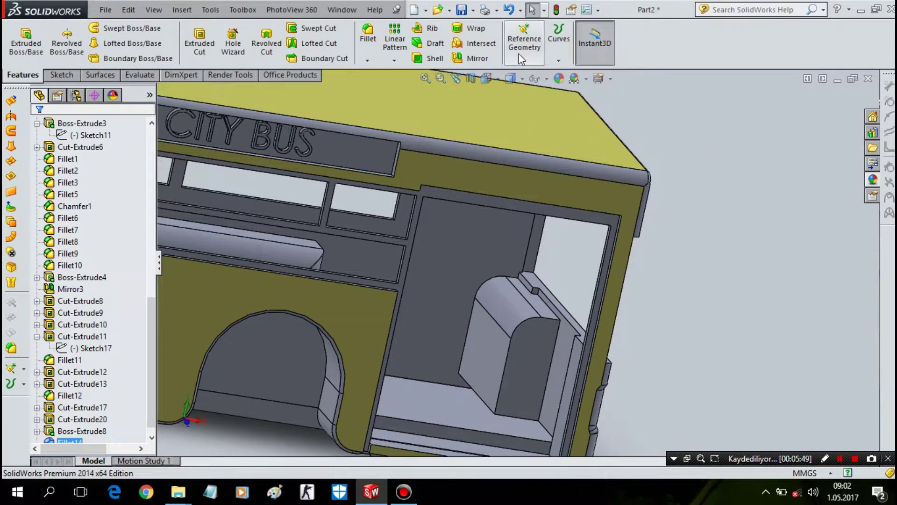
click(521, 52)
- Create reference Plane2 through the block's two fillet edges
click(537, 73)
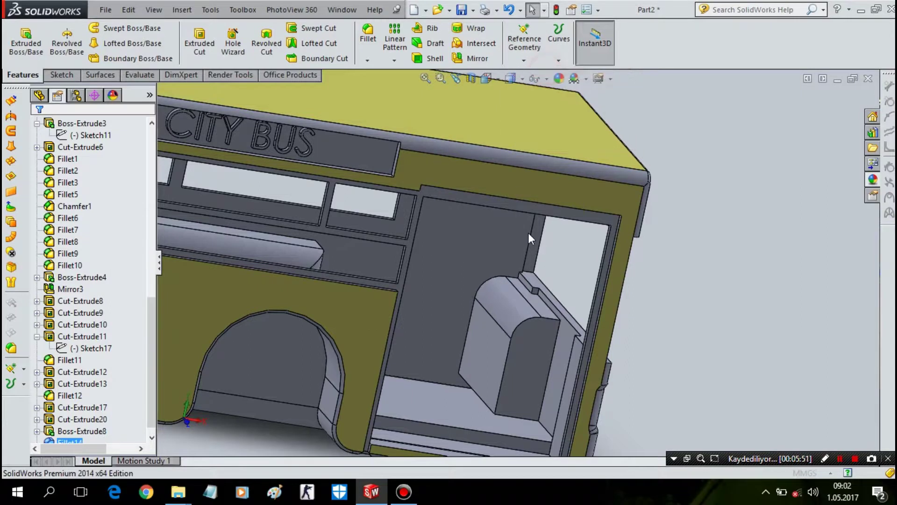
scroll(528, 279, down, 3)
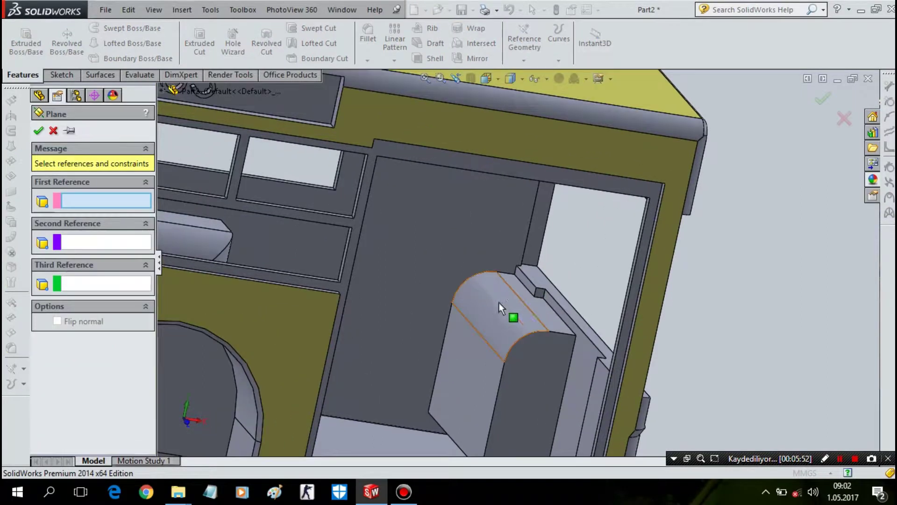
click(530, 311)
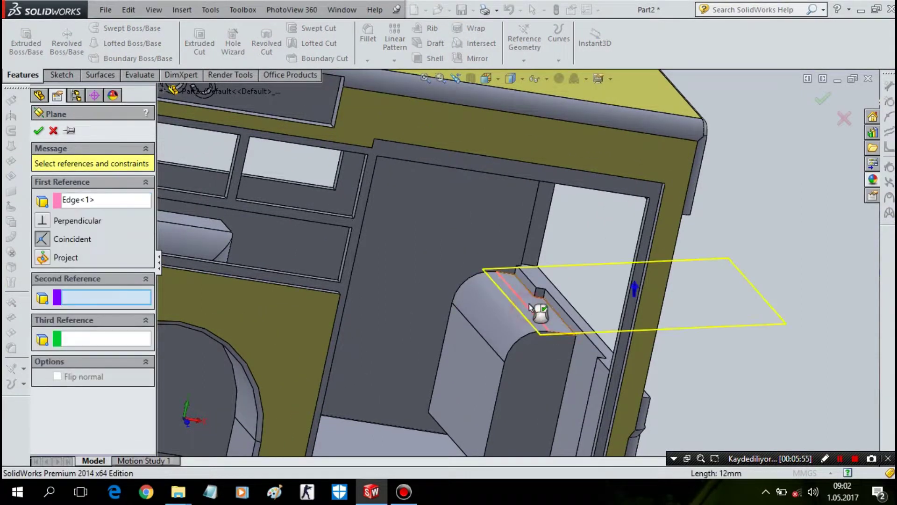
click(486, 348)
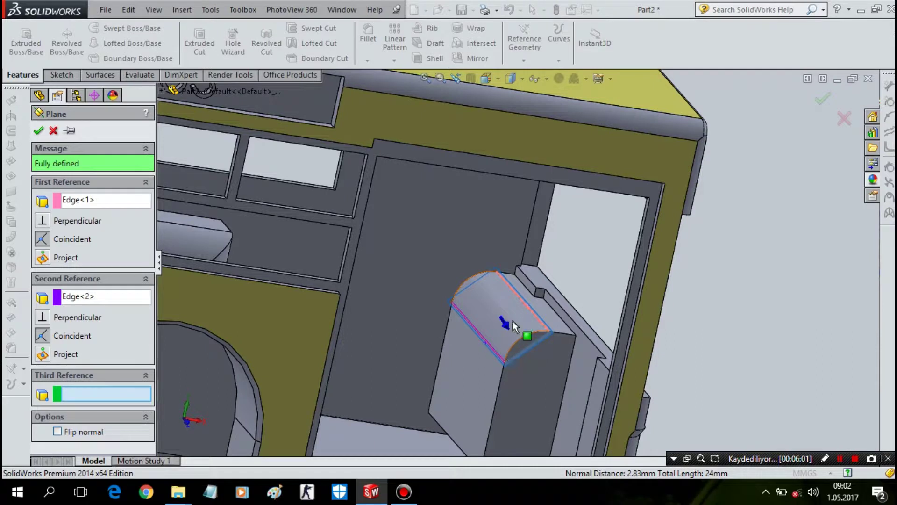
key(Return)
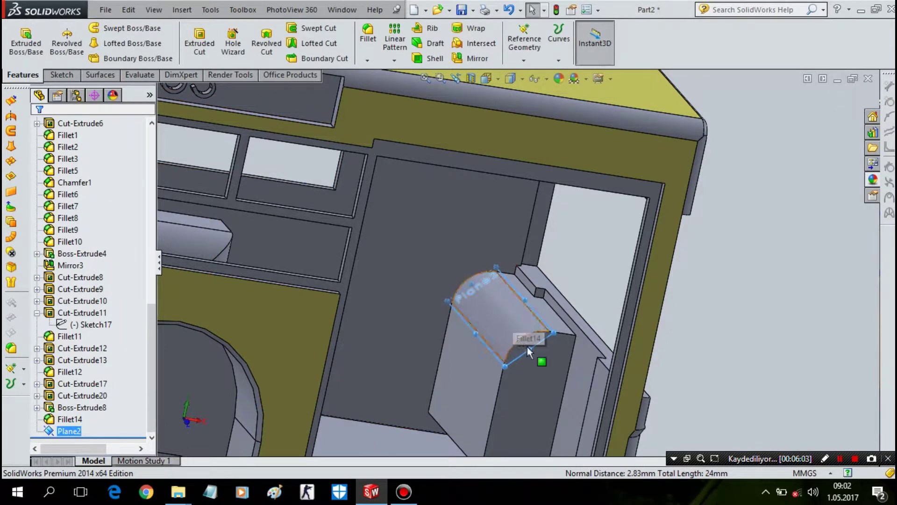
- Enlarge Plane2 and start Sketch29 on it
scroll(538, 344, down, 5)
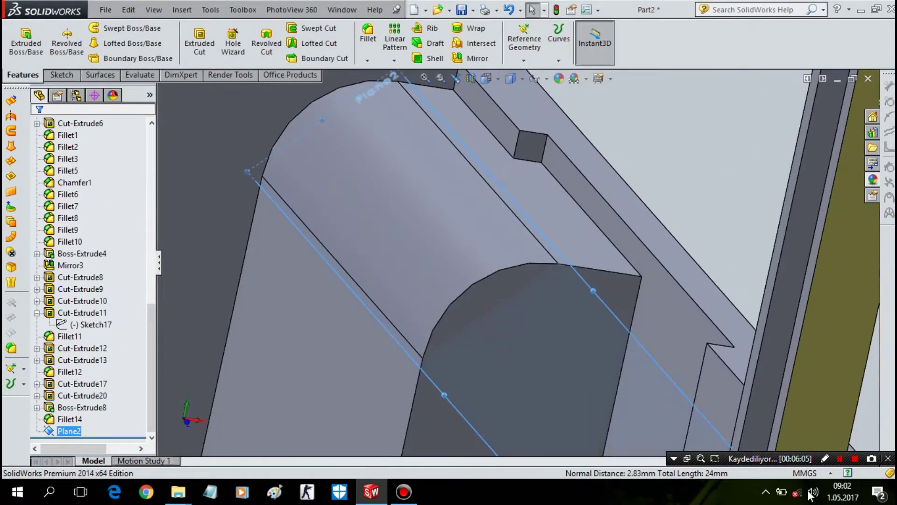
scroll(501, 322, up, 3)
scroll(550, 389, up, 2)
drag(591, 373, 676, 424)
right_click(628, 411)
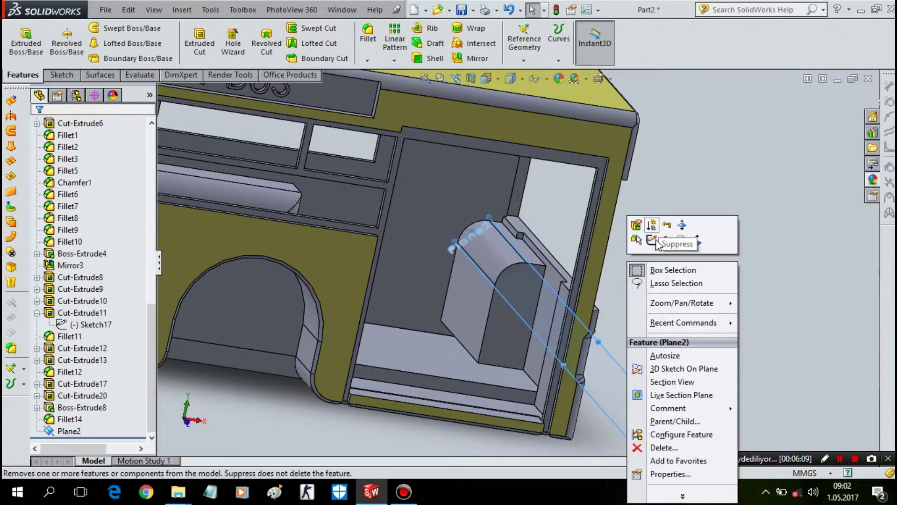
click(651, 240)
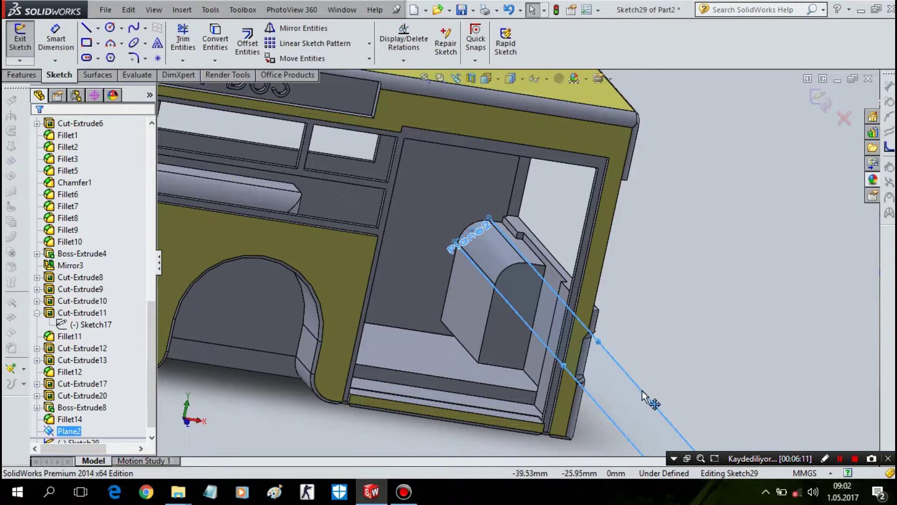
- Orient the view normal to the sketch, then Left, and orbit toward the side windows
key(space)
scroll(621, 355, down, 5)
key(space)
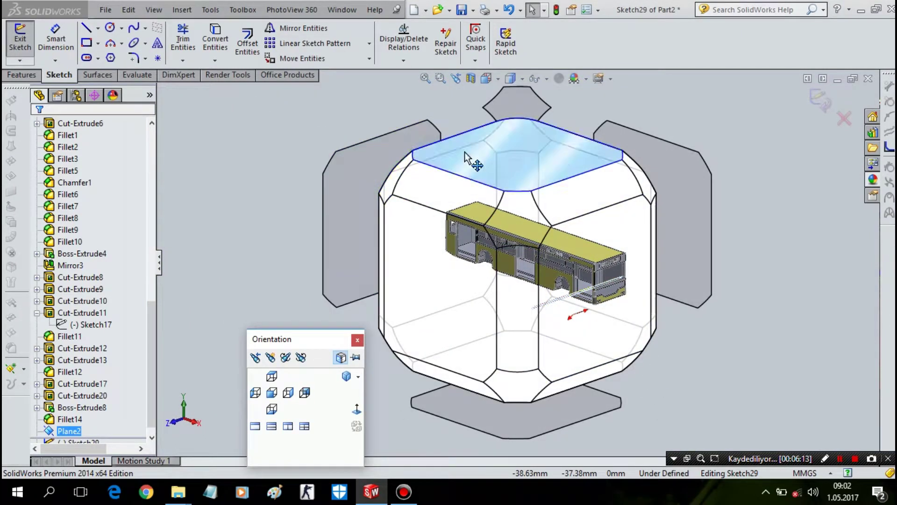
click(427, 150)
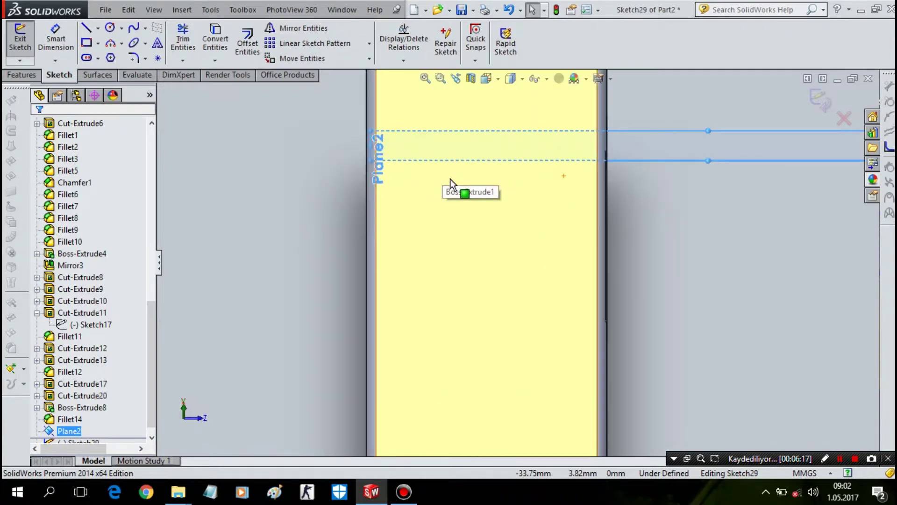
key(space)
click(365, 186)
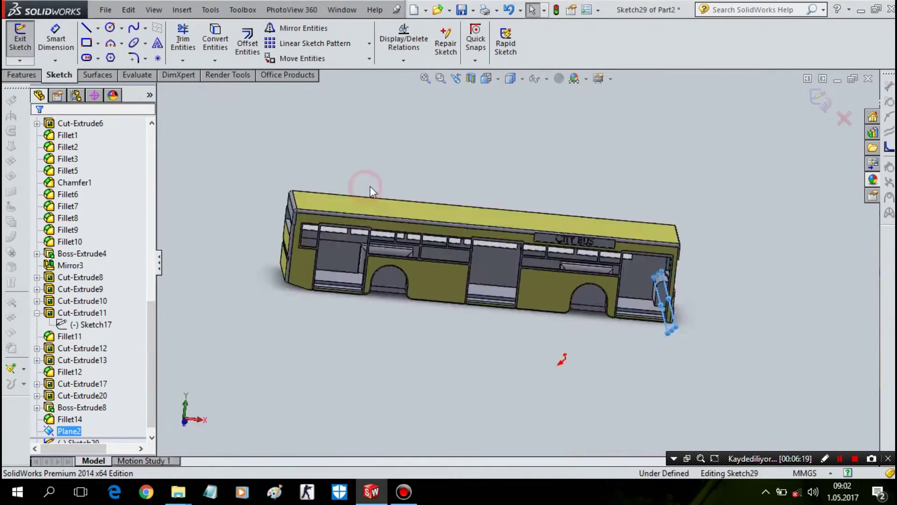
mouse_move(515, 243)
middle_down()
mouse_move(427, 320)
mouse_move(480, 248)
middle_up()
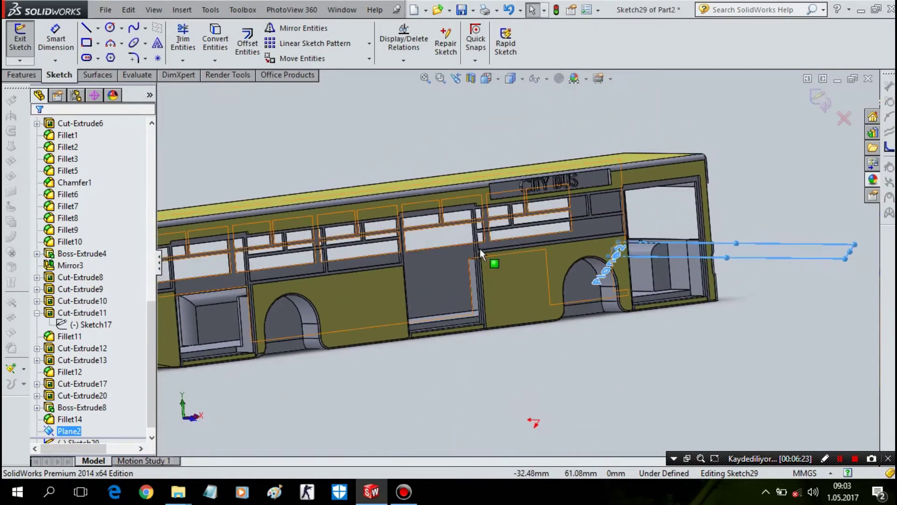
scroll(601, 218, down, 3)
scroll(559, 251, down, 3)
scroll(559, 250, up, 3)
middle_drag(558, 250, 579, 279)
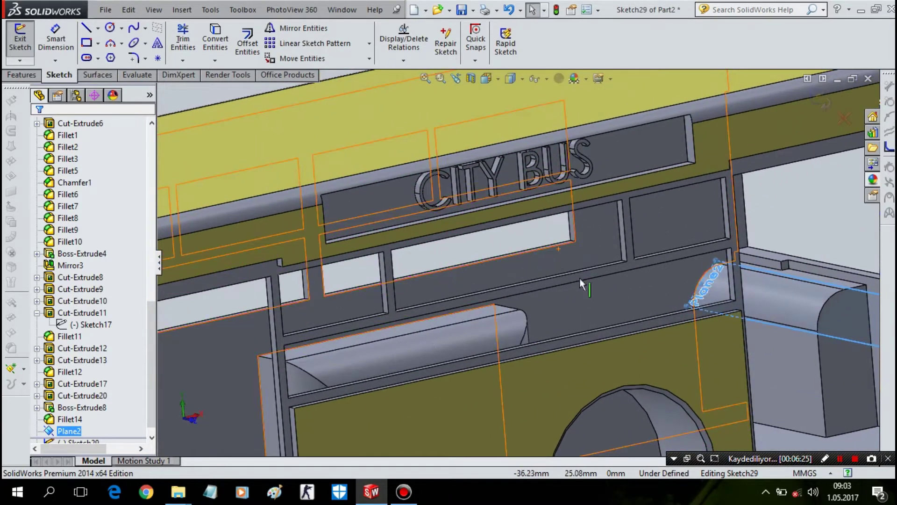
mouse_move(621, 313)
middle_down()
mouse_move(623, 384)
mouse_move(631, 304)
middle_up()
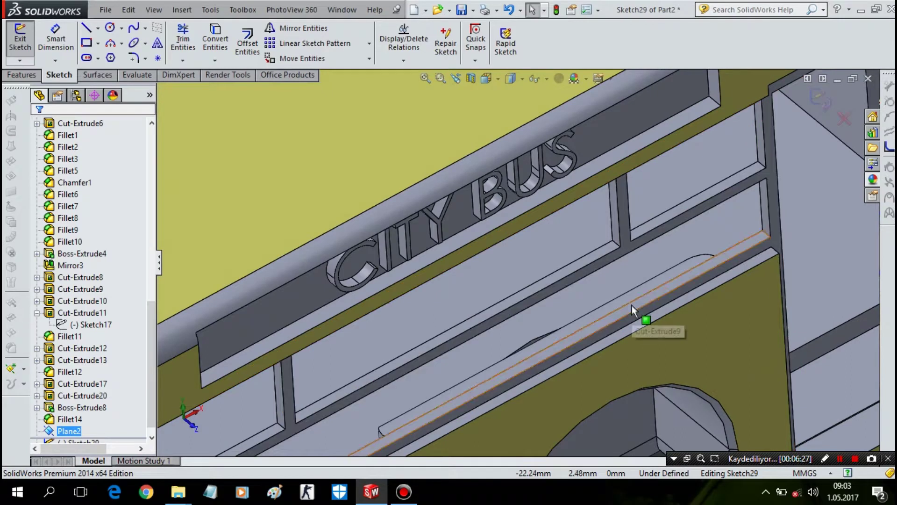
click(632, 304)
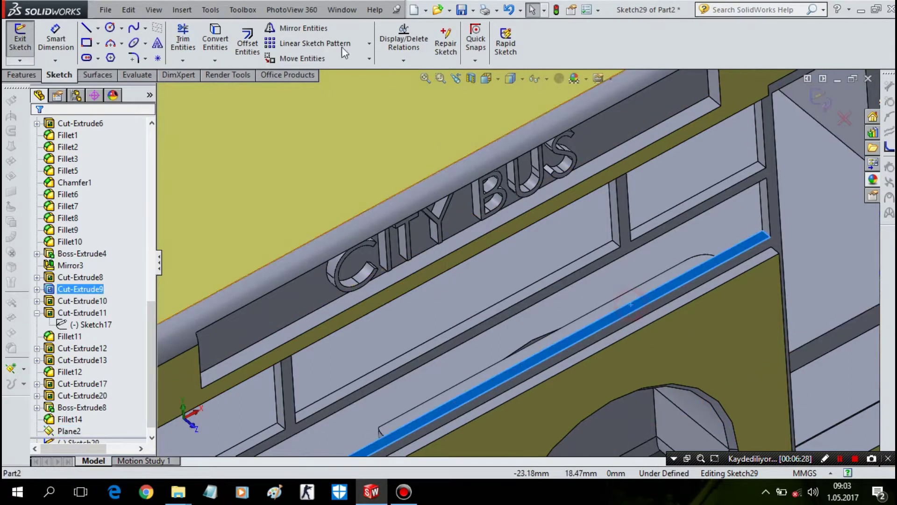
- Apply a Section View cutaway and select Plane2 over the rounded block
click(471, 77)
scroll(725, 178, up, 3)
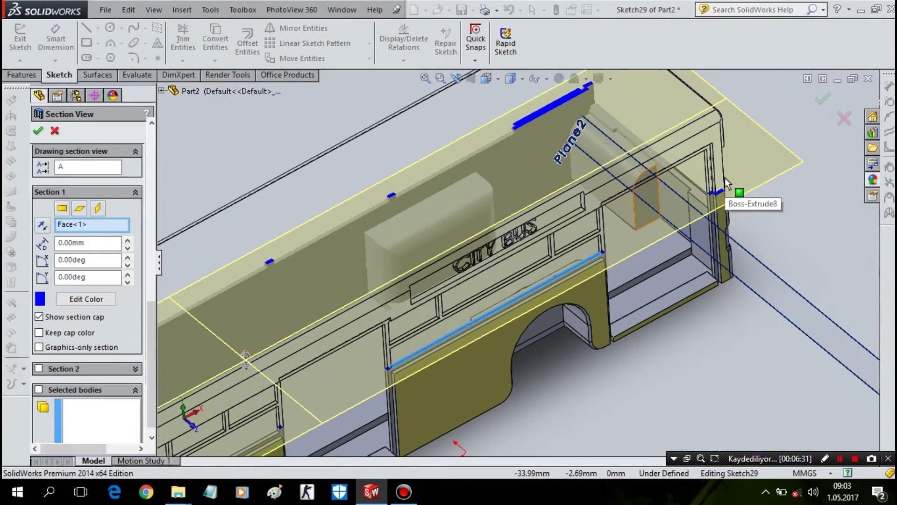
key(Return)
mouse_move(727, 175)
middle_down()
mouse_move(760, 135)
mouse_move(770, 219)
mouse_move(595, 209)
mouse_move(564, 224)
middle_up()
scroll(593, 256, down, 4)
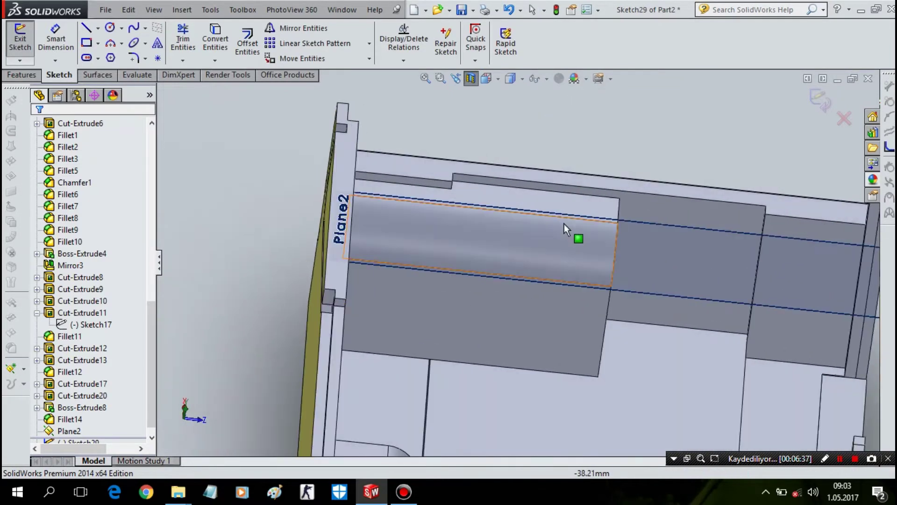
click(531, 206)
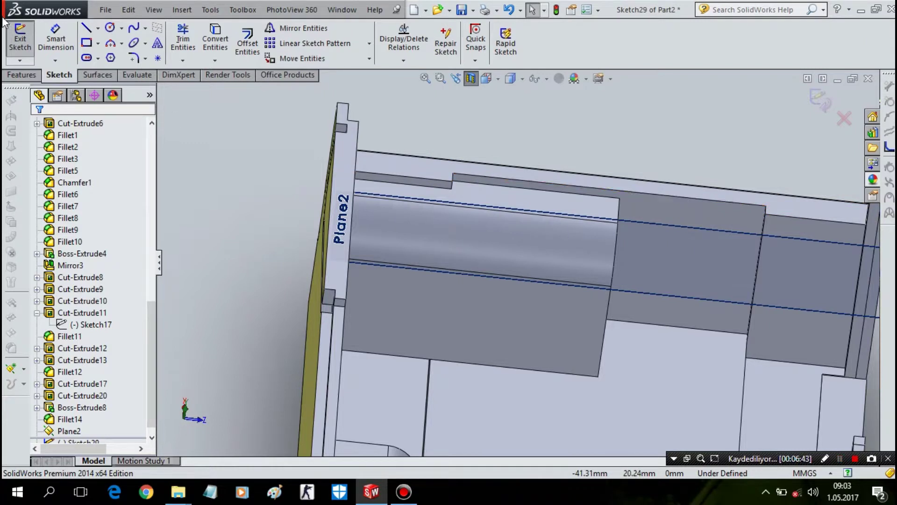
- Draw a small circle on the rounded top of Plane2
click(110, 28)
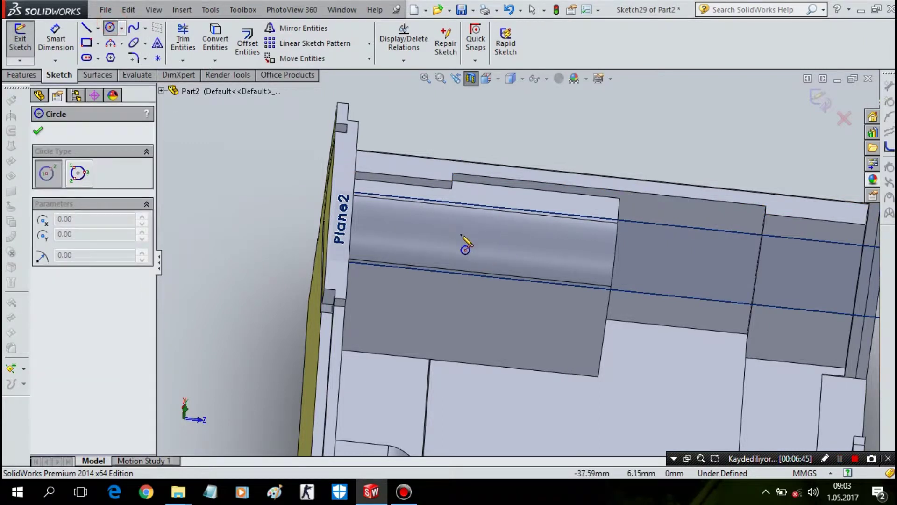
click(444, 236)
click(456, 225)
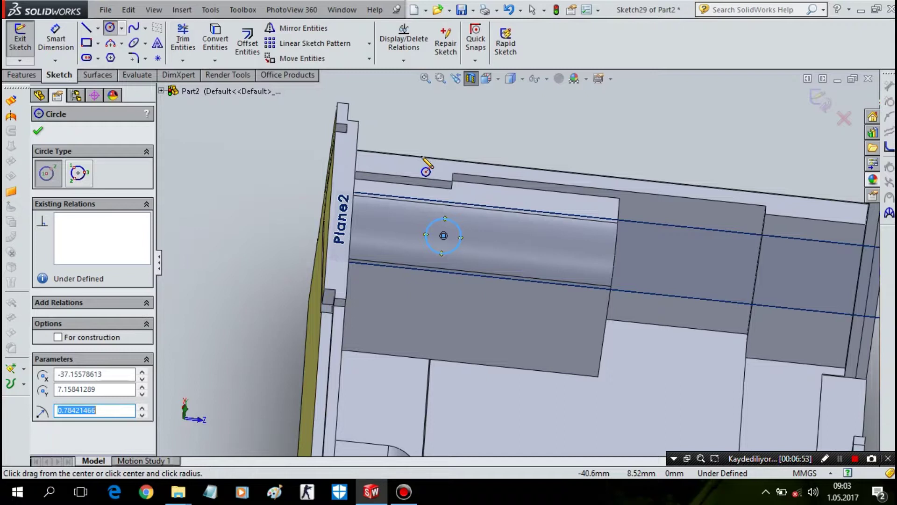
key(Escape)
scroll(399, 144, down, 2)
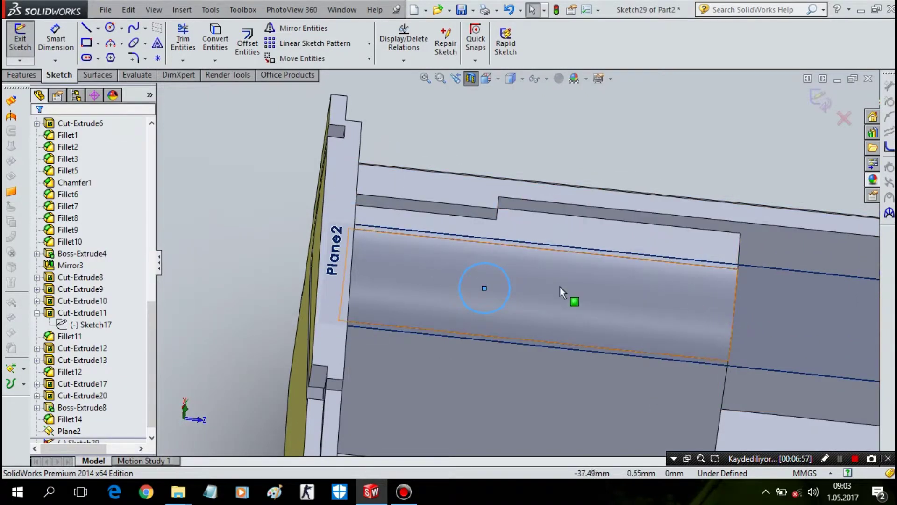
- Dimension the circle centre to the upper line, discarding the conflicting 1.45 lower dimension
click(55, 38)
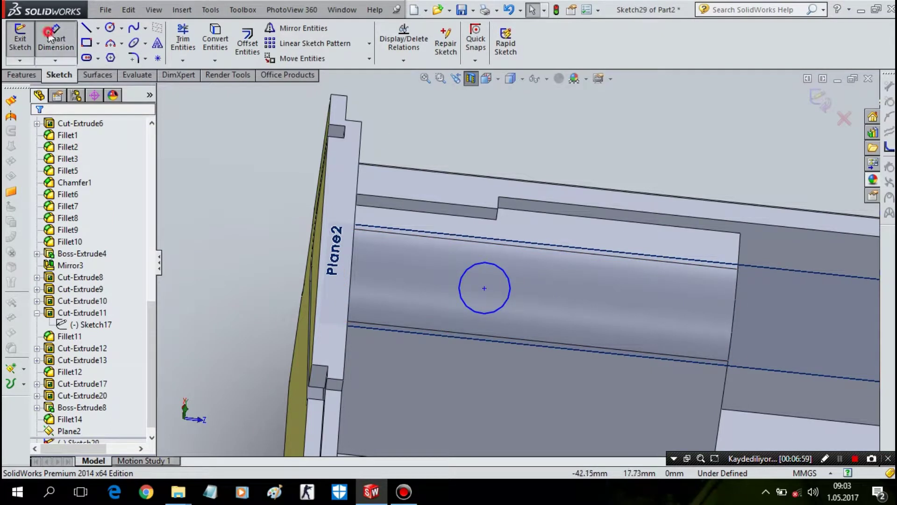
click(489, 290)
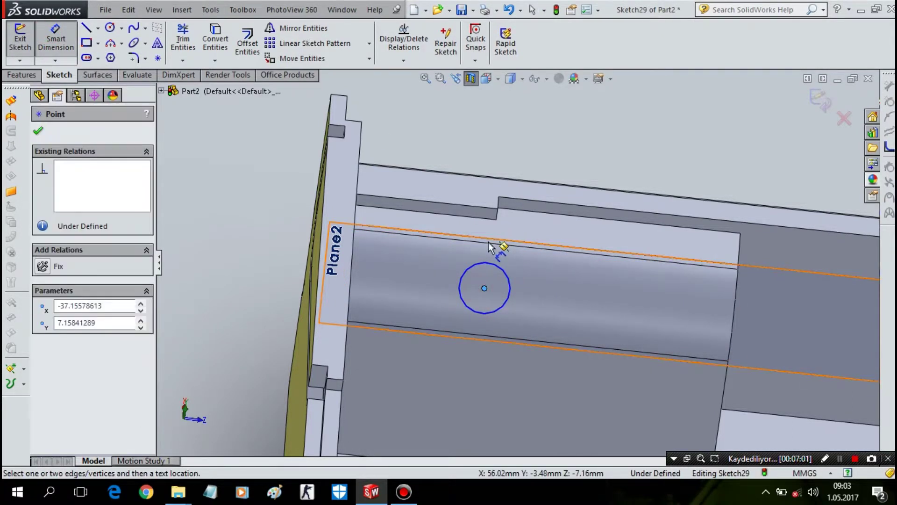
click(493, 244)
click(572, 273)
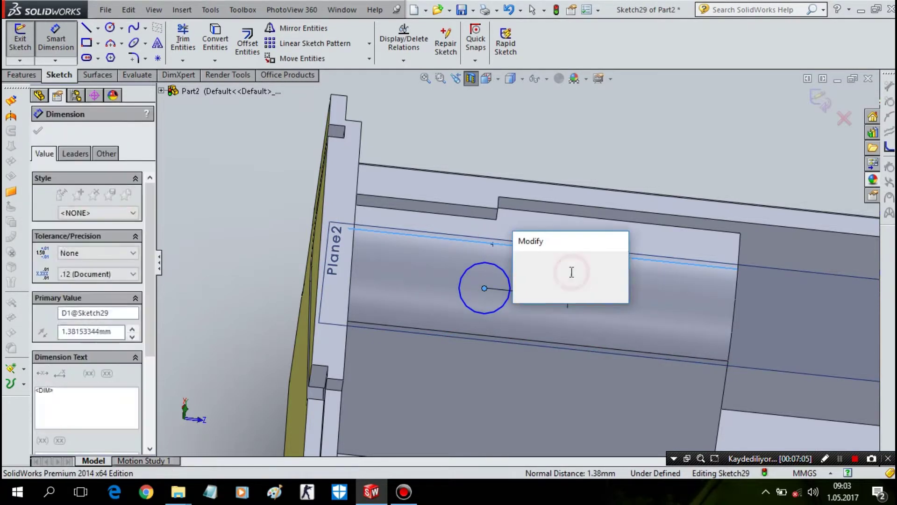
key(Return)
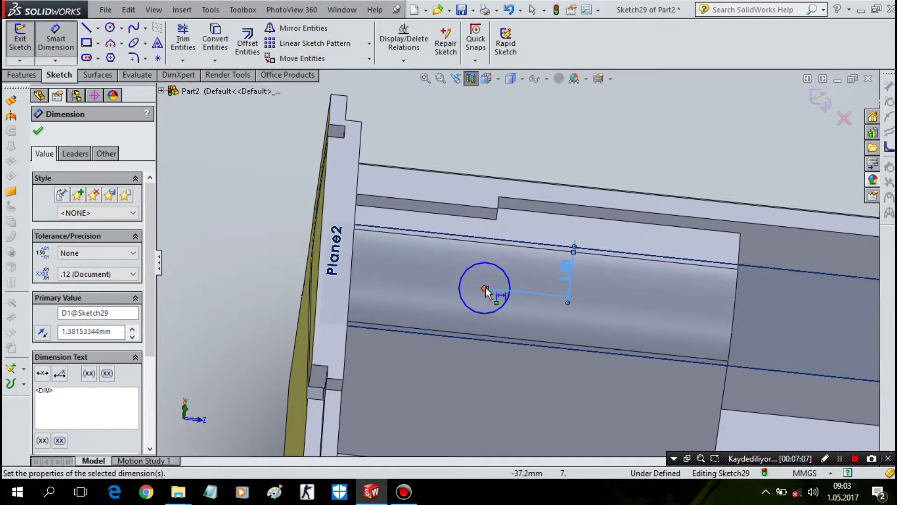
click(484, 288)
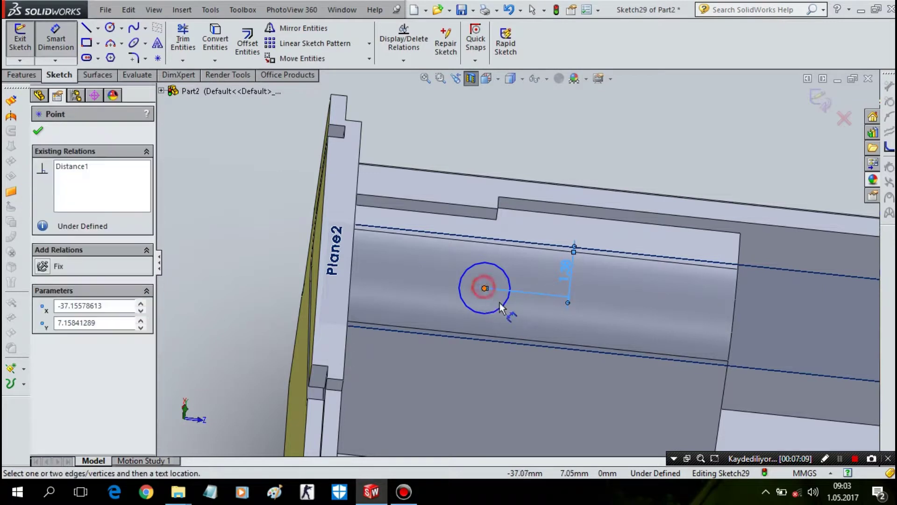
click(510, 342)
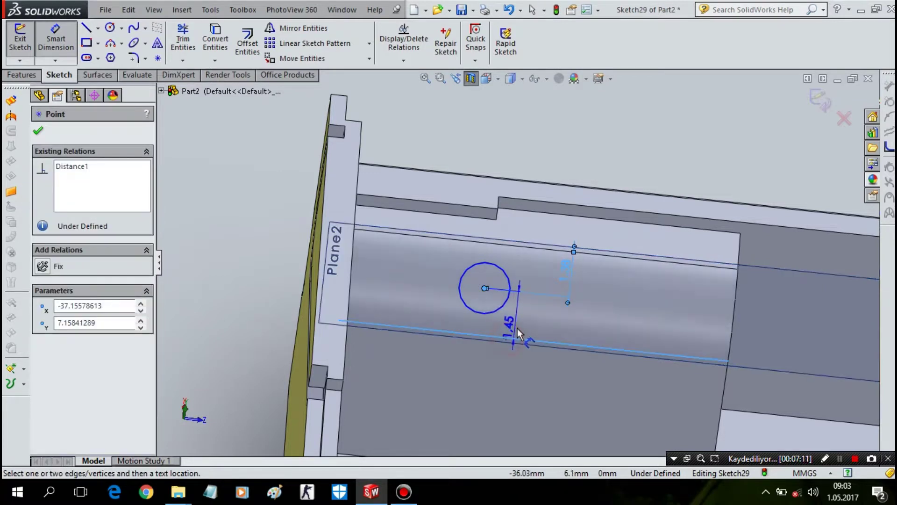
click(562, 330)
click(528, 260)
- Change the centre-to-top-line distance from 1.38 to 1.40 mm
click(569, 272)
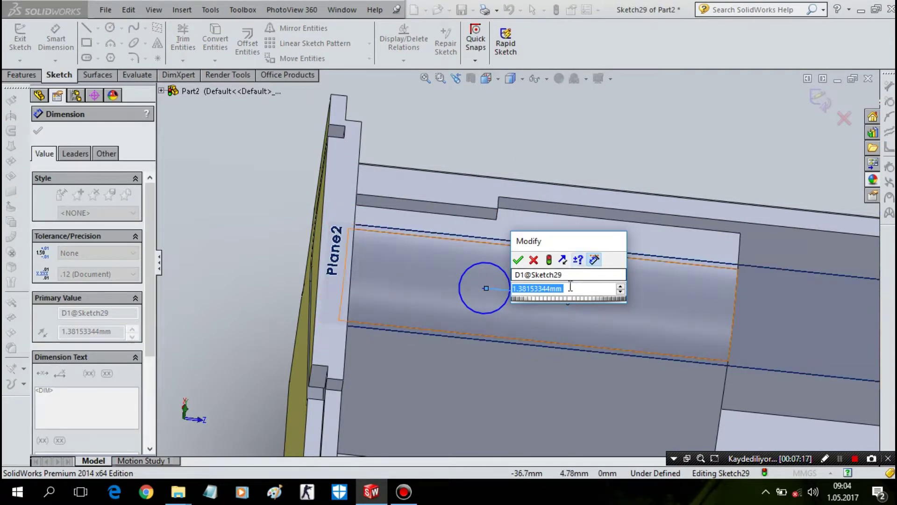
click(584, 290)
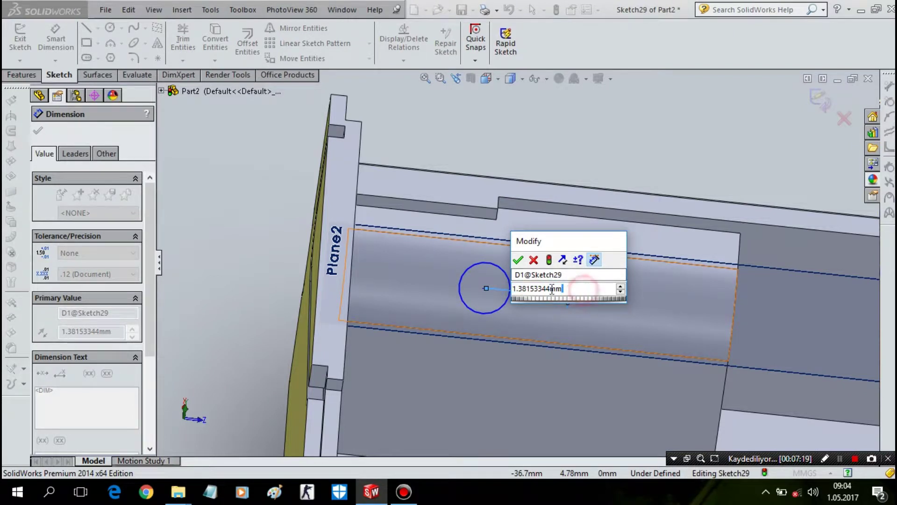
text(+1)
text(.48)
key(ctrl+z)
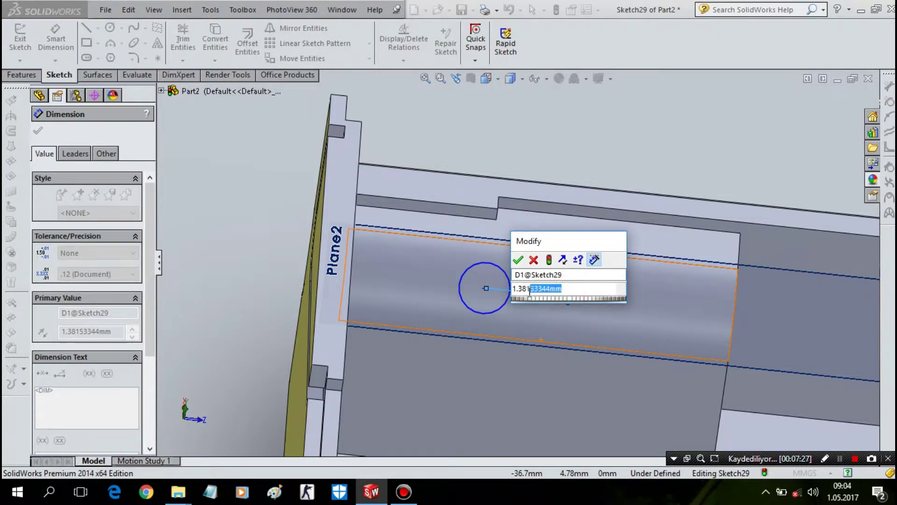
text(+1)
text(.48)
key(ctrl+z)
drag(563, 289, 523, 290)
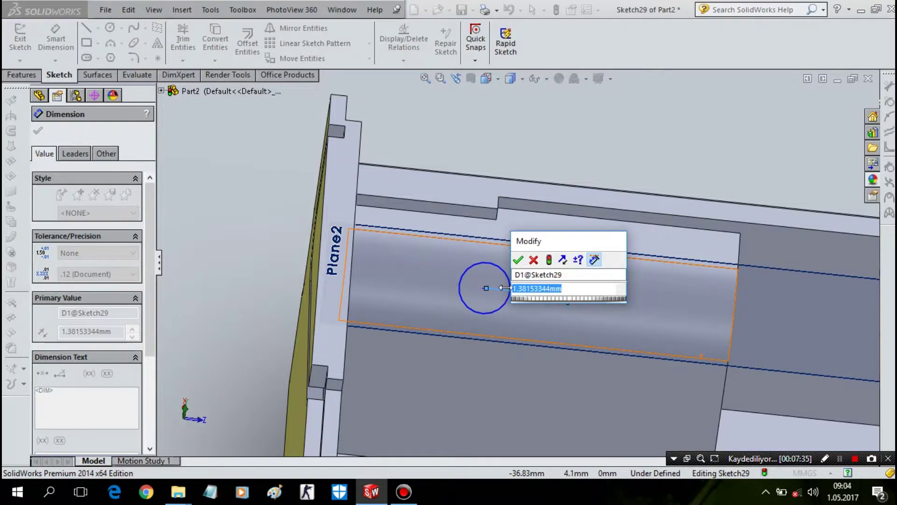
text(1.)
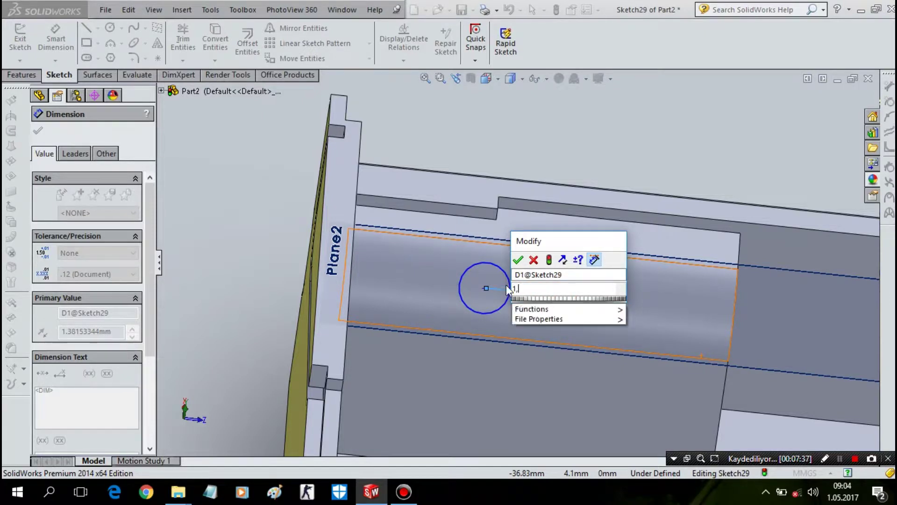
text(40)
key(Return)
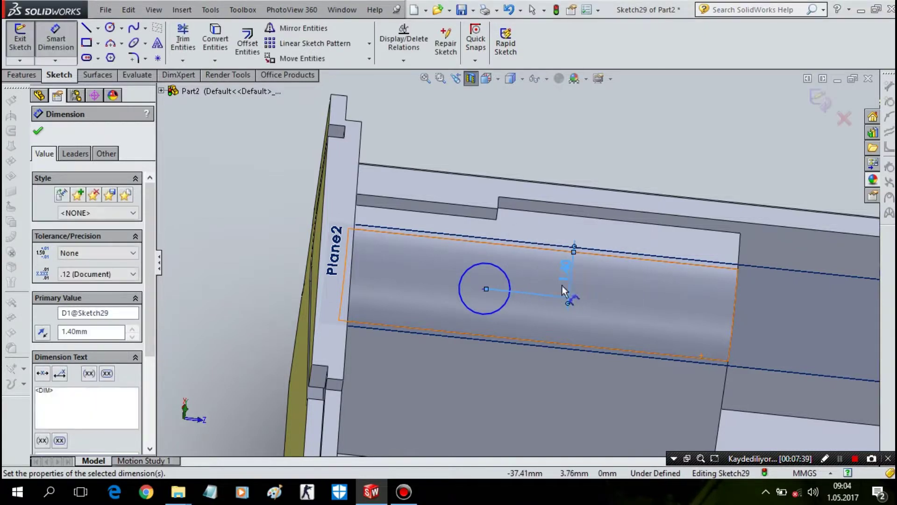
- Set the circle's diameter dimension to 1.5 mm
click(510, 284)
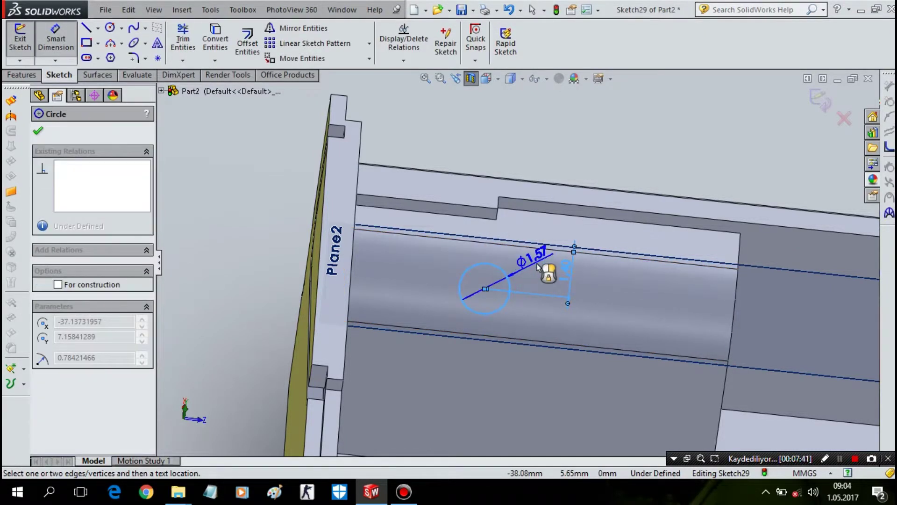
click(537, 266)
text(2)
key(Return)
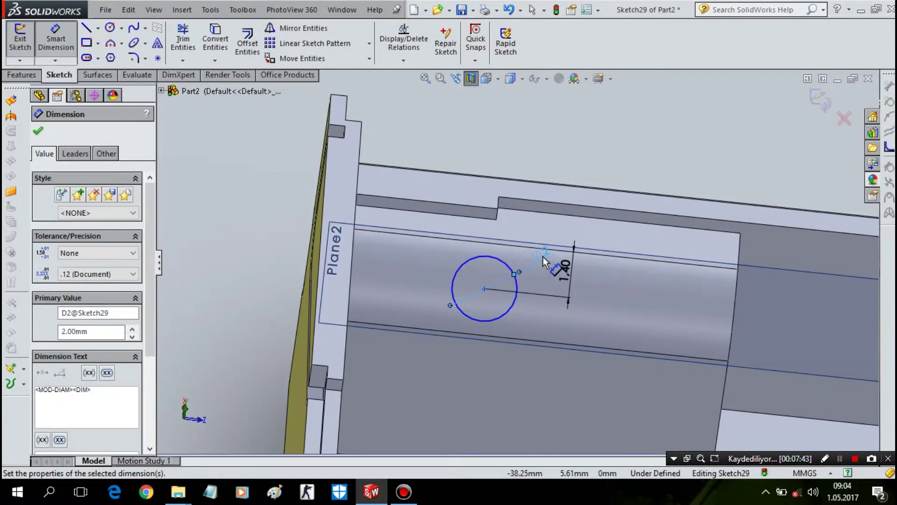
double_click(544, 260)
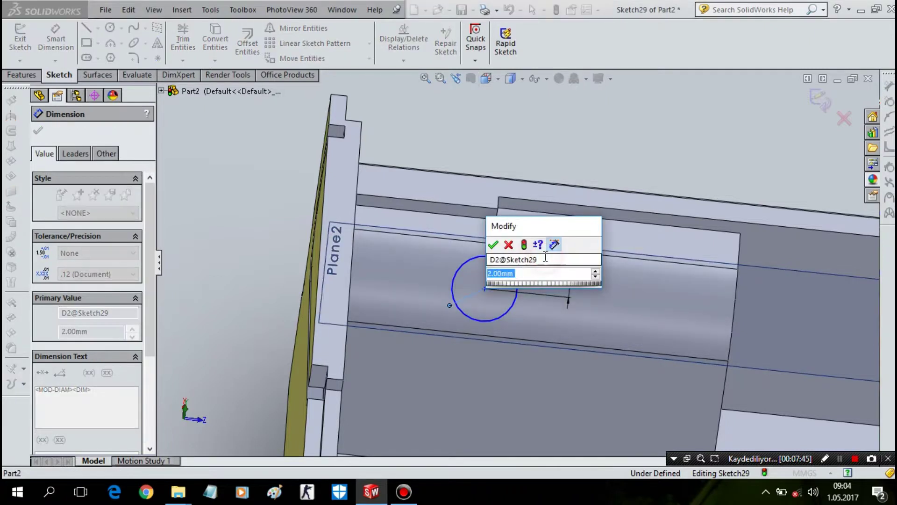
text(1)
key(Return)
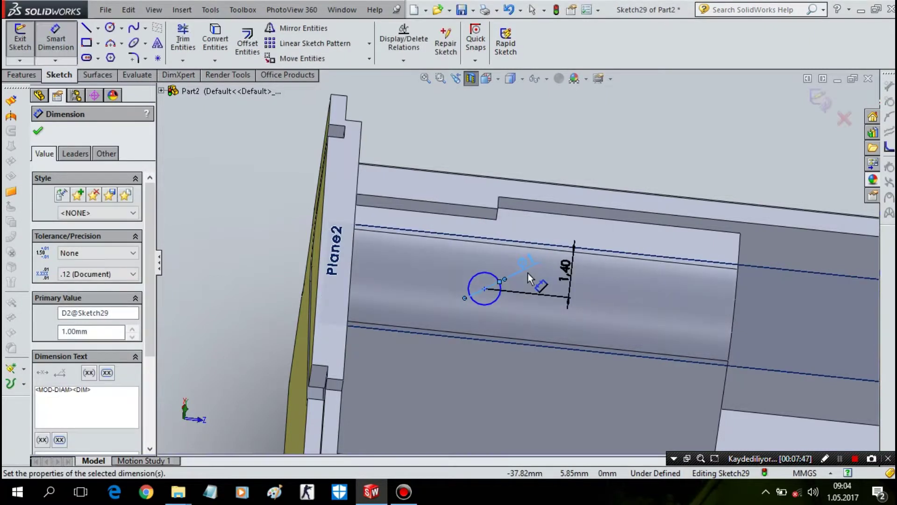
double_click(525, 266)
text(1,5)
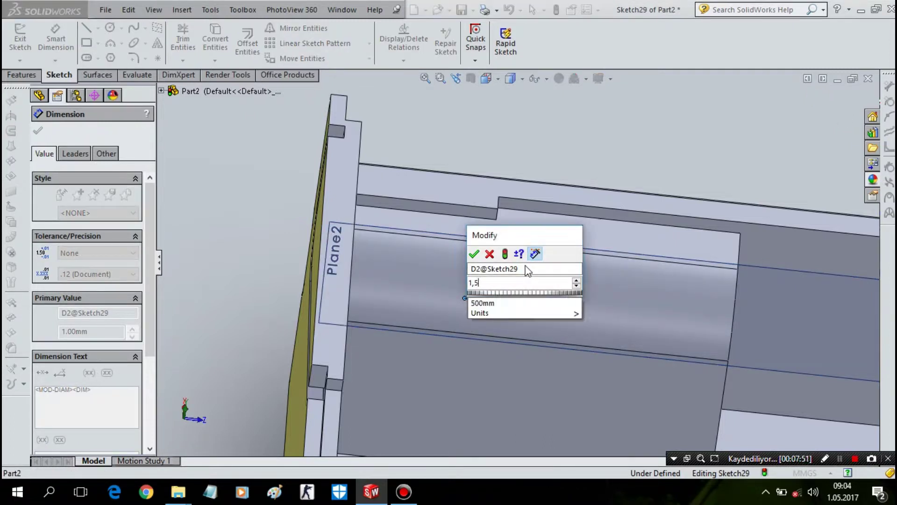
key(Return)
- Add a horizontal dimension from the circle centre to the left edge
middle_drag(505, 285, 496, 296)
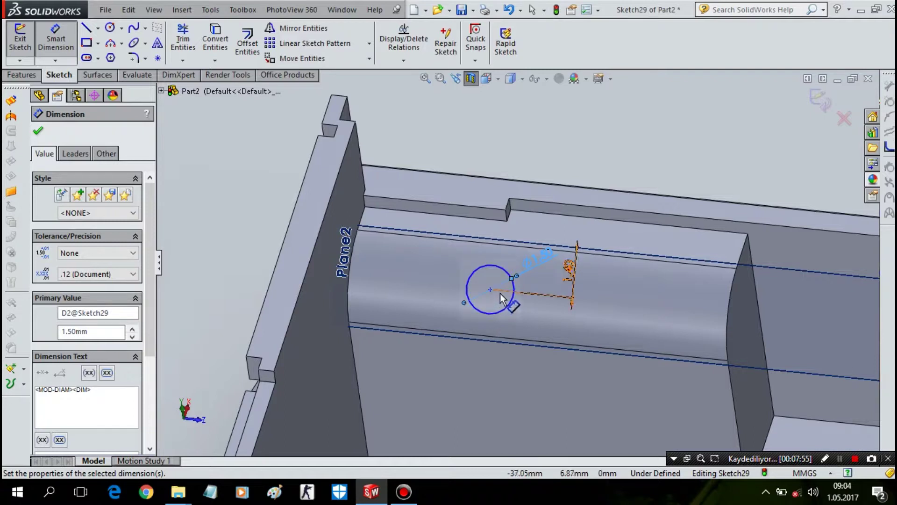
middle_drag(496, 287, 409, 276)
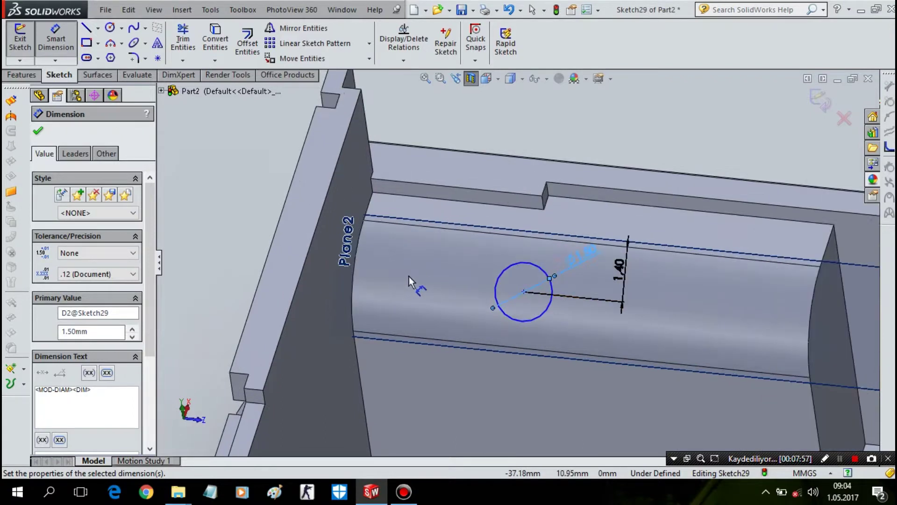
click(523, 291)
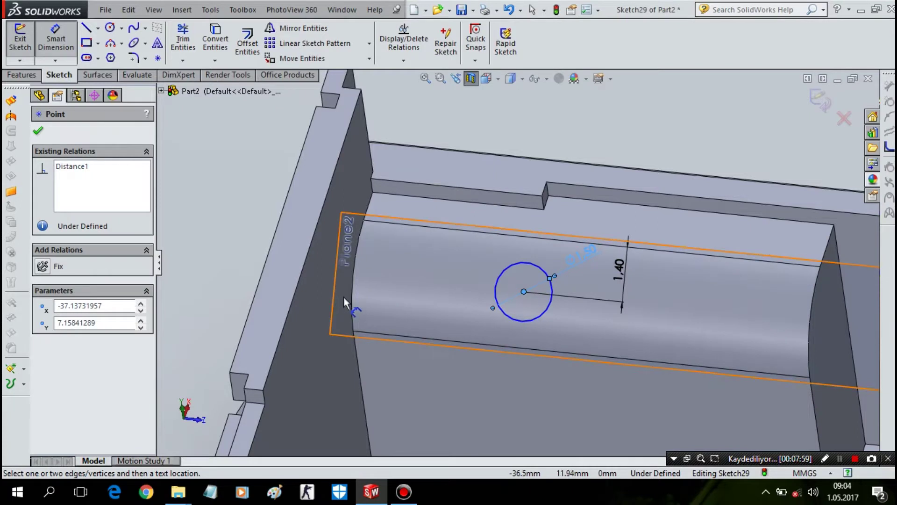
click(354, 296)
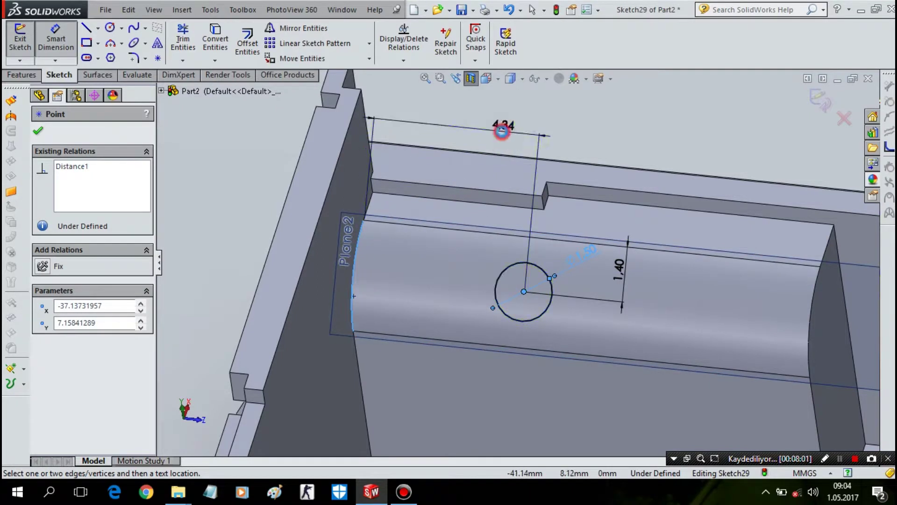
click(502, 132)
text(4)
key(Return)
- Set the centre-to-left-edge distance to 2.5 mm
mouse_move(482, 265)
middle_down()
mouse_move(478, 416)
mouse_move(519, 360)
mouse_move(555, 266)
mouse_move(529, 292)
mouse_move(544, 262)
mouse_move(537, 314)
mouse_move(553, 328)
mouse_move(537, 312)
mouse_move(558, 322)
middle_up()
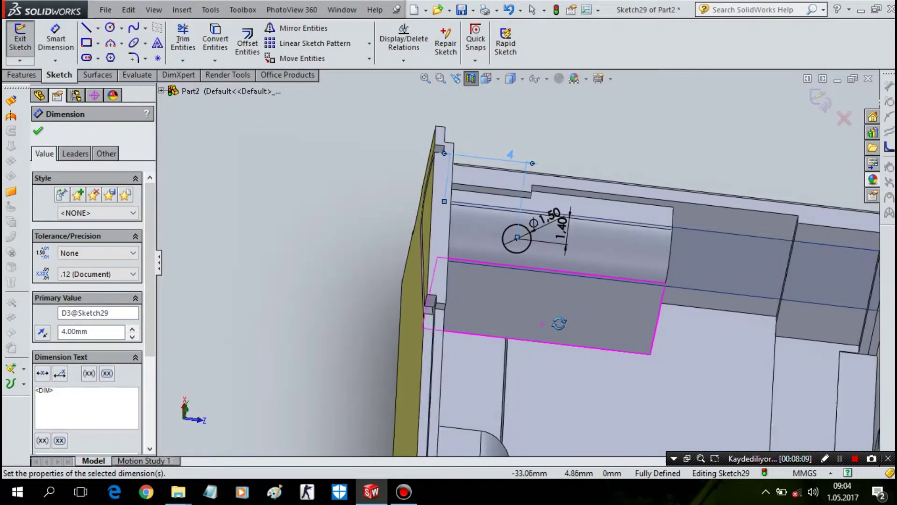
click(501, 156)
click(500, 157)
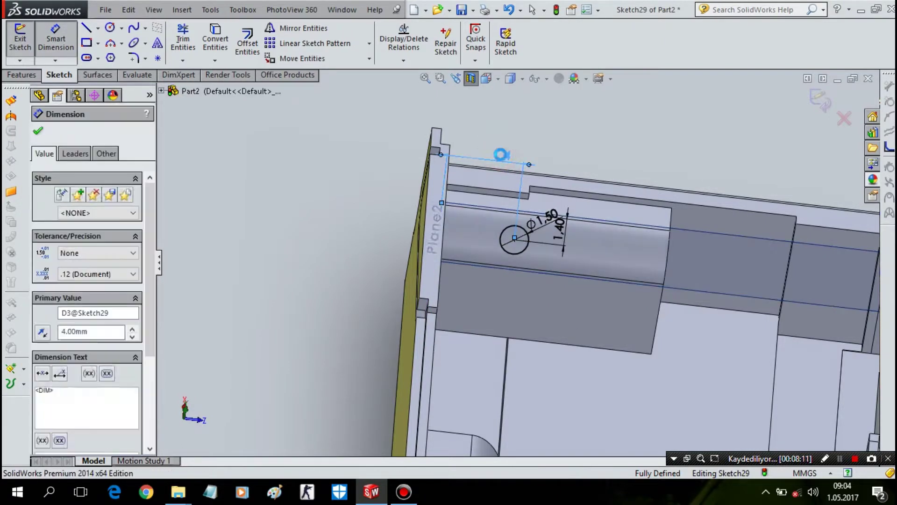
text(3)
key(Return)
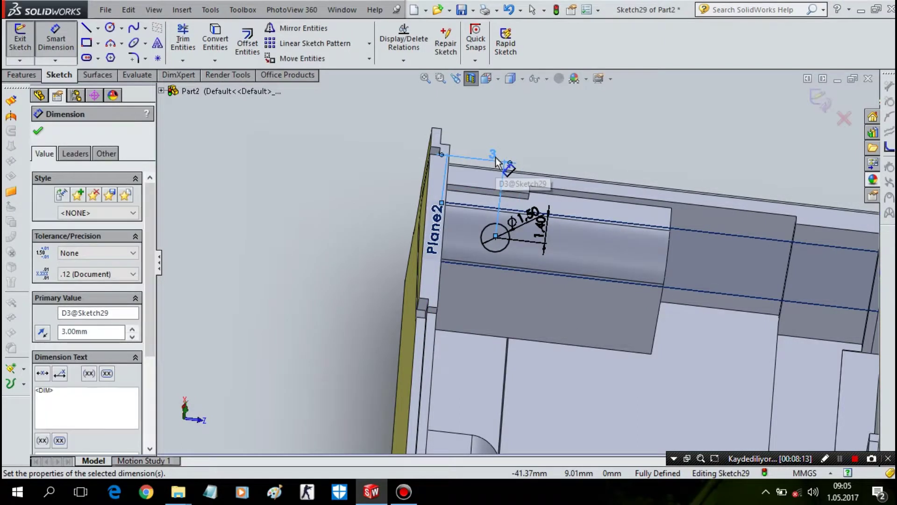
text(2.5)
key(Return)
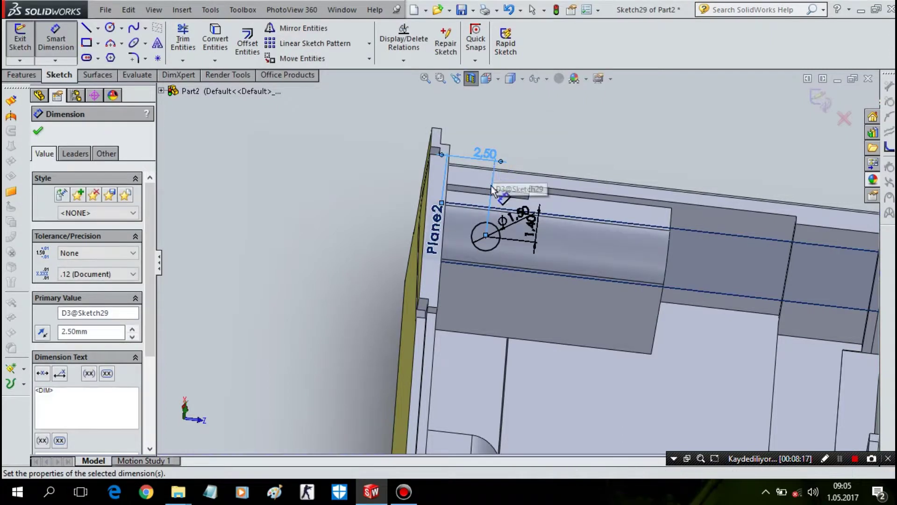
middle_drag(485, 273, 456, 287)
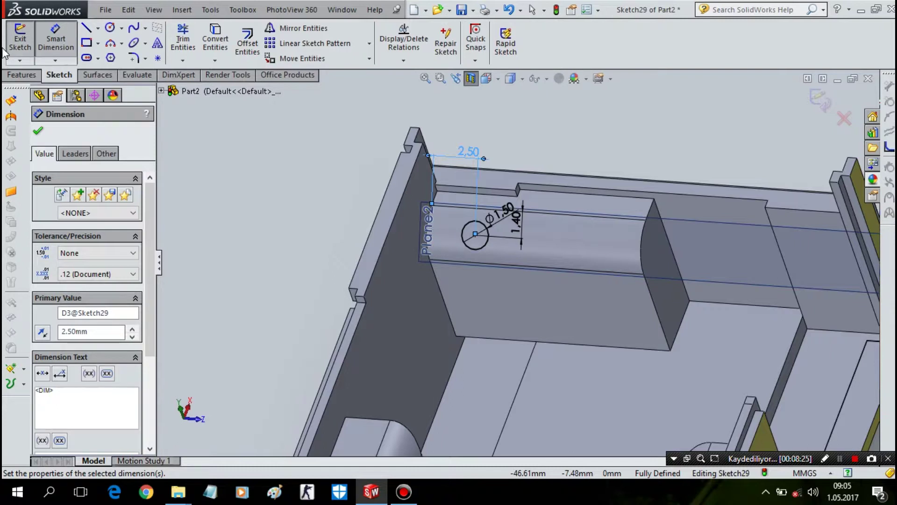
- Extrude the Ø1.50 circle as a 2 mm boss in the reversed direction
click(24, 75)
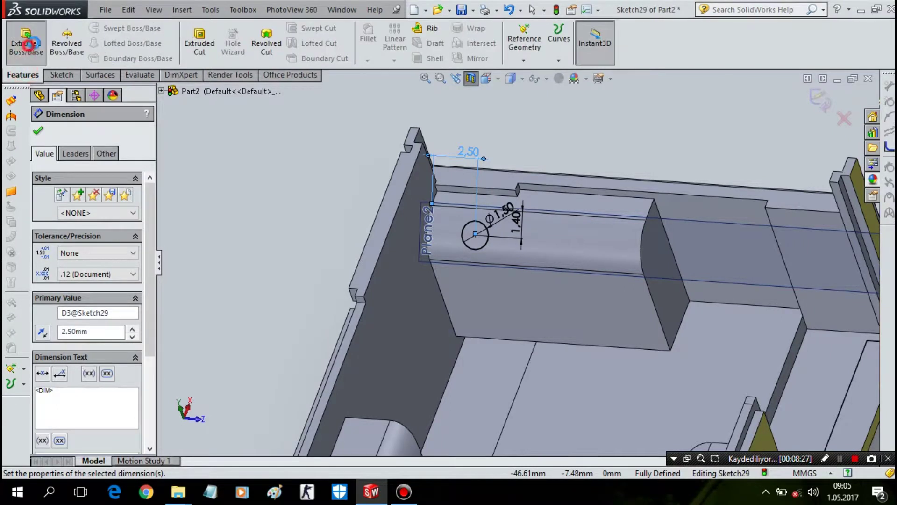
click(26, 42)
middle_drag(467, 262, 522, 260)
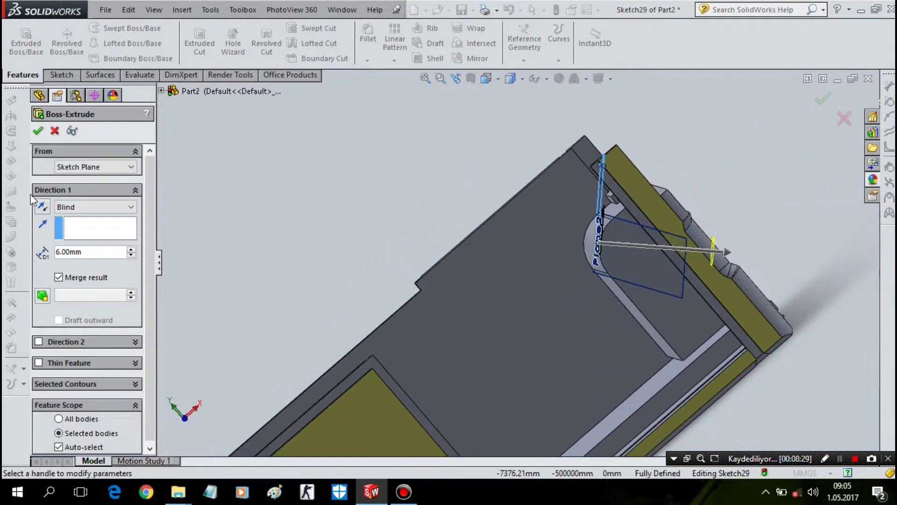
click(42, 207)
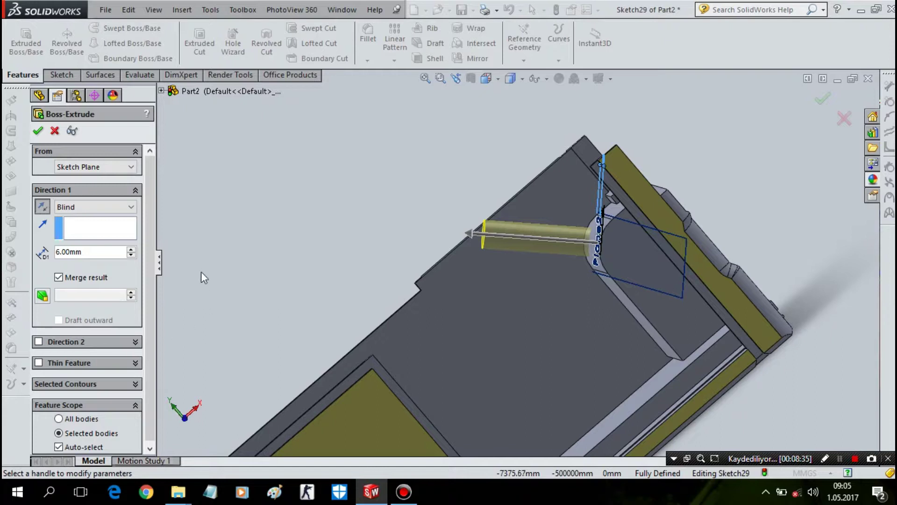
double_click(117, 252)
text(2)
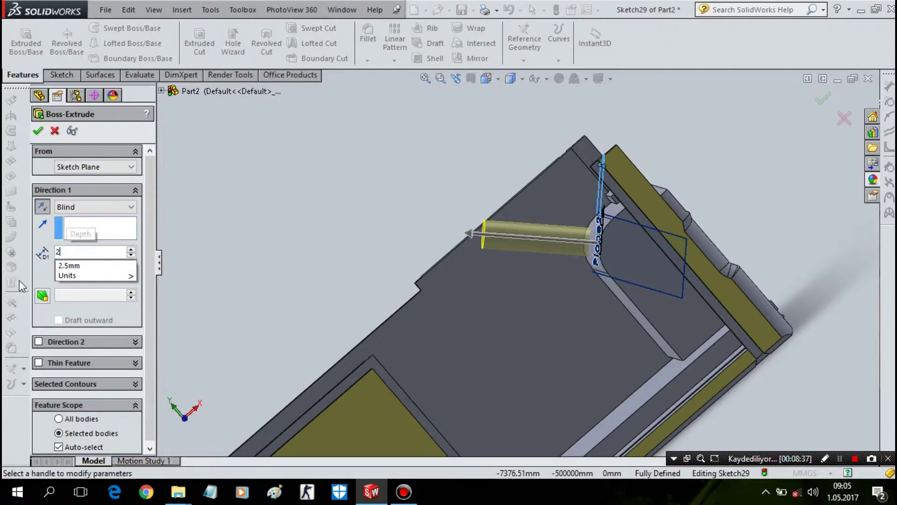
key(Return)
key(Return)
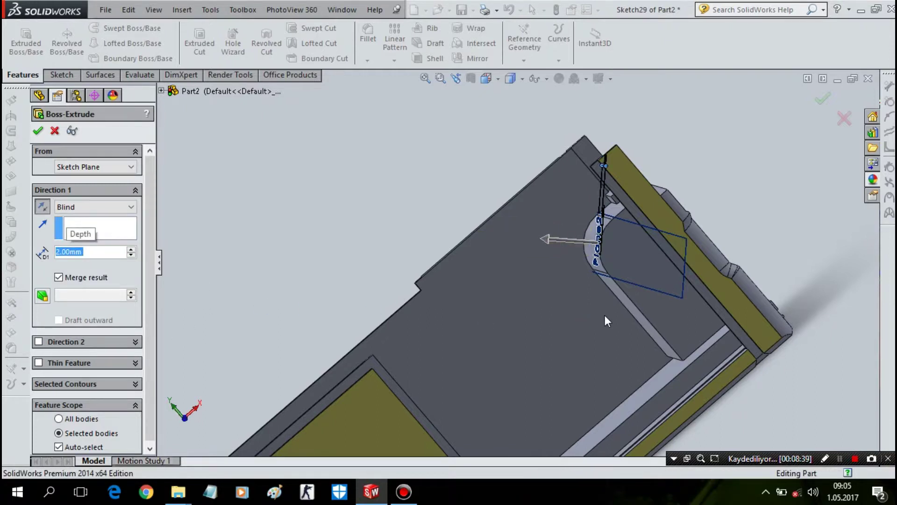
middle_drag(628, 316, 584, 234)
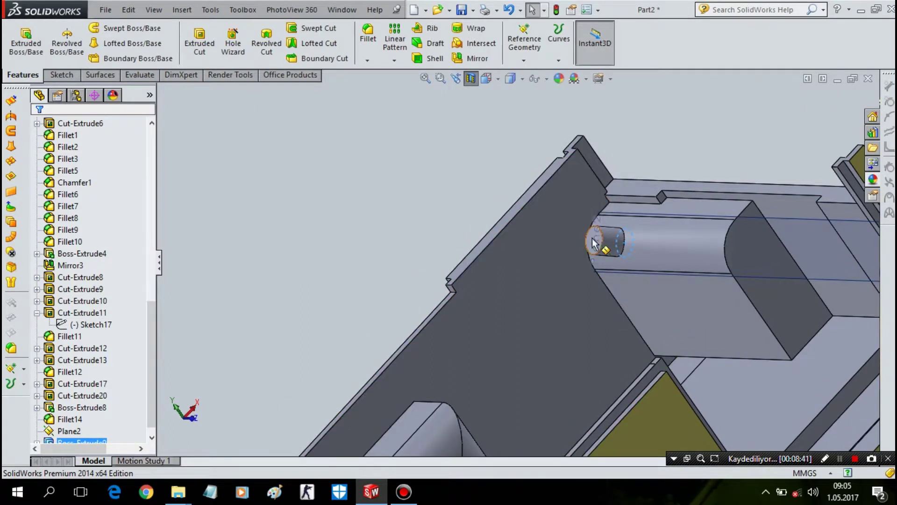
- View Plane2 face-on, zoomed in on the small cylinder's end, to begin Sketch30
scroll(592, 243, down, 3)
scroll(607, 253, down, 2)
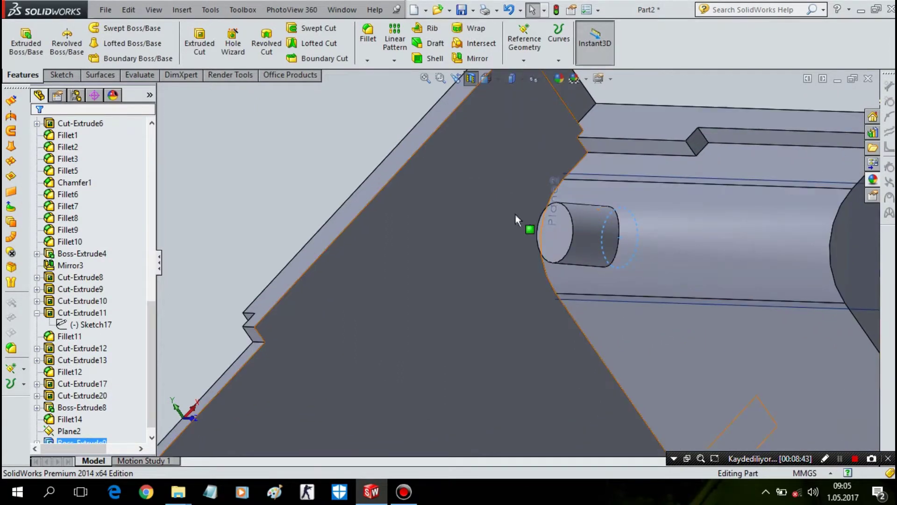
right_click(565, 233)
click(632, 153)
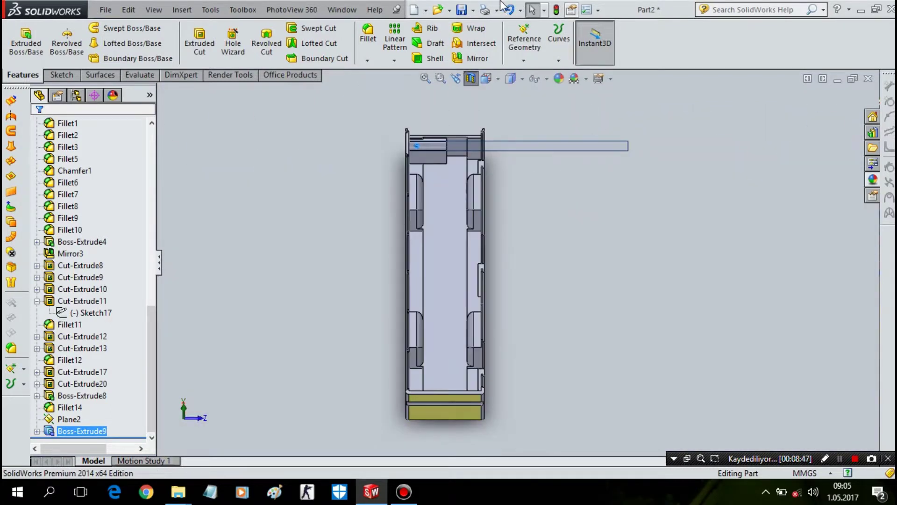
scroll(591, 44, down, 1)
scroll(450, 174, down, 2)
scroll(451, 174, down, 2)
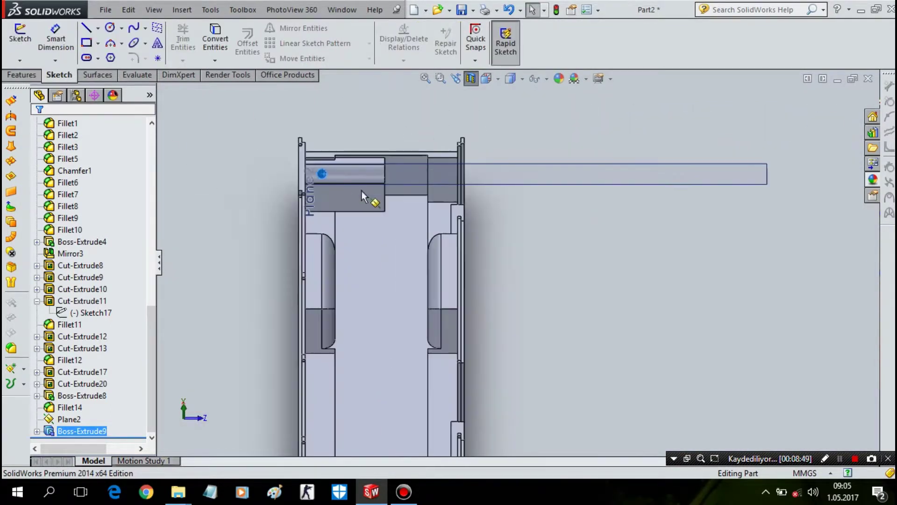
scroll(301, 169, down, 4)
scroll(300, 169, down, 1)
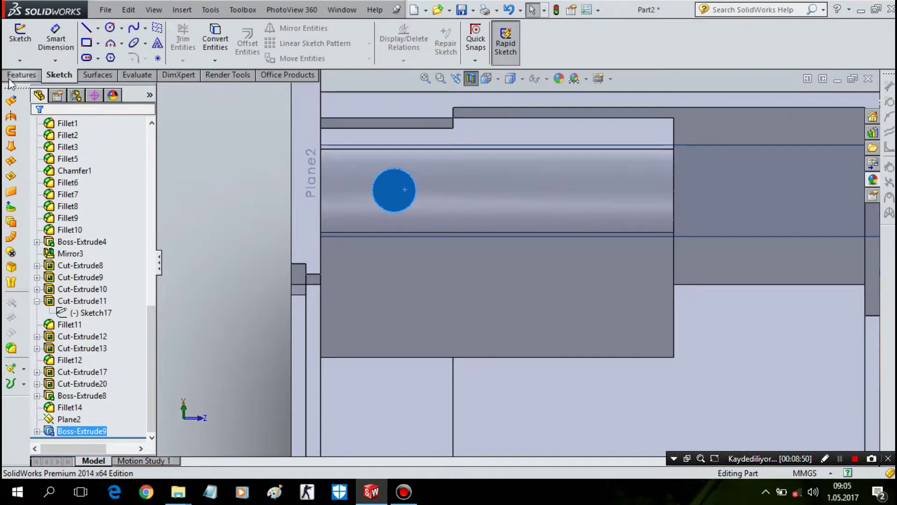
click(112, 29)
scroll(386, 160, down, 2)
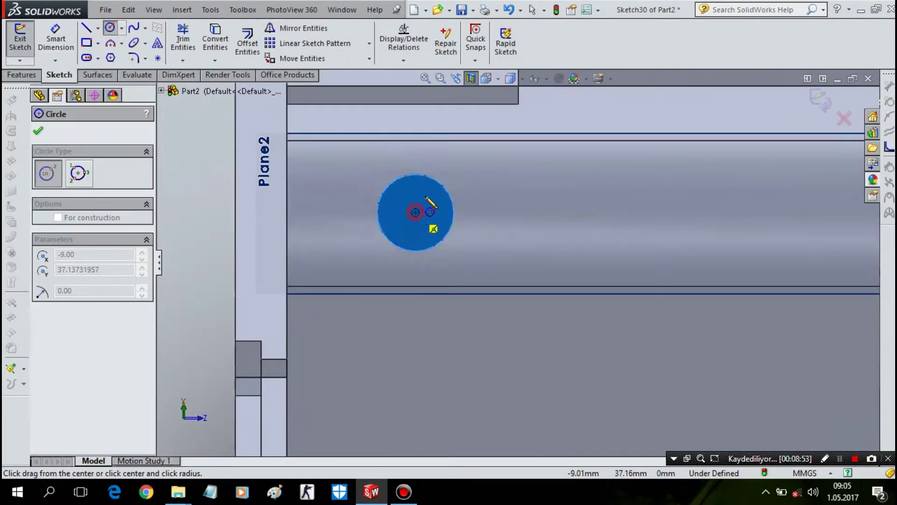
- Draw a Ø3.5 mm circle concentric with the peg and start a boss extrusion
click(414, 212)
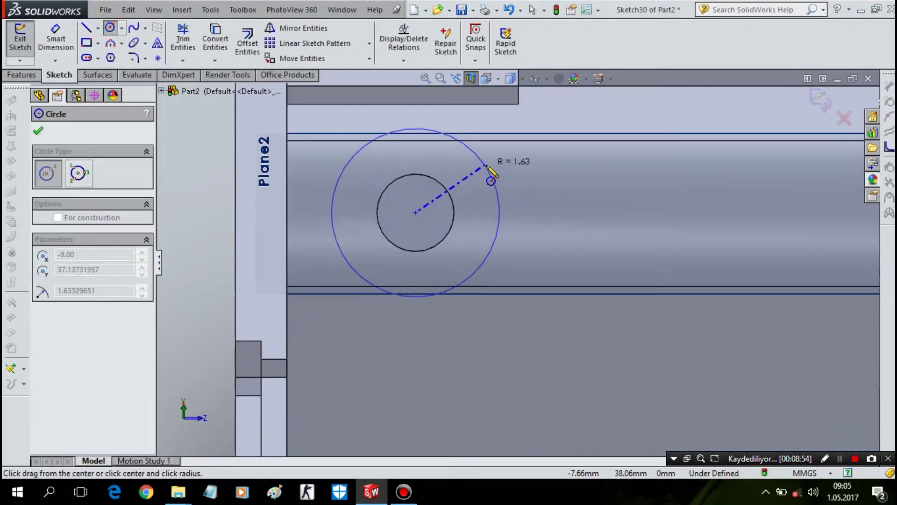
click(508, 212)
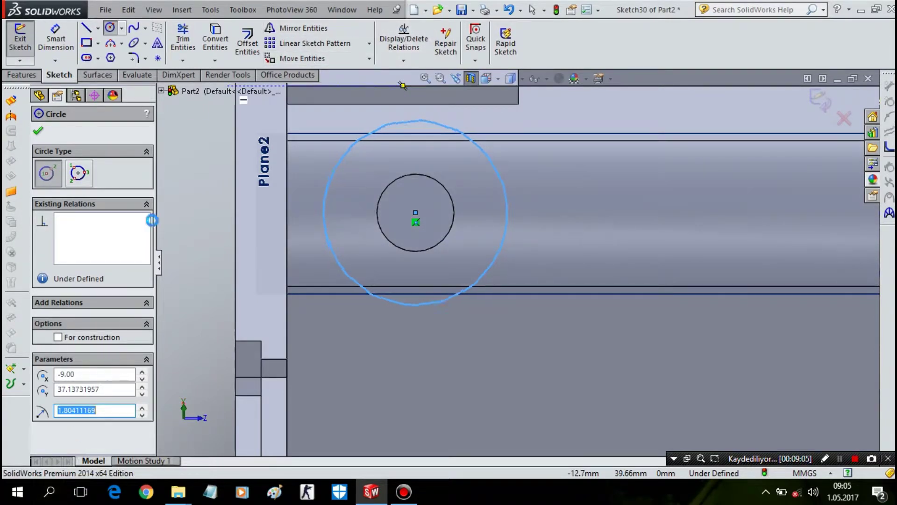
right_drag(426, 150, 402, 85)
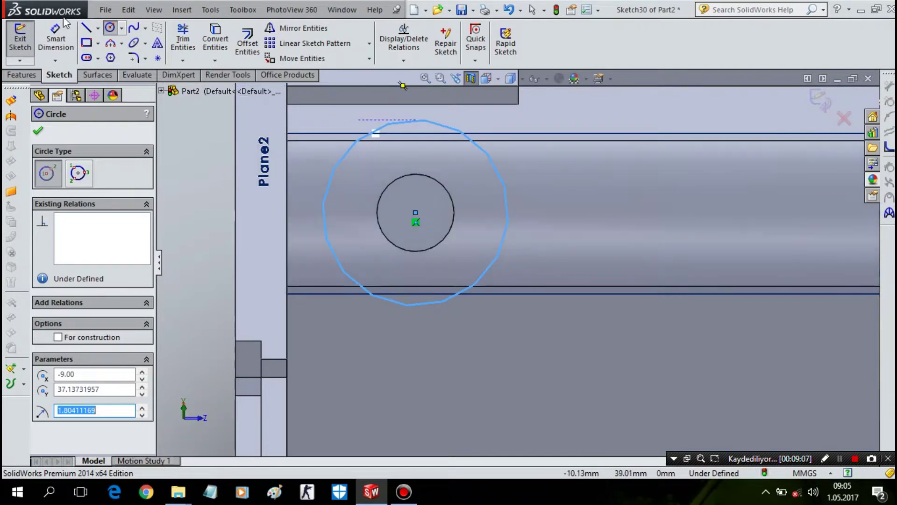
click(488, 162)
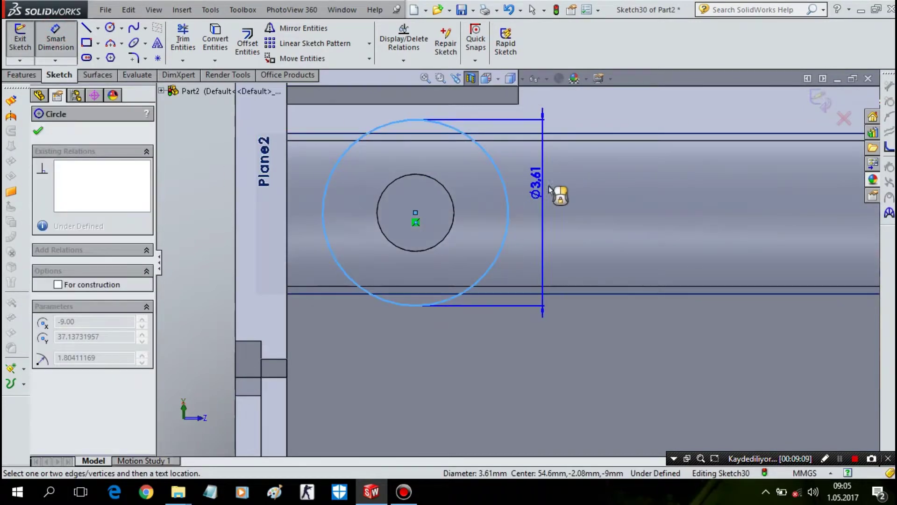
click(563, 205)
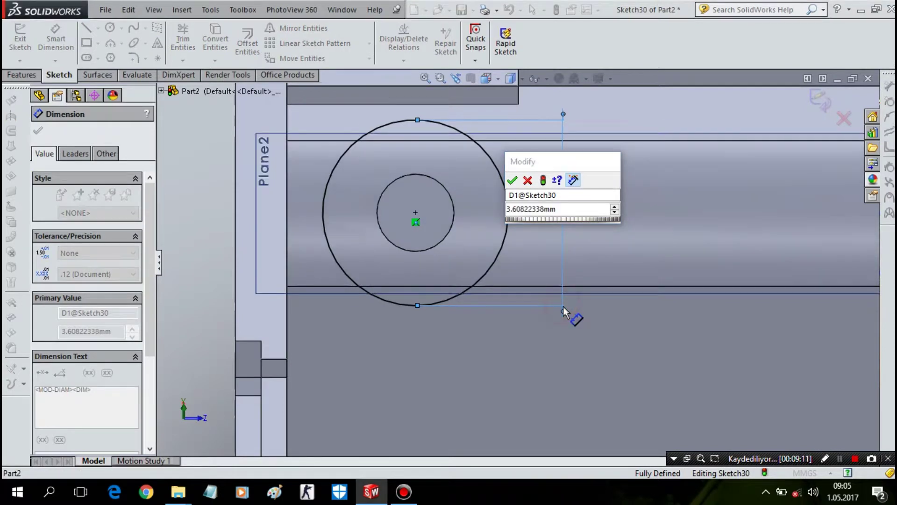
click(587, 209)
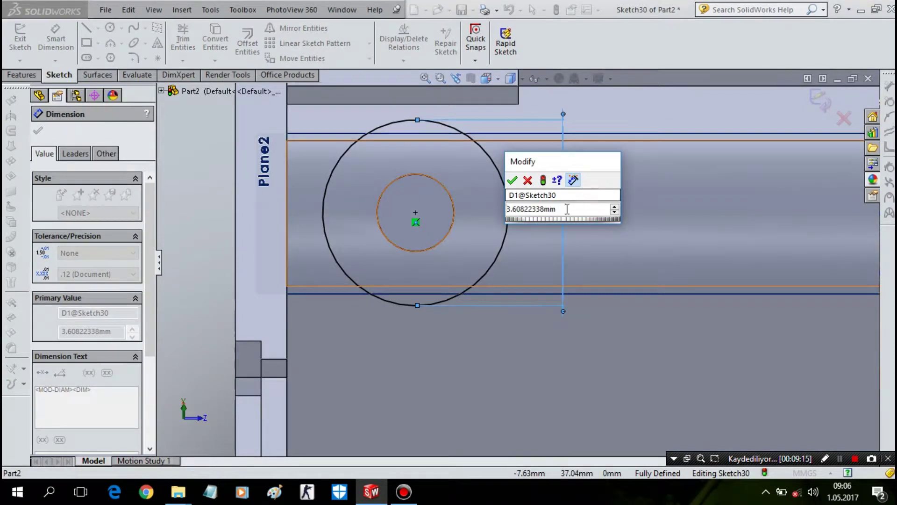
double_click(568, 209)
text(3.5)
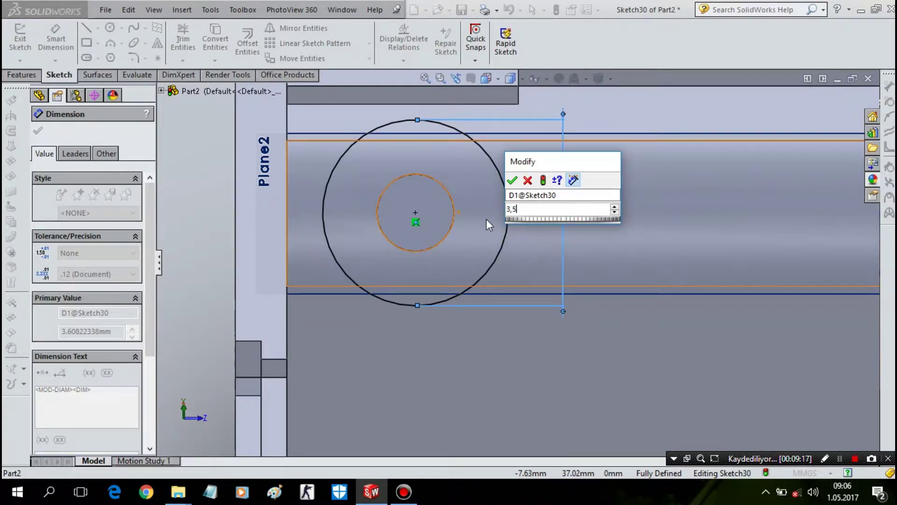
key(Return)
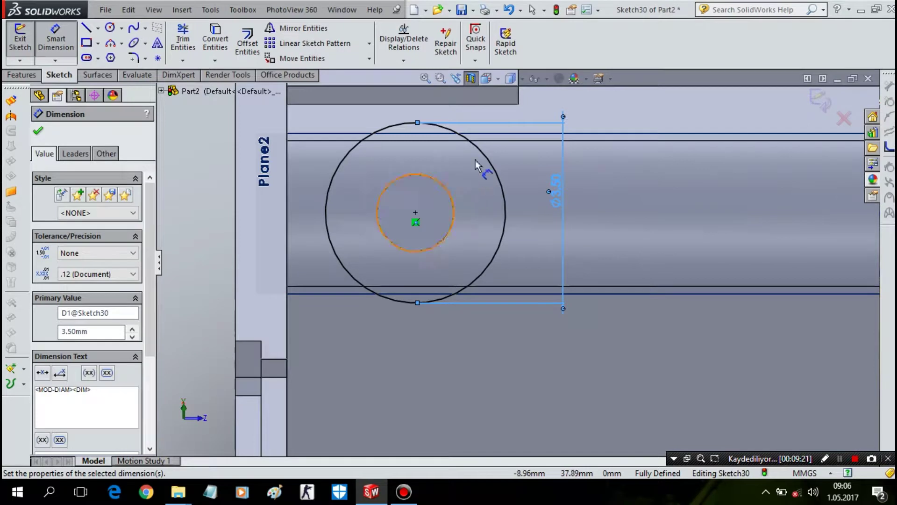
click(19, 75)
click(25, 41)
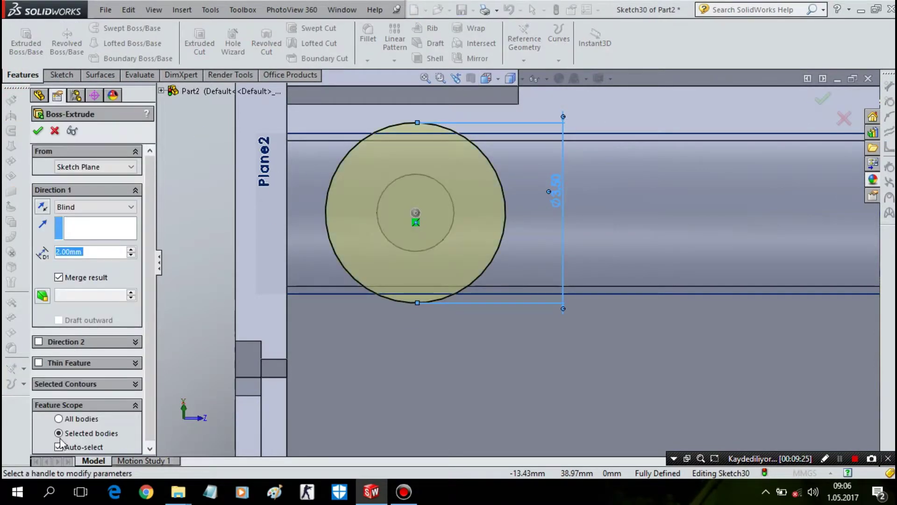
- Enable Thin Feature with a 0.2 mm wall thickness
click(38, 362)
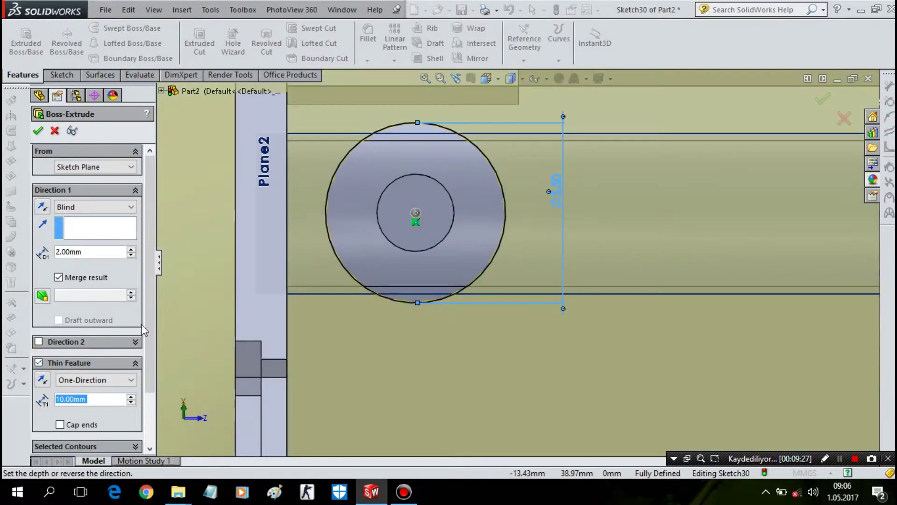
scroll(475, 215, up, 2)
scroll(466, 217, up, 3)
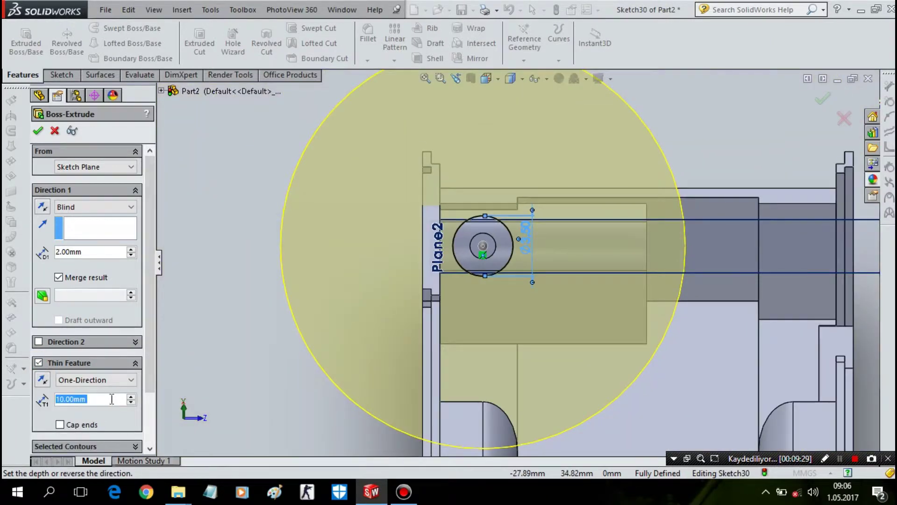
text(1)
key(Return)
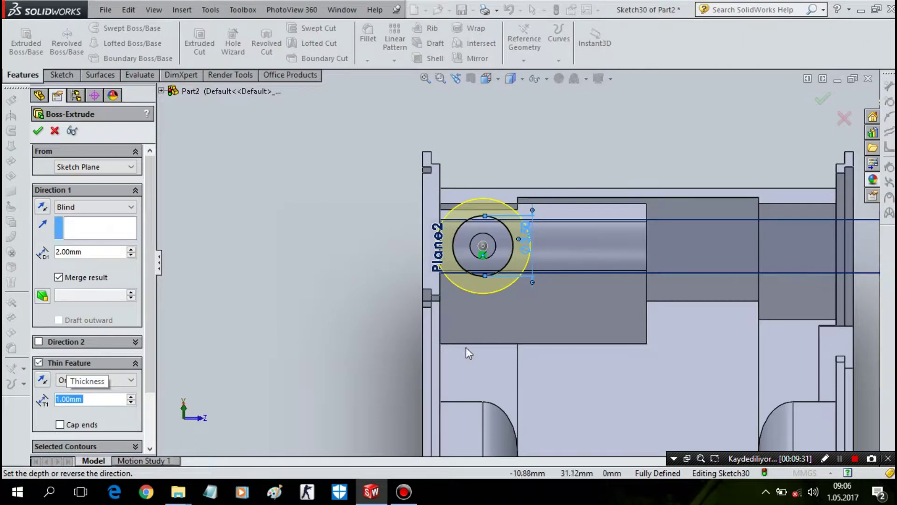
scroll(513, 285, down, 2)
scroll(513, 285, down, 2)
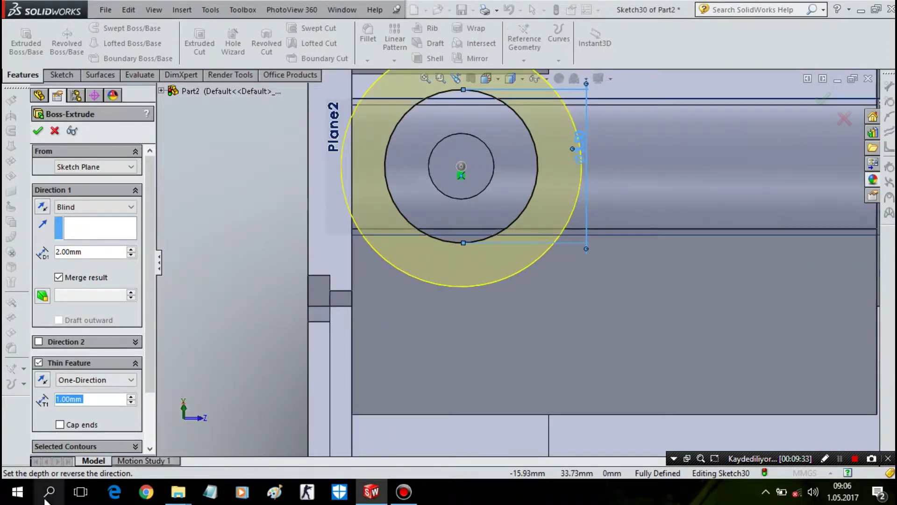
text(0,)
text(5)
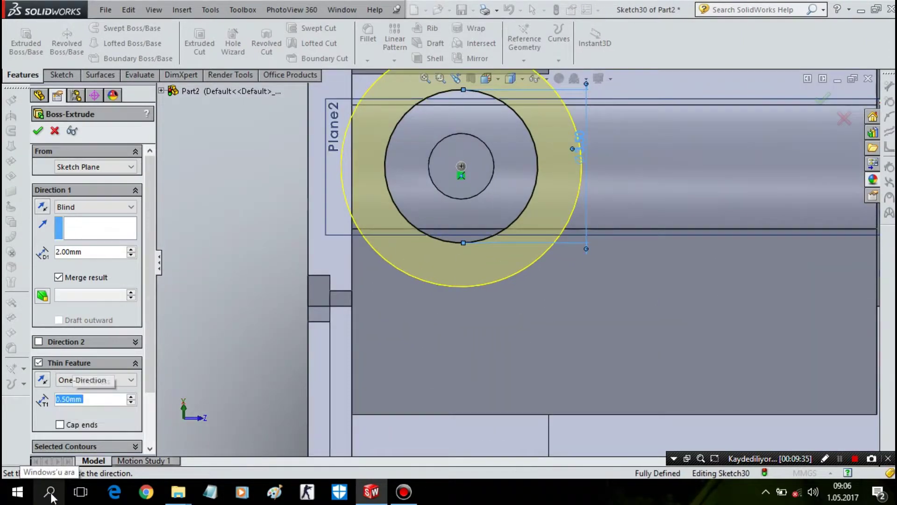
key(Return)
text(0,2)
key(Return)
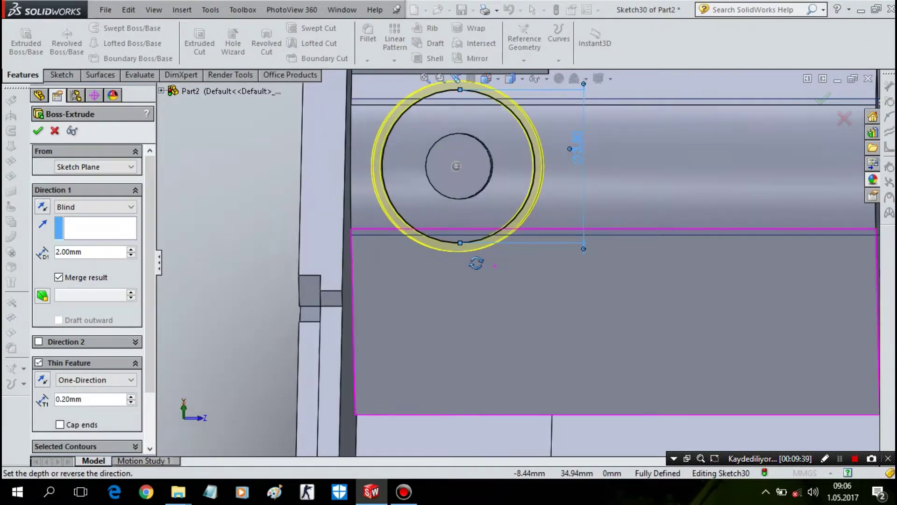
- Set the extrusion depth to 0.2 mm and accept the thin ring
middle_drag(487, 263, 165, 264)
click(91, 251)
text(0,5)
key(Return)
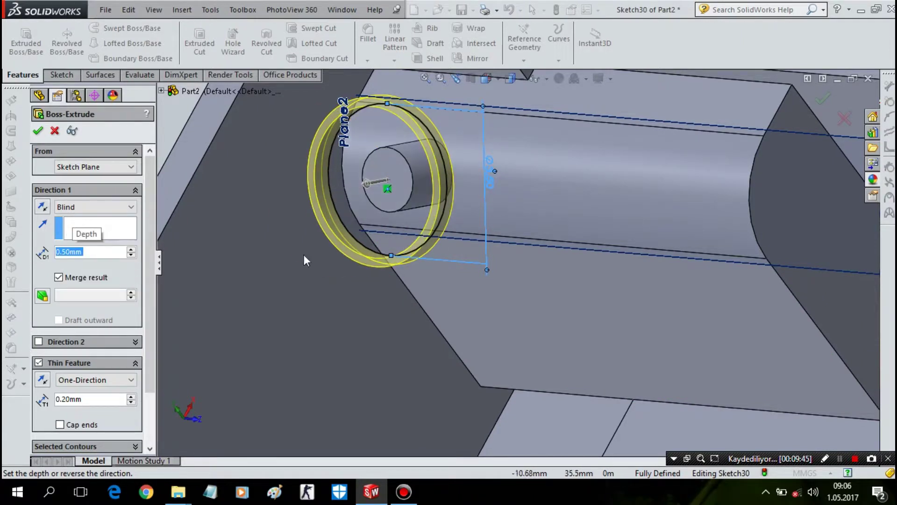
text(,0)
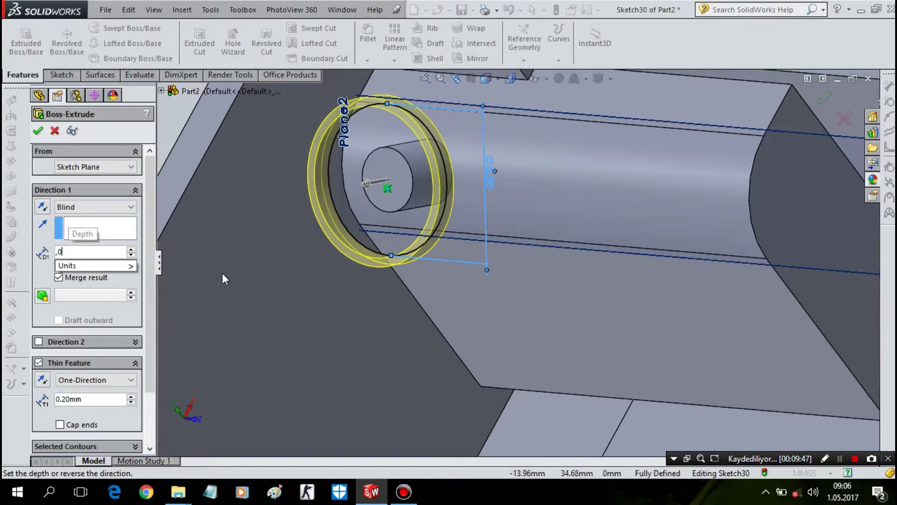
key(BackSpace)
text(2)
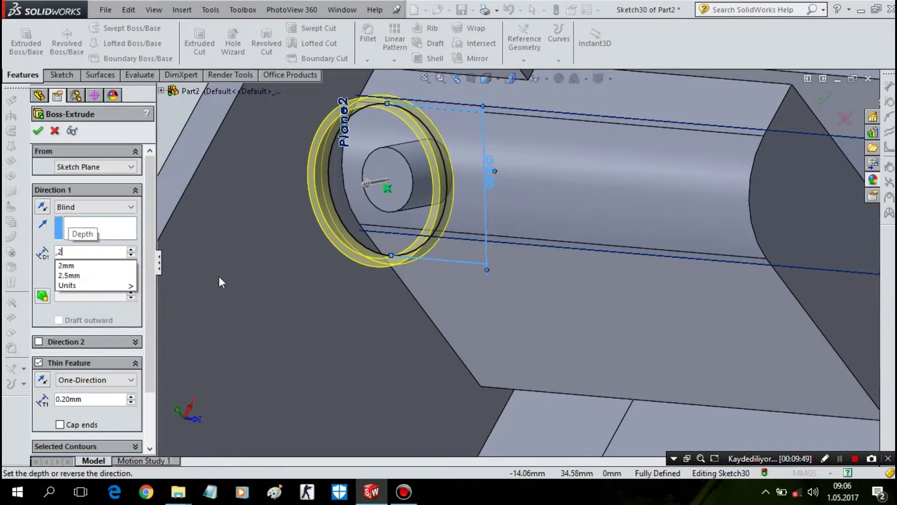
key(Return)
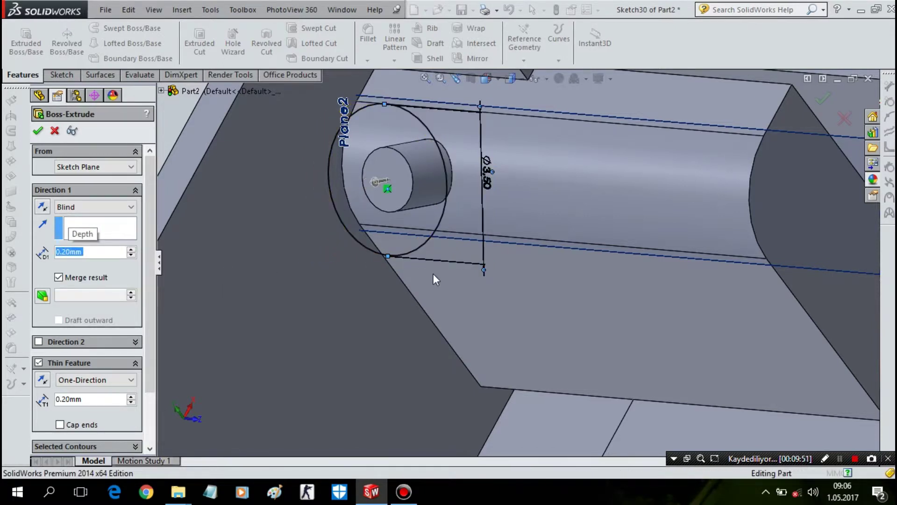
key(Return)
- Inspect the new ring, then show the full bus body without the section view
mouse_move(195, 192)
middle_down()
mouse_move(570, 211)
mouse_move(521, 214)
middle_up()
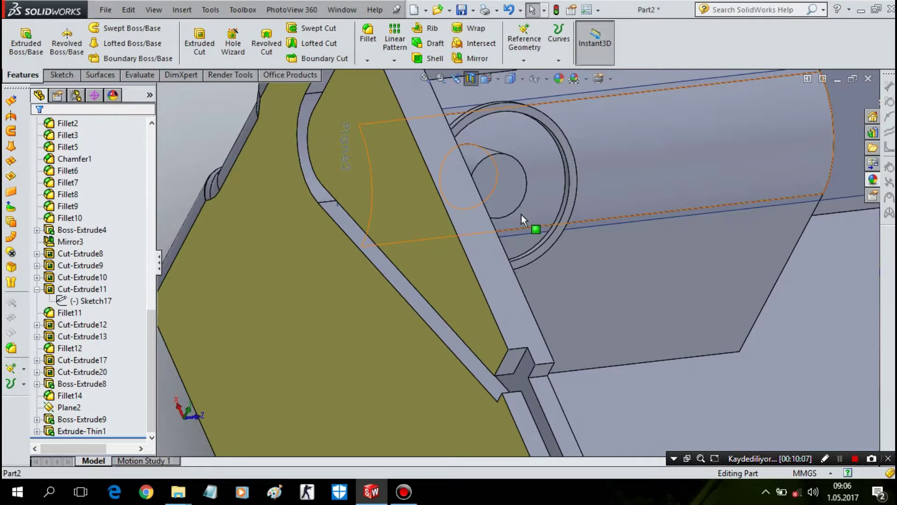
scroll(481, 402, up, 3)
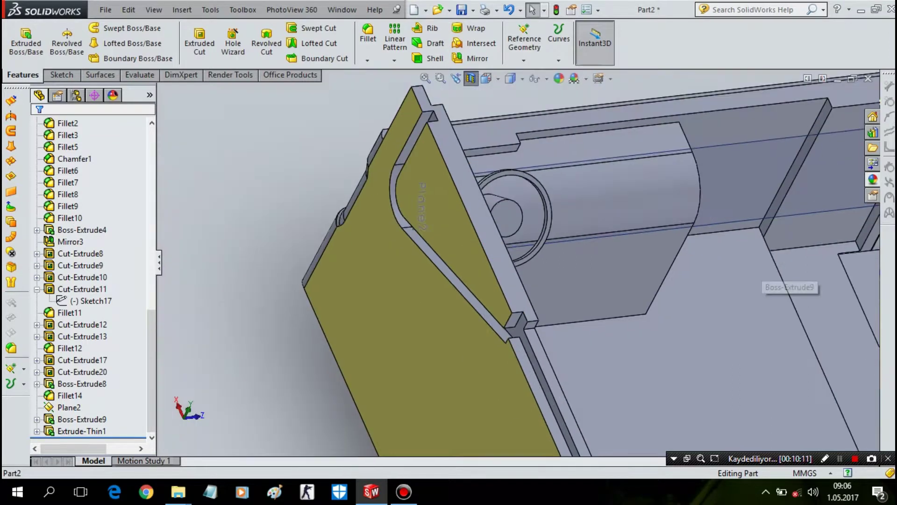
click(470, 80)
mouse_move(549, 158)
middle_down()
mouse_move(660, 186)
mouse_move(592, 342)
middle_up()
scroll(660, 186, up, 3)
scroll(592, 342, down, 3)
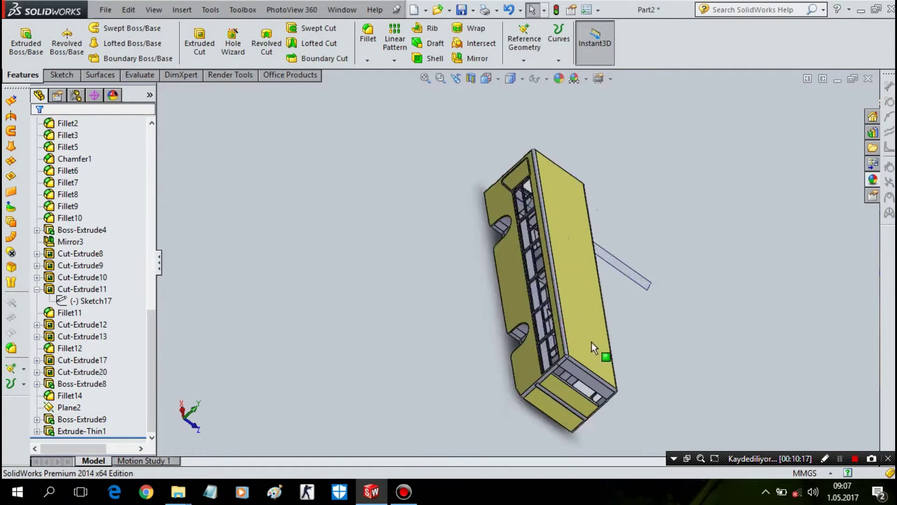
scroll(654, 261, down, 3)
scroll(690, 186, down, 2)
right_click(537, 269)
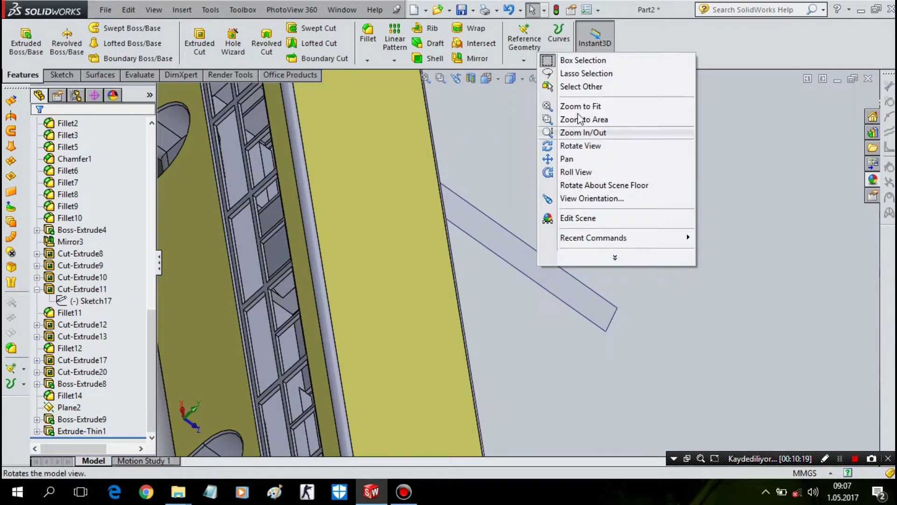
right_click(474, 225)
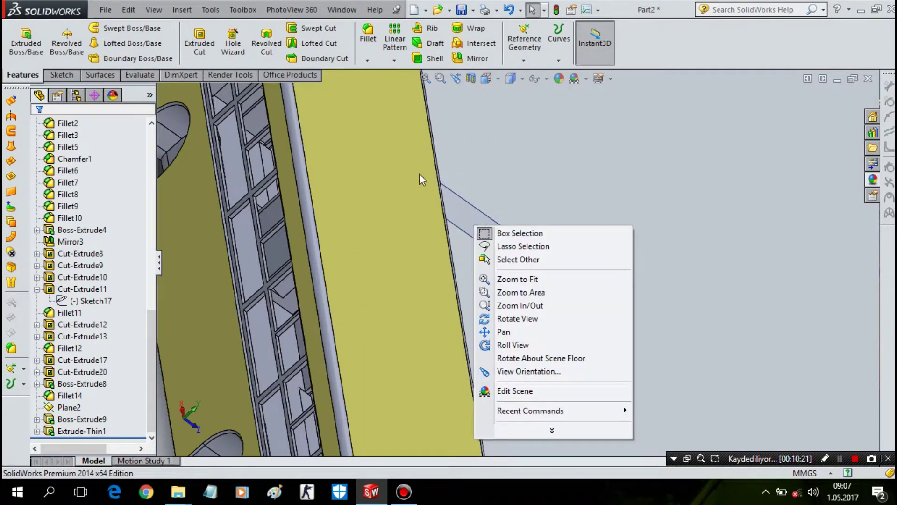
- Hide the Plane2 reference plane
middle_drag(419, 174, 375, 53)
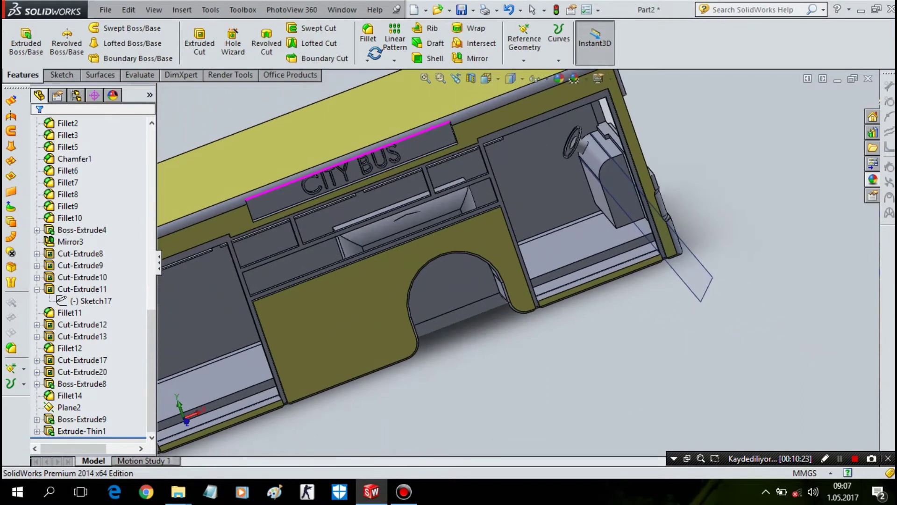
scroll(533, 145, down, 3)
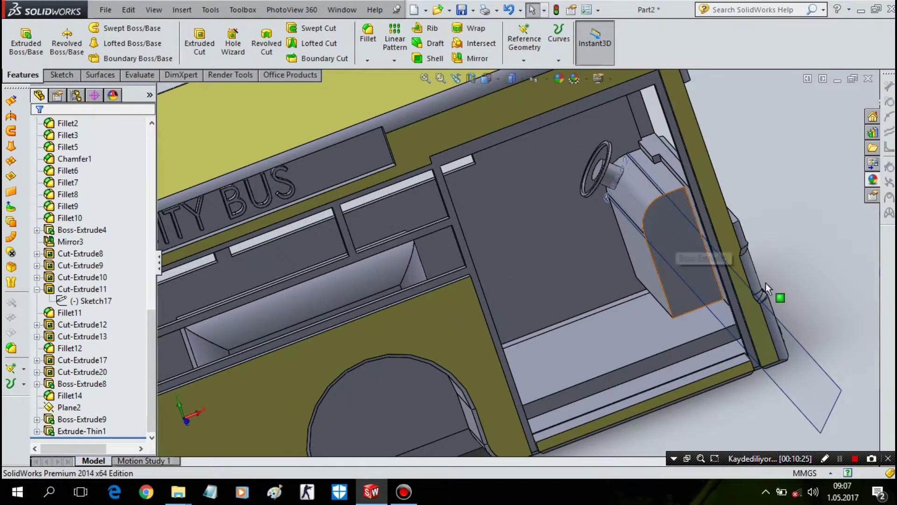
right_click(810, 357)
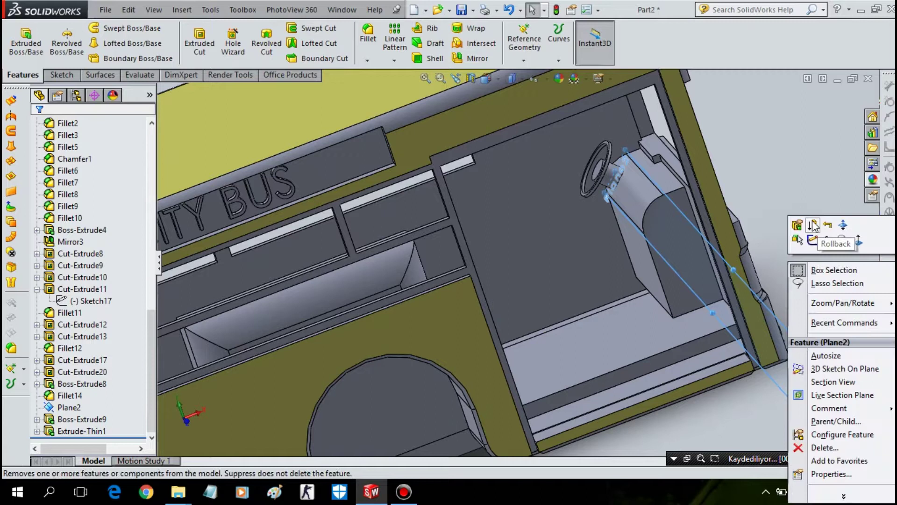
click(824, 242)
scroll(712, 288, up, 3)
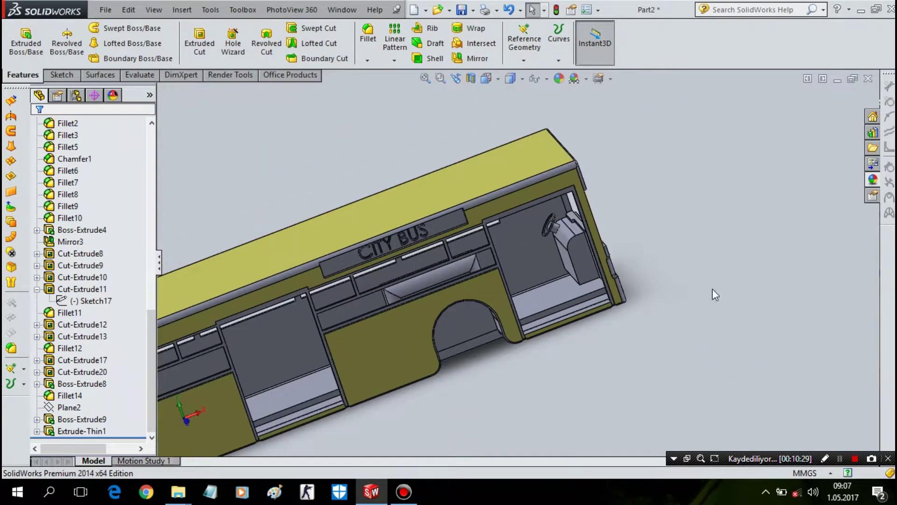
scroll(380, 349, up, 2)
scroll(381, 349, up, 2)
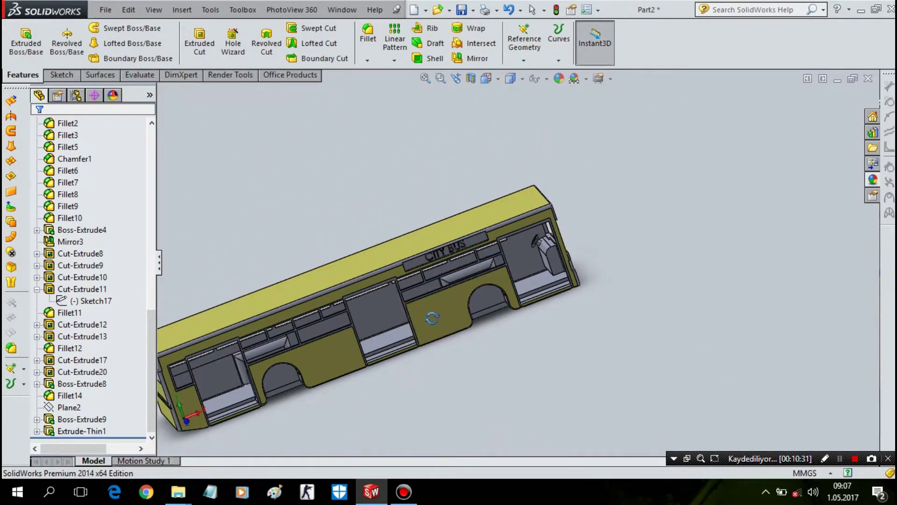
- Orbit to a side view and bring up the wheel-arch face's options
middle_drag(424, 338, 536, 280)
scroll(582, 291, down, 3)
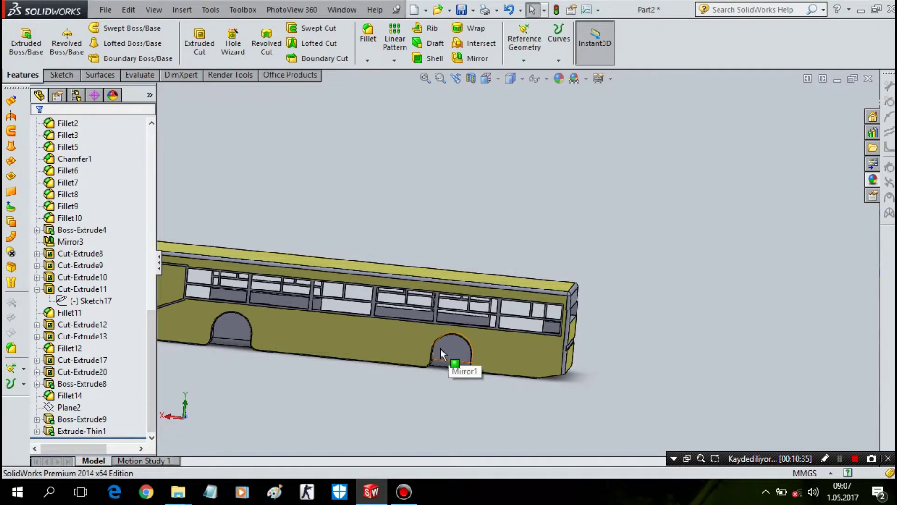
middle_drag(417, 358, 239, 330)
right_click(246, 329)
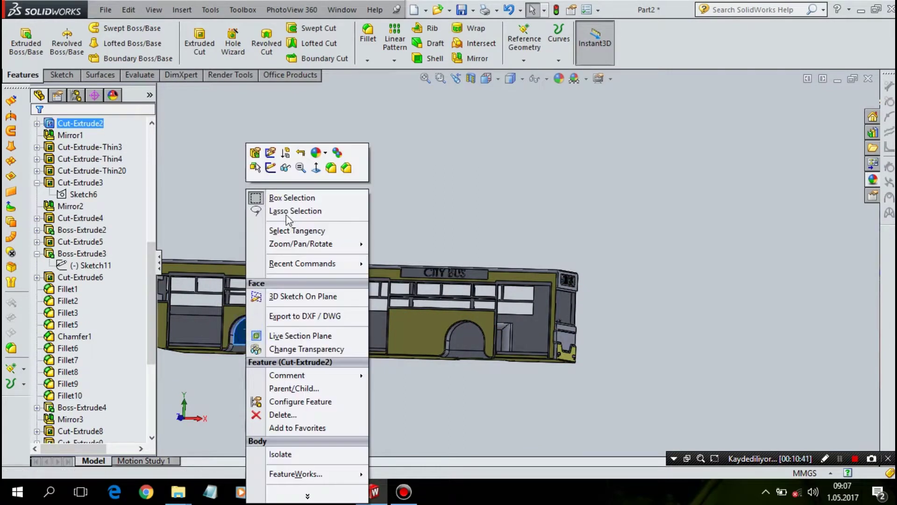
- Start a sketch on the wheel-arch face, viewed straight on, with a circle in the left arch
click(316, 167)
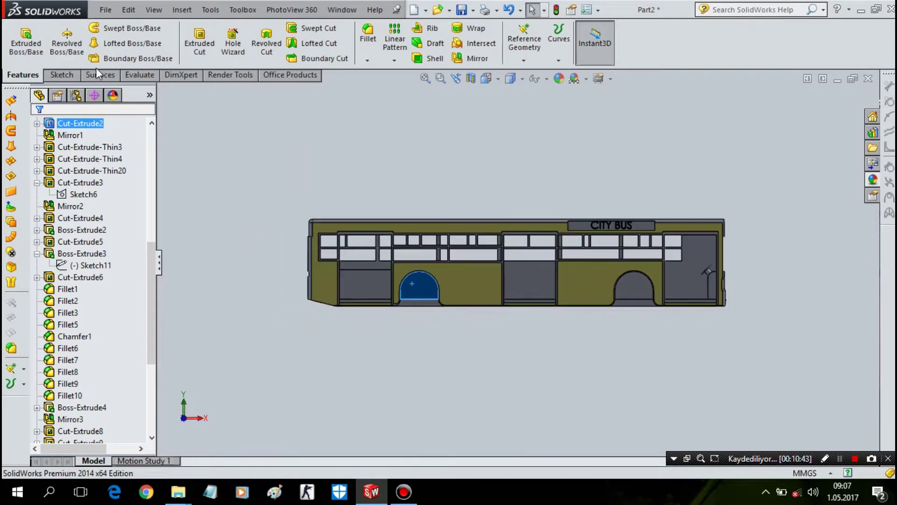
click(60, 76)
click(19, 42)
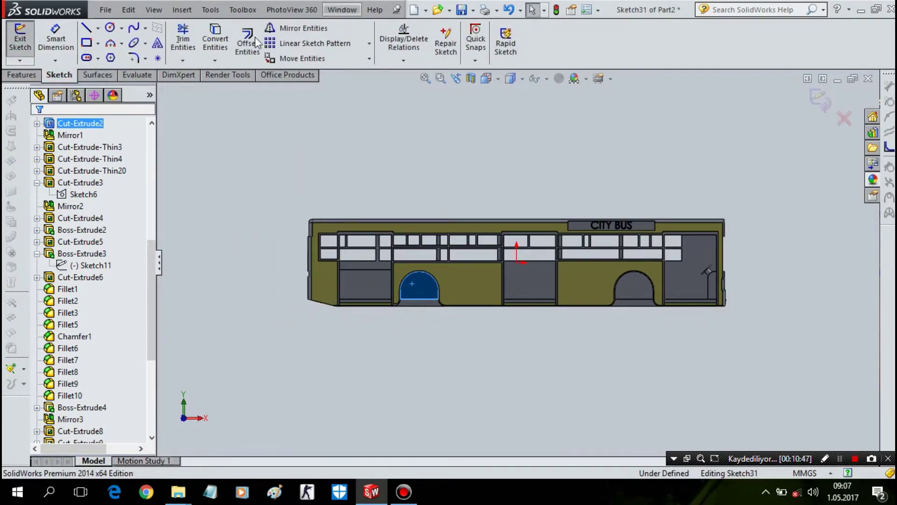
click(111, 28)
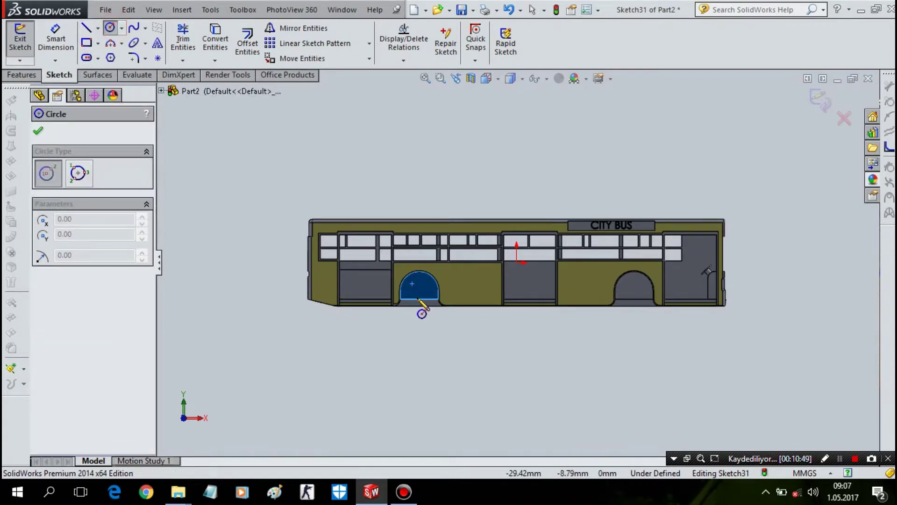
scroll(418, 309, down, 4)
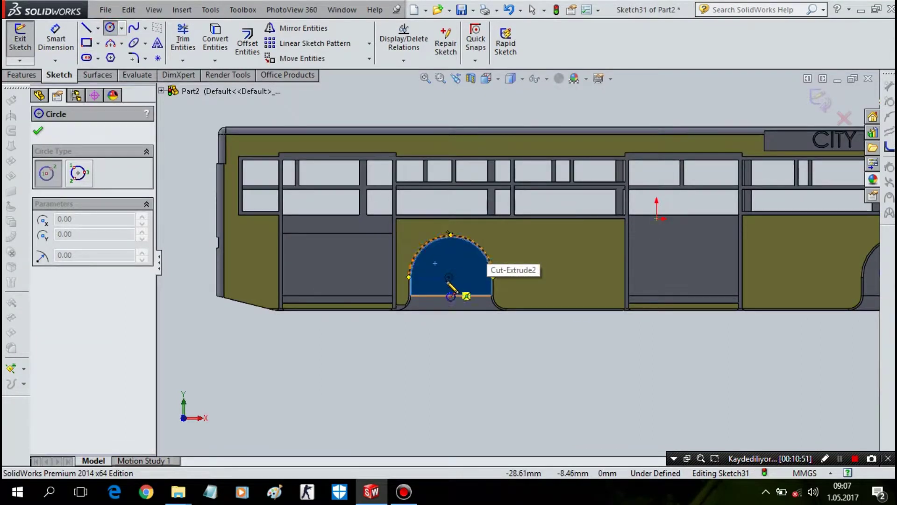
click(452, 277)
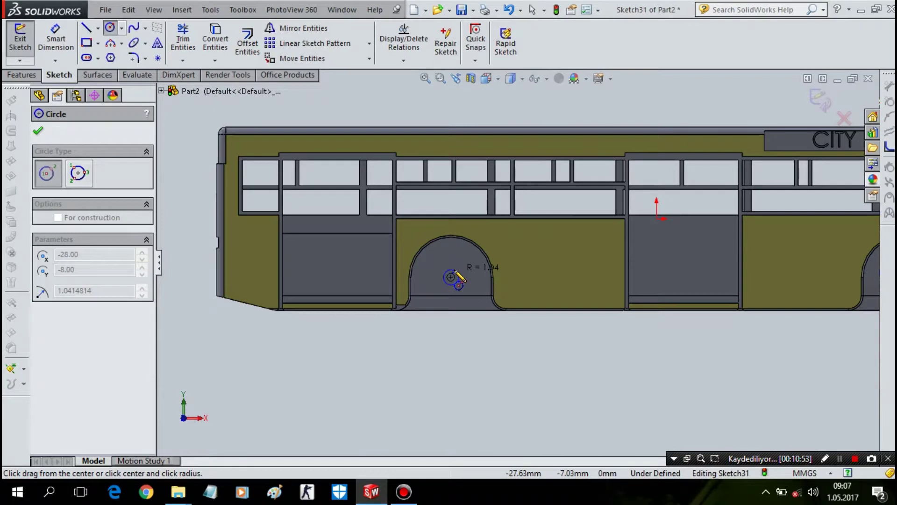
click(459, 282)
key(d)
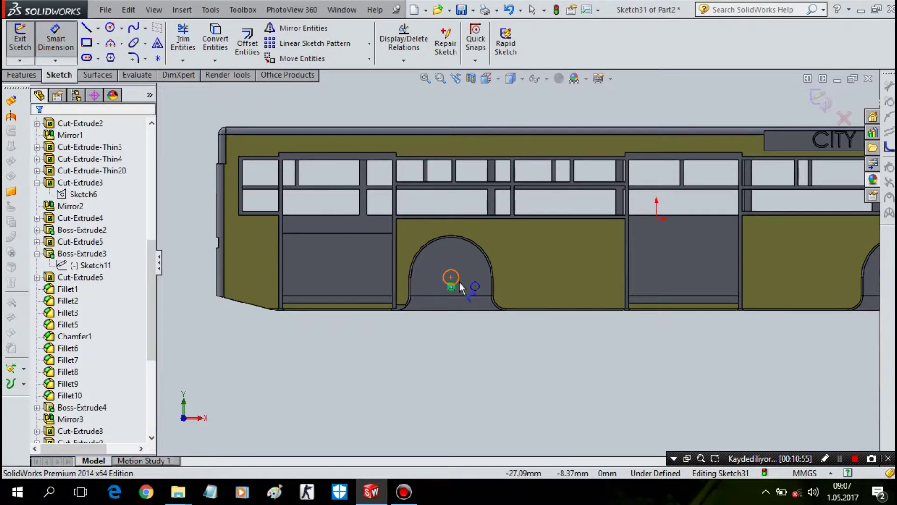
- Dimension the circle's diameter, first entered as 0.15 mm
click(461, 285)
click(511, 382)
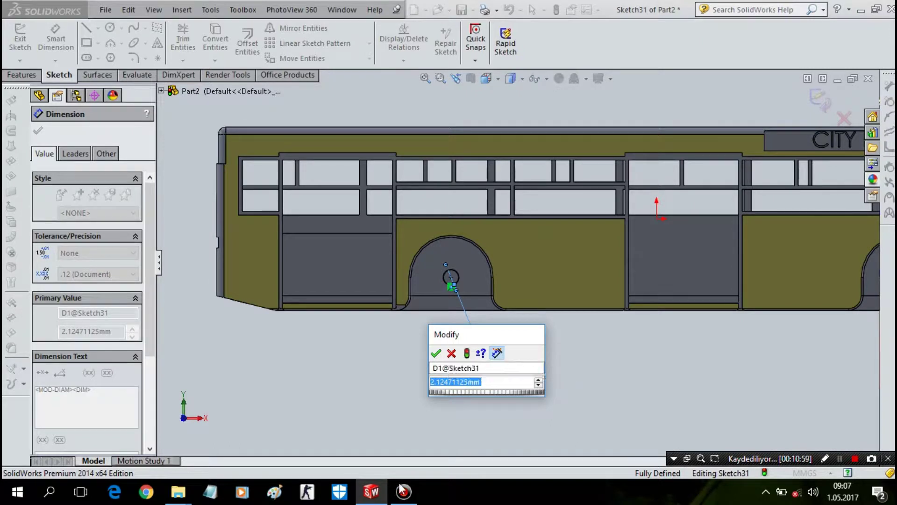
text(0,15)
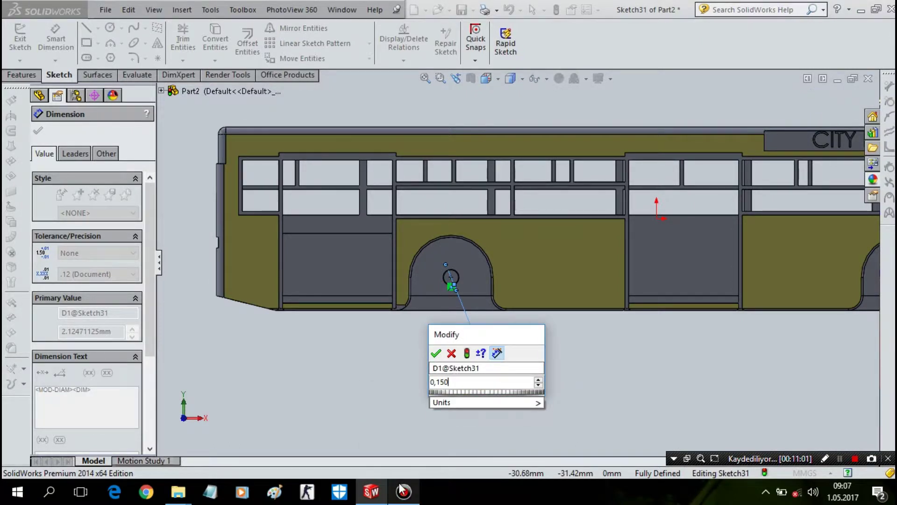
key(Return)
scroll(468, 271, down, 3)
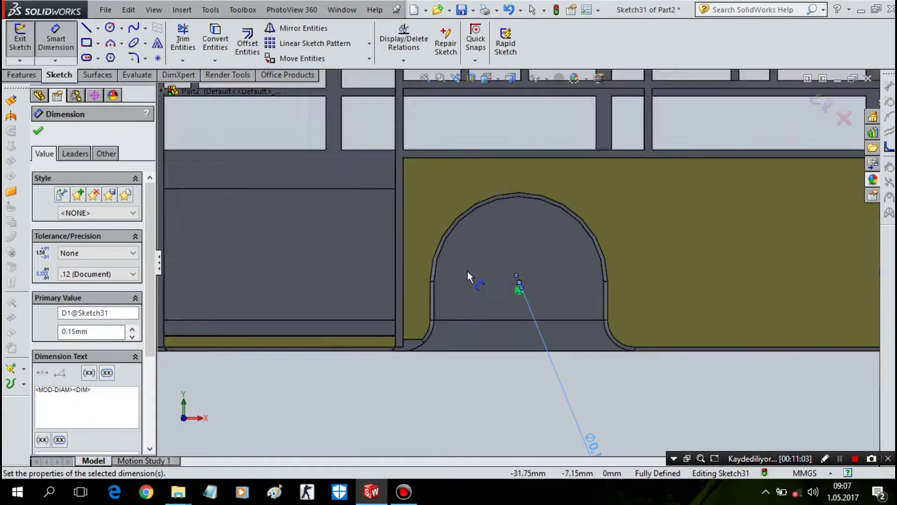
scroll(539, 298, down, 3)
scroll(514, 307, up, 2)
scroll(571, 395, up, 3)
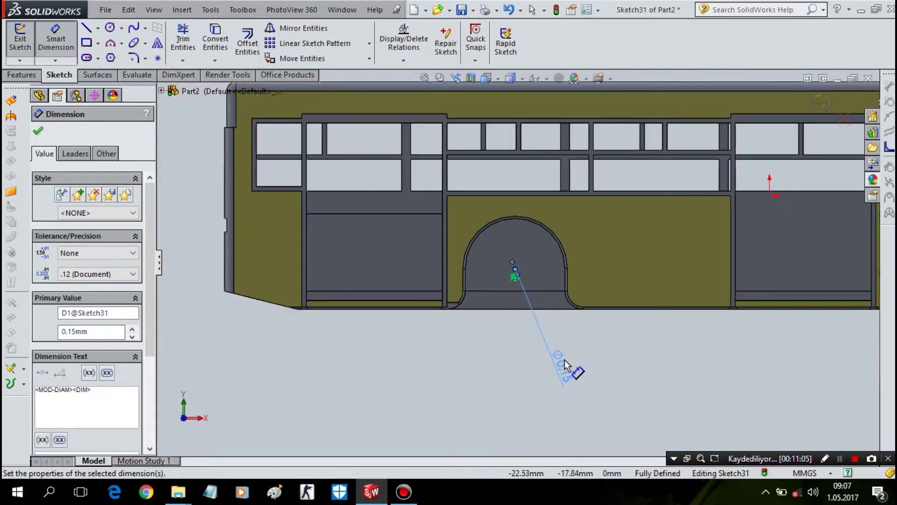
- Correct the circle's diameter to 1.5 mm so the sketch is fully defined
double_click(566, 363)
text(1,5)
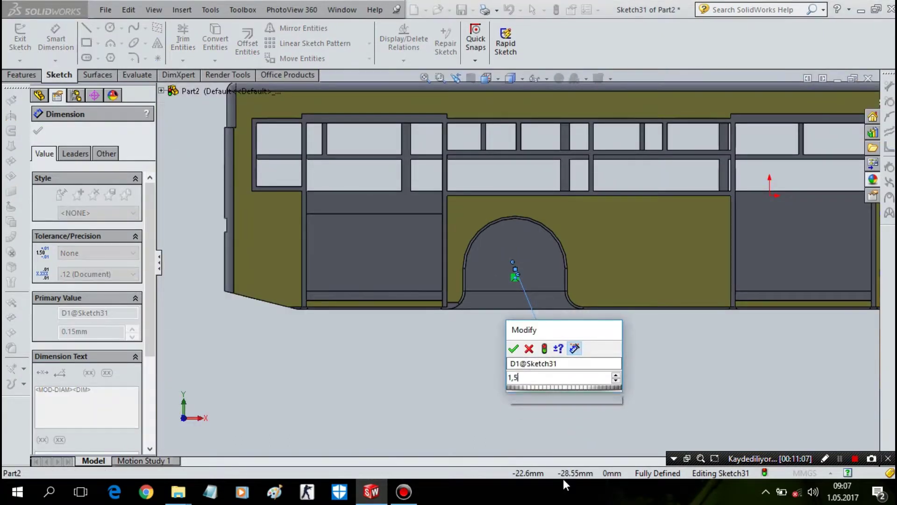
key(Return)
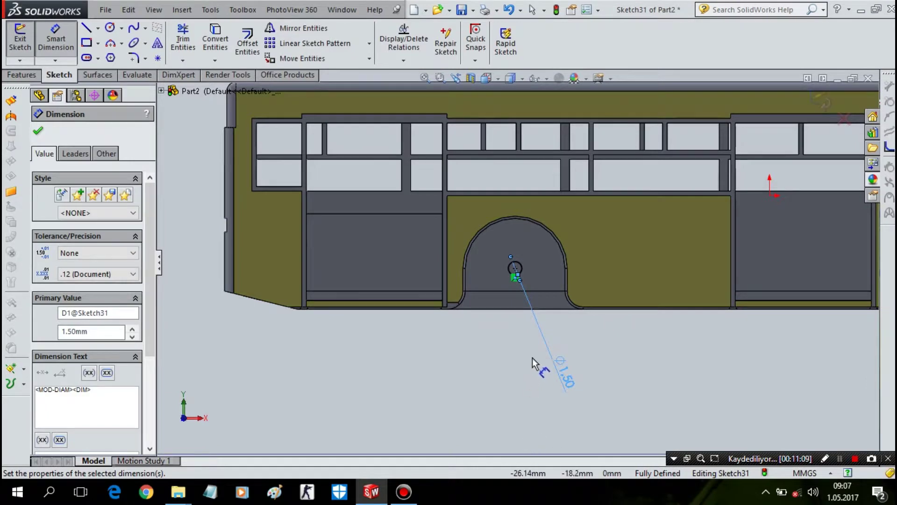
scroll(519, 333, up, 3)
scroll(680, 343, up, 2)
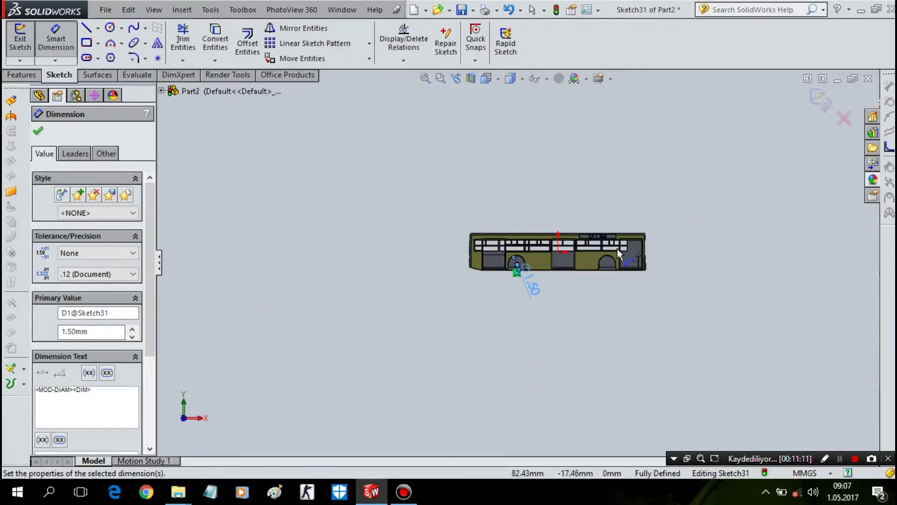
scroll(519, 259, down, 3)
scroll(519, 258, down, 2)
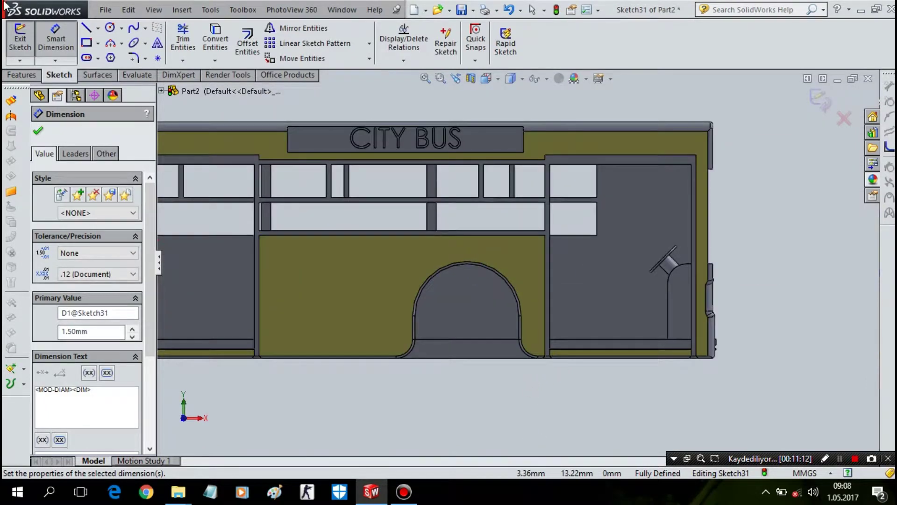
- Draw a second circle inside the other wheel arch
click(109, 27)
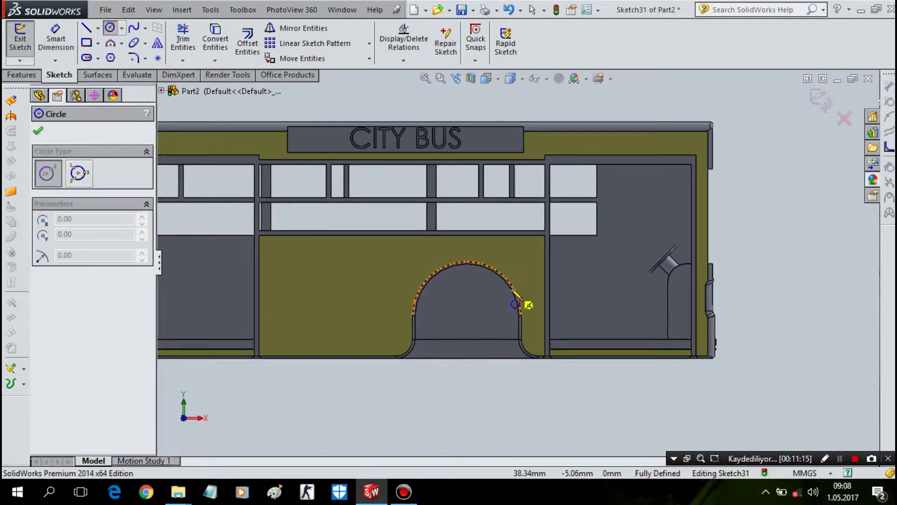
click(467, 315)
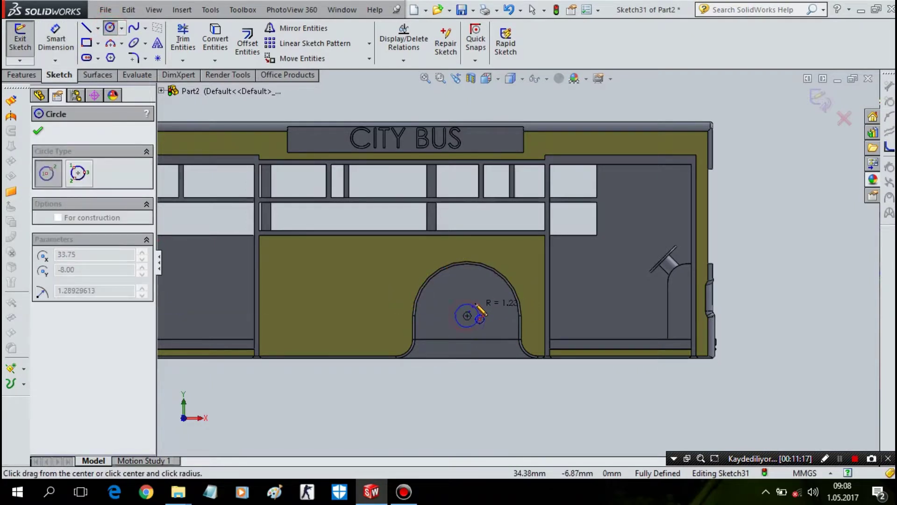
click(51, 35)
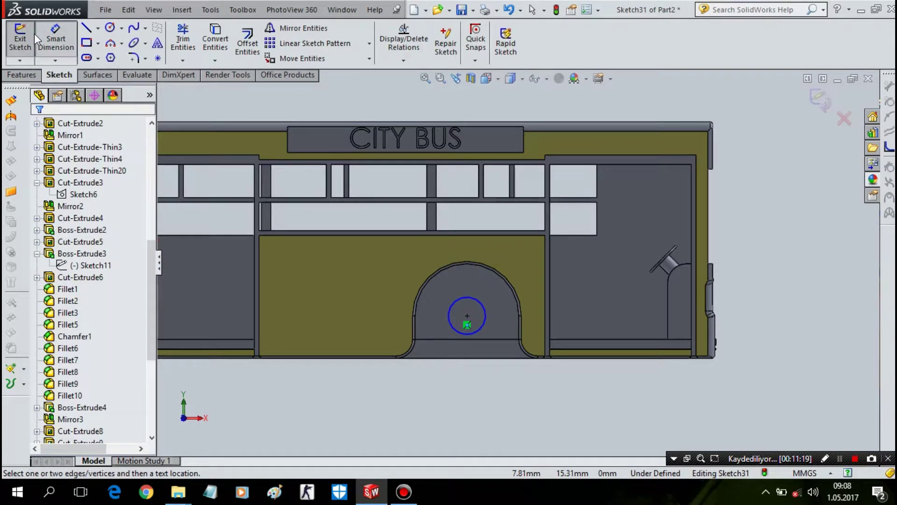
key(Escape)
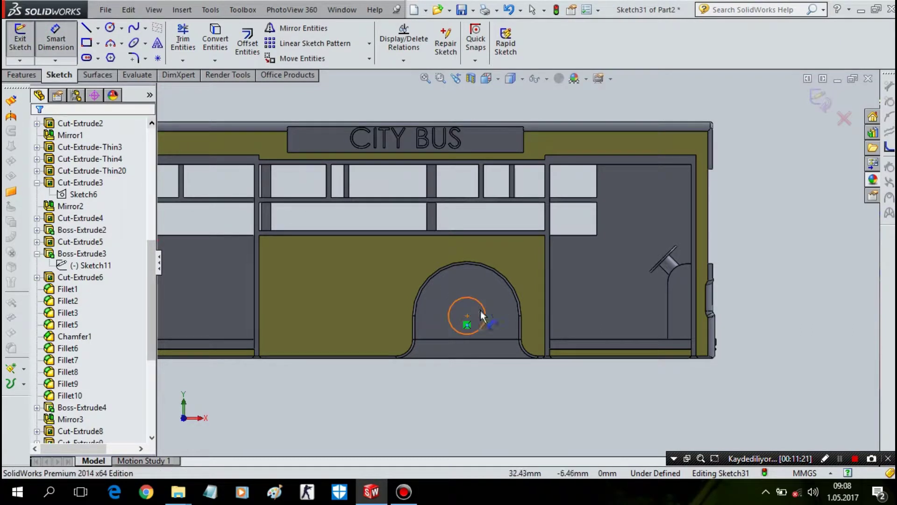
- Dimension the second circle to 1.5 mm diameter and begin an Extruded Boss/Base of the sketch
click(489, 319)
click(500, 393)
text(10)
key(BackSpace)
key(BackSpace)
text(1.5)
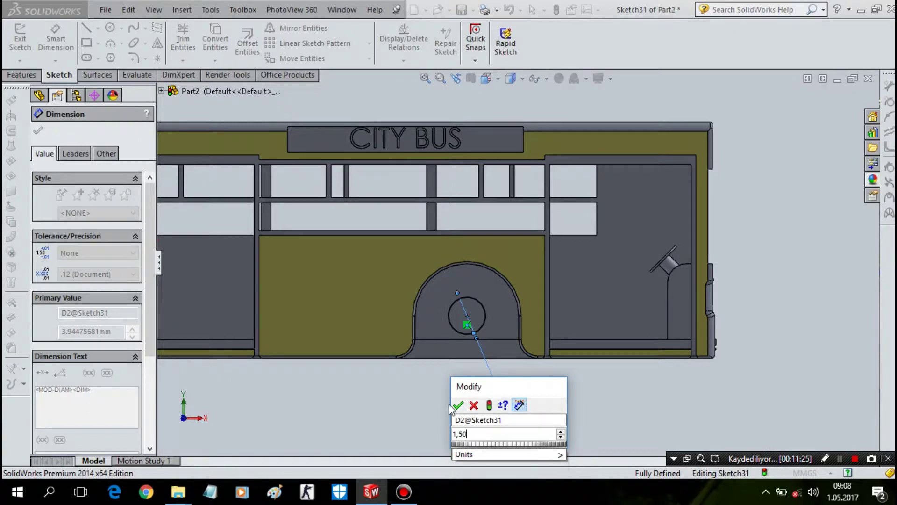
key(Return)
click(25, 76)
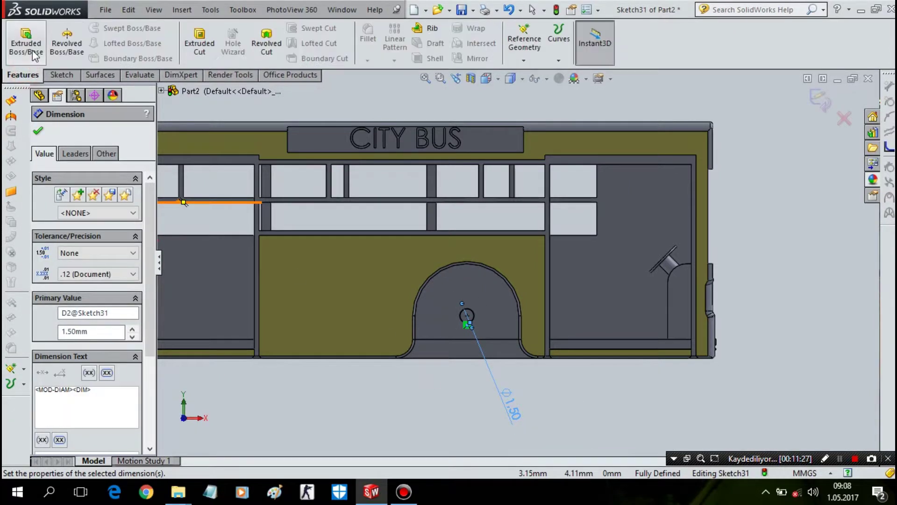
click(29, 47)
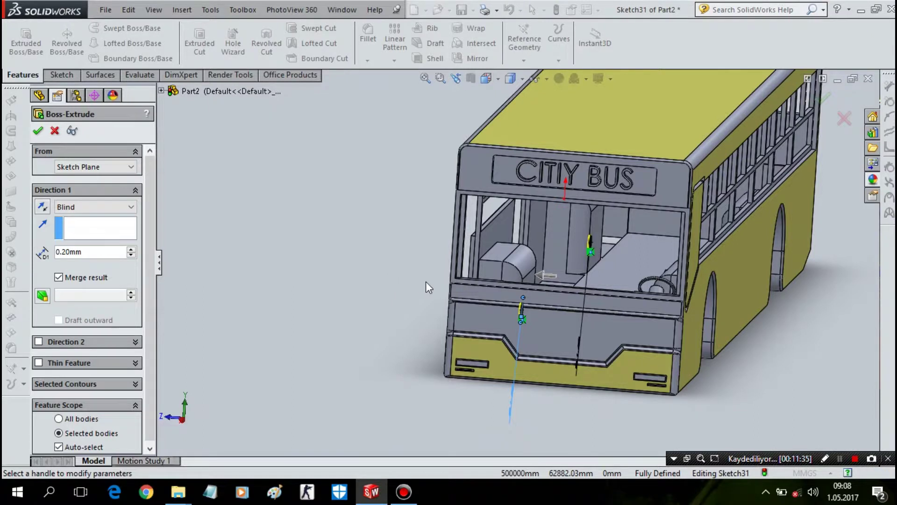
- Change the boss depth from 0.20 mm to 1.00 mm and accept the extrusion
double_click(91, 252)
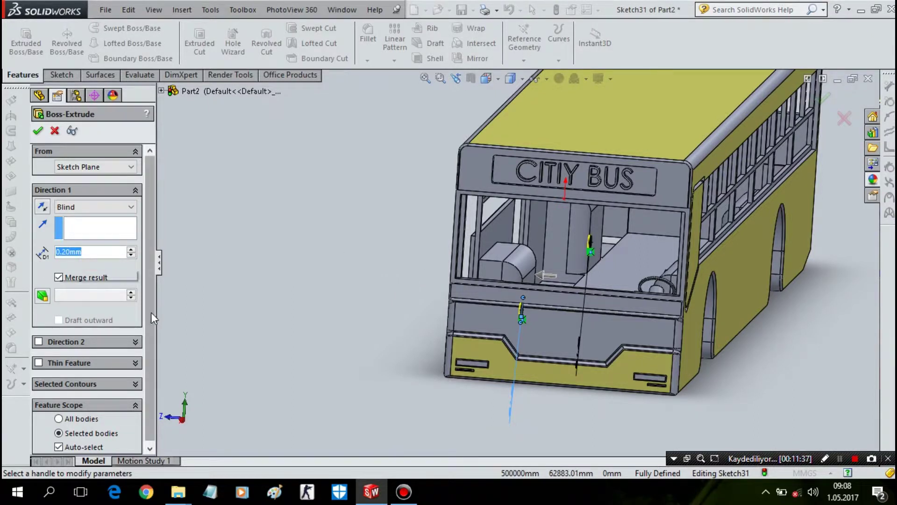
text(1)
mouse_move(652, 337)
middle_down()
mouse_move(693, 331)
mouse_move(683, 376)
mouse_move(696, 383)
middle_up()
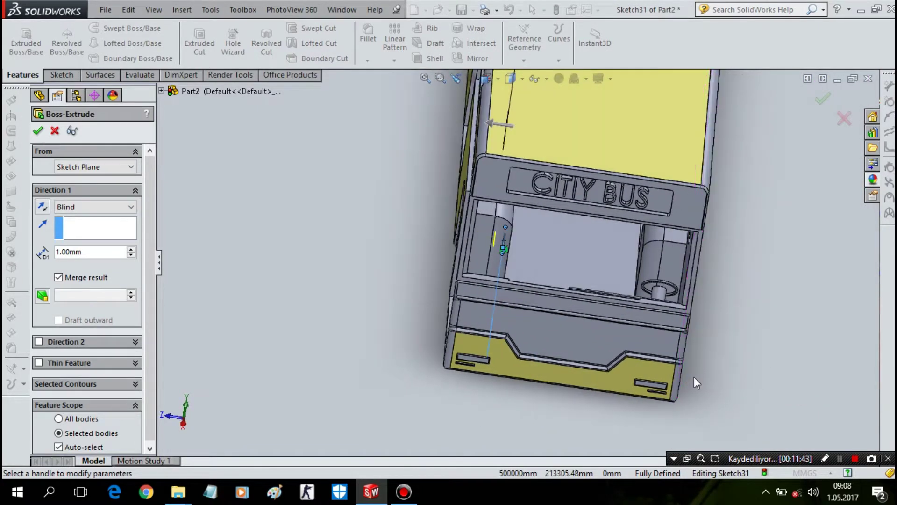
key(Return)
mouse_move(706, 364)
middle_down()
mouse_move(727, 376)
mouse_move(717, 330)
mouse_move(701, 322)
middle_up()
- Delete the Boss-Extrude10 raised pegs
scroll(95, 409, down, 5)
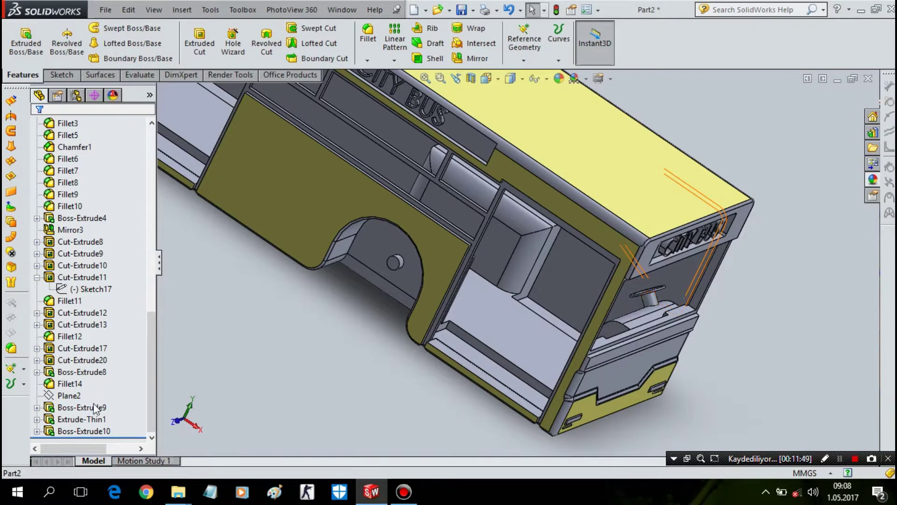
right_click(83, 432)
click(116, 349)
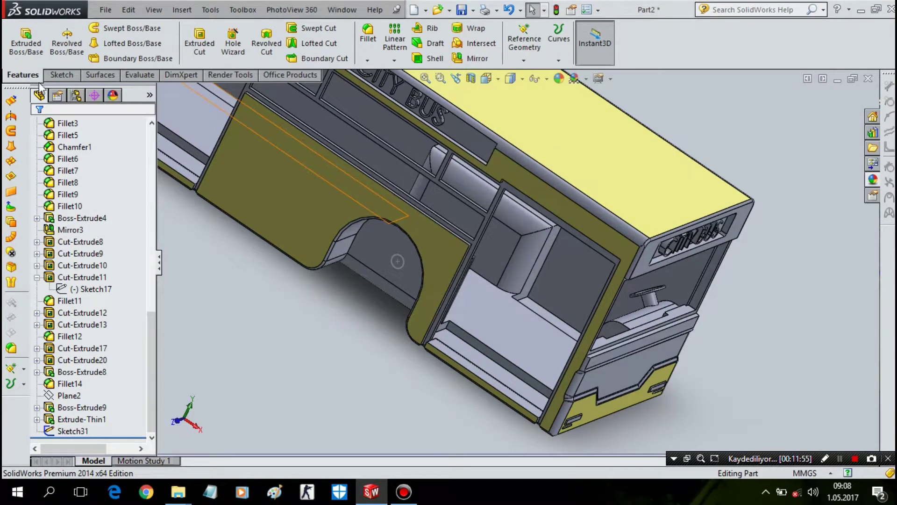
- Cut Sketch31's Ø1.50 circles into the wall as holes, selecting the Front Plane
click(199, 41)
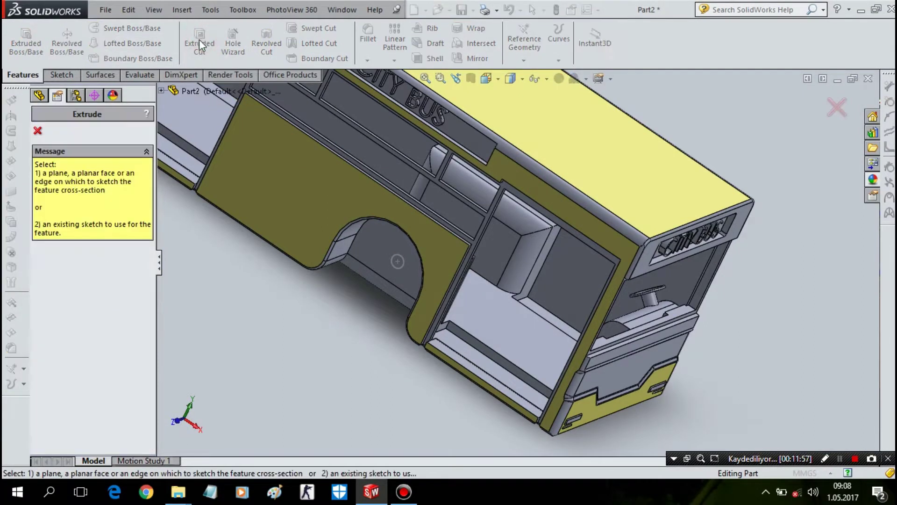
click(37, 131)
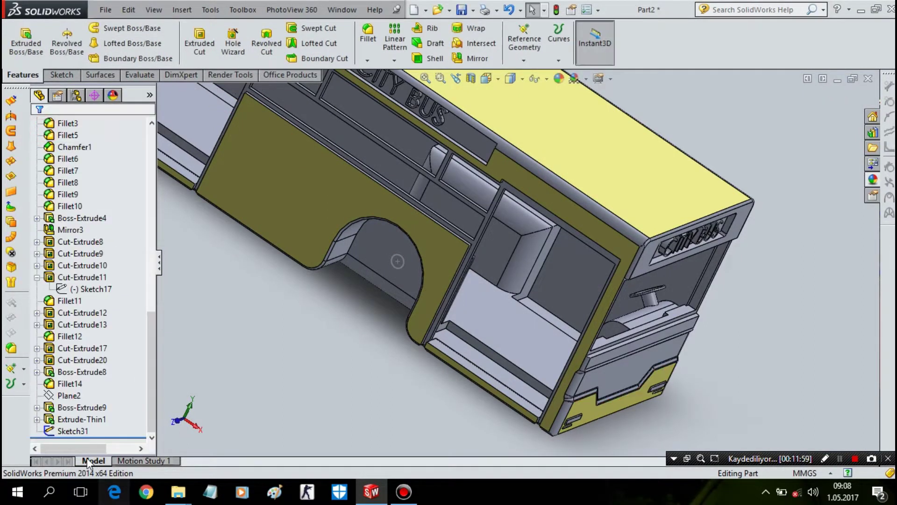
click(73, 430)
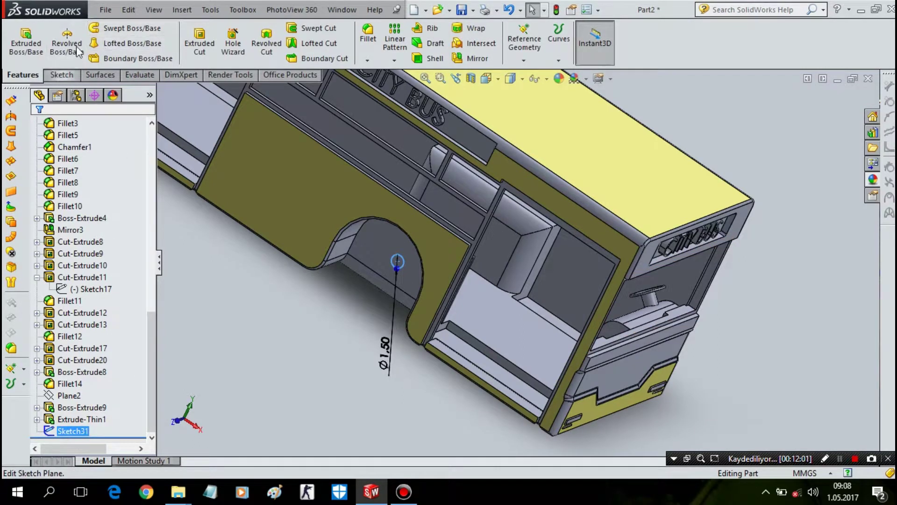
click(199, 42)
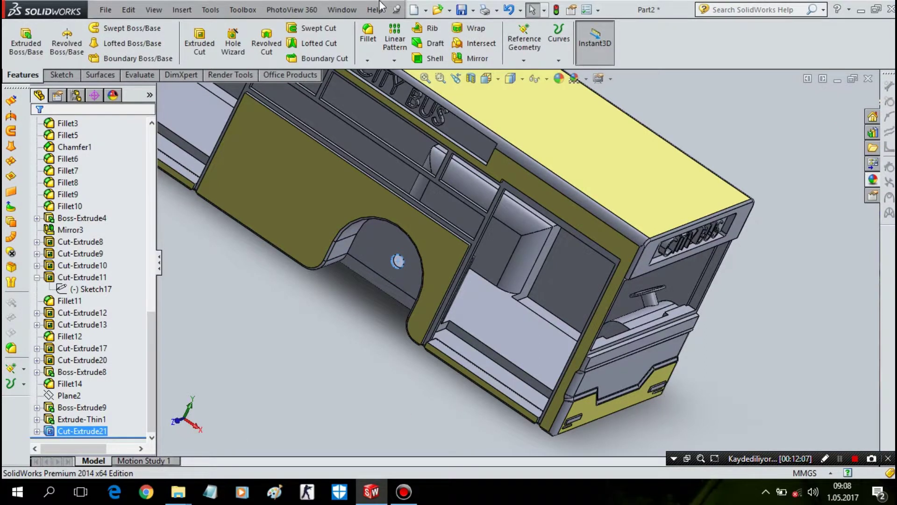
scroll(148, 259, up, 10)
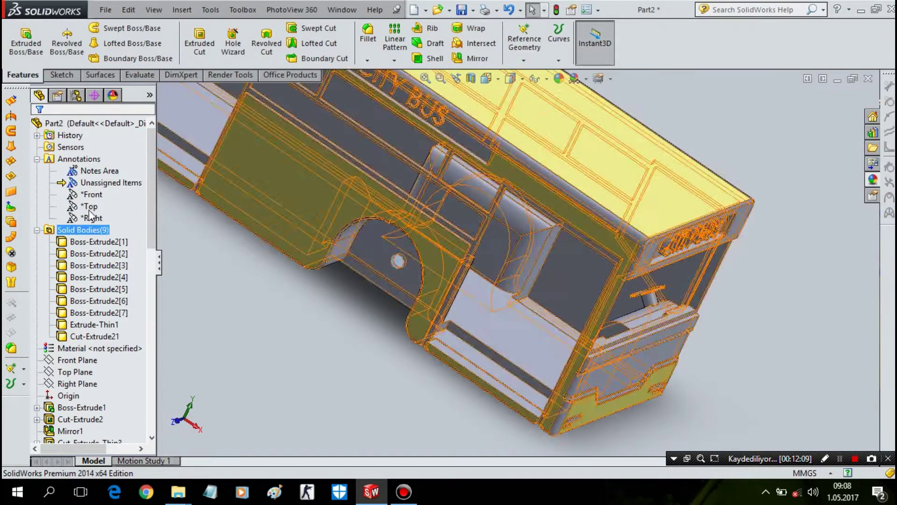
scroll(663, 190, up, 3)
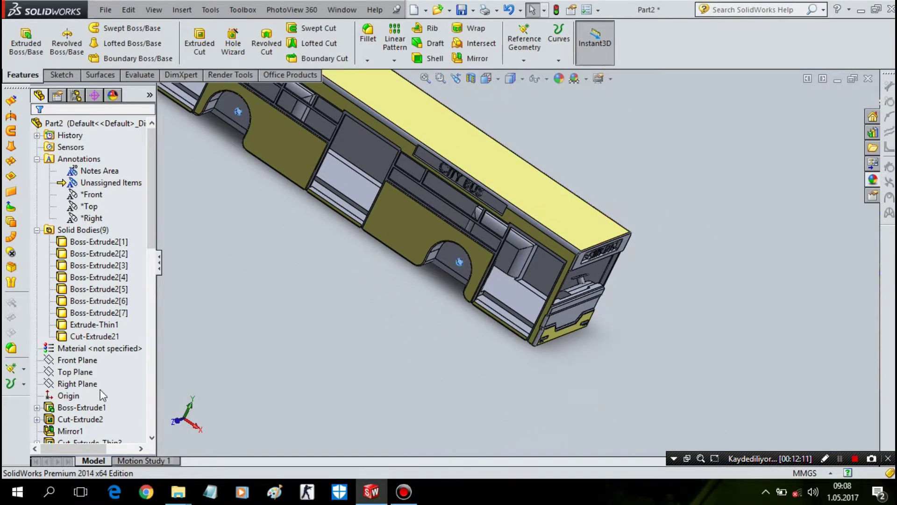
click(79, 360)
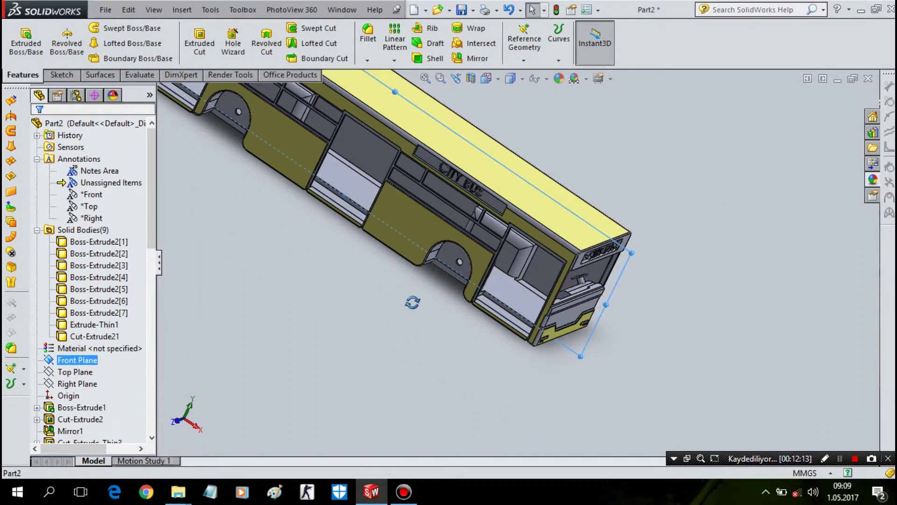
middle_drag(412, 302, 478, 184)
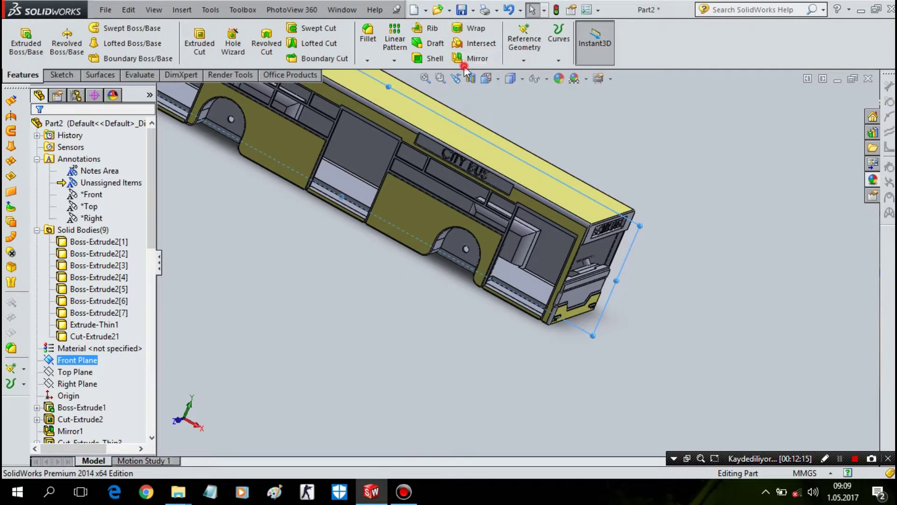
- Mirror Cut-Extrude21 across the Front Plane to the bus's opposite side
click(470, 63)
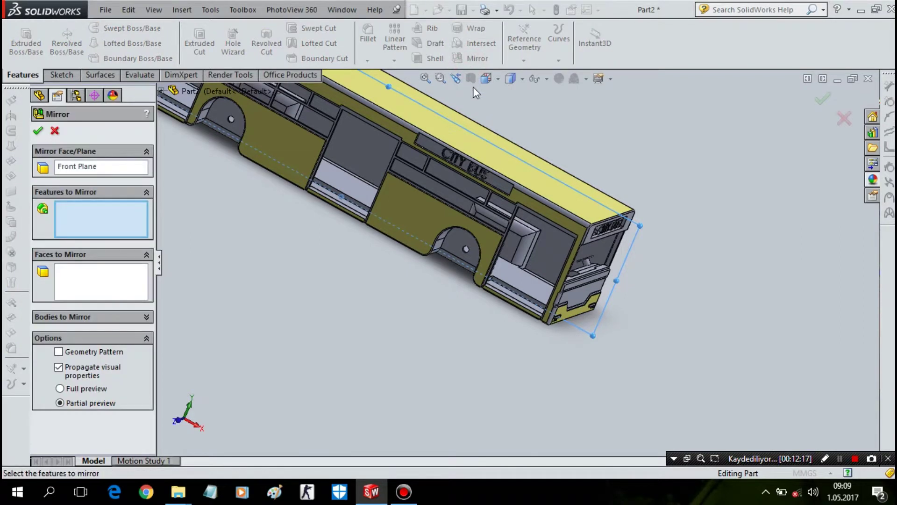
middle_drag(601, 157, 523, 112)
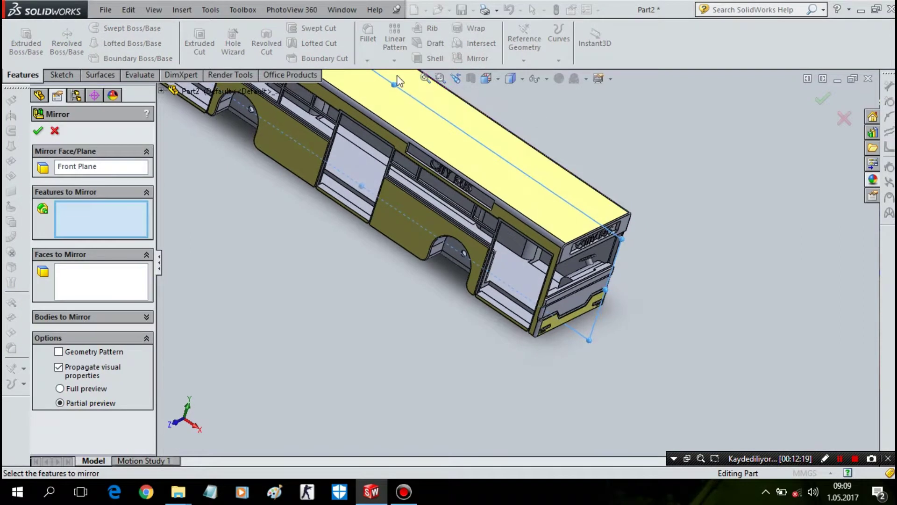
click(99, 167)
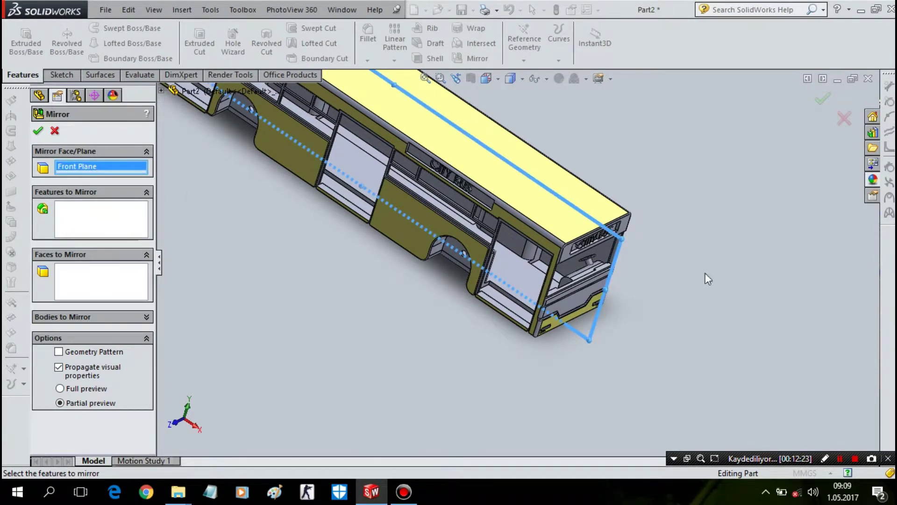
click(94, 219)
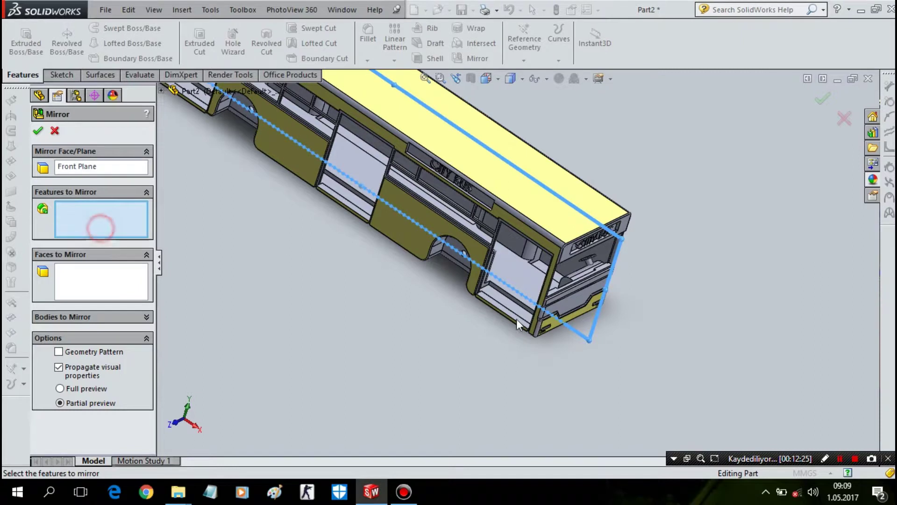
scroll(480, 188, down, 2)
scroll(341, 233, down, 2)
scroll(340, 230, down, 2)
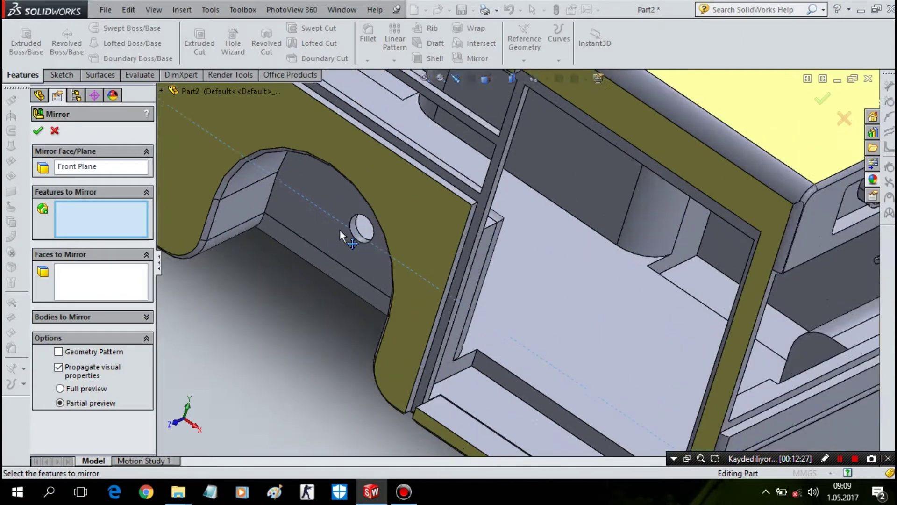
scroll(434, 240, down, 2)
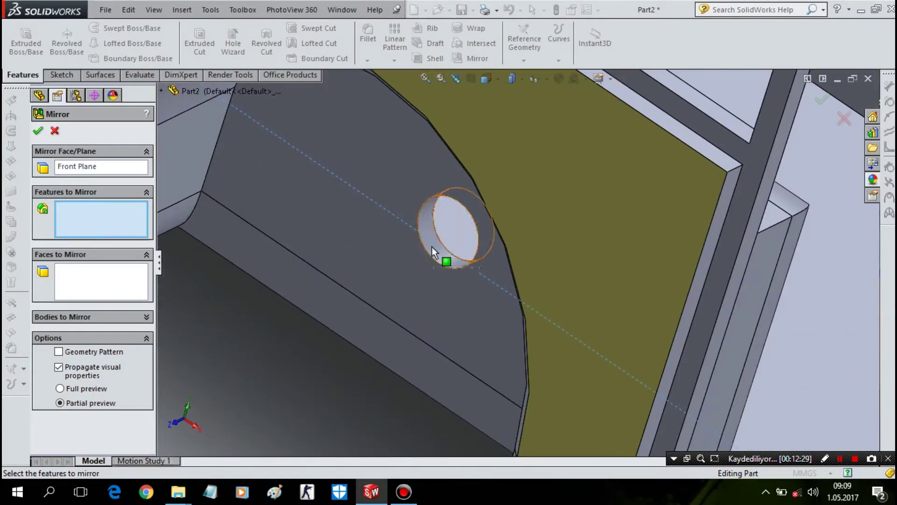
click(432, 246)
mouse_move(433, 246)
middle_down()
mouse_move(452, 210)
mouse_move(343, 257)
mouse_move(346, 280)
middle_up()
scroll(469, 208, up, 3)
scroll(344, 256, down, 2)
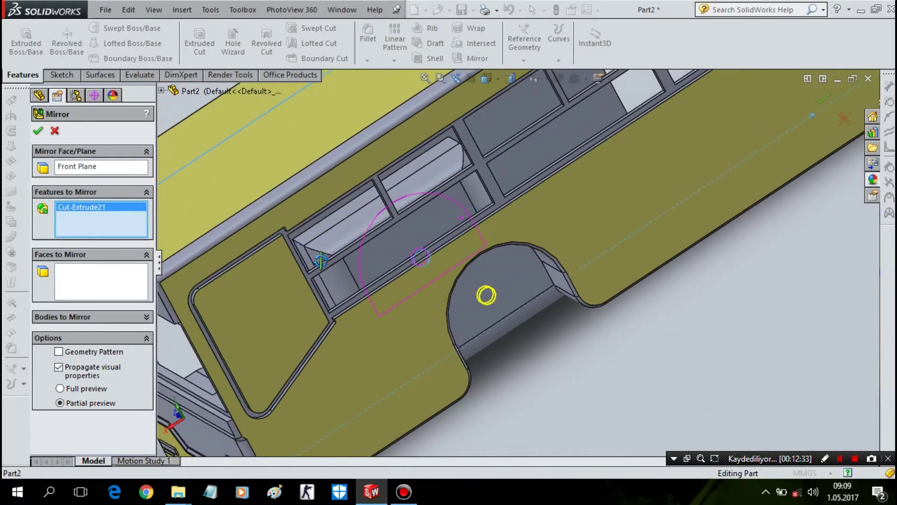
key(Return)
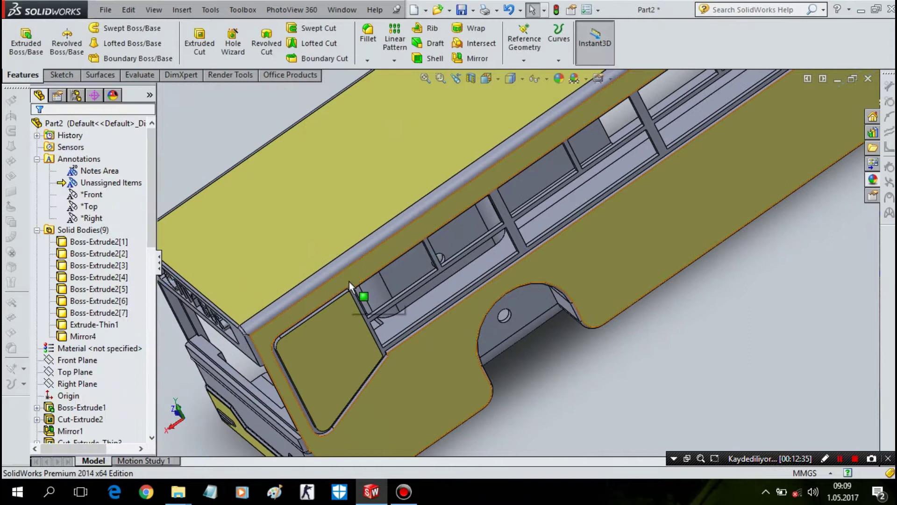
mouse_move(412, 321)
middle_down()
mouse_move(499, 294)
mouse_move(575, 360)
mouse_move(500, 331)
middle_up()
key(Return)
key(Escape)
scroll(420, 341, down, 3)
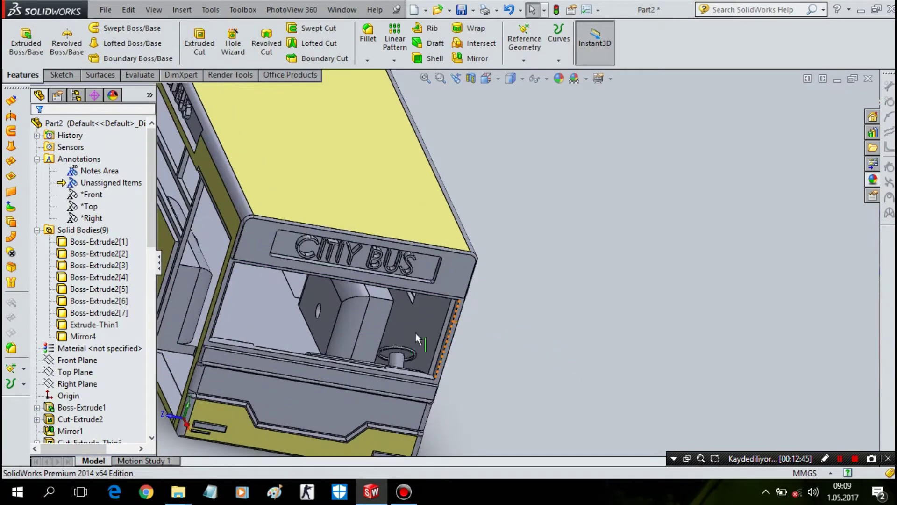
scroll(327, 327, up, 3)
scroll(318, 290, down, 3)
scroll(327, 271, down, 2)
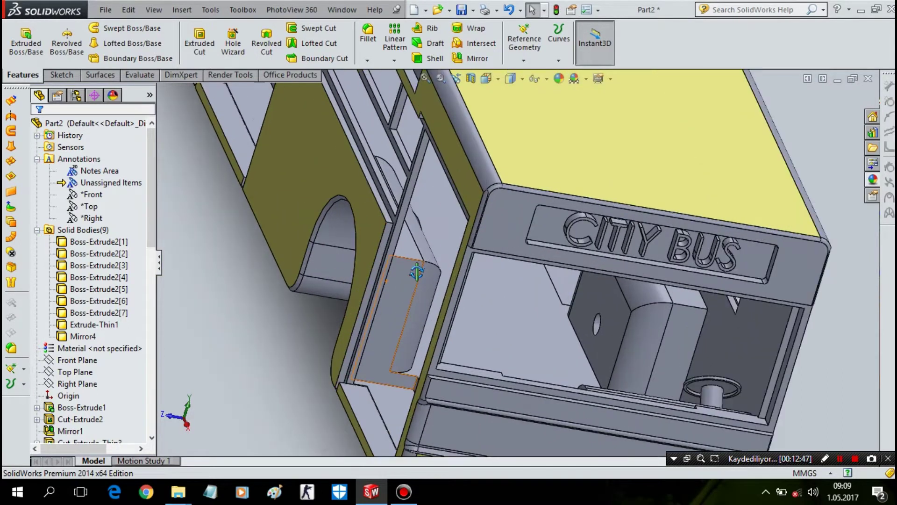
scroll(424, 272, down, 2)
middle_drag(423, 272, 418, 288)
scroll(363, 304, down, 2)
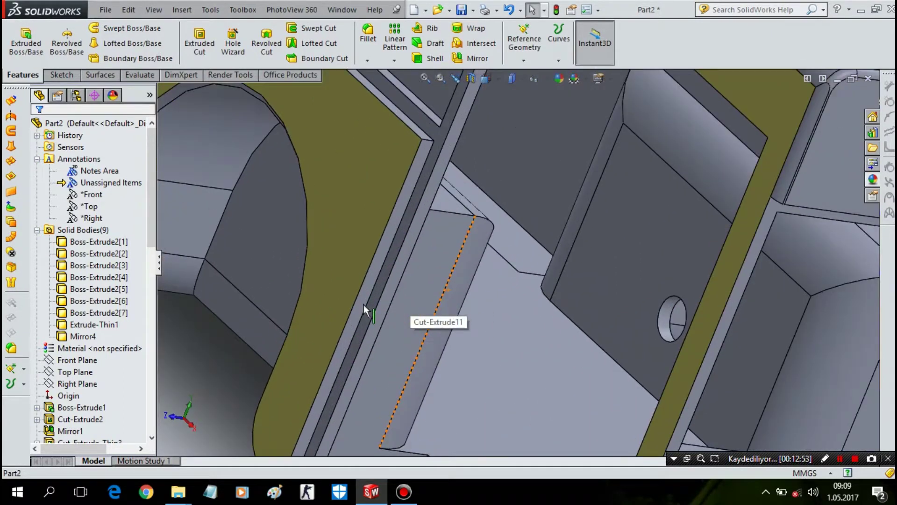
scroll(363, 305, down, 2)
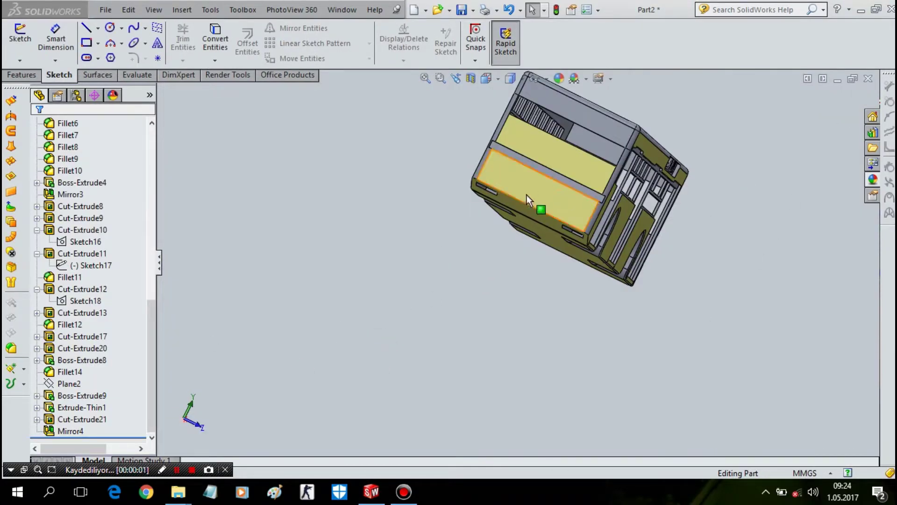
- View the bus's blue front end face normal-to and bring up the Sketch tools
right_click(531, 191)
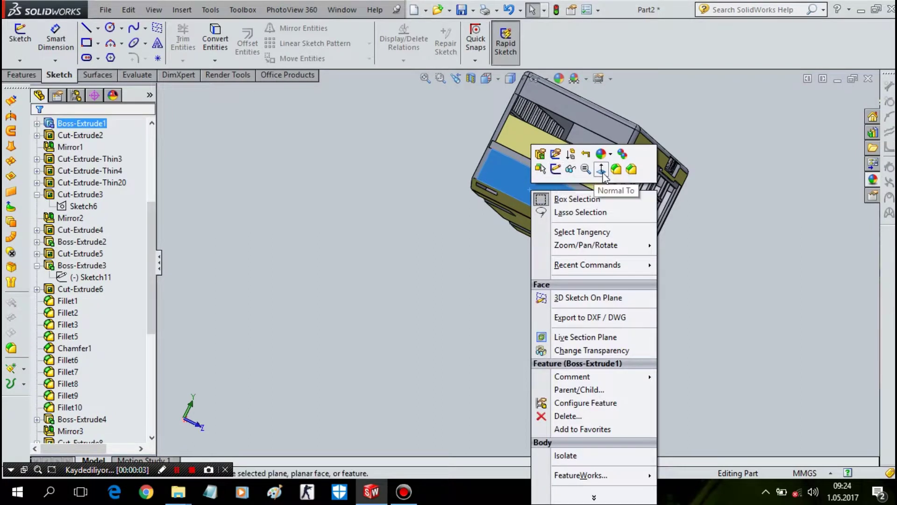
click(601, 170)
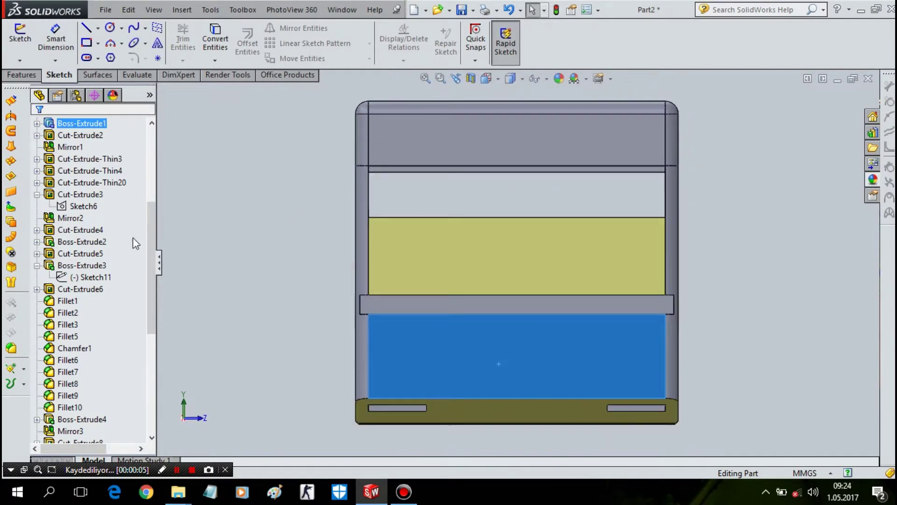
mouse_move(271, 228)
middle_down()
mouse_move(287, 227)
mouse_move(268, 223)
mouse_move(294, 181)
mouse_move(274, 228)
middle_up()
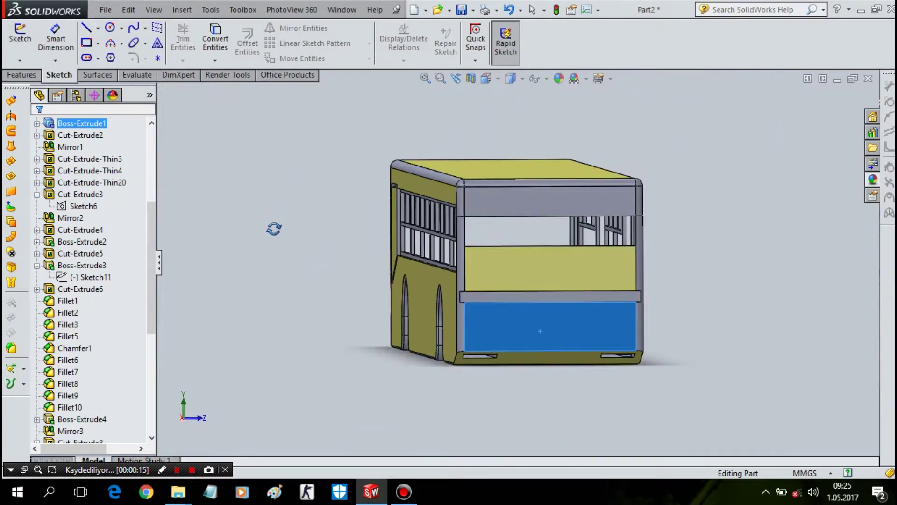
right_click(538, 321)
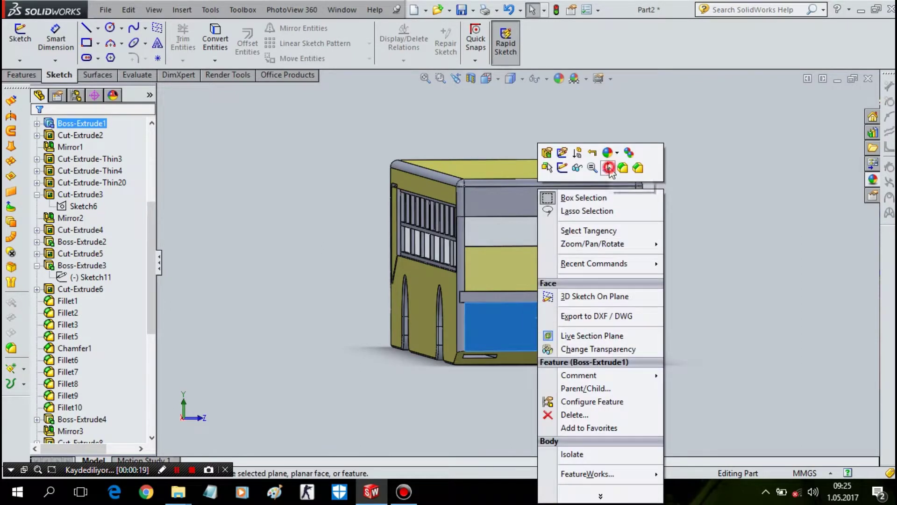
click(609, 167)
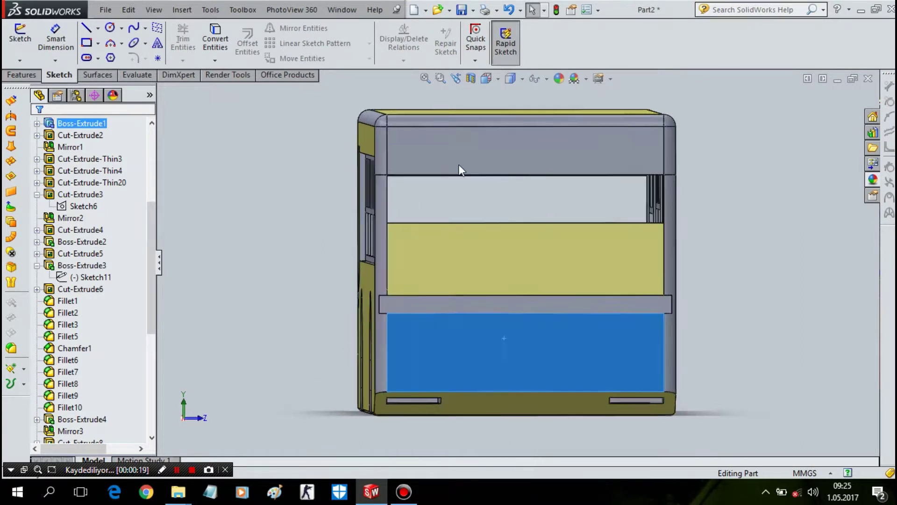
click(23, 75)
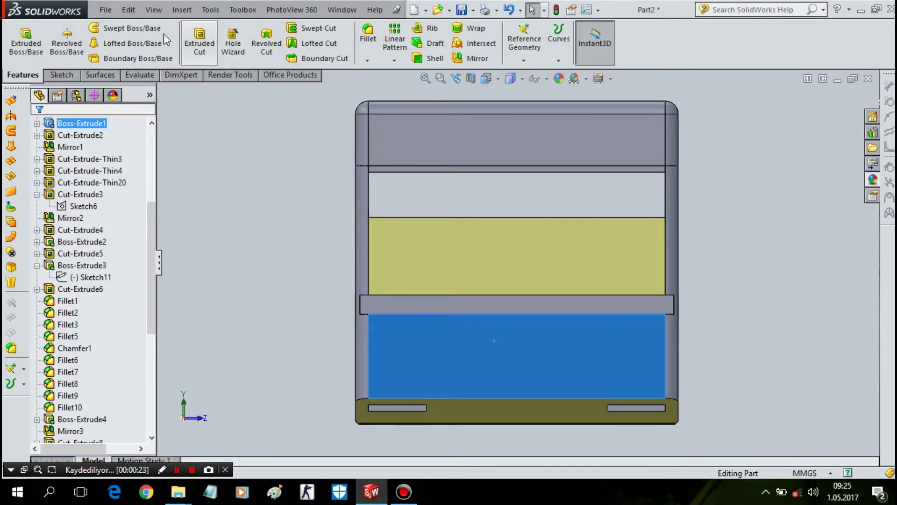
click(66, 76)
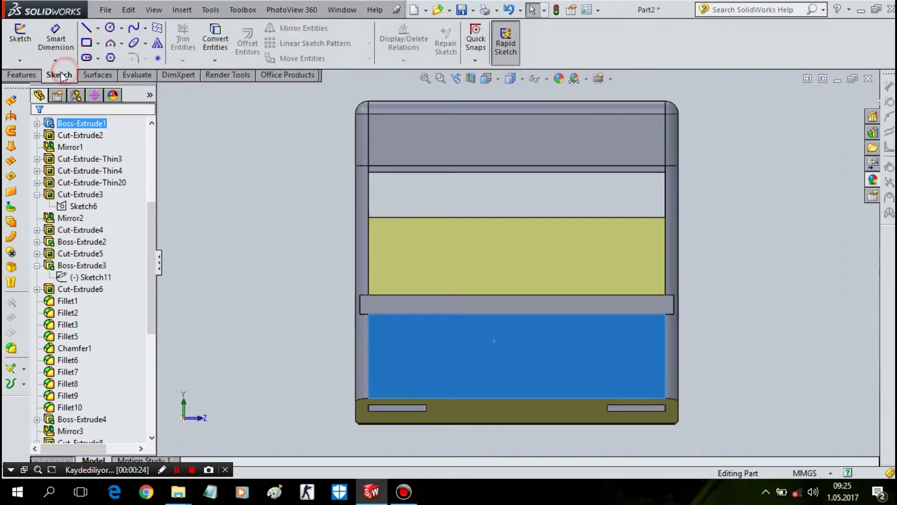
- Sketch a small rectangle on the front face and make it square with an Equal relation
click(20, 38)
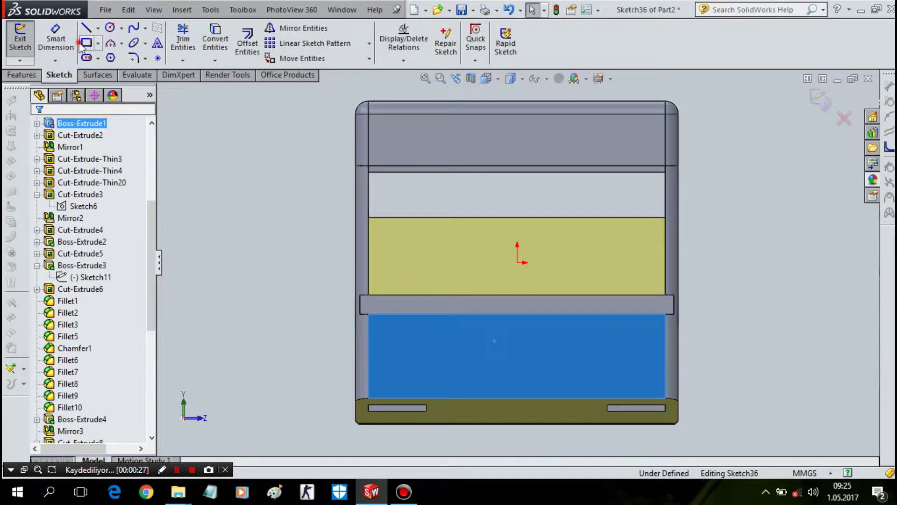
click(86, 43)
scroll(461, 225, up, 3)
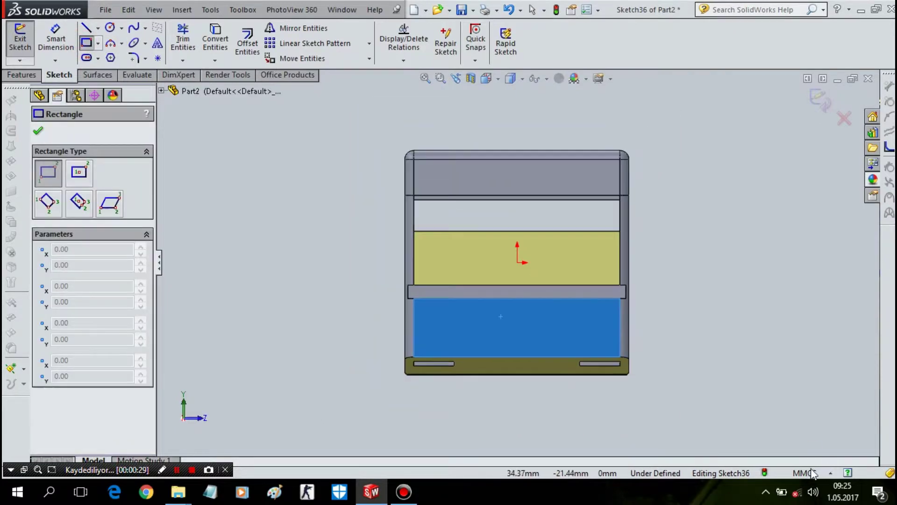
scroll(675, 377, down, 5)
click(360, 186)
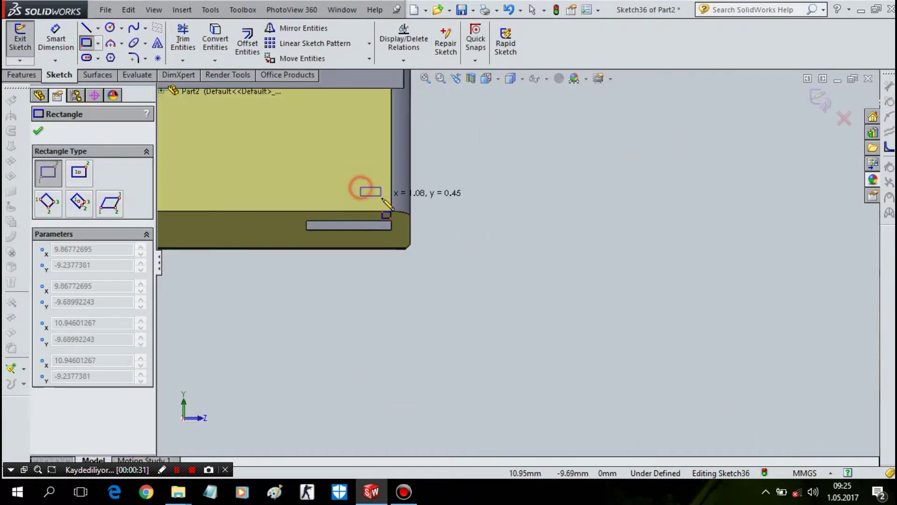
click(375, 200)
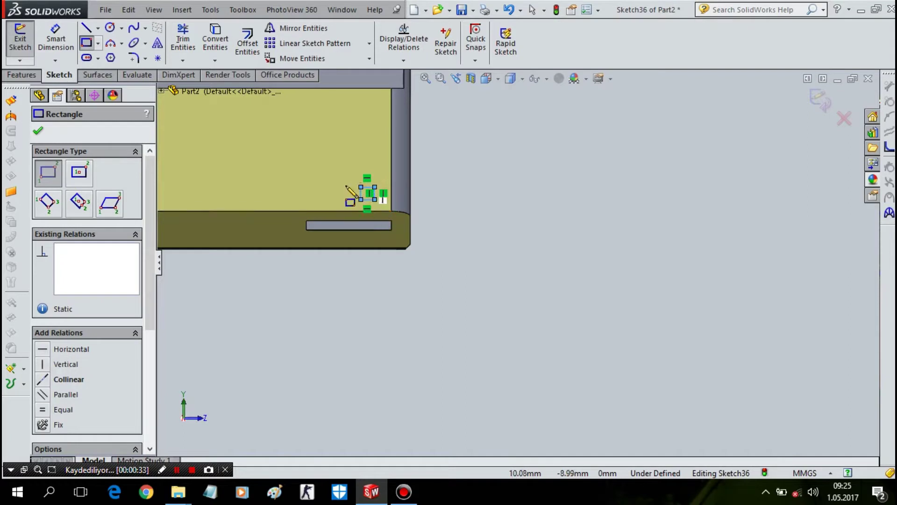
key(Escape)
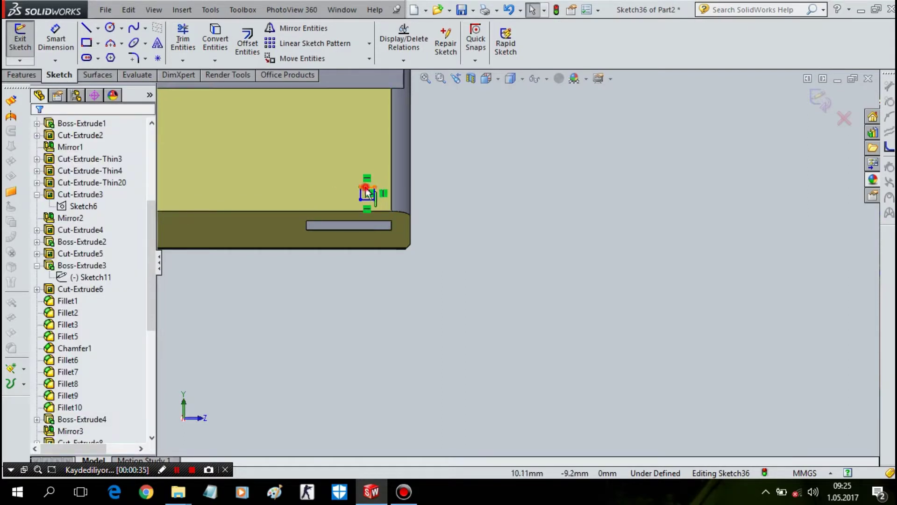
click(368, 187)
click(375, 195)
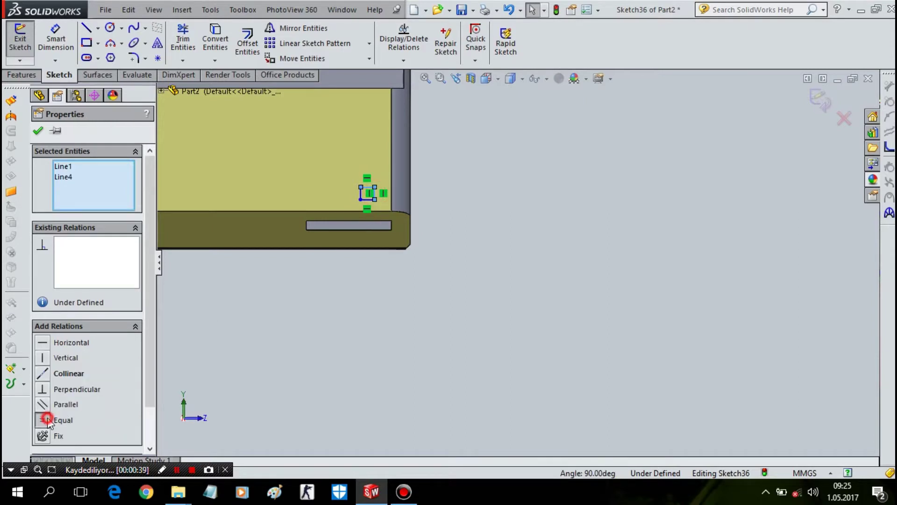
click(47, 419)
scroll(277, 265, down, 2)
scroll(277, 265, down, 2)
- Dimension the square's width to 0.75 mm
click(38, 33)
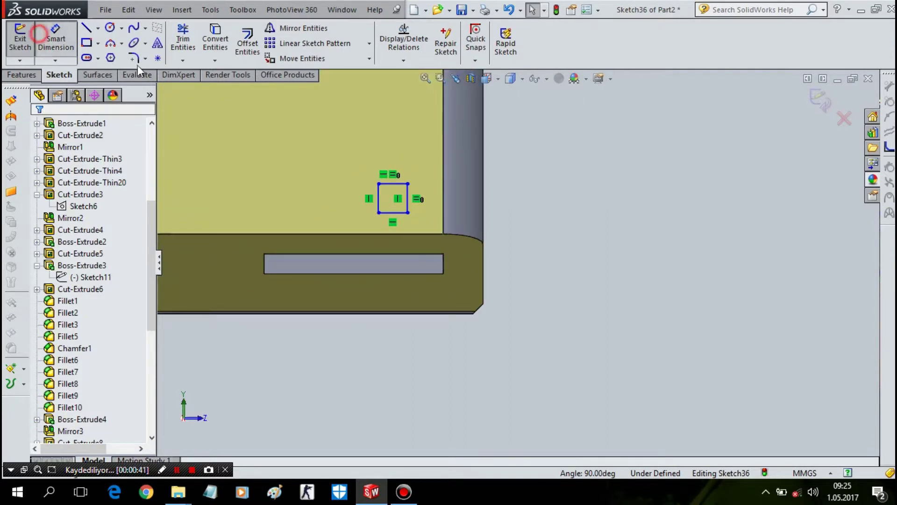
click(393, 185)
click(402, 158)
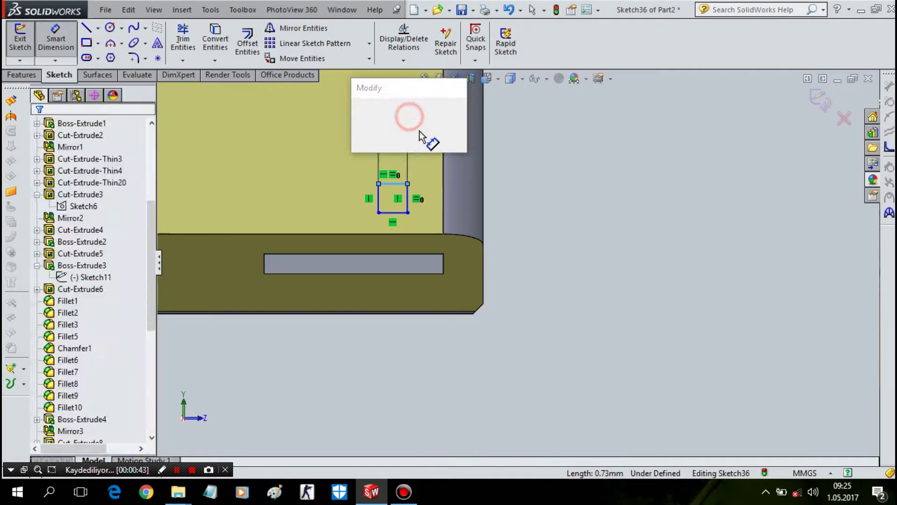
text(0,75)
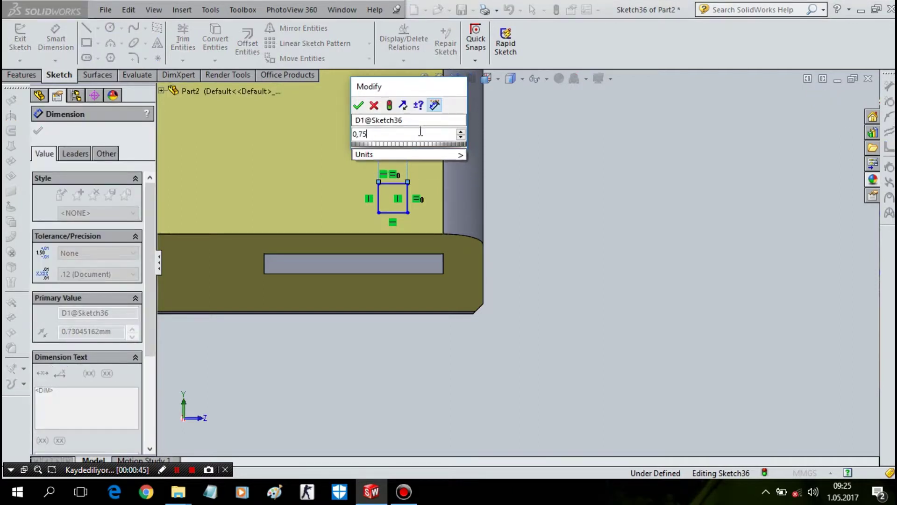
key(Return)
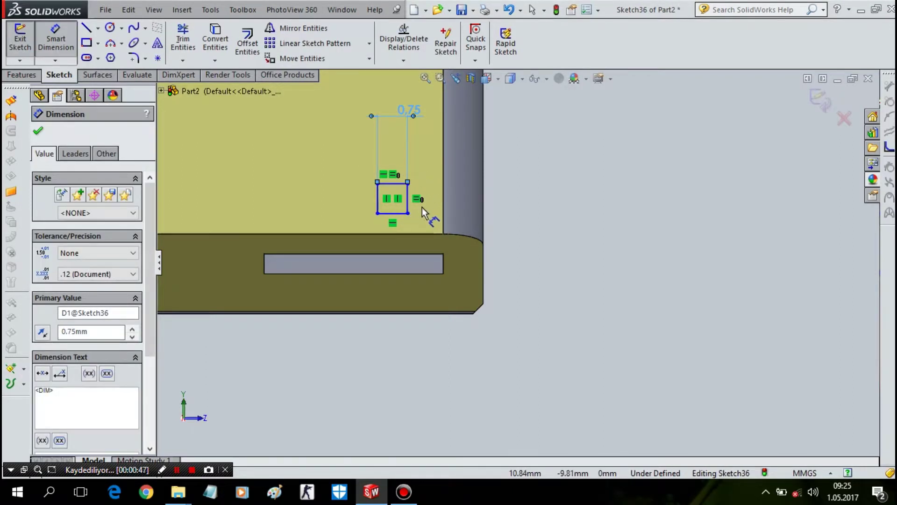
- Place the square 0.50 mm from the side edge and 1.00 mm above the band
click(407, 204)
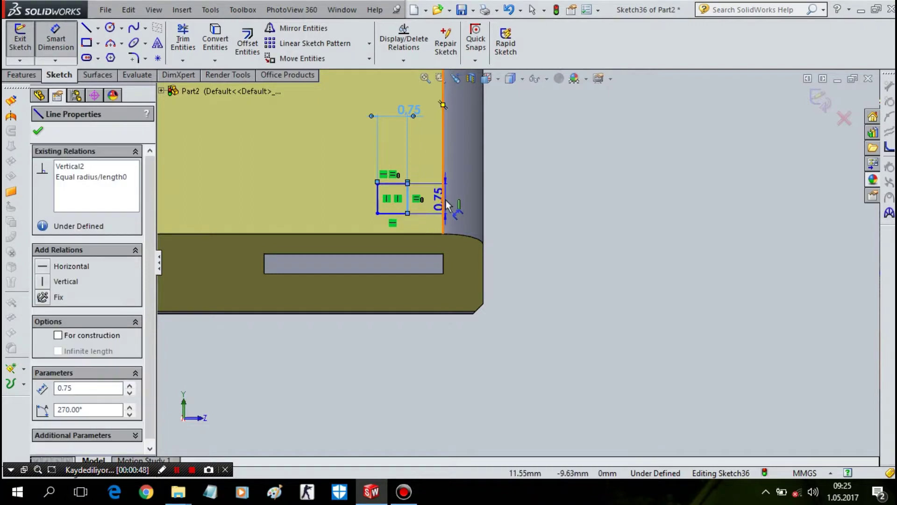
click(443, 201)
click(431, 317)
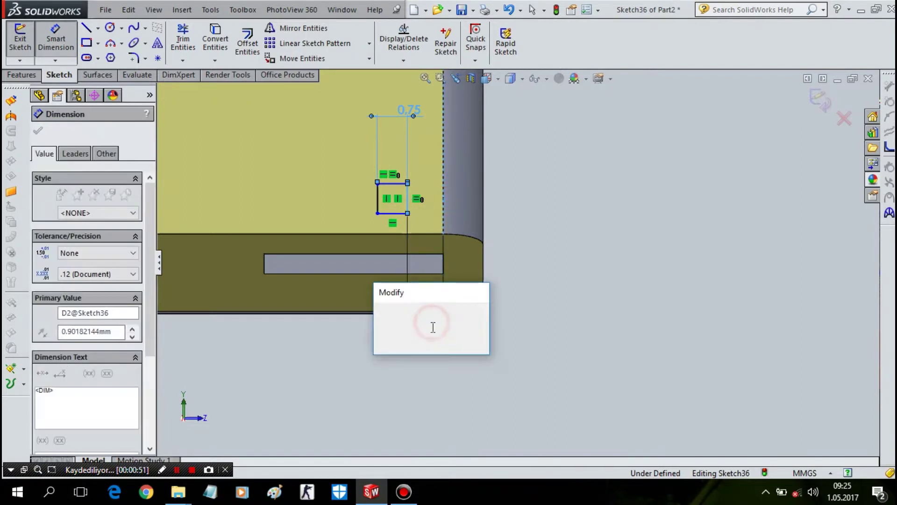
text(0,5)
click(380, 311)
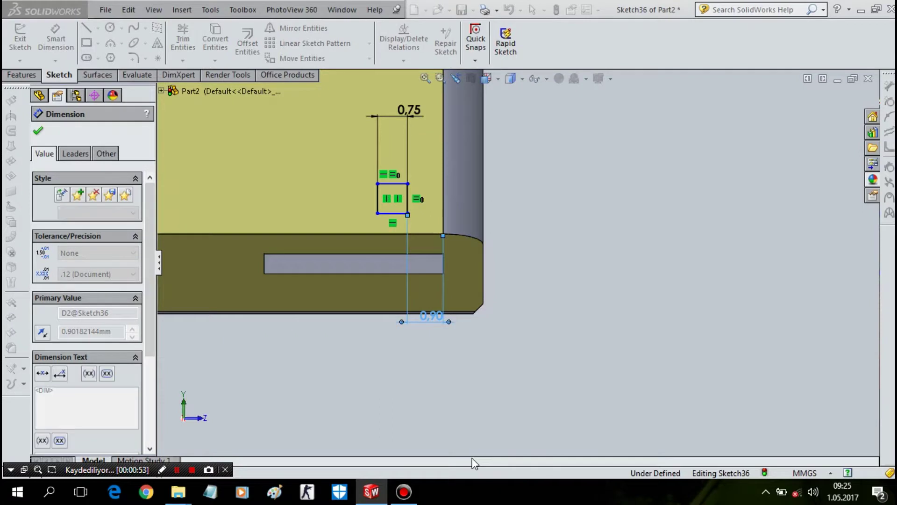
click(413, 214)
click(413, 235)
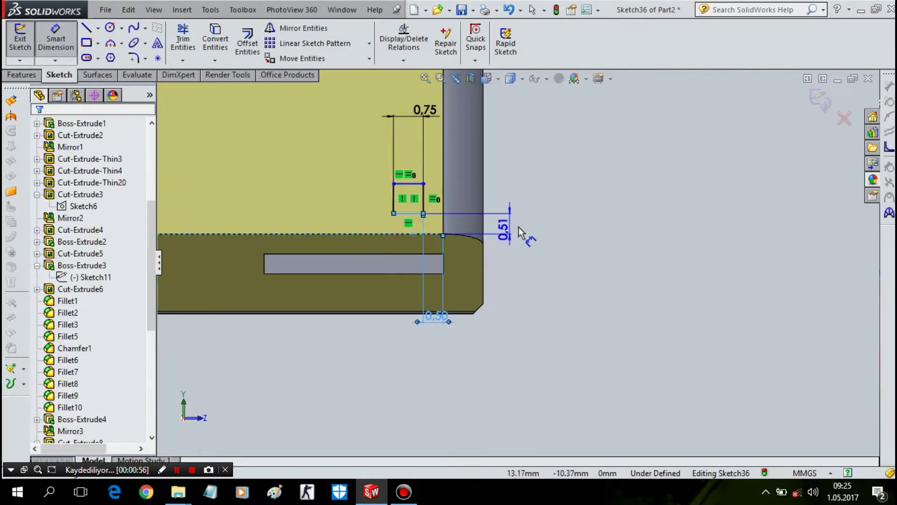
click(514, 234)
text(10)
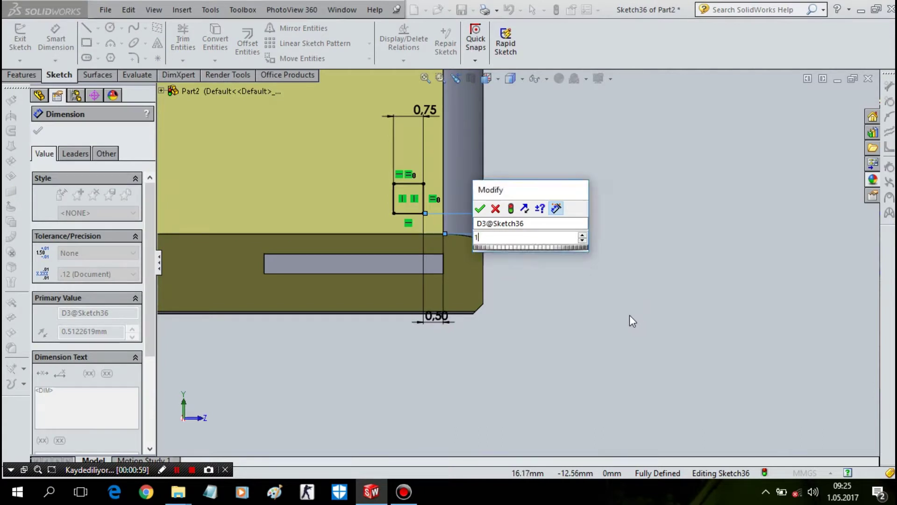
key(Return)
scroll(540, 207, up, 2)
scroll(539, 183, up, 1)
- Start a Linear Sketch Pattern along the part's edge, selecting the square's lines
scroll(539, 183, down, 1)
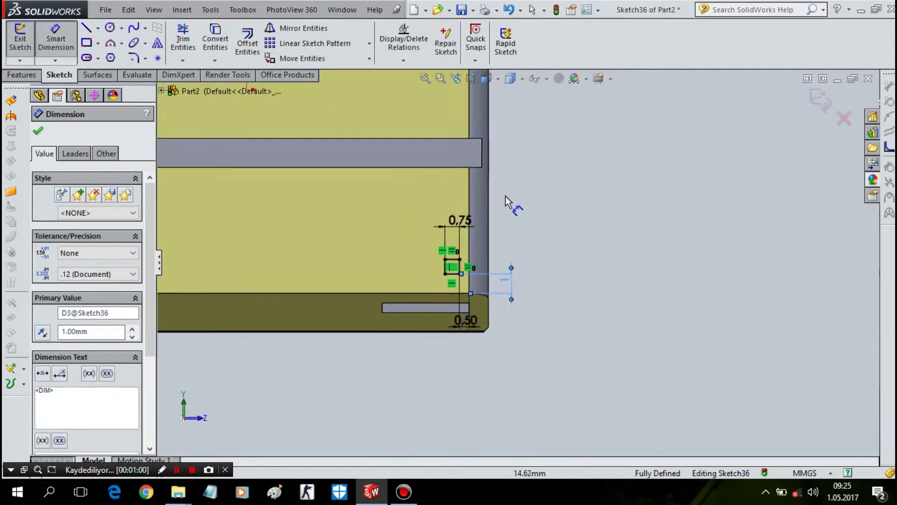
scroll(420, 150, down, 1)
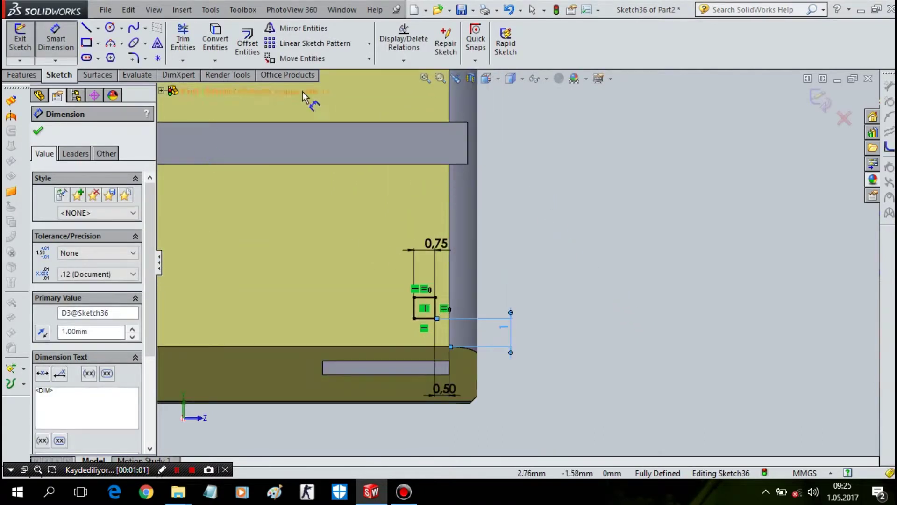
click(303, 44)
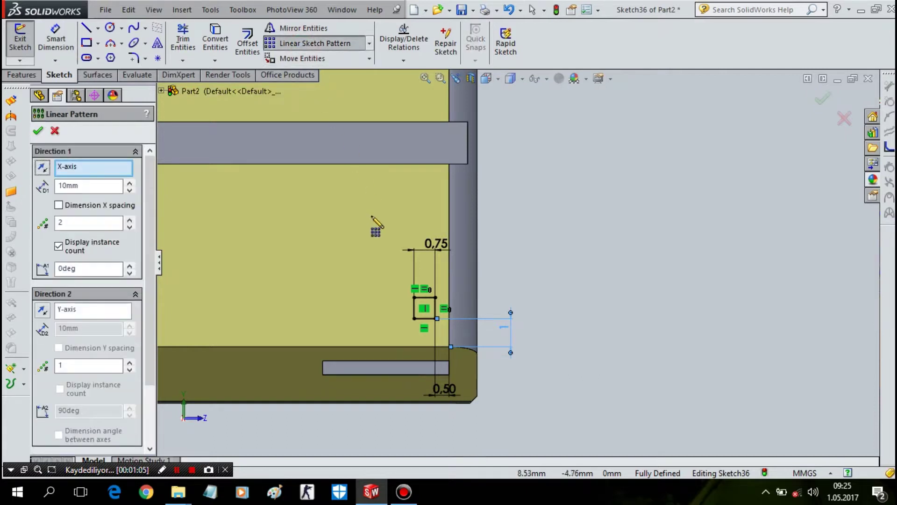
scroll(425, 301, down, 1)
scroll(425, 301, down, 1)
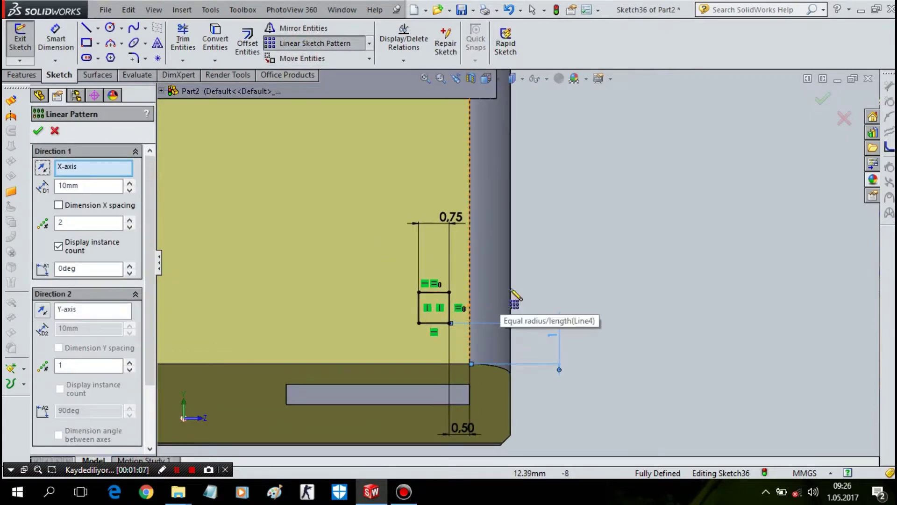
click(471, 260)
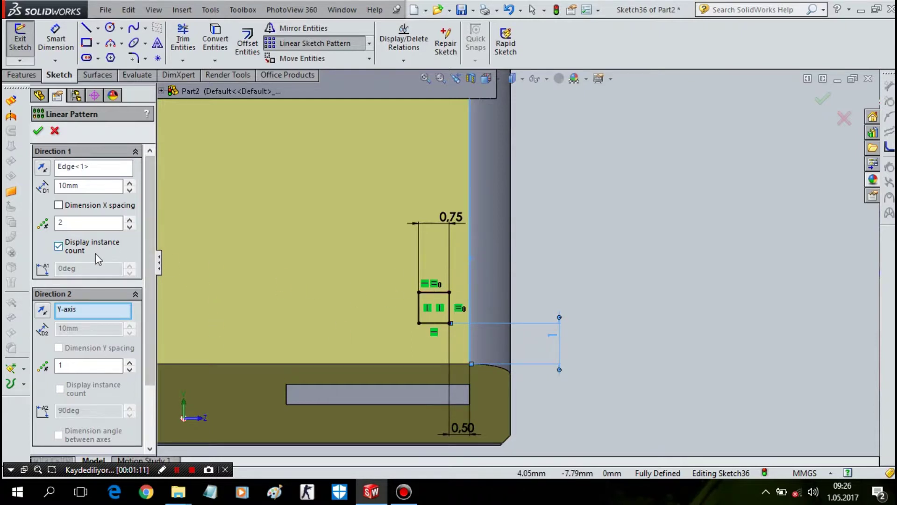
scroll(98, 257, down, 2)
click(102, 402)
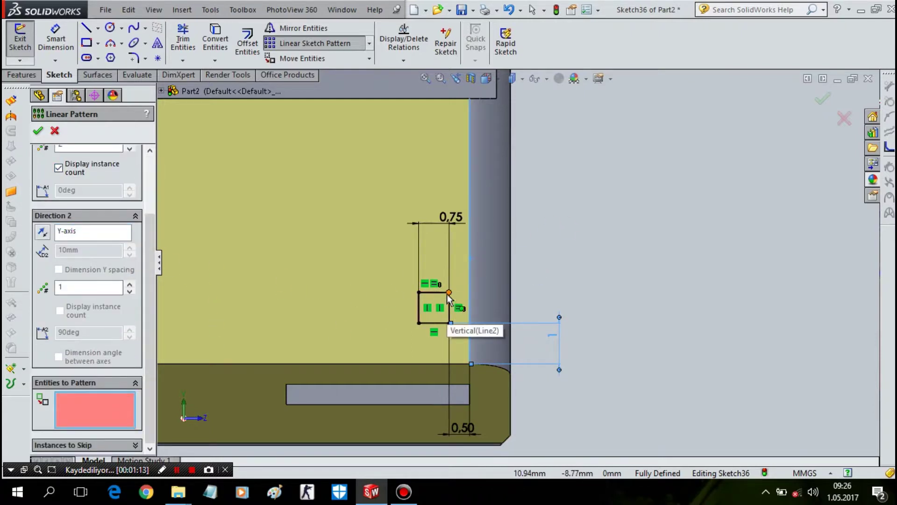
click(433, 293)
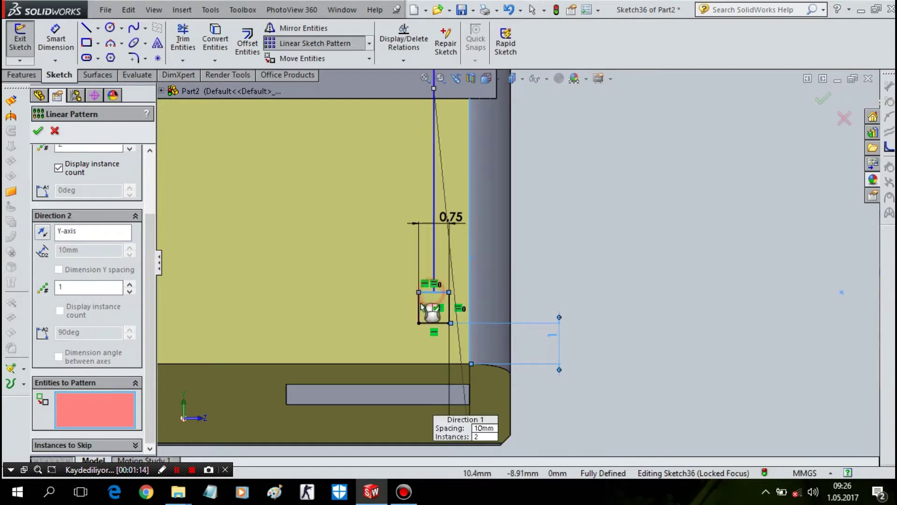
click(433, 325)
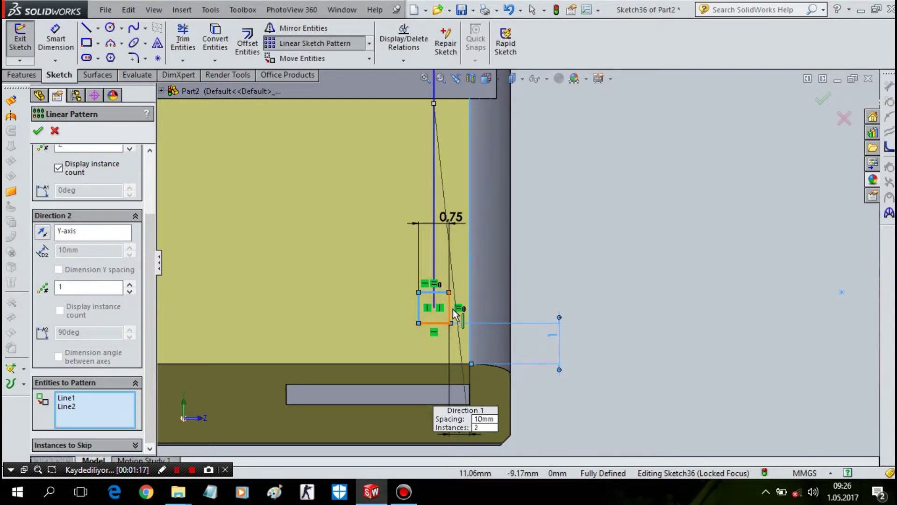
- Set the pattern spacing to 1 mm with 3 instances and apply it
scroll(91, 214, up, 3)
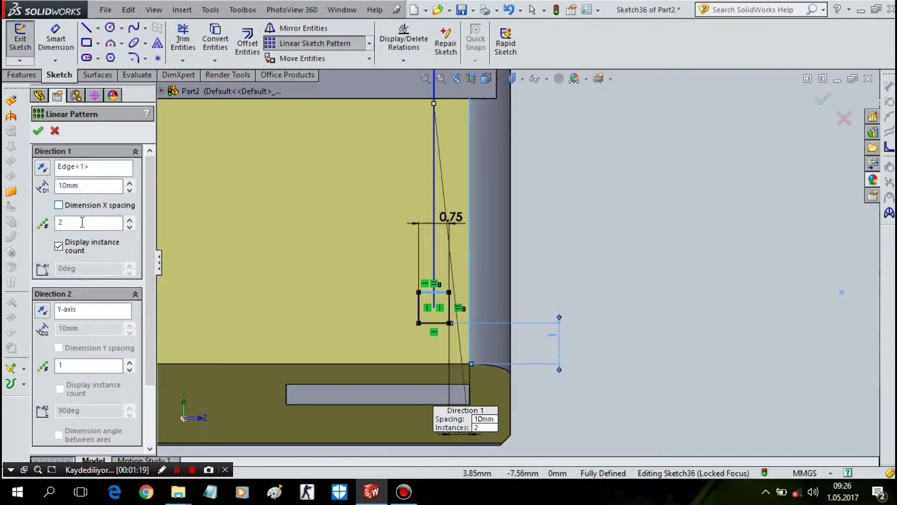
double_click(91, 188)
text(1)
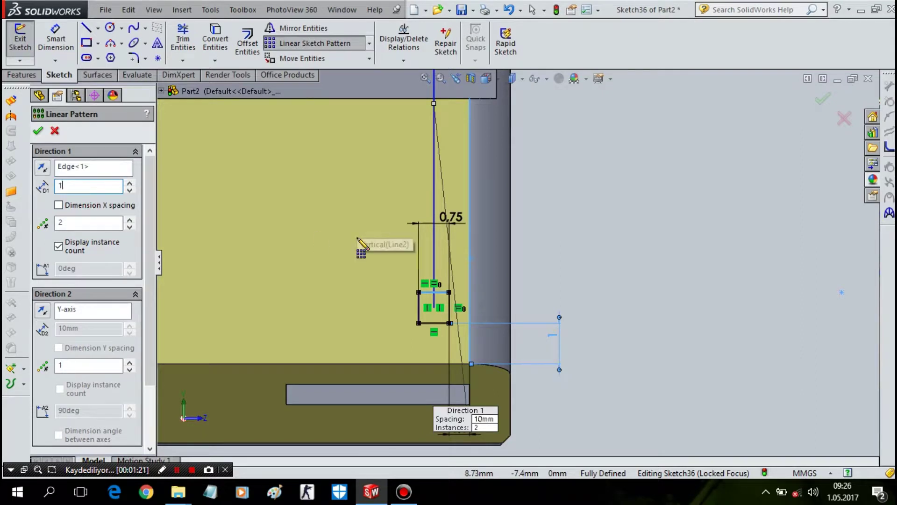
scroll(411, 281, down, 3)
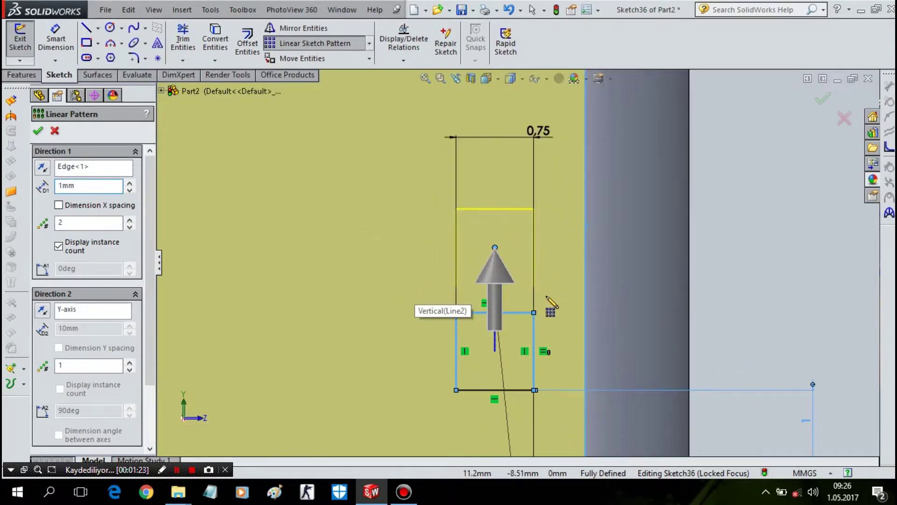
scroll(550, 306, down, 1)
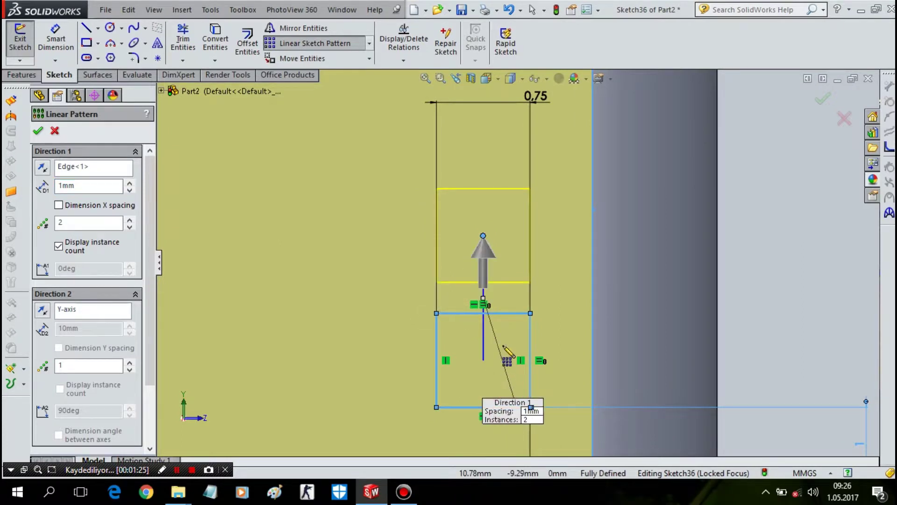
scroll(502, 255, up, 1)
scroll(502, 255, up, 1)
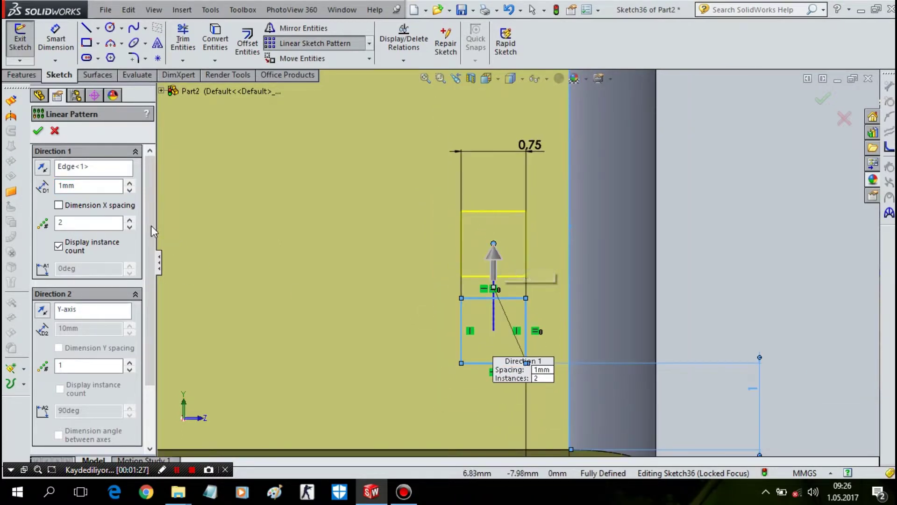
double_click(80, 222)
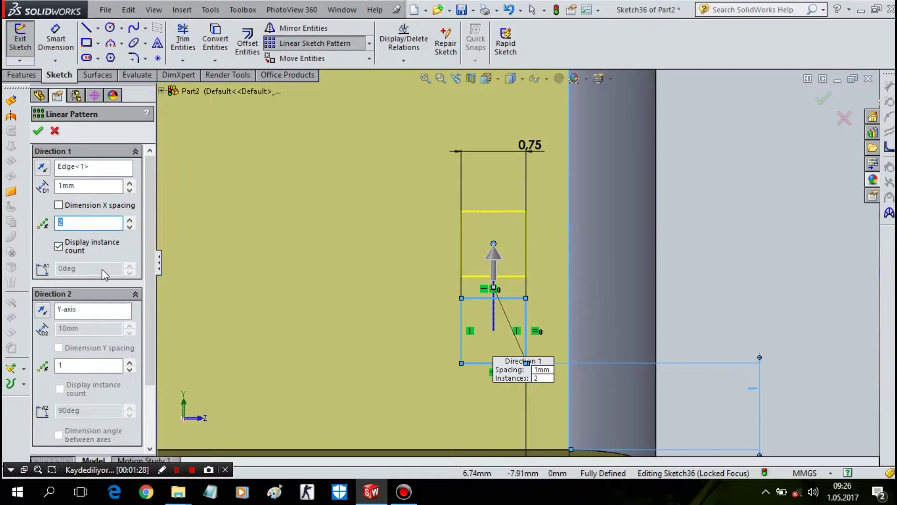
text(3)
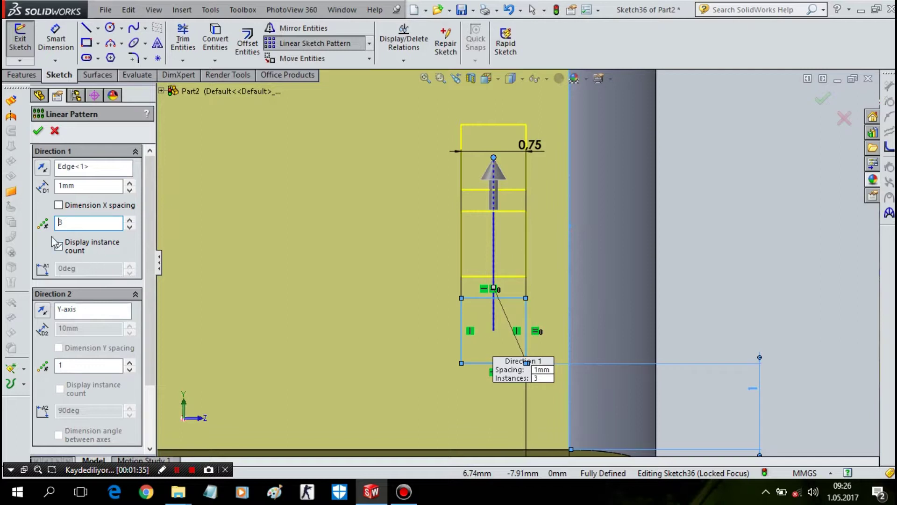
click(37, 131)
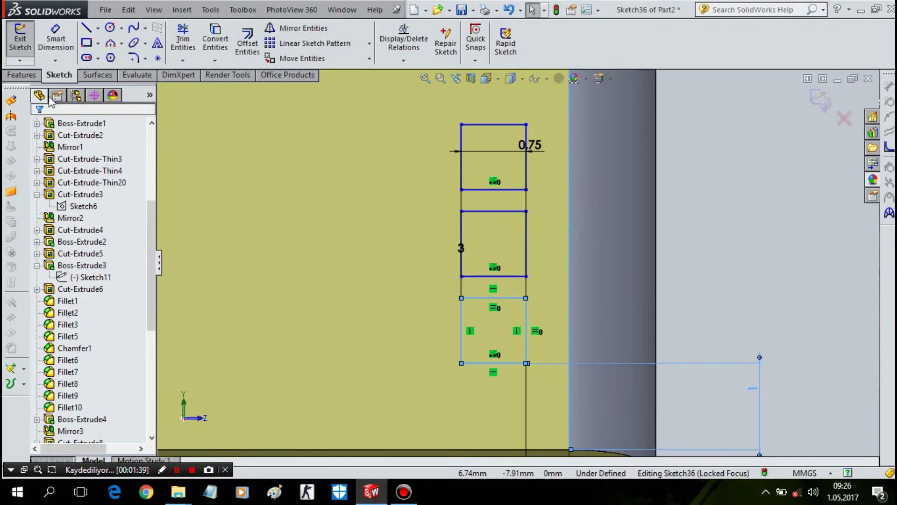
- Extrude the three squares as a boss, first at 0.25 mm depth
click(22, 74)
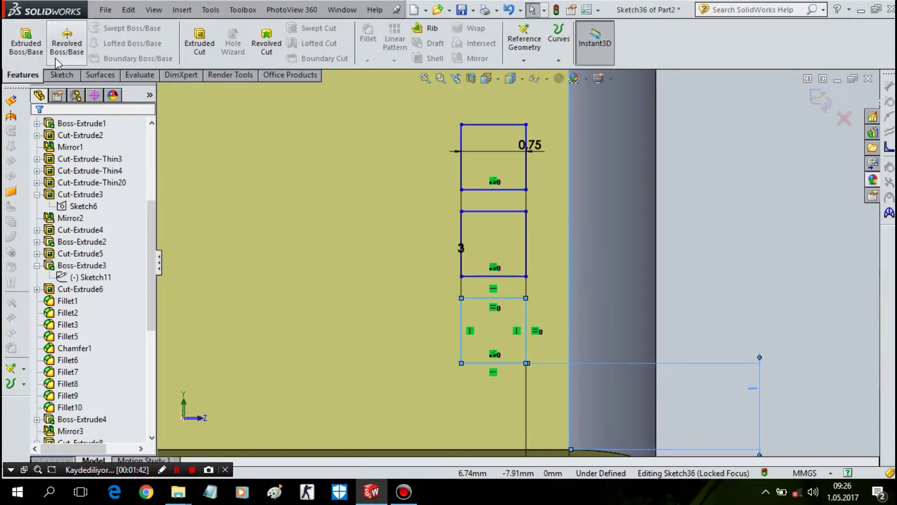
click(29, 44)
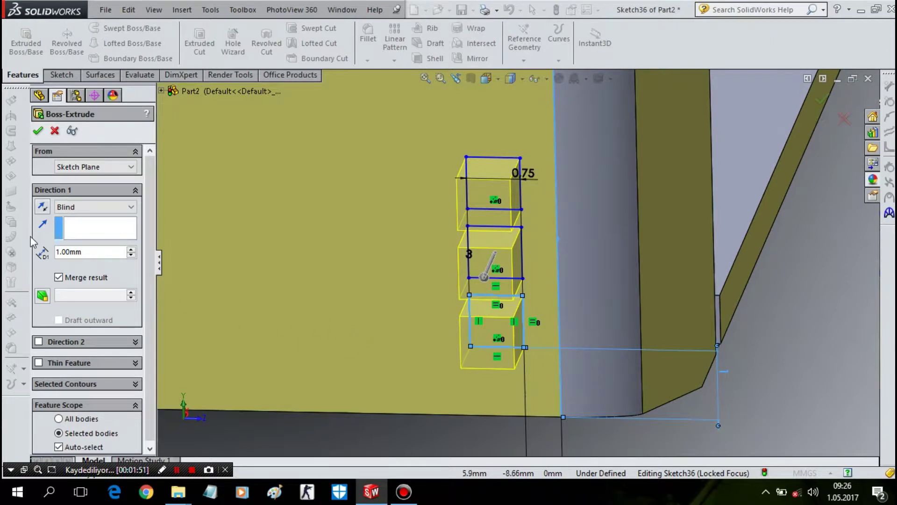
click(103, 249)
text(0,25)
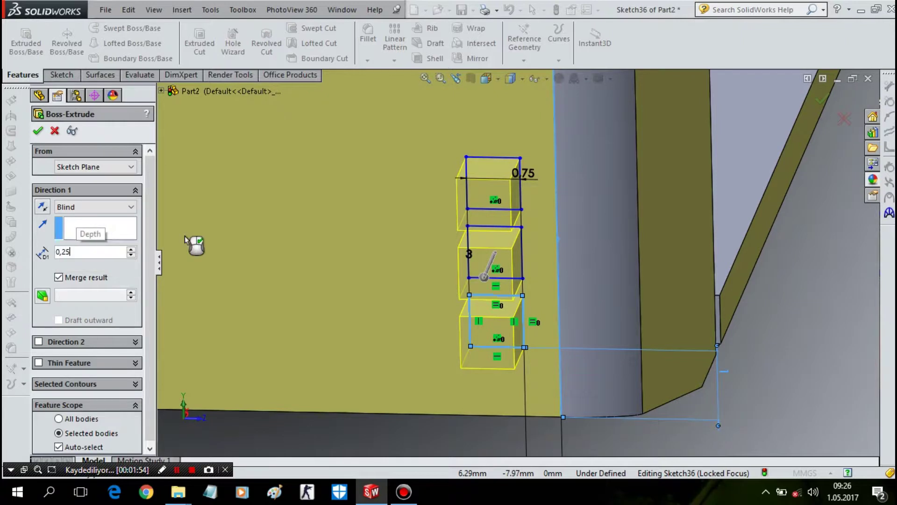
key(Return)
- Enable draft on the extrusion and set it to 5°
middle_drag(625, 298, 2, 276)
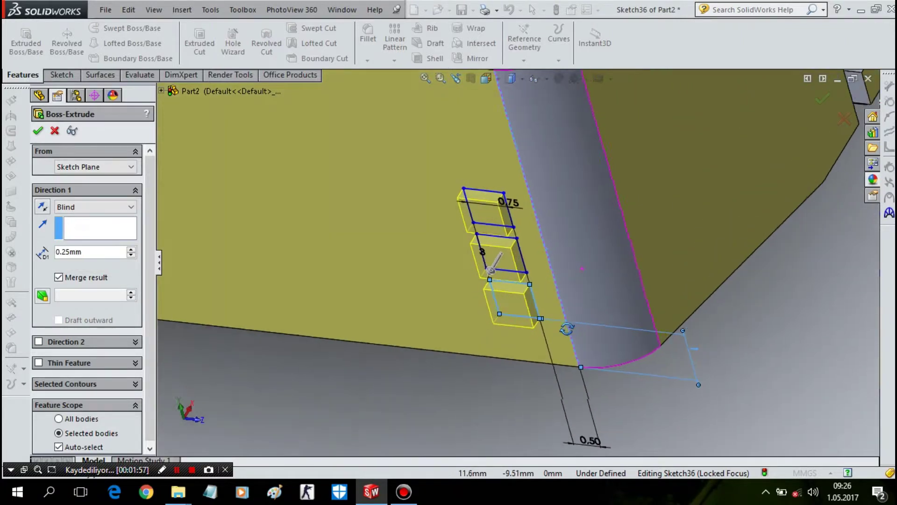
click(41, 299)
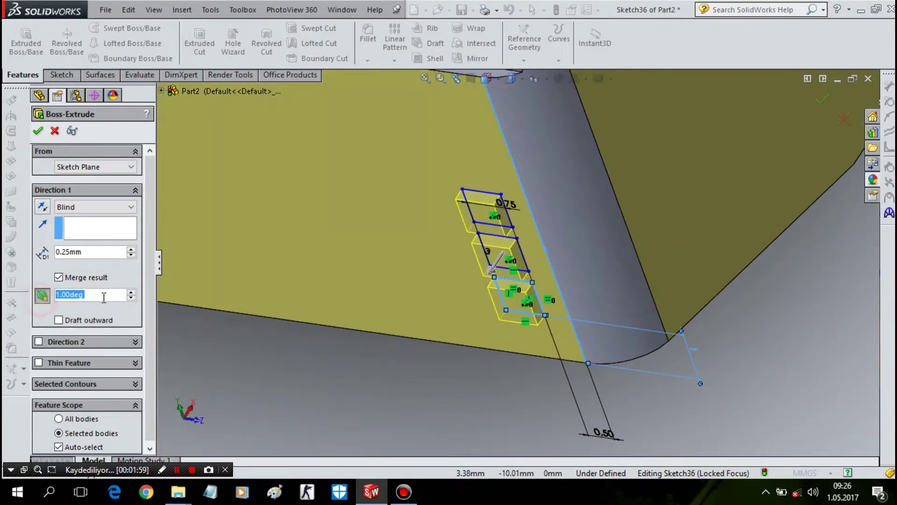
text(3)
key(Return)
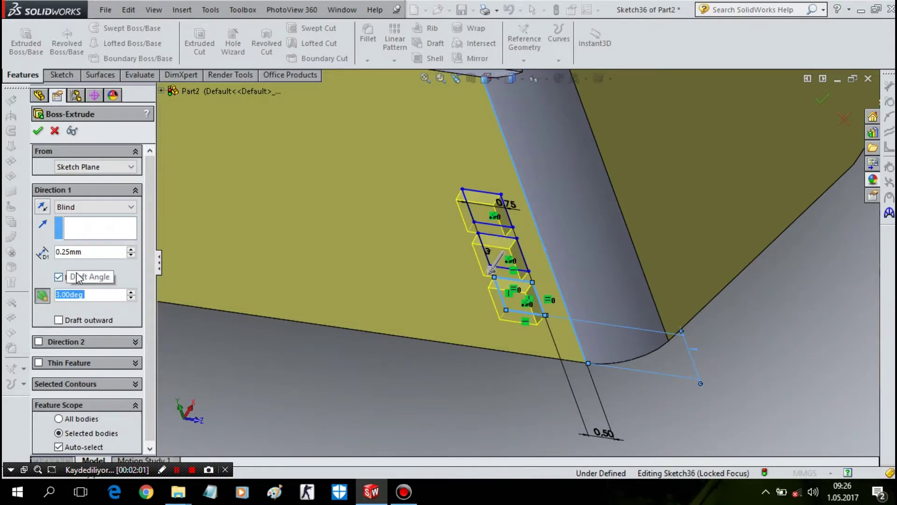
text(5)
key(Return)
- Change the pad depth to 0.10 mm and accept the extrusion
click(95, 251)
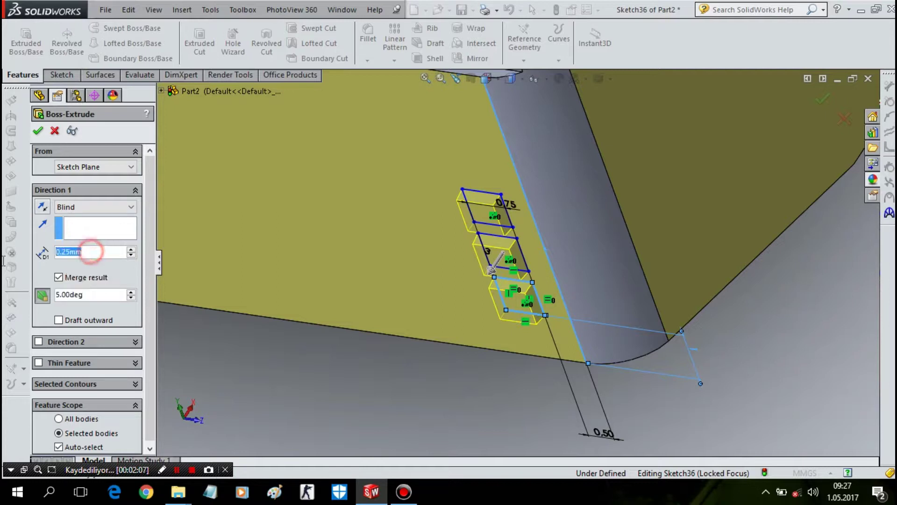
text(0.1)
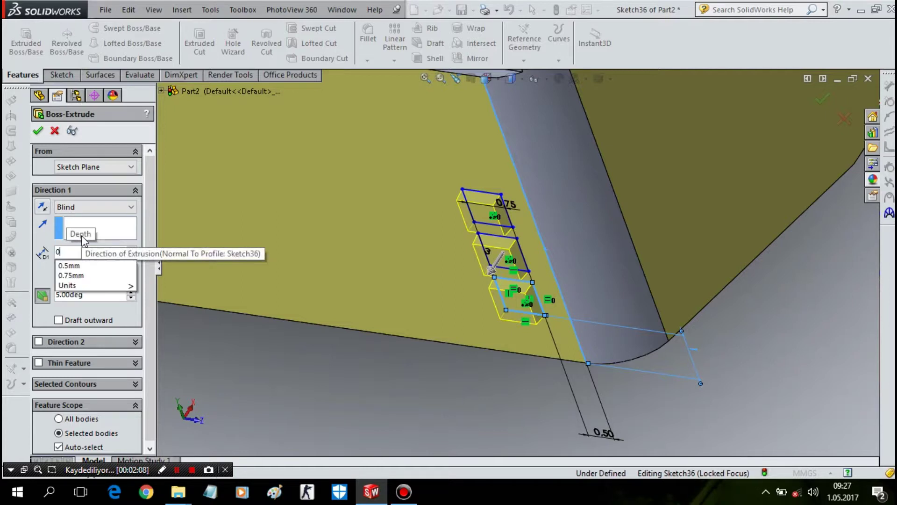
key(Return)
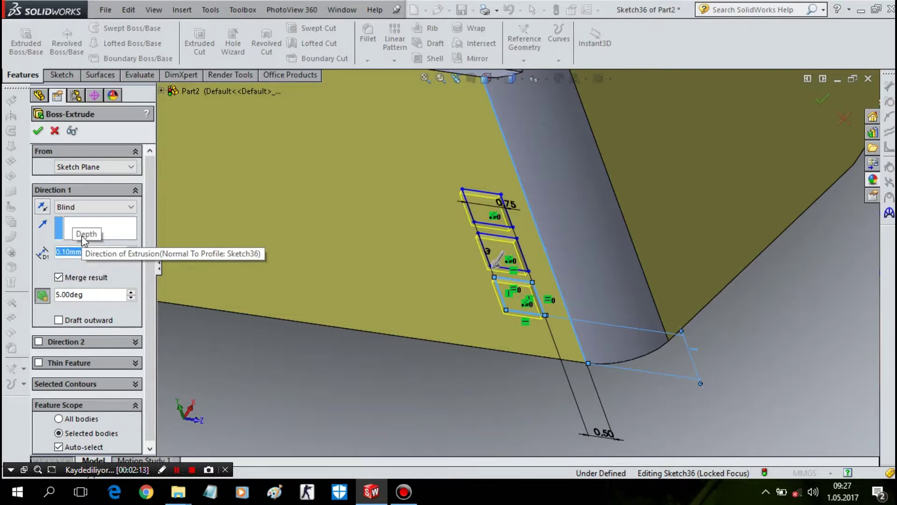
text(0,1)
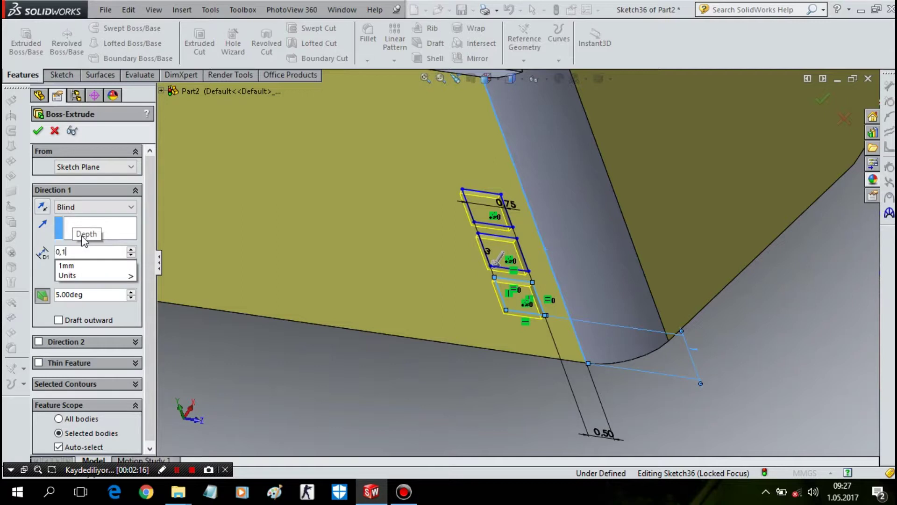
key(BackSpace)
key(BackSpace)
key(BackSpace)
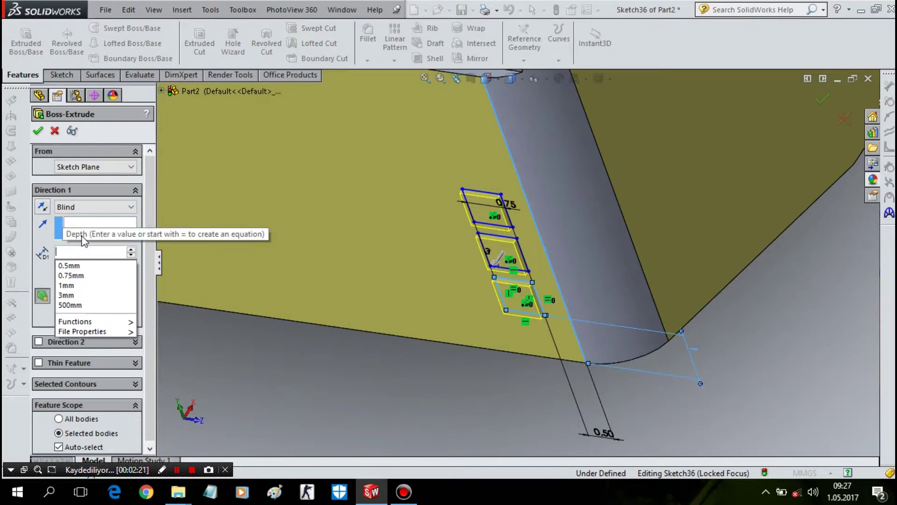
text(0,1)
key(Return)
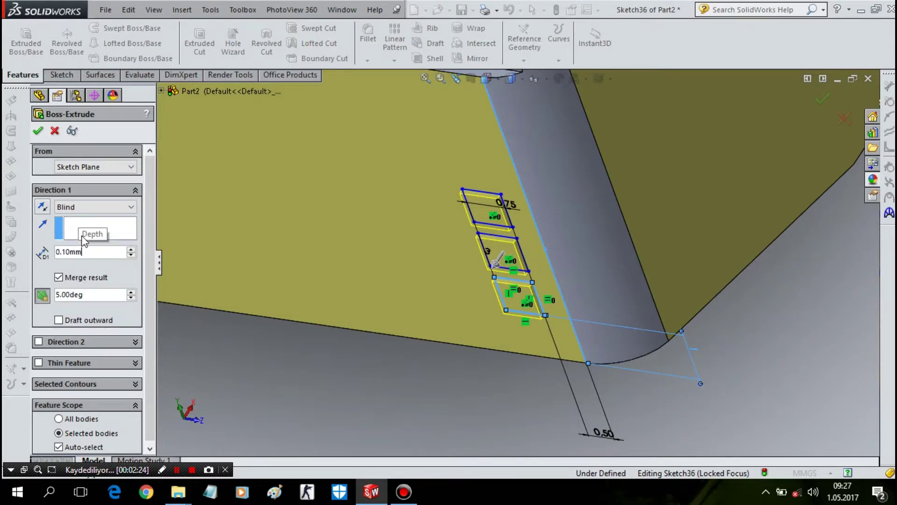
key(Return)
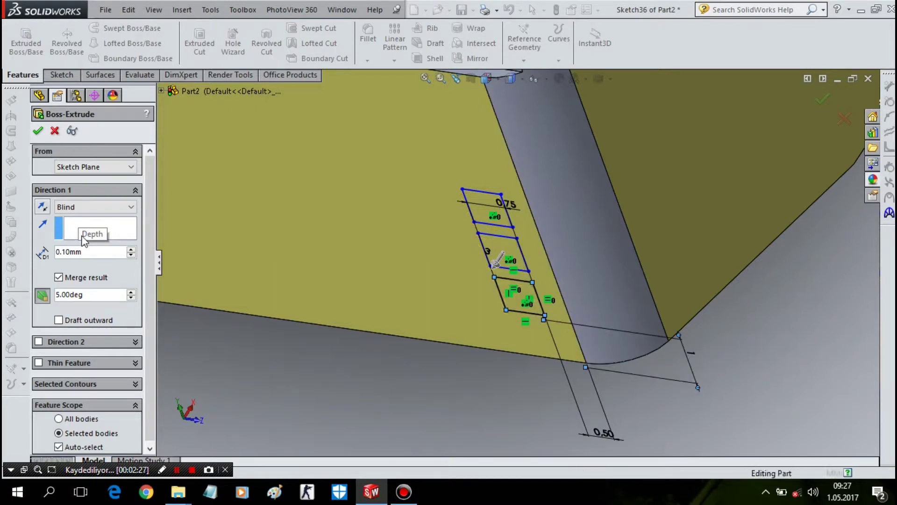
click(457, 407)
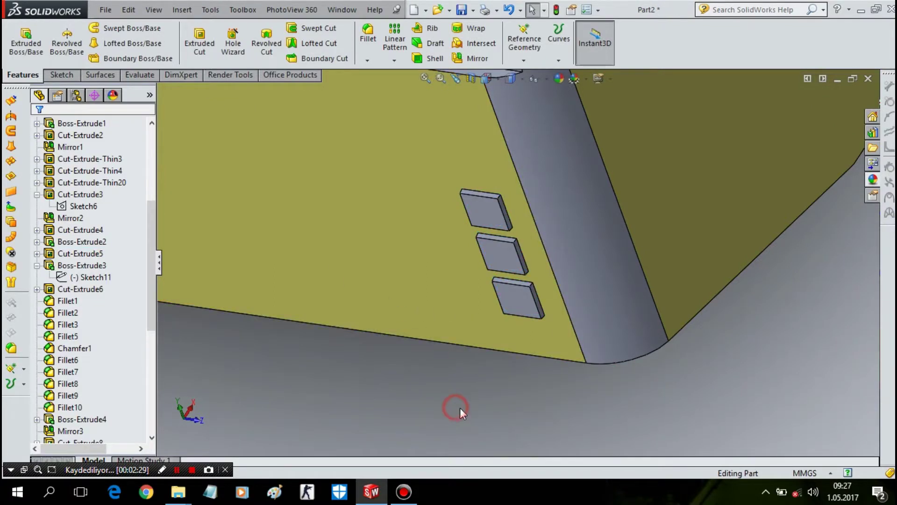
scroll(481, 373, up, 3)
scroll(514, 332, up, 2)
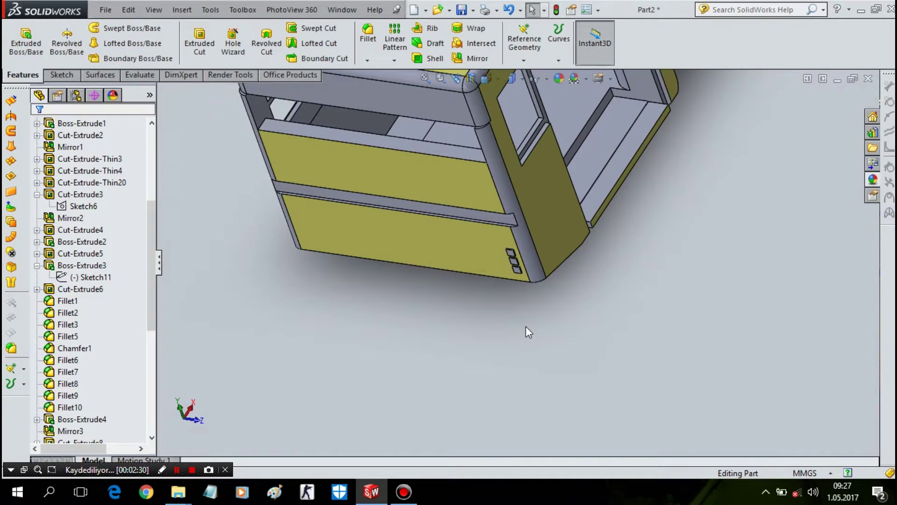
mouse_move(539, 304)
middle_down()
mouse_move(611, 159)
mouse_move(599, 137)
middle_up()
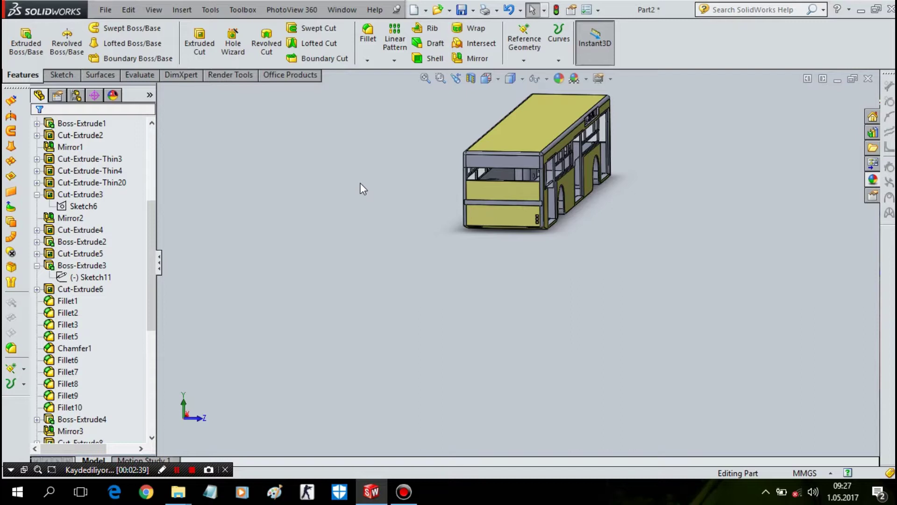
scroll(487, 279, down, 2)
scroll(487, 280, down, 3)
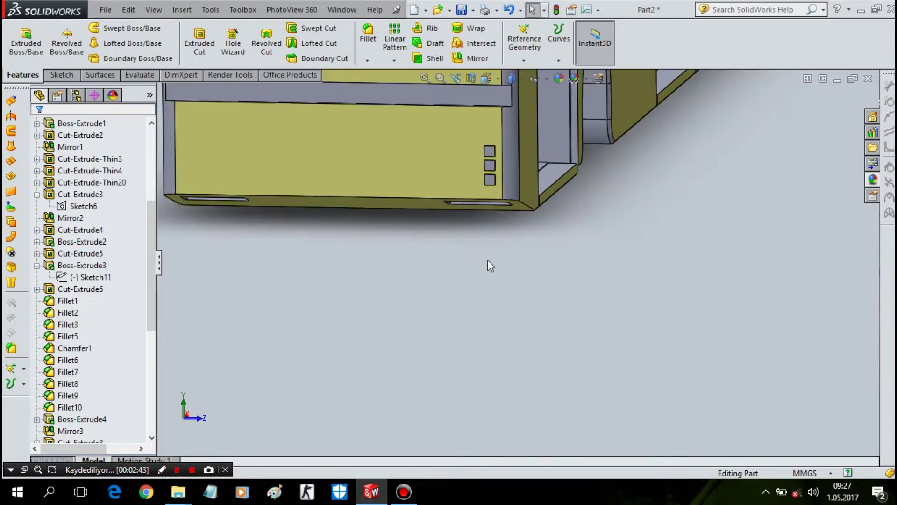
scroll(487, 262, up, 5)
scroll(555, 122, down, 2)
scroll(555, 123, down, 2)
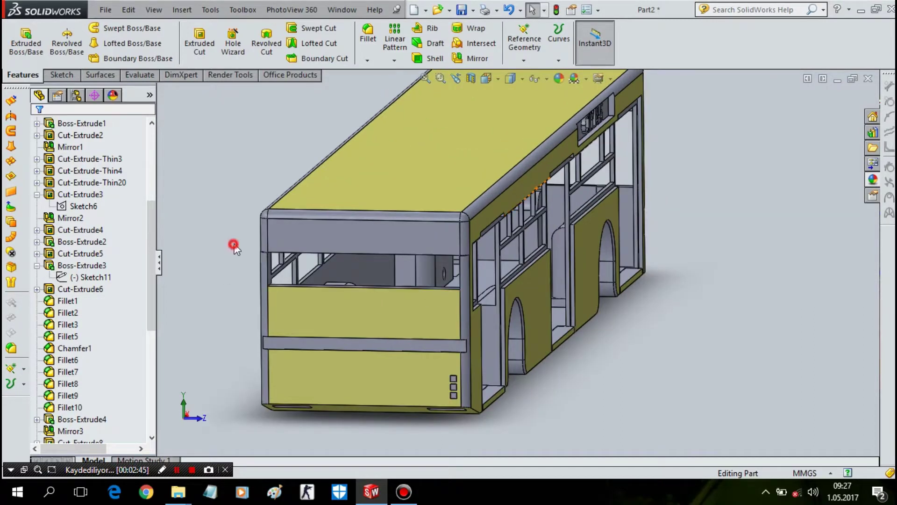
scroll(82, 229, up, 5)
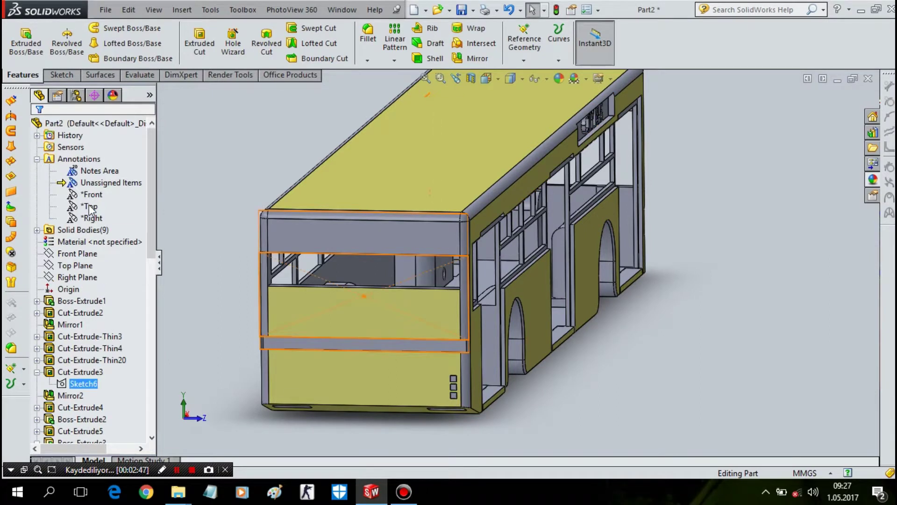
click(86, 265)
click(89, 255)
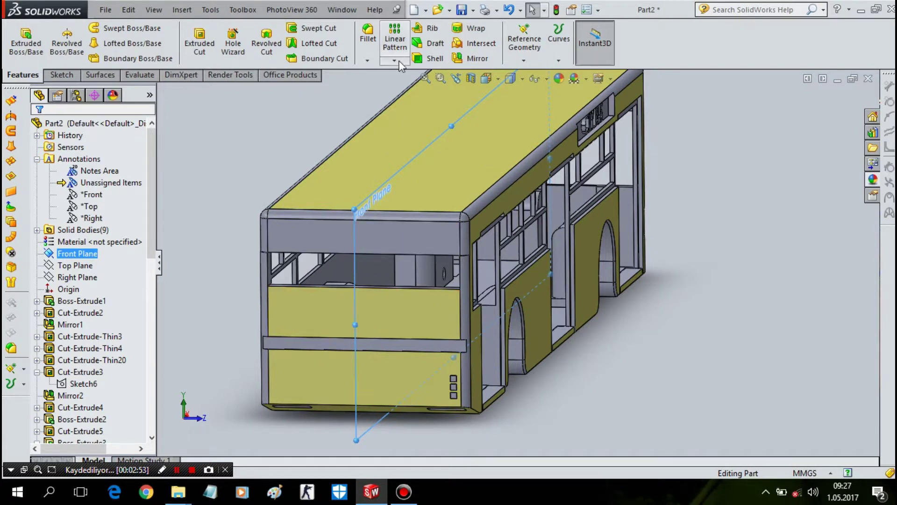
- Mirror Boss-Extrude11's three raised squares about the Front Plane onto the opposite corner
click(463, 61)
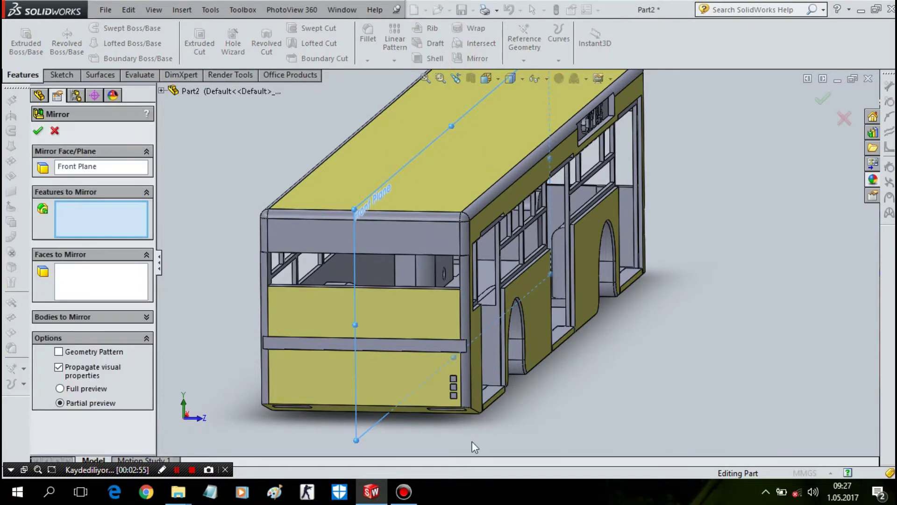
scroll(472, 442, down, 3)
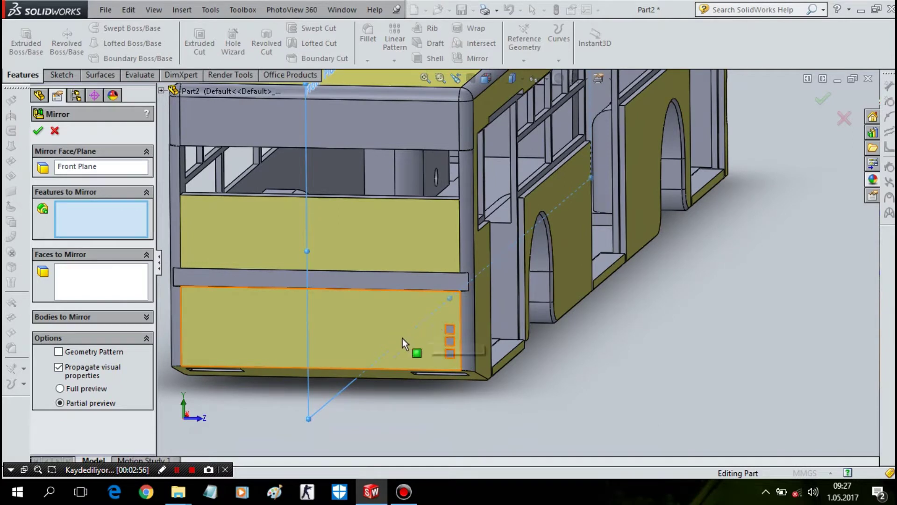
click(450, 328)
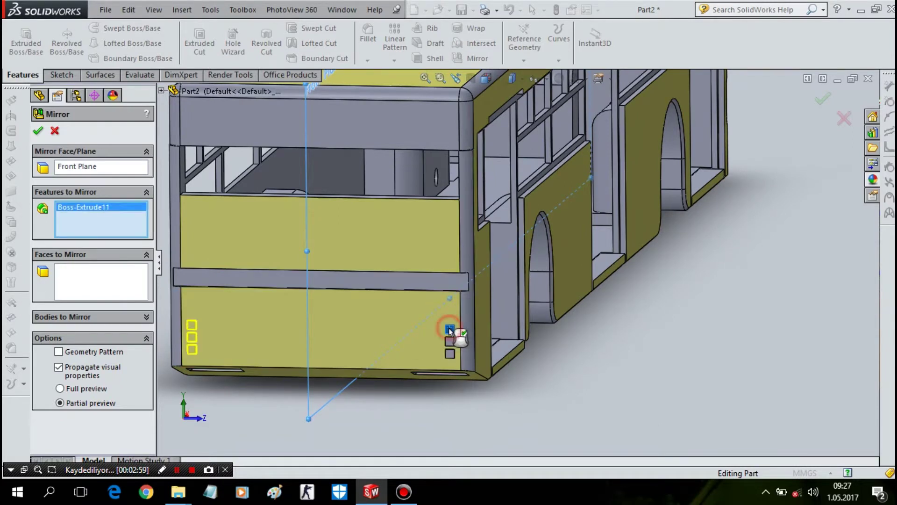
click(36, 131)
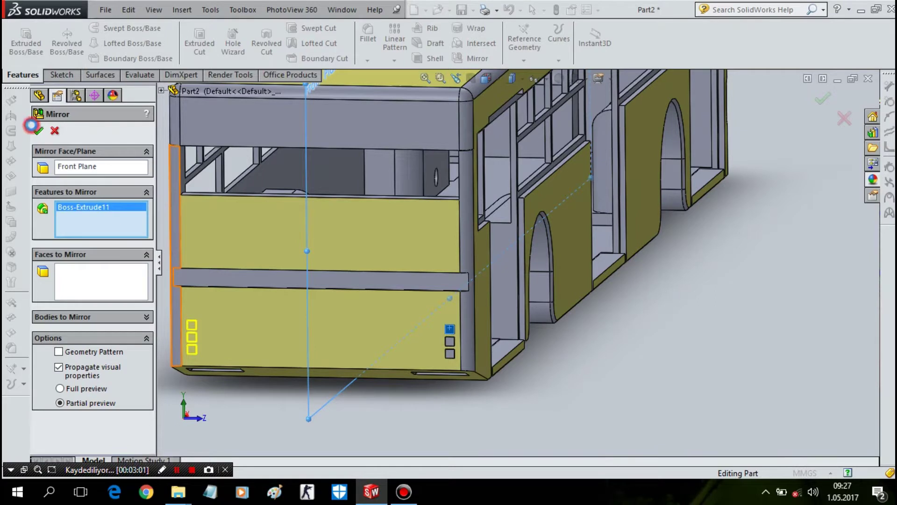
scroll(200, 377, up, 2)
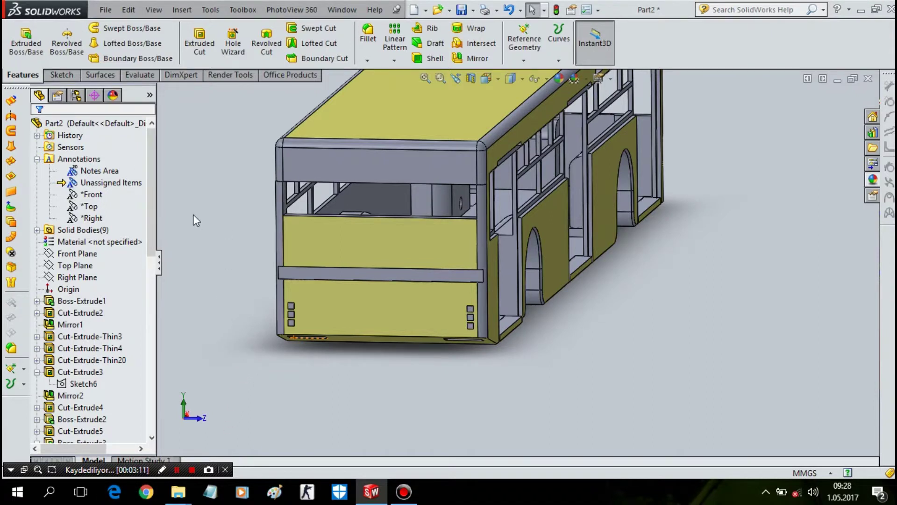
- Cancel a started fillet and start a Chamfer at the default 10.00 mm, 45°
click(373, 61)
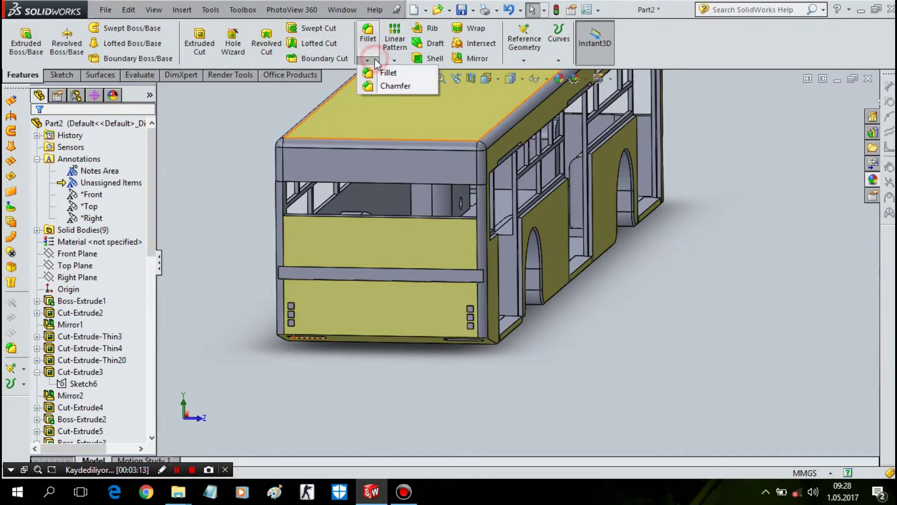
click(374, 73)
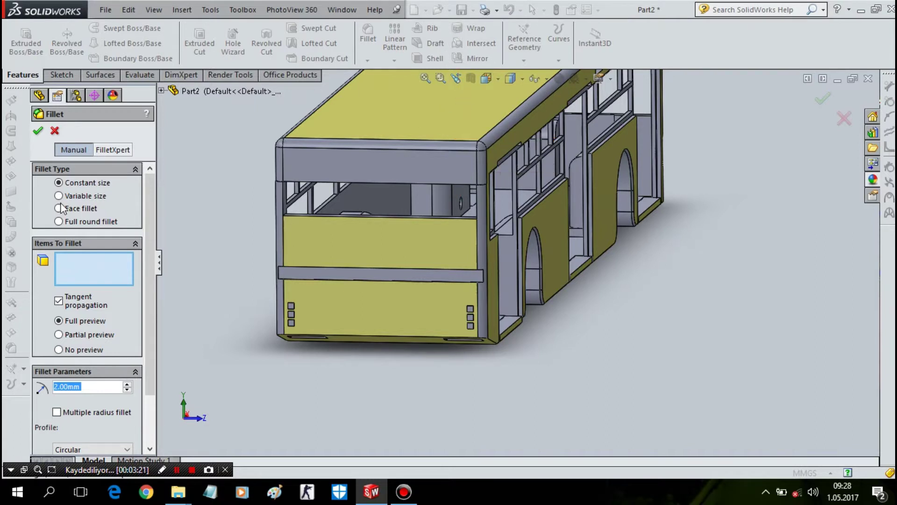
click(54, 131)
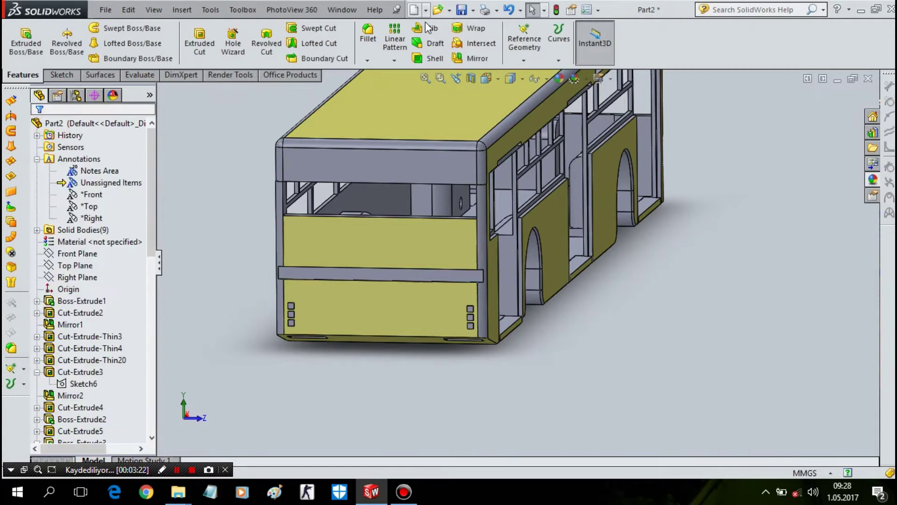
click(369, 59)
click(369, 86)
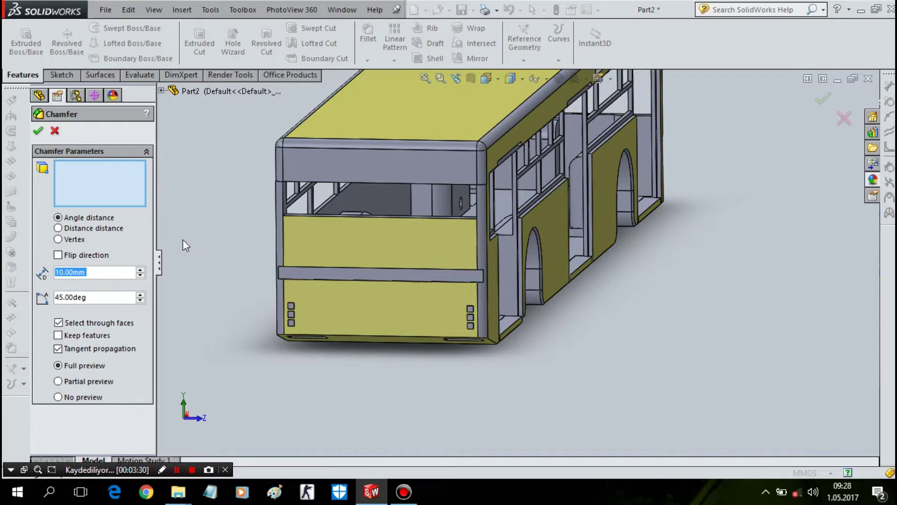
- Set the chamfer distance to 0.05 mm and pick the first rear square faces
text(0,05)
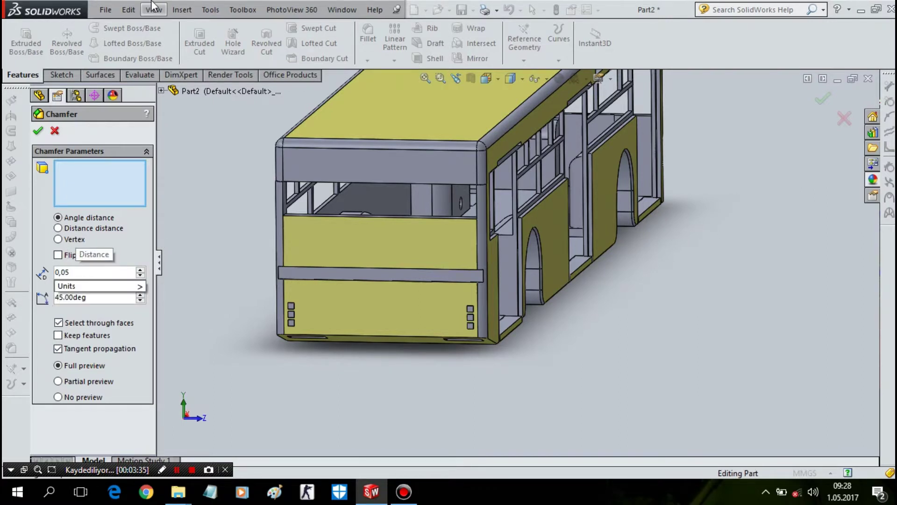
scroll(701, 140, down, 3)
scroll(701, 60, down, 2)
scroll(201, 442, down, 2)
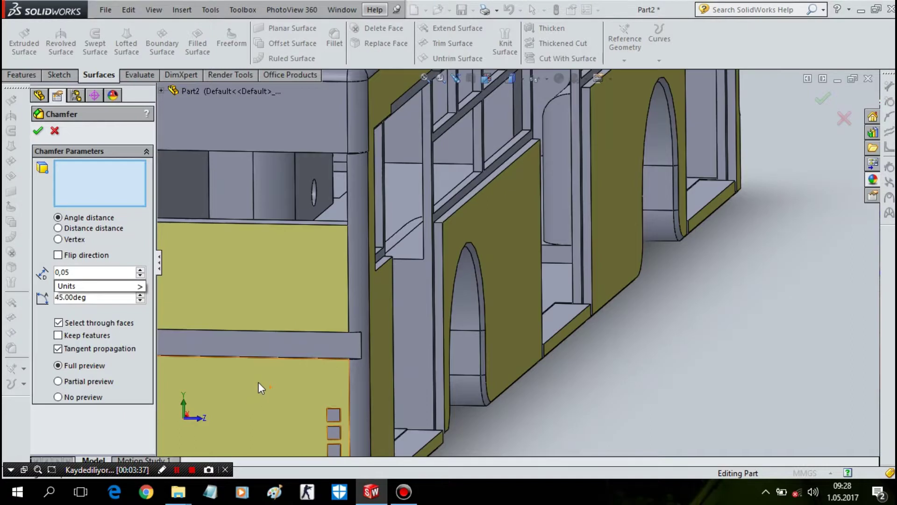
click(333, 411)
scroll(355, 393, down, 1)
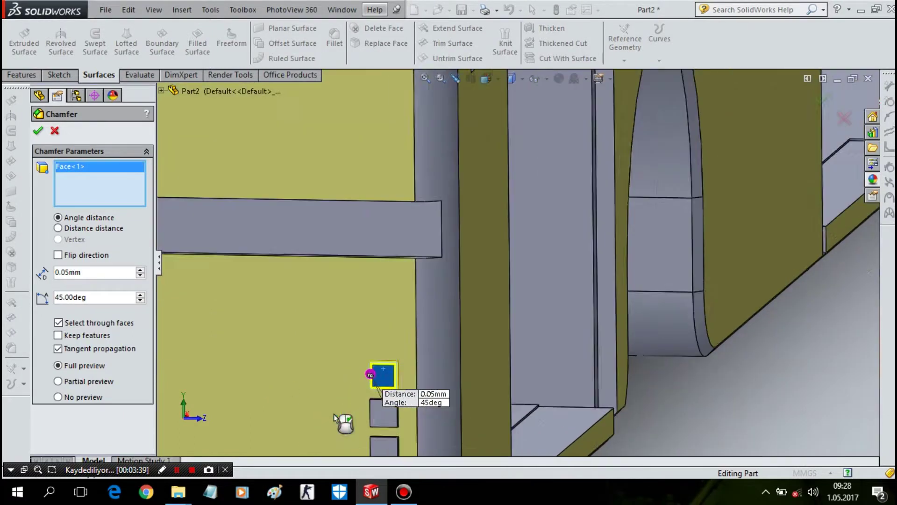
scroll(371, 374, down, 2)
scroll(397, 374, down, 2)
click(417, 410)
click(411, 444)
- Add the top, middle and bottom square faces and accept the 0.05 mm chamfer
scroll(407, 434, up, 2)
scroll(374, 387, up, 2)
scroll(336, 299, up, 3)
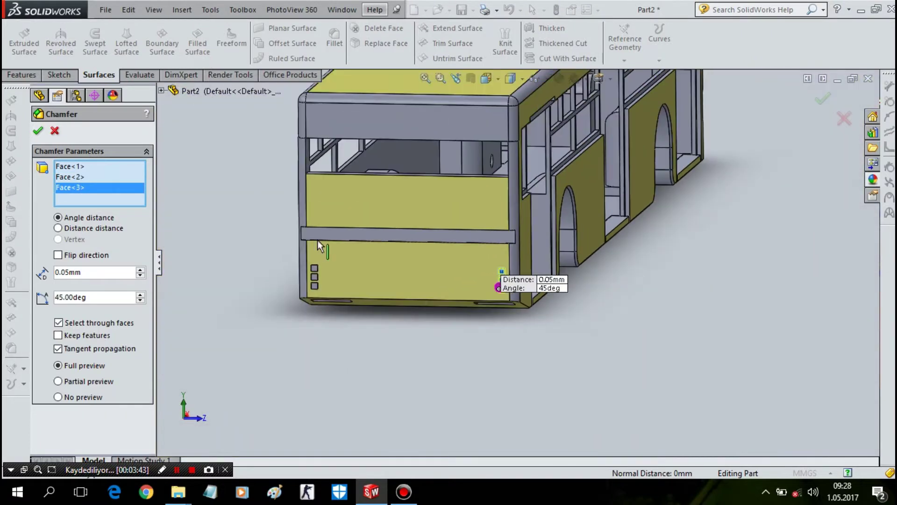
scroll(402, 323, down, 5)
click(401, 322)
click(401, 355)
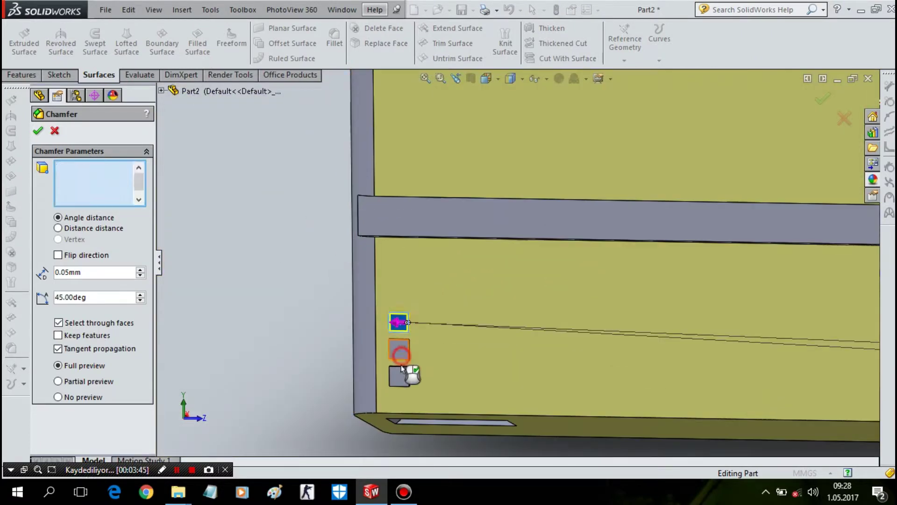
click(400, 376)
middle_drag(399, 377, 440, 500)
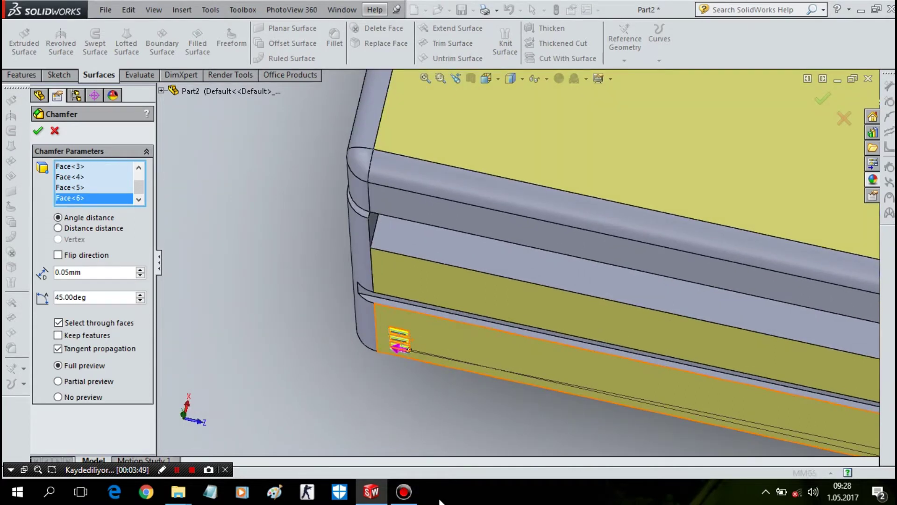
key(Return)
middle_drag(409, 400, 398, 330)
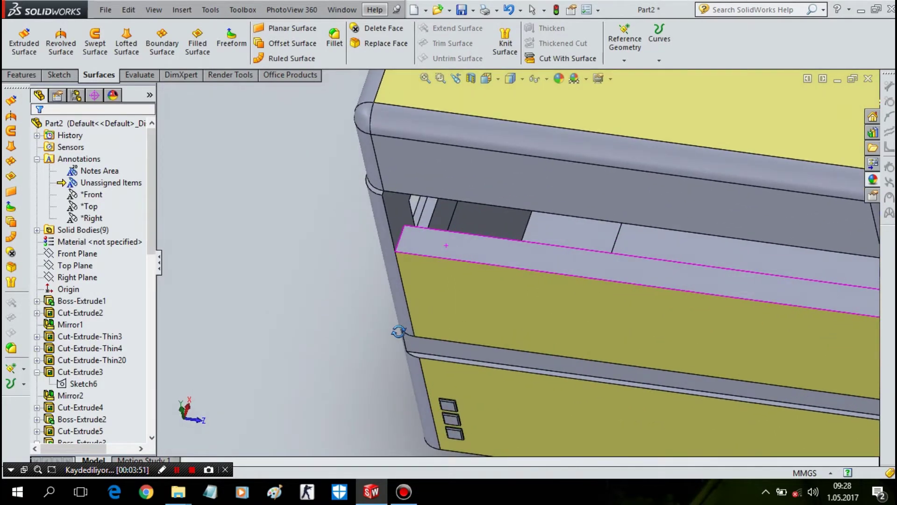
scroll(408, 277, up, 3)
- Inspect the CITY BUS from its side and front, and save the part
middle_drag(694, 412, 683, 370)
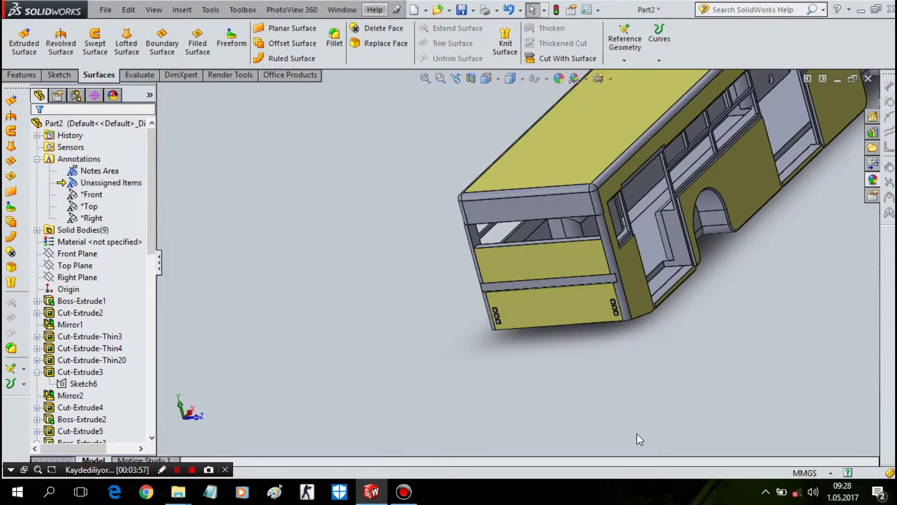
mouse_move(624, 338)
middle_down()
mouse_move(564, 337)
mouse_move(565, 364)
mouse_move(597, 363)
middle_up()
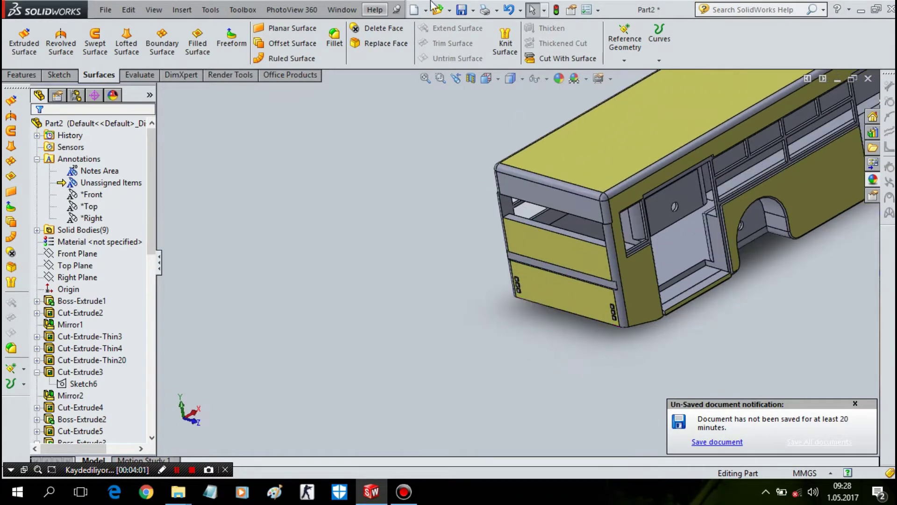
click(464, 9)
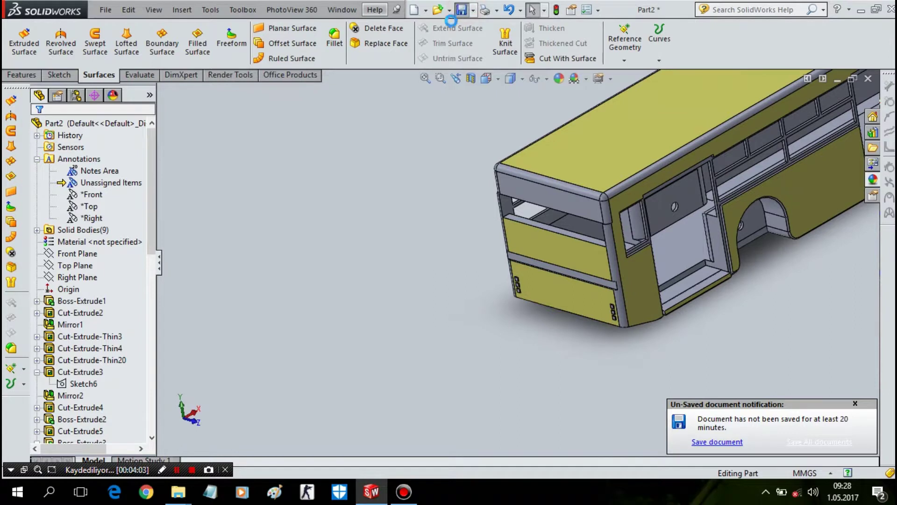
mouse_move(496, 215)
middle_down()
mouse_move(452, 186)
mouse_move(313, 184)
mouse_move(352, 232)
mouse_move(330, 252)
middle_up()
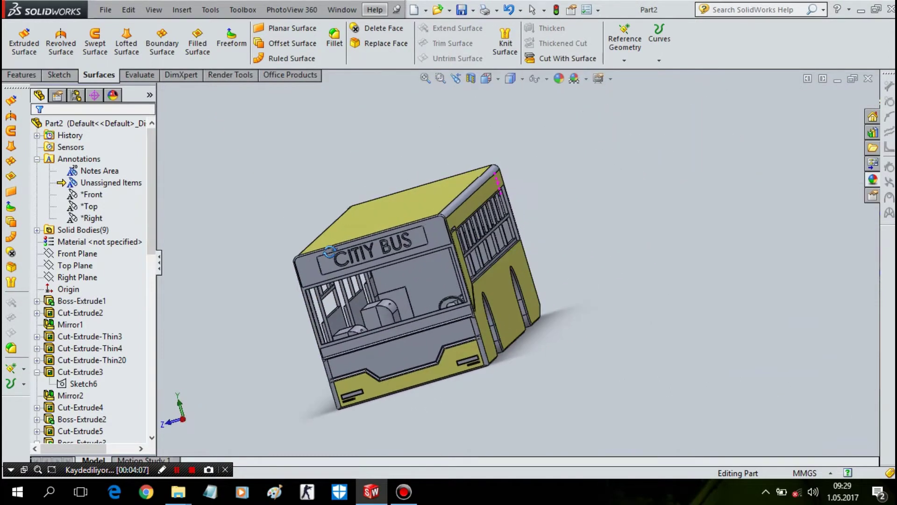
scroll(329, 252, up, 2)
middle_drag(430, 310, 431, 338)
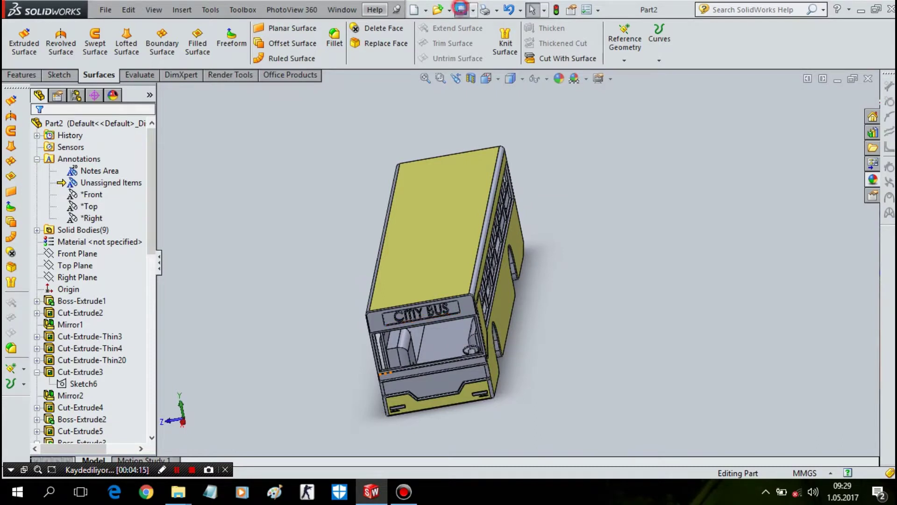
click(414, 9)
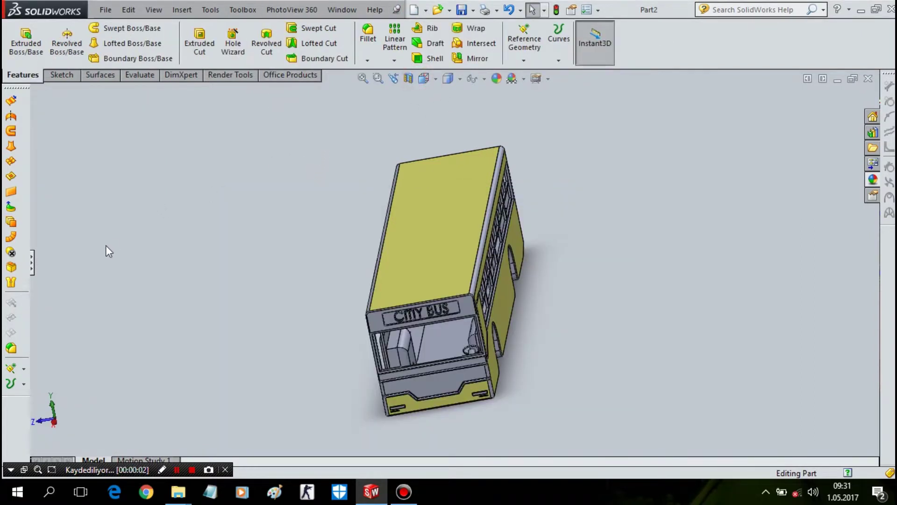
- Create the new part Part3 and view its Front Plane with Normal To
click(413, 10)
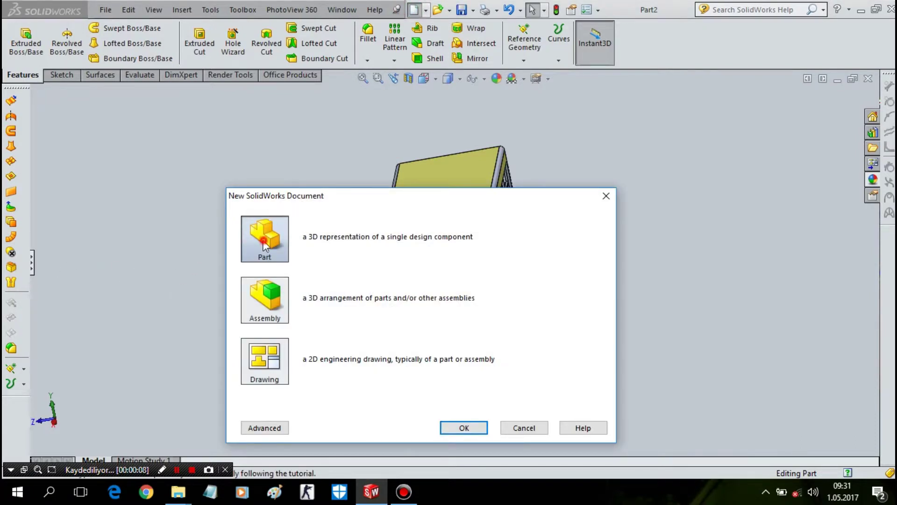
double_click(264, 244)
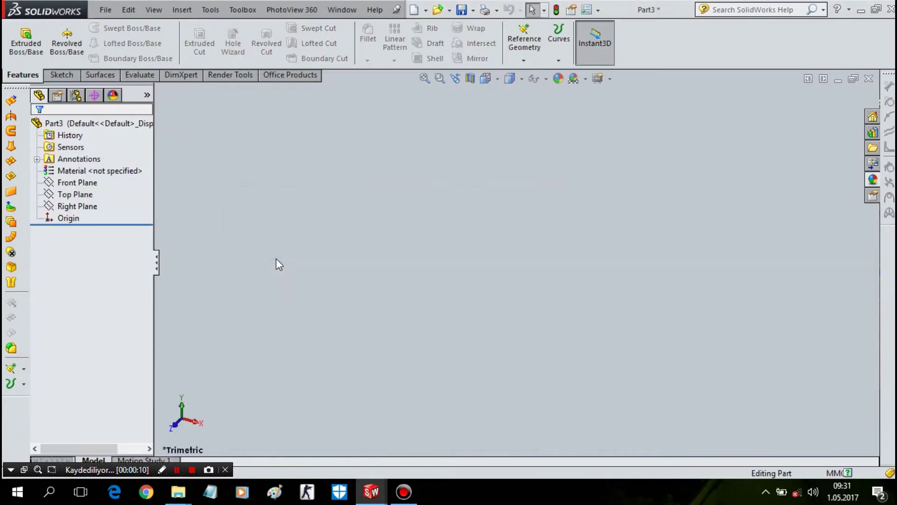
click(74, 183)
right_click(519, 221)
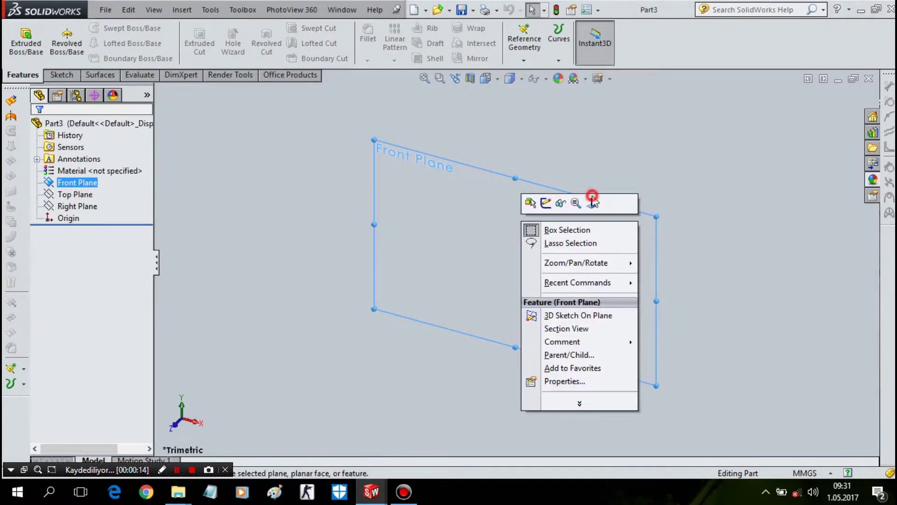
click(573, 218)
right_click(556, 241)
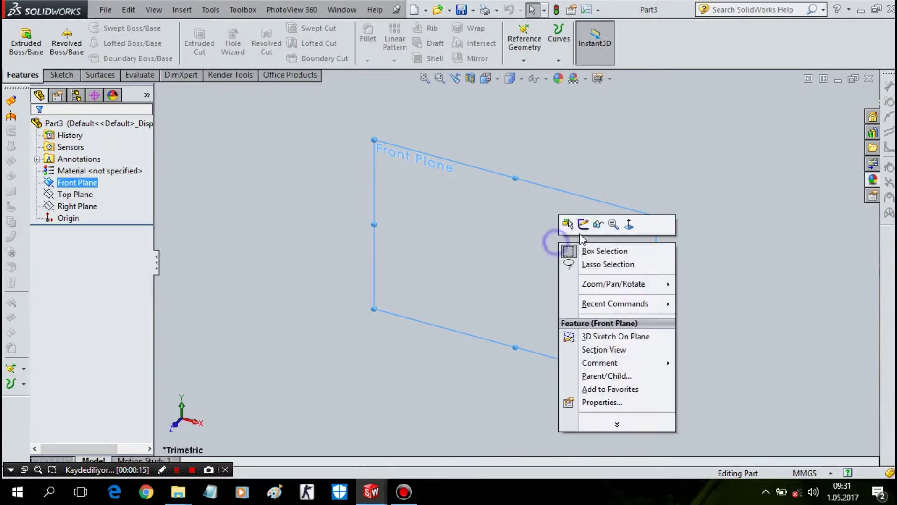
click(629, 225)
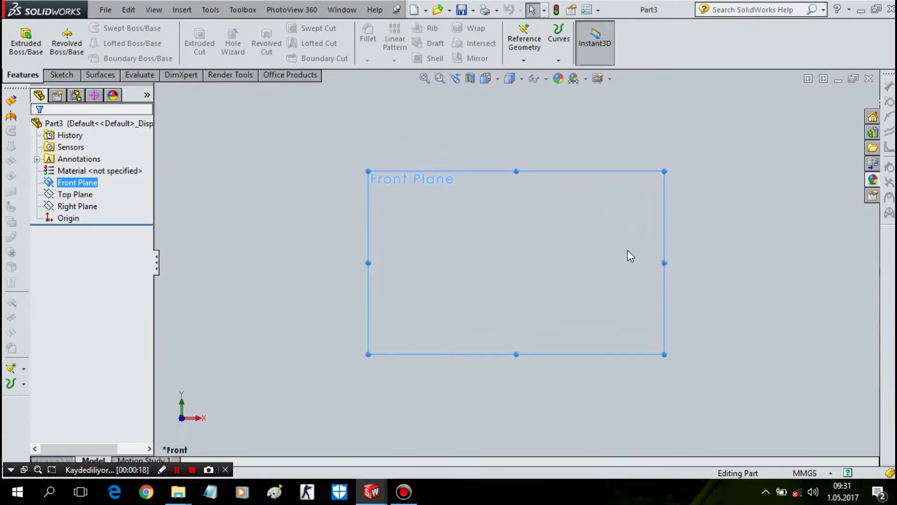
click(62, 75)
- Draw a slanted line and a horizontal line, with the horizontal line centred on the origin
click(86, 28)
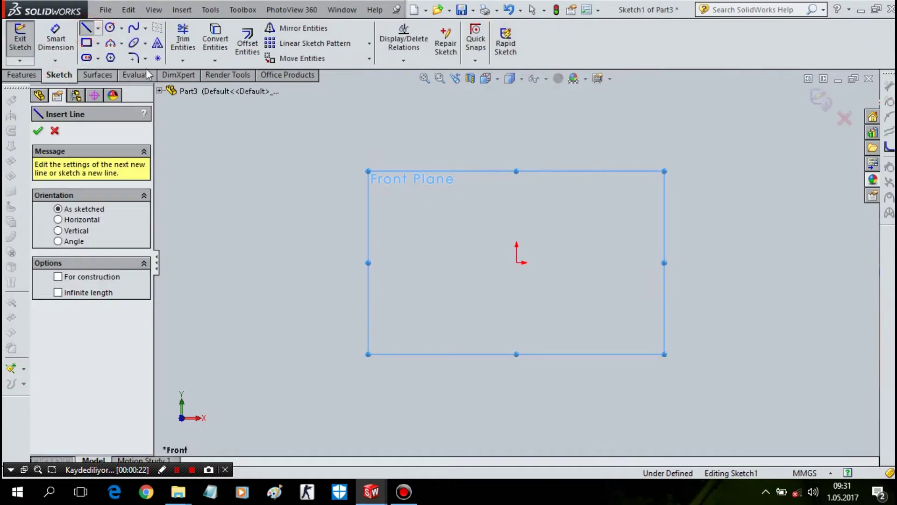
click(467, 198)
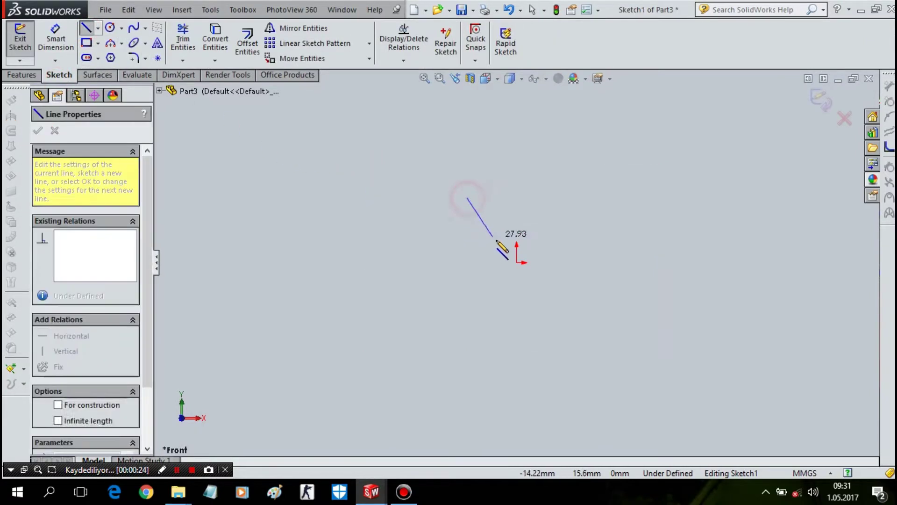
click(504, 262)
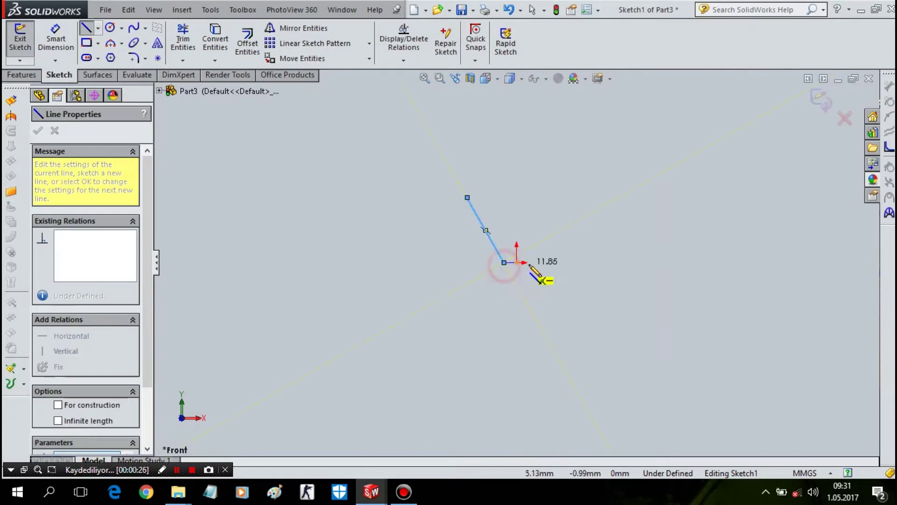
click(589, 262)
key(Escape)
click(562, 262)
ctrl+click(516, 263)
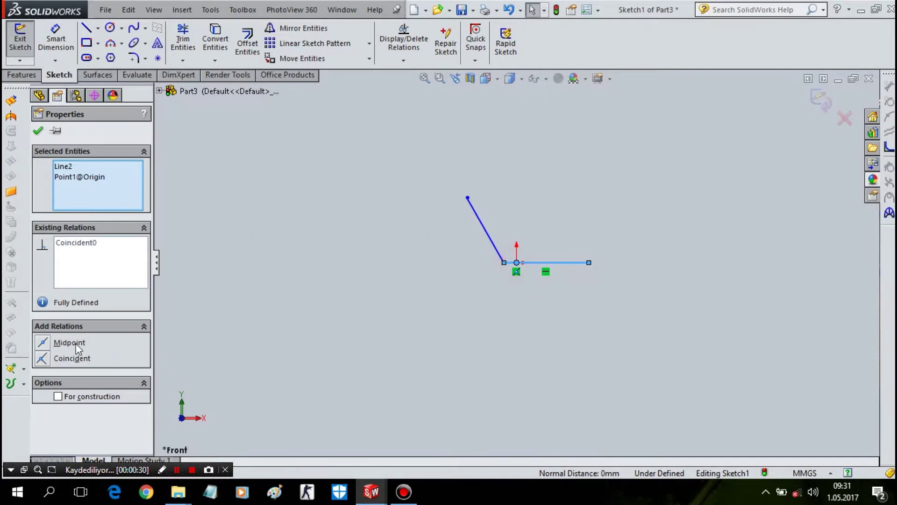
click(41, 342)
key(Escape)
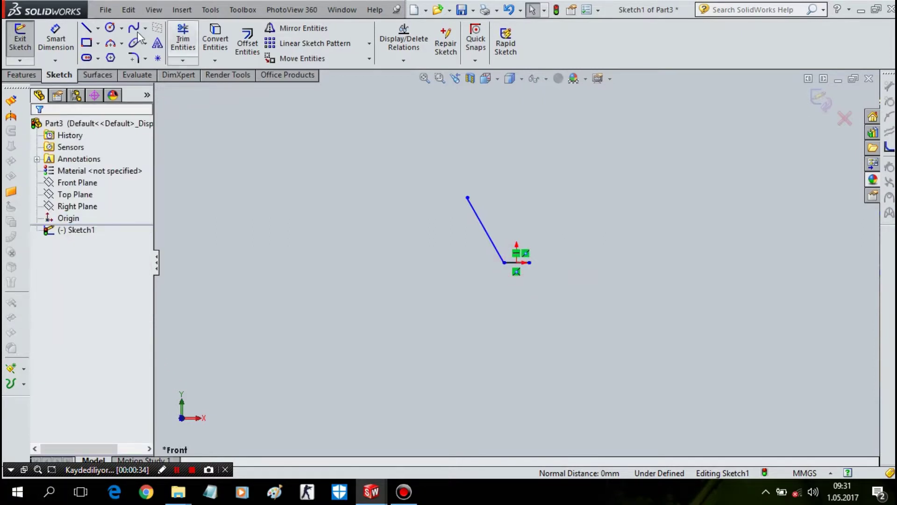
- Draw a vertical line downward from the sketch origin
click(90, 35)
scroll(503, 257, down, 3)
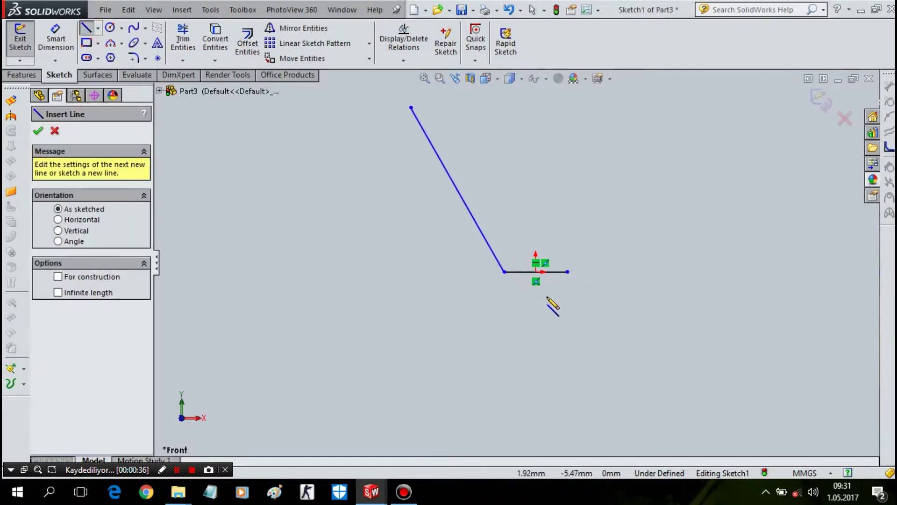
click(536, 281)
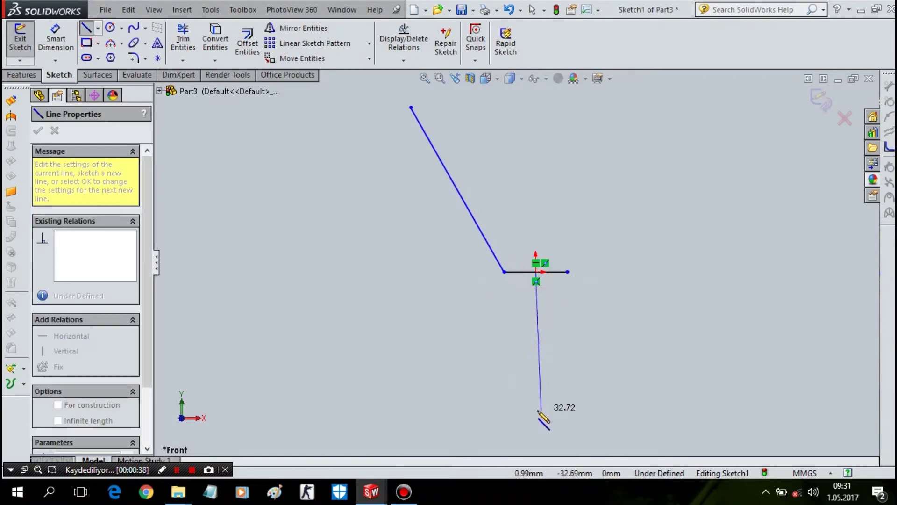
click(535, 410)
key(Escape)
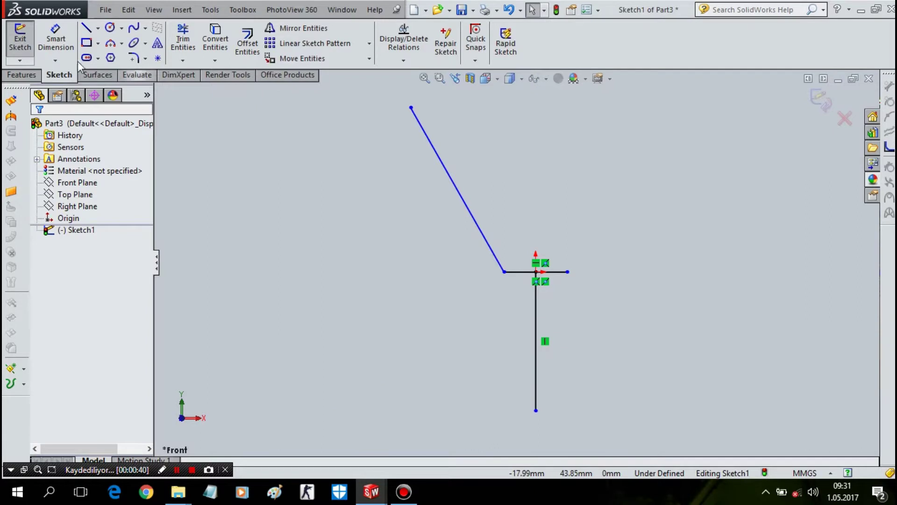
- Dimension the horizontal line to 4 mm and the slanted line's height to 6 mm
click(66, 40)
click(559, 272)
click(555, 221)
text(4)
key(Return)
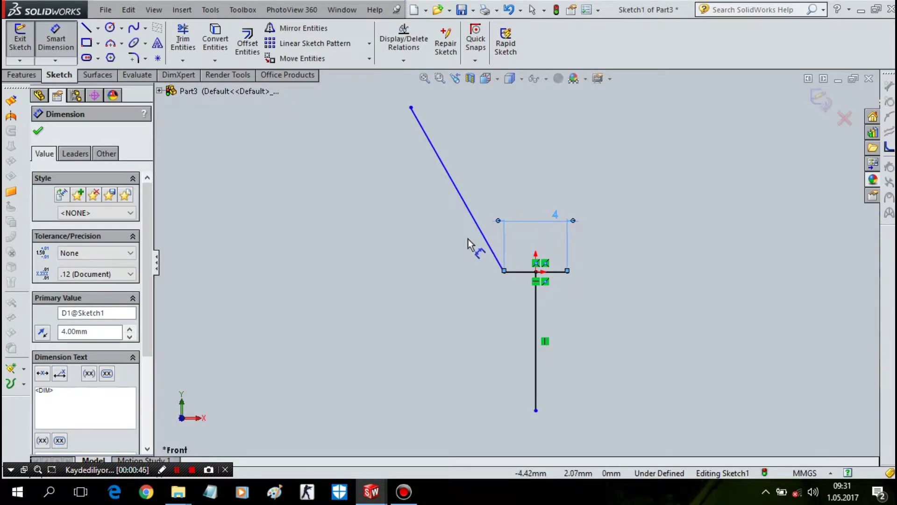
click(488, 241)
click(295, 190)
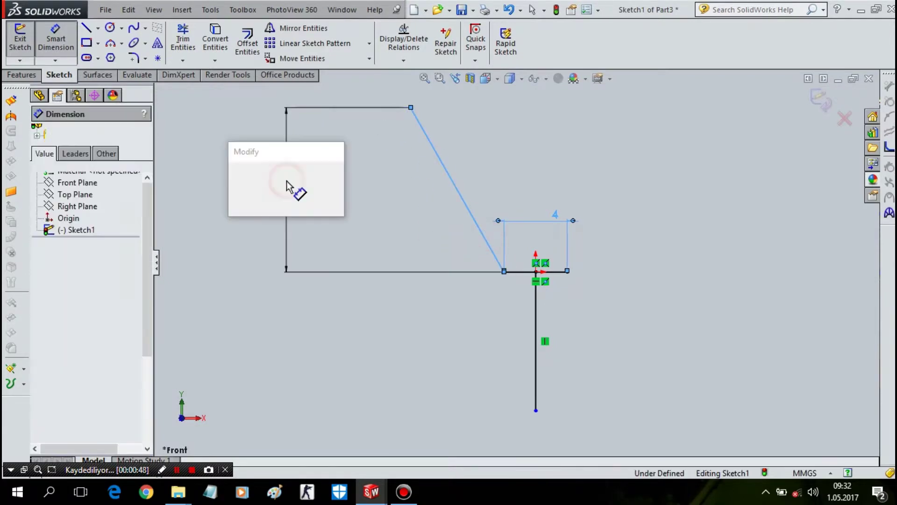
text(6.00mm)
key(Return)
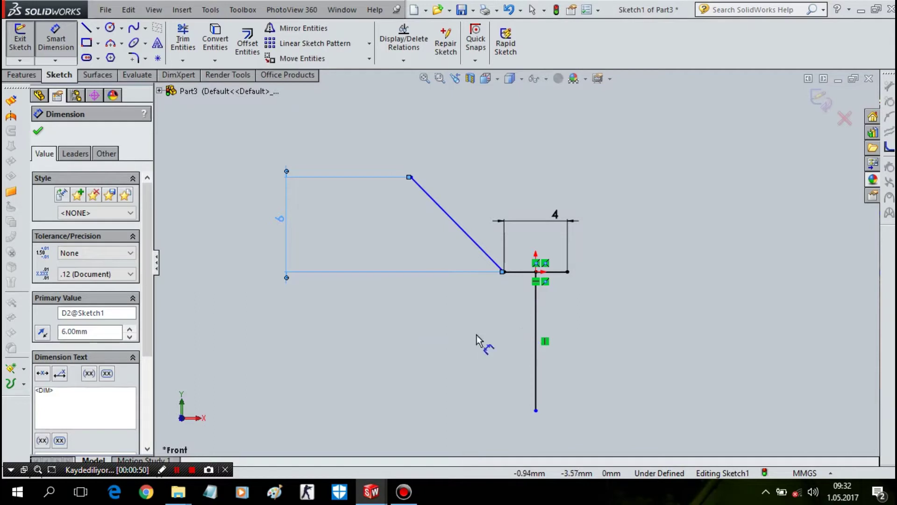
- Dimension the vertical drop to 0.5 mm and the slant angle to 100°
click(535, 340)
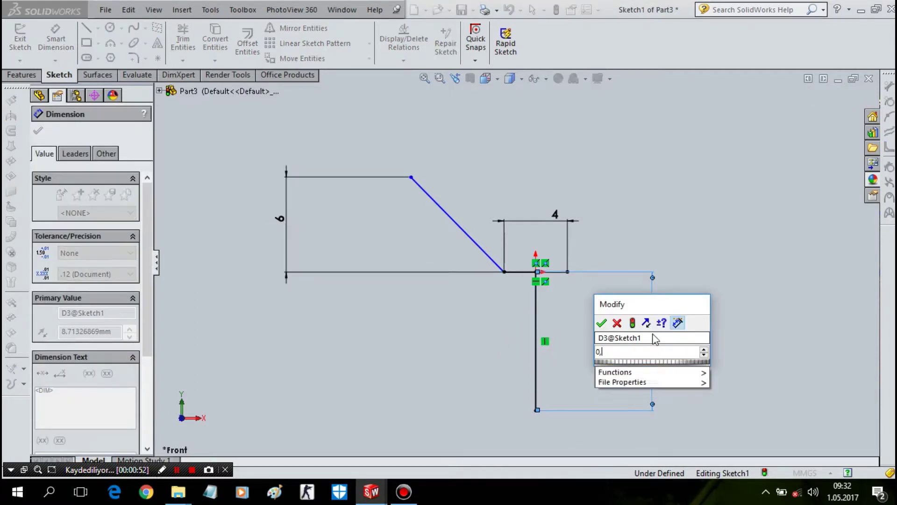
text(0.5)
key(Return)
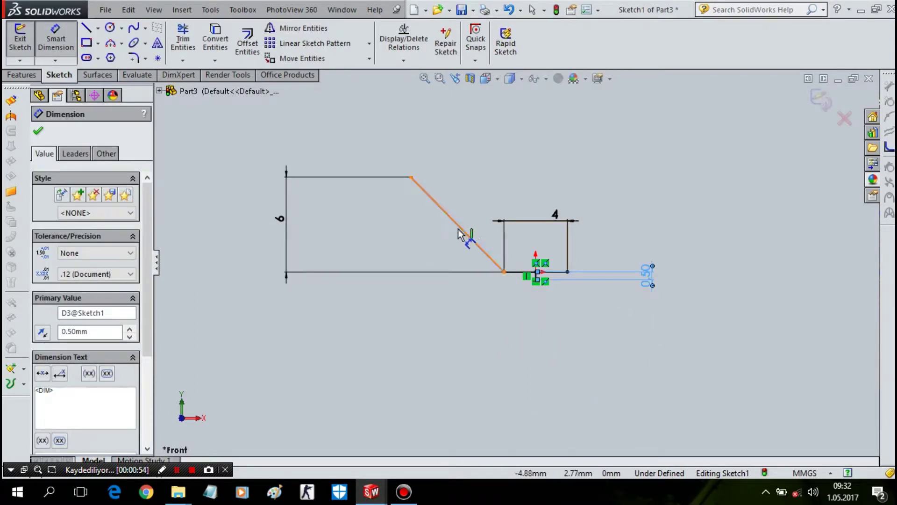
click(467, 235)
click(526, 272)
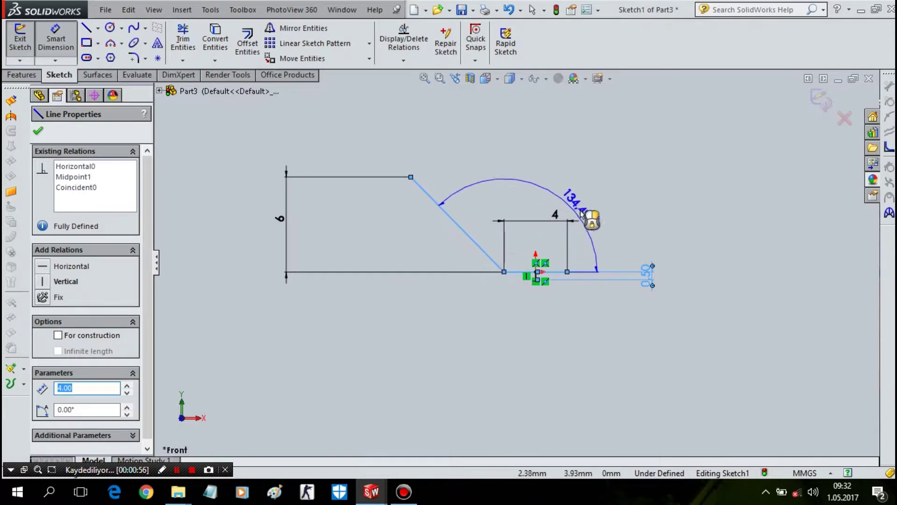
click(589, 206)
text(100)
key(Return)
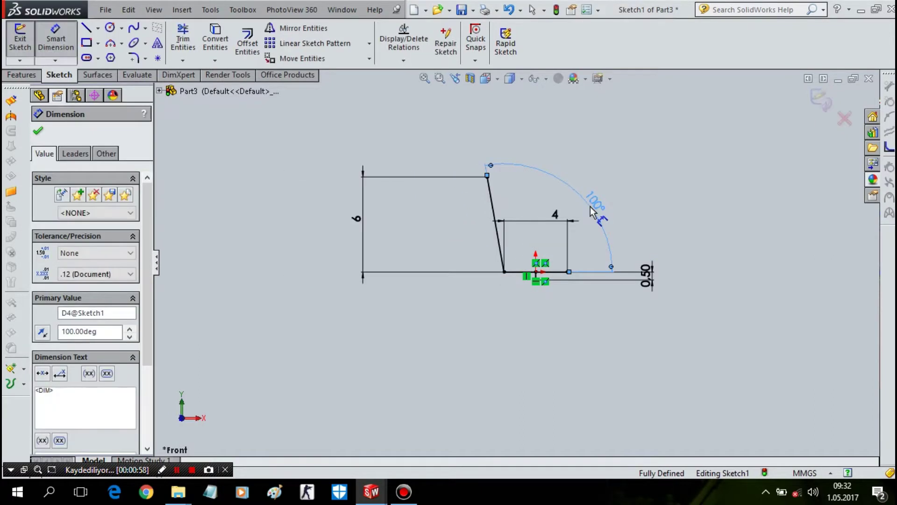
click(11, 100)
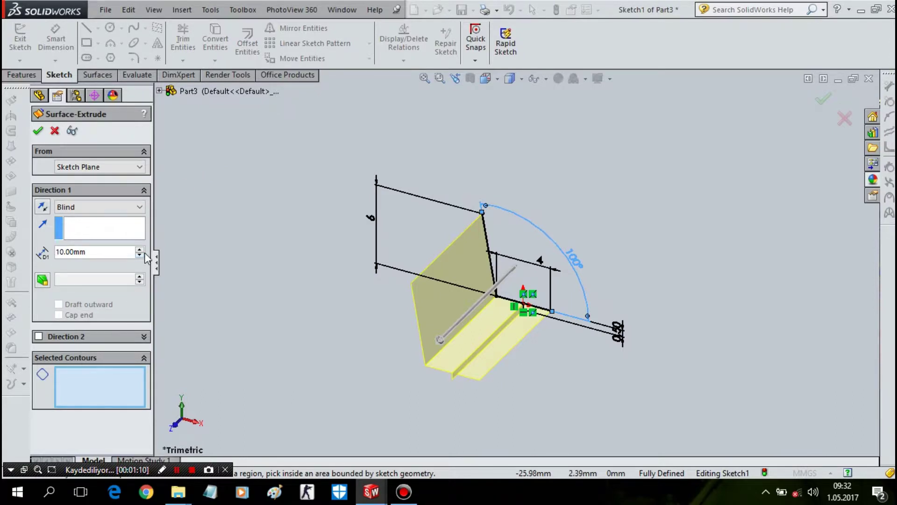
double_click(96, 252)
text(5)
key(Return)
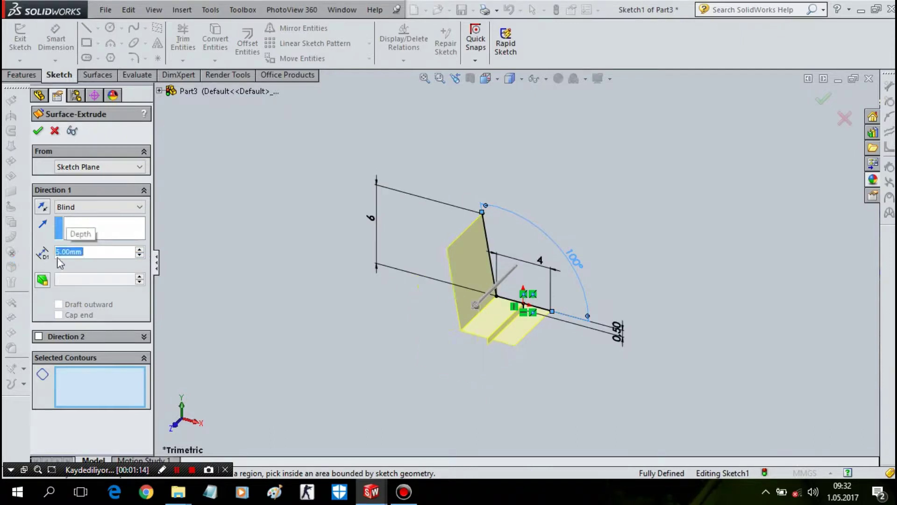
mouse_move(287, 296)
middle_down()
mouse_move(290, 265)
mouse_move(311, 231)
mouse_move(353, 246)
middle_up()
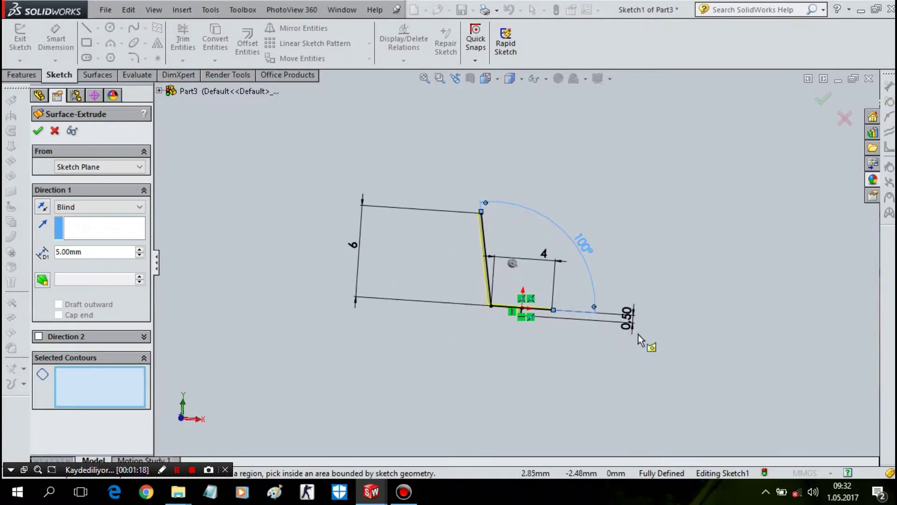
click(55, 130)
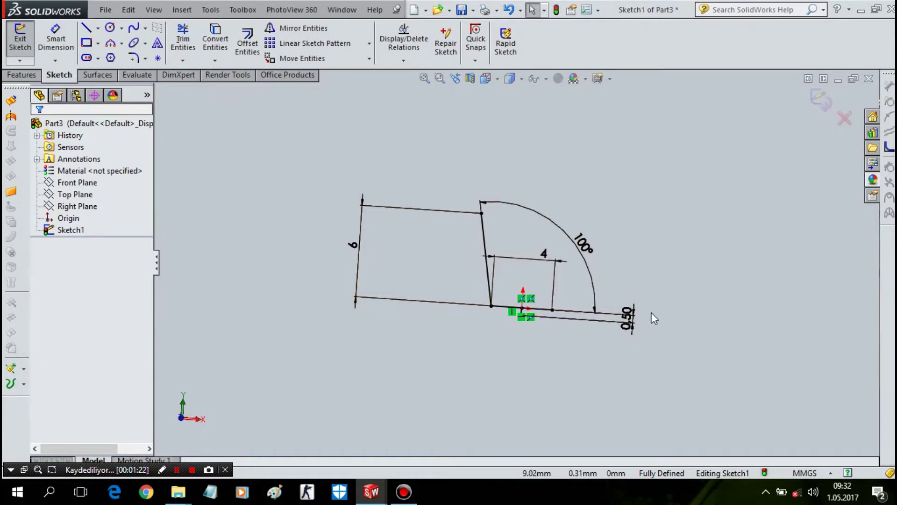
- Change the 0.50 vertical drop dimension to 3.5 mm and close the dimension editor
double_click(627, 317)
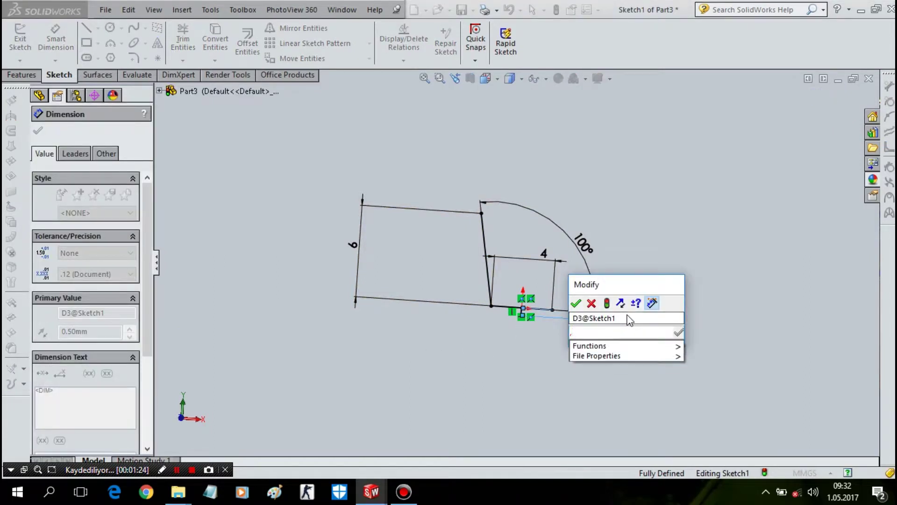
text(3,5)
key(Return)
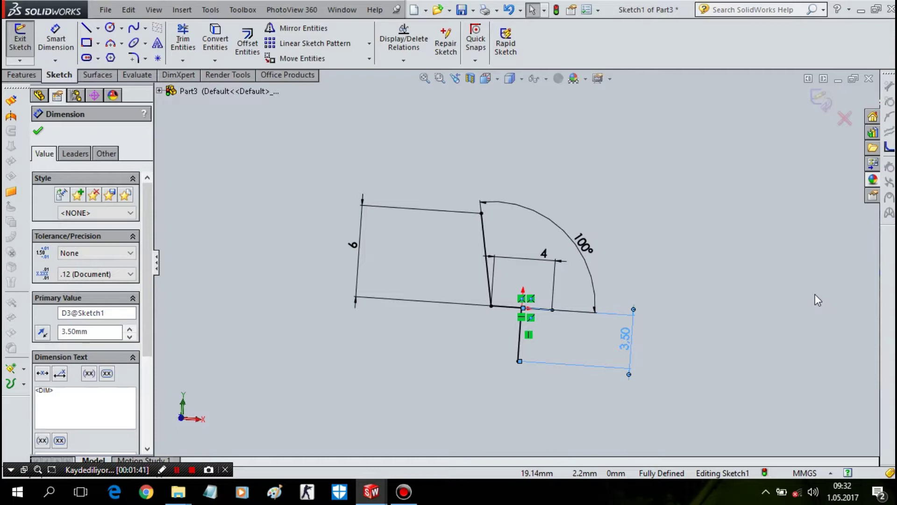
right_click(814, 298)
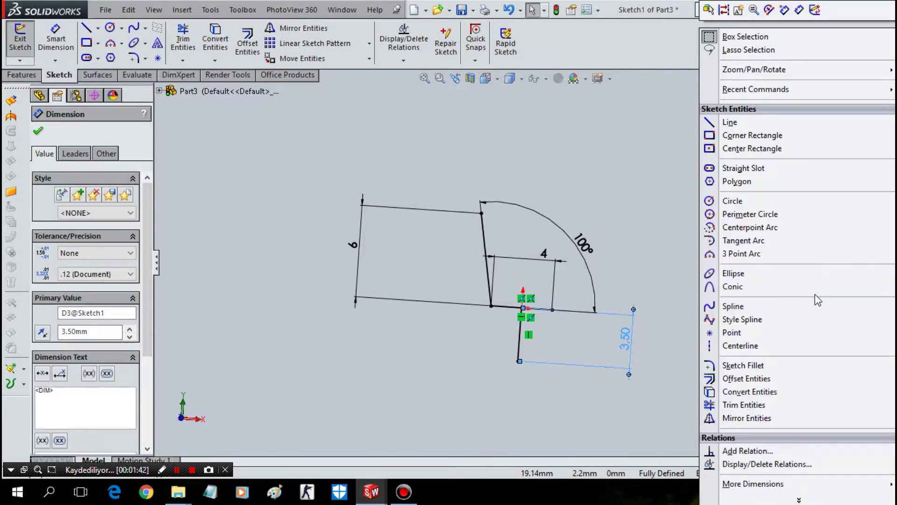
middle_drag(817, 299, 457, 234)
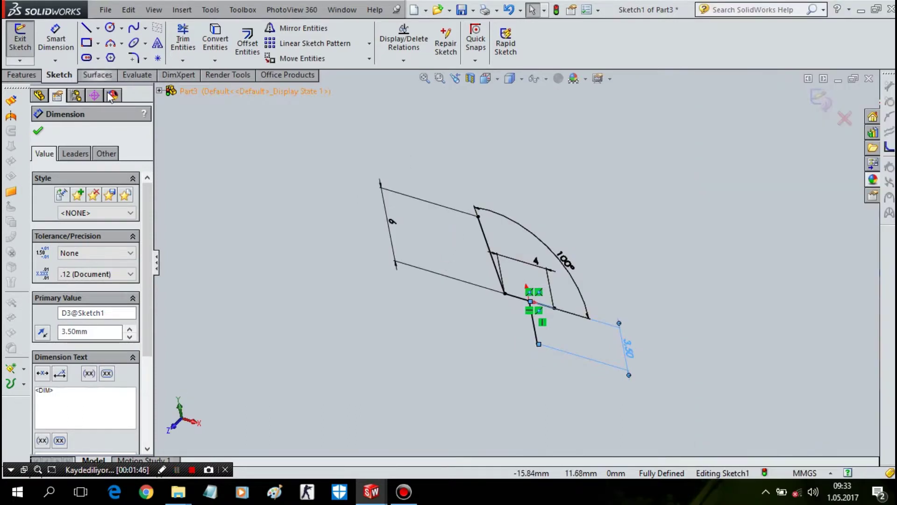
click(266, 214)
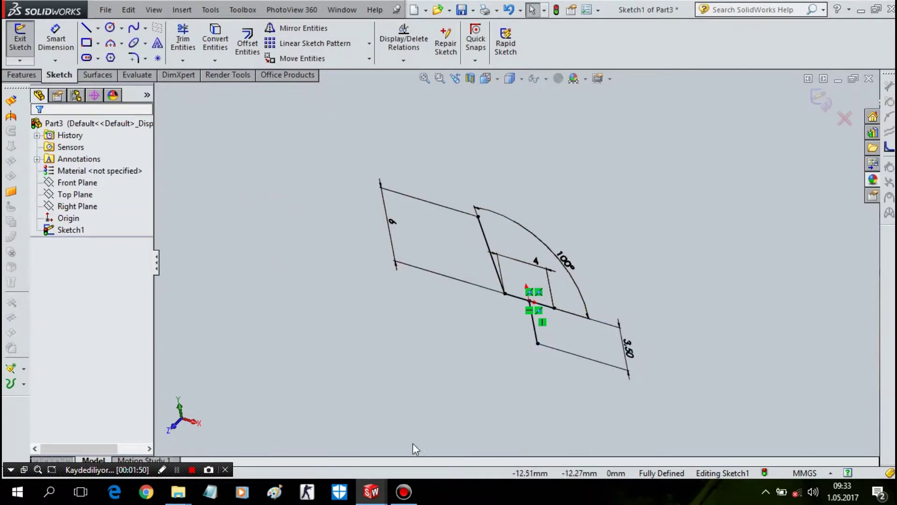
right_click(68, 75)
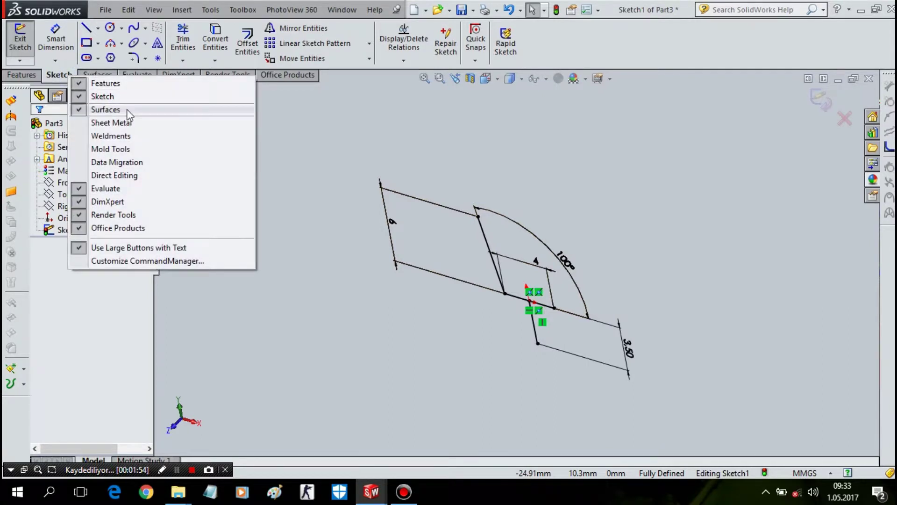
- Restore the Surfaces tab and extrude the profile as a 4 mm Blind surface
click(83, 110)
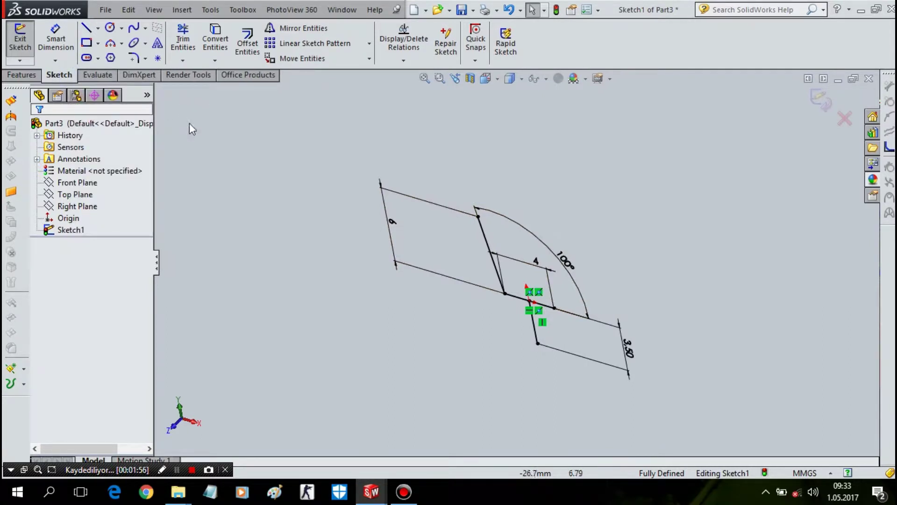
right_click(67, 72)
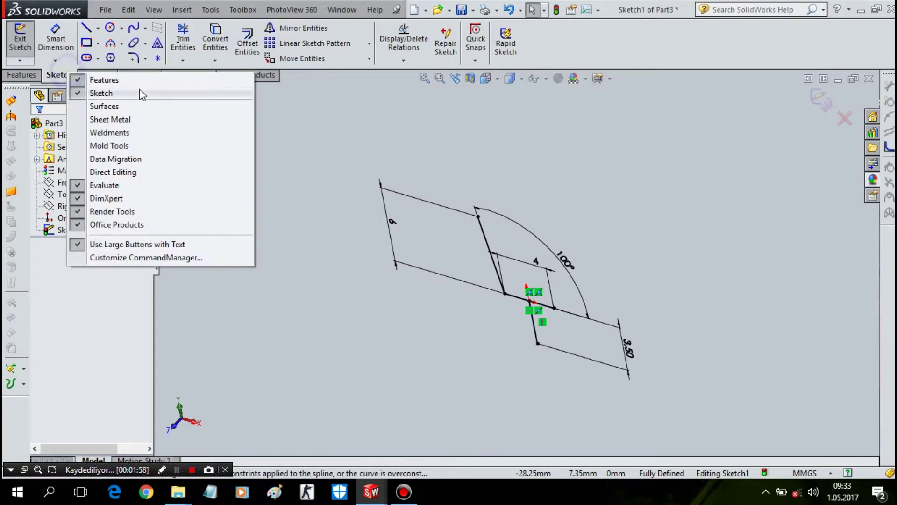
click(117, 110)
click(96, 75)
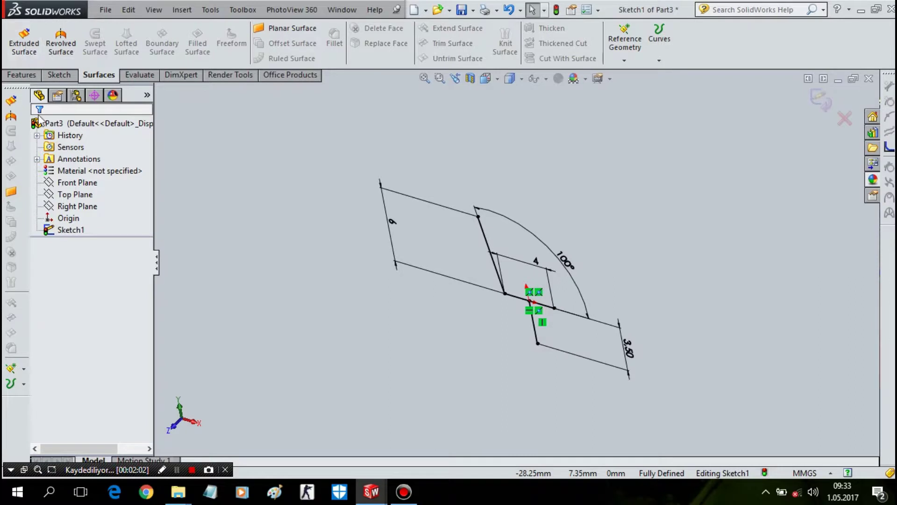
click(11, 101)
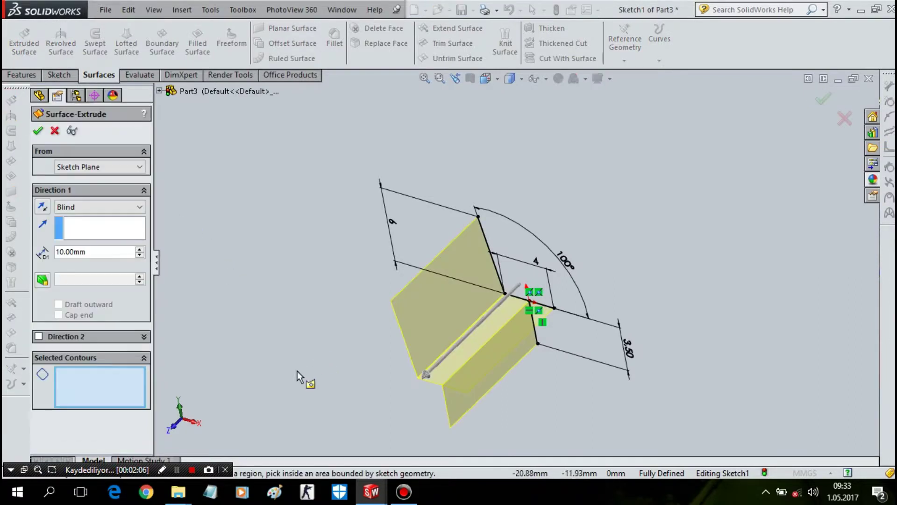
double_click(111, 251)
text(4)
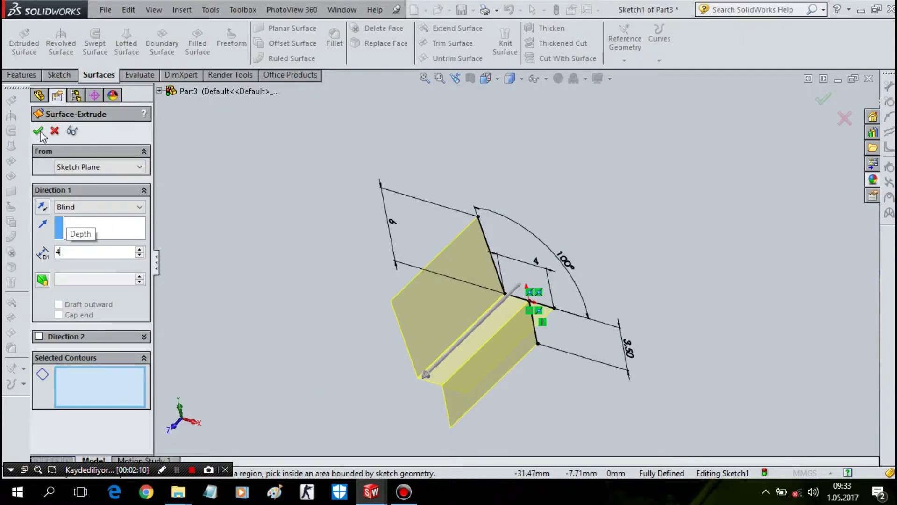
key(Return)
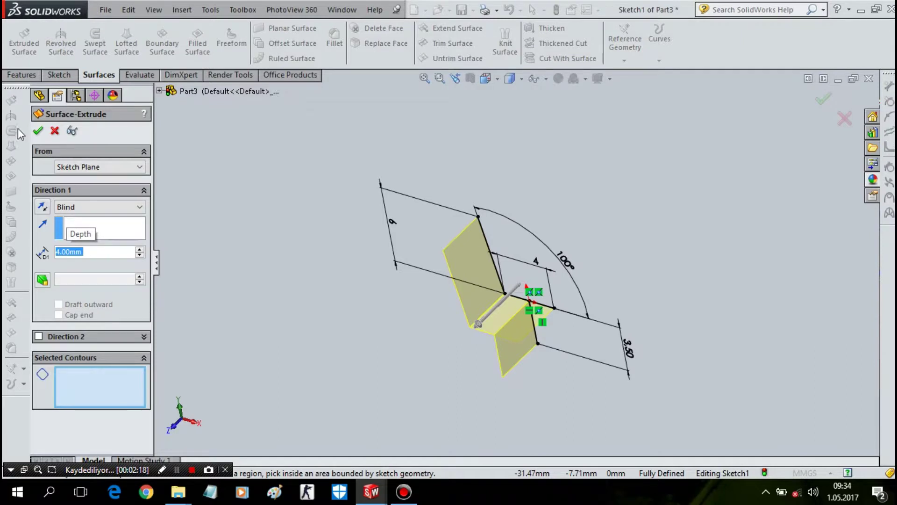
click(38, 131)
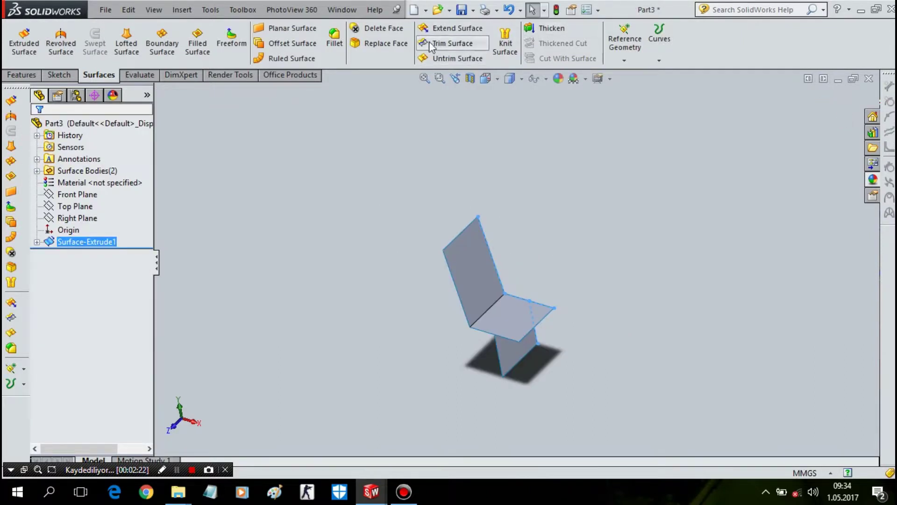
- Start Thicken on the extruded surface and try the both-sides option
click(553, 32)
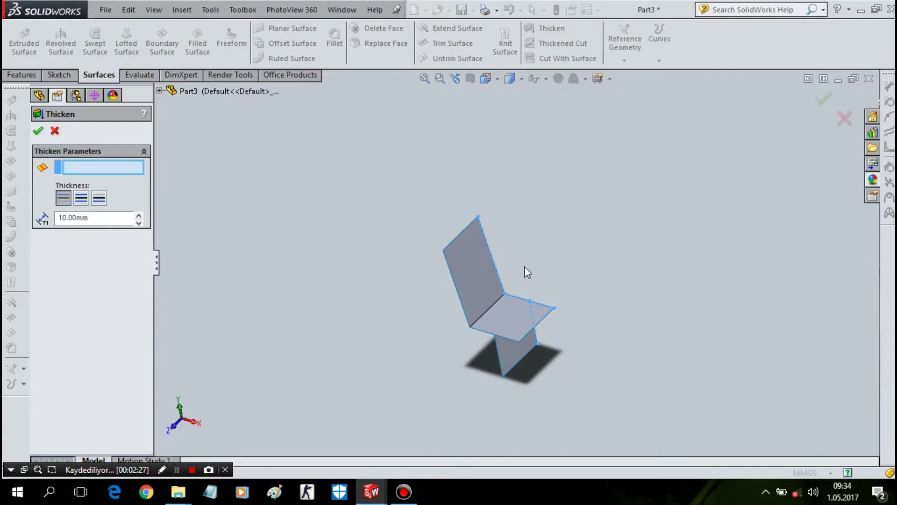
click(489, 272)
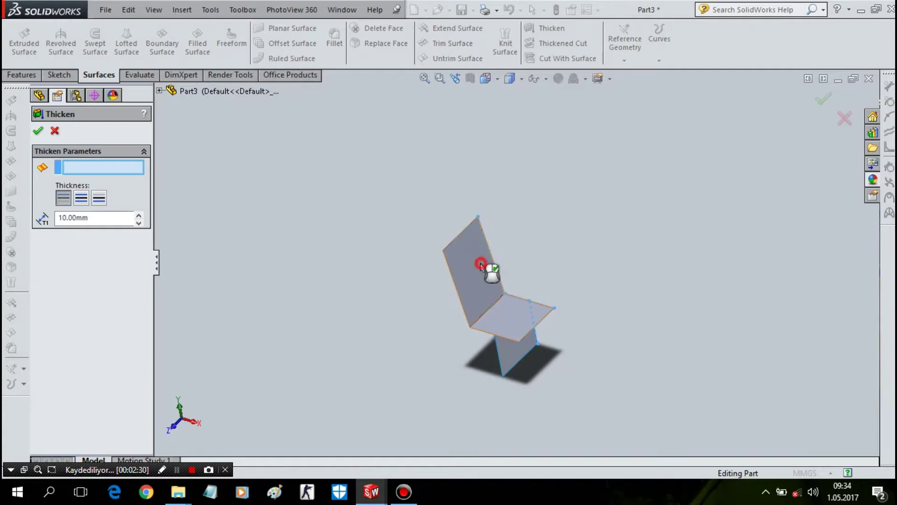
scroll(568, 247, up, 5)
scroll(489, 322, down, 3)
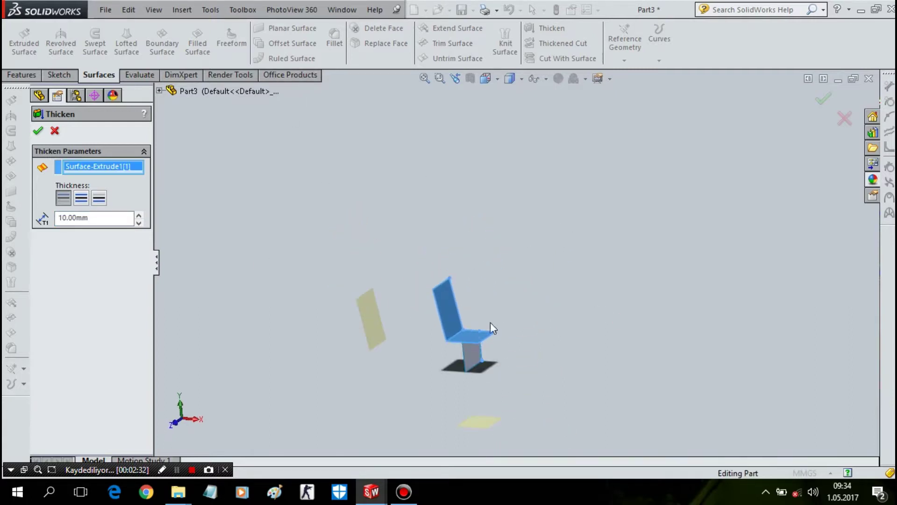
scroll(481, 329, down, 2)
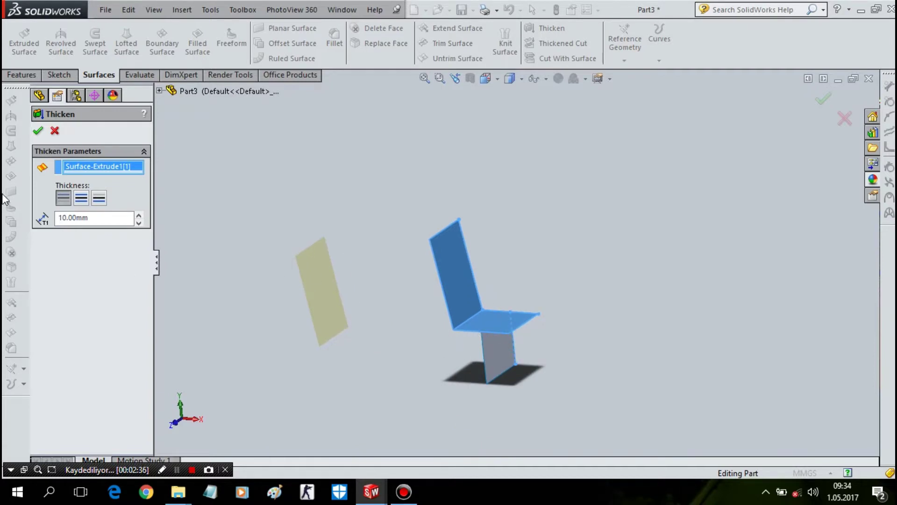
click(79, 206)
scroll(461, 301, up, 3)
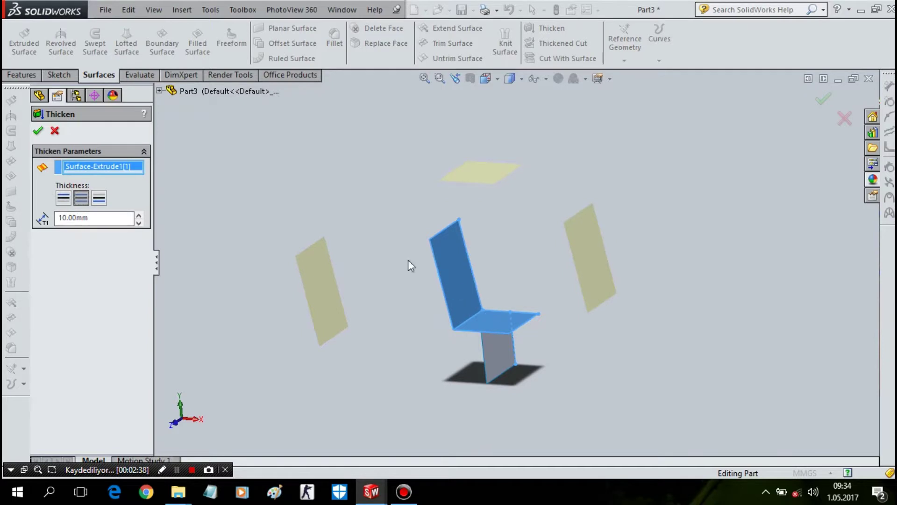
scroll(458, 283, down, 2)
scroll(458, 283, down, 3)
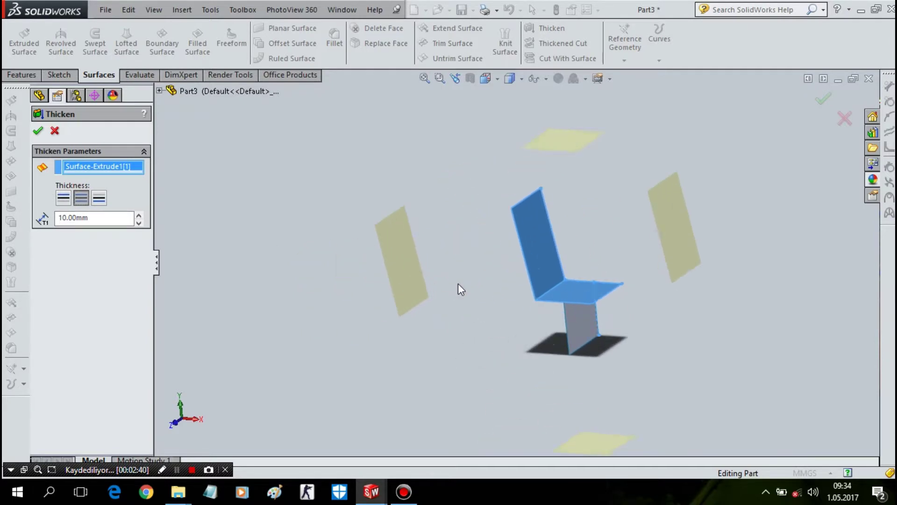
scroll(458, 283, down, 3)
middle_drag(461, 280, 493, 238)
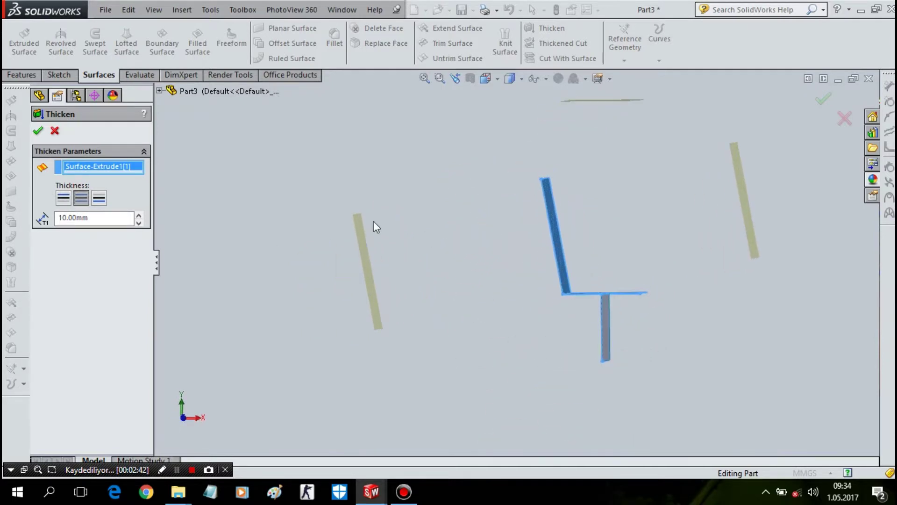
- Thicken the surface to one side only by 0.50 mm
click(68, 197)
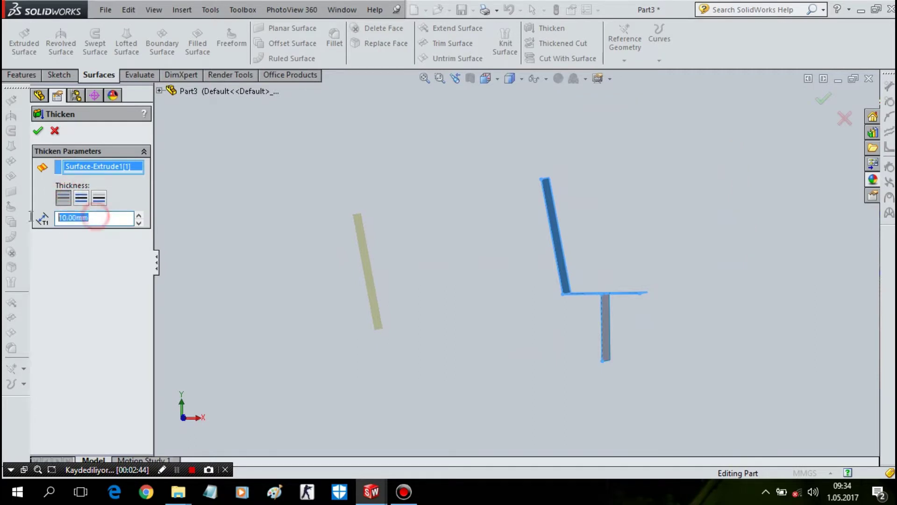
text(0,5)
key(Return)
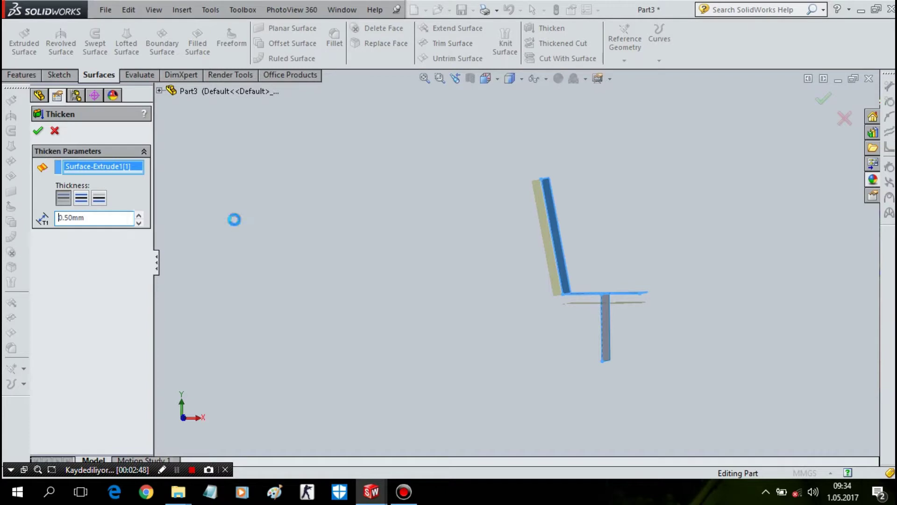
mouse_move(650, 199)
middle_down()
mouse_move(447, 292)
mouse_move(461, 304)
mouse_move(516, 225)
middle_up()
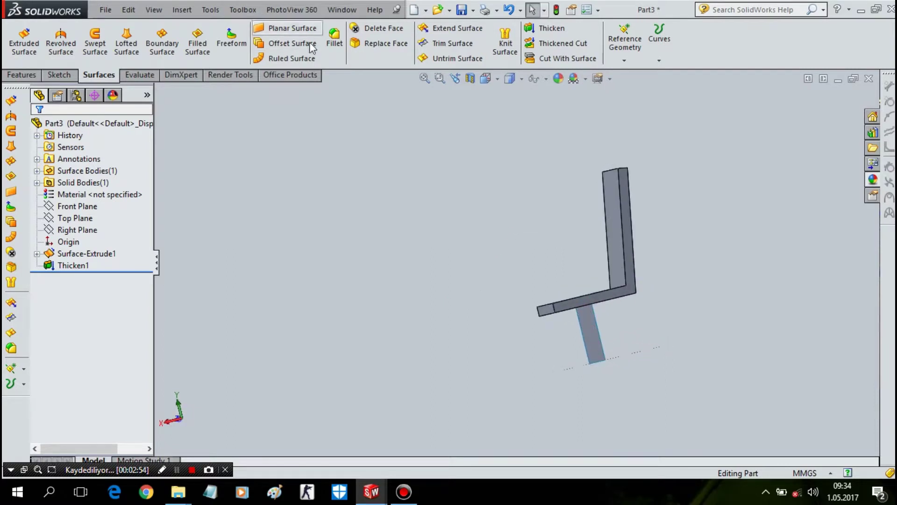
- Reopen Thicken1's settings to check them and close it unchanged
right_click(80, 265)
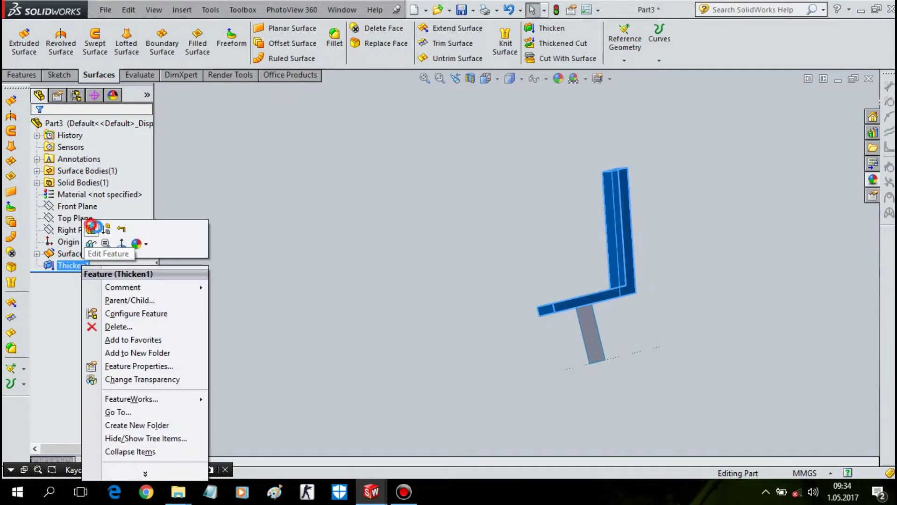
click(90, 229)
mouse_move(595, 322)
middle_down()
mouse_move(560, 315)
mouse_move(584, 319)
middle_up()
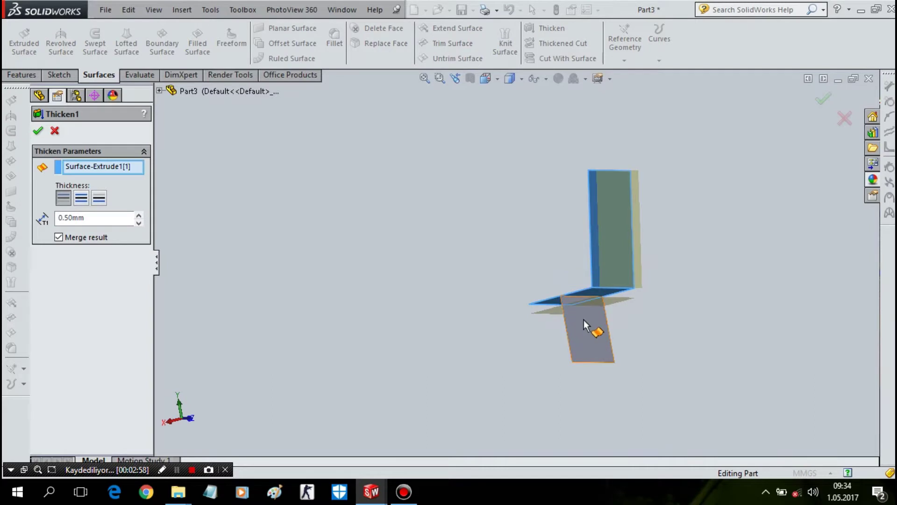
right_click(599, 340)
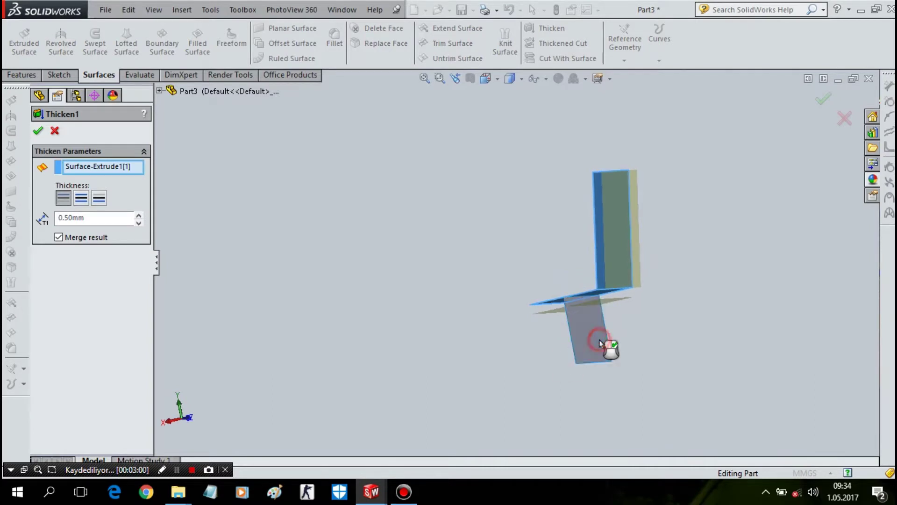
click(55, 130)
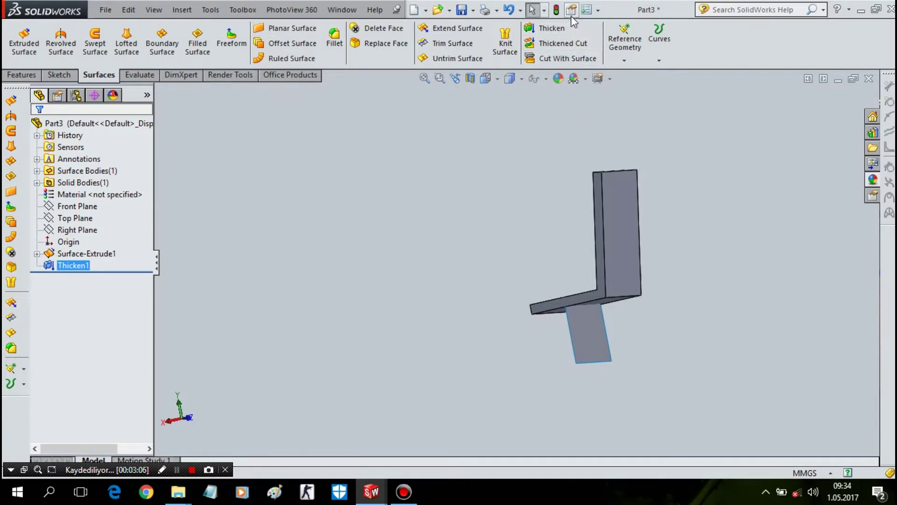
- Thicken the second surface panel, Surface-Extrude1[2], creating Thicken2
click(577, 29)
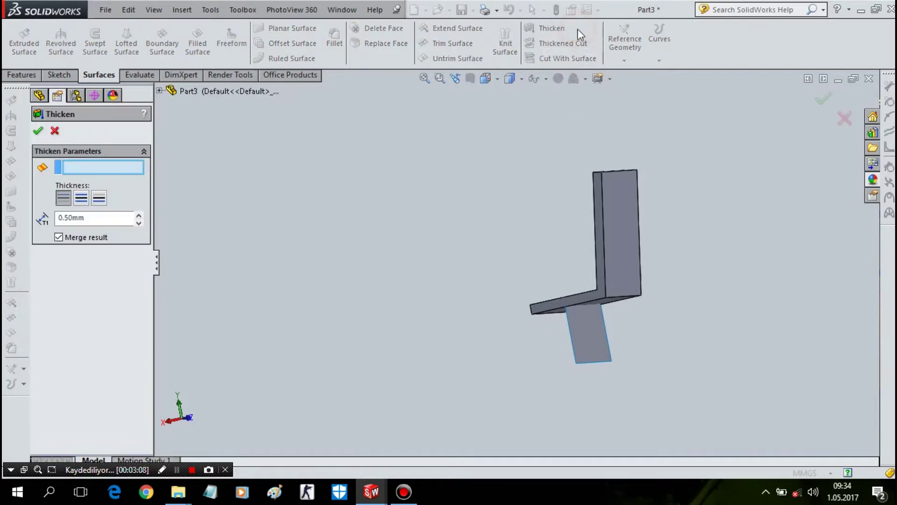
click(591, 335)
middle_drag(593, 347, 646, 363)
key(Return)
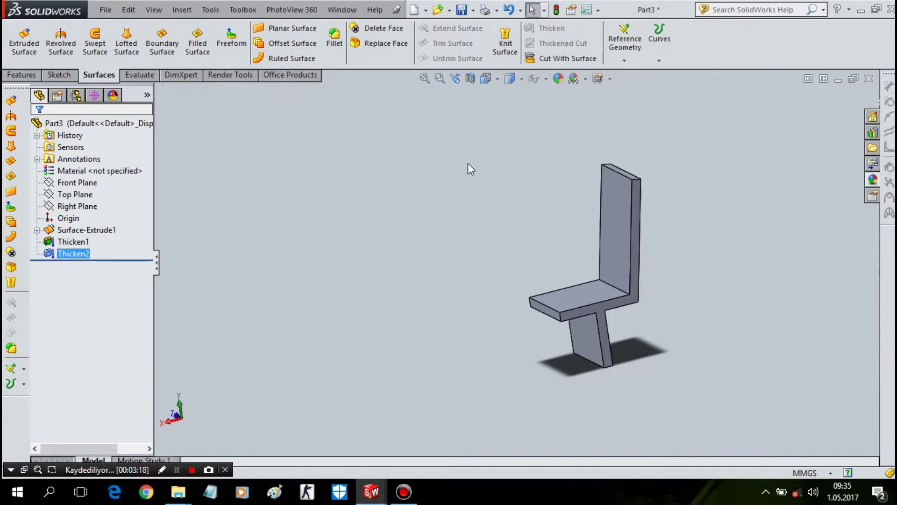
- Start a Fillet on the solid body with a 0.25 mm radius
click(334, 40)
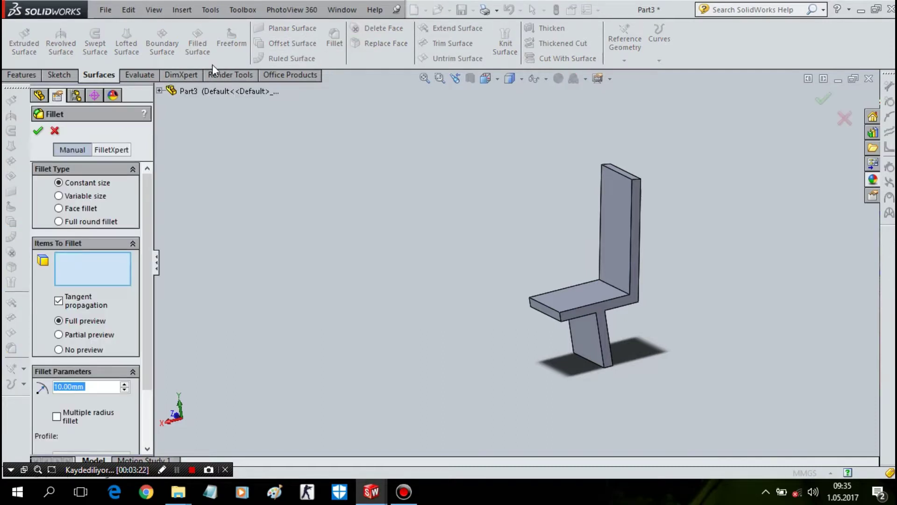
click(55, 130)
click(28, 77)
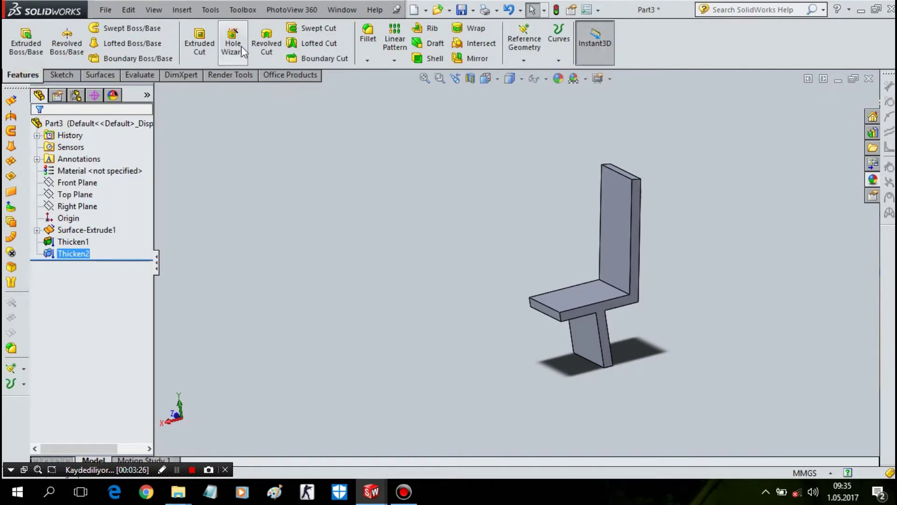
click(367, 39)
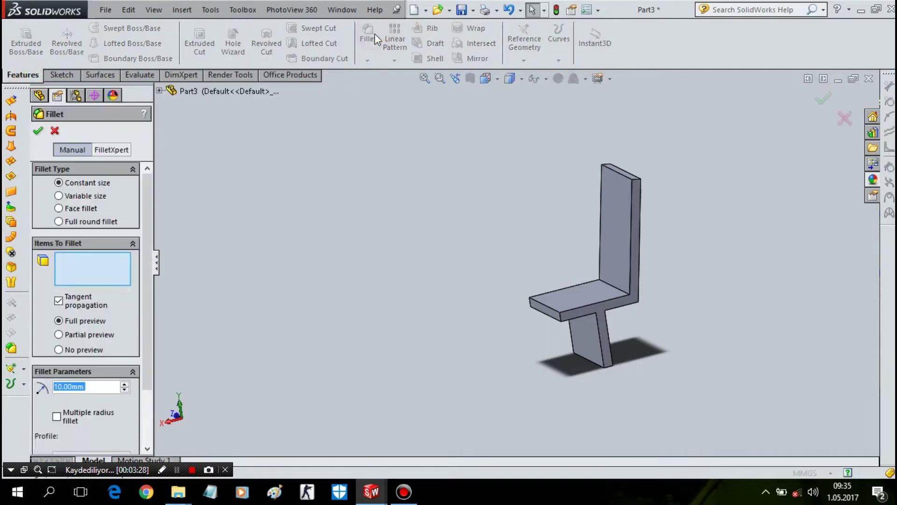
right_click(420, 190)
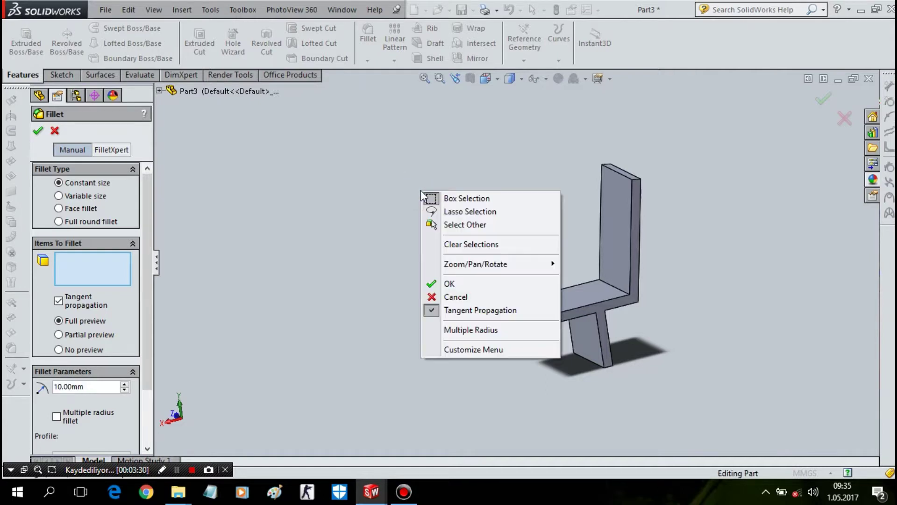
double_click(85, 387)
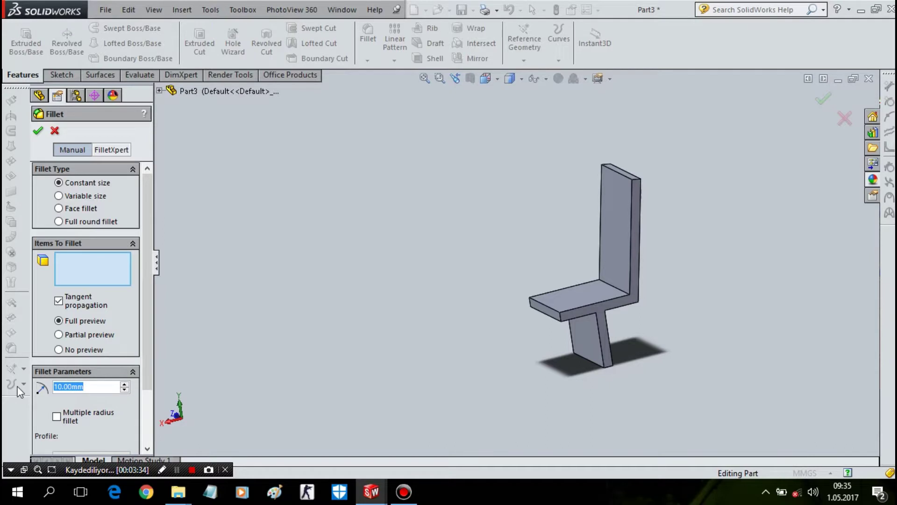
text(0.25)
key(Return)
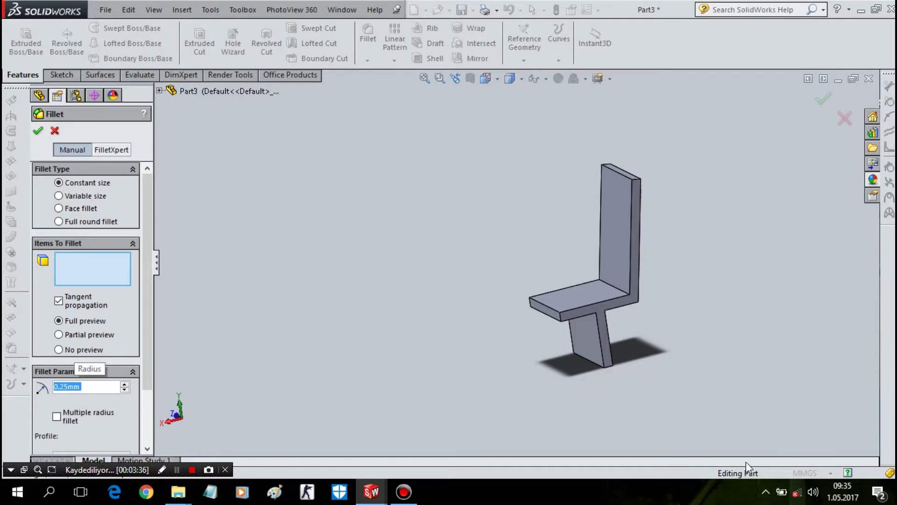
- Select four faces of the chair-shaped body, including top and bottom, and apply the fillet
scroll(689, 326, down, 3)
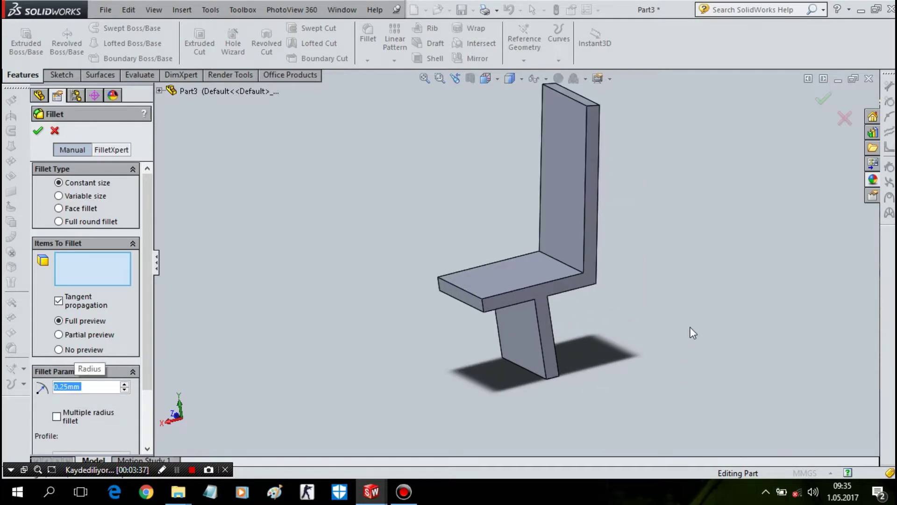
click(584, 283)
middle_drag(593, 319, 699, 305)
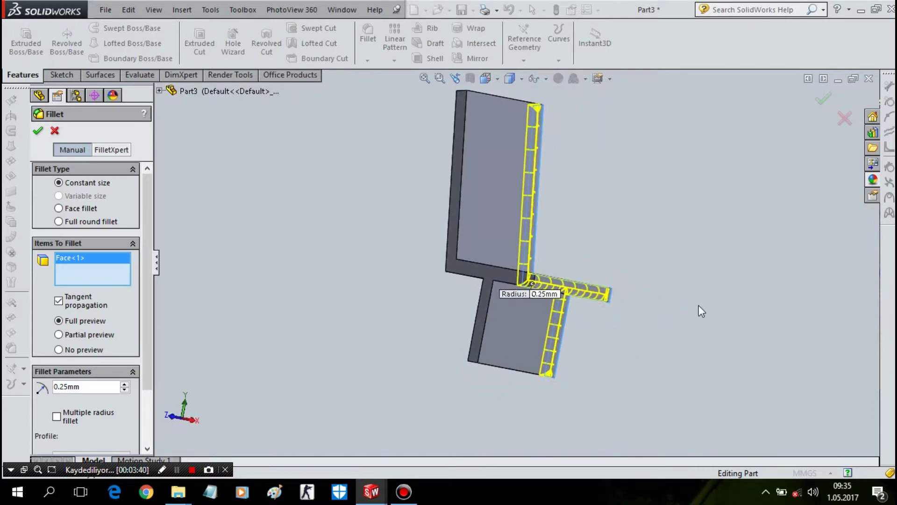
click(491, 285)
middle_drag(490, 285, 627, 300)
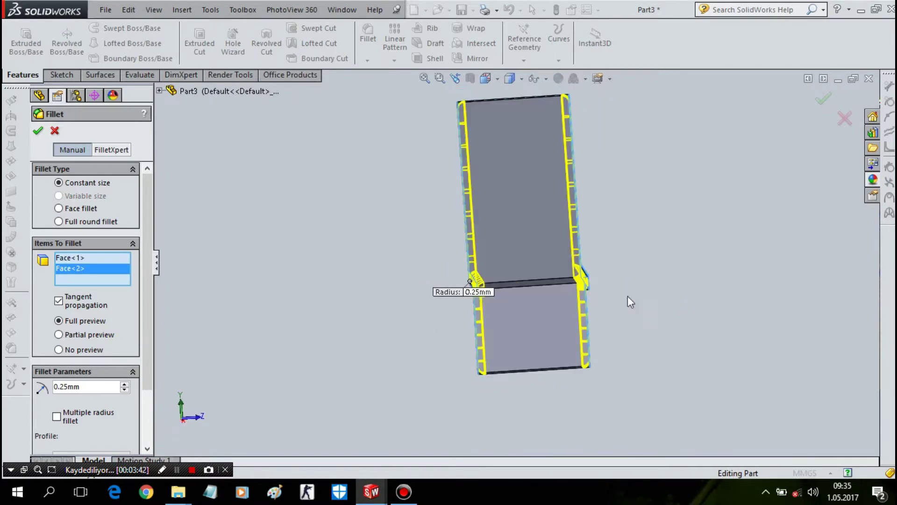
click(556, 316)
mouse_move(556, 316)
middle_down()
mouse_move(586, 265)
mouse_move(622, 234)
mouse_move(615, 192)
mouse_move(638, 194)
middle_up()
click(571, 246)
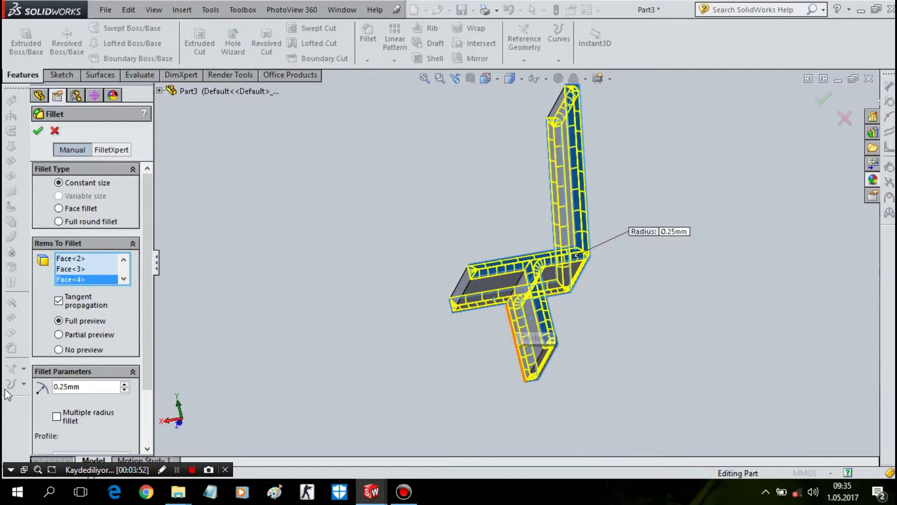
click(38, 131)
mouse_move(300, 177)
middle_down()
mouse_move(445, 198)
mouse_move(443, 217)
mouse_move(531, 248)
mouse_move(446, 293)
mouse_move(477, 240)
mouse_move(465, 84)
mouse_move(514, 215)
middle_up()
- Inspect the filleted part, selecting the top face of Thicken1 and rotating the view
scroll(534, 242, down, 2)
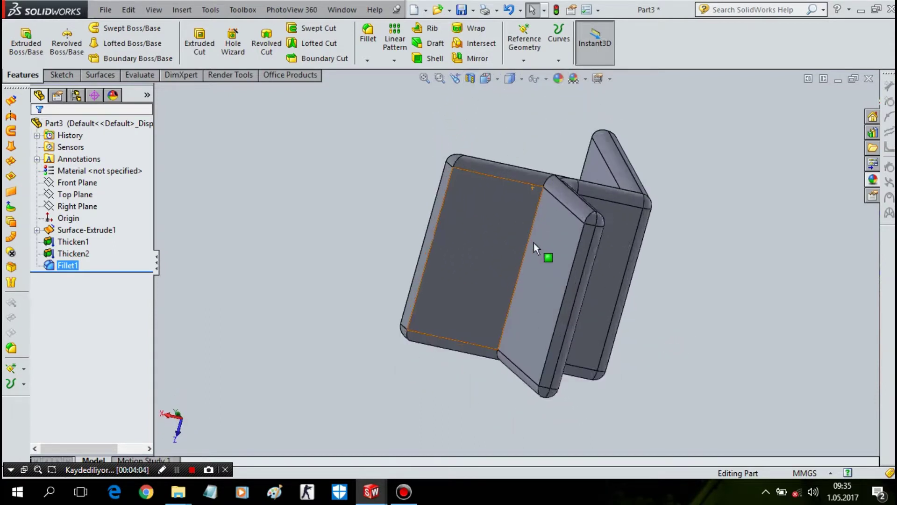
scroll(599, 259, down, 3)
scroll(604, 259, down, 3)
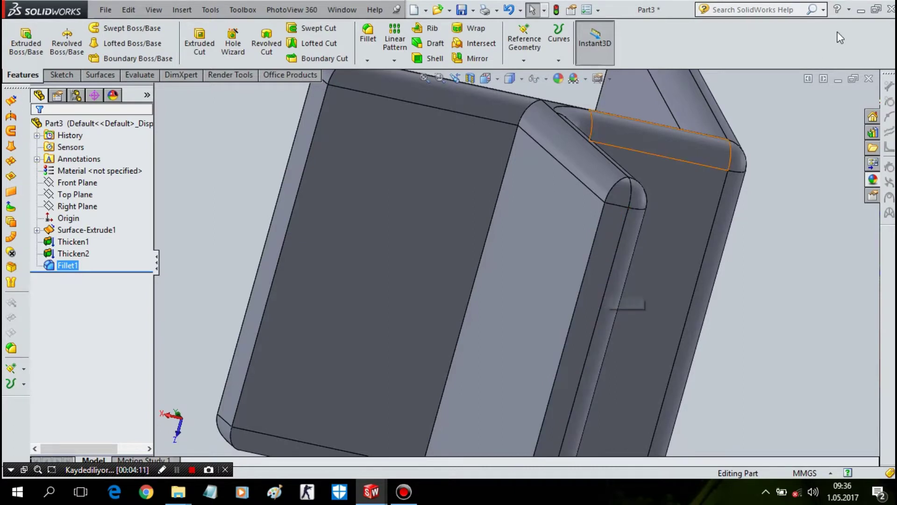
right_click(606, 248)
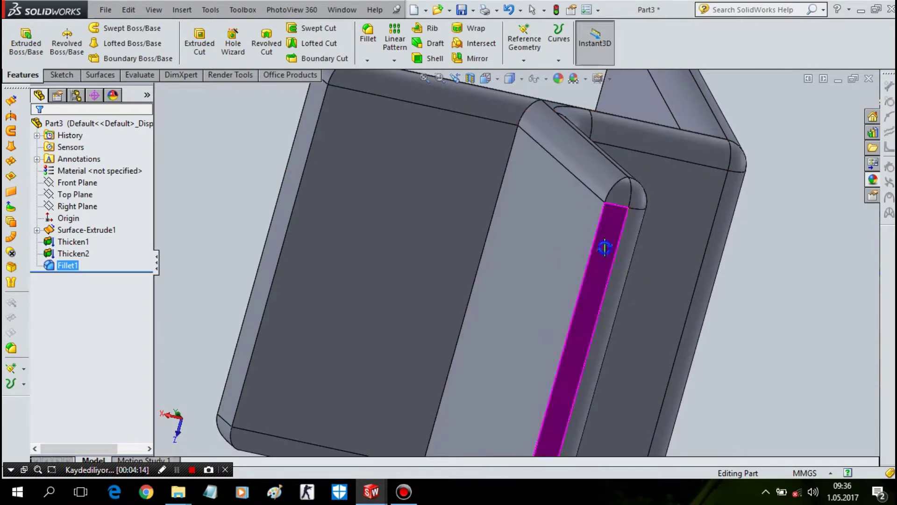
click(628, 97)
mouse_move(629, 97)
middle_down()
mouse_move(731, 262)
mouse_move(703, 316)
middle_up()
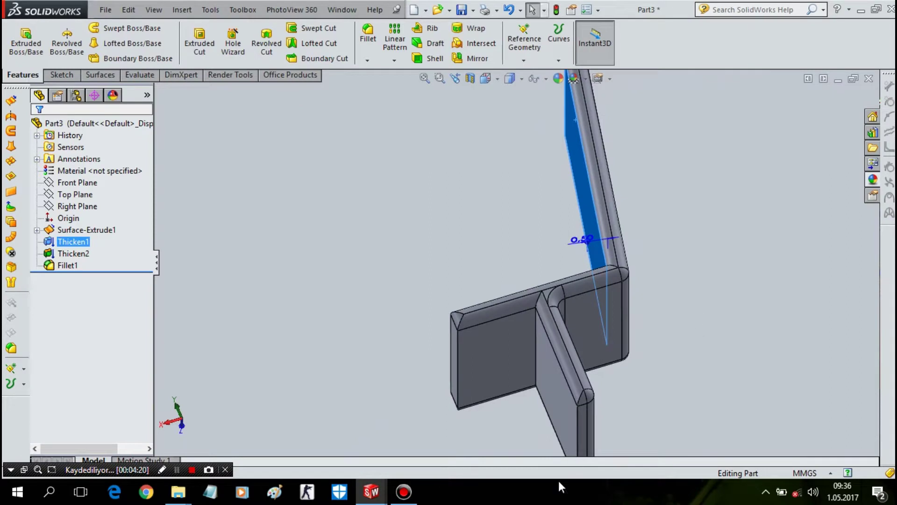
- Orbit to the narrow Thicken2 face and turn the view normal to it
right_click(584, 436)
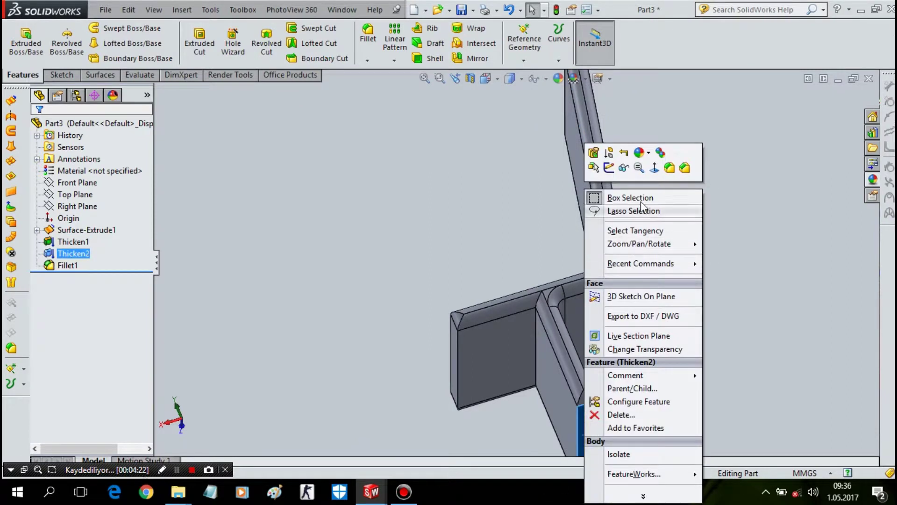
middle_click(655, 173)
right_click(654, 174)
mouse_move(654, 175)
middle_down()
mouse_move(448, 279)
mouse_move(472, 253)
mouse_move(553, 340)
middle_up()
right_click(553, 371)
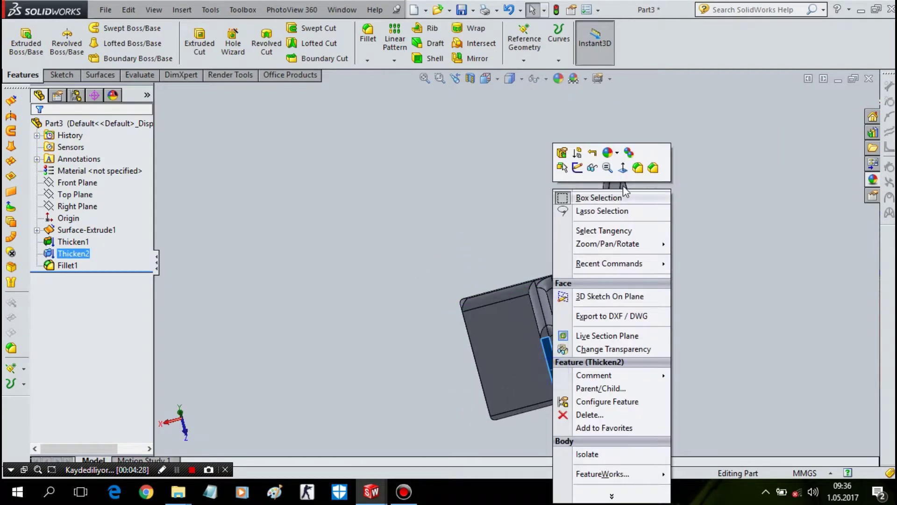
click(624, 167)
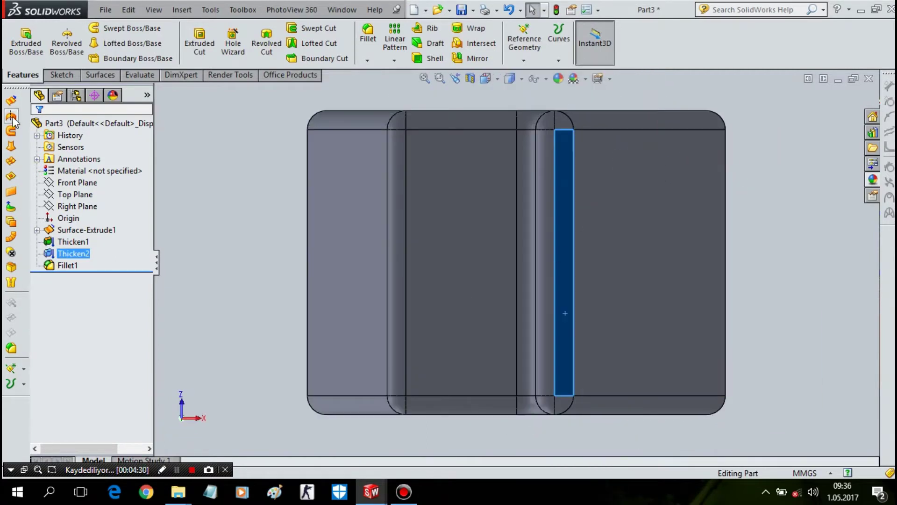
- Sketch a circle on the narrow face and dimension it to 0.35 diameter
click(60, 75)
click(110, 27)
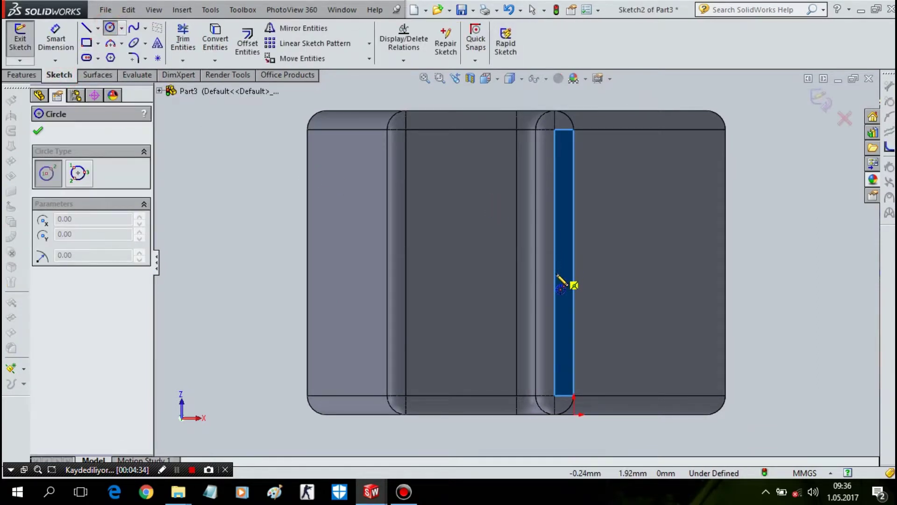
click(558, 267)
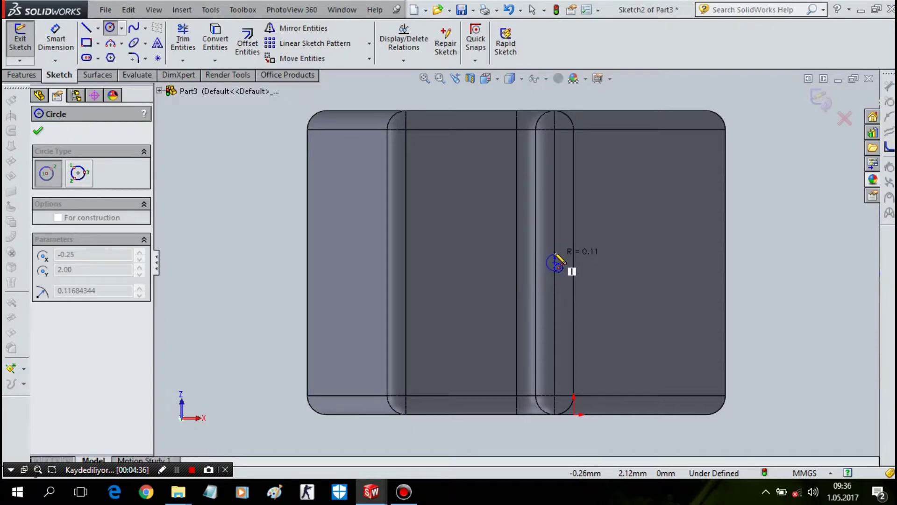
click(561, 257)
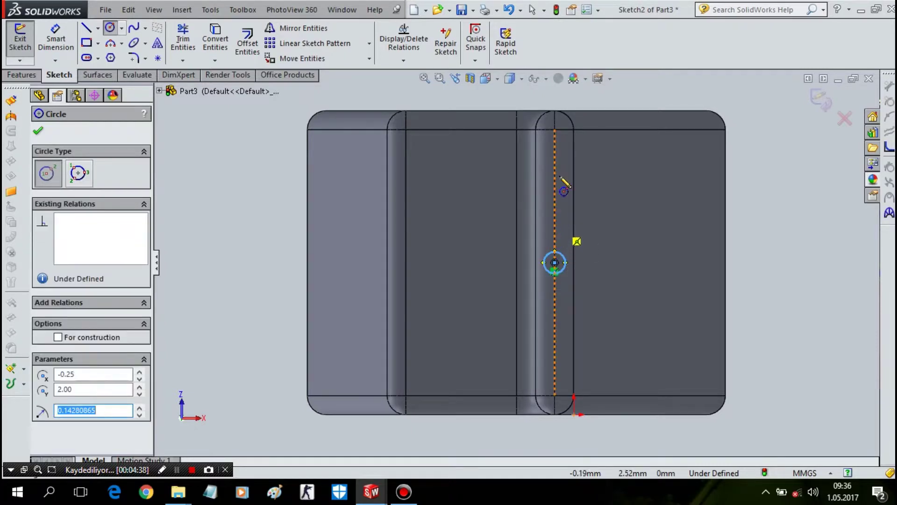
click(56, 37)
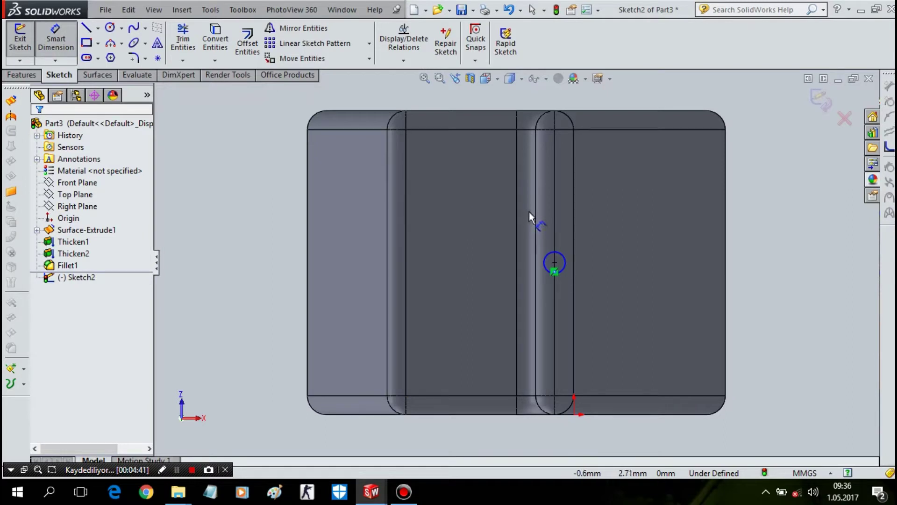
click(567, 261)
click(656, 230)
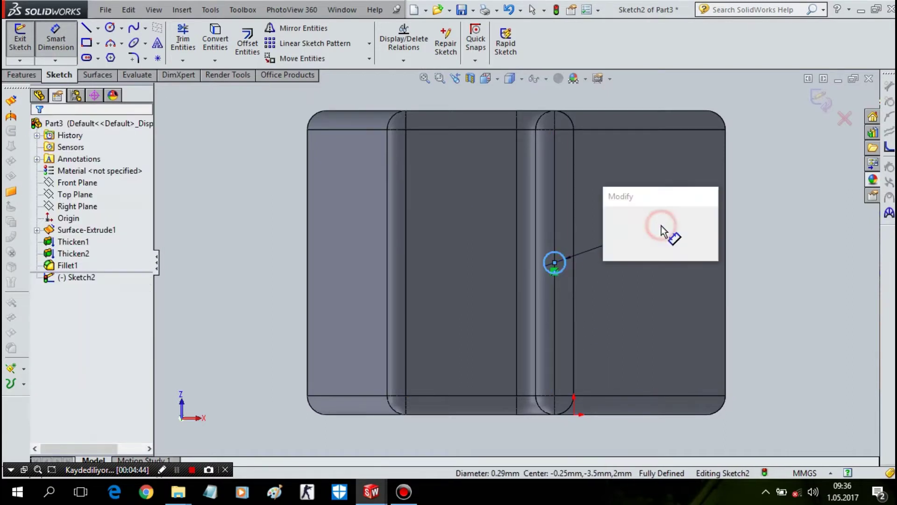
text(0,35)
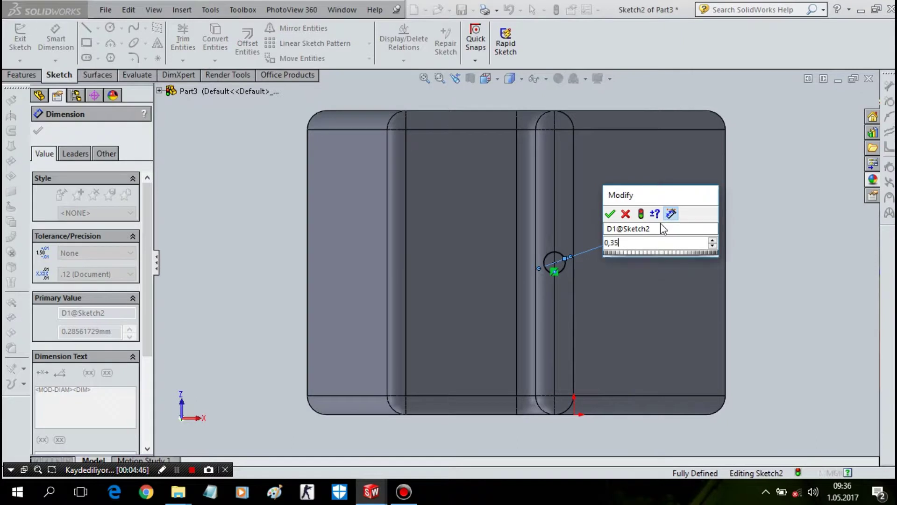
key(Return)
- Extrude the circle 0.25 mm as a boss peg and orbit to view the whole part
click(21, 75)
click(26, 40)
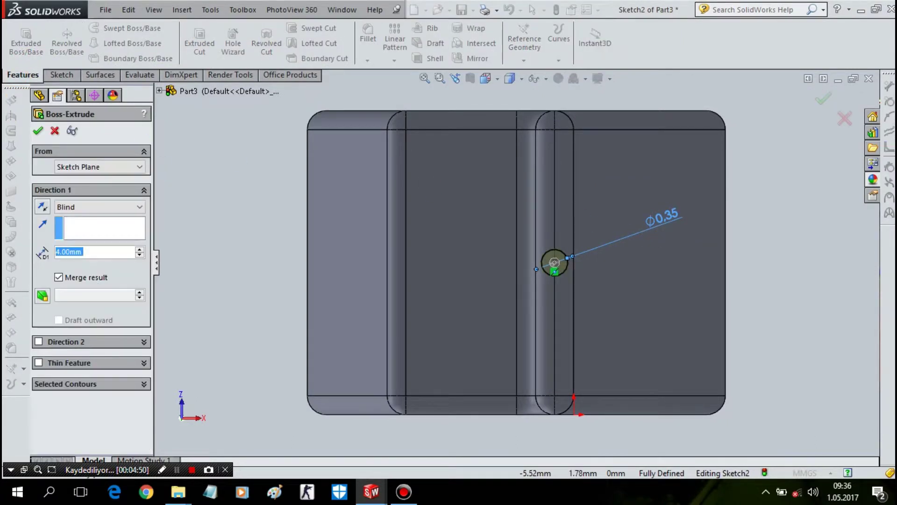
text(0,25)
key(Return)
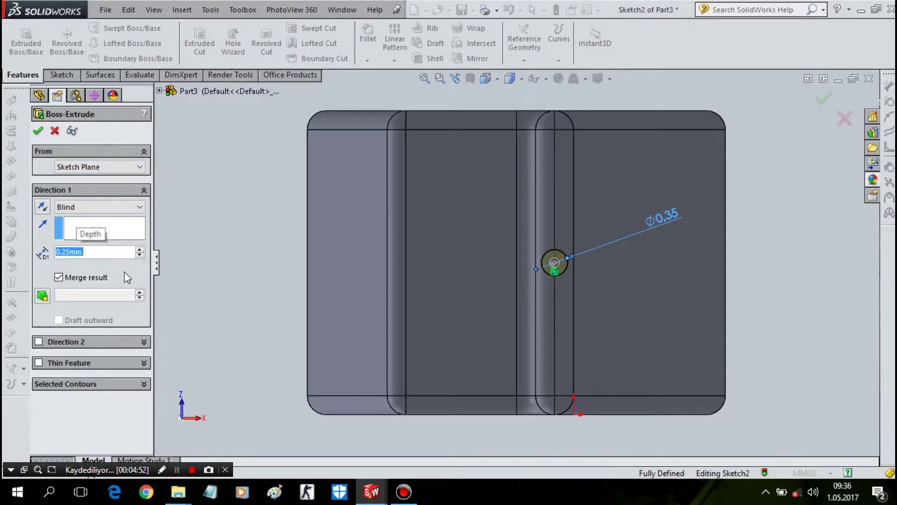
middle_drag(176, 277, 132, 311)
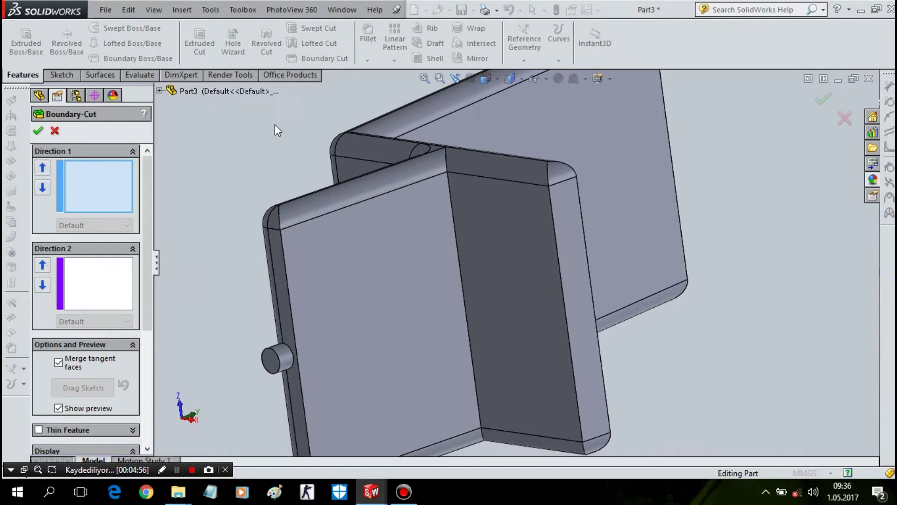
click(54, 130)
mouse_move(250, 174)
middle_down()
mouse_move(194, 257)
mouse_move(180, 238)
middle_up()
mouse_move(623, 345)
middle_down()
mouse_move(600, 266)
mouse_move(528, 278)
mouse_move(478, 321)
mouse_move(526, 256)
middle_up()
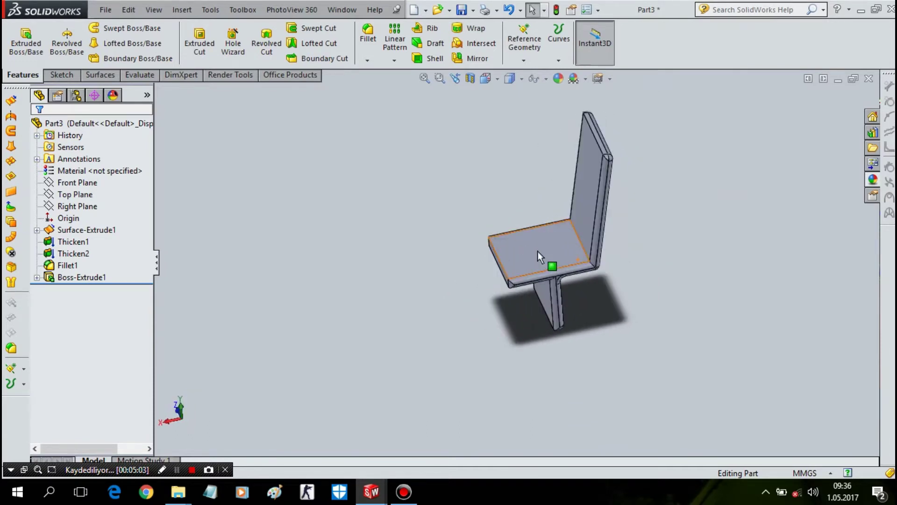
click(461, 11)
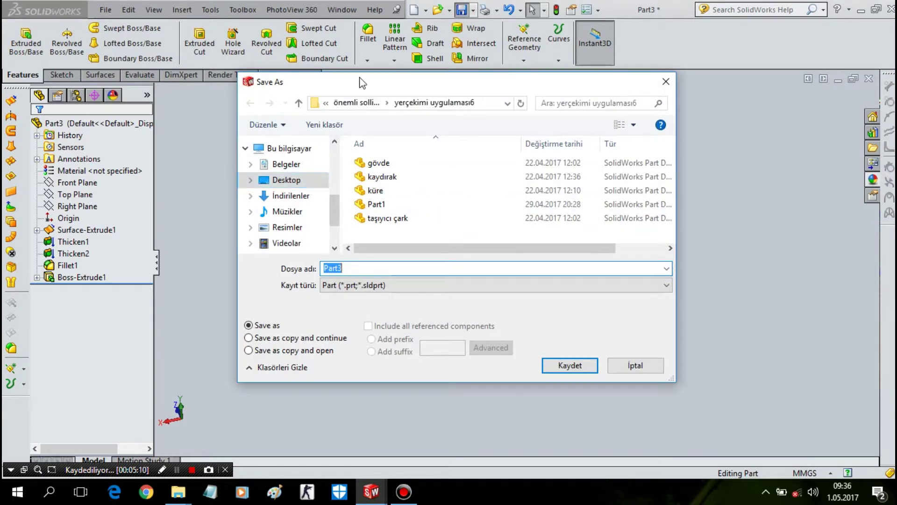
- Browse to Desktop > OTOBÜS ÇİZİM BAŞLA and save the part under the name OTURAK
click(304, 180)
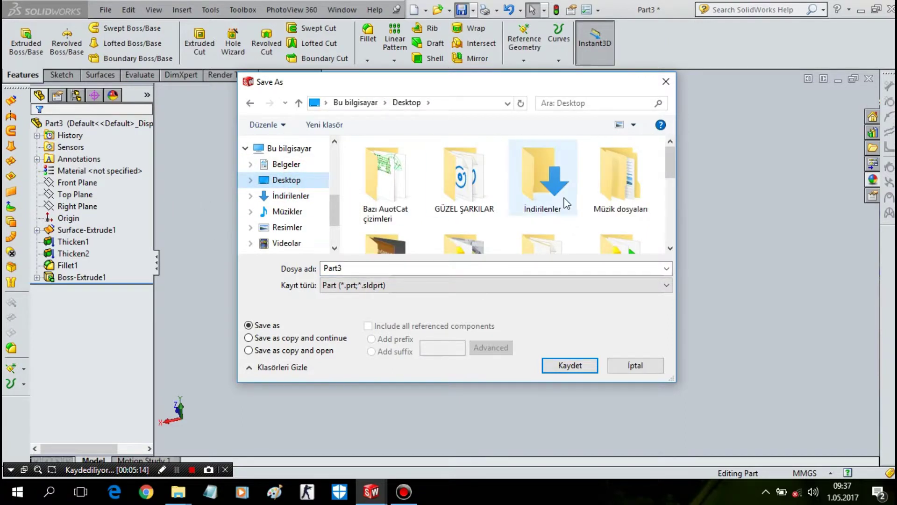
scroll(542, 187, down, 1)
double_click(621, 208)
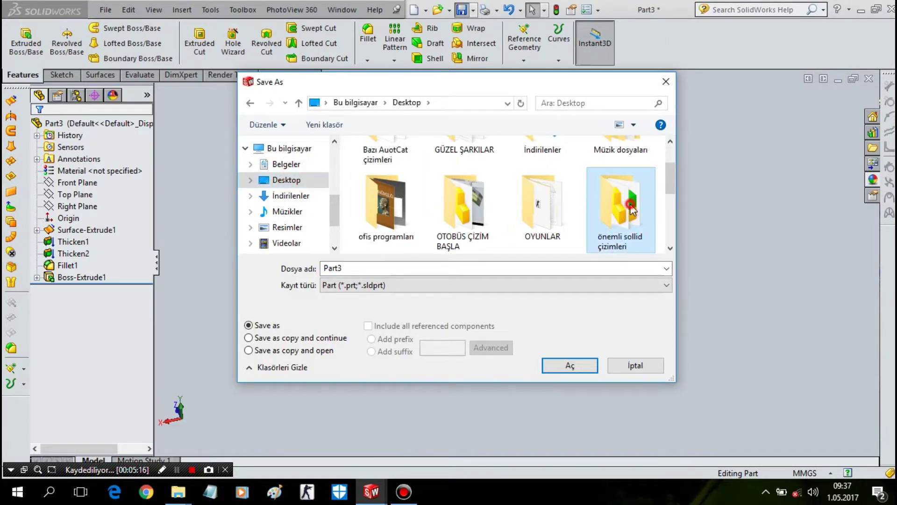
click(251, 105)
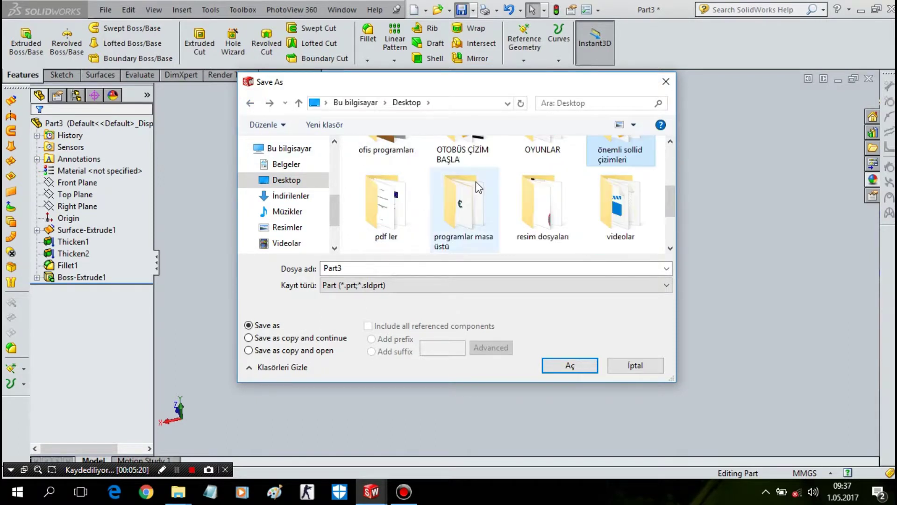
click(485, 159)
double_click(486, 159)
double_click(439, 273)
text(OTURAK)
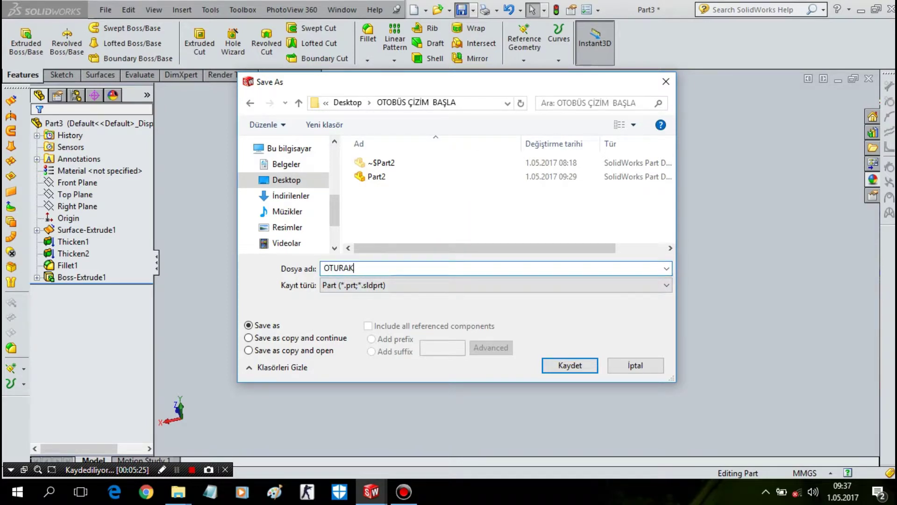
key(Return)
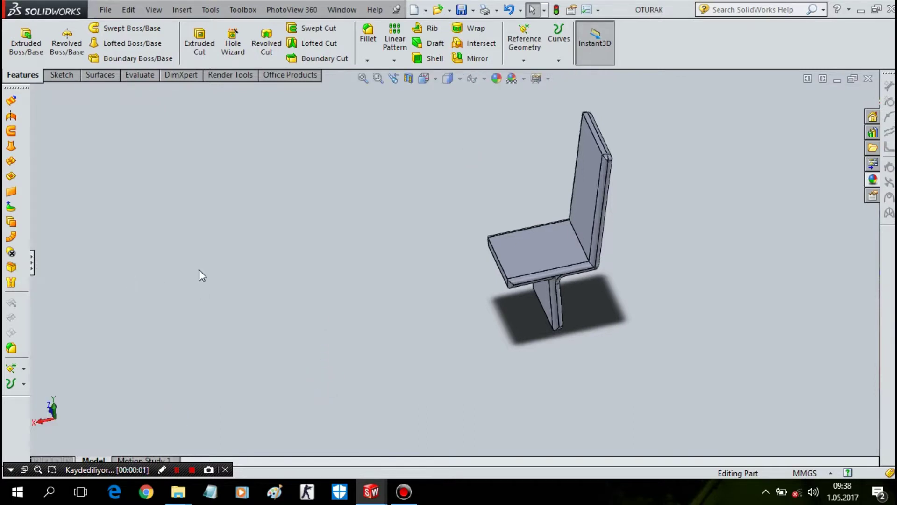
- Create a new part and view the Front Plane face-on
click(414, 10)
double_click(279, 230)
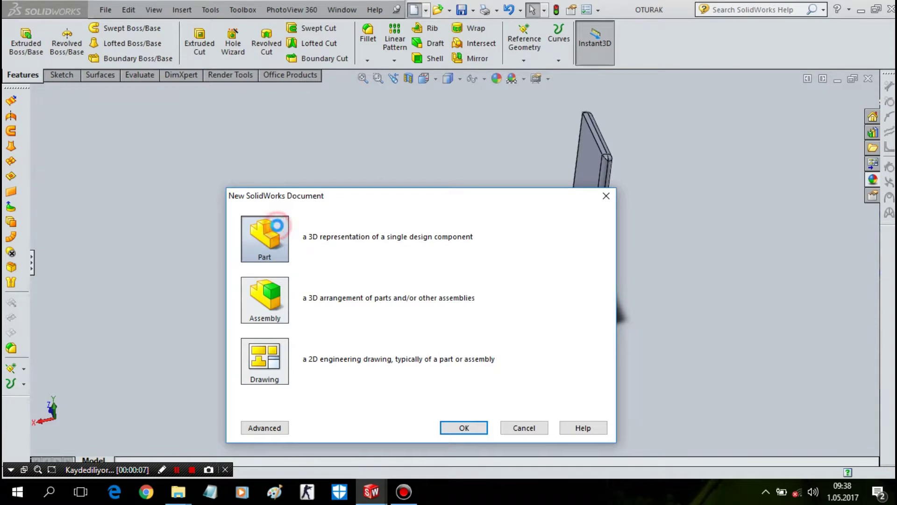
click(77, 182)
right_click(544, 217)
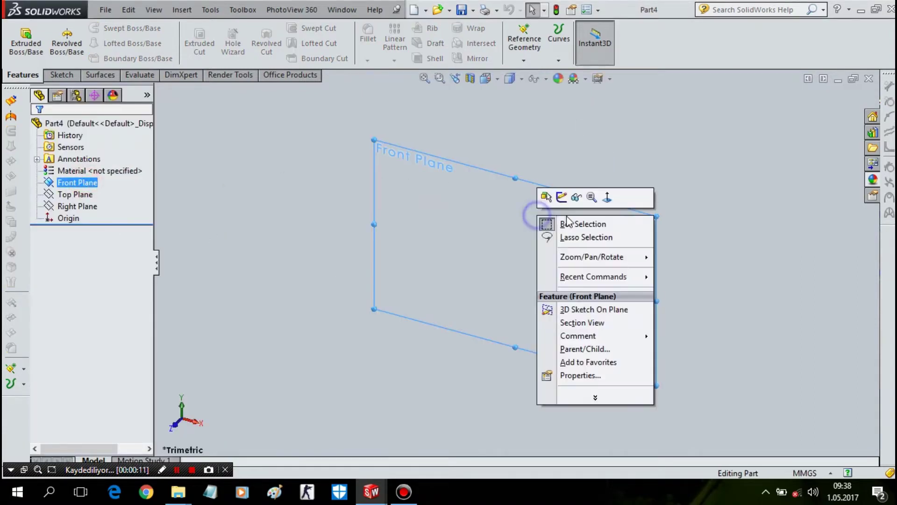
click(607, 197)
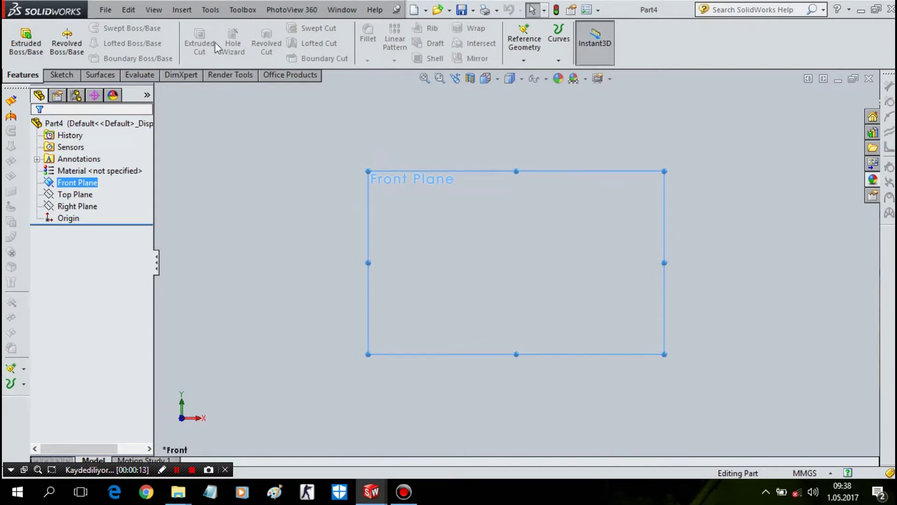
- Sketch a 10 mm diameter circle centred on the origin of the Front Plane
click(60, 73)
click(109, 28)
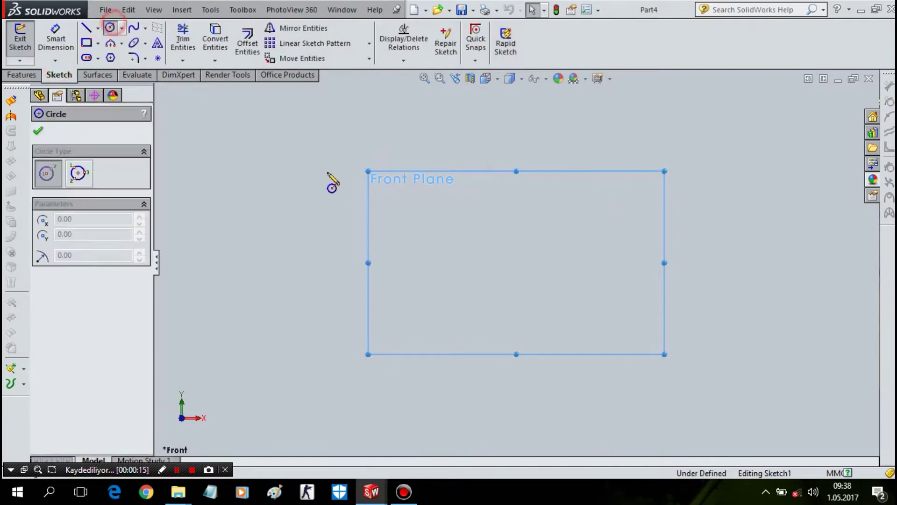
click(517, 262)
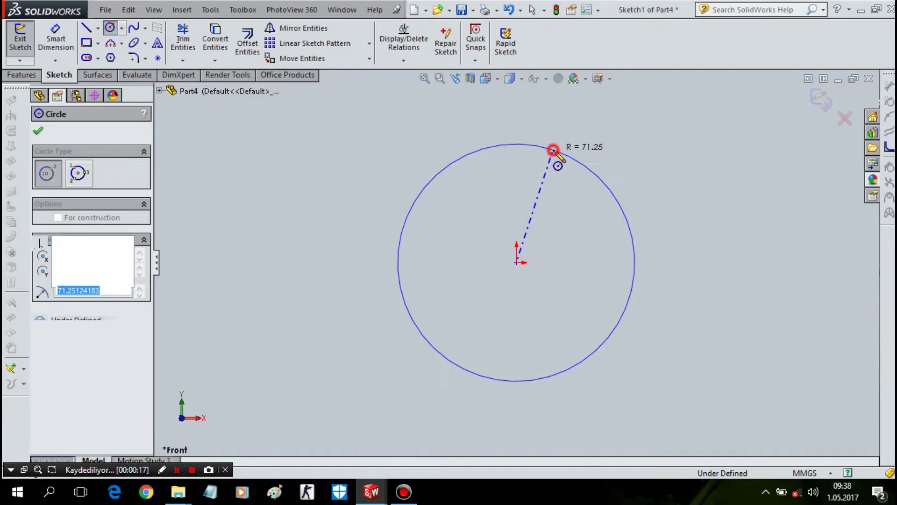
click(554, 150)
click(56, 37)
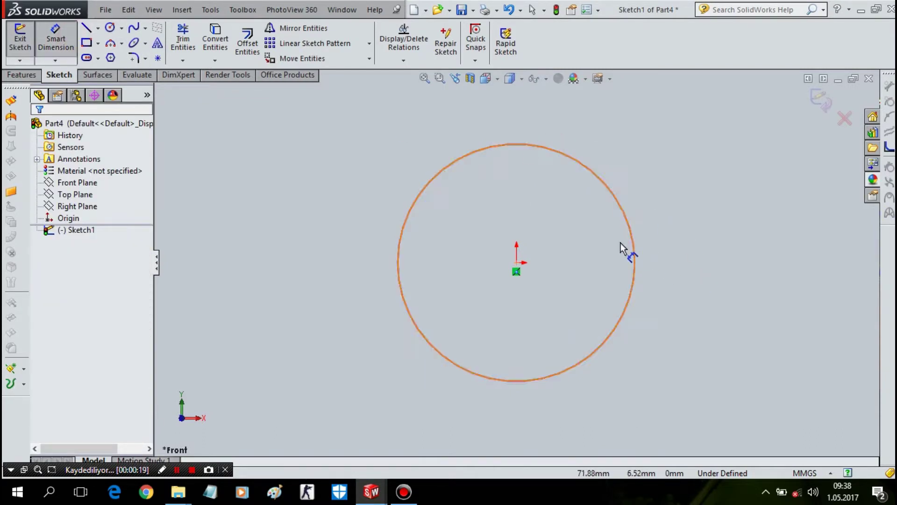
click(634, 240)
click(683, 238)
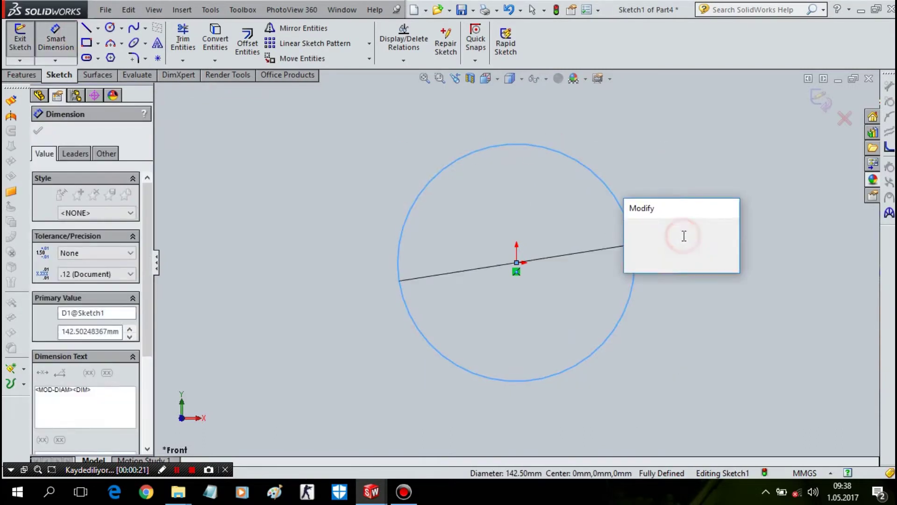
text(10)
key(Return)
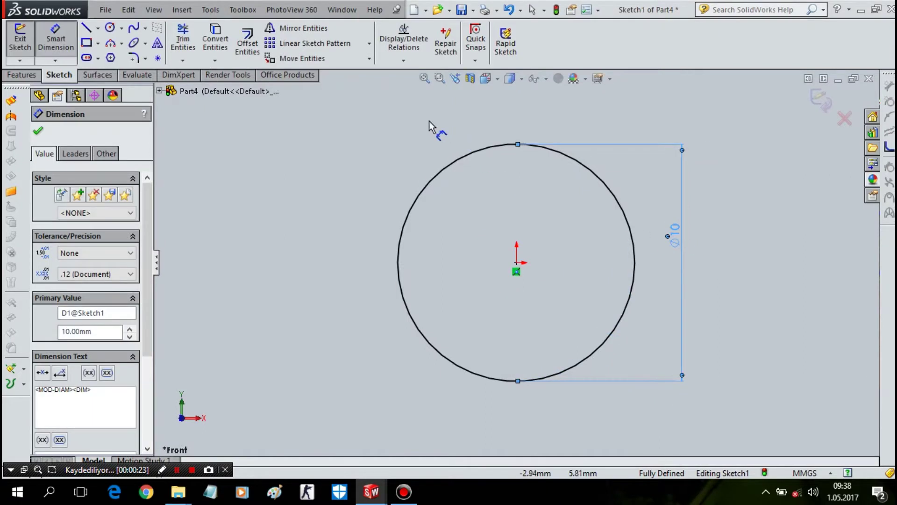
- Extrude the circle into a cylinder, correcting the Blind depth from 5 mm to 4 mm
click(37, 75)
click(26, 41)
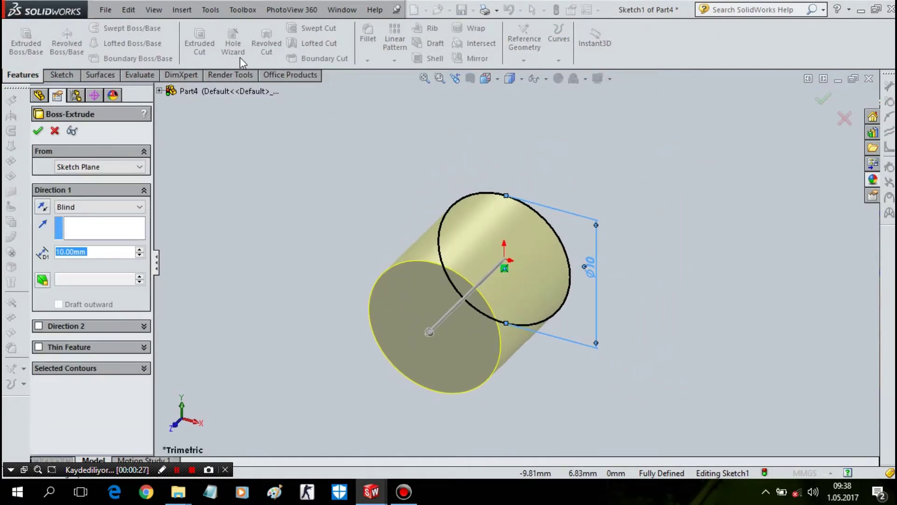
text(5)
key(Return)
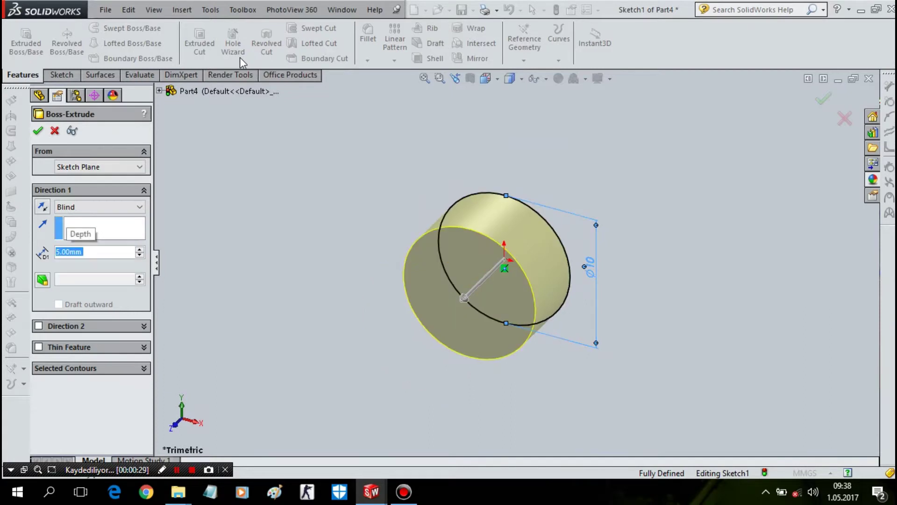
middle_drag(498, 135, 470, 175)
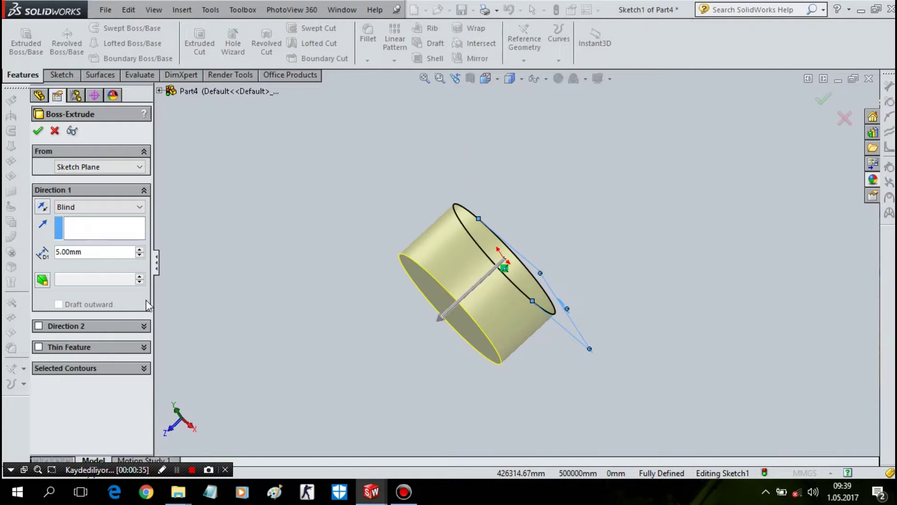
double_click(84, 253)
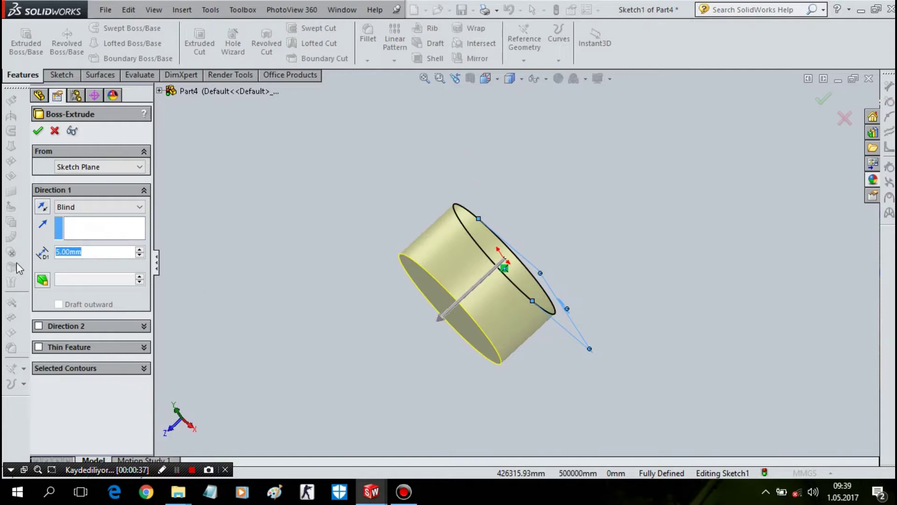
text(4)
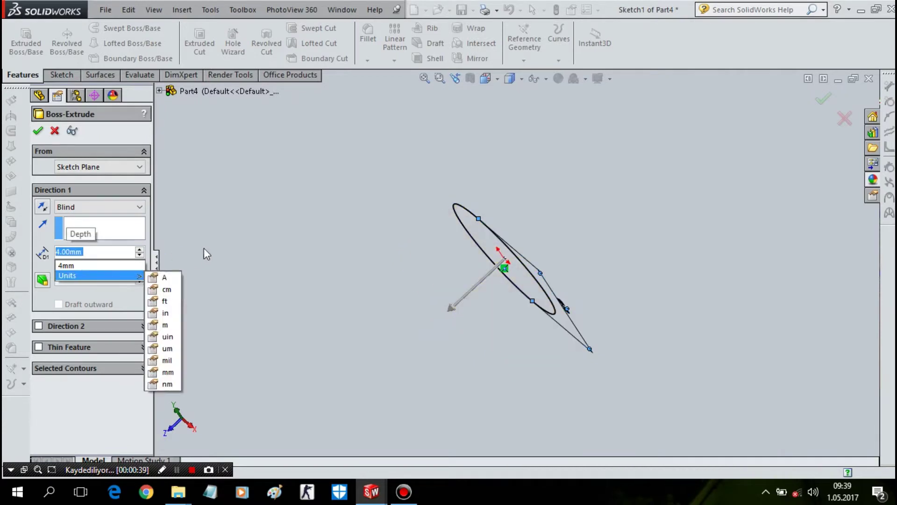
key(Return)
mouse_move(412, 177)
middle_down()
mouse_move(529, 229)
mouse_move(578, 158)
mouse_move(483, 271)
middle_up()
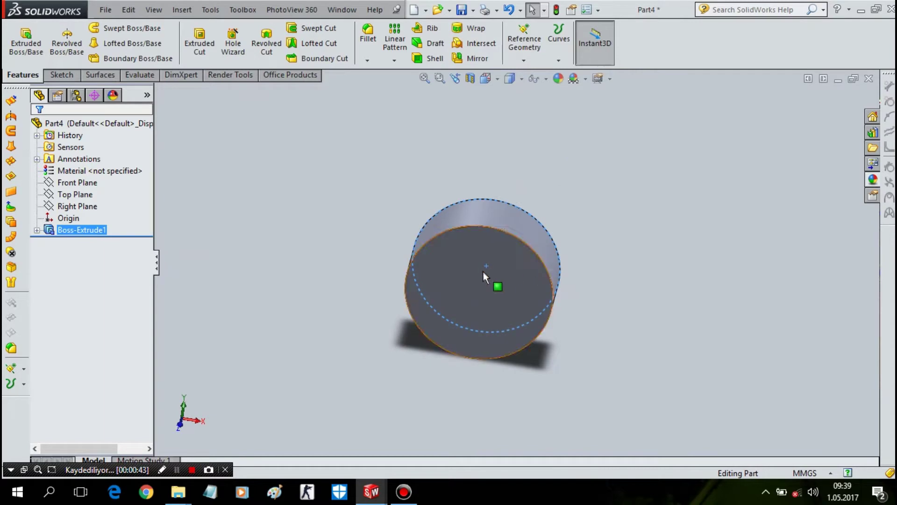
right_click(483, 272)
- Sketch a 1.5 mm diameter circle at the origin on the cylinder's end face
click(552, 188)
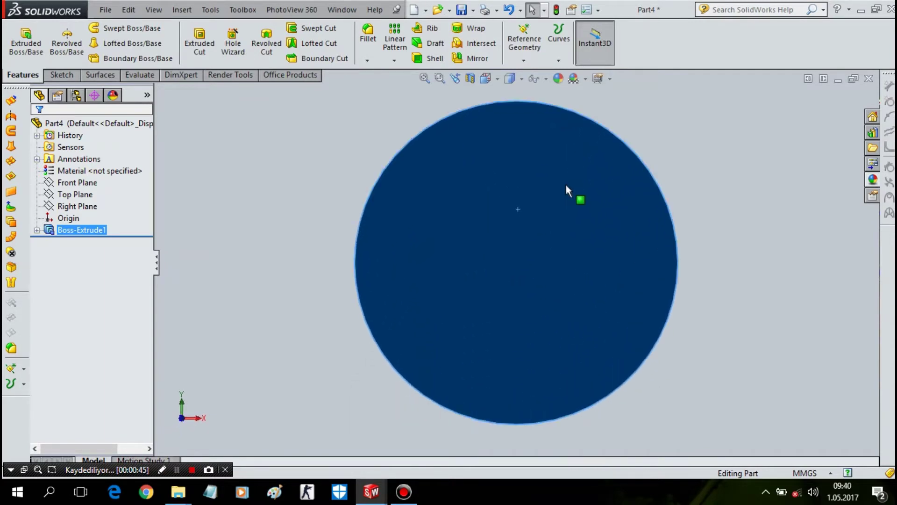
click(59, 75)
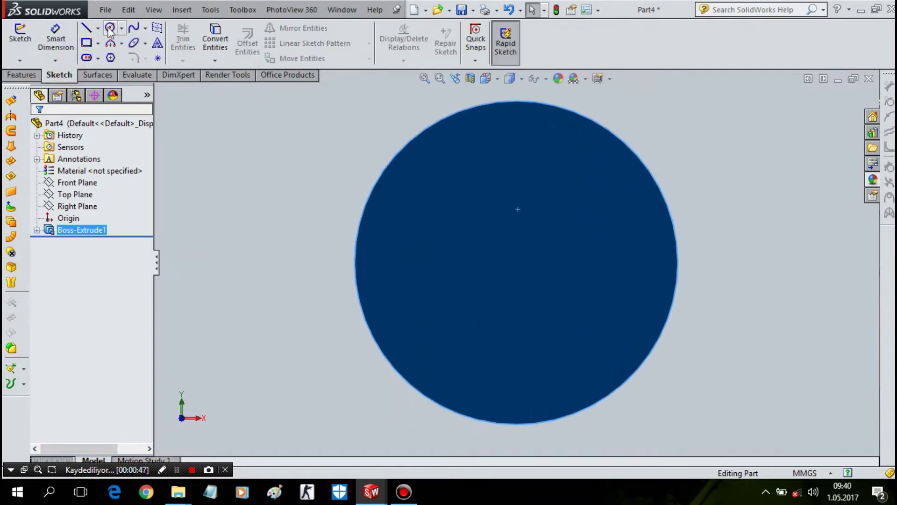
click(112, 28)
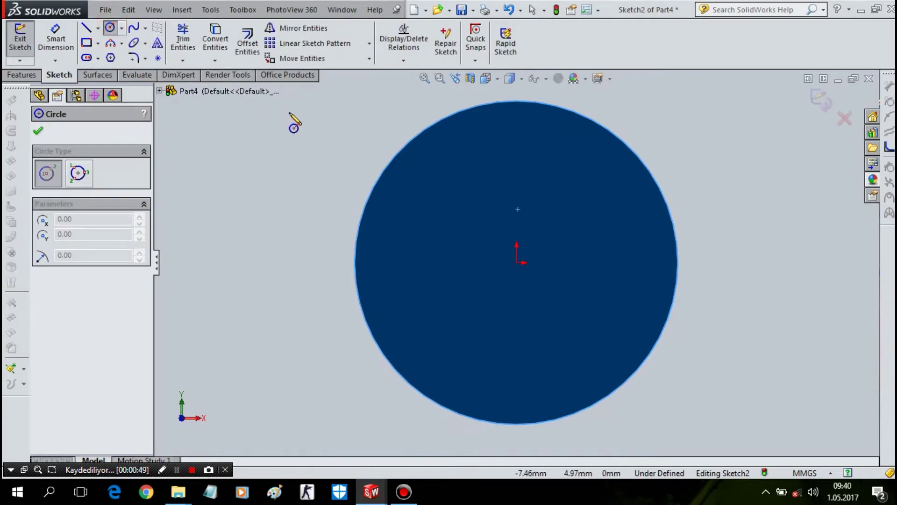
click(516, 262)
click(517, 240)
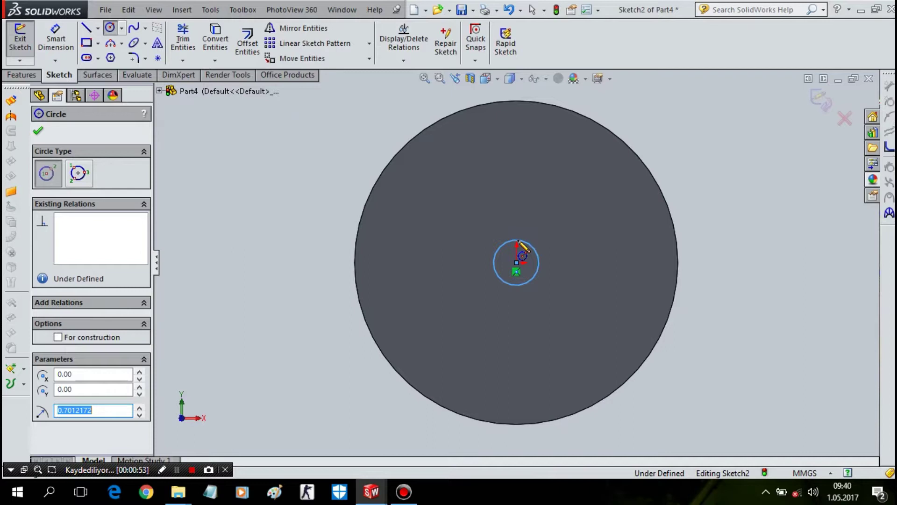
click(56, 38)
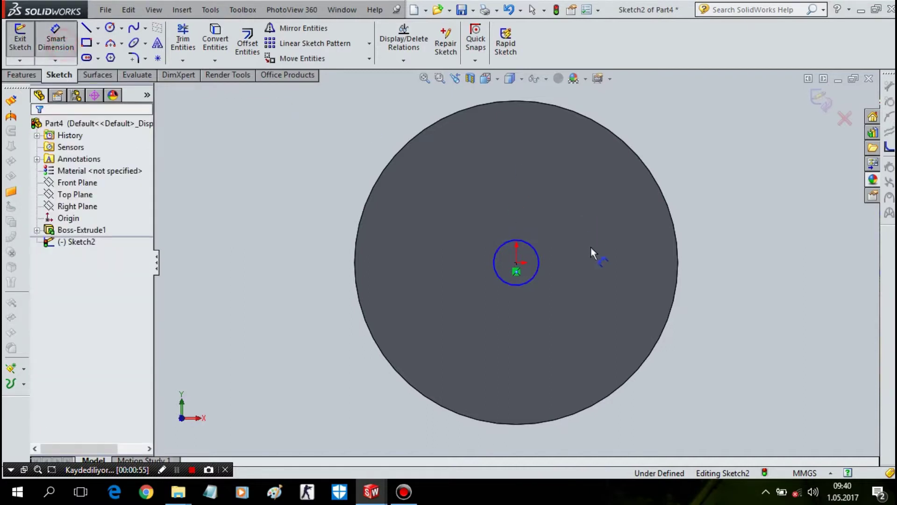
click(525, 251)
click(717, 171)
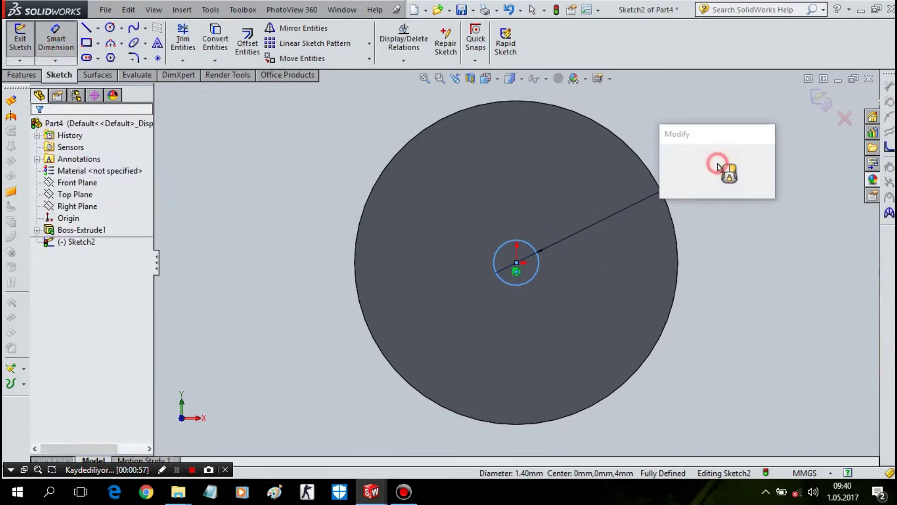
text(1.)
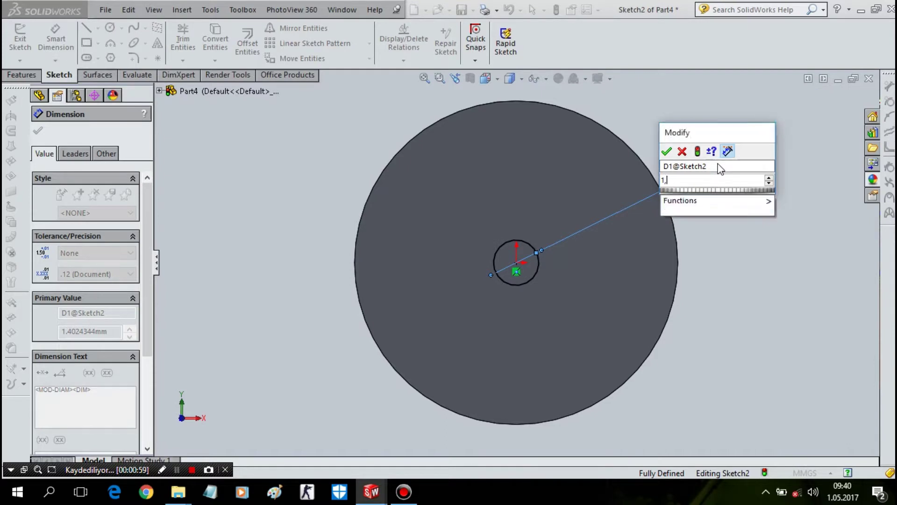
text(5)
key(Return)
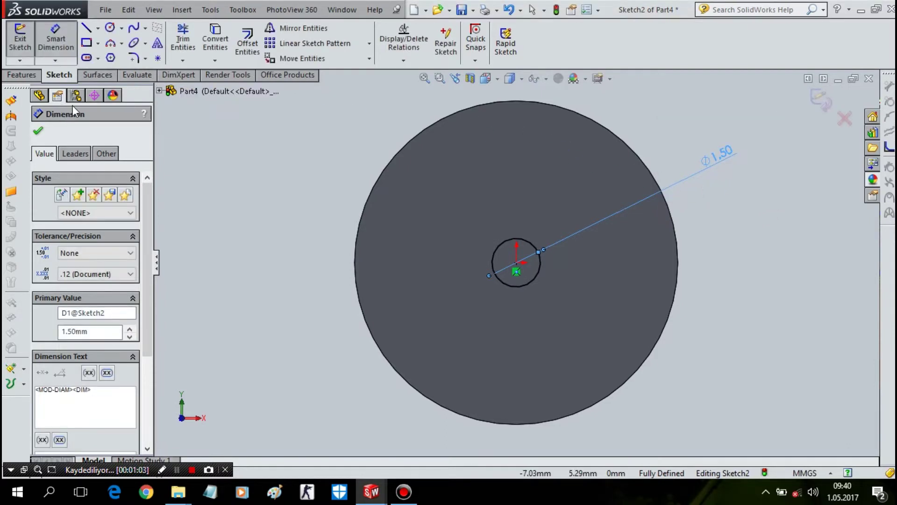
- Extrude the 1.5 mm circle 2 mm as a boss and orbit to a tilted view
click(21, 75)
click(25, 45)
text(2)
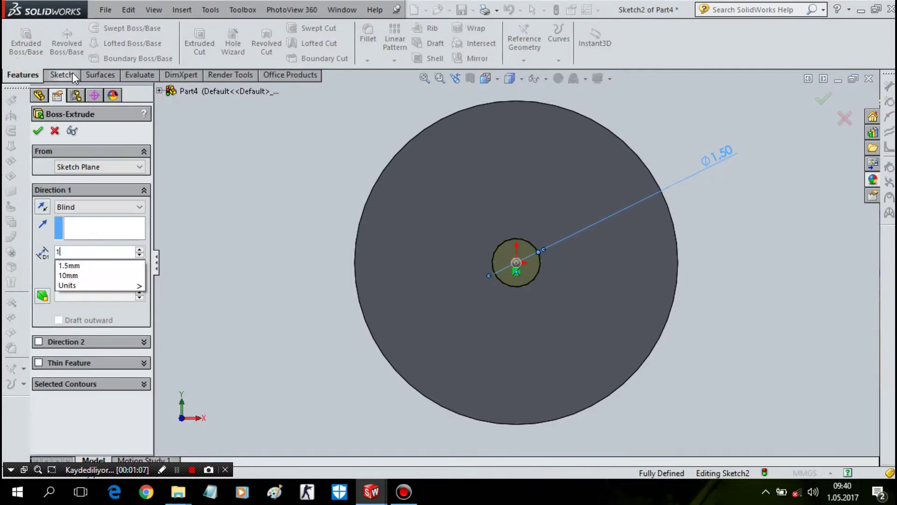
key(Return)
mouse_move(372, 156)
middle_down()
mouse_move(387, 220)
mouse_move(358, 300)
mouse_move(324, 348)
mouse_move(361, 343)
middle_up()
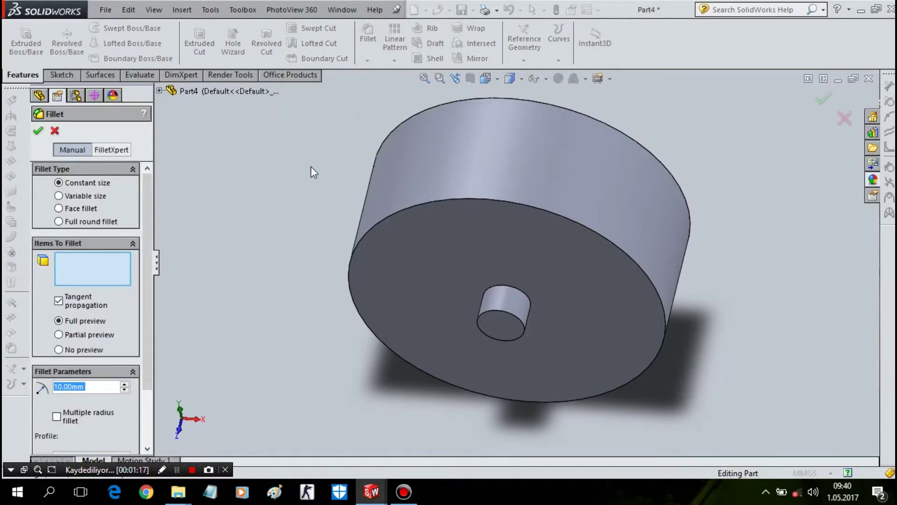
- Fillet the edges of the cylinder's side face with a 0.25 mm radius
text(0,)
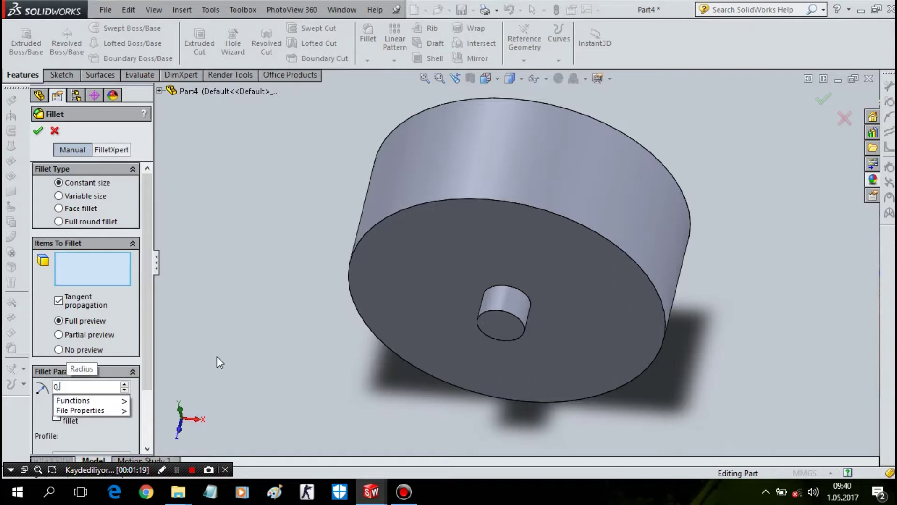
text(25)
key(Return)
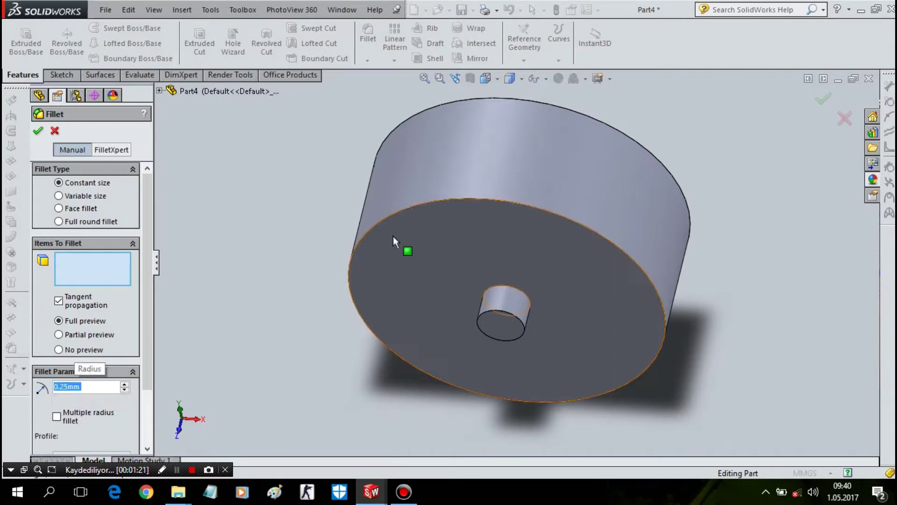
click(439, 185)
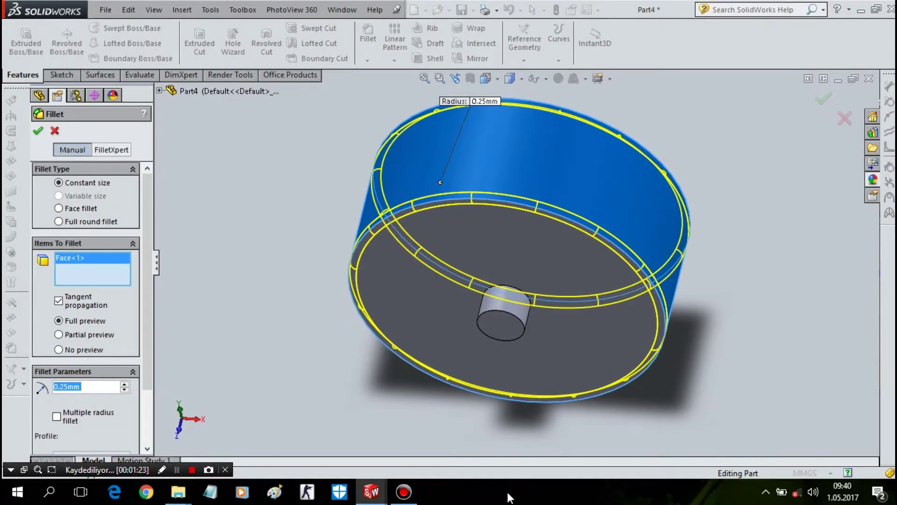
middle_drag(596, 232, 619, 176)
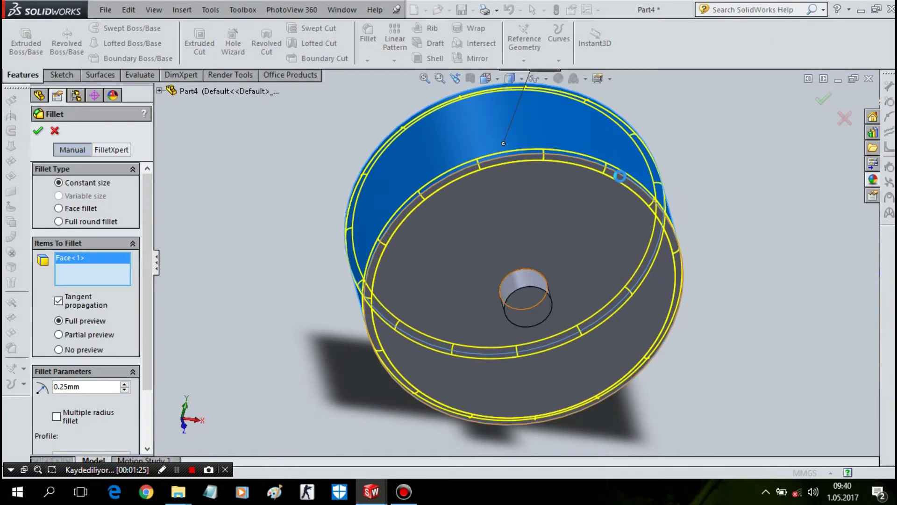
right_click(620, 175)
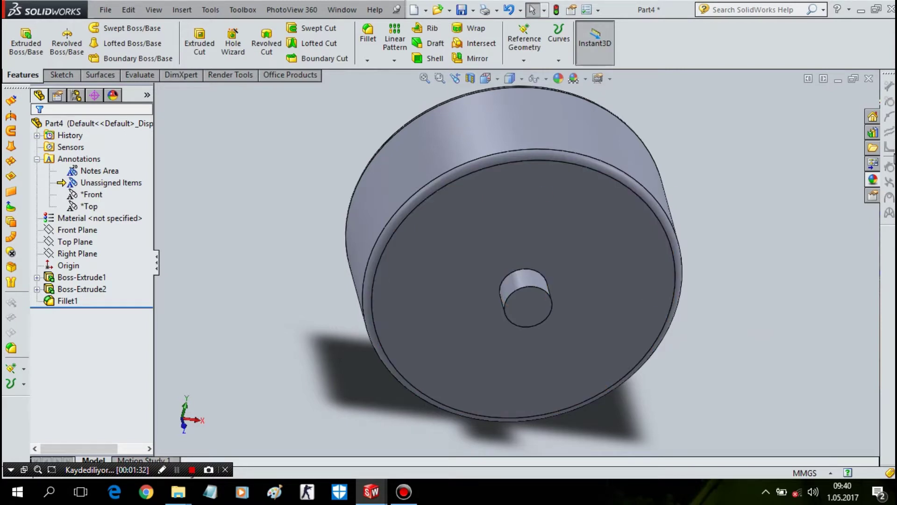
- Apply the Rubber > Texture 'tire tread' appearance to the whole wheel body
click(872, 179)
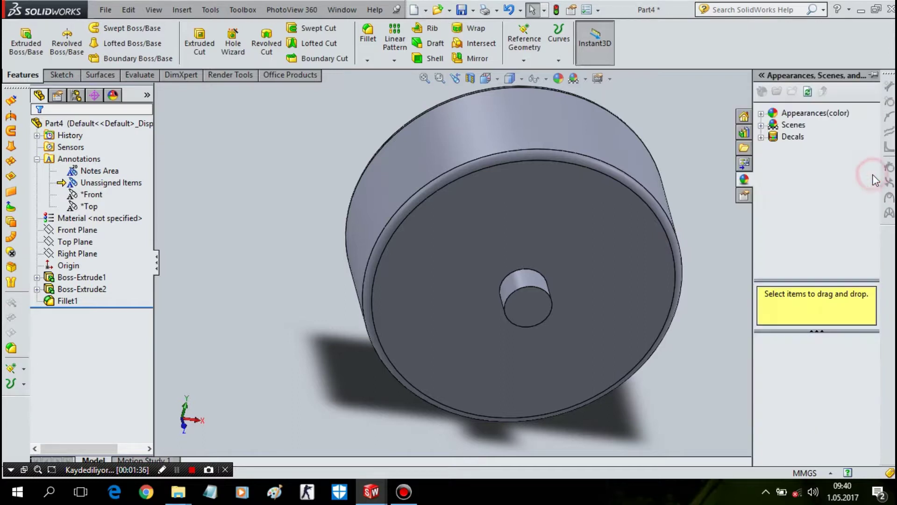
click(761, 114)
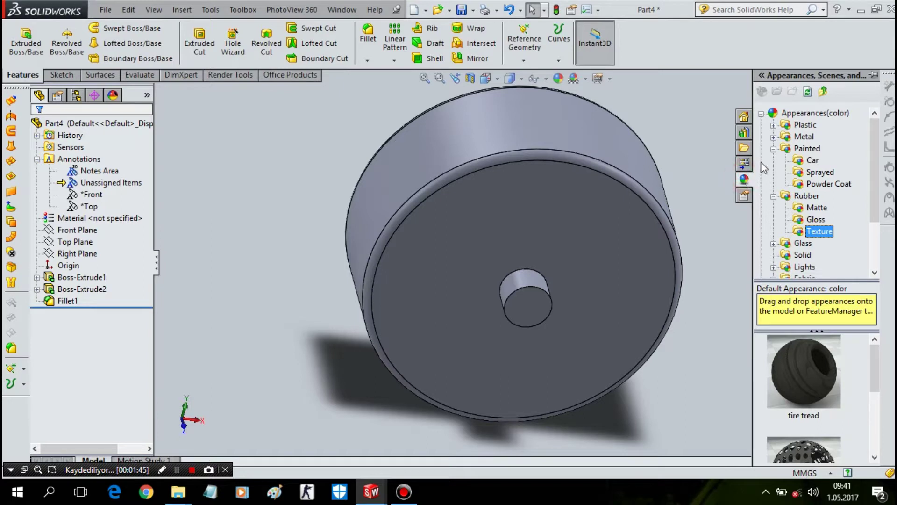
click(761, 114)
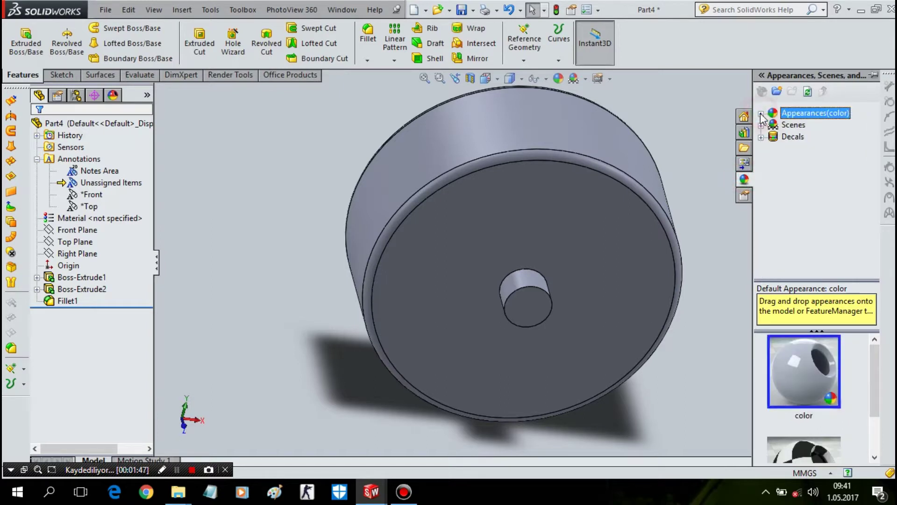
click(762, 114)
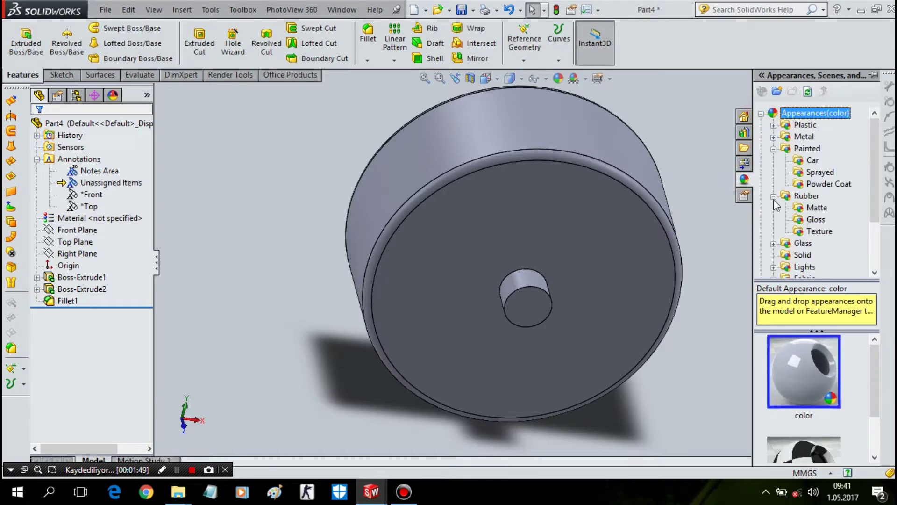
click(816, 209)
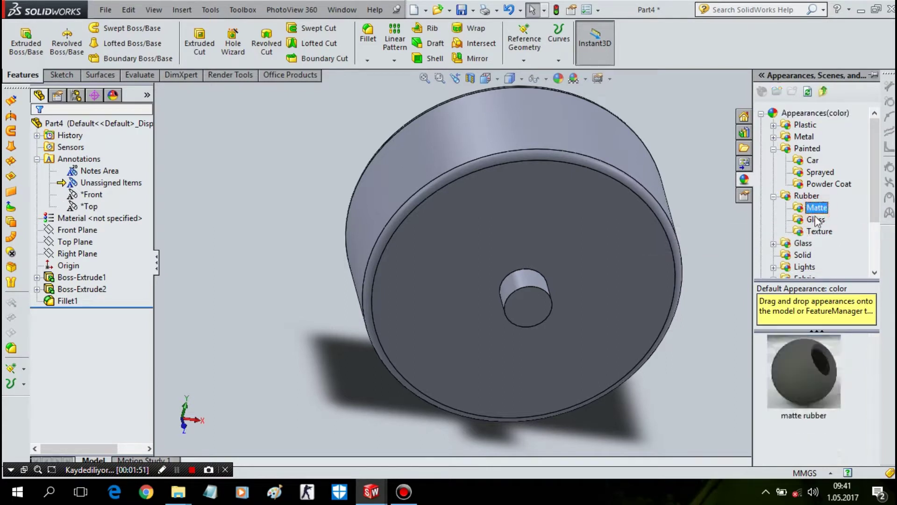
click(815, 220)
mouse_move(806, 402)
mouse_down()
mouse_move(638, 279)
mouse_move(575, 257)
mouse_up()
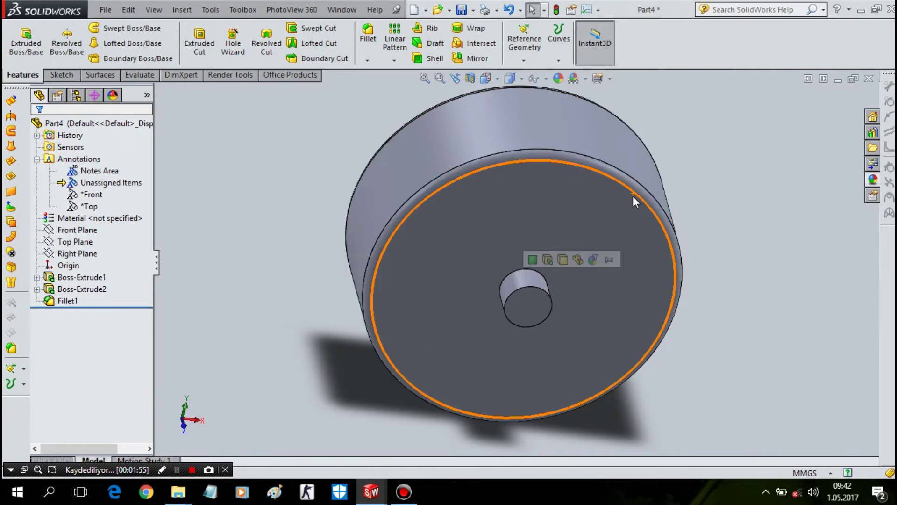
click(571, 260)
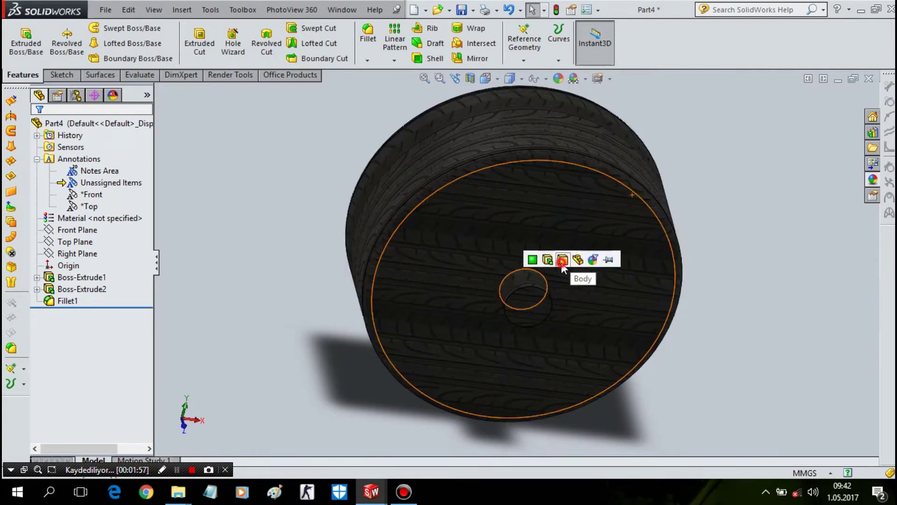
click(561, 262)
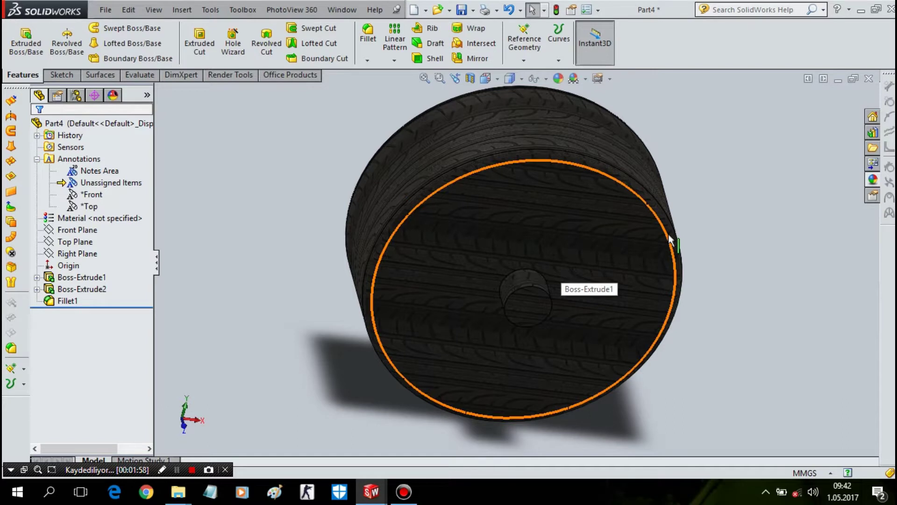
- On the wheel's front face, sketch an origin-centred circle dimensioned to Ø7.50
mouse_move(749, 209)
middle_down()
mouse_move(701, 277)
mouse_move(637, 406)
middle_up()
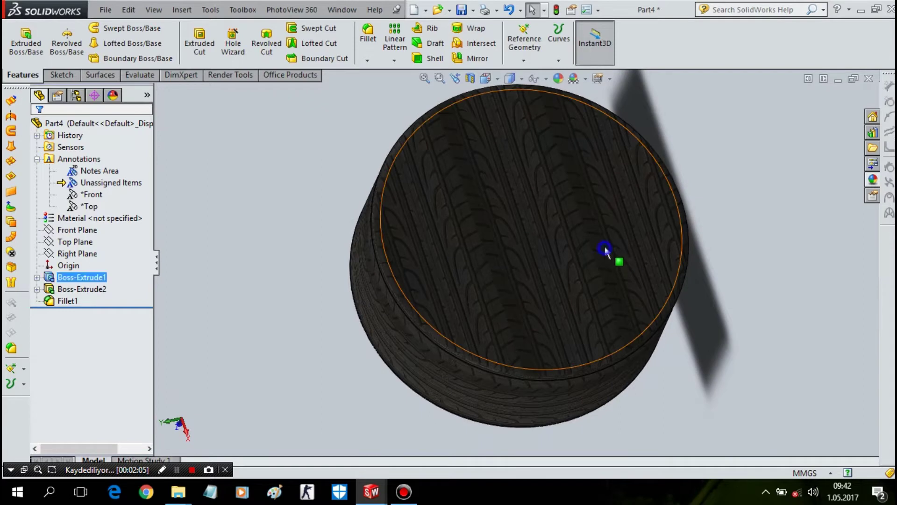
right_click(605, 250)
click(676, 169)
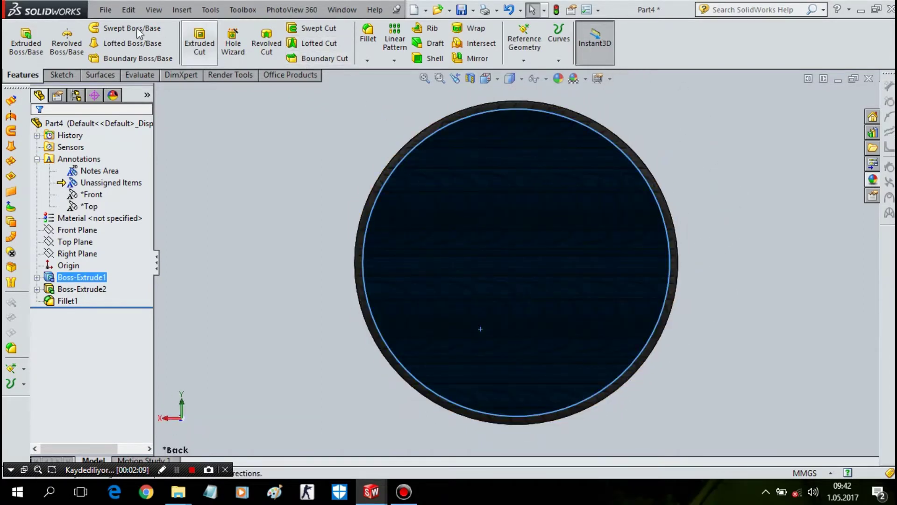
click(59, 74)
click(110, 27)
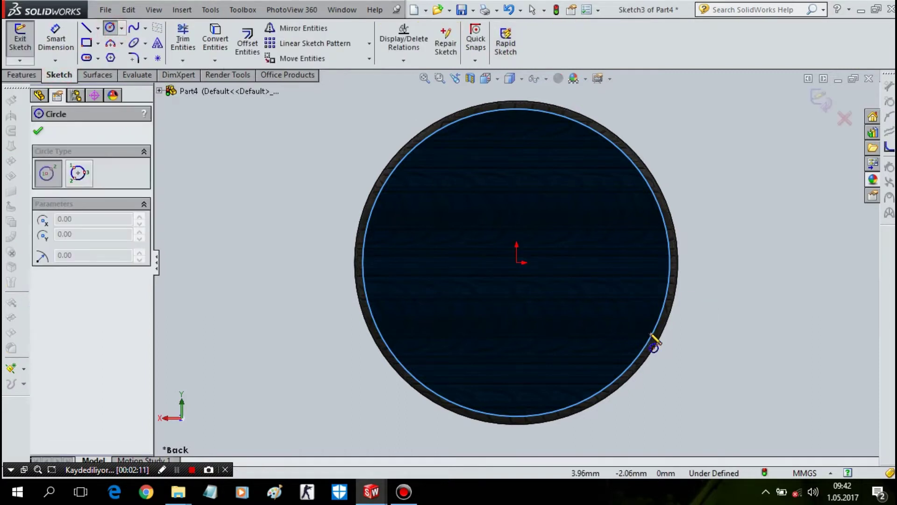
click(516, 262)
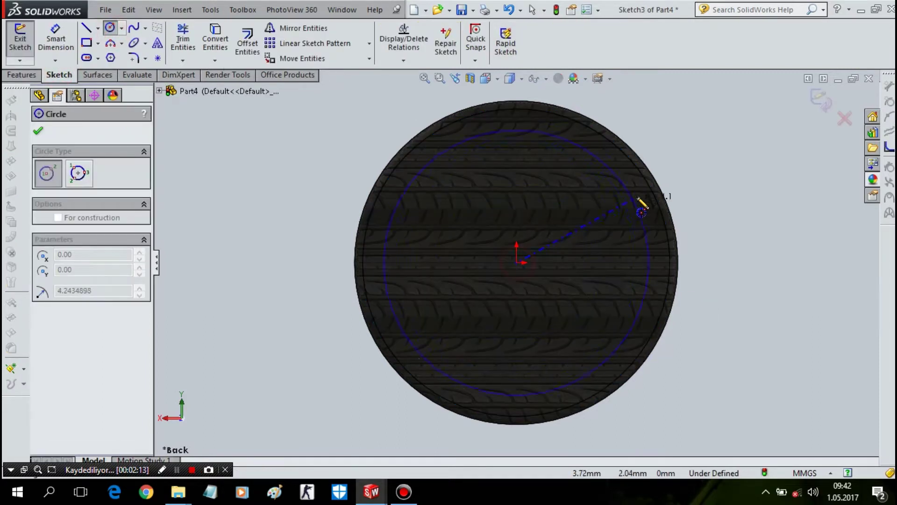
click(639, 203)
click(54, 45)
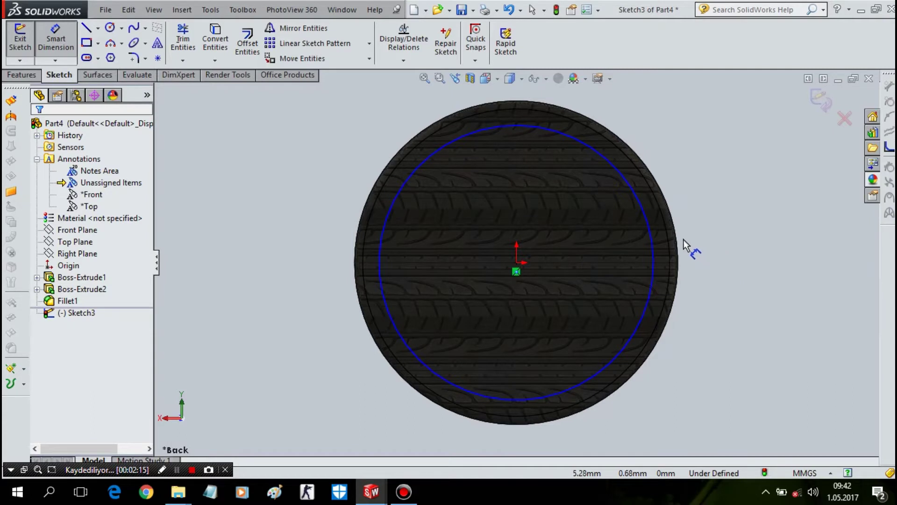
click(652, 238)
click(735, 236)
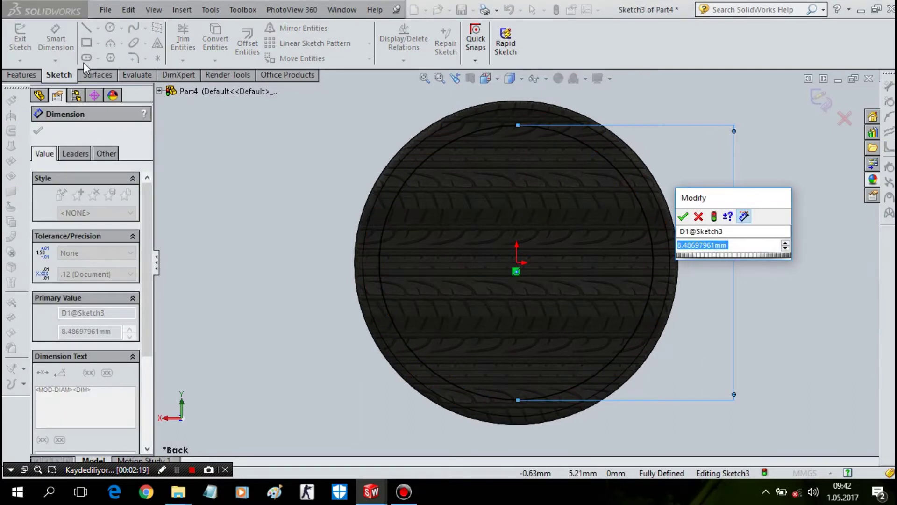
text(7.5)
key(Return)
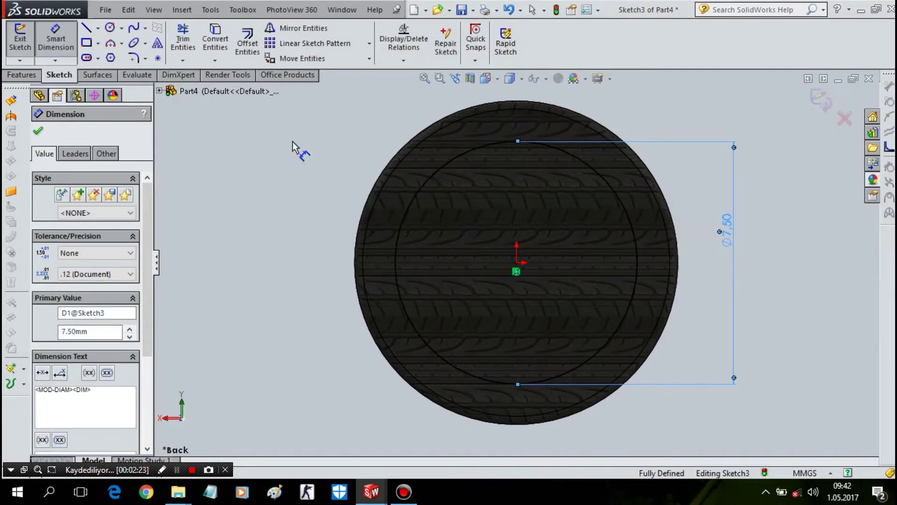
- Add a concentric inner circle at the origin dimensioned to Ø2.50
click(110, 28)
click(516, 262)
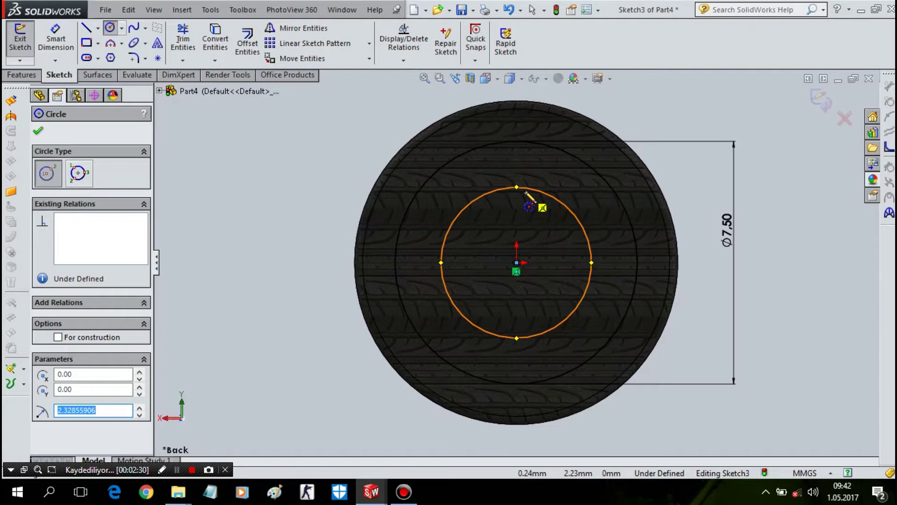
click(525, 189)
click(22, 75)
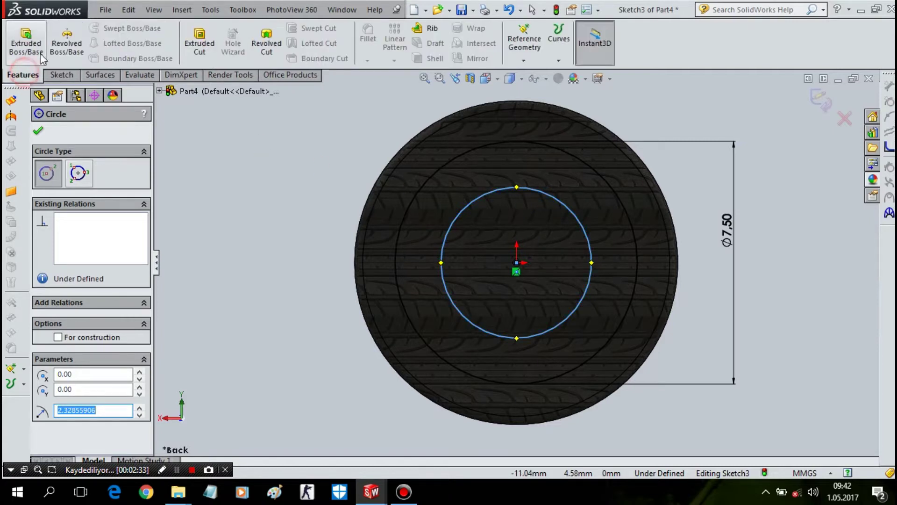
click(66, 75)
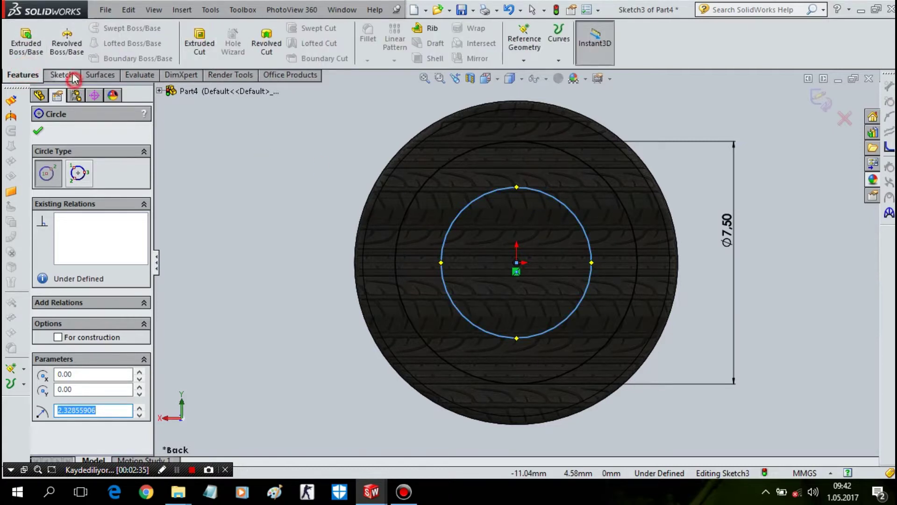
click(56, 49)
click(590, 244)
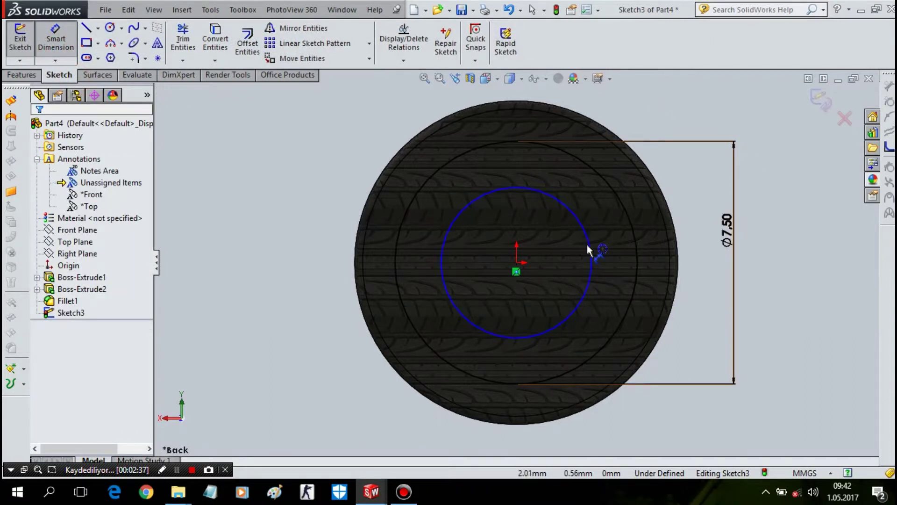
click(720, 248)
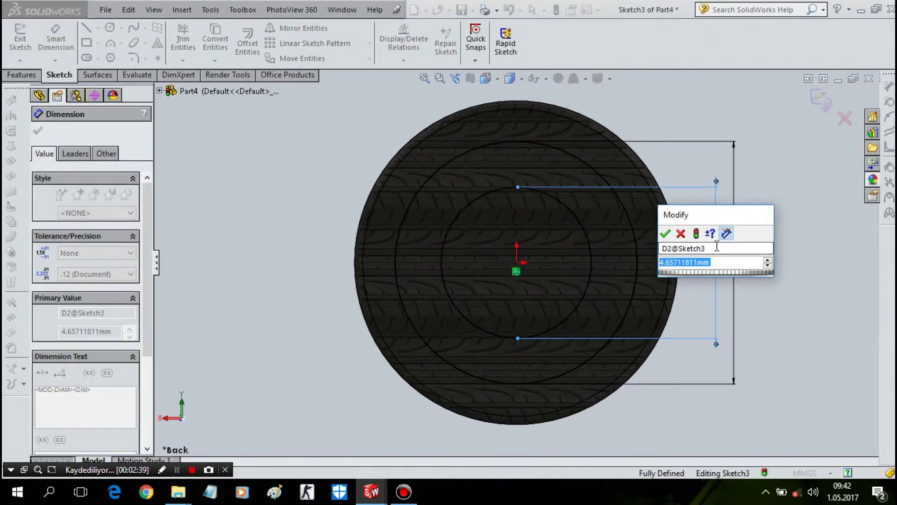
text(0)
key(BackSpace)
text(2.5)
key(Return)
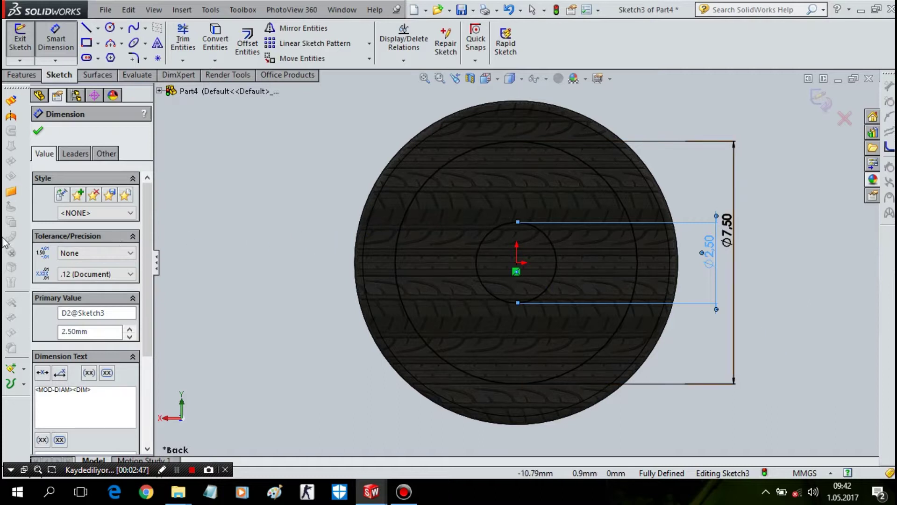
click(22, 74)
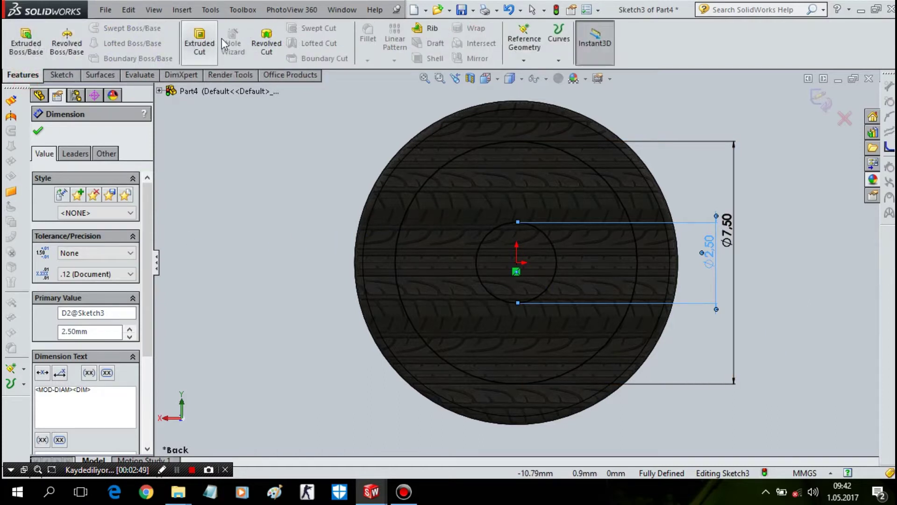
- Cut the ring between the circles 5 mm deep (Blind) with a 30° draft
click(201, 43)
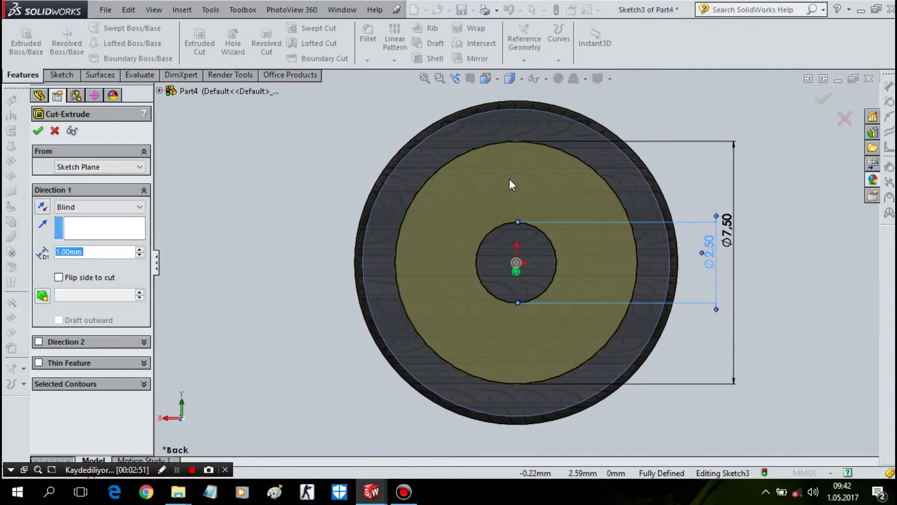
middle_drag(509, 184, 509, 202)
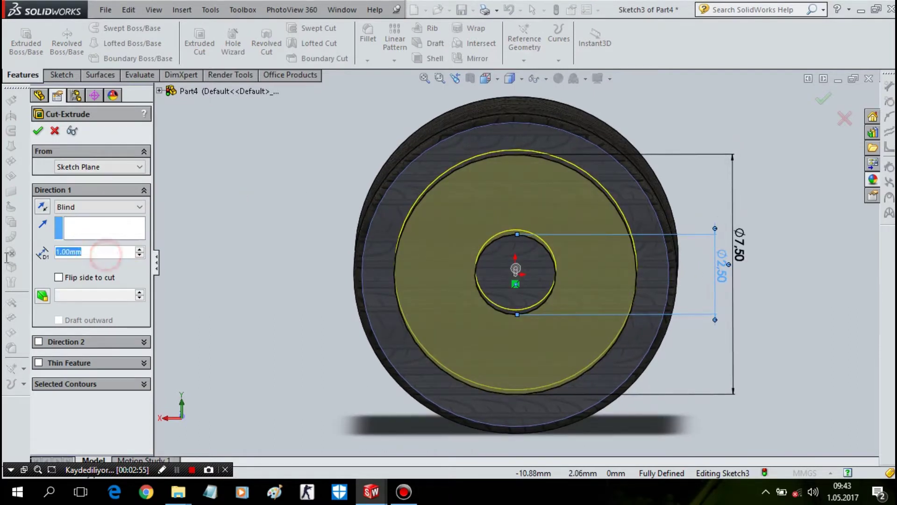
text(5)
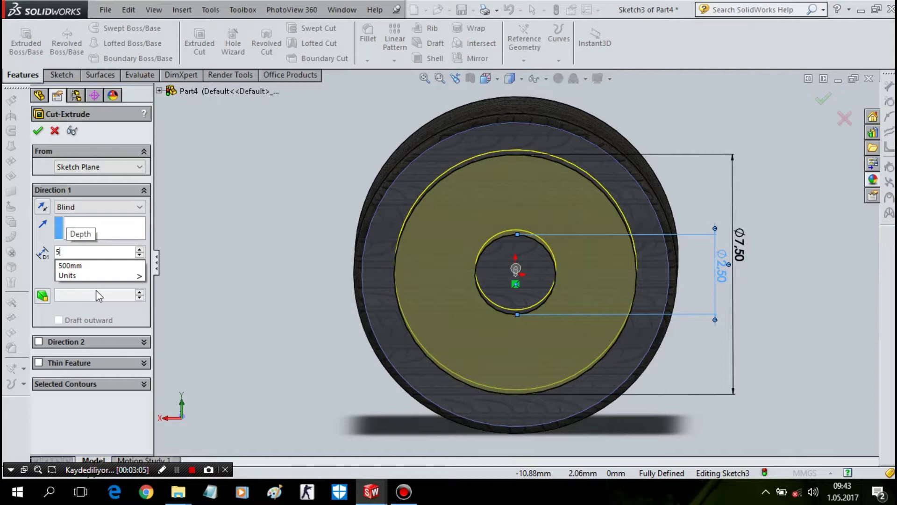
click(96, 290)
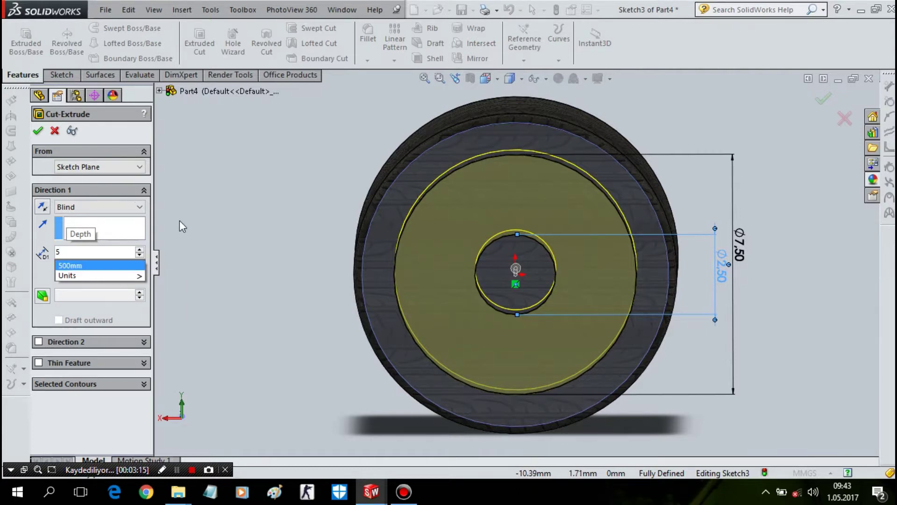
mouse_move(442, 260)
middle_down()
mouse_move(488, 387)
mouse_move(462, 327)
middle_up()
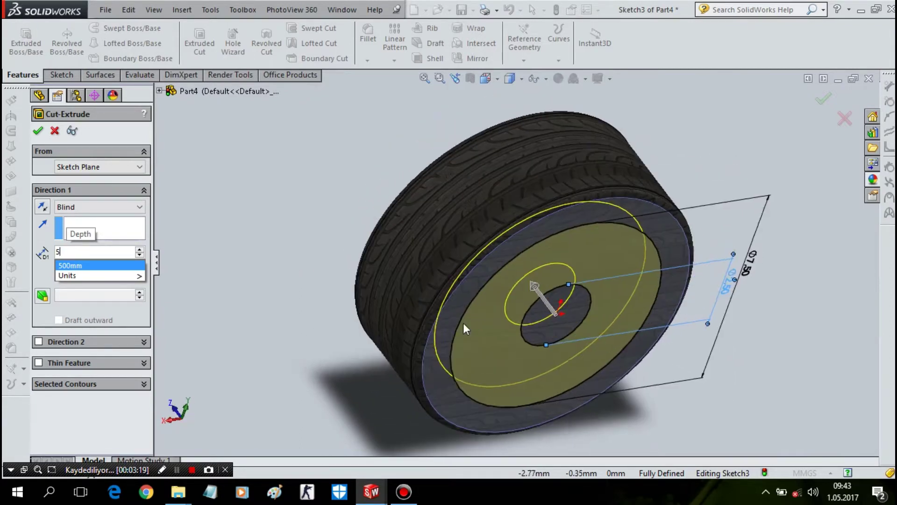
click(103, 304)
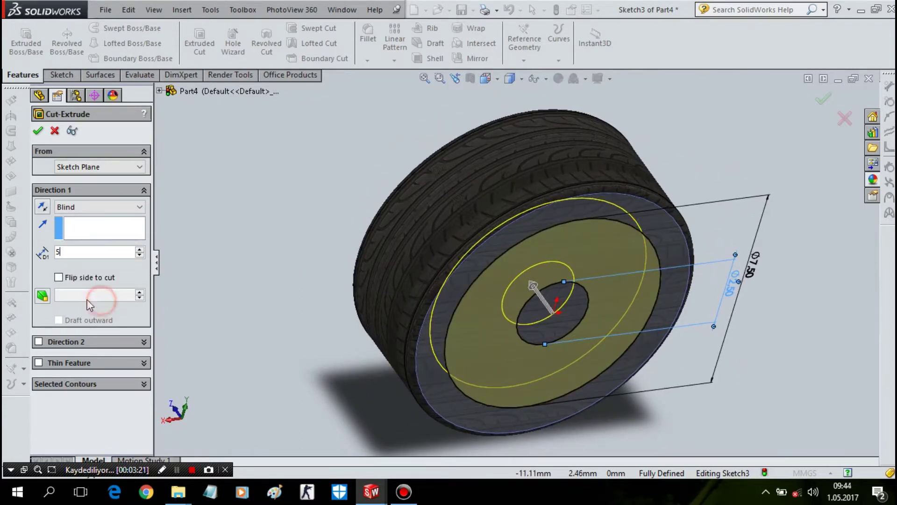
click(42, 295)
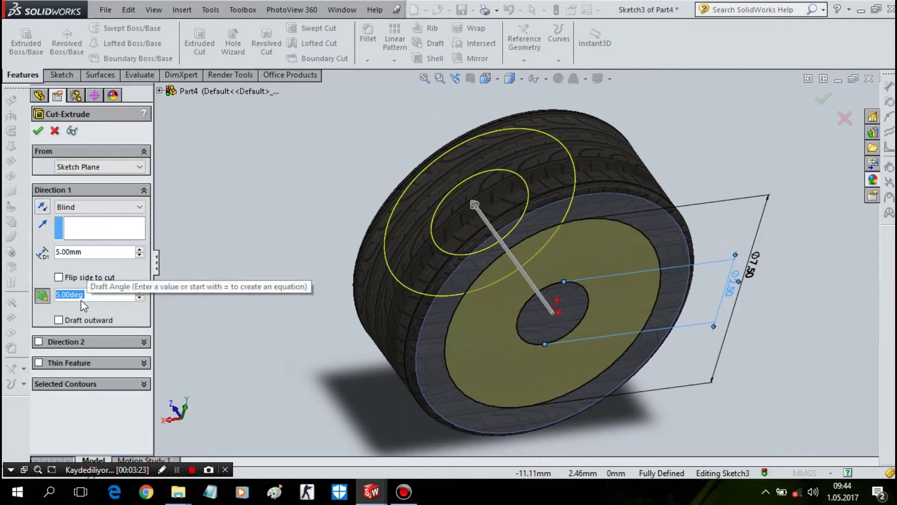
text(30)
key(Return)
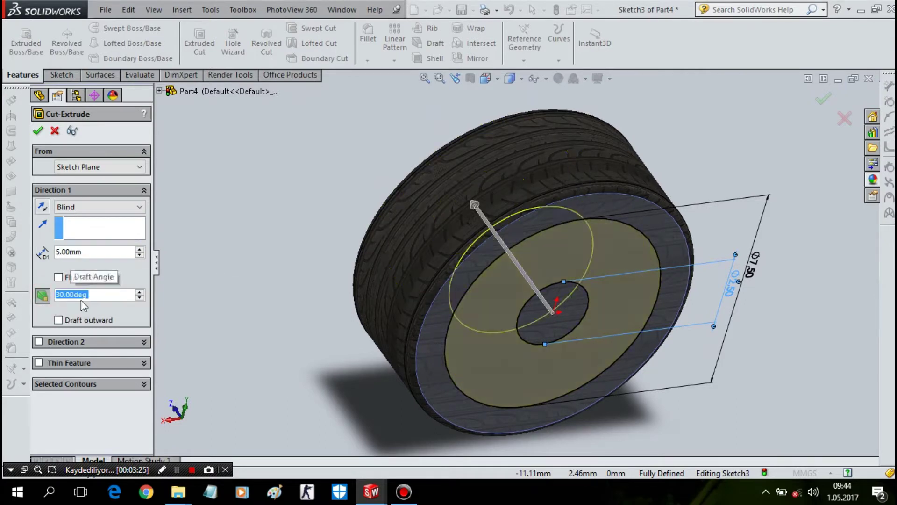
mouse_move(401, 332)
middle_down()
mouse_move(513, 257)
mouse_move(482, 303)
mouse_move(471, 283)
mouse_move(404, 280)
middle_up()
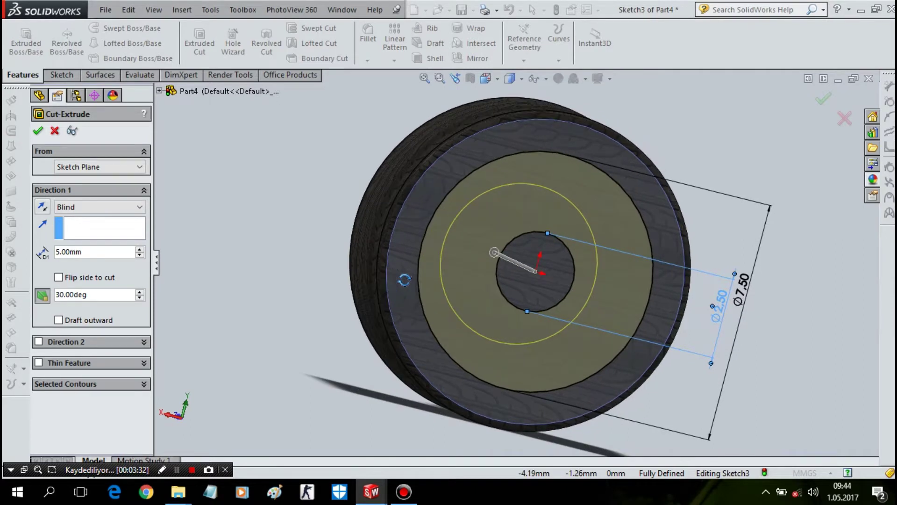
key(Return)
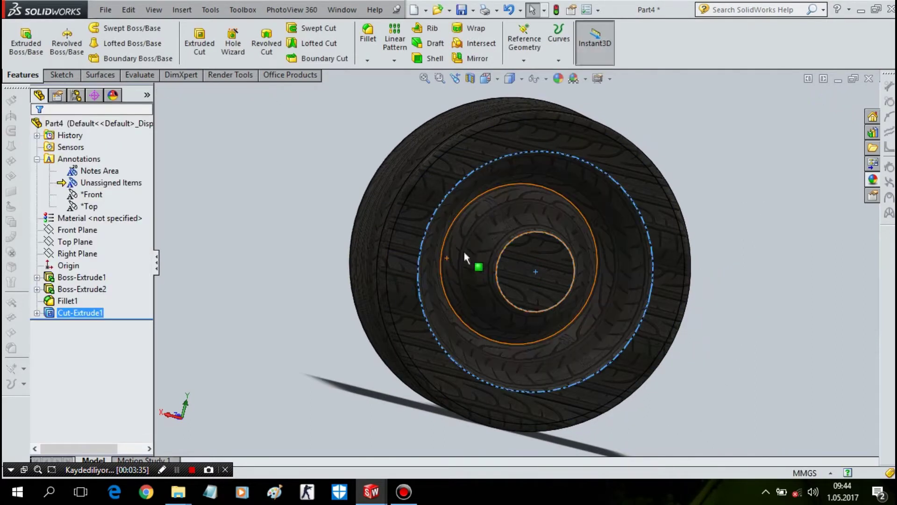
- Colour the three recessed cut faces light grey and view the wheel front-on
mouse_move(280, 210)
middle_down()
mouse_move(320, 234)
mouse_move(309, 293)
mouse_move(293, 298)
middle_up()
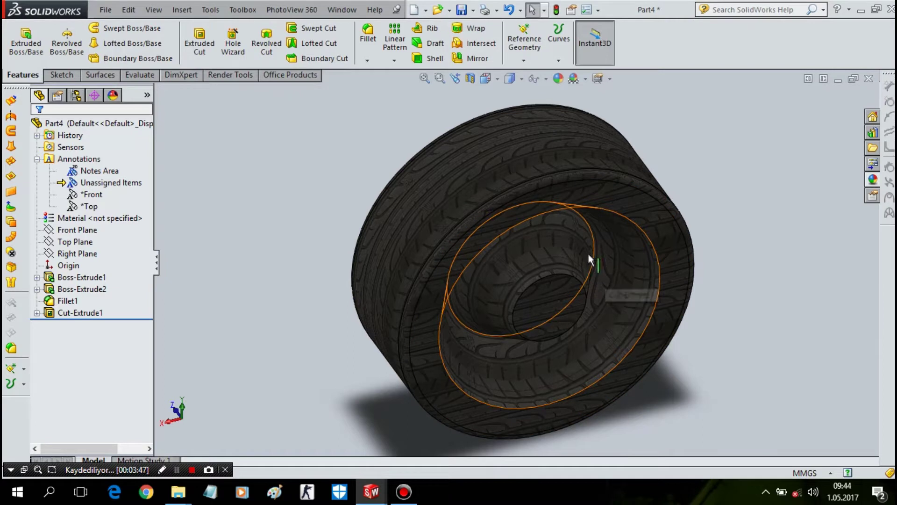
double_click(575, 252)
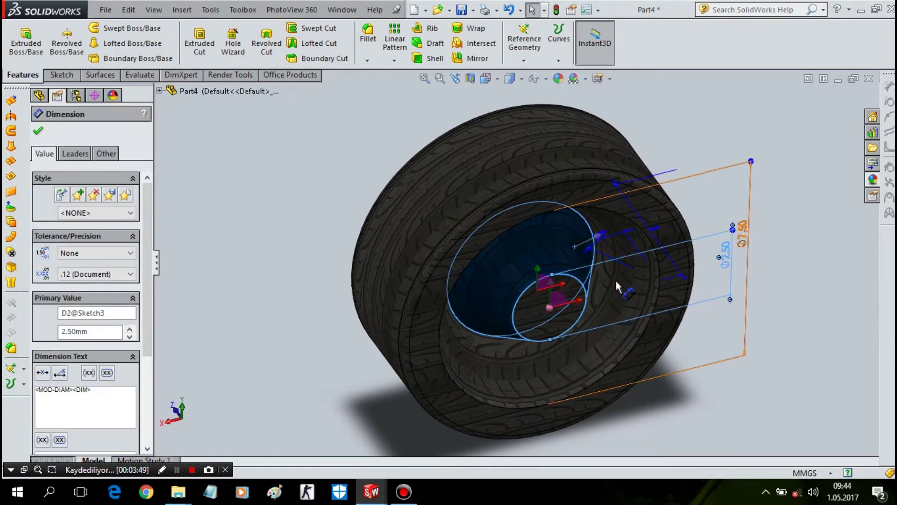
right_click(540, 303)
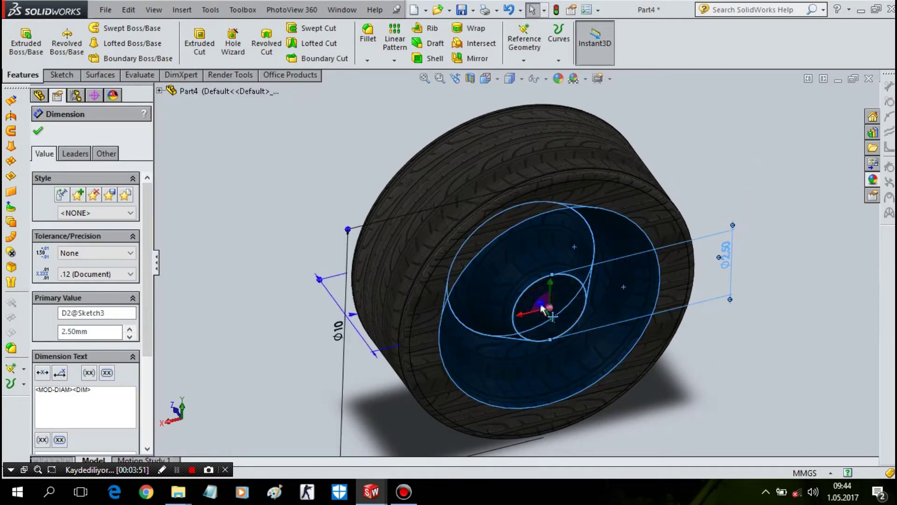
click(566, 266)
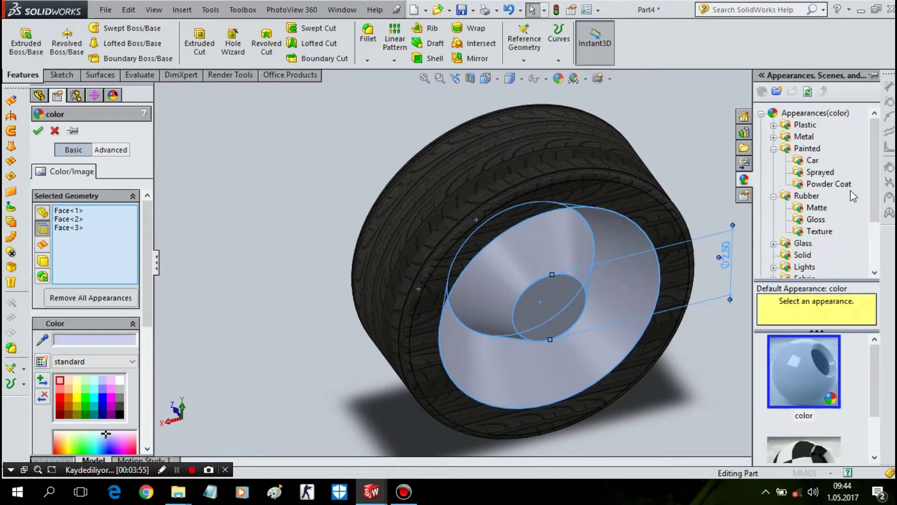
click(38, 130)
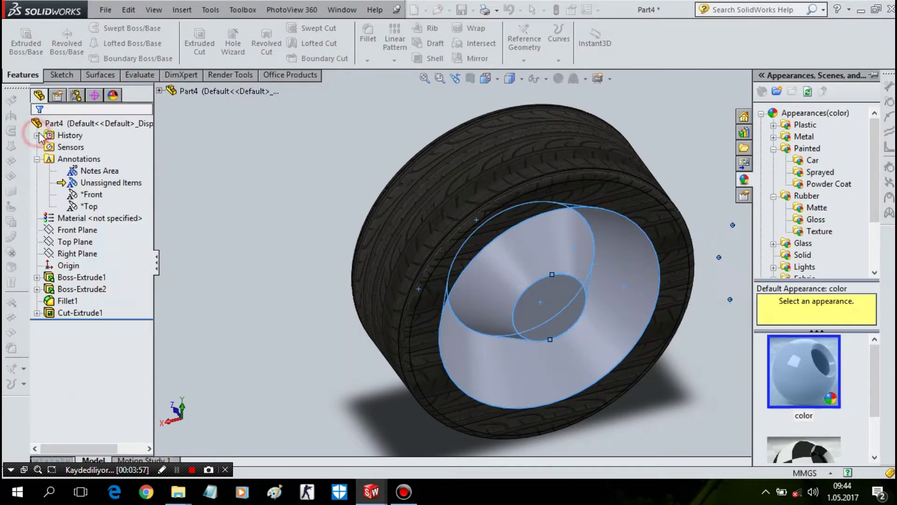
click(243, 120)
key(ctrl+1)
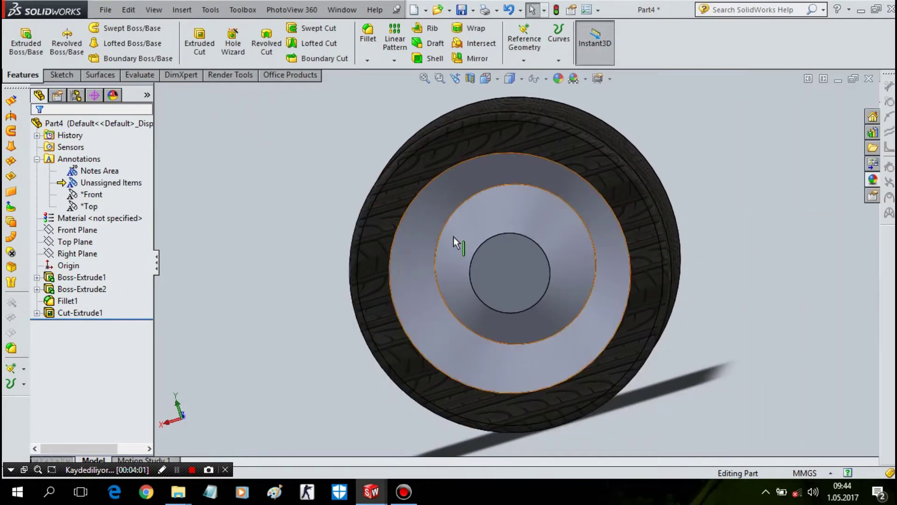
- Sketch a circle centred on the origin on the hub face, viewed normal to it
right_click(491, 256)
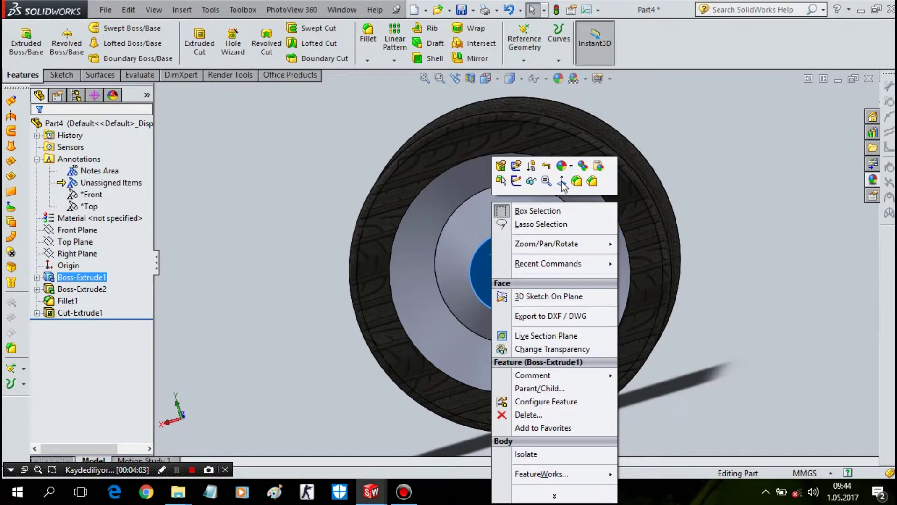
click(561, 179)
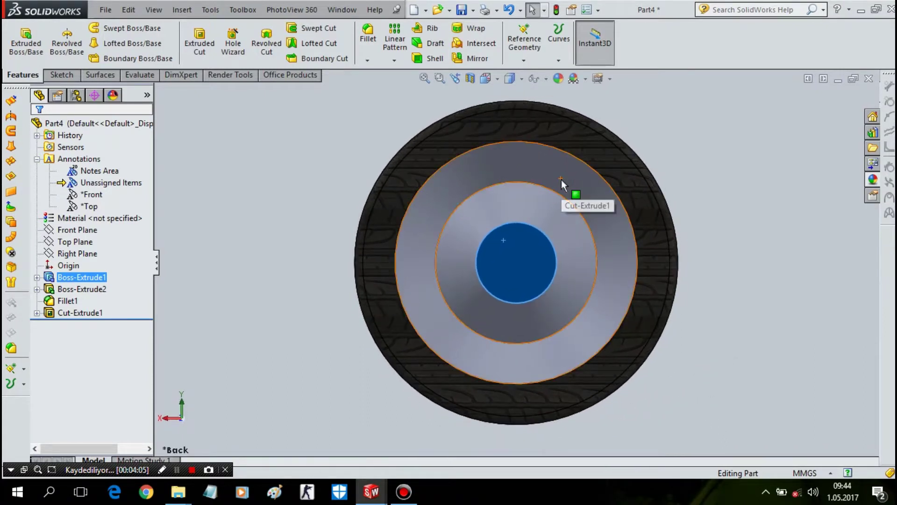
click(70, 75)
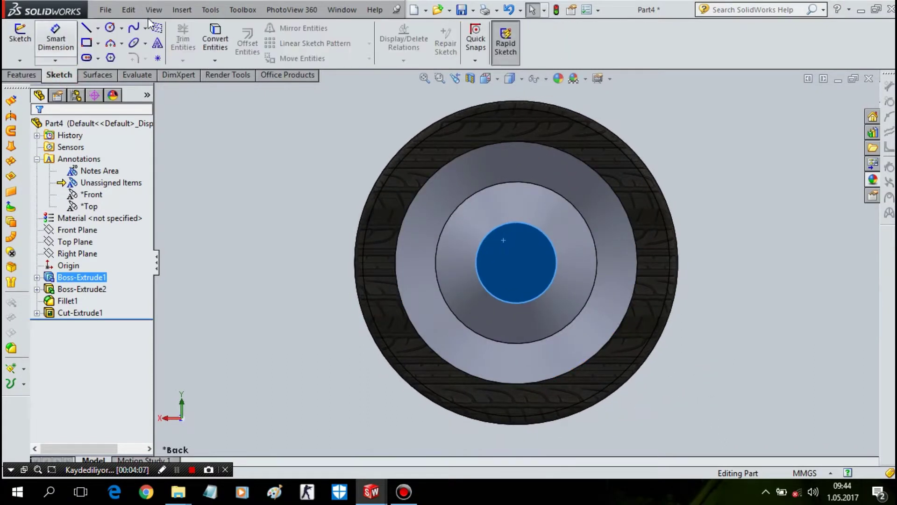
click(109, 28)
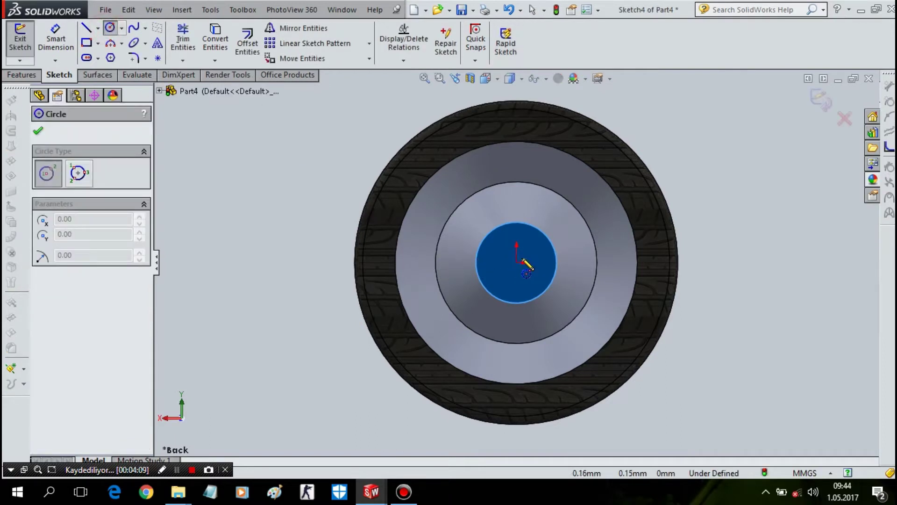
click(517, 261)
click(530, 183)
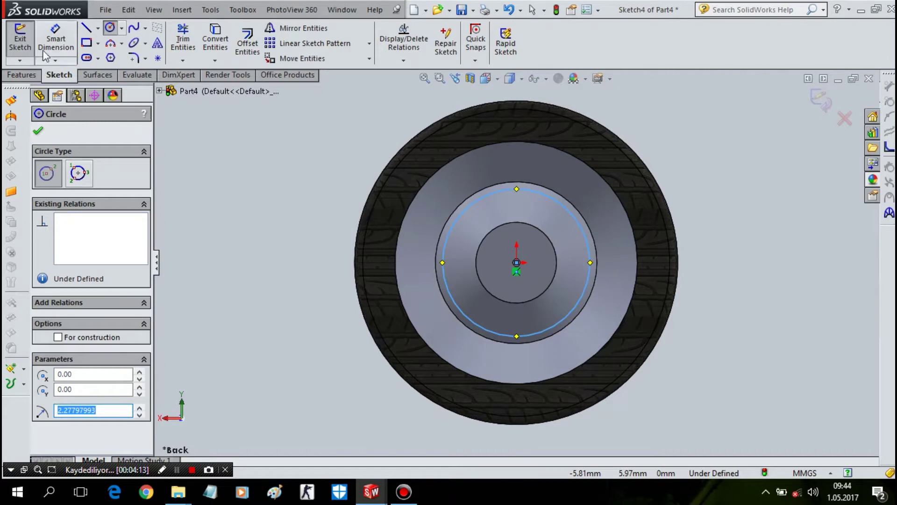
- Dimension the hub circle's diameter to 3.50 mm
click(55, 40)
click(559, 198)
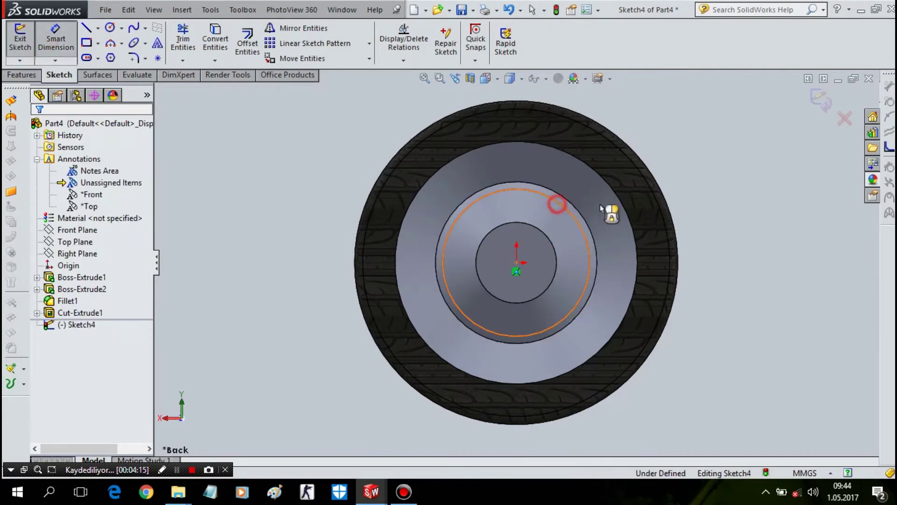
click(888, 214)
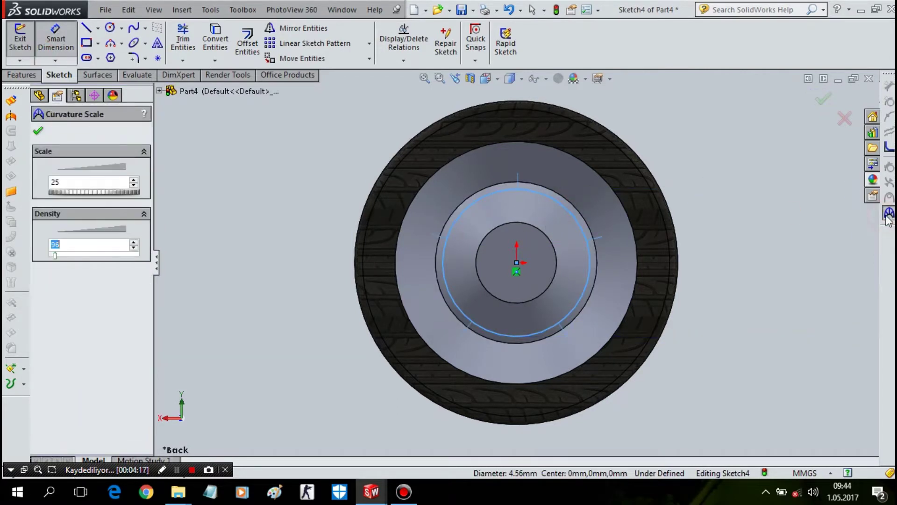
text(5)
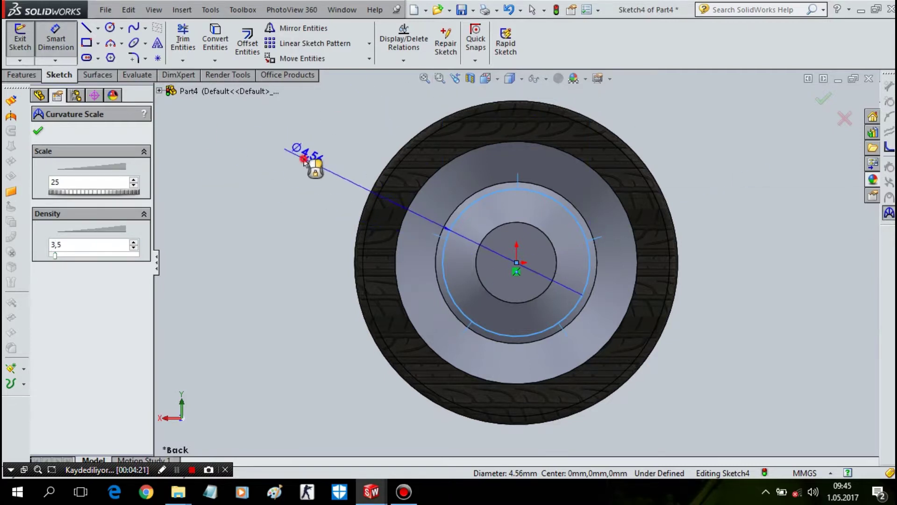
click(304, 160)
text(3,5)
key(Return)
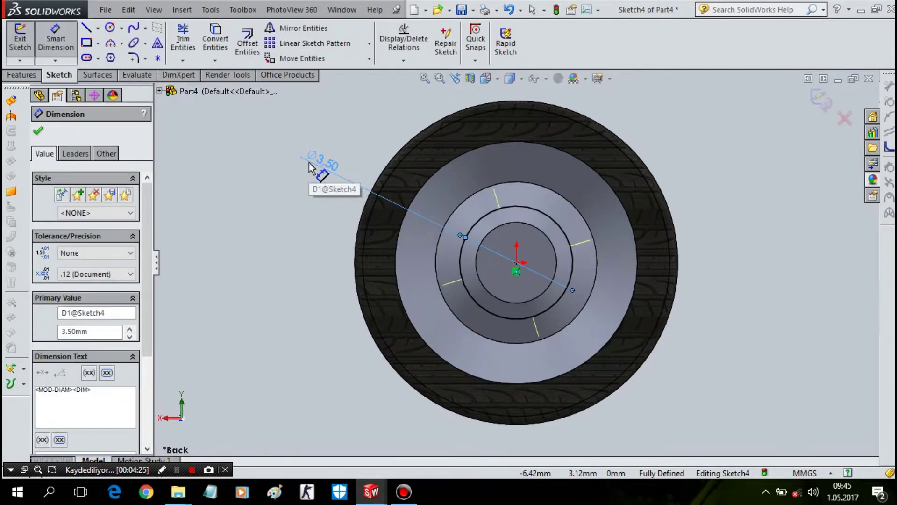
- Turn to an angled view and start an Extruded Cut from the circle
key(Left)
key(Left)
key(Left)
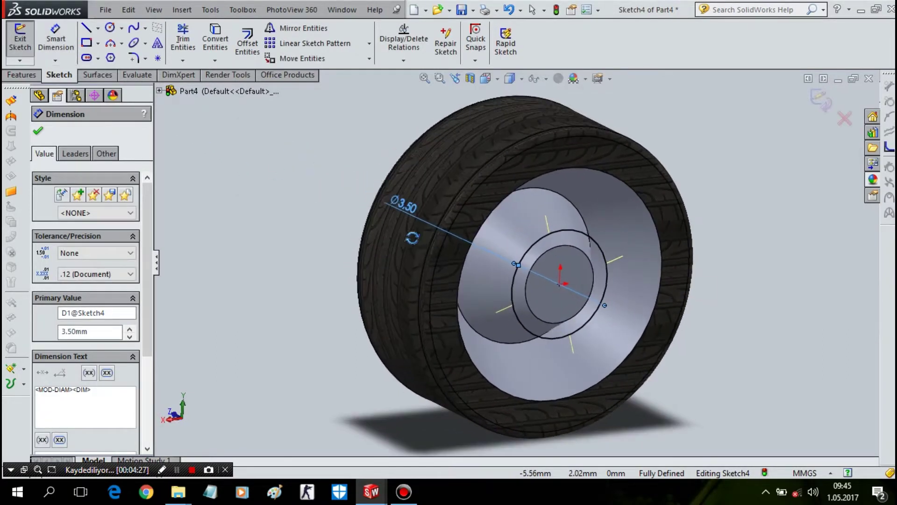
click(21, 75)
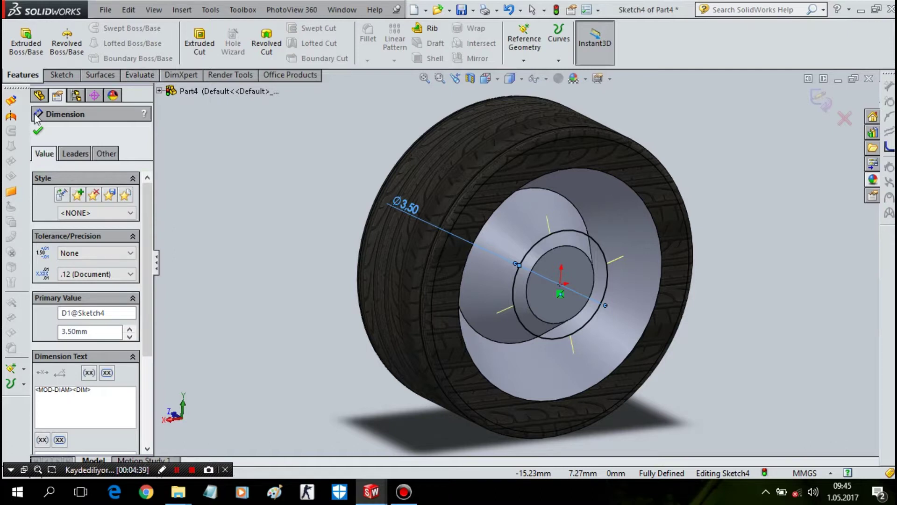
click(200, 46)
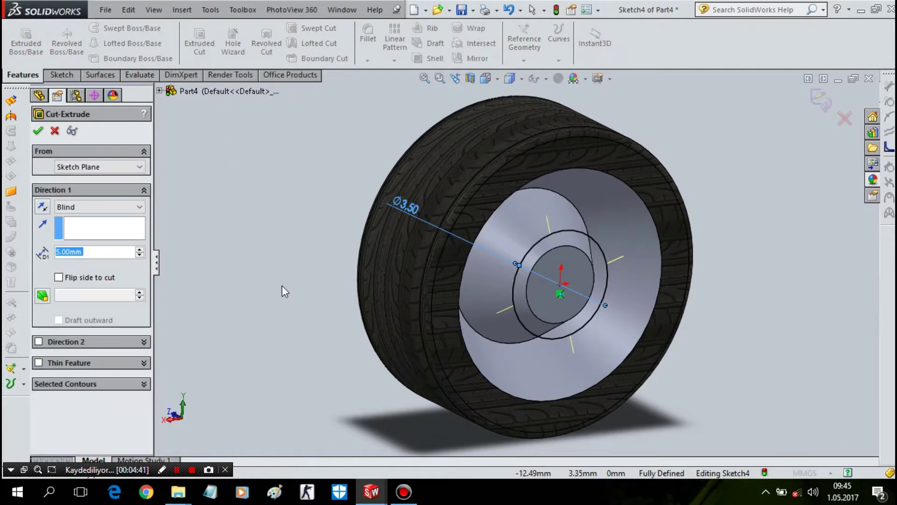
- Cut the Ø3.50 circle 0.70 mm deep into the hub
text(0.7)
key(Return)
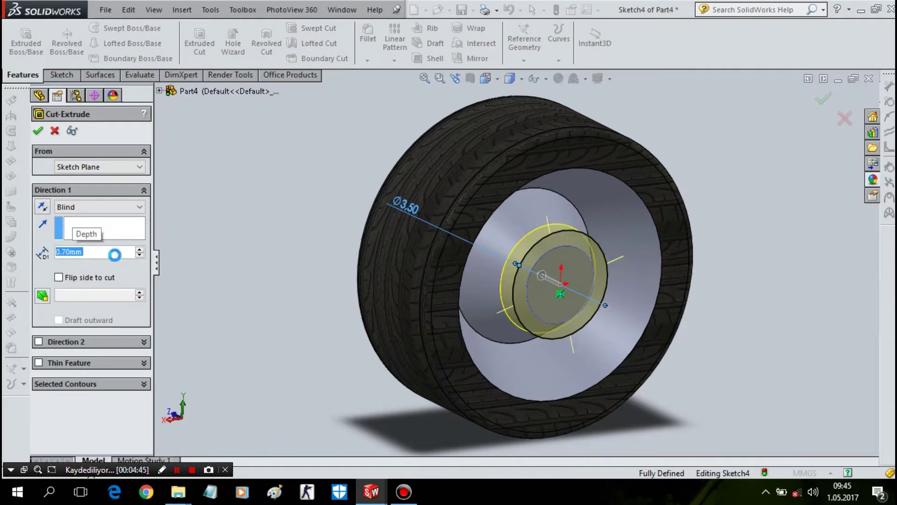
click(773, 262)
middle_drag(771, 256, 761, 280)
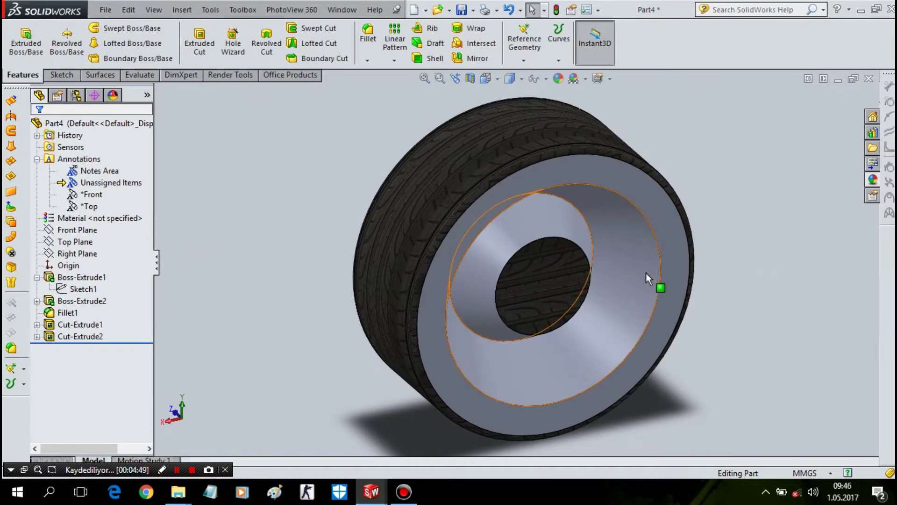
- Apply a plain grey colour appearance to the recessed hub face only
click(544, 292)
click(865, 185)
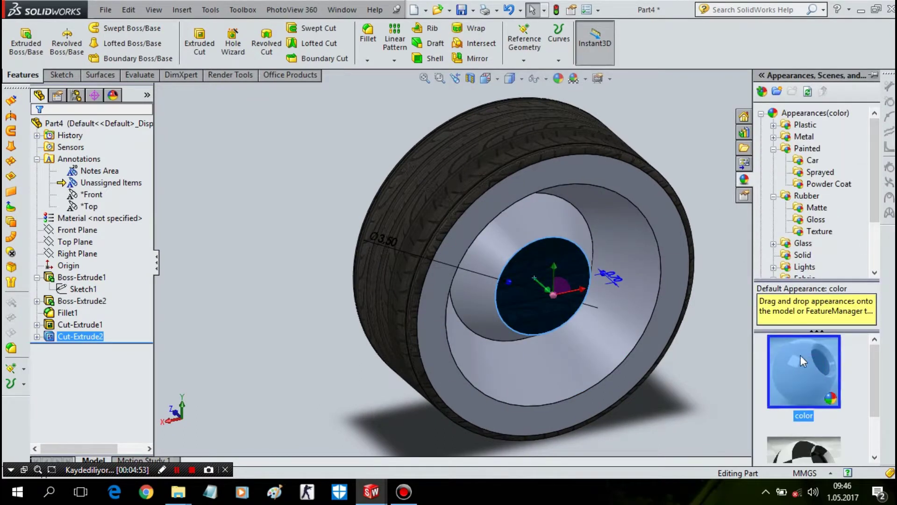
drag(800, 356, 533, 261)
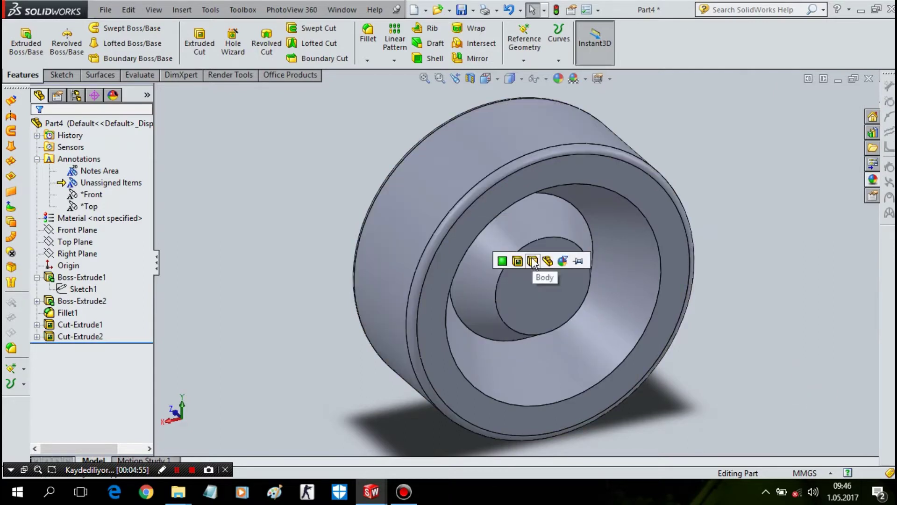
click(501, 262)
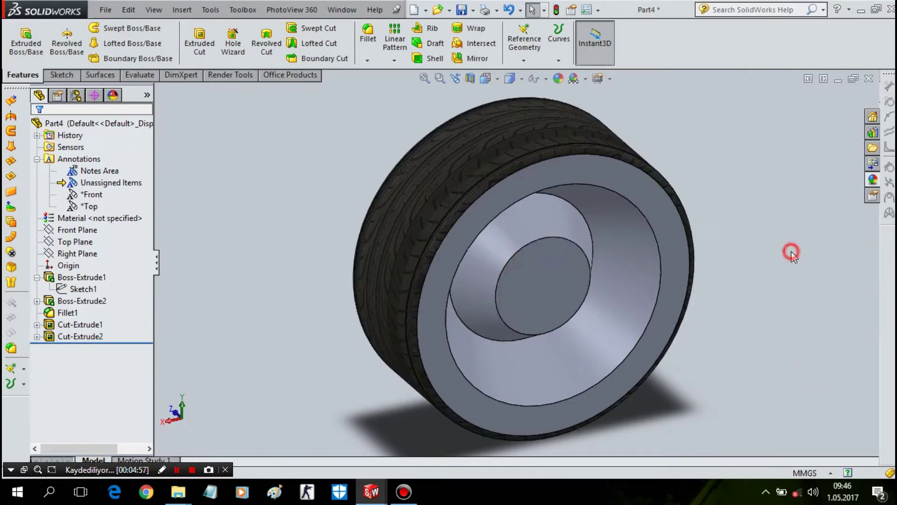
- Sketch a small circle at the origin on the recessed hub face, viewed normal to it
right_click(510, 296)
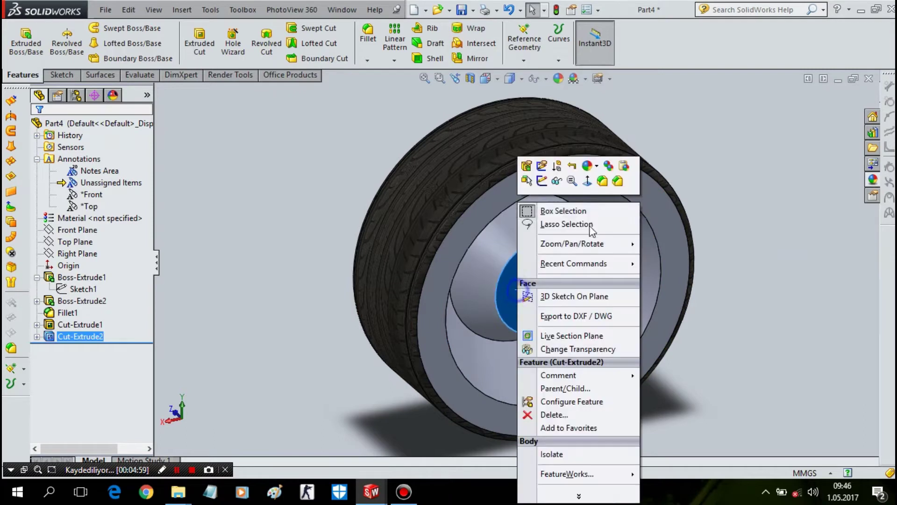
click(585, 180)
key(ctrl+8)
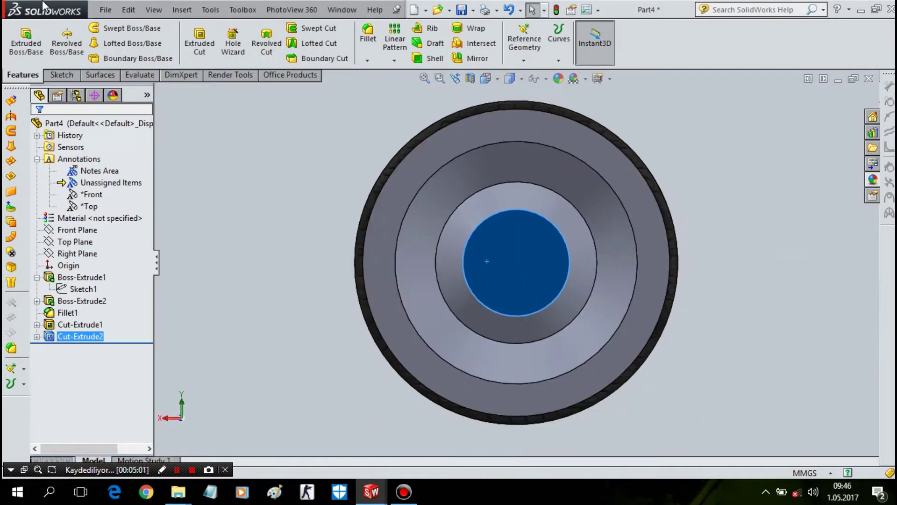
click(50, 73)
click(121, 28)
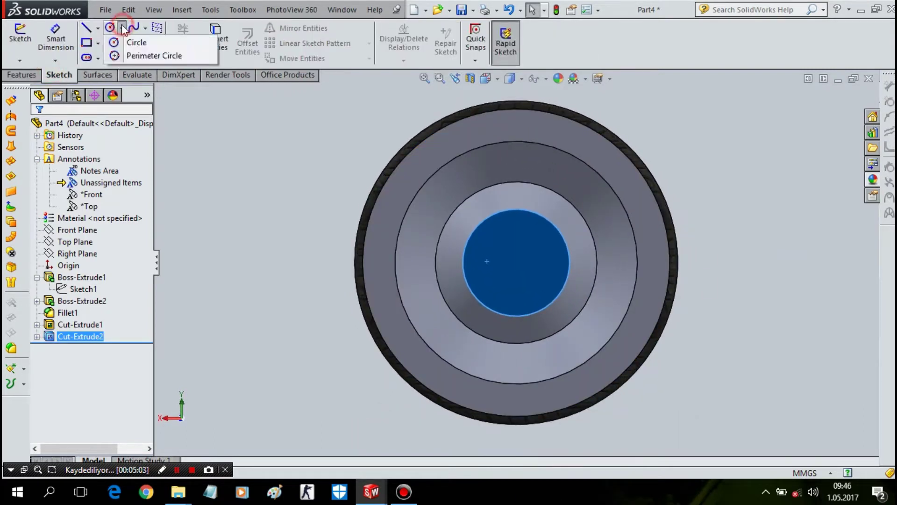
click(516, 262)
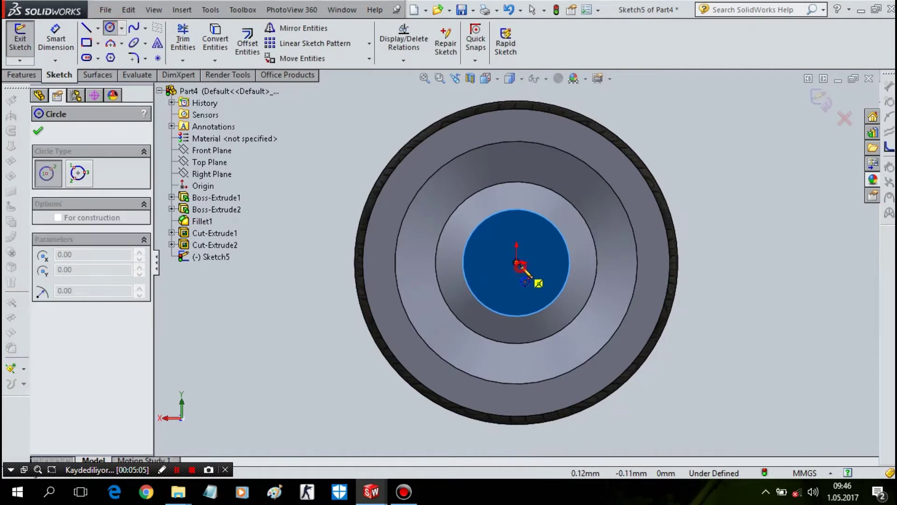
click(530, 232)
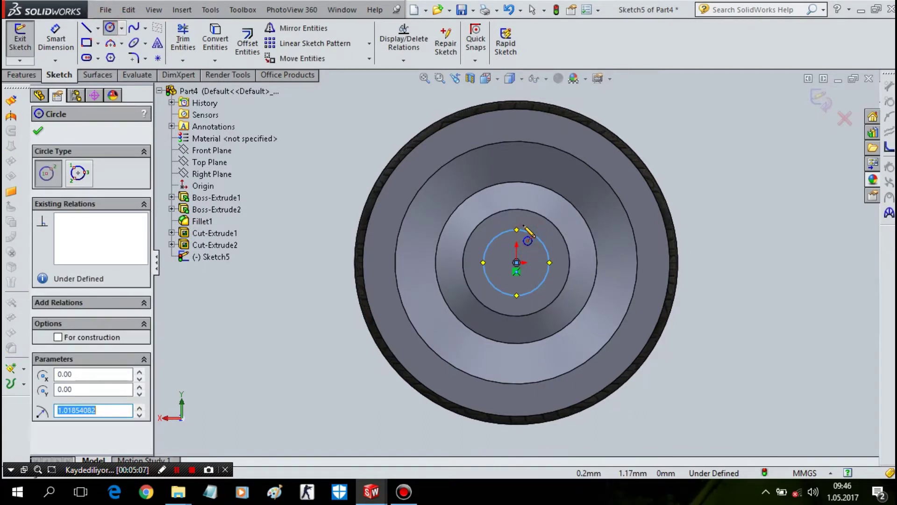
- Dimension the small circle to a 2.50 mm diameter
click(56, 42)
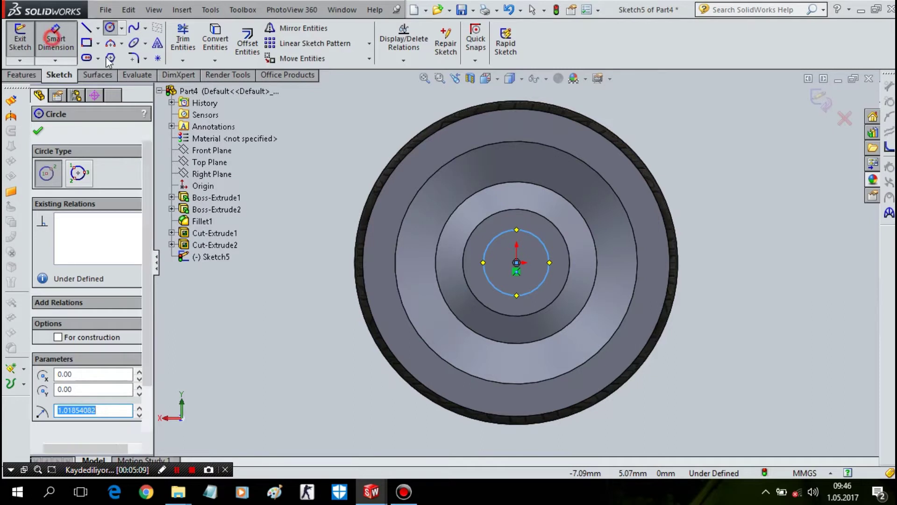
click(550, 260)
click(818, 225)
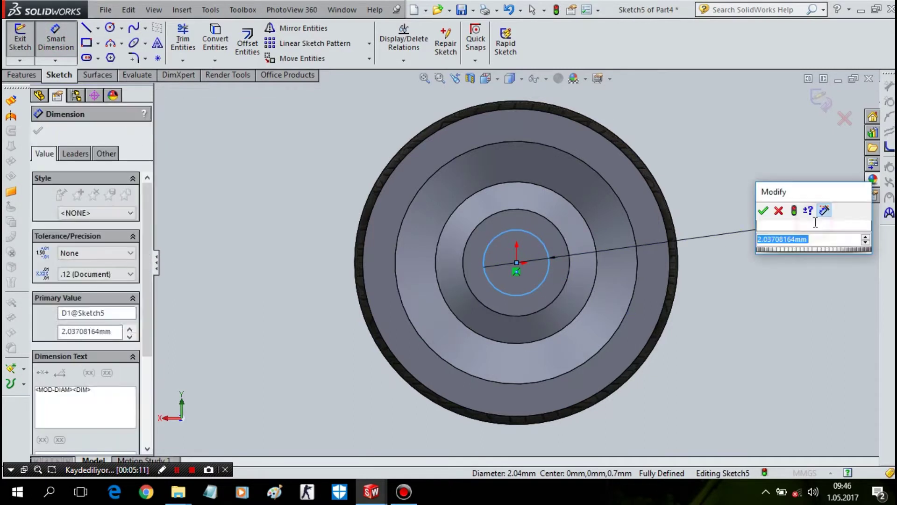
text(2.5)
key(Return)
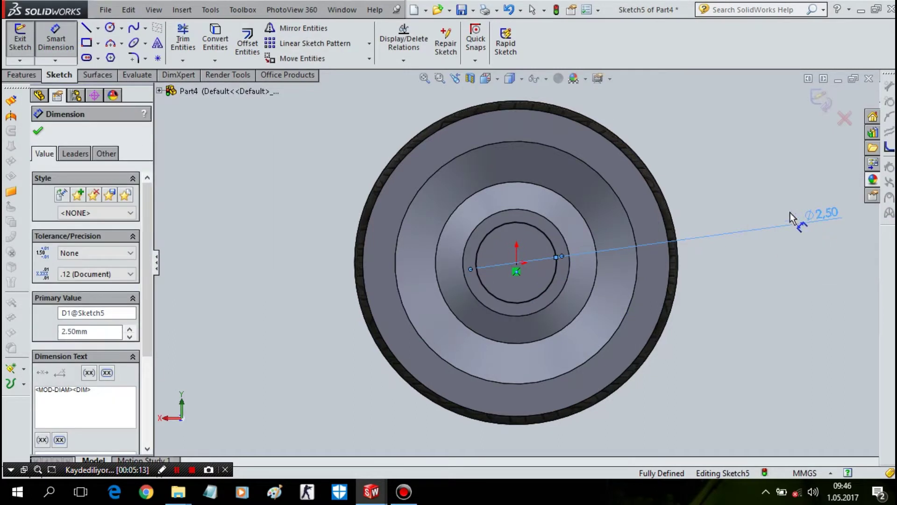
click(26, 77)
- Extrude the Ø2.50 circle outward 1.00 mm as Boss-Extrude3
click(38, 55)
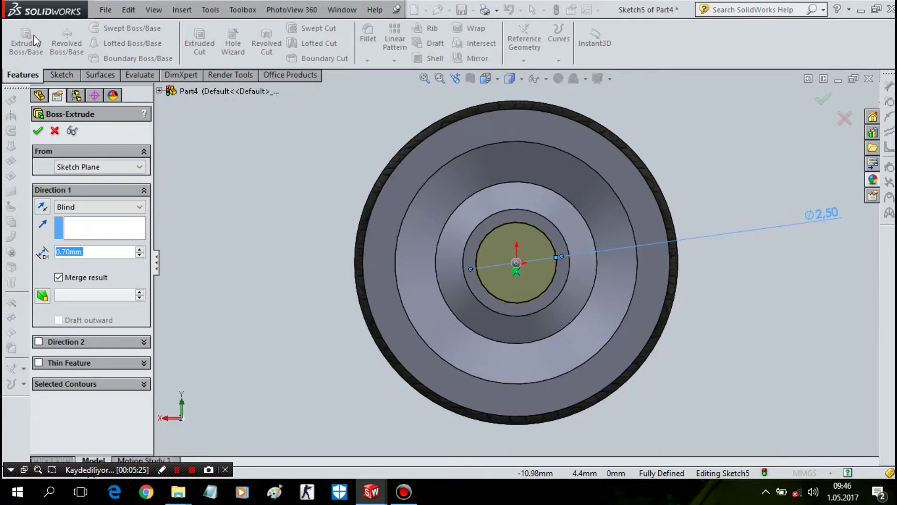
text(1)
key(Return)
middle_drag(557, 207, 589, 301)
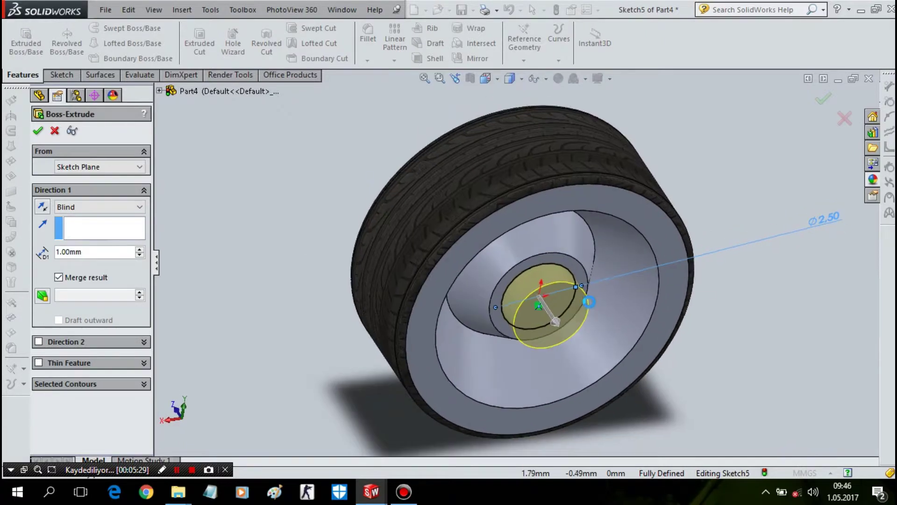
key(Return)
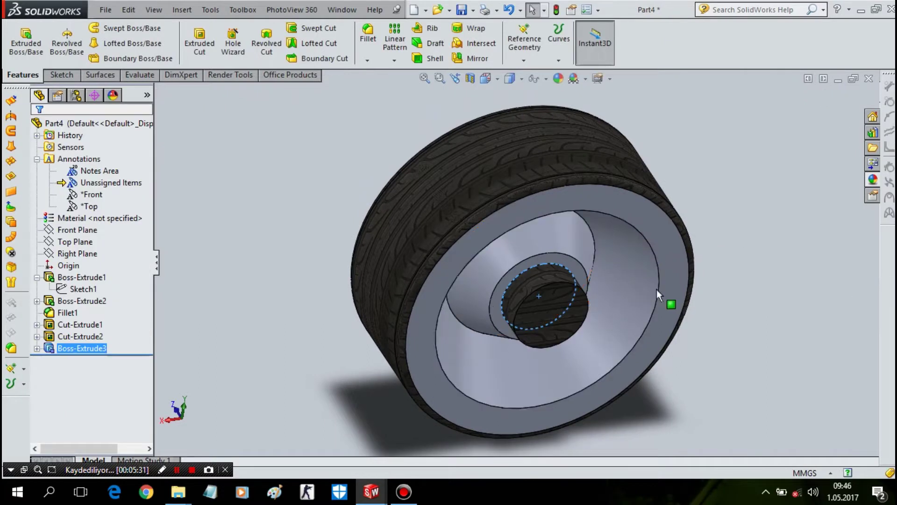
- Colour the hub boss's top and front faces grey, then orbit to inspect the wheel
click(523, 280)
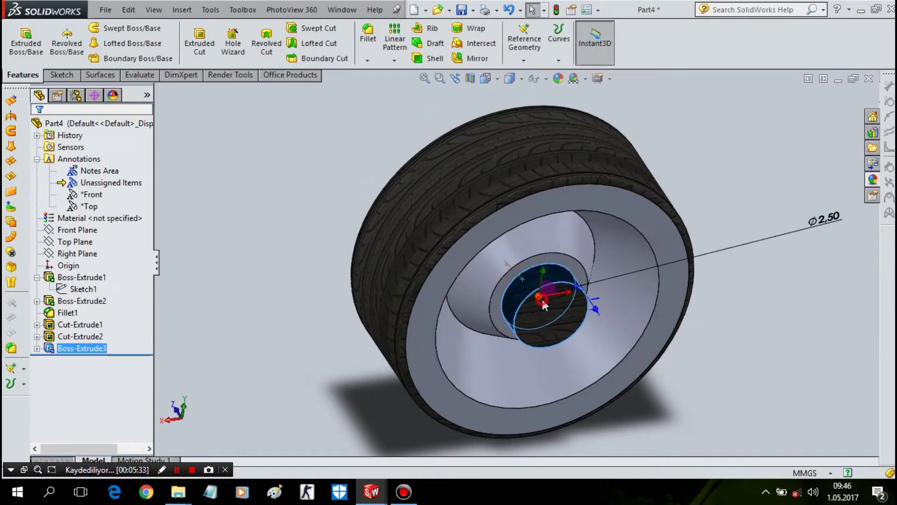
click(546, 320)
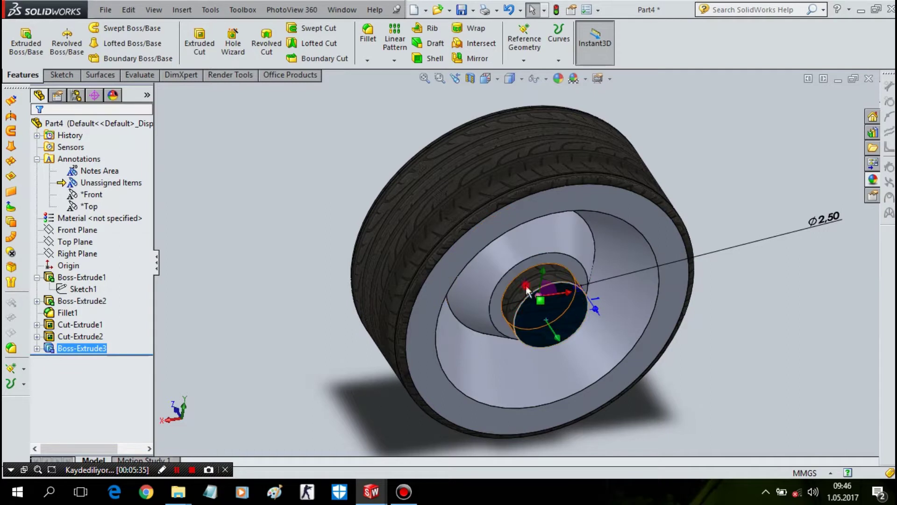
right_click(542, 315)
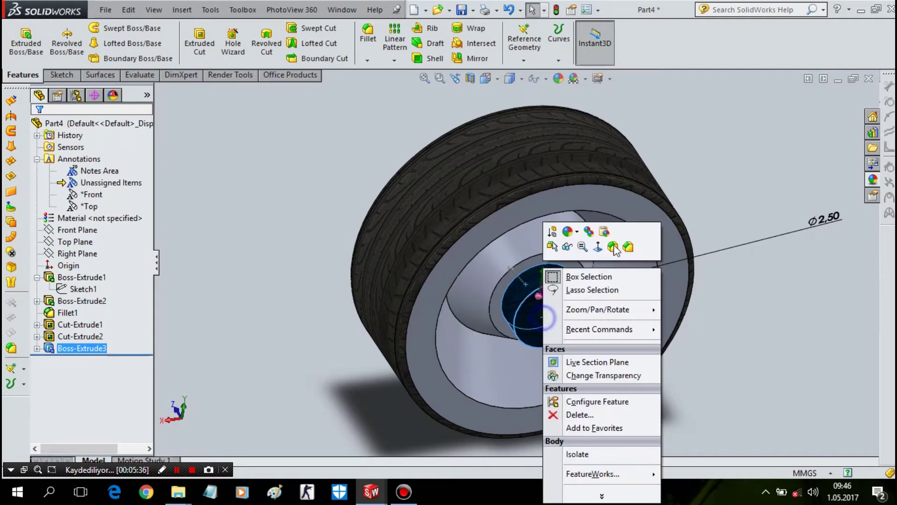
click(567, 231)
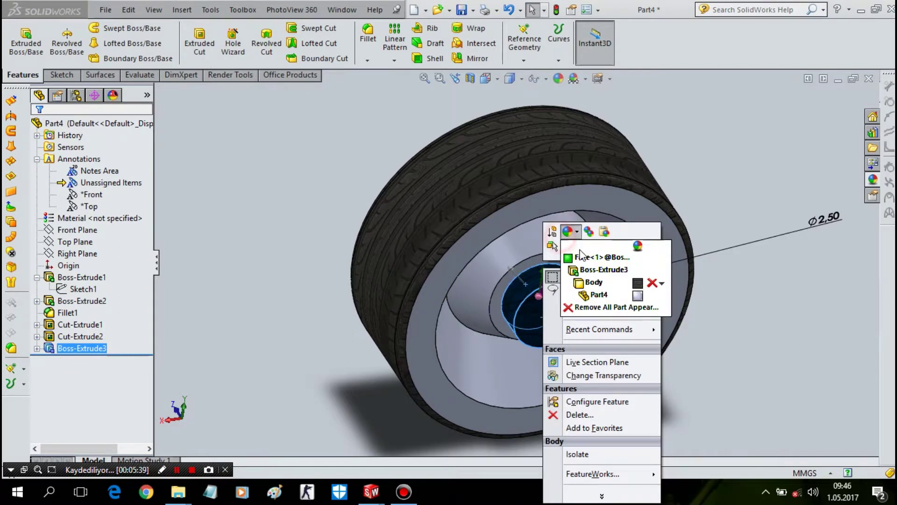
click(589, 256)
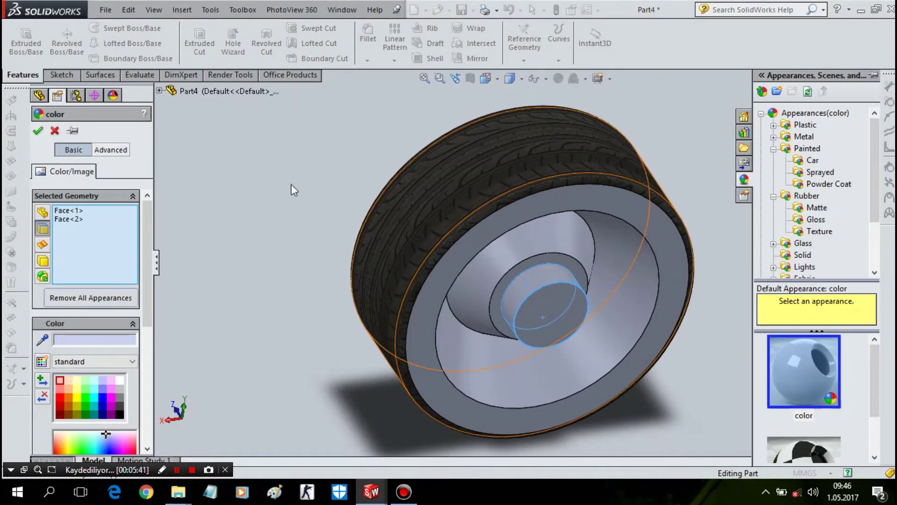
click(44, 132)
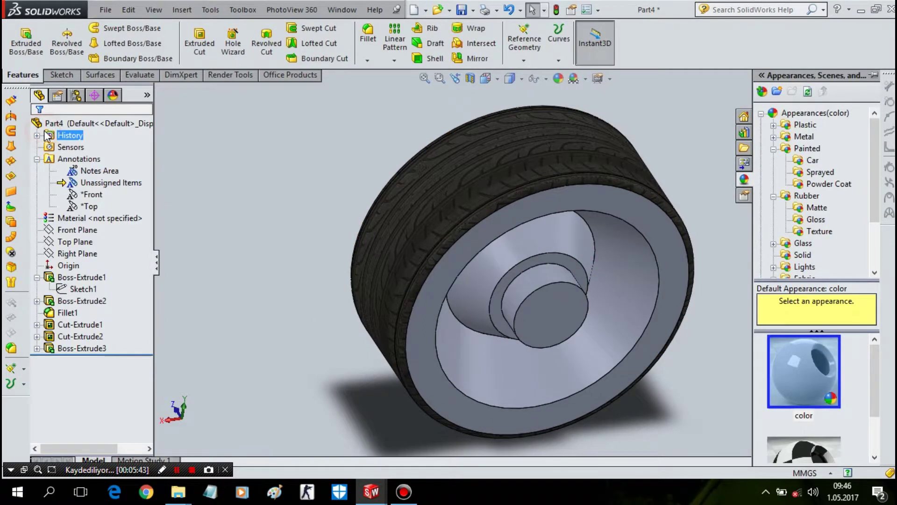
mouse_move(332, 283)
middle_down()
mouse_move(405, 252)
mouse_move(400, 263)
middle_up()
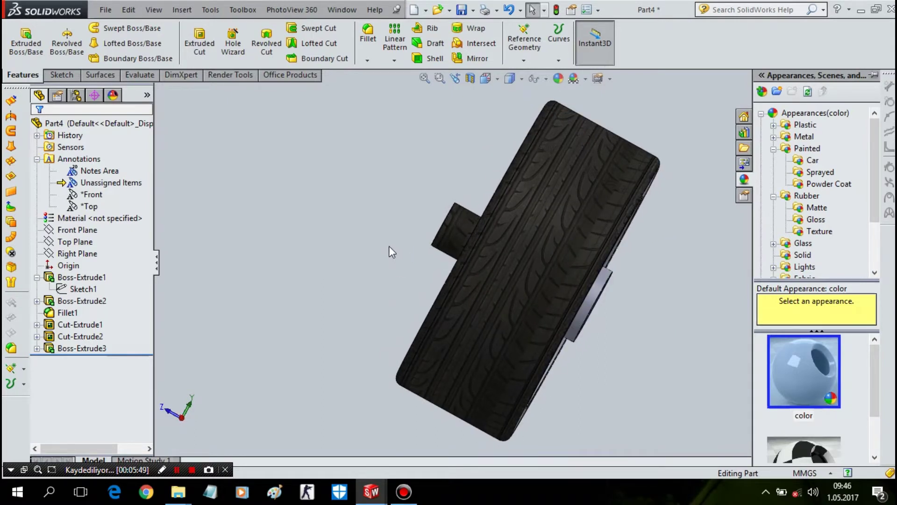
mouse_move(389, 246)
middle_down()
mouse_move(247, 368)
mouse_move(661, 194)
mouse_move(617, 171)
mouse_move(592, 186)
middle_up()
- Sketch a circle at the origin just inside the outer rim on the wheel's back face
right_click(592, 186)
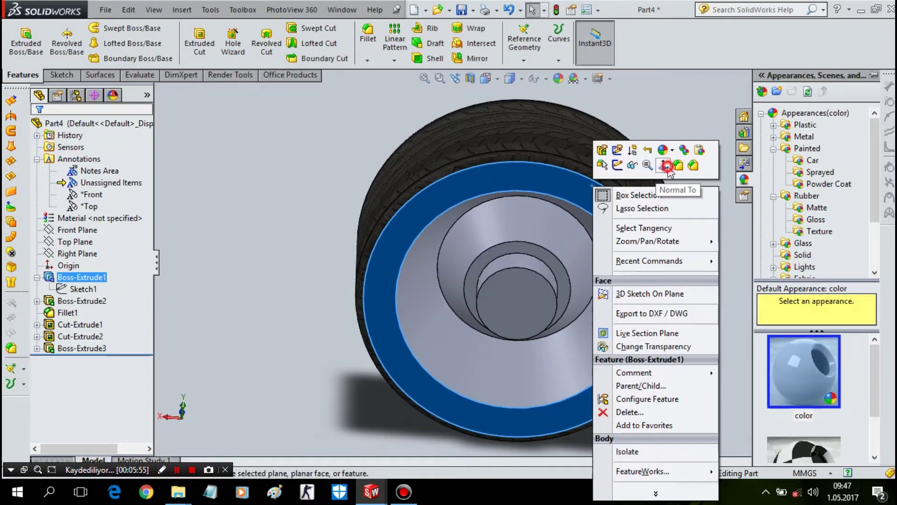
click(666, 166)
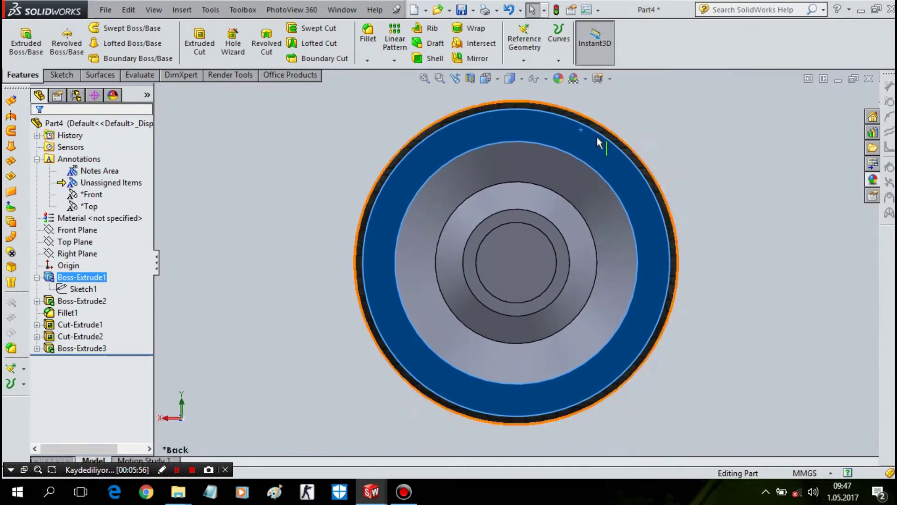
click(64, 77)
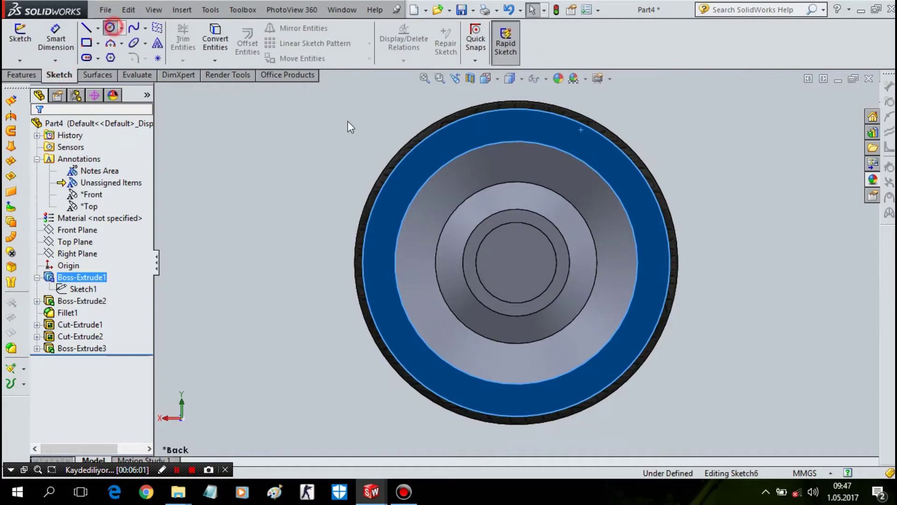
click(110, 28)
click(515, 263)
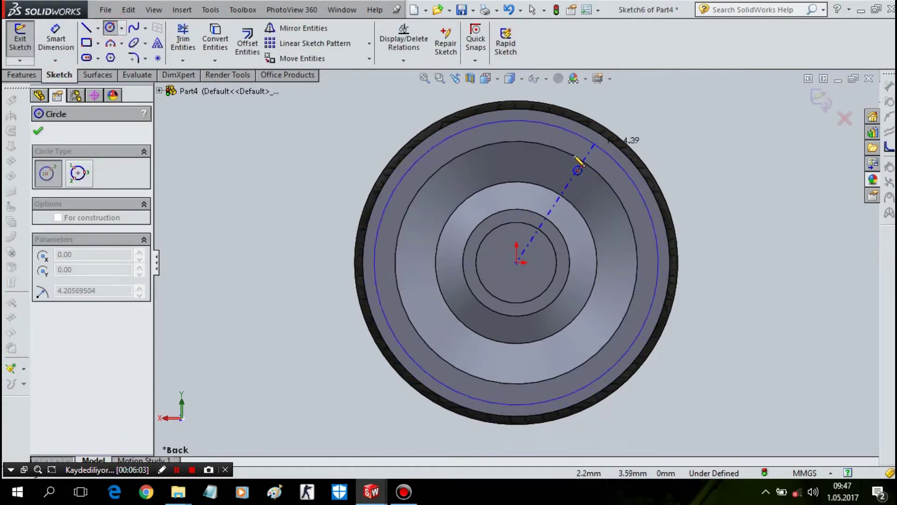
click(588, 149)
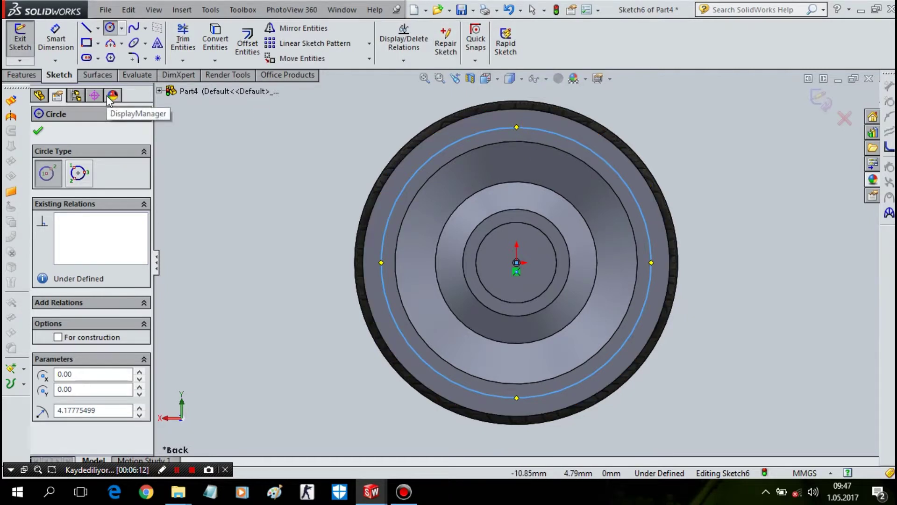
- Dimension the back-face circle's diameter to 8.50 mm
click(56, 37)
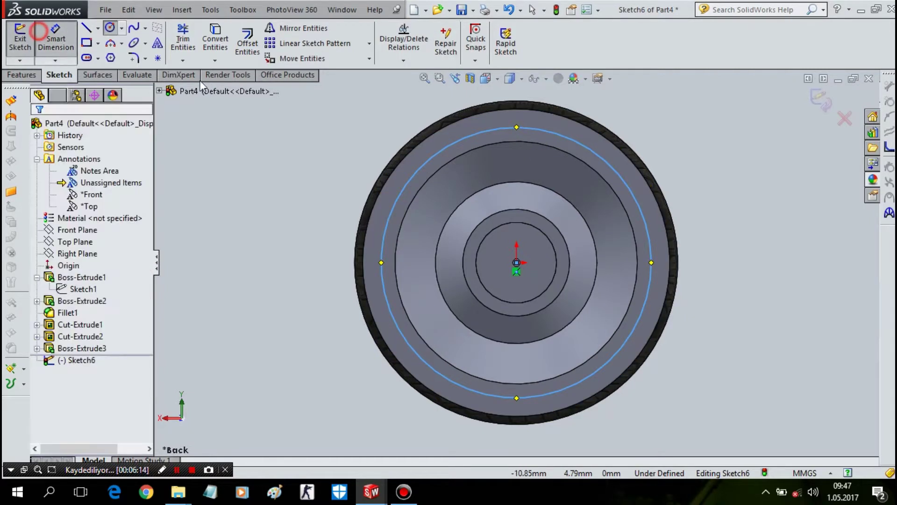
click(649, 216)
click(707, 217)
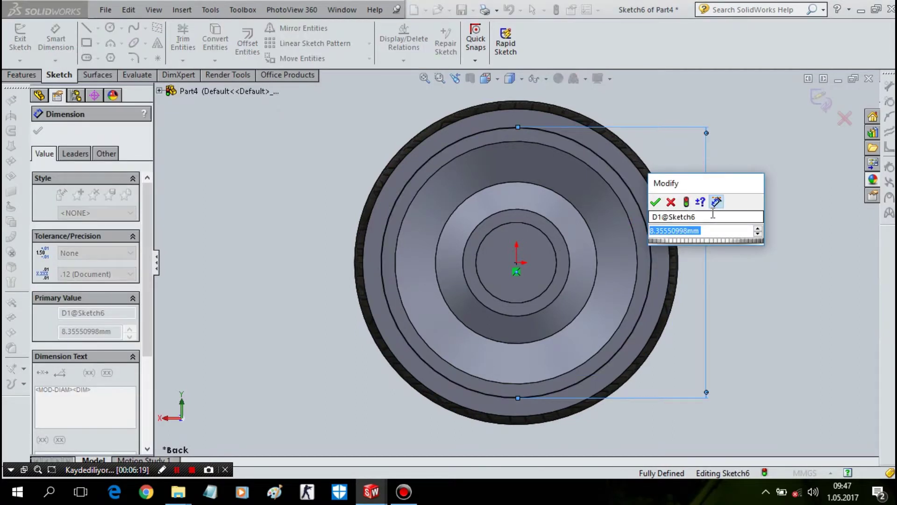
text(8)
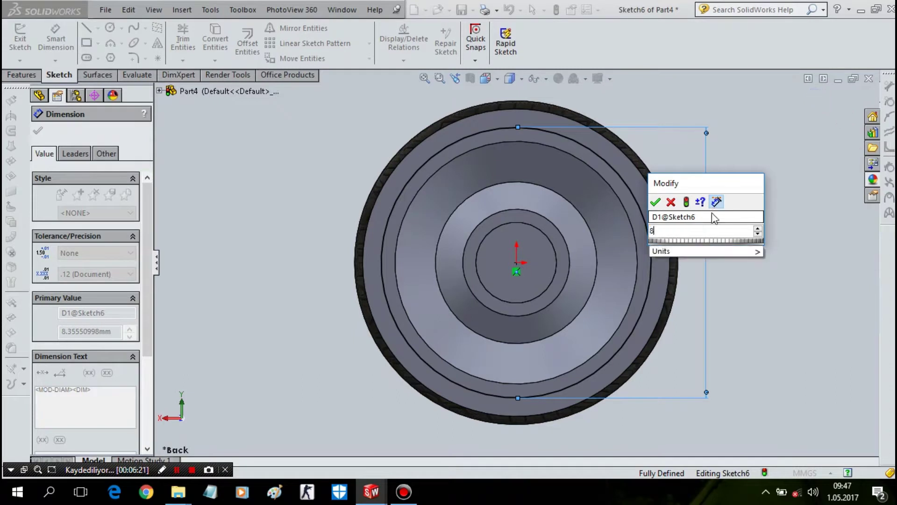
text(,50)
key(Return)
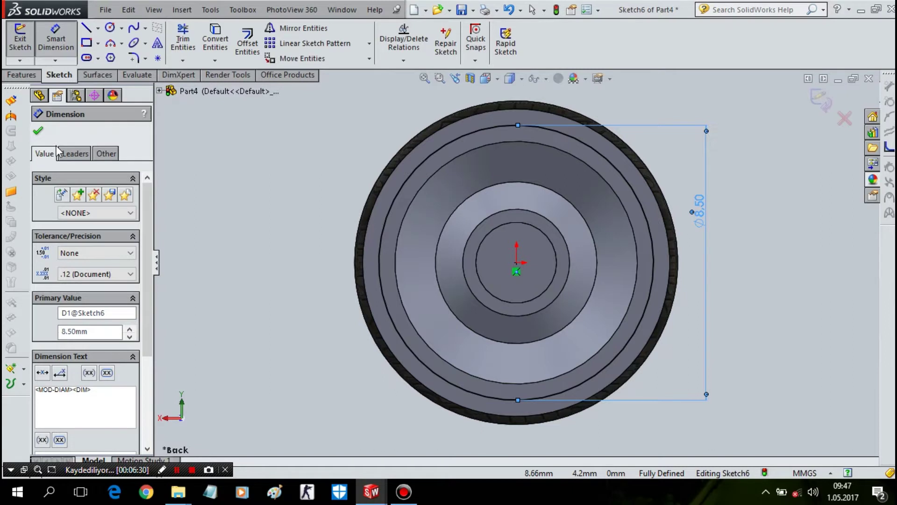
- Correct the circle's diameter from 8.50 to 8.25 mm
click(693, 211)
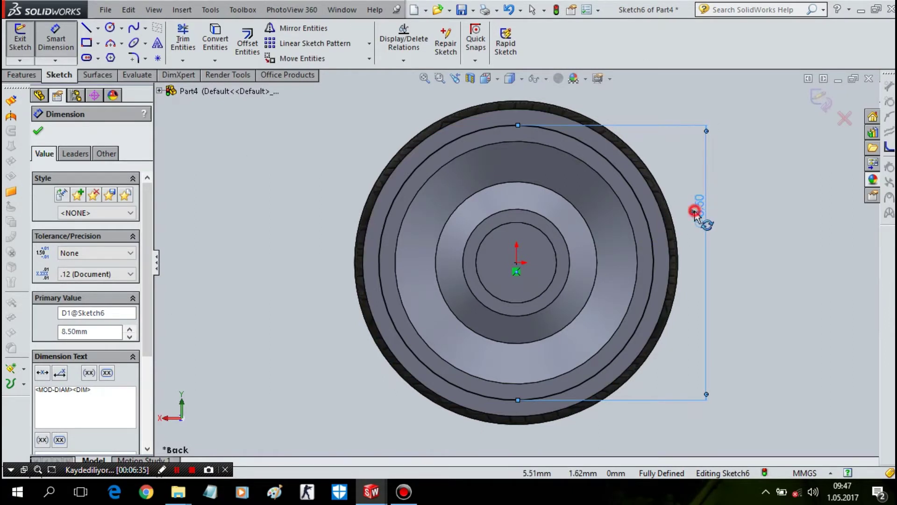
click(694, 210)
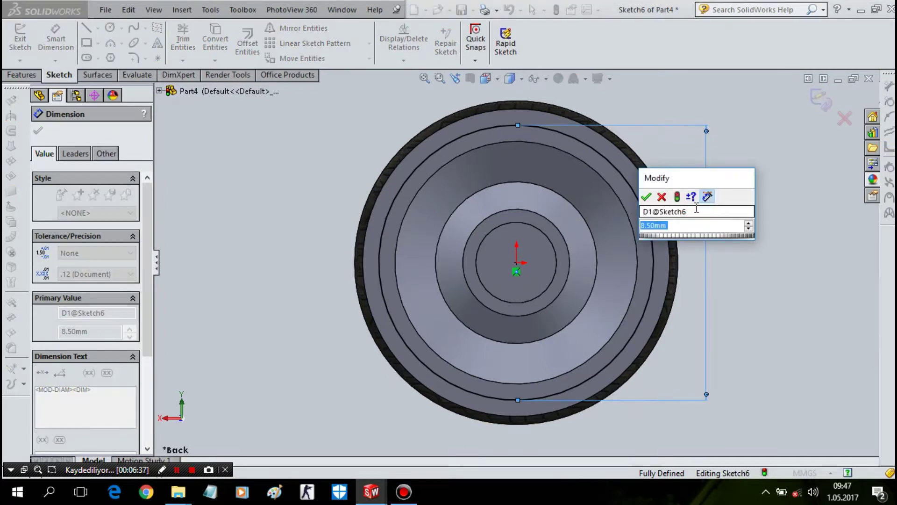
text(88)
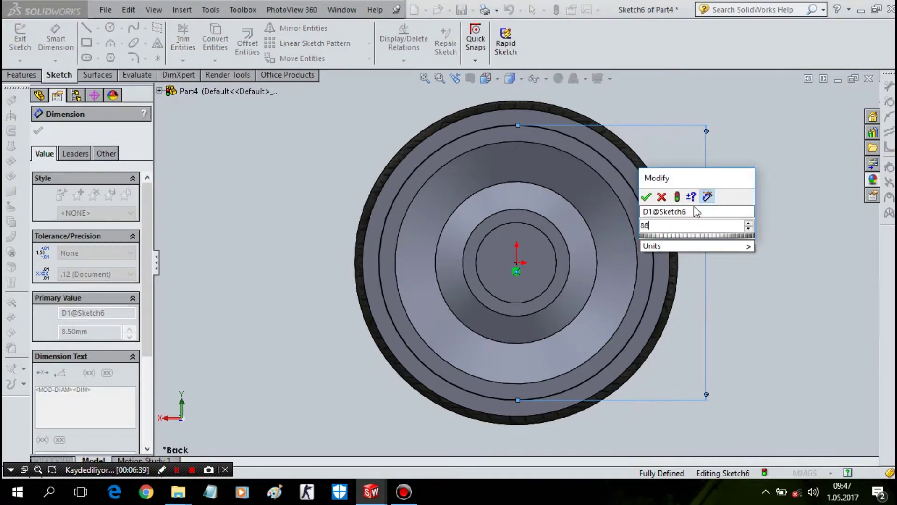
key(BackSpace)
text(.25)
key(Return)
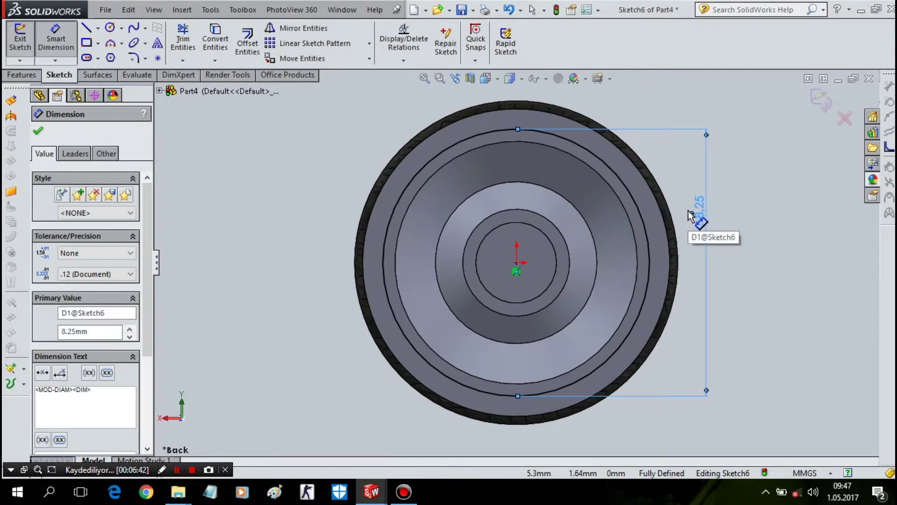
click(520, 130)
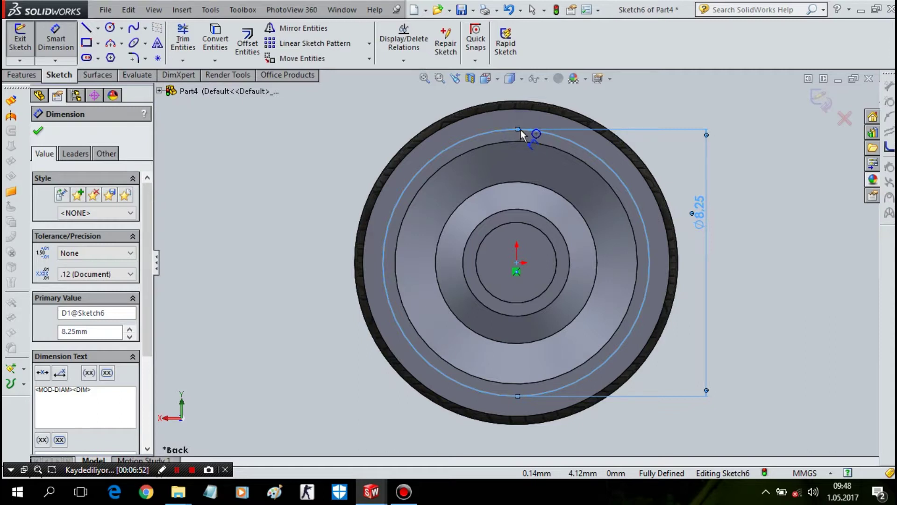
right_click(520, 130)
click(372, 116)
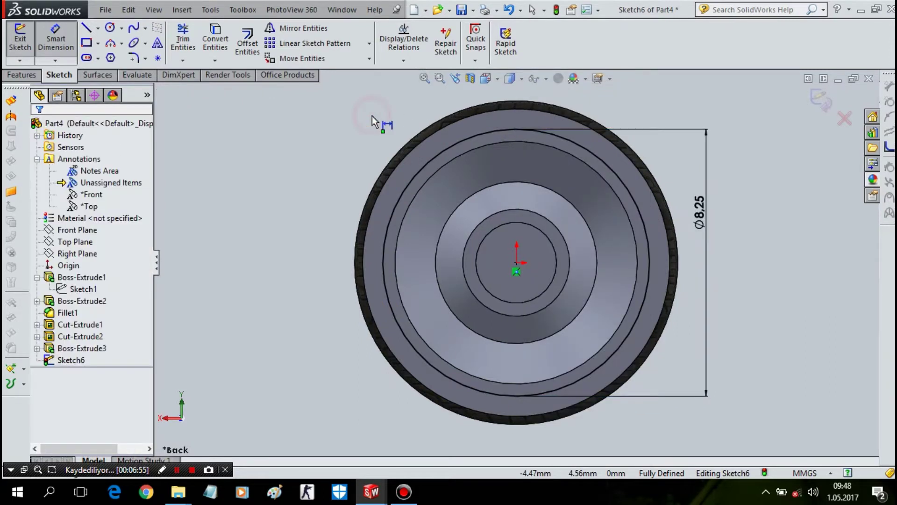
- Convert the wheel's Ø9.50 outer edge into the sketch
right_click(371, 115)
click(333, 140)
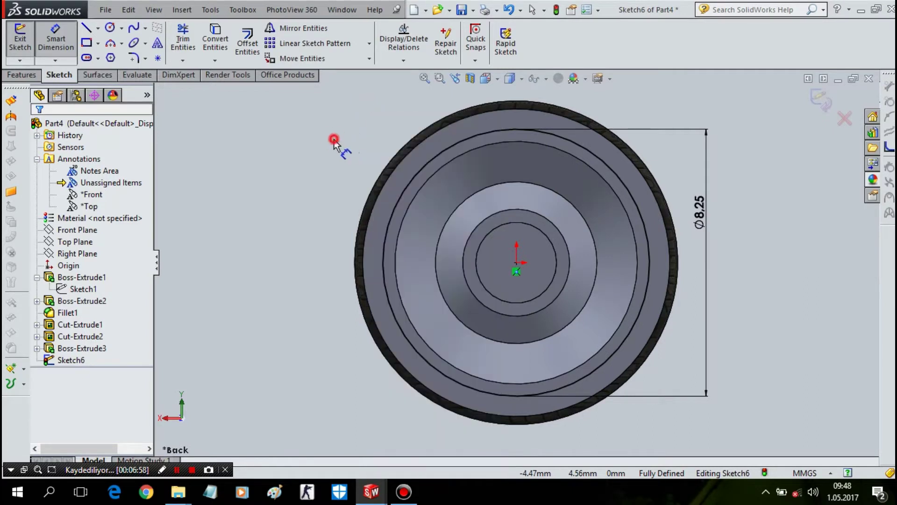
click(423, 138)
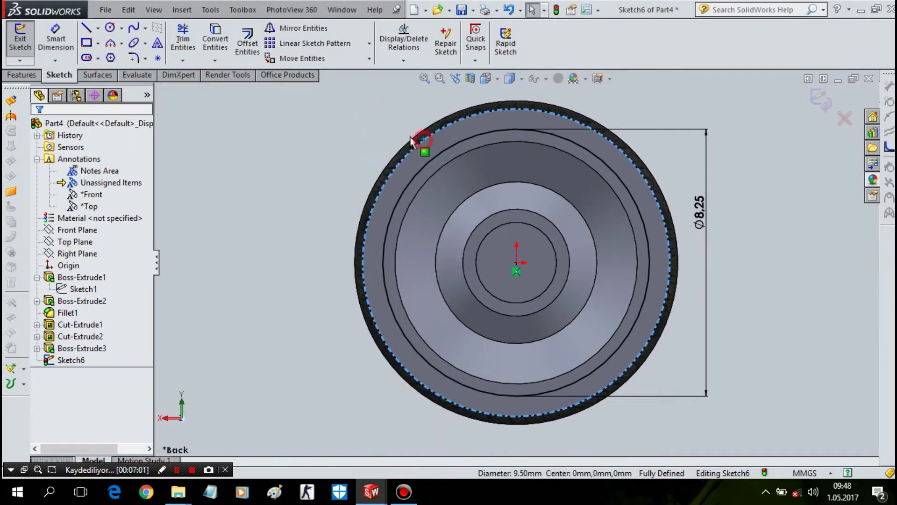
click(215, 40)
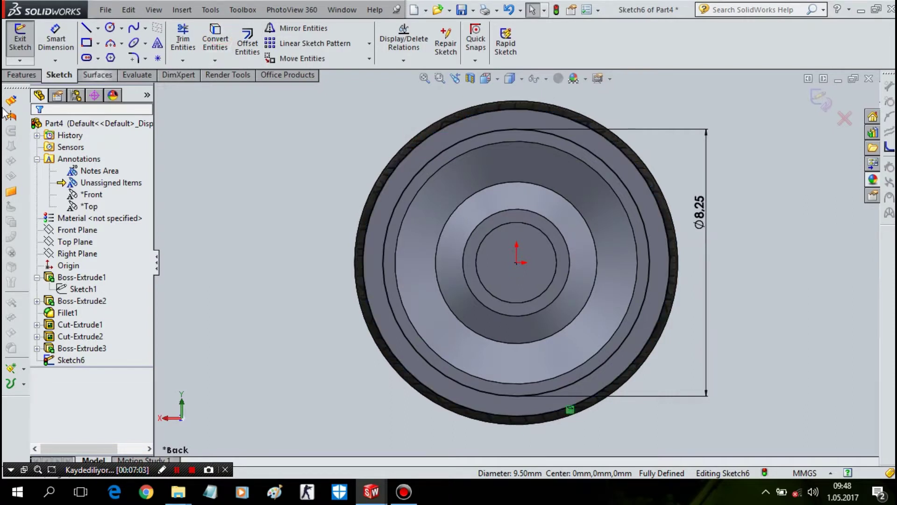
- Extrude the ring between the two circles 0.1 mm as a raised lip
click(22, 75)
click(26, 39)
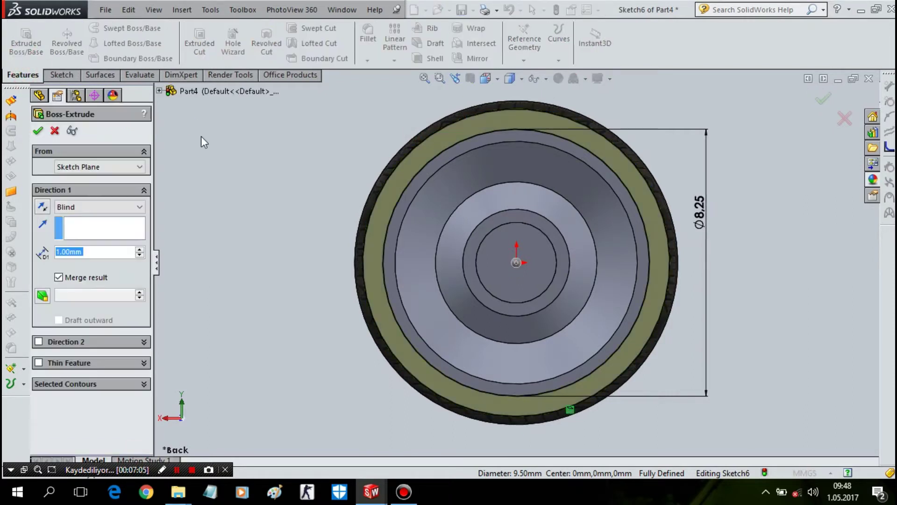
text(0.1)
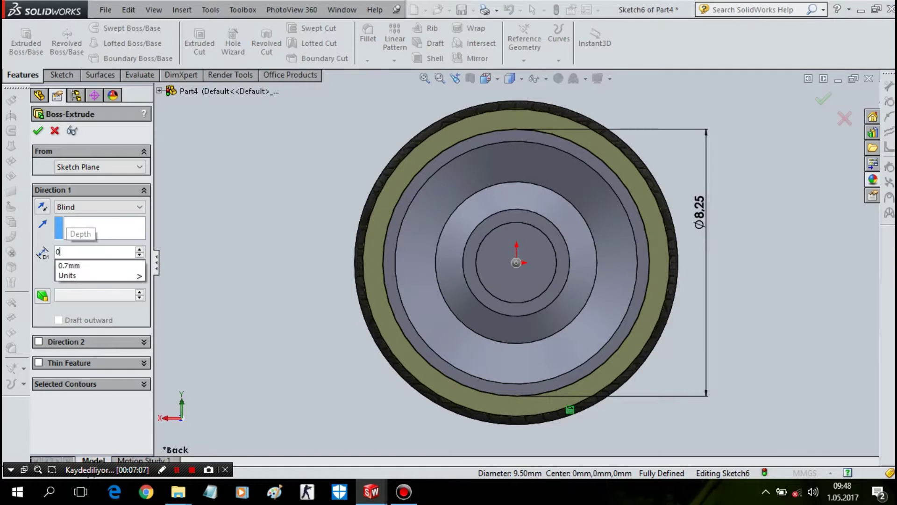
key(Return)
right_click(319, 260)
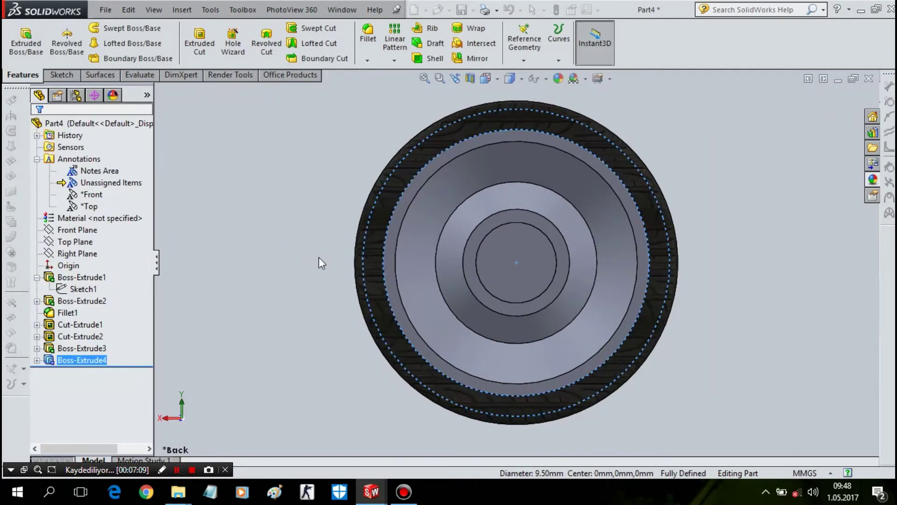
middle_drag(318, 256, 340, 268)
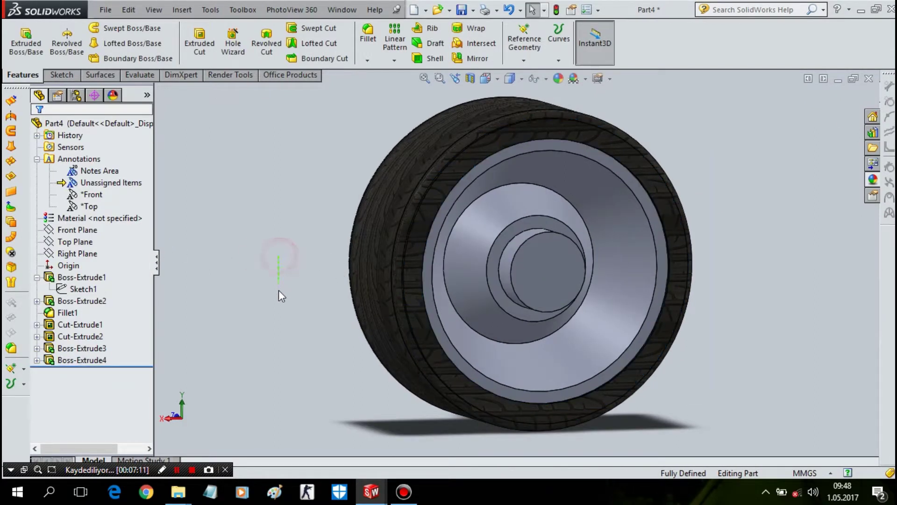
- Colour the raised lip ring's faces the same light grey as the rim
scroll(500, 224, down, 3)
scroll(496, 219, down, 3)
scroll(492, 232, down, 2)
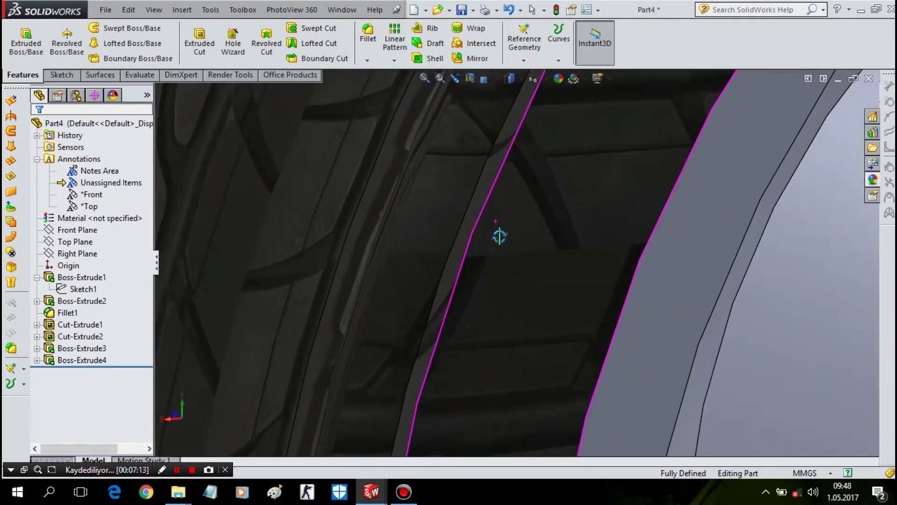
scroll(464, 210, down, 2)
click(477, 204)
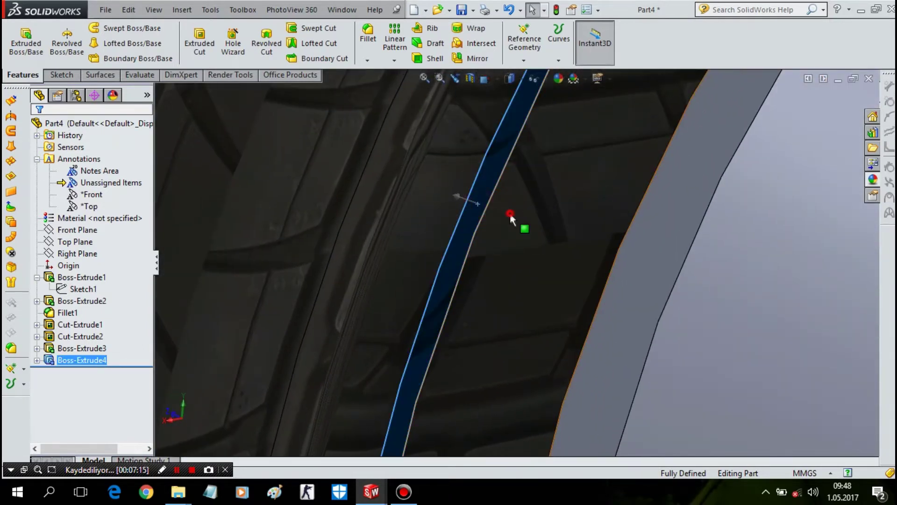
mouse_move(561, 158)
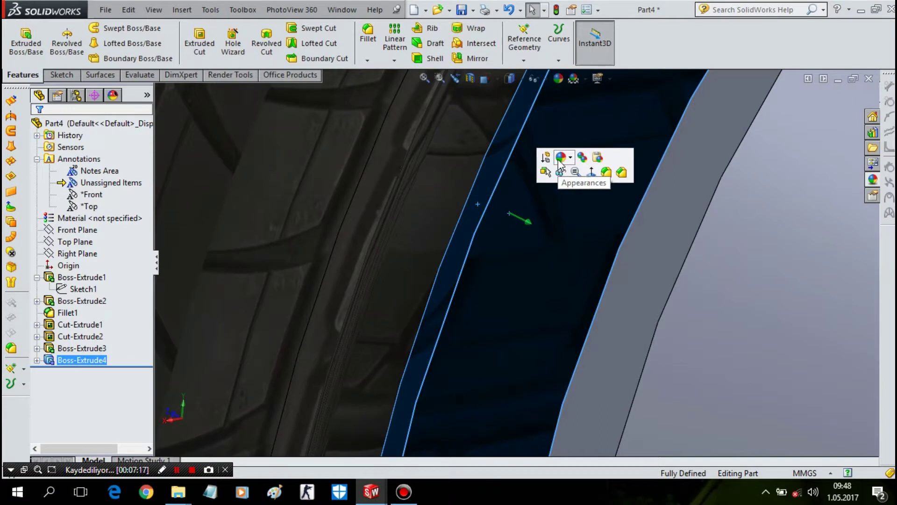
click(559, 165)
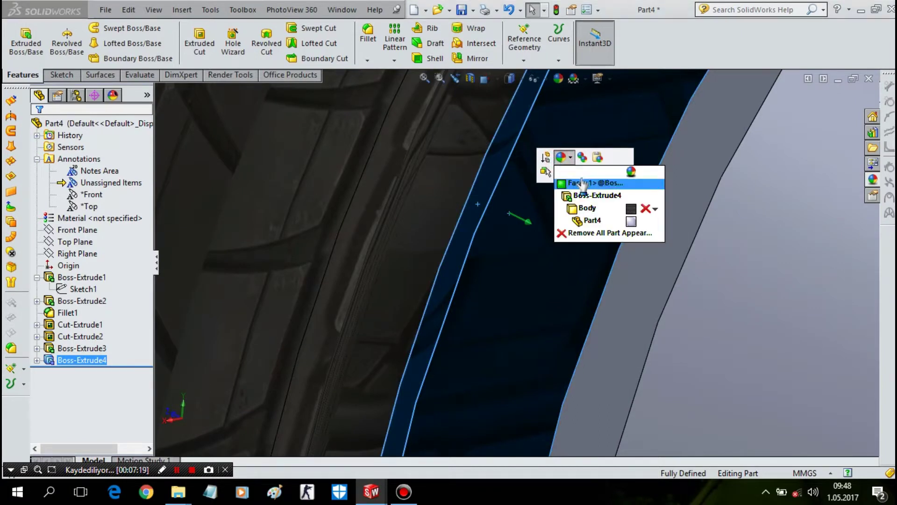
click(581, 184)
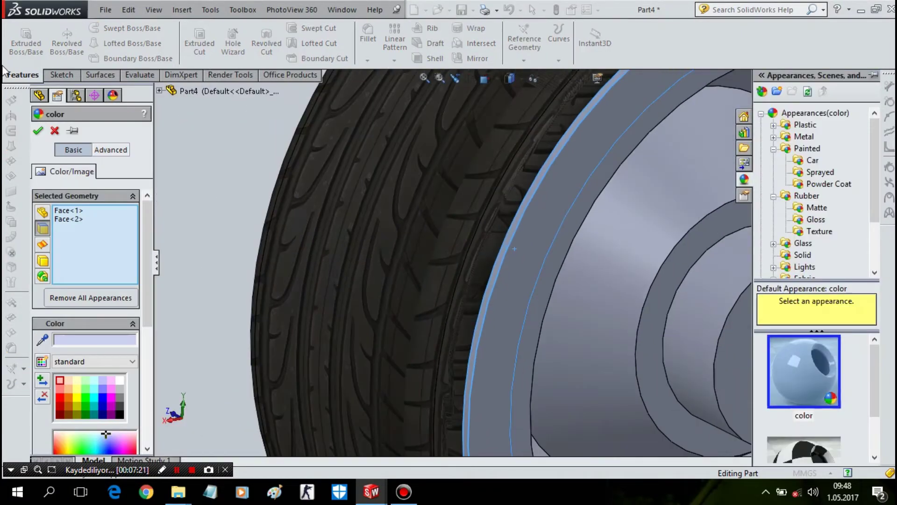
click(41, 130)
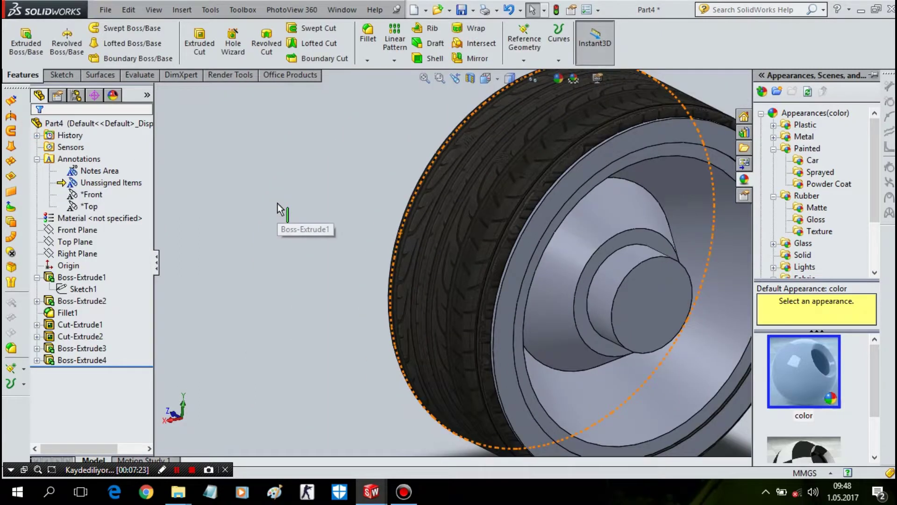
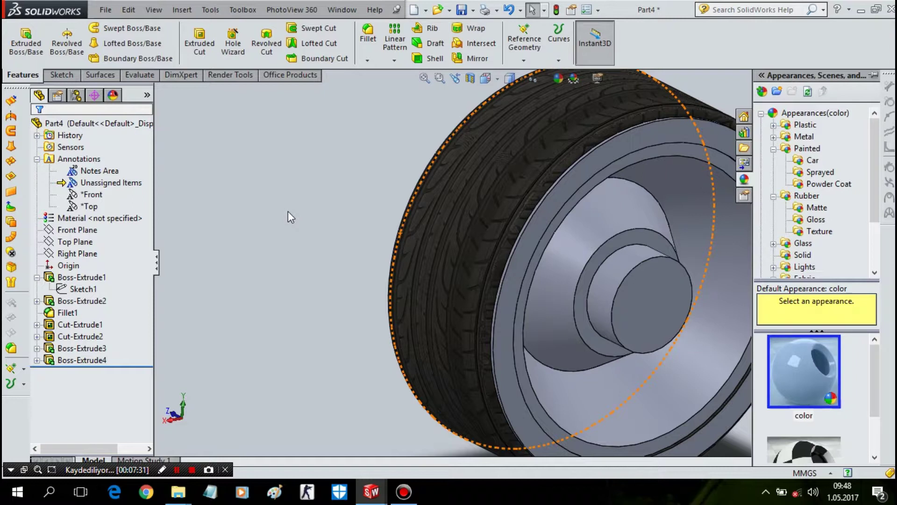
- Turn to the back of the wheel and apply the plain colour appearance to the hub face
click(287, 211)
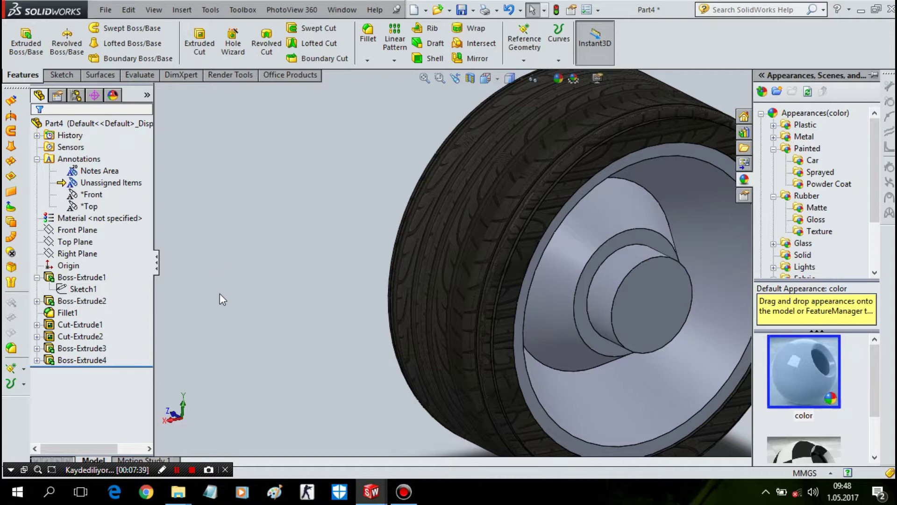
key(f)
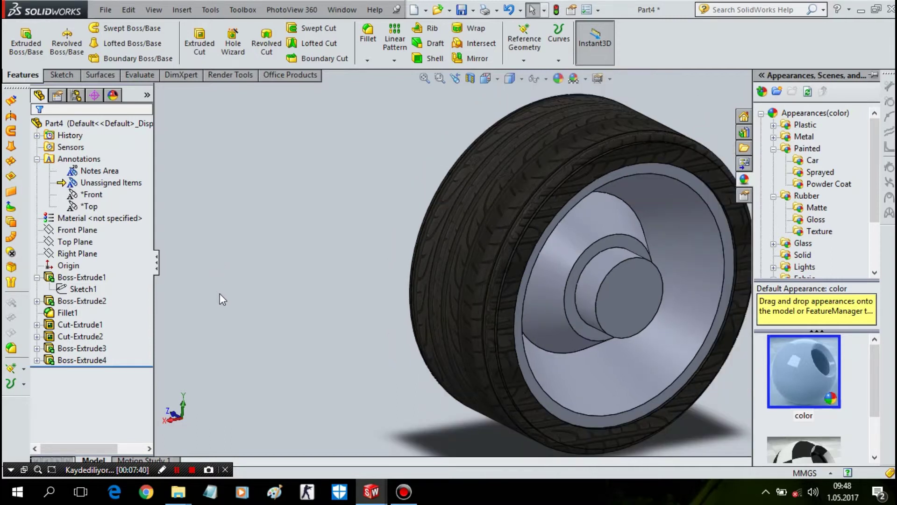
mouse_move(219, 293)
middle_down()
mouse_move(282, 346)
mouse_move(421, 250)
middle_up()
click(533, 244)
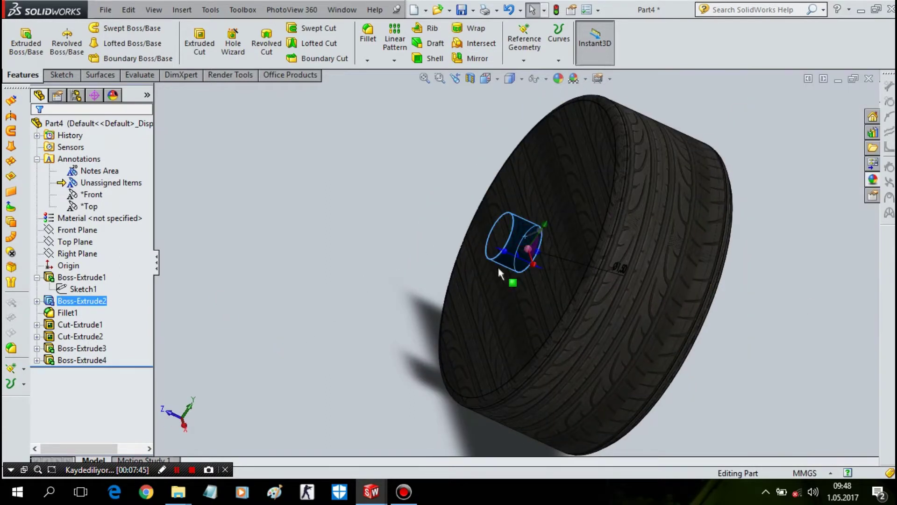
click(873, 180)
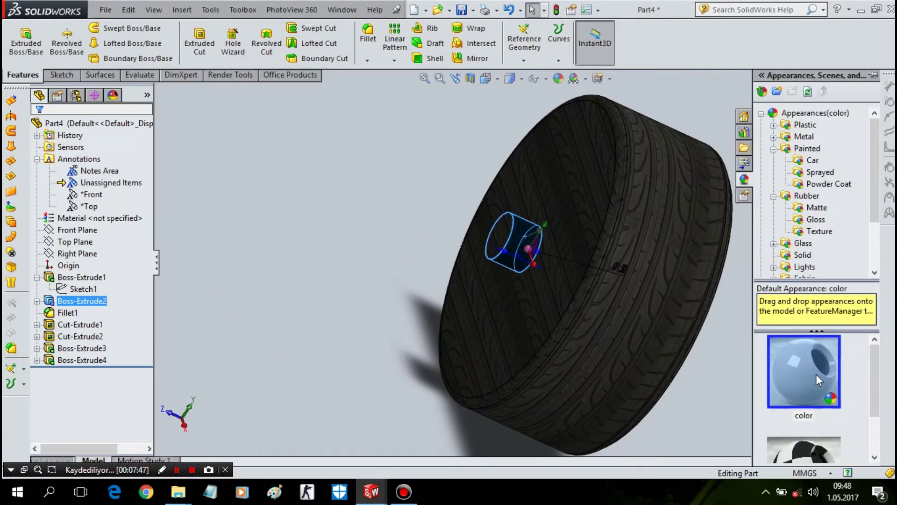
mouse_move(803, 369)
mouse_down()
mouse_move(501, 290)
mouse_move(516, 236)
mouse_up()
click(520, 230)
- Undo the grey misapplied to the front disc and recolour only the hub
click(500, 231)
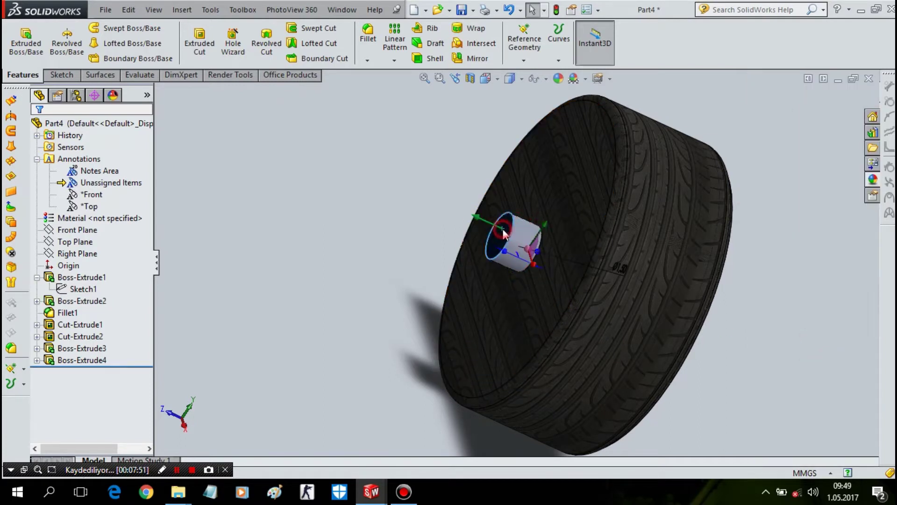
click(872, 180)
drag(804, 371, 533, 224)
click(532, 221)
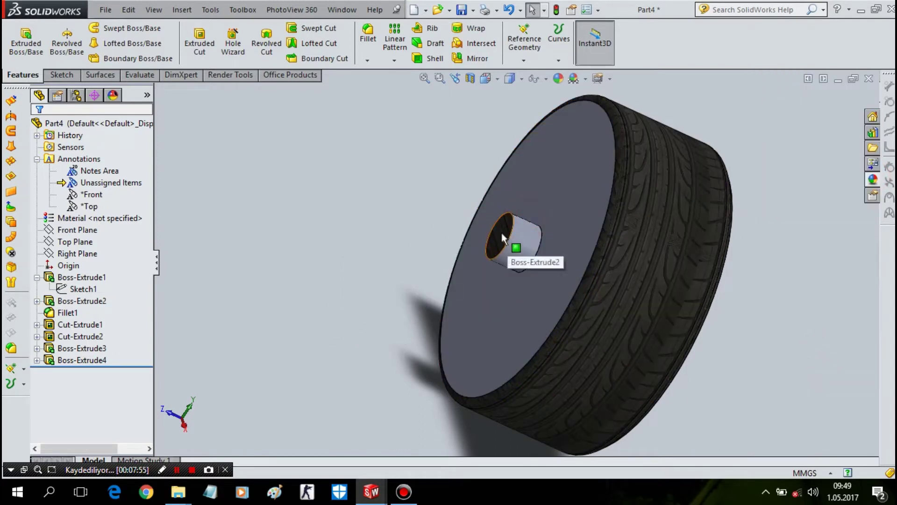
key(ctrl+z)
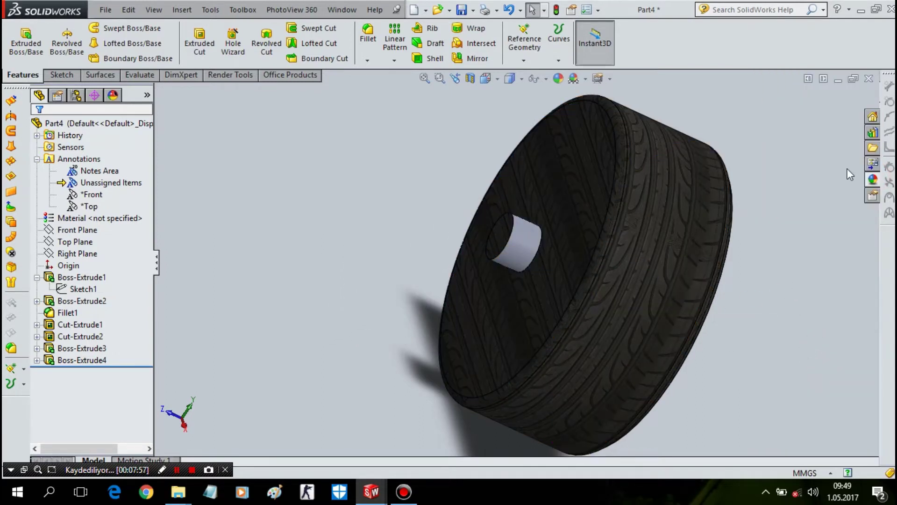
click(872, 180)
mouse_move(839, 402)
mouse_down()
mouse_move(489, 258)
mouse_move(492, 247)
mouse_up()
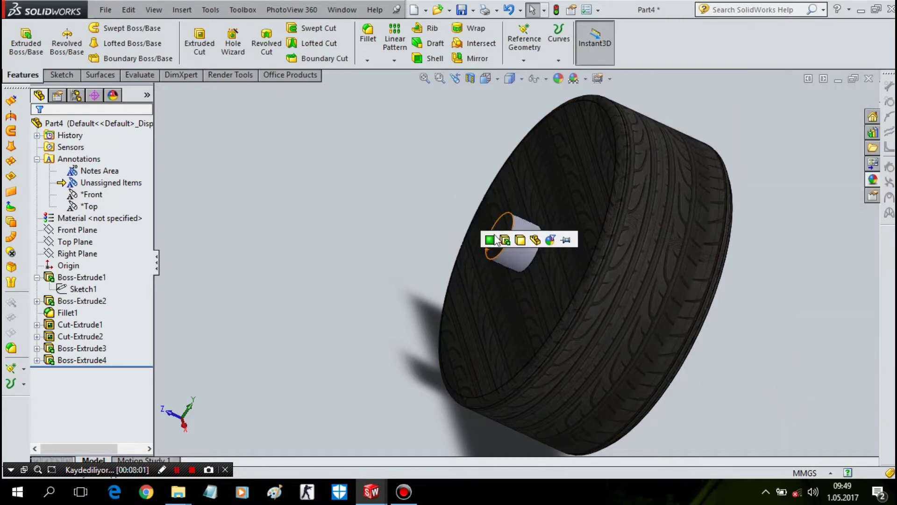
click(491, 240)
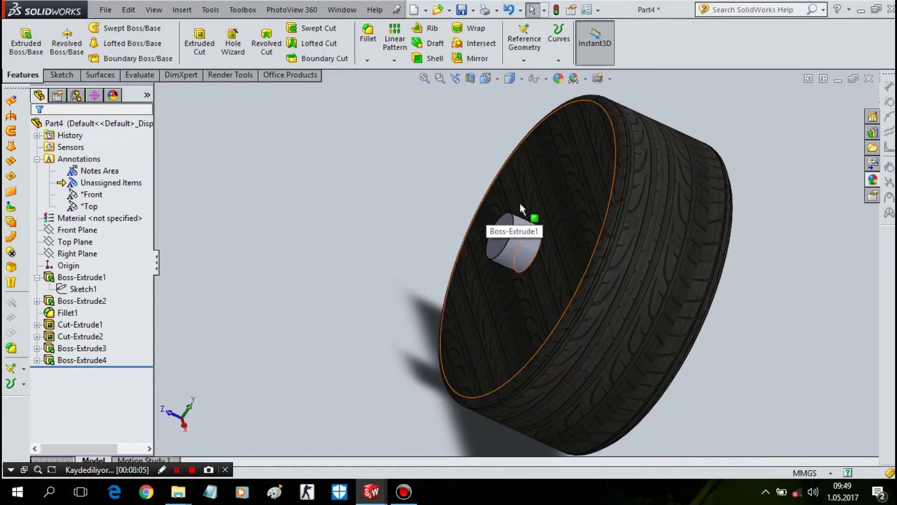
middle_drag(519, 201, 503, 220)
- Start a sketch on the hub face and draw a small circle near its centre
right_click(450, 298)
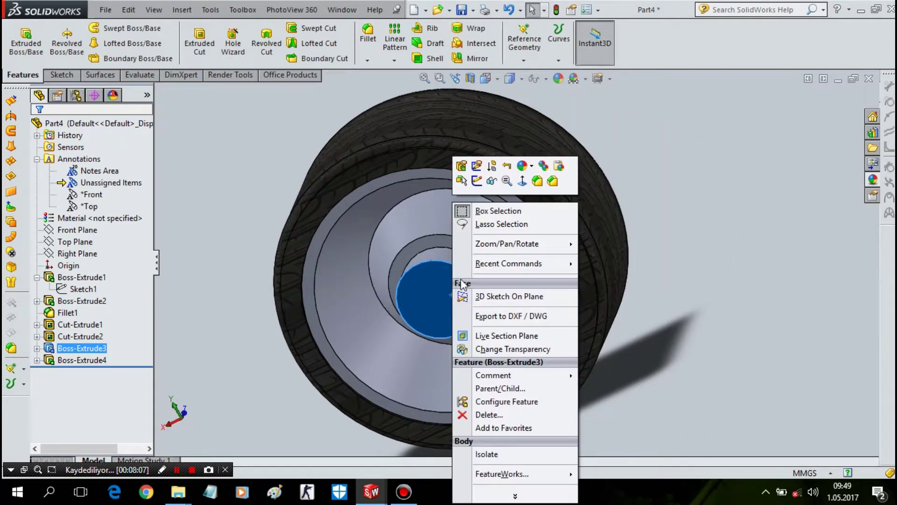
click(516, 183)
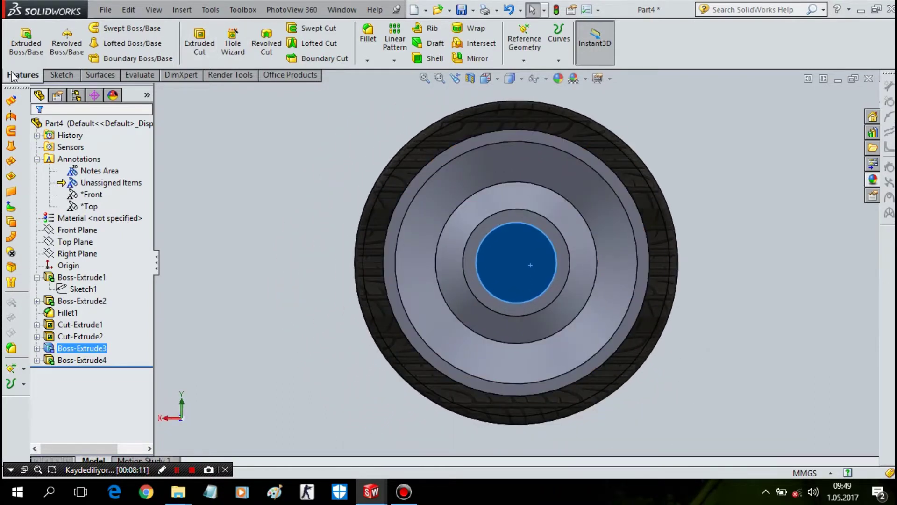
click(59, 74)
click(110, 28)
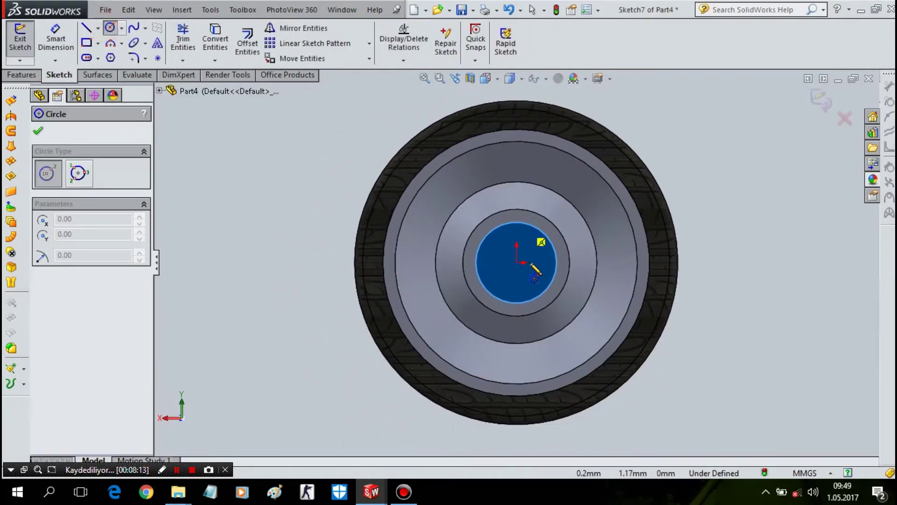
click(539, 270)
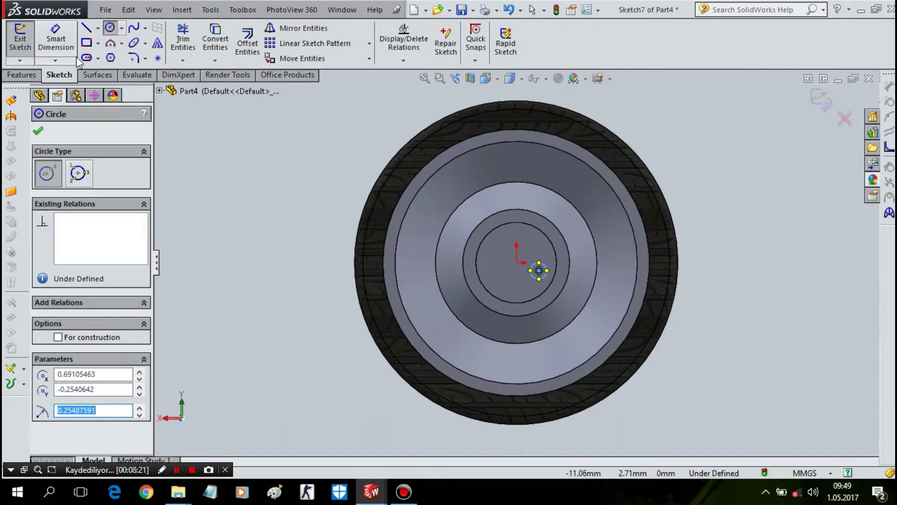
- Dimension the circle to Ø0,35 and 0,75 horizontally from the origin
click(56, 40)
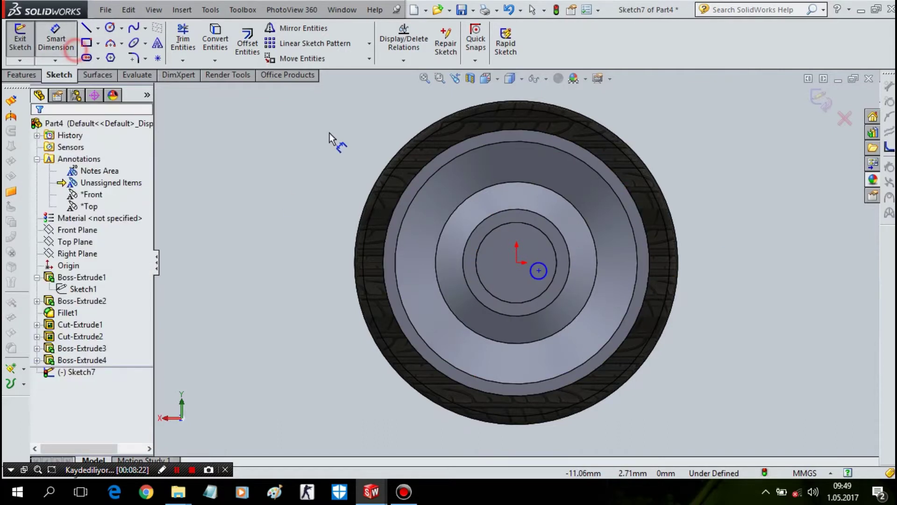
click(544, 261)
click(806, 214)
text(0,3)
text(5)
key(Return)
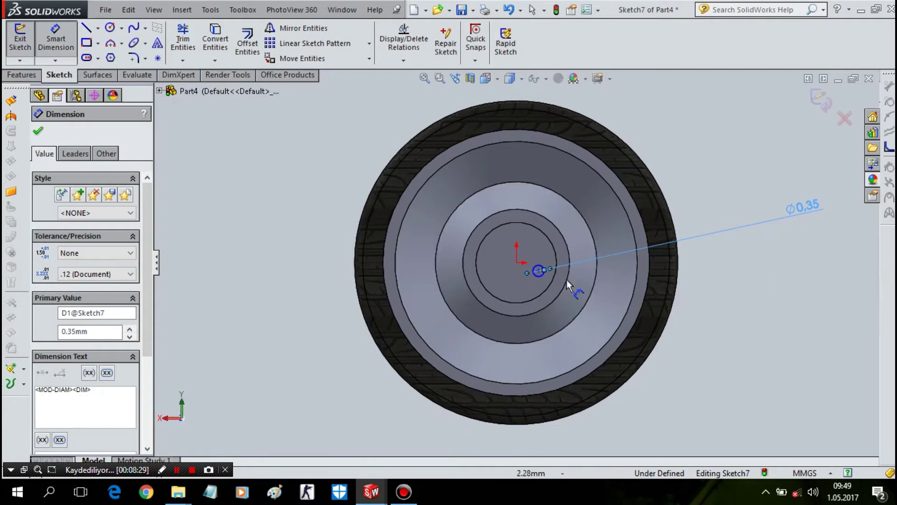
click(538, 270)
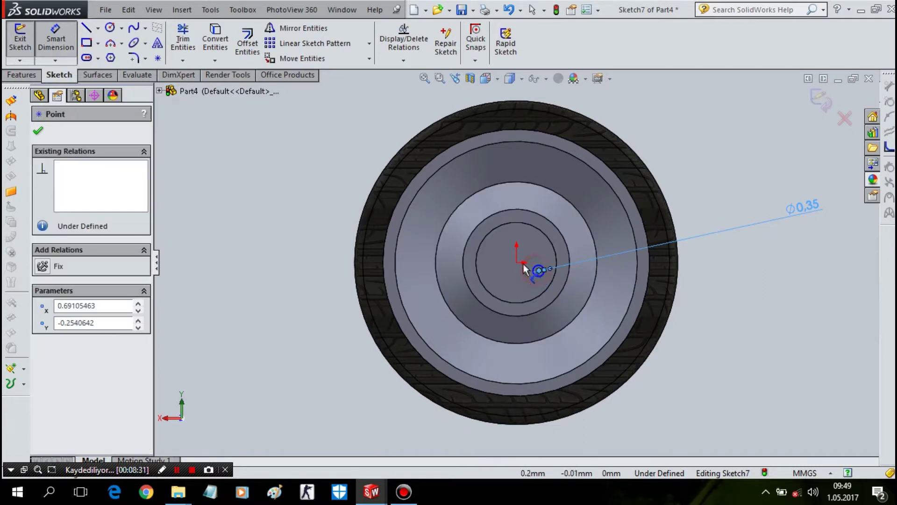
click(527, 182)
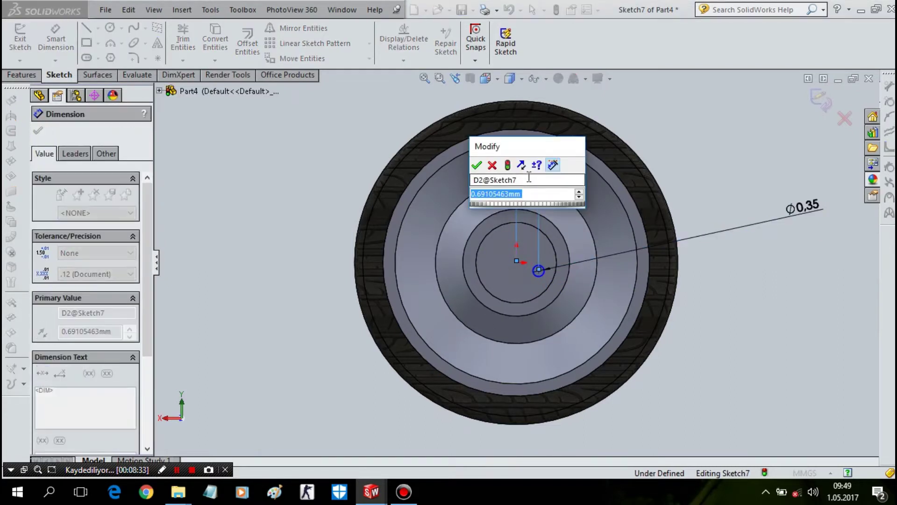
text(0,75)
key(Return)
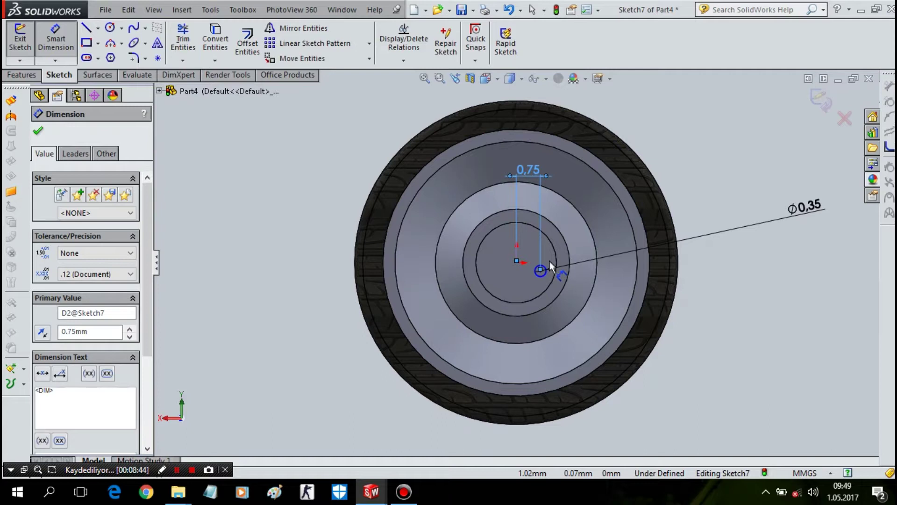
key(Escape)
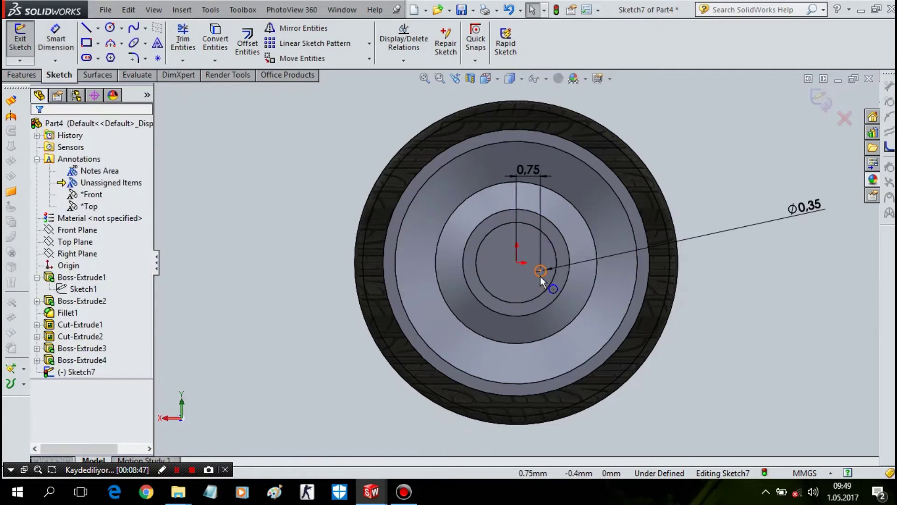
- Make the circle centre horizontal with the origin and restore the interface layout
click(540, 275)
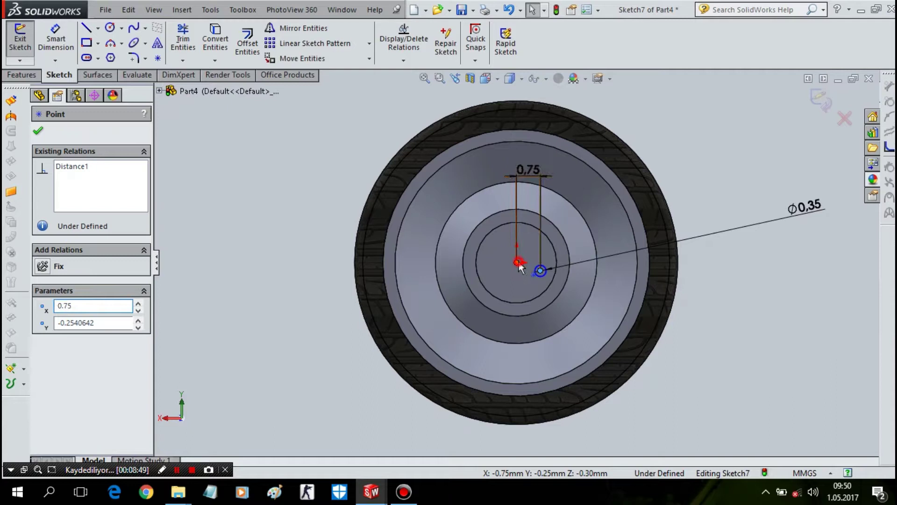
ctrl+click(519, 264)
click(59, 343)
key(Escape)
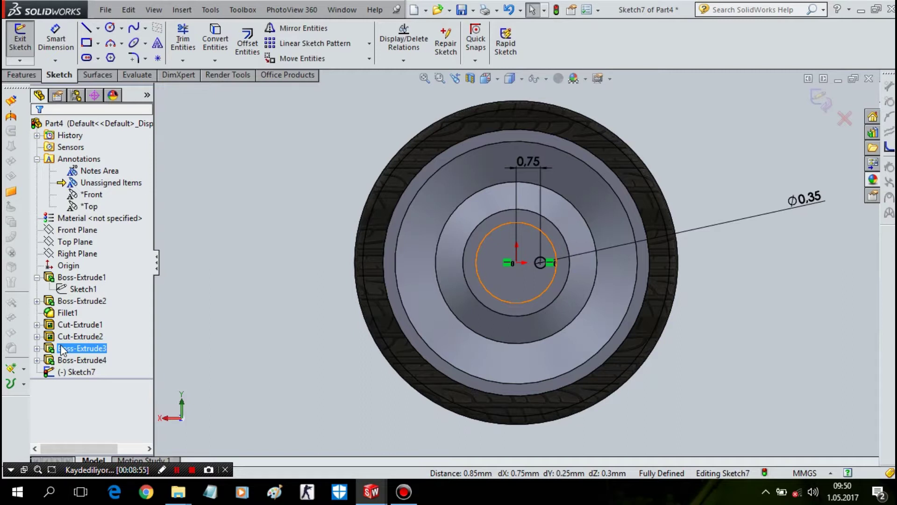
drag(8, 88, 29, 84)
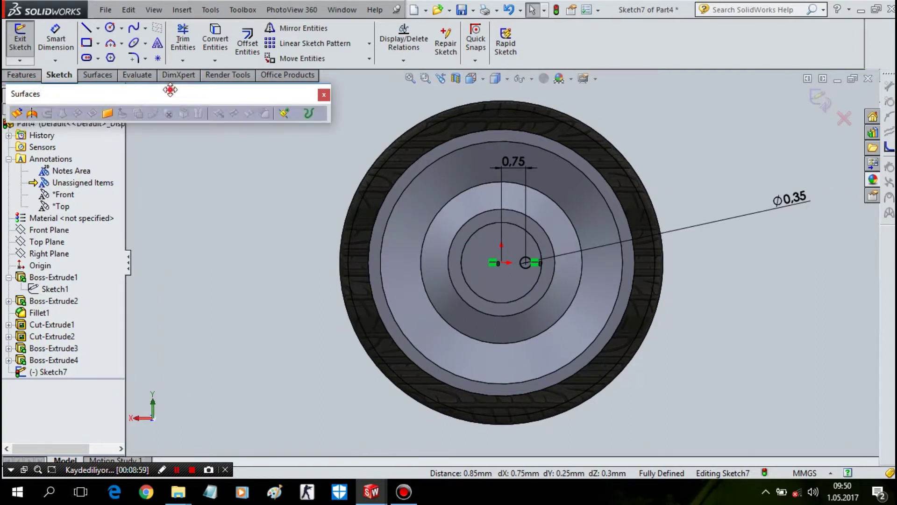
double_click(135, 97)
click(23, 75)
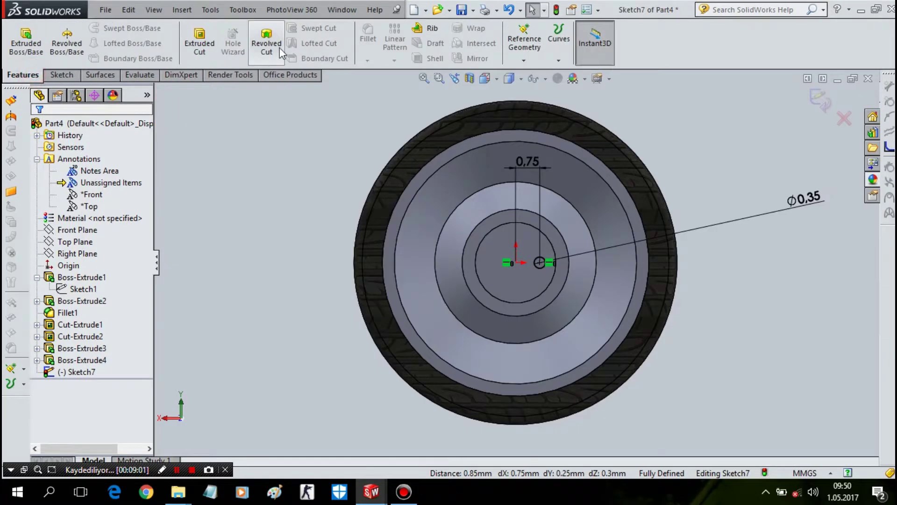
- Cut the Ø0.35 circle 7.10mm into the wheel as a hole
click(199, 42)
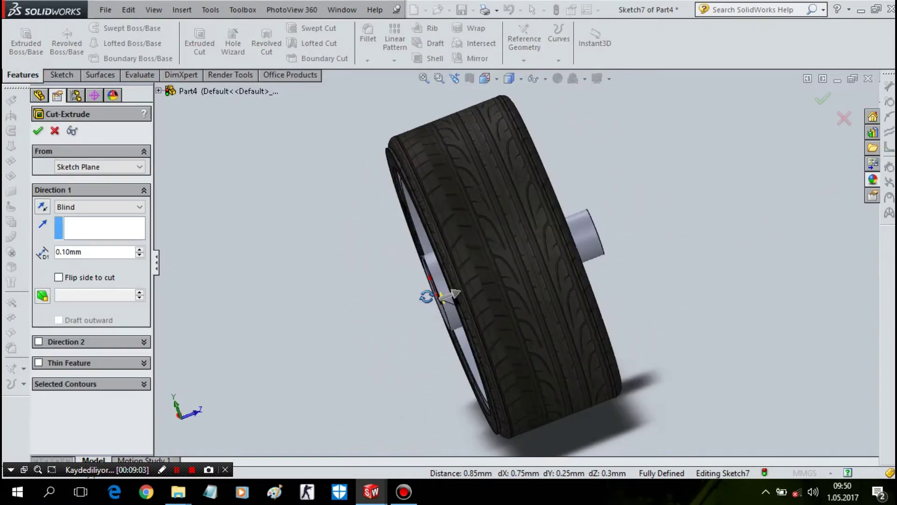
drag(456, 296, 673, 236)
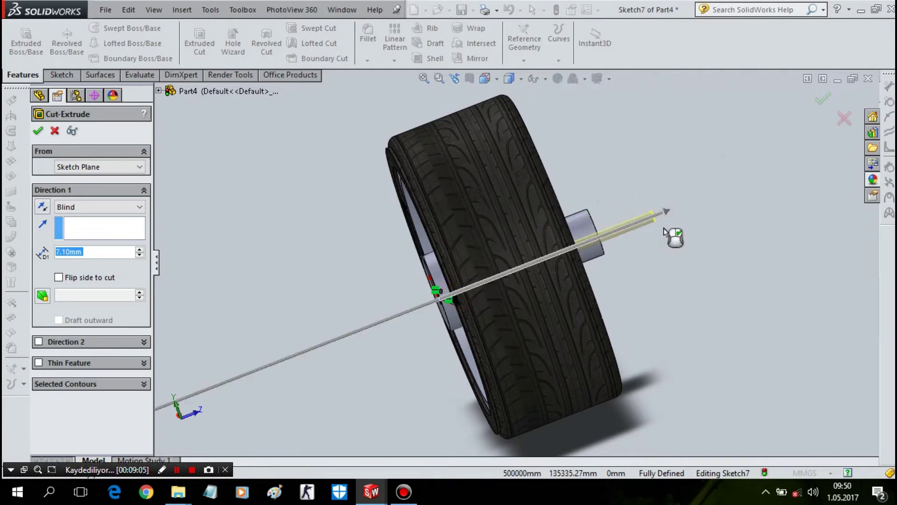
right_click(664, 228)
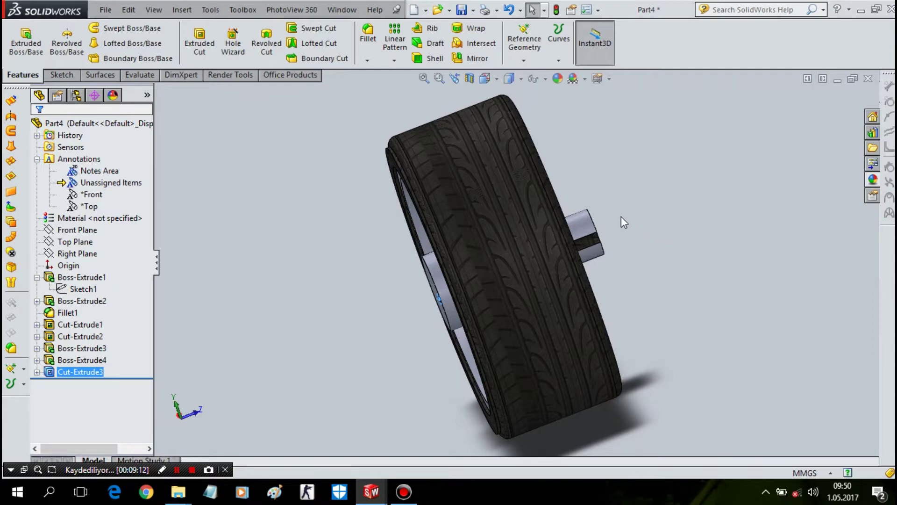
- Rotate and zoom toward the rim, then bring up the blue hub face's context menu
mouse_move(283, 139)
middle_down()
mouse_move(300, 160)
mouse_move(367, 150)
mouse_move(302, 159)
middle_up()
scroll(556, 289, down, 5)
scroll(556, 289, down, 5)
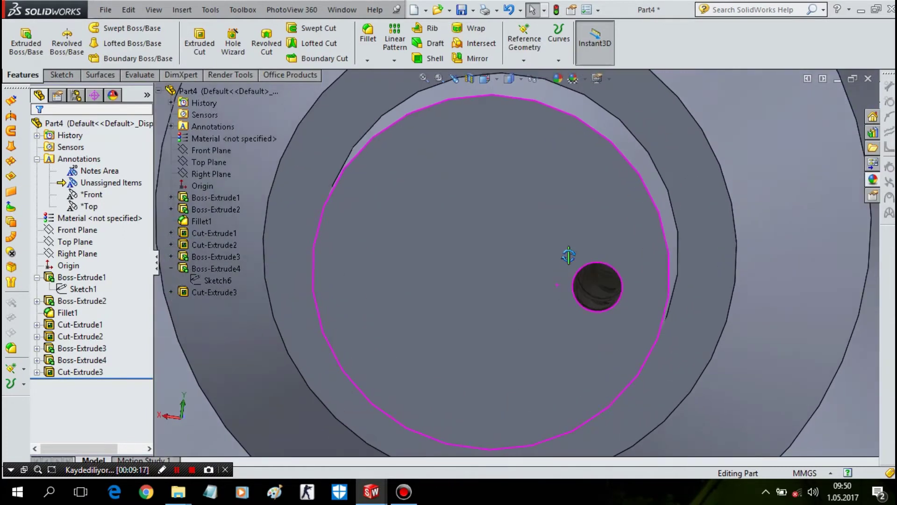
scroll(585, 224, up, 3)
scroll(584, 223, up, 3)
scroll(584, 225, up, 2)
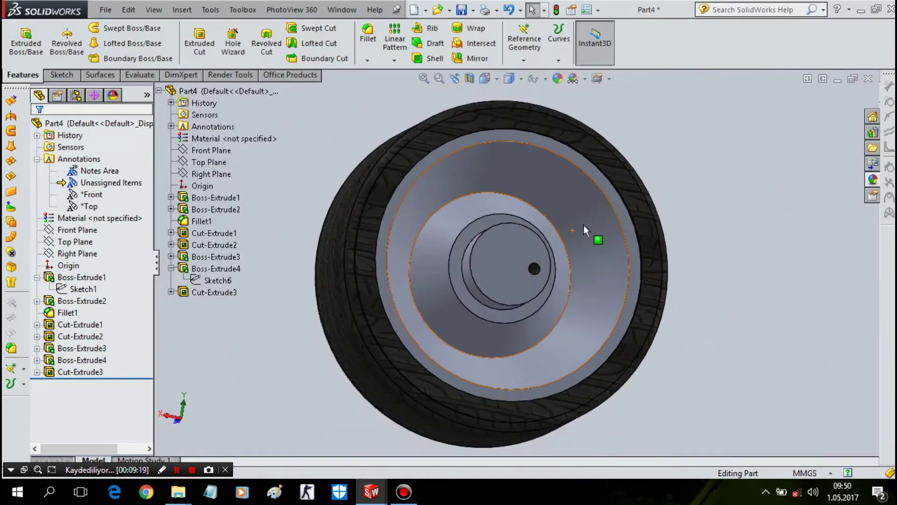
scroll(584, 226, up, 2)
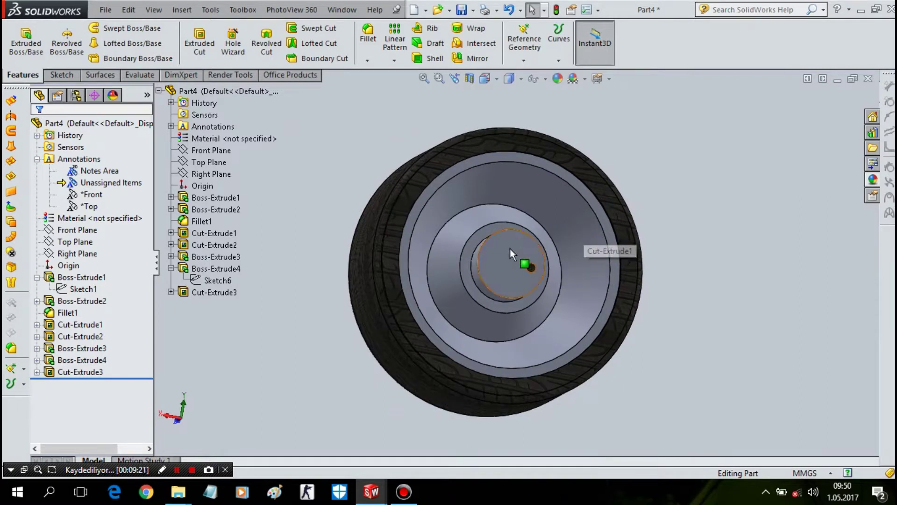
right_click(511, 251)
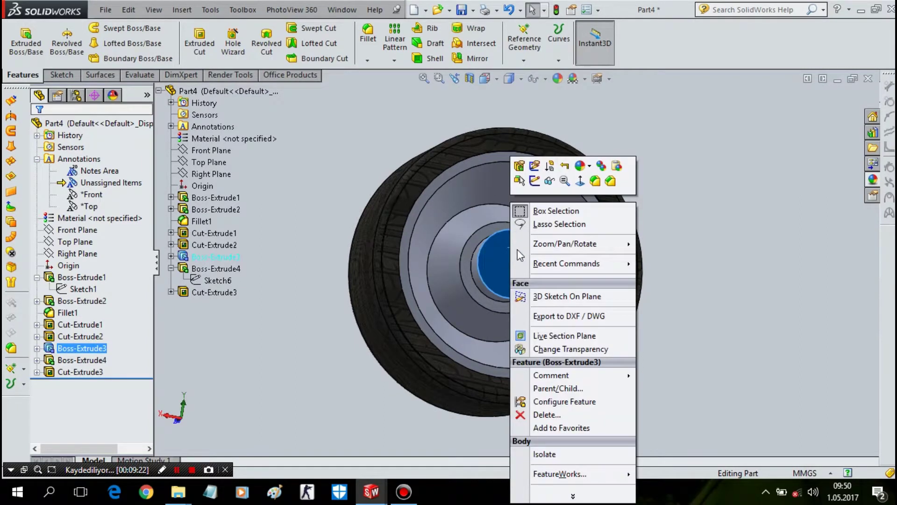
- View the wheel face head-on and sketch a small circle right of the hub
click(580, 181)
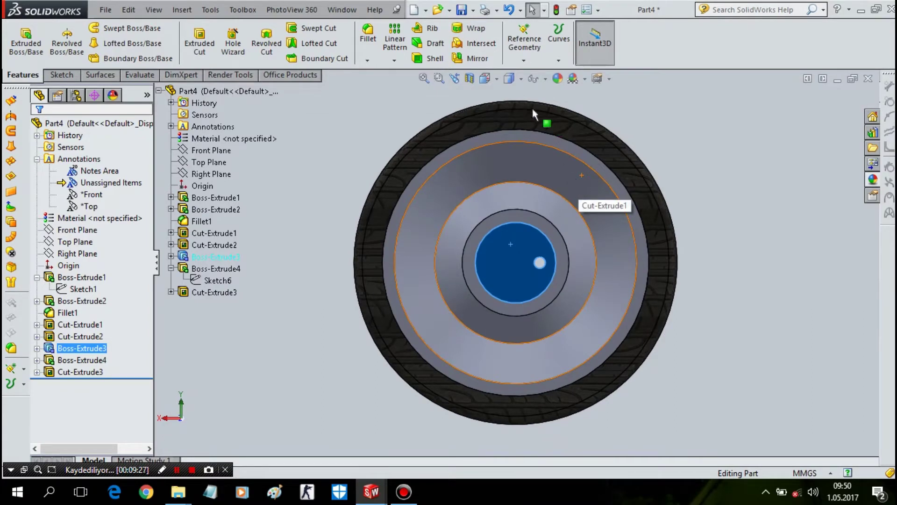
click(62, 76)
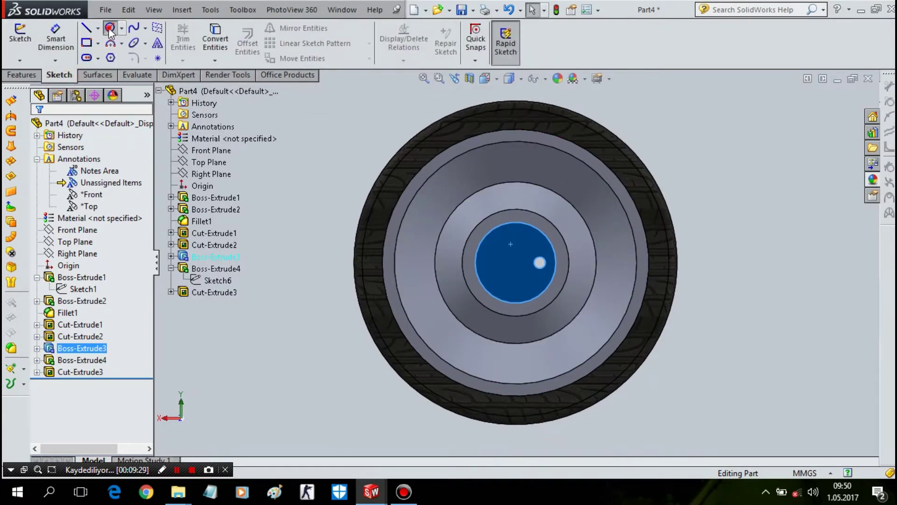
click(110, 28)
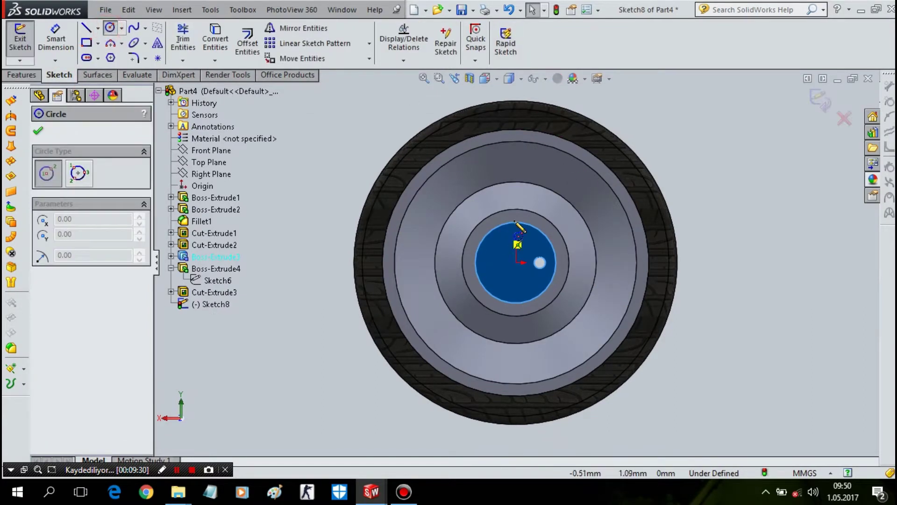
click(618, 262)
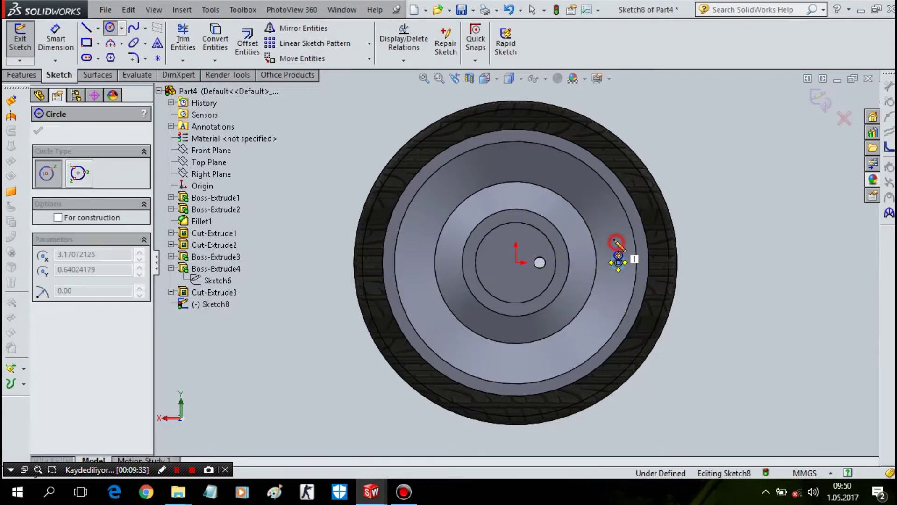
- Dimension the circle's diameter to 0,6
click(56, 37)
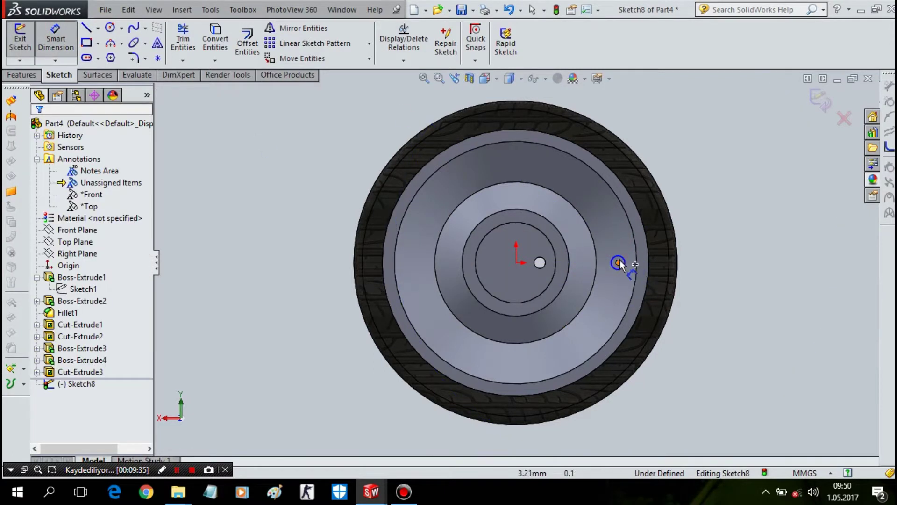
click(621, 260)
click(634, 240)
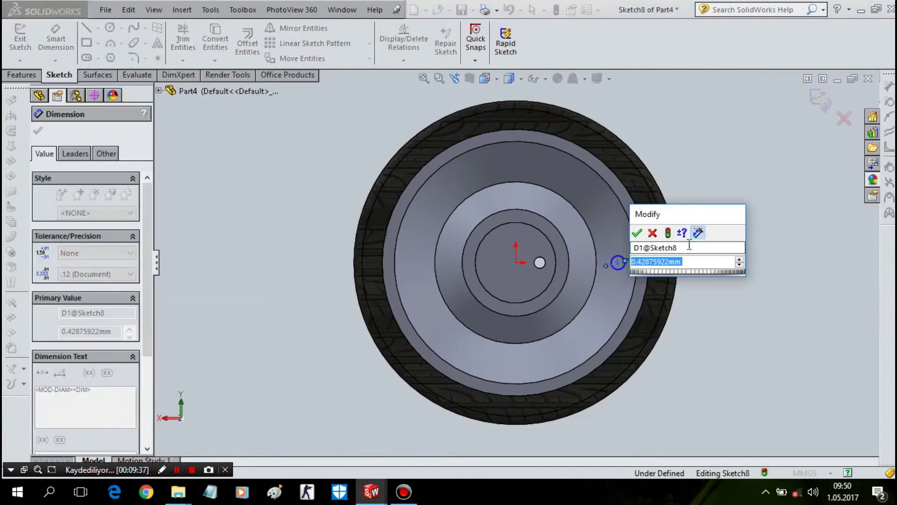
text(0,6)
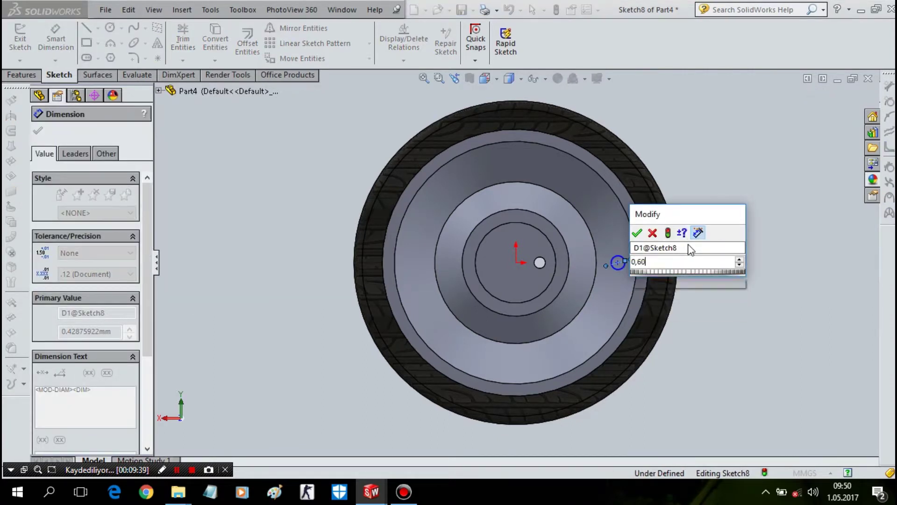
key(Return)
- Place the circle centre 3 from the origin with a horizontal distance dimension
click(617, 262)
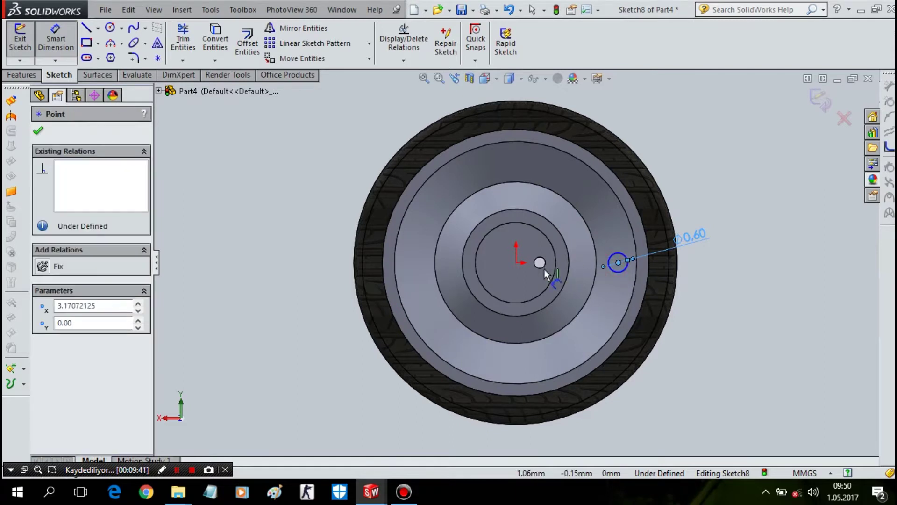
click(519, 265)
click(521, 252)
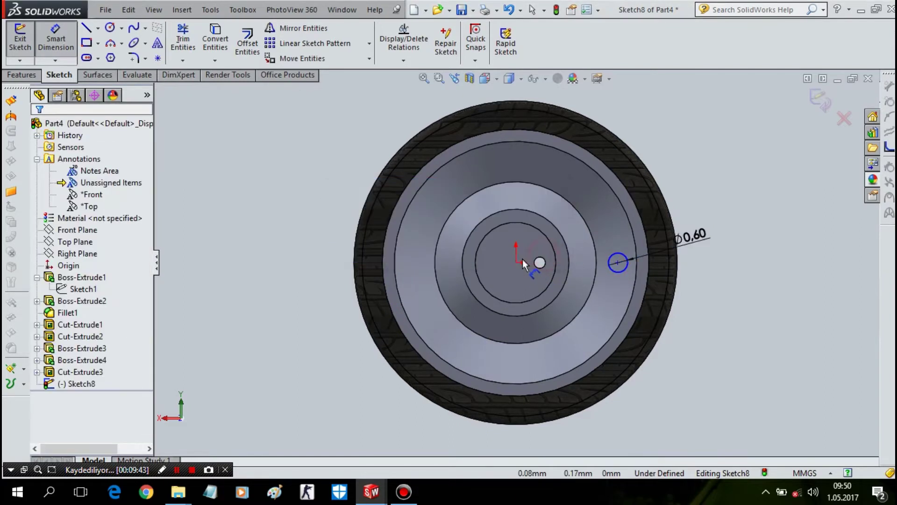
click(516, 263)
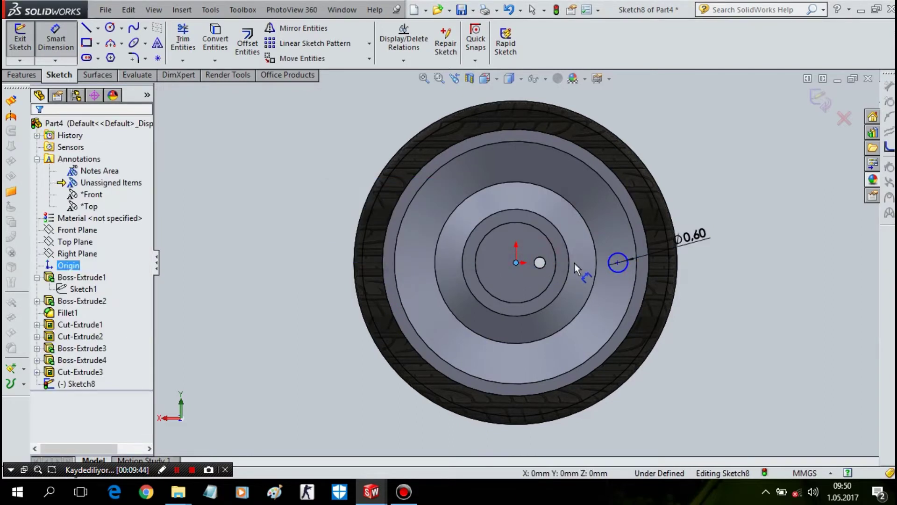
click(619, 263)
click(631, 101)
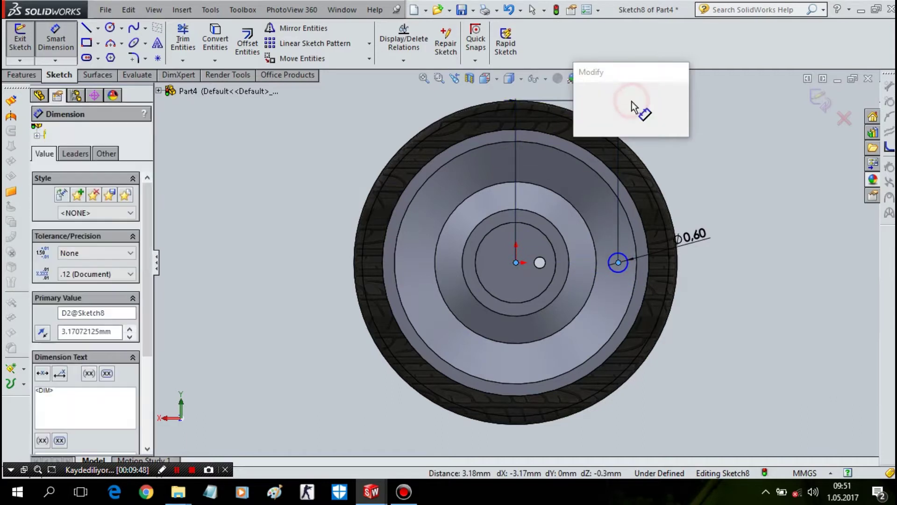
text(3)
key(Return)
key(Escape)
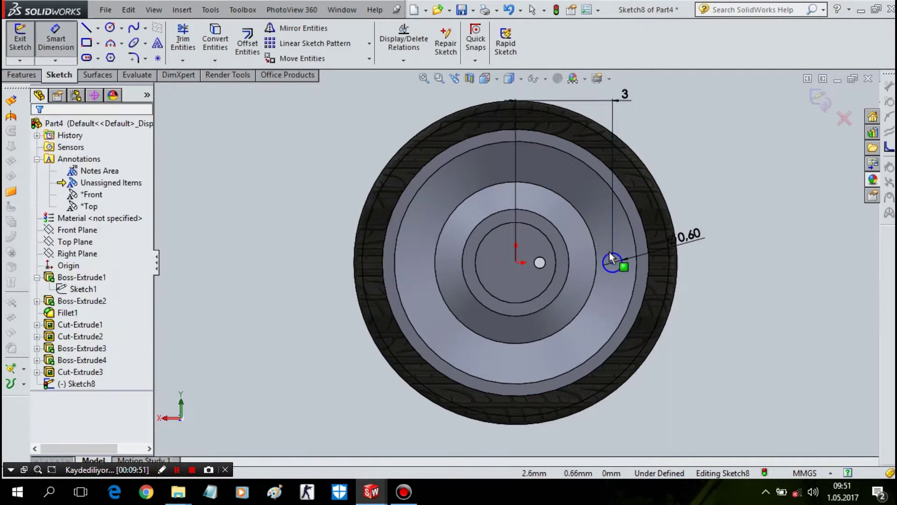
key(Escape)
- Add a Horizontal relation between the circle centre and the origin
click(612, 263)
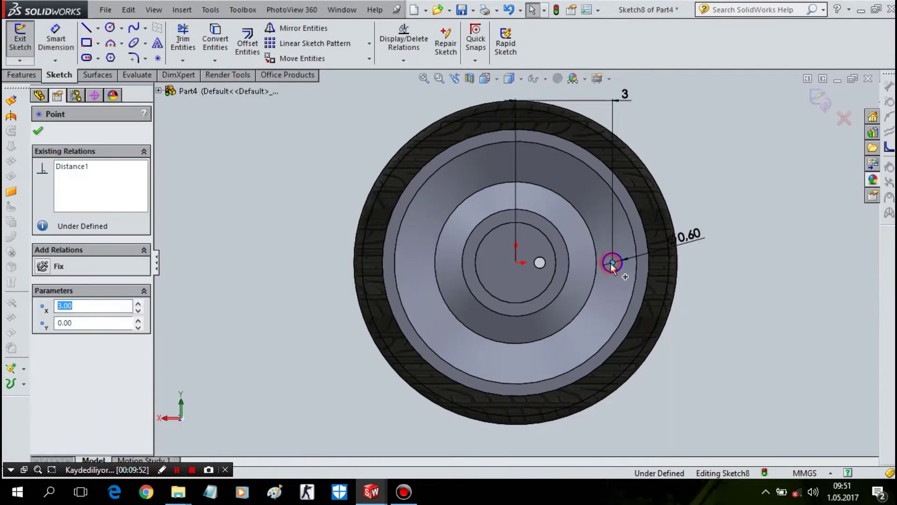
ctrl+click(516, 262)
click(51, 343)
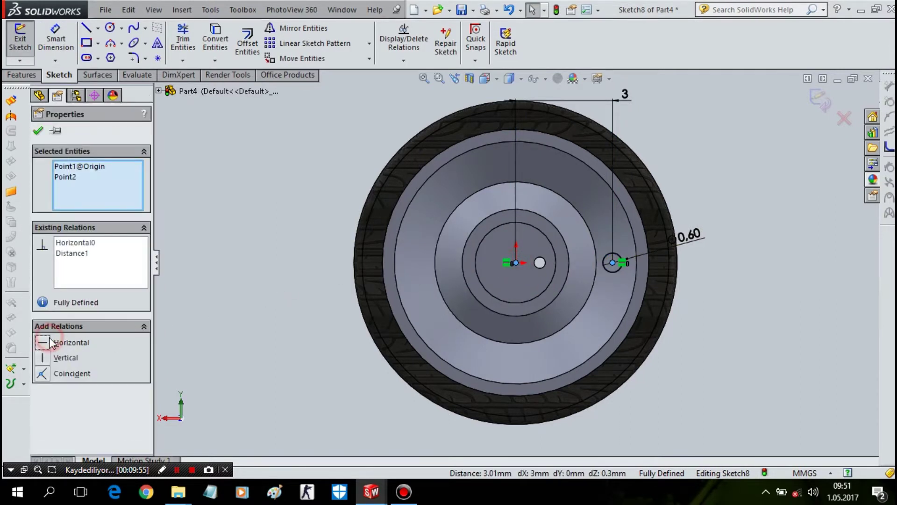
key(Escape)
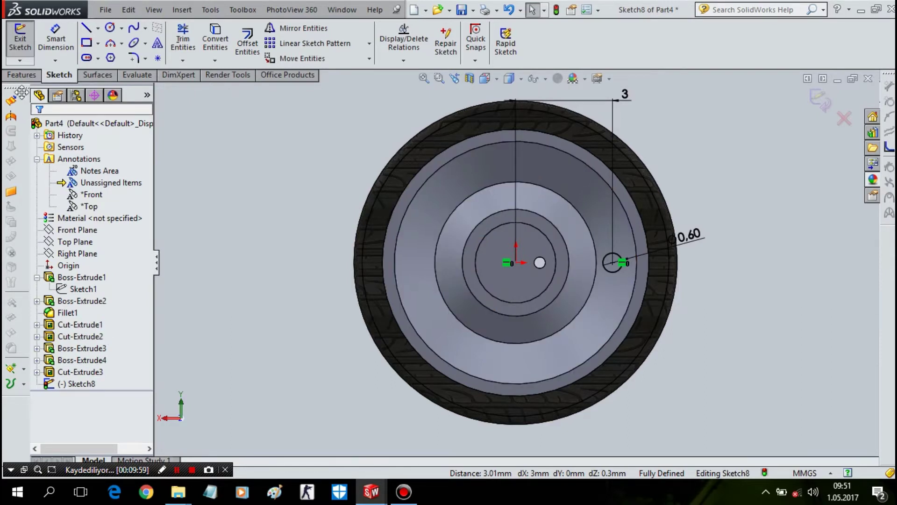
- Extrude-cut the Ø0.60 circle with Blind depth to make a rim hole beside the hub
click(21, 75)
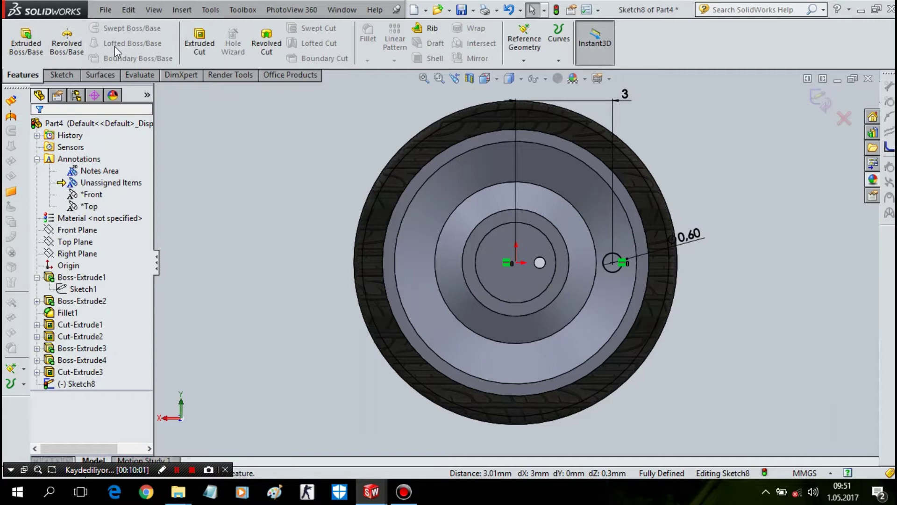
click(200, 43)
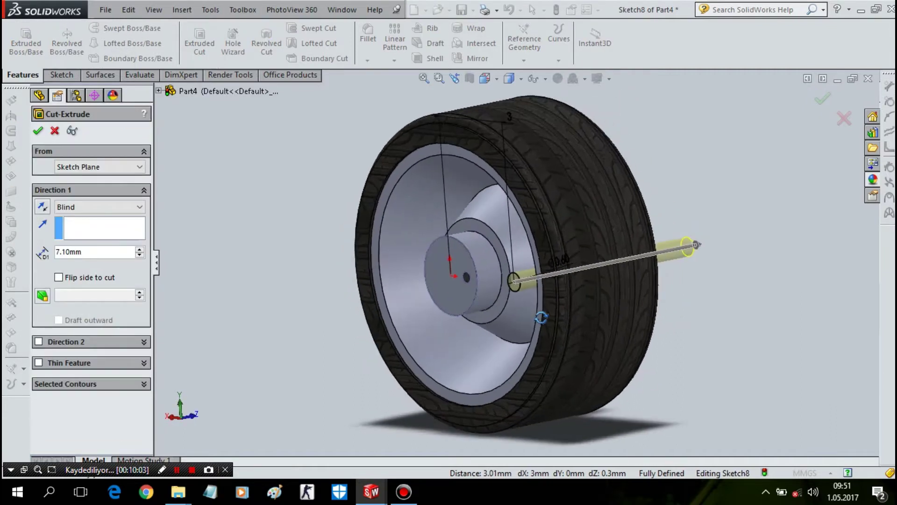
key(Return)
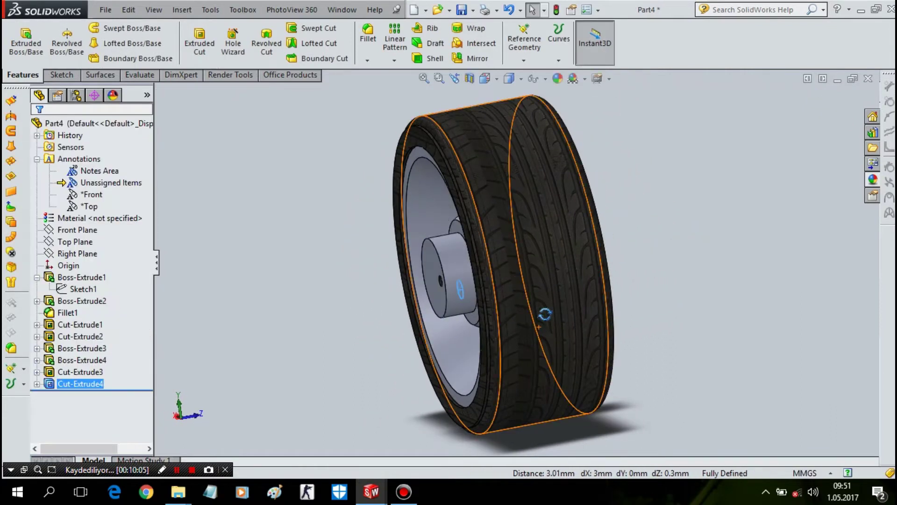
middle_drag(539, 327, 658, 273)
middle_drag(723, 281, 626, 182)
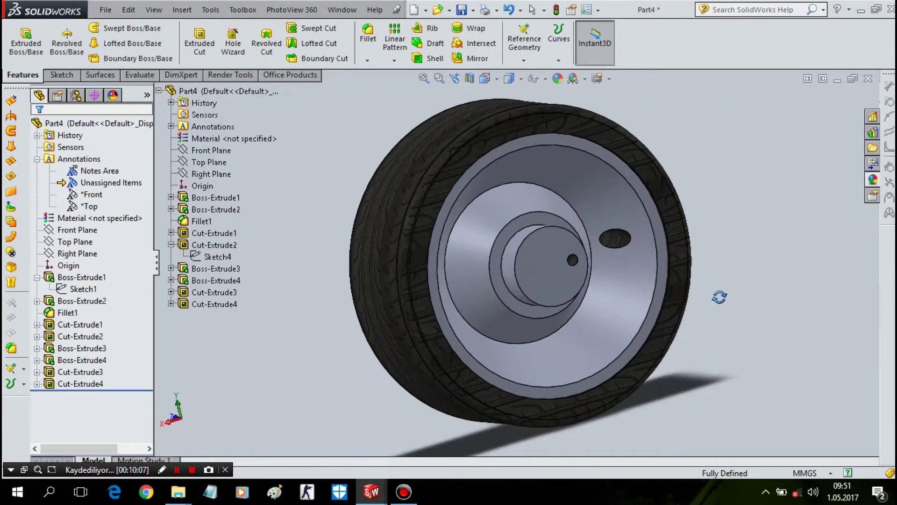
- Circular-pattern Cut-Extrude4 around the hub face axis, 14 instances over 360°
click(394, 60)
click(405, 90)
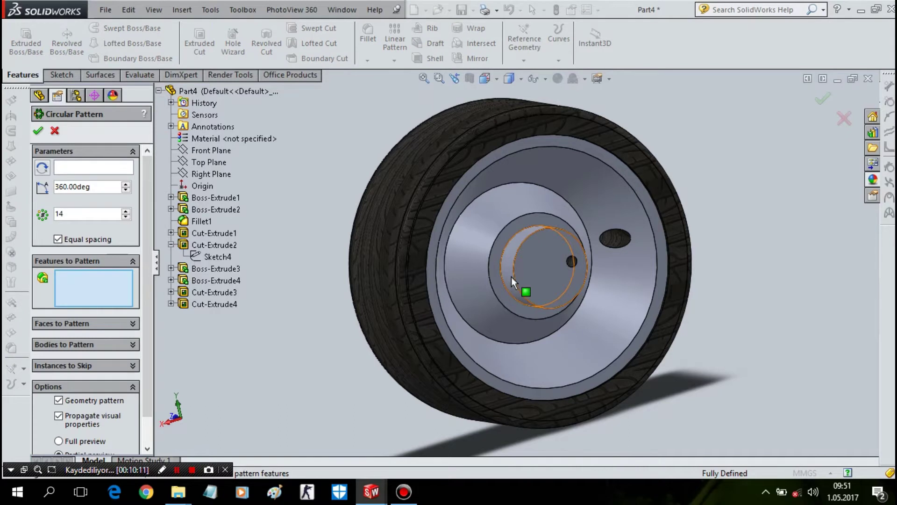
click(515, 245)
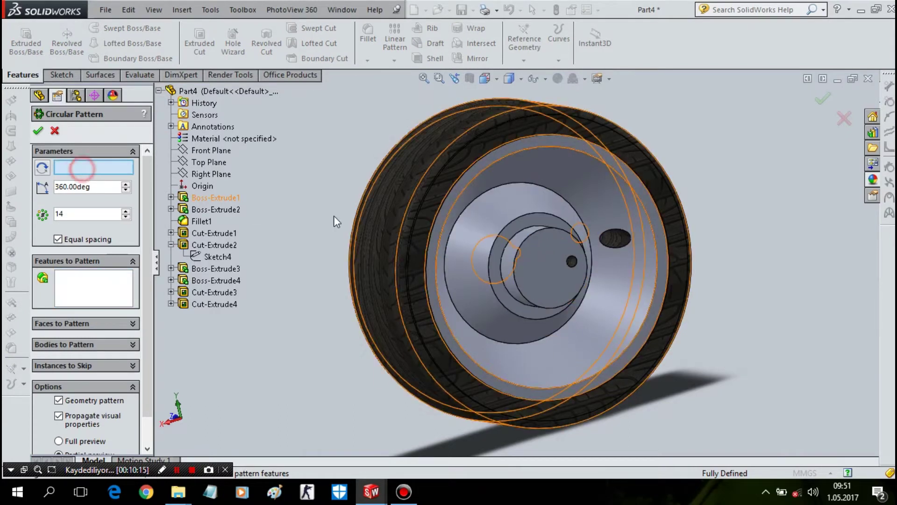
click(512, 261)
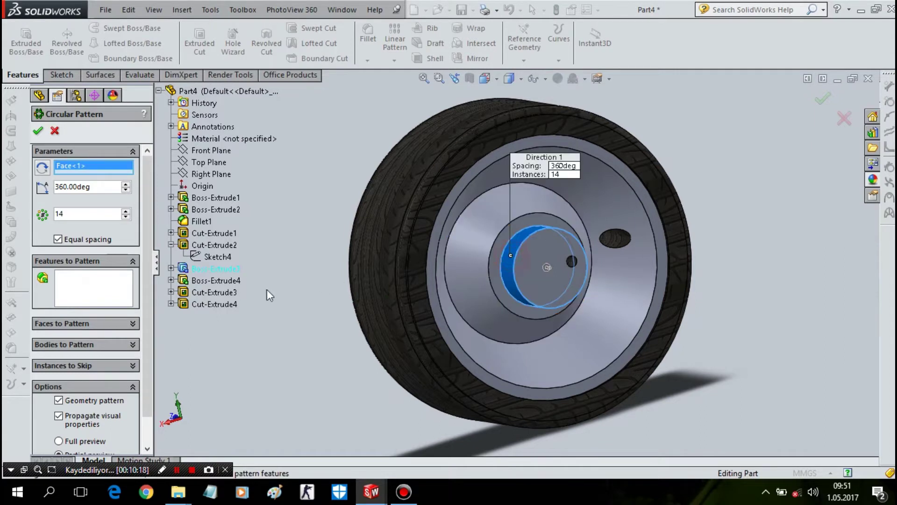
click(615, 243)
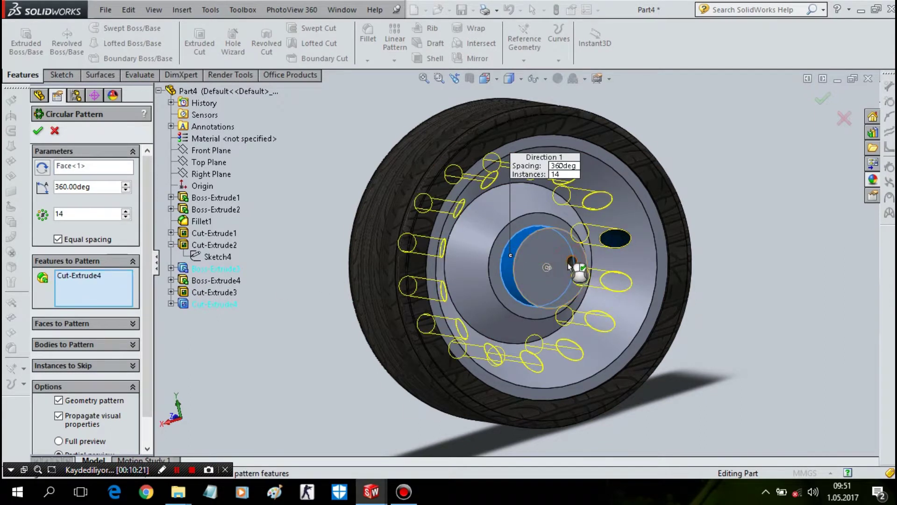
scroll(569, 265, down, 3)
click(551, 263)
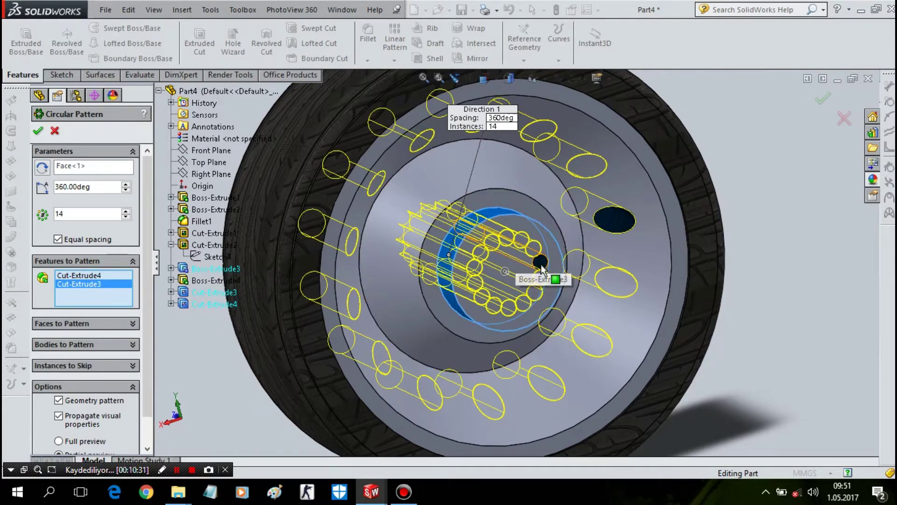
click(541, 264)
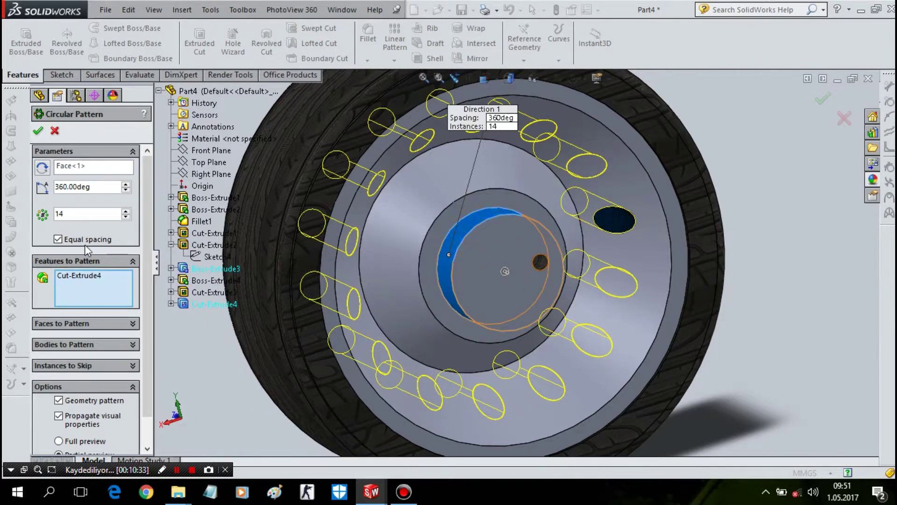
key(Return)
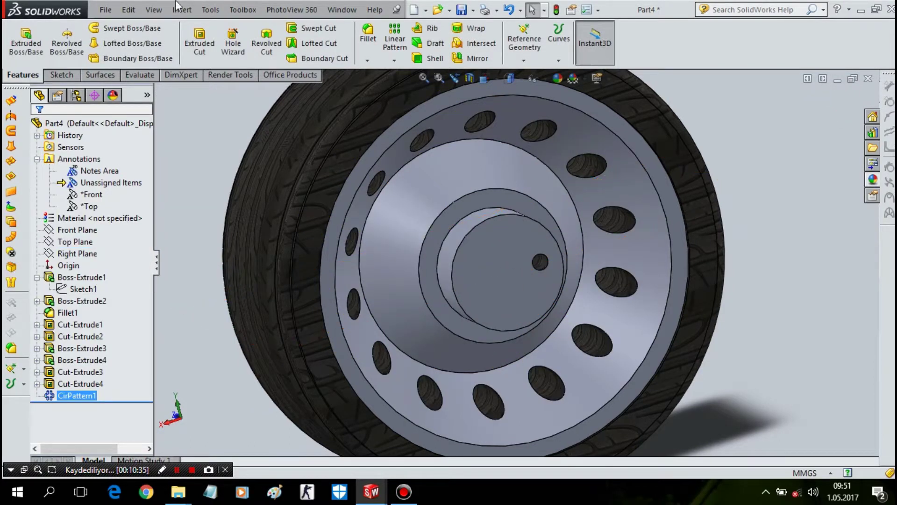
- Create Fillet2 at 0.25mm on the tire-rim edge and the inner disc edge
click(376, 48)
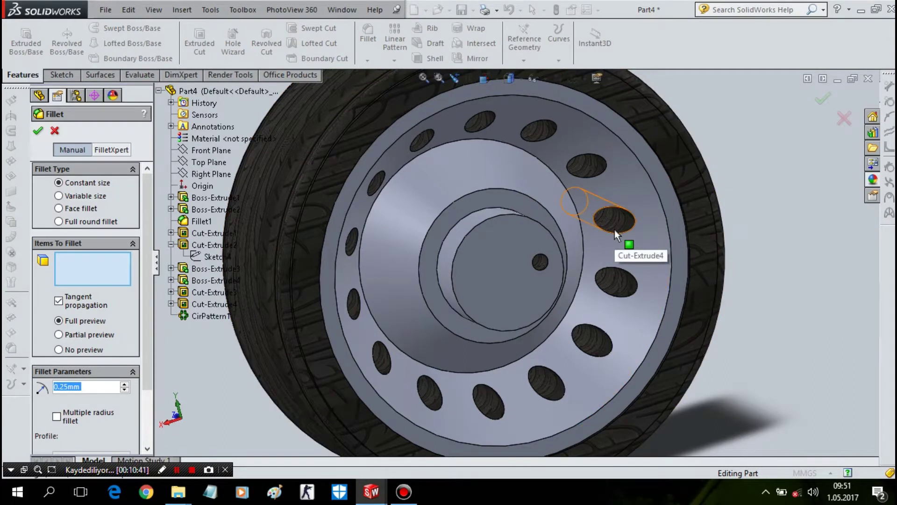
scroll(615, 229, up, 1)
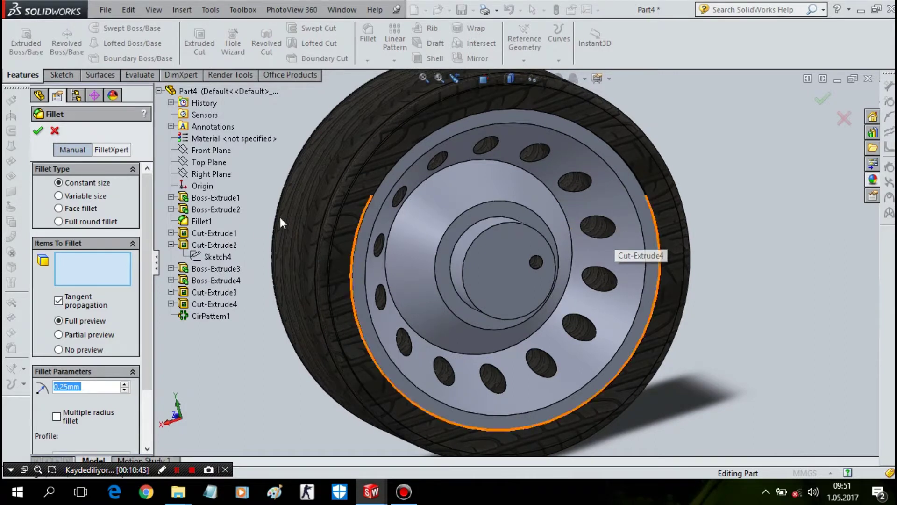
scroll(759, 238, down, 3)
scroll(767, 228, down, 2)
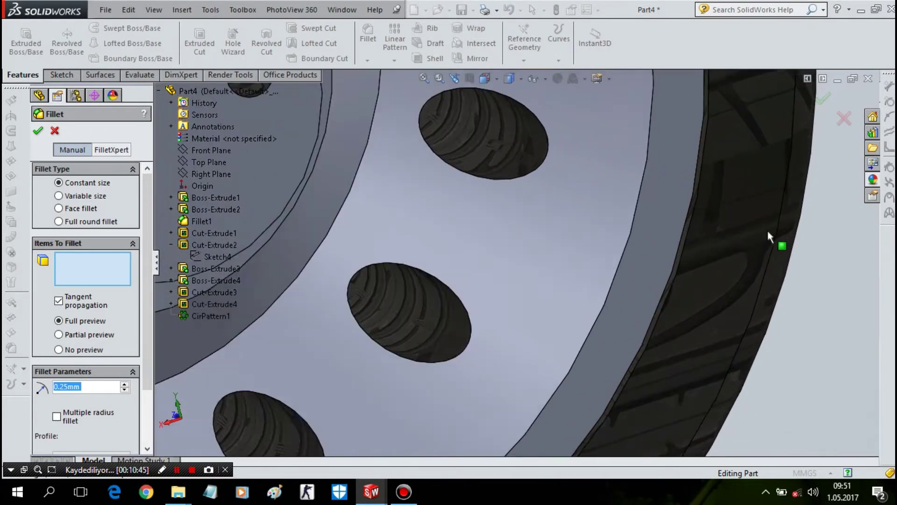
scroll(767, 228, down, 2)
click(635, 198)
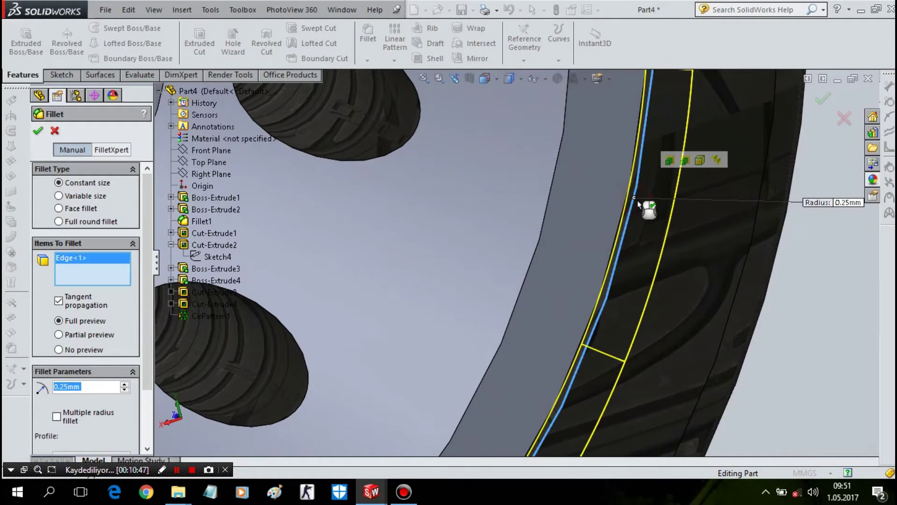
scroll(638, 201, up, 2)
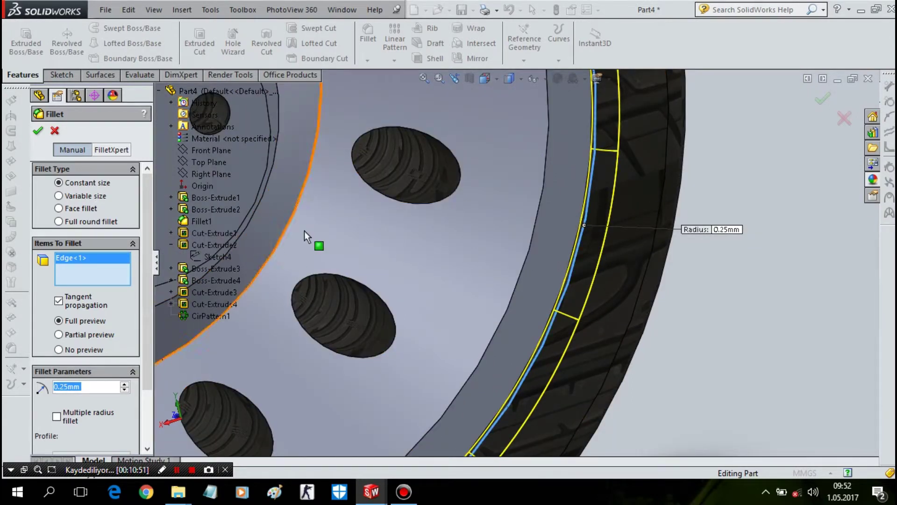
click(286, 228)
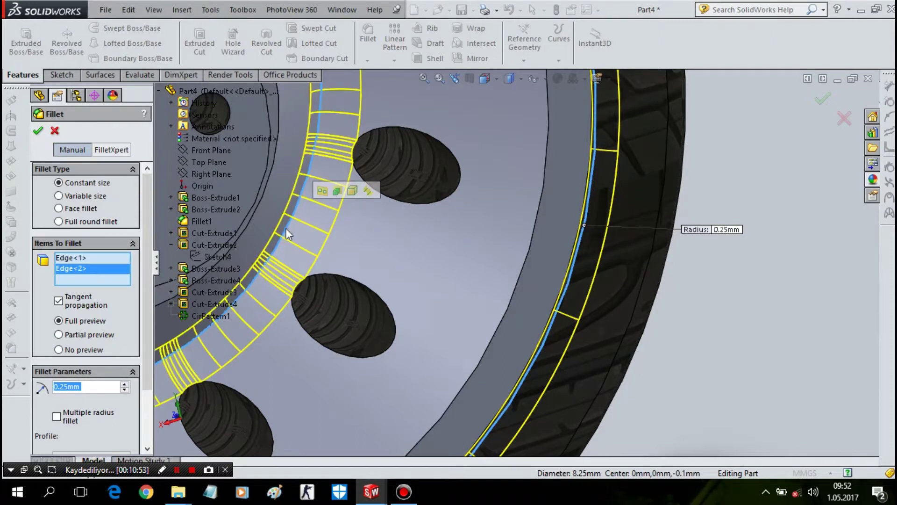
key(Return)
scroll(307, 236, up, 3)
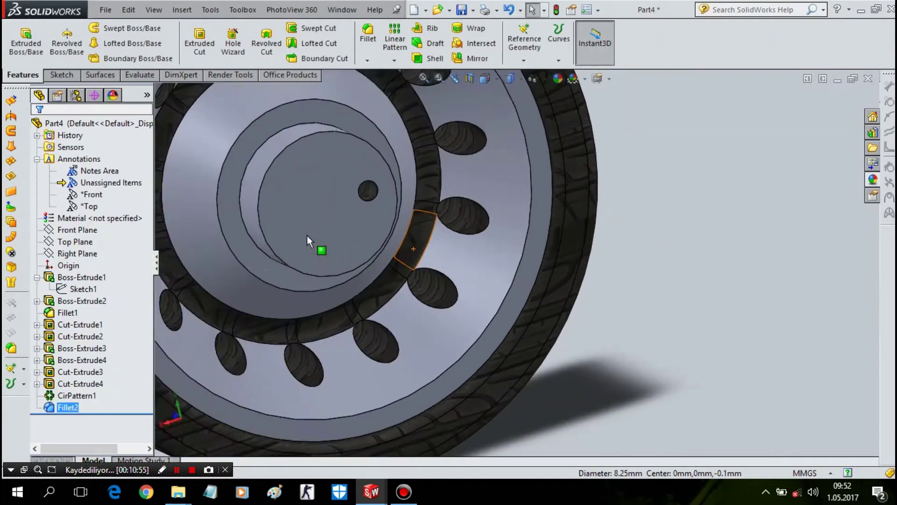
- Drop an appearance onto a wheel face, then cancel it
click(431, 146)
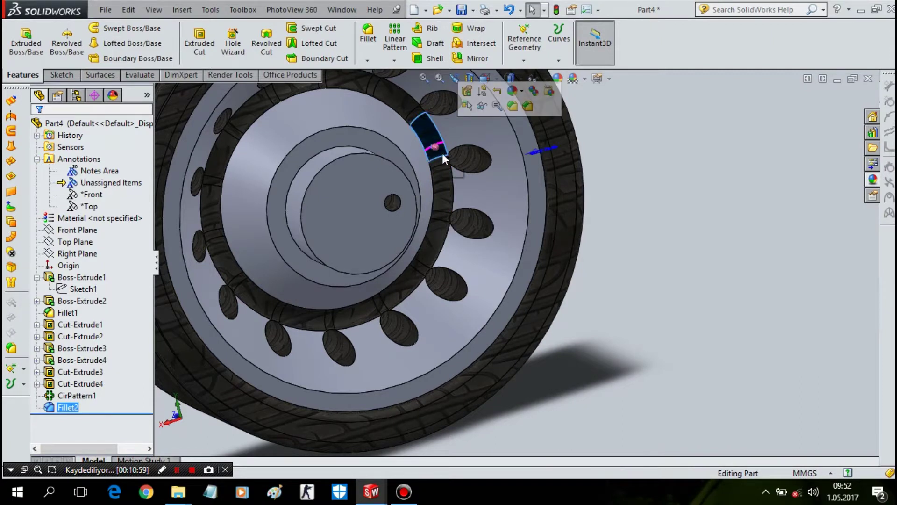
click(868, 182)
drag(816, 391, 438, 187)
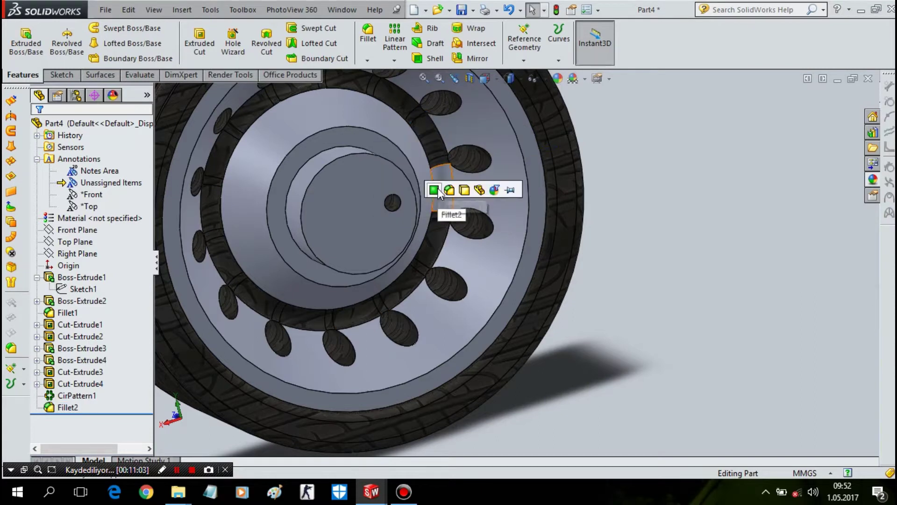
click(455, 187)
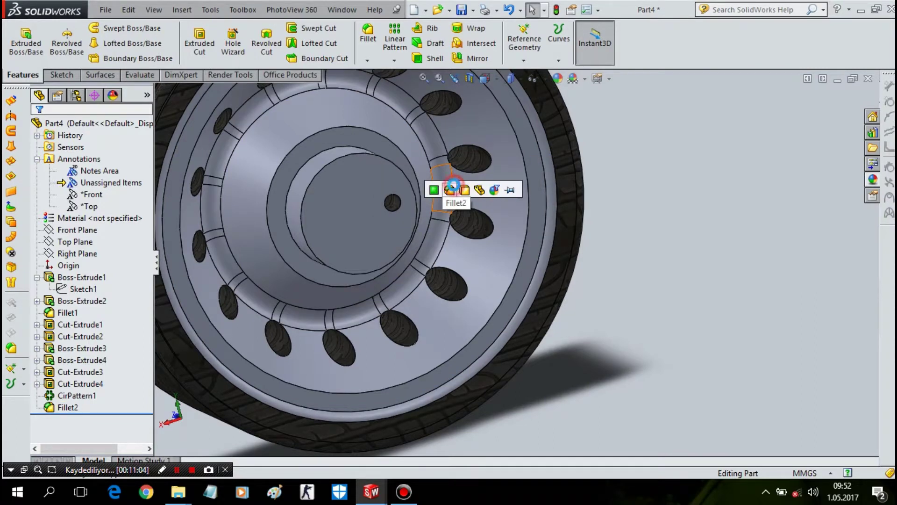
- Orbit to the hub side, select the outer rim edge and begin a 0.25mm fillet
right_click(736, 231)
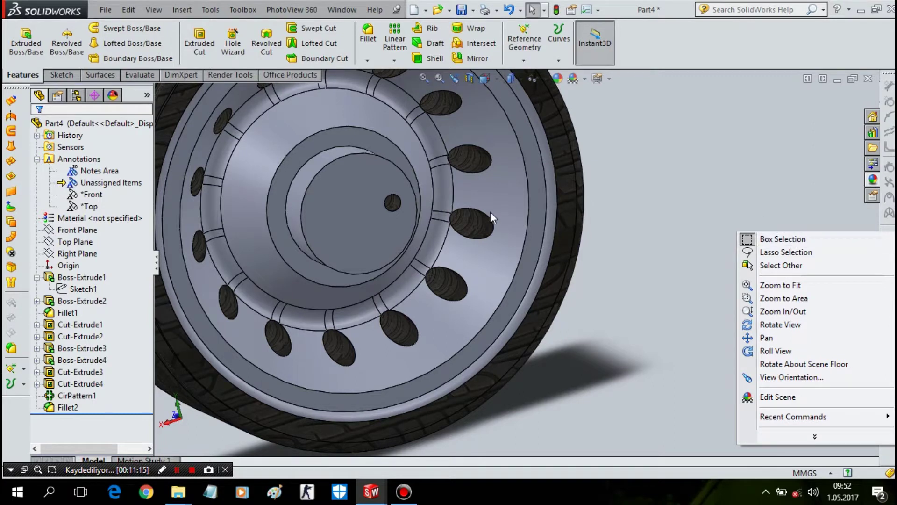
middle_drag(750, 146, 715, 280)
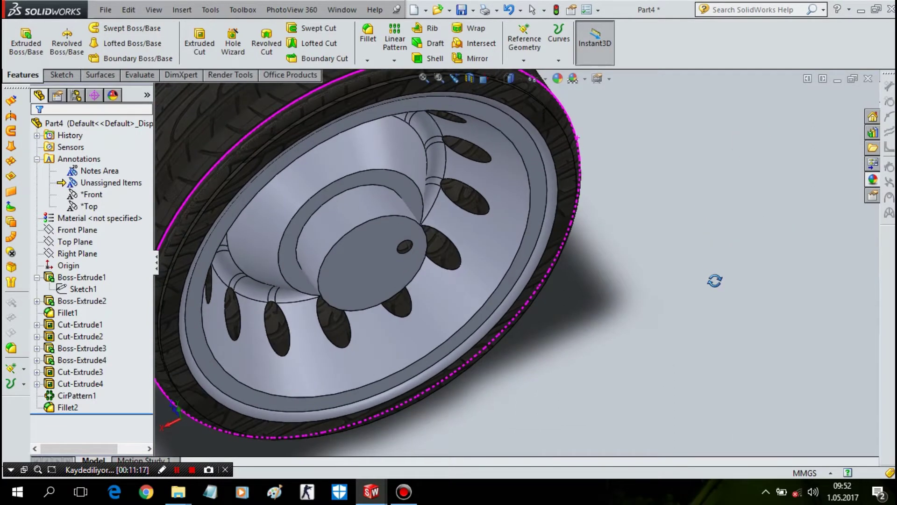
click(423, 98)
click(362, 39)
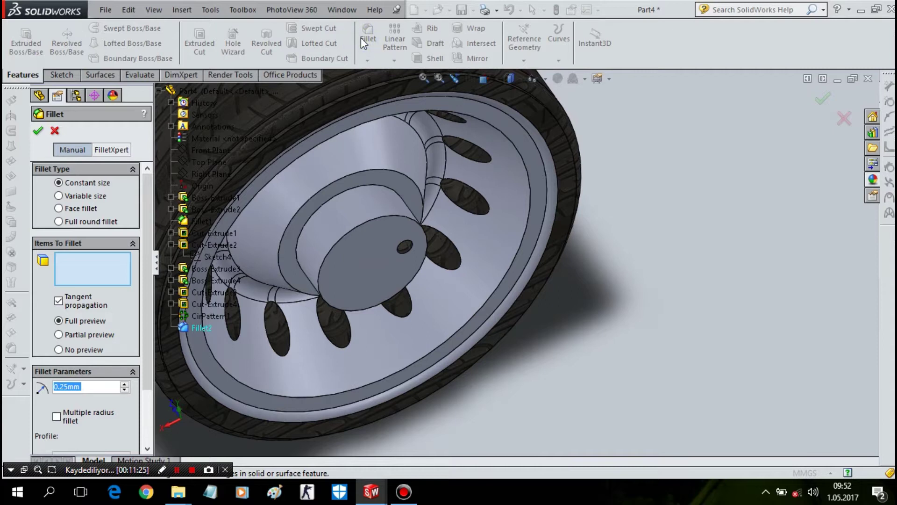
- Create Fillet3 rounding the hub's base edge with a 0,5mm radius
right_click(361, 37)
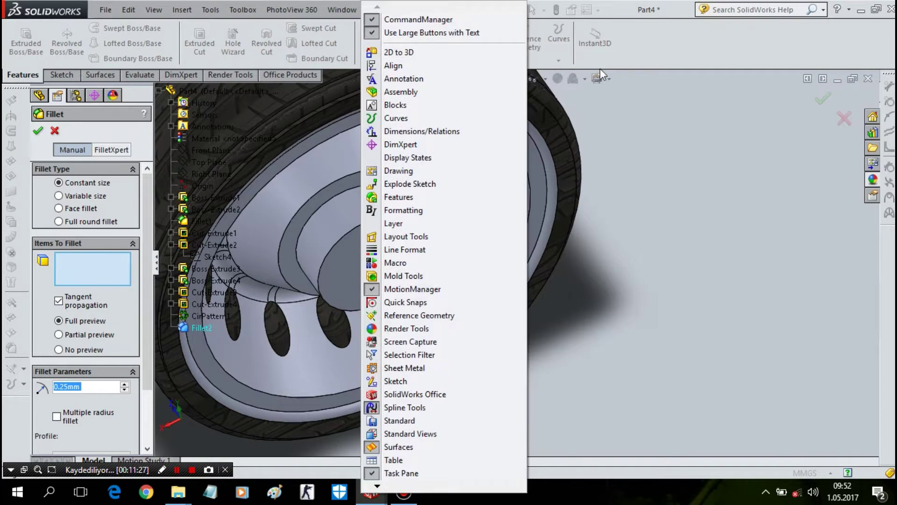
click(606, 201)
click(90, 386)
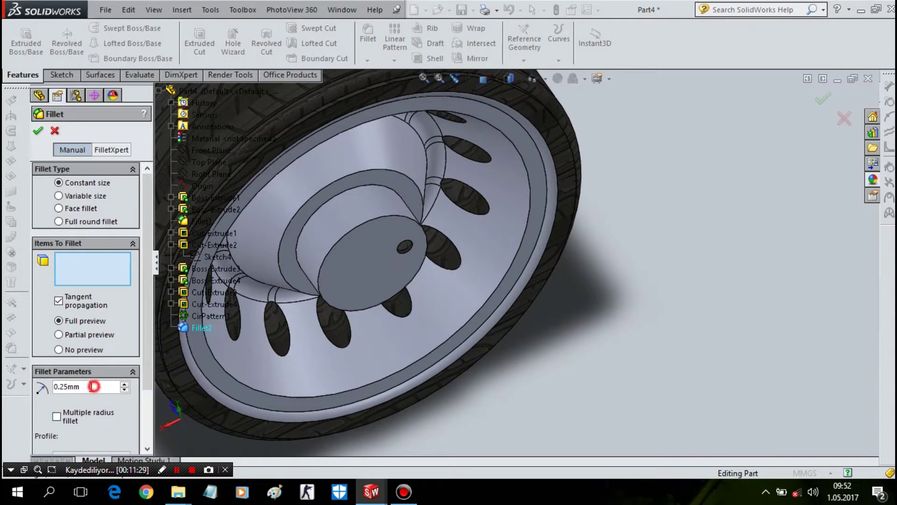
text(0,5)
key(Return)
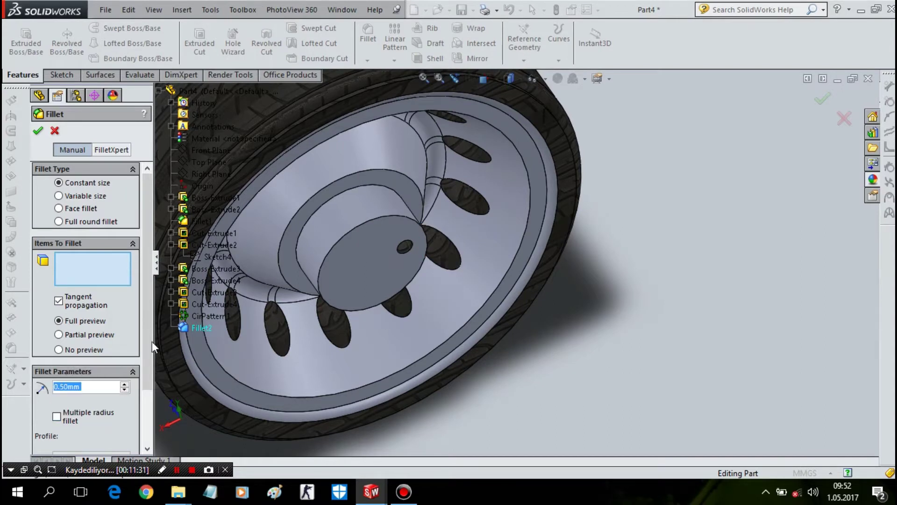
click(324, 203)
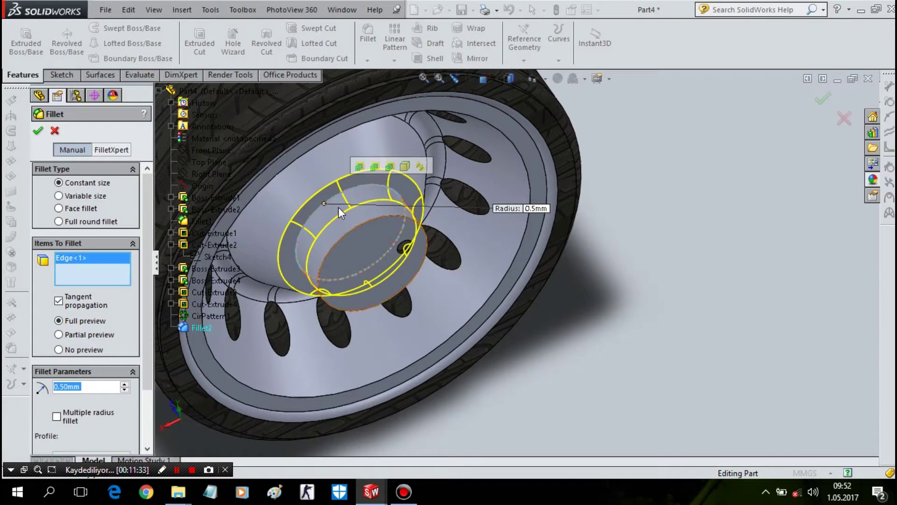
middle_drag(338, 206, 338, 187)
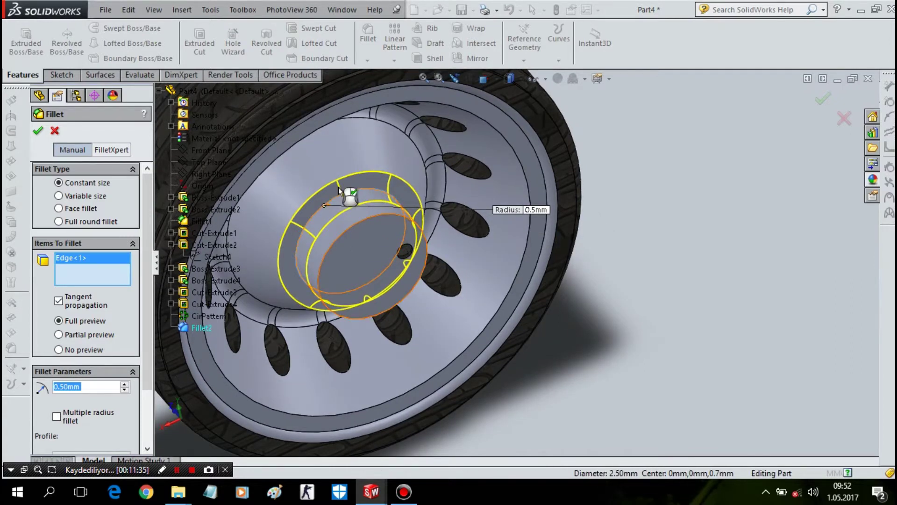
key(Return)
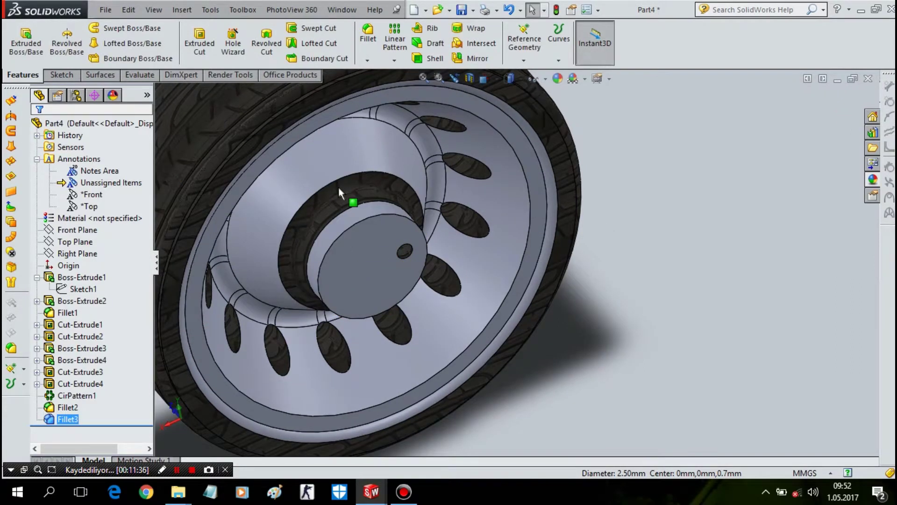
click(339, 187)
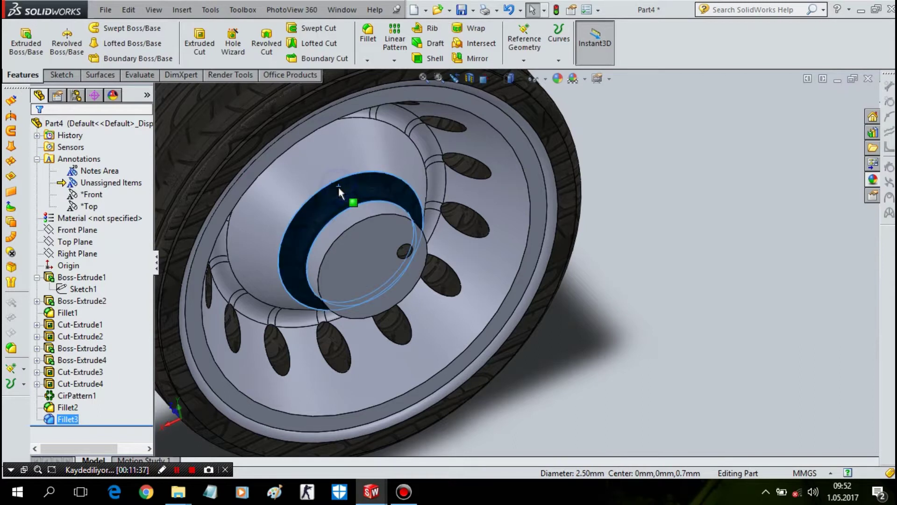
right_click(338, 186)
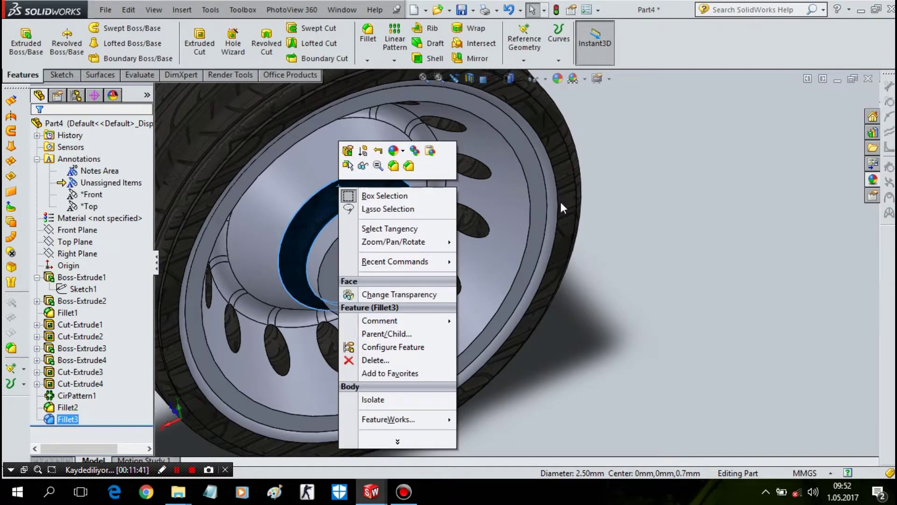
click(588, 198)
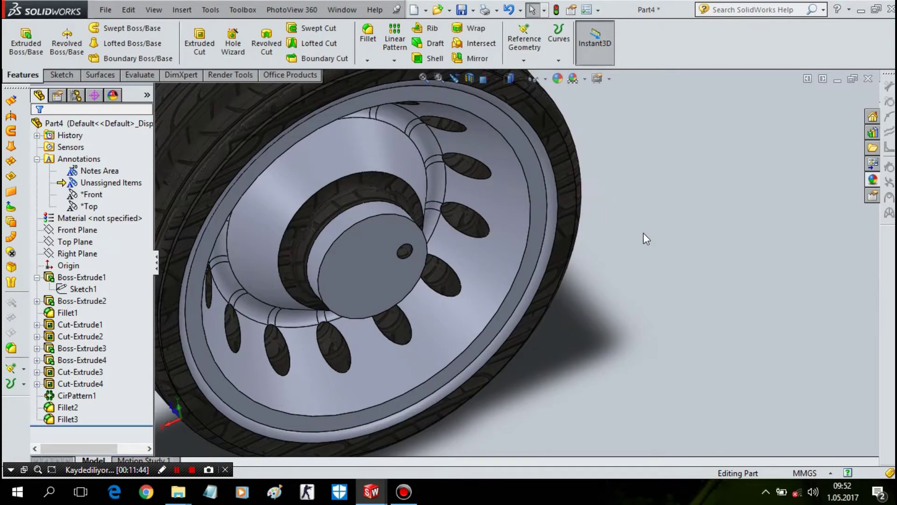
- Fillet the hub's outer circular edge at 0.35mm as Fillet4
click(568, 181)
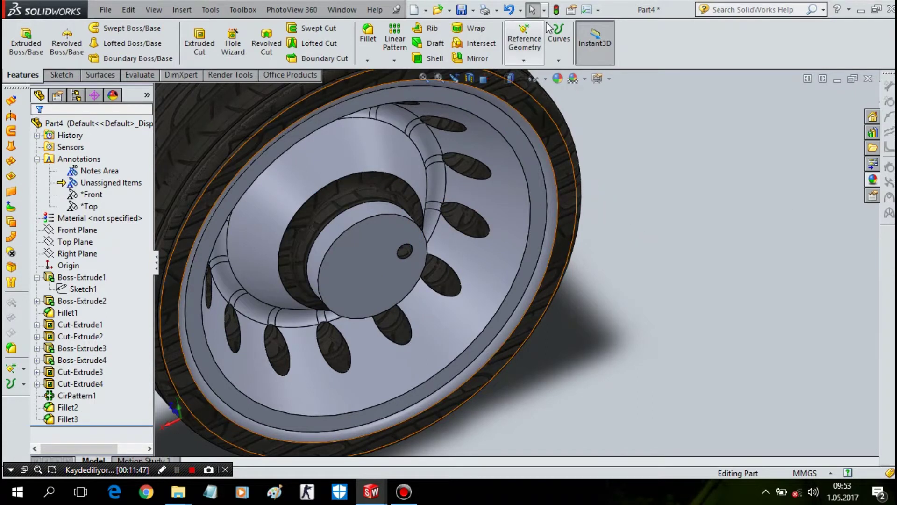
click(373, 37)
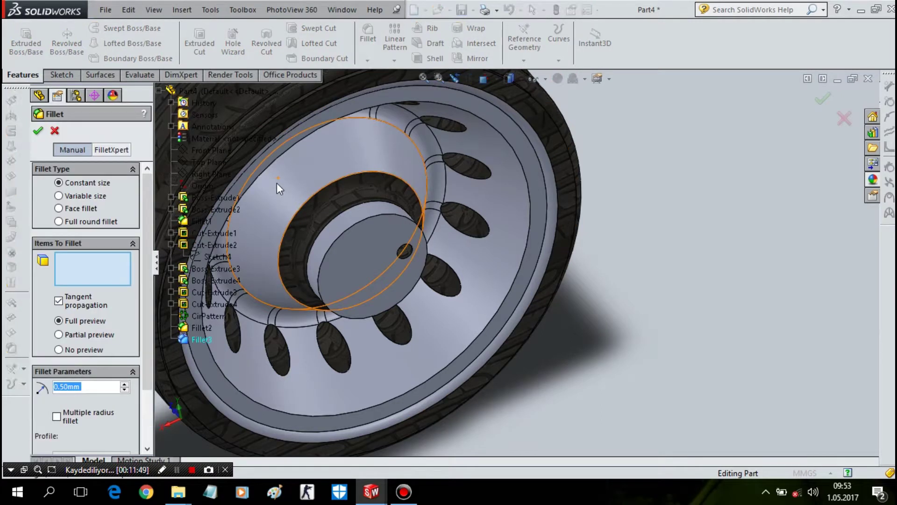
text(0.35)
key(Return)
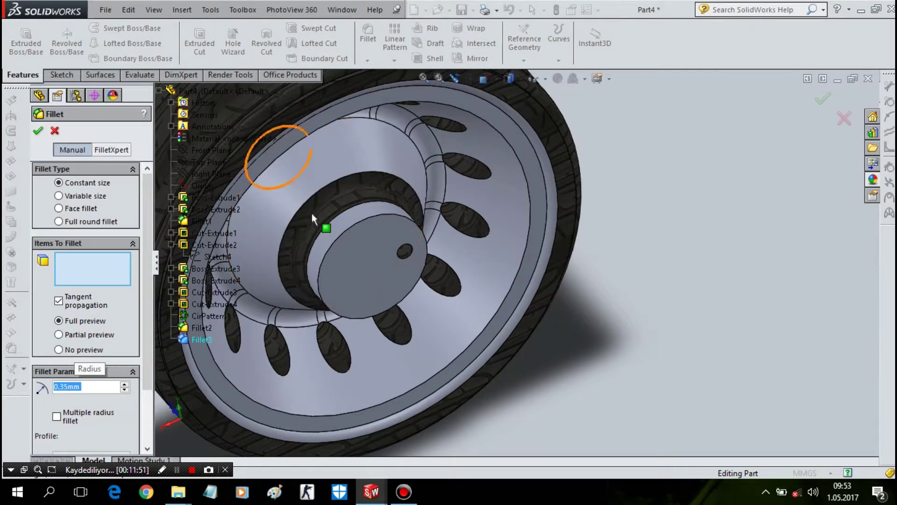
click(340, 236)
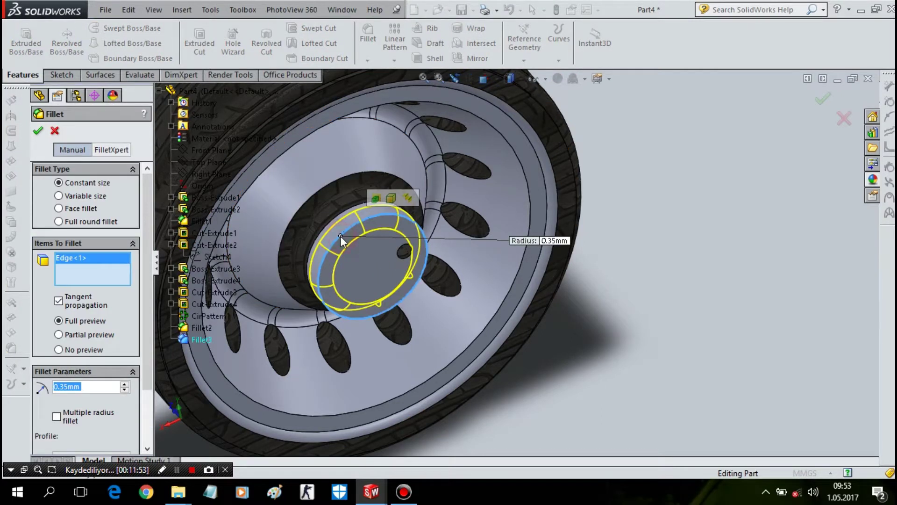
key(Return)
mouse_move(340, 237)
middle_down()
mouse_move(333, 187)
mouse_move(343, 217)
middle_up()
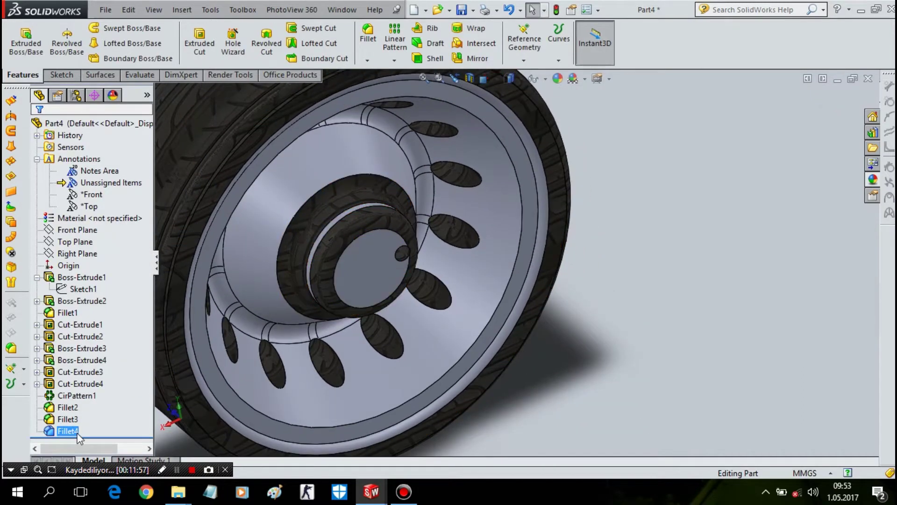
- Edit Fillet4 and change its radius to 2
right_click(74, 430)
click(87, 252)
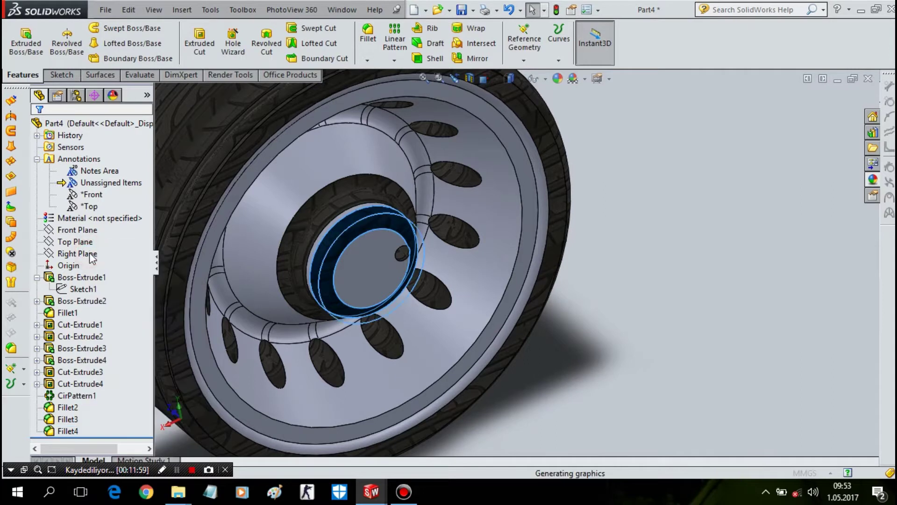
drag(93, 287, 55, 286)
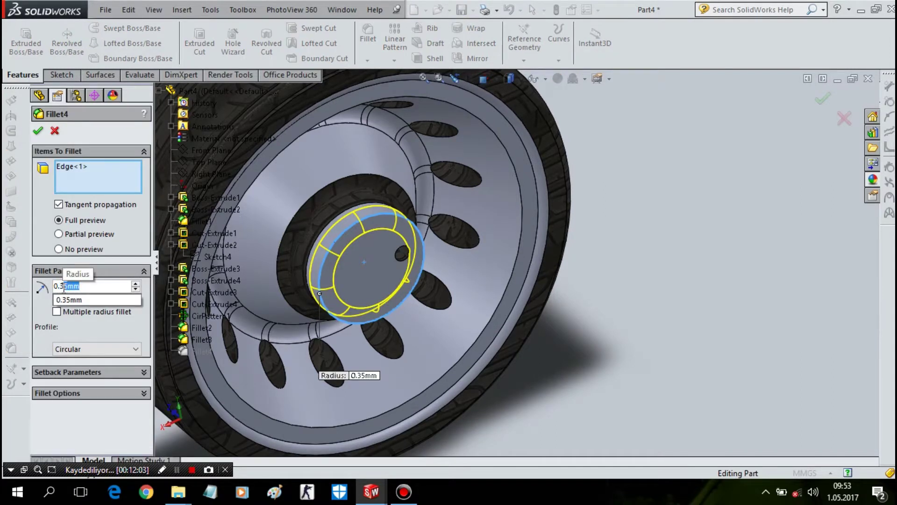
text(2)
key(Return)
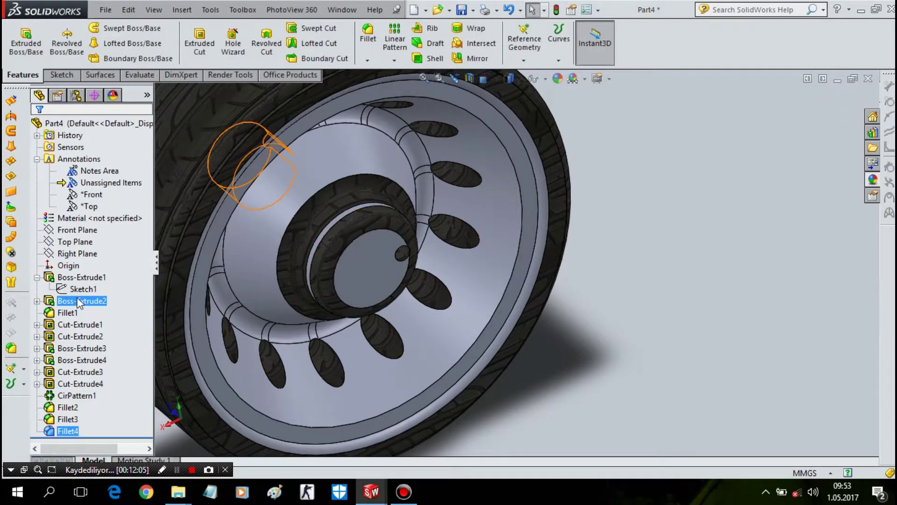
- Edit Fillet4 again and set its radius to 0,30 mm
right_click(70, 431)
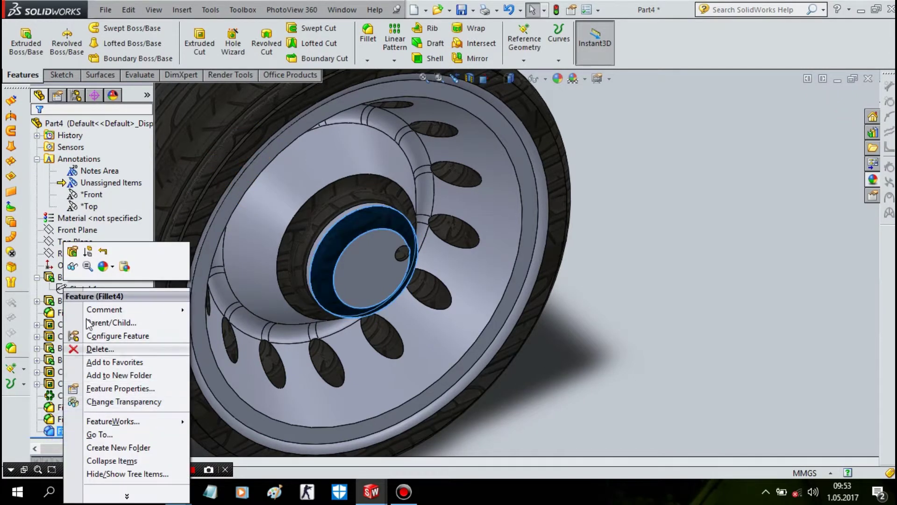
click(74, 253)
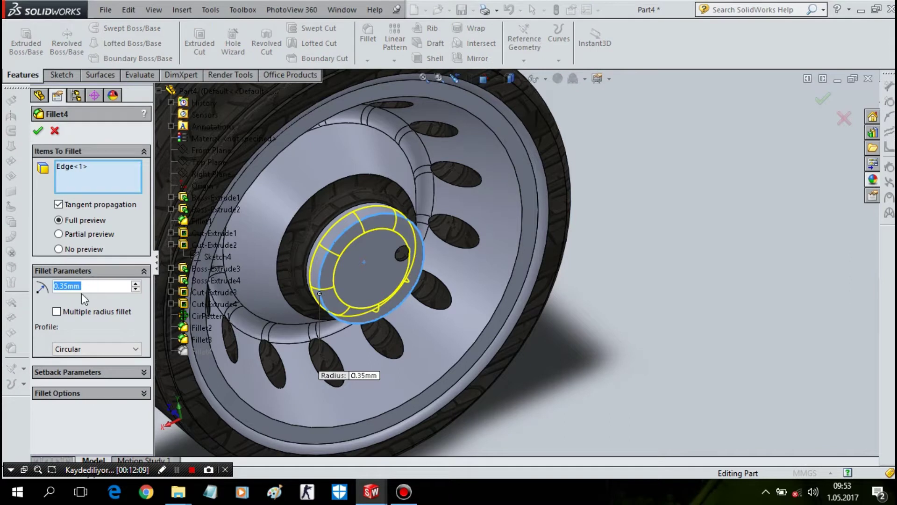
click(84, 288)
text(0,,30Ü)
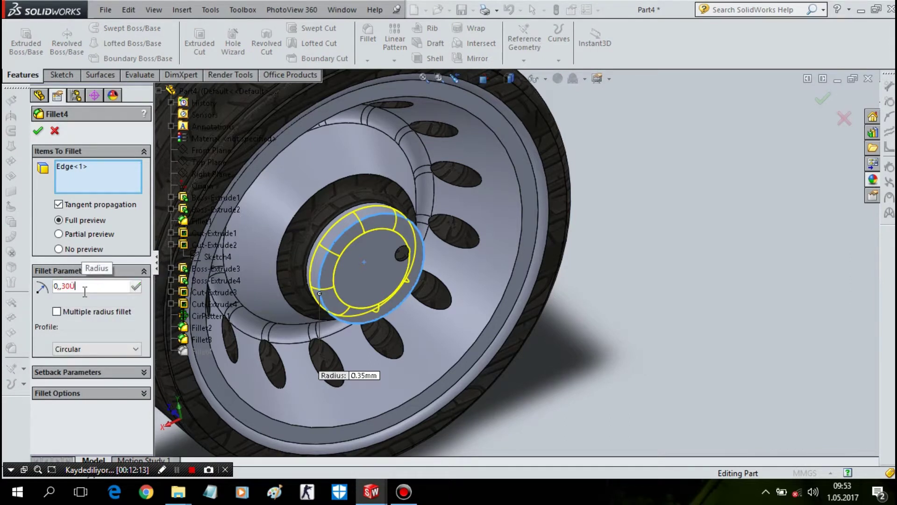
key(BackSpace)
key(BackSpace)
key(BackSpace)
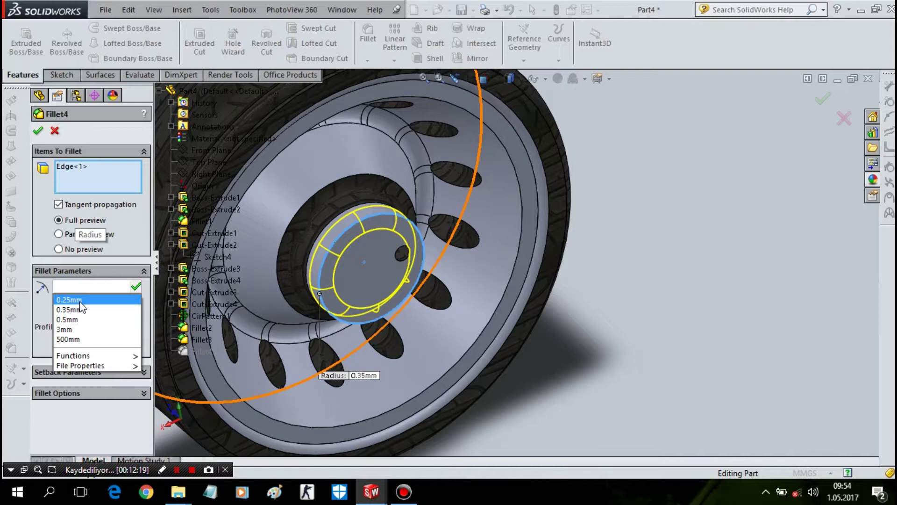
text(0,)
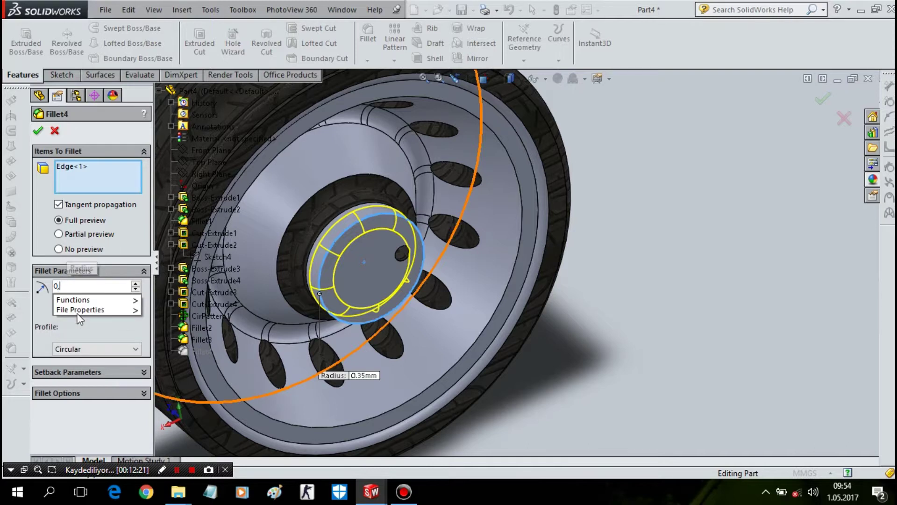
text(30)
key(Return)
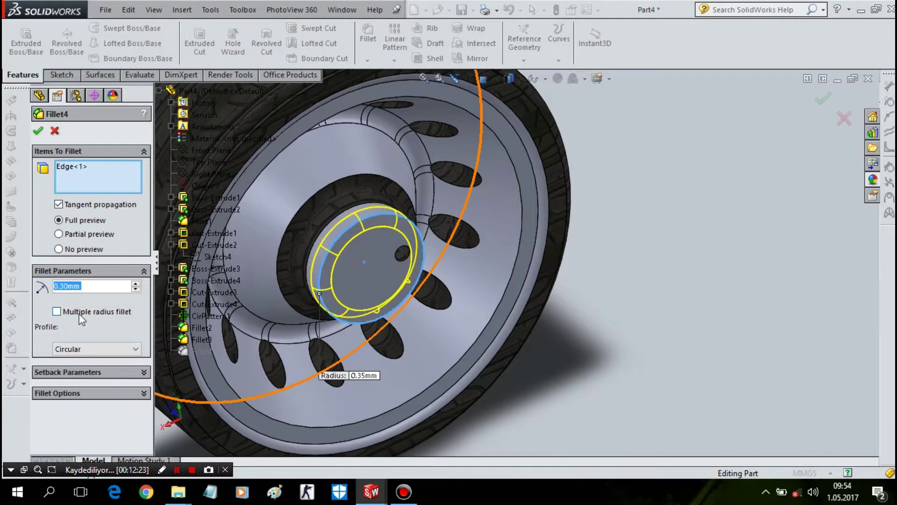
right_click(777, 273)
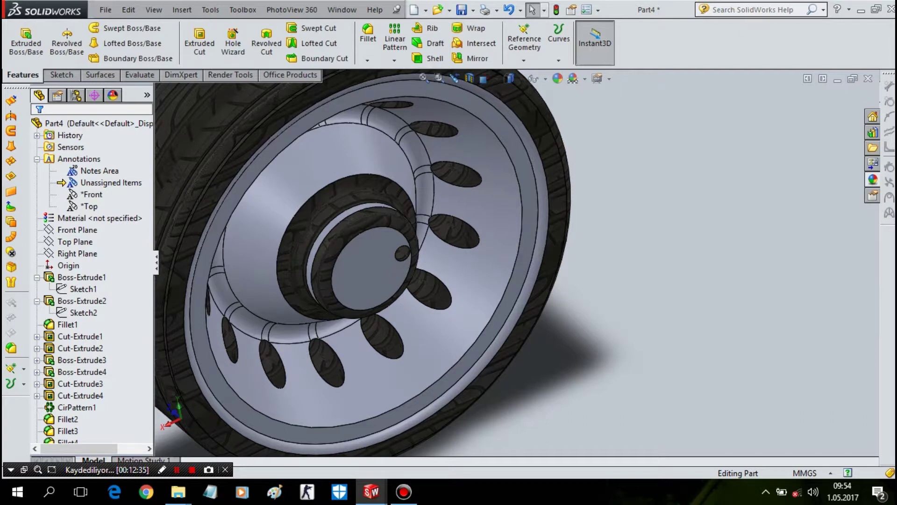
- Start a Chamfer feature with a 0,05 mm distance at 45°
click(724, 219)
click(349, 88)
click(368, 61)
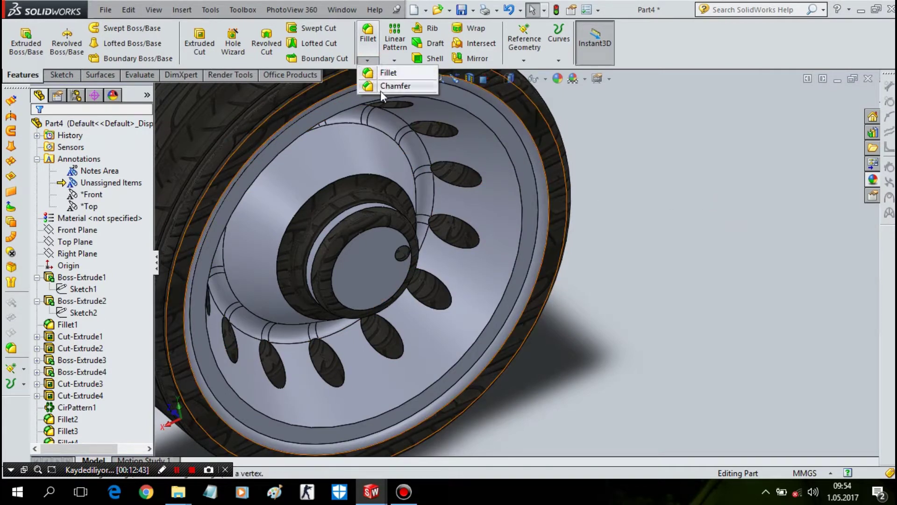
click(380, 88)
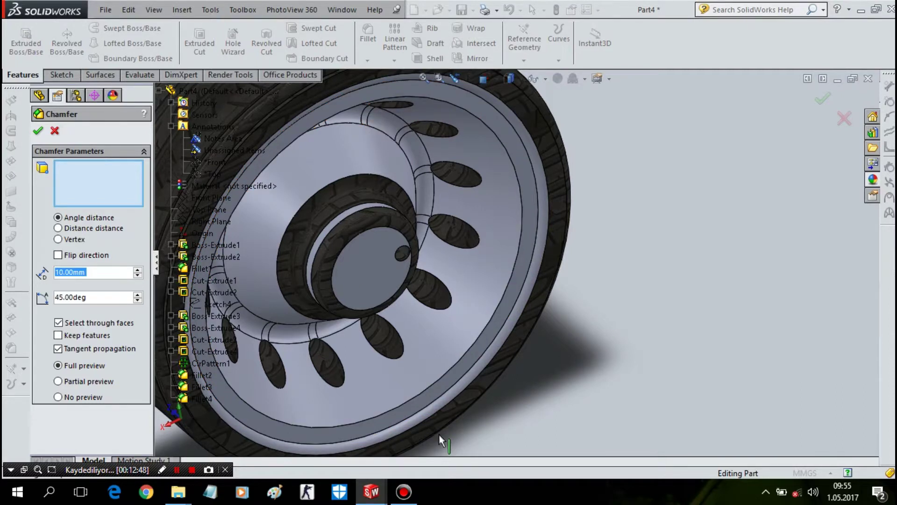
text(0,05)
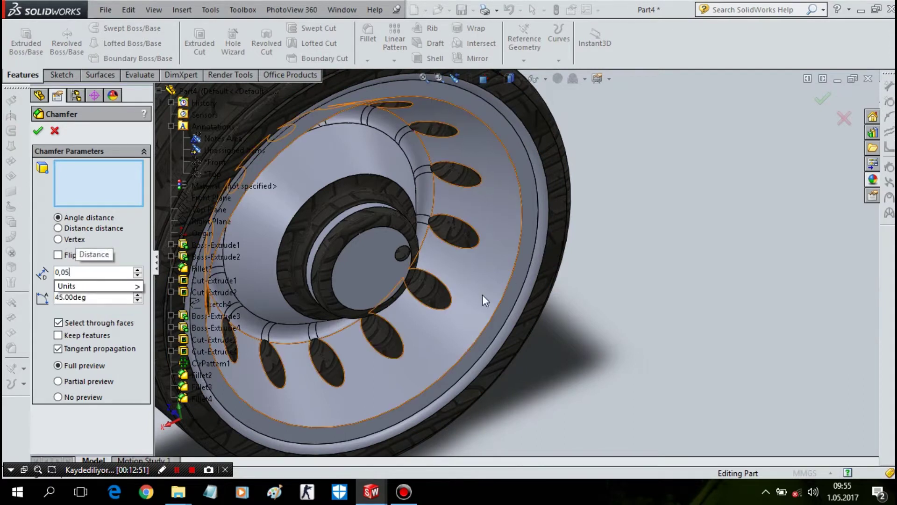
- Apply the 0.05 mm chamfer to the small hub hole's edge
scroll(411, 239, down, 2)
scroll(403, 253, down, 2)
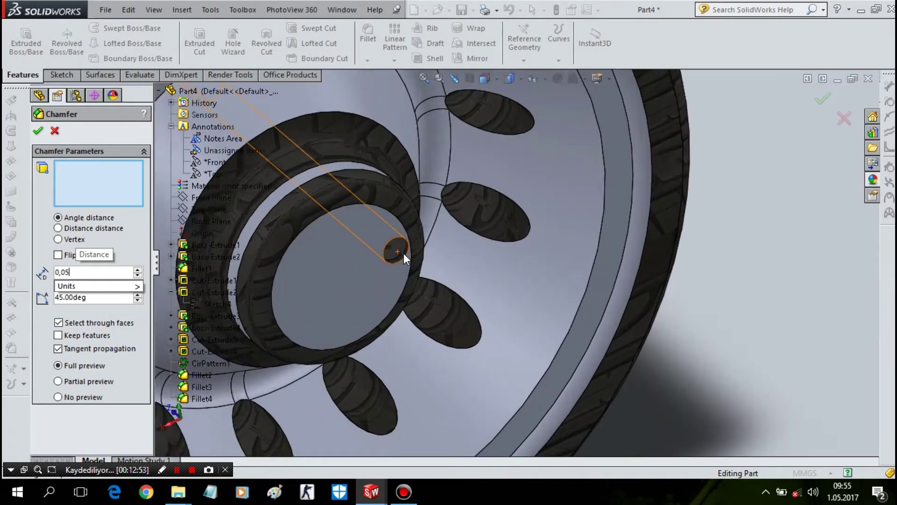
scroll(413, 260, down, 2)
click(415, 262)
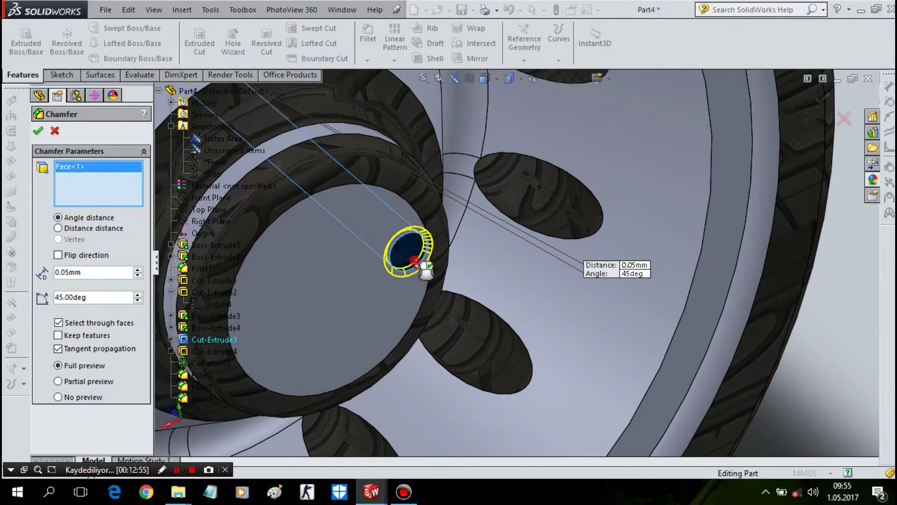
click(415, 262)
click(420, 262)
key(Return)
scroll(493, 288, up, 1)
- Reopen the hub face's Fillet4 feature for editing
scroll(494, 276, up, 3)
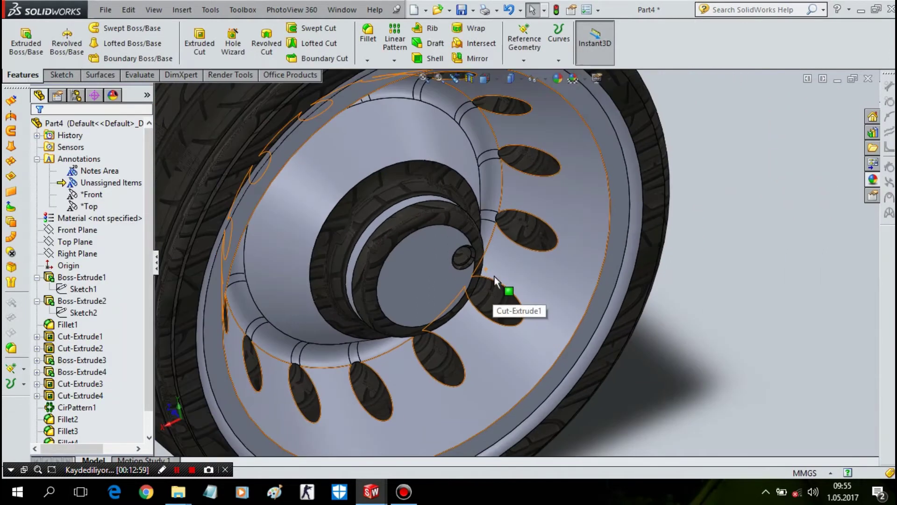
scroll(554, 309, up, 3)
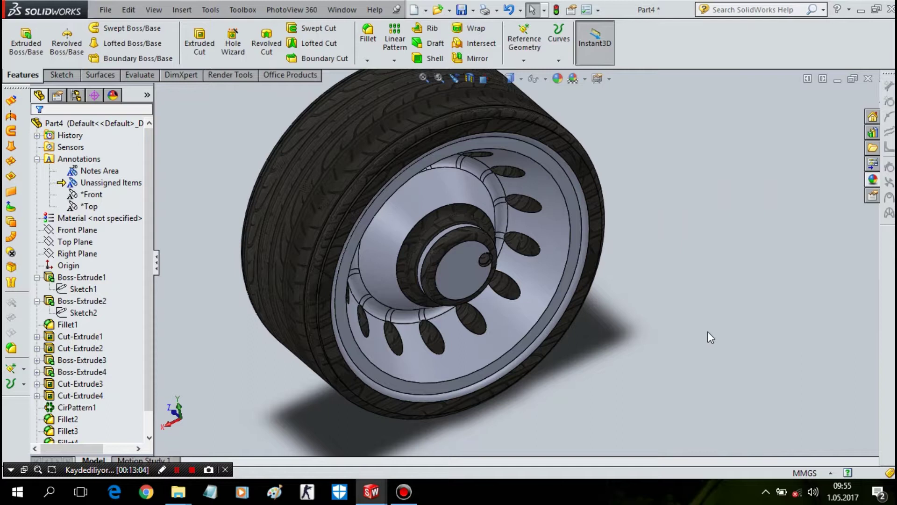
scroll(469, 244, down, 2)
scroll(468, 243, down, 2)
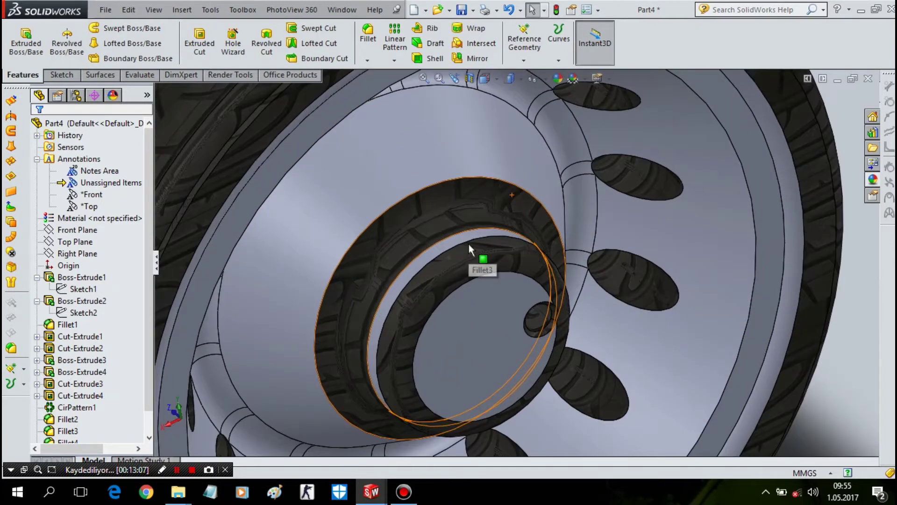
click(481, 253)
right_click(481, 253)
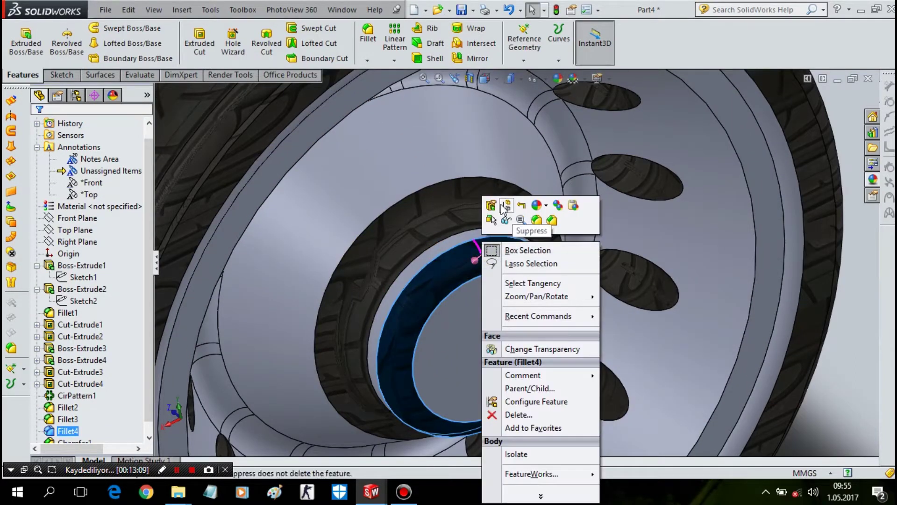
click(487, 214)
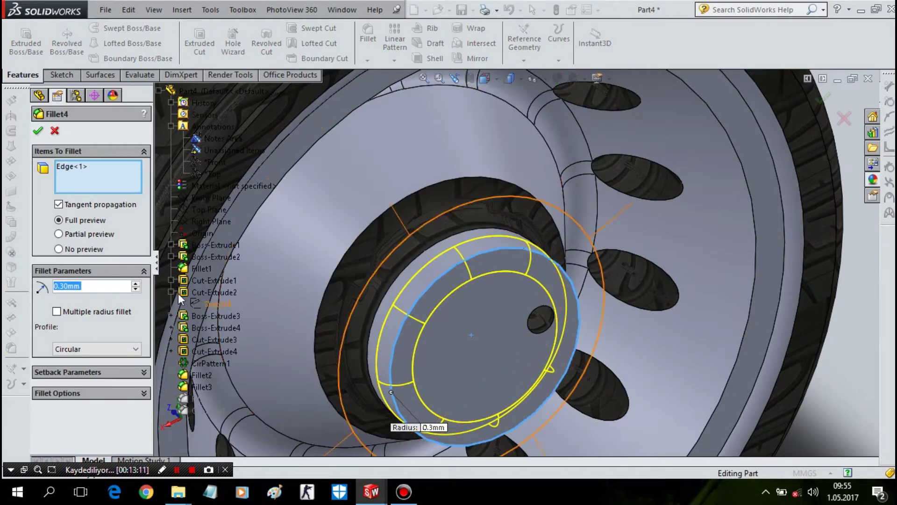
- Change the Fillet4 radius to 0,1 mm and apply the edit
text(0.03)
key(Return)
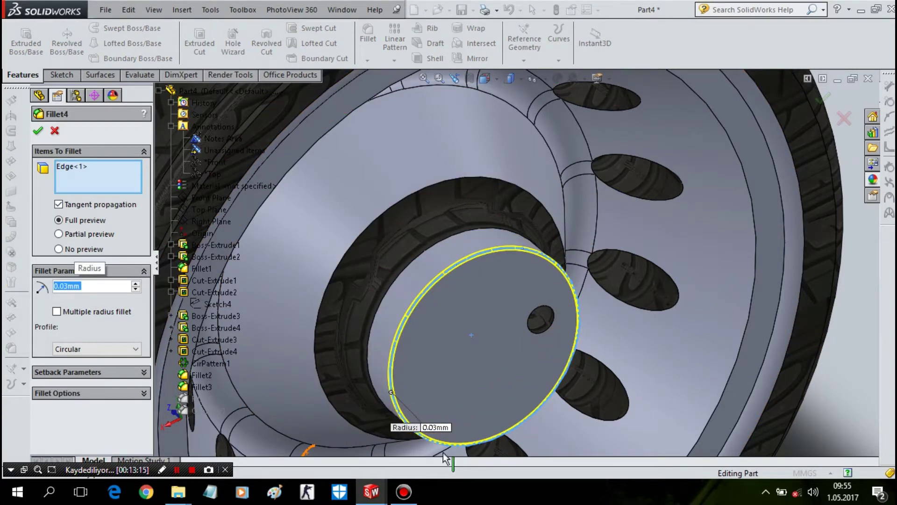
key(BackSpace)
text(0)
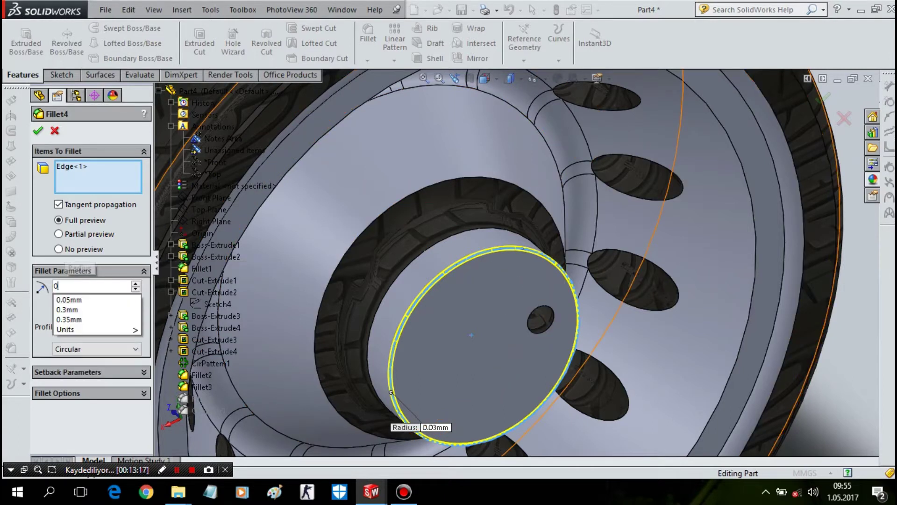
text(.2)
key(Return)
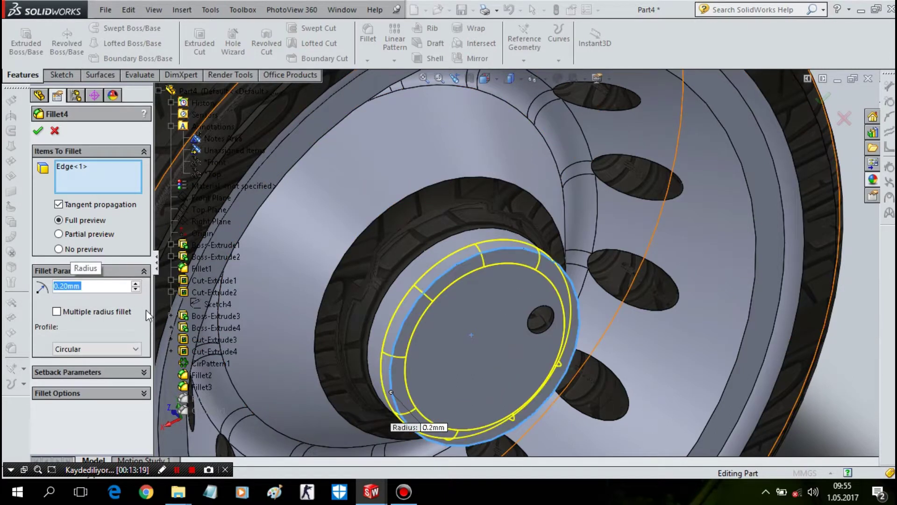
text(0,1)
key(Return)
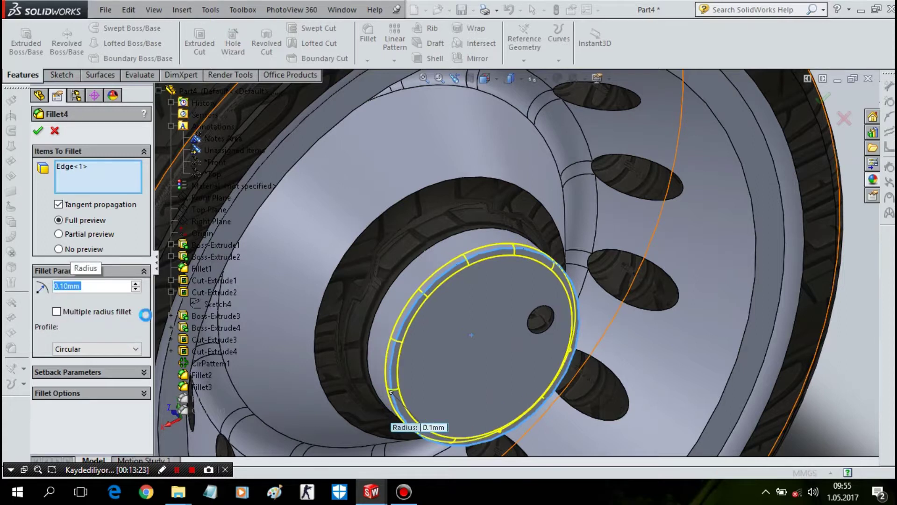
key(Return)
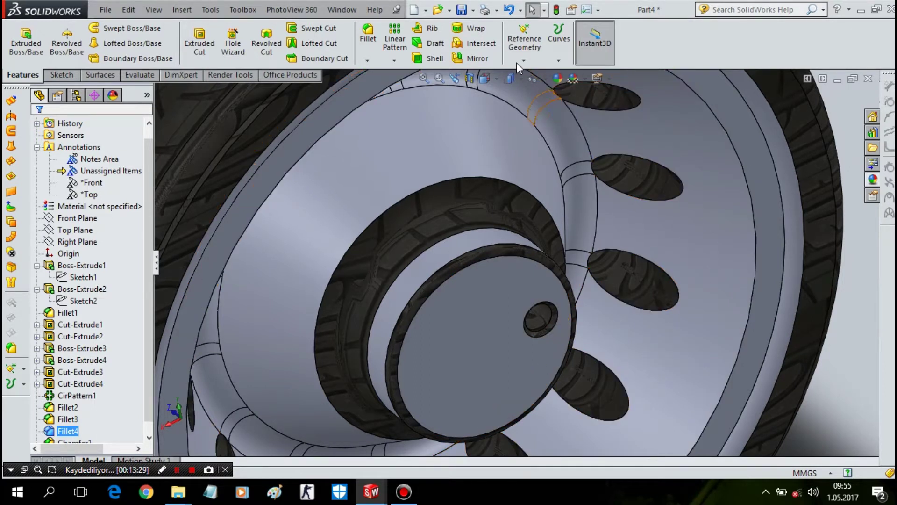
click(394, 60)
click(418, 87)
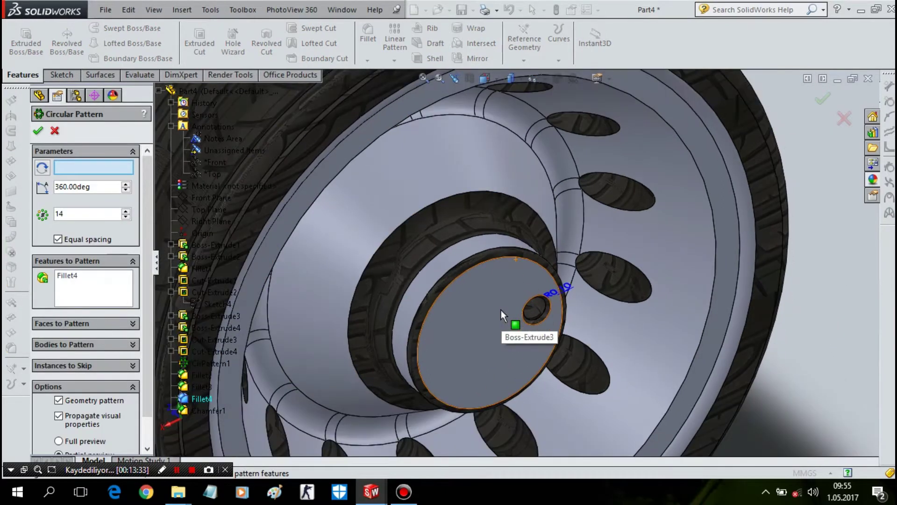
scroll(501, 310, up, 2)
scroll(516, 338, up, 2)
click(455, 277)
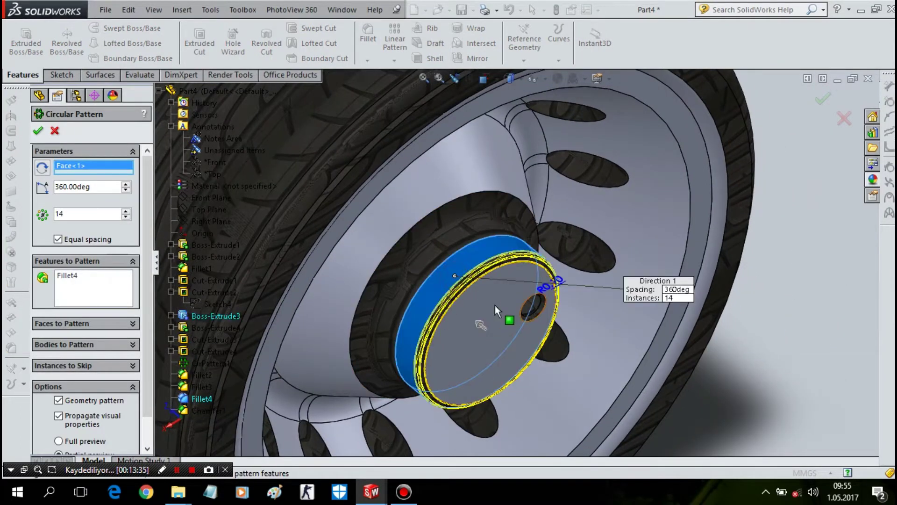
click(466, 267)
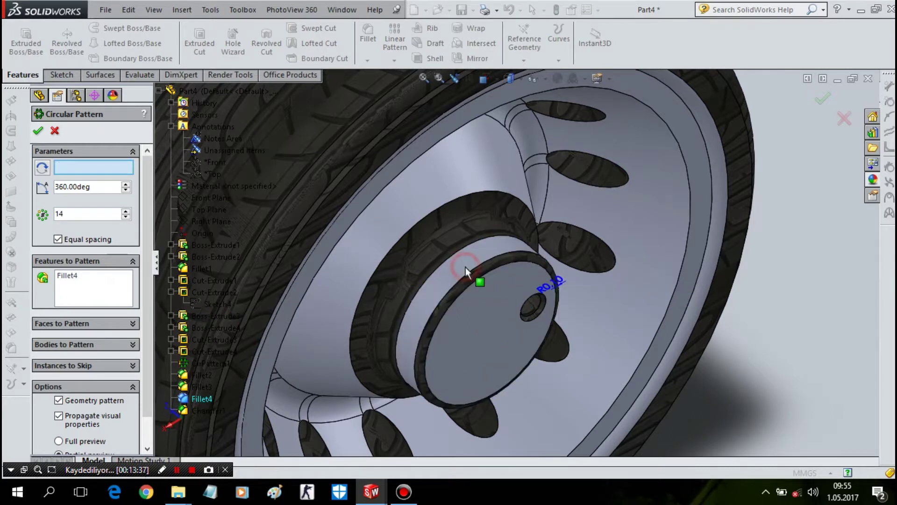
click(89, 275)
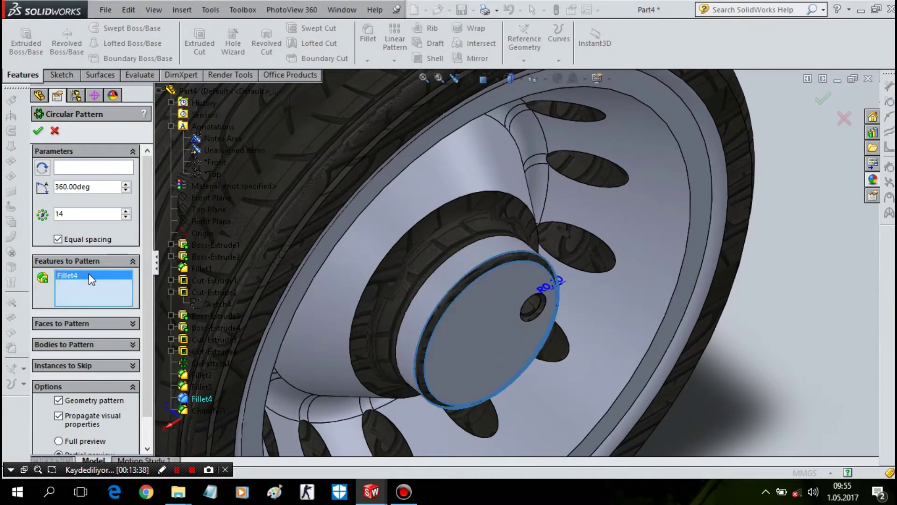
key(Delete)
click(440, 279)
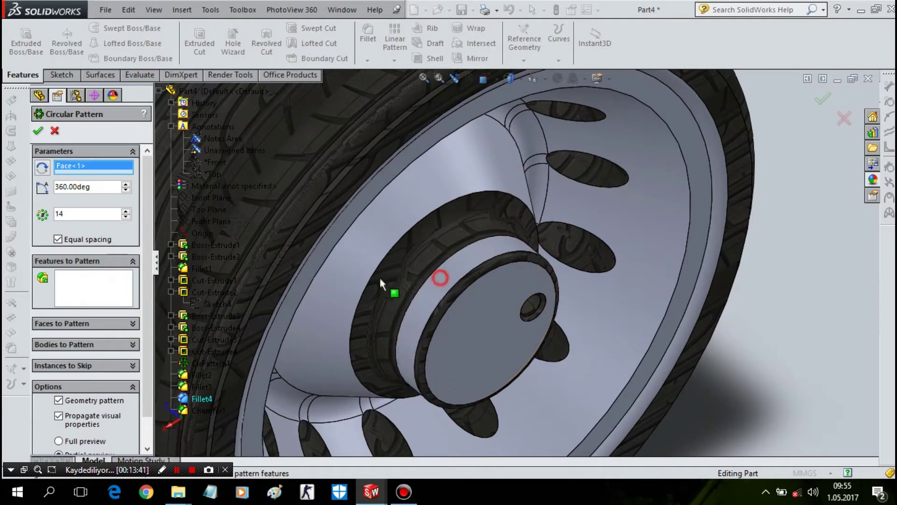
click(534, 306)
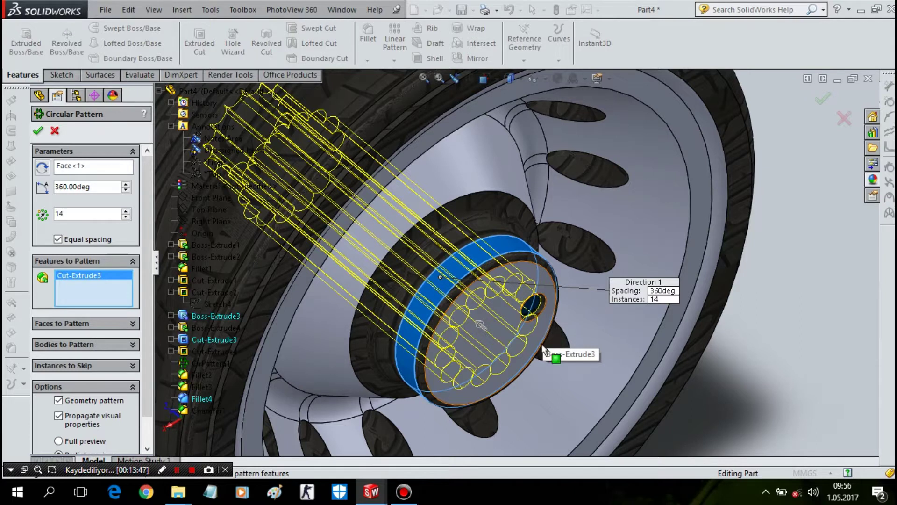
double_click(100, 213)
text(7)
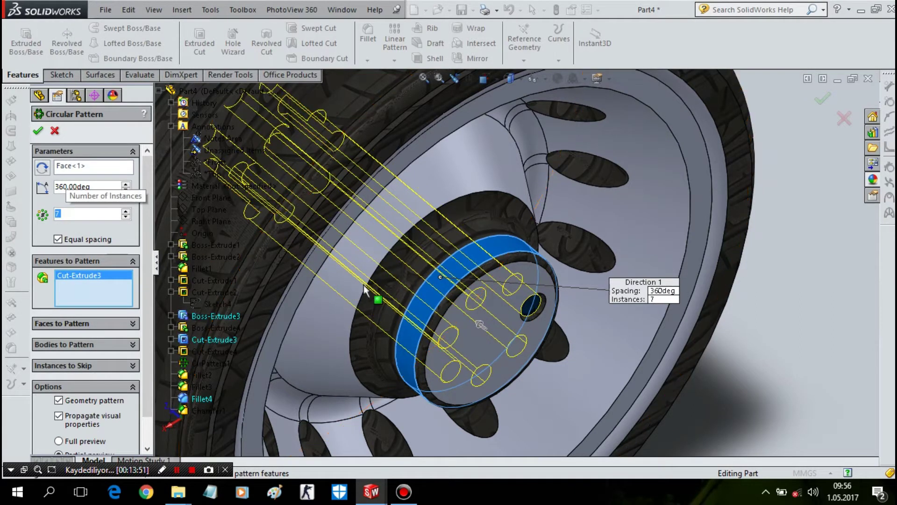
key(Escape)
middle_drag(519, 344, 500, 316)
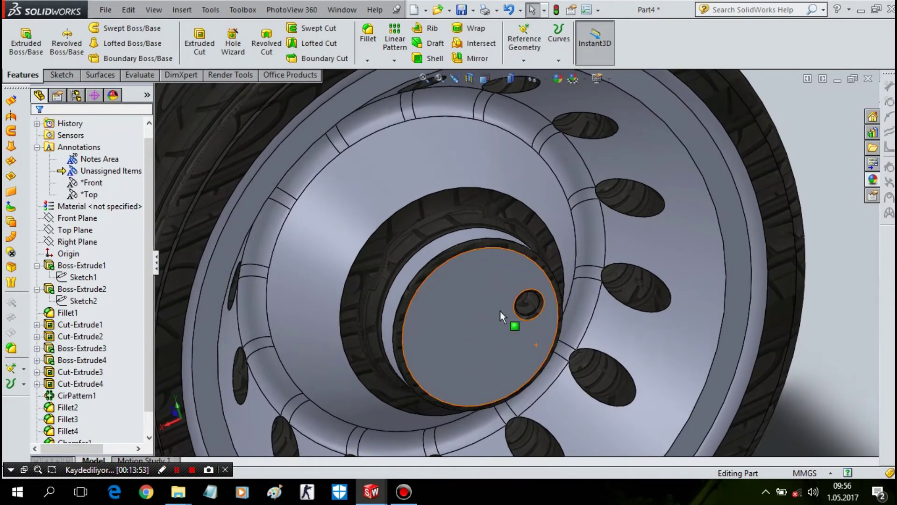
- Start a circular pattern using a hub cylindrical face as its axis
click(393, 61)
click(402, 87)
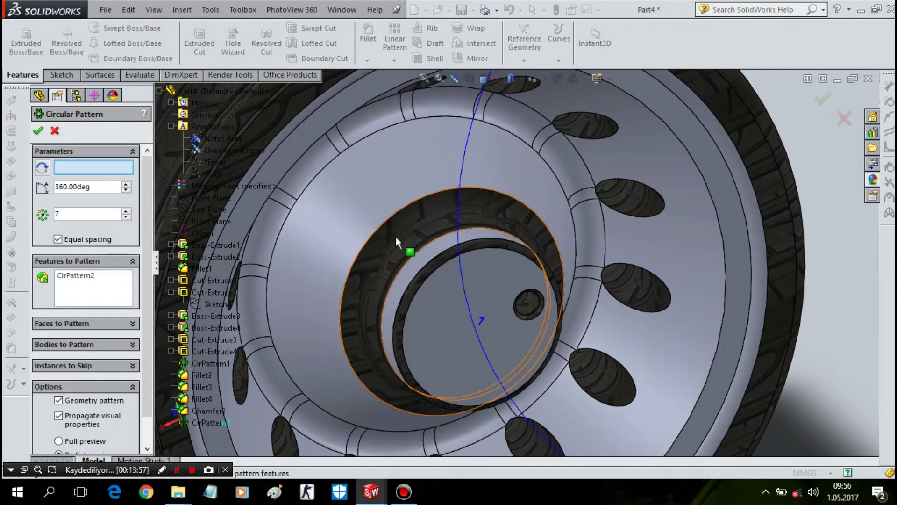
mouse_move(407, 290)
middle_down()
mouse_move(444, 284)
mouse_move(458, 324)
middle_up()
click(431, 260)
mouse_move(498, 290)
middle_down()
mouse_move(523, 266)
mouse_move(510, 258)
mouse_move(515, 269)
middle_up()
scroll(528, 264, down, 5)
scroll(529, 260, up, 5)
click(509, 258)
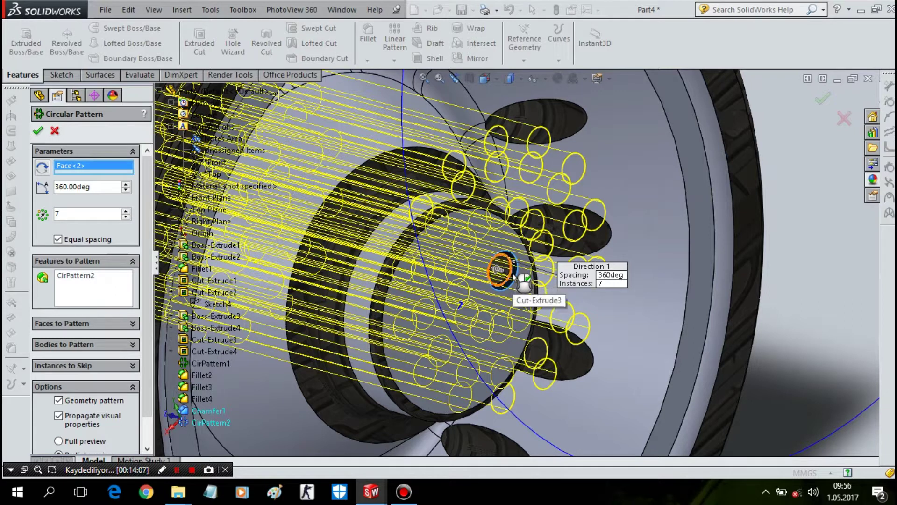
click(83, 288)
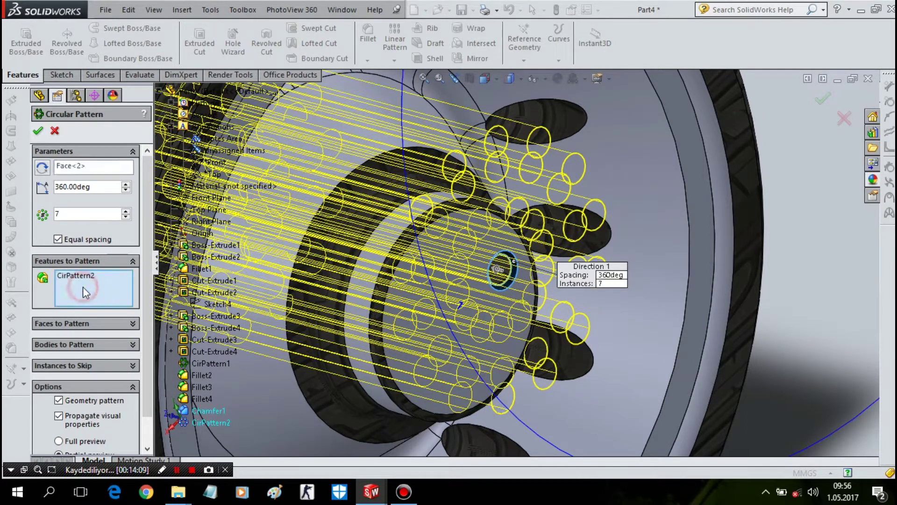
key(ctrl+1)
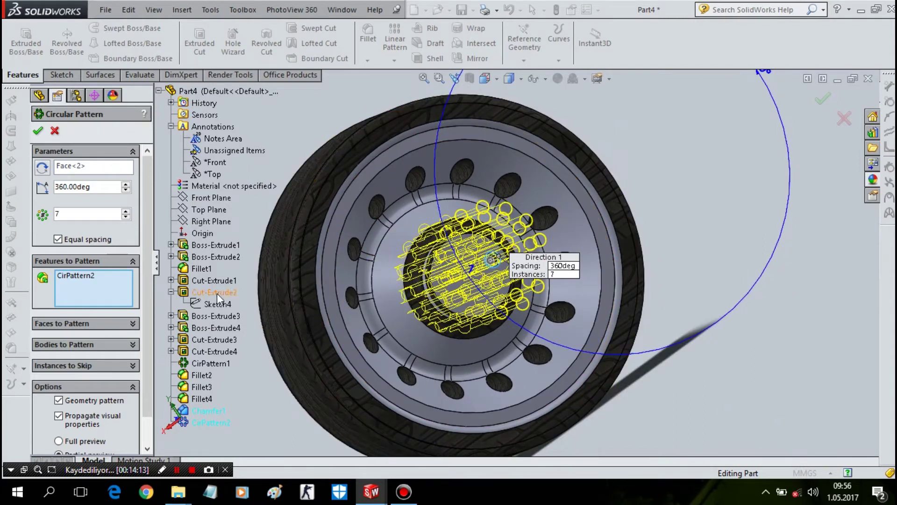
- Replace CirPattern2 in the features to pattern with the hub hole chamfer and cut
click(92, 276)
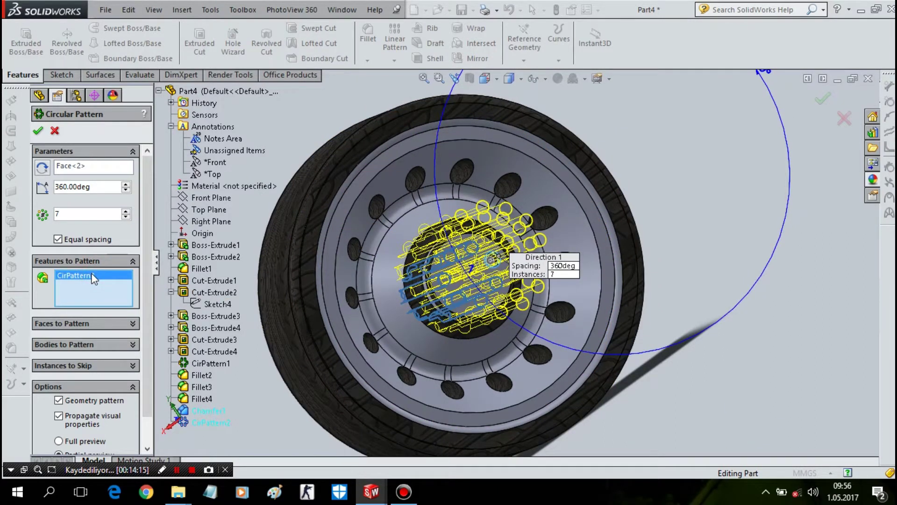
key(Delete)
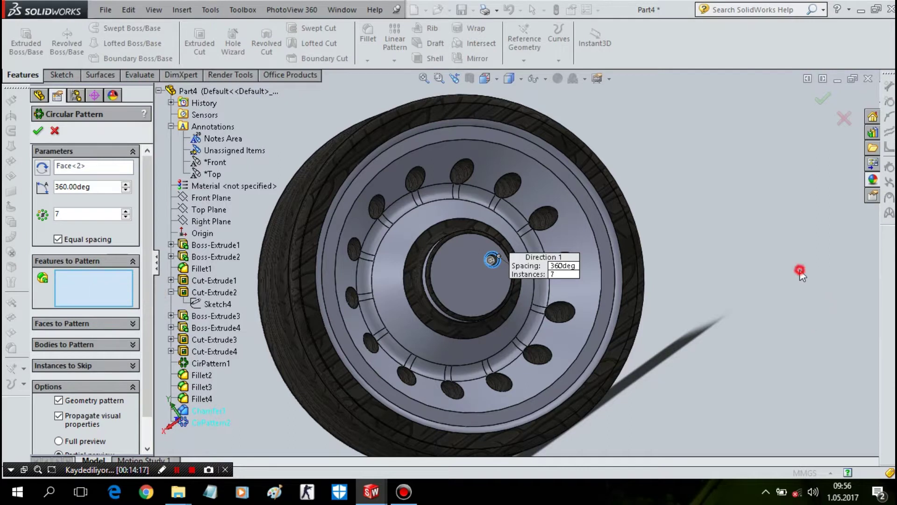
middle_drag(801, 270, 805, 314)
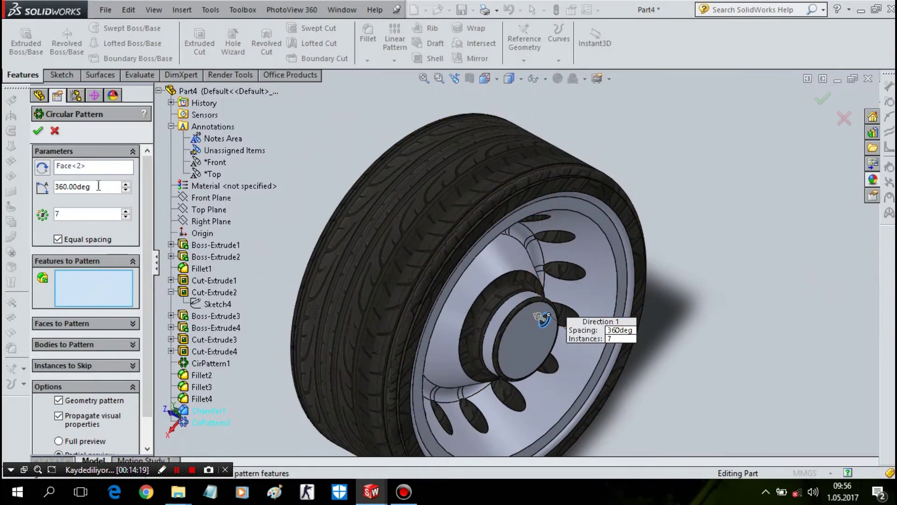
scroll(403, 308, down, 3)
scroll(408, 272, down, 3)
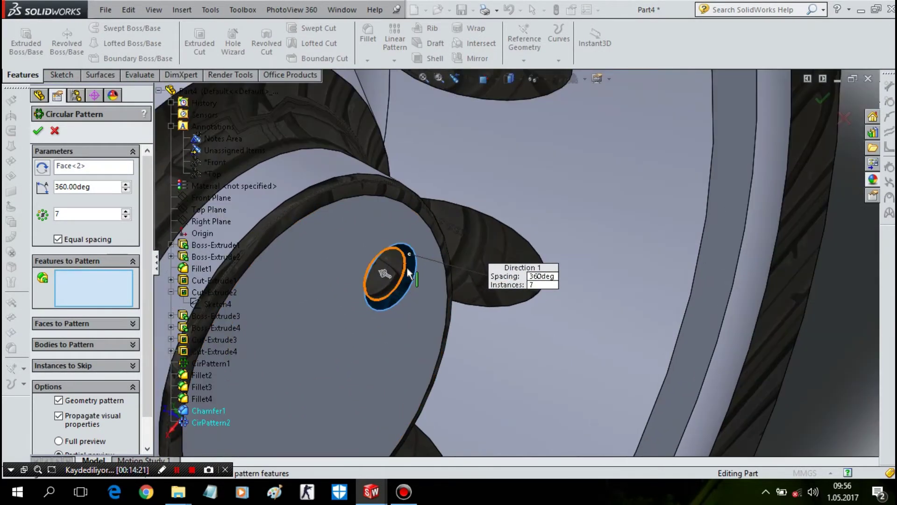
click(405, 282)
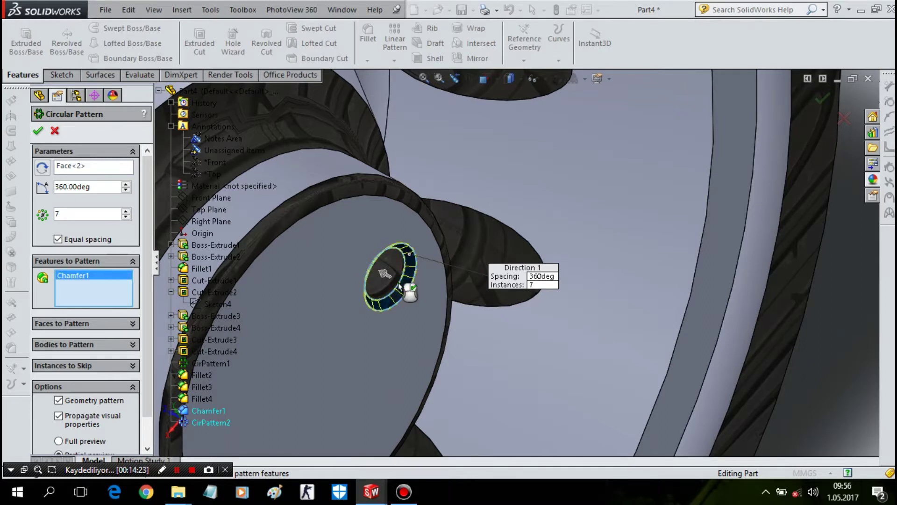
click(396, 281)
- Remove the hole cut and chamfer from the pattern, then box-select the hub hole features
scroll(396, 280, up, 1)
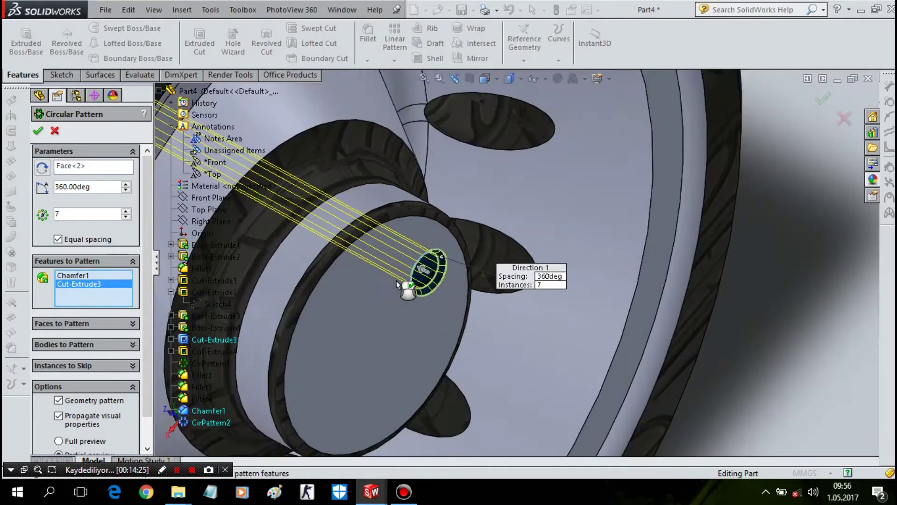
scroll(354, 285, up, 2)
scroll(355, 285, up, 1)
scroll(448, 281, down, 3)
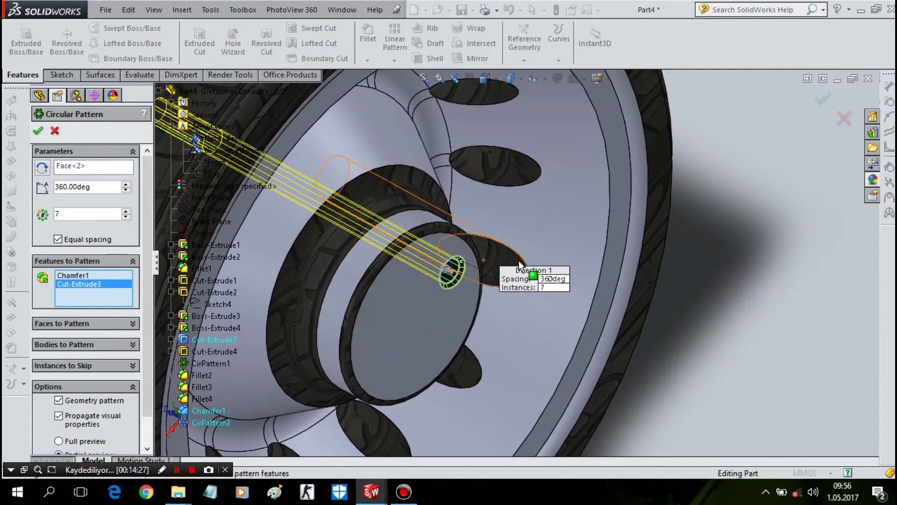
scroll(464, 260, down, 1)
click(456, 276)
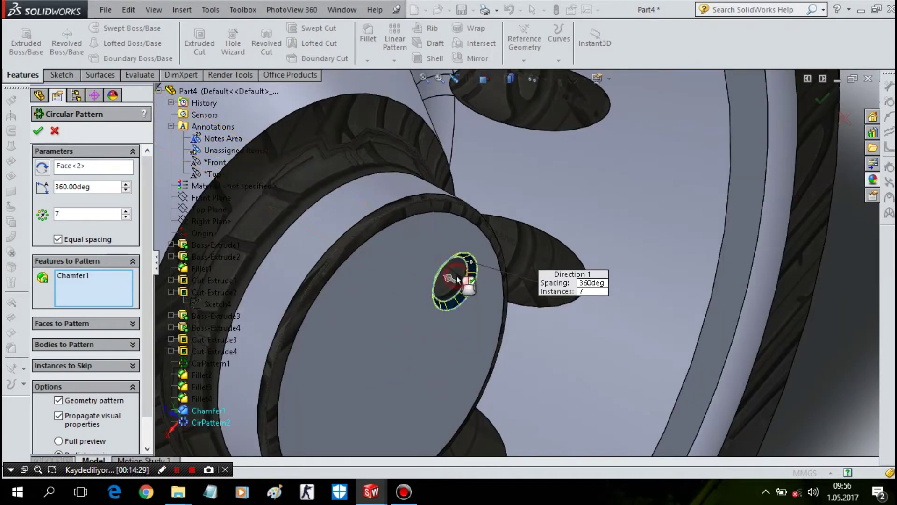
click(456, 278)
drag(453, 280, 408, 364)
- Abandon the previous pattern and start a new circular pattern, trying hub faces as the axis
click(38, 131)
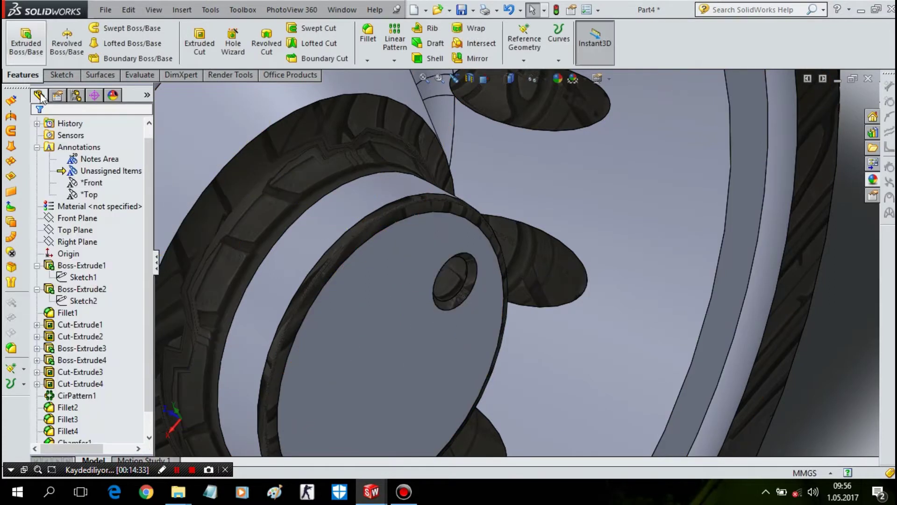
click(392, 61)
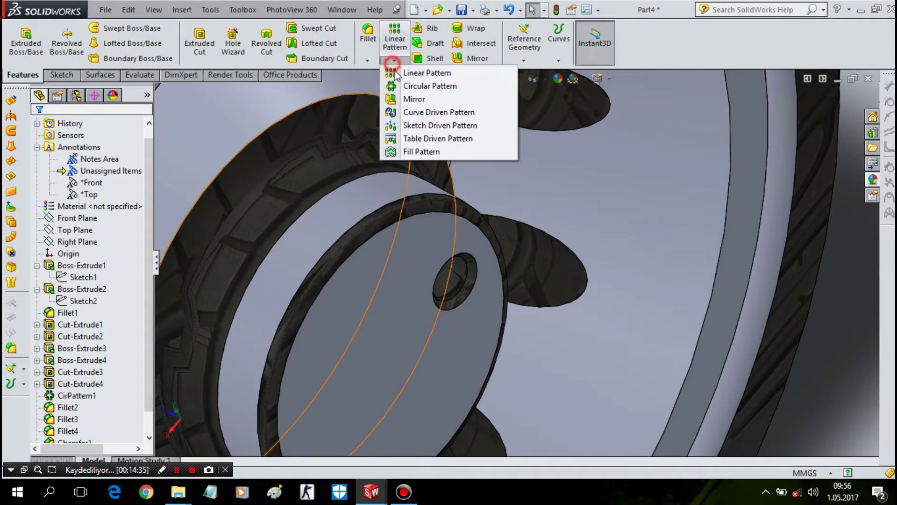
click(429, 86)
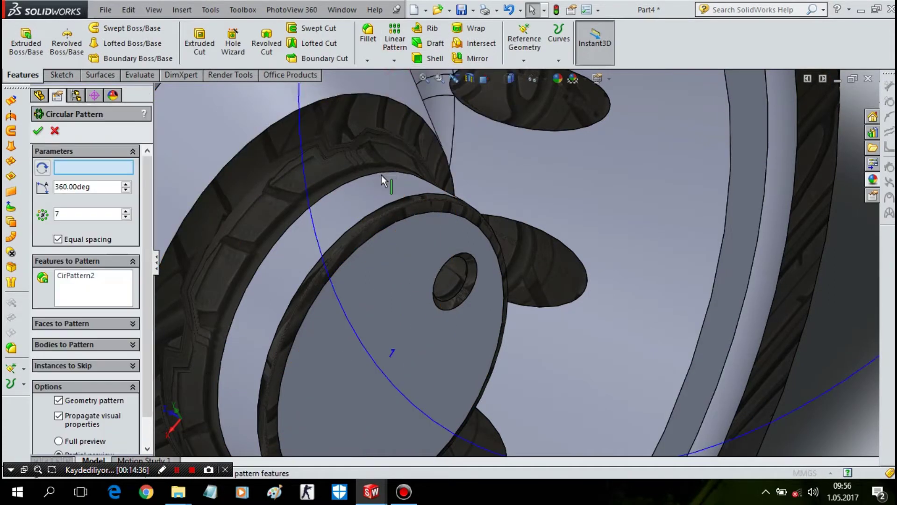
click(353, 207)
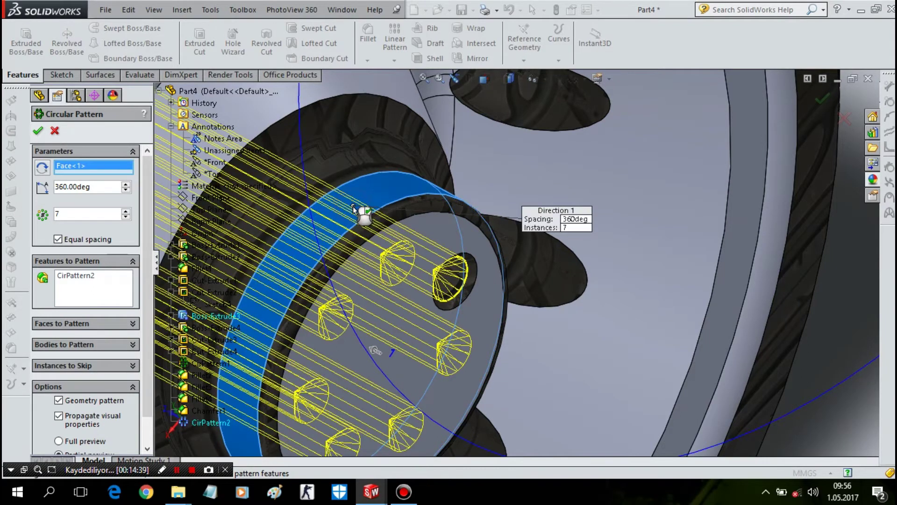
scroll(405, 251, up, 2)
middle_drag(406, 276, 477, 280)
scroll(480, 279, down, 3)
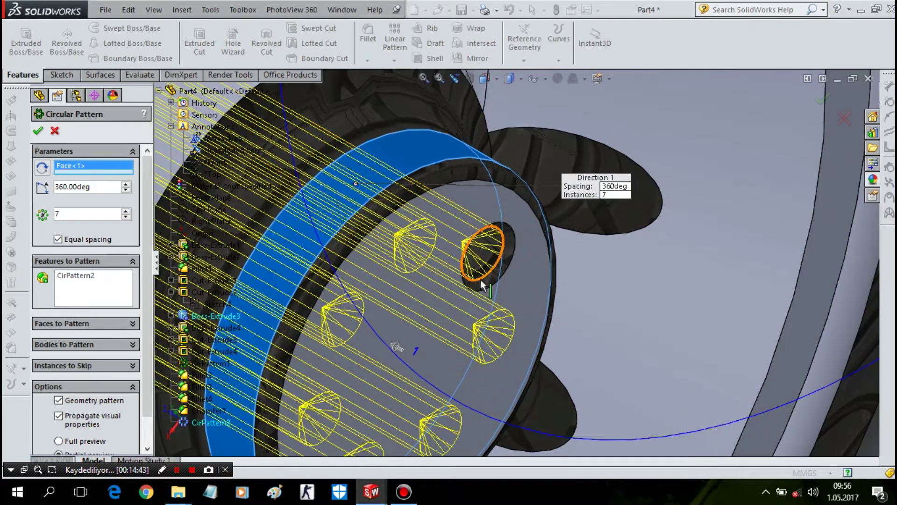
click(482, 285)
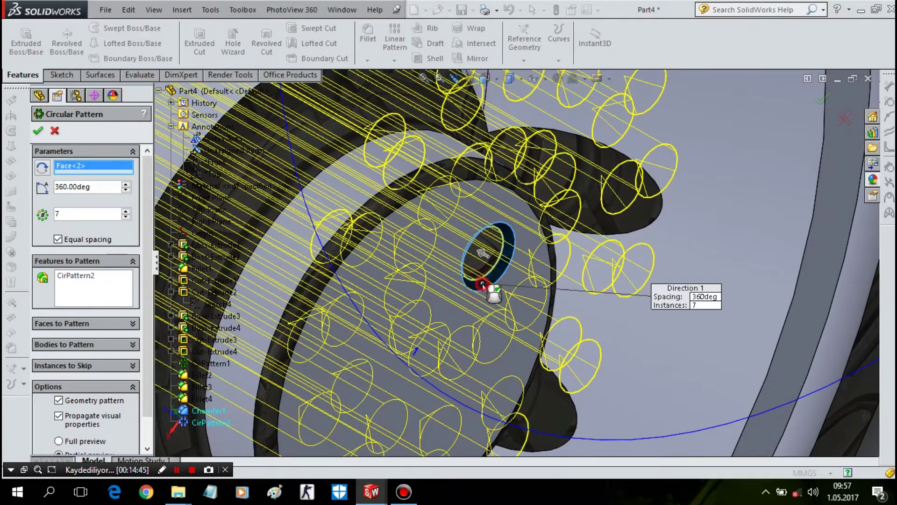
click(482, 284)
- Set the hub cylinder face as the rotation axis, then cancel that circular pattern
scroll(488, 269, up, 2)
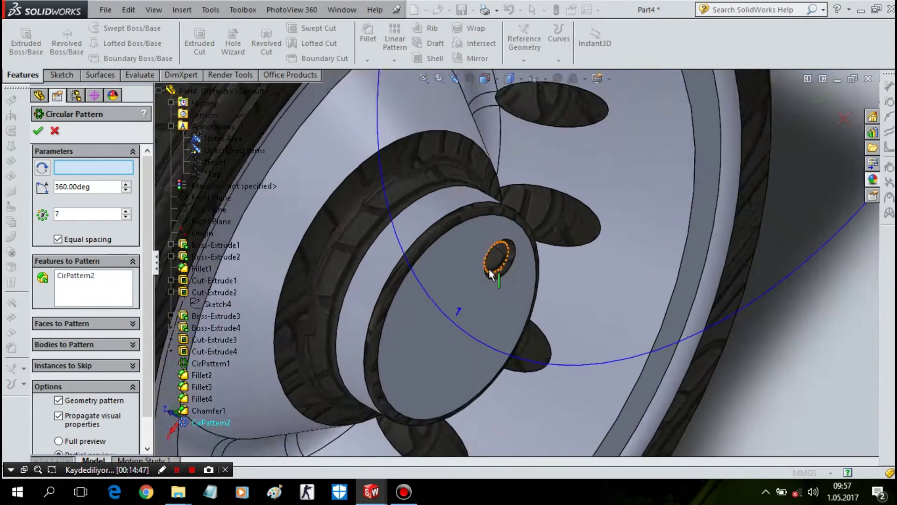
scroll(488, 271, up, 2)
scroll(476, 227, up, 3)
scroll(465, 163, up, 2)
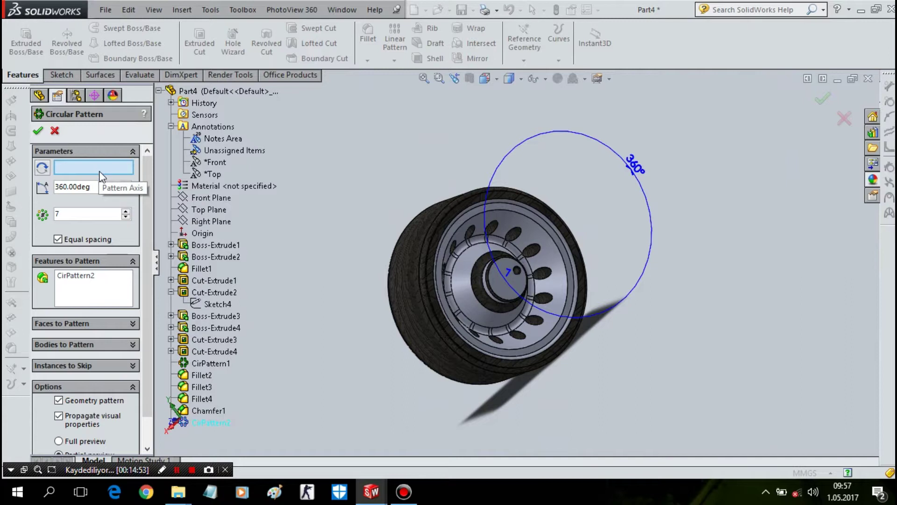
scroll(491, 280, down, 2)
scroll(449, 281, down, 3)
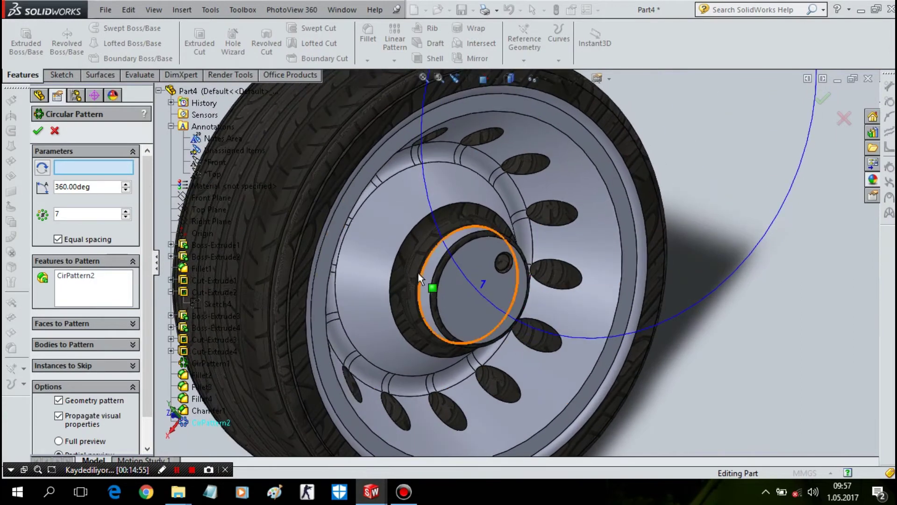
click(439, 267)
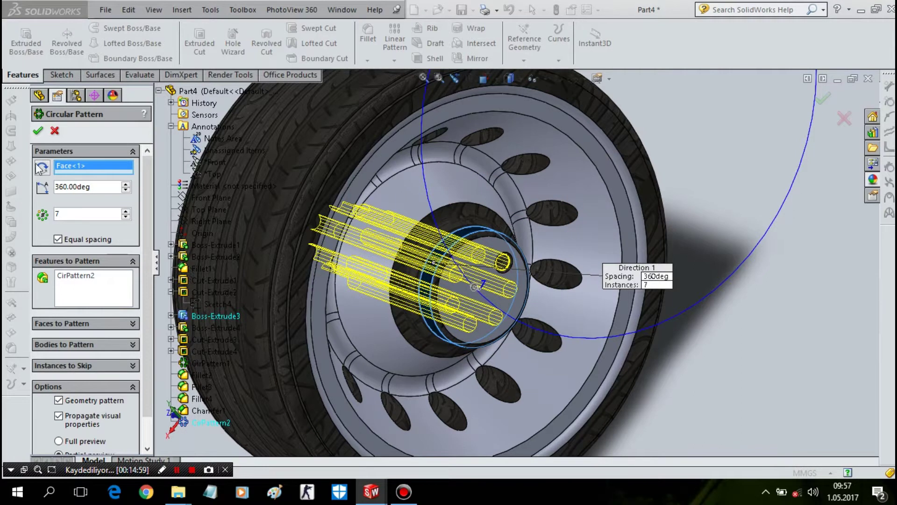
click(39, 132)
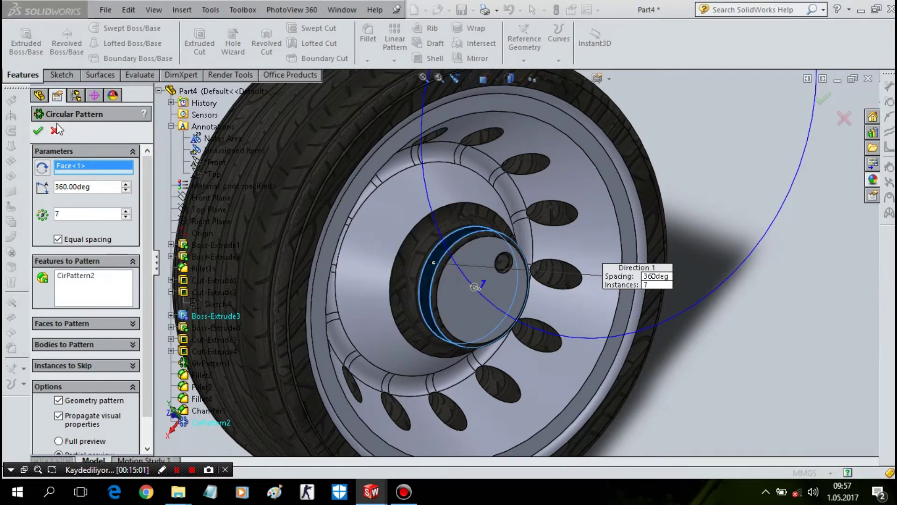
click(56, 131)
- Start another circular pattern on the hub axis containing only Chamfer1
click(399, 61)
click(423, 86)
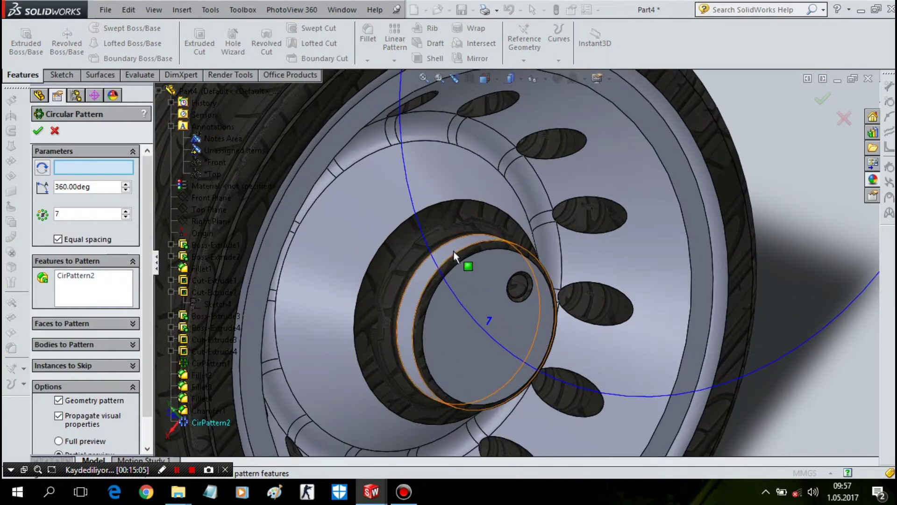
middle_drag(454, 250, 472, 254)
click(469, 248)
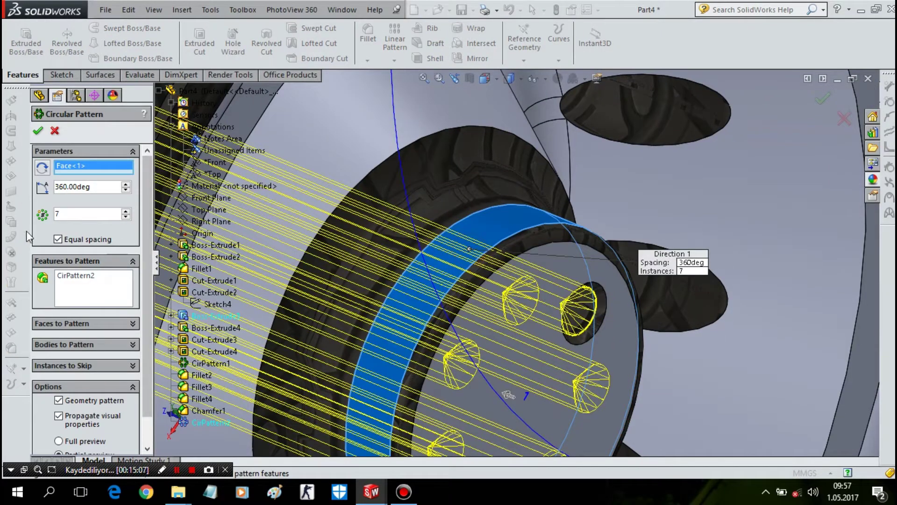
click(88, 277)
key(Delete)
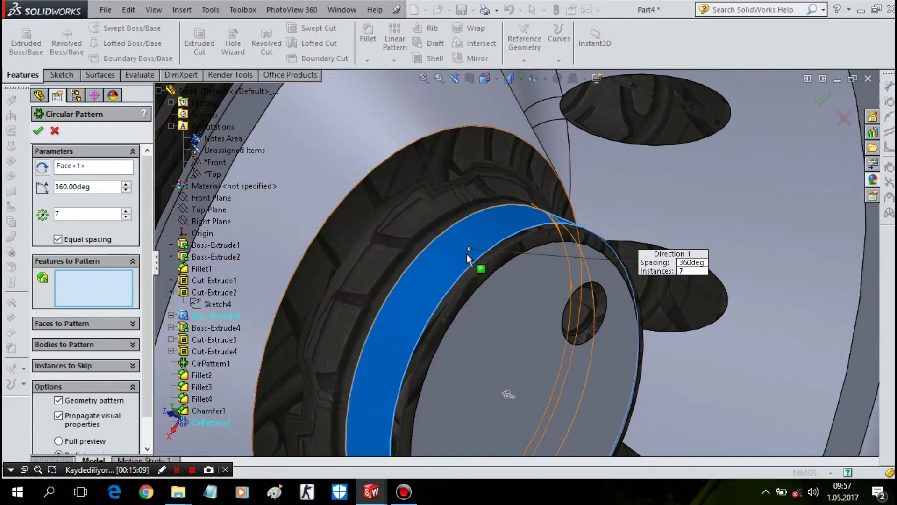
scroll(478, 345, down, 5)
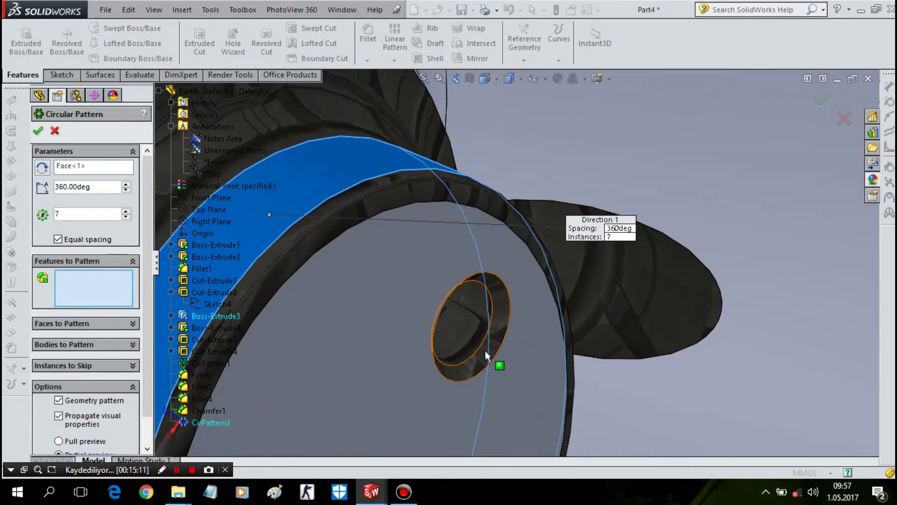
click(488, 354)
- Inspect the hub from the back view, then cancel the chamfer-only circular pattern
scroll(491, 355, up, 5)
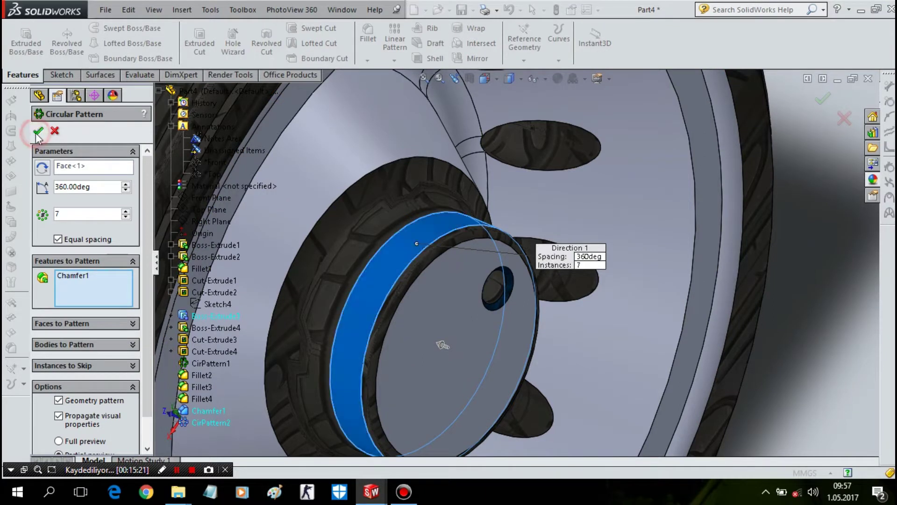
scroll(814, 341, up, 3)
key(ctrl+7)
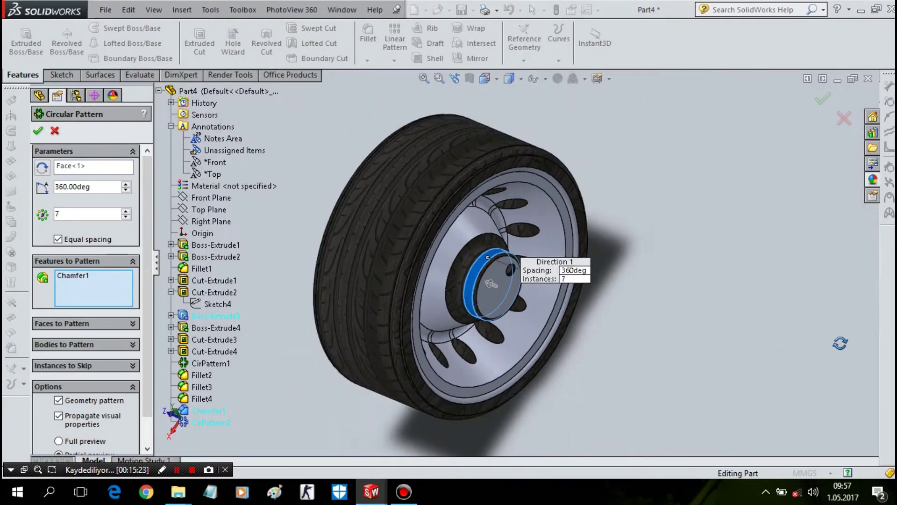
mouse_move(673, 309)
middle_down()
mouse_move(681, 381)
mouse_move(715, 384)
mouse_move(716, 333)
mouse_move(669, 328)
mouse_move(580, 327)
mouse_move(531, 377)
mouse_move(581, 376)
middle_up()
scroll(501, 254, down, 2)
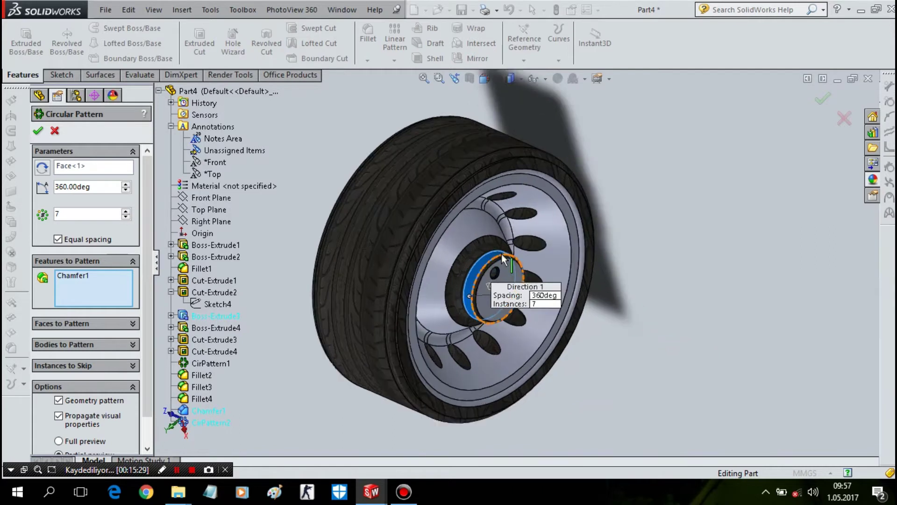
scroll(501, 254, down, 3)
scroll(514, 274, down, 3)
scroll(487, 295, down, 2)
scroll(518, 294, down, 2)
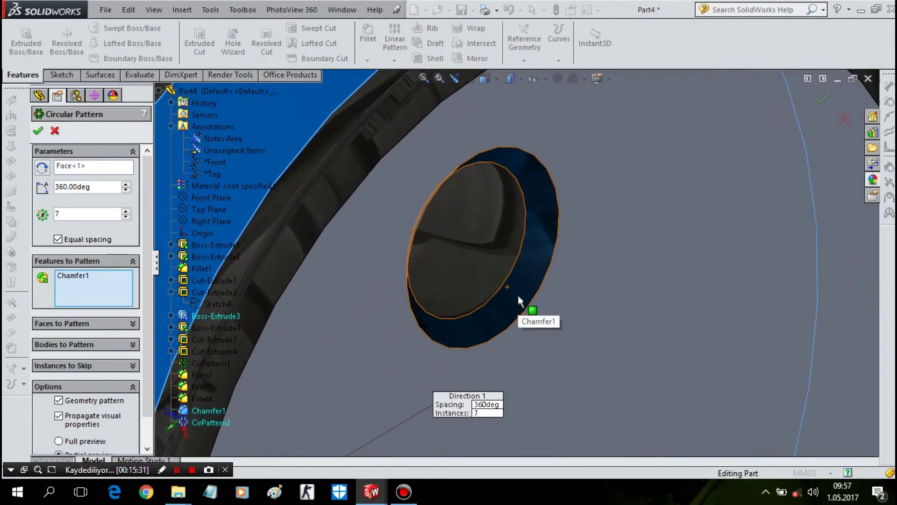
scroll(518, 294, up, 3)
scroll(515, 273, up, 1)
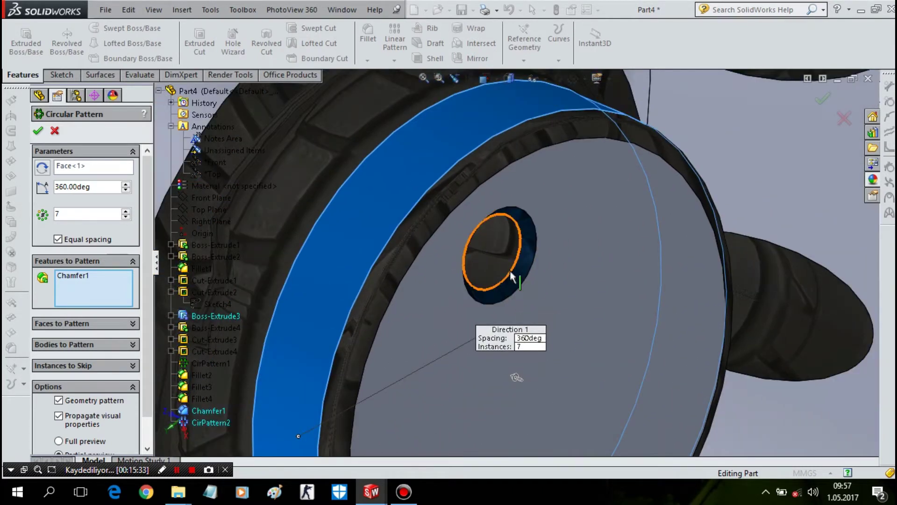
scroll(537, 234, up, 2)
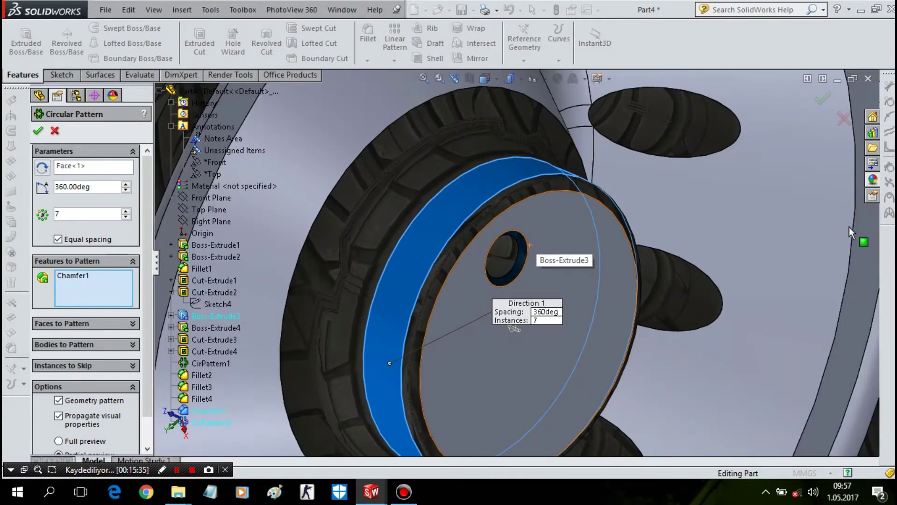
scroll(820, 239, up, 3)
scroll(820, 240, up, 2)
scroll(766, 265, up, 1)
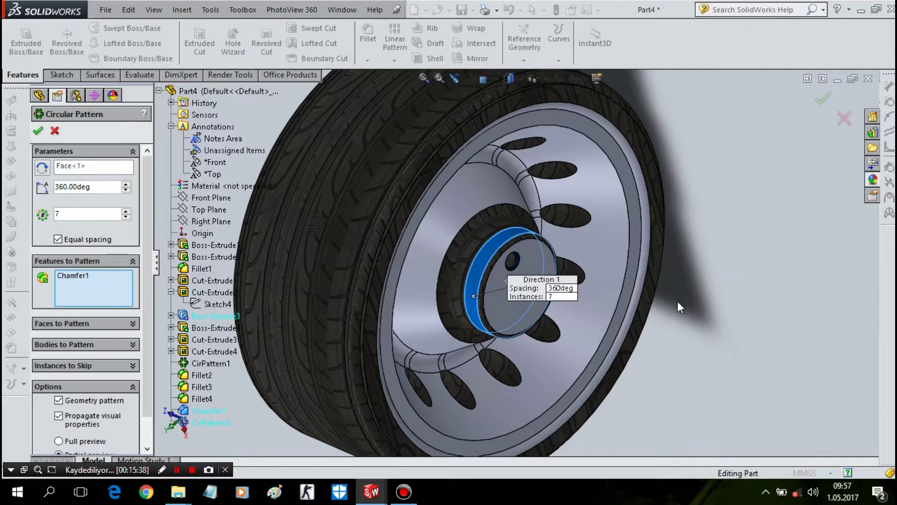
key(Return)
scroll(383, 155, down, 2)
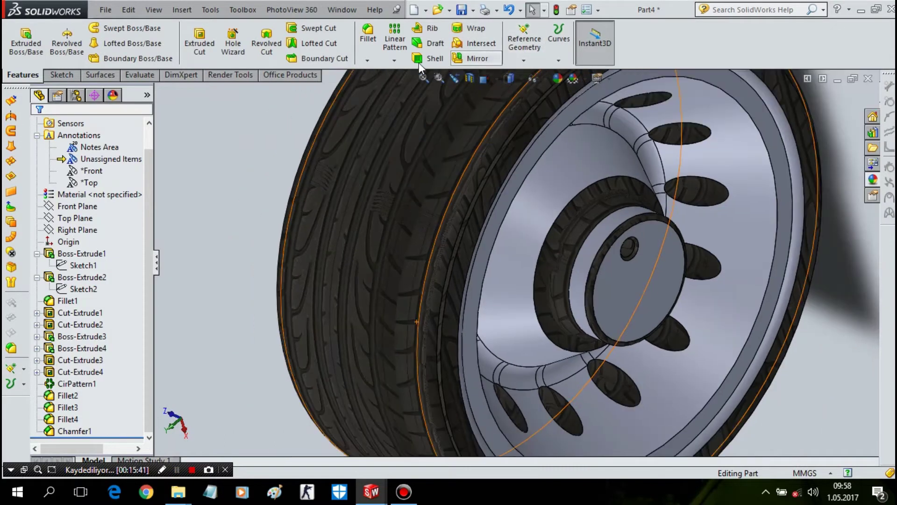
- Pattern Cut-Extrude3 and Chamfer1 seven times over 360° around the hub face axis
click(397, 63)
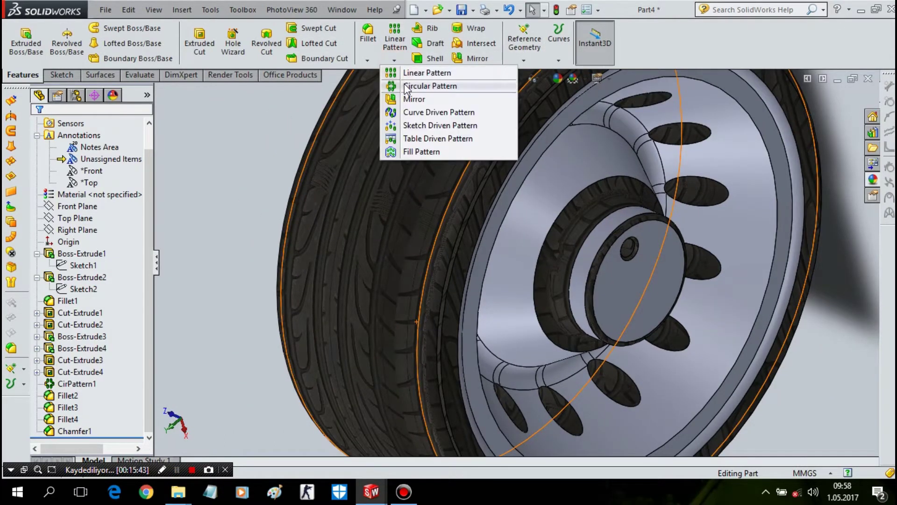
click(435, 88)
scroll(643, 263, down, 1)
scroll(644, 264, down, 1)
scroll(569, 260, down, 2)
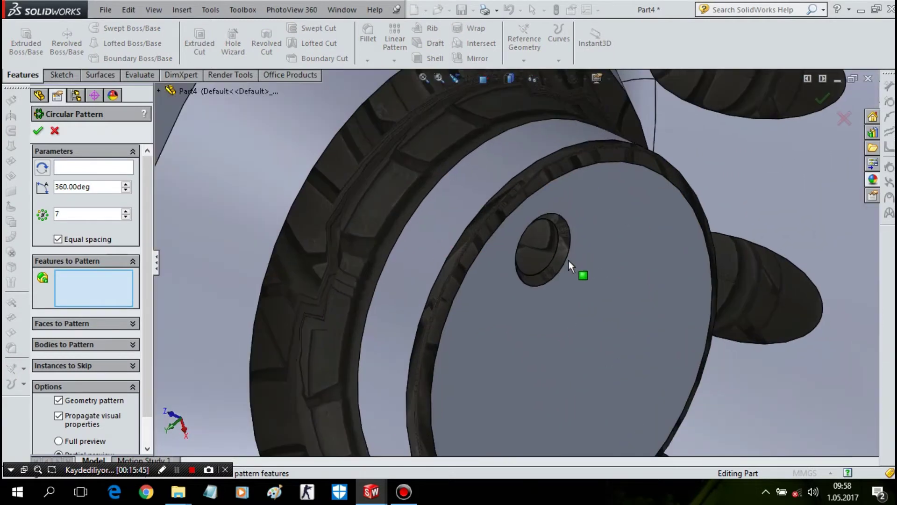
click(524, 257)
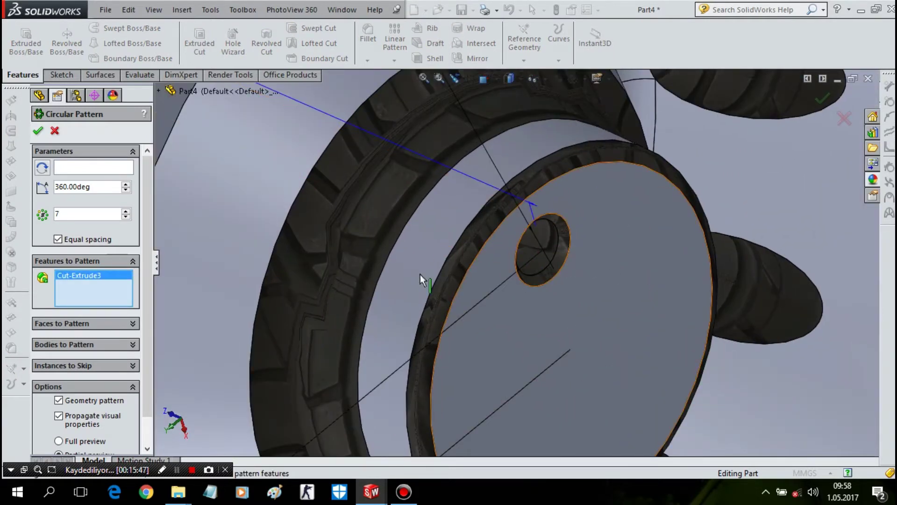
click(559, 265)
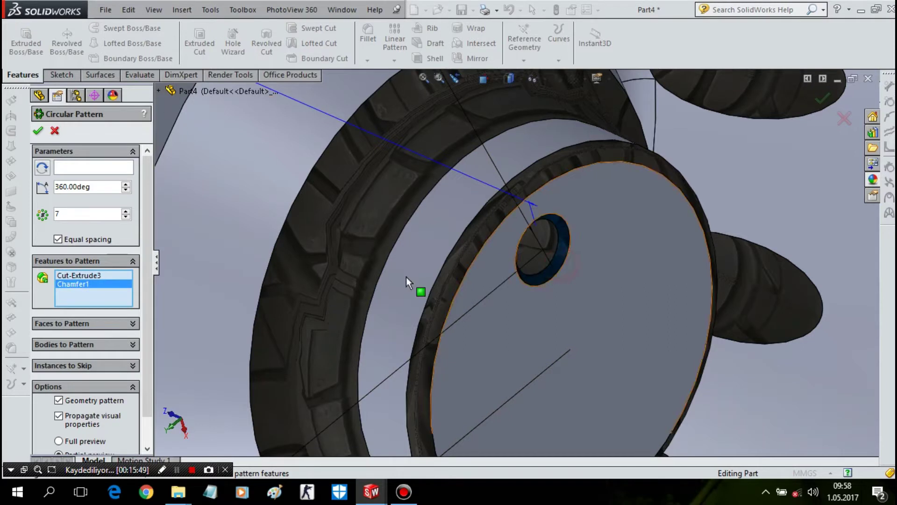
click(98, 169)
scroll(490, 209, up, 3)
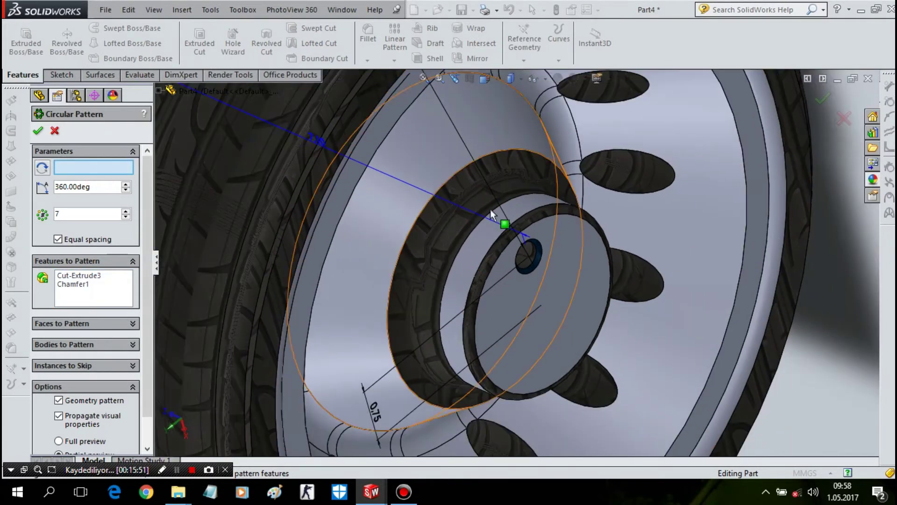
click(487, 237)
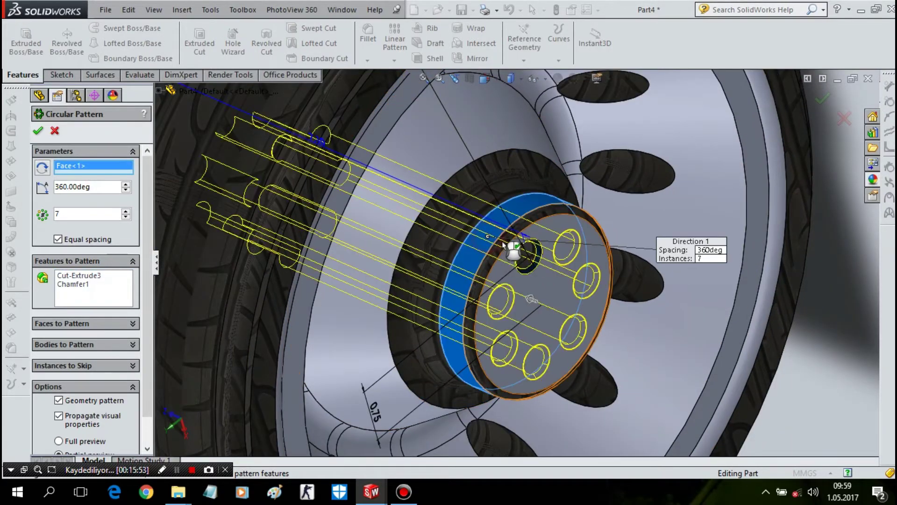
right_click(495, 243)
scroll(503, 240, up, 5)
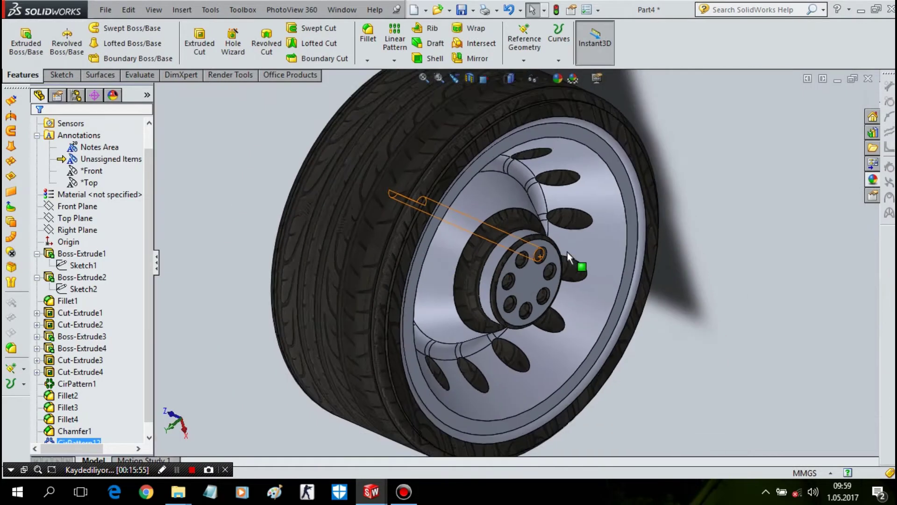
mouse_move(567, 251)
middle_down()
mouse_move(492, 309)
mouse_move(512, 288)
middle_up()
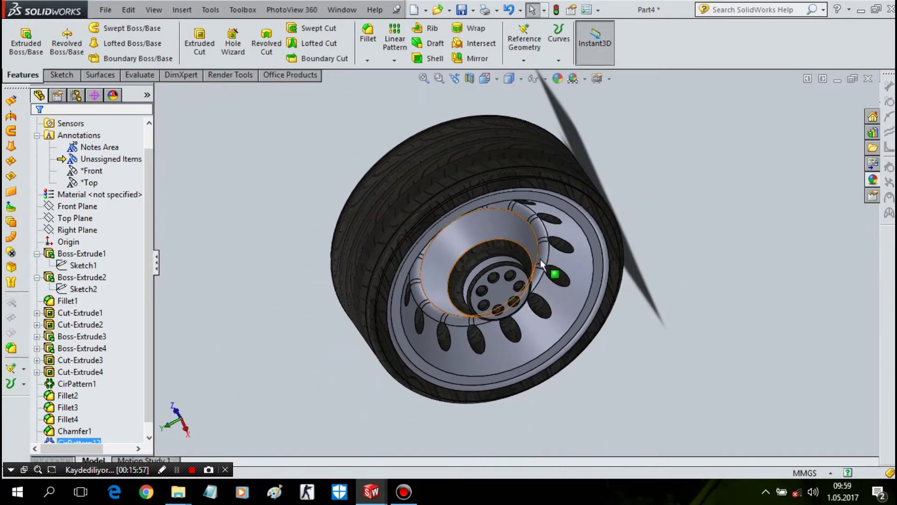
- Apply the plain 'color' appearance to the Fillet3 inner ring face only
scroll(540, 259, down, 5)
scroll(481, 243, down, 3)
click(527, 271)
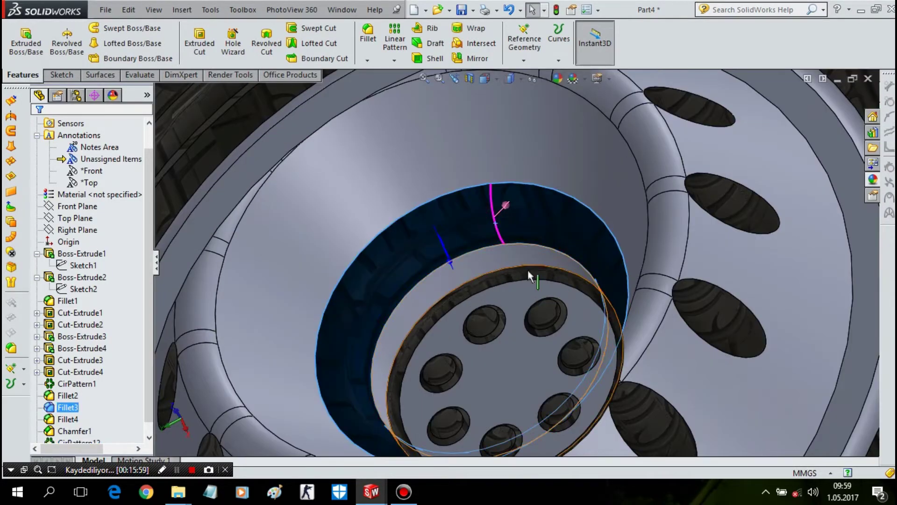
click(873, 179)
drag(789, 358, 442, 219)
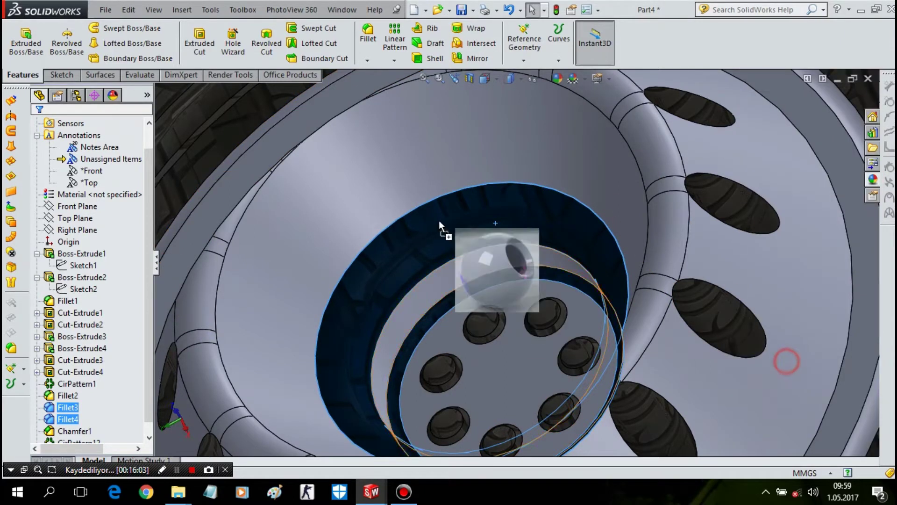
click(444, 219)
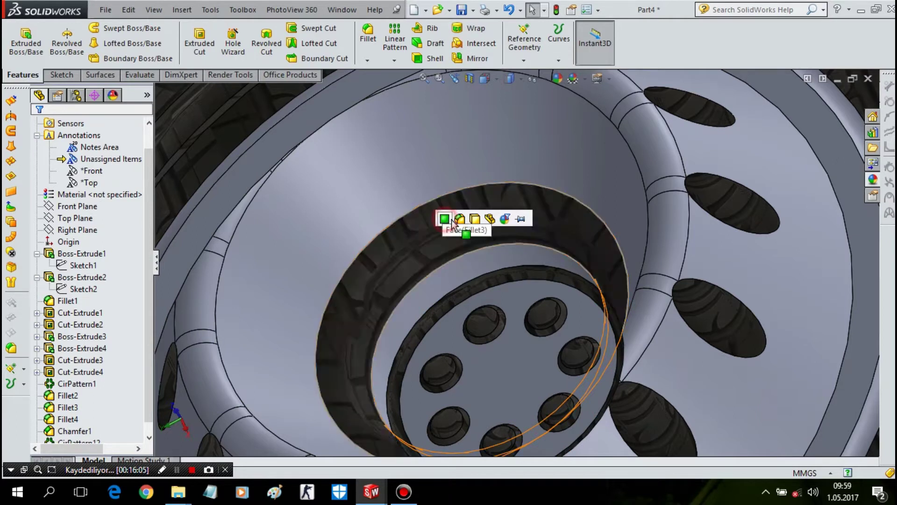
- Give the Fillet4 ring face the same plain 'color' appearance
click(495, 274)
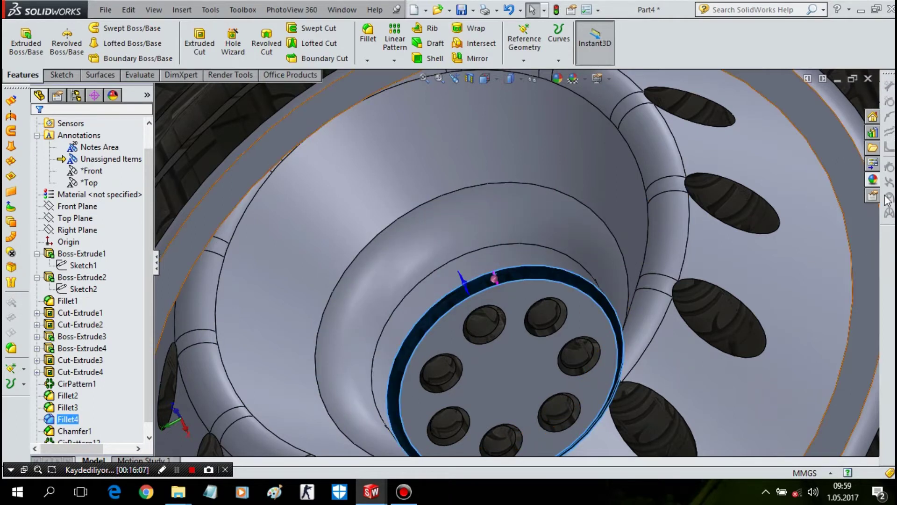
click(874, 181)
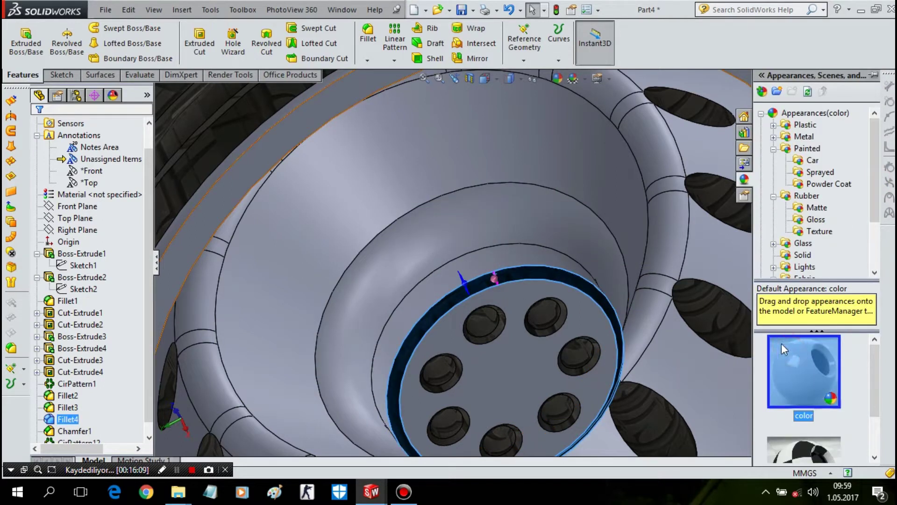
drag(781, 343, 565, 285)
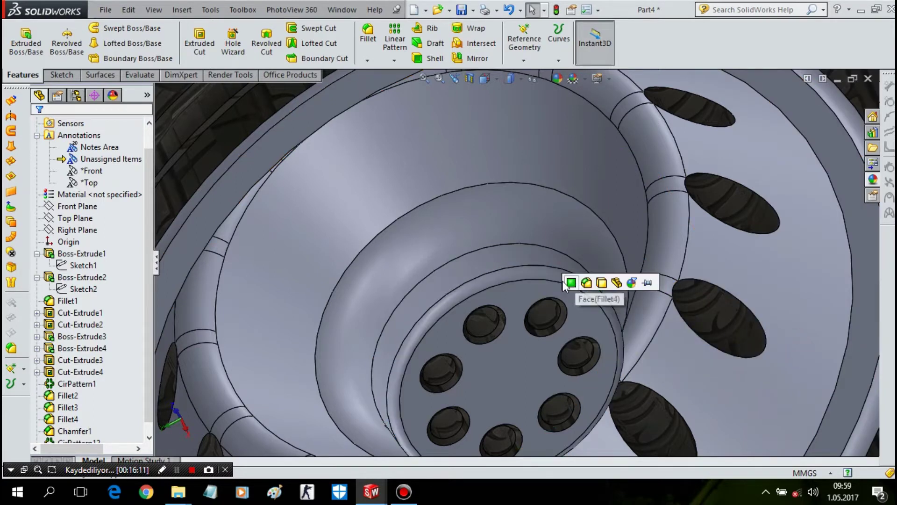
click(585, 282)
scroll(585, 278, up, 5)
scroll(751, 240, up, 3)
mouse_move(725, 239)
middle_down()
mouse_move(701, 146)
mouse_move(671, 203)
mouse_move(721, 202)
mouse_move(702, 223)
middle_up()
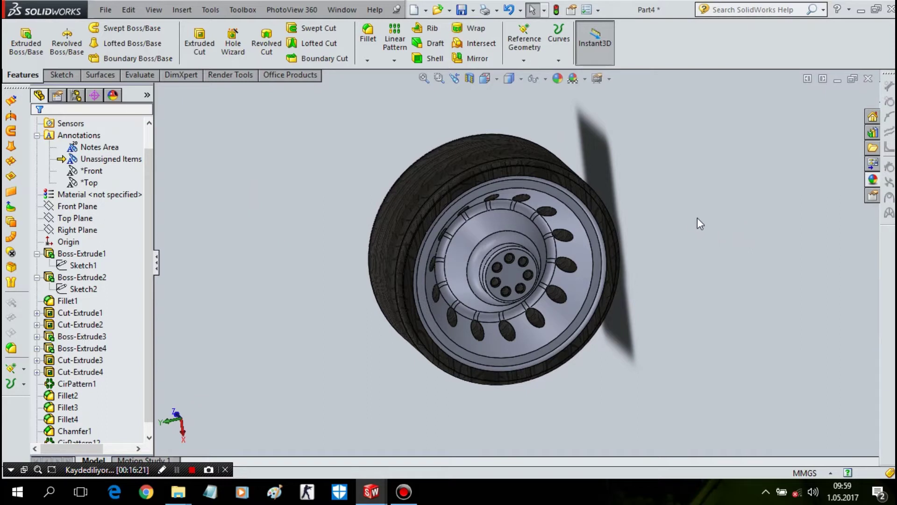
scroll(502, 265, down, 3)
scroll(607, 308, down, 4)
- Inspect the bolt holes on the hub to find which features they belong to
click(607, 307)
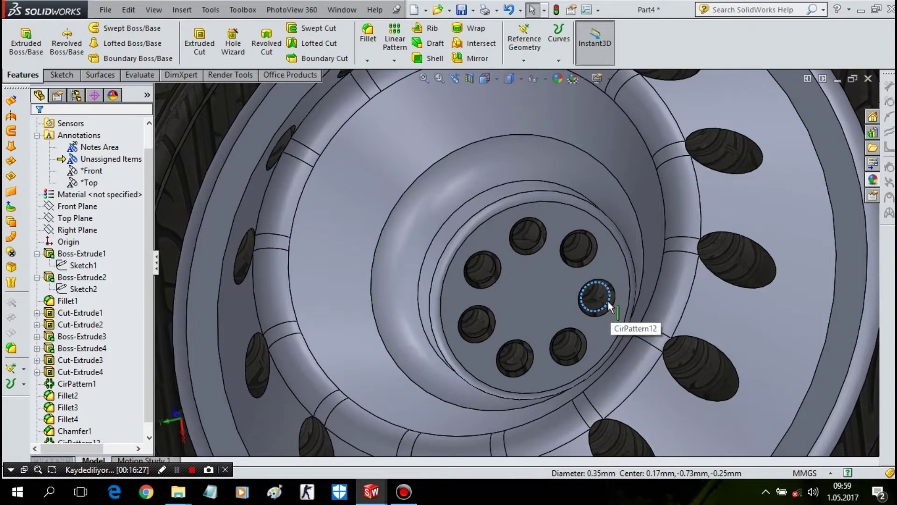
scroll(701, 239, up, 2)
scroll(770, 167, up, 3)
click(781, 160)
scroll(542, 301, down, 5)
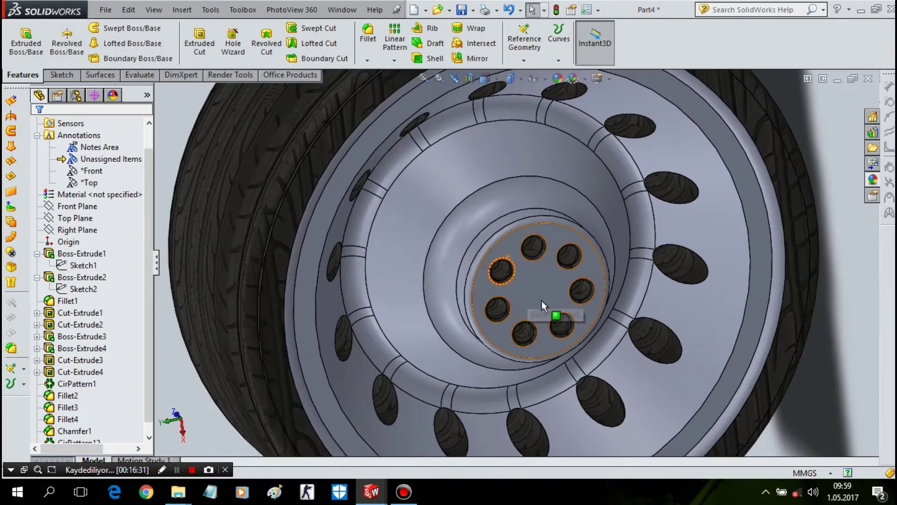
middle_drag(542, 301, 575, 313)
click(548, 320)
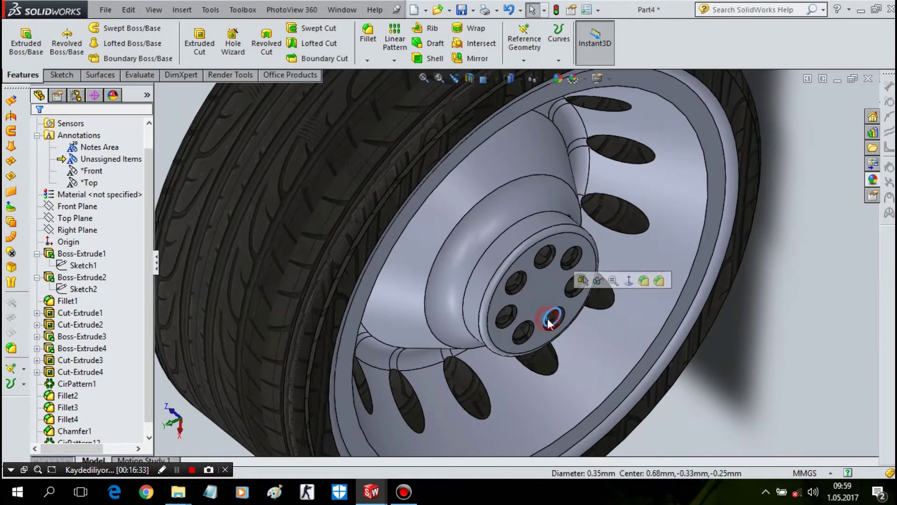
scroll(551, 321, down, 3)
click(544, 296)
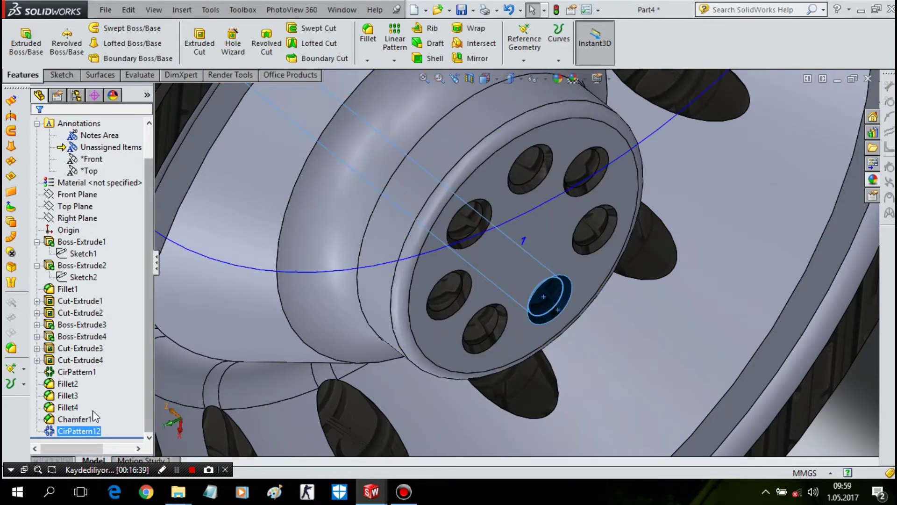
- Give the Chamfer1 and CirPattern12 hole features the plain grey colour appearance
click(81, 419)
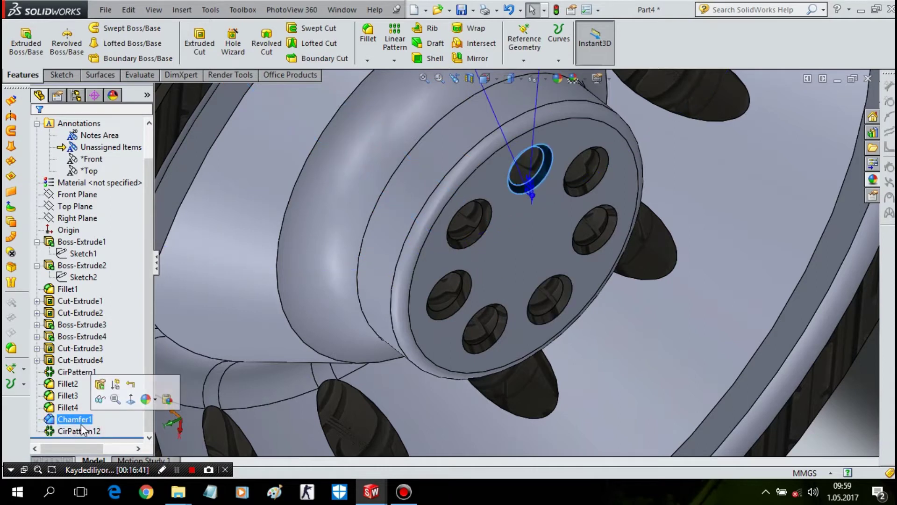
ctrl+click(79, 430)
right_click(79, 430)
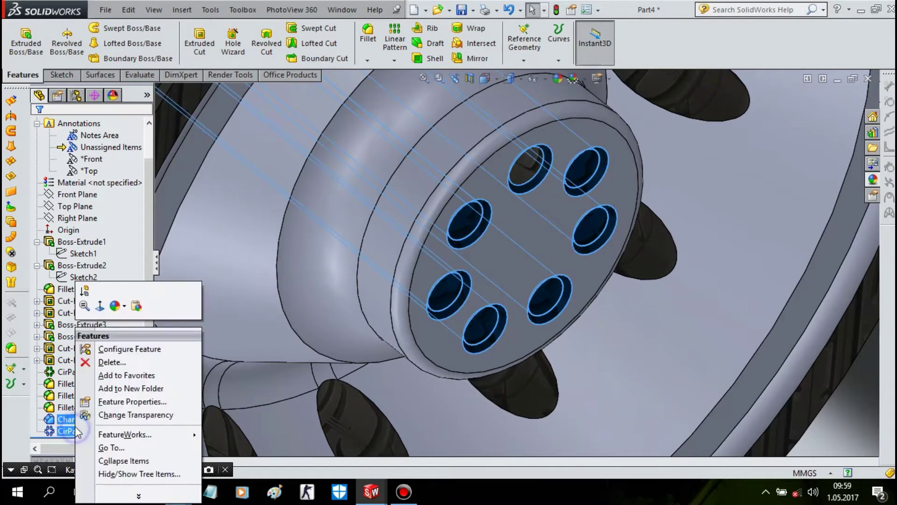
click(117, 306)
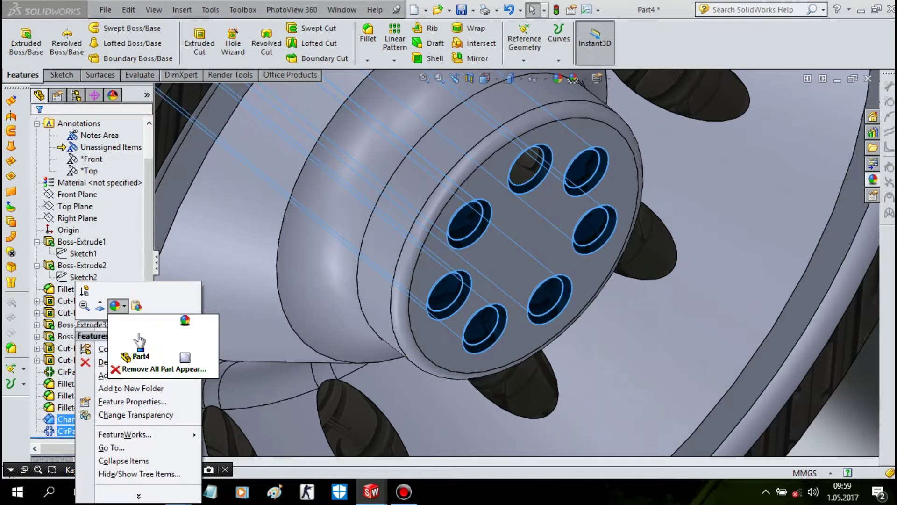
click(139, 341)
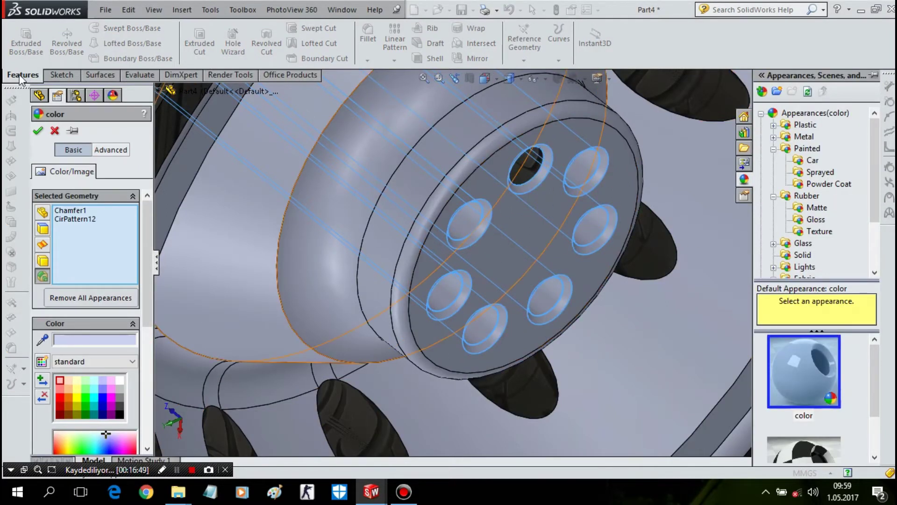
click(39, 133)
- Drag the plain colour swatch onto the original bolt-hole face
click(534, 161)
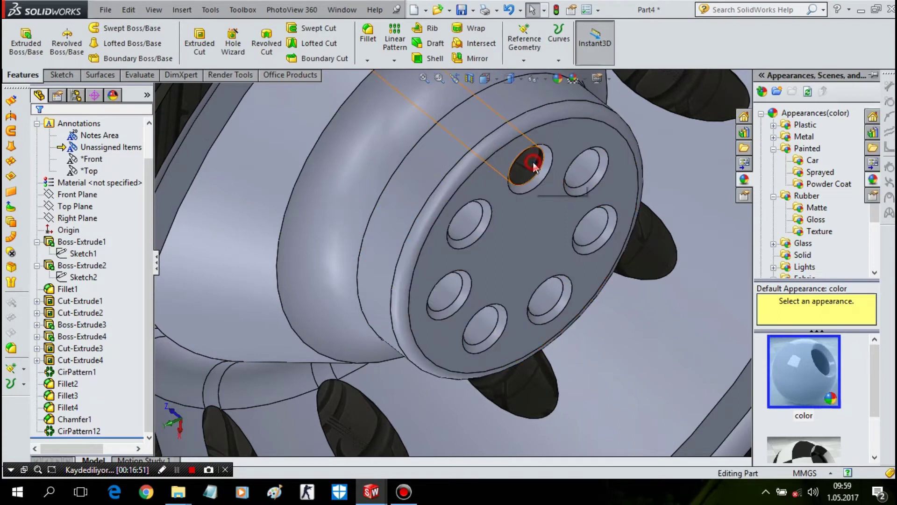
click(871, 182)
drag(800, 341, 520, 164)
click(525, 165)
- Delete the black Boss-Extrude1 face appearance from the wheel's back face
scroll(542, 180, up, 5)
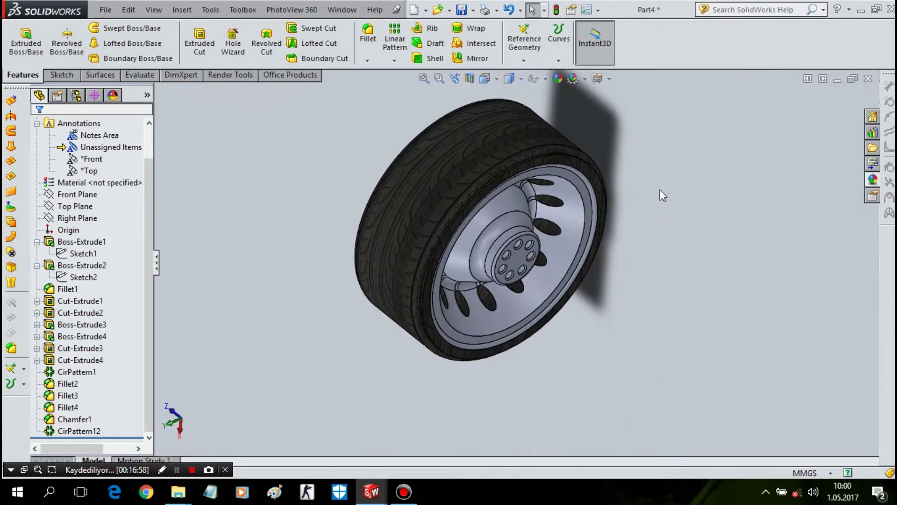
mouse_move(650, 243)
middle_down()
mouse_move(701, 362)
mouse_move(745, 327)
middle_up()
click(508, 206)
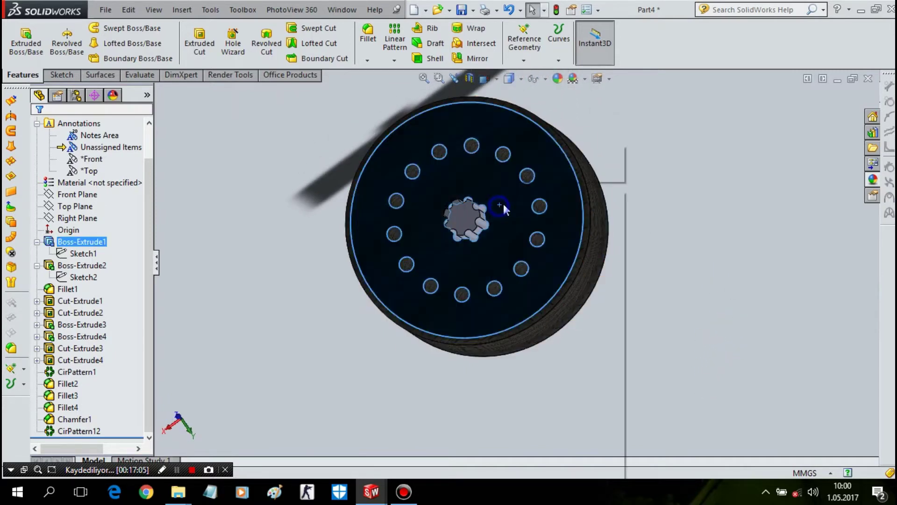
right_click(500, 203)
click(580, 154)
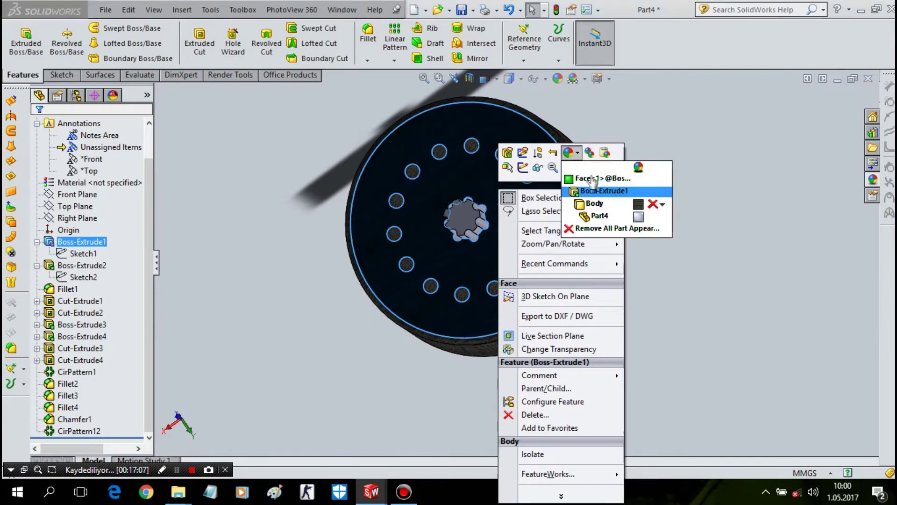
click(651, 192)
click(878, 182)
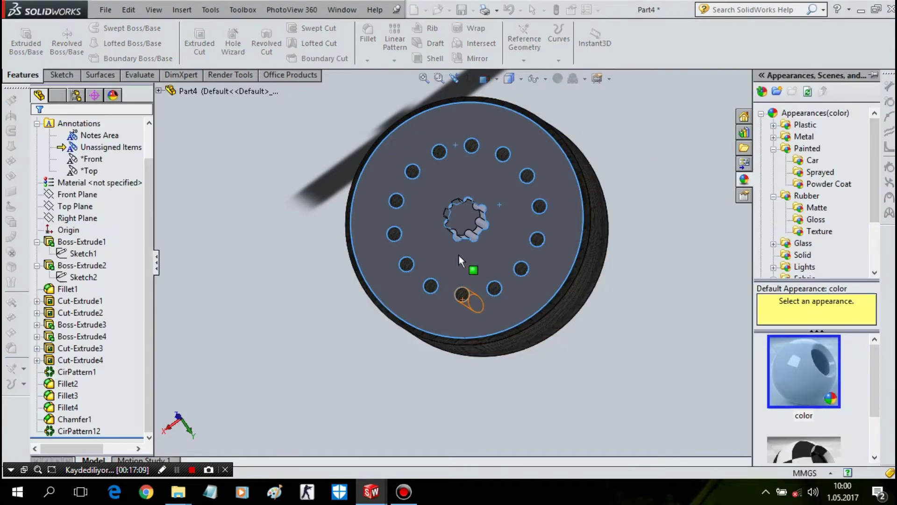
right_click(499, 193)
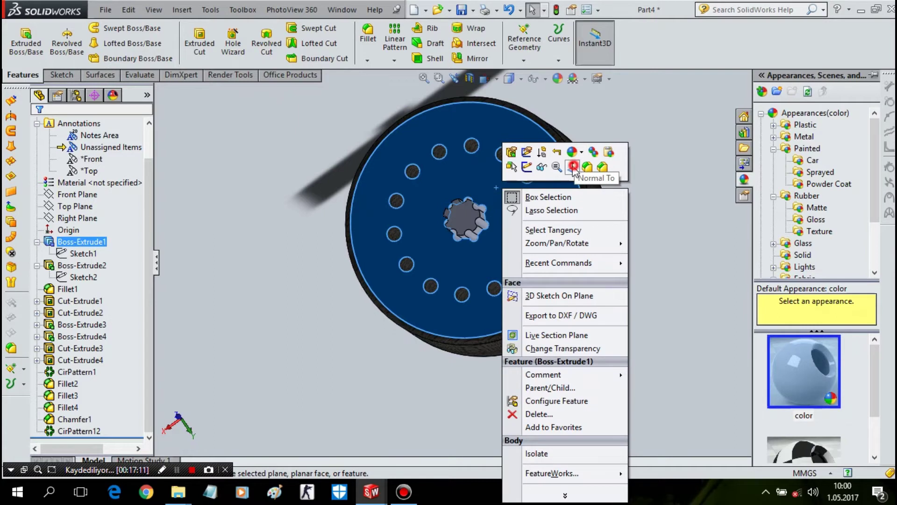
- View the wheel face normal-to and sketch two concentric circles at its centre
click(576, 153)
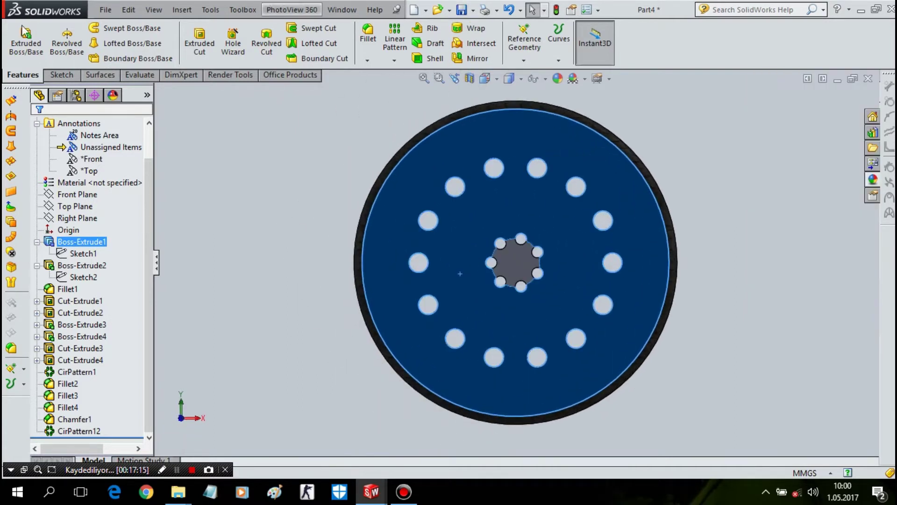
click(59, 74)
click(111, 28)
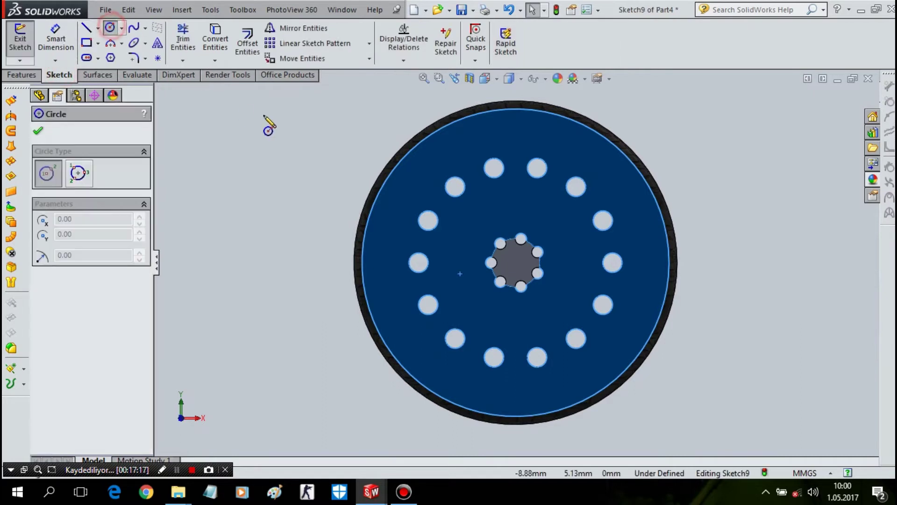
click(516, 262)
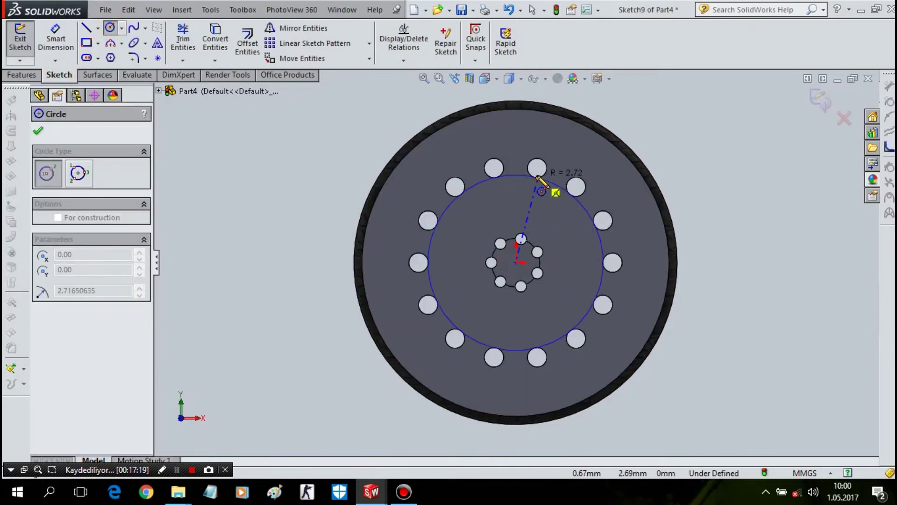
click(531, 183)
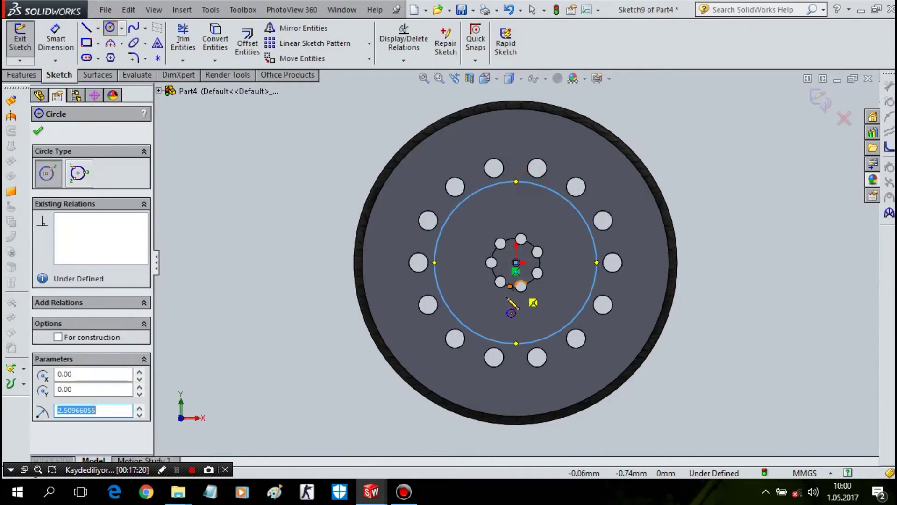
click(517, 263)
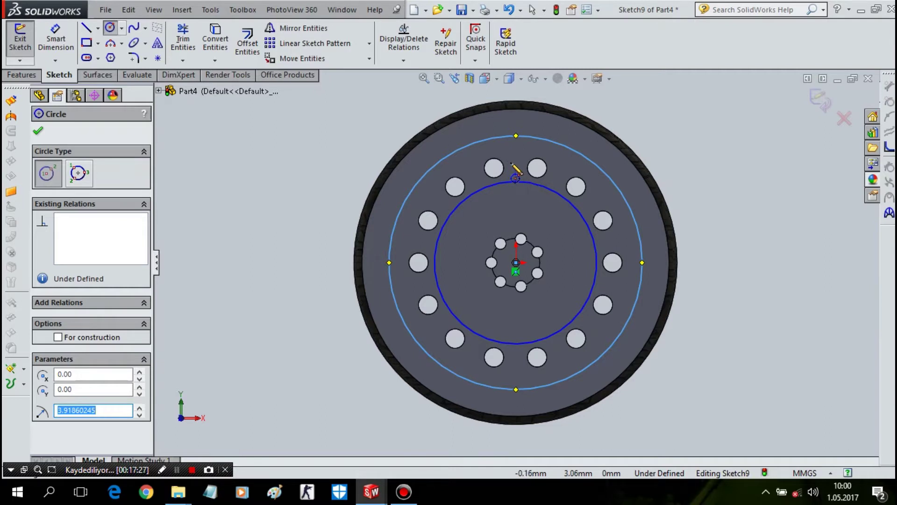
click(57, 49)
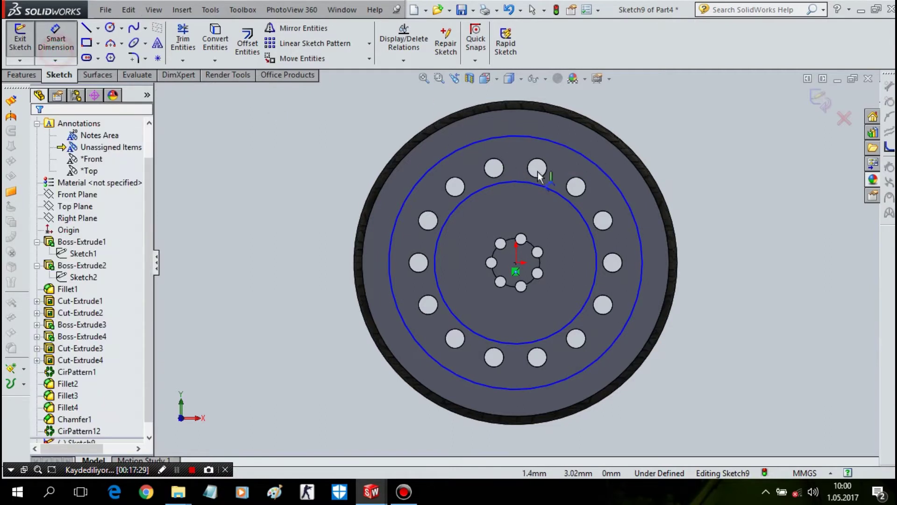
- Dimension the circles to diameters 8 and 4
click(461, 146)
click(313, 135)
text(80)
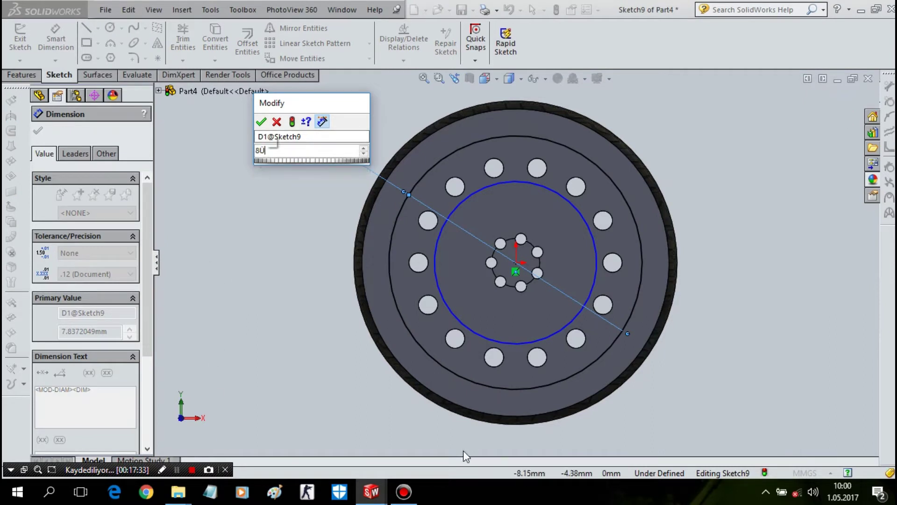
key(Return)
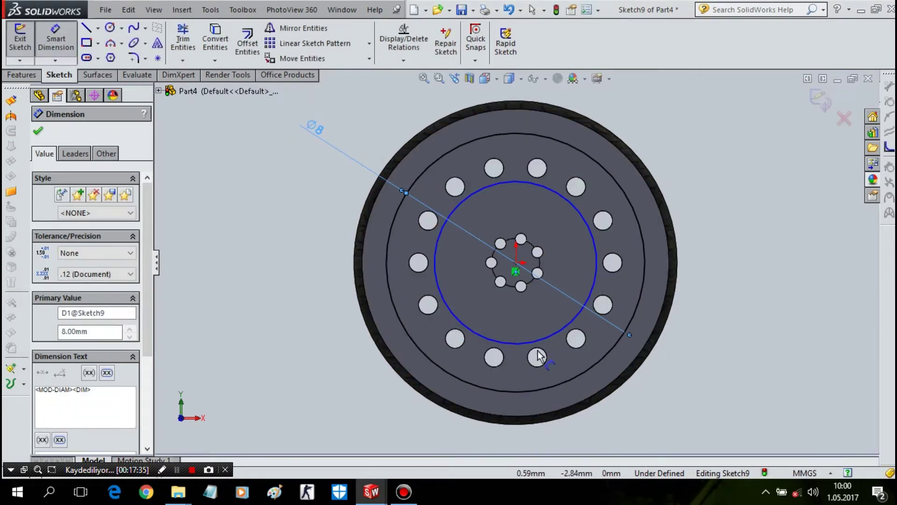
click(572, 334)
click(685, 419)
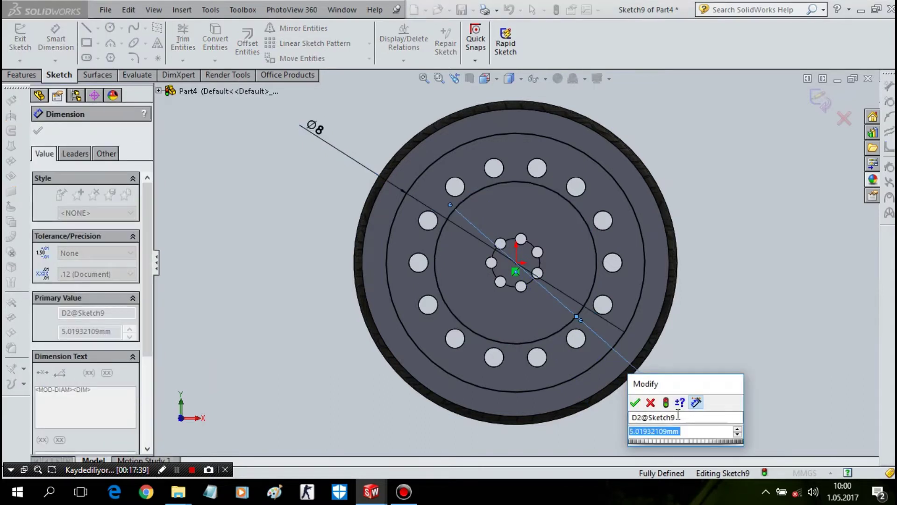
text(4)
key(Return)
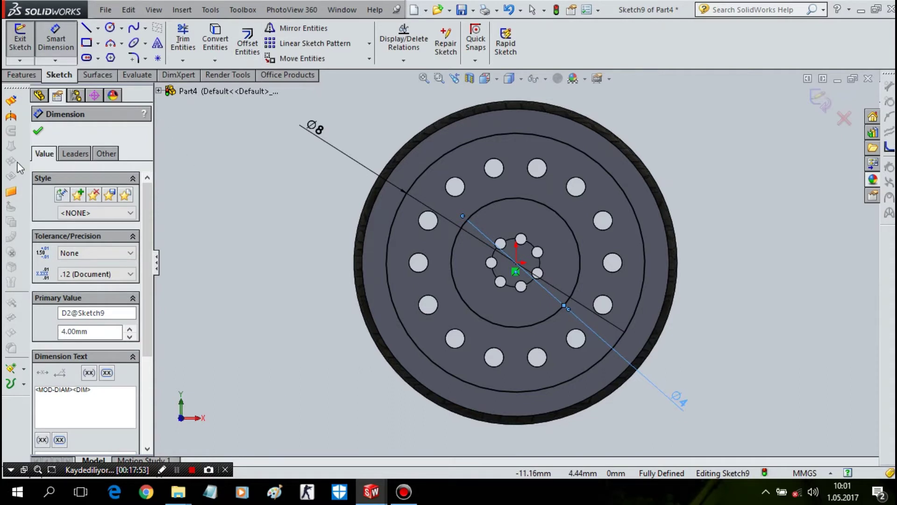
- Extrude-cut the ring between the Ø8 and Ø4 circles, Blind 1.8mm with 30° draft
click(39, 133)
click(22, 75)
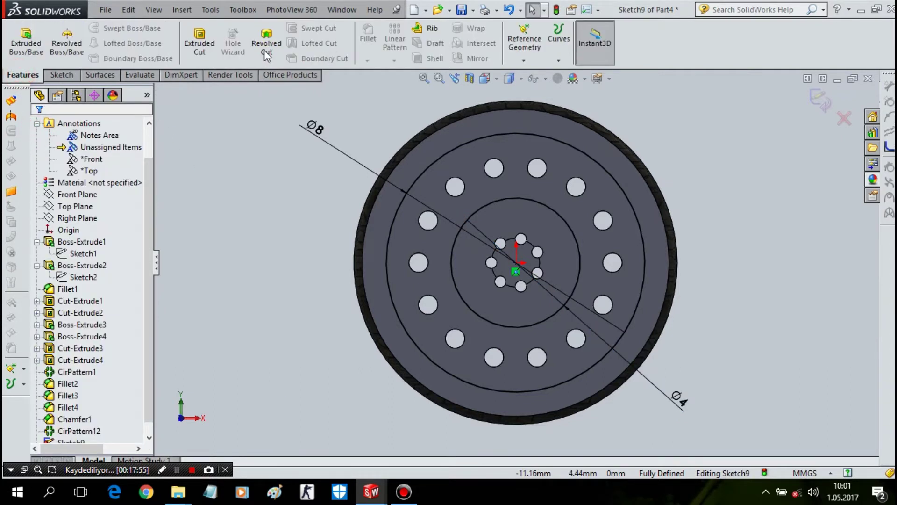
click(206, 54)
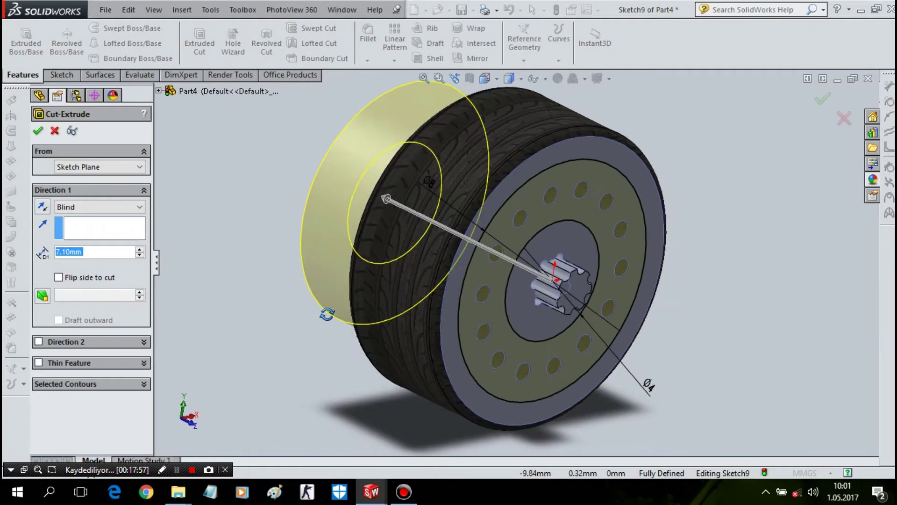
text(1.8)
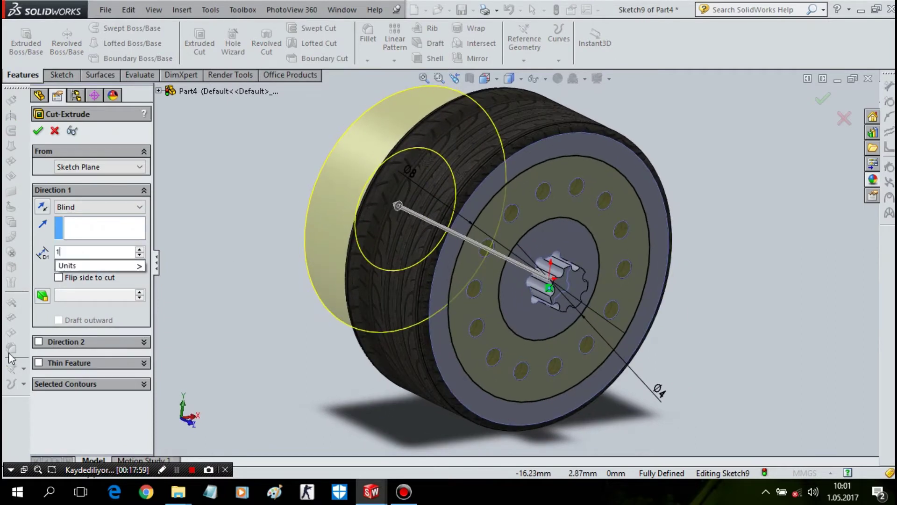
key(Return)
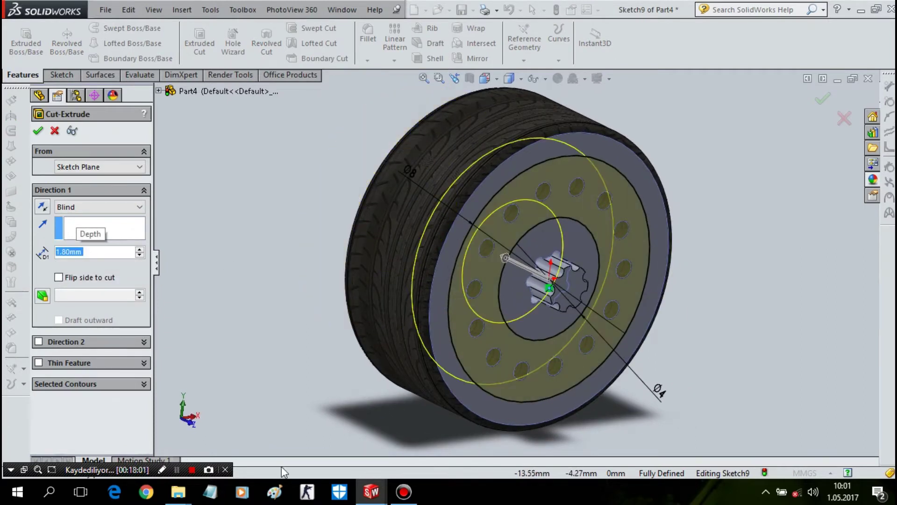
middle_drag(378, 347, 468, 427)
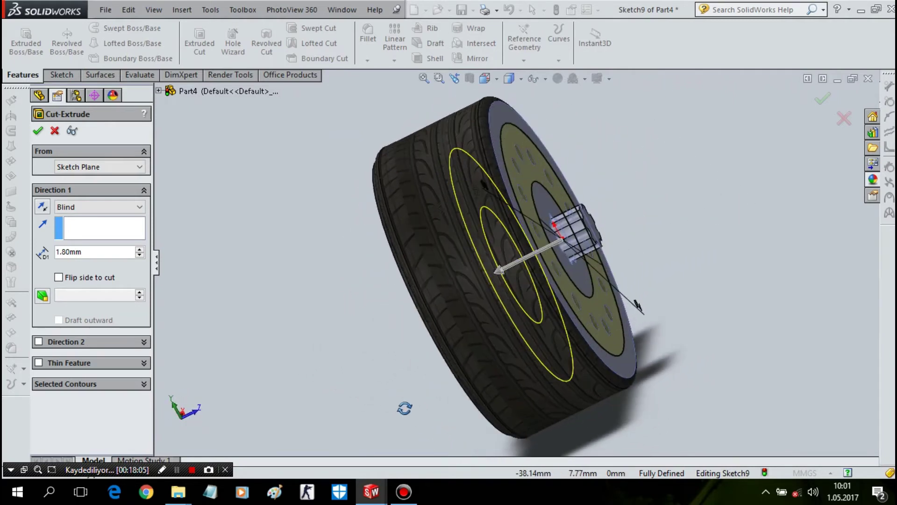
middle_drag(469, 427, 361, 434)
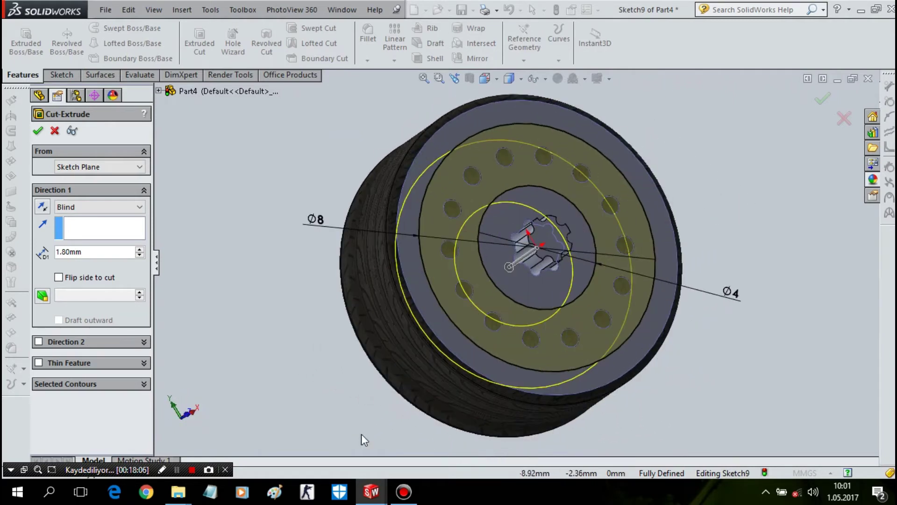
click(42, 296)
mouse_move(213, 340)
middle_down()
mouse_move(302, 312)
mouse_move(275, 345)
middle_up()
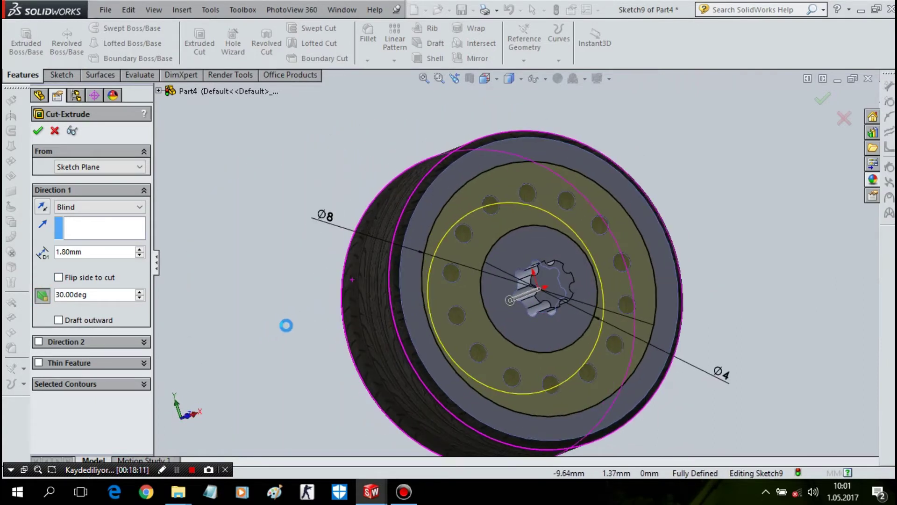
key(Return)
mouse_move(701, 170)
middle_down()
mouse_move(671, 200)
mouse_move(671, 239)
mouse_move(699, 244)
mouse_move(707, 235)
mouse_move(691, 228)
middle_up()
click(624, 234)
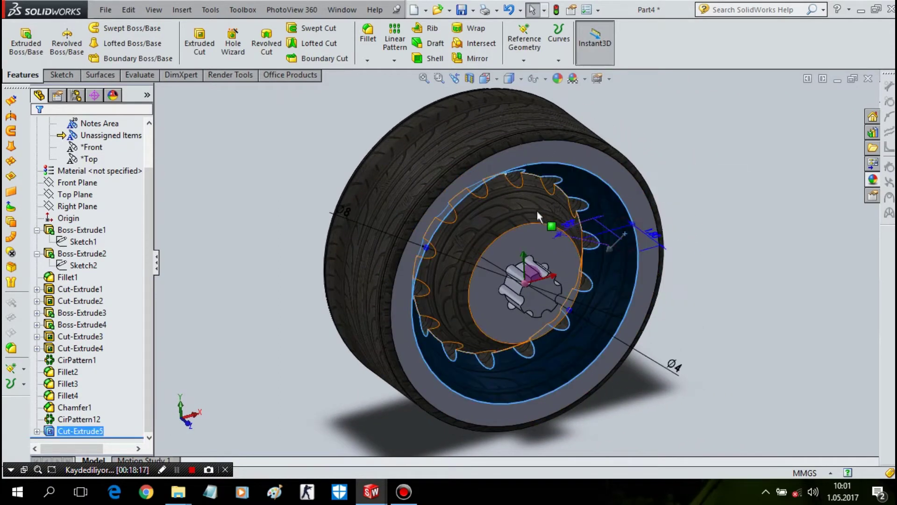
- Remove the dark blue appearance from Cut-Extrude5, Chamfer1 and CirPattern1
click(537, 208)
click(589, 206)
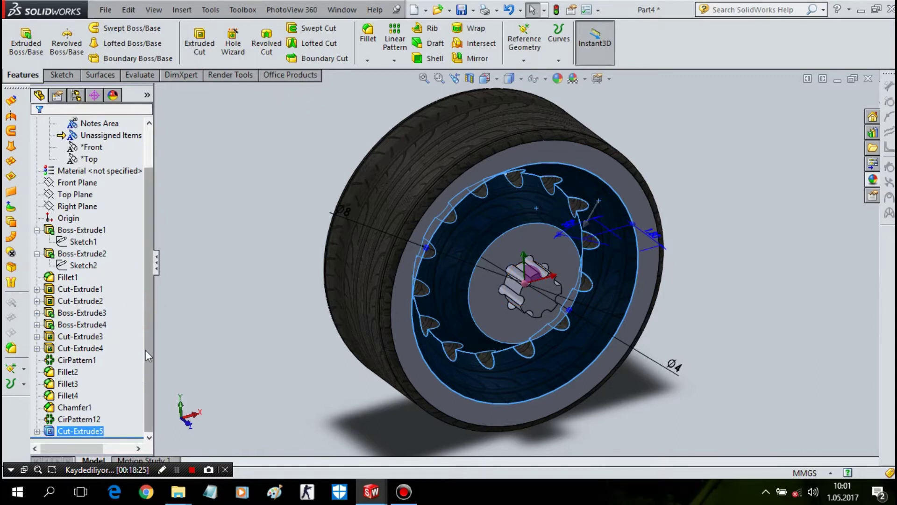
ctrl+click(74, 407)
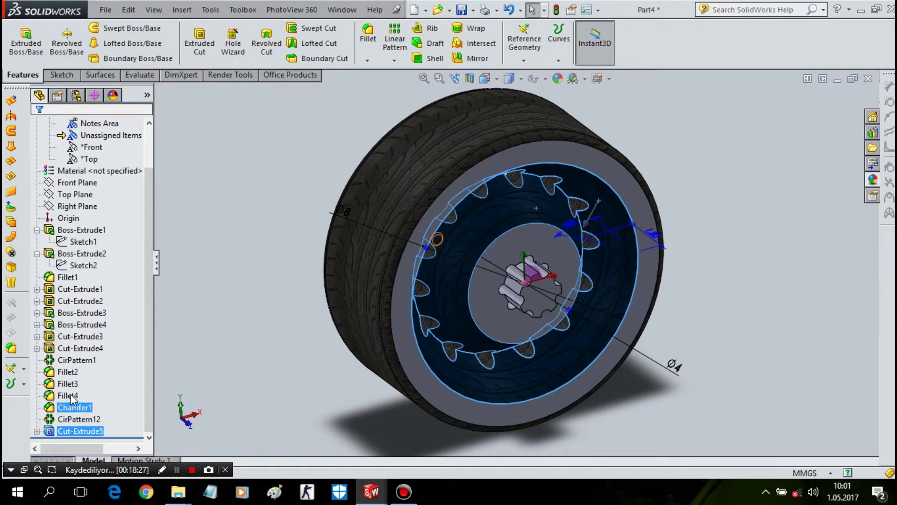
click(77, 360)
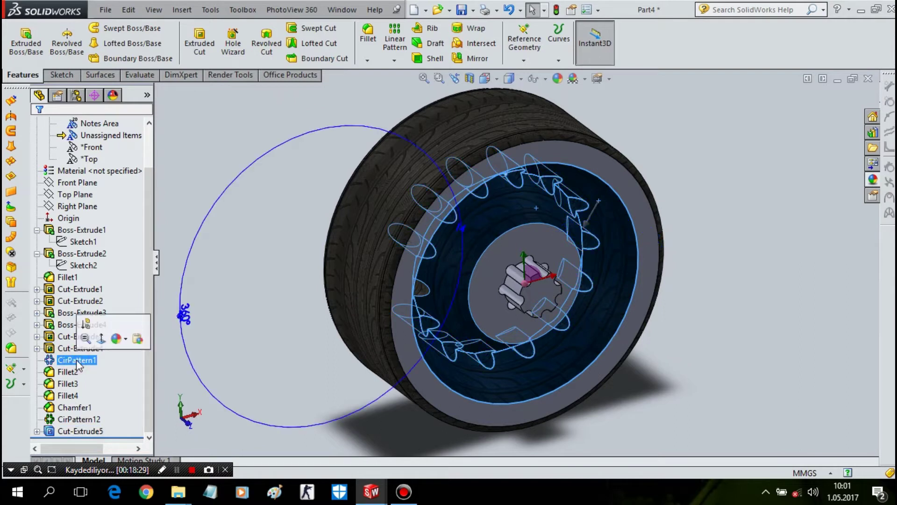
ctrl+click(99, 431)
double_click(99, 430)
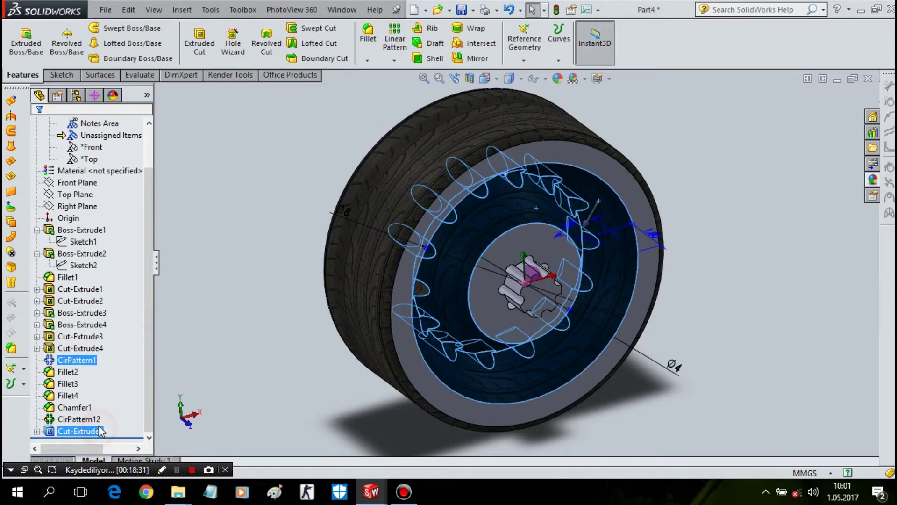
right_click(99, 431)
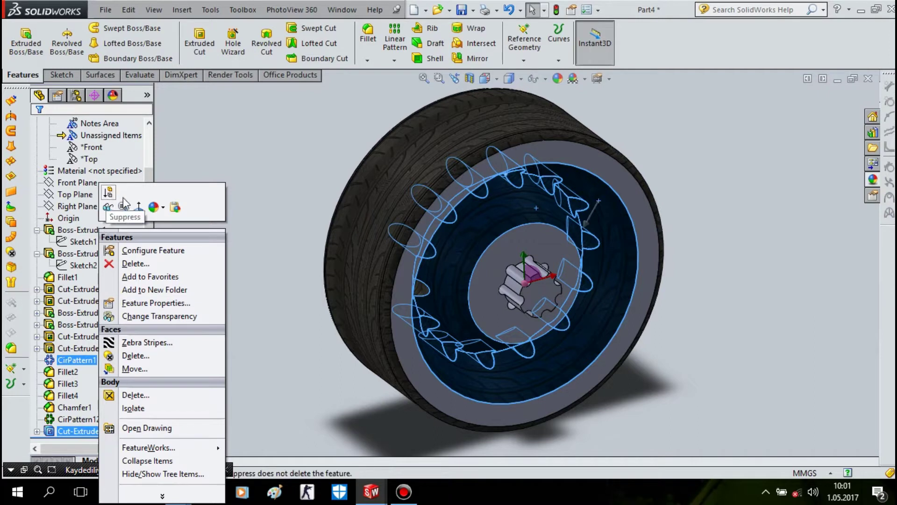
click(153, 211)
click(169, 233)
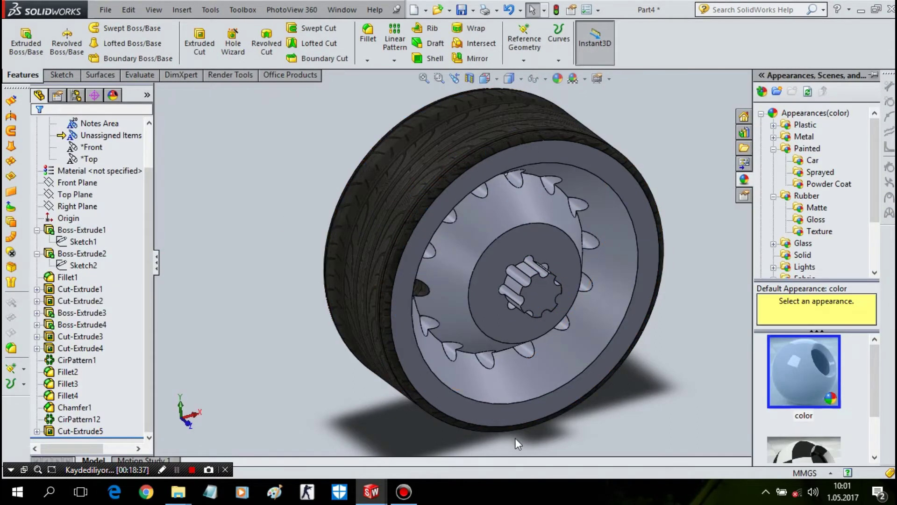
- Apply the plain grey color appearance to the wheel's hub face
click(419, 291)
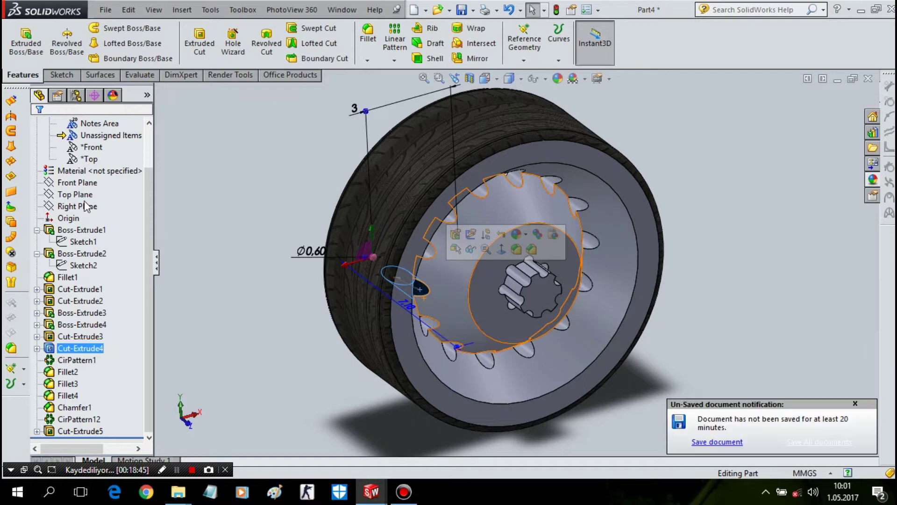
click(871, 180)
mouse_move(799, 354)
mouse_down()
mouse_move(433, 282)
mouse_move(424, 291)
mouse_up()
click(420, 292)
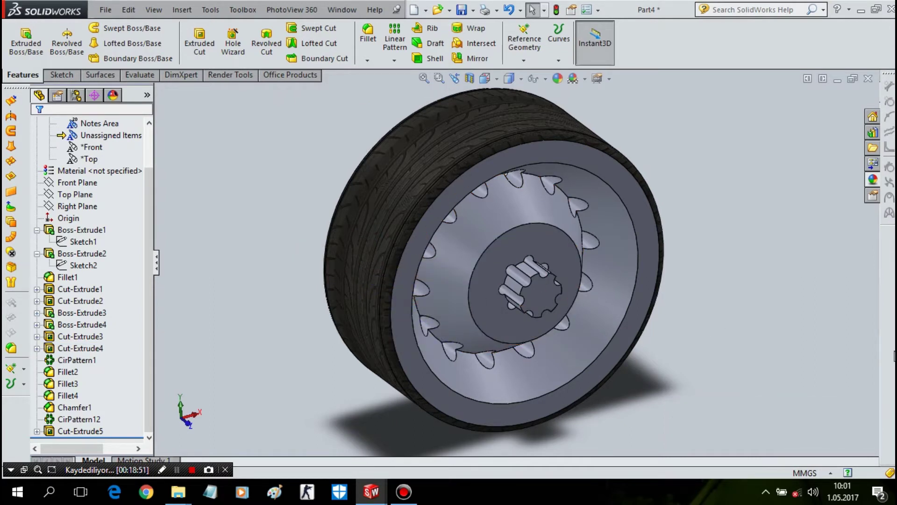
mouse_move(811, 310)
middle_down()
mouse_move(669, 368)
mouse_move(687, 296)
mouse_move(761, 134)
mouse_move(794, 135)
mouse_move(780, 182)
mouse_move(740, 215)
middle_up()
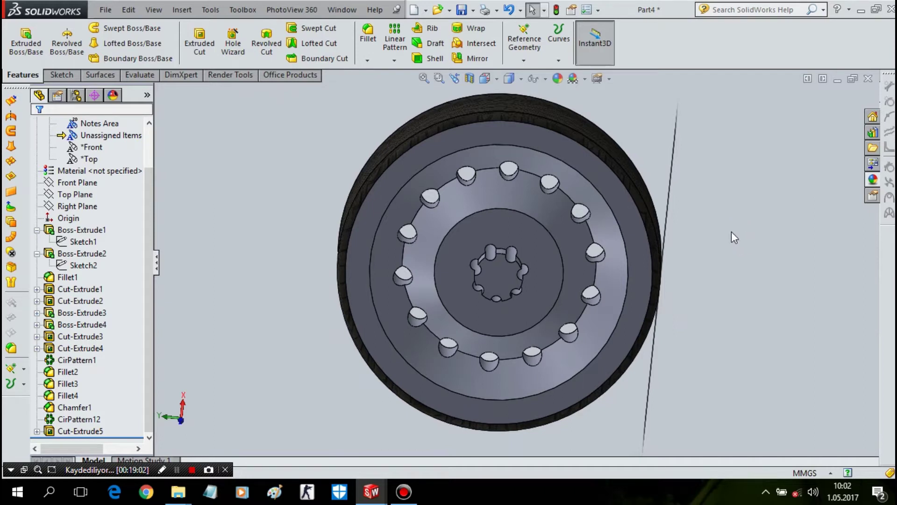
- Fillet the outer circular rim edge and the flat bolt-ring face at 0.25mm
click(369, 35)
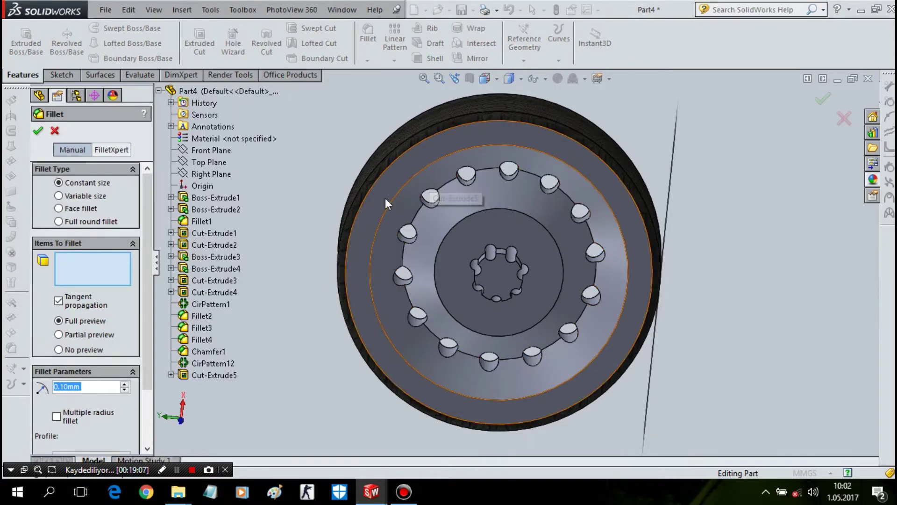
text(0.25)
key(Return)
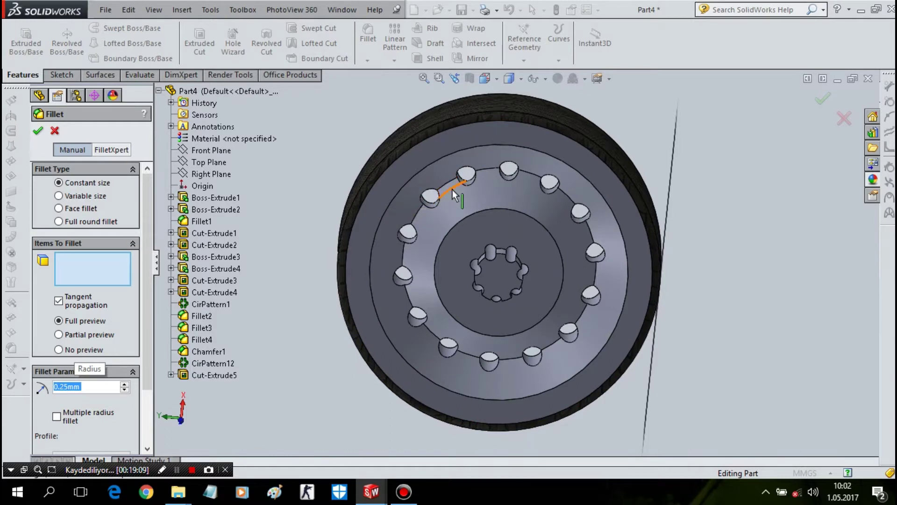
click(460, 203)
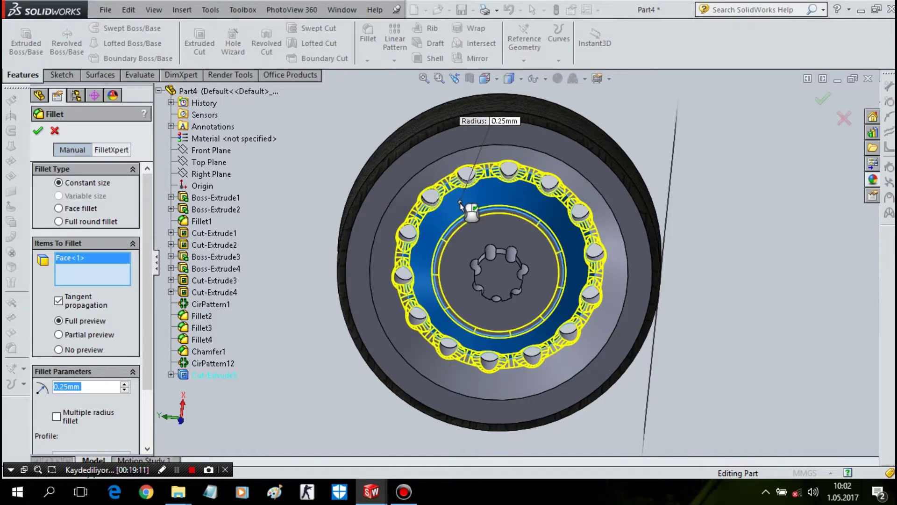
click(460, 203)
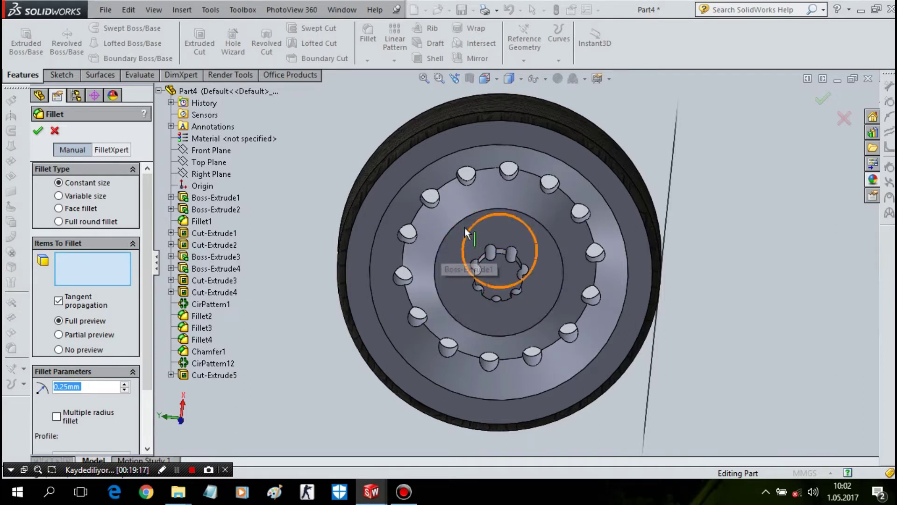
click(469, 150)
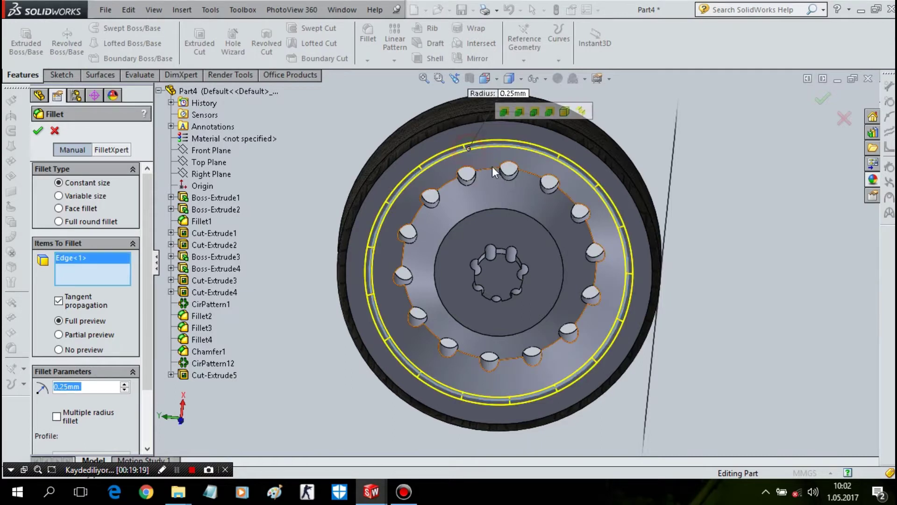
click(492, 196)
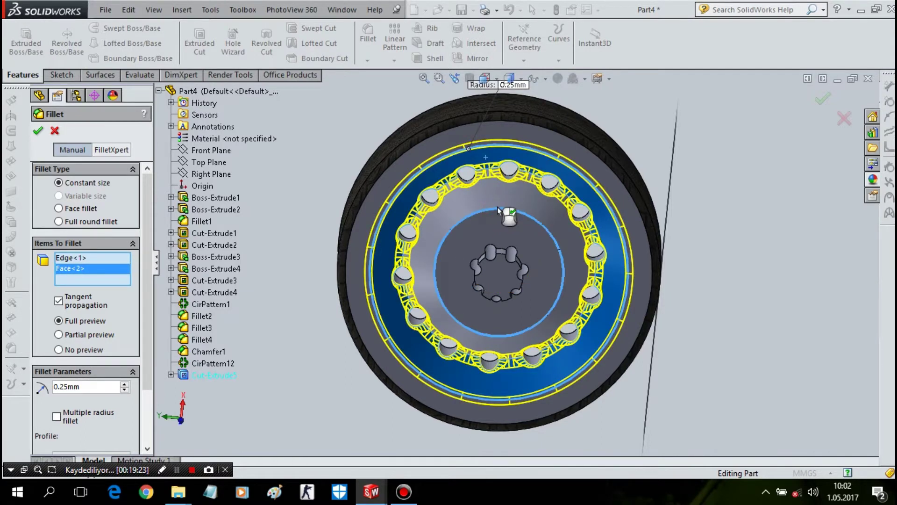
right_click(497, 206)
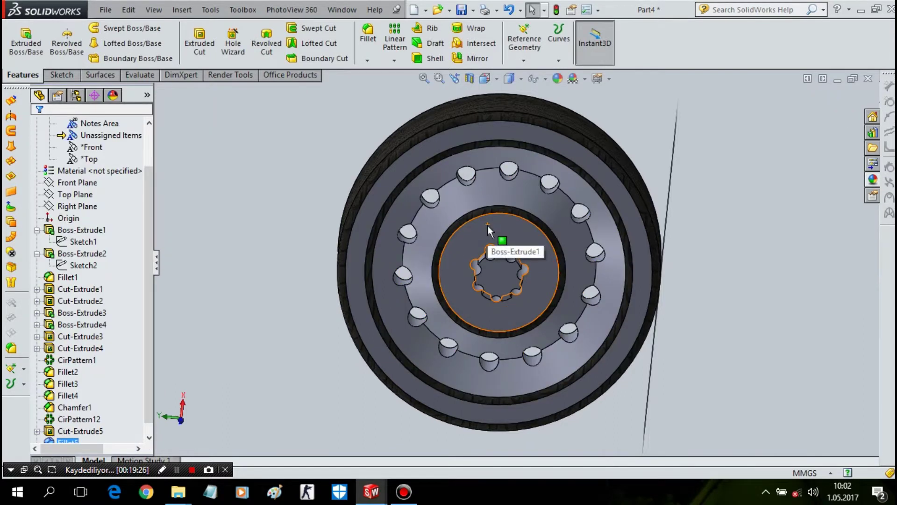
- Fillet the two faces around the bolt-hole ring at 0.25mm and orbit to check
scroll(495, 79, down, 1)
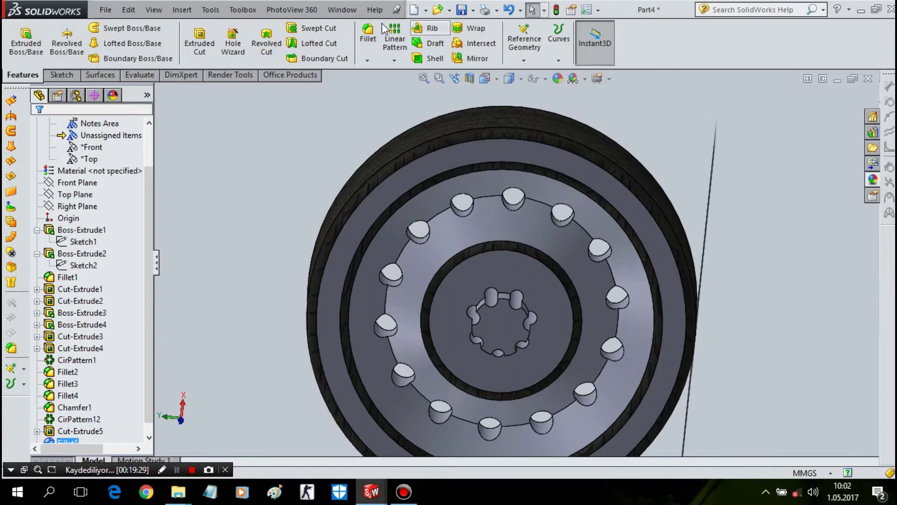
click(373, 39)
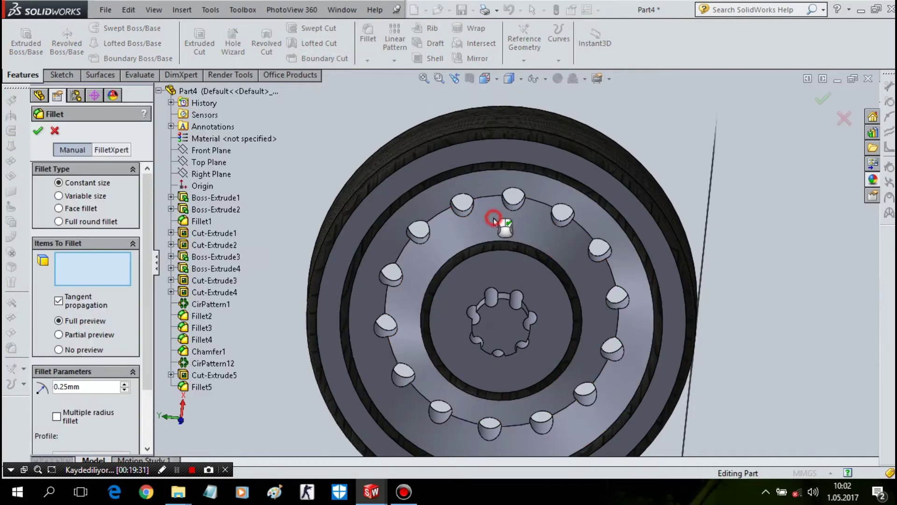
click(493, 218)
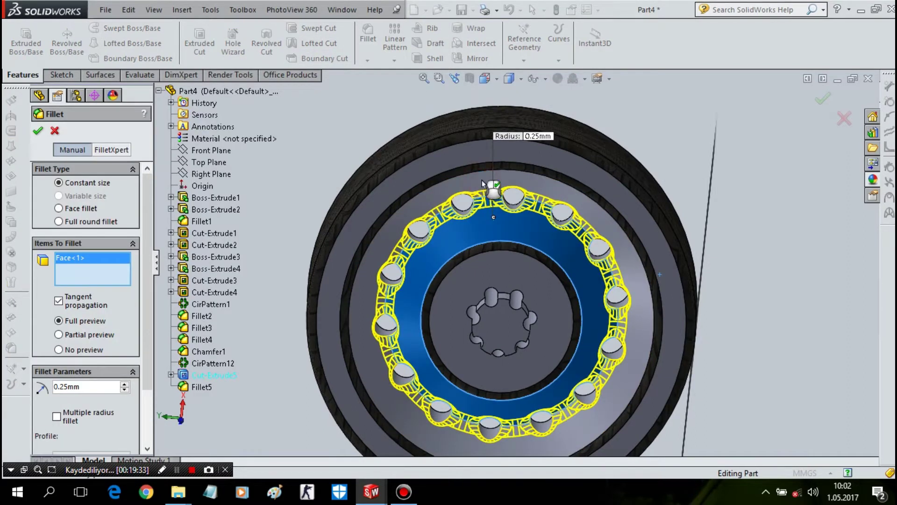
click(481, 180)
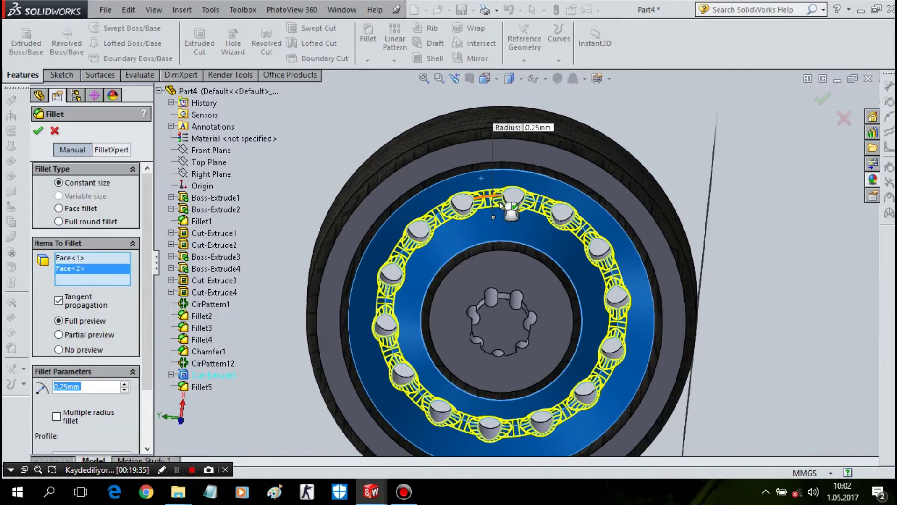
right_click(500, 203)
middle_drag(501, 209, 518, 145)
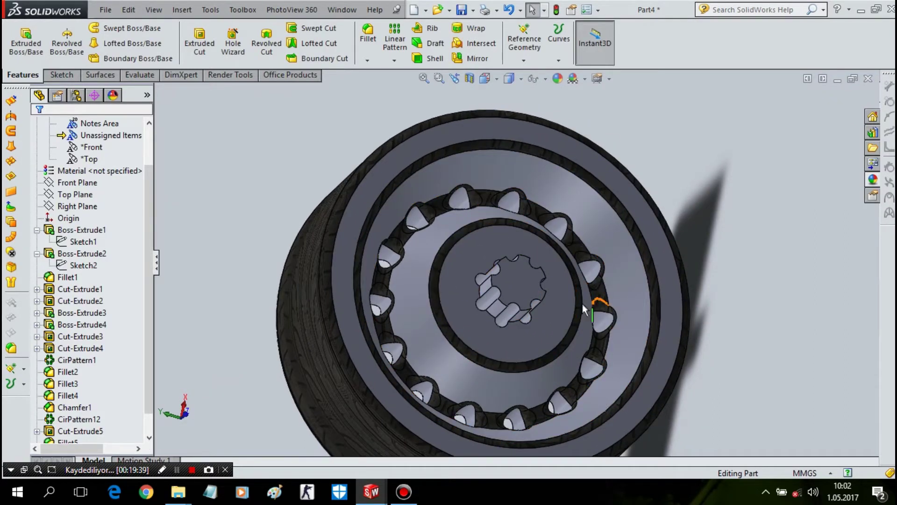
scroll(77, 407, down, 1)
click(73, 431)
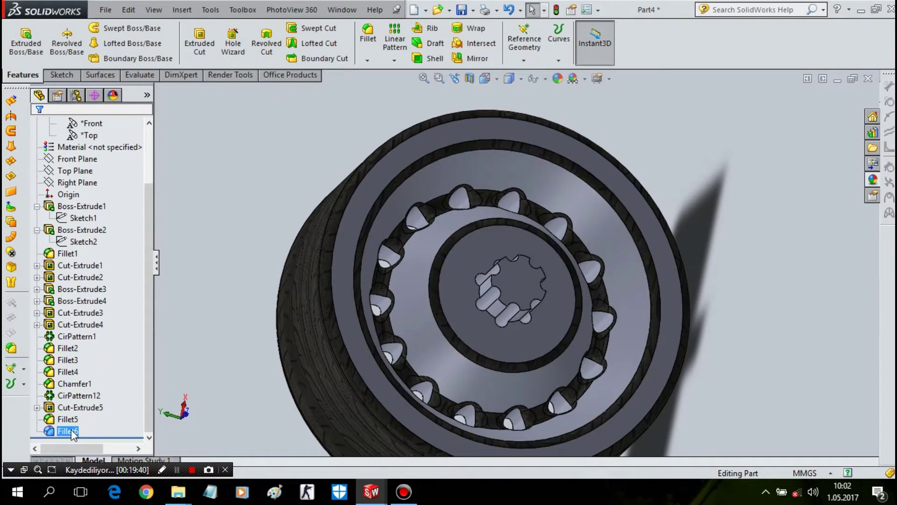
ctrl+click(60, 420)
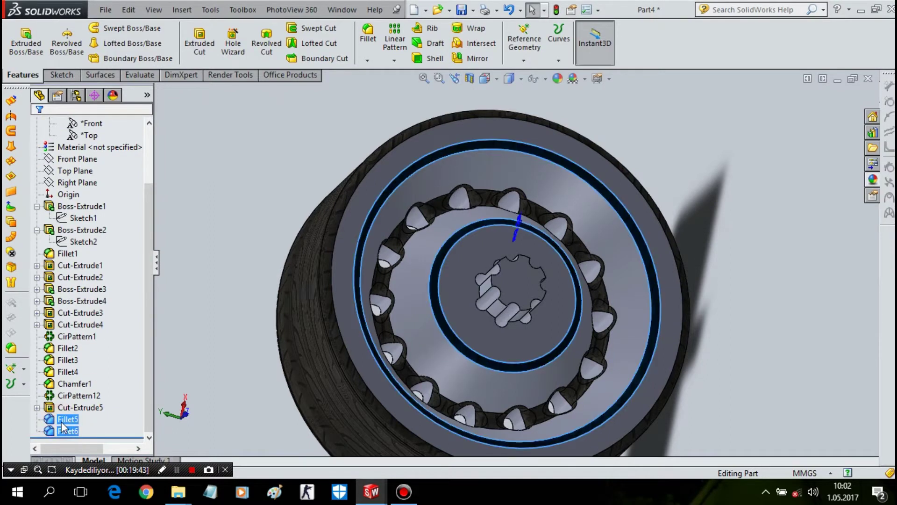
right_click(61, 422)
click(84, 308)
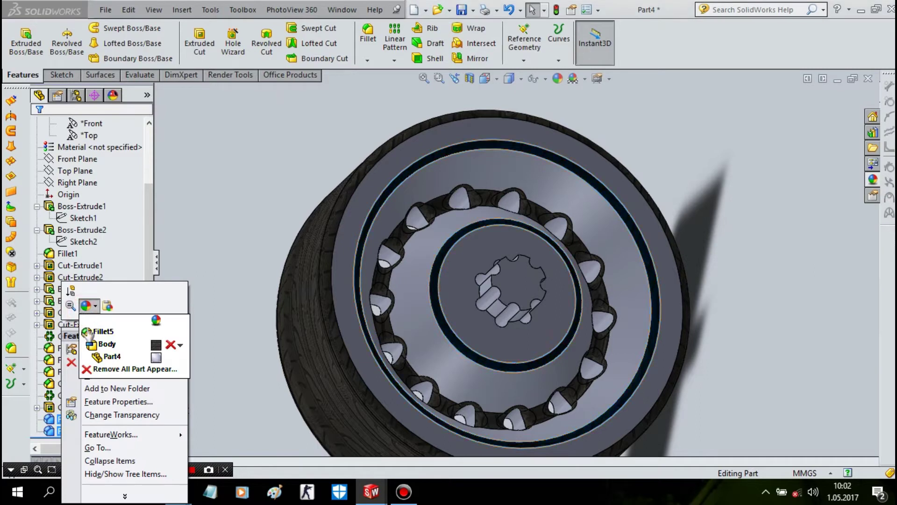
click(86, 306)
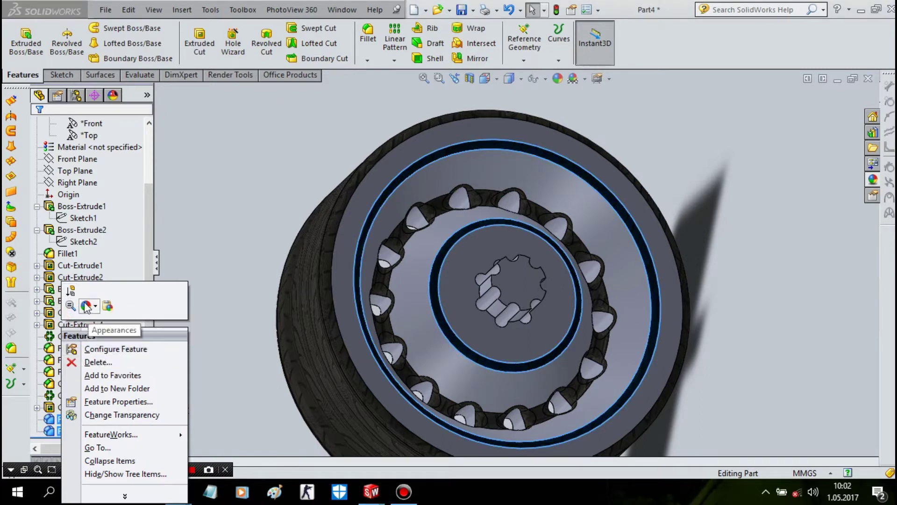
click(86, 306)
click(98, 332)
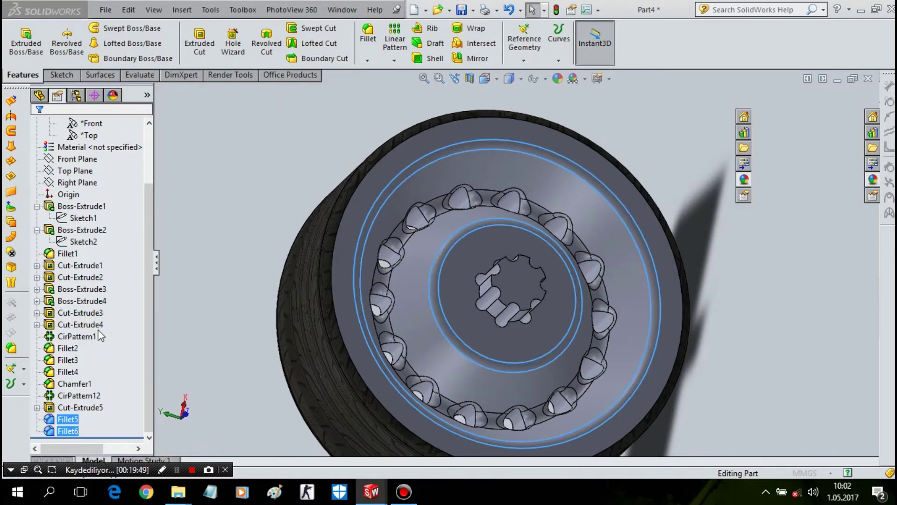
middle_drag(382, 234, 268, 288)
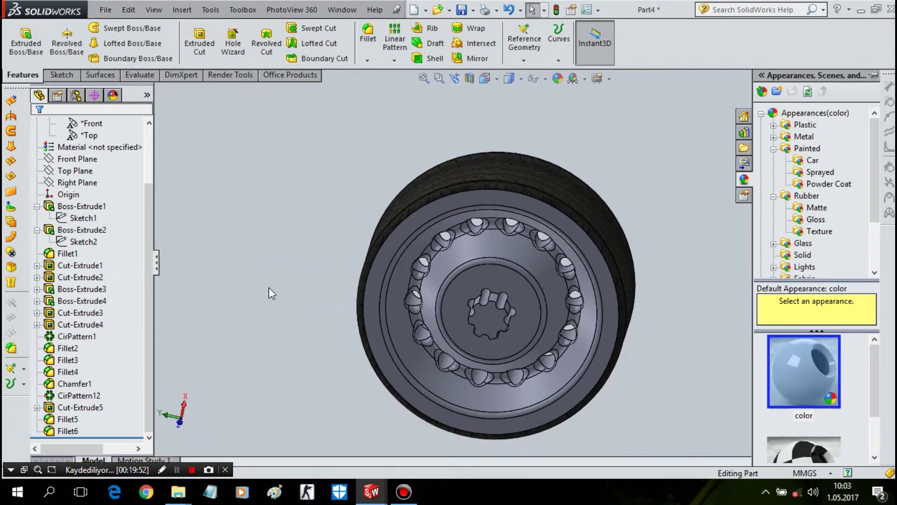
mouse_move(711, 235)
middle_down()
mouse_move(616, 186)
mouse_move(682, 250)
mouse_move(537, 301)
mouse_move(476, 393)
mouse_move(601, 369)
mouse_move(686, 340)
mouse_move(757, 201)
mouse_move(745, 166)
mouse_move(837, 104)
mouse_move(645, 302)
mouse_move(626, 356)
mouse_move(700, 371)
mouse_move(710, 302)
mouse_move(691, 257)
mouse_move(636, 290)
mouse_move(598, 351)
mouse_move(667, 370)
mouse_move(715, 360)
mouse_move(683, 366)
mouse_move(682, 384)
middle_up()
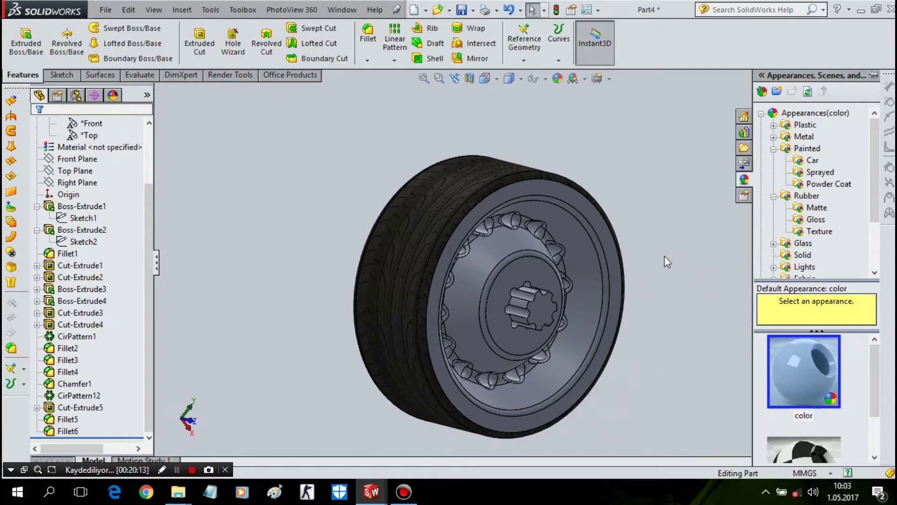
click(655, 219)
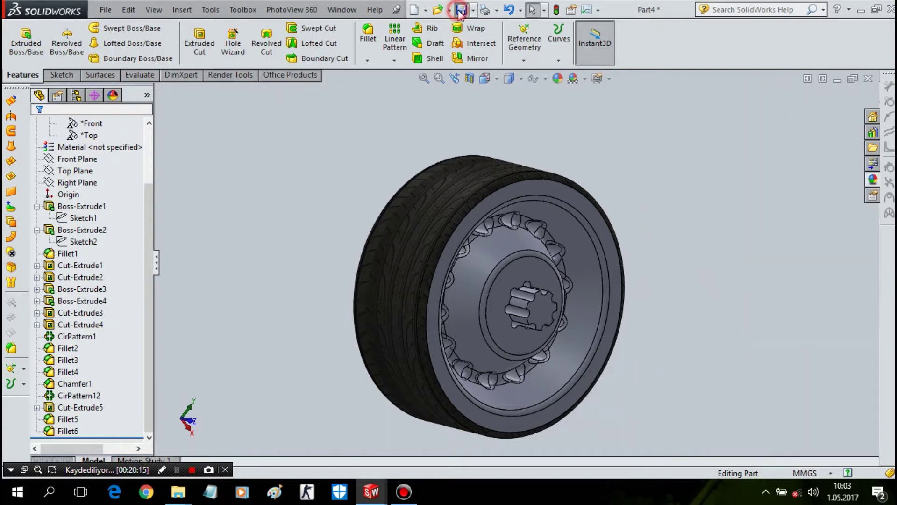
- Save the wheel part as TEKER
click(460, 10)
key(BackSpace)
text(TEK)
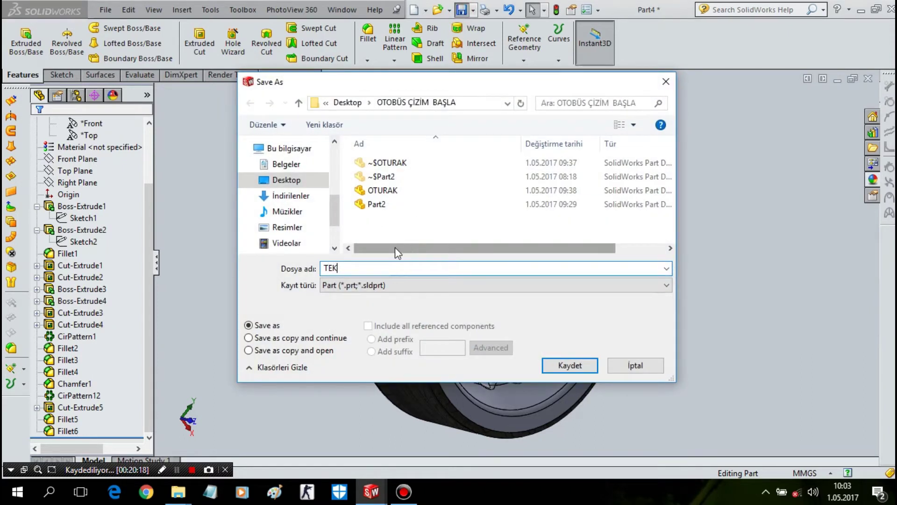
text(R)
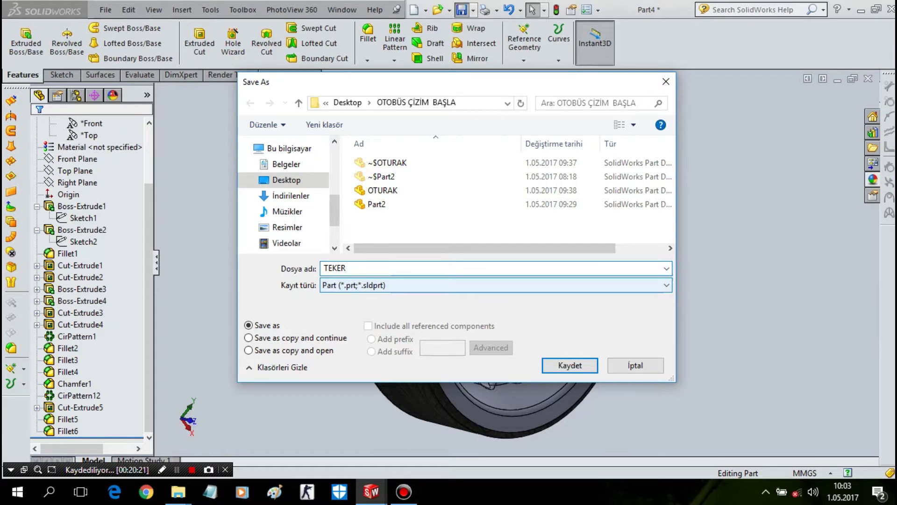
key(Return)
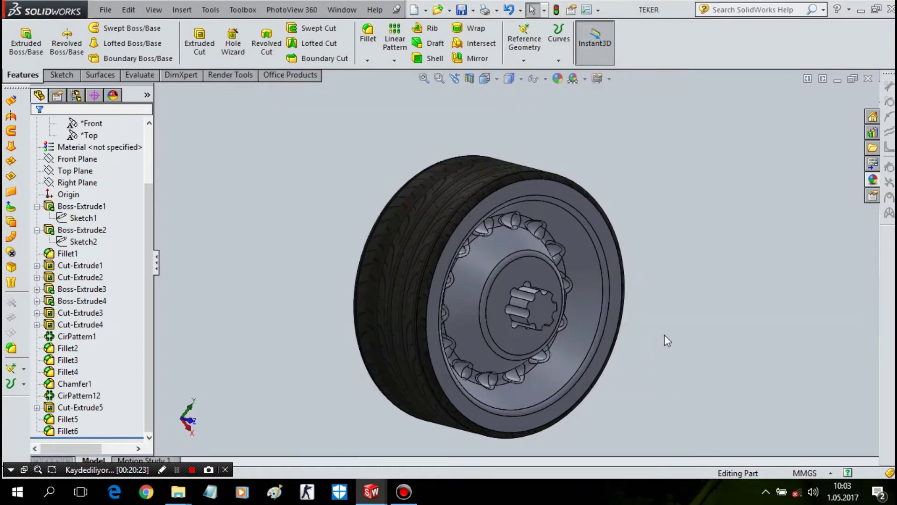
key(f)
mouse_move(646, 311)
middle_down()
mouse_move(409, 409)
mouse_move(655, 240)
mouse_move(608, 347)
mouse_move(327, 307)
mouse_move(398, 280)
middle_up()
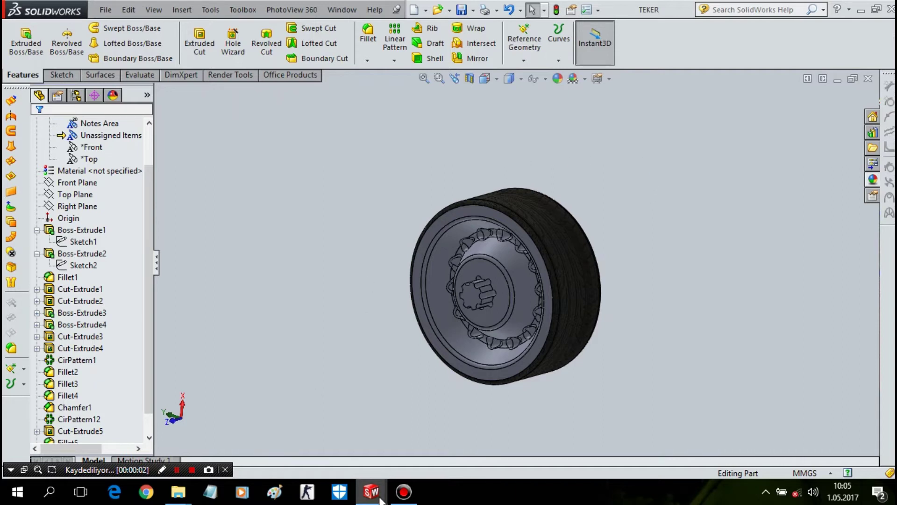
- Review the open bus body, OTURAK seat and TEKER wheel documents
click(267, 421)
middle_drag(429, 348, 452, 408)
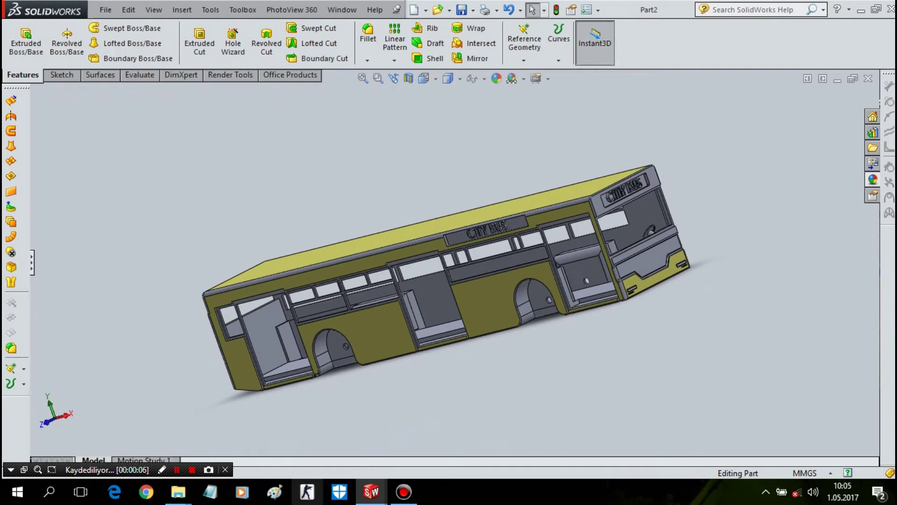
mouse_move(371, 491)
click(374, 421)
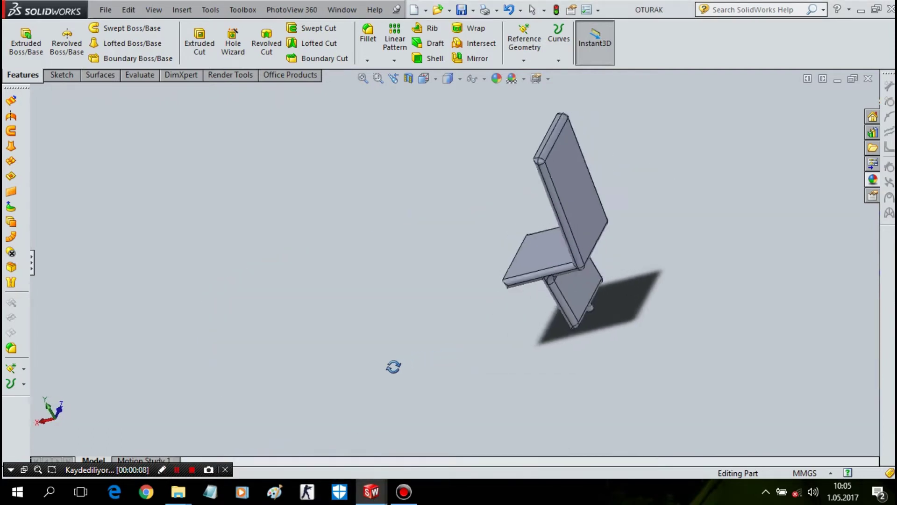
middle_drag(394, 366, 481, 356)
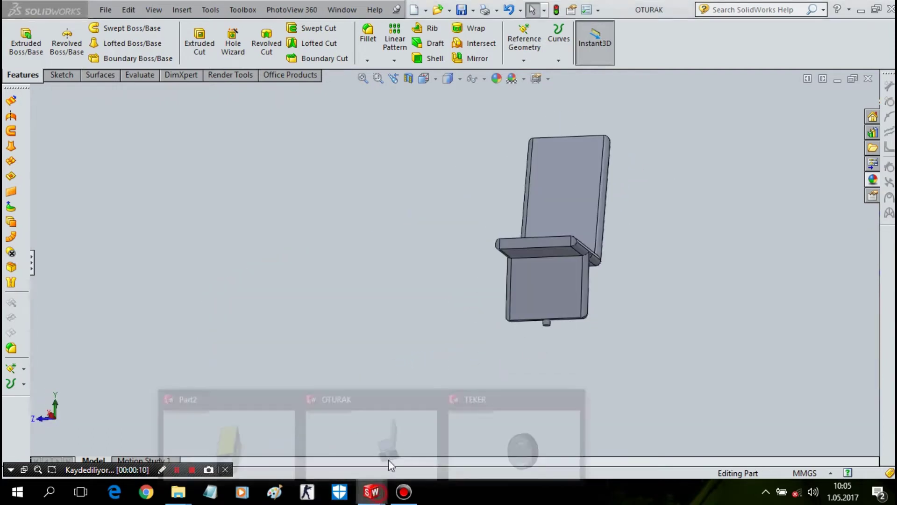
click(486, 438)
mouse_move(522, 265)
middle_down()
mouse_move(271, 348)
mouse_move(374, 372)
middle_up()
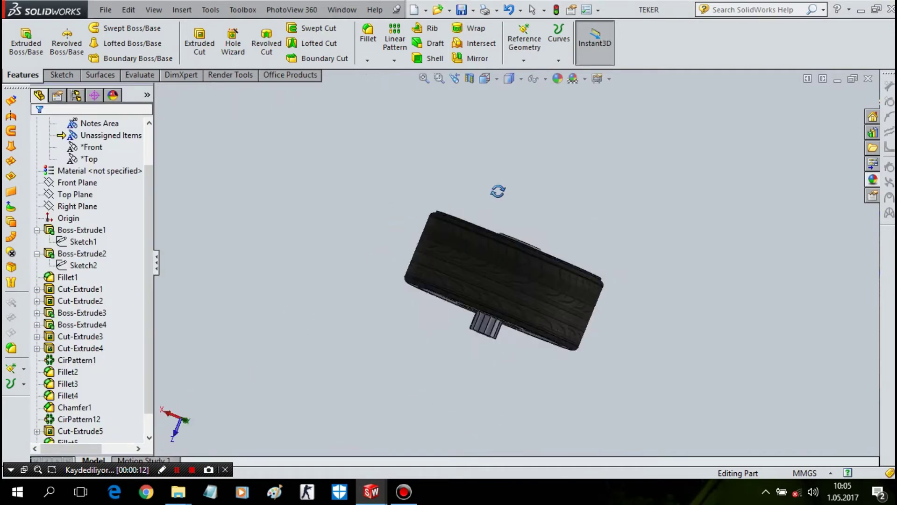
click(414, 11)
- Create a new assembly and place the Part2 bus body in it
double_click(279, 294)
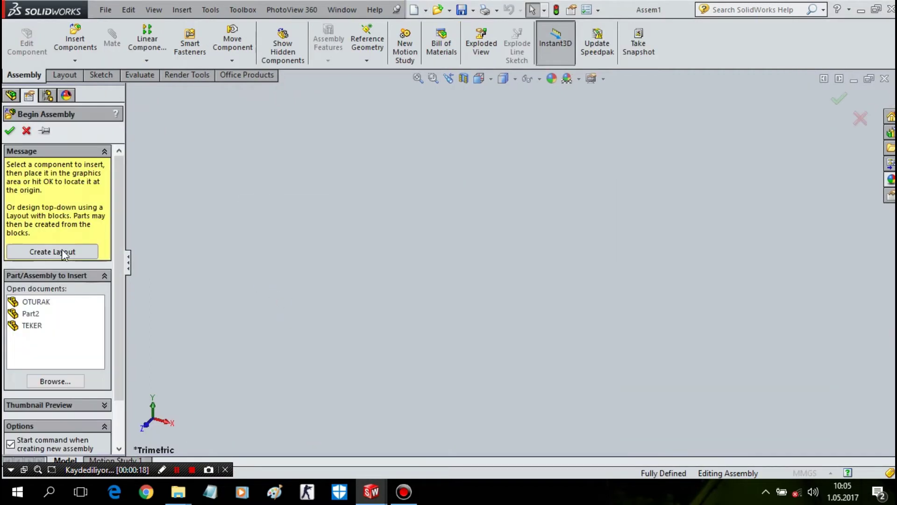
click(37, 315)
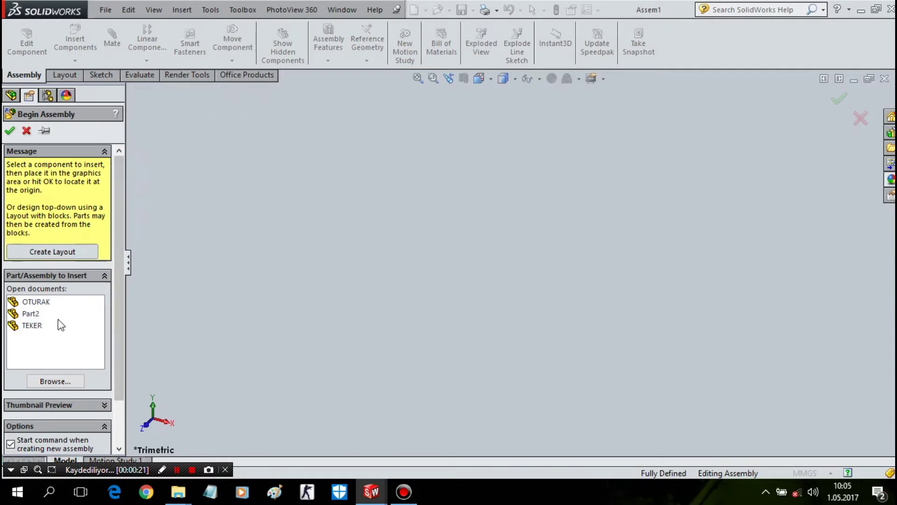
click(32, 315)
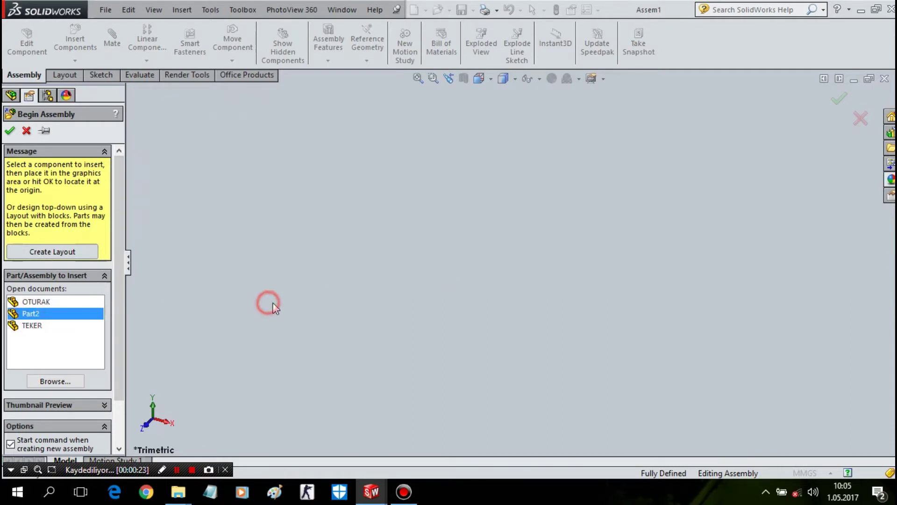
click(601, 240)
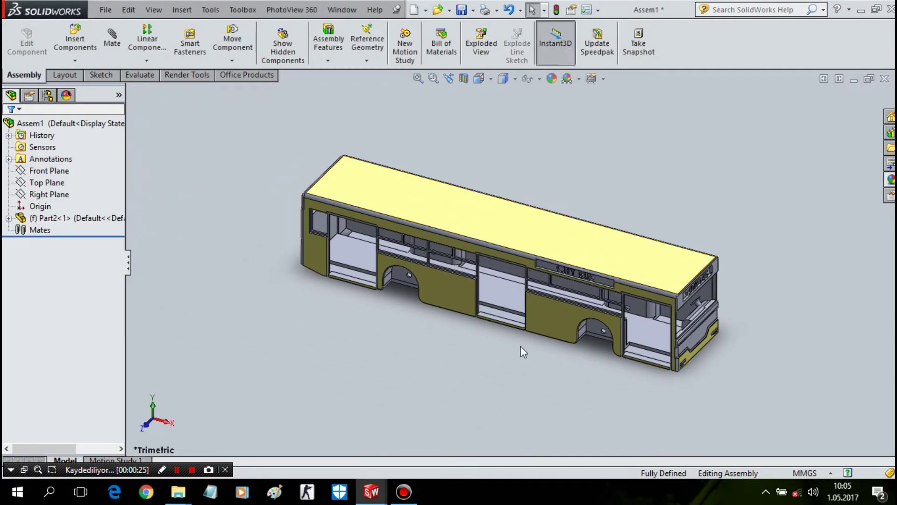
- Remove the first bus body instance from the assembly
middle_drag(521, 345, 407, 356)
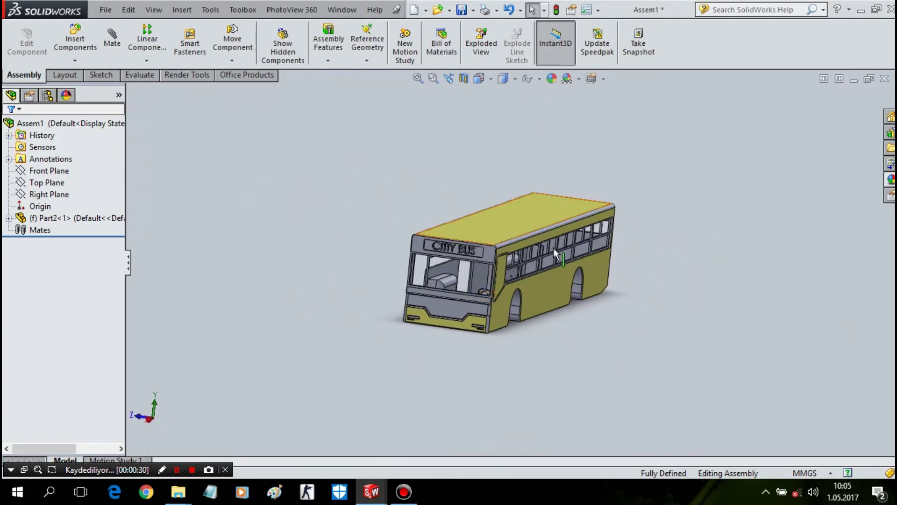
click(541, 292)
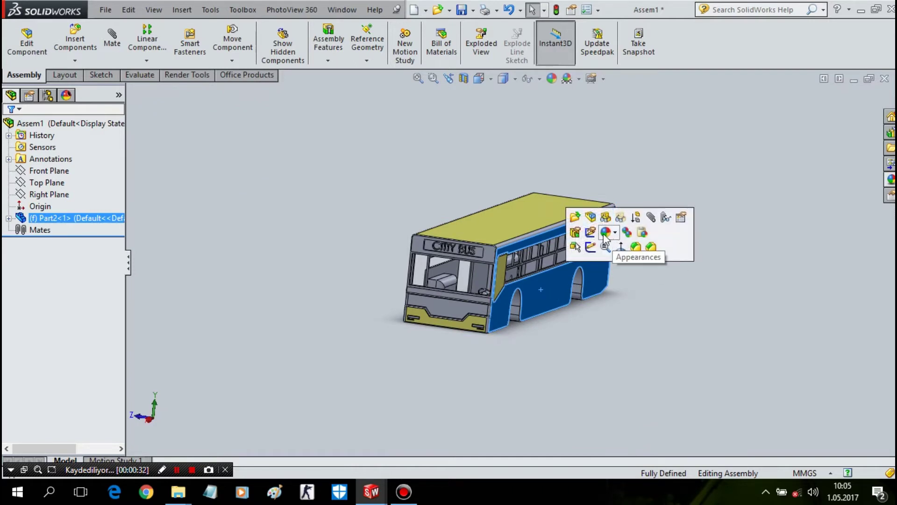
click(440, 185)
key(ctrl+z)
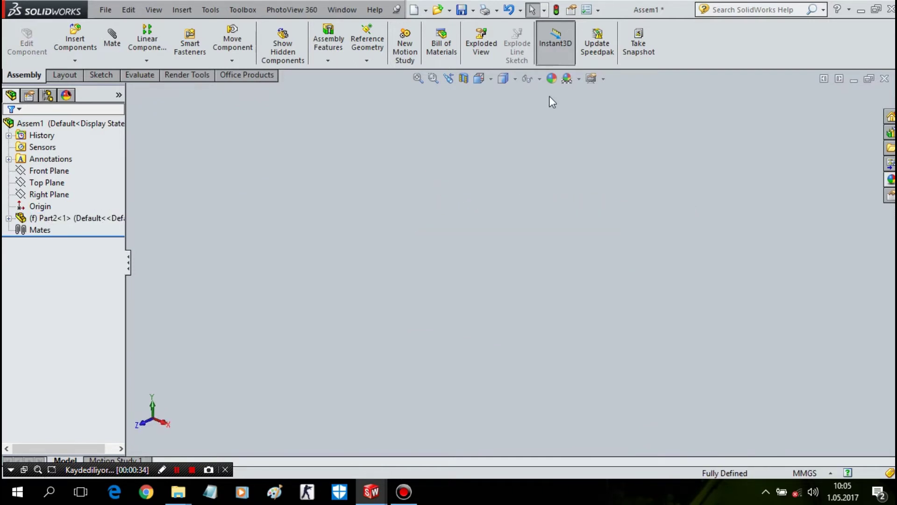
click(534, 83)
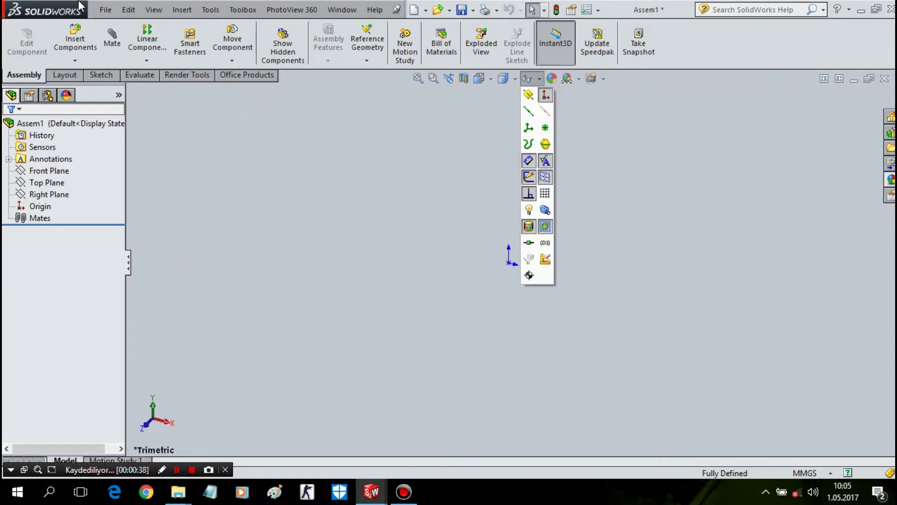
- Insert Part2 from open documents again as a new bus body instance
click(78, 36)
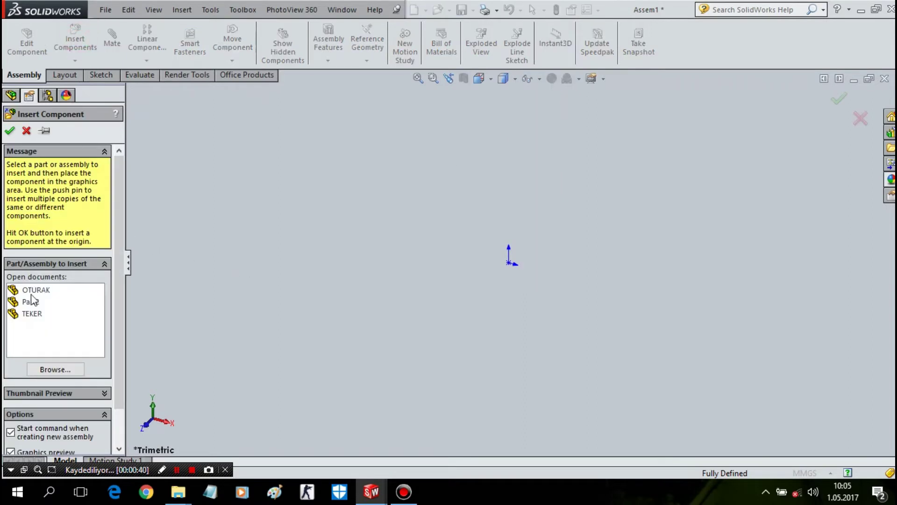
click(31, 303)
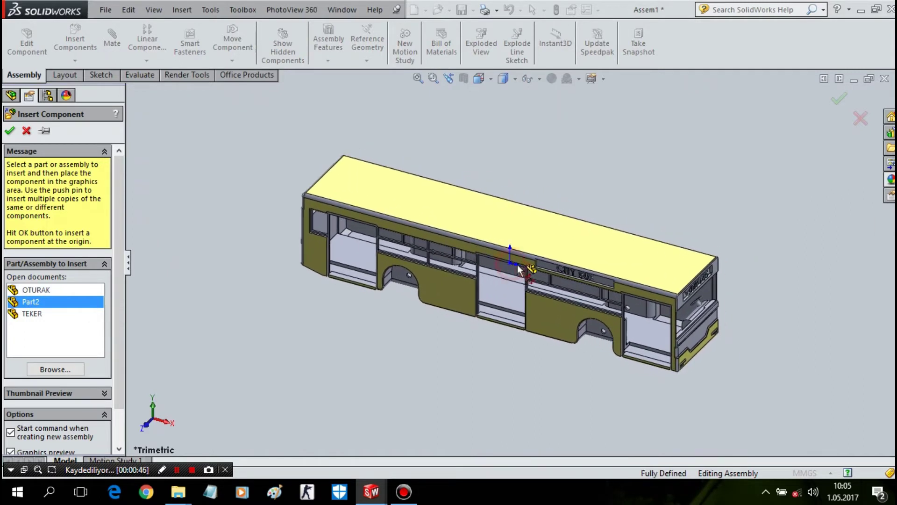
click(518, 265)
middle_drag(543, 239, 356, 176)
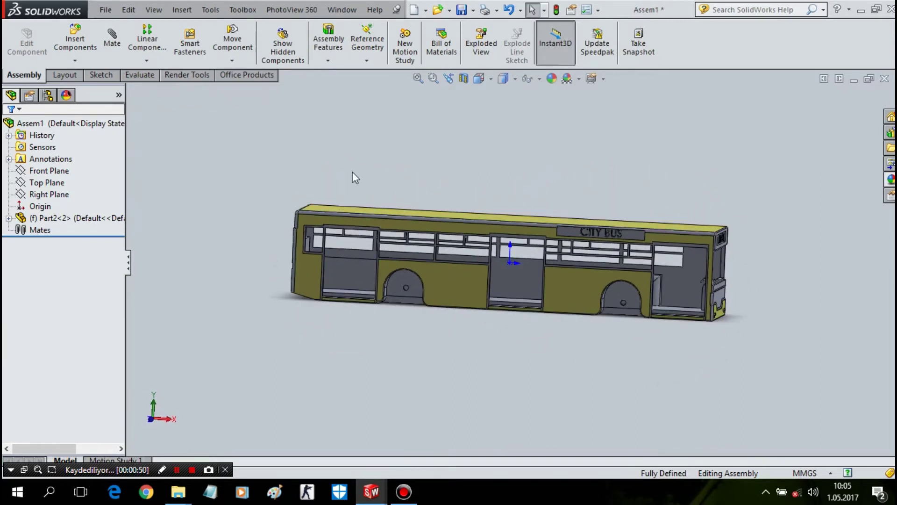
- Insert four TEKER wheels below the bus and hide their axes
click(75, 40)
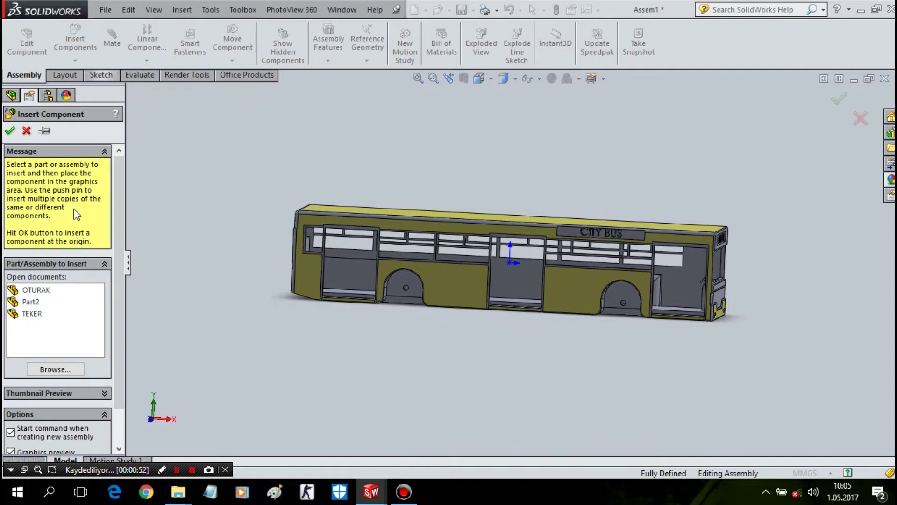
click(39, 314)
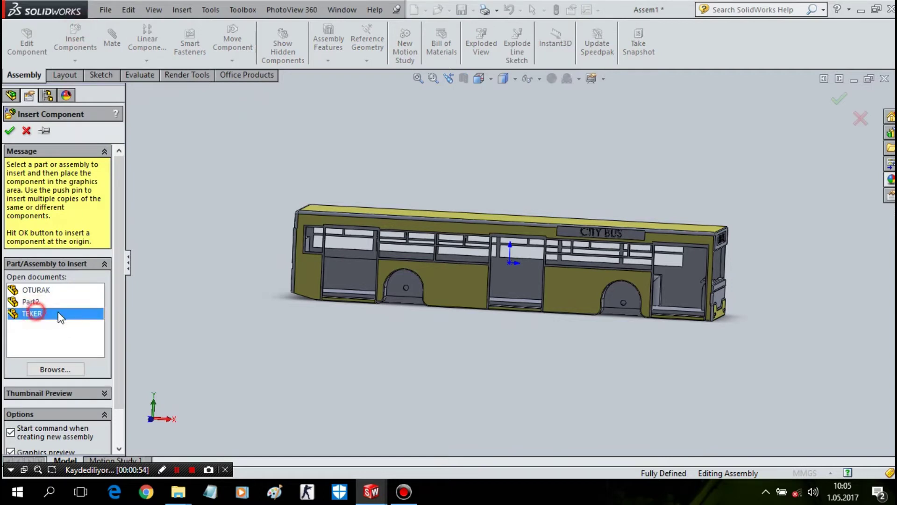
click(403, 326)
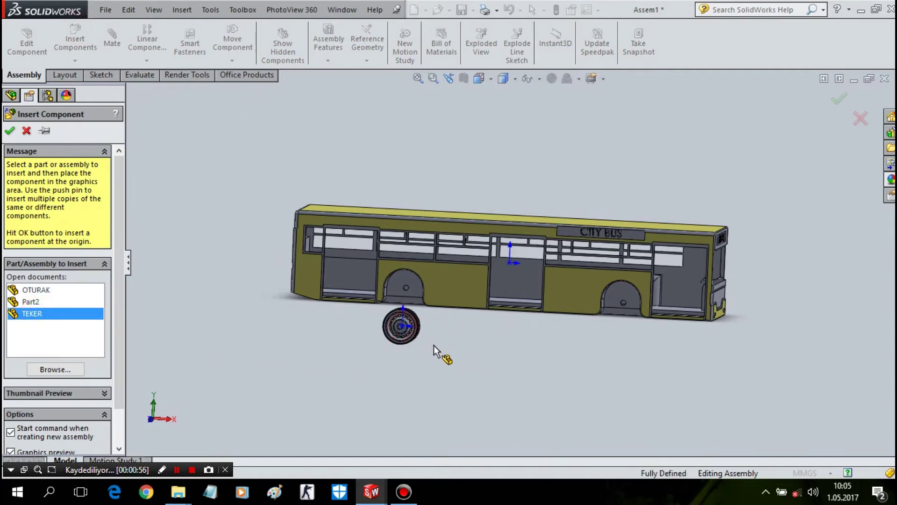
mouse_move(410, 327)
ctrl+mouse_down()
mouse_move(484, 348)
mouse_move(677, 357)
ctrl+mouse_up()
click(445, 325)
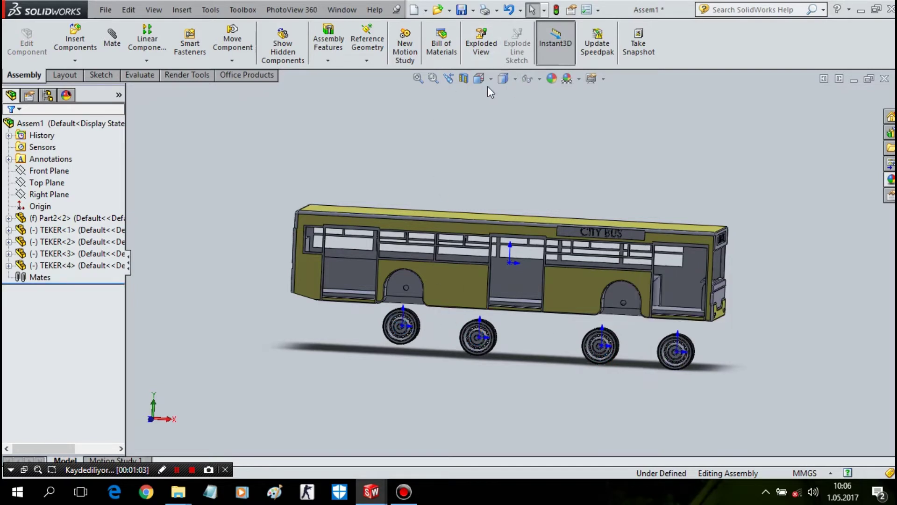
click(537, 87)
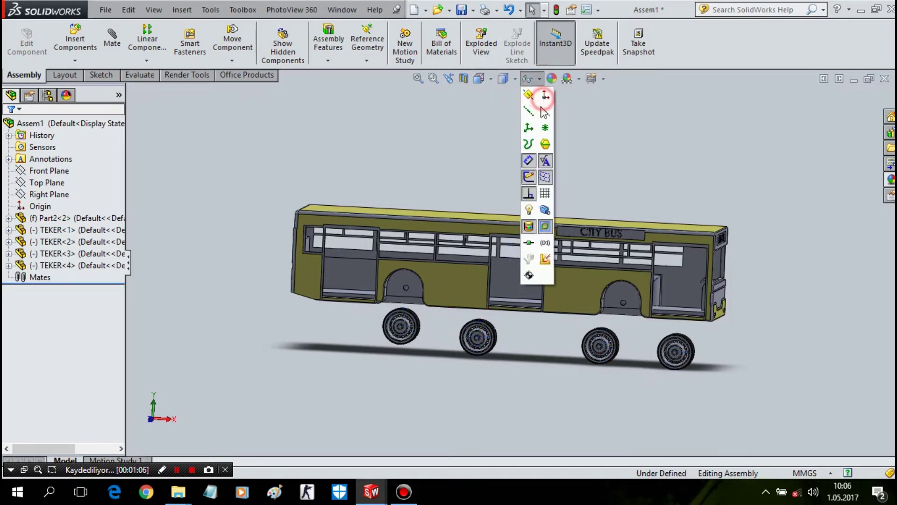
- Select the front wheel's hub face to start its mate
scroll(434, 323, down, 2)
scroll(432, 315, down, 2)
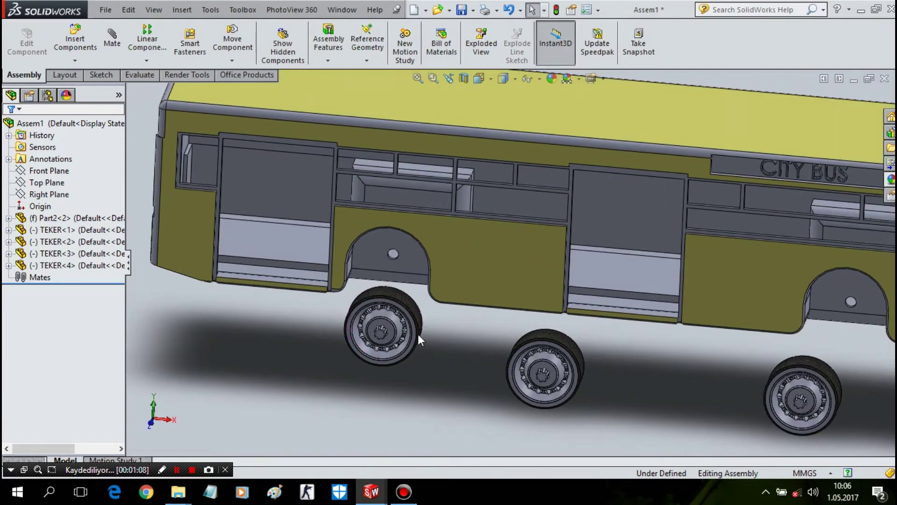
scroll(417, 333, down, 2)
scroll(417, 332, down, 3)
middle_drag(417, 333, 360, 307)
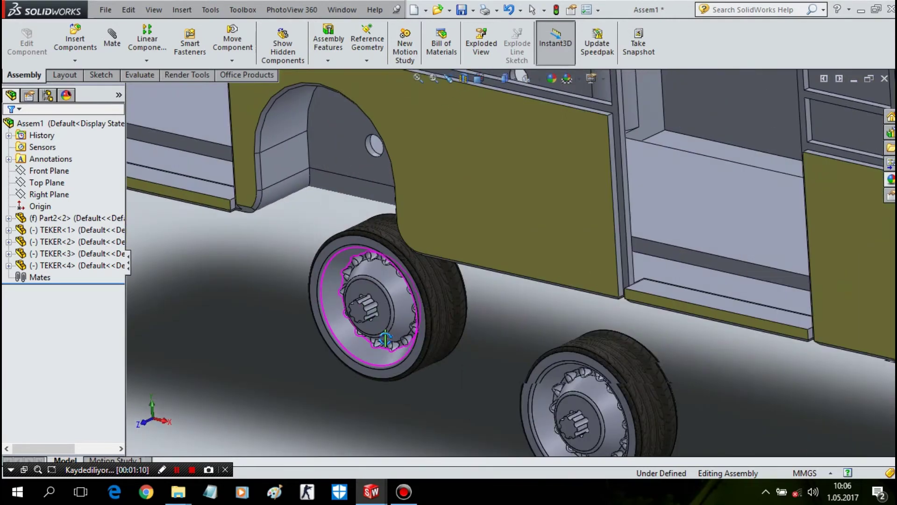
scroll(361, 309, down, 1)
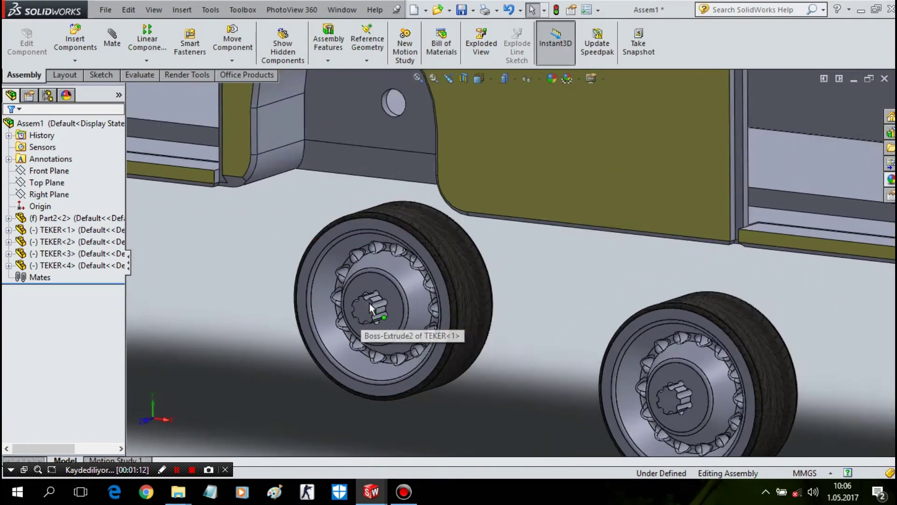
scroll(413, 288, down, 3)
click(419, 271)
scroll(505, 260, up, 3)
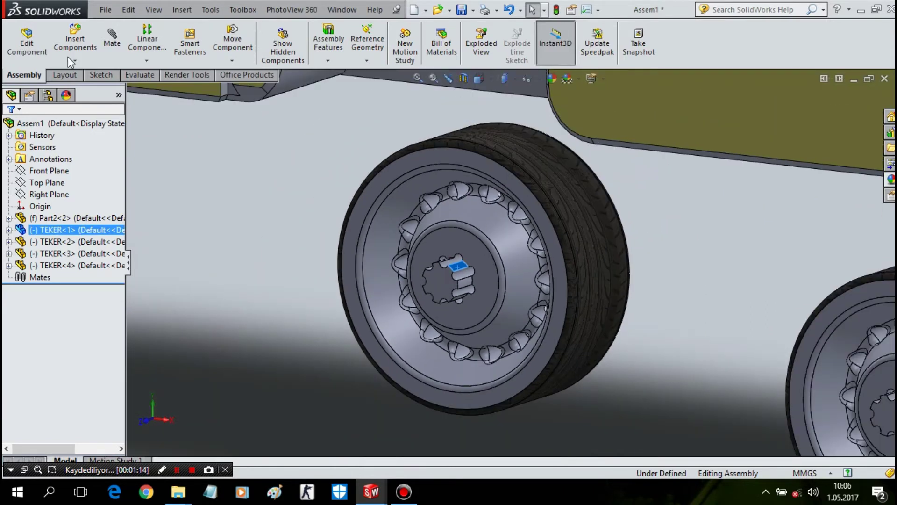
scroll(444, 121, up, 2)
- Mate the TEKER wheel concentric with the wheel-arch hole, flipped to face outward
scroll(496, 136, up, 2)
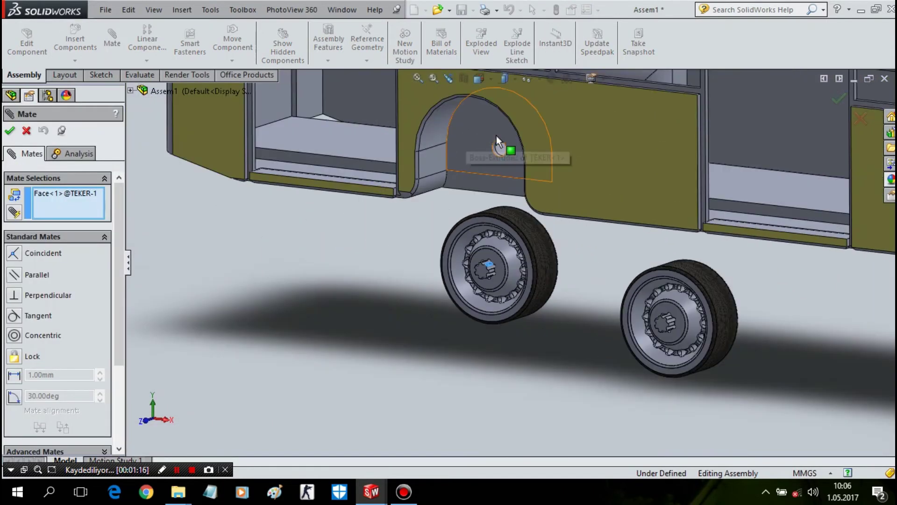
scroll(517, 178, down, 3)
scroll(500, 186, down, 2)
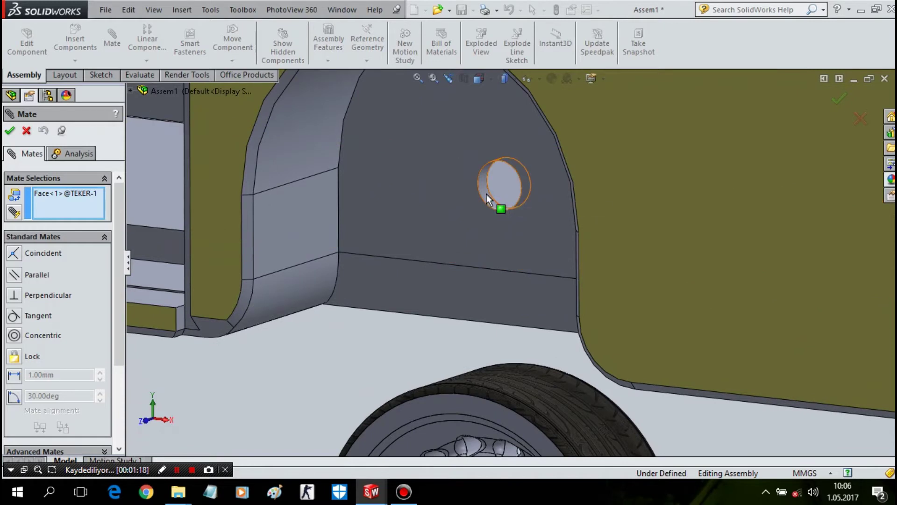
click(483, 204)
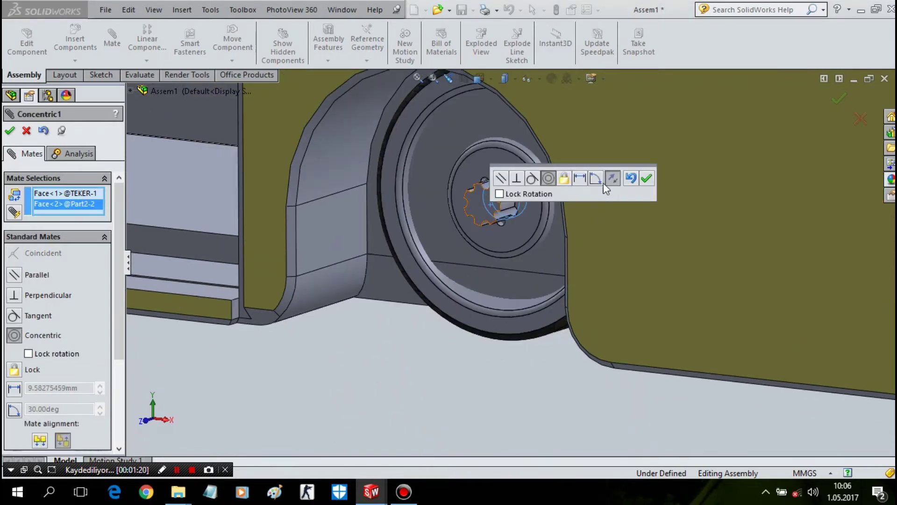
click(612, 179)
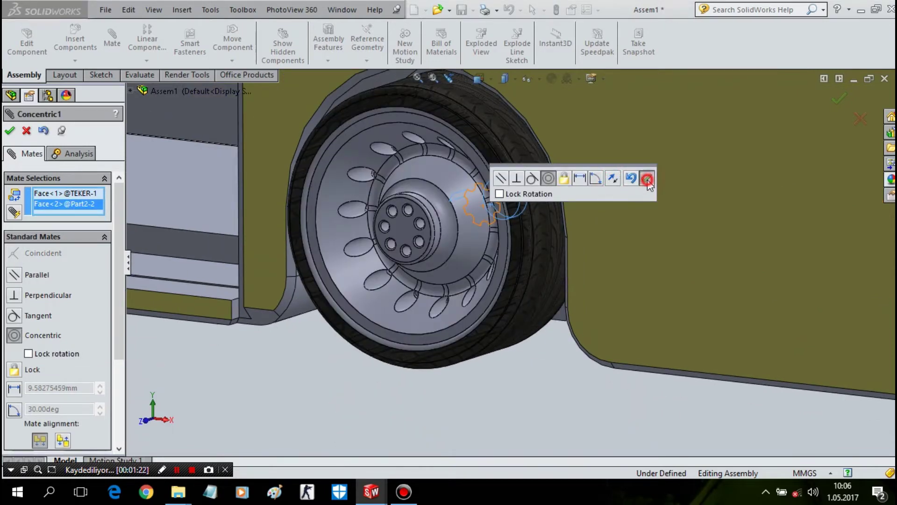
click(647, 179)
- Pull the wheel outward, then select the wheel-well panel face and the wheel hub face
scroll(513, 246, up, 3)
drag(402, 285, 341, 320)
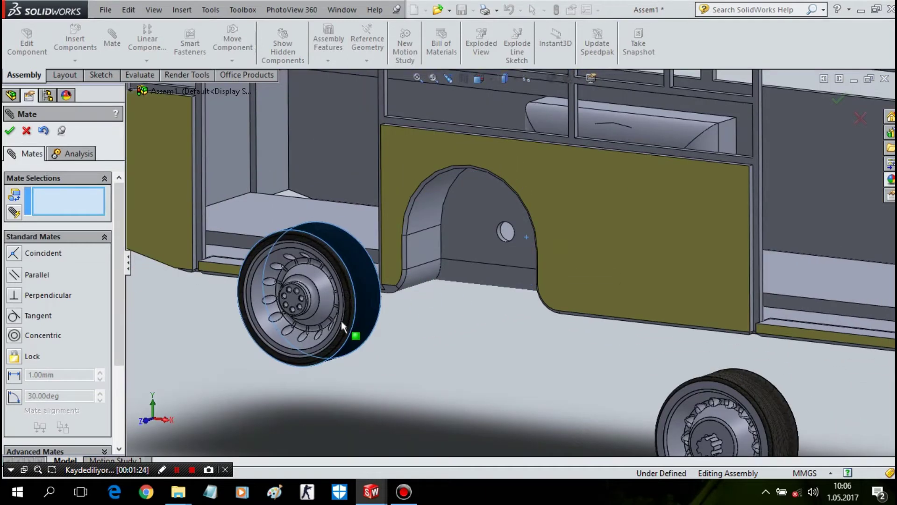
scroll(465, 260, down, 3)
scroll(490, 173, down, 2)
click(490, 173)
scroll(446, 184, down, 3)
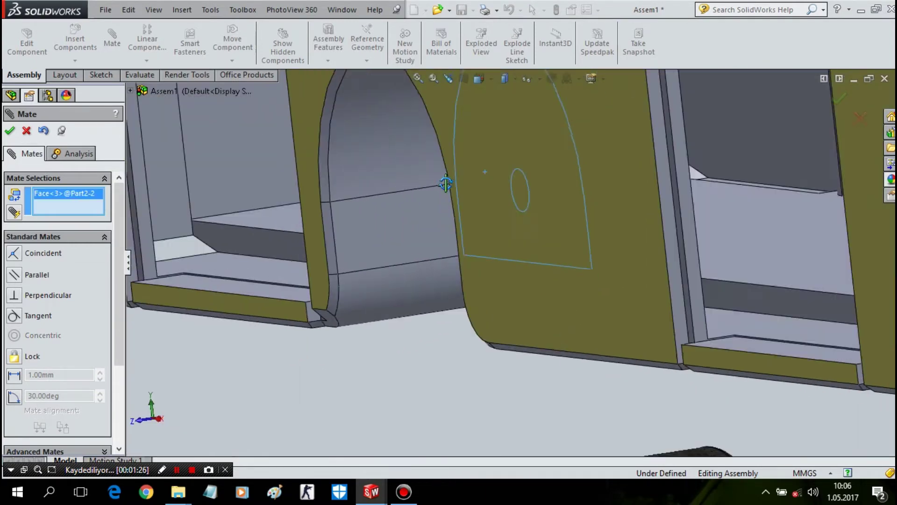
middle_drag(445, 183, 383, 280)
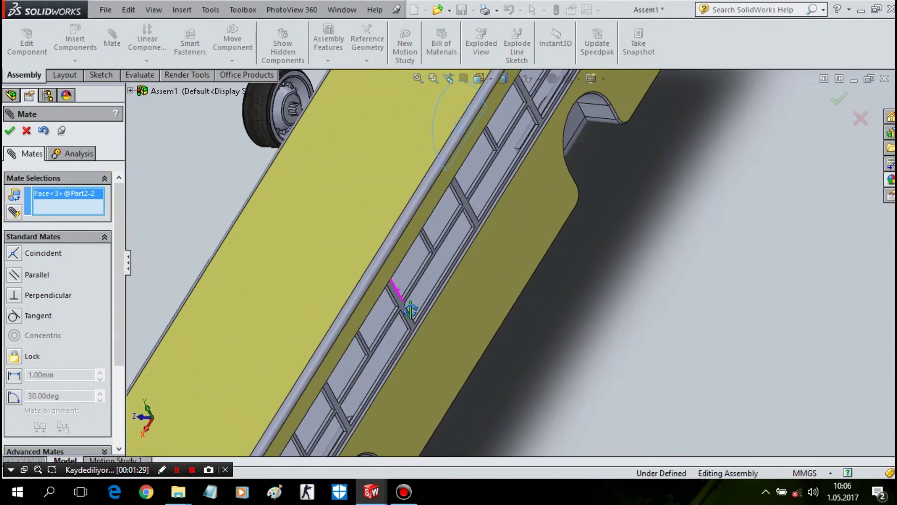
middle_drag(382, 280, 362, 148)
scroll(289, 87, down, 3)
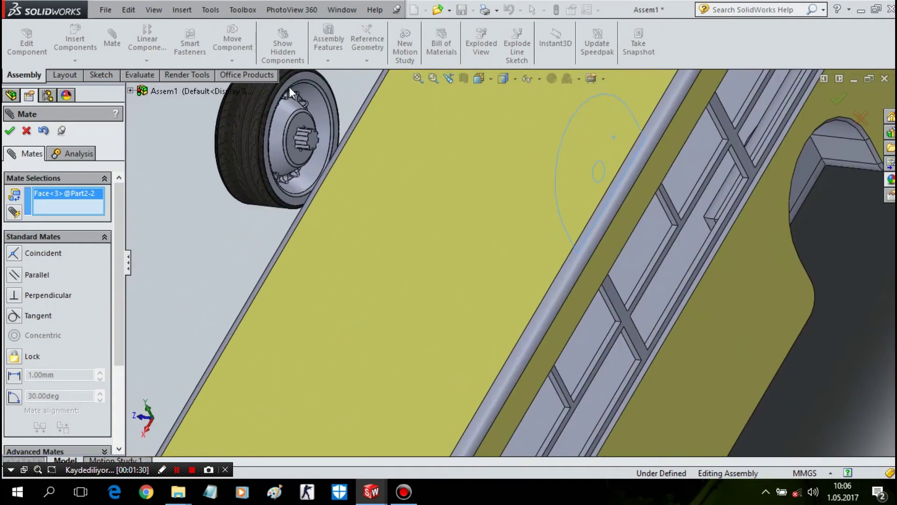
scroll(357, 190, down, 3)
scroll(388, 203, down, 2)
click(402, 215)
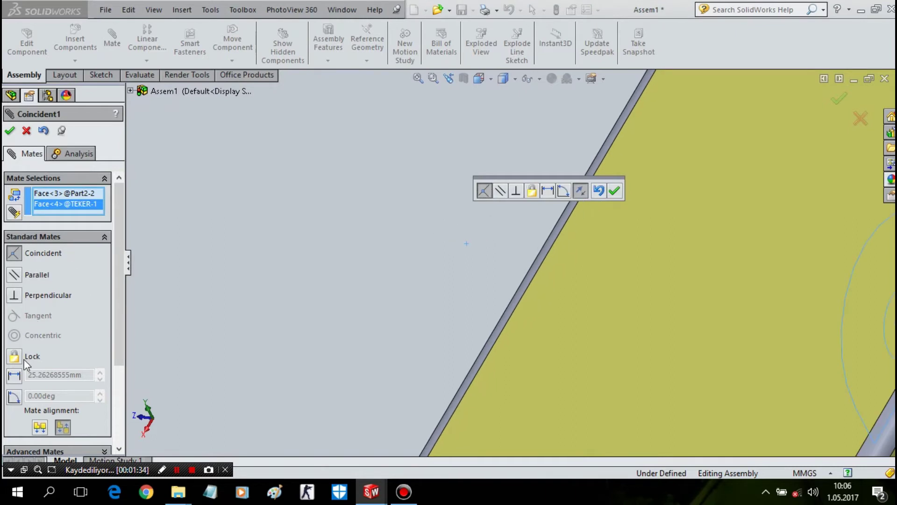
- Make it a 25.26 mm Distance mate between body and wheel faces and accept
click(14, 374)
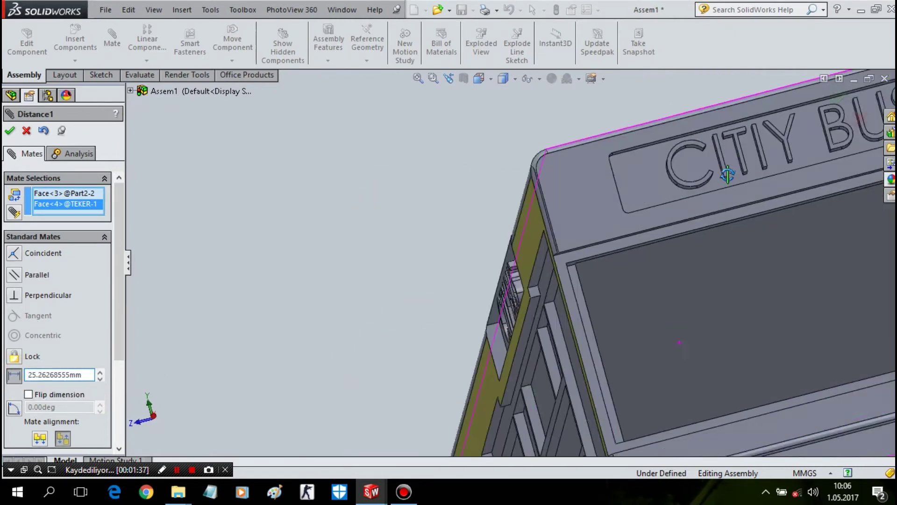
middle_drag(684, 307, 741, 380)
scroll(741, 380, up, 8)
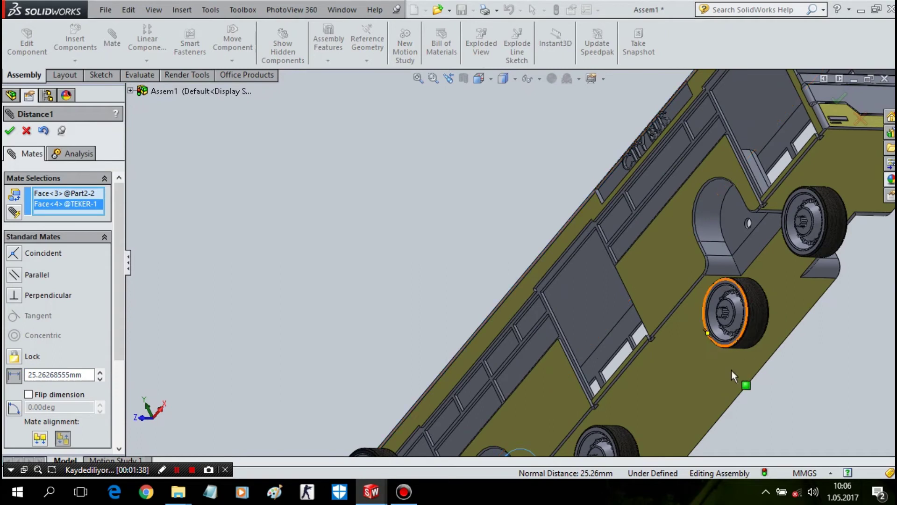
scroll(563, 352, down, 6)
mouse_move(563, 352)
middle_down()
mouse_move(556, 371)
mouse_move(550, 363)
middle_up()
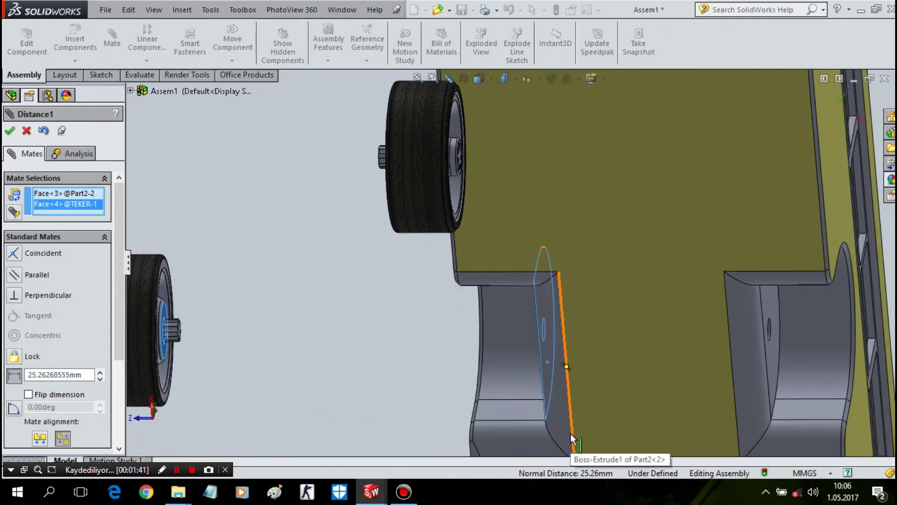
key(Return)
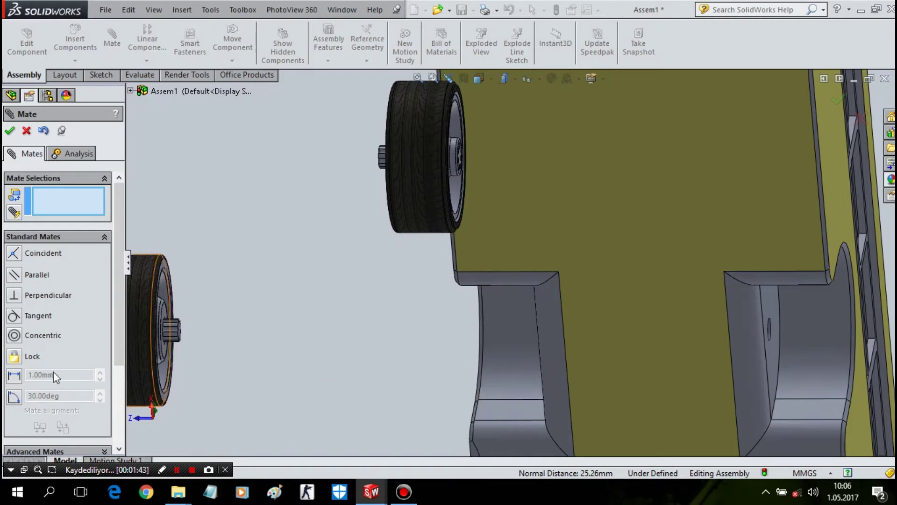
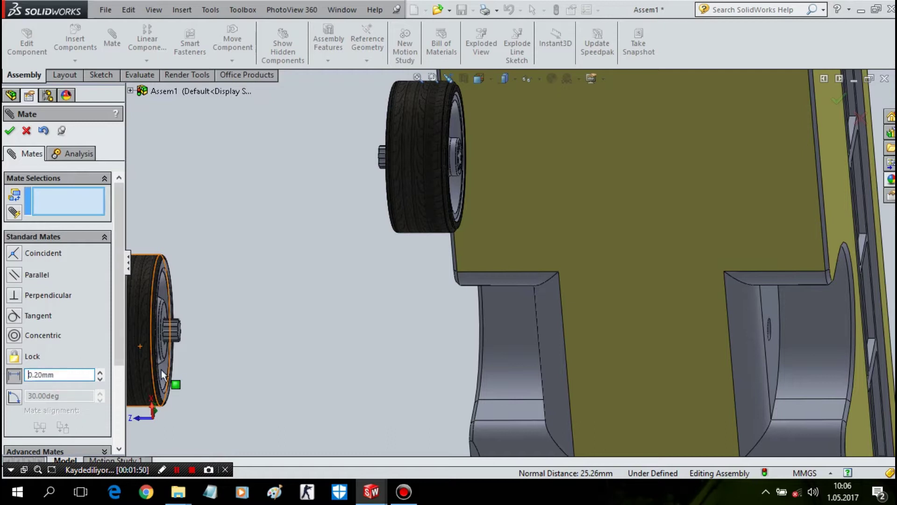
- Select the loose wheel and start editing the Distance1 mate between body and wheel
click(144, 323)
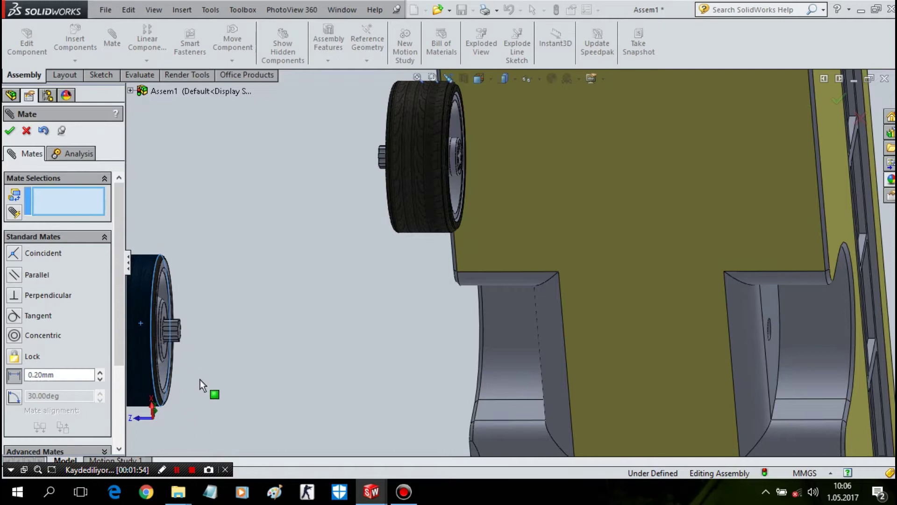
key(Escape)
key(Escape)
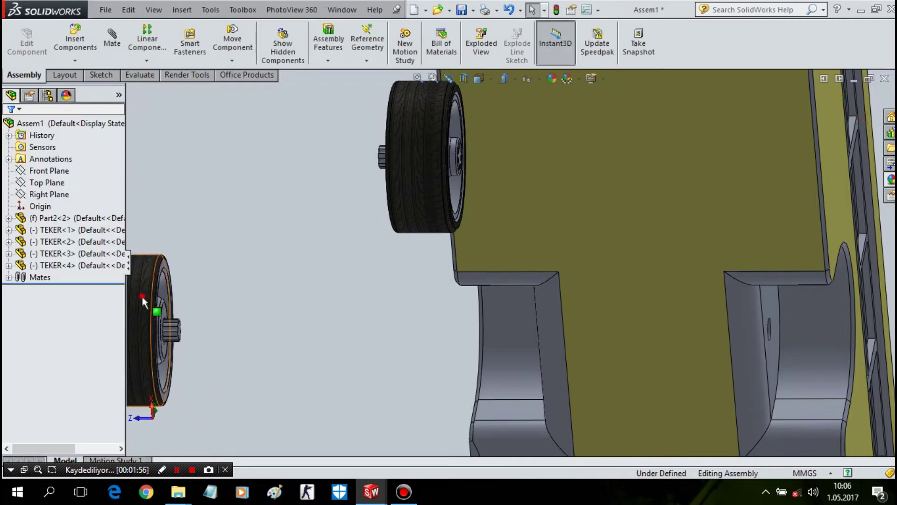
click(142, 297)
key(z)
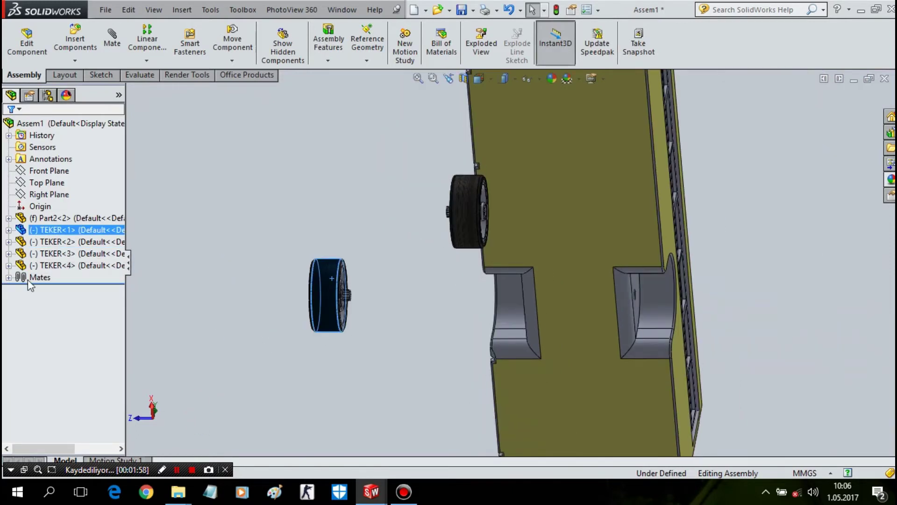
click(9, 277)
click(68, 301)
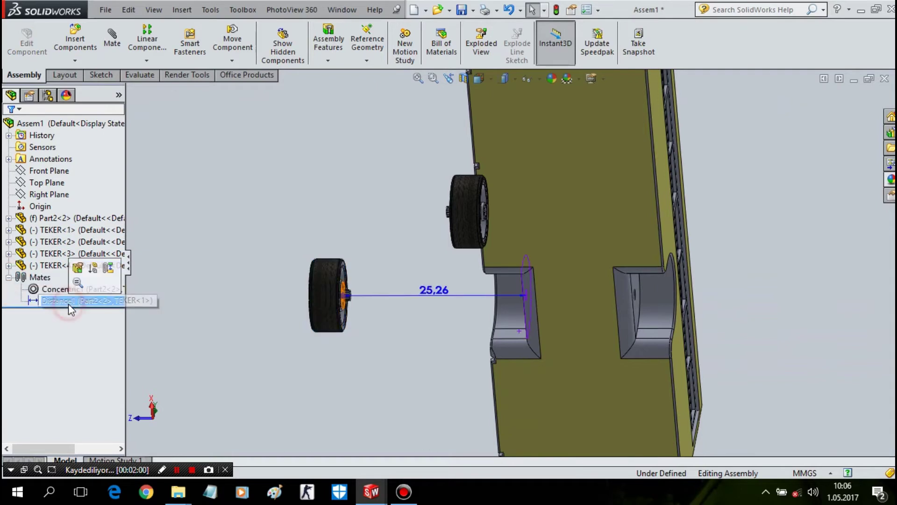
right_click(68, 299)
click(79, 270)
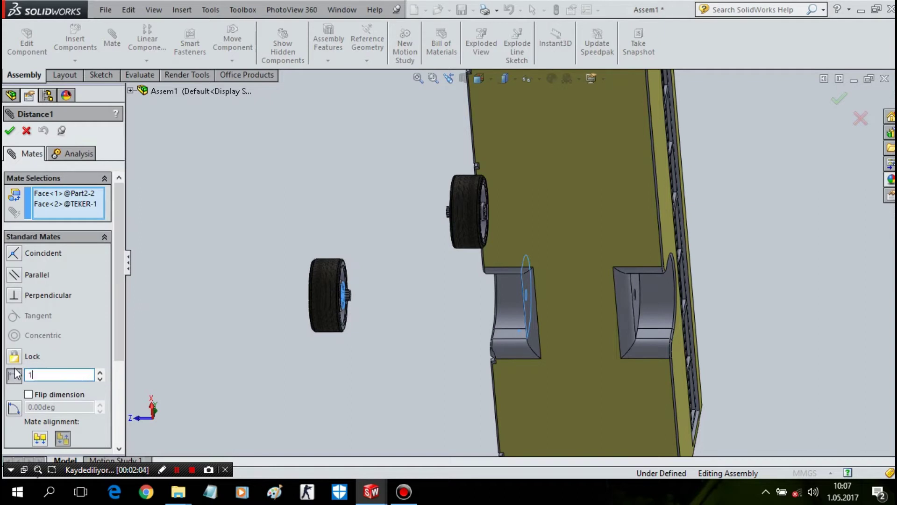
- Set the Distance1 mate to 0.50 mm and accept the change
key(Return)
scroll(514, 316, down, 2)
scroll(640, 253, down, 3)
scroll(646, 254, down, 3)
mouse_move(647, 255)
middle_down()
mouse_move(626, 262)
mouse_move(632, 282)
middle_up()
scroll(500, 282, down, 3)
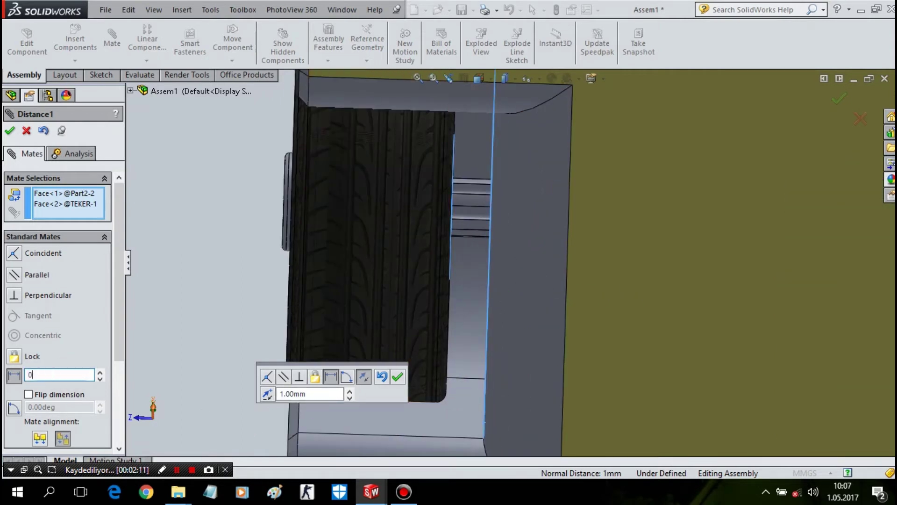
text(.5)
key(Return)
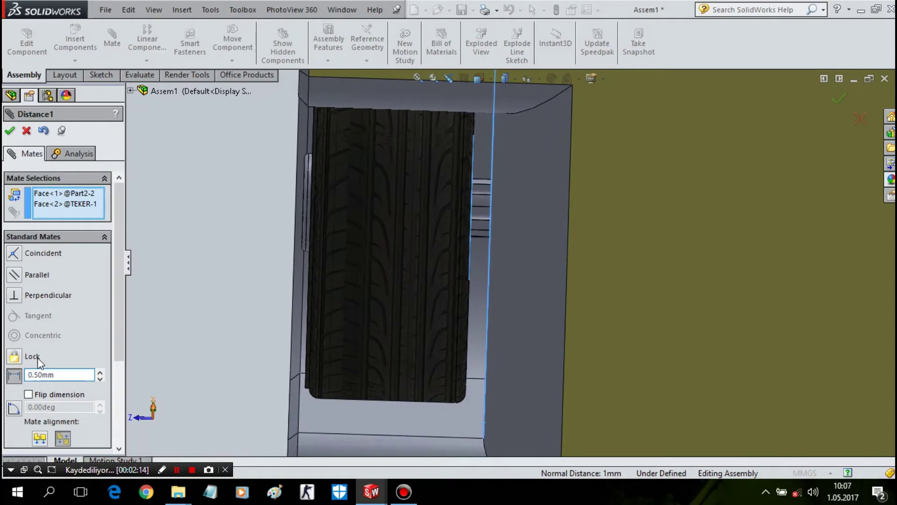
scroll(280, 271, up, 5)
mouse_move(279, 271)
middle_down()
mouse_move(740, 327)
mouse_move(797, 376)
mouse_move(713, 146)
mouse_move(794, 155)
mouse_move(808, 118)
mouse_move(800, 106)
mouse_move(779, 126)
mouse_move(770, 280)
mouse_move(786, 276)
middle_up()
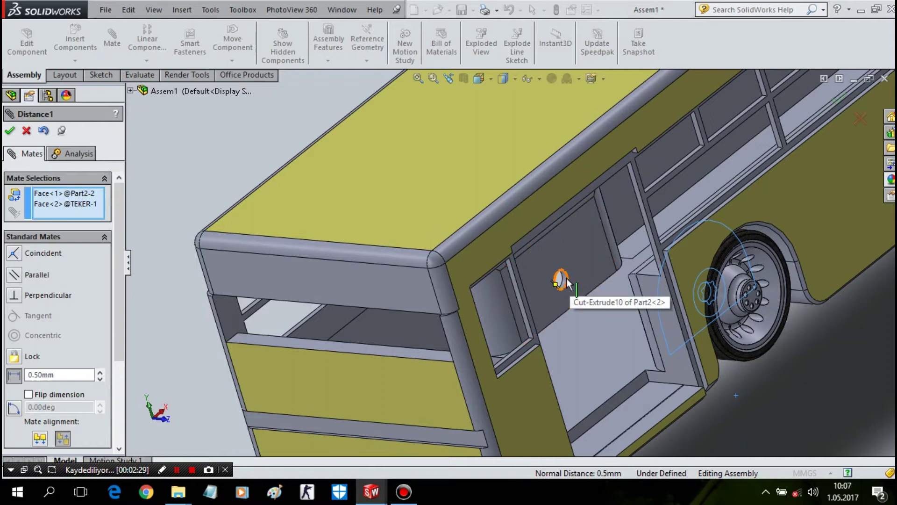
mouse_move(562, 284)
middle_down()
mouse_move(542, 270)
mouse_move(541, 281)
mouse_move(523, 285)
middle_up()
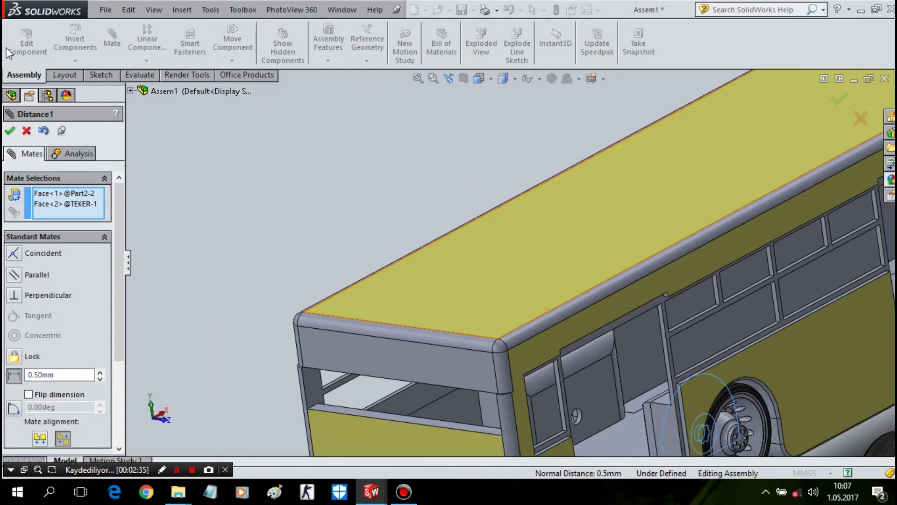
click(9, 133)
scroll(546, 228, up, 5)
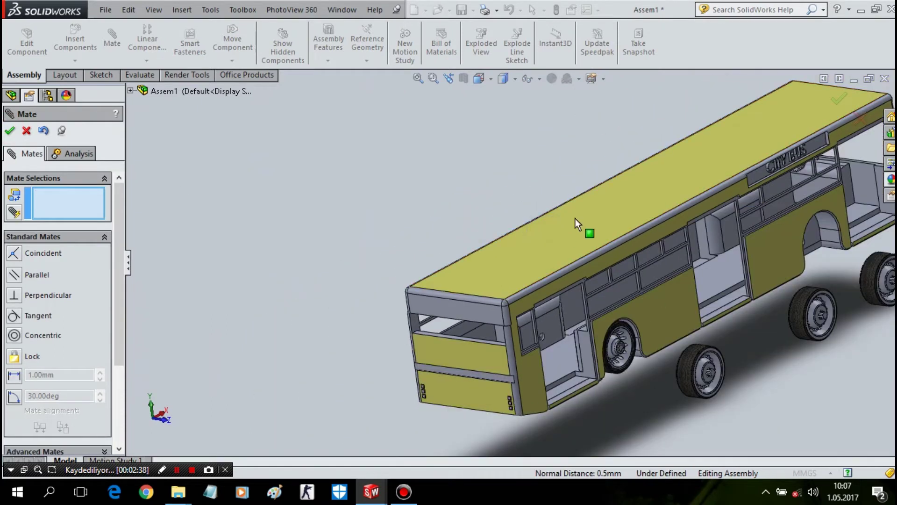
- Open the bus body part (Part2) on its own
right_click(597, 231)
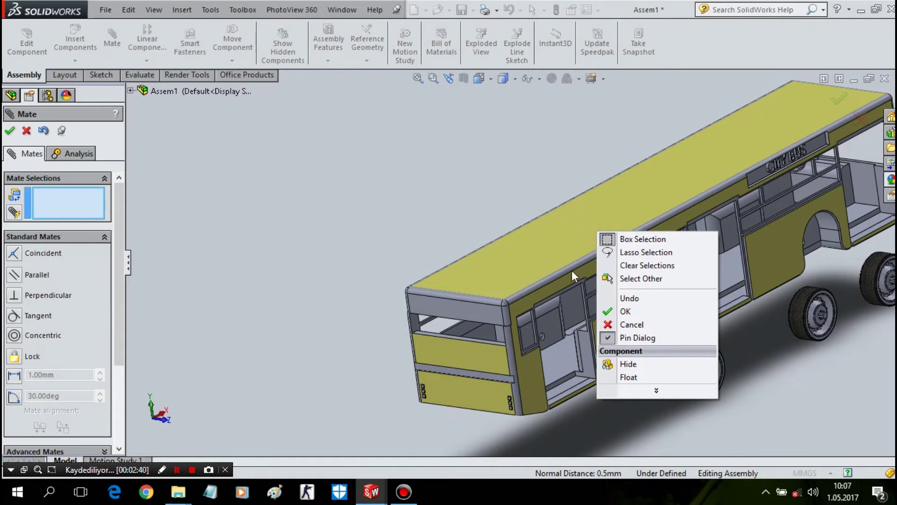
click(26, 130)
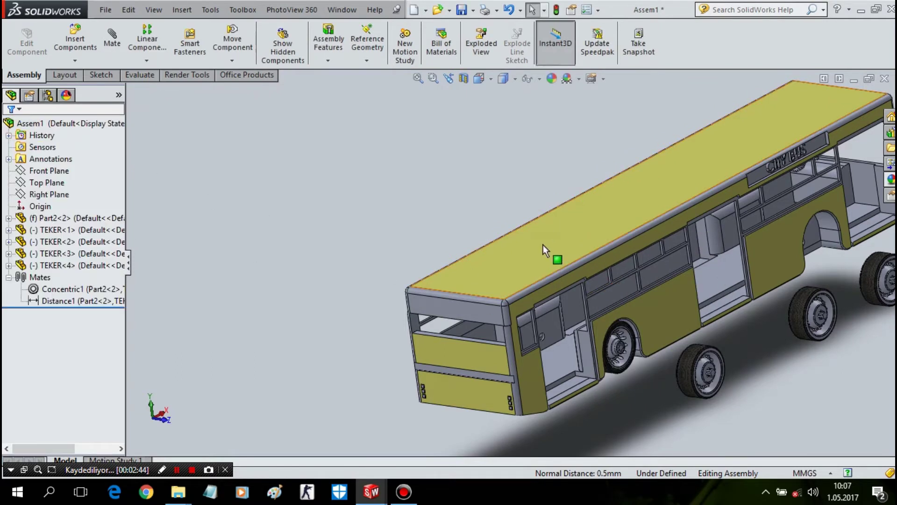
right_click(545, 242)
click(552, 127)
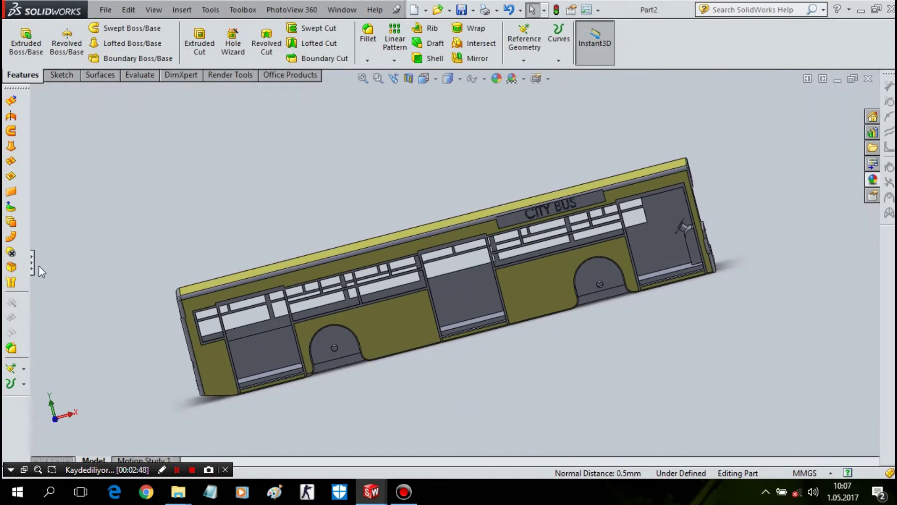
- Locate the wheel-arch axle hole and edit the Cut-Extrude21 sketch
click(32, 261)
scroll(383, 389, down, 4)
scroll(338, 239, down, 4)
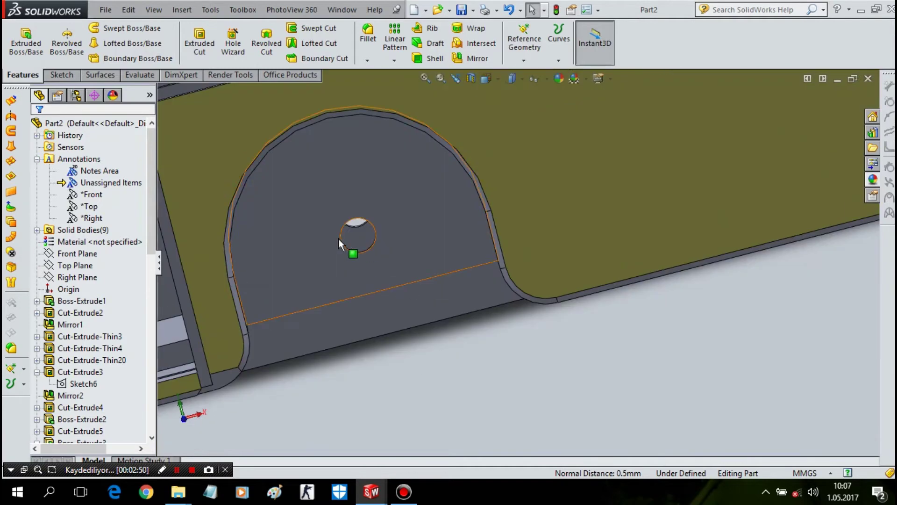
middle_drag(339, 238, 363, 248)
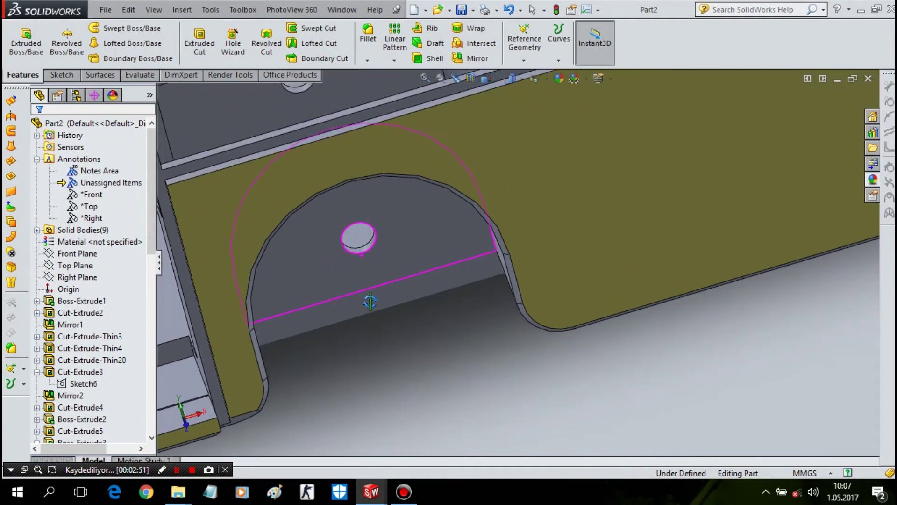
click(363, 249)
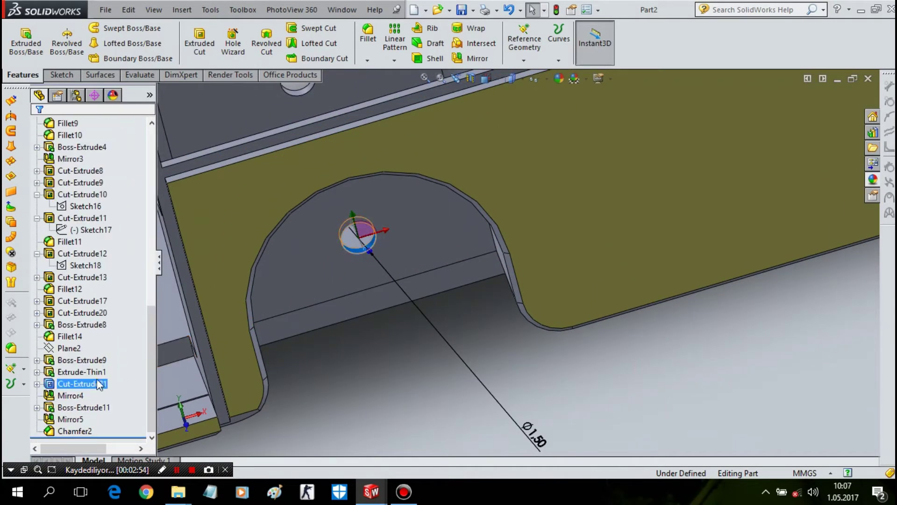
click(92, 384)
right_click(67, 396)
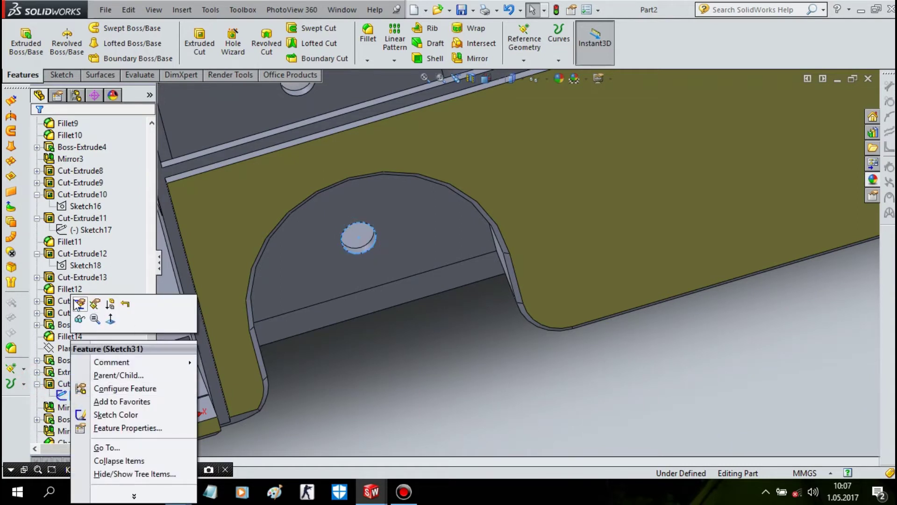
click(79, 303)
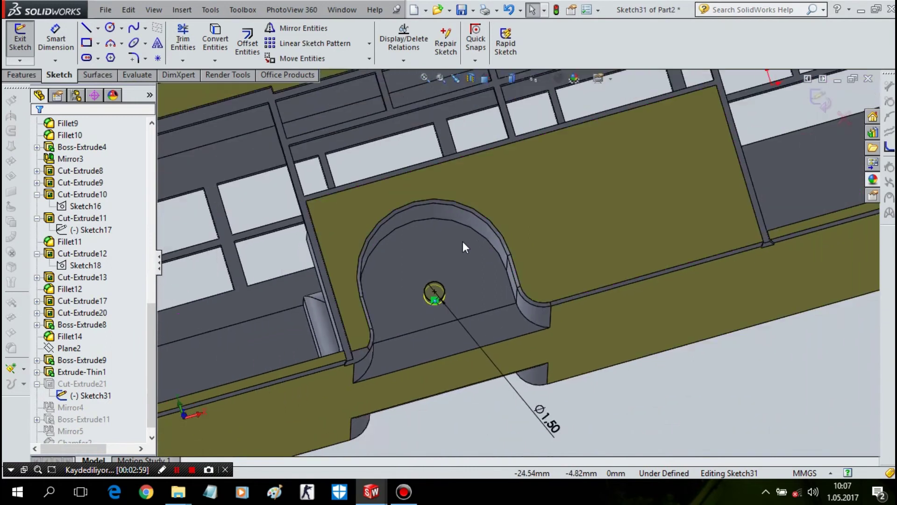
- Dimension the hole centre 1.50 mm from the arch's bottom edge and exit the sketch
middle_drag(462, 242, 444, 291)
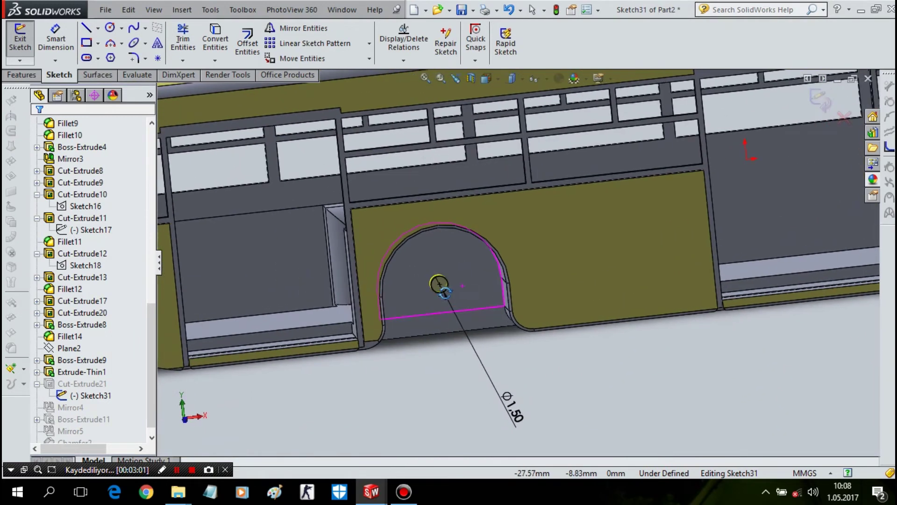
scroll(447, 299, down, 4)
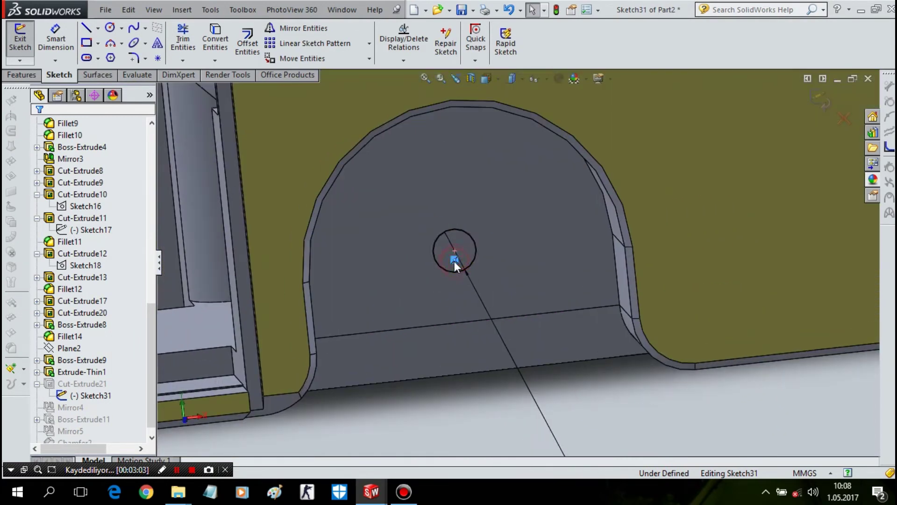
click(72, 39)
click(455, 251)
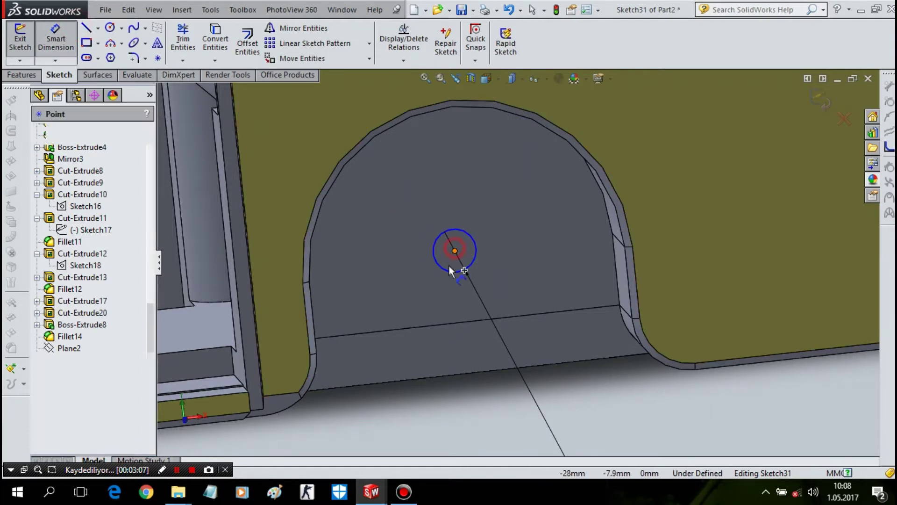
click(458, 321)
click(398, 313)
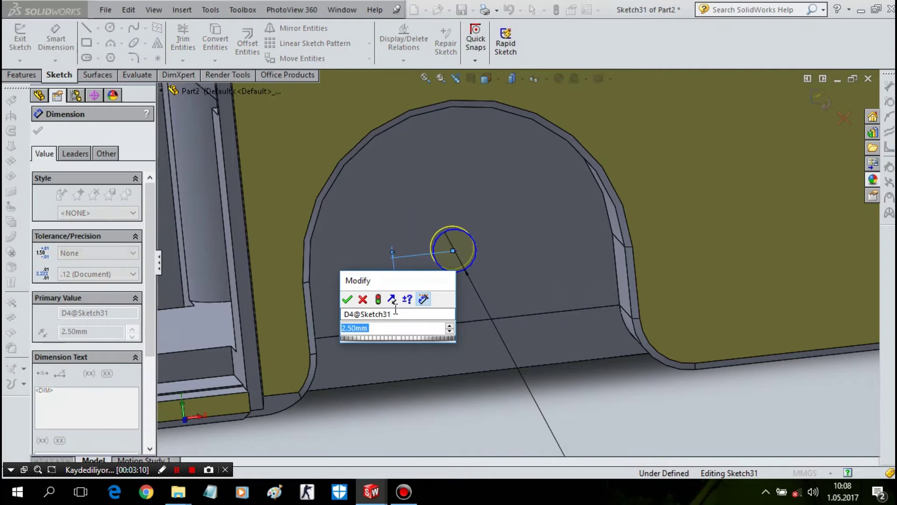
text(1,5)
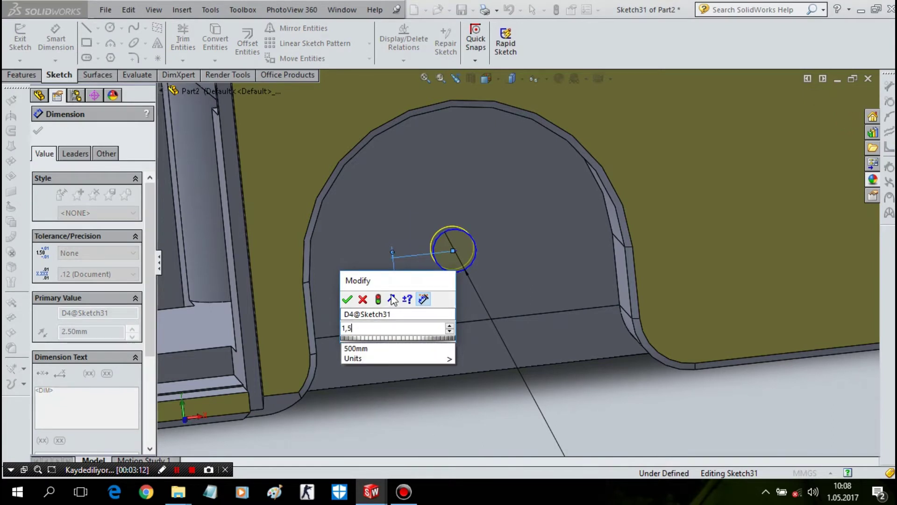
key(Return)
click(38, 131)
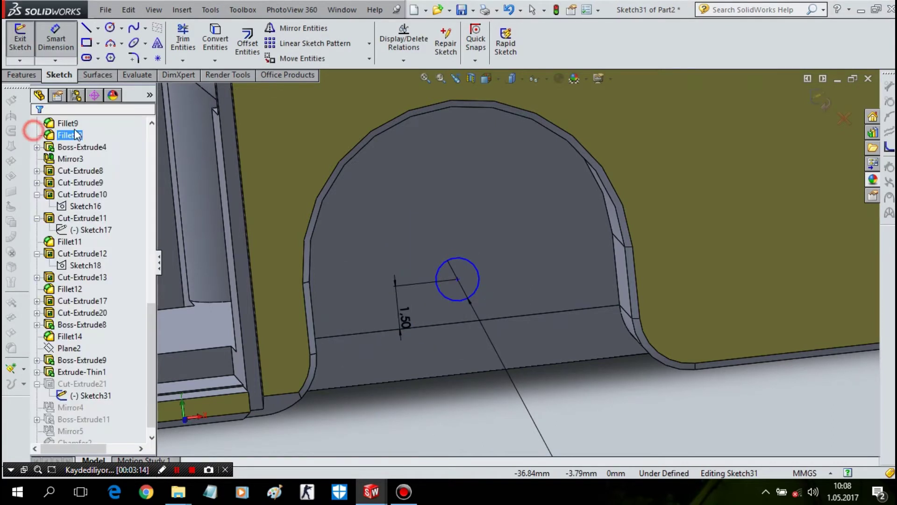
click(814, 96)
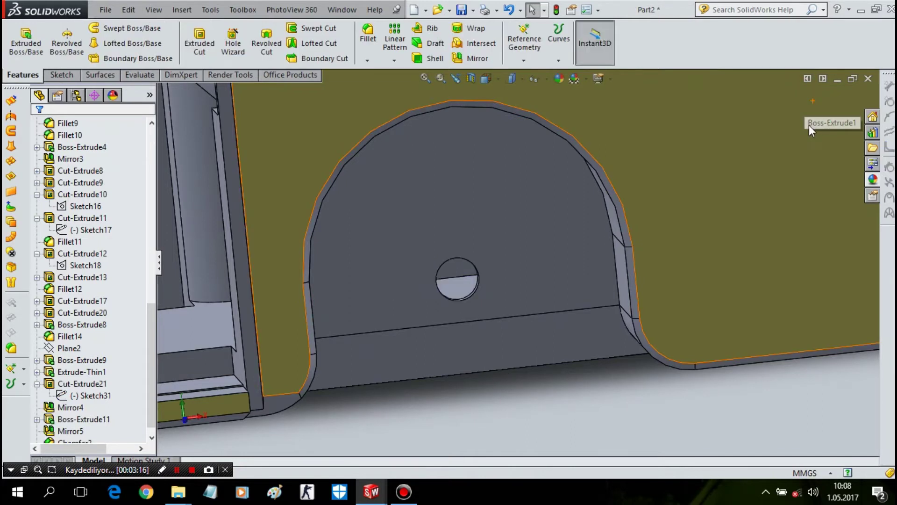
scroll(635, 229, down, 5)
scroll(665, 236, down, 3)
scroll(669, 237, down, 5)
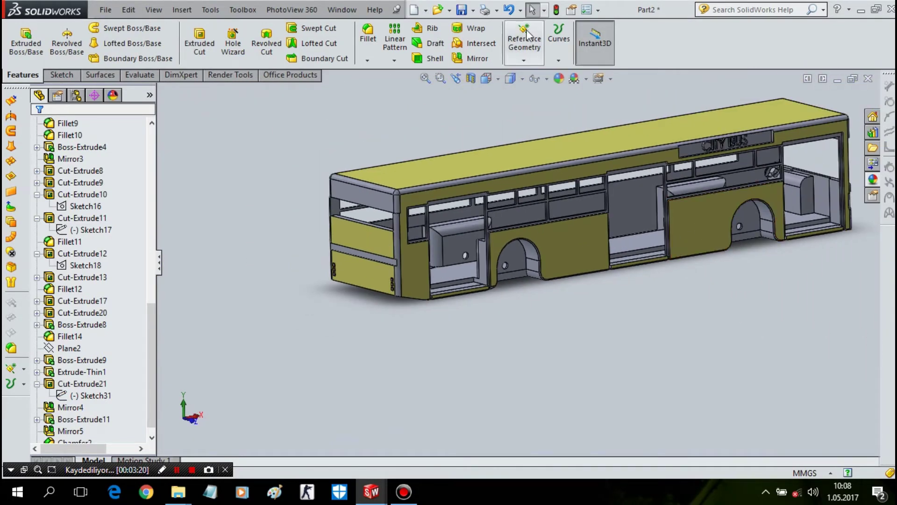
- Close the bus body part and orient the assembly to view the wheel arch
click(867, 81)
mouse_move(666, 321)
middle_down()
mouse_move(703, 218)
mouse_move(697, 213)
mouse_move(533, 327)
middle_up()
scroll(534, 332, down, 3)
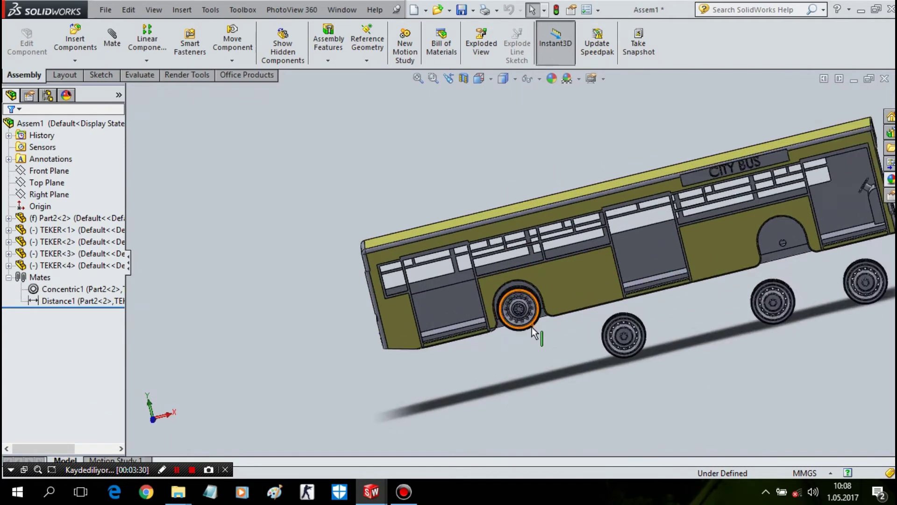
scroll(533, 327, down, 2)
scroll(542, 319, down, 2)
mouse_move(574, 260)
middle_down()
mouse_move(586, 126)
mouse_move(643, 187)
mouse_move(667, 124)
middle_up()
key(ctrl+1)
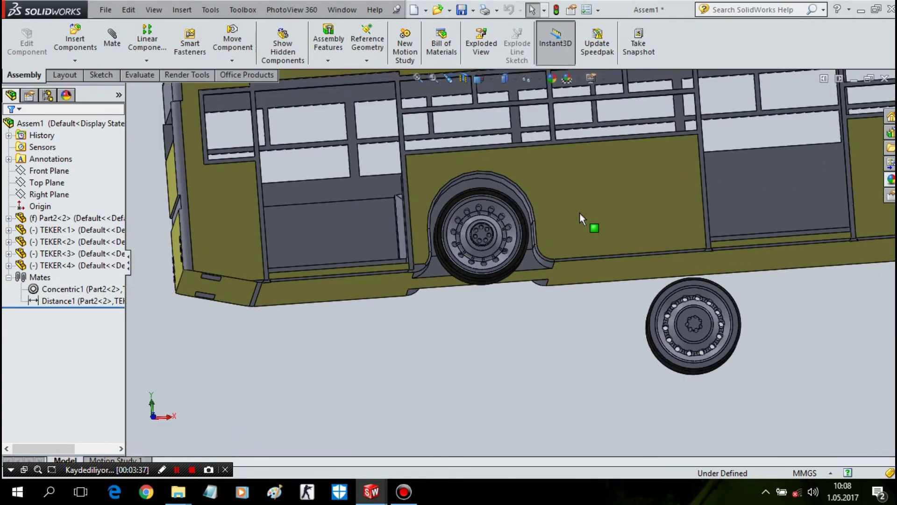
scroll(579, 212, up, 3)
middle_drag(579, 212, 563, 293)
scroll(602, 310, down, 4)
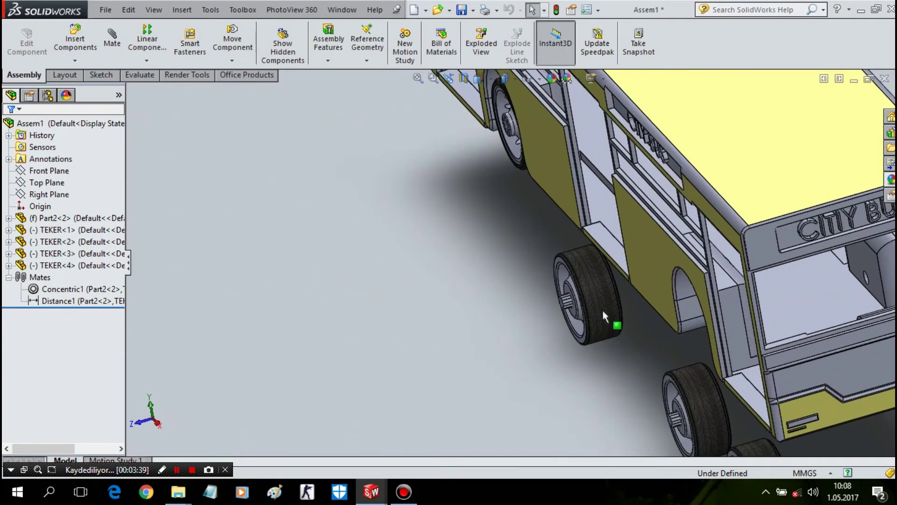
scroll(602, 309, down, 4)
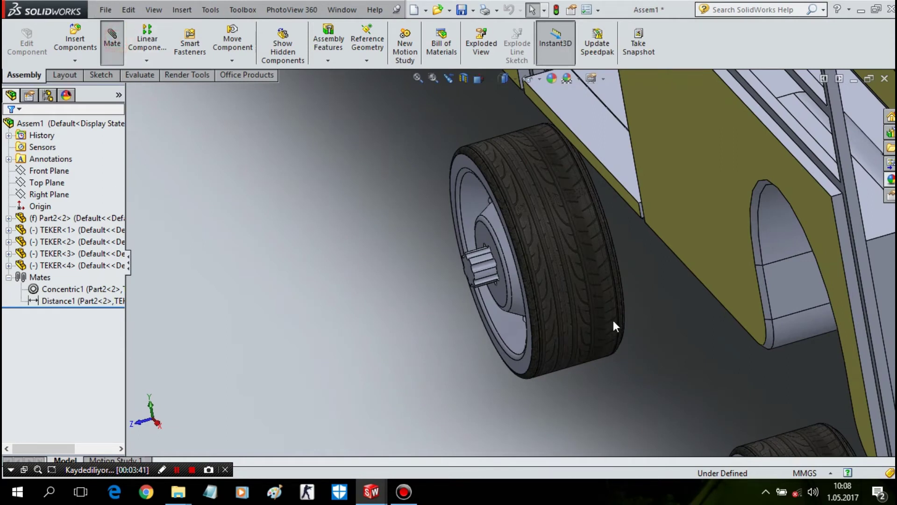
scroll(509, 259, down, 2)
scroll(552, 270, up, 2)
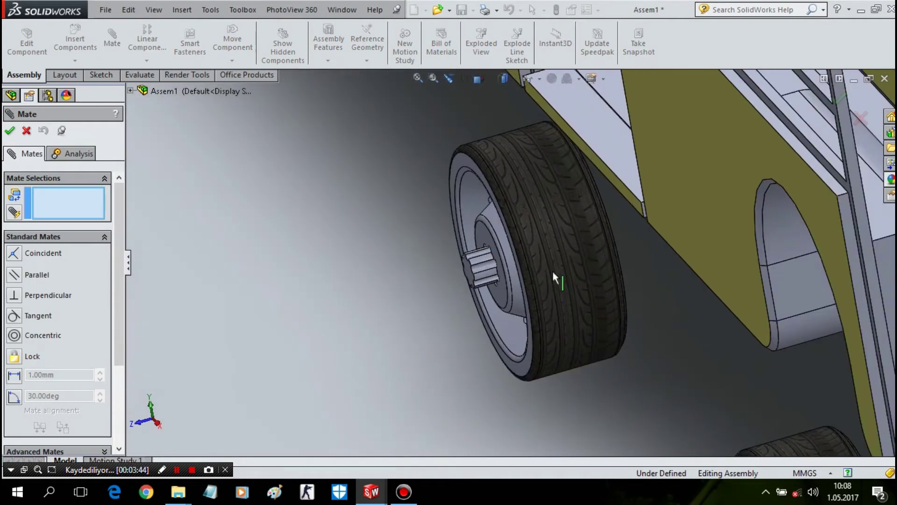
scroll(508, 260, up, 1)
- Mate the wheel hub concentric with the axle hole, with flipped alignment
click(486, 261)
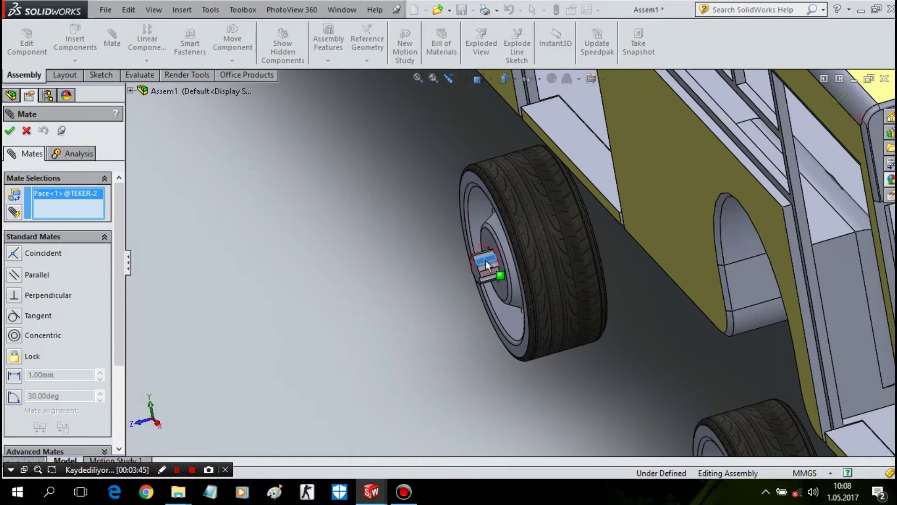
scroll(579, 255, up, 3)
middle_drag(690, 249, 606, 280)
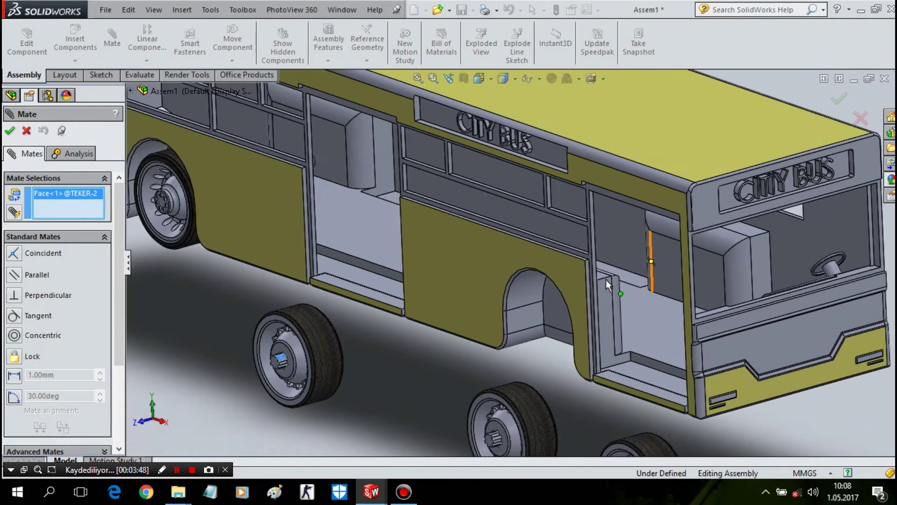
scroll(573, 305, down, 4)
scroll(573, 305, down, 2)
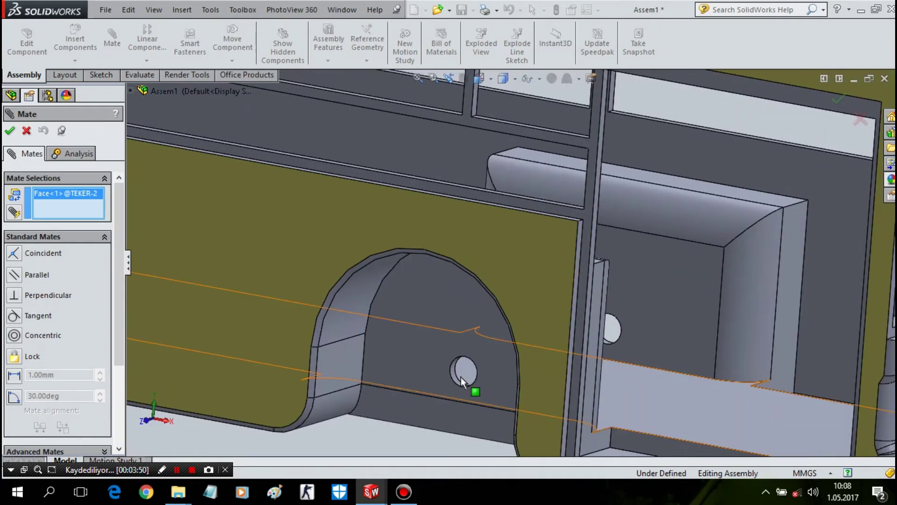
scroll(461, 377, down, 3)
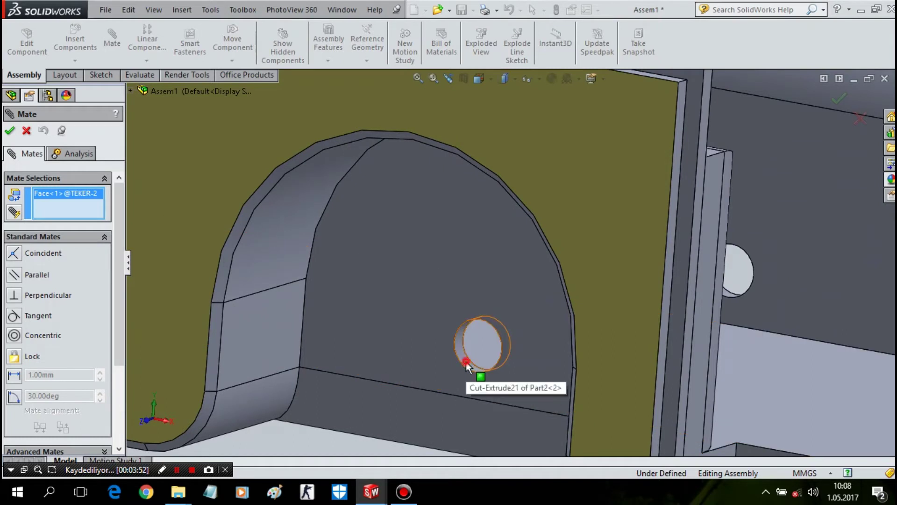
click(467, 362)
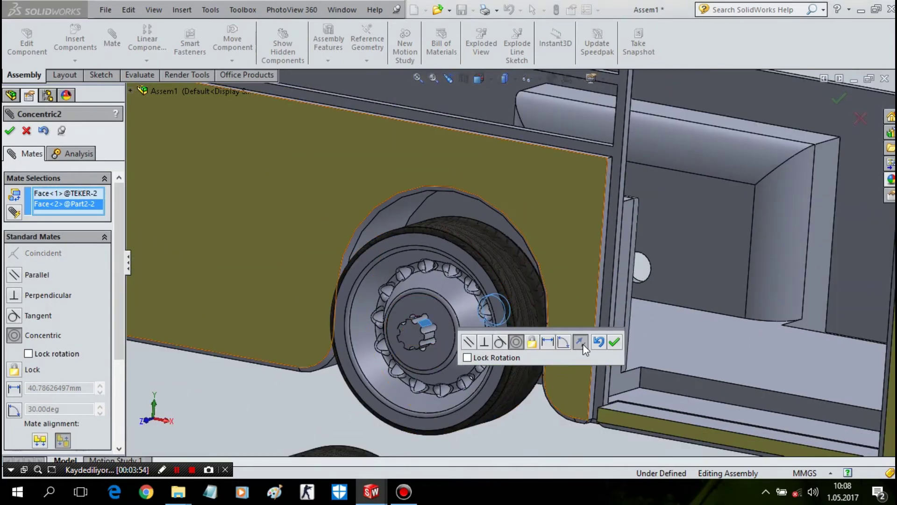
click(580, 341)
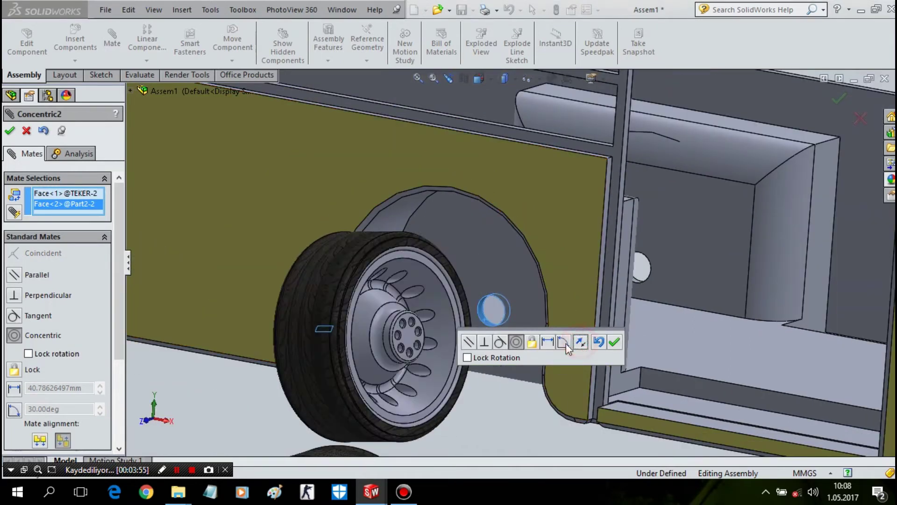
click(613, 345)
- Add a 0.5 mm Distance mate between the body panel and the wheel hub
mouse_move(531, 285)
middle_down()
mouse_move(424, 134)
mouse_move(472, 94)
mouse_move(307, 129)
middle_up()
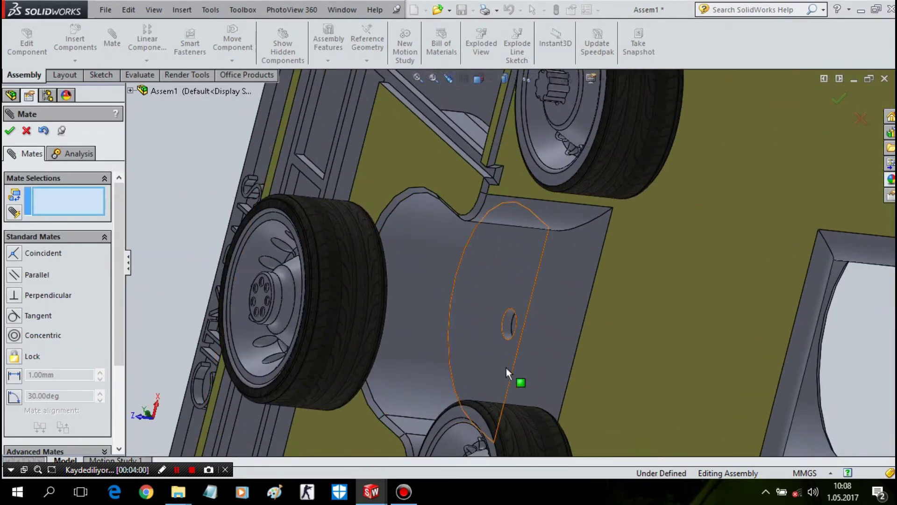
mouse_move(512, 266)
middle_down()
mouse_move(521, 271)
mouse_move(323, 295)
middle_up()
click(521, 271)
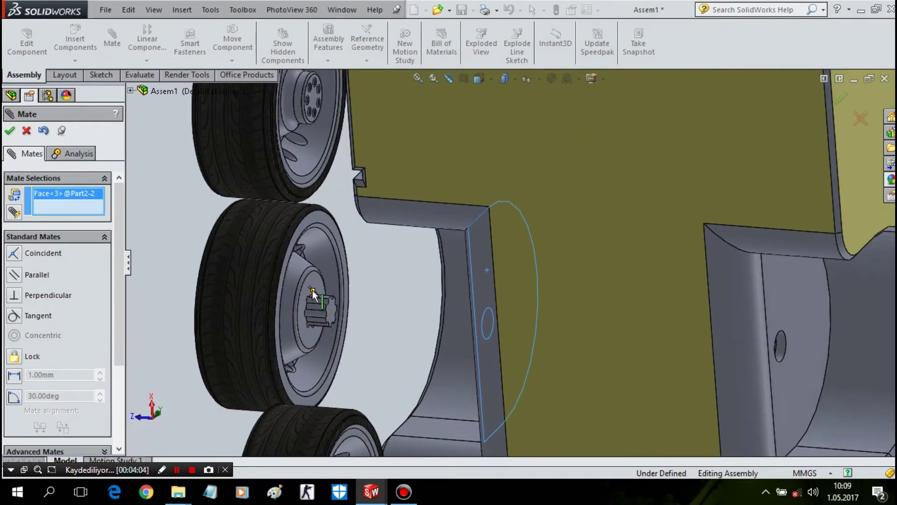
click(311, 286)
click(14, 374)
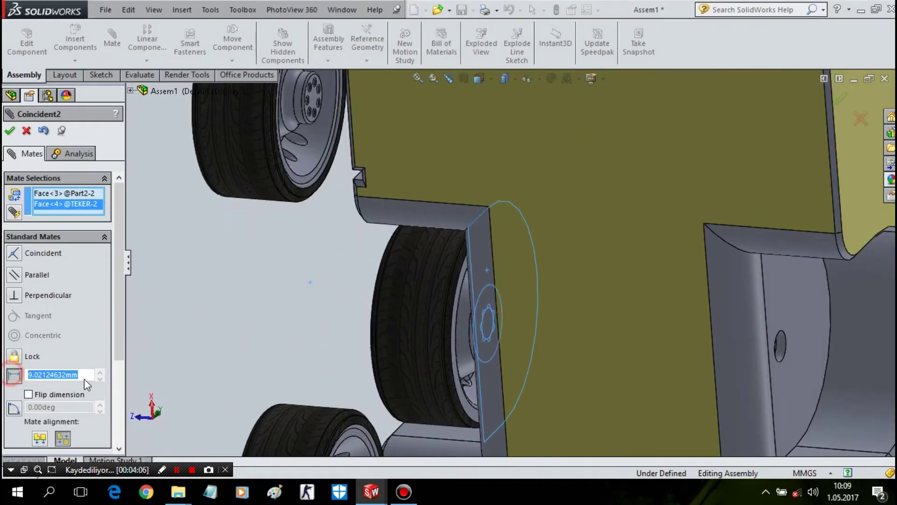
click(87, 374)
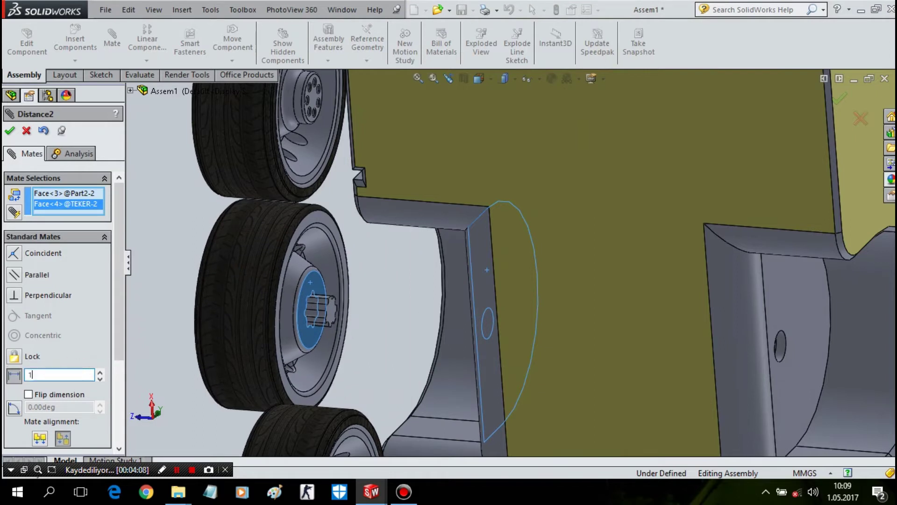
key(Return)
mouse_move(510, 301)
middle_down()
mouse_move(539, 302)
mouse_move(523, 309)
middle_up()
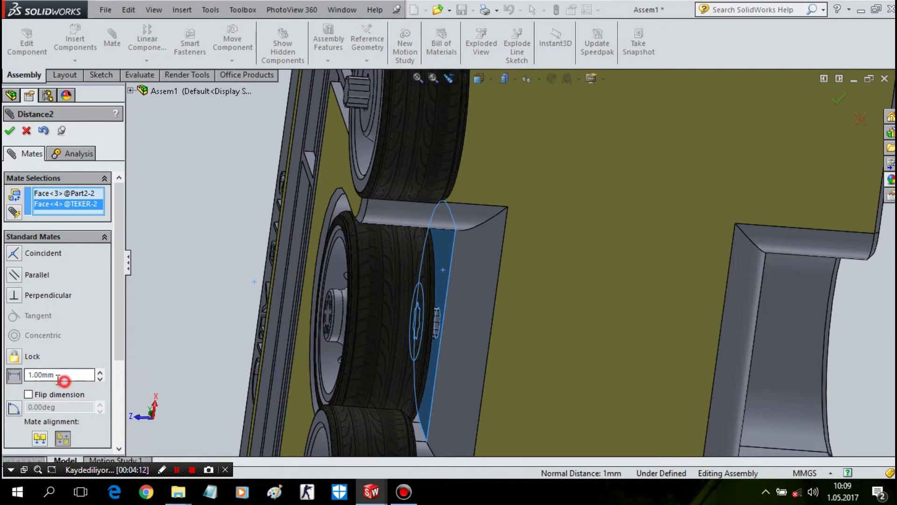
text(0,5)
key(Return)
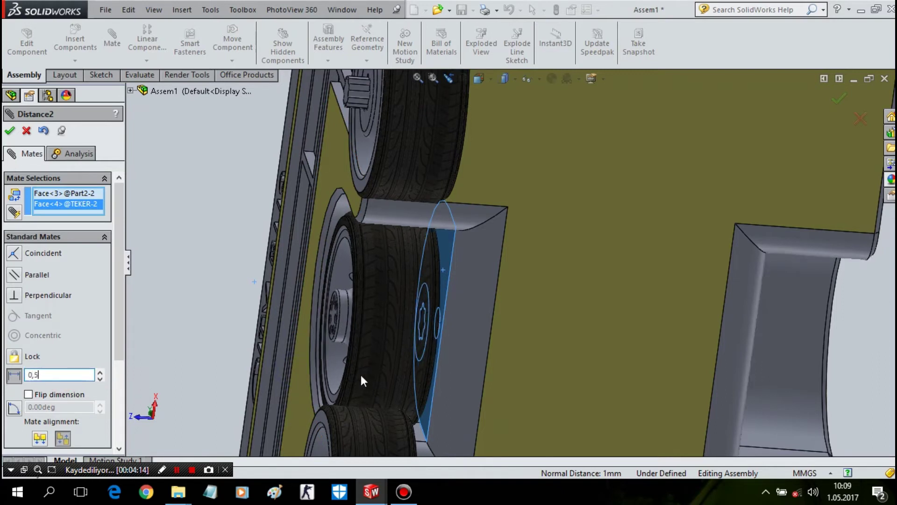
key(Return)
- Select the loose wheel TEKER-4 to begin another mate
scroll(670, 346, up, 5)
mouse_move(690, 326)
middle_down()
mouse_move(709, 290)
mouse_move(764, 360)
mouse_move(681, 317)
mouse_move(731, 425)
mouse_move(703, 404)
middle_up()
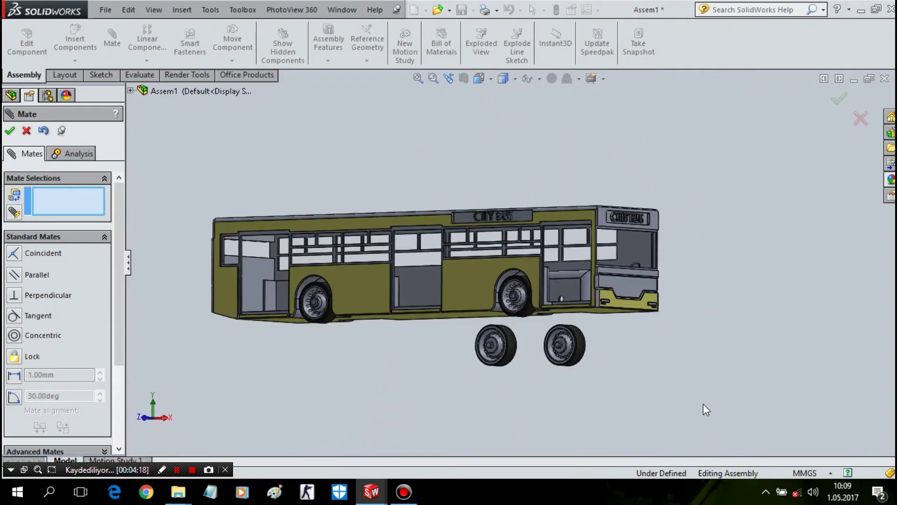
click(582, 340)
right_click(582, 340)
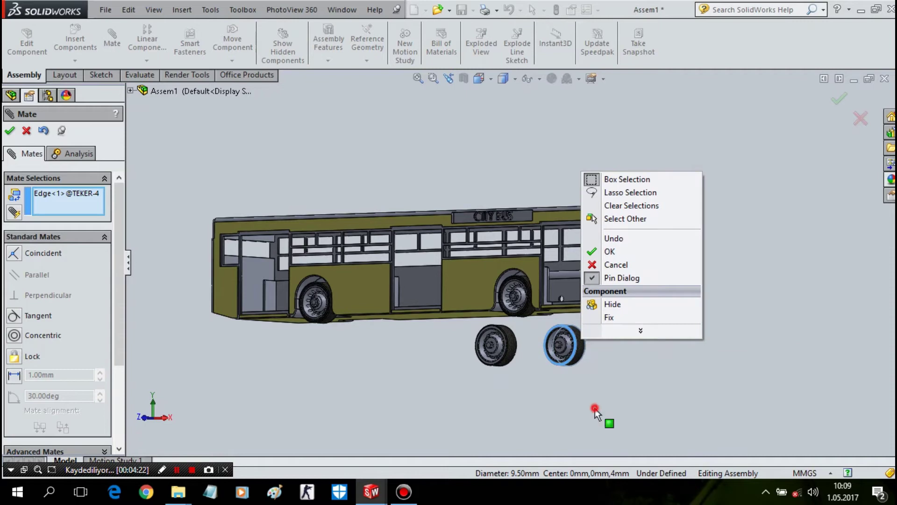
click(595, 411)
click(580, 342)
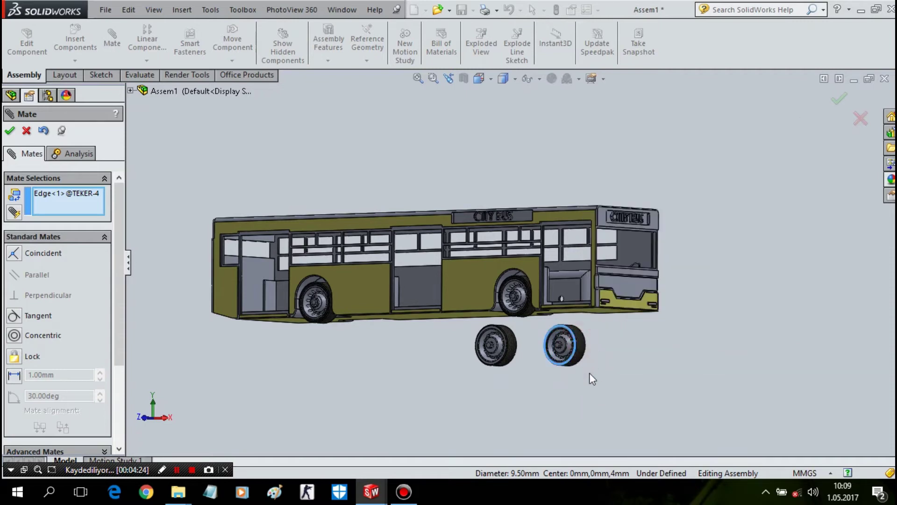
scroll(590, 374, down, 3)
right_click(593, 252)
click(588, 292)
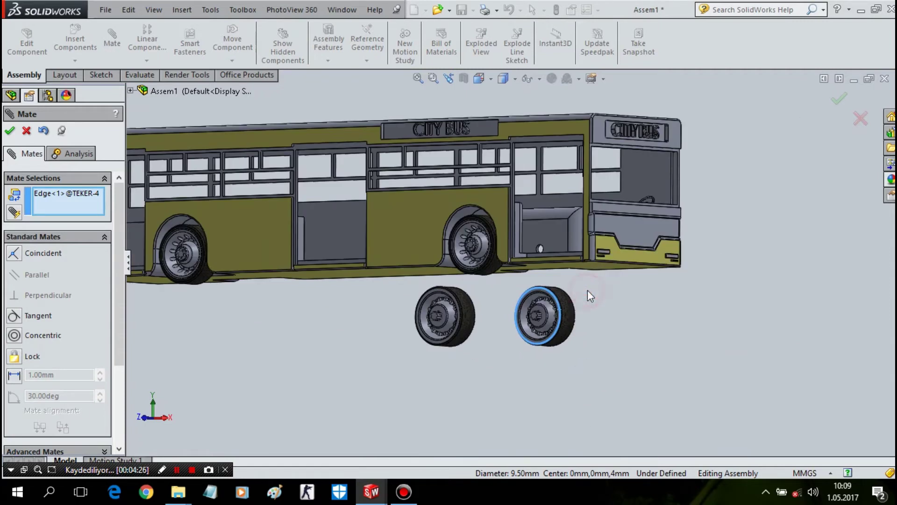
- Cancel the unfinished mate and delete the loose wheels TEKER<3> and TEKER<4>
click(27, 131)
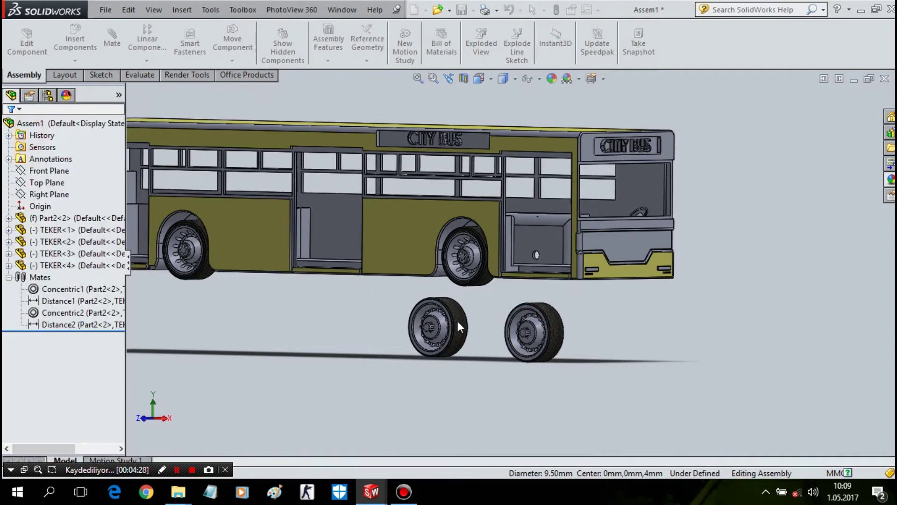
scroll(456, 318, down, 3)
click(505, 323)
key(Delete)
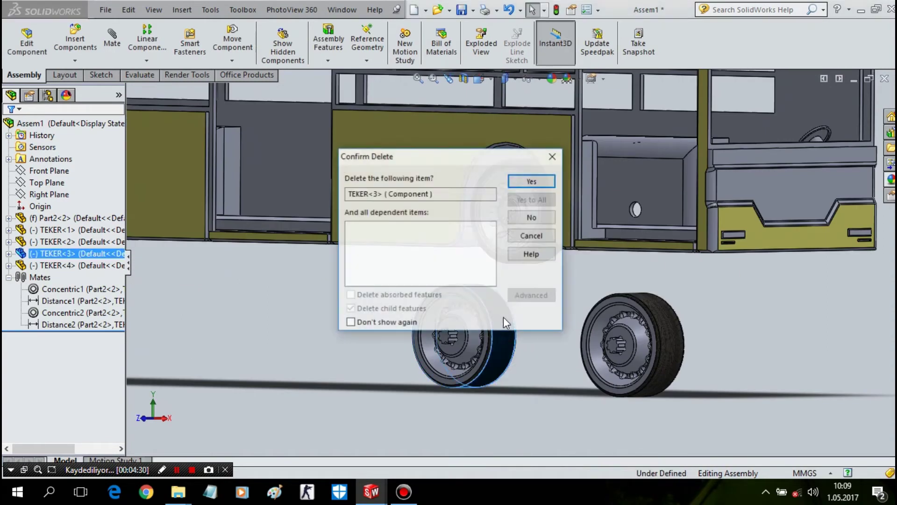
key(Return)
key(Delete)
key(Return)
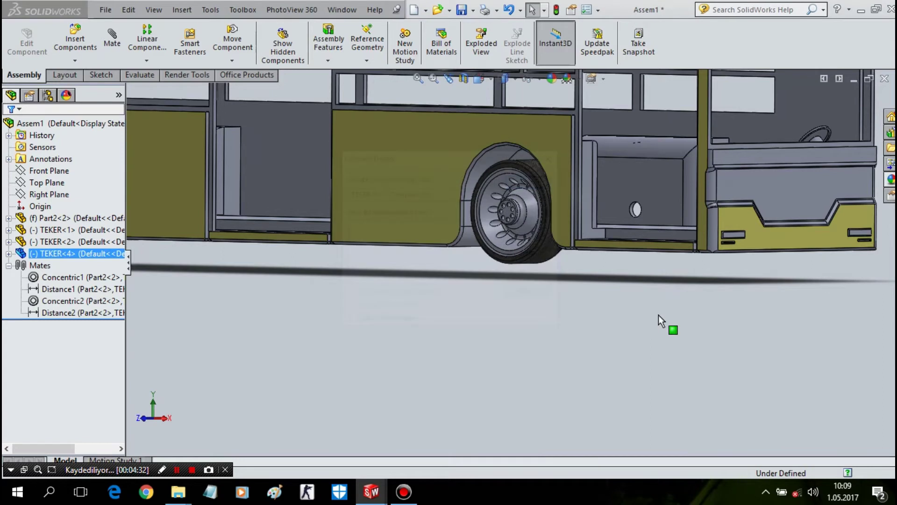
scroll(655, 313, up, 5)
mouse_move(656, 318)
middle_down()
mouse_move(679, 346)
mouse_move(661, 349)
mouse_move(654, 365)
mouse_move(653, 351)
mouse_move(667, 353)
middle_up()
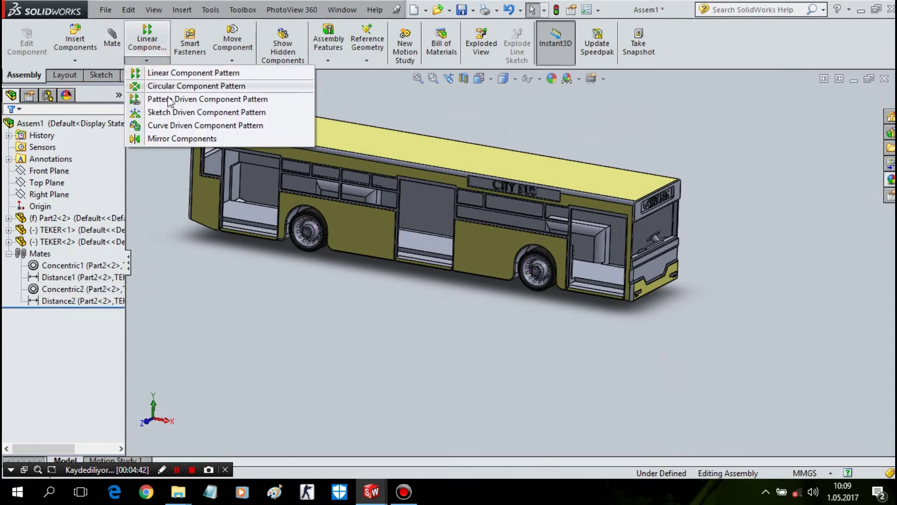
- Mirror wheel TEKER-1 across the Front Plane with Mirror Components
click(54, 171)
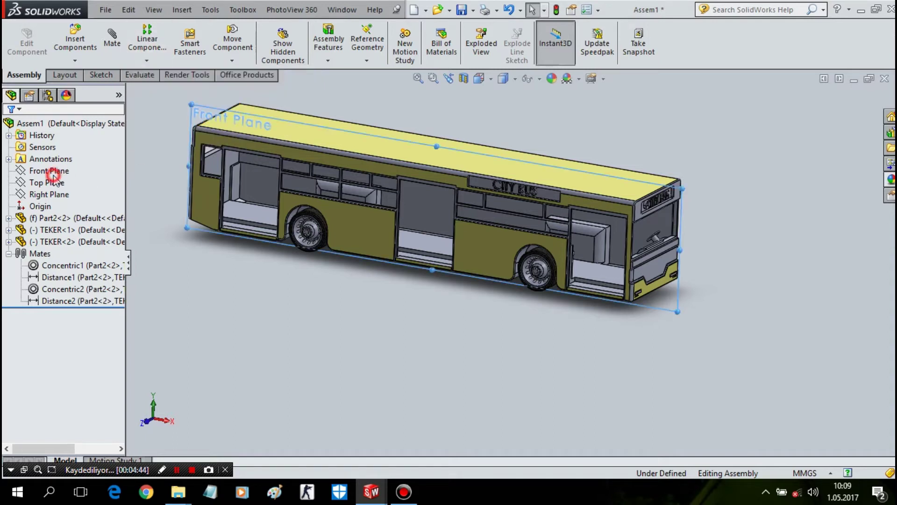
click(149, 62)
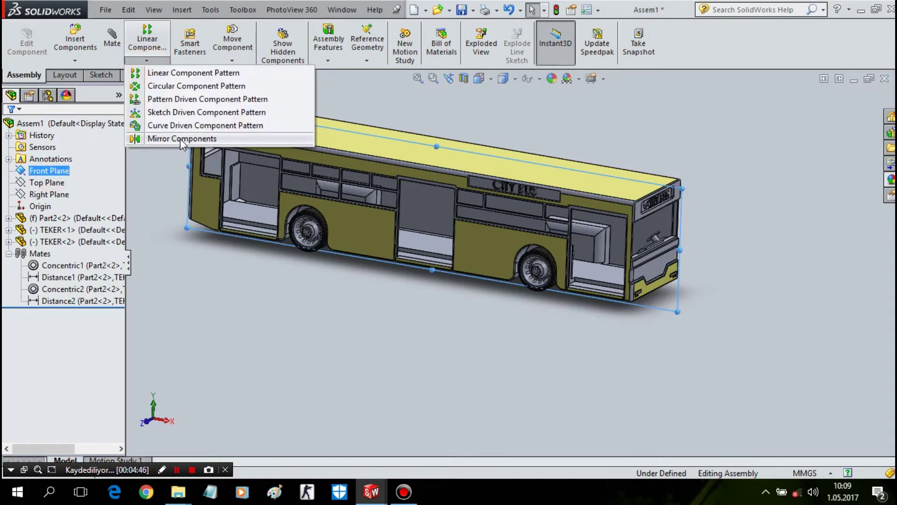
click(181, 137)
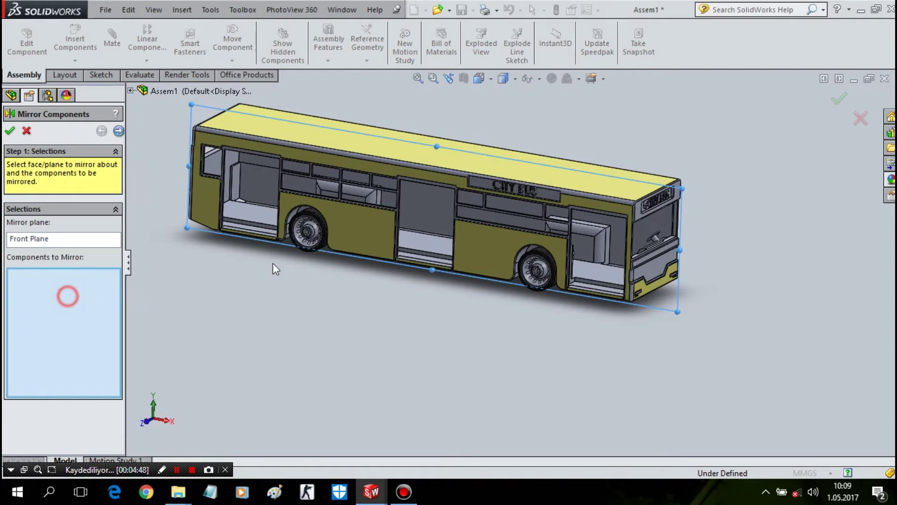
scroll(304, 217, down, 3)
scroll(283, 231, down, 2)
click(312, 219)
scroll(315, 221, up, 5)
mouse_move(315, 221)
middle_down()
mouse_move(219, 254)
mouse_move(293, 252)
middle_up()
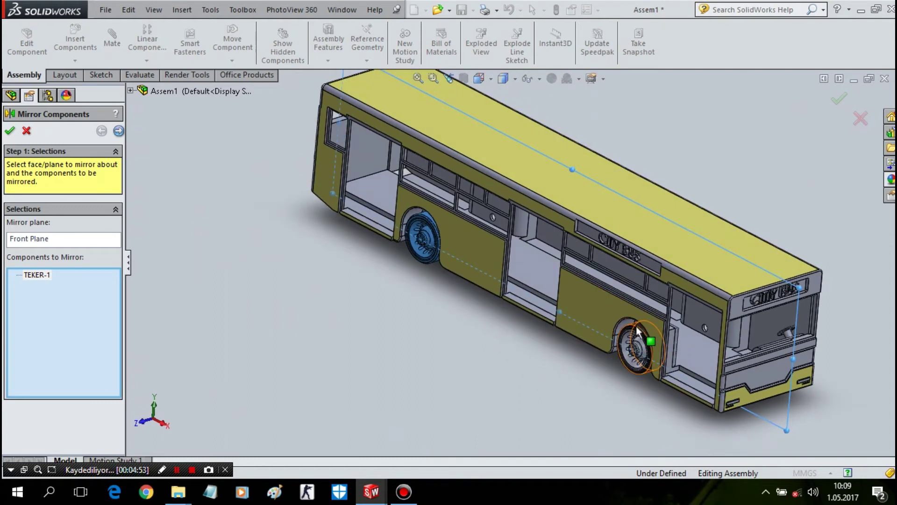
mouse_move(582, 389)
middle_down()
mouse_move(639, 334)
mouse_move(477, 296)
mouse_move(402, 306)
mouse_move(422, 265)
mouse_move(408, 311)
mouse_move(401, 293)
mouse_move(375, 304)
mouse_move(315, 301)
mouse_move(316, 344)
mouse_move(382, 443)
middle_up()
key(Return)
- View the bus body face Normal To and apply a Section View to reveal the interior
scroll(351, 320, down, 3)
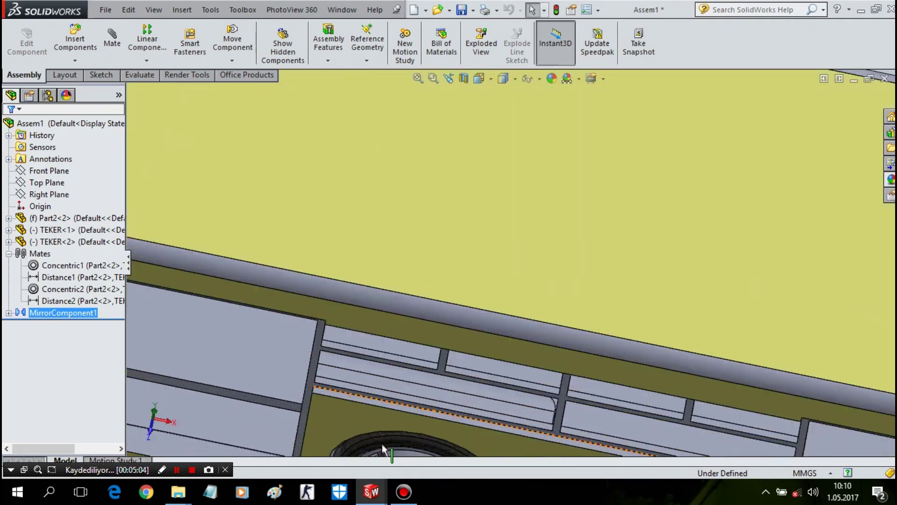
click(326, 362)
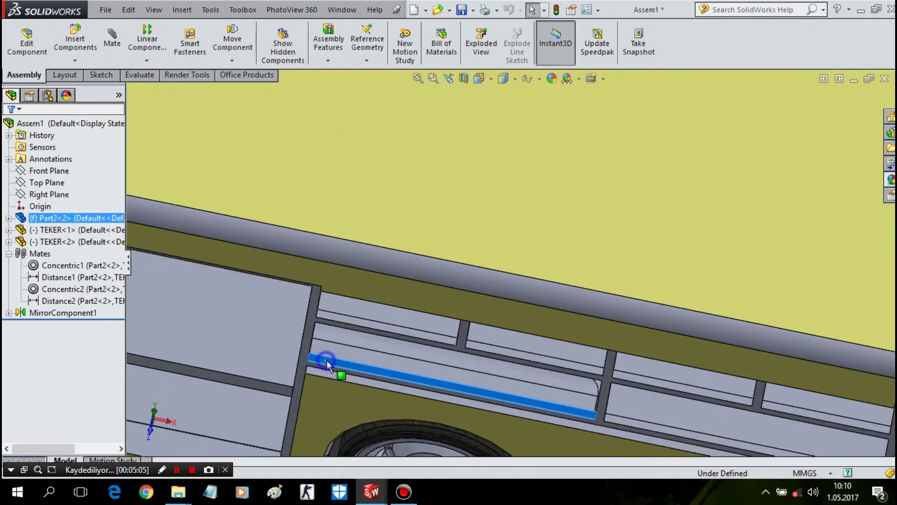
right_click(326, 362)
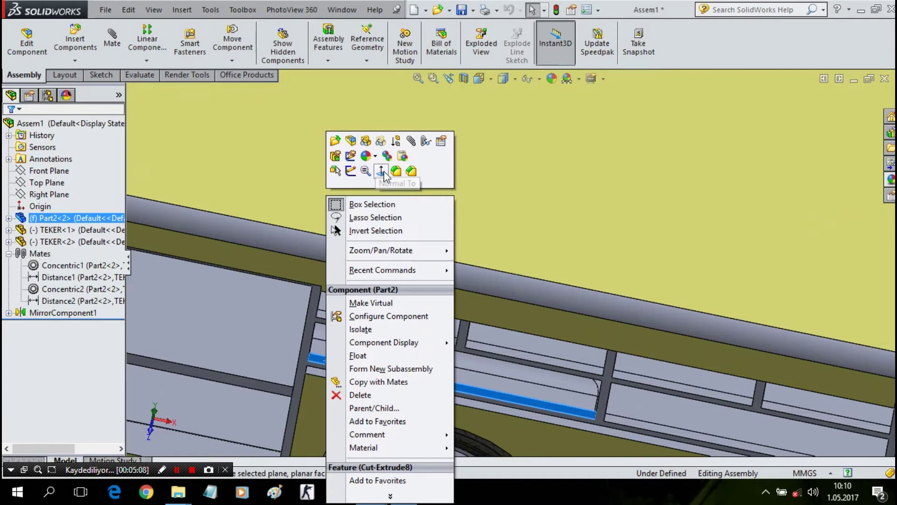
click(382, 171)
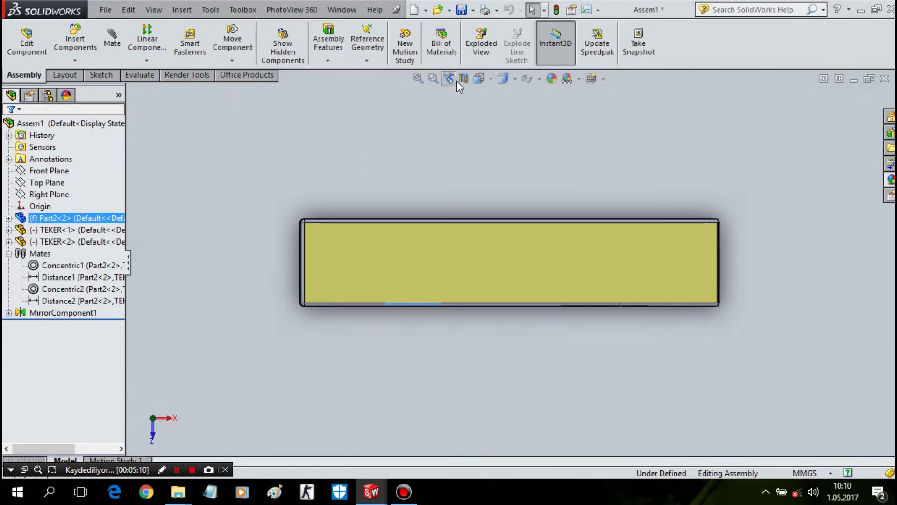
click(465, 79)
key(Return)
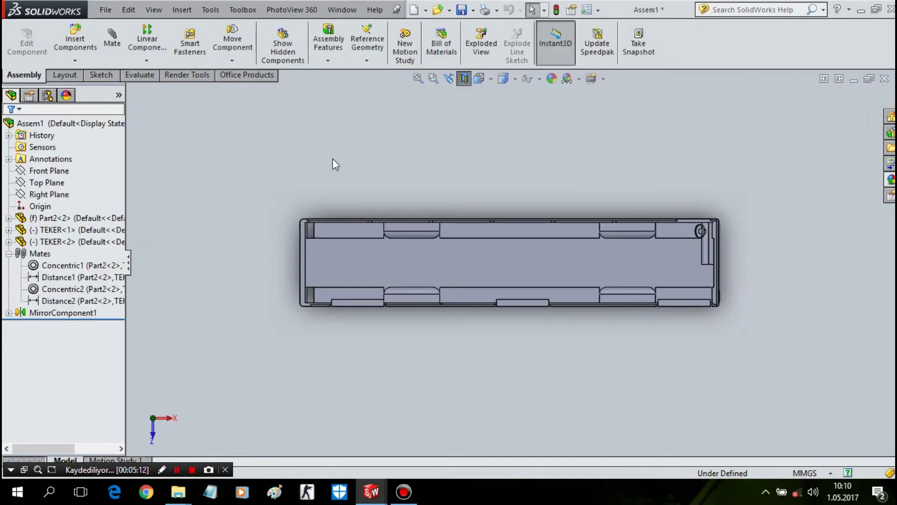
middle_drag(330, 169, 255, 153)
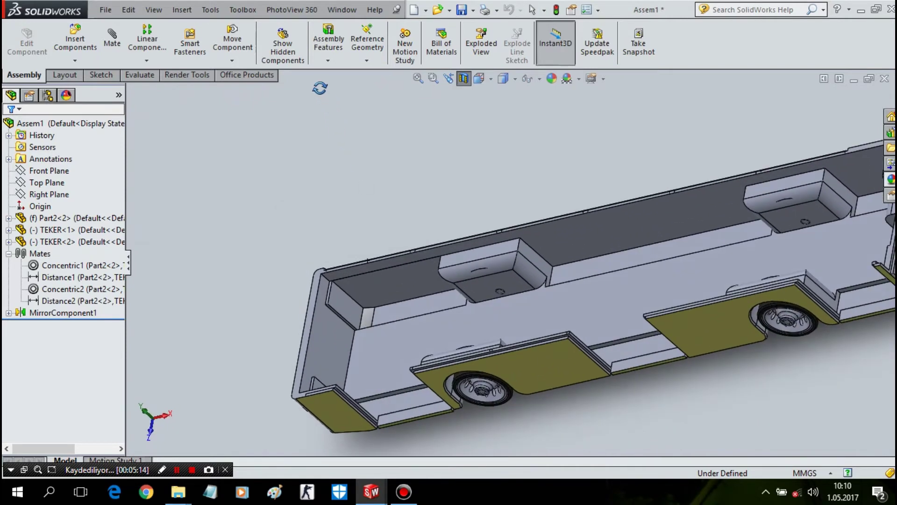
middle_drag(255, 153, 155, 194)
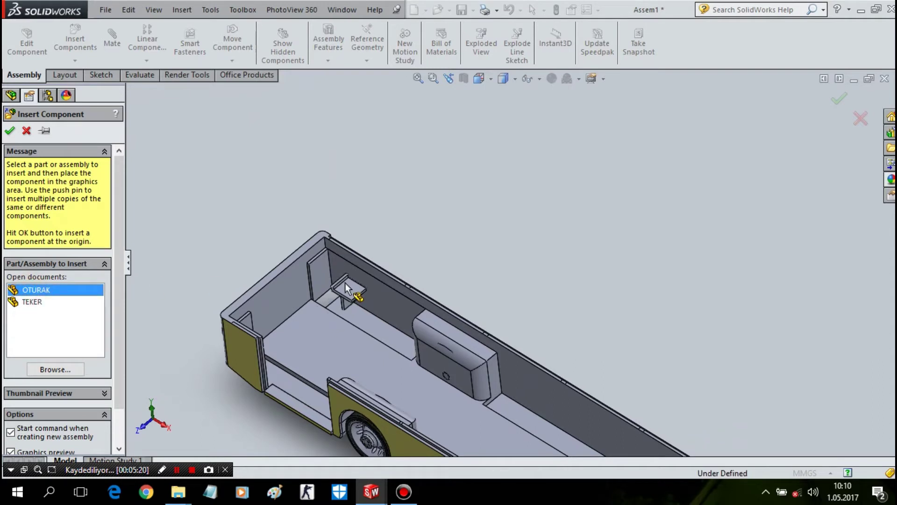
- Drag the OTURAK seat down into the bus cab near the front
click(341, 306)
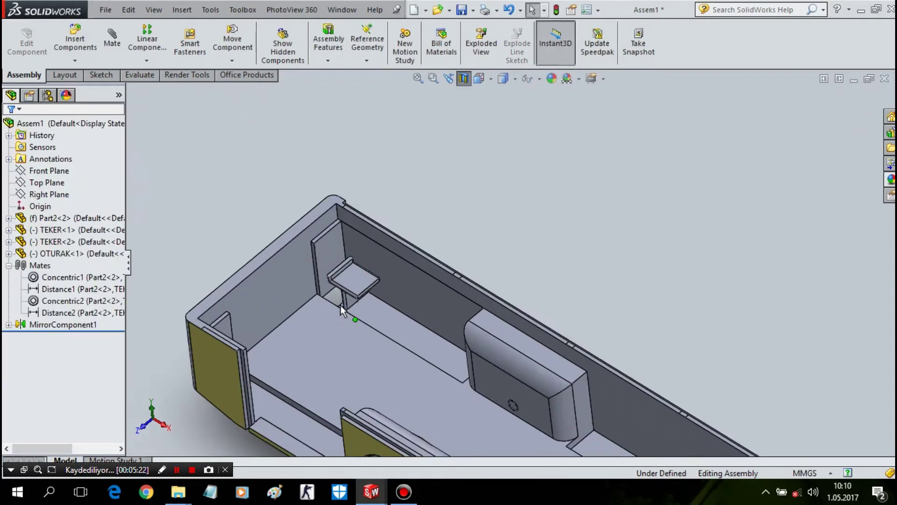
scroll(355, 290, down, 5)
scroll(355, 266, up, 3)
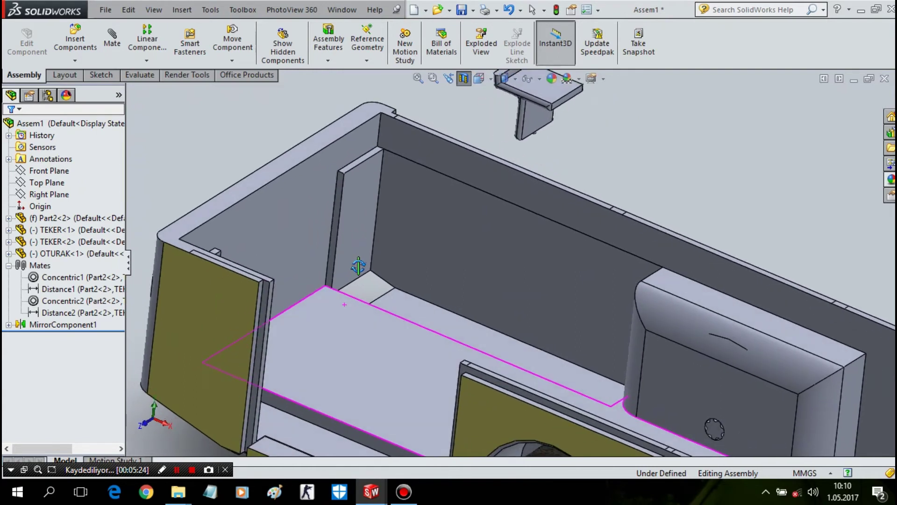
scroll(369, 252, up, 2)
scroll(383, 238, up, 2)
scroll(404, 213, up, 2)
middle_drag(404, 214, 408, 208)
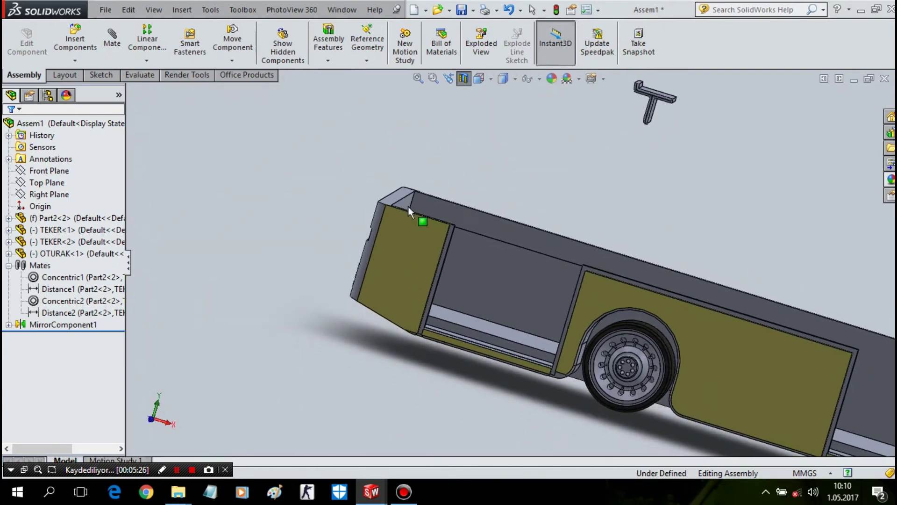
drag(645, 96, 603, 144)
mouse_move(444, 266)
mouse_down()
mouse_move(436, 276)
mouse_move(447, 283)
mouse_up()
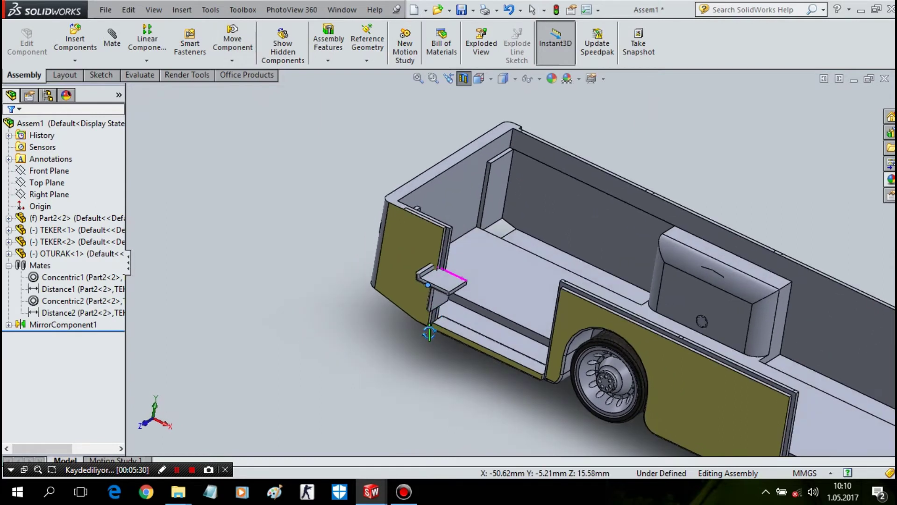
middle_drag(448, 283, 445, 284)
drag(445, 279, 616, 169)
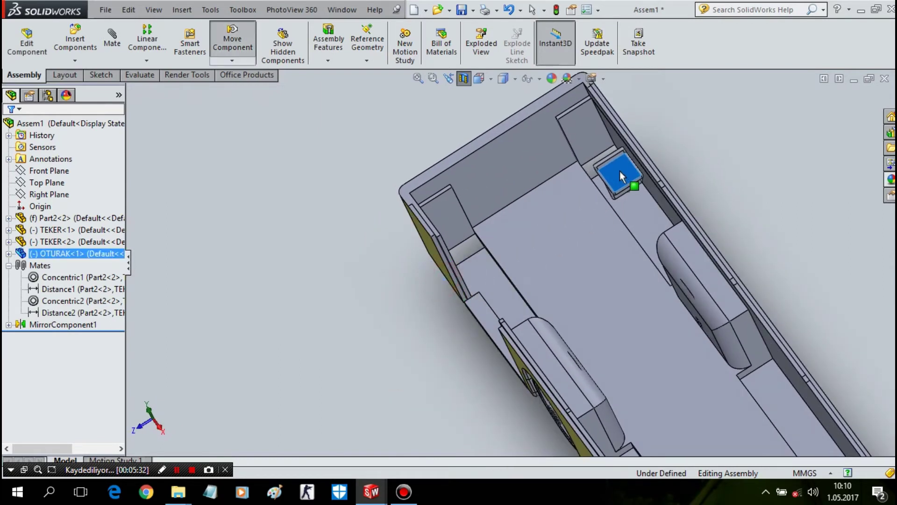
mouse_move(616, 169)
middle_down()
mouse_move(646, 145)
mouse_move(677, 96)
middle_up()
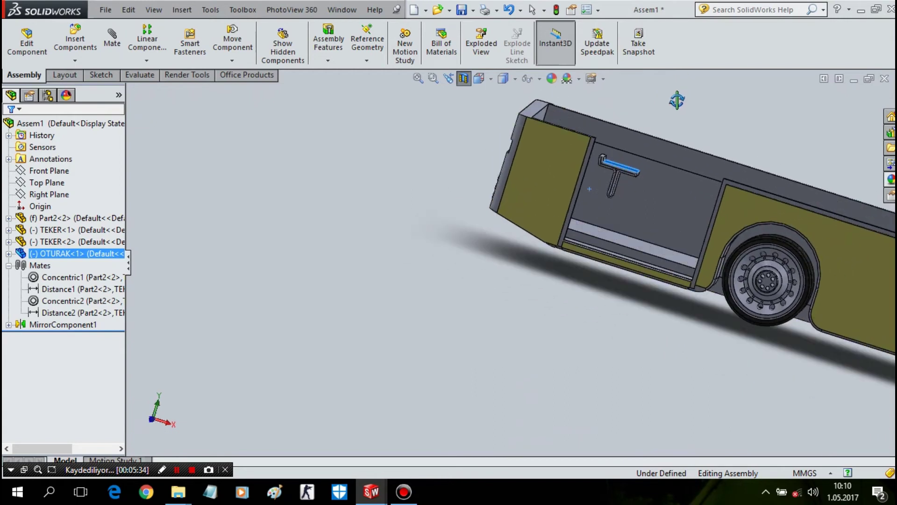
drag(603, 208, 633, 161)
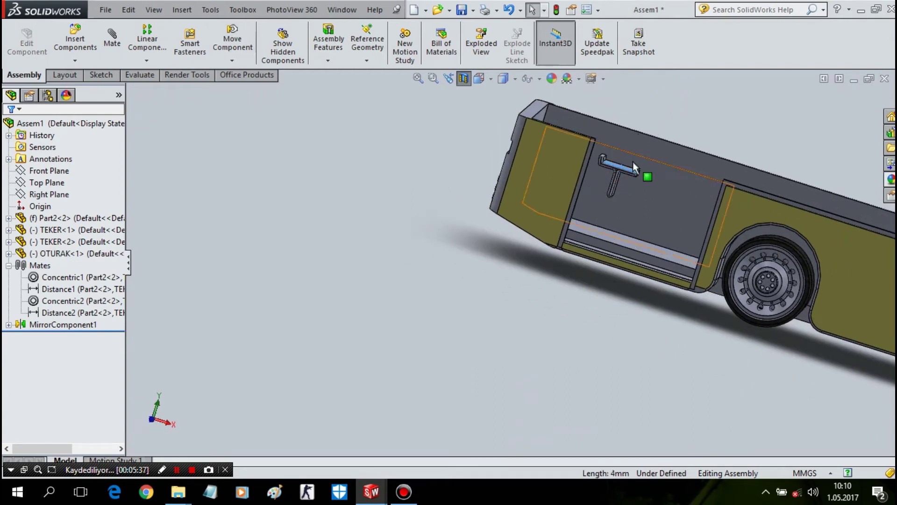
mouse_move(600, 235)
mouse_down()
mouse_move(588, 300)
mouse_move(610, 222)
mouse_move(630, 207)
mouse_up()
- In isometric view, settle the seat on the floor and select its cylinder leg
key(ctrl+7)
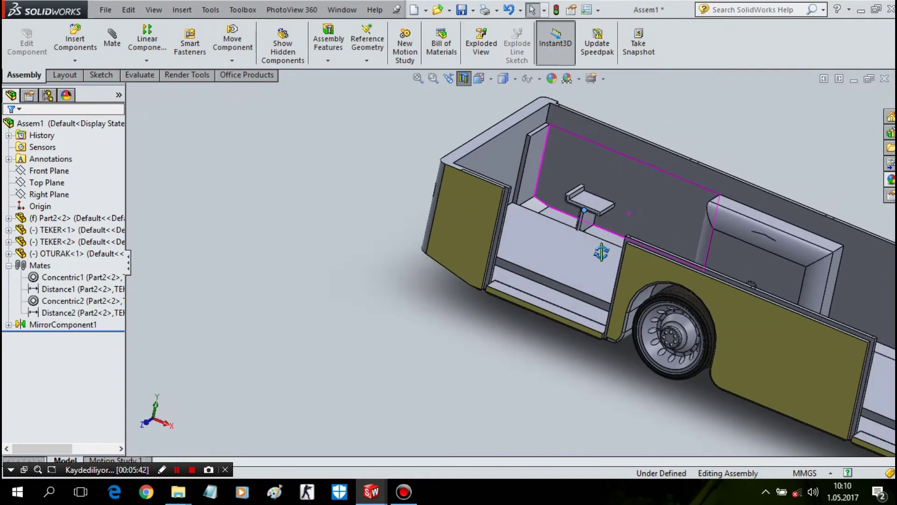
scroll(559, 235, down, 3)
scroll(422, 294, down, 2)
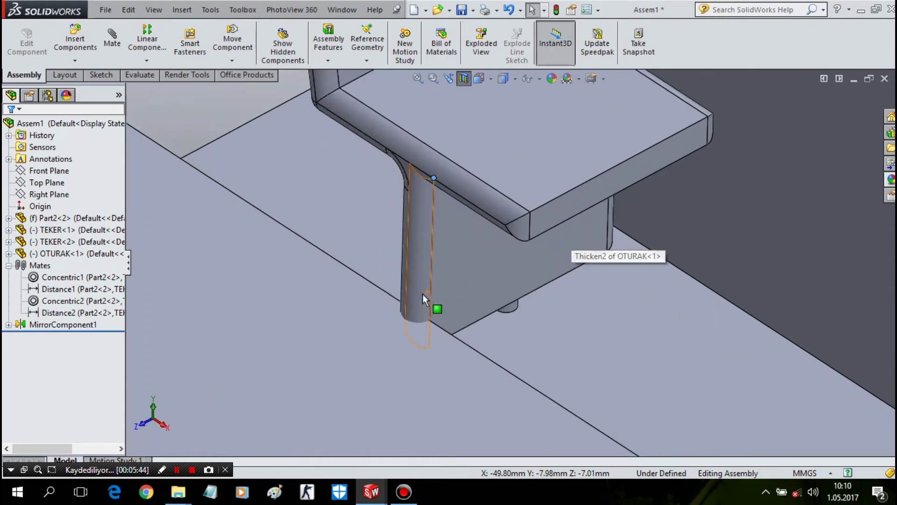
scroll(418, 295, down, 2)
scroll(440, 281, down, 2)
mouse_move(440, 281)
middle_down()
mouse_move(388, 293)
mouse_move(426, 266)
middle_up()
drag(571, 226, 554, 213)
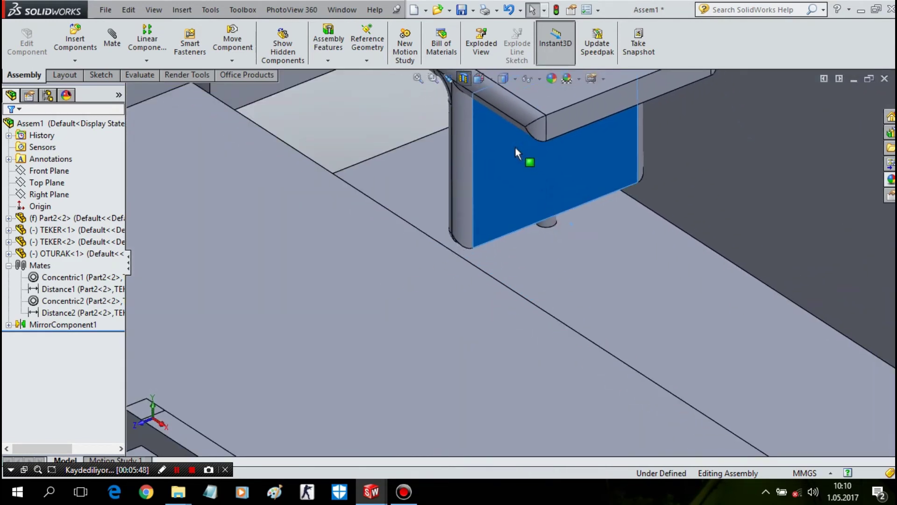
scroll(554, 214, up, 3)
scroll(523, 168, down, 3)
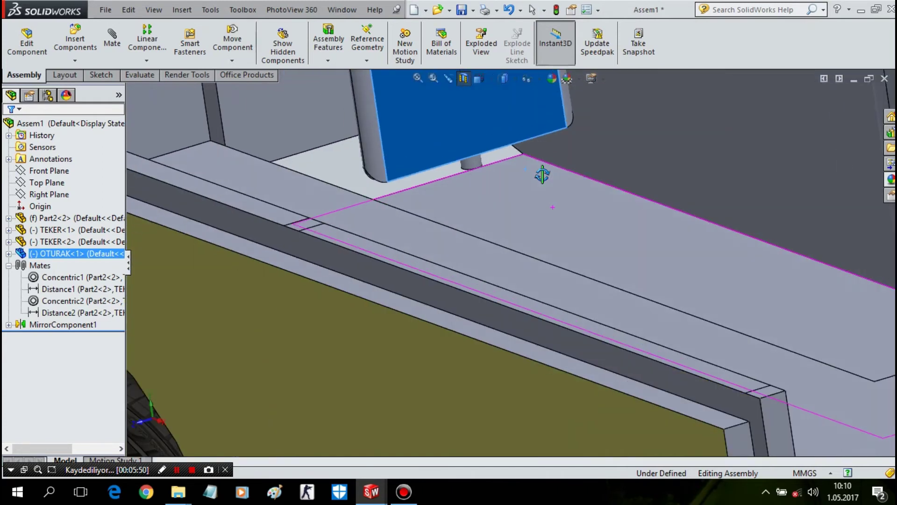
scroll(482, 188, down, 2)
scroll(473, 189, down, 2)
mouse_move(466, 203)
middle_down()
mouse_move(458, 135)
mouse_move(462, 198)
mouse_move(484, 191)
mouse_move(501, 220)
mouse_move(503, 263)
middle_up()
click(485, 189)
scroll(480, 187, up, 2)
scroll(503, 261, down, 3)
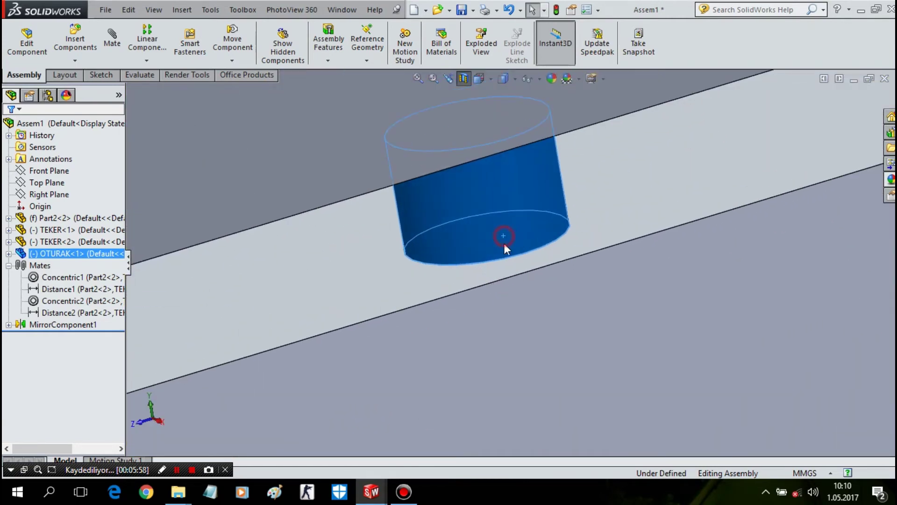
- Mate the leg's bottom circular edge Coincident to the bus floor
click(511, 256)
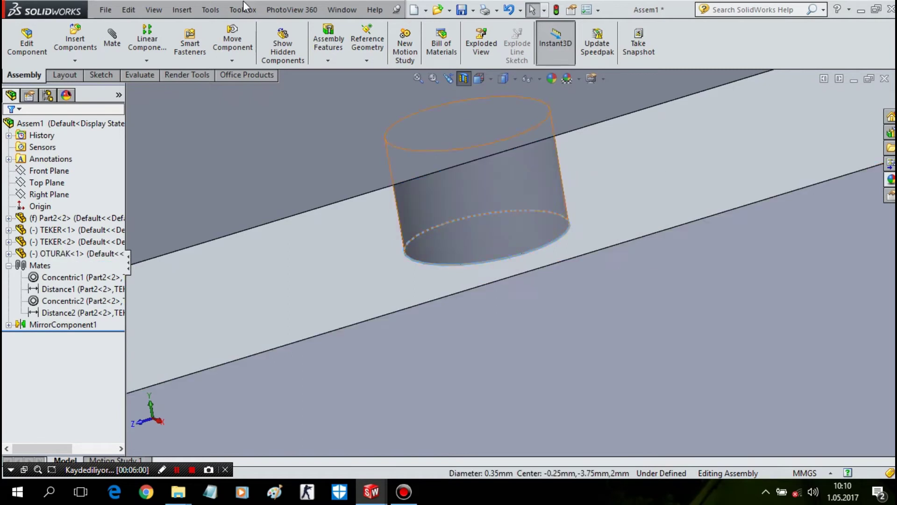
click(115, 44)
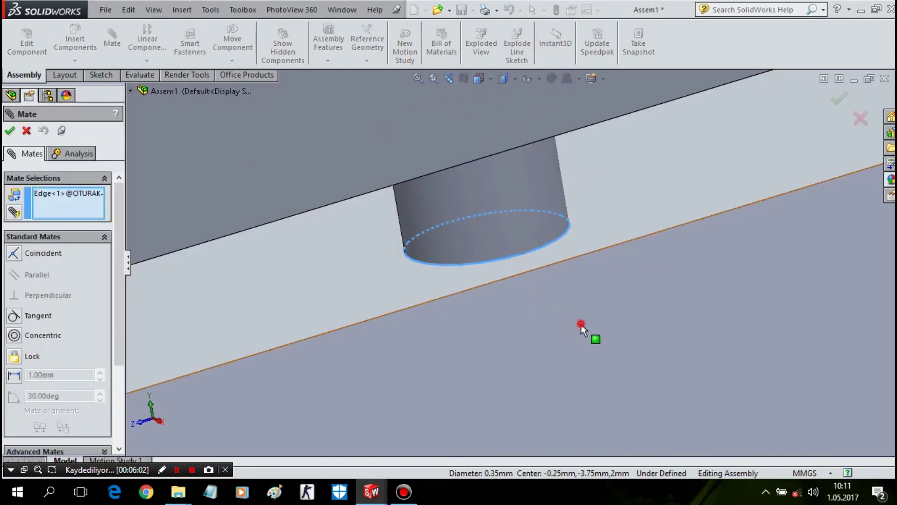
click(581, 327)
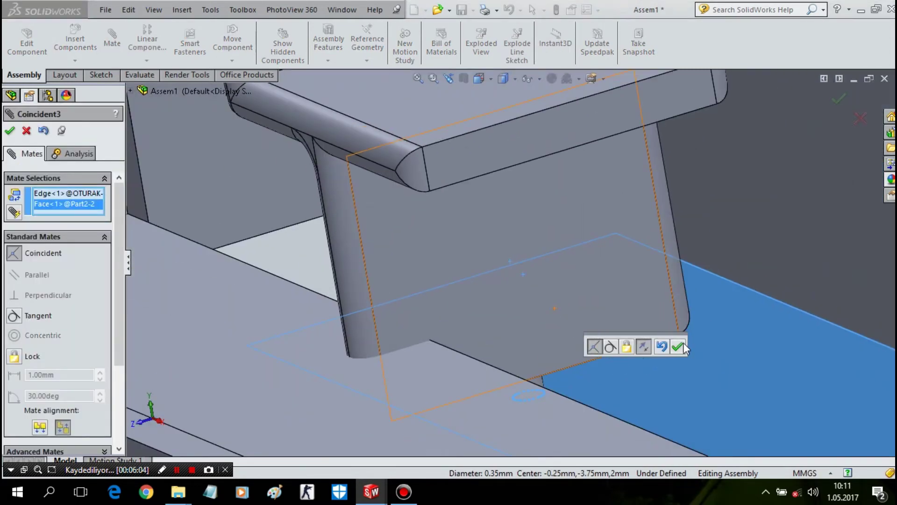
click(677, 346)
scroll(681, 345, up, 5)
scroll(686, 327, down, 4)
scroll(722, 332, down, 2)
- Try a Parallel mate between seat back and bus wall, declining it when it conflicts
mouse_move(721, 332)
middle_down()
mouse_move(749, 342)
mouse_move(735, 356)
mouse_move(764, 408)
mouse_move(541, 275)
mouse_move(507, 275)
middle_up()
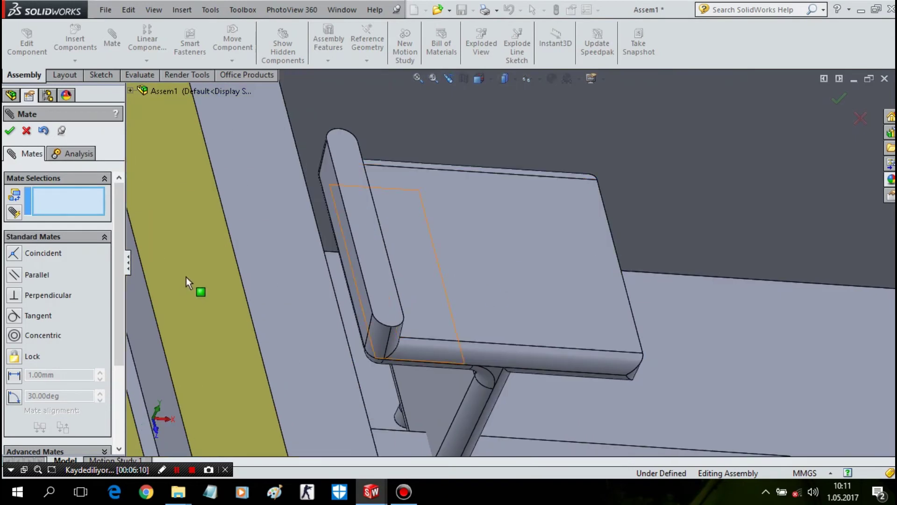
click(344, 250)
middle_drag(344, 251, 268, 227)
click(267, 227)
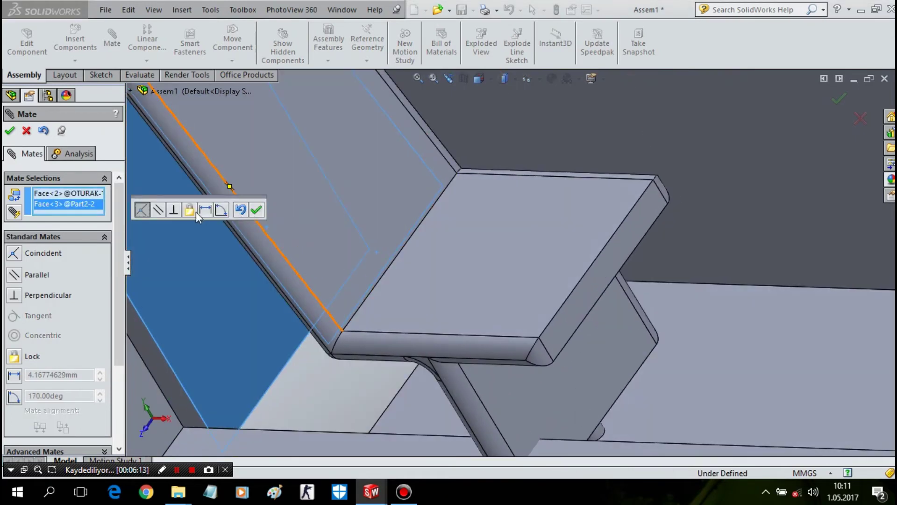
click(159, 211)
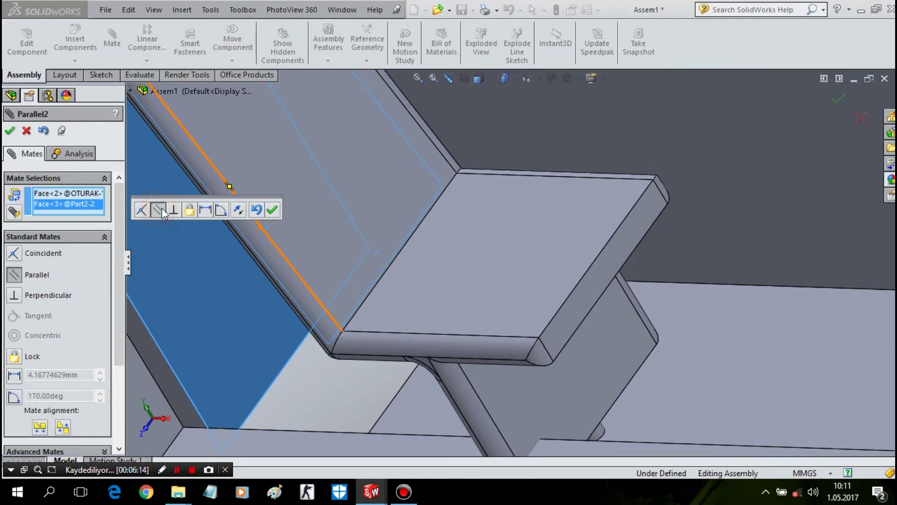
click(272, 210)
click(504, 260)
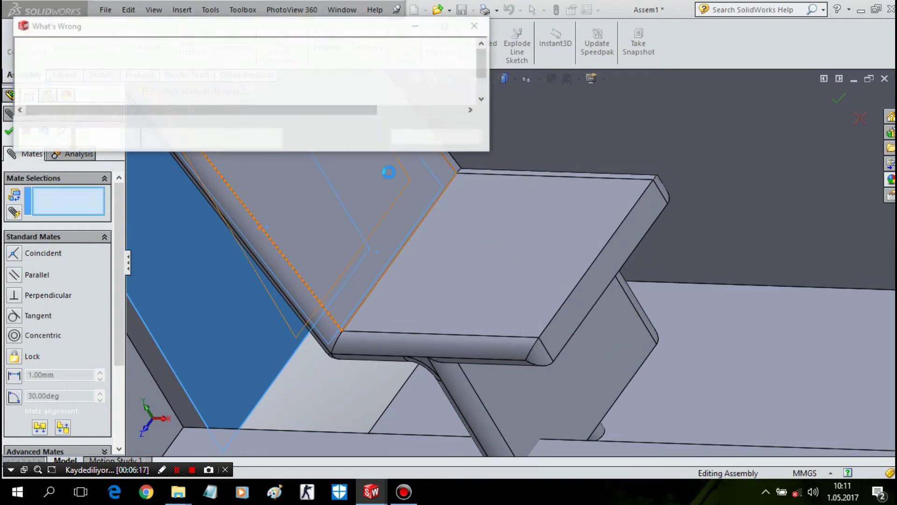
click(420, 138)
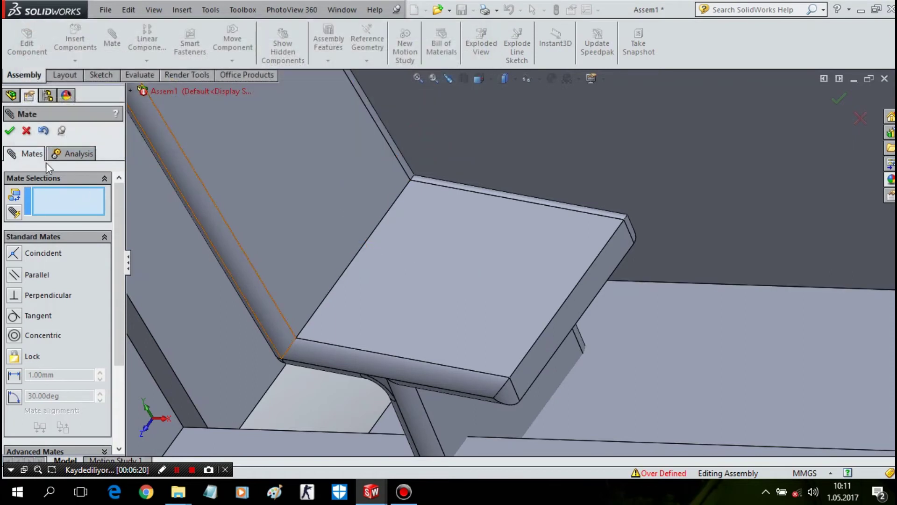
click(268, 165)
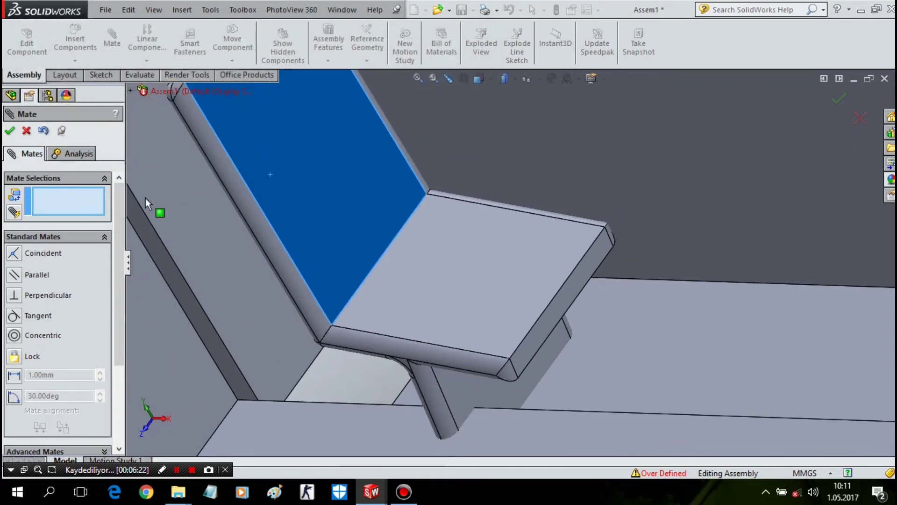
key(Escape)
click(27, 131)
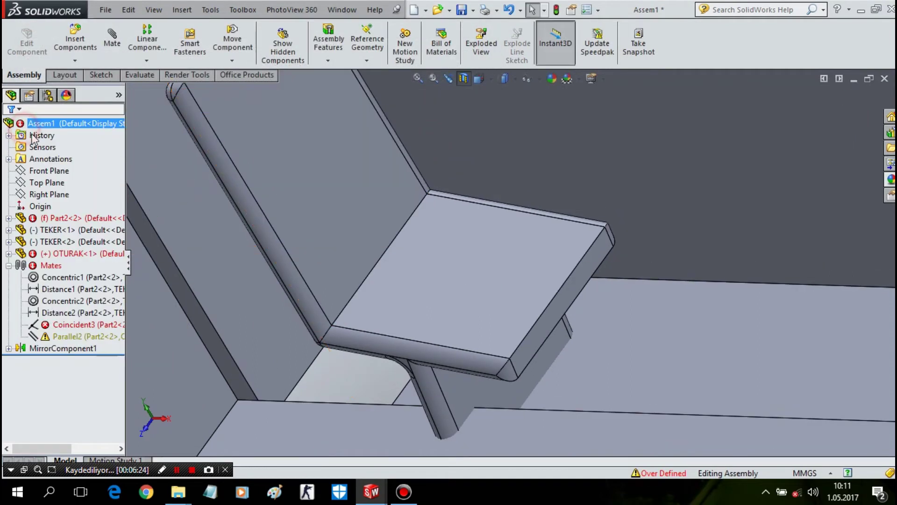
- Delete the conflicting Parallel2 mate from the feature tree
click(9, 348)
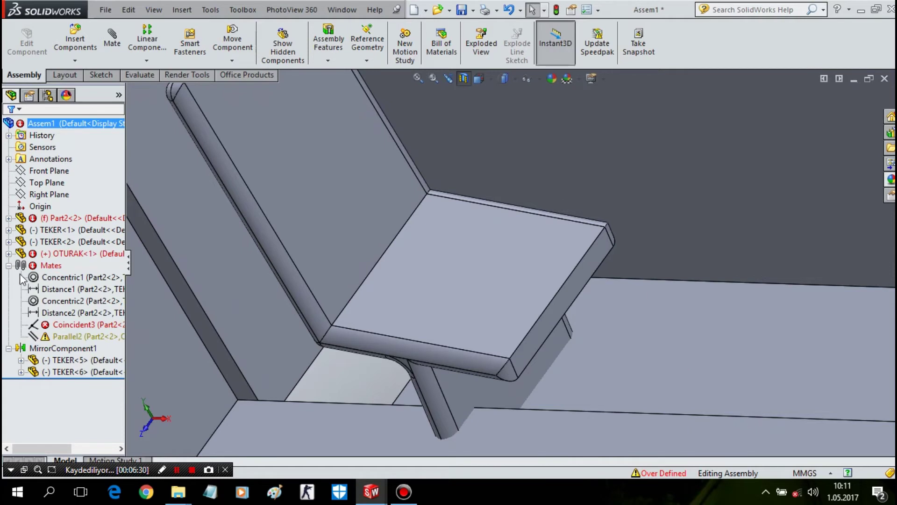
click(84, 325)
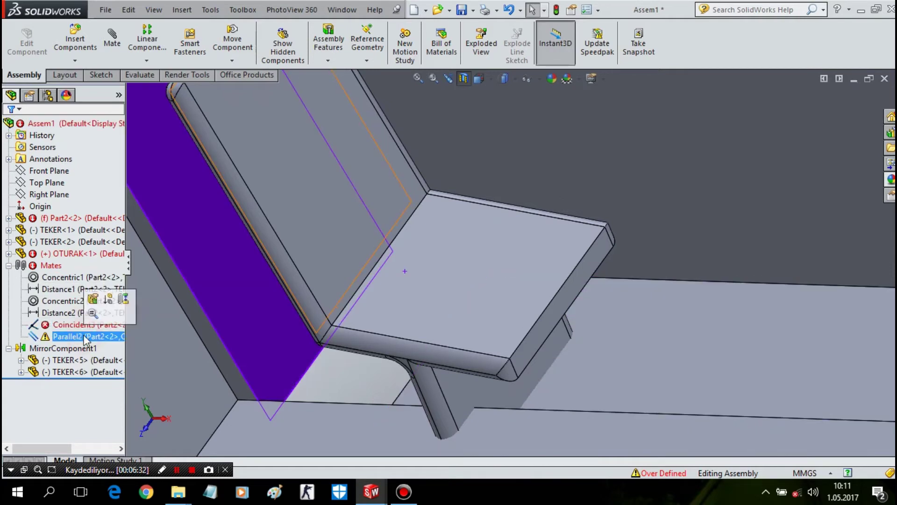
key(Delete)
key(Return)
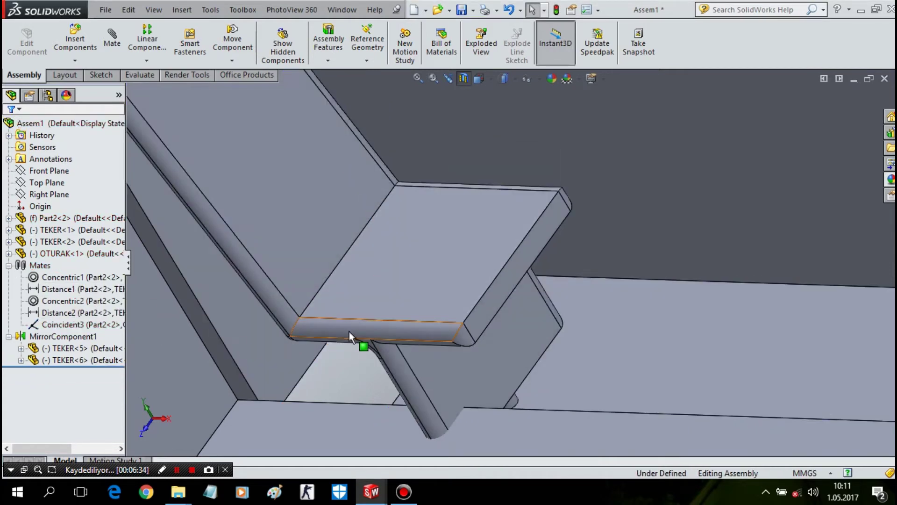
- Slide the seat toward the side wall and mate its sitting face parallel to the floor
mouse_move(370, 332)
middle_down()
mouse_move(425, 315)
mouse_move(374, 304)
mouse_move(344, 344)
mouse_move(374, 334)
mouse_move(403, 372)
middle_up()
scroll(430, 386, up, 2)
mouse_move(497, 322)
mouse_down()
mouse_move(538, 301)
mouse_move(522, 301)
mouse_move(532, 309)
mouse_up()
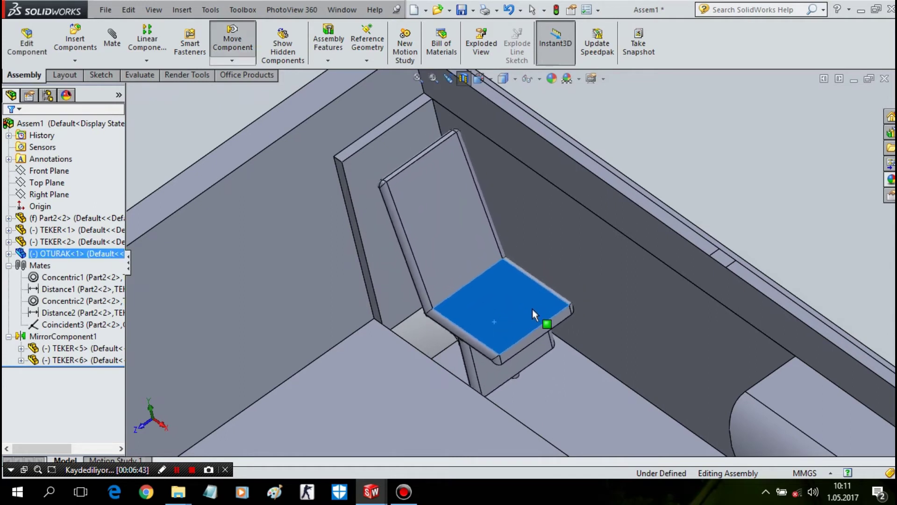
click(526, 312)
click(520, 312)
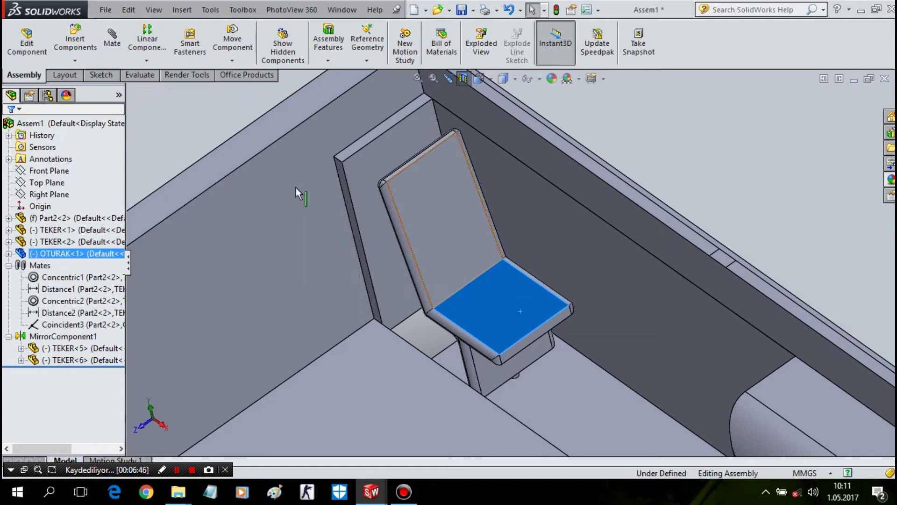
click(605, 393)
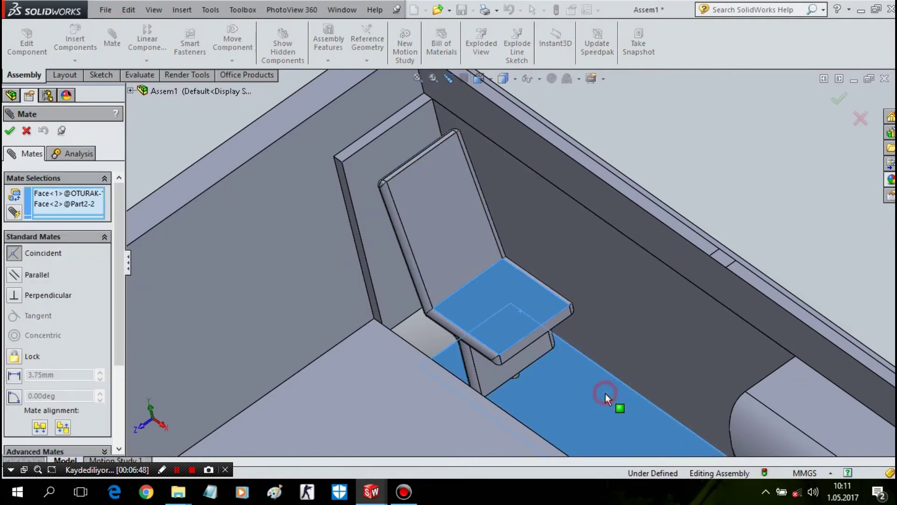
click(753, 414)
click(484, 325)
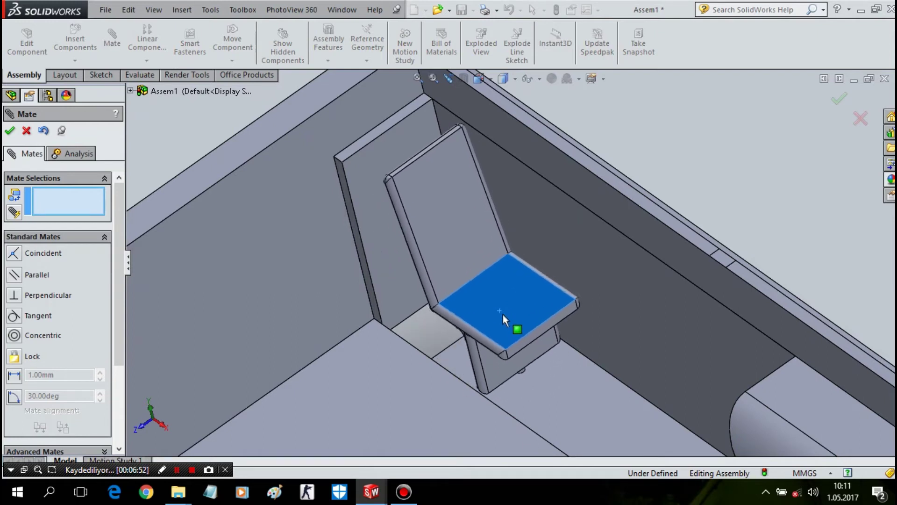
- Add a 16 mm Distance mate between the seat face and the bus side wall
scroll(538, 334, up, 3)
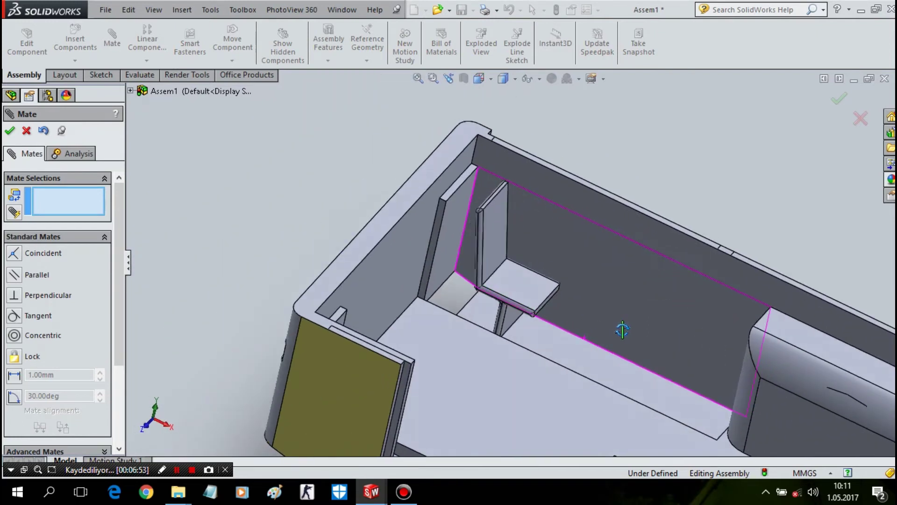
middle_drag(587, 345, 756, 399)
click(774, 382)
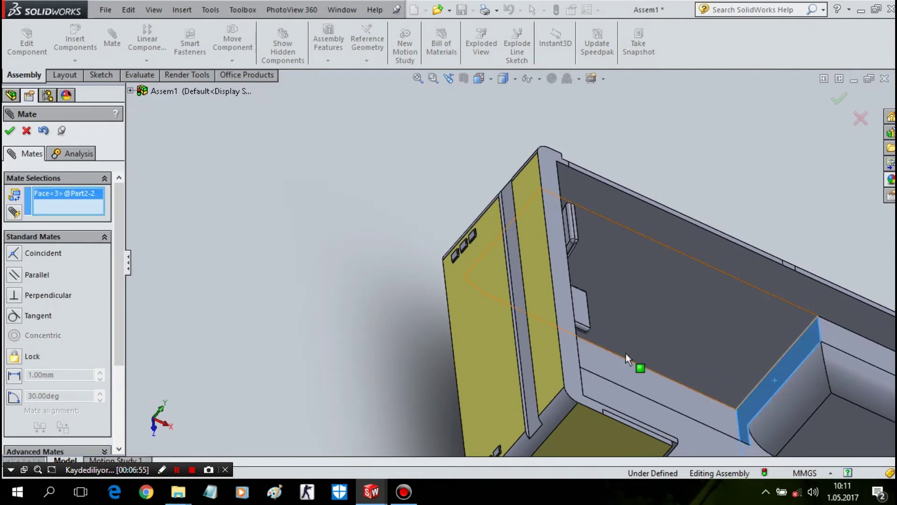
middle_drag(626, 353, 511, 293)
click(526, 294)
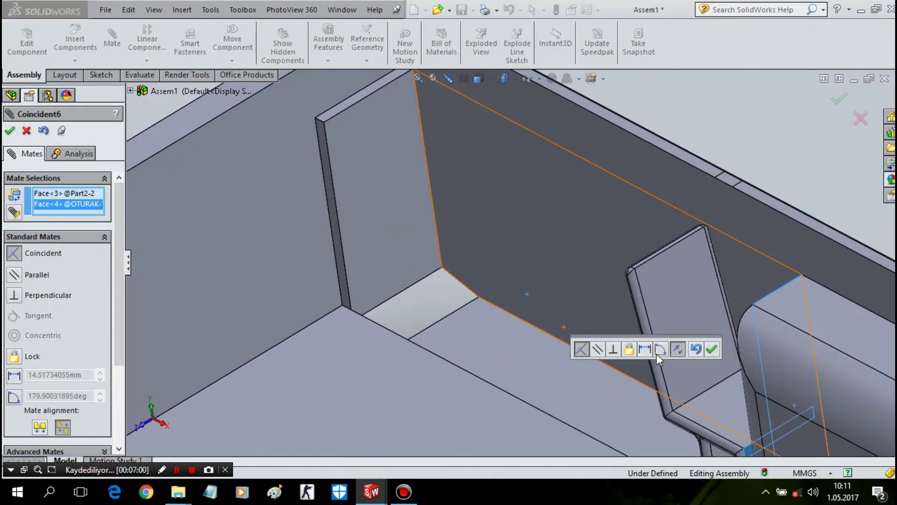
click(647, 354)
mouse_move(634, 401)
middle_down()
mouse_move(691, 401)
mouse_move(674, 391)
middle_up()
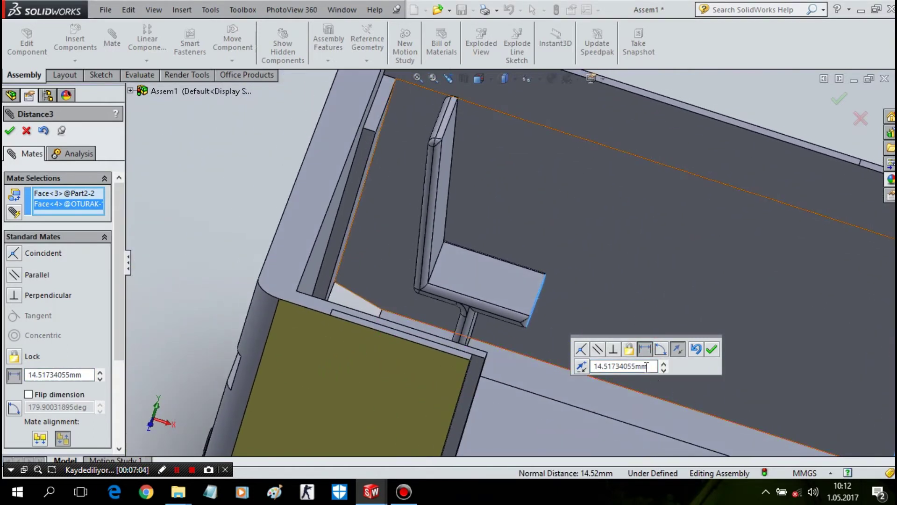
double_click(654, 366)
text(16)
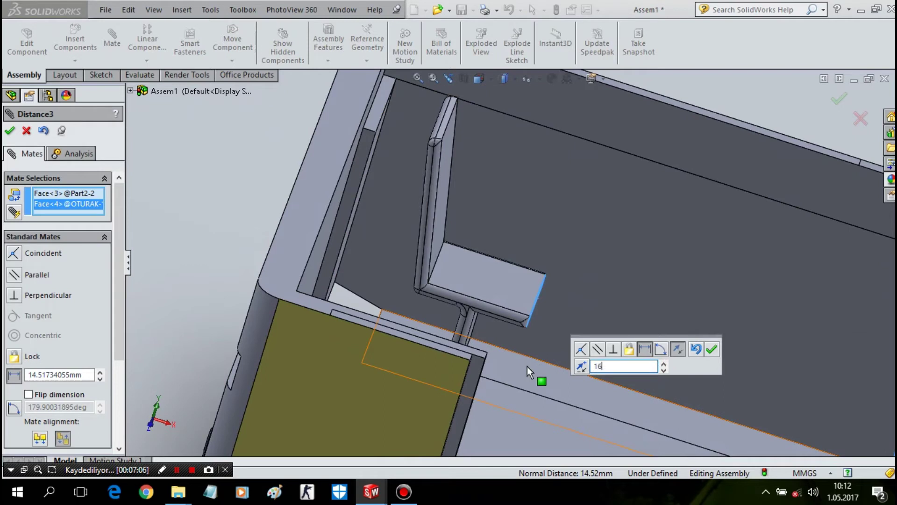
key(Return)
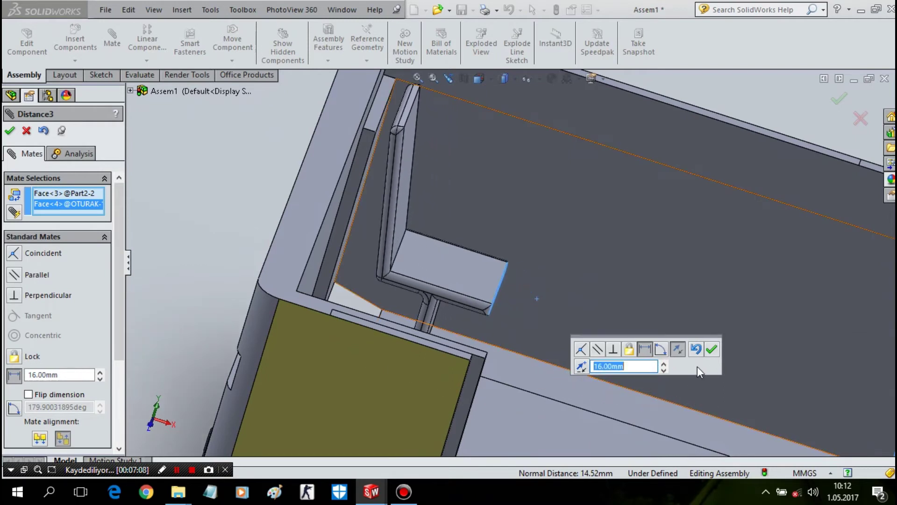
click(711, 349)
- Drag the chair to check its remaining freedom, then exit the mate tool
mouse_move(542, 330)
middle_down()
mouse_move(529, 387)
mouse_move(477, 354)
middle_up()
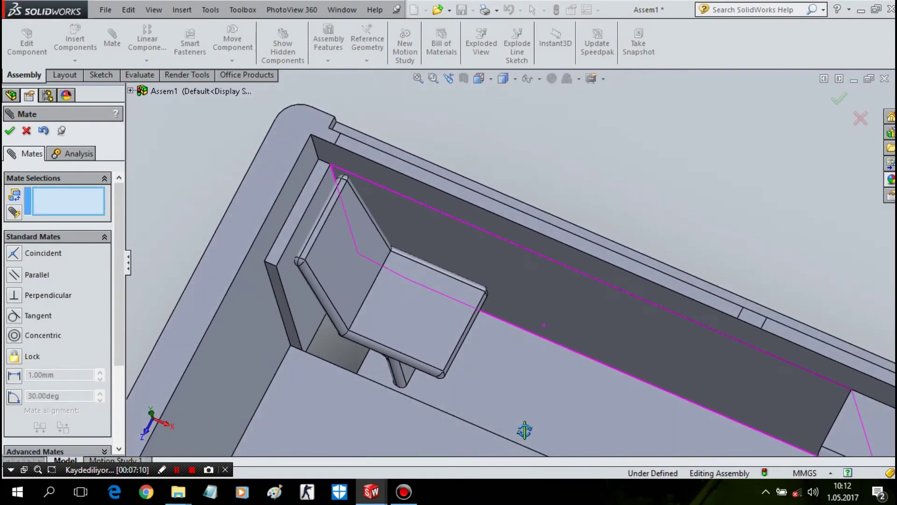
drag(416, 336, 418, 335)
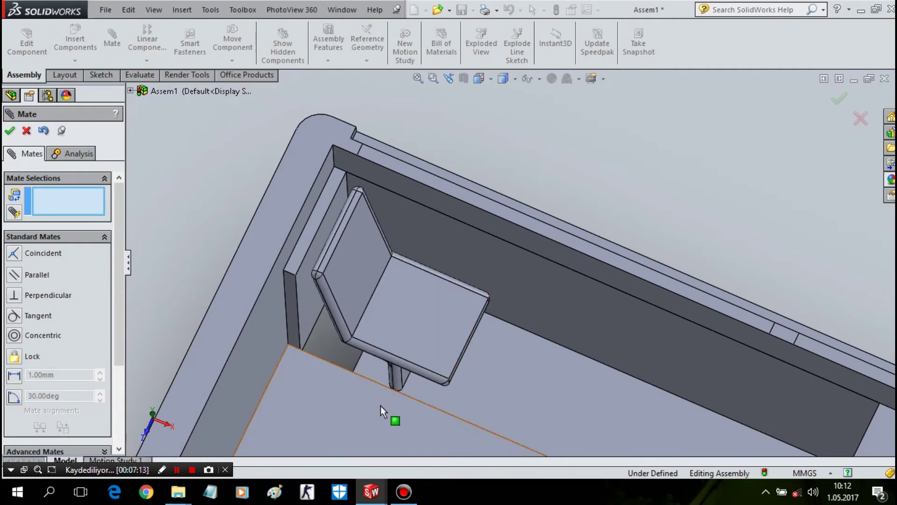
scroll(450, 309, down, 4)
scroll(437, 322, down, 2)
key(Escape)
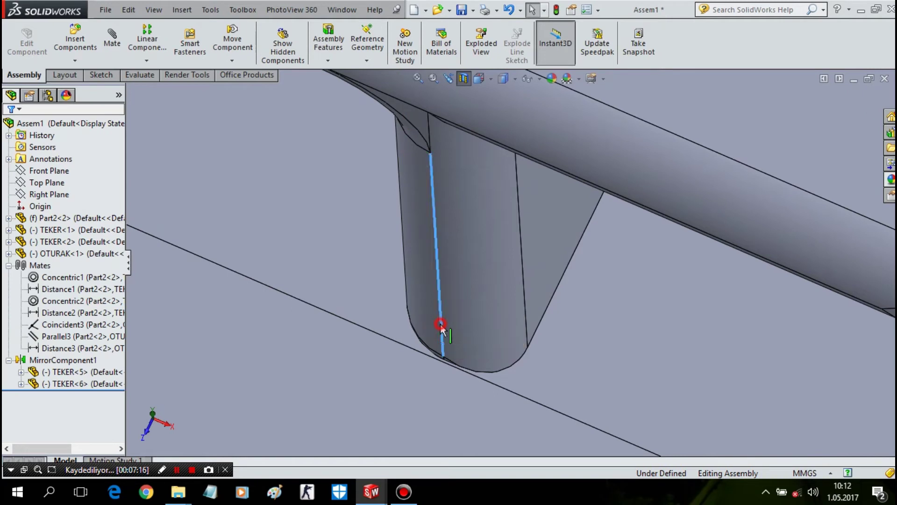
- Add a Distance mate from the chair leg's bottom edge to the floor, keeping the default value
click(441, 323)
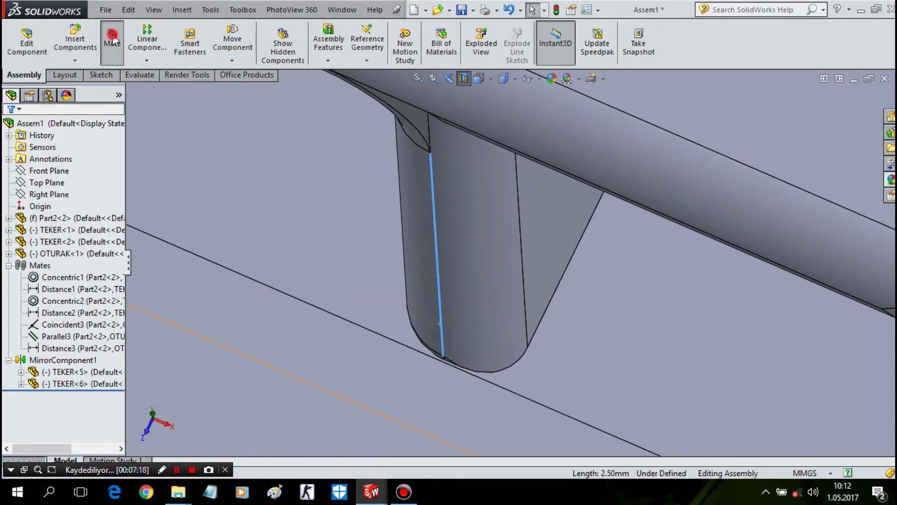
click(112, 37)
mouse_move(371, 207)
middle_down()
mouse_move(335, 198)
mouse_move(256, 320)
middle_up()
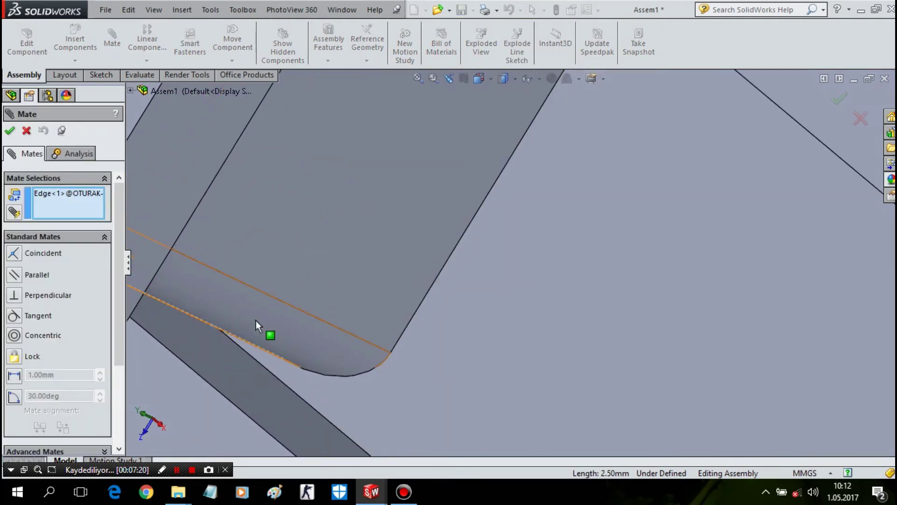
click(237, 386)
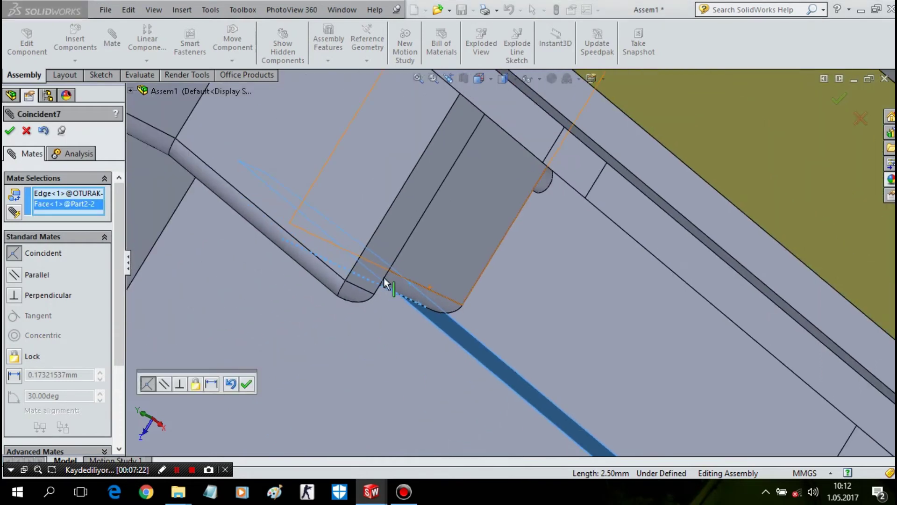
mouse_move(495, 153)
middle_down()
mouse_move(497, 140)
mouse_move(481, 170)
mouse_move(503, 184)
middle_up()
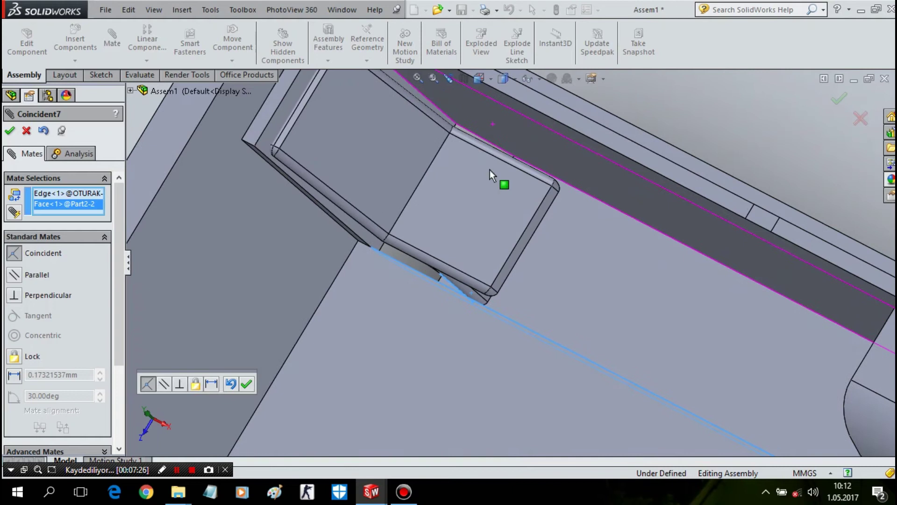
click(14, 375)
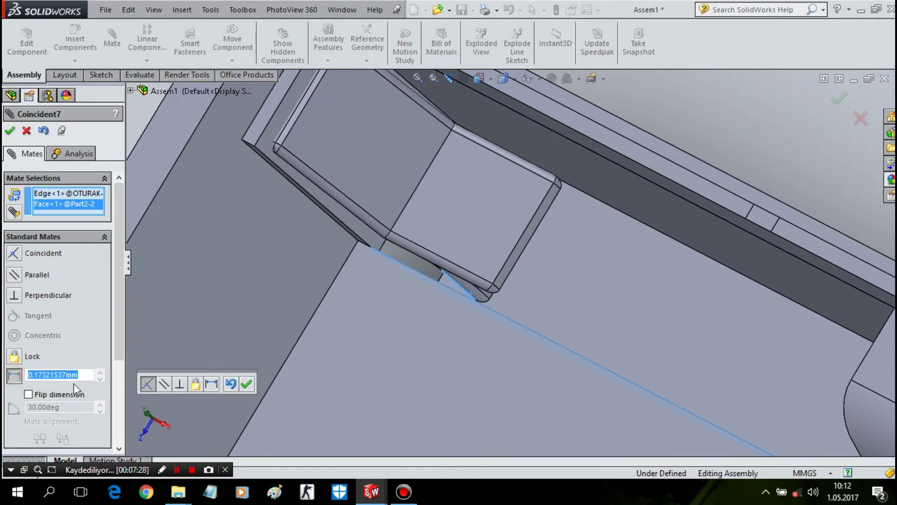
click(83, 375)
drag(84, 375, 29, 376)
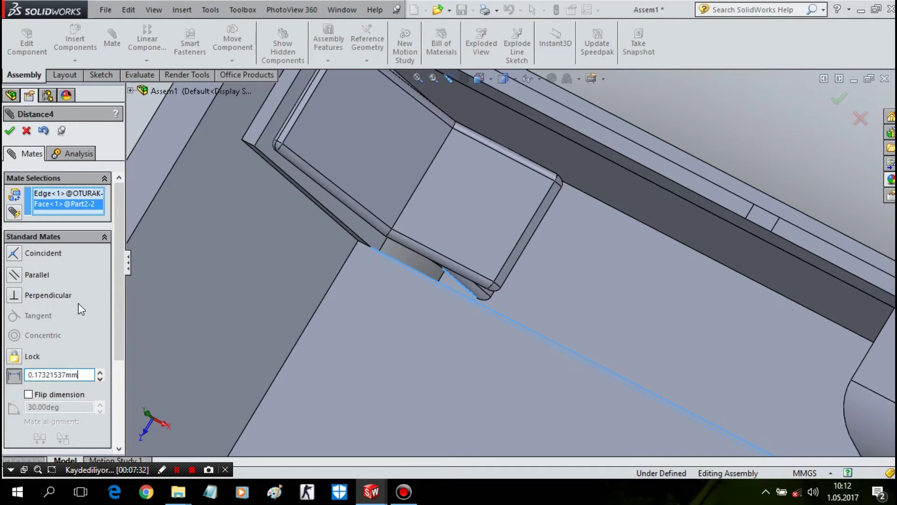
click(9, 131)
- Zoom out to the whole chair and bring up the OTURAK component's context menu
mouse_move(400, 160)
middle_down()
mouse_move(512, 137)
mouse_move(517, 104)
mouse_move(548, 89)
middle_up()
right_click(422, 265)
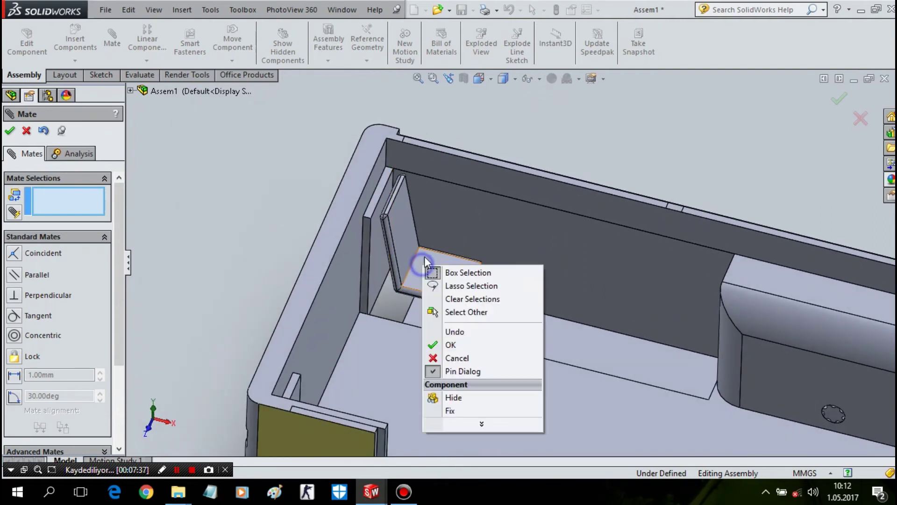
click(26, 131)
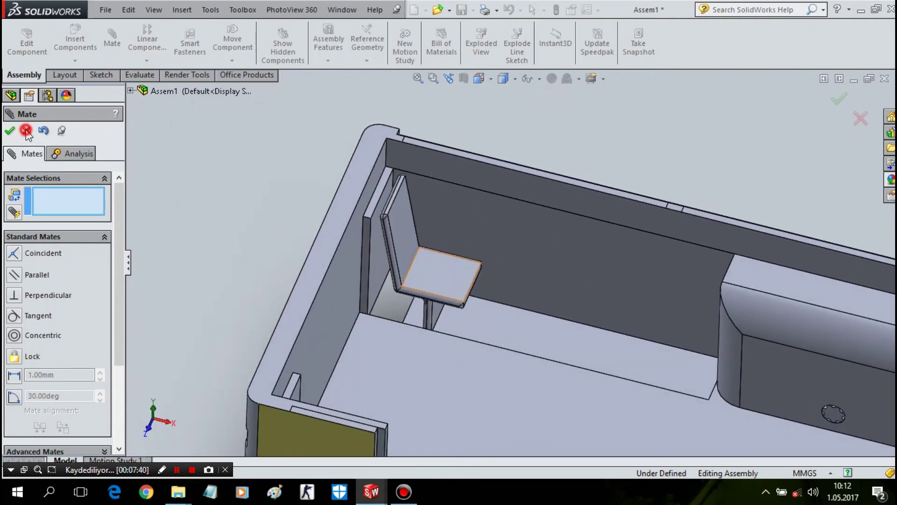
right_click(451, 272)
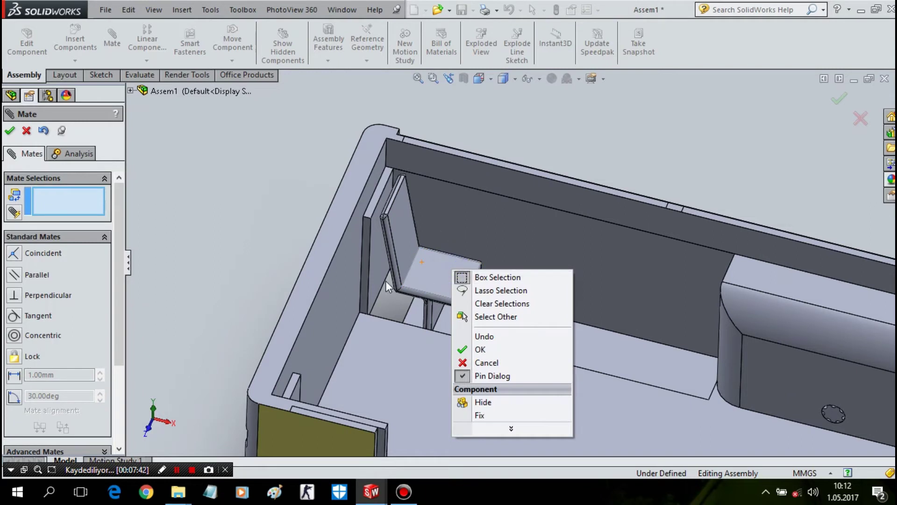
click(26, 131)
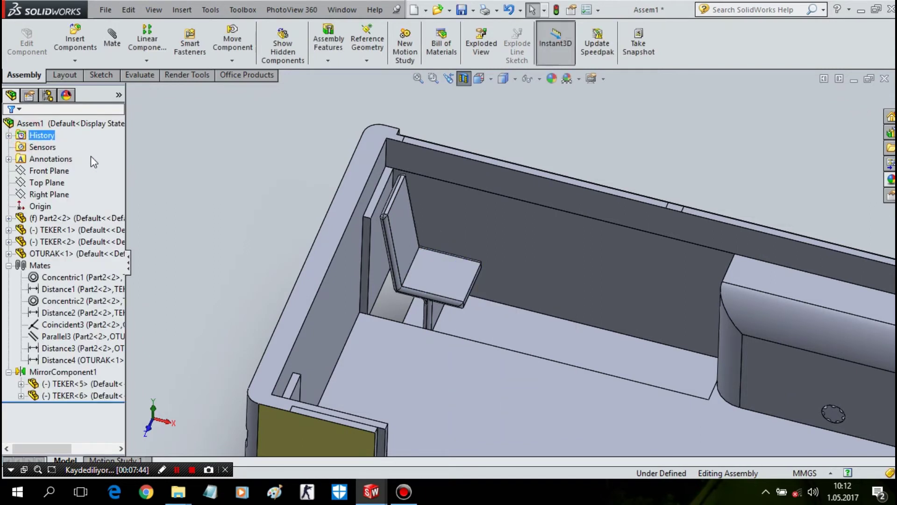
right_click(421, 280)
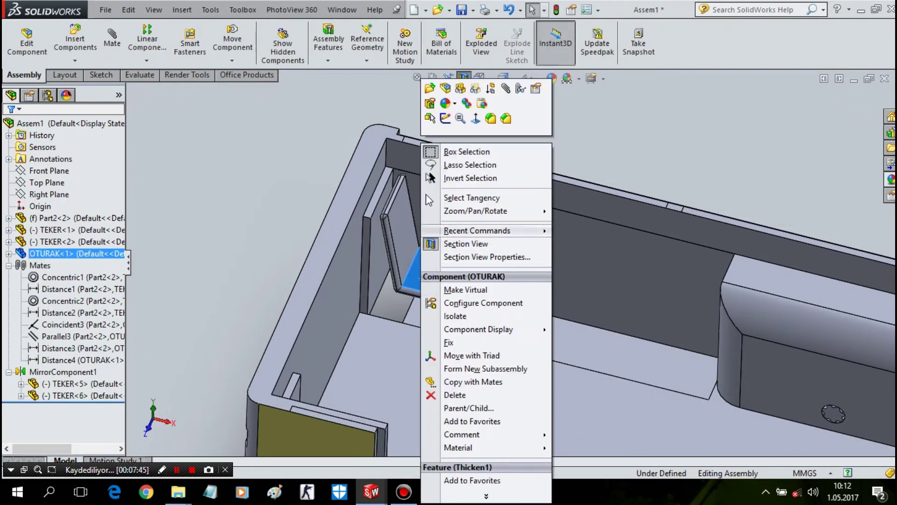
- Open the OTURAK part on its own and browse the Metal and Plastic appearances
click(430, 89)
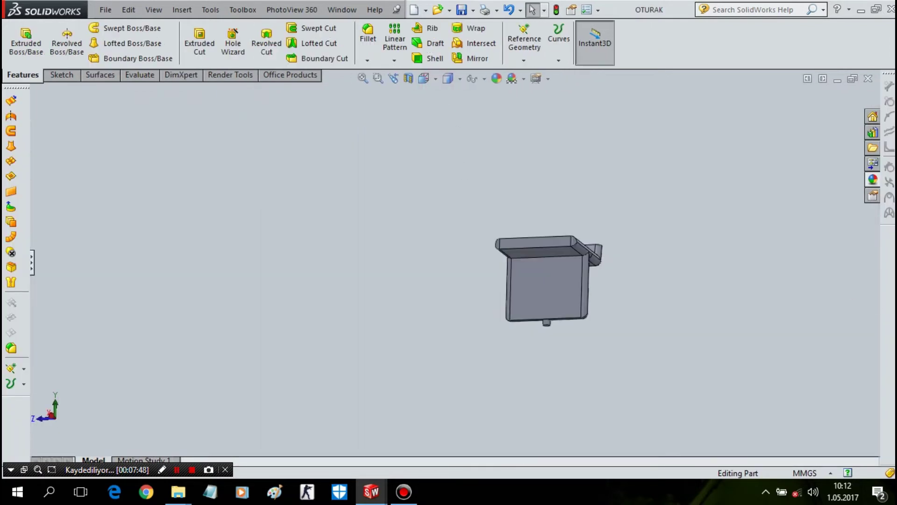
middle_drag(560, 262, 601, 292)
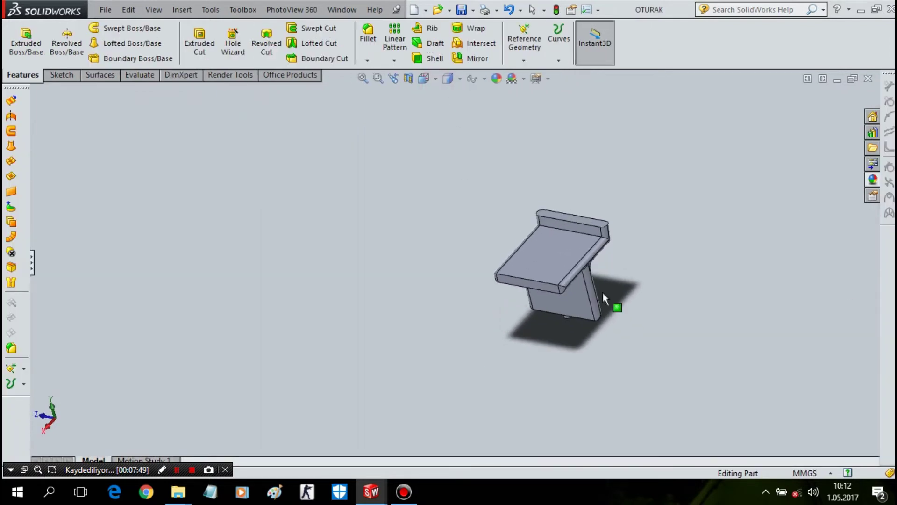
click(871, 179)
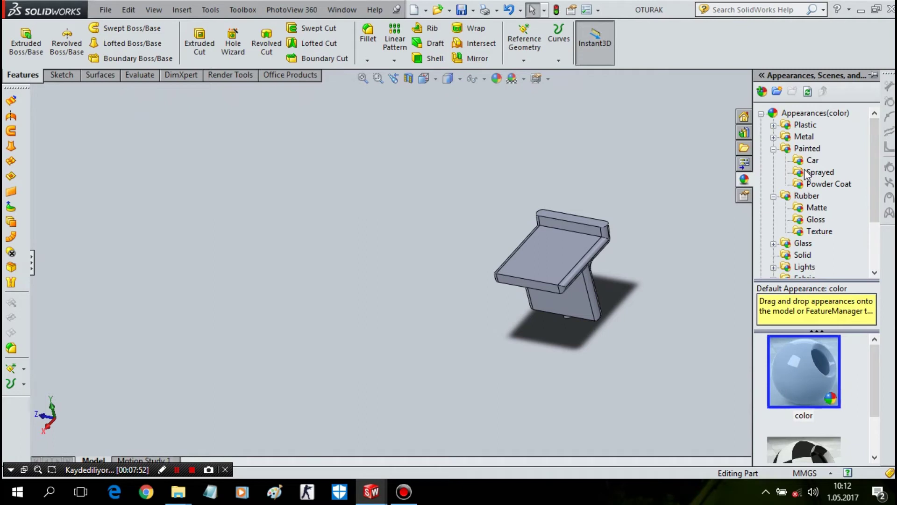
click(773, 137)
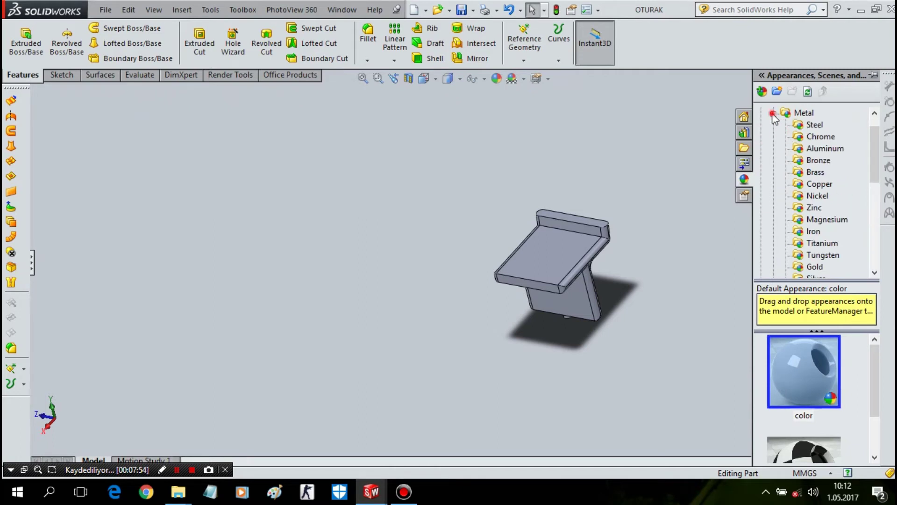
click(772, 115)
click(773, 126)
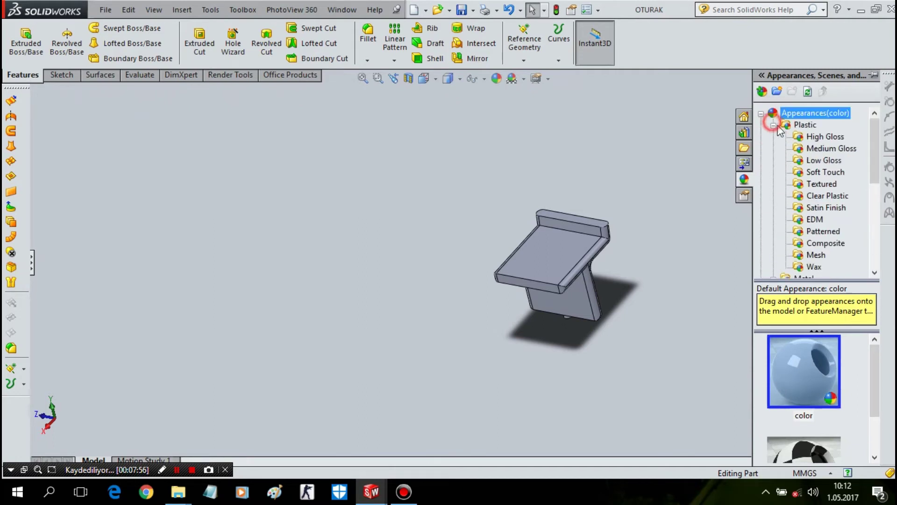
click(821, 149)
click(826, 200)
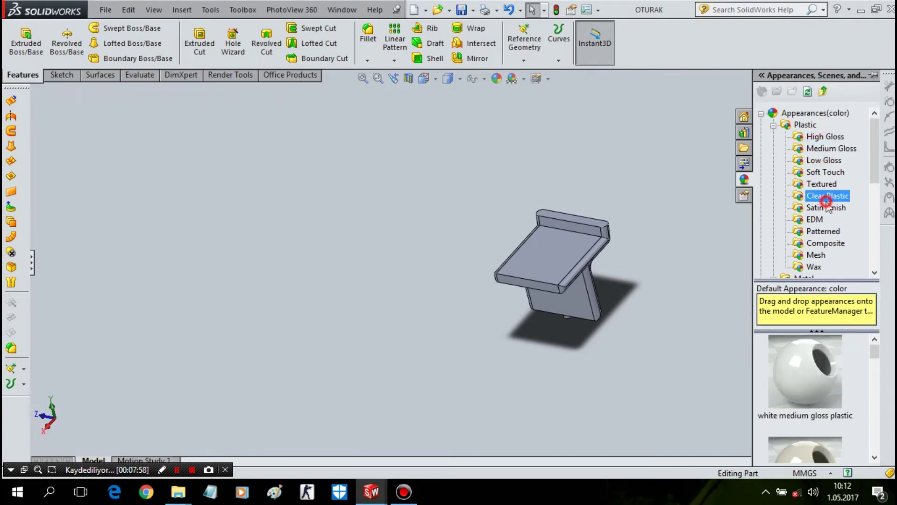
scroll(829, 350, down, 1)
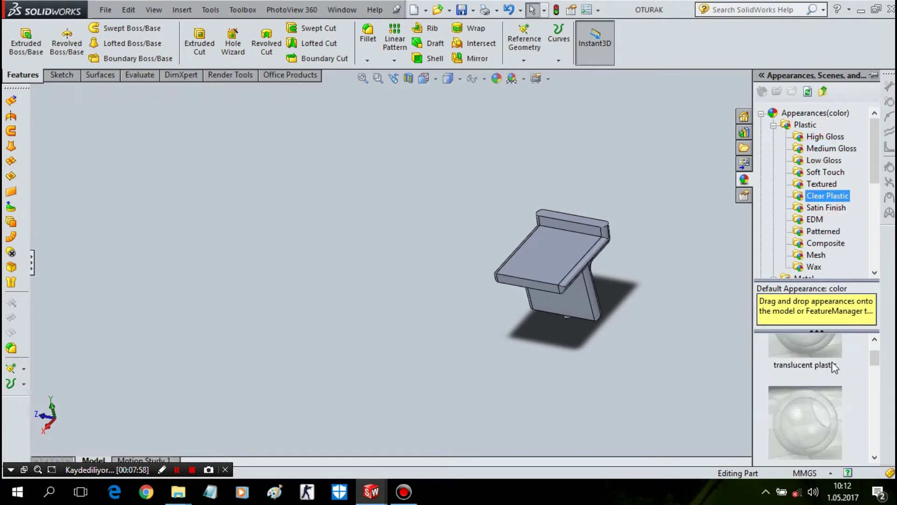
click(813, 256)
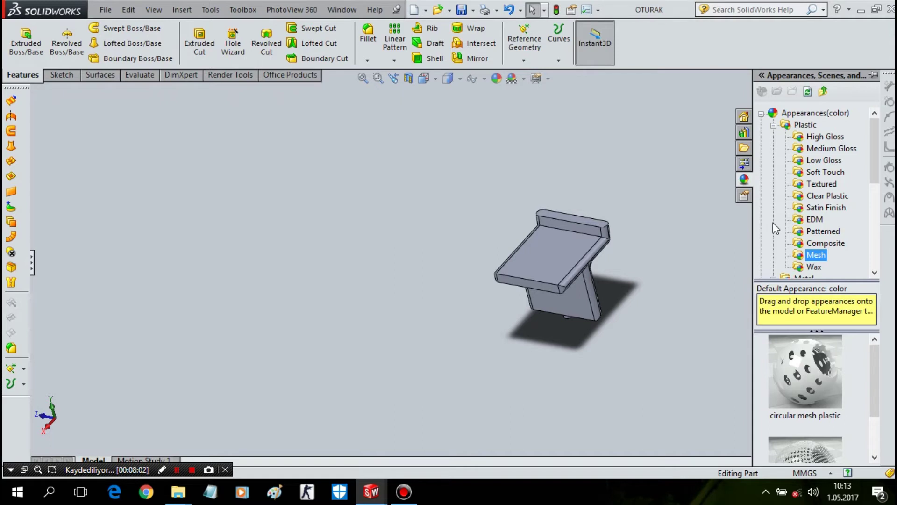
click(774, 125)
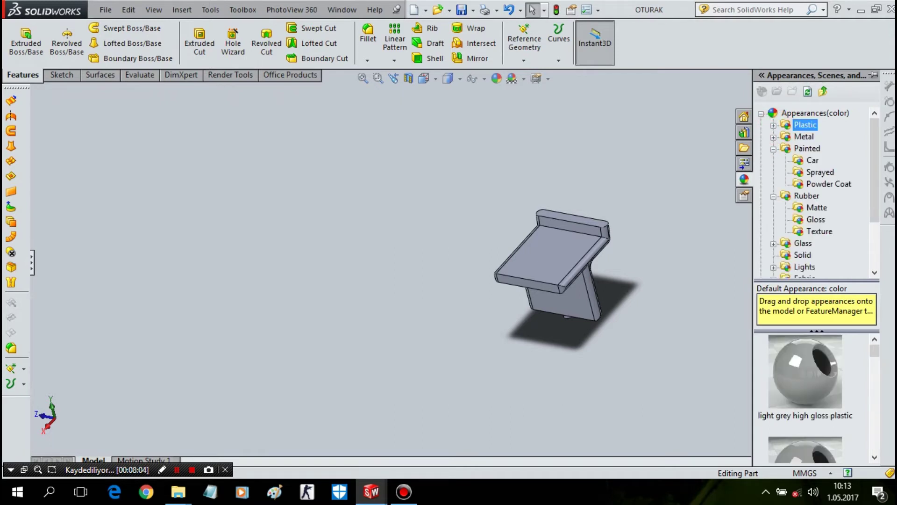
- Apply beige cotton from Fabric > Cloth to seat and backrest, then save and close
scroll(802, 171, down, 2)
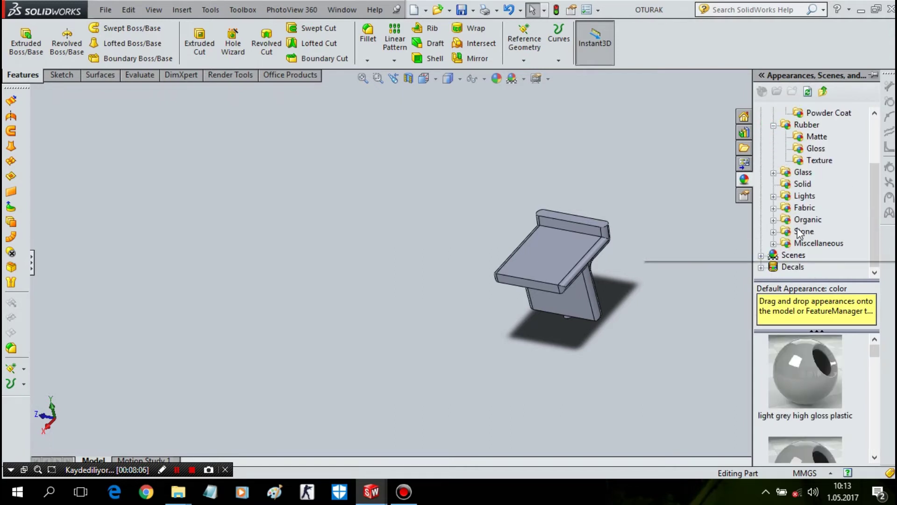
click(776, 209)
click(815, 219)
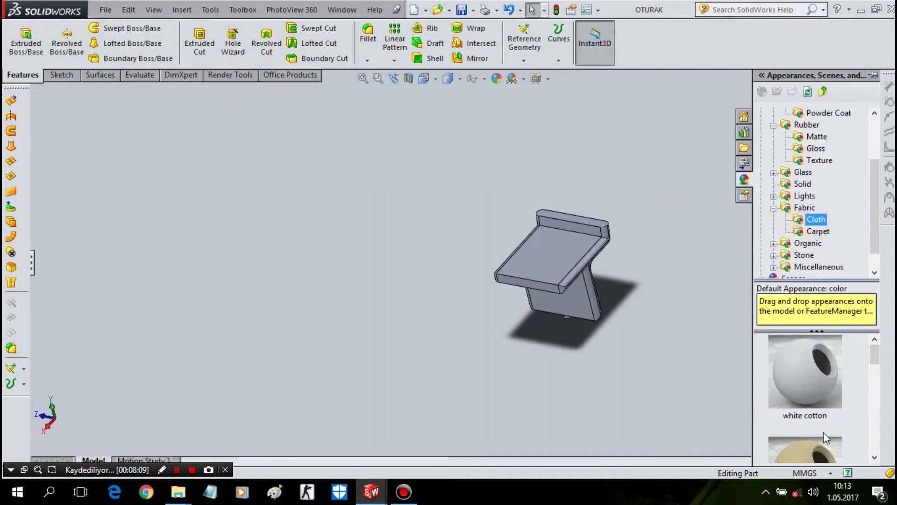
scroll(823, 432, down, 1)
drag(821, 393, 555, 257)
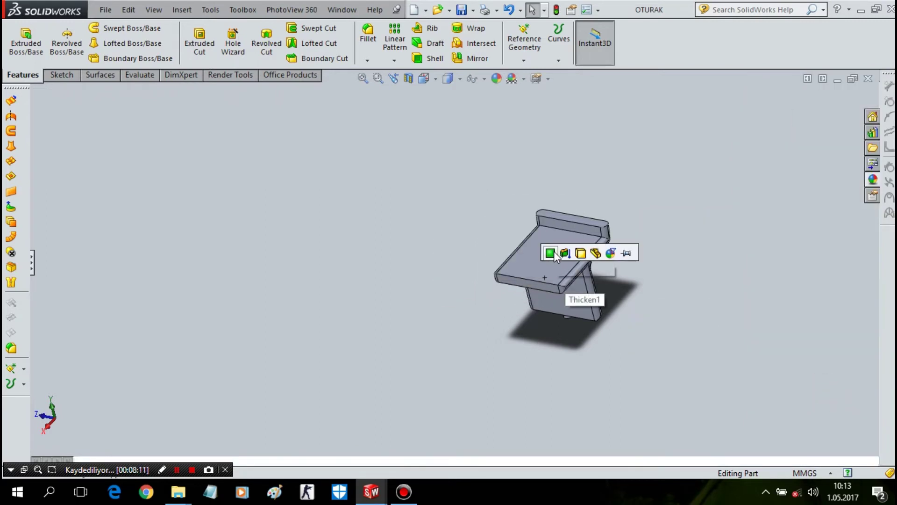
click(554, 253)
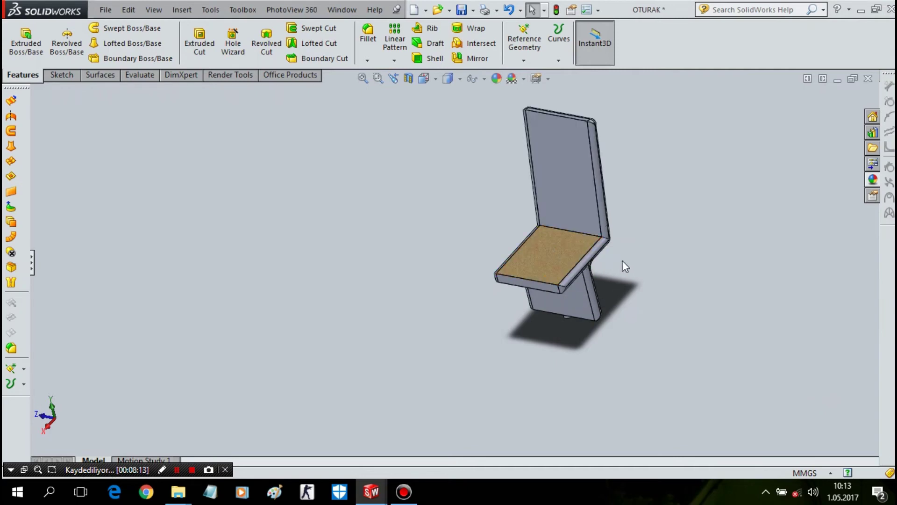
click(874, 180)
drag(815, 402, 585, 192)
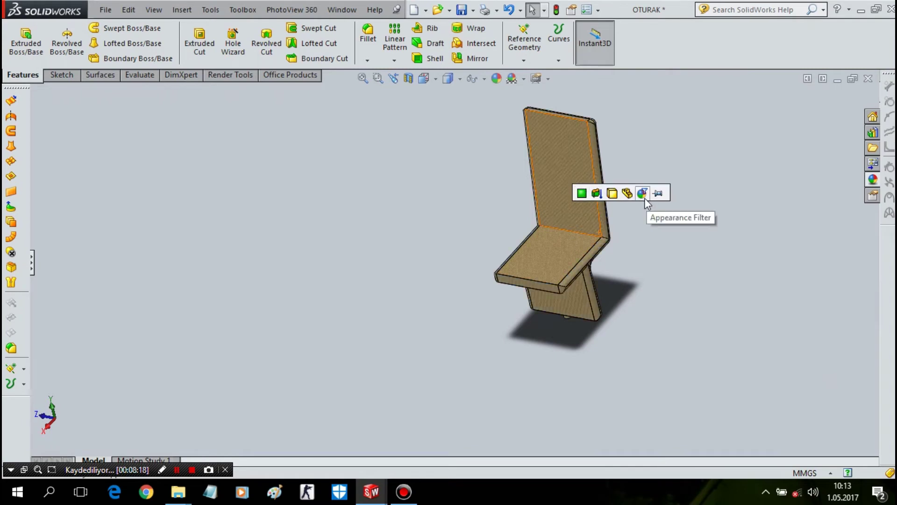
click(631, 194)
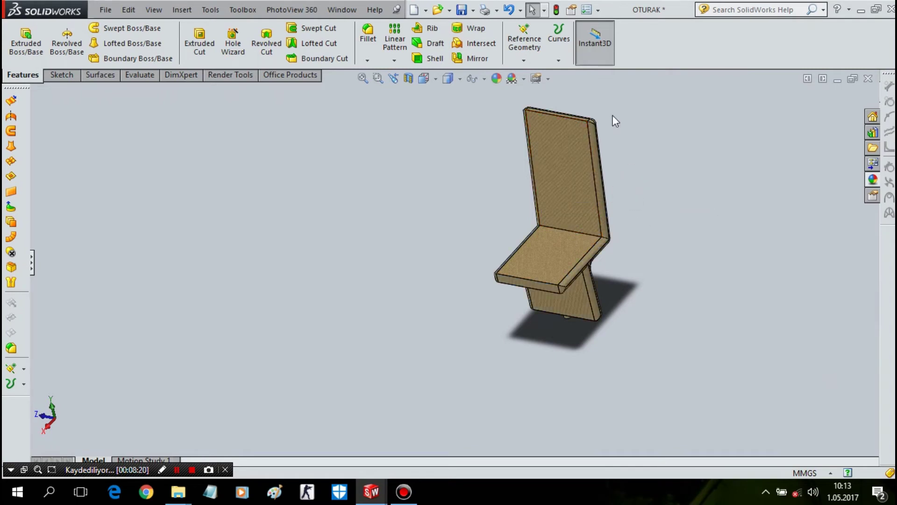
click(461, 10)
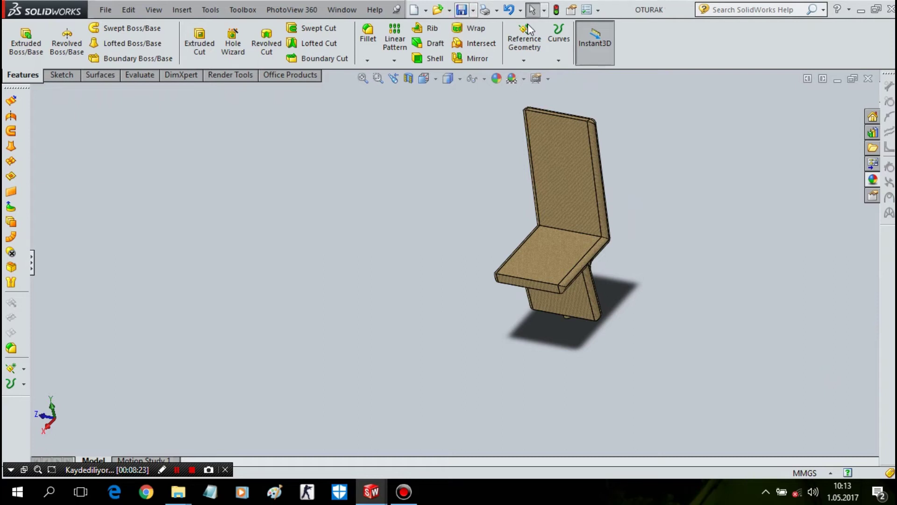
click(867, 78)
- Start a linear component pattern with the bus's long top edge as Direction 1
mouse_move(480, 327)
middle_down()
mouse_move(472, 315)
mouse_move(453, 326)
mouse_move(464, 344)
mouse_move(493, 255)
mouse_move(533, 258)
mouse_move(540, 270)
mouse_move(509, 301)
mouse_move(512, 281)
middle_up()
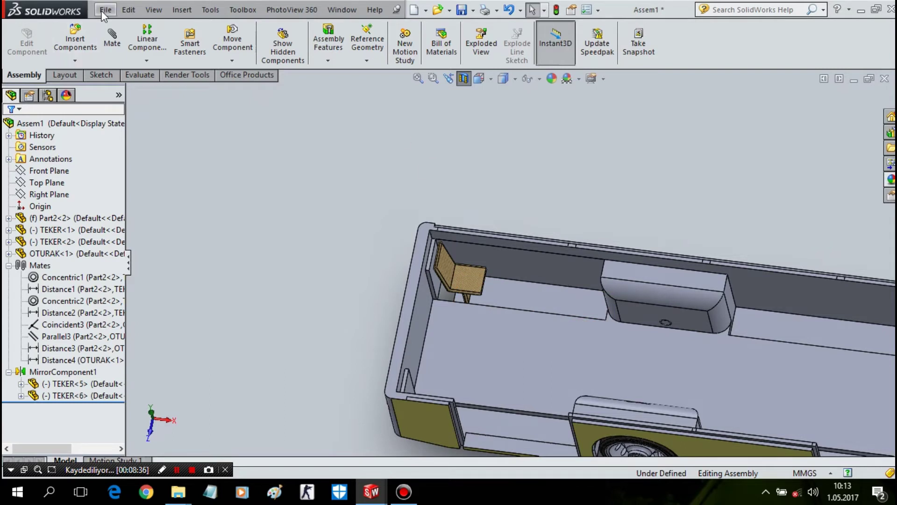
click(143, 60)
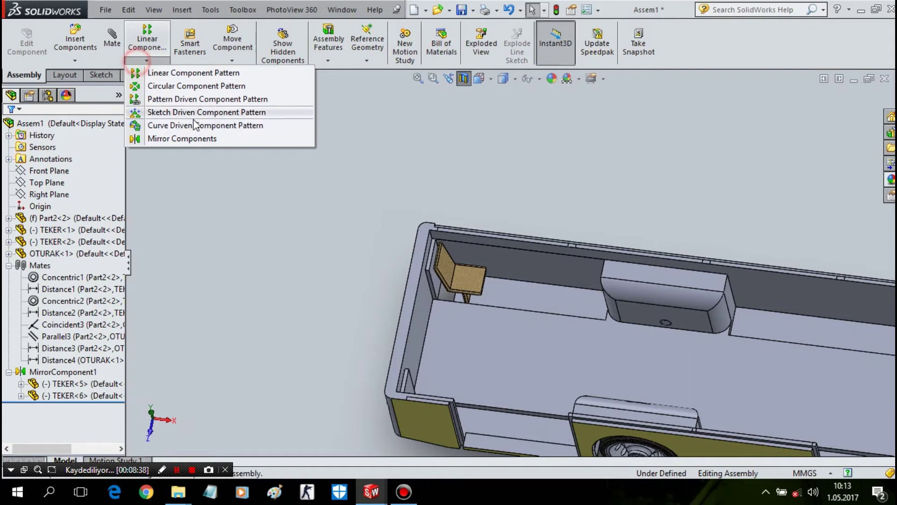
click(173, 77)
scroll(473, 229, up, 1)
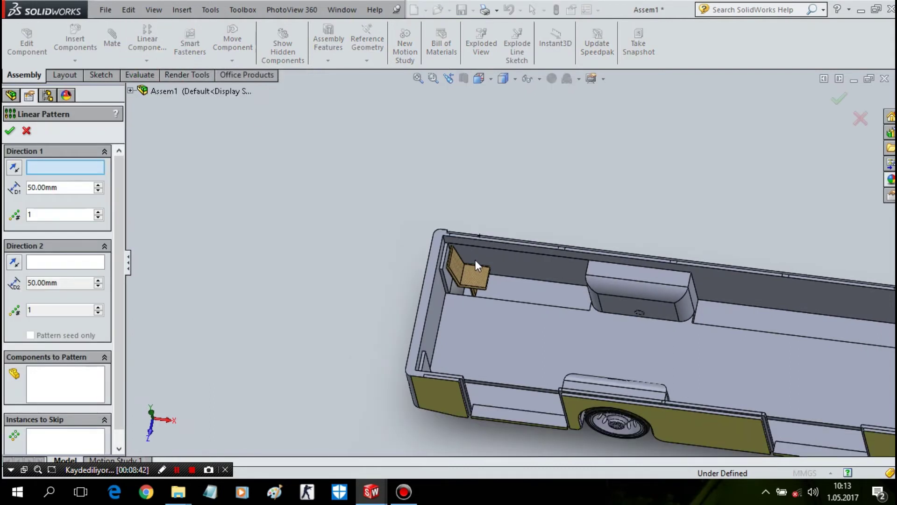
scroll(475, 262, down, 3)
mouse_move(516, 292)
middle_down()
mouse_move(513, 336)
mouse_move(518, 322)
middle_up()
click(549, 274)
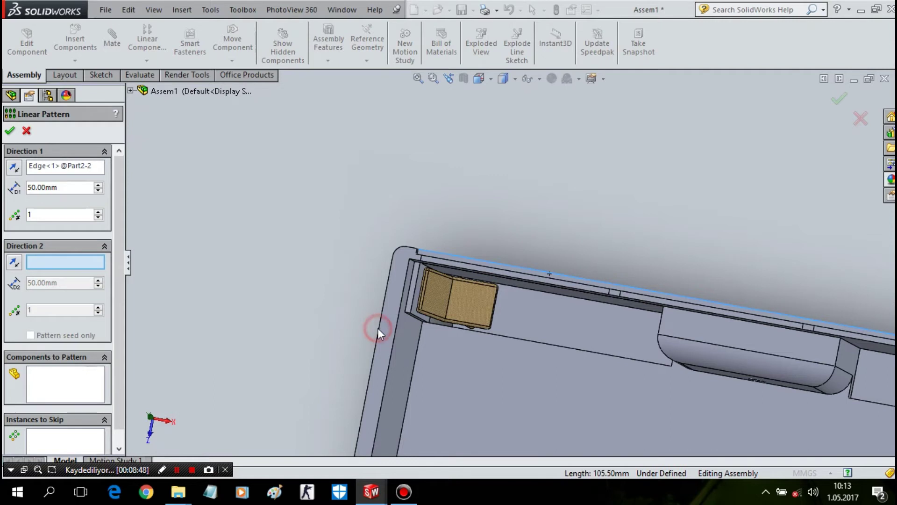
scroll(378, 328, up, 3)
scroll(456, 323, down, 3)
- Set an edge across the bus as Direction 2 and choose OTURAK<1> to pattern
click(70, 271)
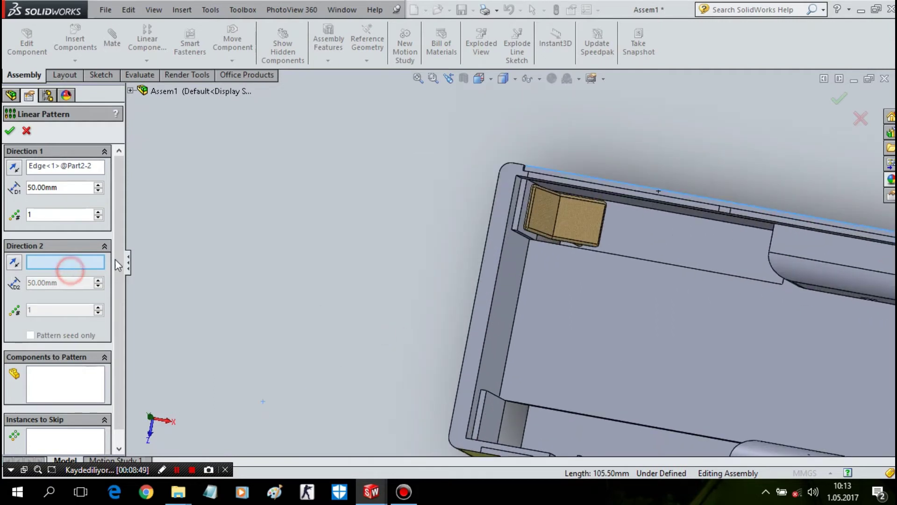
scroll(482, 290, down, 2)
scroll(505, 293, down, 3)
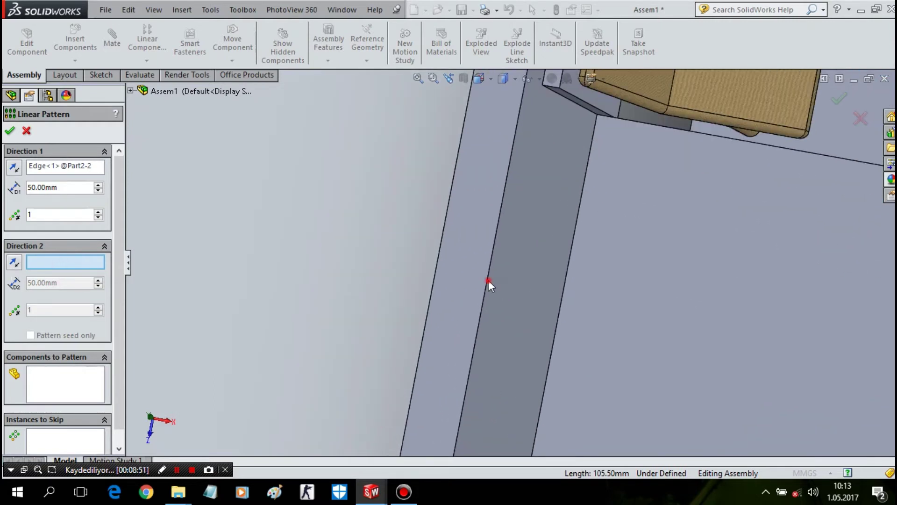
scroll(490, 283, up, 4)
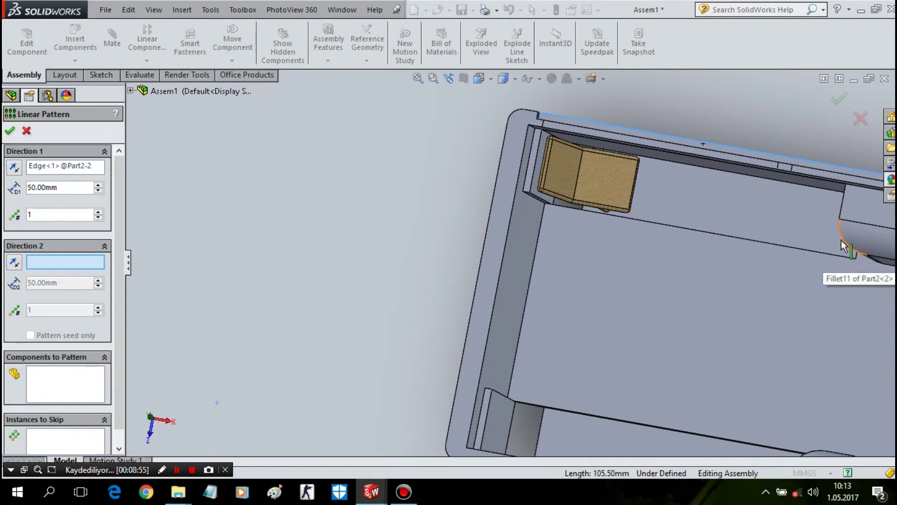
click(843, 204)
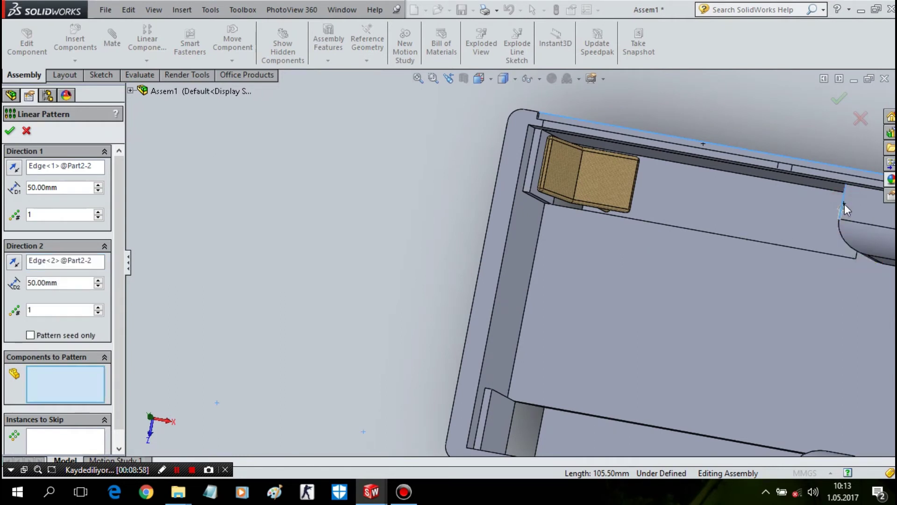
scroll(845, 203, up, 3)
scroll(844, 203, up, 2)
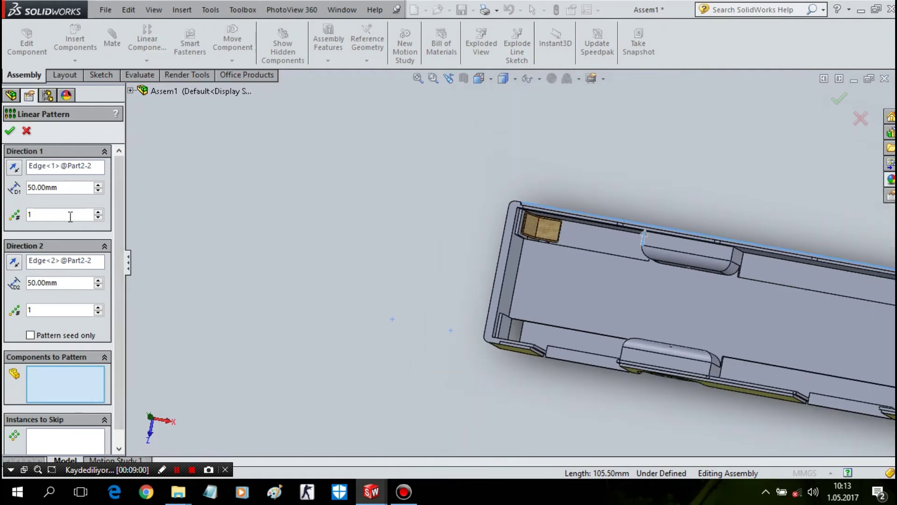
scroll(541, 242, down, 3)
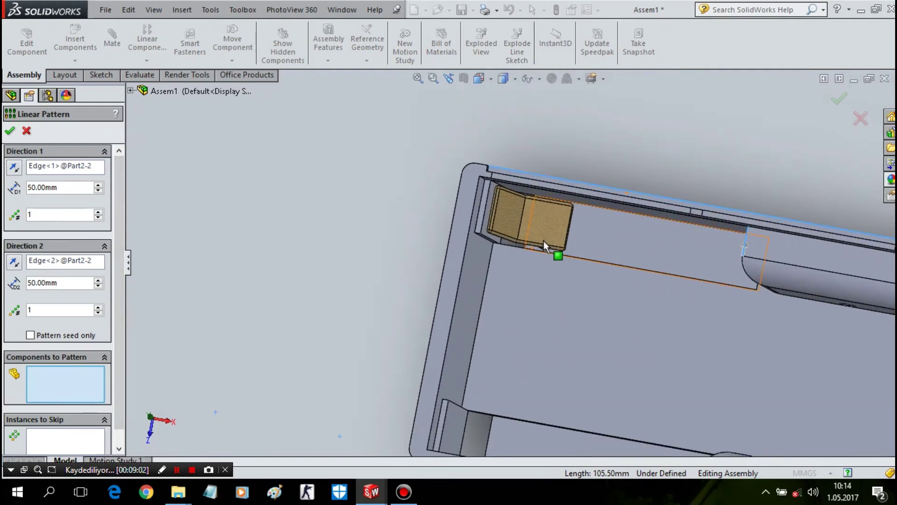
click(549, 228)
scroll(542, 239, up, 2)
scroll(542, 239, up, 1)
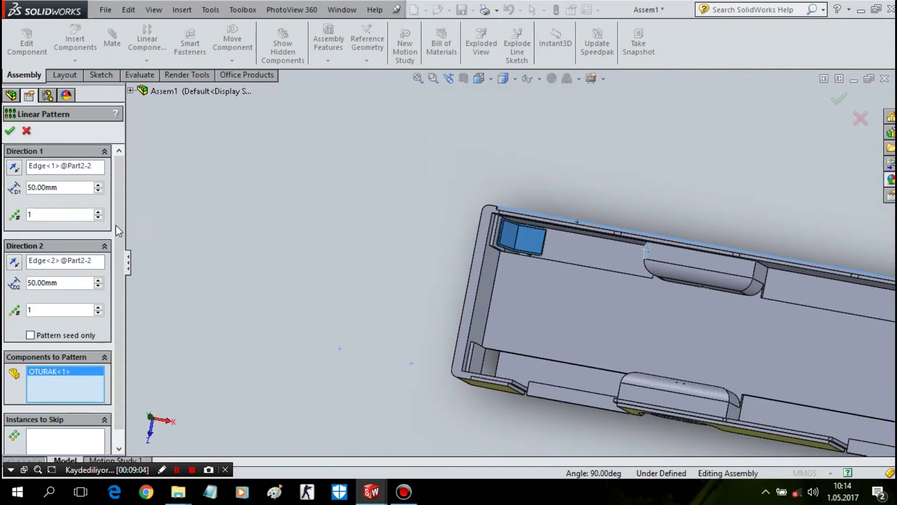
- Try 2 seat copies along the reversed Direction 1, spaced 5 then 6 mm
click(96, 212)
double_click(70, 187)
text(5)
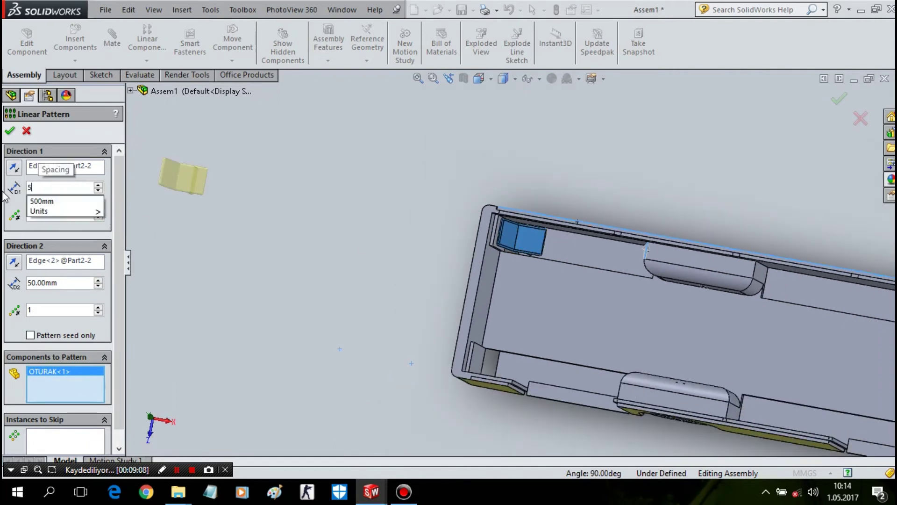
key(Return)
mouse_move(477, 225)
middle_down()
mouse_move(519, 166)
mouse_move(484, 141)
middle_up()
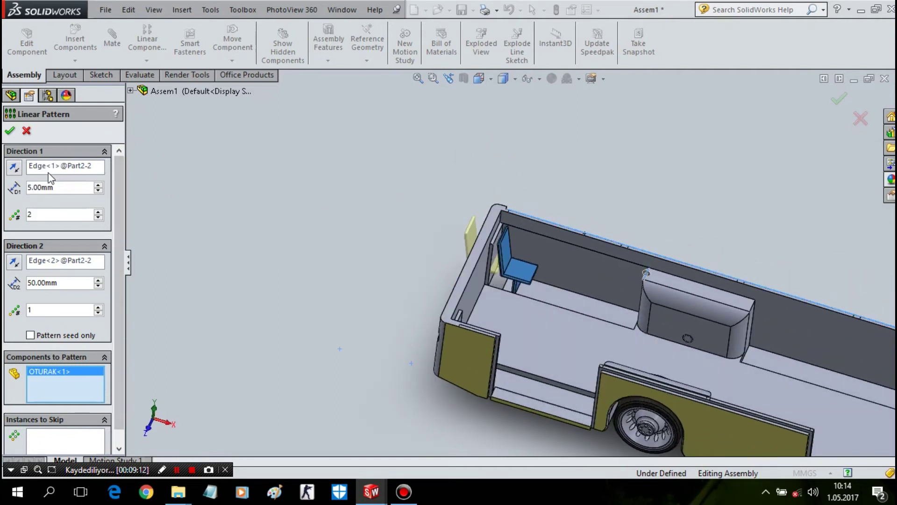
click(19, 167)
mouse_move(256, 230)
middle_down()
mouse_move(279, 237)
mouse_move(255, 272)
middle_up()
double_click(77, 187)
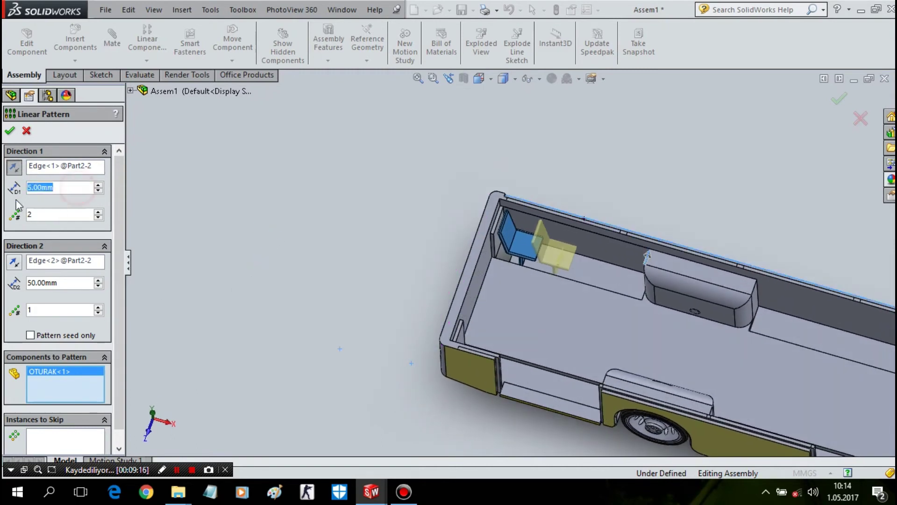
text(6)
key(Return)
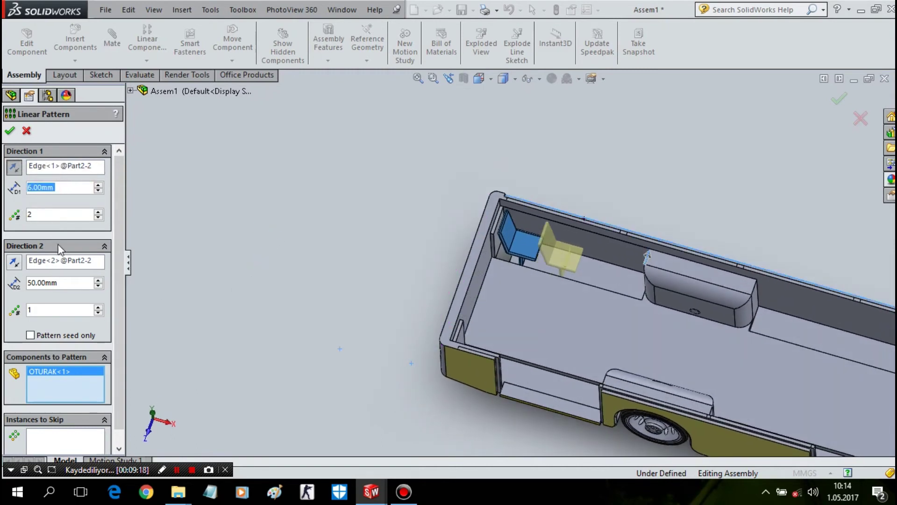
- Give the reversed Direction 2 two seat copies 5 mm apart
double_click(62, 284)
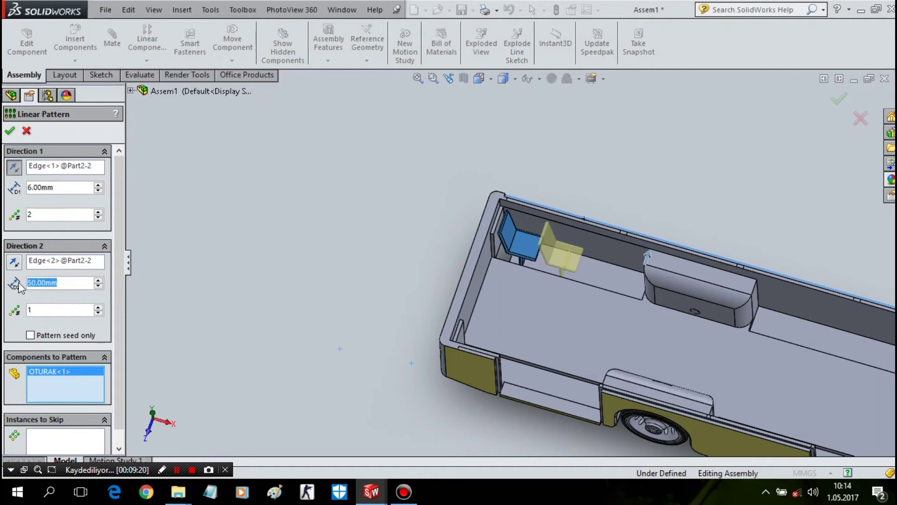
text(2)
key(Return)
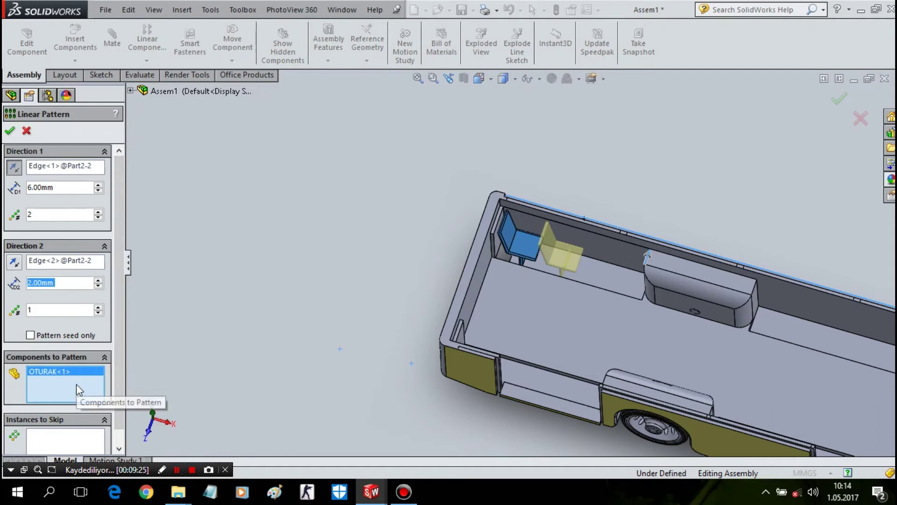
double_click(41, 310)
text(2)
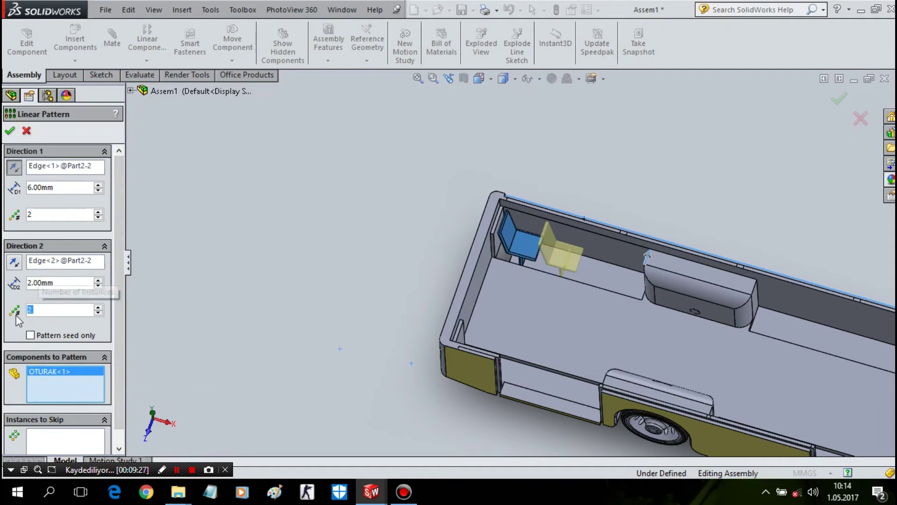
key(Return)
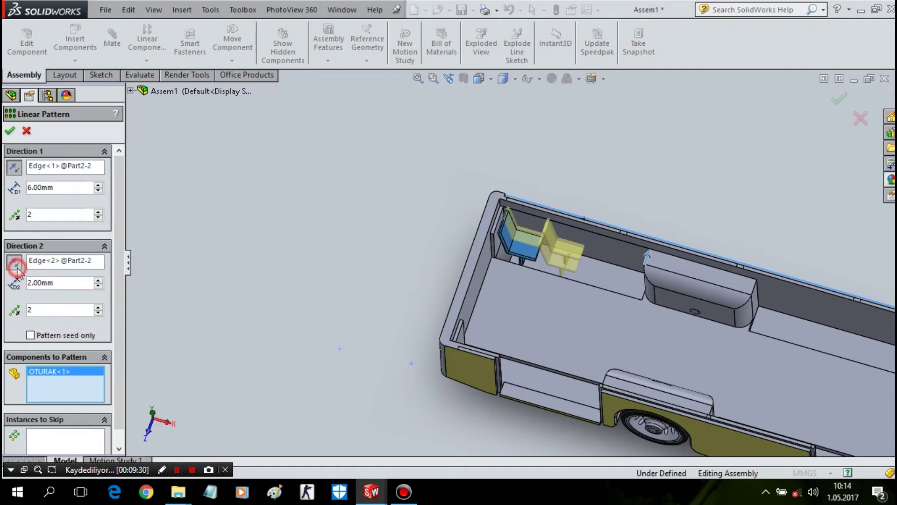
click(14, 261)
double_click(64, 283)
text(5)
key(Return)
- Set Direction 1 spacing to 7 mm and add a third seat copy along the bus
mouse_move(184, 273)
middle_down()
mouse_move(183, 311)
mouse_move(208, 228)
middle_up()
drag(70, 188, 24, 191)
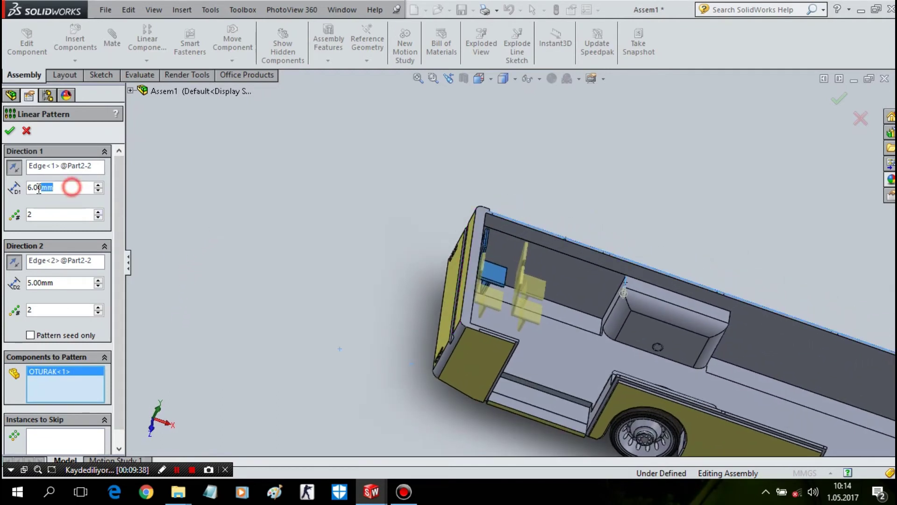
text(7)
key(Return)
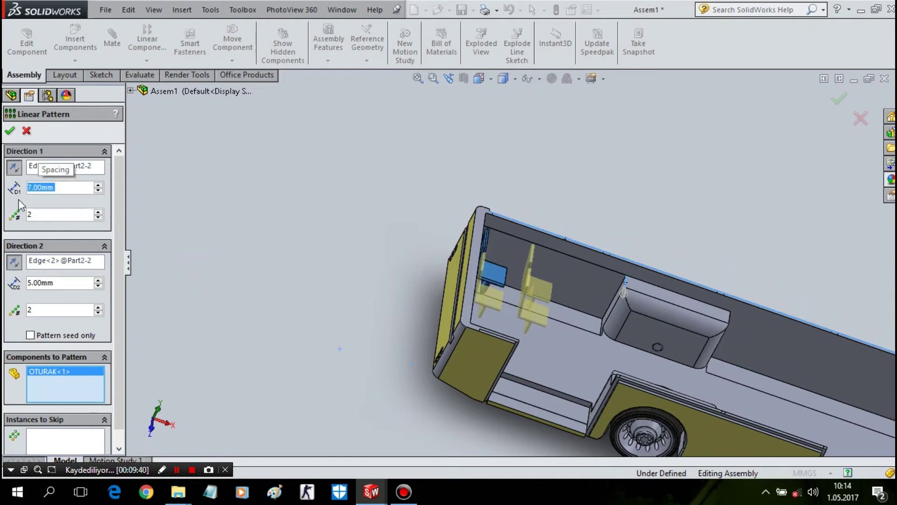
click(98, 214)
mouse_move(234, 238)
middle_down()
mouse_move(200, 256)
mouse_move(199, 243)
middle_up()
scroll(201, 240, up, 2)
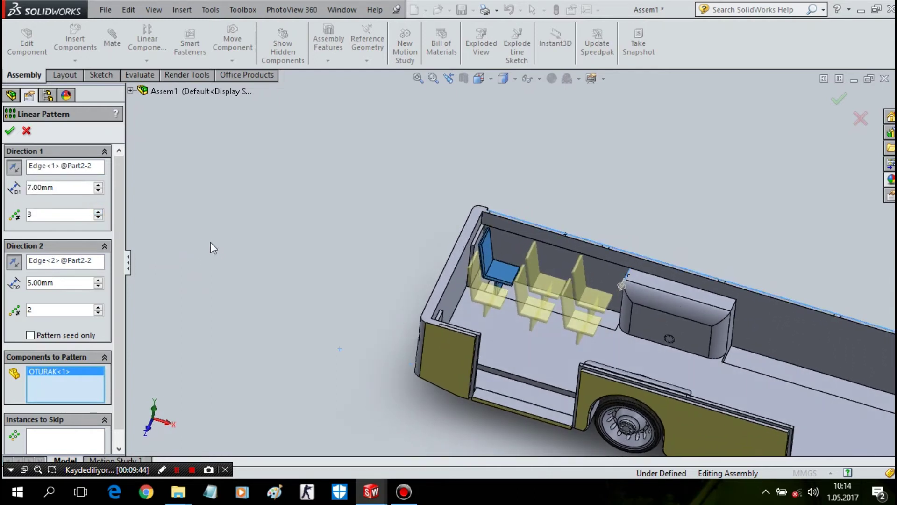
scroll(212, 245, up, 3)
scroll(373, 260, up, 2)
mouse_move(352, 267)
middle_down()
mouse_move(400, 315)
mouse_move(374, 350)
mouse_move(337, 313)
middle_up()
- Settle Direction 1 at 7 mm spacing with 15 seat copies along the bus
click(98, 185)
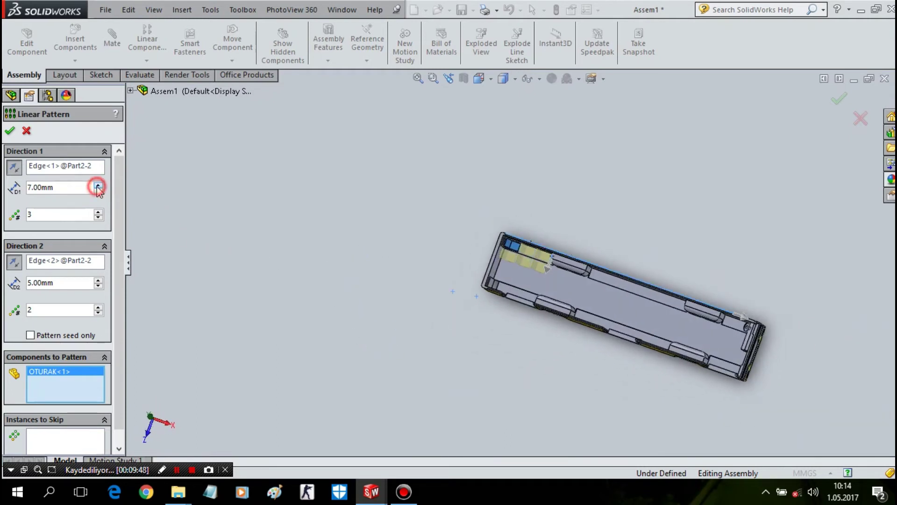
click(98, 185)
click(98, 190)
click(97, 191)
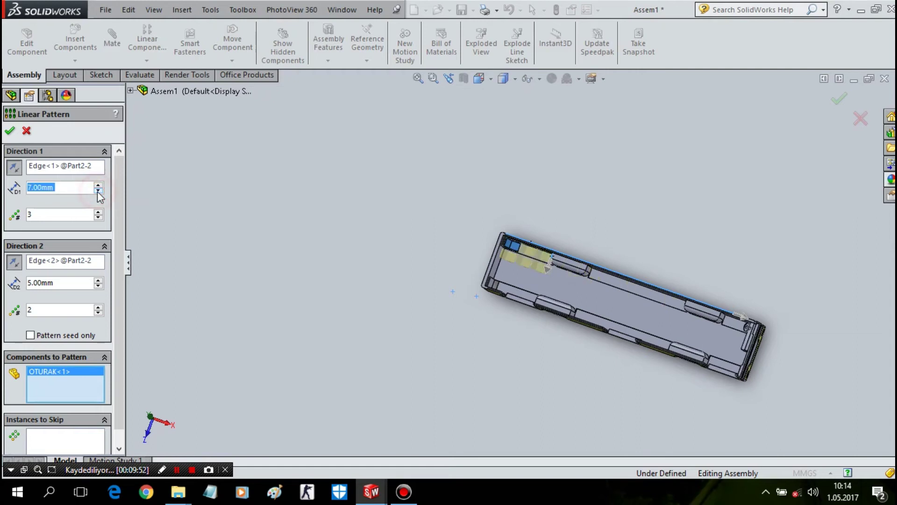
click(99, 212)
click(98, 211)
click(98, 212)
click(99, 212)
click(102, 211)
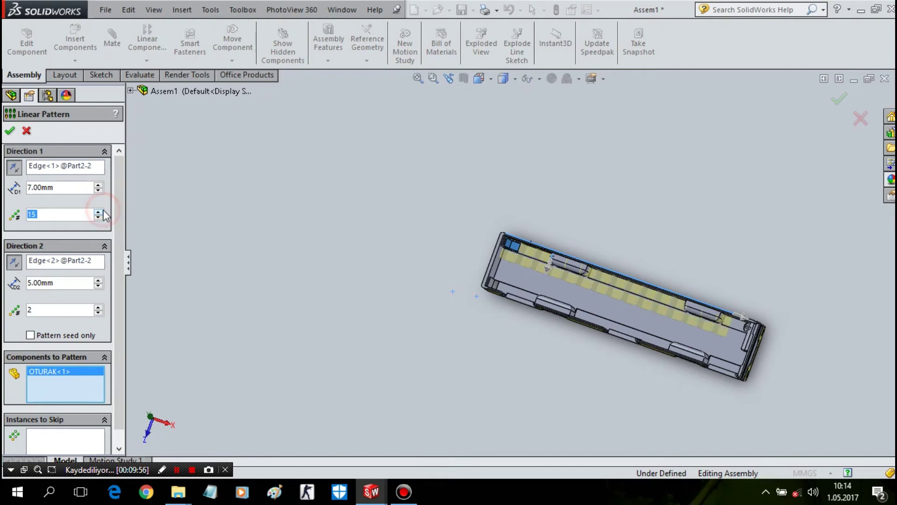
middle_drag(531, 347, 550, 240)
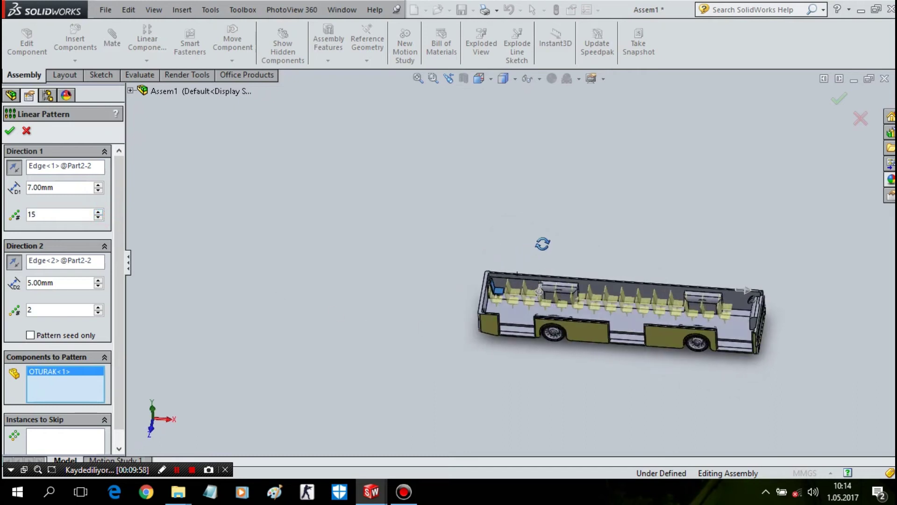
scroll(577, 287, down, 3)
scroll(517, 328, down, 2)
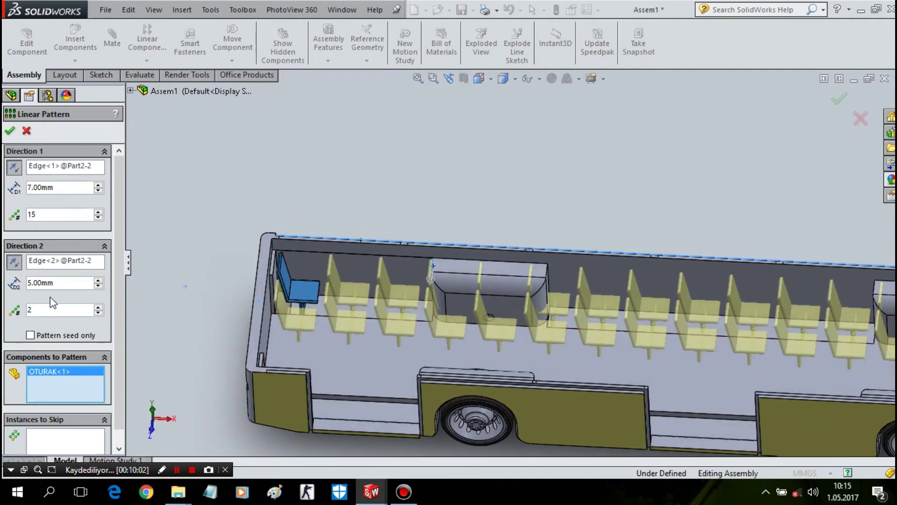
- Skip the three seat copies overlapping the front wheel housing
click(52, 433)
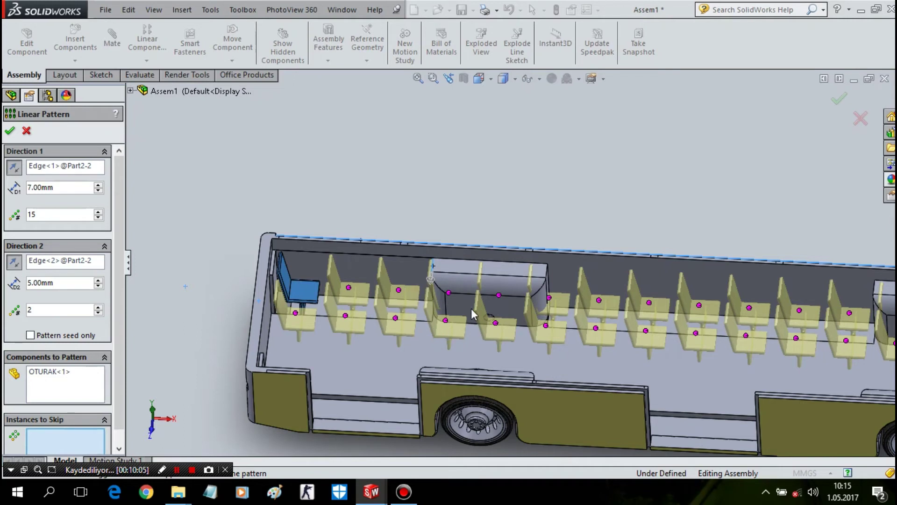
click(448, 293)
click(498, 295)
click(549, 297)
scroll(648, 304, up, 1)
scroll(648, 305, up, 2)
scroll(733, 302, down, 5)
- Skip the seat copies at the rear wheel housing and accept the pattern
click(685, 290)
click(758, 295)
click(831, 299)
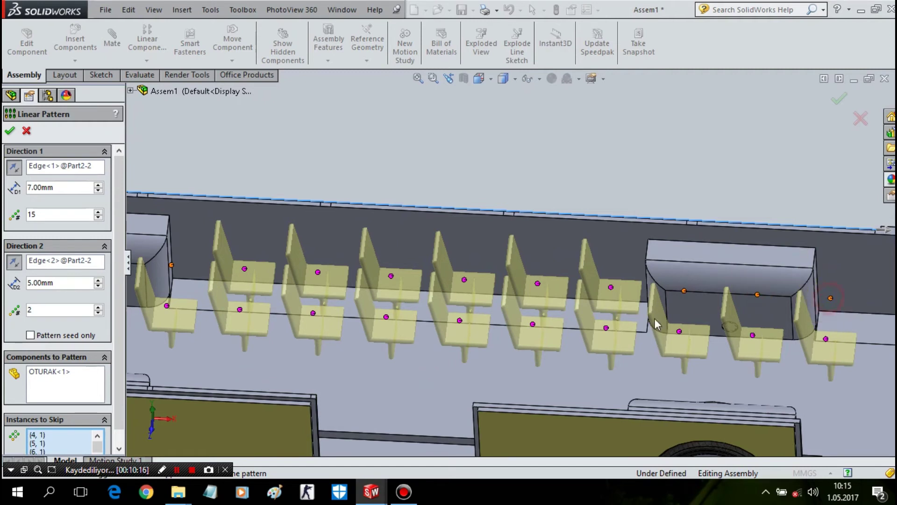
mouse_move(654, 297)
middle_down()
mouse_move(663, 301)
mouse_move(622, 296)
mouse_move(644, 318)
middle_up()
click(613, 292)
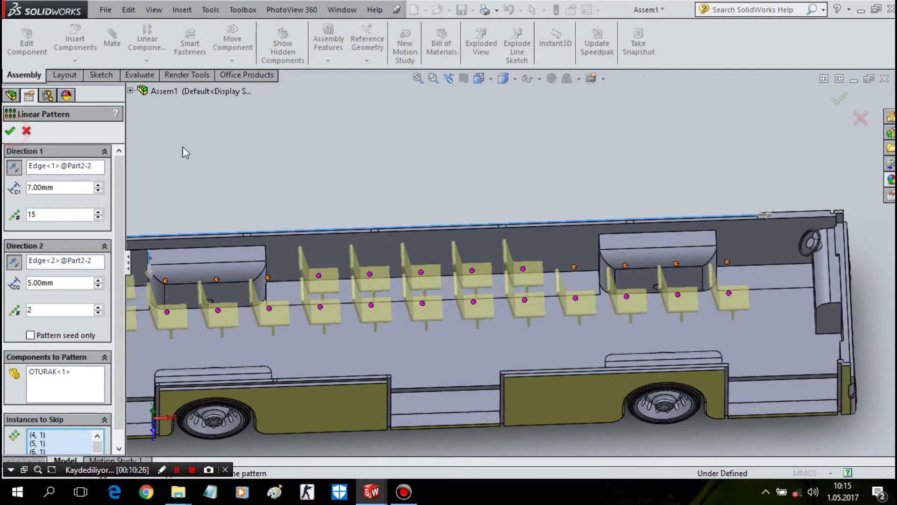
key(Return)
scroll(517, 192, up, 2)
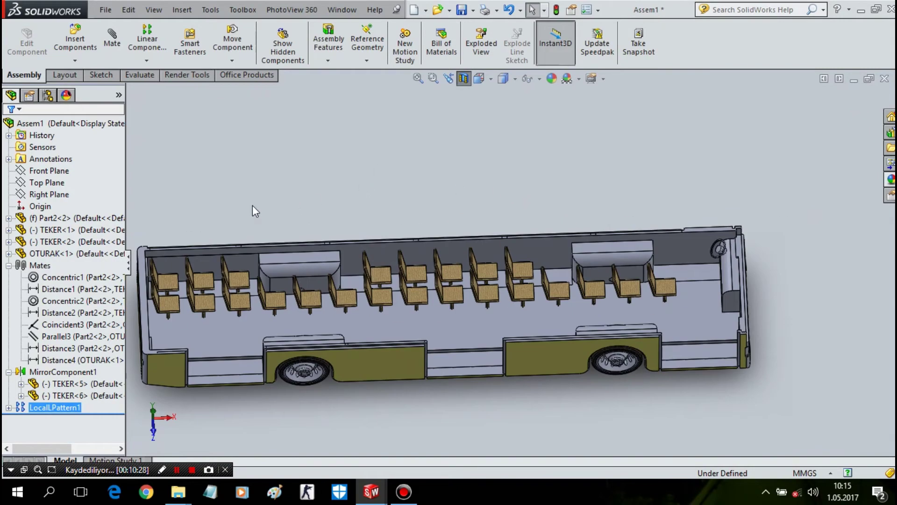
- Start another linear pattern of the seats with the bus's lower edge as Direction 1
click(152, 32)
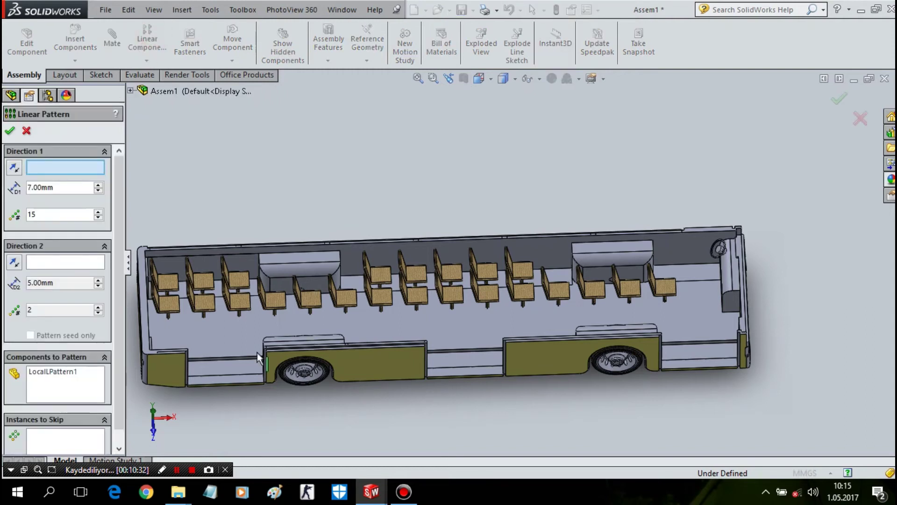
scroll(176, 298, down, 3)
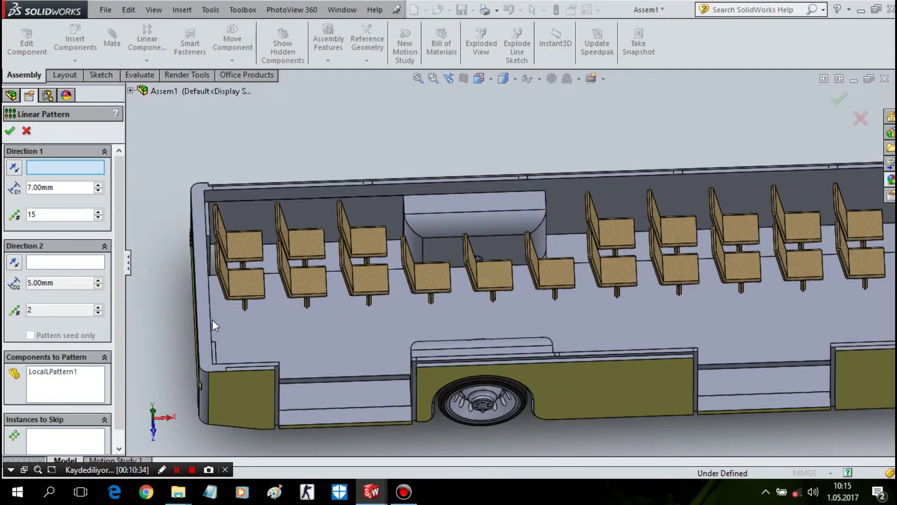
middle_drag(210, 338, 399, 350)
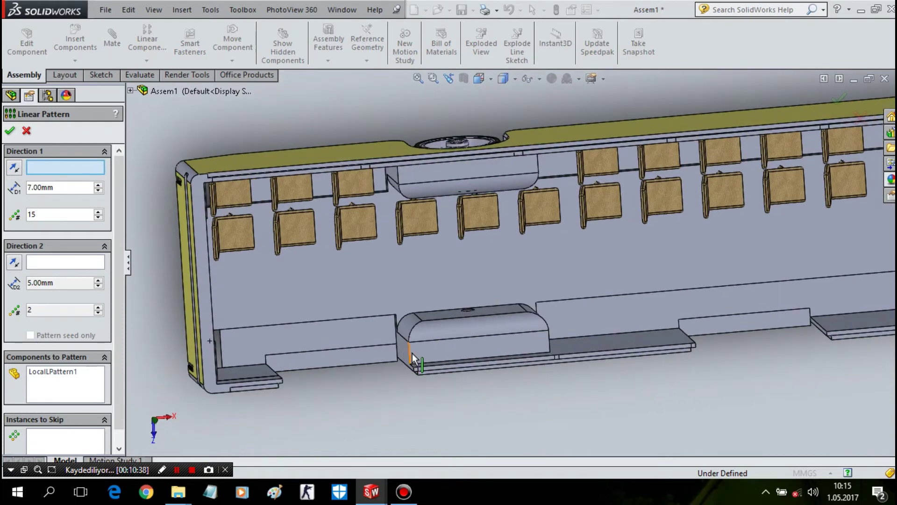
click(438, 370)
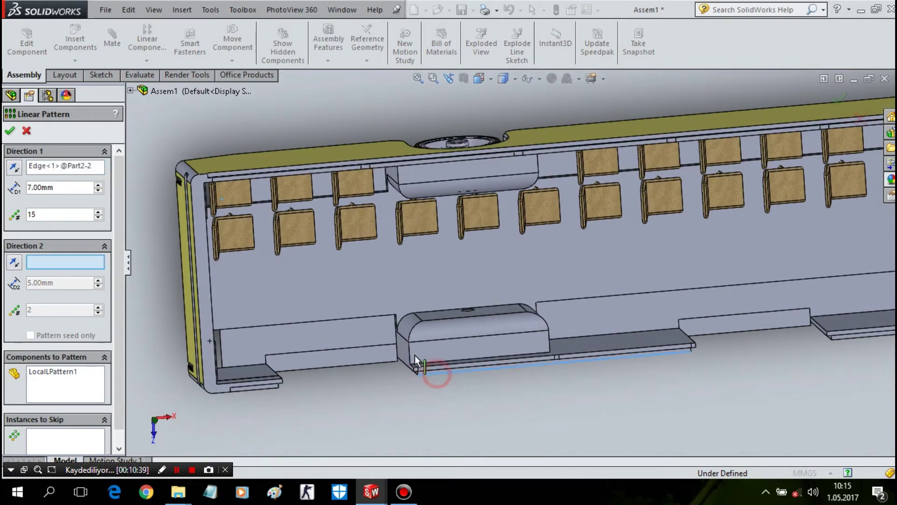
mouse_move(397, 346)
middle_down()
mouse_move(376, 221)
mouse_move(163, 240)
middle_up()
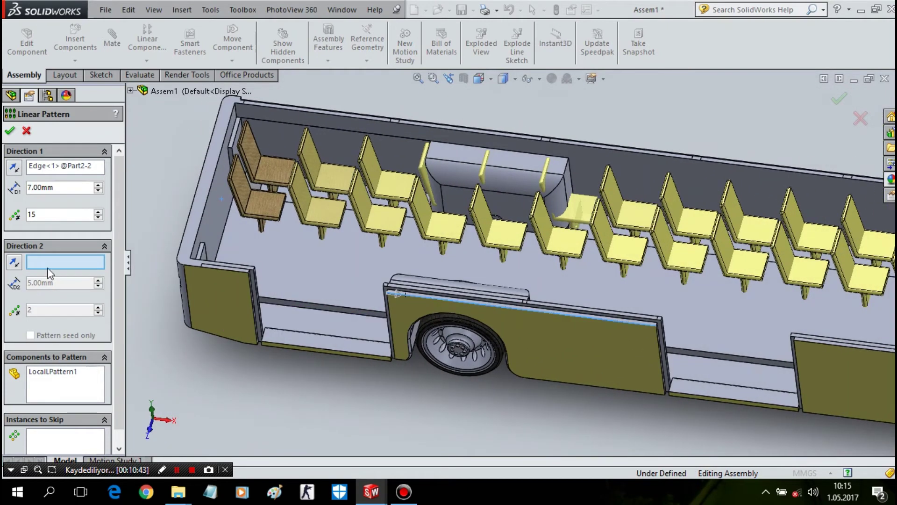
scroll(392, 280, down, 2)
scroll(394, 284, down, 1)
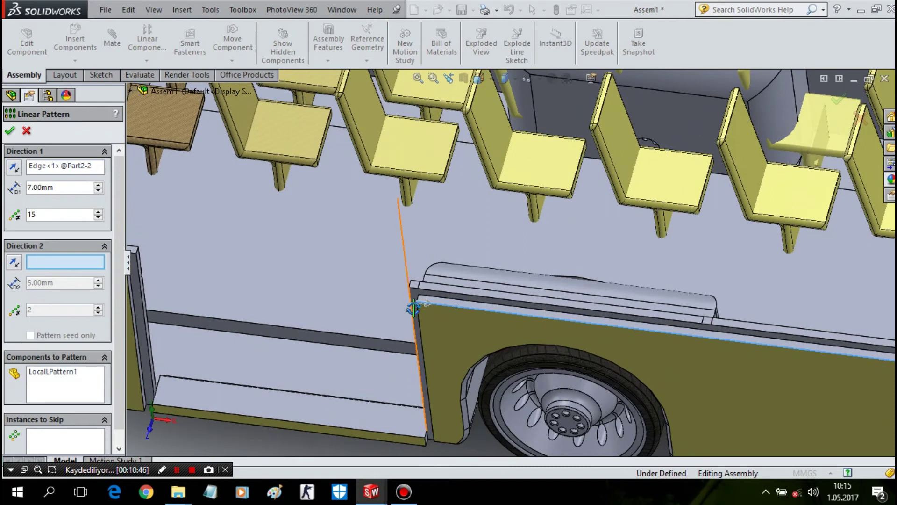
scroll(411, 281, down, 2)
- Use the wheel-arch edge as Direction 2 and set both instance counts to 1
click(419, 275)
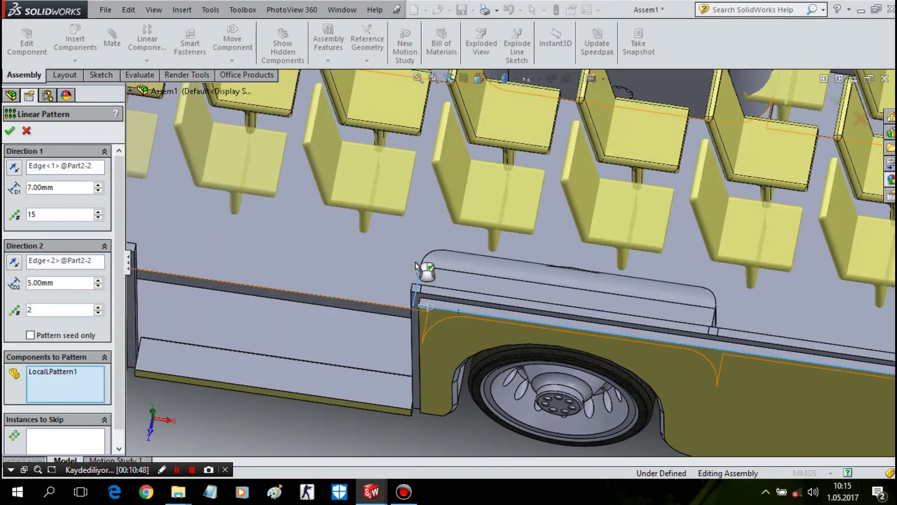
scroll(421, 271, up, 2)
scroll(419, 266, up, 2)
scroll(417, 264, up, 1)
mouse_move(380, 231)
middle_down()
mouse_move(298, 232)
mouse_move(201, 299)
middle_up()
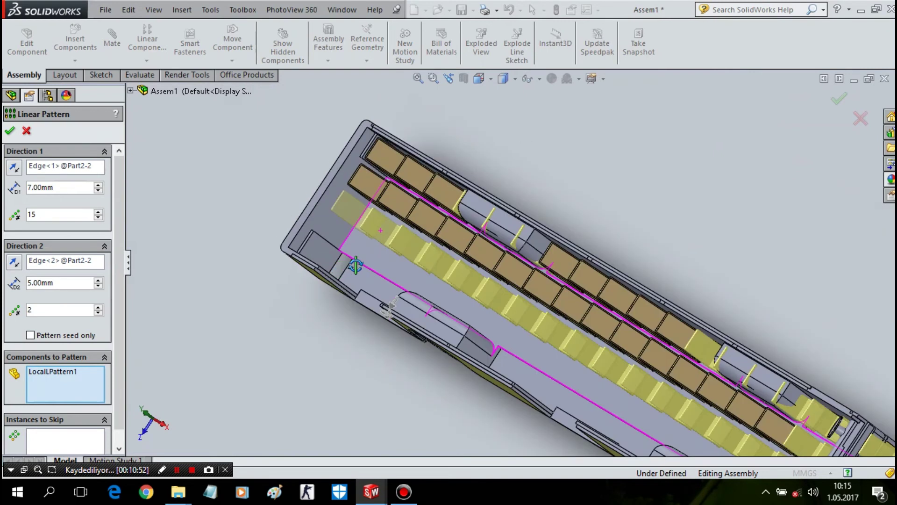
scroll(201, 300, down, 2)
double_click(76, 213)
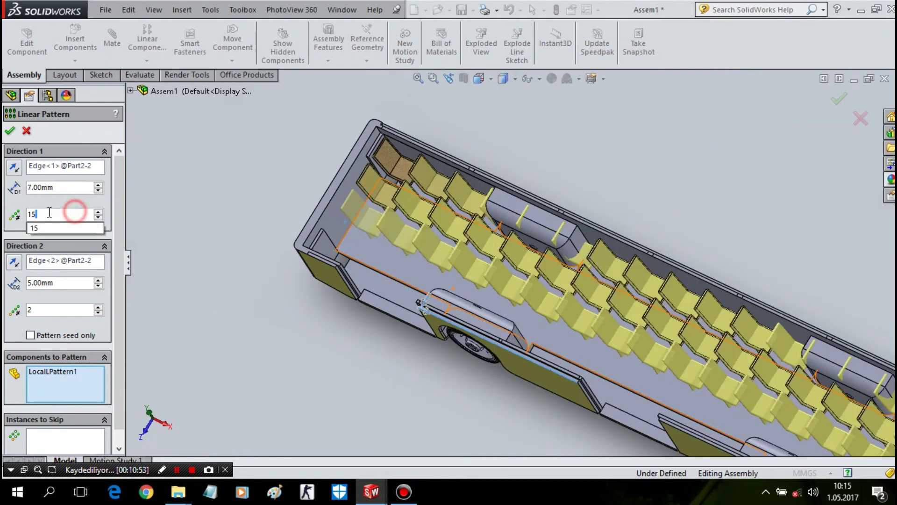
text(1)
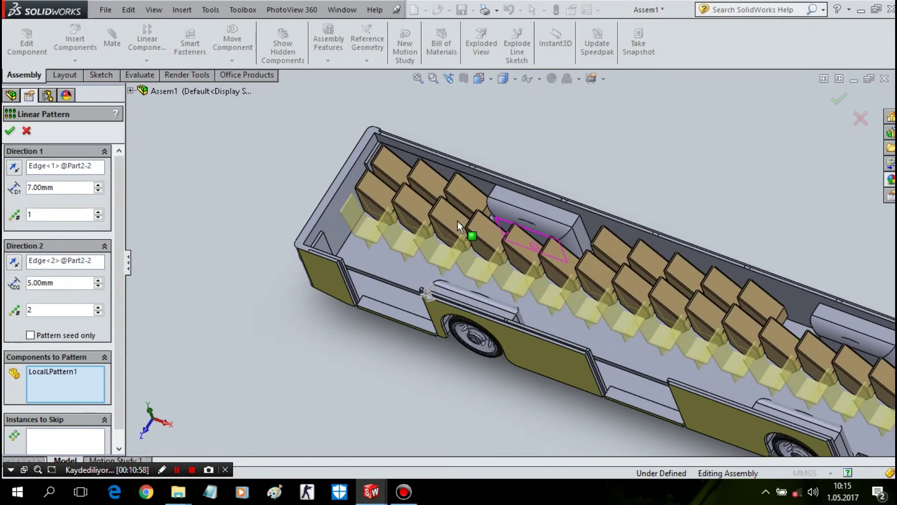
double_click(78, 310)
text(1)
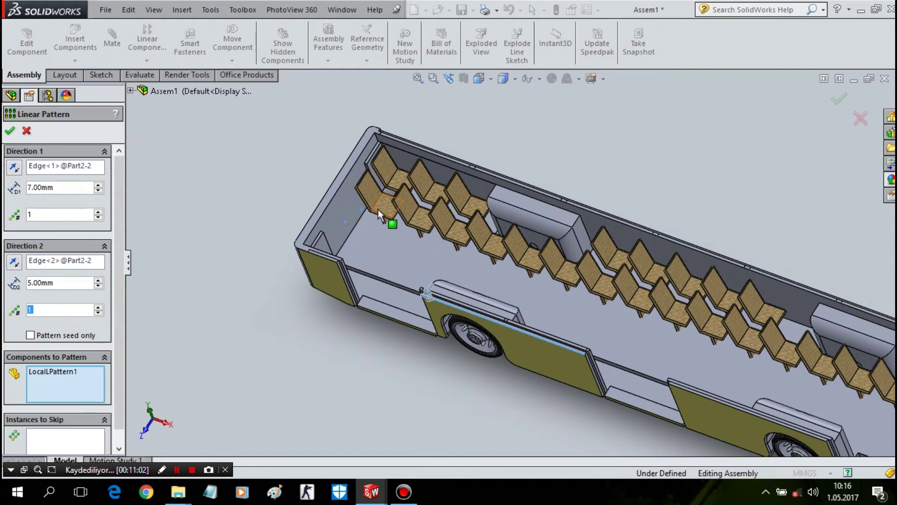
- Try Direction 2 counts up to 4, settle on 2, then close without creating the pattern
click(98, 212)
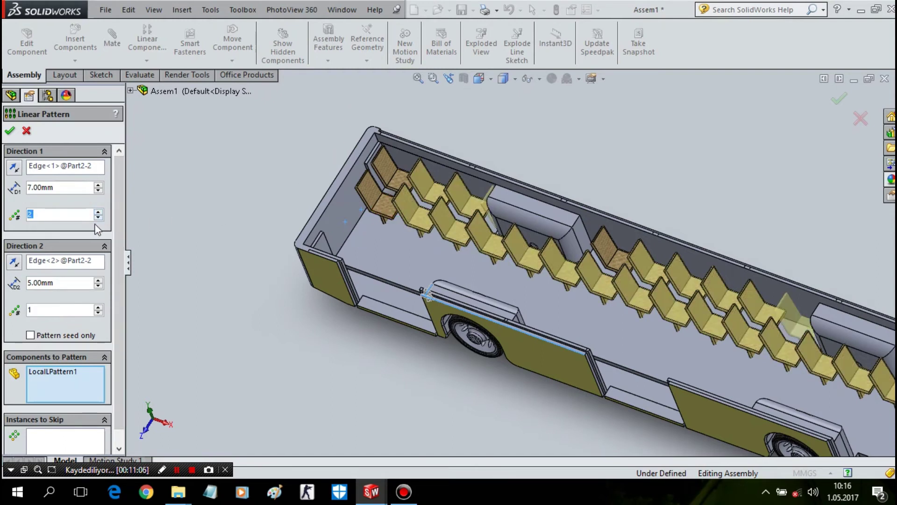
click(99, 218)
click(99, 312)
click(98, 307)
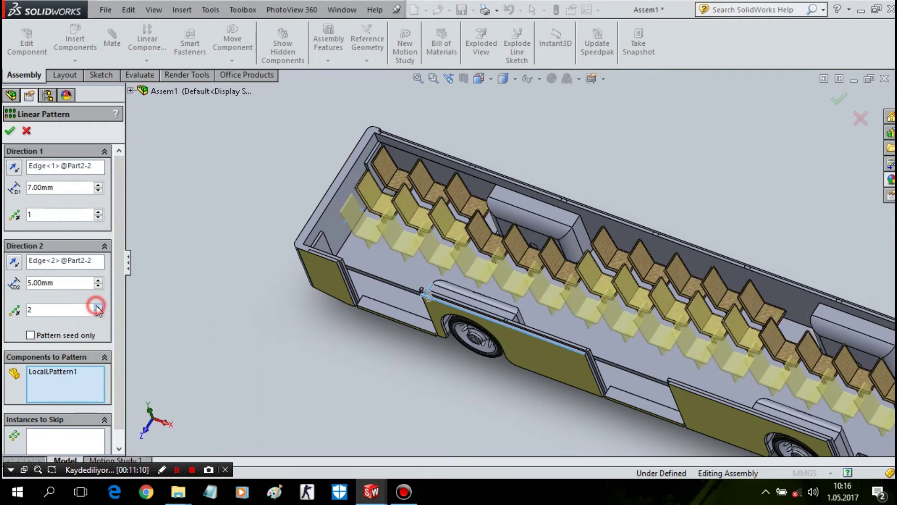
click(98, 307)
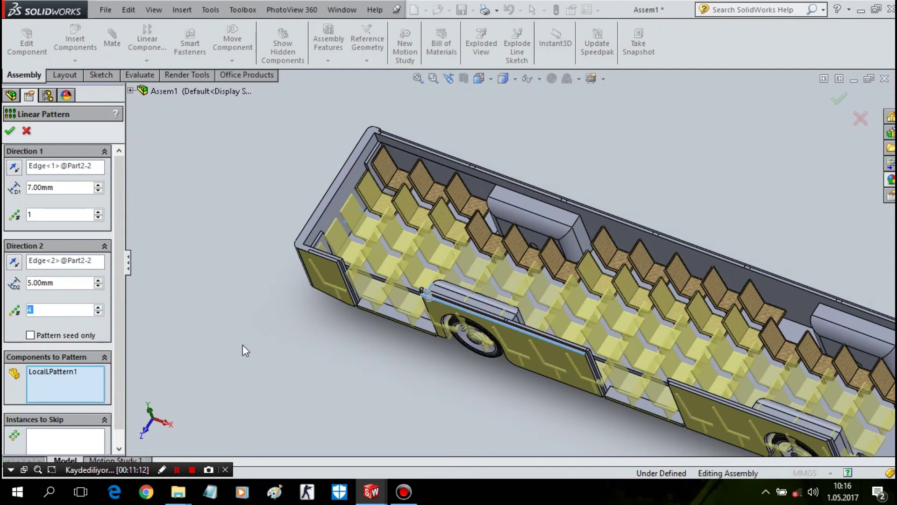
click(98, 312)
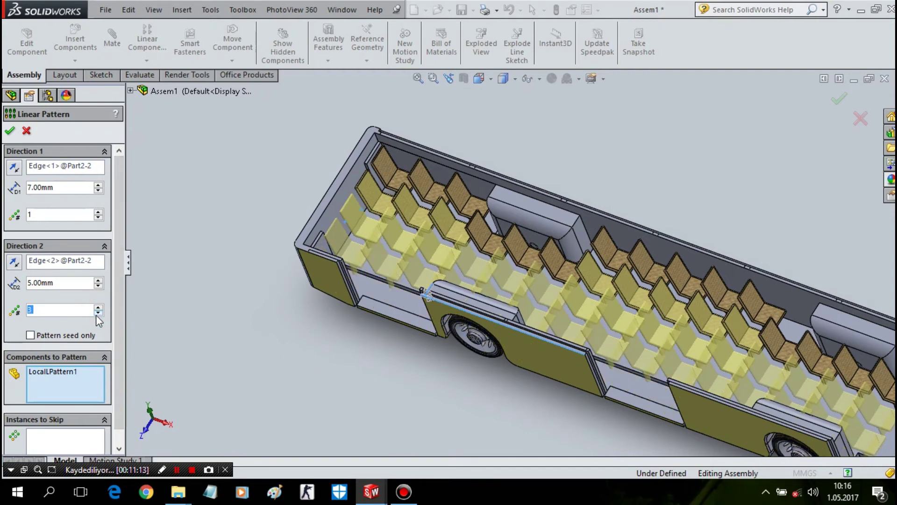
click(98, 312)
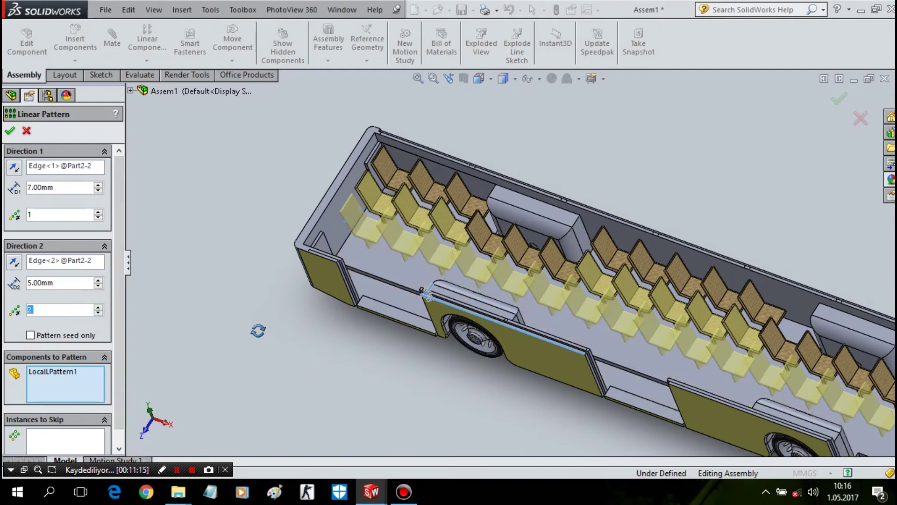
middle_drag(258, 330, 248, 343)
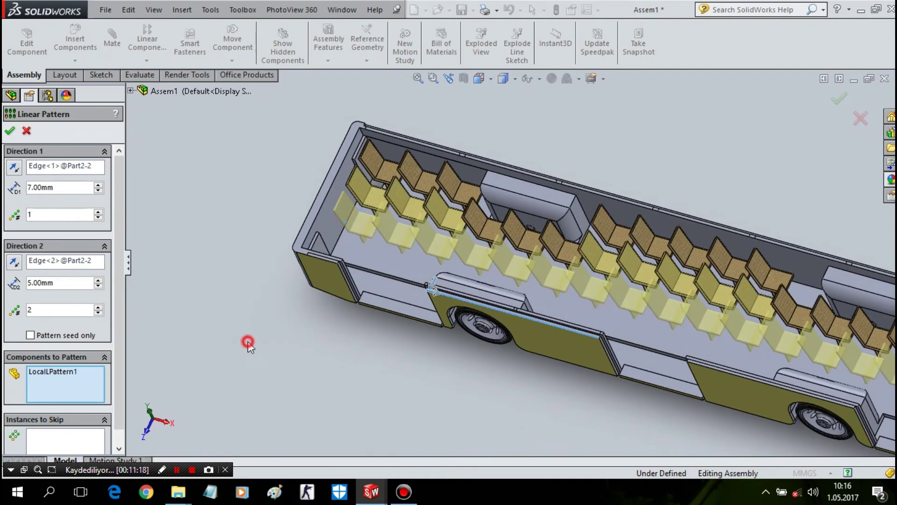
click(26, 130)
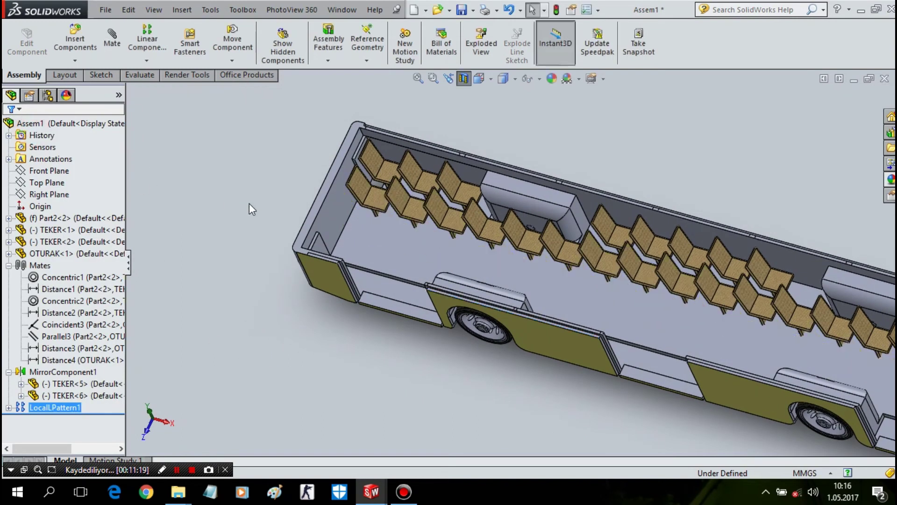
- Start a new linear component pattern of the front seat OTURAK<1>
click(388, 171)
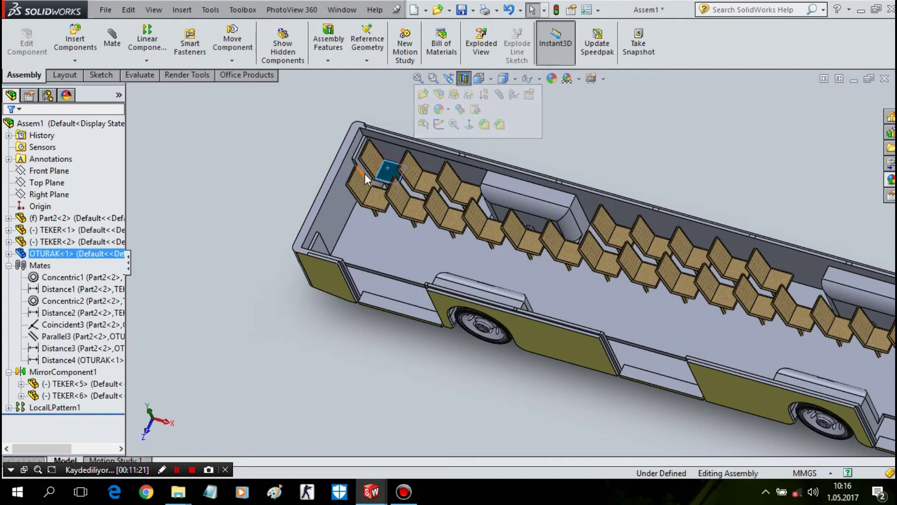
click(230, 123)
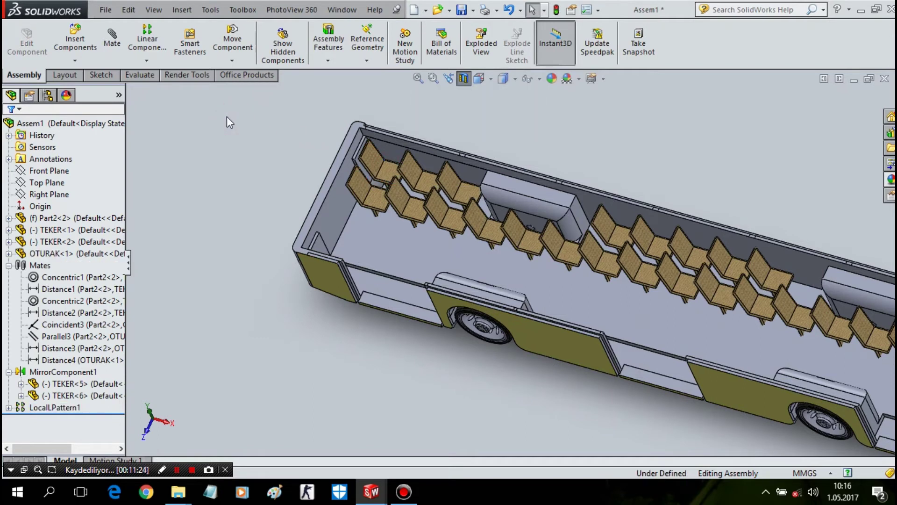
click(385, 167)
click(200, 116)
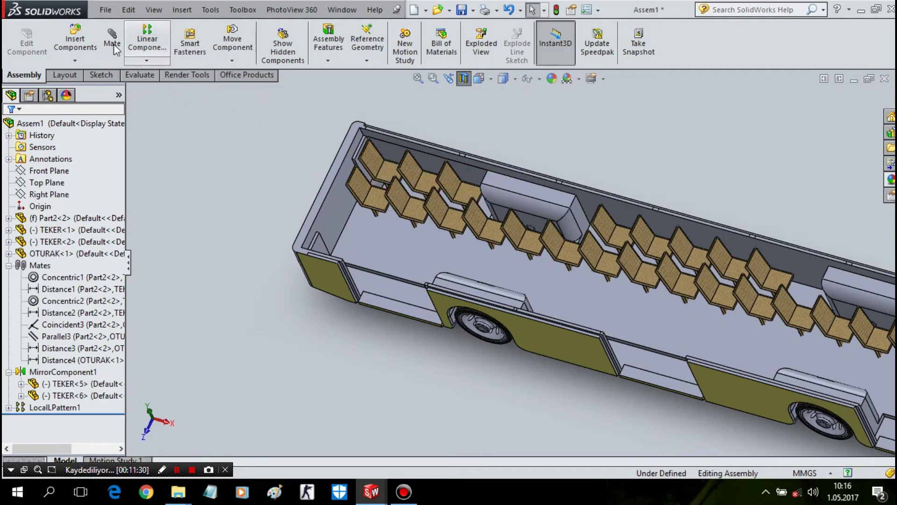
click(147, 60)
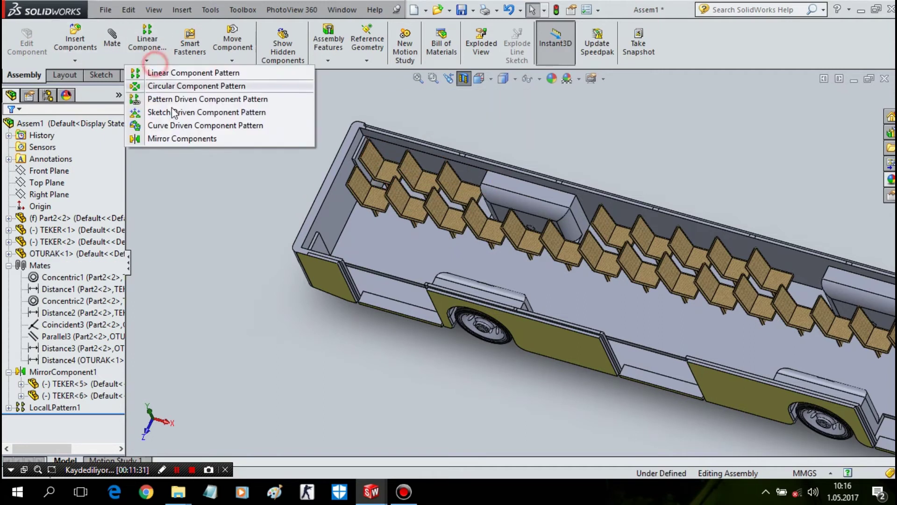
click(192, 73)
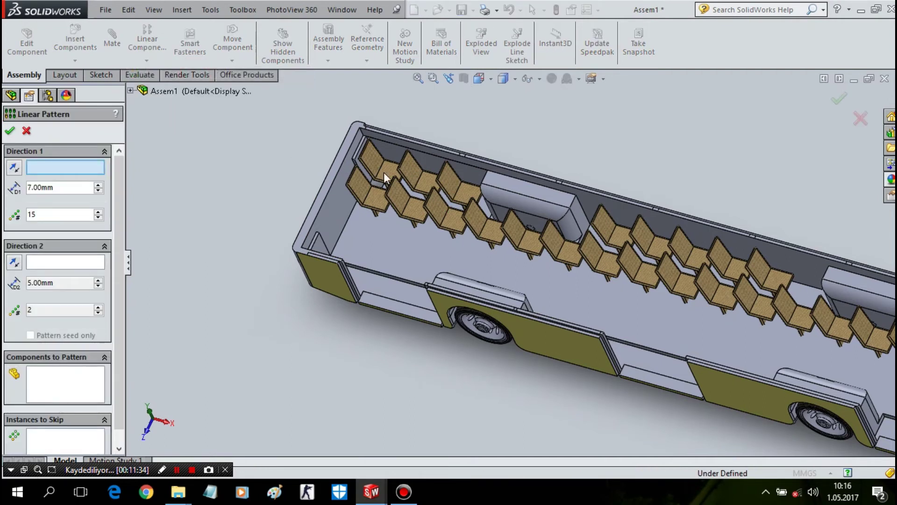
click(73, 376)
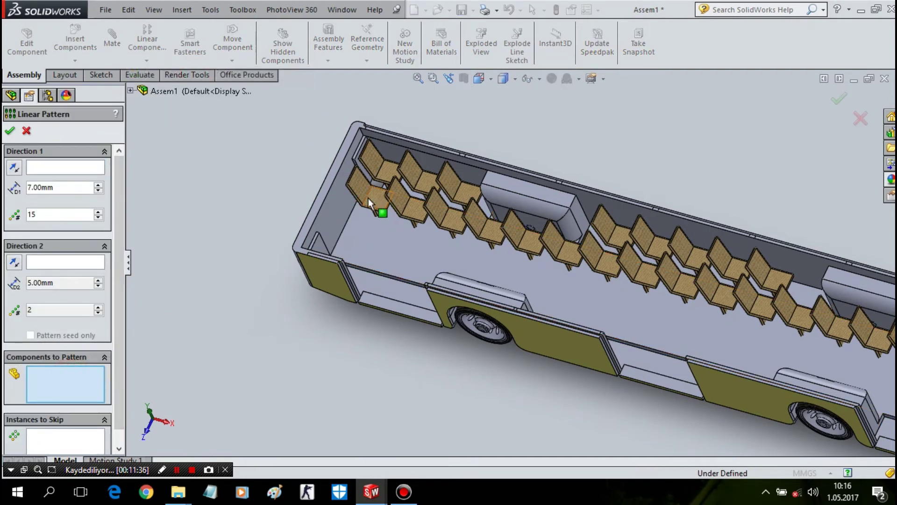
click(389, 164)
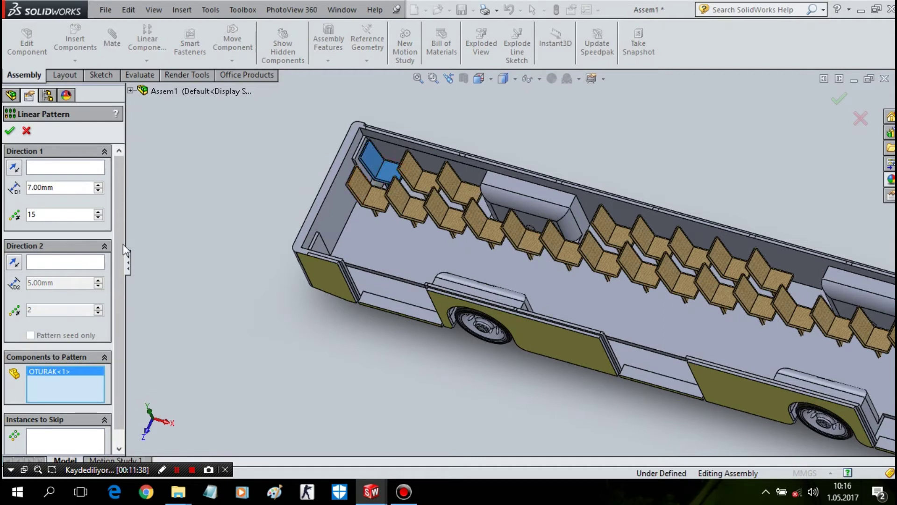
- Use the bus's long top edge as Direction 1 and another edge as Direction 2
click(66, 174)
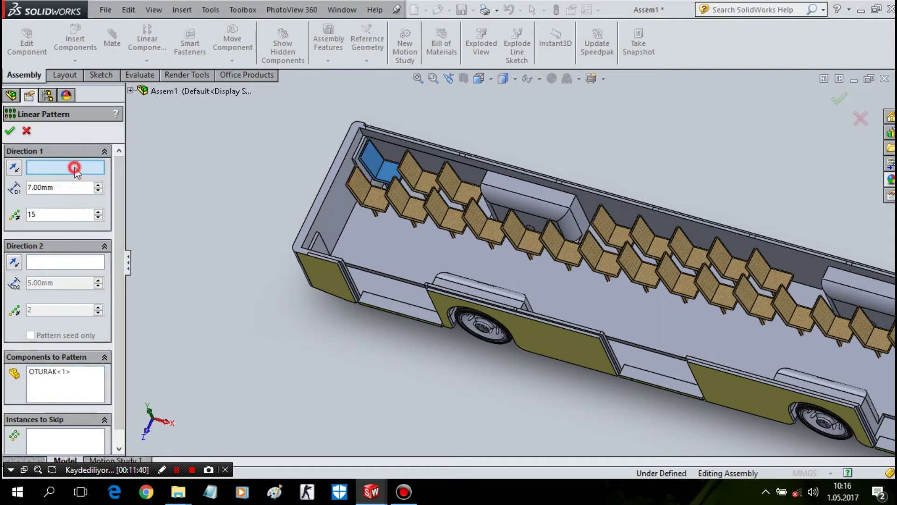
click(459, 150)
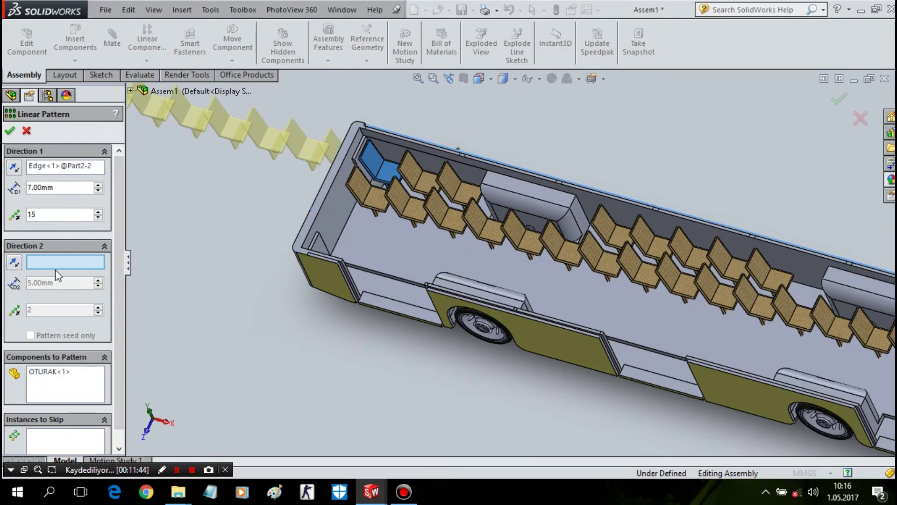
click(328, 189)
key(z)
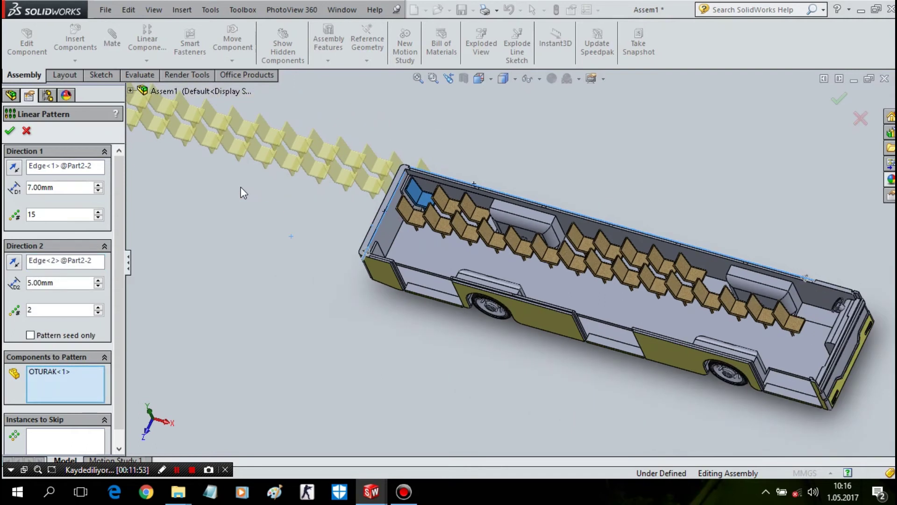
key(z)
scroll(268, 155, down, 4)
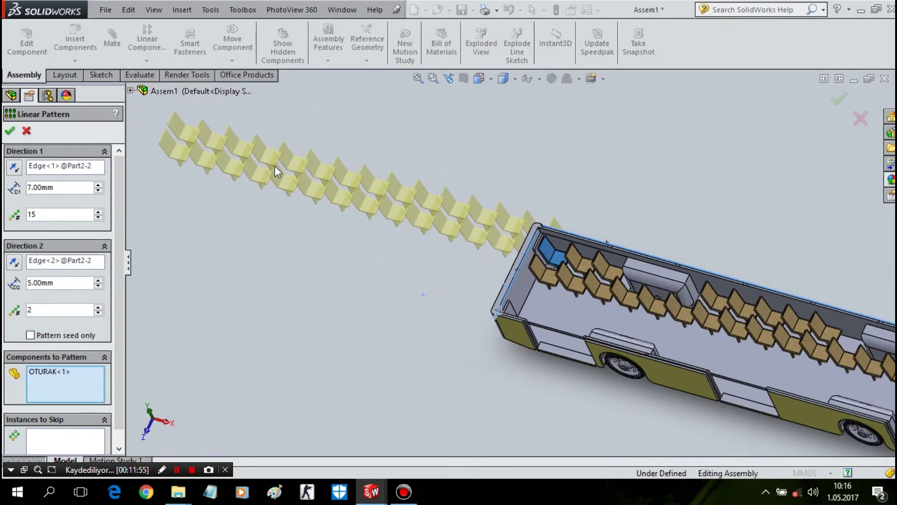
- Give the reversed Direction 1 one instance with 27 mm spacing
double_click(61, 213)
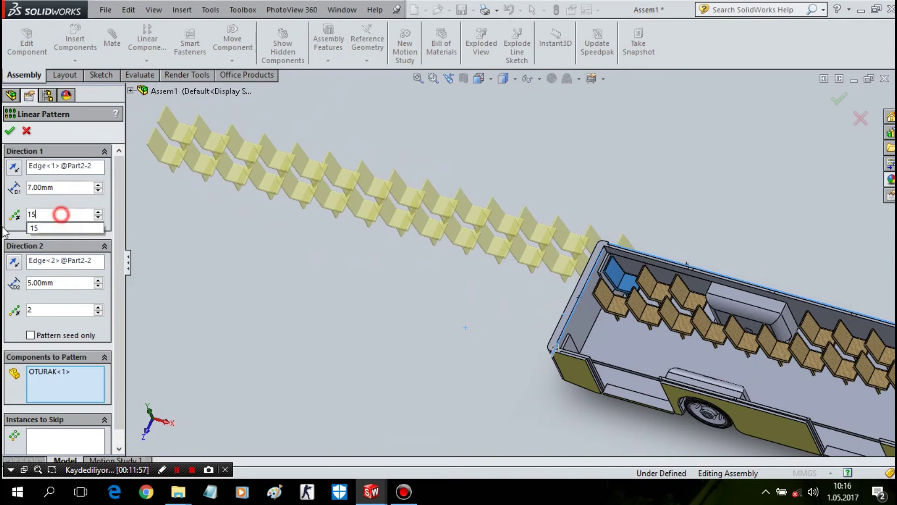
double_click(35, 215)
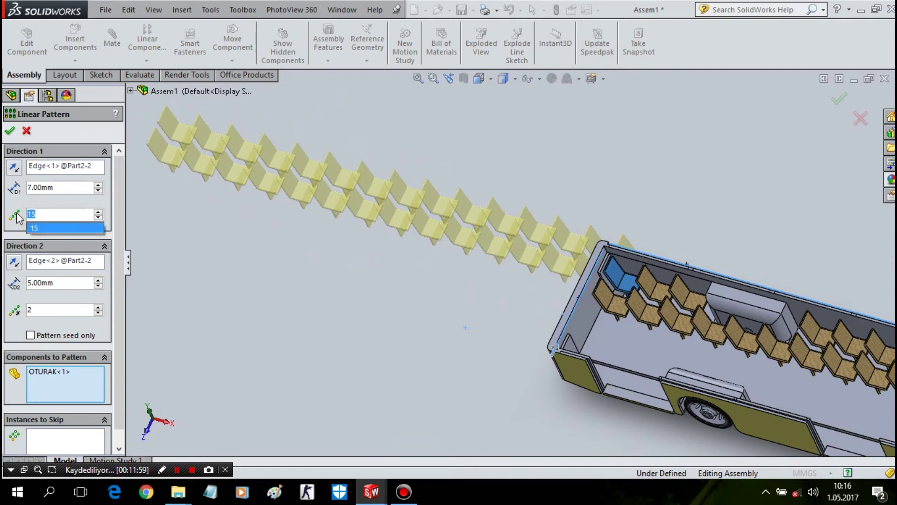
text(0)
double_click(32, 215)
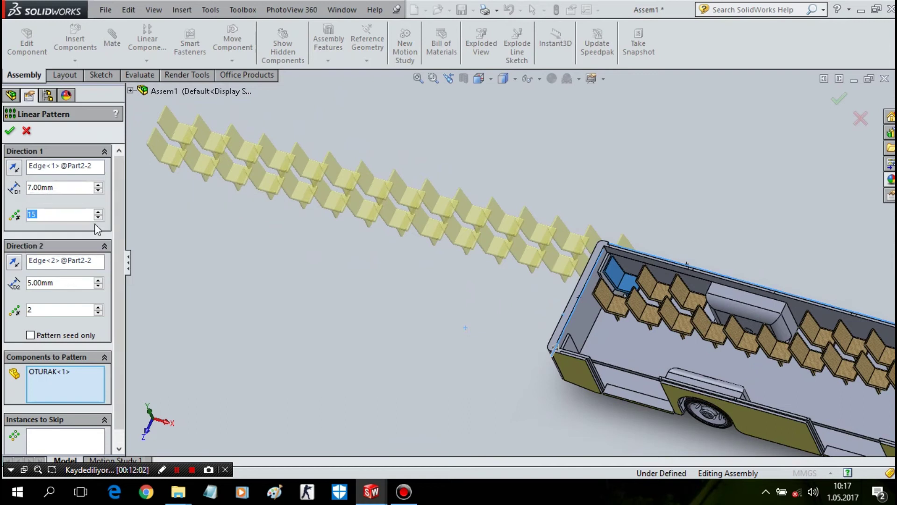
text(15)
double_click(32, 215)
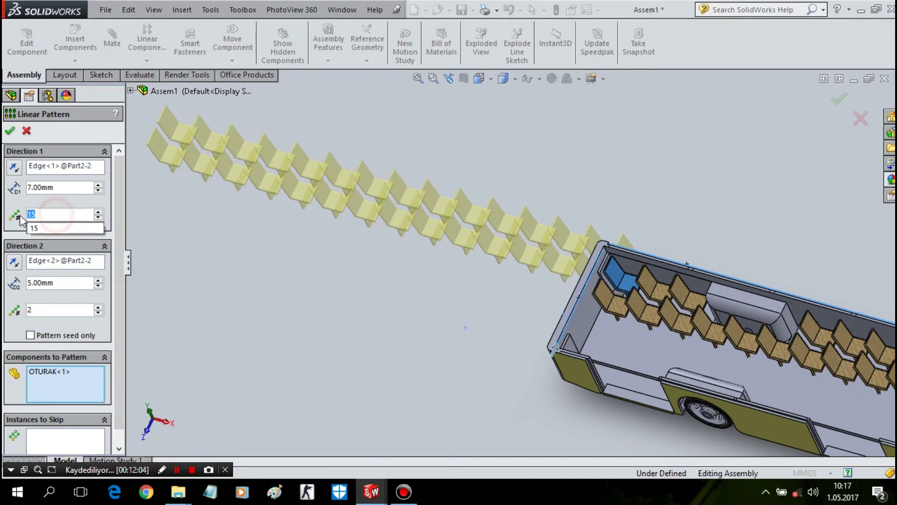
text(1)
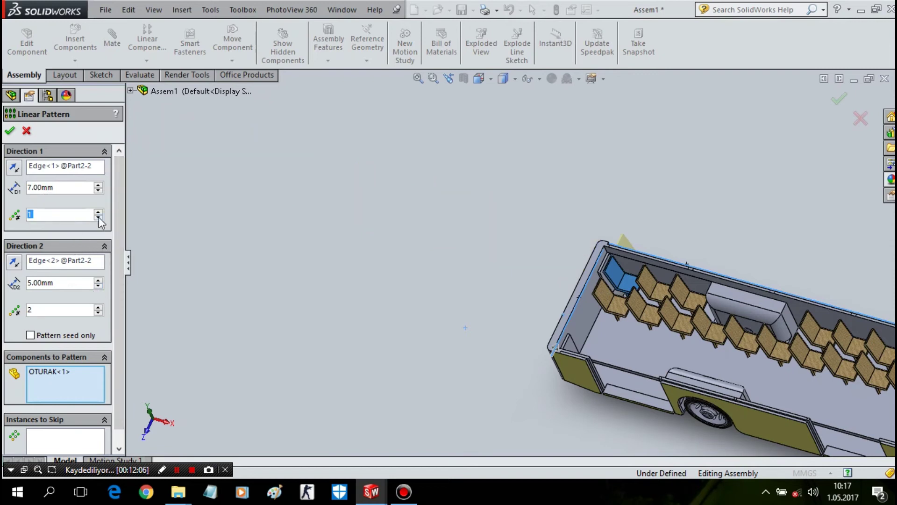
click(14, 172)
click(98, 184)
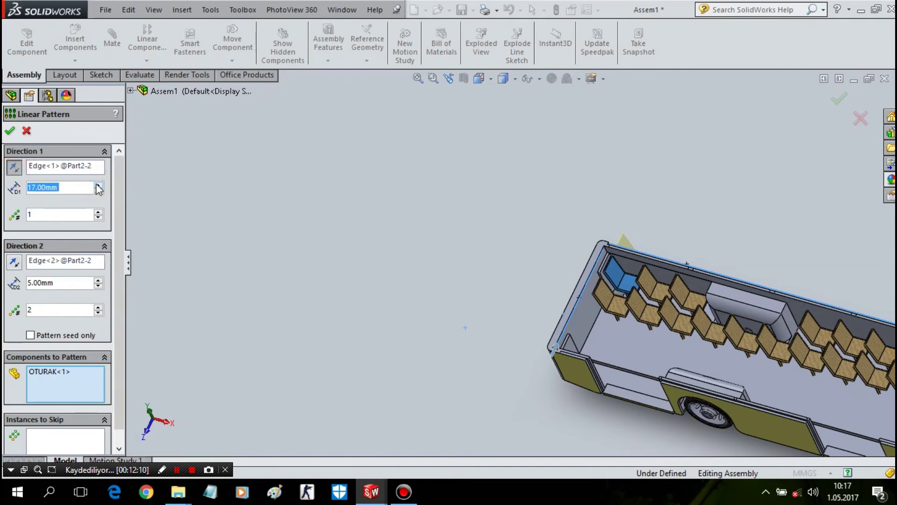
click(97, 184)
- Set Direction 2 to 1 instance and reverse its direction
click(42, 309)
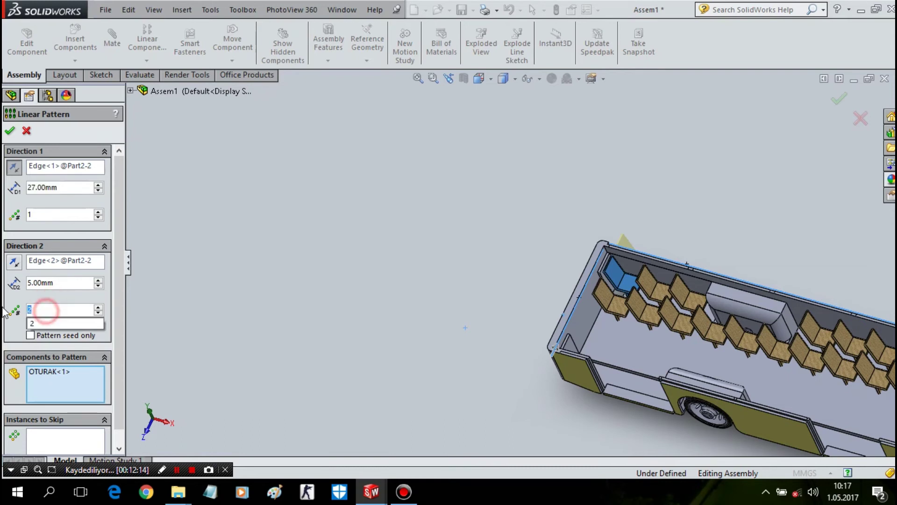
text(1)
double_click(43, 310)
text(1)
scroll(524, 317, up, 5)
mouse_move(525, 317)
middle_down()
mouse_move(511, 367)
mouse_move(527, 374)
middle_up()
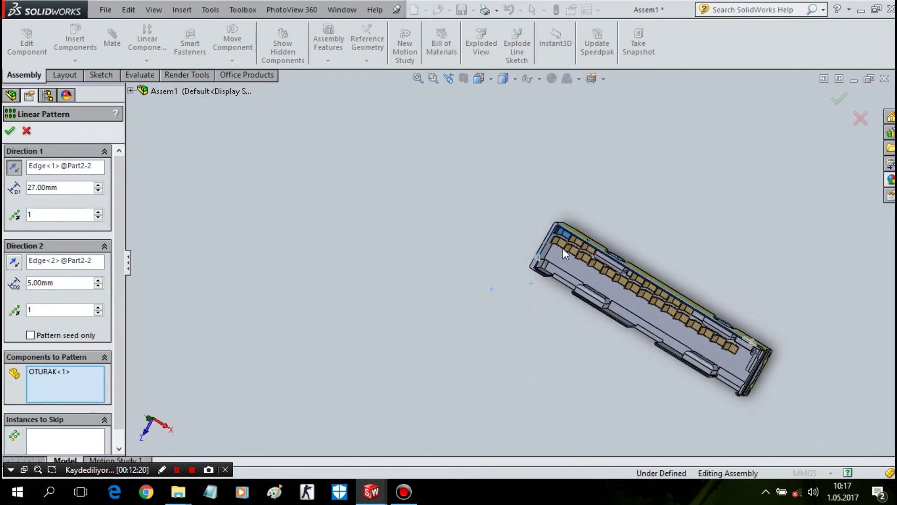
scroll(576, 265, up, 5)
click(14, 263)
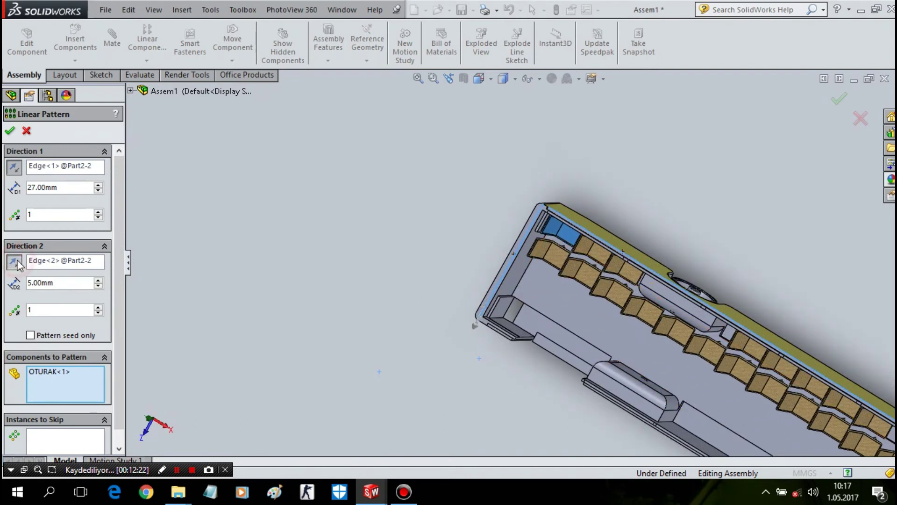
mouse_move(234, 251)
middle_down()
mouse_move(331, 164)
mouse_move(323, 184)
middle_up()
- Raise Direction 2 to 4 seats across the bus front, keeping Direction 1 at 1
click(99, 212)
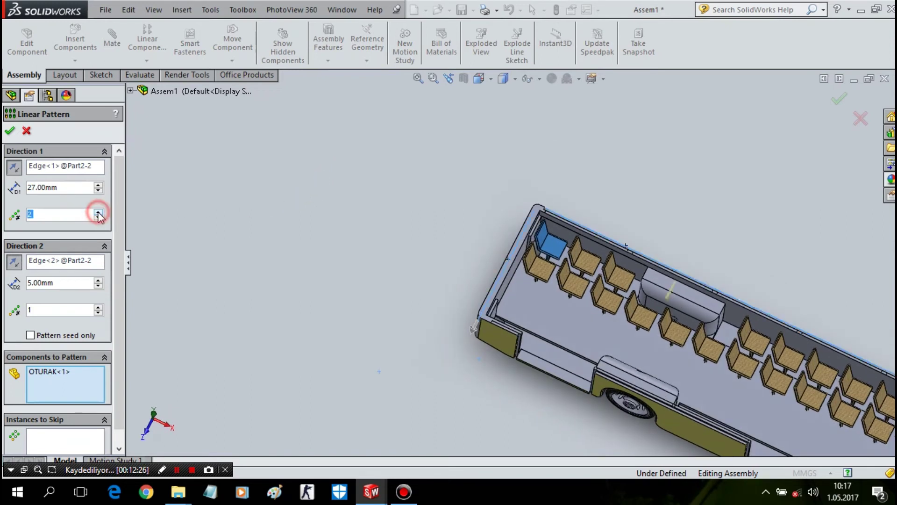
click(98, 217)
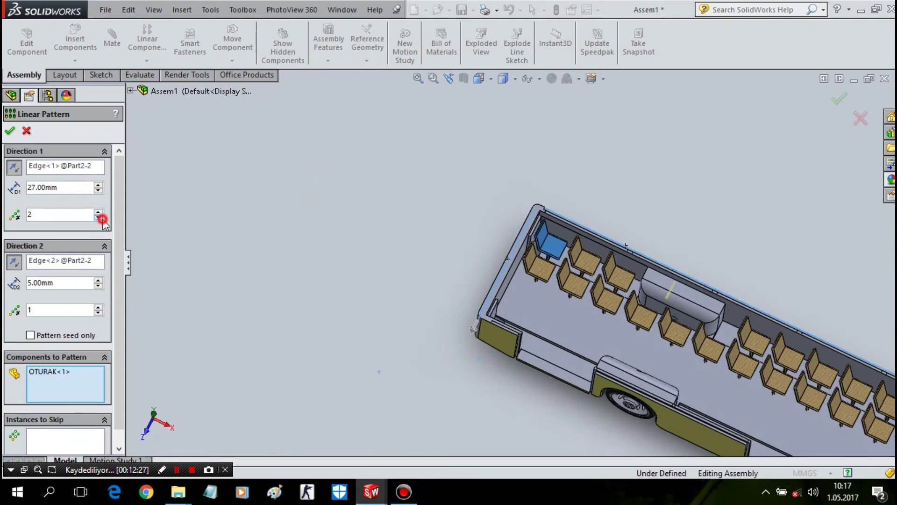
click(99, 307)
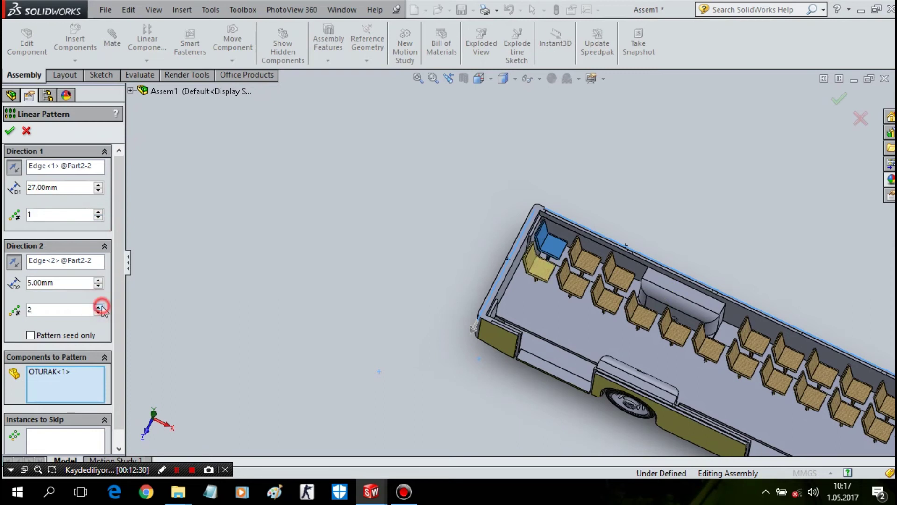
click(99, 307)
click(98, 312)
mouse_move(186, 308)
middle_down()
mouse_move(168, 335)
mouse_move(178, 333)
middle_up()
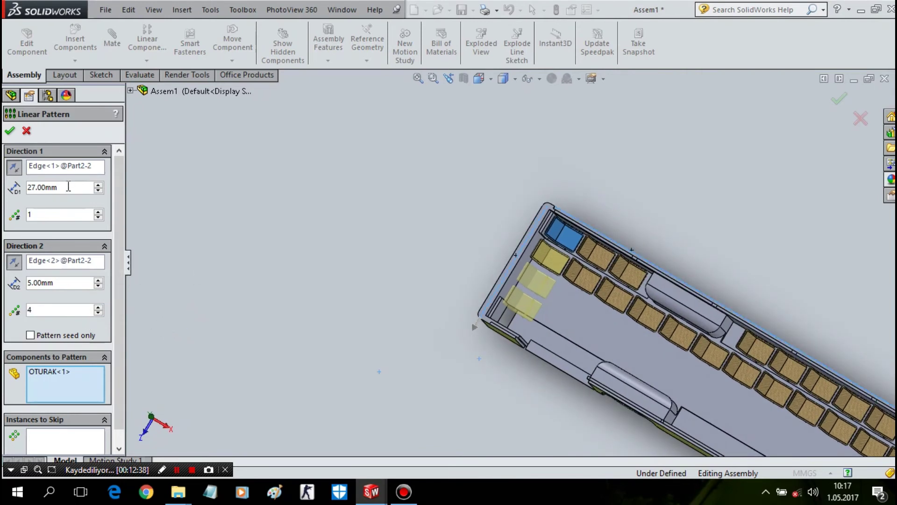
drag(74, 282, 32, 282)
- Set Direction 2 to 2 seats, trying 15 mm and then 18 mm spacing
double_click(47, 308)
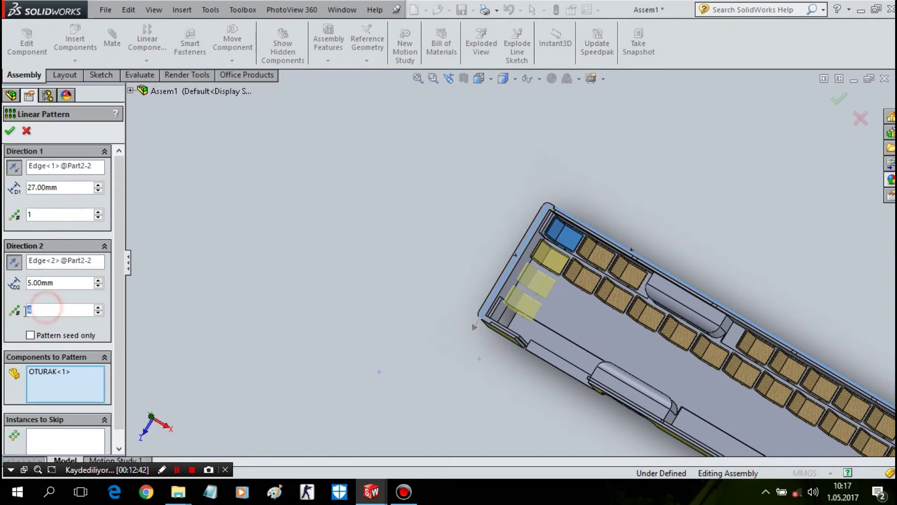
text(2)
key(Return)
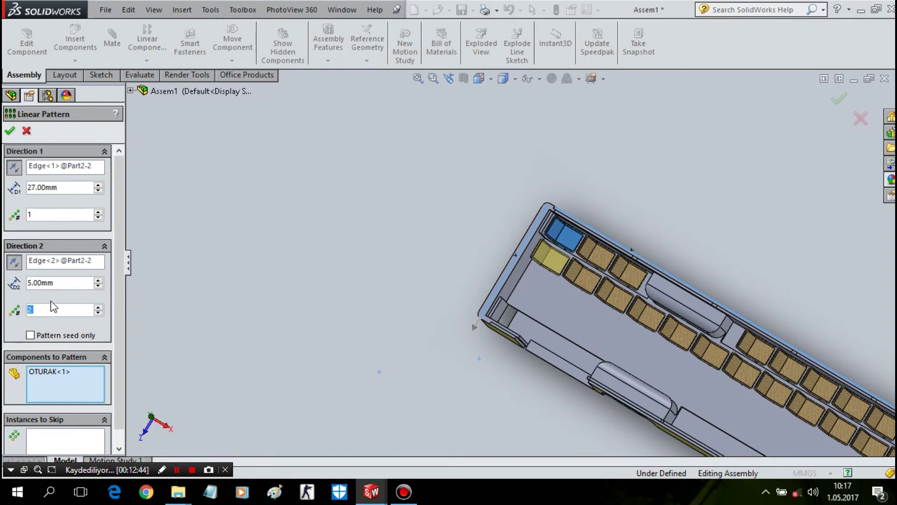
double_click(55, 283)
text(15)
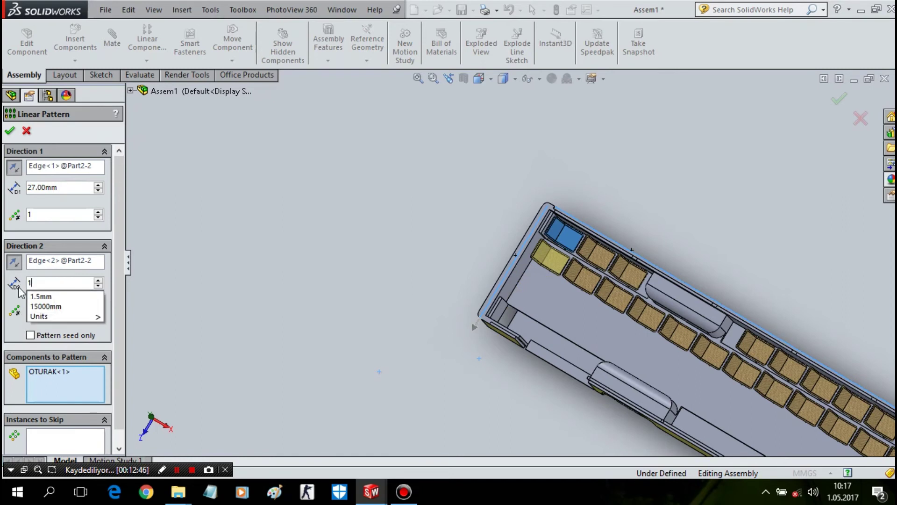
key(Return)
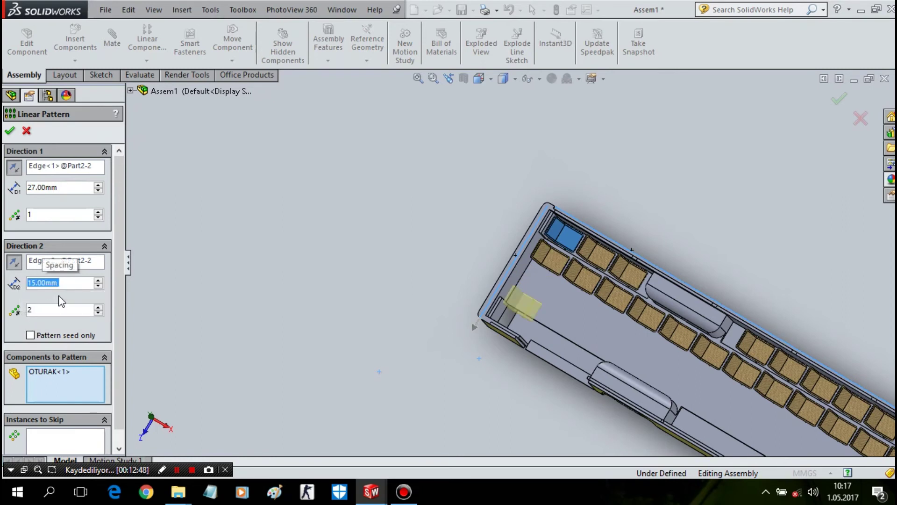
scroll(60, 298, up, 1)
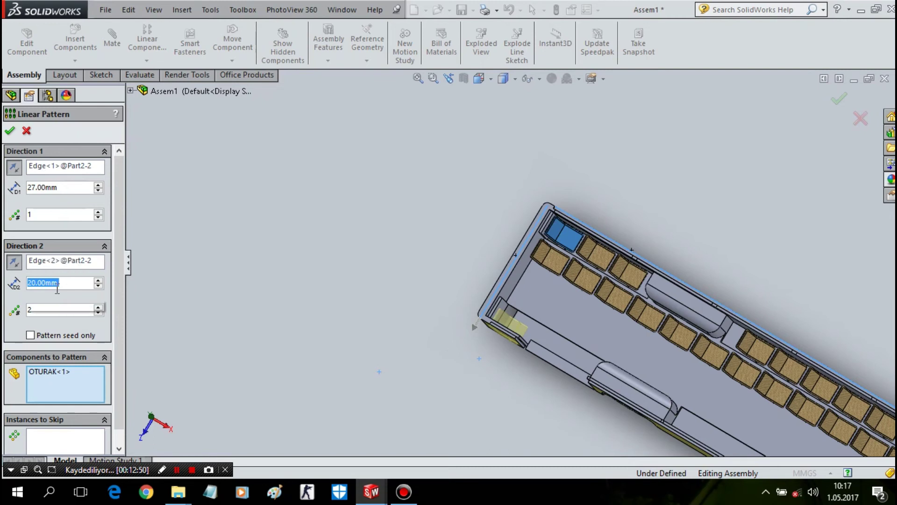
text(18)
key(Return)
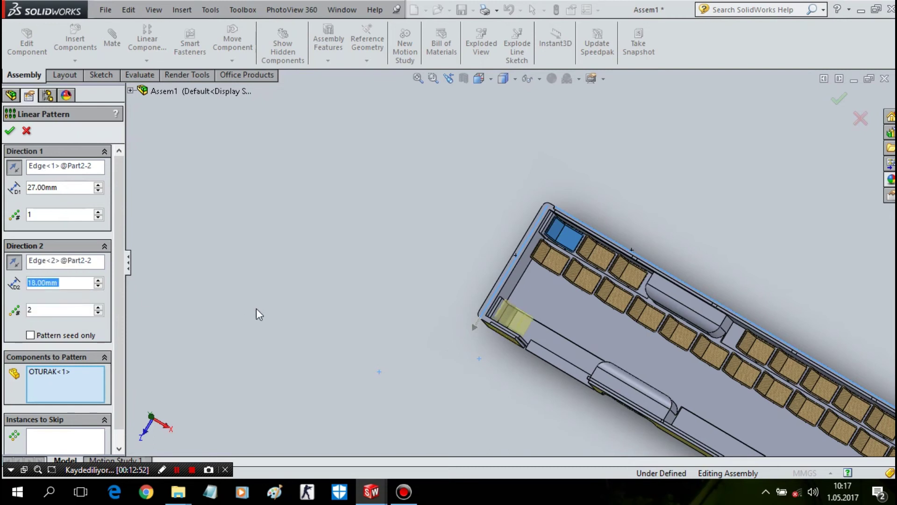
- Zoom and rotate around the front seats to check the two-seat preview
scroll(514, 304, down, 2)
scroll(536, 296, down, 3)
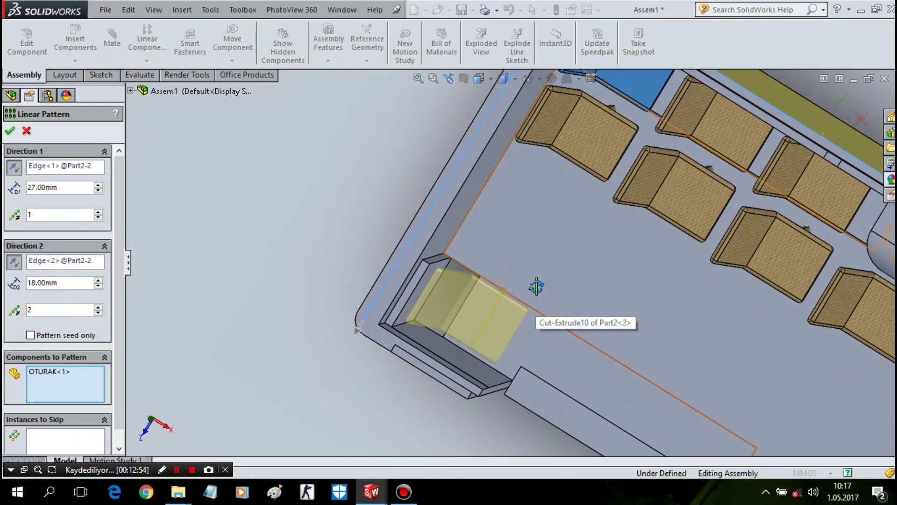
scroll(536, 288, down, 2)
middle_drag(536, 284, 538, 281)
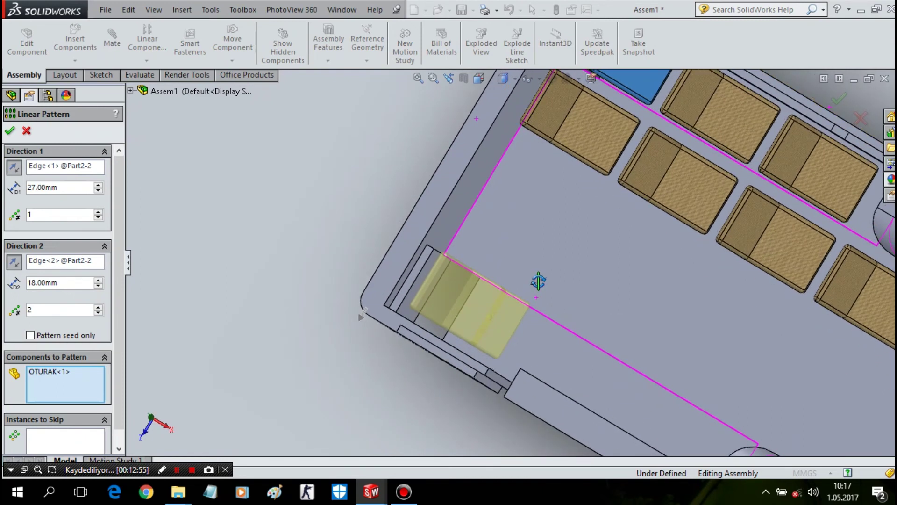
scroll(539, 282, up, 5)
mouse_move(608, 241)
middle_down()
mouse_move(592, 167)
mouse_move(555, 169)
mouse_move(358, 309)
middle_up()
scroll(420, 342, down, 3)
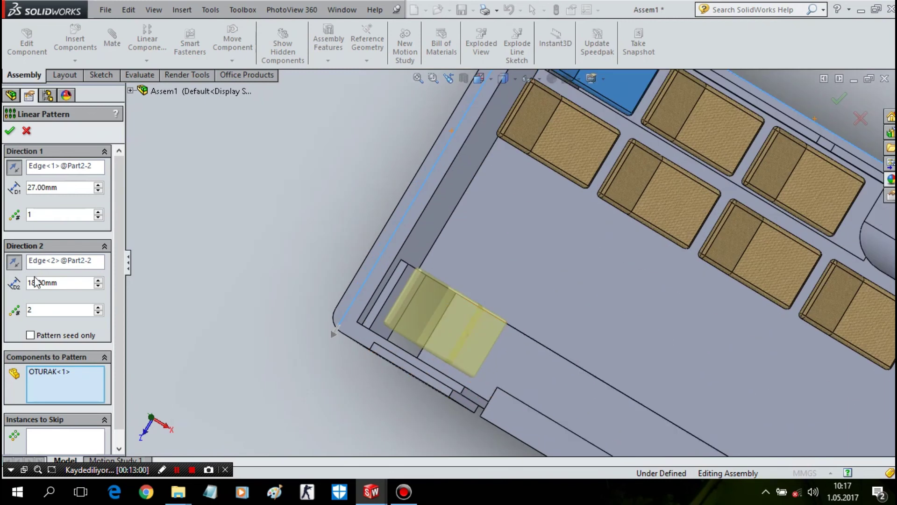
- Fine-tune the Direction 2 spacing through 19 and 18 mm to 18.50 mm
double_click(59, 281)
text(19)
key(Return)
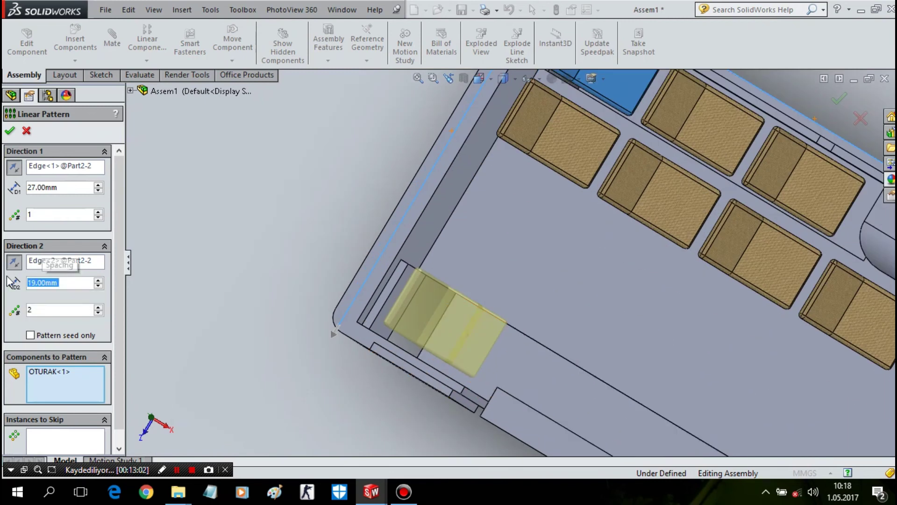
text(18)
key(Return)
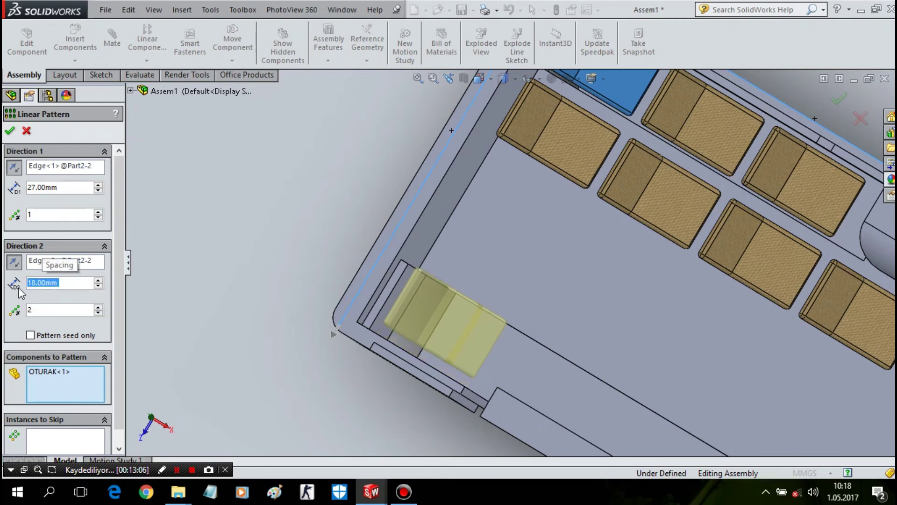
text(18,5)
key(Return)
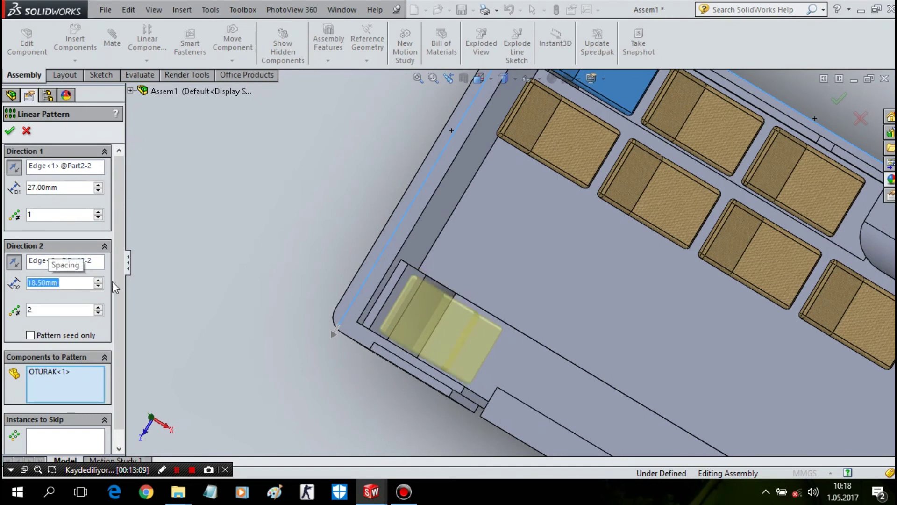
- Finish the front pattern, then start a linear pattern of OTURAK<24> along two floor edges
click(10, 131)
click(173, 159)
click(157, 51)
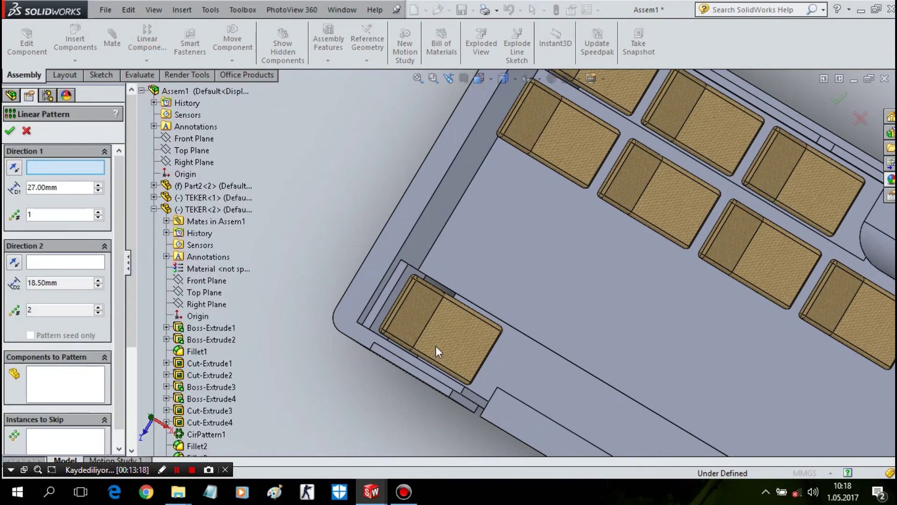
click(407, 370)
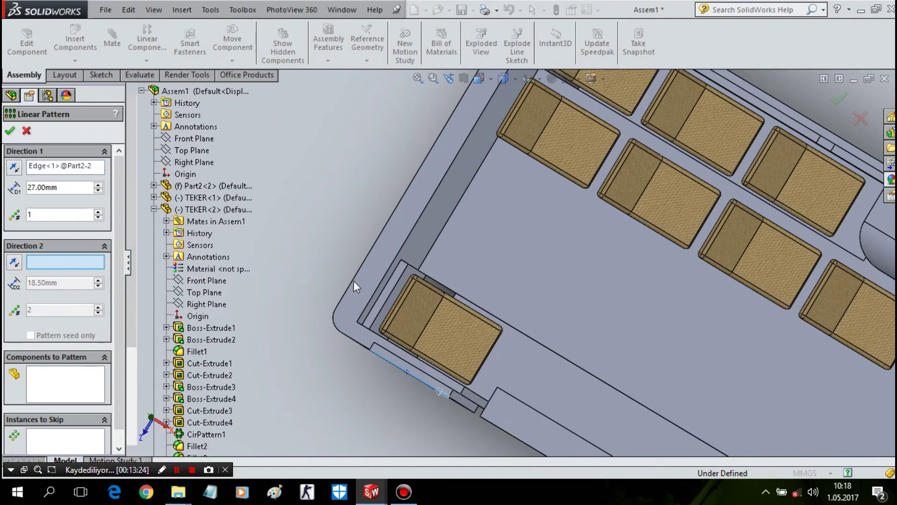
click(367, 277)
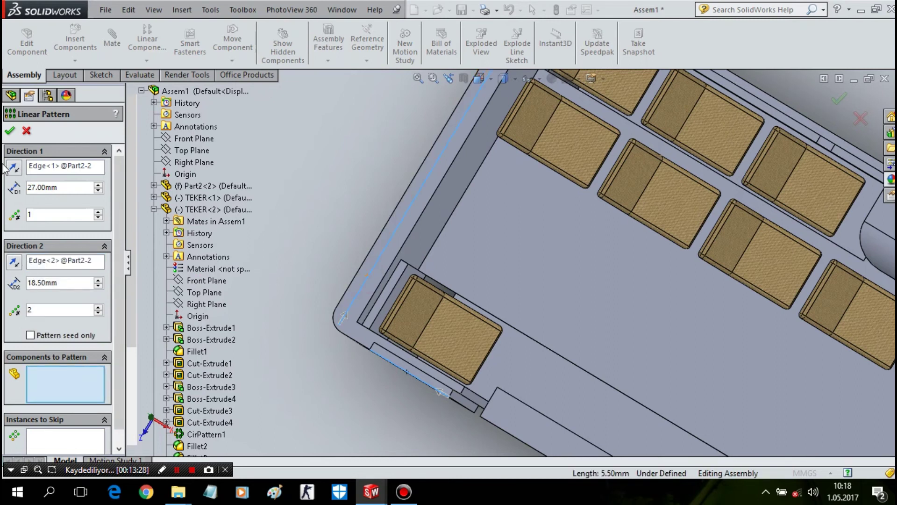
scroll(336, 318, up, 5)
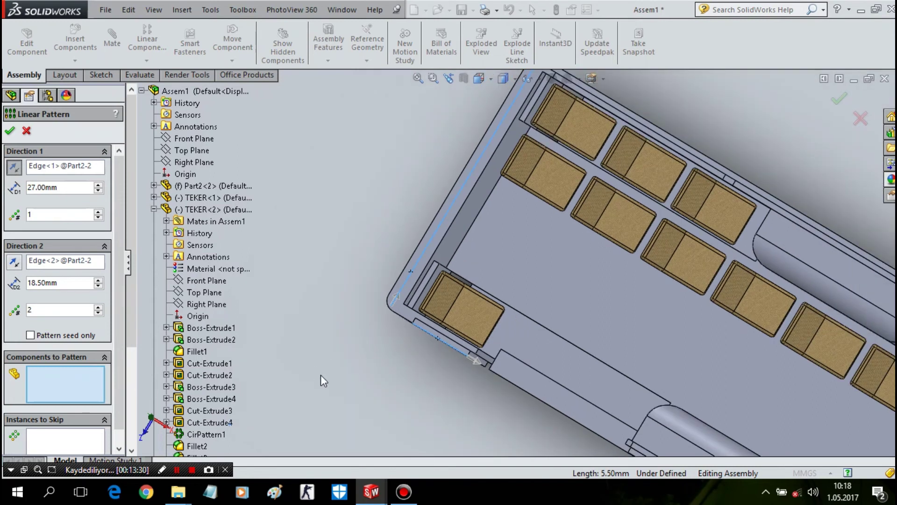
click(482, 299)
middle_drag(528, 353, 251, 302)
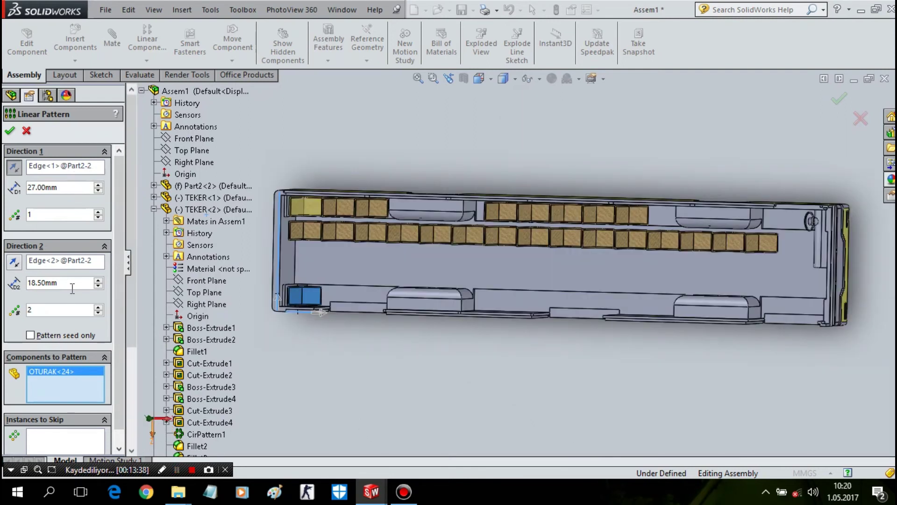
- Set Direction 2 spacing to 5 mm and Direction 1 spacing to 7 mm
double_click(65, 282)
text(5)
key(Return)
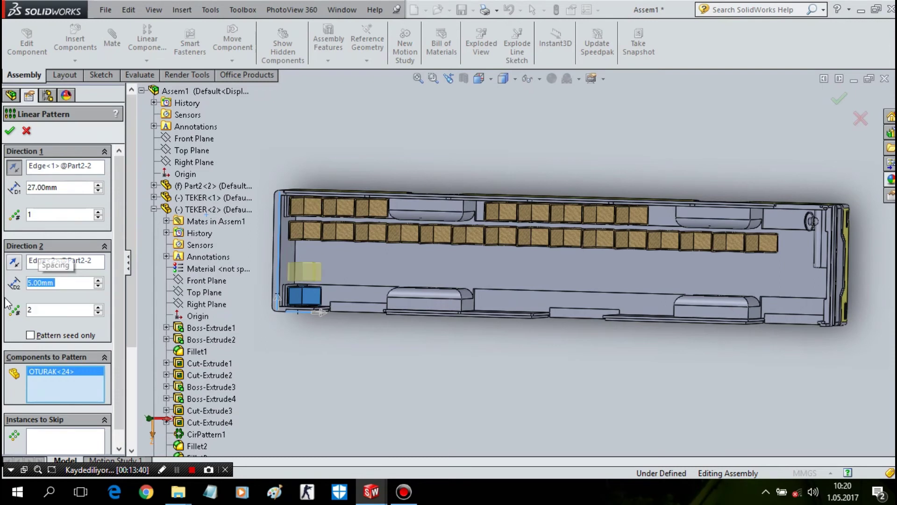
double_click(65, 187)
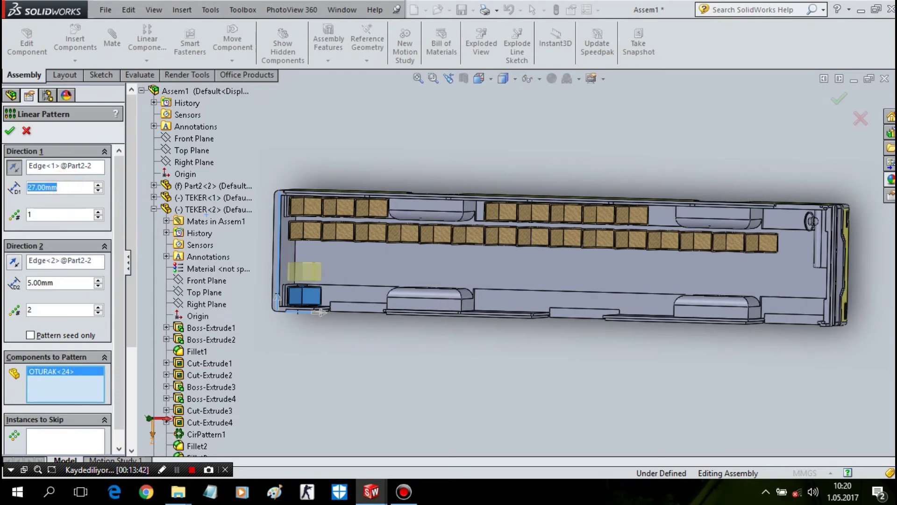
text(5)
key(BackSpace)
text(7)
key(Return)
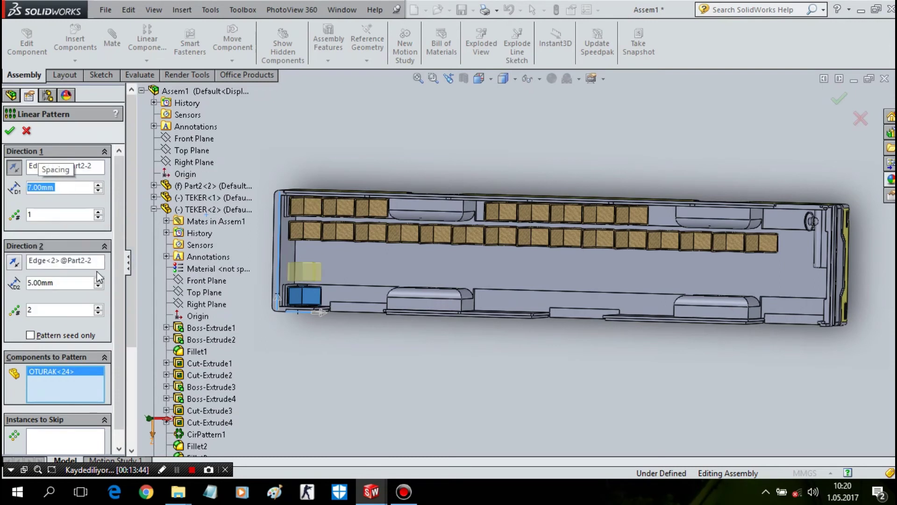
- Raise the Direction 1 seat count to 14 and view the full preview
click(99, 212)
click(99, 212)
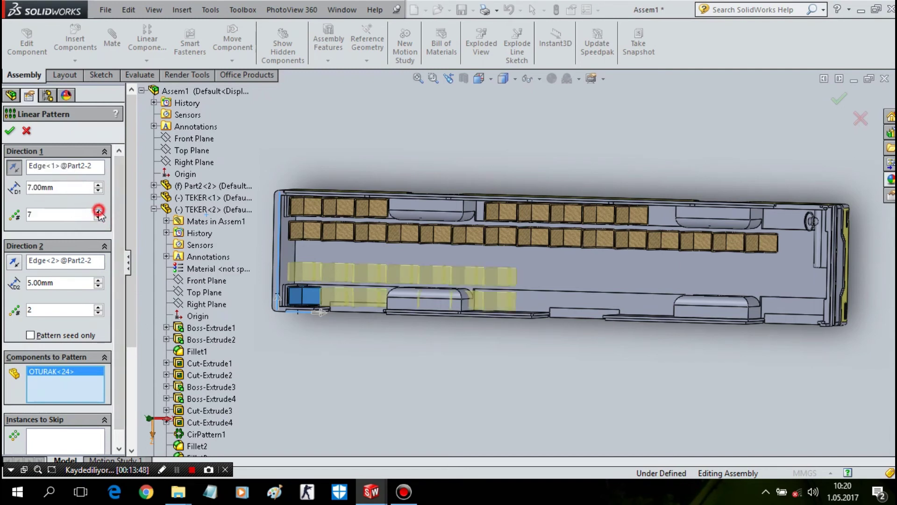
click(99, 212)
click(98, 212)
click(99, 212)
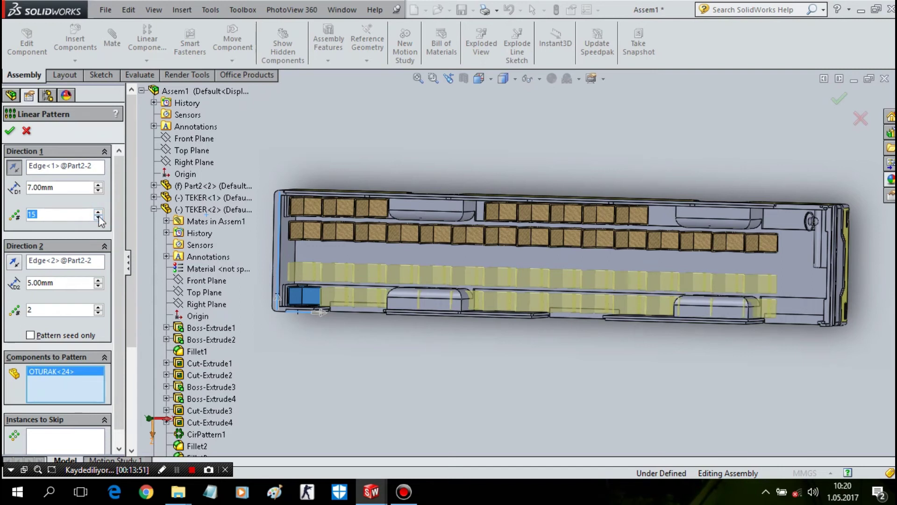
click(98, 218)
mouse_move(581, 234)
middle_down()
mouse_move(593, 142)
mouse_move(598, 181)
middle_up()
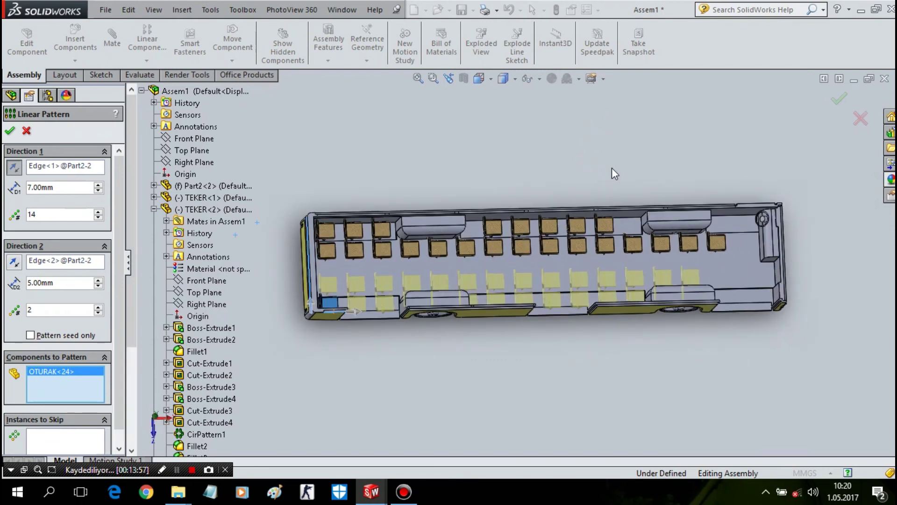
- Skip the clashing seat copies near the middle door in both rows
click(65, 440)
scroll(372, 312, down, 1)
scroll(372, 312, down, 1)
click(348, 310)
click(346, 280)
click(389, 309)
click(387, 280)
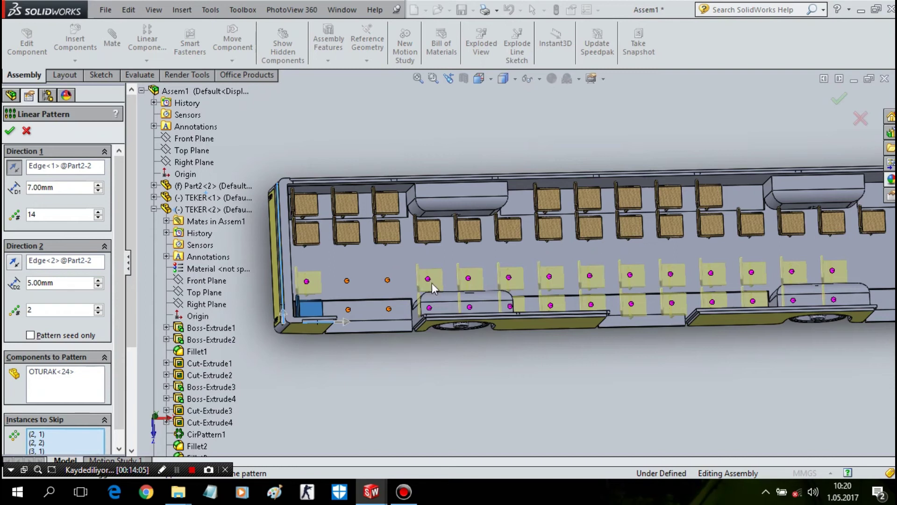
- Skip the remaining lower-row seat copies along the bus toward the far end
click(429, 308)
click(469, 309)
click(511, 306)
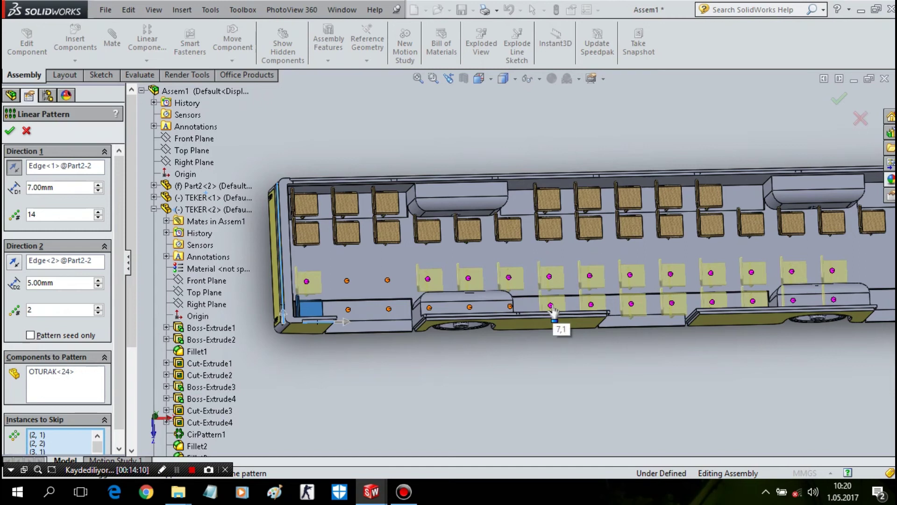
middle_drag(552, 307, 637, 310)
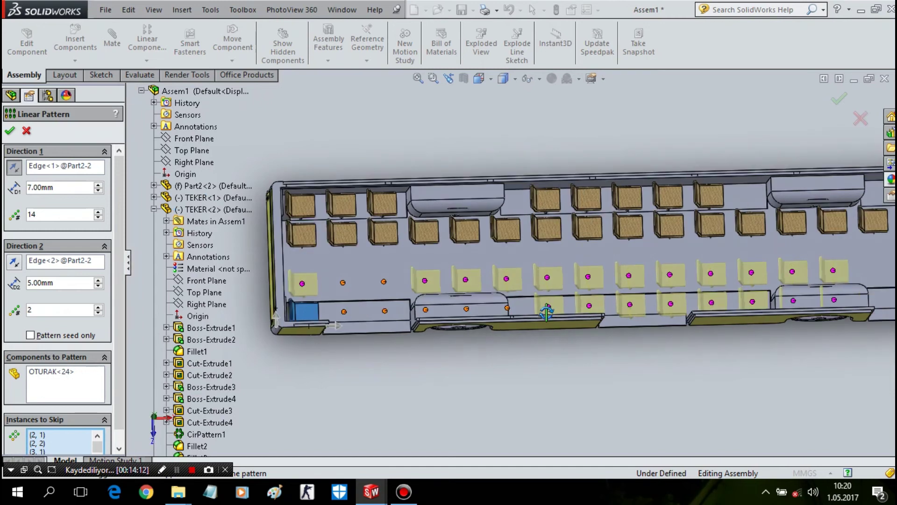
click(628, 307)
click(669, 306)
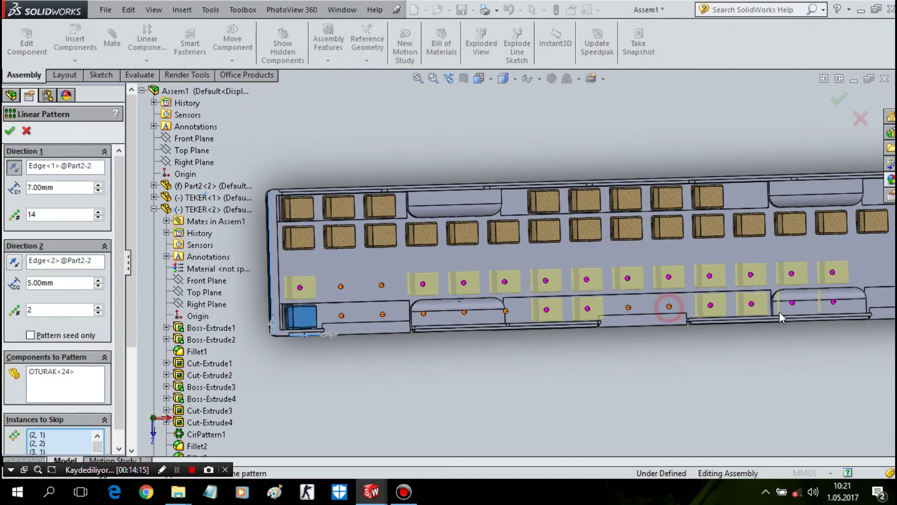
click(835, 301)
click(794, 302)
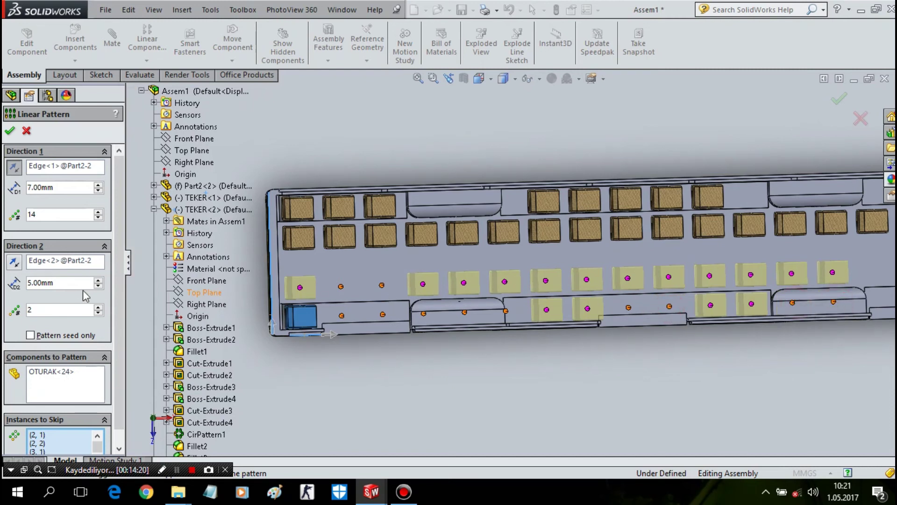
- Keep Direction 2 at 2 rows and accept the seat pattern
click(99, 307)
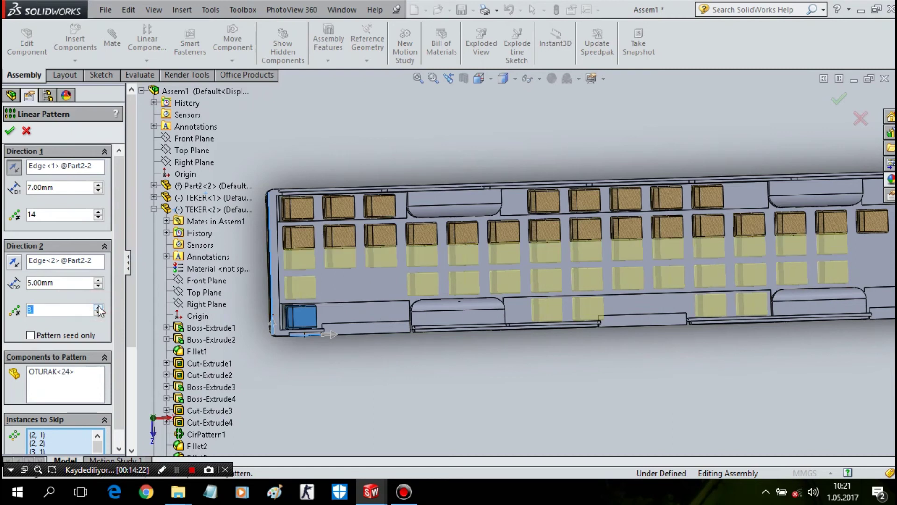
click(99, 312)
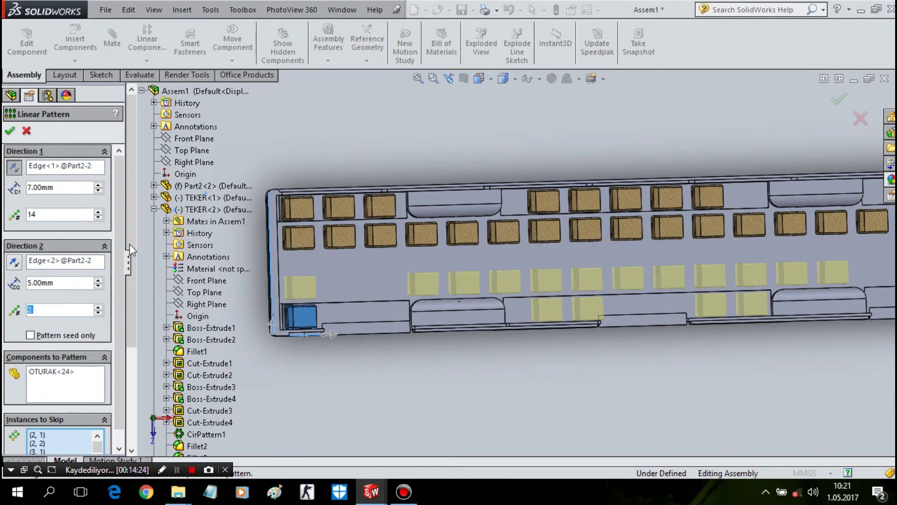
click(12, 130)
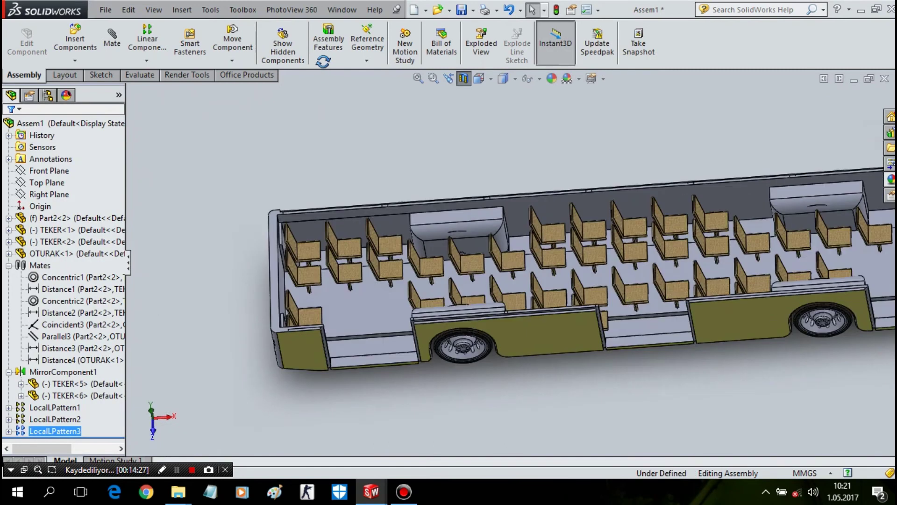
- Reopen LocalPattern3 for editing via Edit Feature
middle_drag(332, 146, 365, 87)
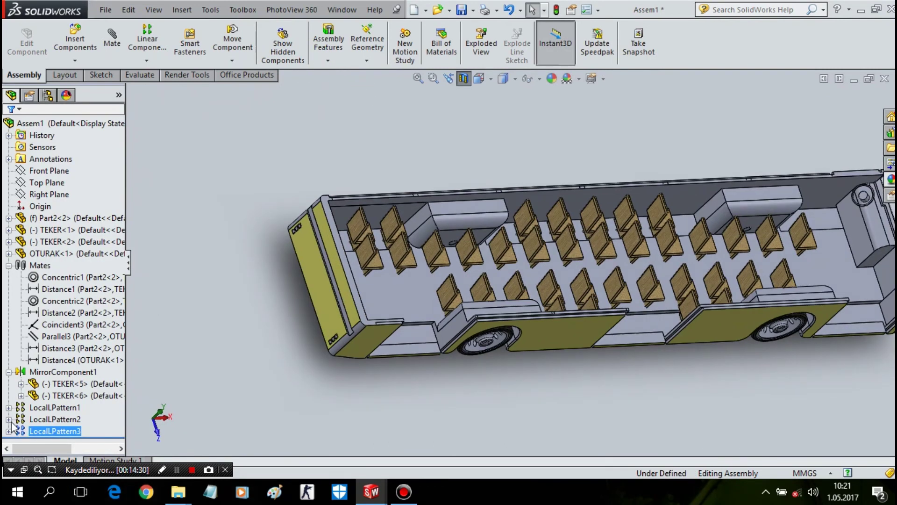
click(36, 432)
right_click(37, 432)
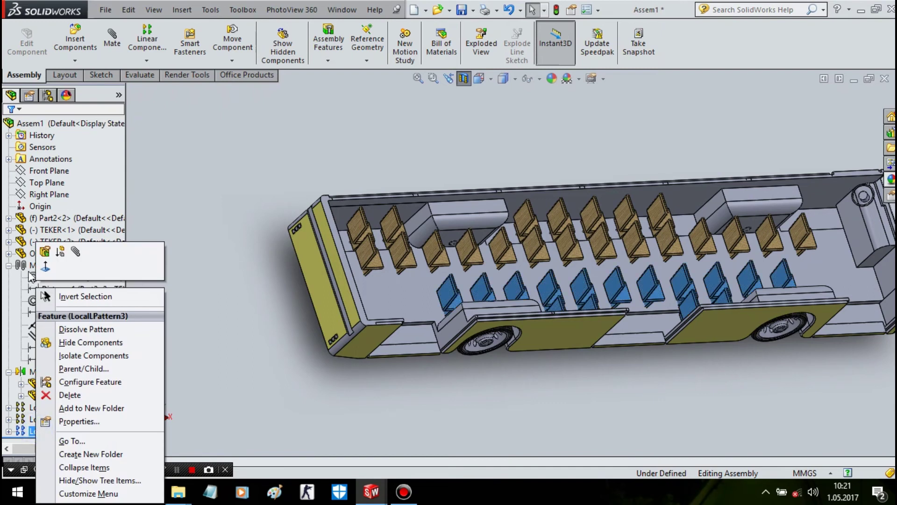
click(47, 250)
- Skip two neighbouring middle-row seat copies, accept the edit, and inspect the result
middle_drag(606, 294, 552, 348)
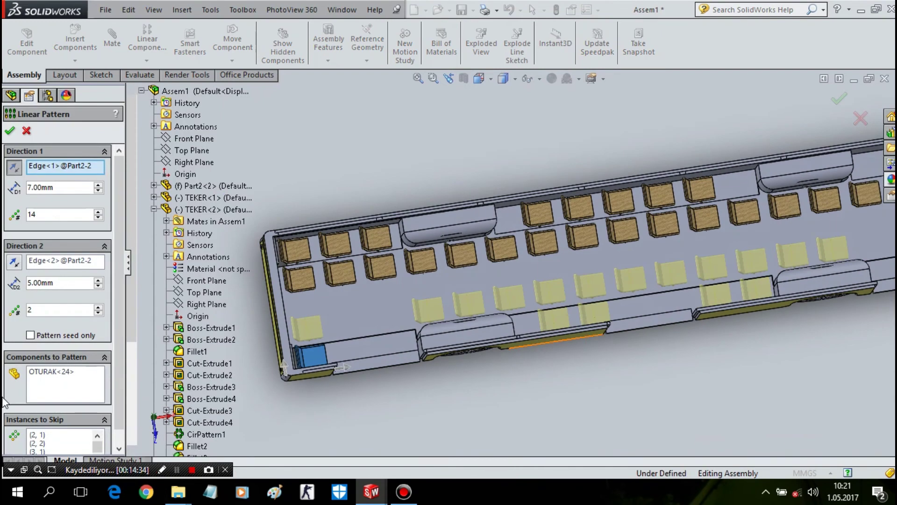
scroll(634, 264, down, 2)
scroll(646, 268, down, 2)
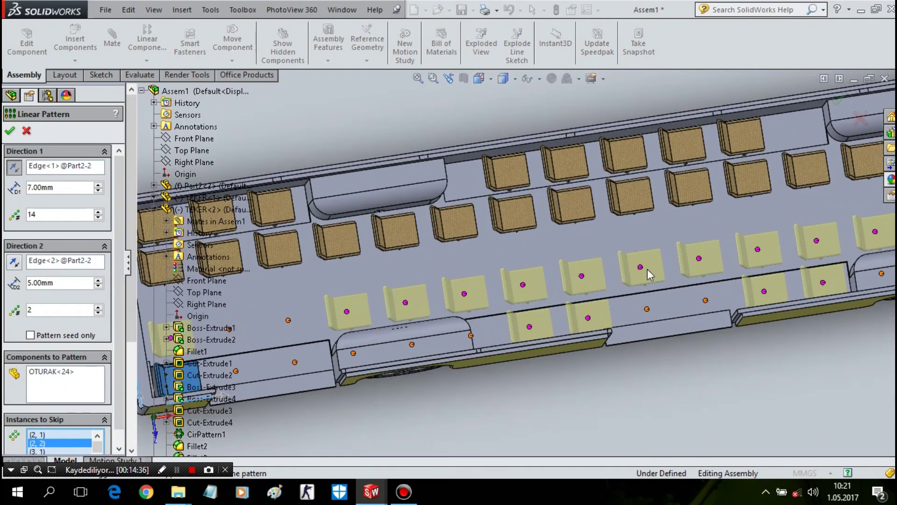
click(640, 267)
click(698, 260)
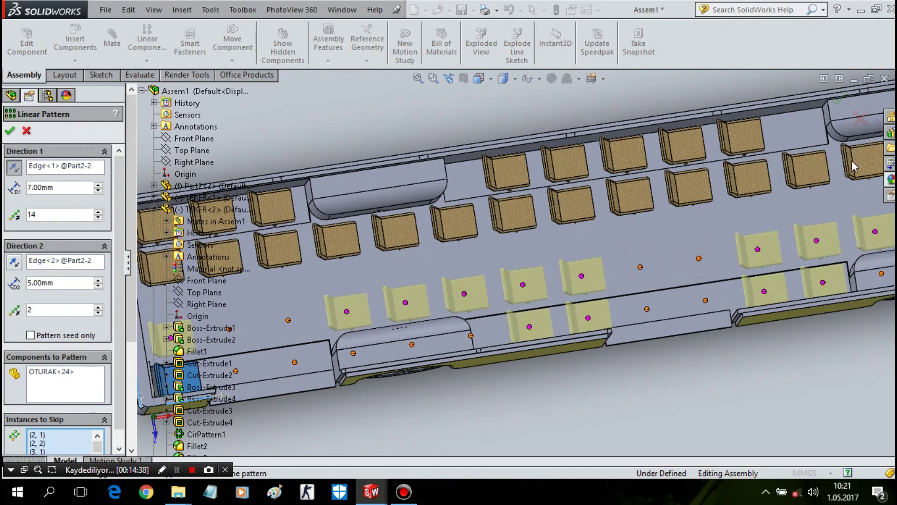
key(Return)
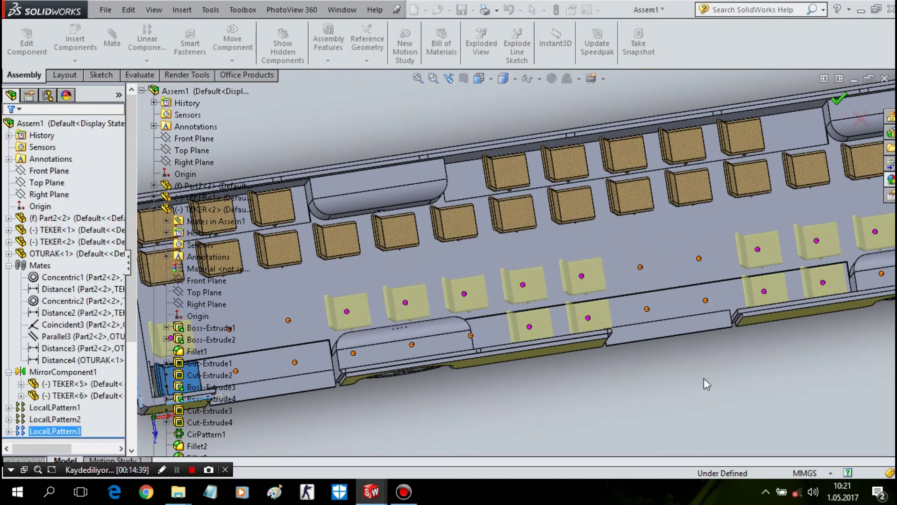
scroll(703, 378, up, 3)
middle_drag(701, 348, 701, 346)
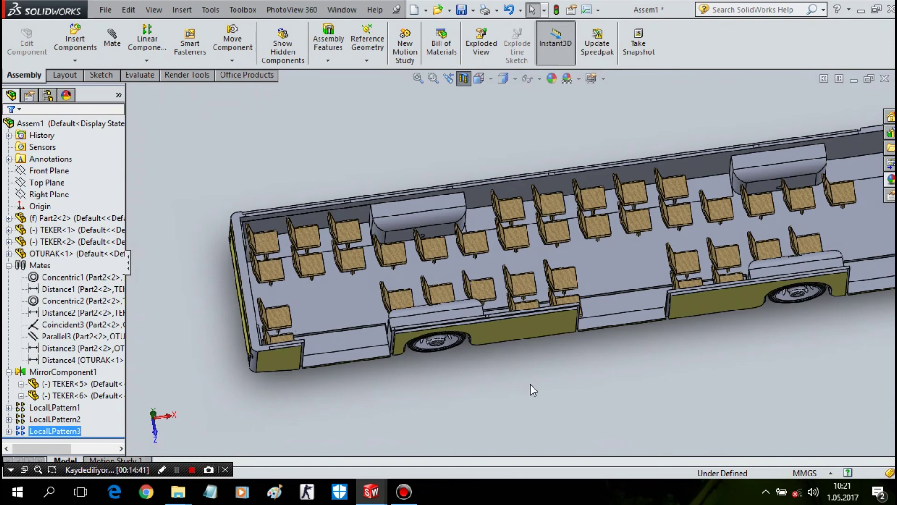
middle_drag(533, 389, 501, 395)
scroll(736, 204, up, 5)
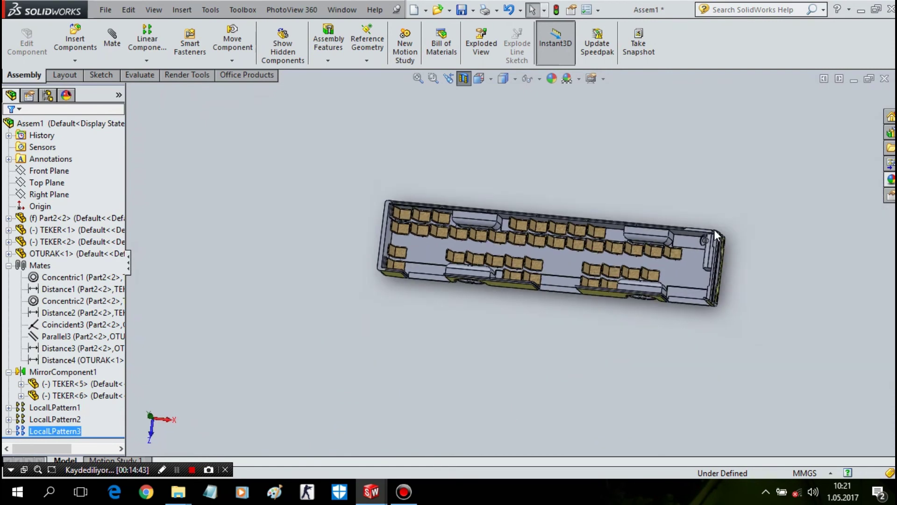
scroll(714, 229, down, 5)
scroll(643, 245, down, 3)
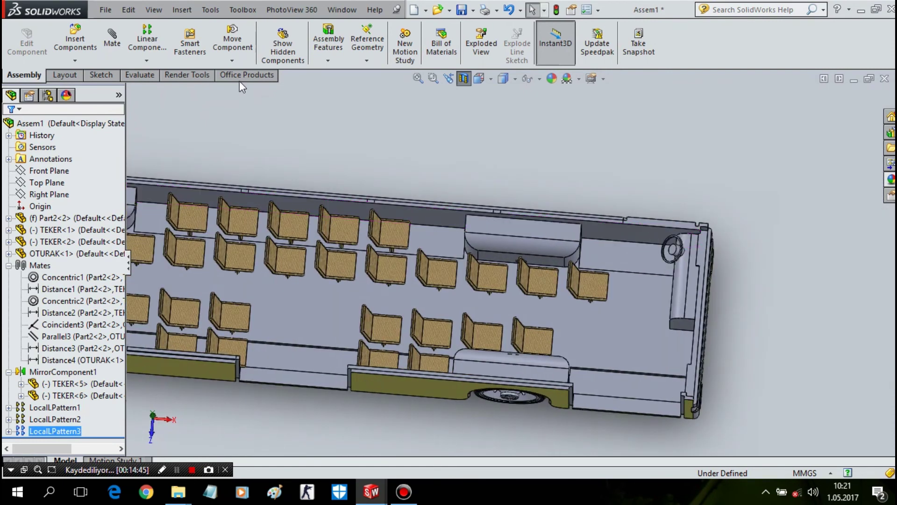
- Start a new linear pattern with Direction 1 along the bus top edge and Direction 2 along another edge
click(147, 37)
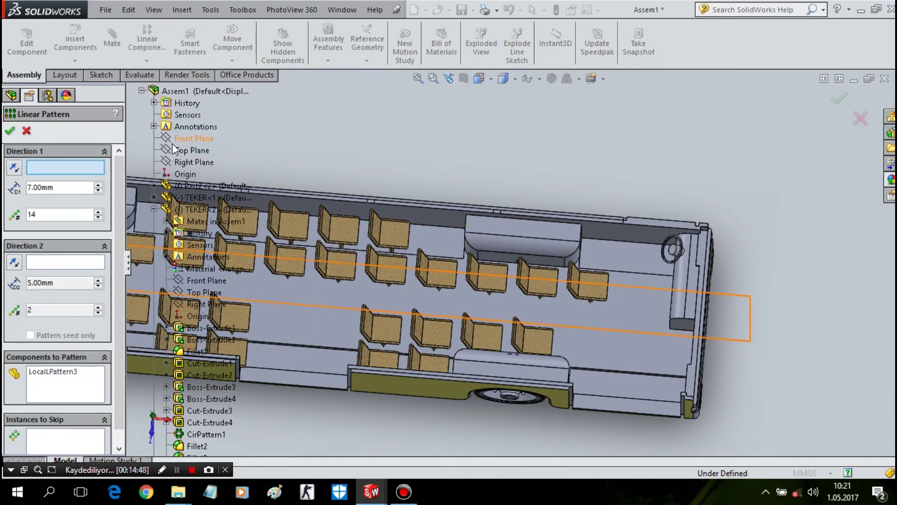
scroll(296, 174, up, 3)
scroll(270, 189, up, 3)
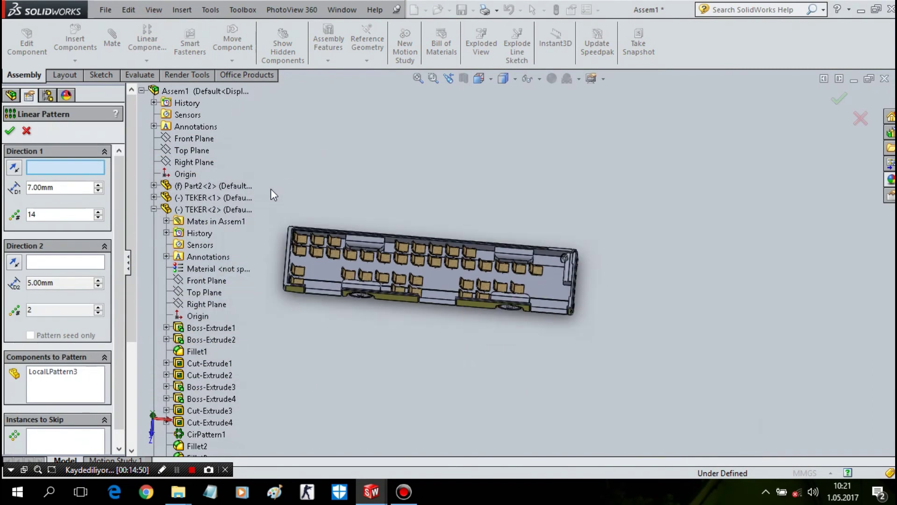
scroll(407, 266, up, 2)
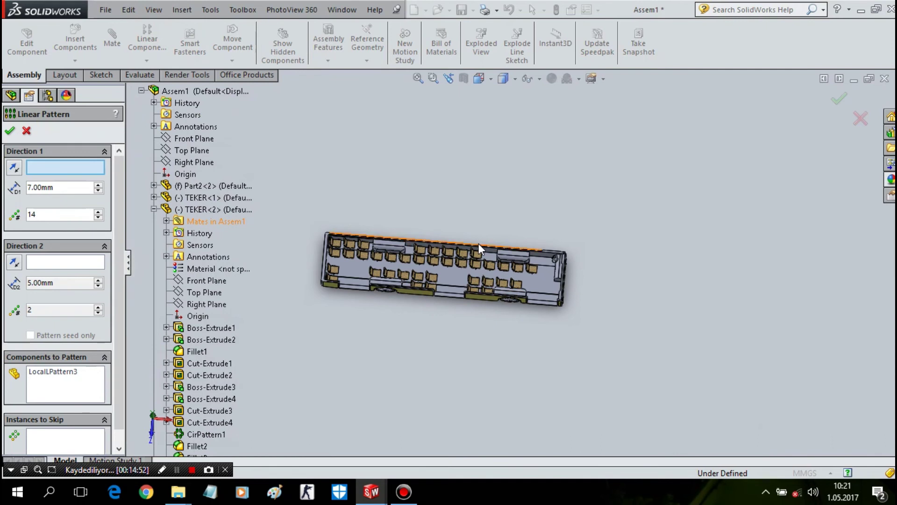
click(478, 243)
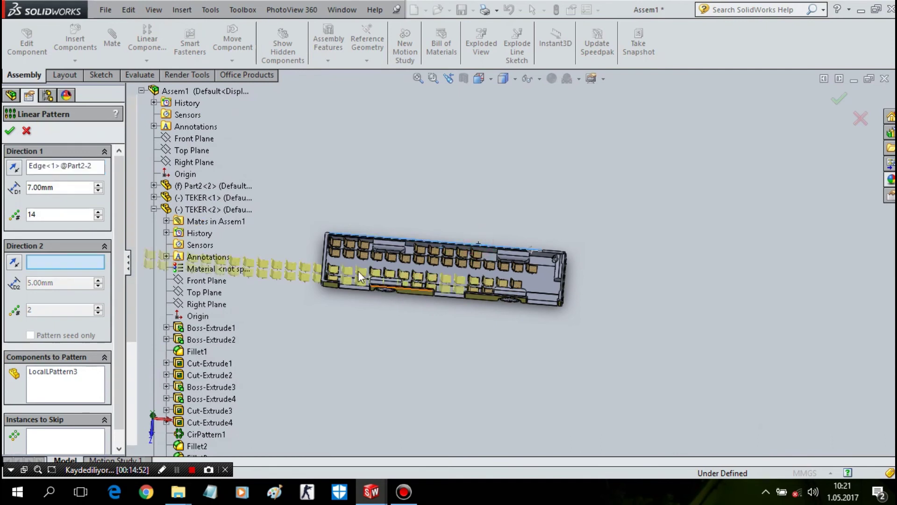
click(327, 250)
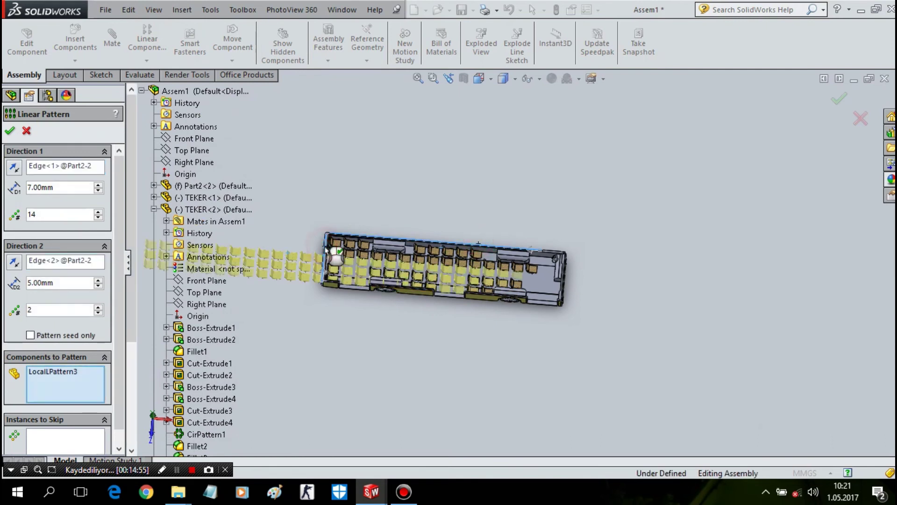
- Clear LocalPattern3 and a trial seat from Components to Pattern, leaving it empty
click(48, 373)
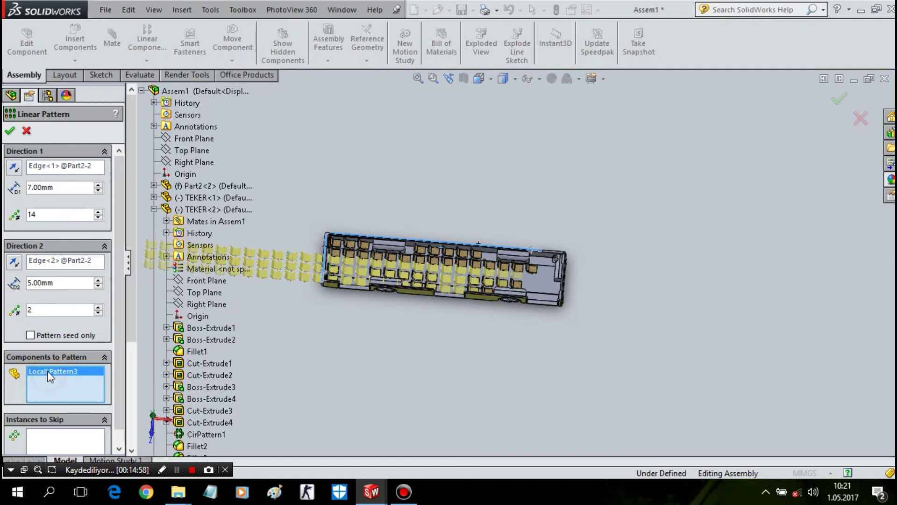
key(Delete)
scroll(374, 300, down, 1)
scroll(353, 281, down, 3)
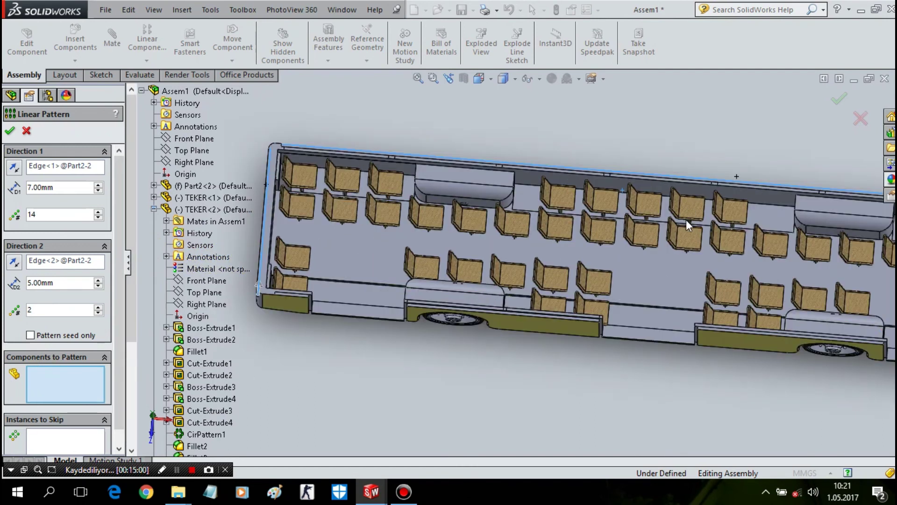
scroll(819, 241, up, 5)
scroll(713, 271, down, 3)
scroll(677, 271, down, 1)
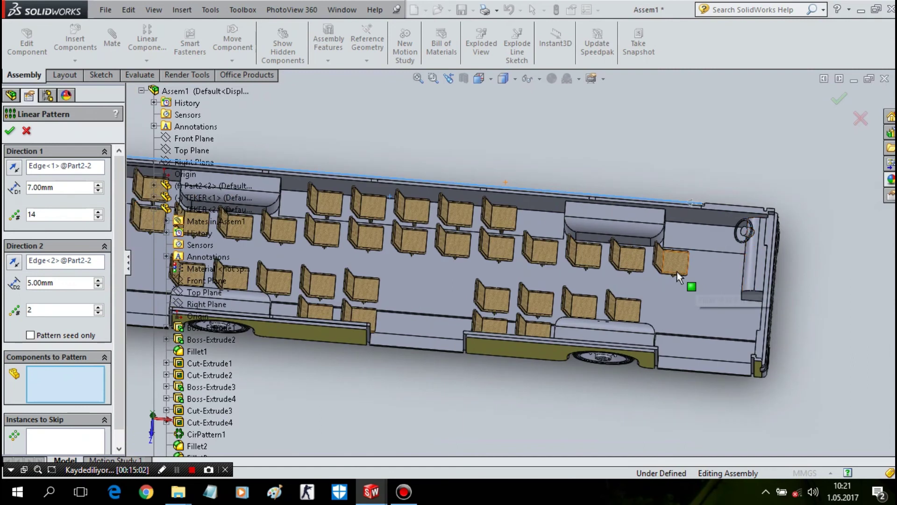
click(677, 271)
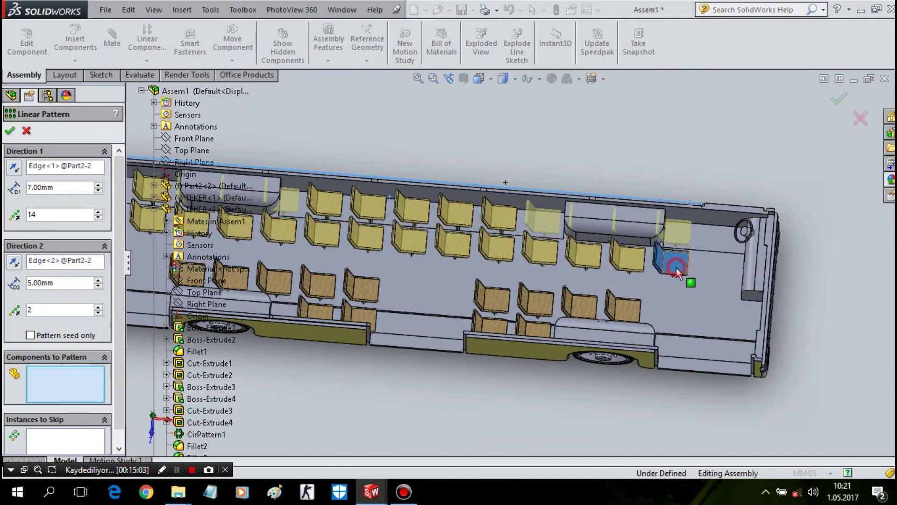
click(677, 268)
scroll(677, 266, up, 1)
scroll(677, 265, up, 2)
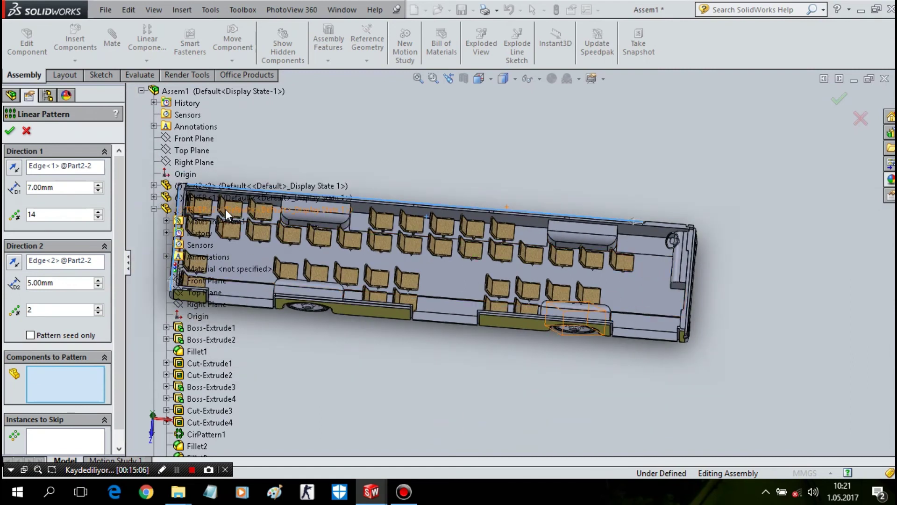
scroll(364, 261, up, 2)
scroll(328, 240, up, 1)
scroll(328, 240, down, 3)
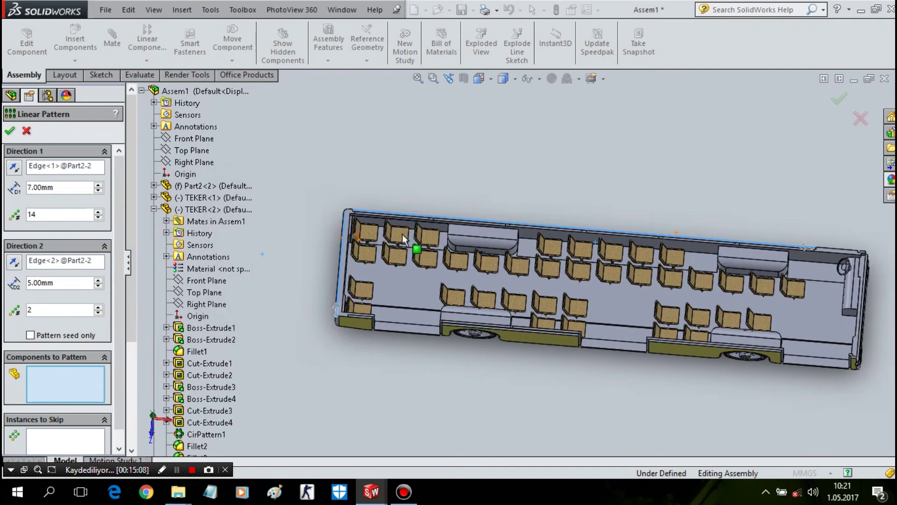
- Pattern seat OTURAK<1> with 14 copies at 50 mm and a single copy across
click(377, 229)
scroll(377, 229, up, 2)
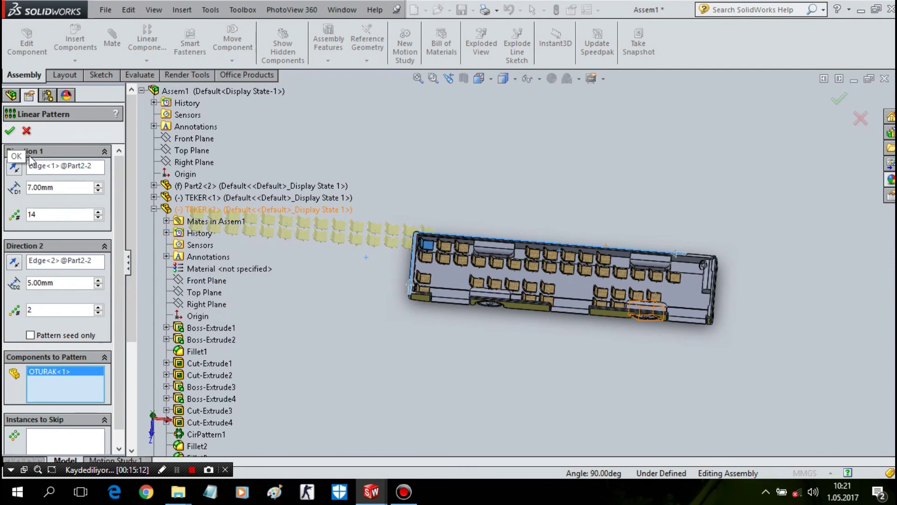
double_click(71, 187)
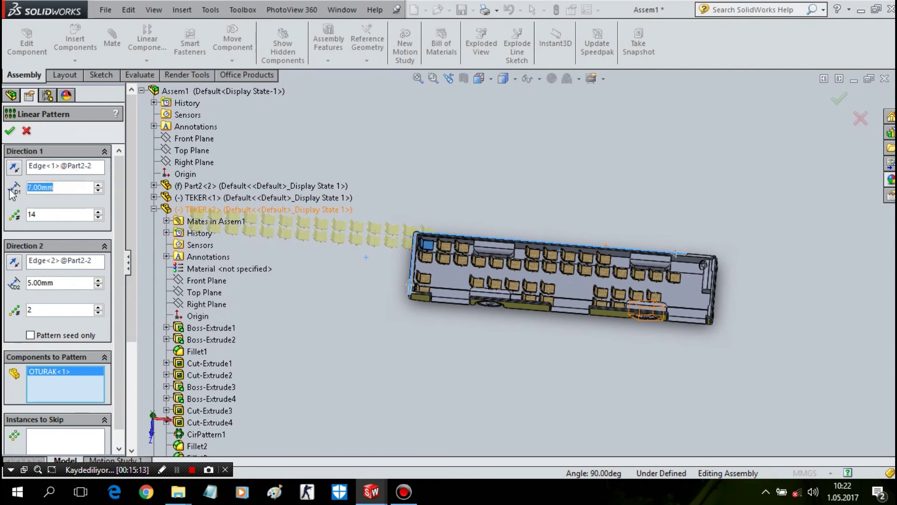
text(50)
key(Tab)
text(14)
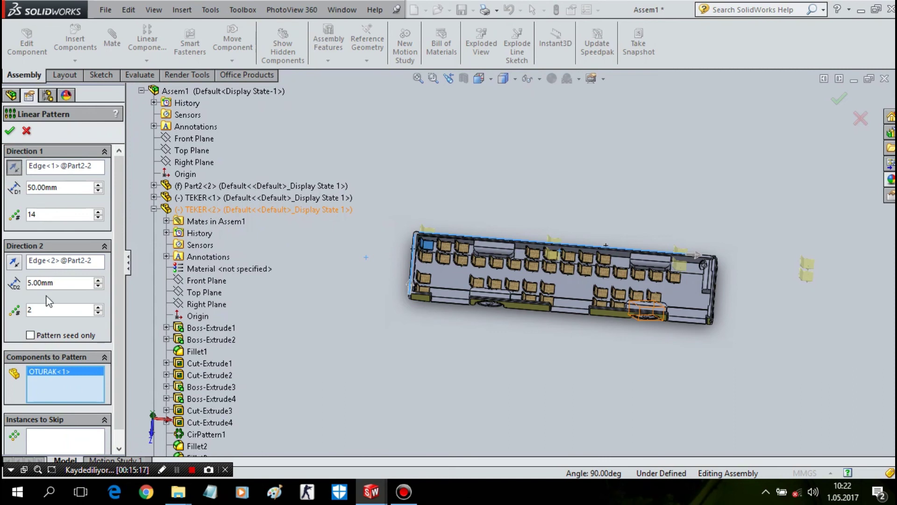
key(BackSpace)
text(1)
key(Return)
- Refine the Direction 1 spacing through 53 and 51 mm to 51.50 mm
scroll(692, 257, down, 2)
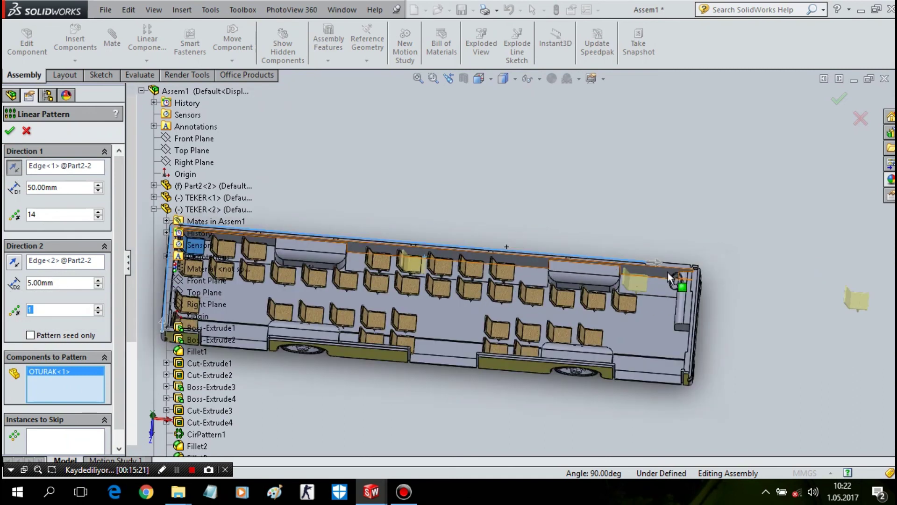
scroll(668, 272, down, 2)
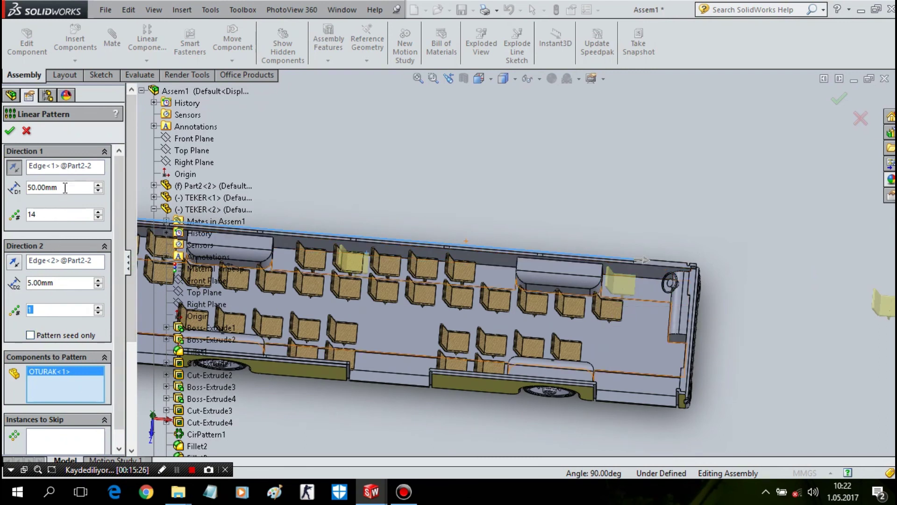
scroll(65, 188, up, 2)
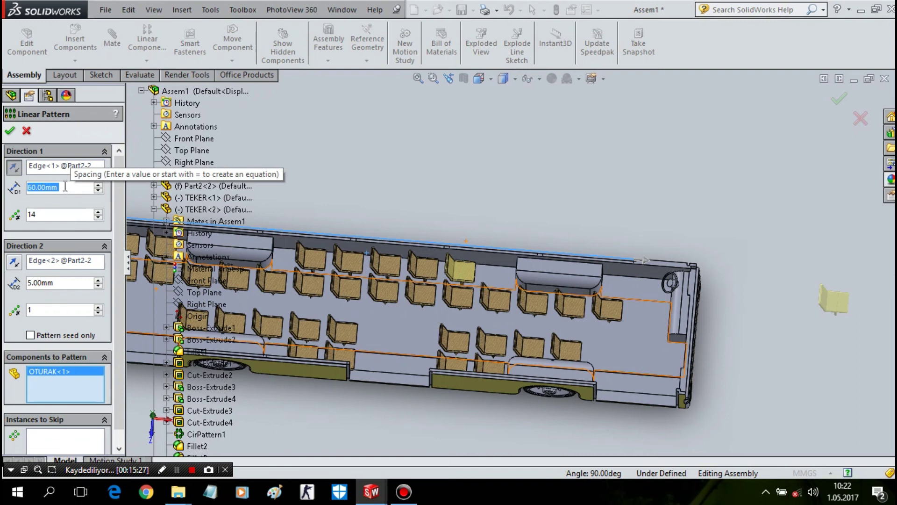
scroll(65, 187, up, 1)
text(53)
key(Return)
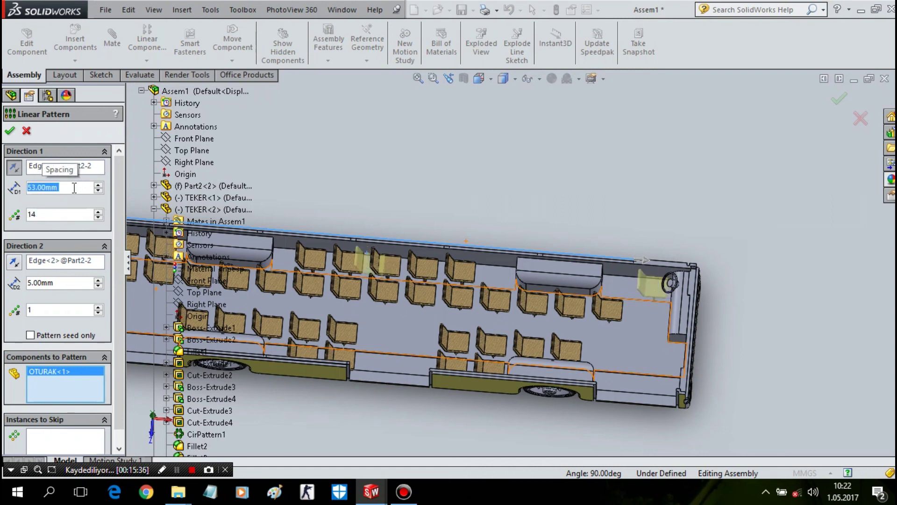
text(51)
key(Return)
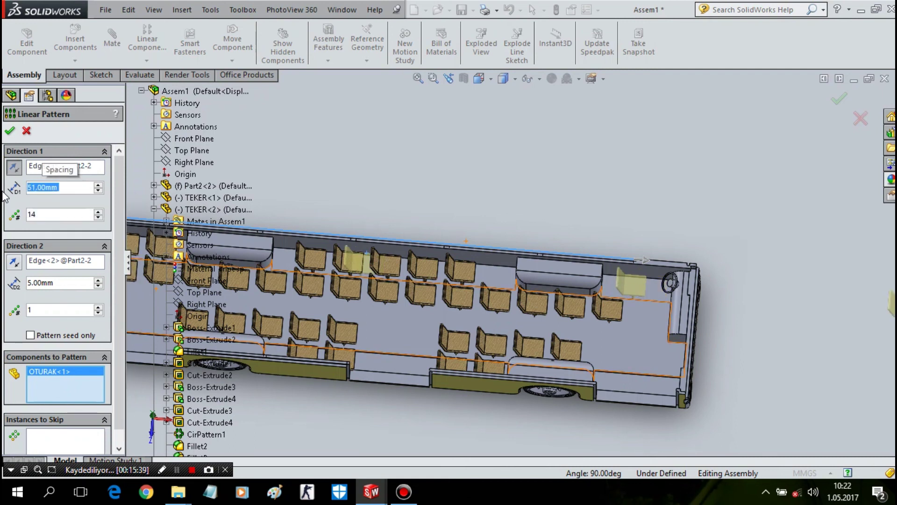
text(51,5)
key(Return)
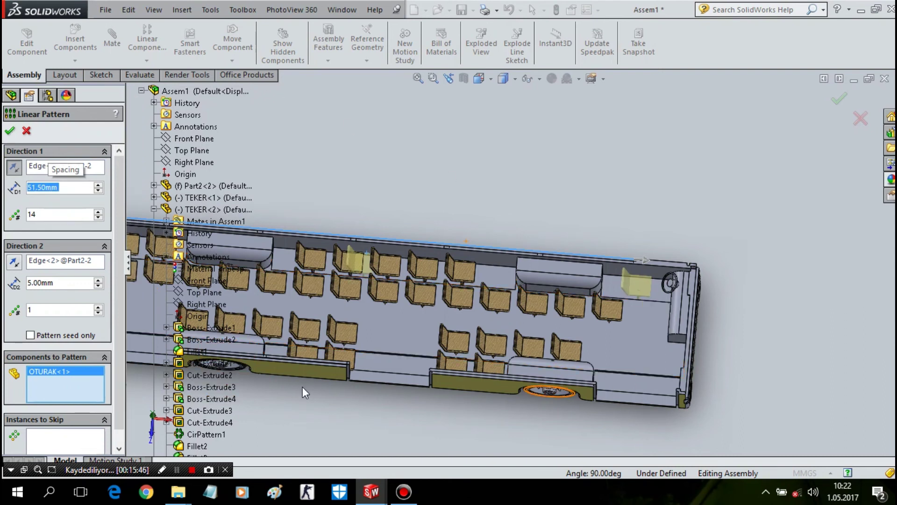
- Zoom and pan around the bus to check the 51.50 mm seat preview
scroll(314, 397, up, 3)
scroll(314, 397, up, 3)
scroll(314, 394, up, 3)
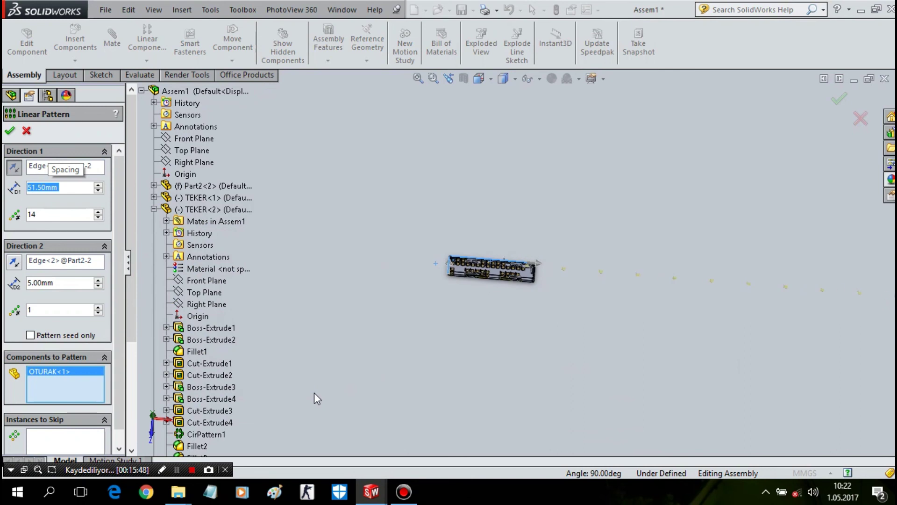
ctrl+middle_drag(480, 275, 527, 277)
scroll(542, 262, down, 2)
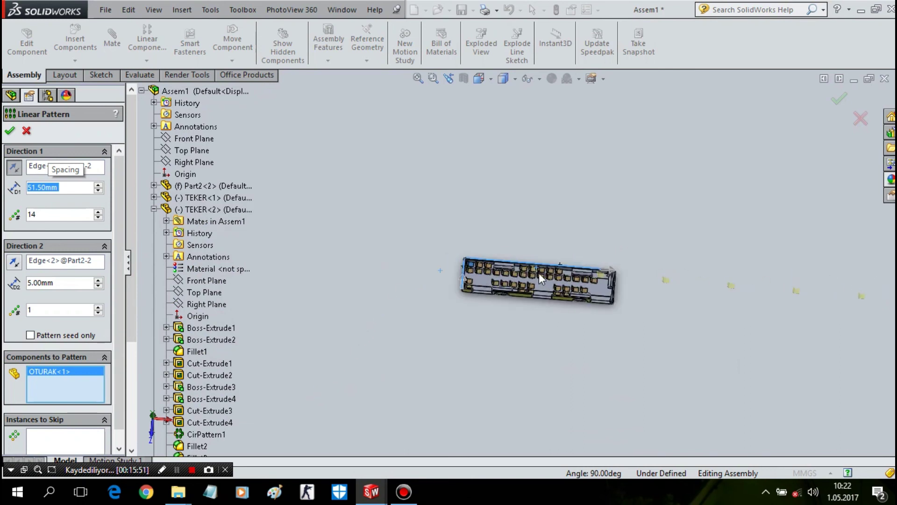
scroll(539, 273, down, 4)
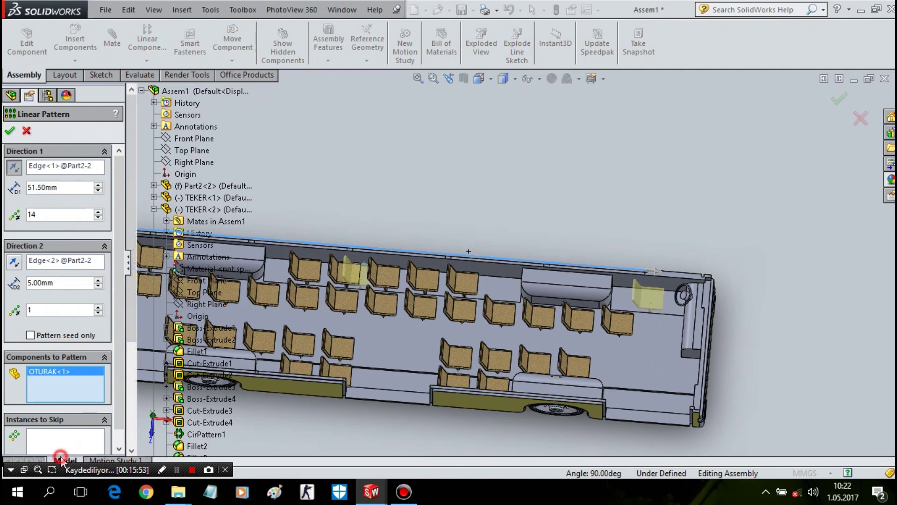
- Skip seat instances (2, 1), (4, 1) and (5, 1)
click(49, 451)
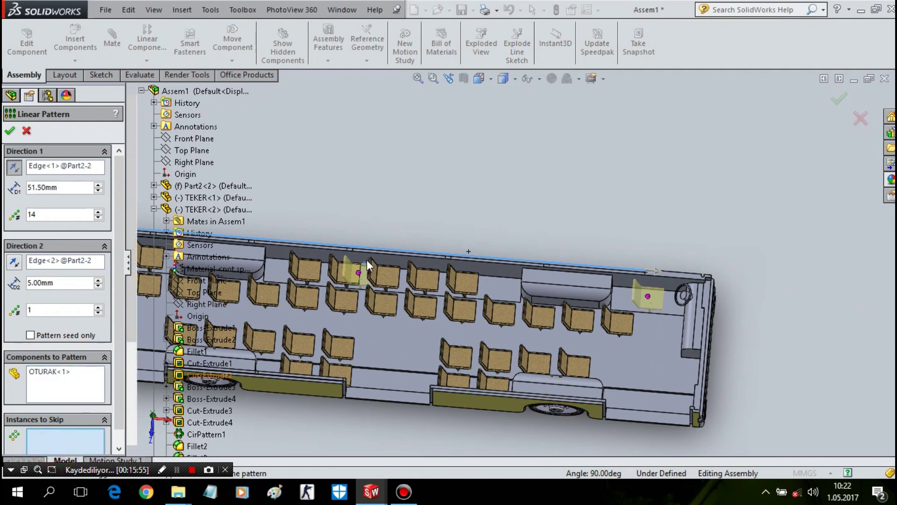
click(358, 273)
scroll(369, 264, up, 4)
scroll(375, 256, up, 1)
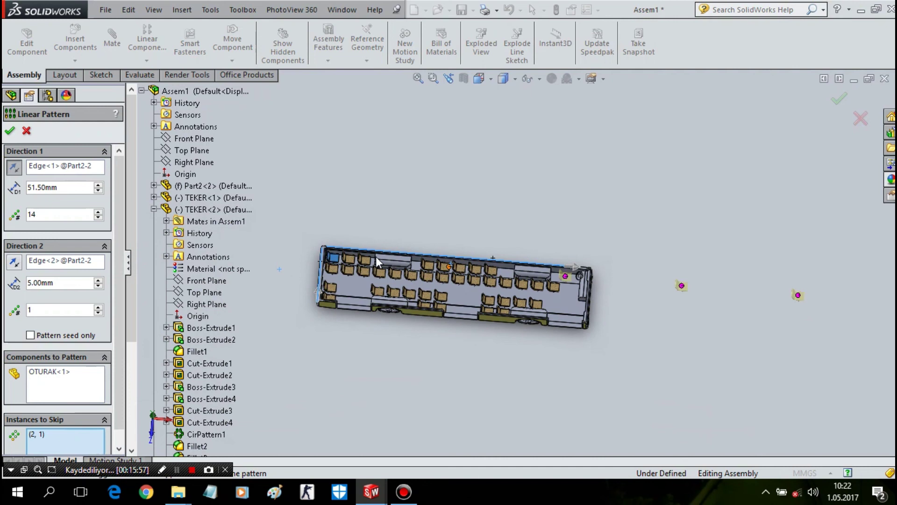
scroll(853, 302, down, 1)
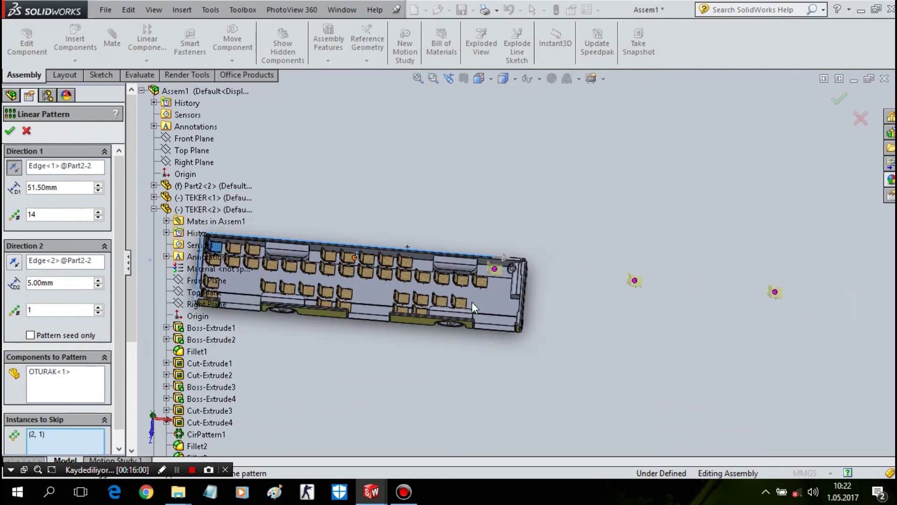
click(636, 283)
click(779, 296)
- Skip two more pattern instances that fall beyond the bus
scroll(790, 317, up, 2)
scroll(748, 301, up, 2)
scroll(677, 285, down, 2)
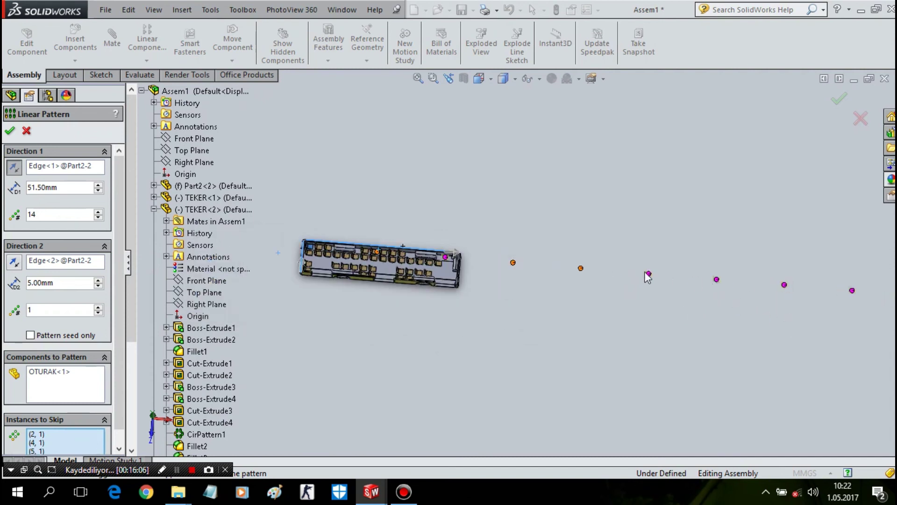
click(650, 274)
click(713, 279)
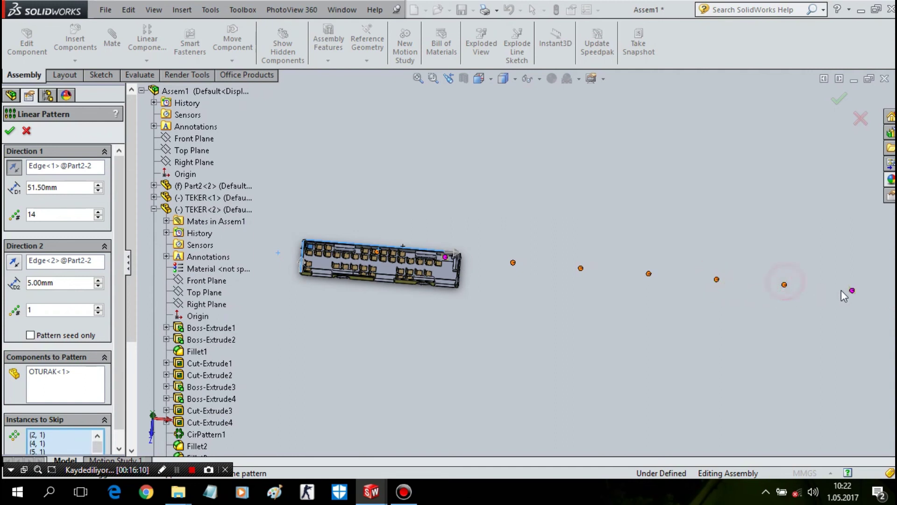
scroll(509, 262, up, 4)
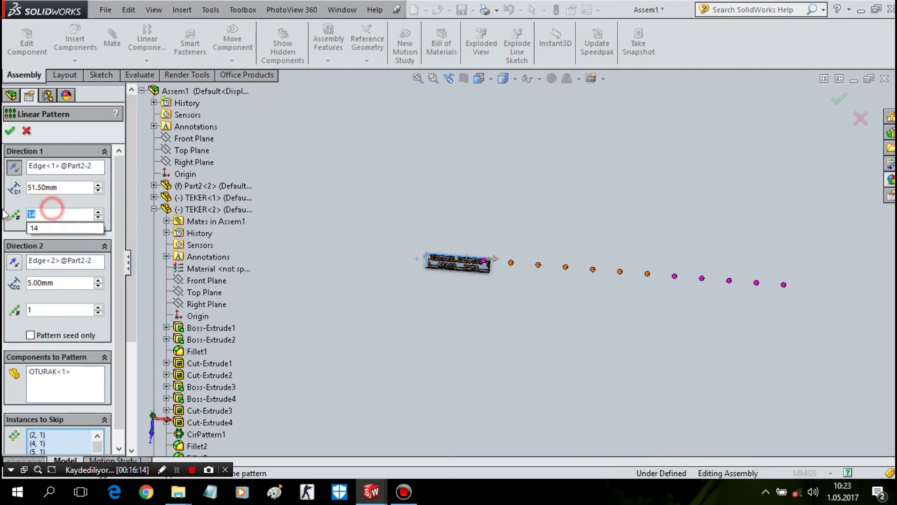
- Set a single seat instance, then trial 2 seat copies at 91.50 mm spacing
text(1)
key(Return)
scroll(590, 344, down, 2)
scroll(607, 347, down, 3)
scroll(607, 347, down, 3)
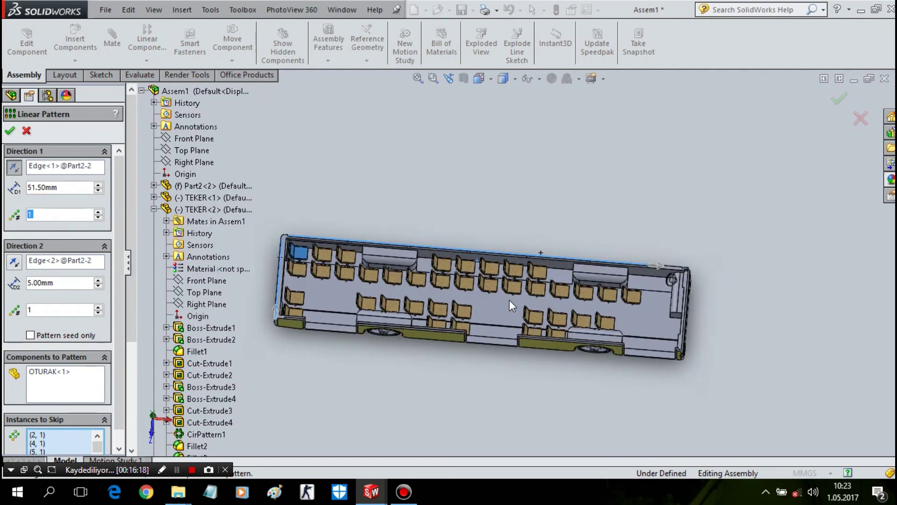
click(98, 184)
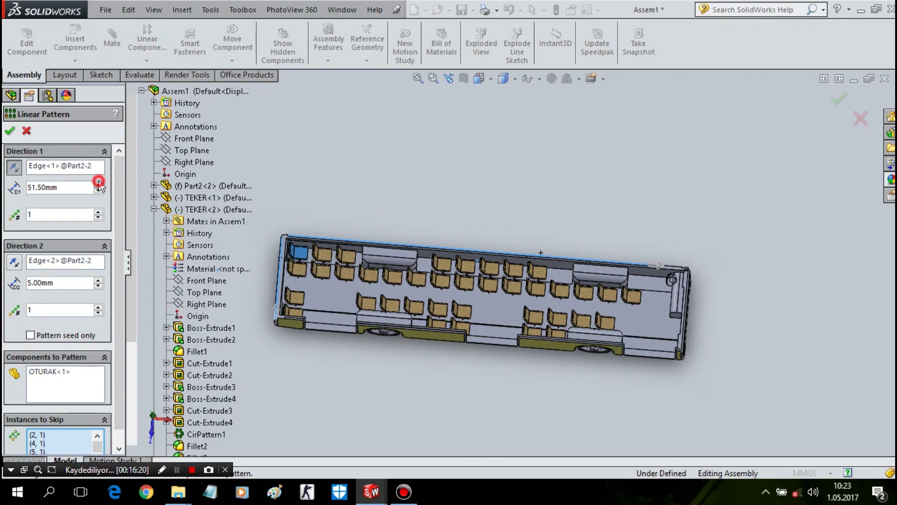
click(98, 184)
click(98, 185)
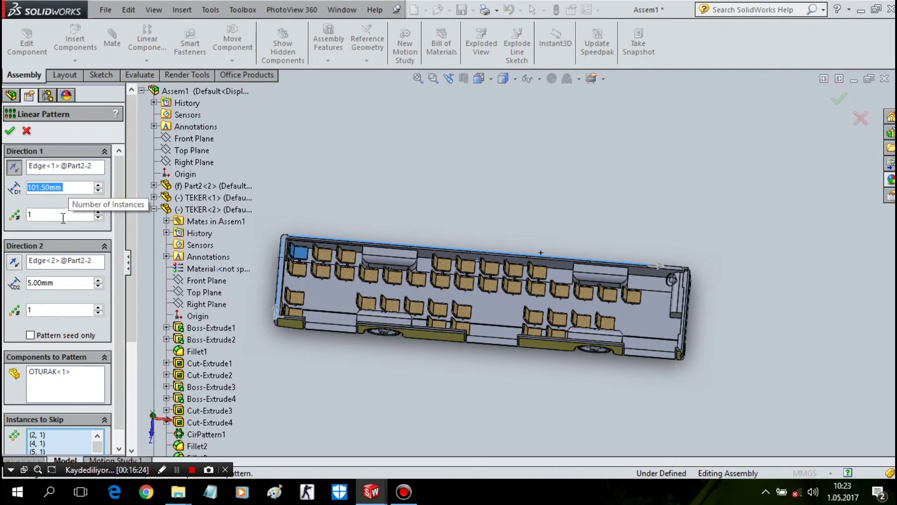
click(98, 212)
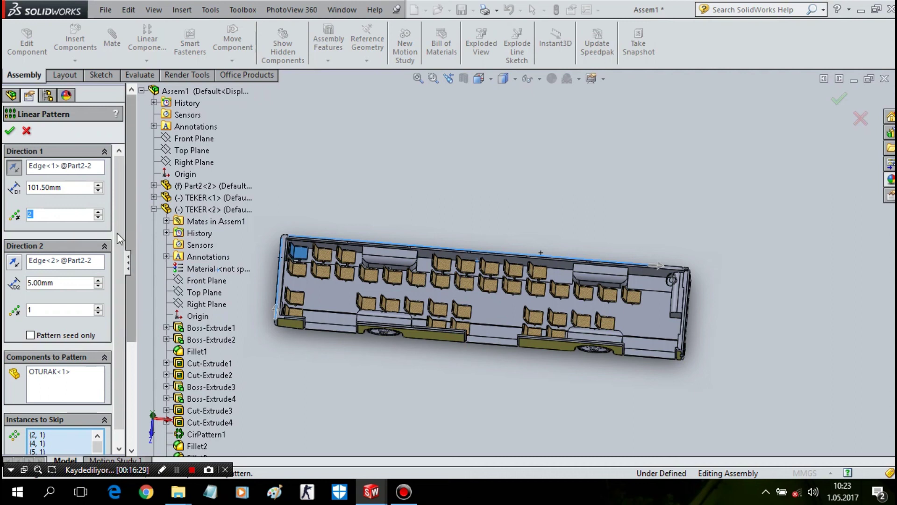
click(98, 190)
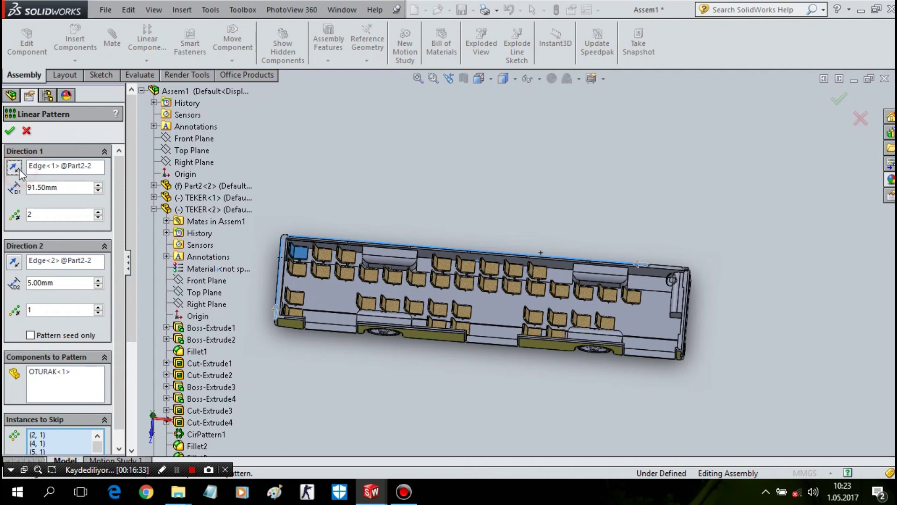
- Adjust the number of seat copies along the bus, settling on 3 instances
scroll(556, 243, up, 3)
scroll(564, 242, up, 2)
scroll(548, 256, down, 5)
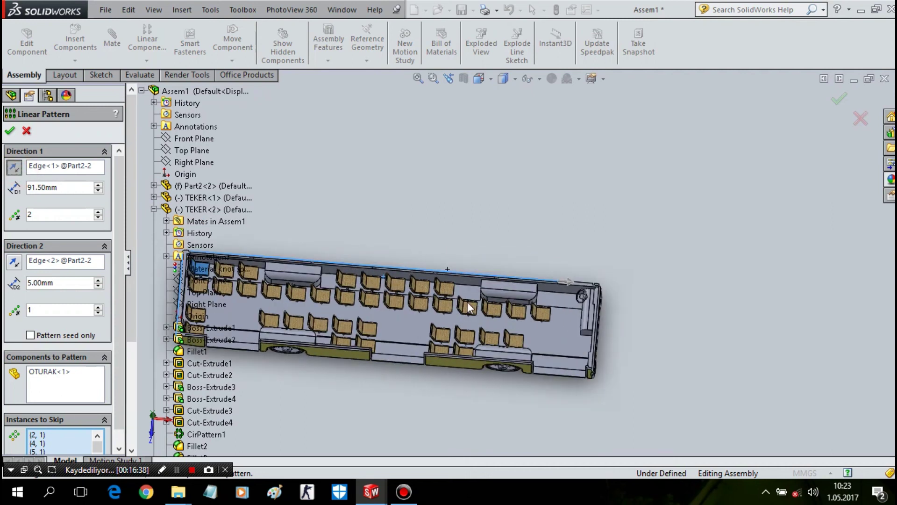
click(99, 212)
click(98, 212)
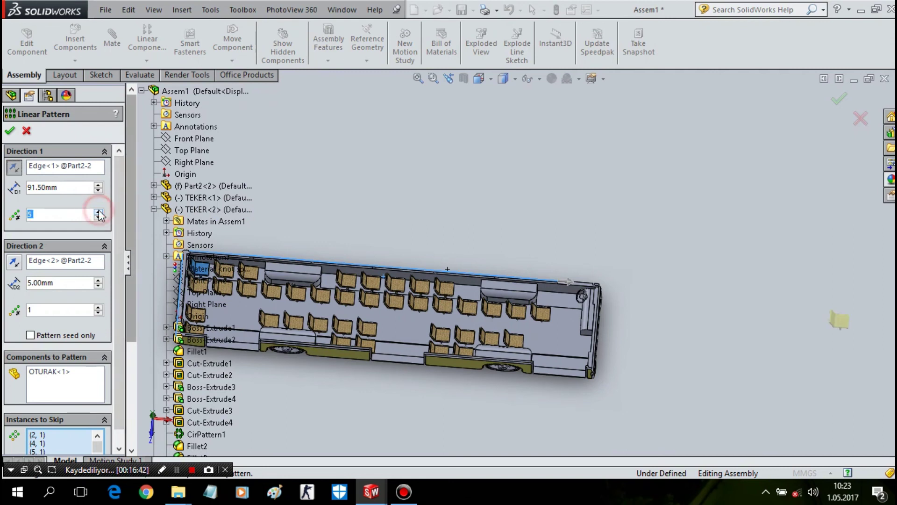
click(98, 217)
click(98, 217)
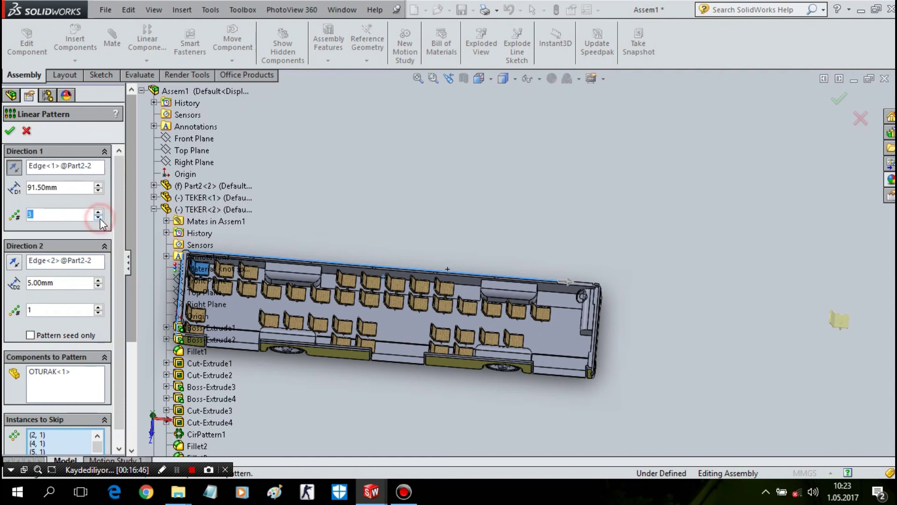
click(99, 218)
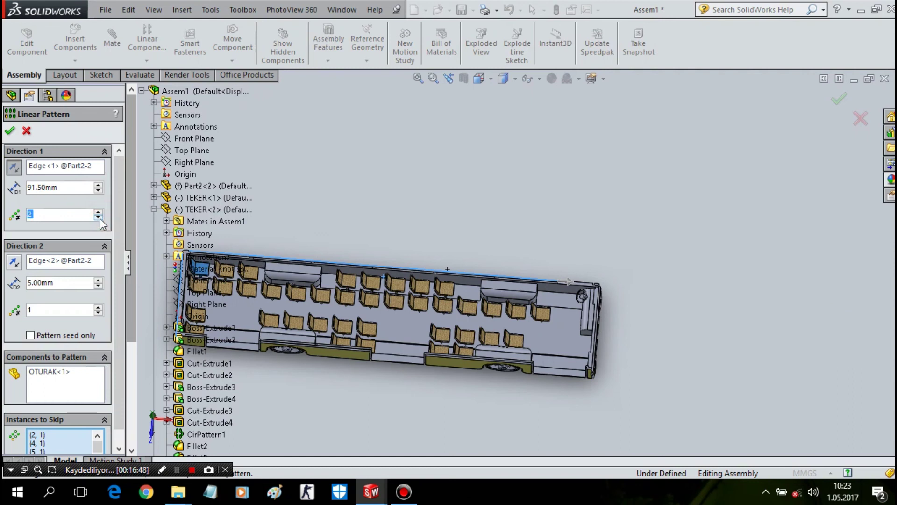
click(99, 213)
- Set the seat spacing along the bus to 51.50 mm
click(99, 190)
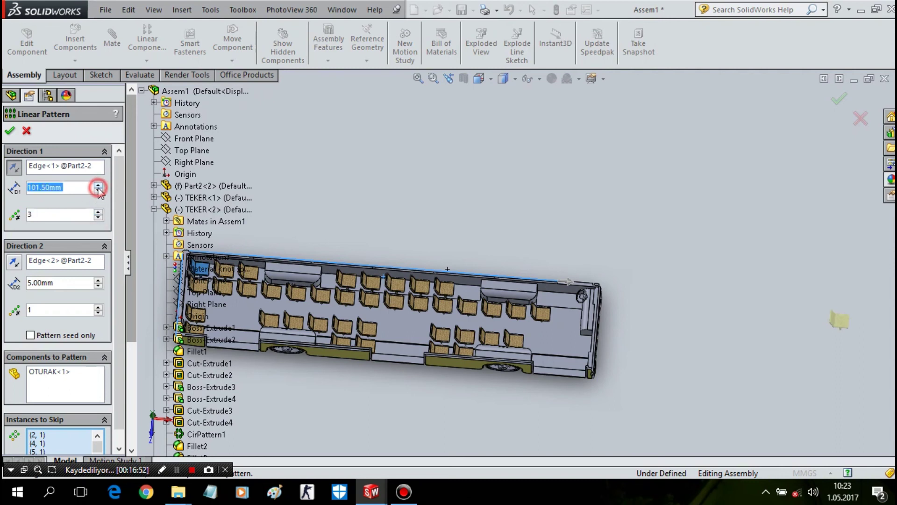
click(98, 192)
click(99, 191)
click(99, 192)
click(99, 192)
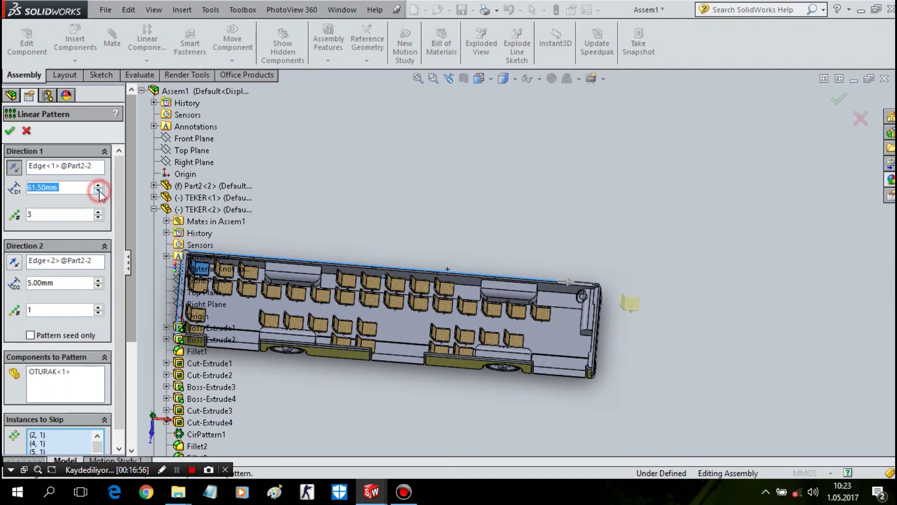
click(99, 191)
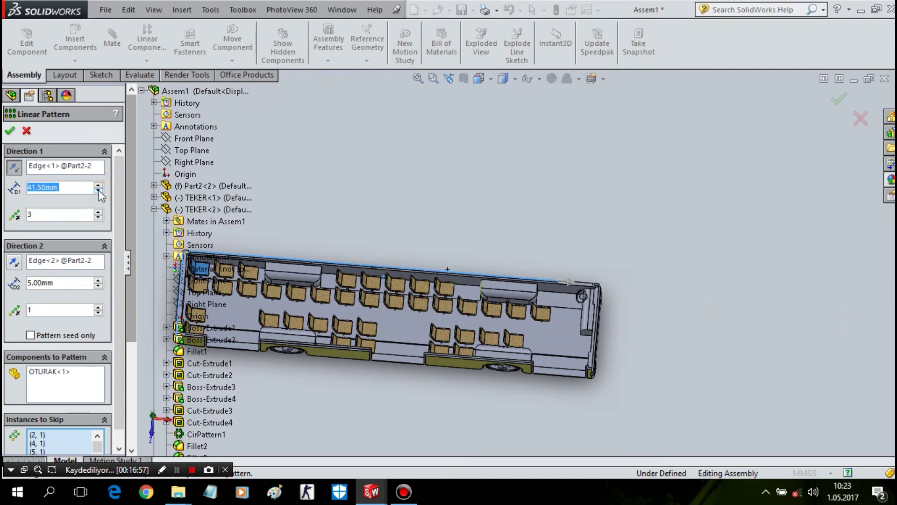
click(98, 186)
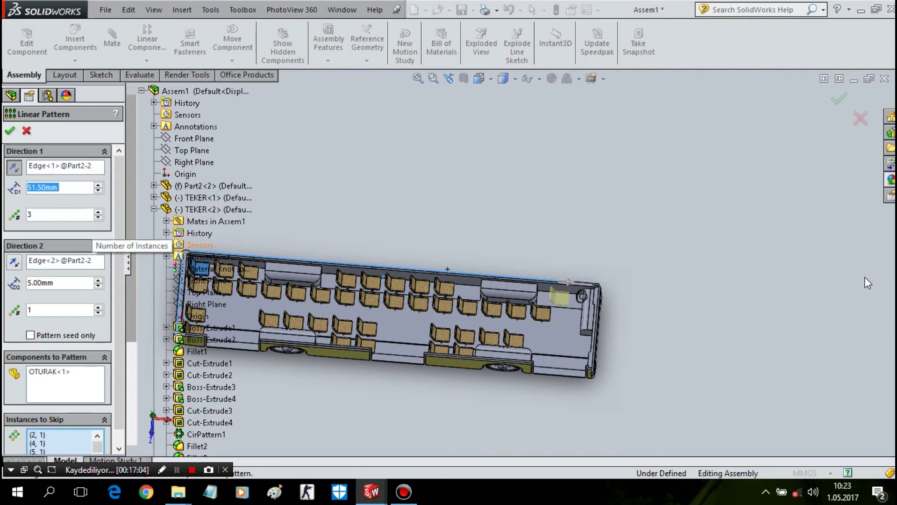
scroll(864, 278, up, 5)
scroll(461, 268, down, 2)
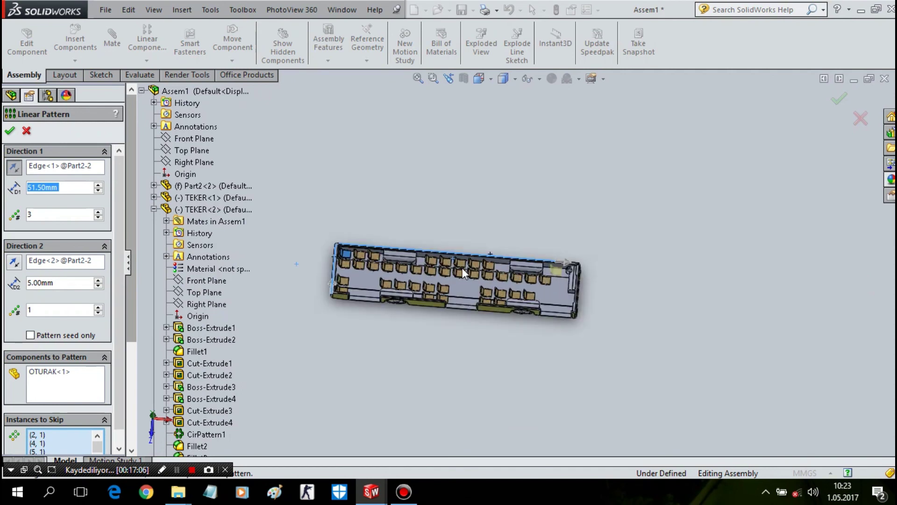
scroll(447, 278, down, 2)
scroll(550, 277, down, 2)
- Accept the three-seat OTURAK pattern and show the whole bus obliquely with Section View off
right_click(550, 275)
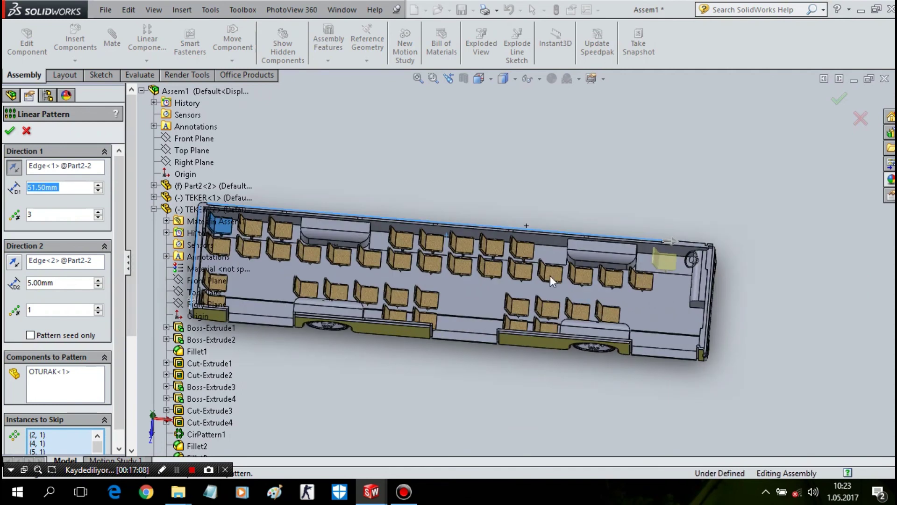
scroll(707, 226, down, 2)
mouse_move(677, 262)
middle_down()
mouse_move(704, 135)
mouse_move(710, 211)
mouse_move(705, 154)
mouse_move(703, 161)
middle_up()
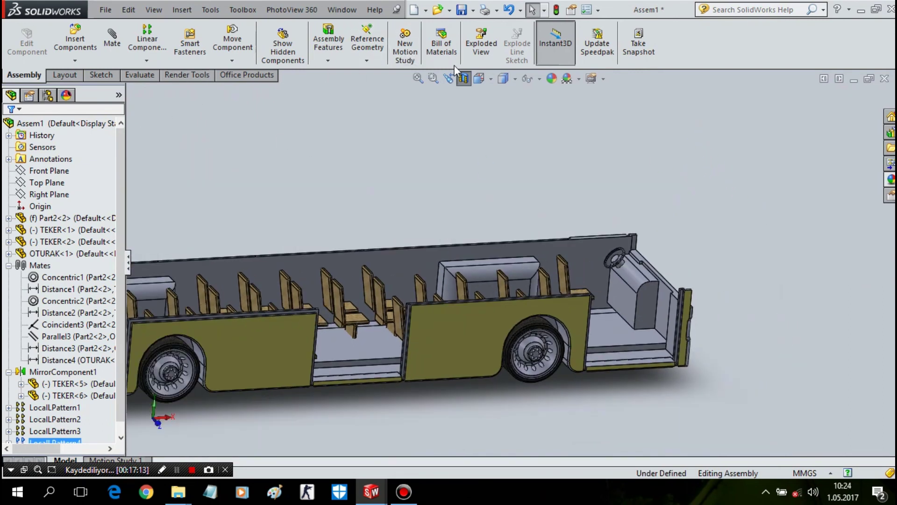
click(464, 79)
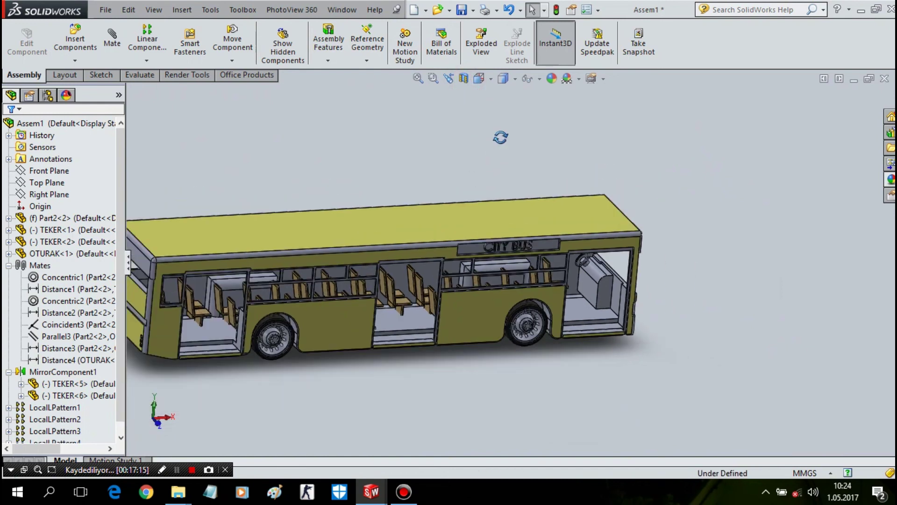